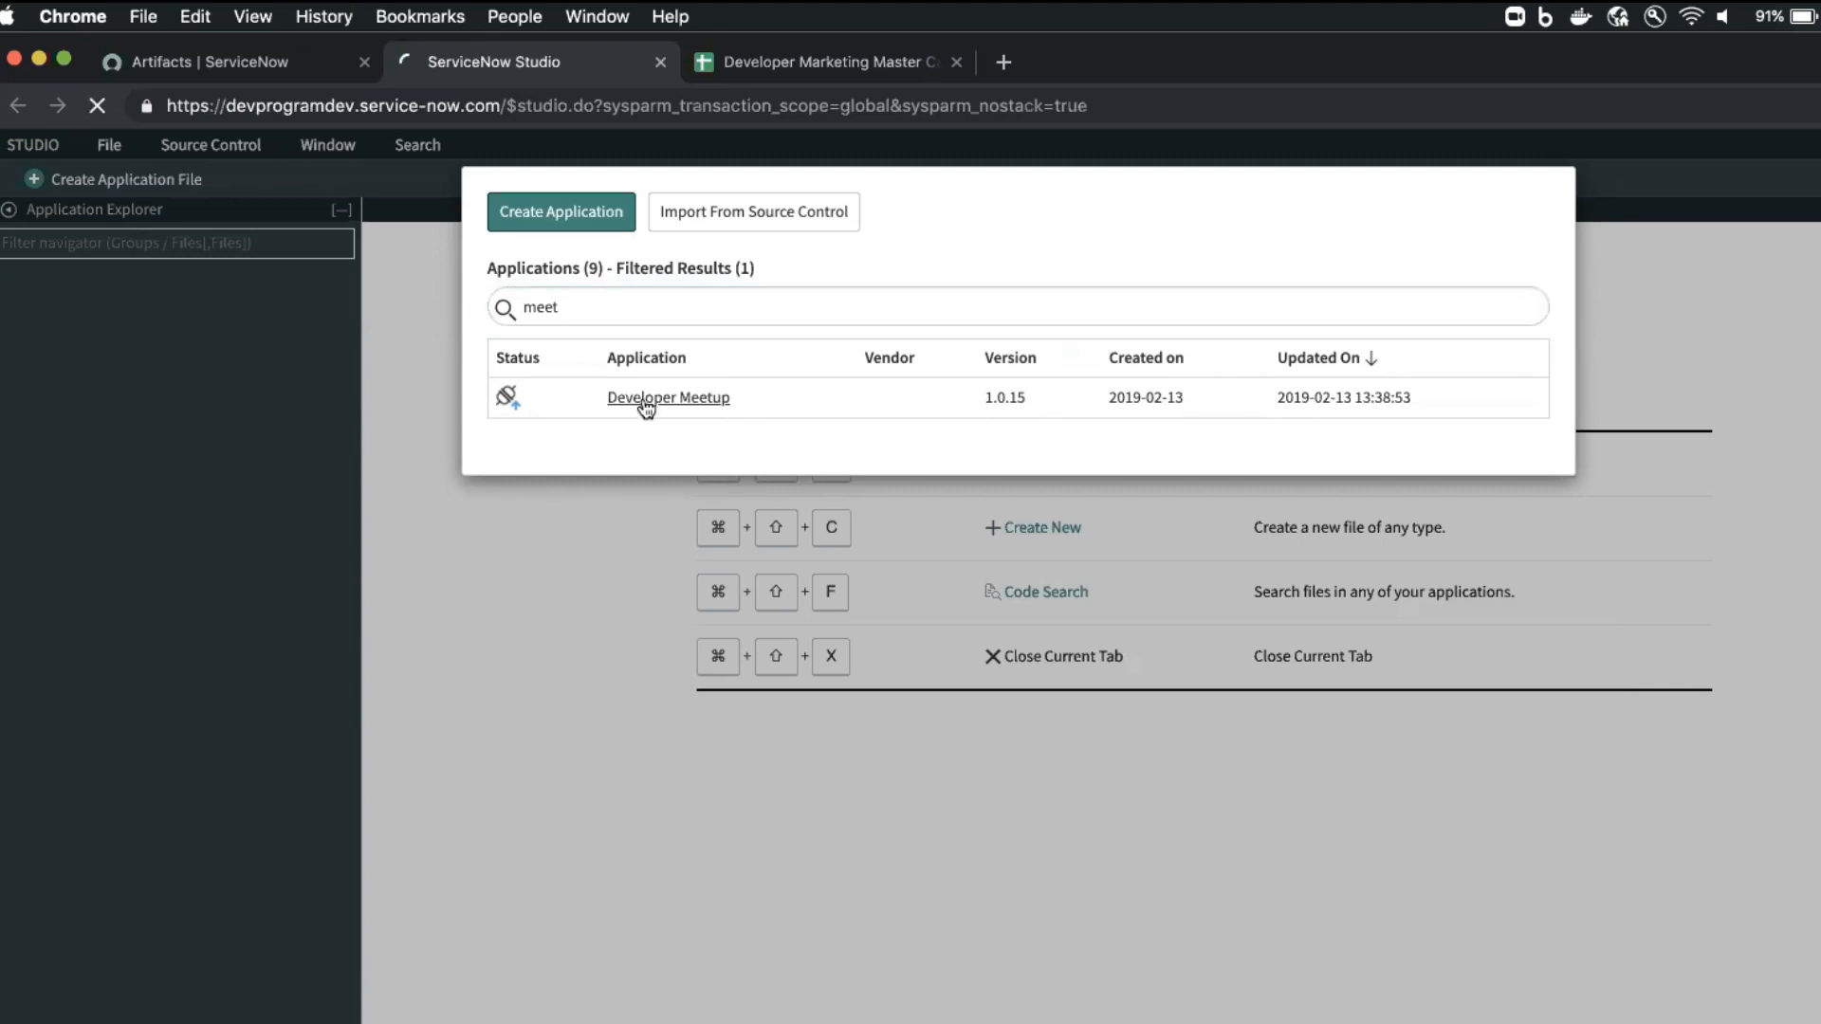
- Open the Developer Meetup application in Studio, and bring up the Developer Marketing Master spreadsheet of meetup chapters
{"action": "left_click", "coordinate": [646, 407]}
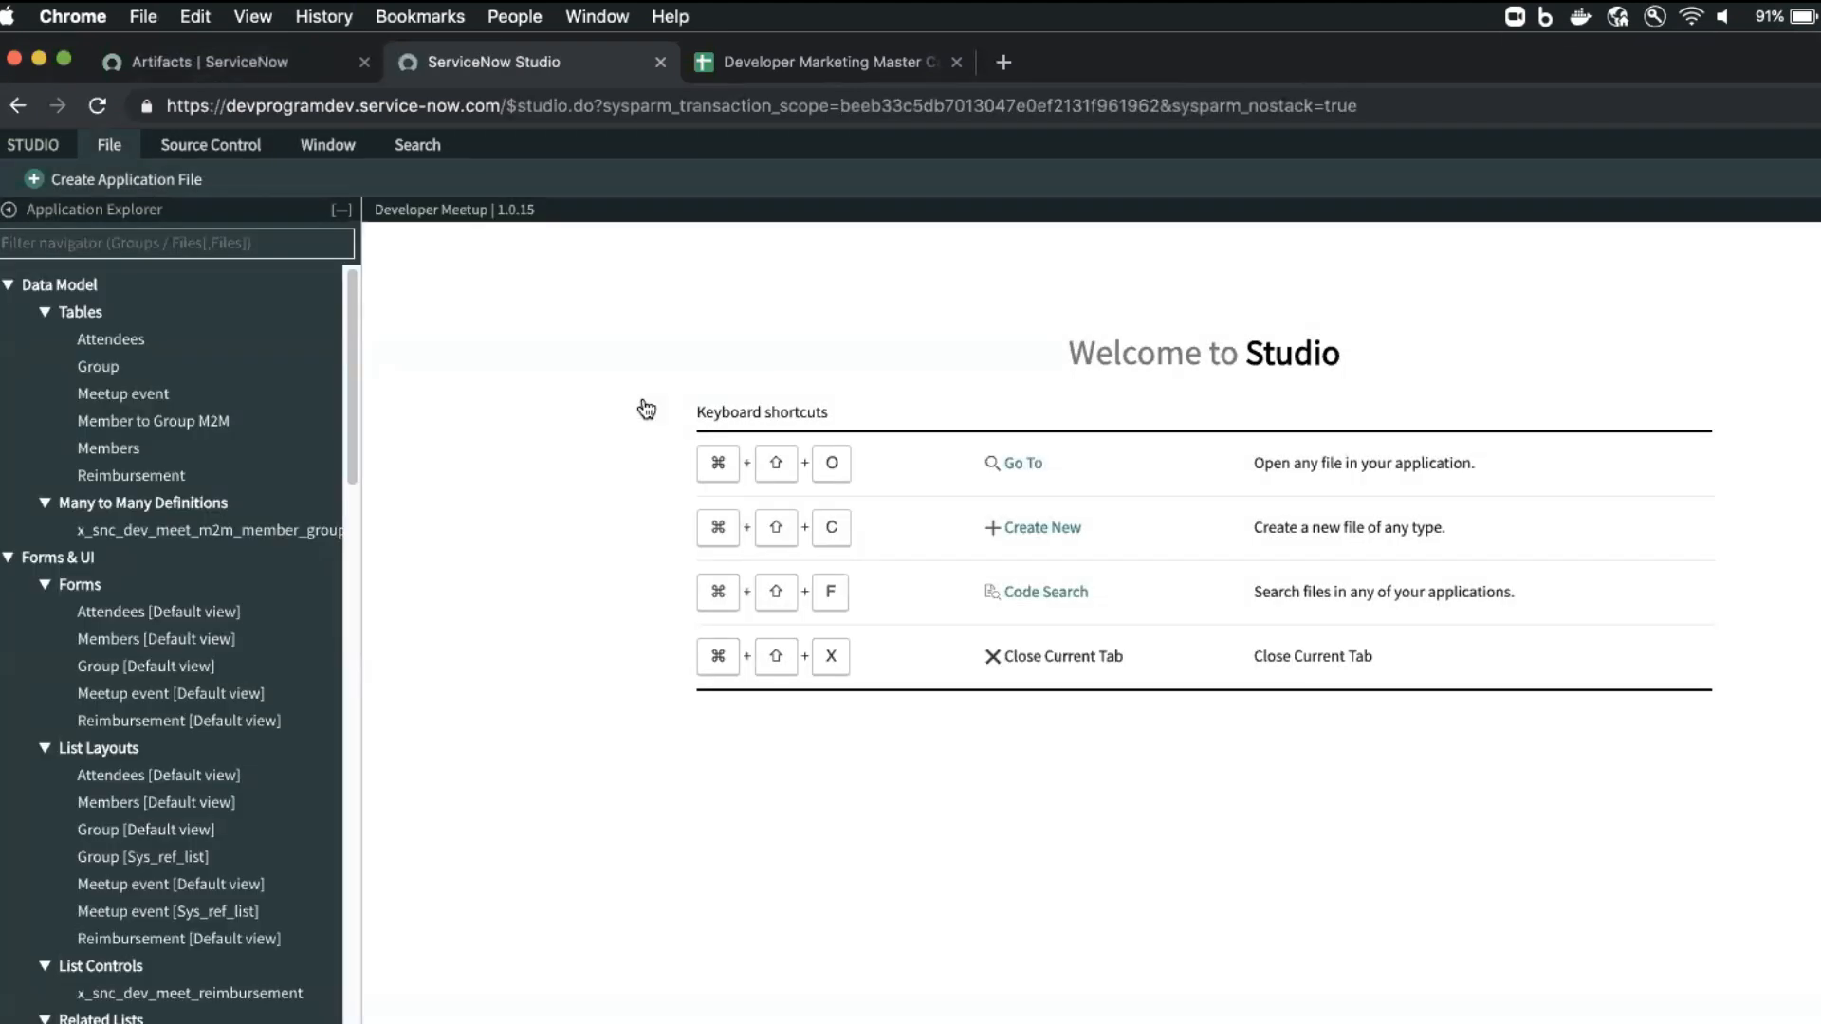
{"action": "left_click", "coordinate": [813, 62]}
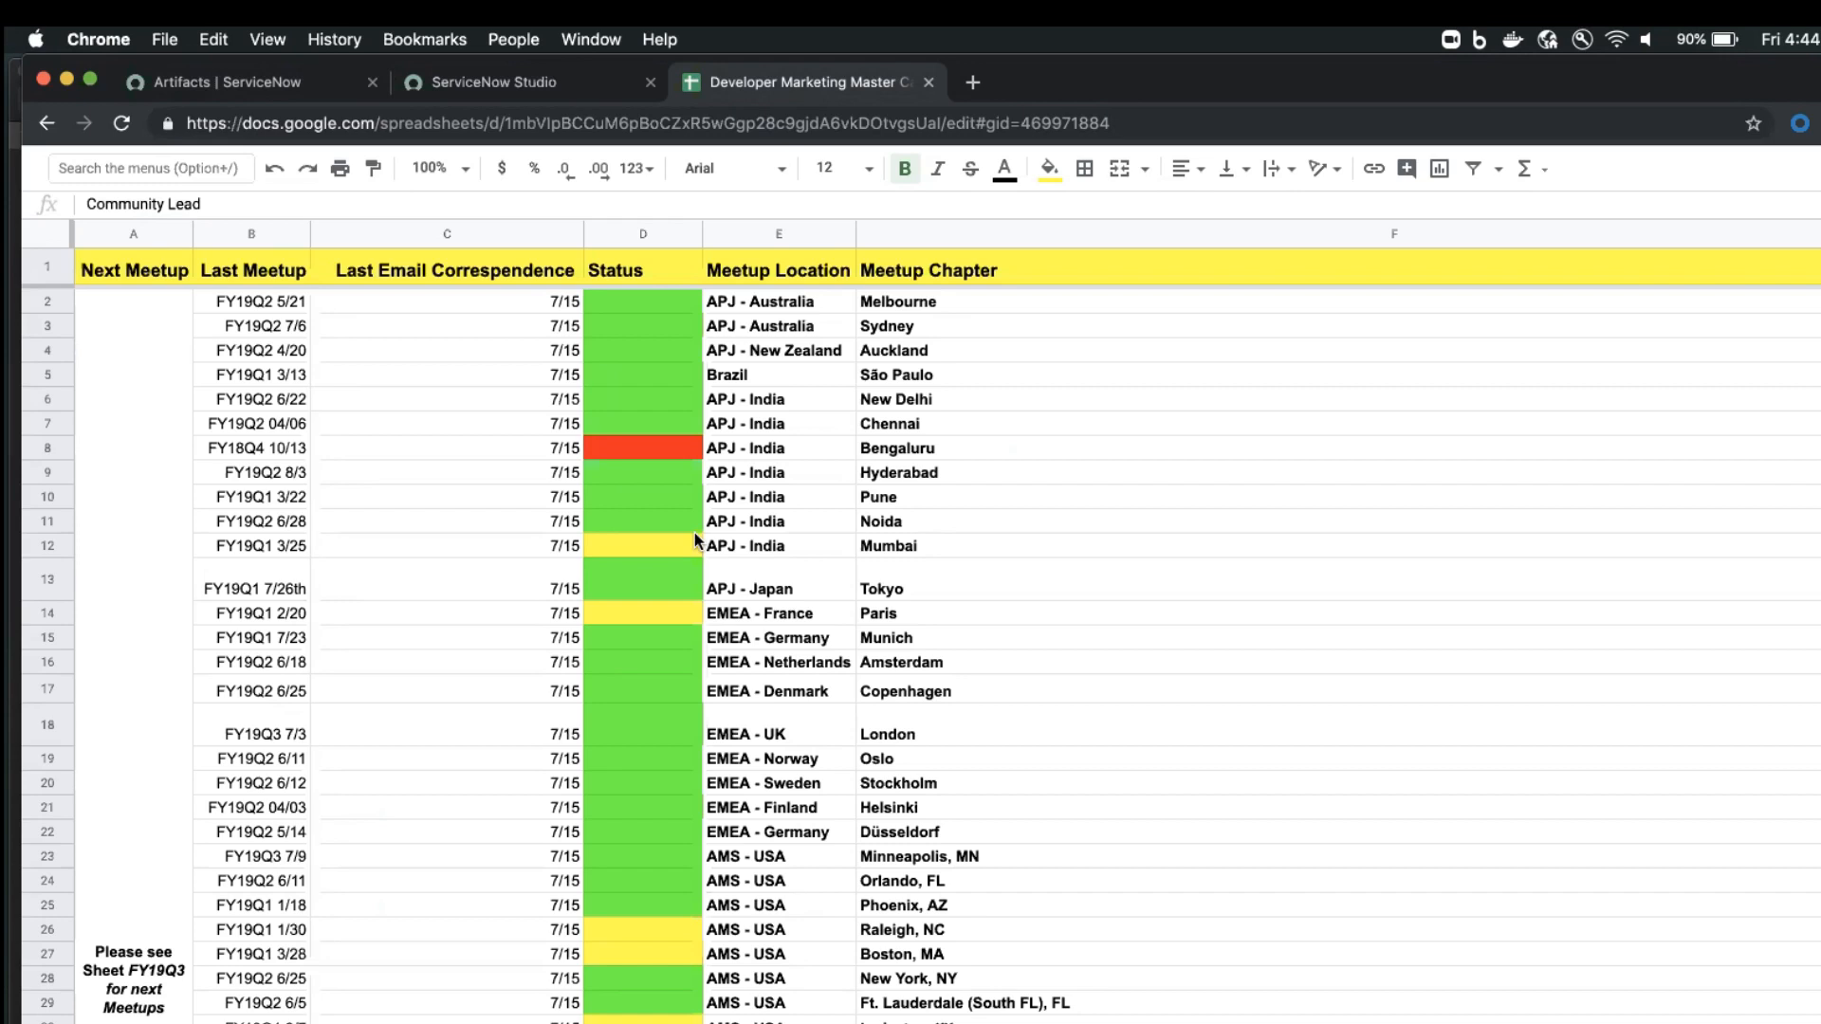
- Filter the ServiceNow application navigator by "meetup"
{"action": "left_click", "coordinate": [228, 86]}
{"action": "left_click", "coordinate": [182, 233]}
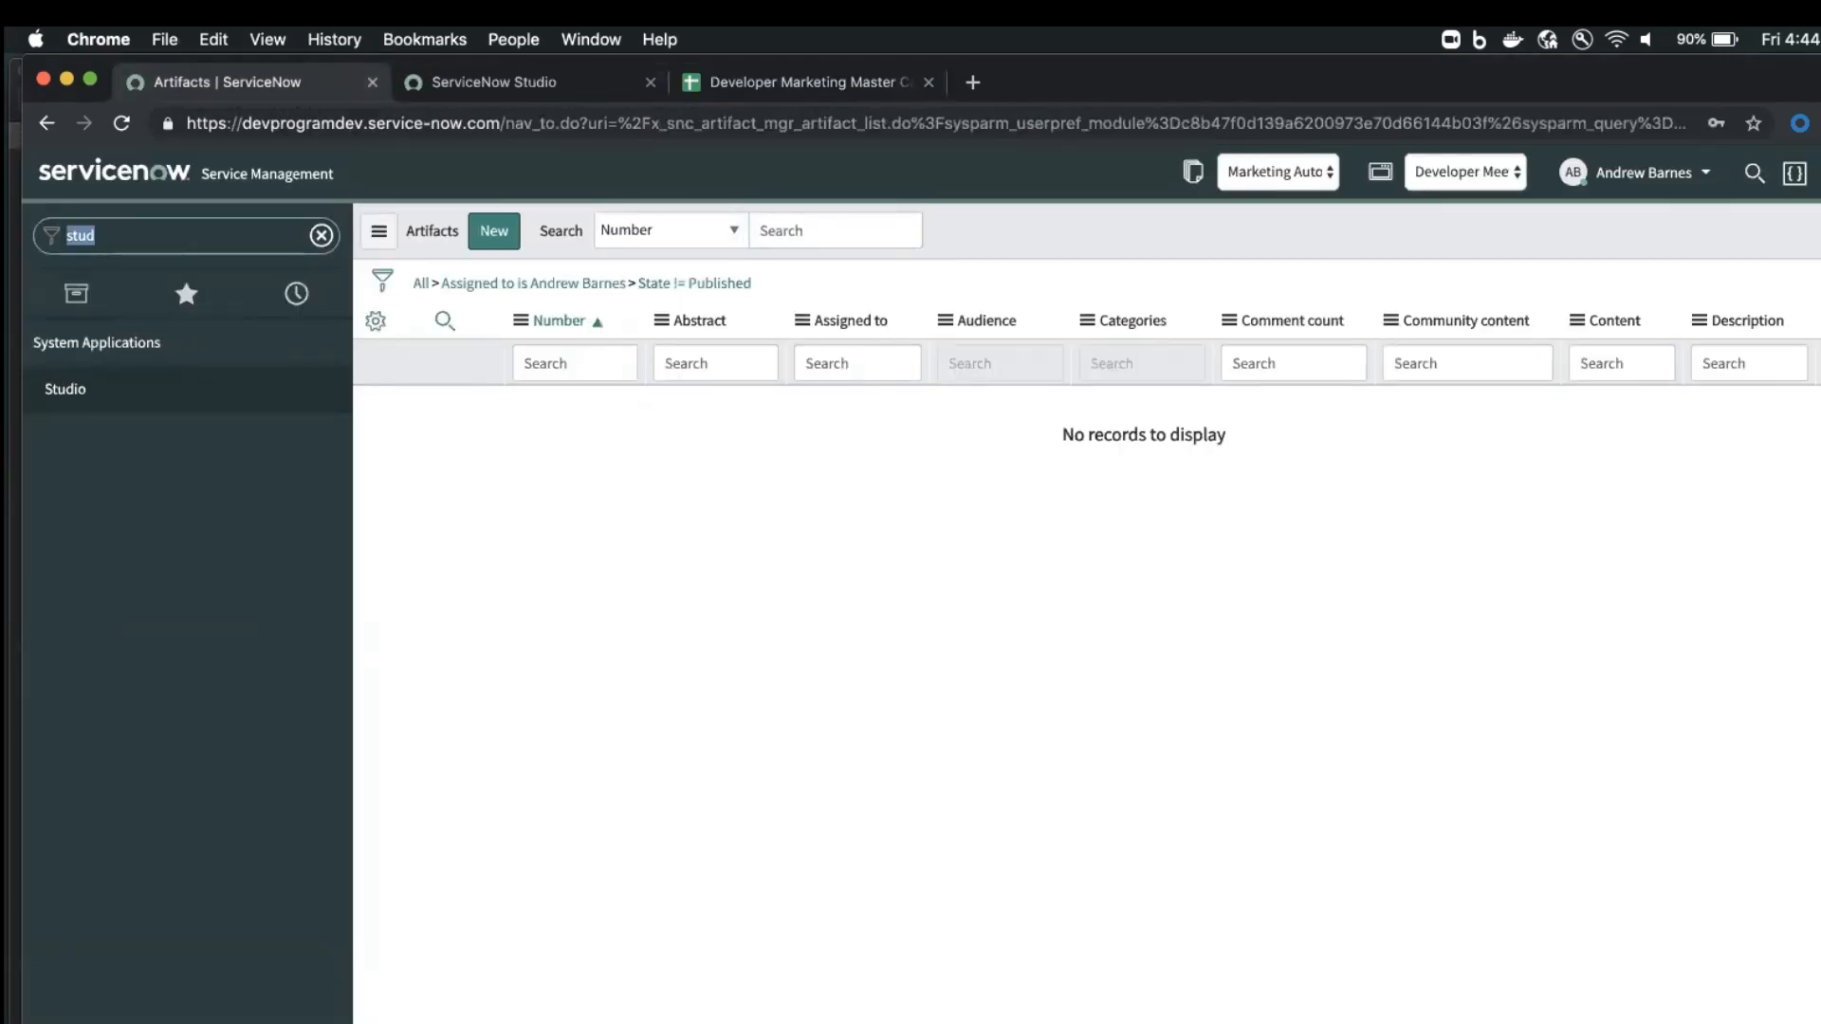
{"action": "type", "text": "meetup"}
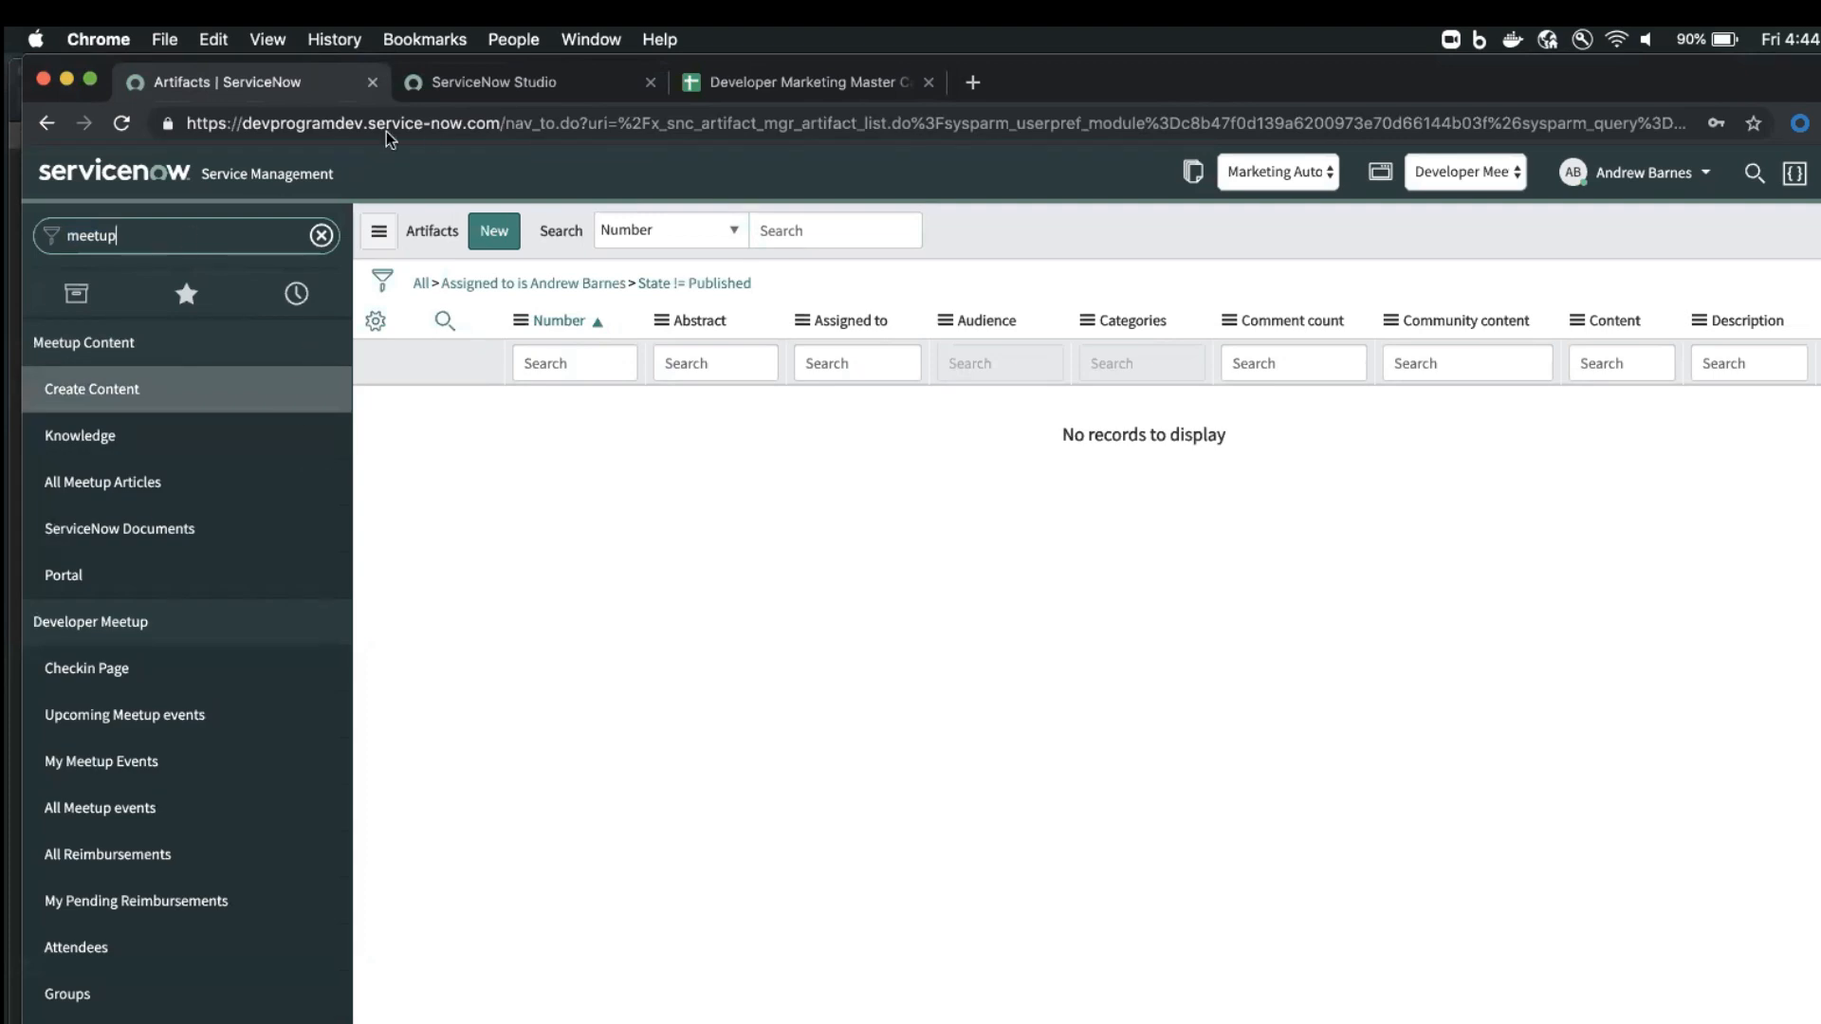
- In Studio, open the Meetup event table definition and close the Meetup event list layout
{"action": "left_click", "coordinate": [520, 84]}
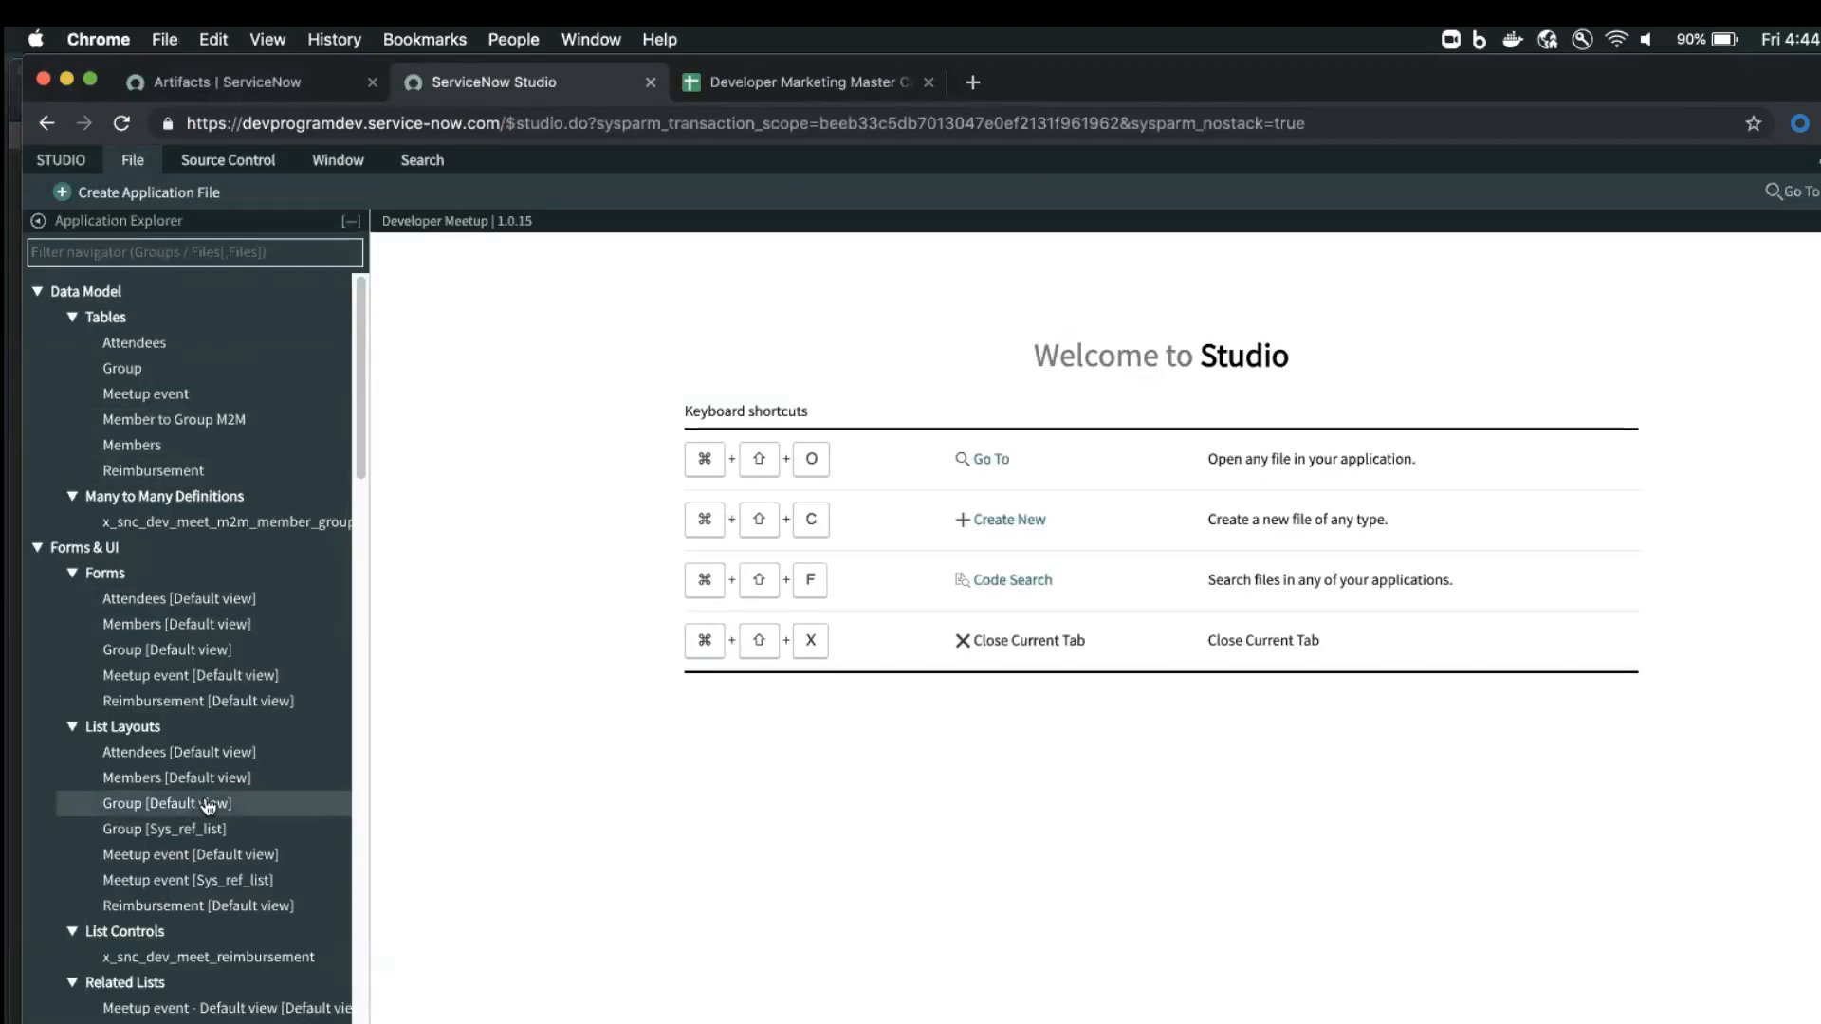
{"action": "left_click", "coordinate": [208, 858]}
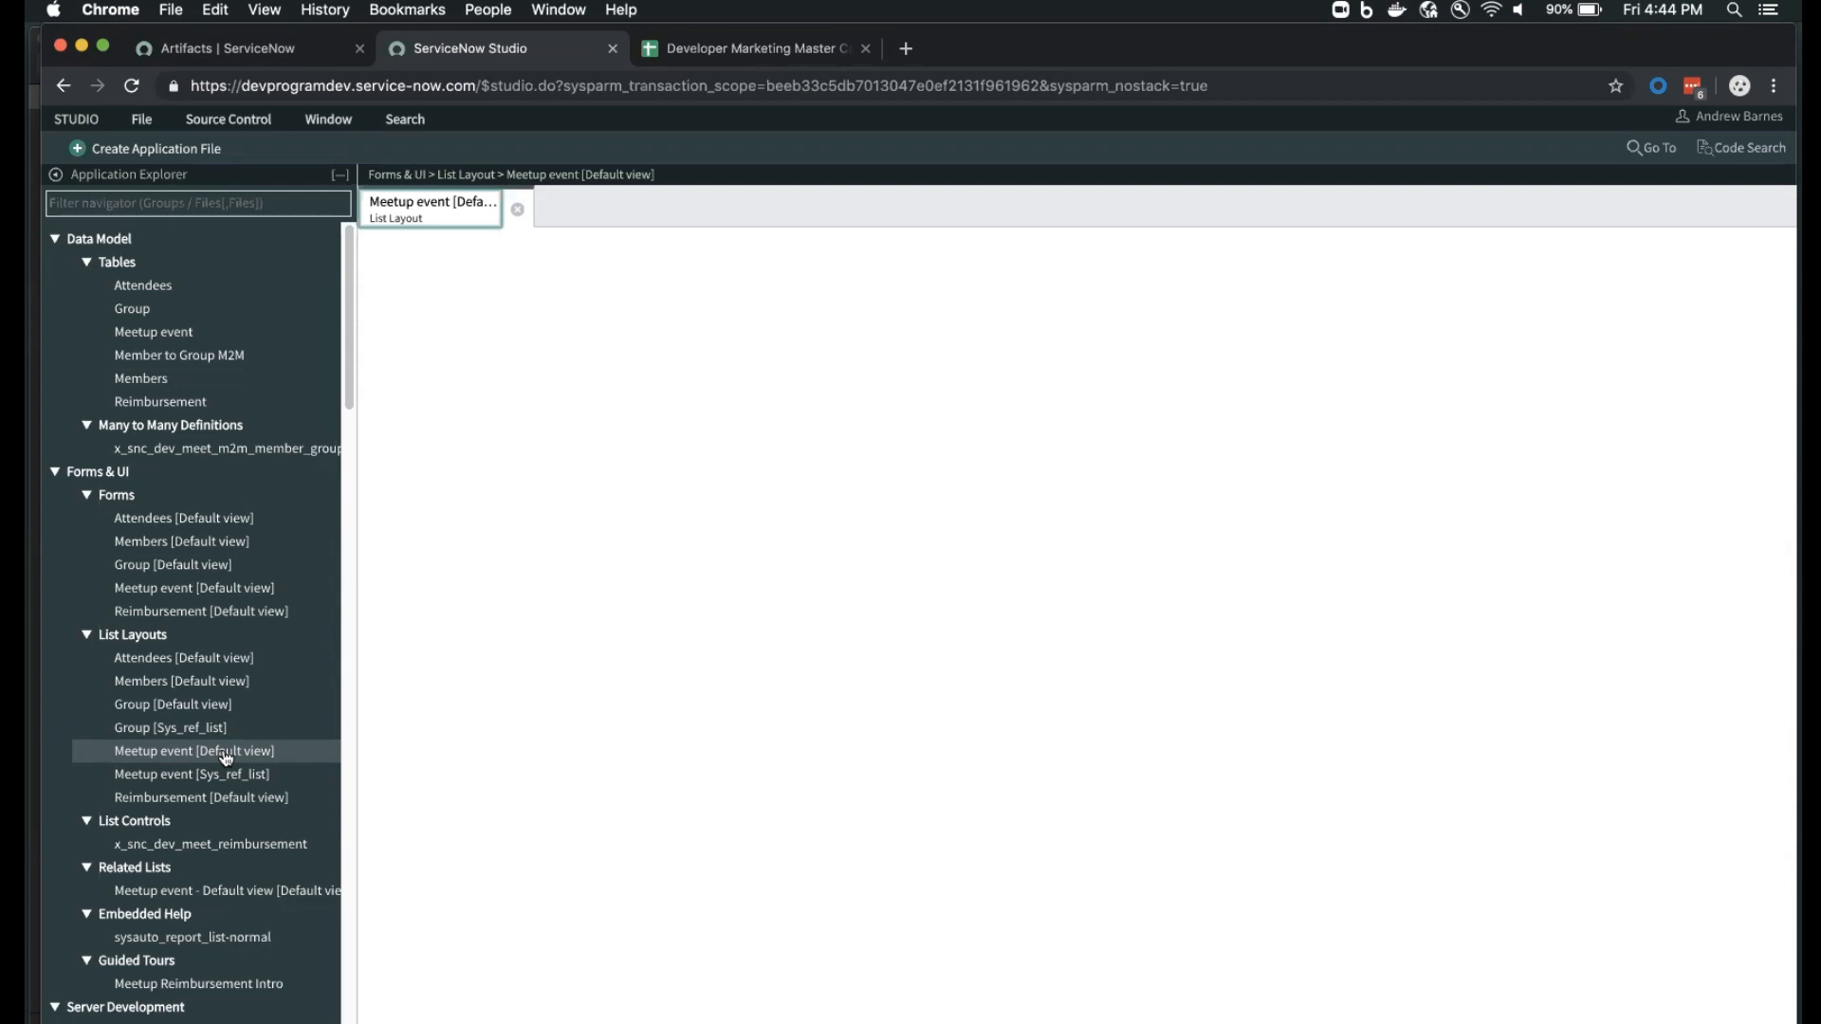
{"action": "left_click", "coordinate": [157, 340]}
{"action": "left_click", "coordinate": [517, 210]}
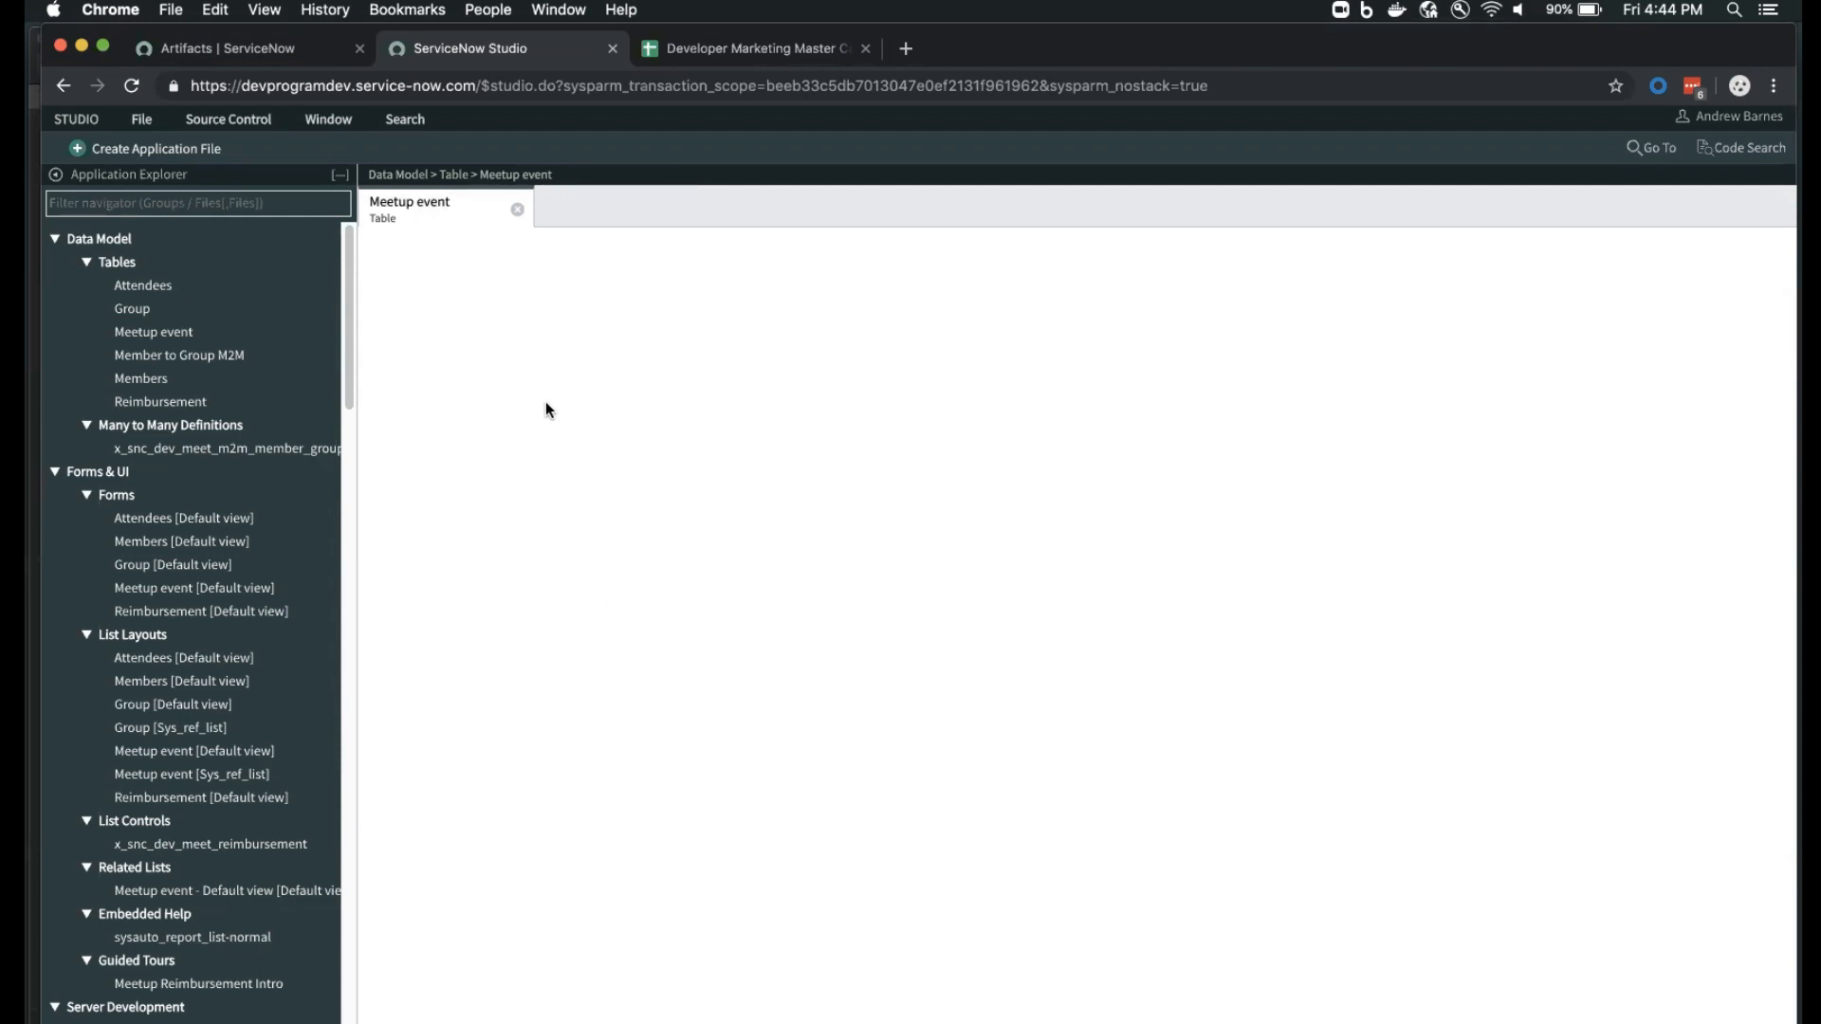
- Open the list of all meetup events in ServiceNow and sort it by date, newest first
{"action": "left_click", "coordinate": [237, 47]}
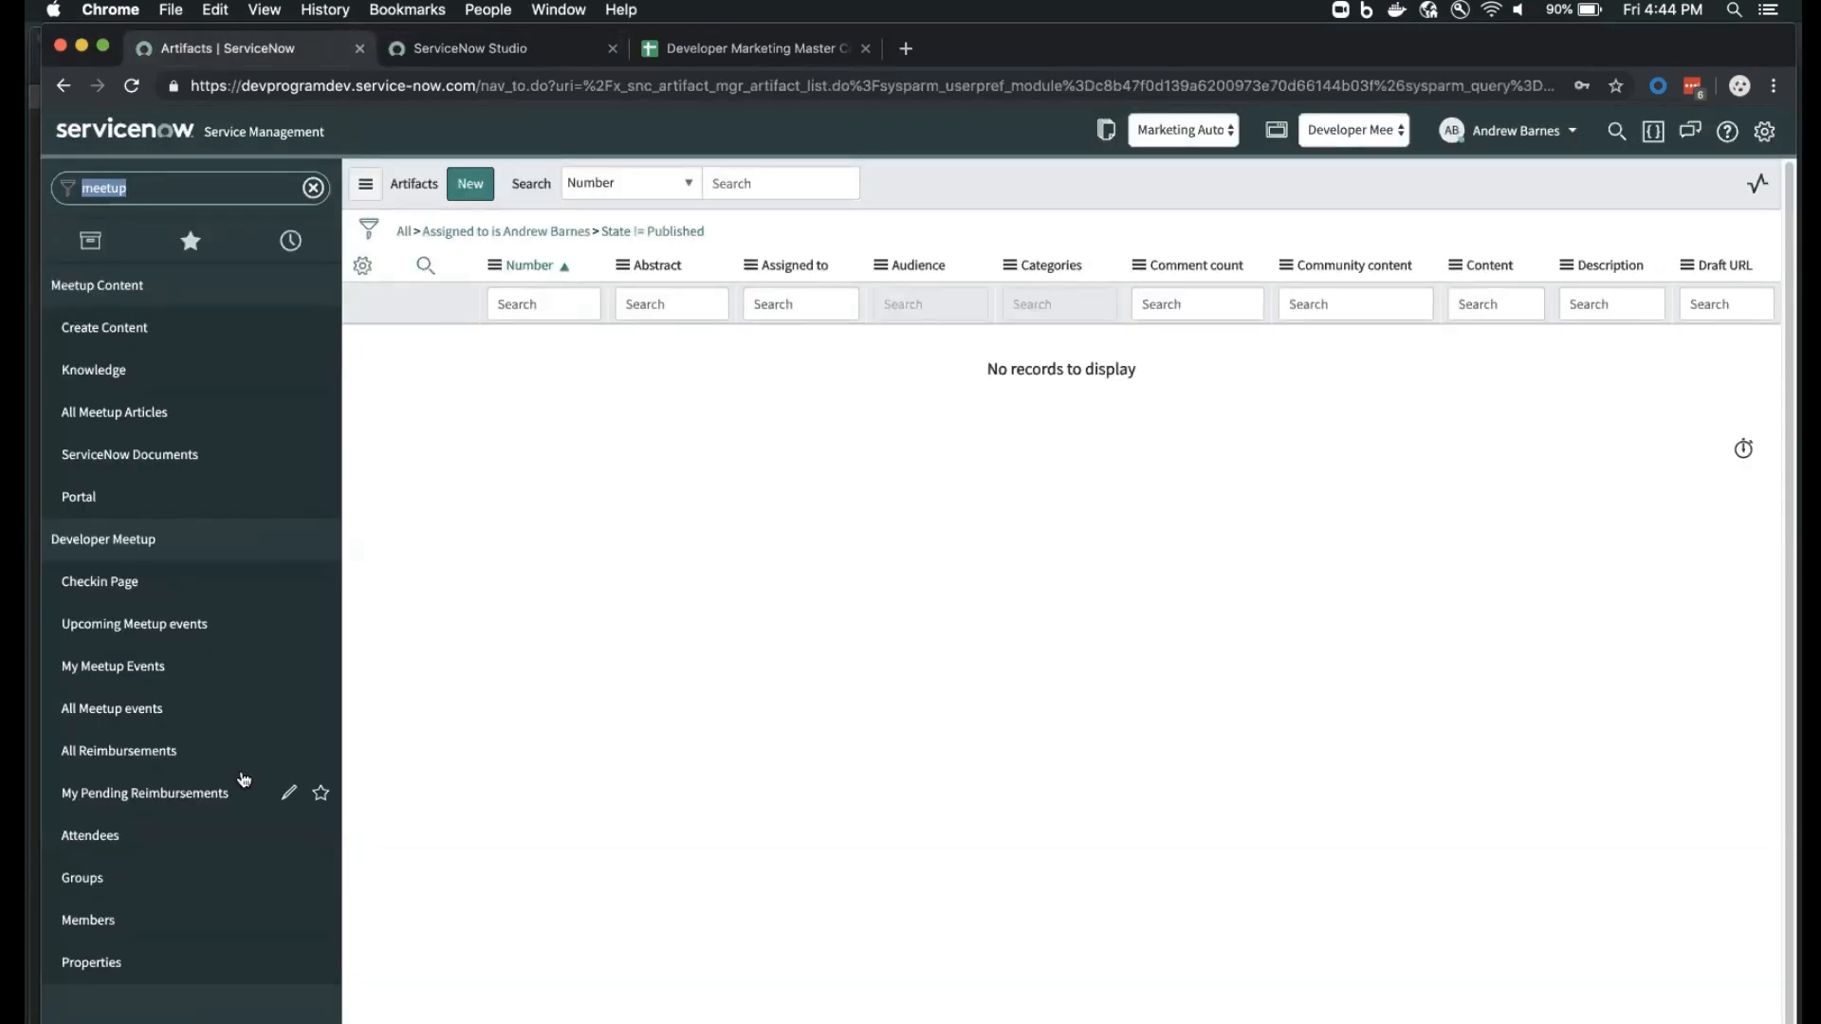
{"action": "left_click", "coordinate": [163, 718]}
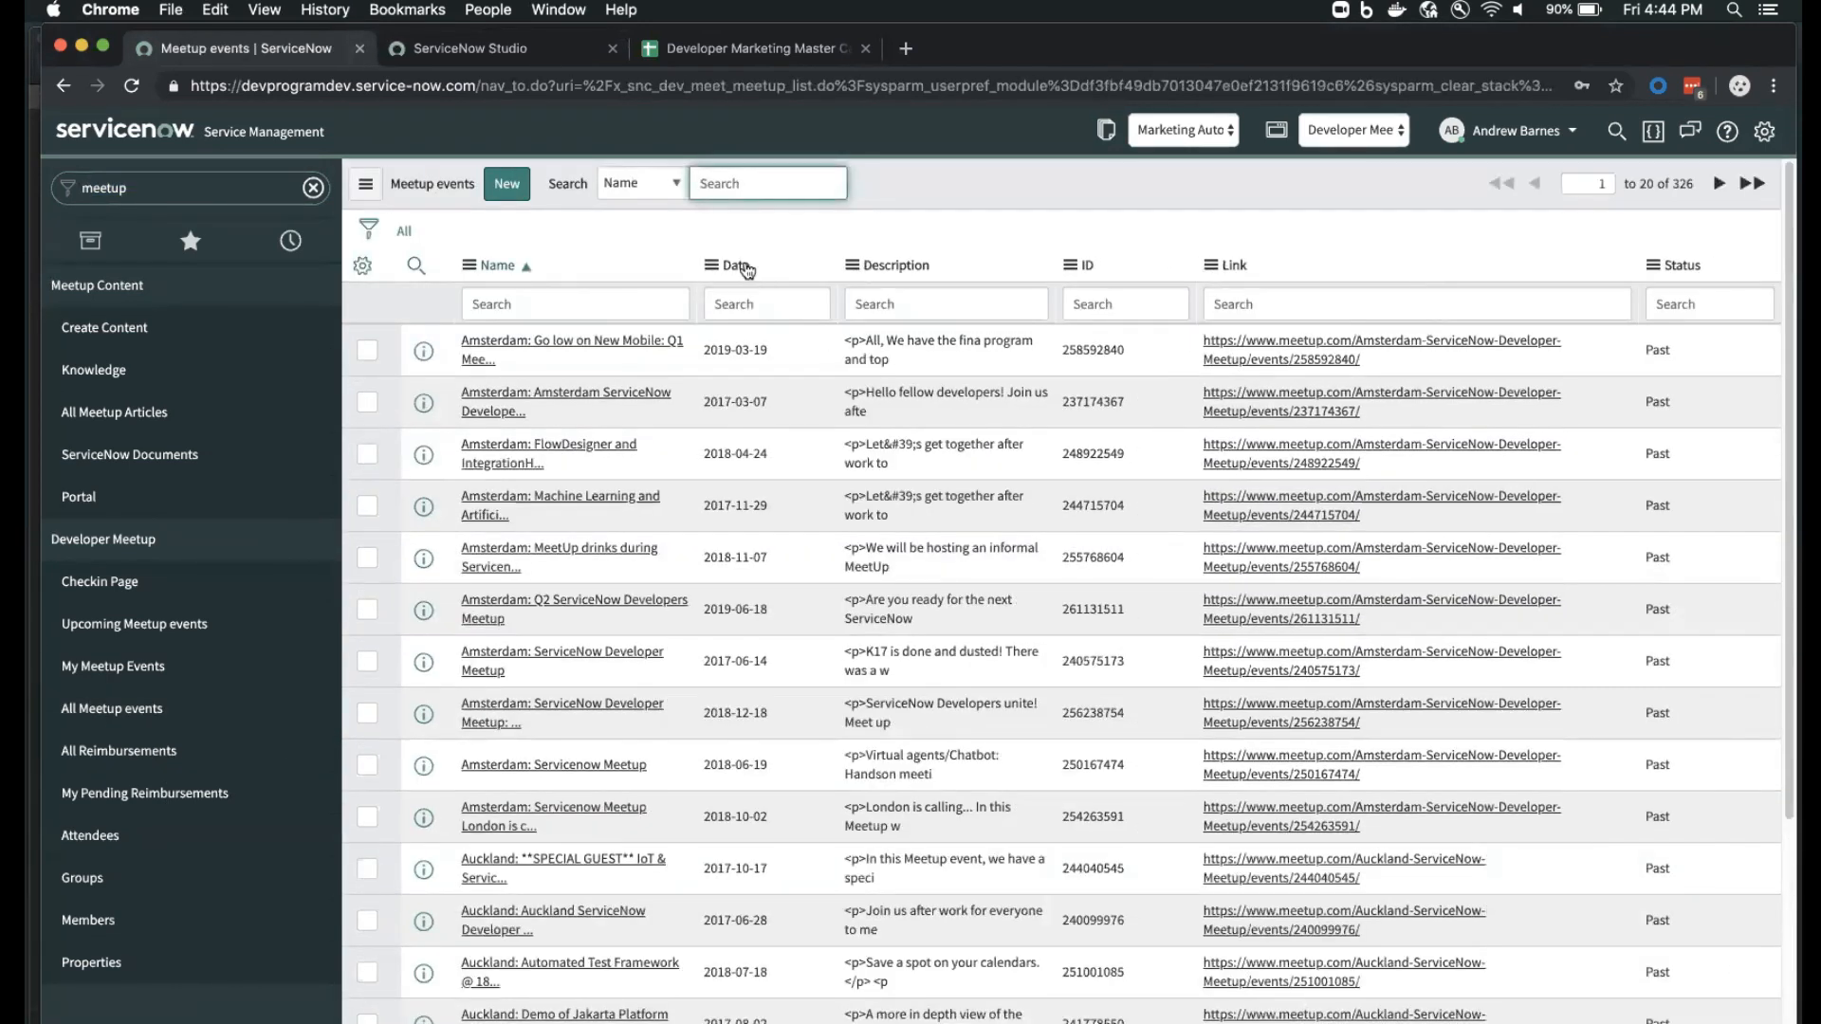
{"action": "left_click", "coordinate": [741, 266]}
{"action": "left_click", "coordinate": [721, 265]}
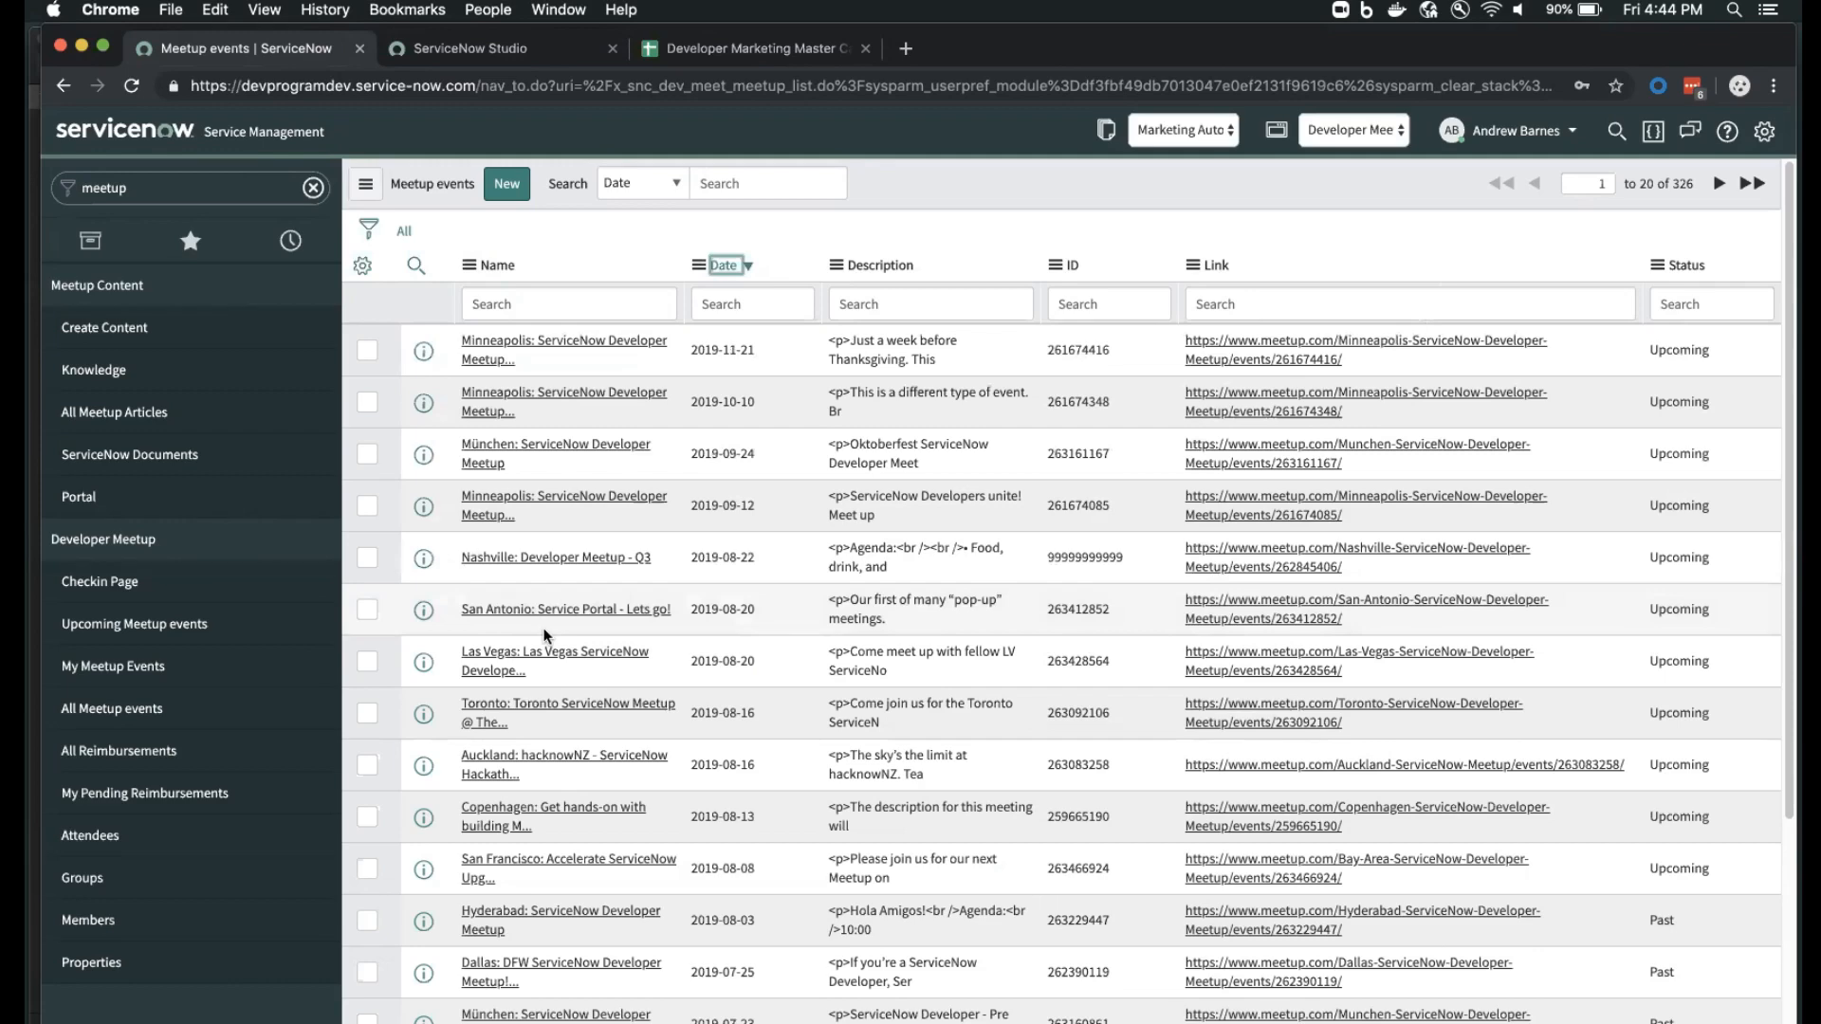
- Filter the meetup events to names starting with "chi" and open the most recent Chicago: ServiceNow Developer Meetup record
{"action": "left_click", "coordinate": [559, 294]}
{"action": "type", "text": "ch"}
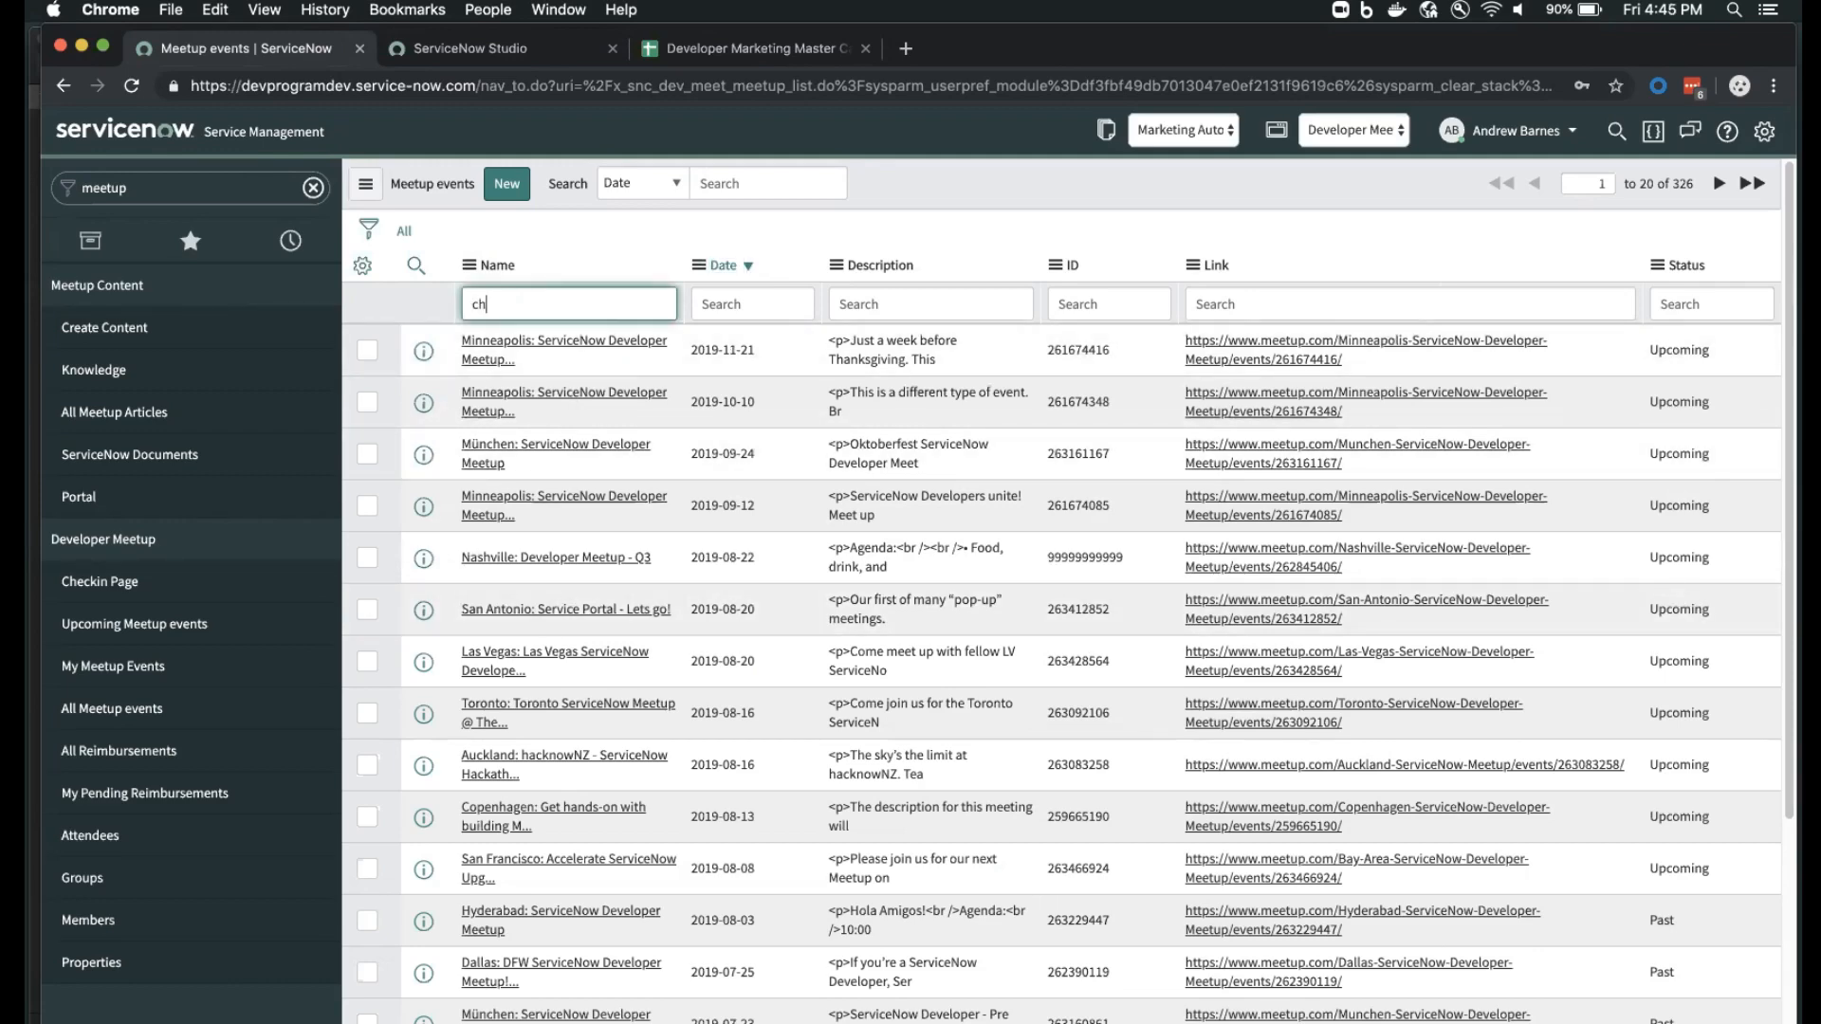
{"action": "type", "text": "i"}
{"action": "key", "text": "Return"}
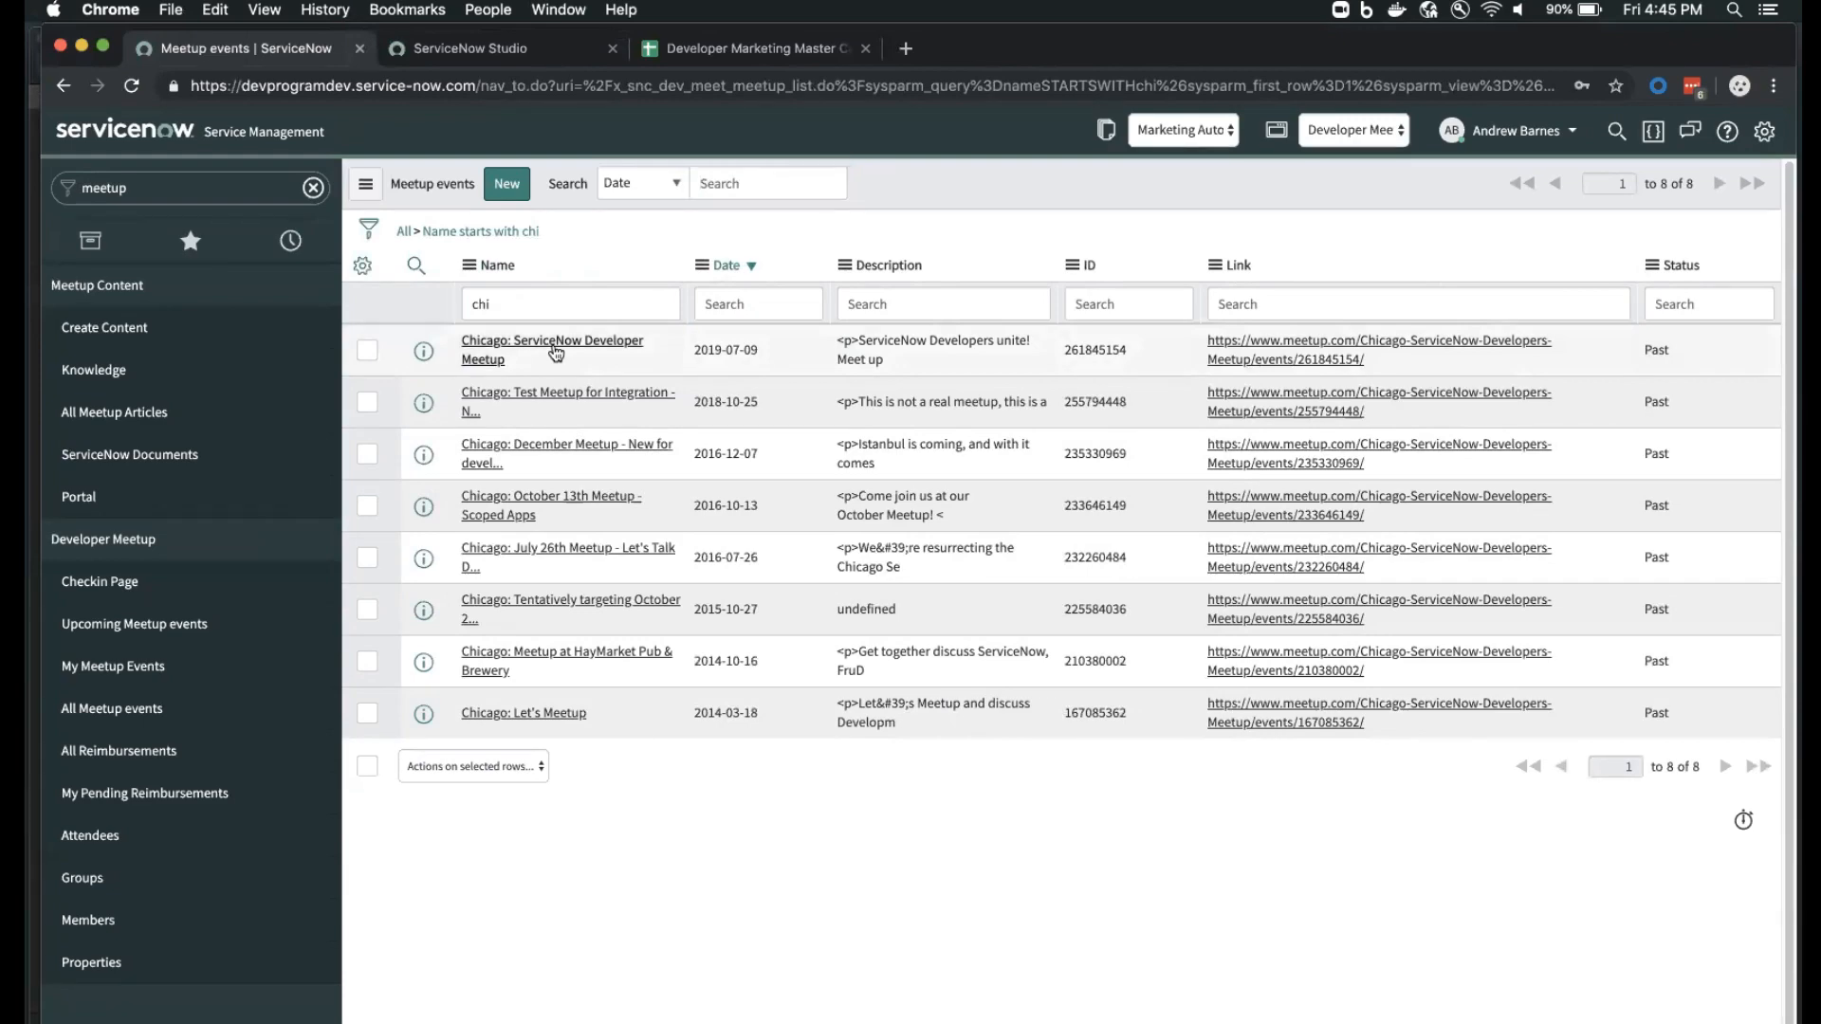
{"action": "left_click", "coordinate": [556, 351]}
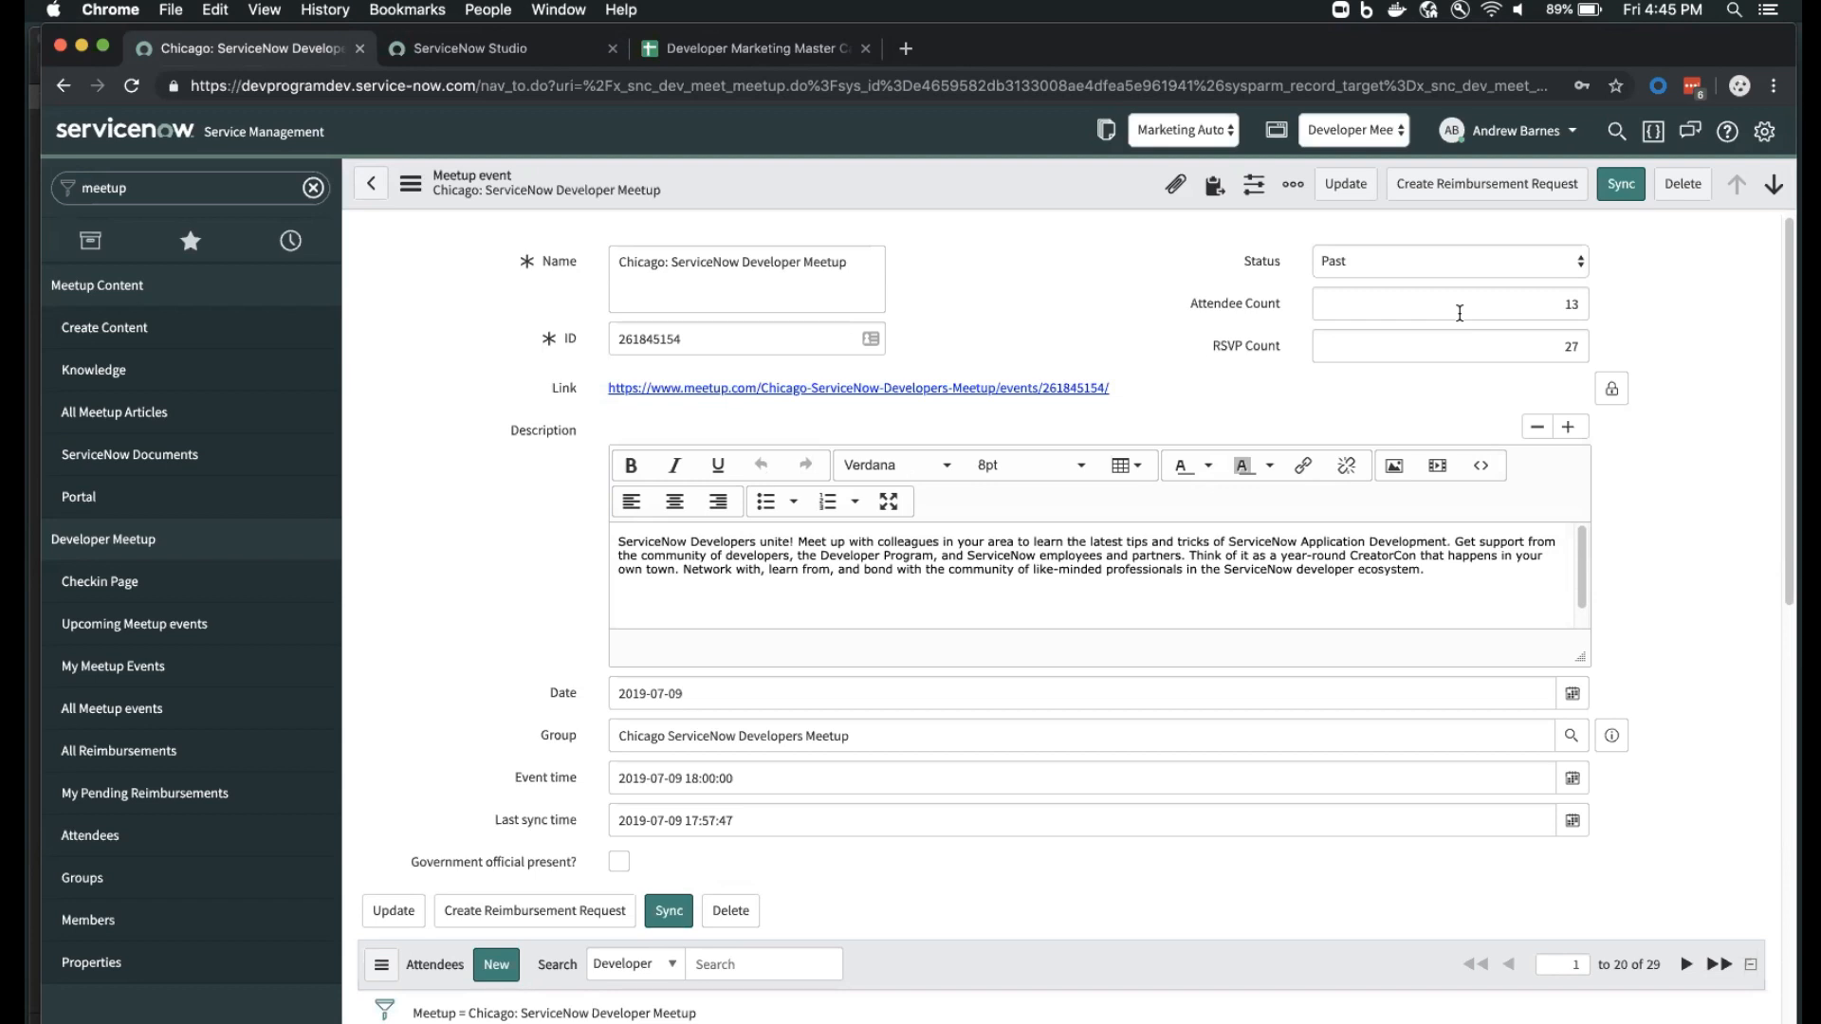
- Enlarge the Chicago meetup record for readability and collapse the application navigator
{"action": "key", "text": "super+equal"}
{"action": "key", "text": "super+equal"}
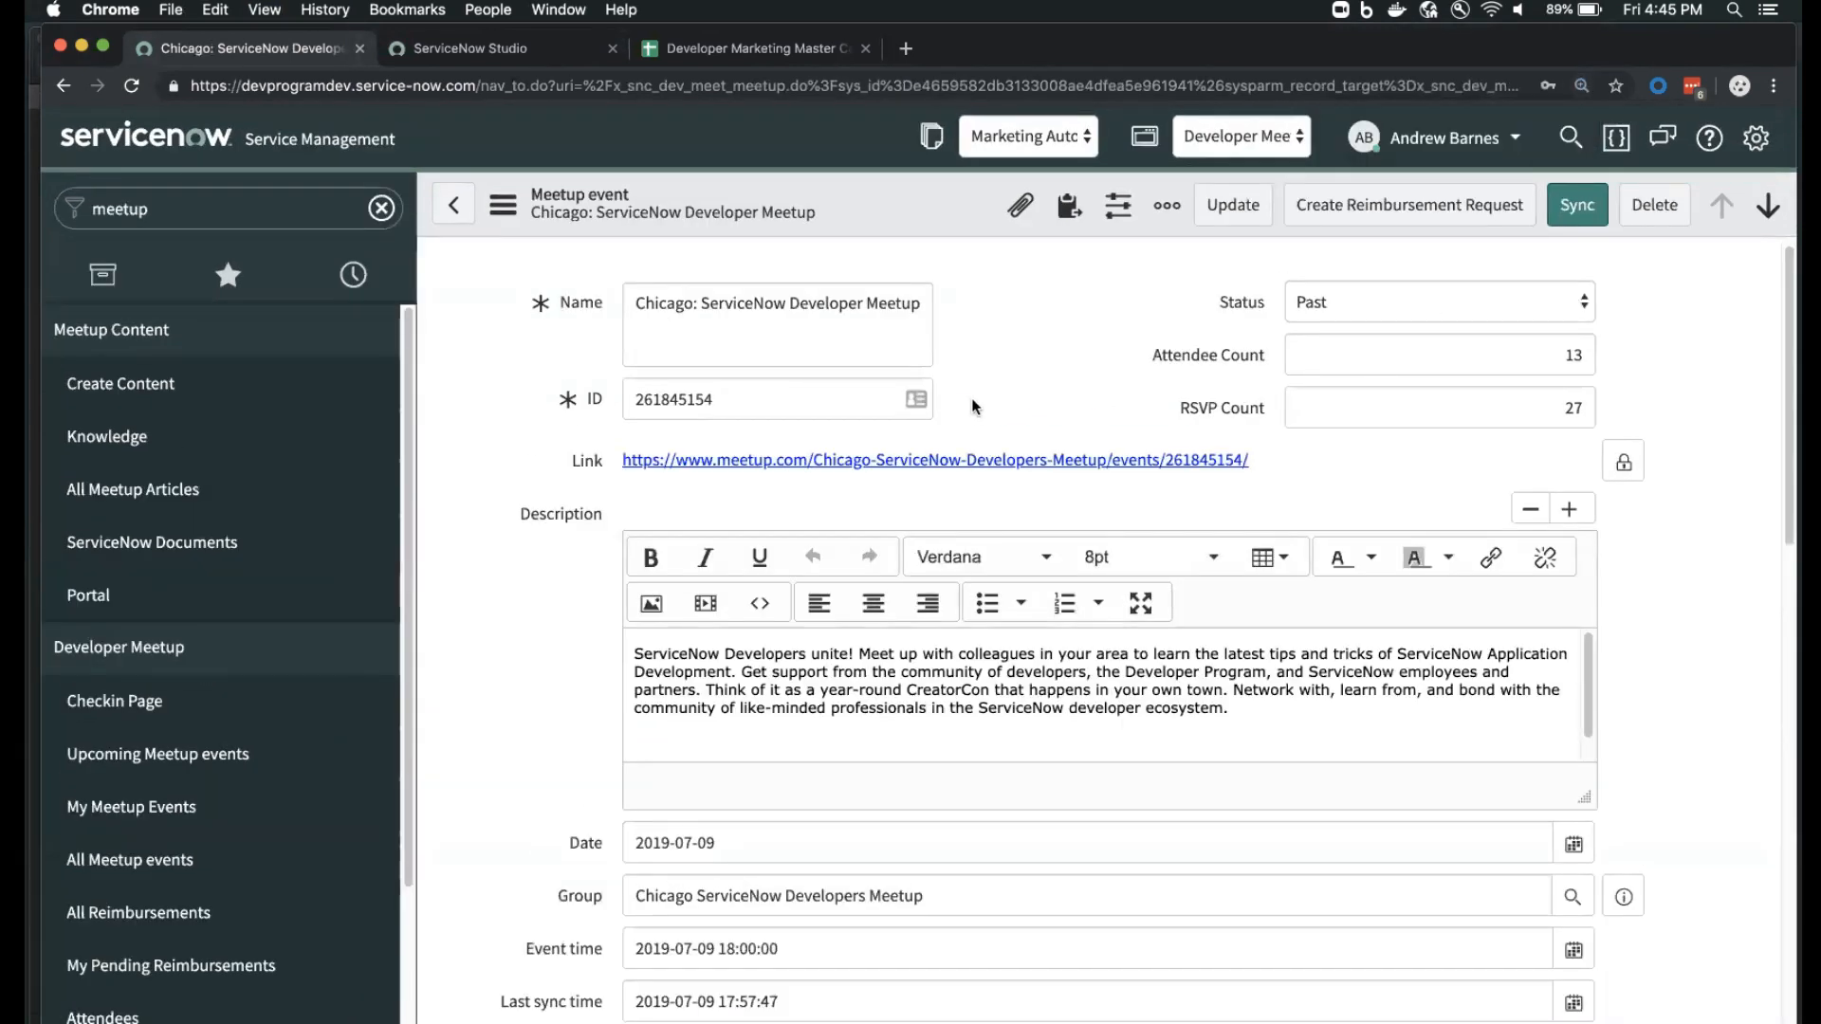
{"action": "key", "text": "super+equal"}
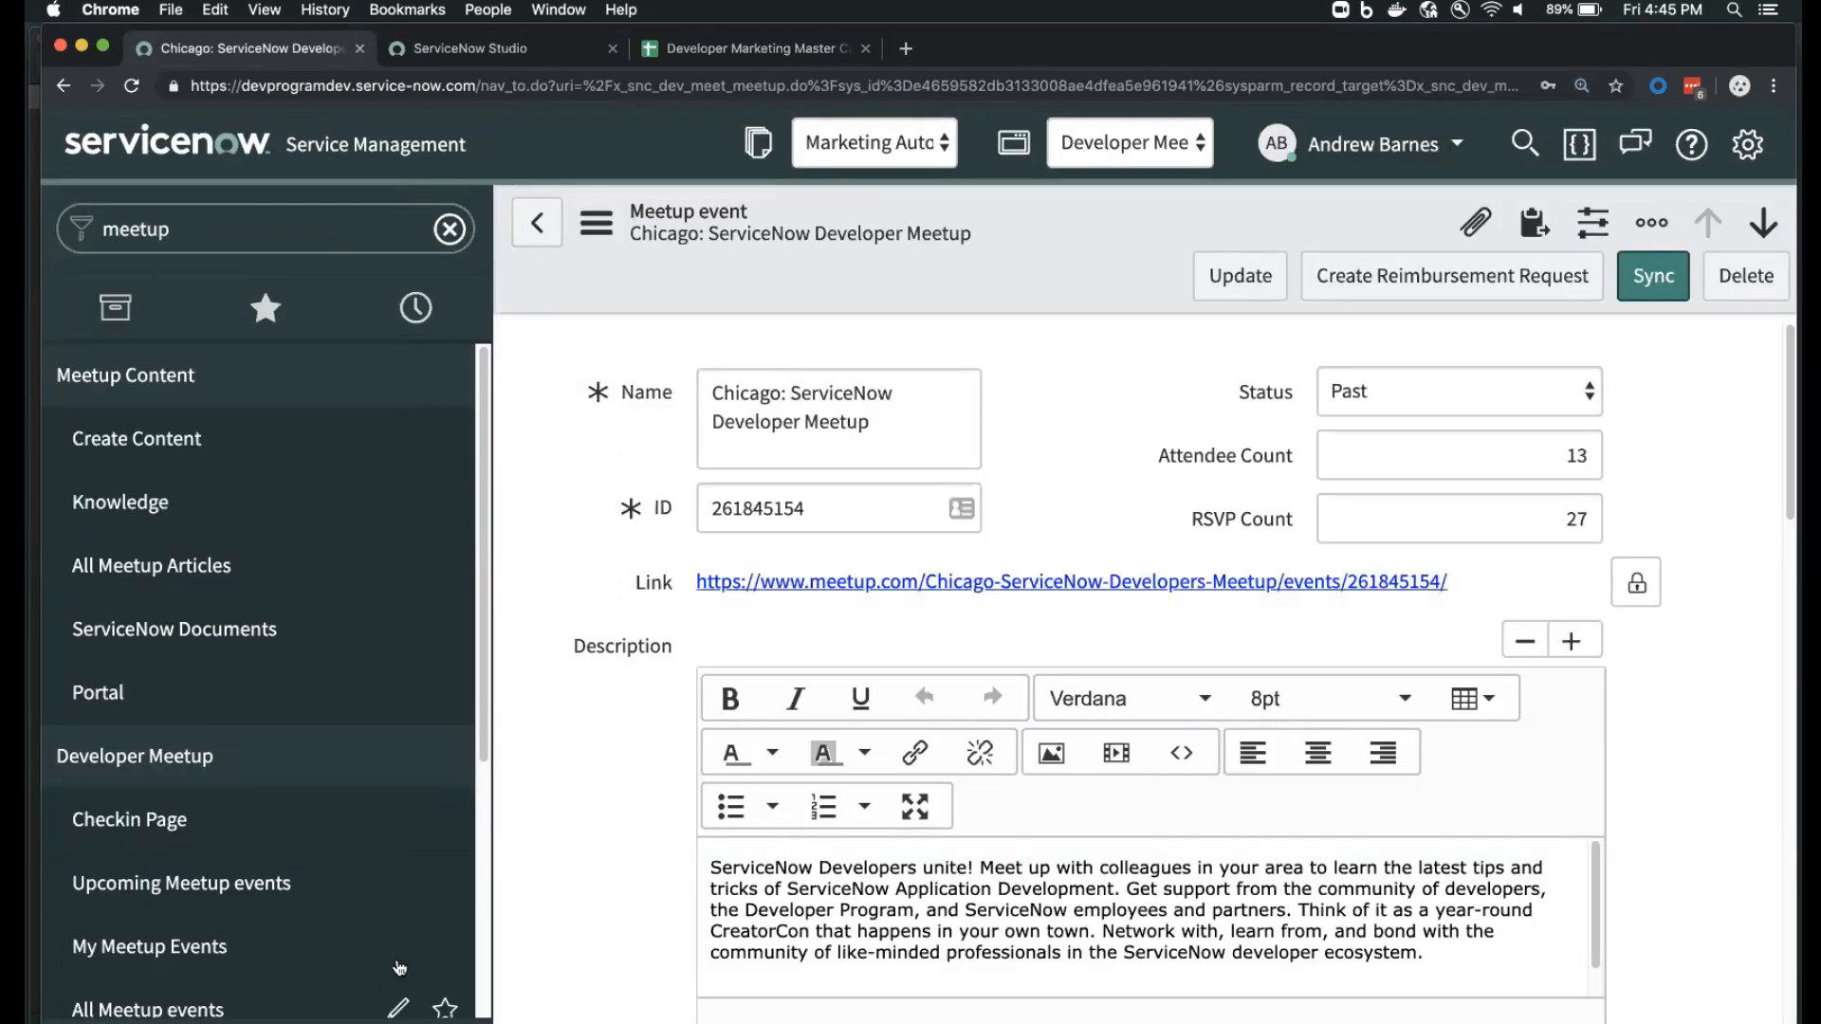
{"action": "left_click", "coordinate": [76, 1020]}
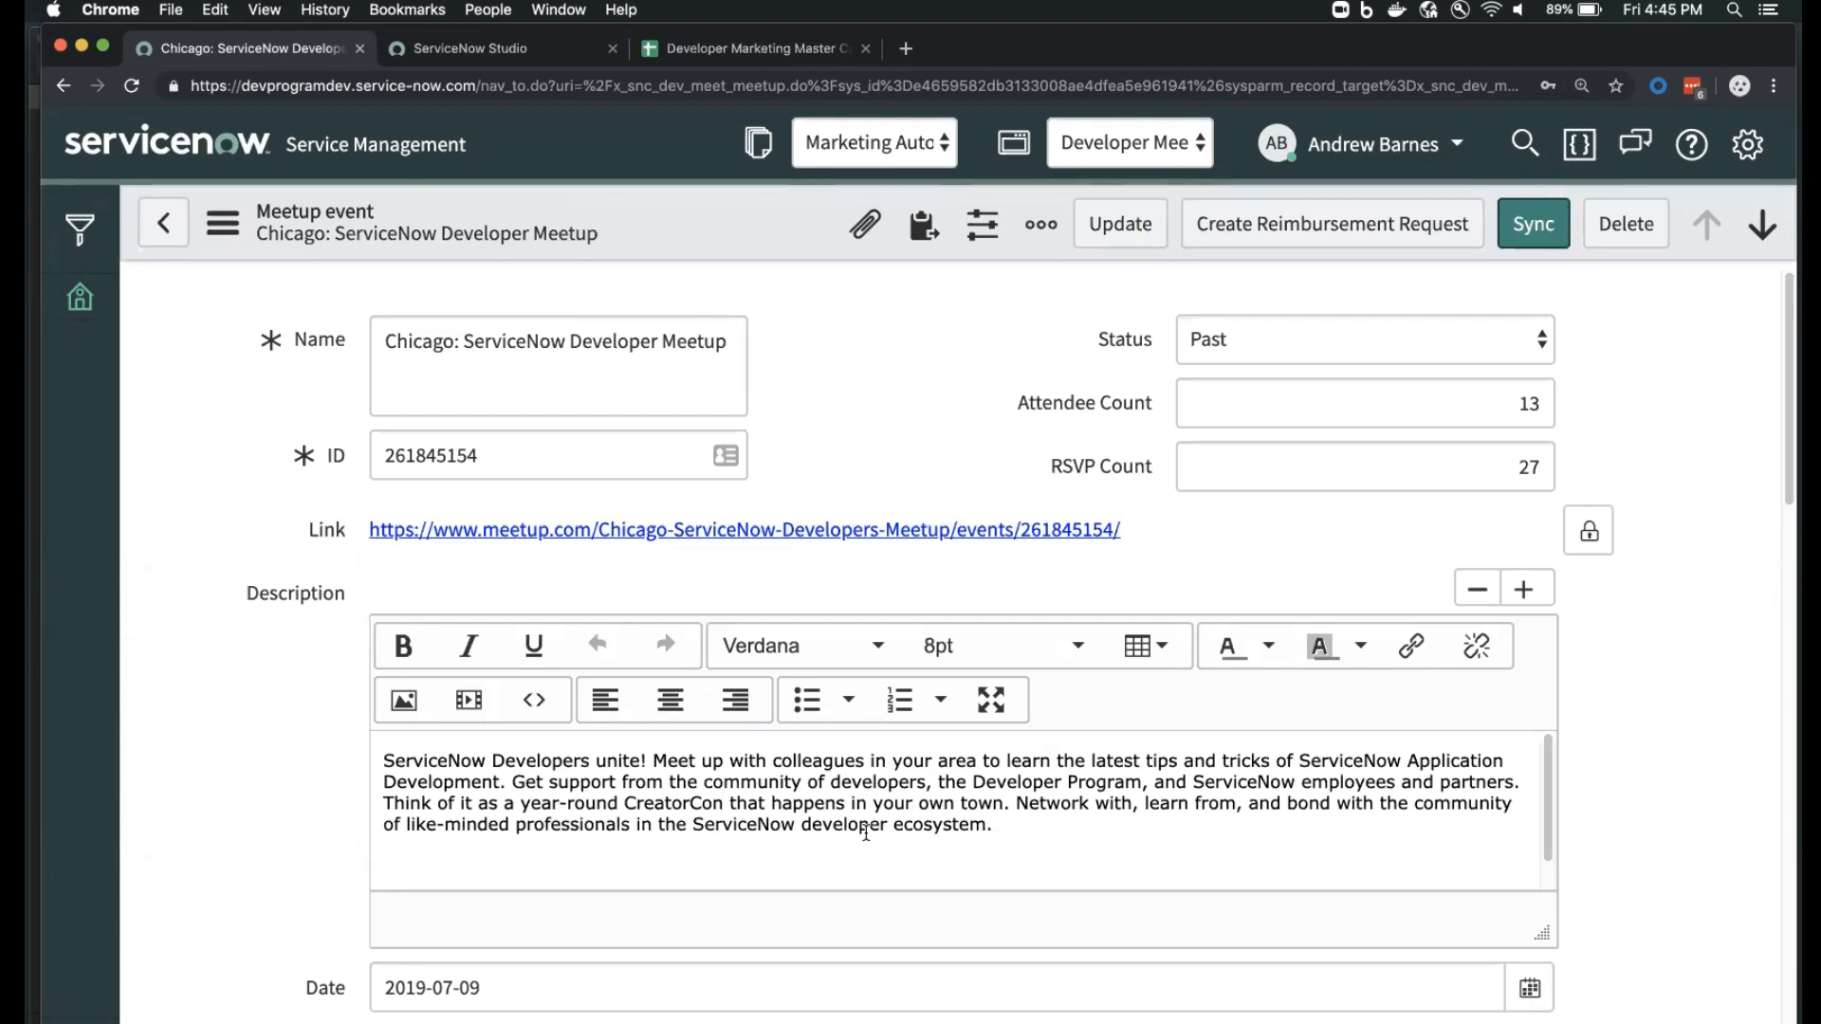
- Switch to the Automating the Developer Meetup Program PDF and review its onboarding, scheduled meetup and meetup tracker workflows
{"action": "key", "text": "super+Tab"}
{"action": "key", "text": "super+Tab"}
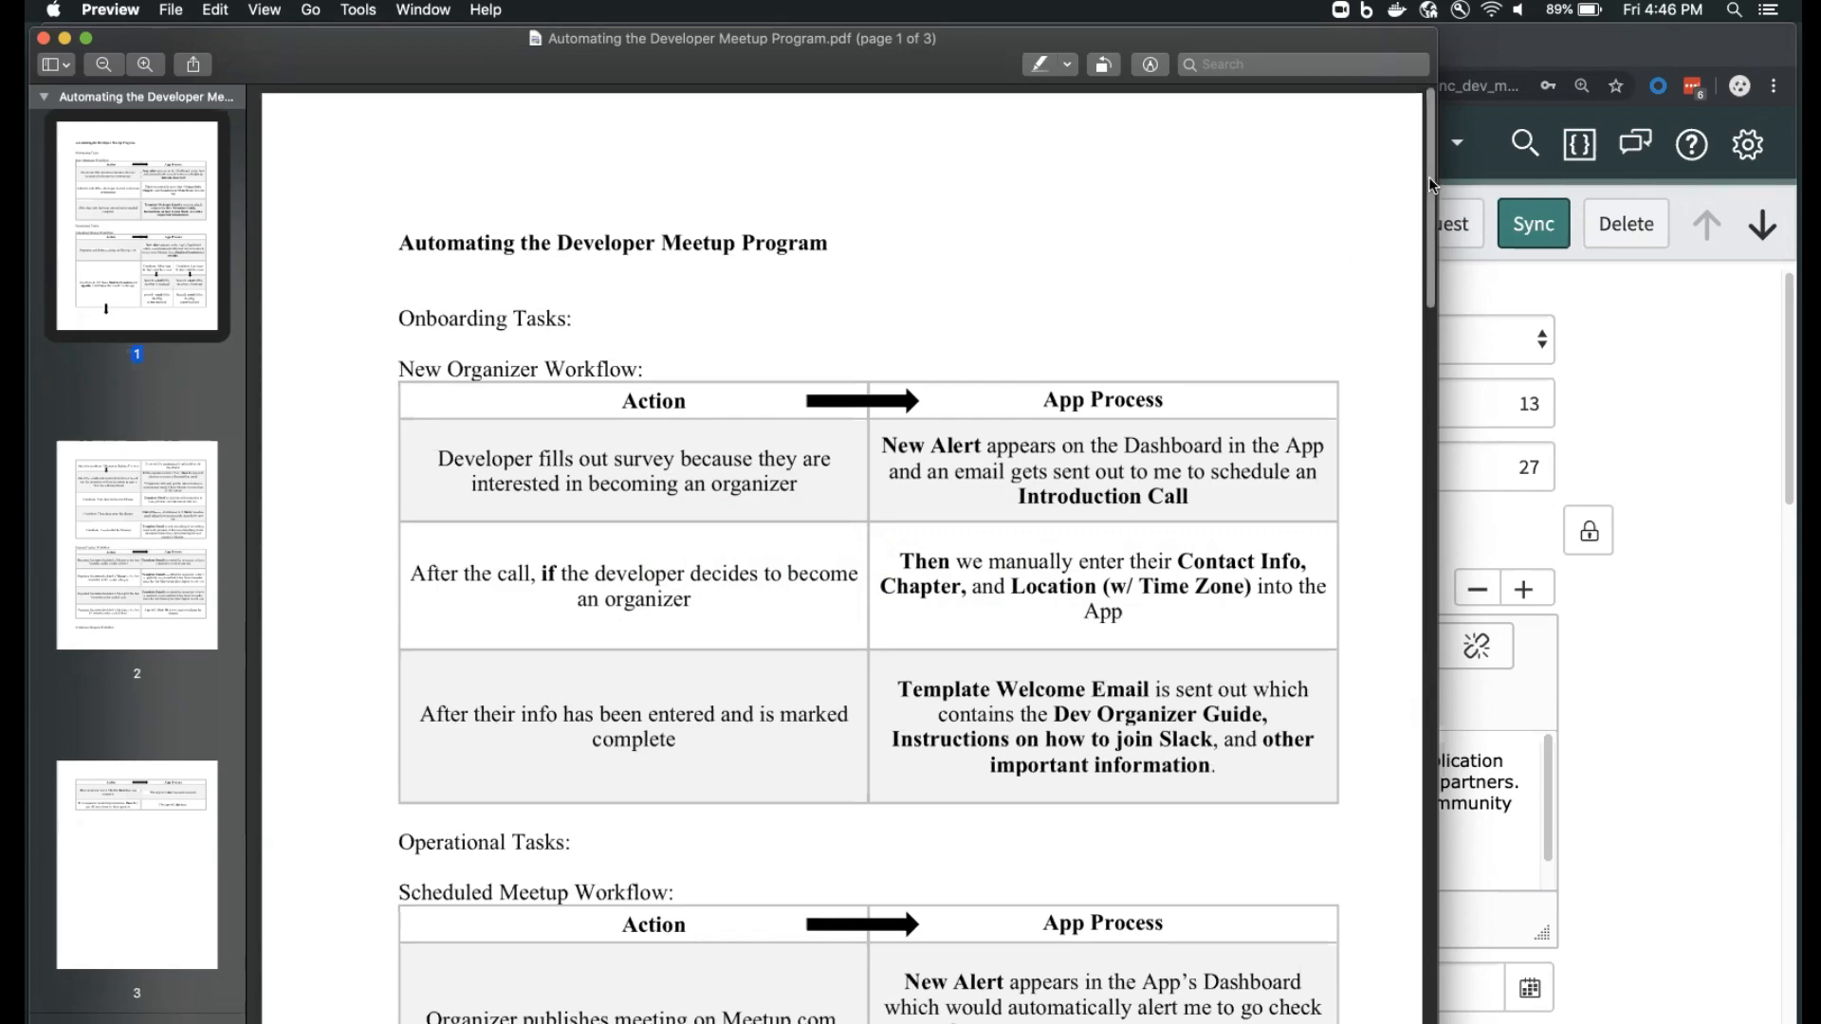
{"action": "left_click_drag", "start_coordinate": [1428, 177], "coordinate": [1442, 640]}
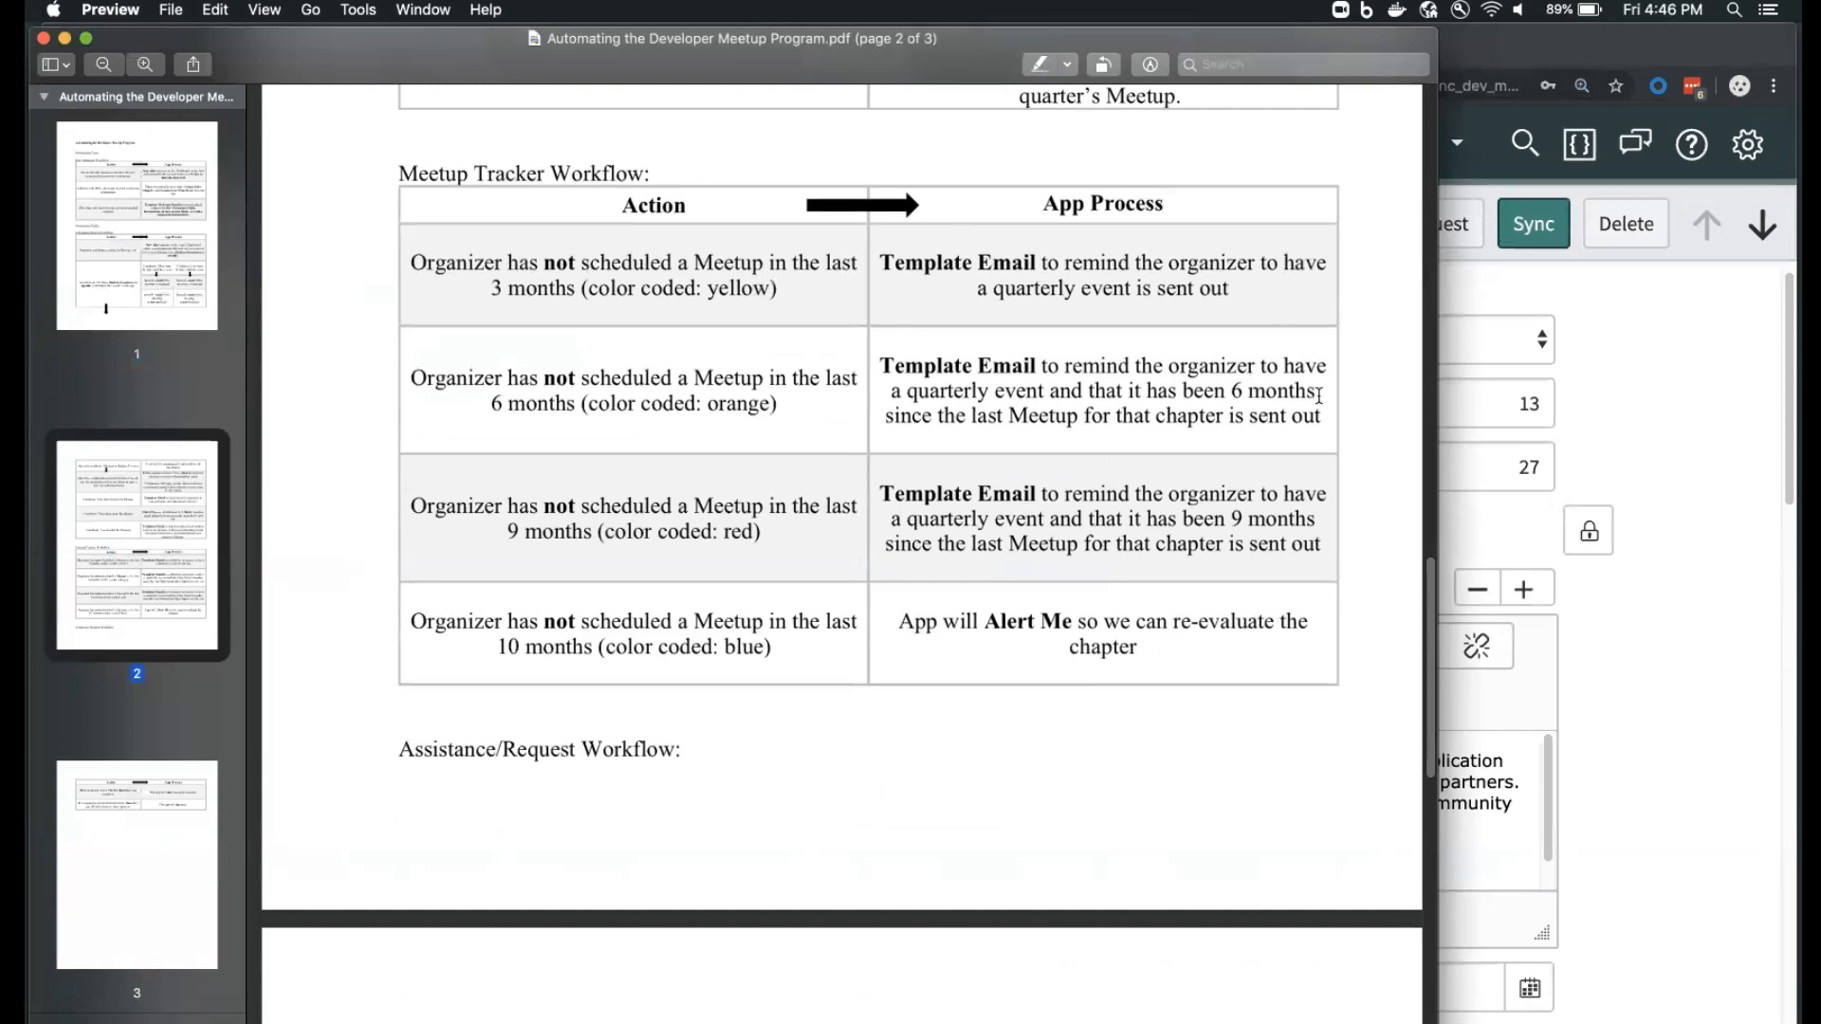
{"action": "left_click_drag", "start_coordinate": [1432, 594], "coordinate": [1440, 136]}
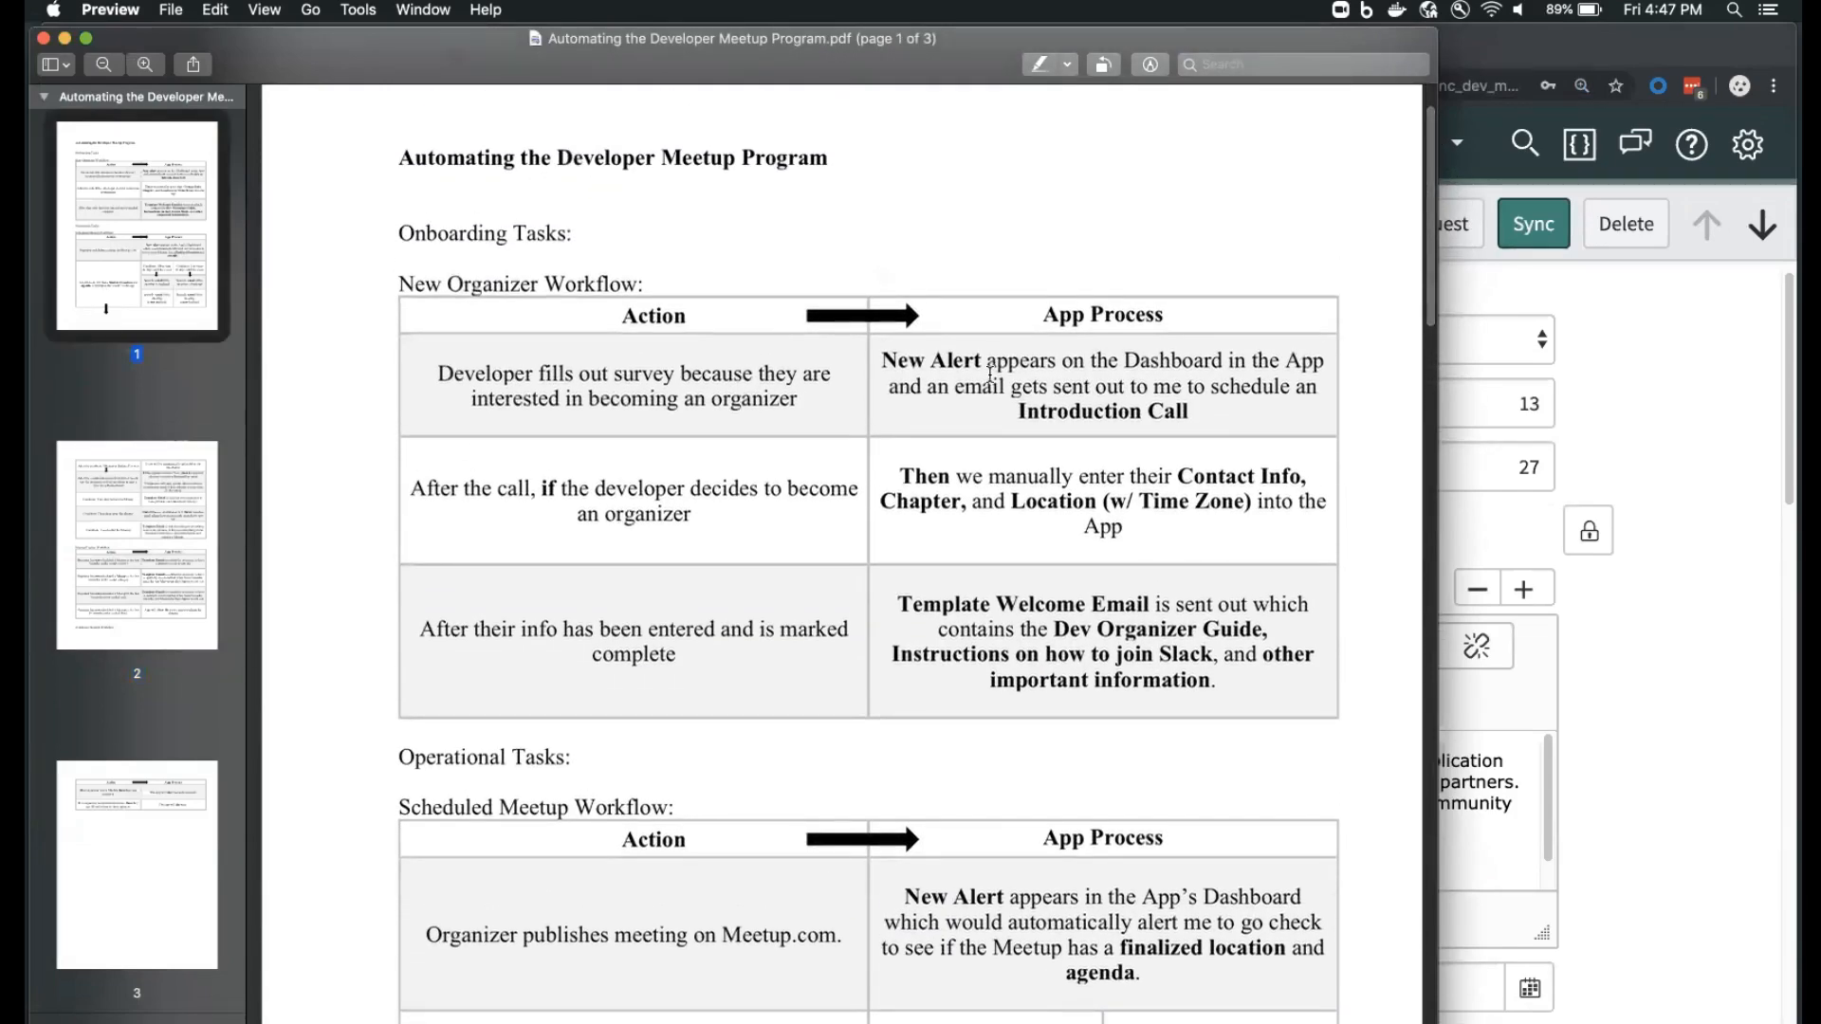
{"action": "scroll", "coordinate": [990, 375], "scroll_direction": "down", "scroll_amount": 15}
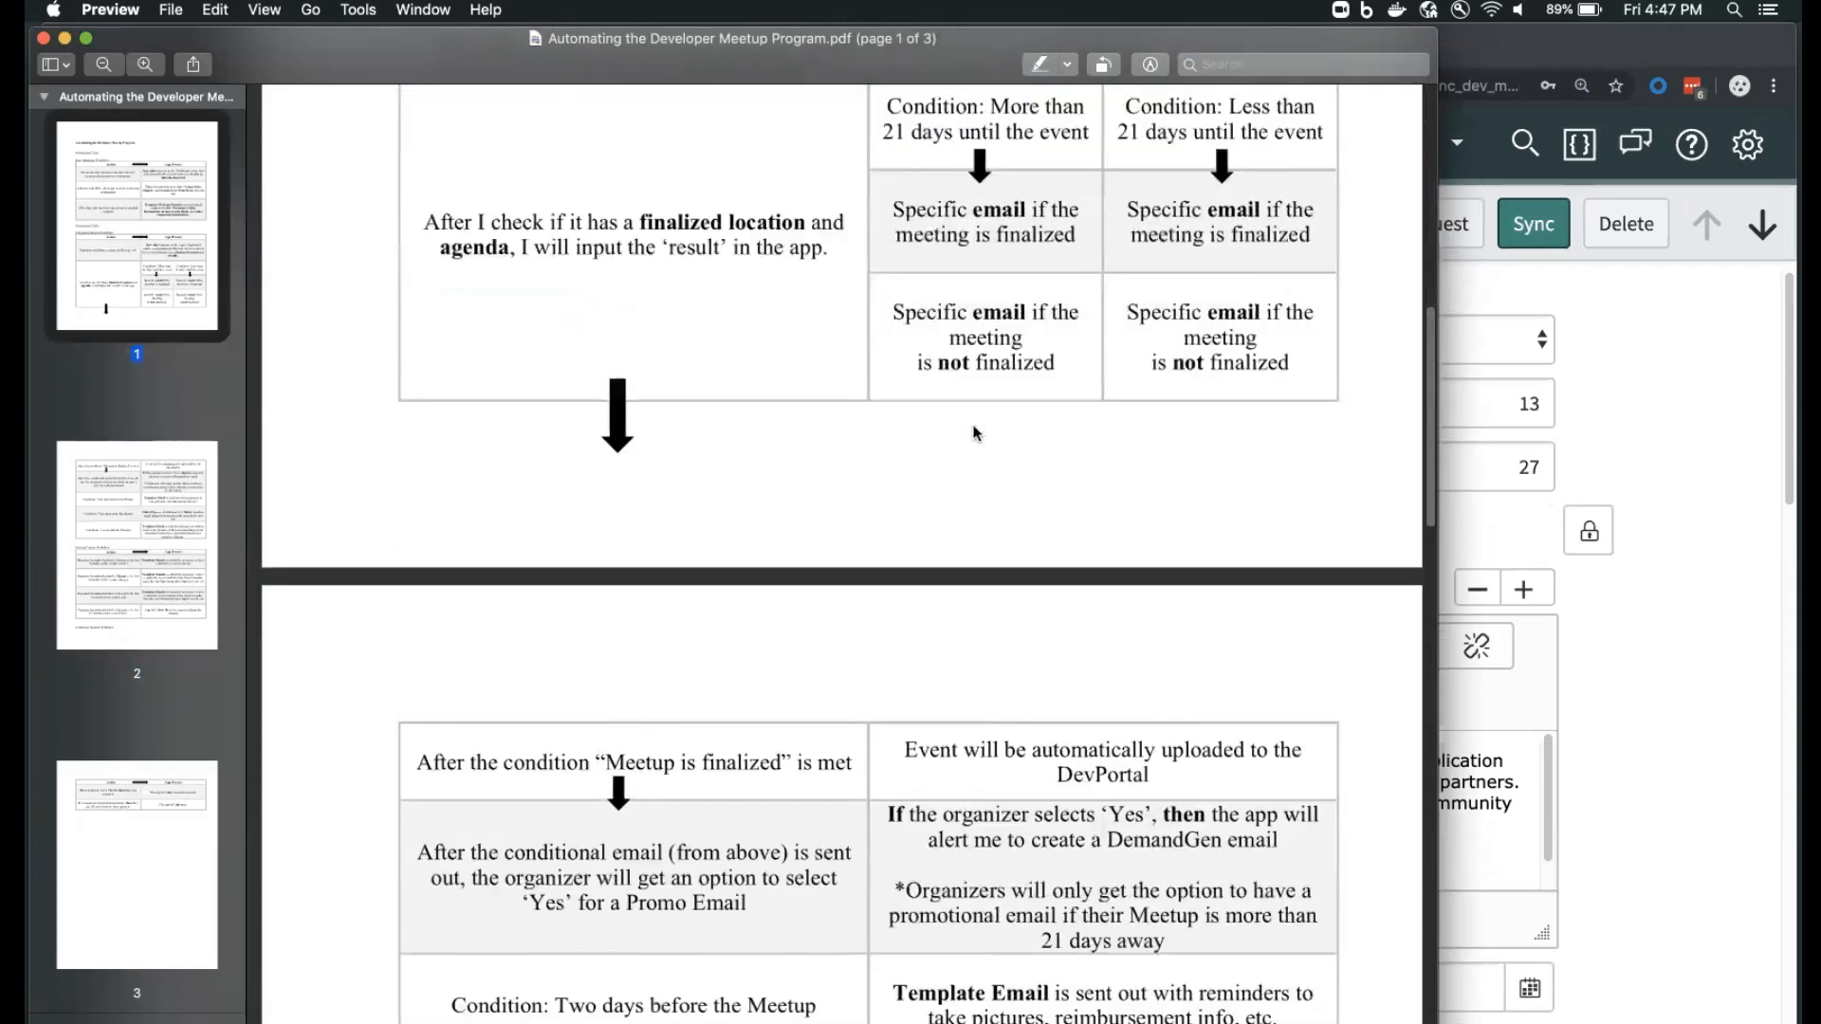
{"action": "scroll", "coordinate": [976, 432], "scroll_direction": "down", "scroll_amount": 3}
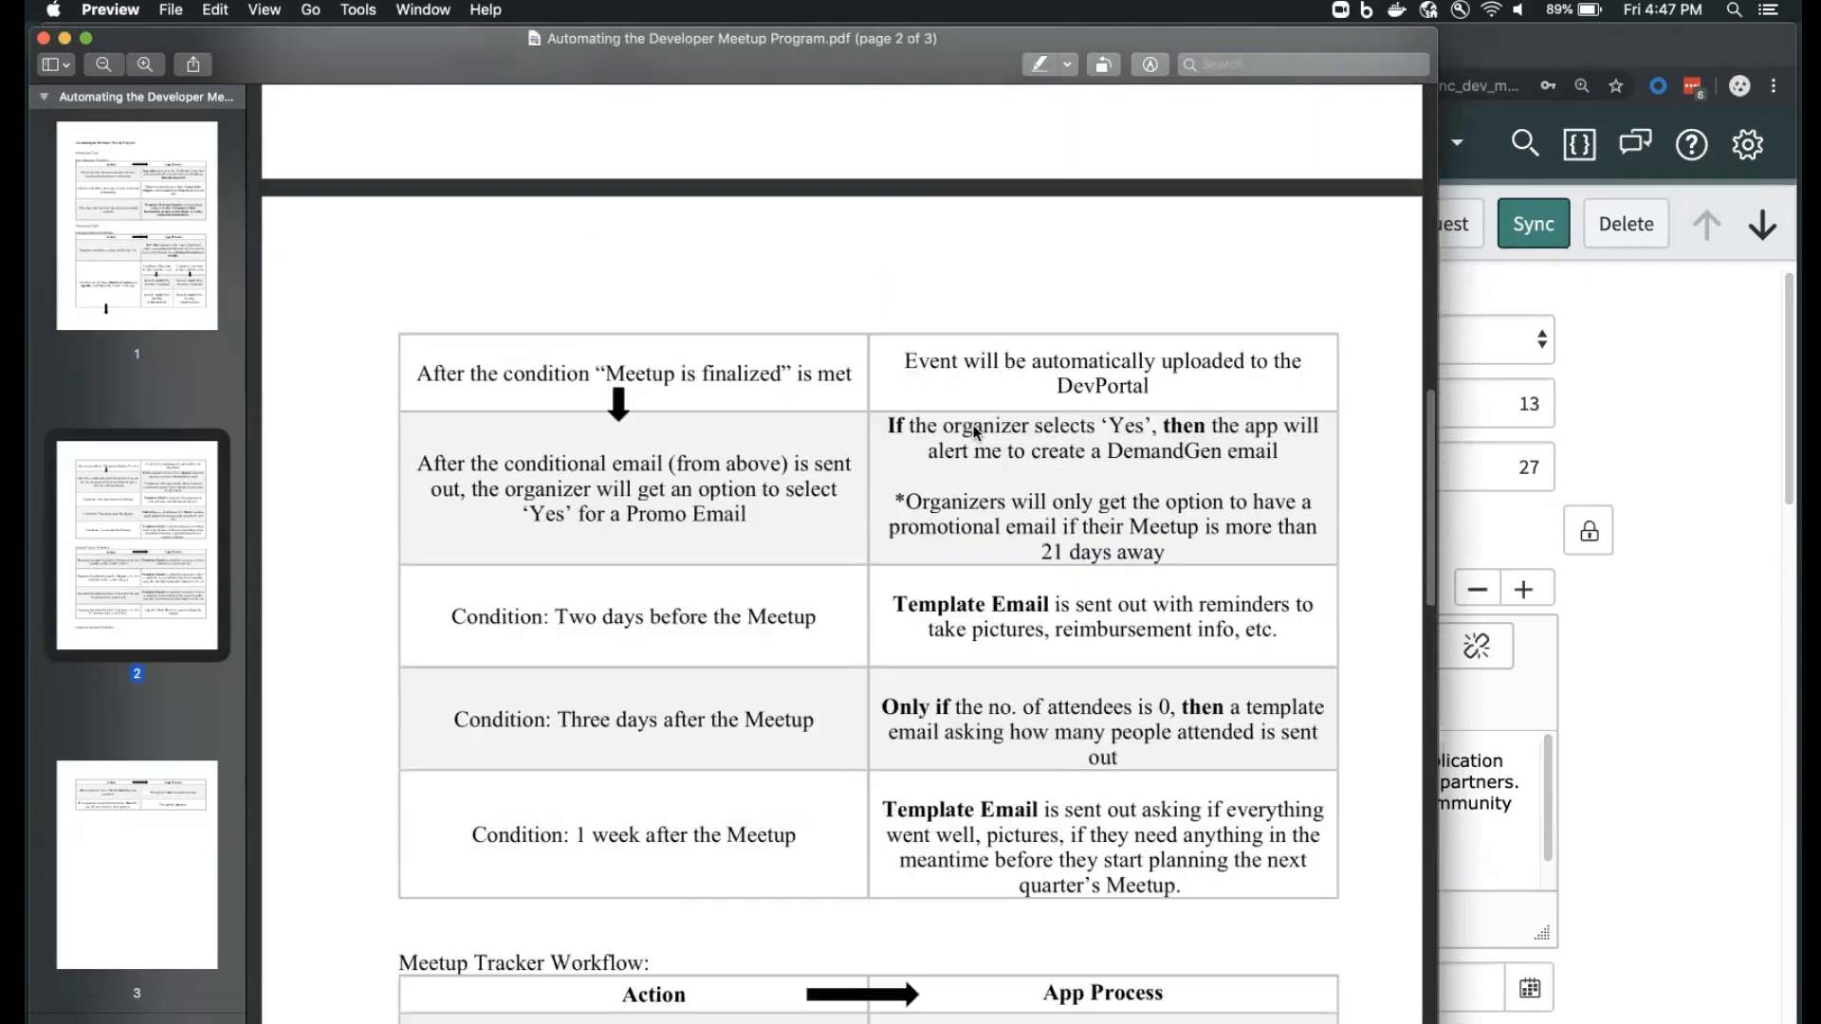
{"action": "scroll", "coordinate": [974, 427], "scroll_direction": "down", "scroll_amount": 8}
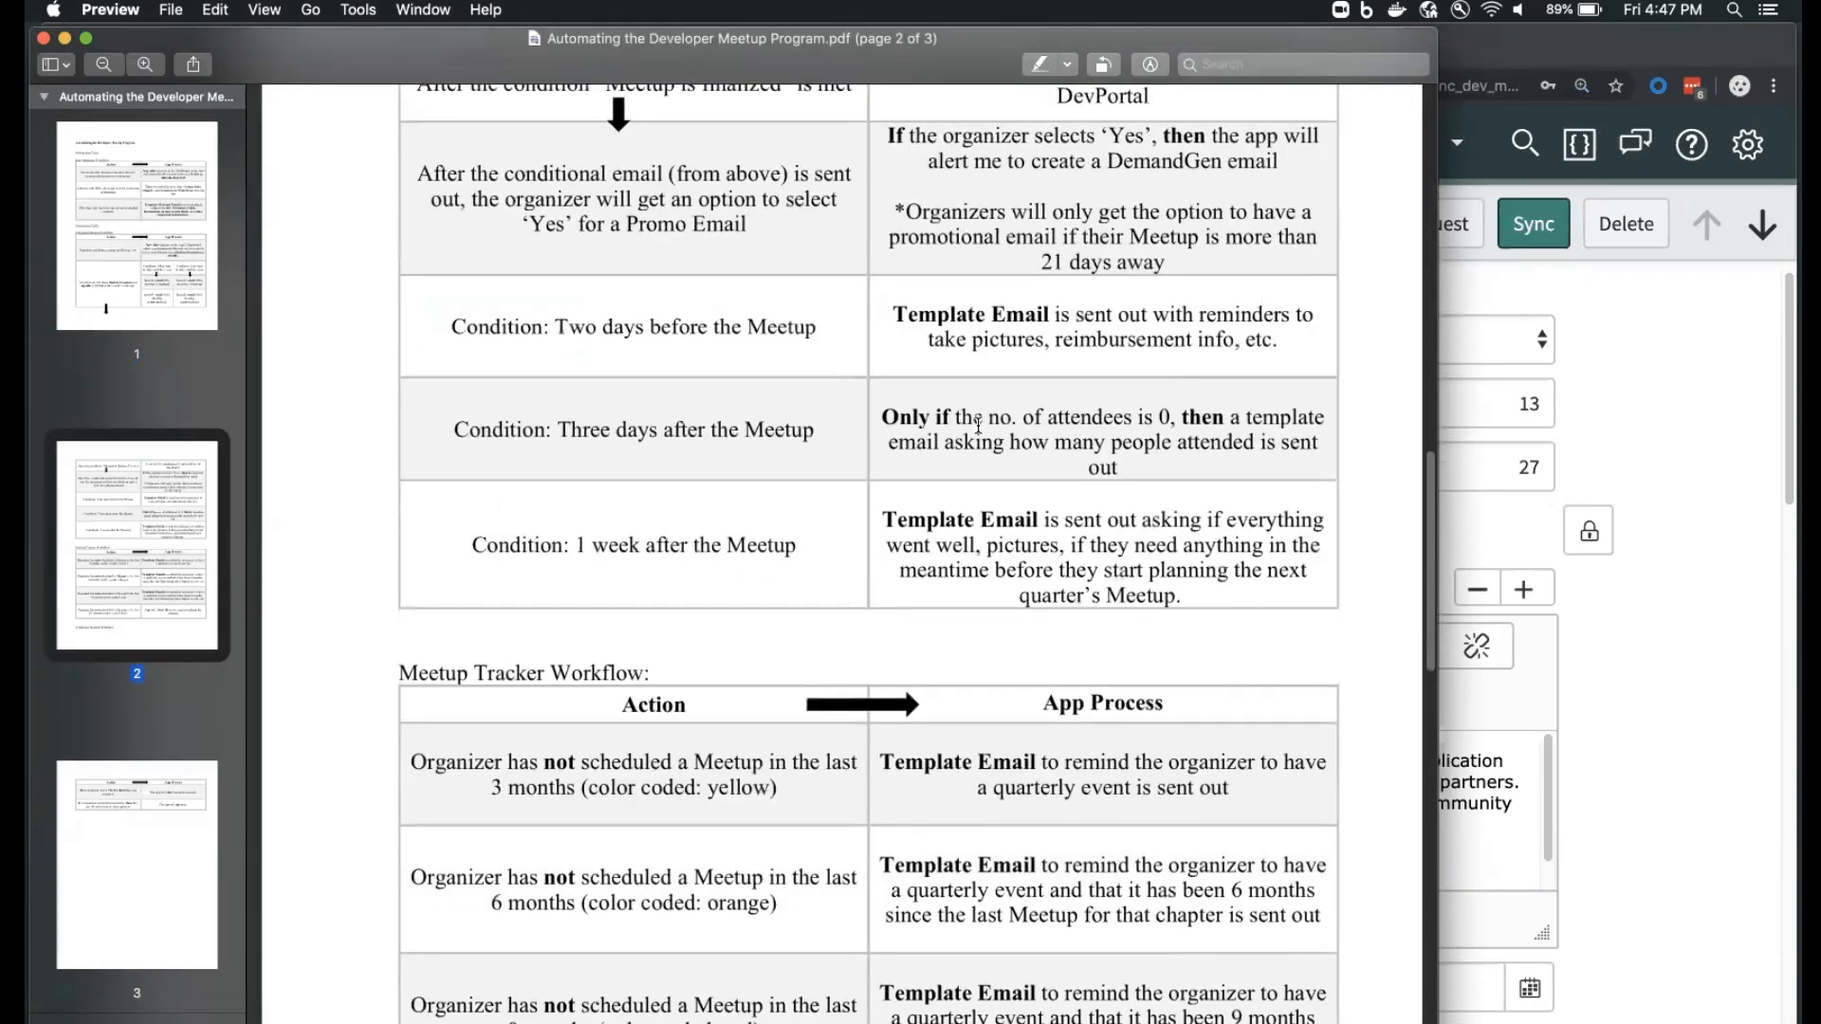
{"action": "scroll", "coordinate": [978, 426], "scroll_direction": "down", "scroll_amount": 7}
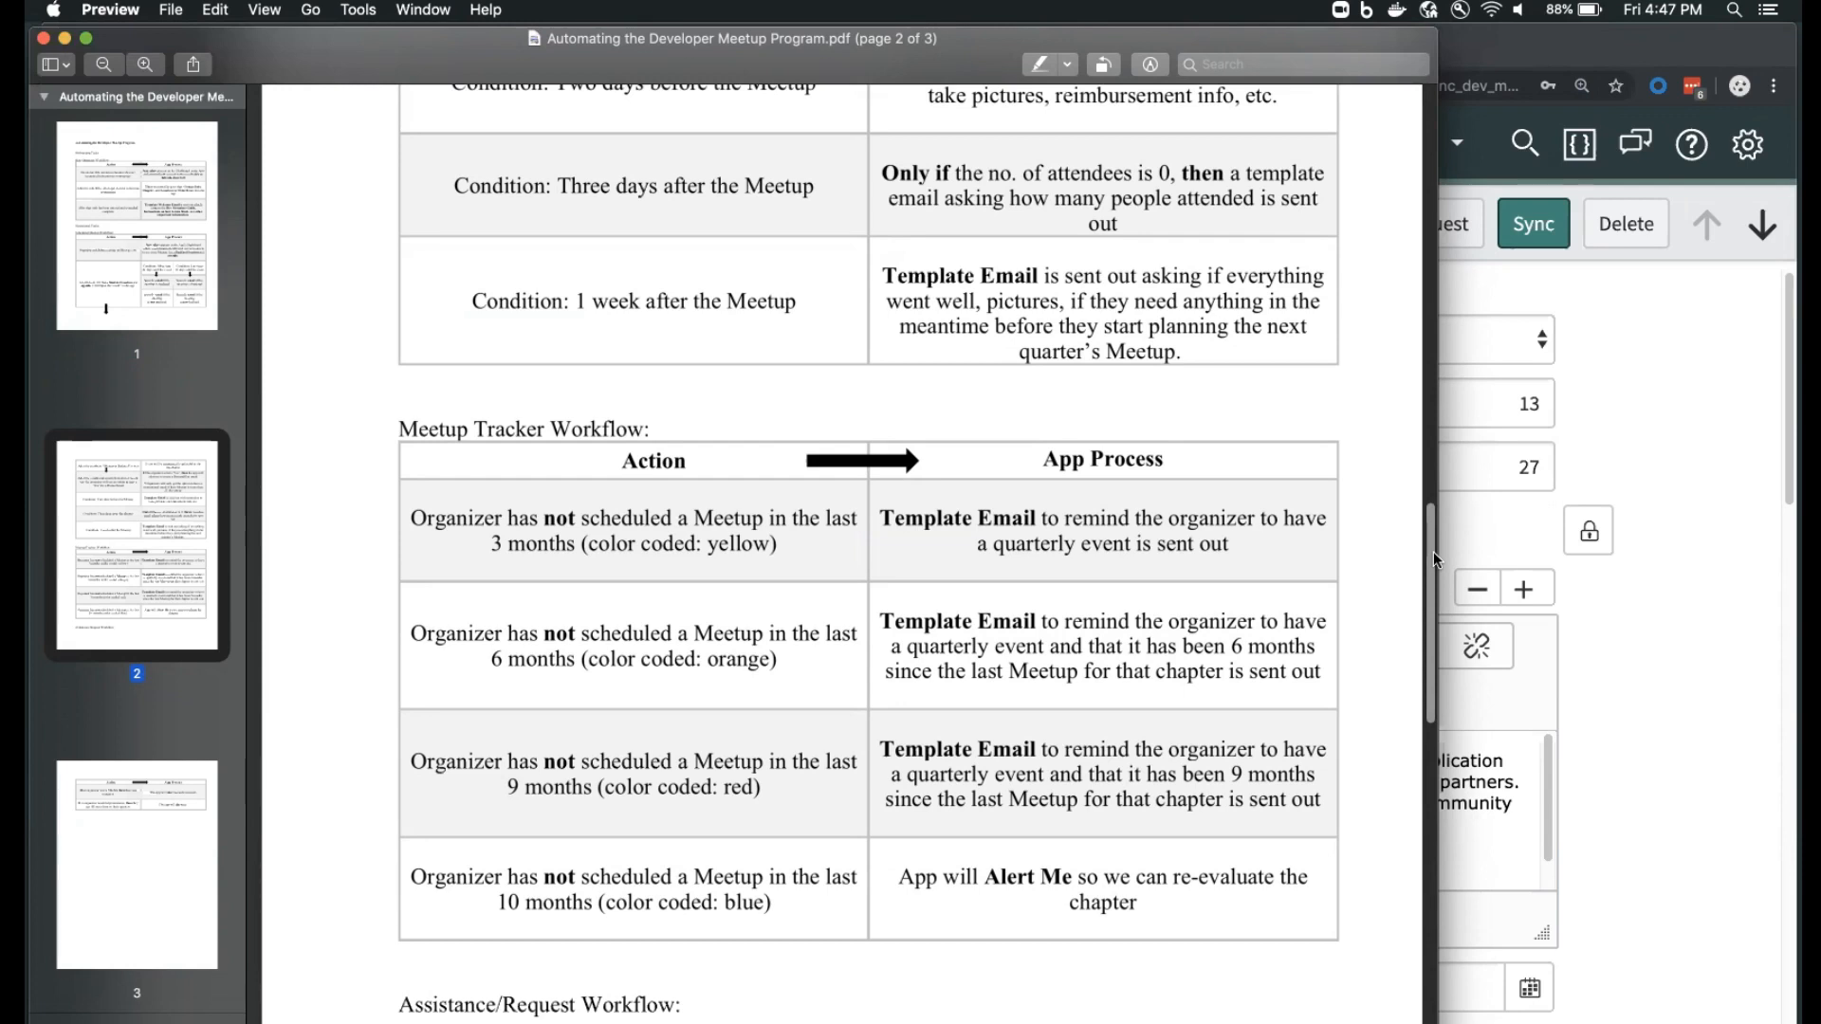
{"action": "left_click_drag", "start_coordinate": [1432, 550], "coordinate": [1433, 575]}
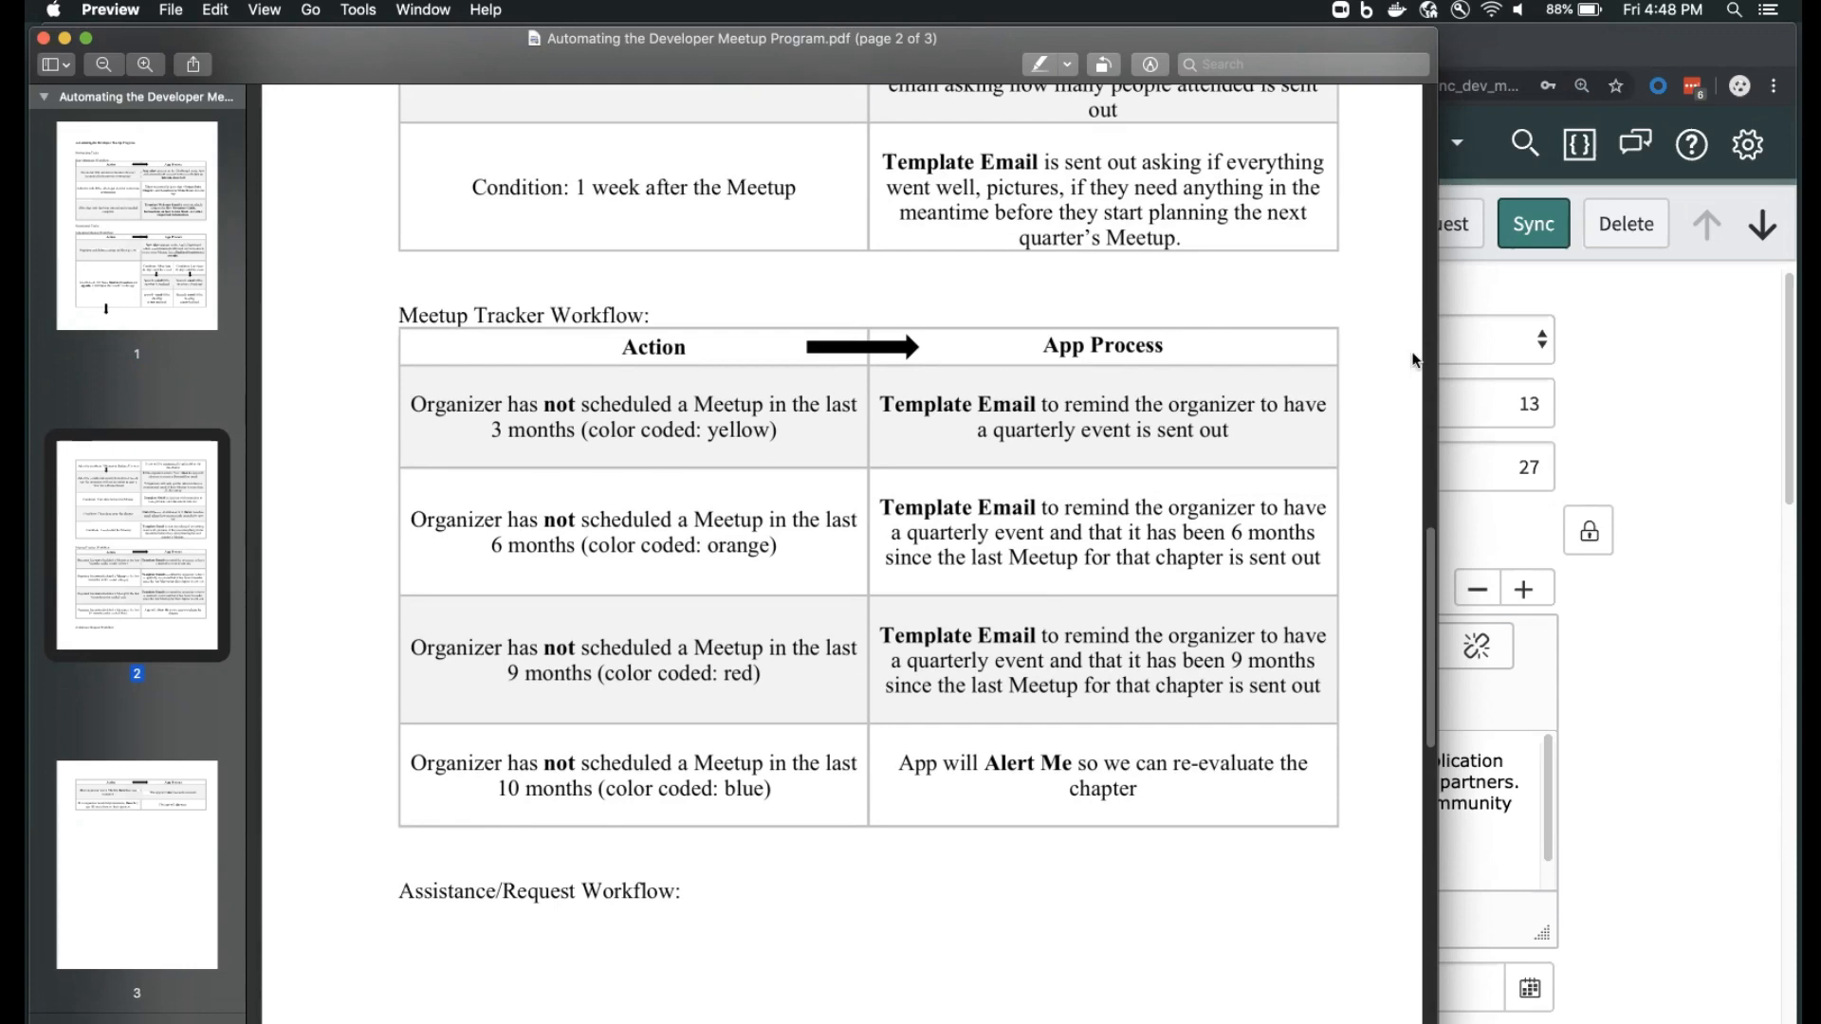
- Return to Studio and create a new Flow application file, choosing Flow rather than SubFlow as its type
{"action": "left_click", "coordinate": [1543, 337]}
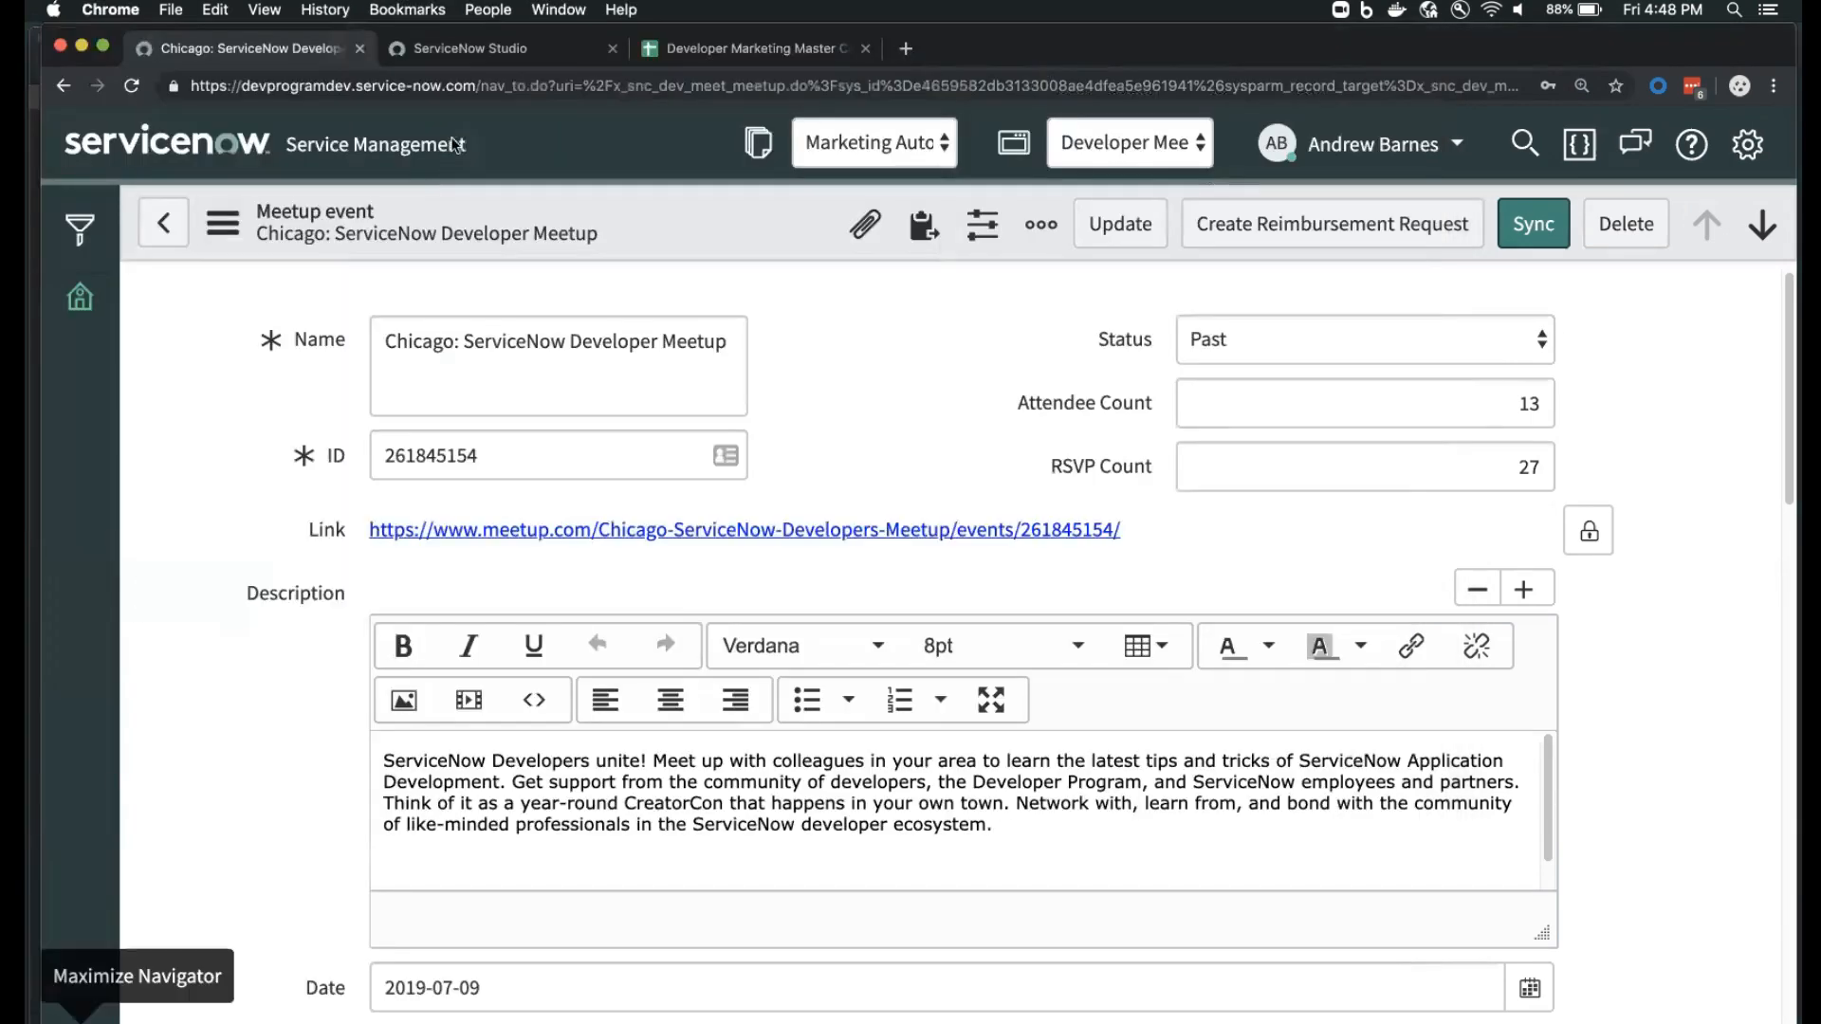
{"action": "left_click", "coordinate": [479, 52]}
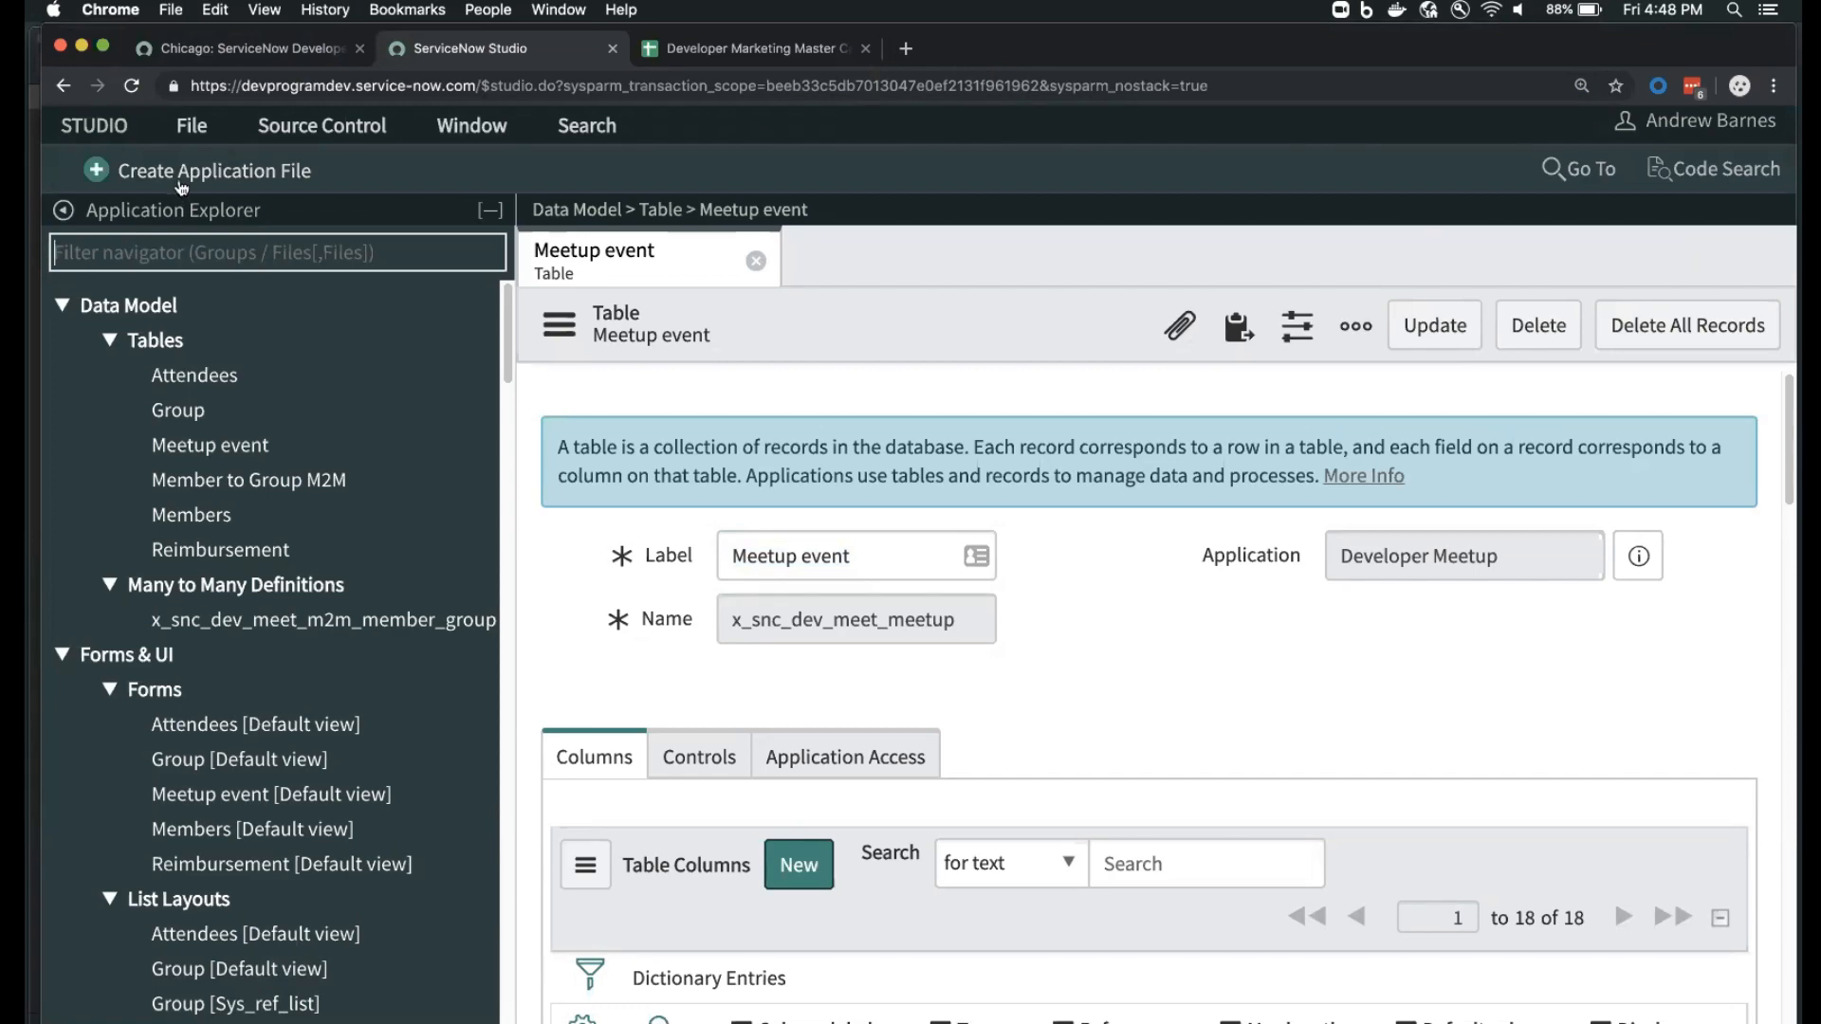
{"action": "left_click", "coordinate": [182, 182]}
{"action": "type", "text": "flow"}
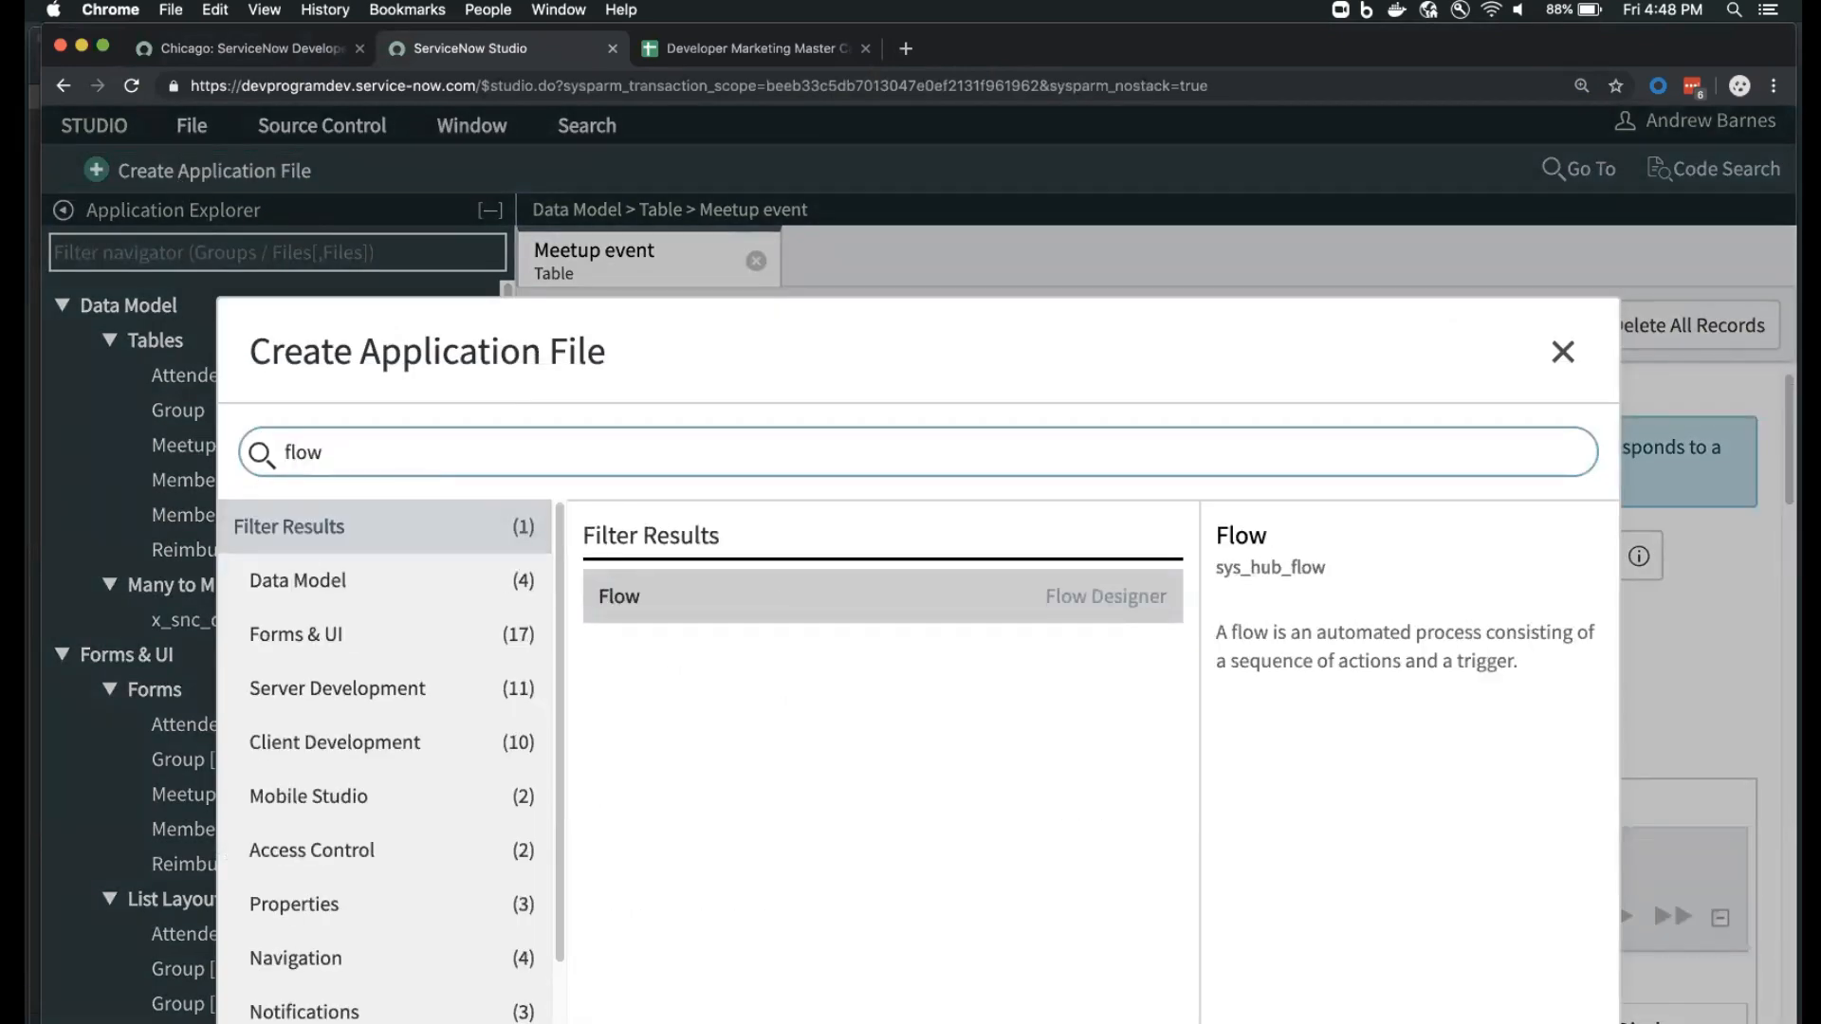
{"action": "key", "text": "Return"}
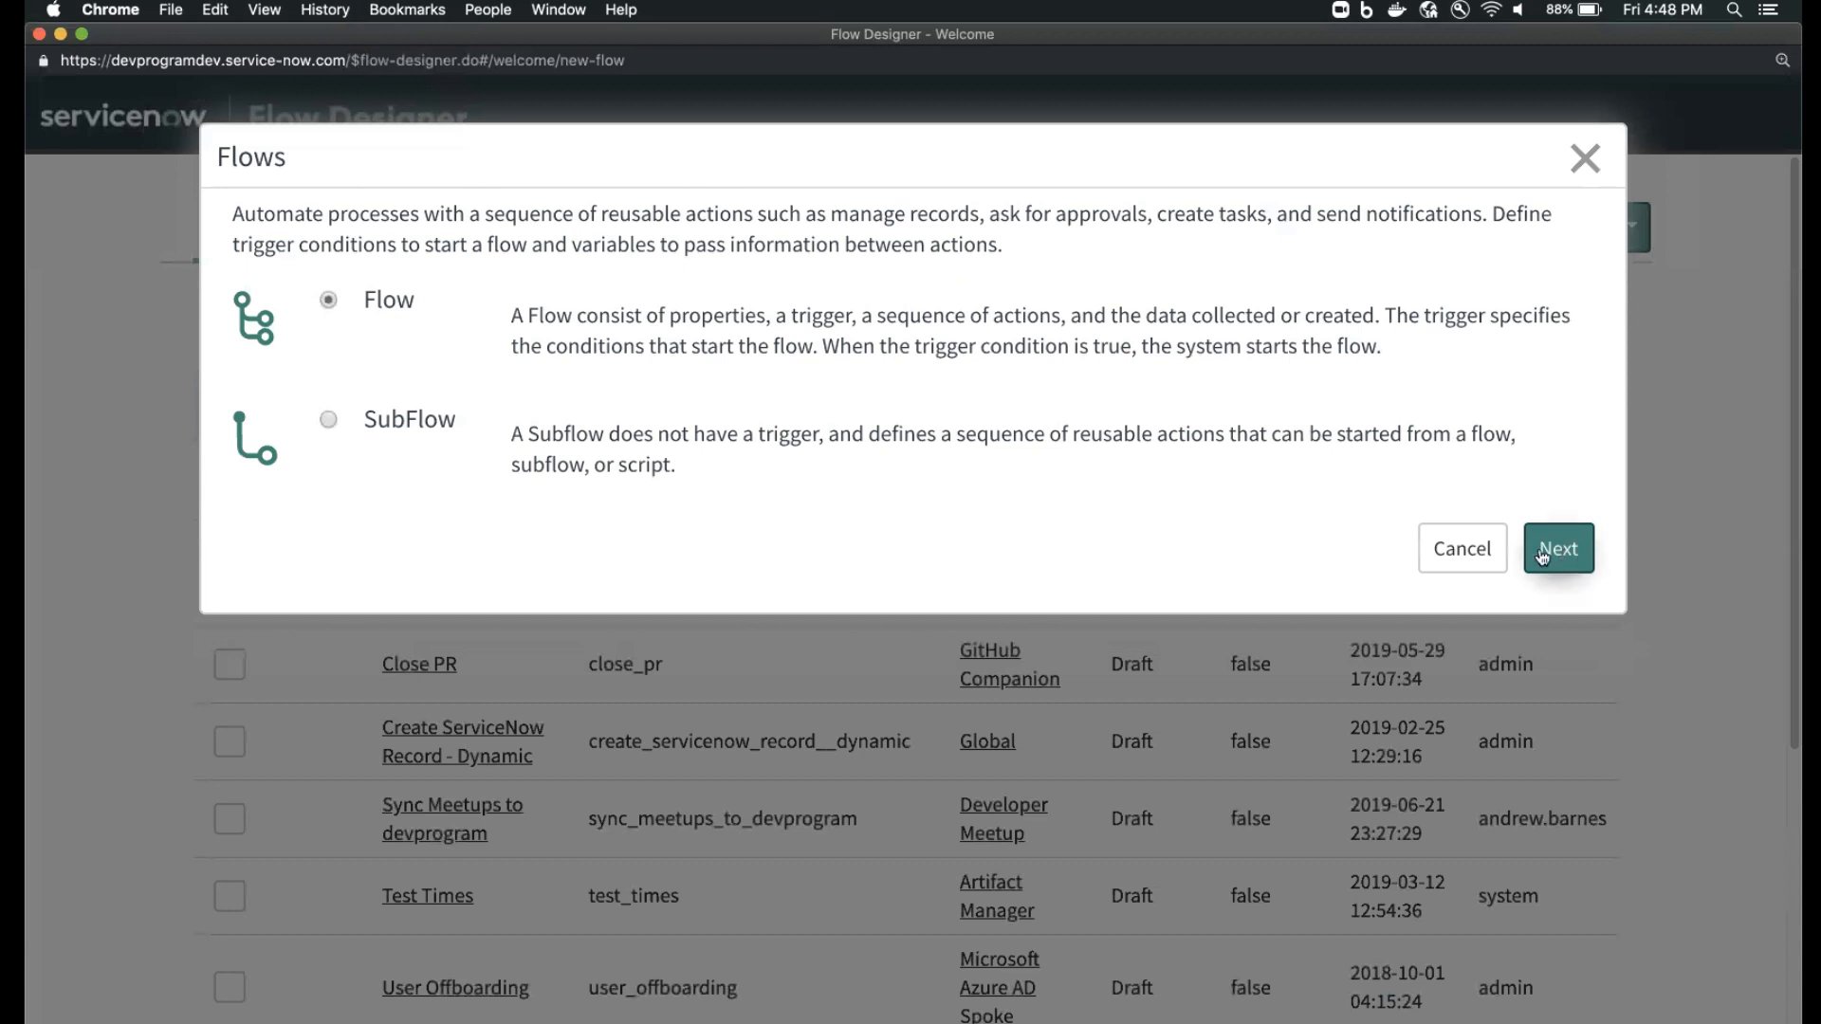
{"action": "left_click", "coordinate": [1561, 549]}
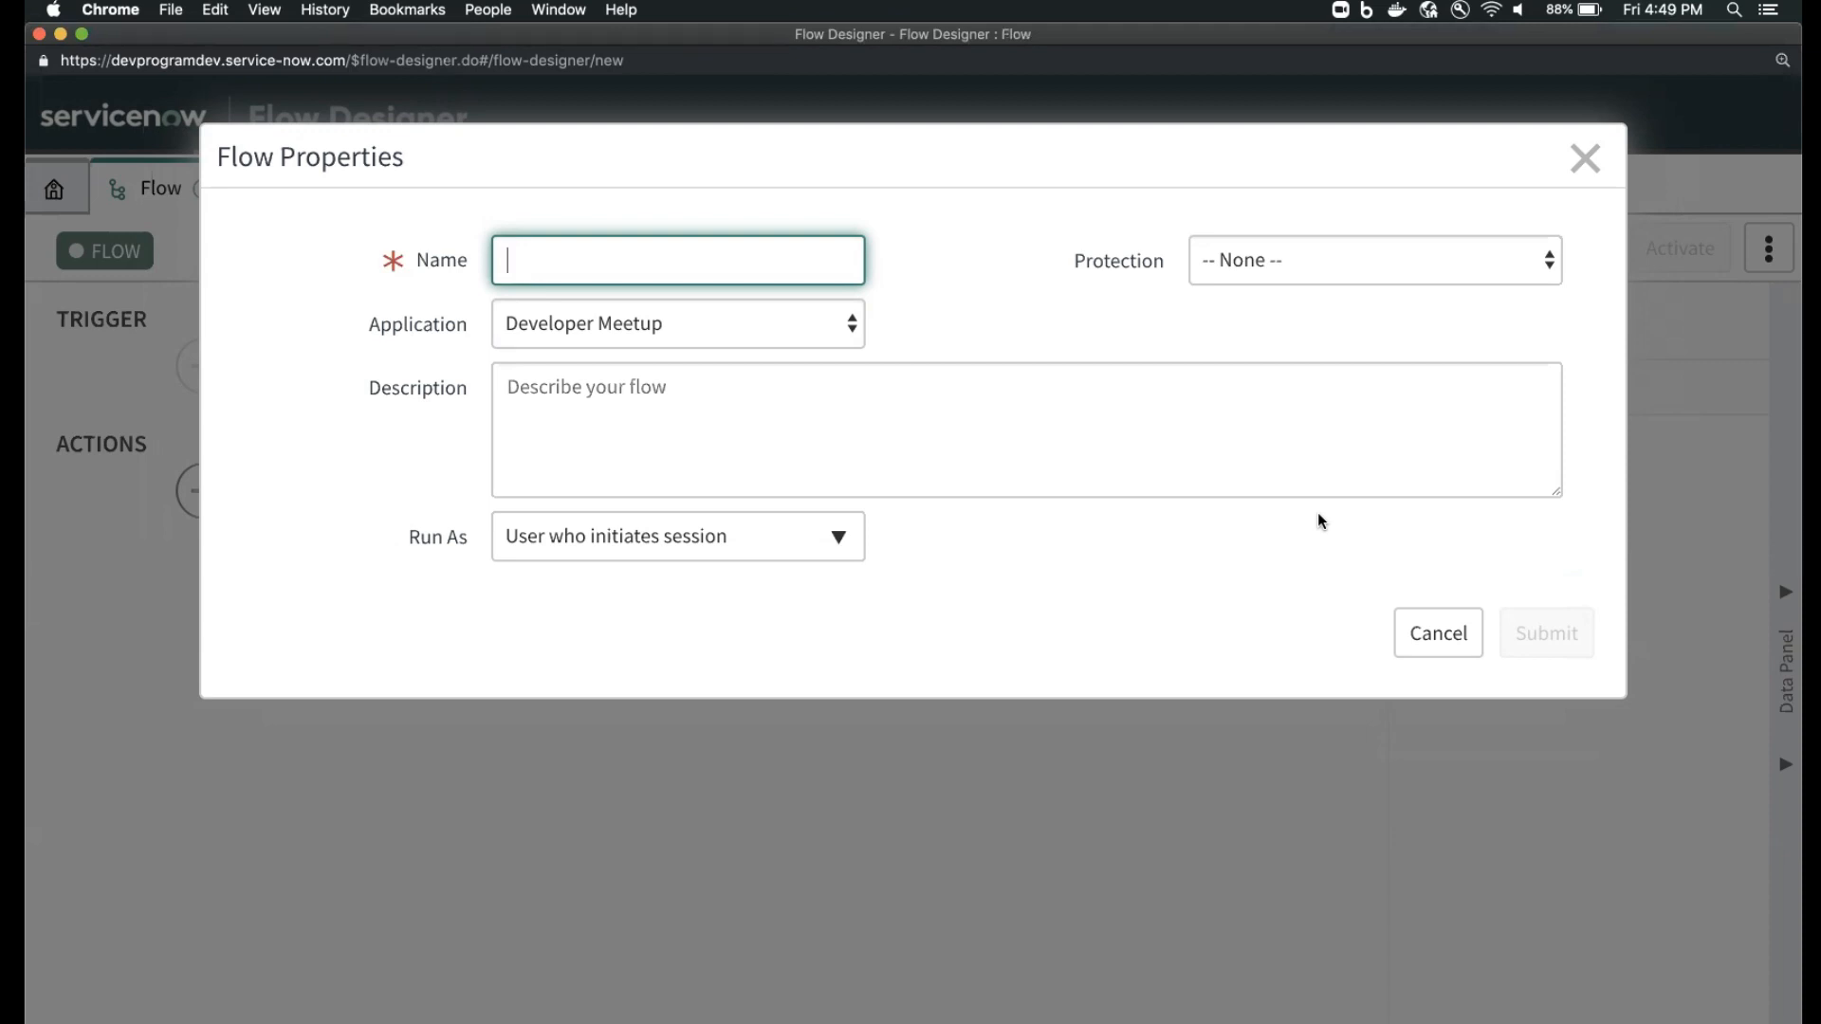
{"action": "type", "text": "Meetup"}
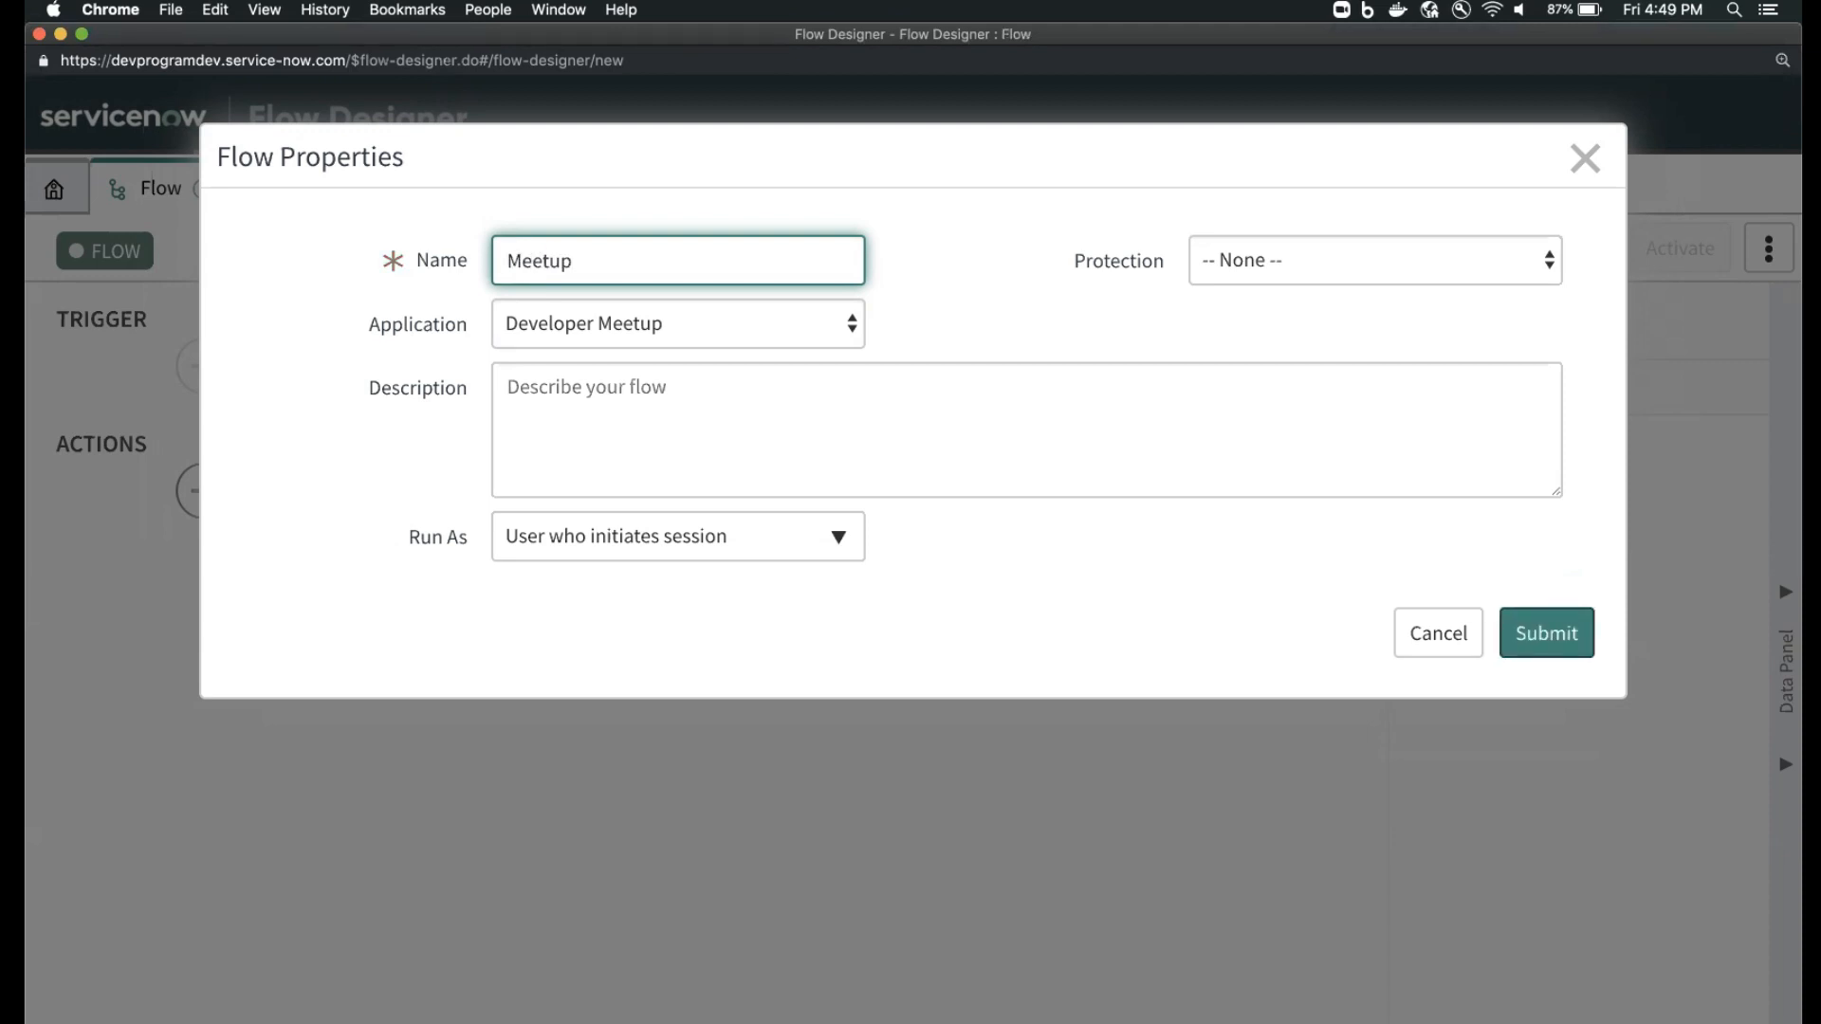
{"action": "key", "text": "BackSpace"}
{"action": "key", "text": "BackSpace"}
{"action": "key", "text": "BackSpace"}
{"action": "key", "text": "BackSpace"}
{"action": "key", "text": "BackSpace"}
{"action": "key", "text": "BackSpace"}
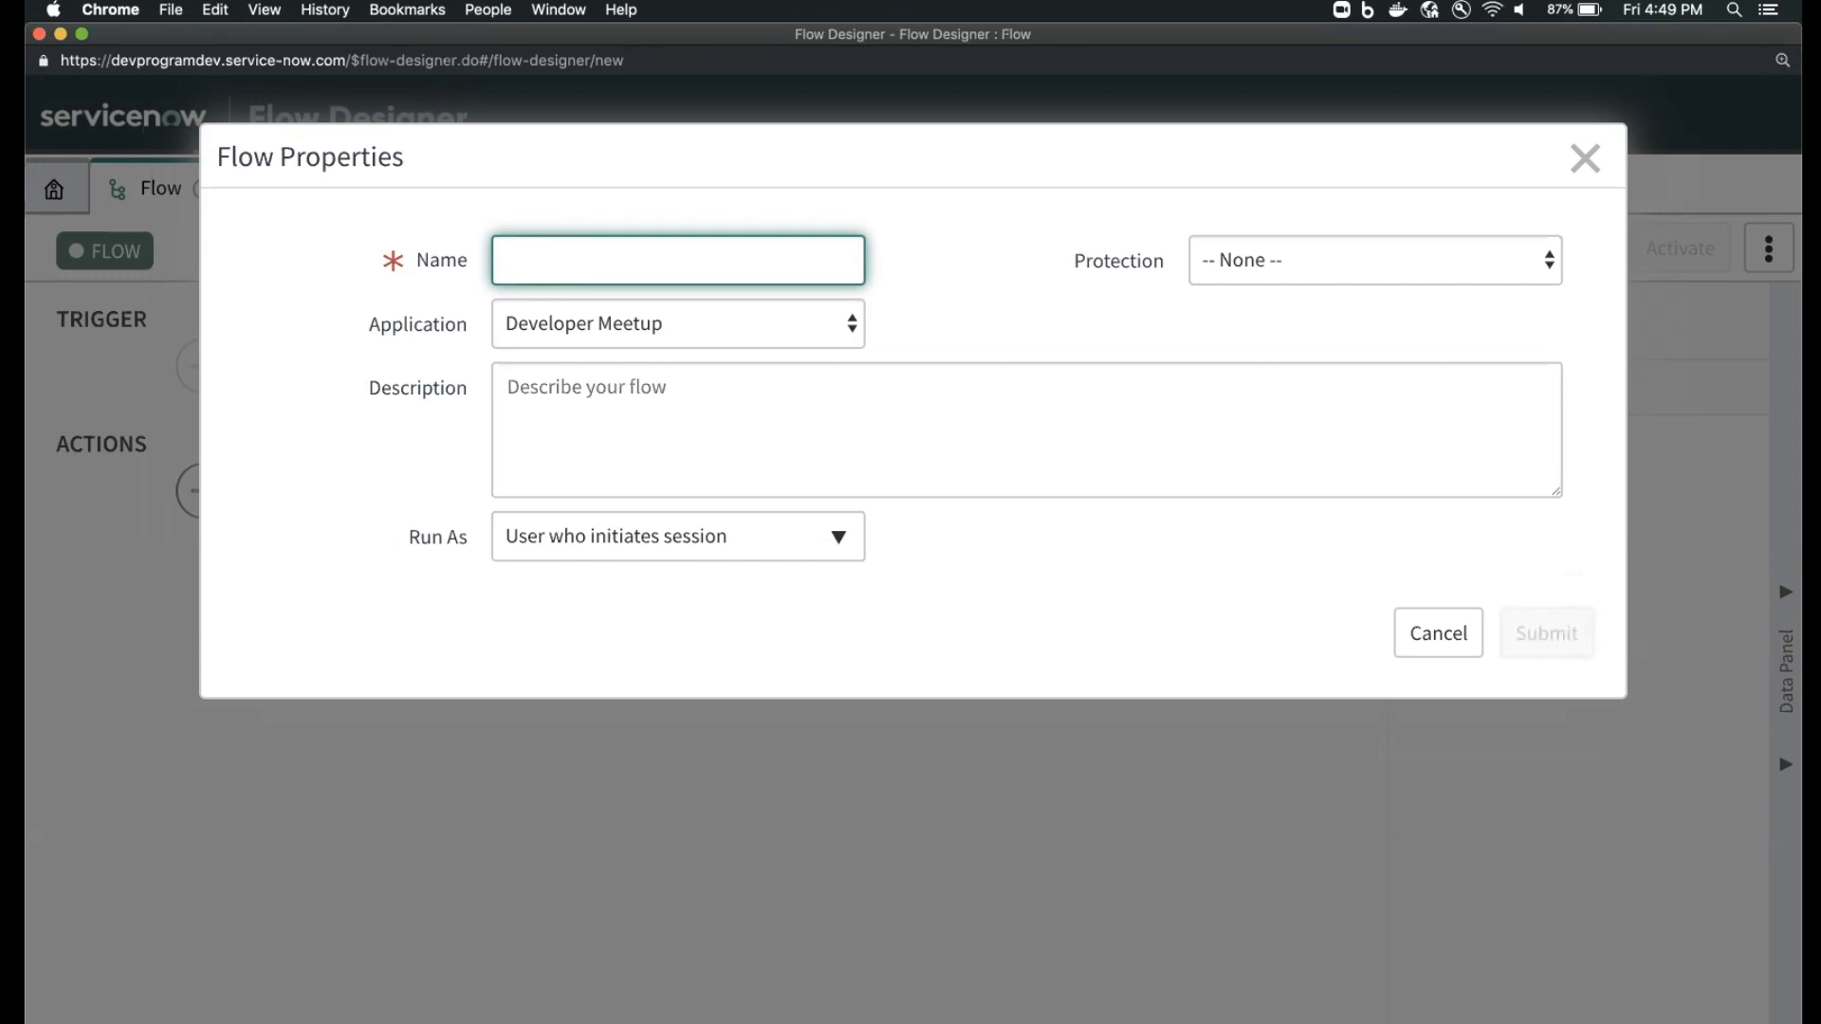
- Name the new flow "Health Check", leave its description empty, and submit the flow properties
{"action": "type", "text": "Healt"}
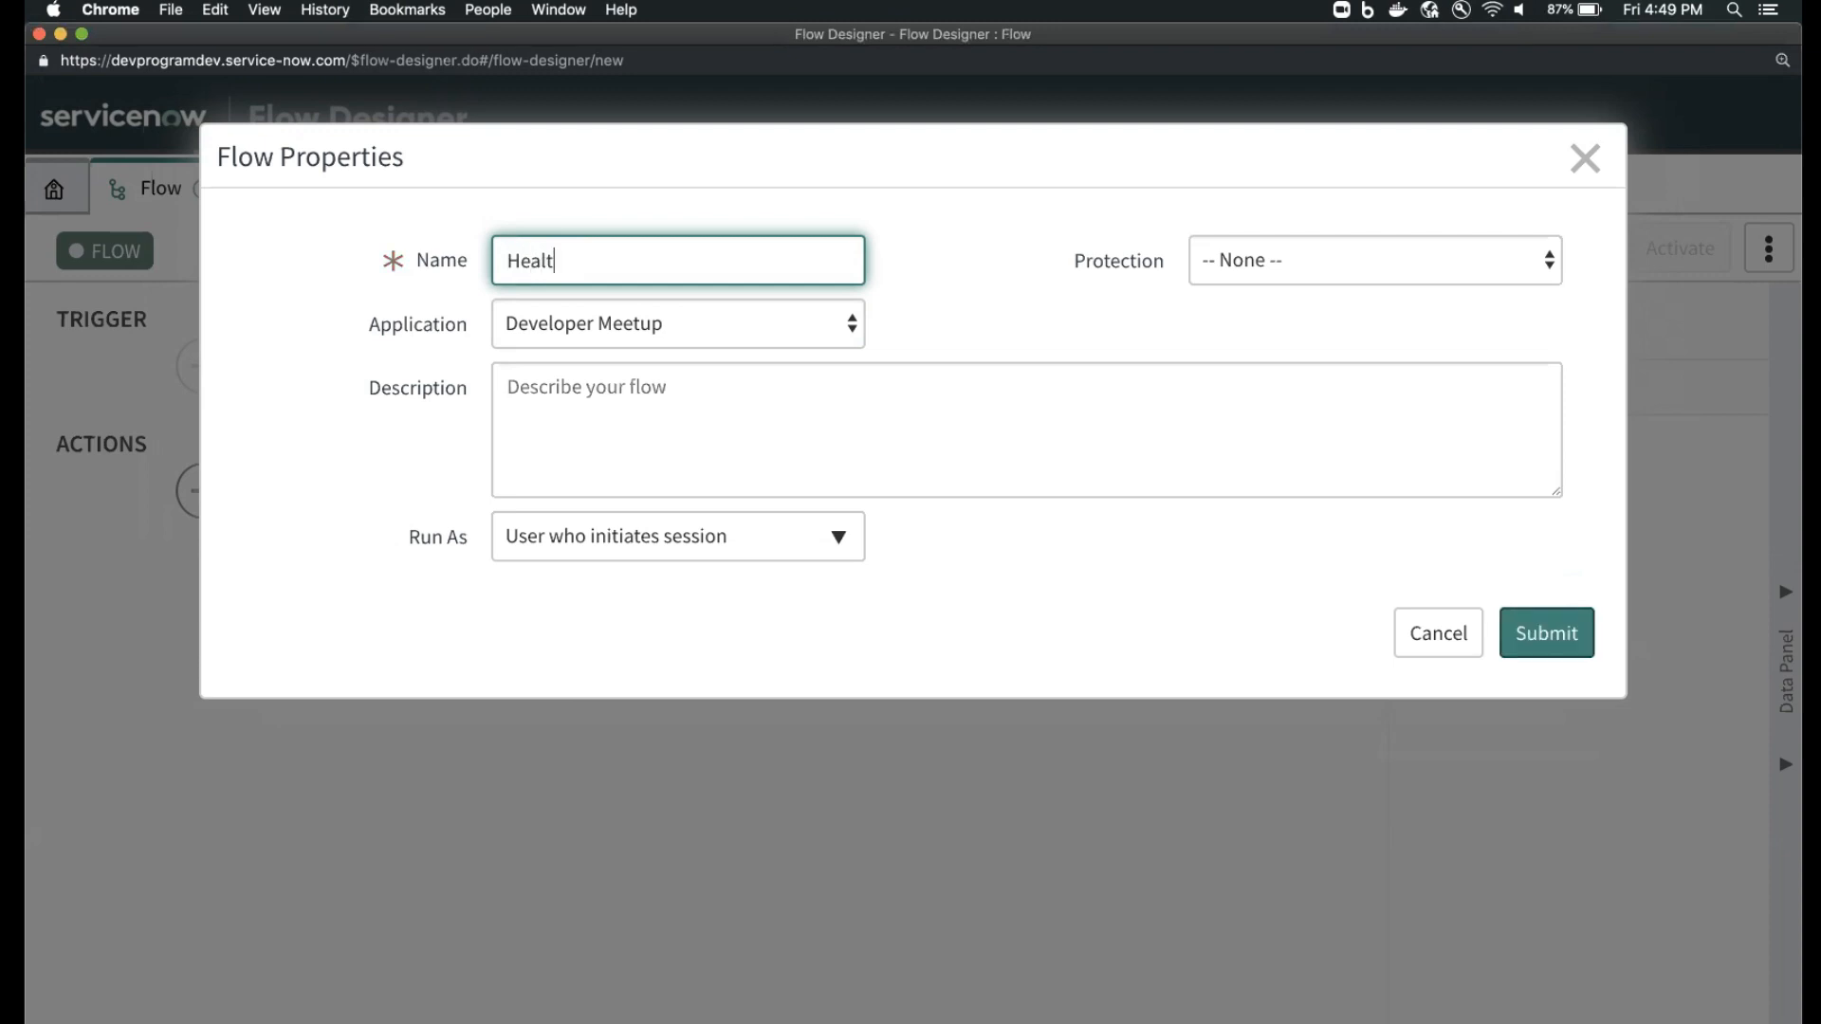
{"action": "type", "text": "h Check"}
{"action": "left_click", "coordinate": [1177, 461]}
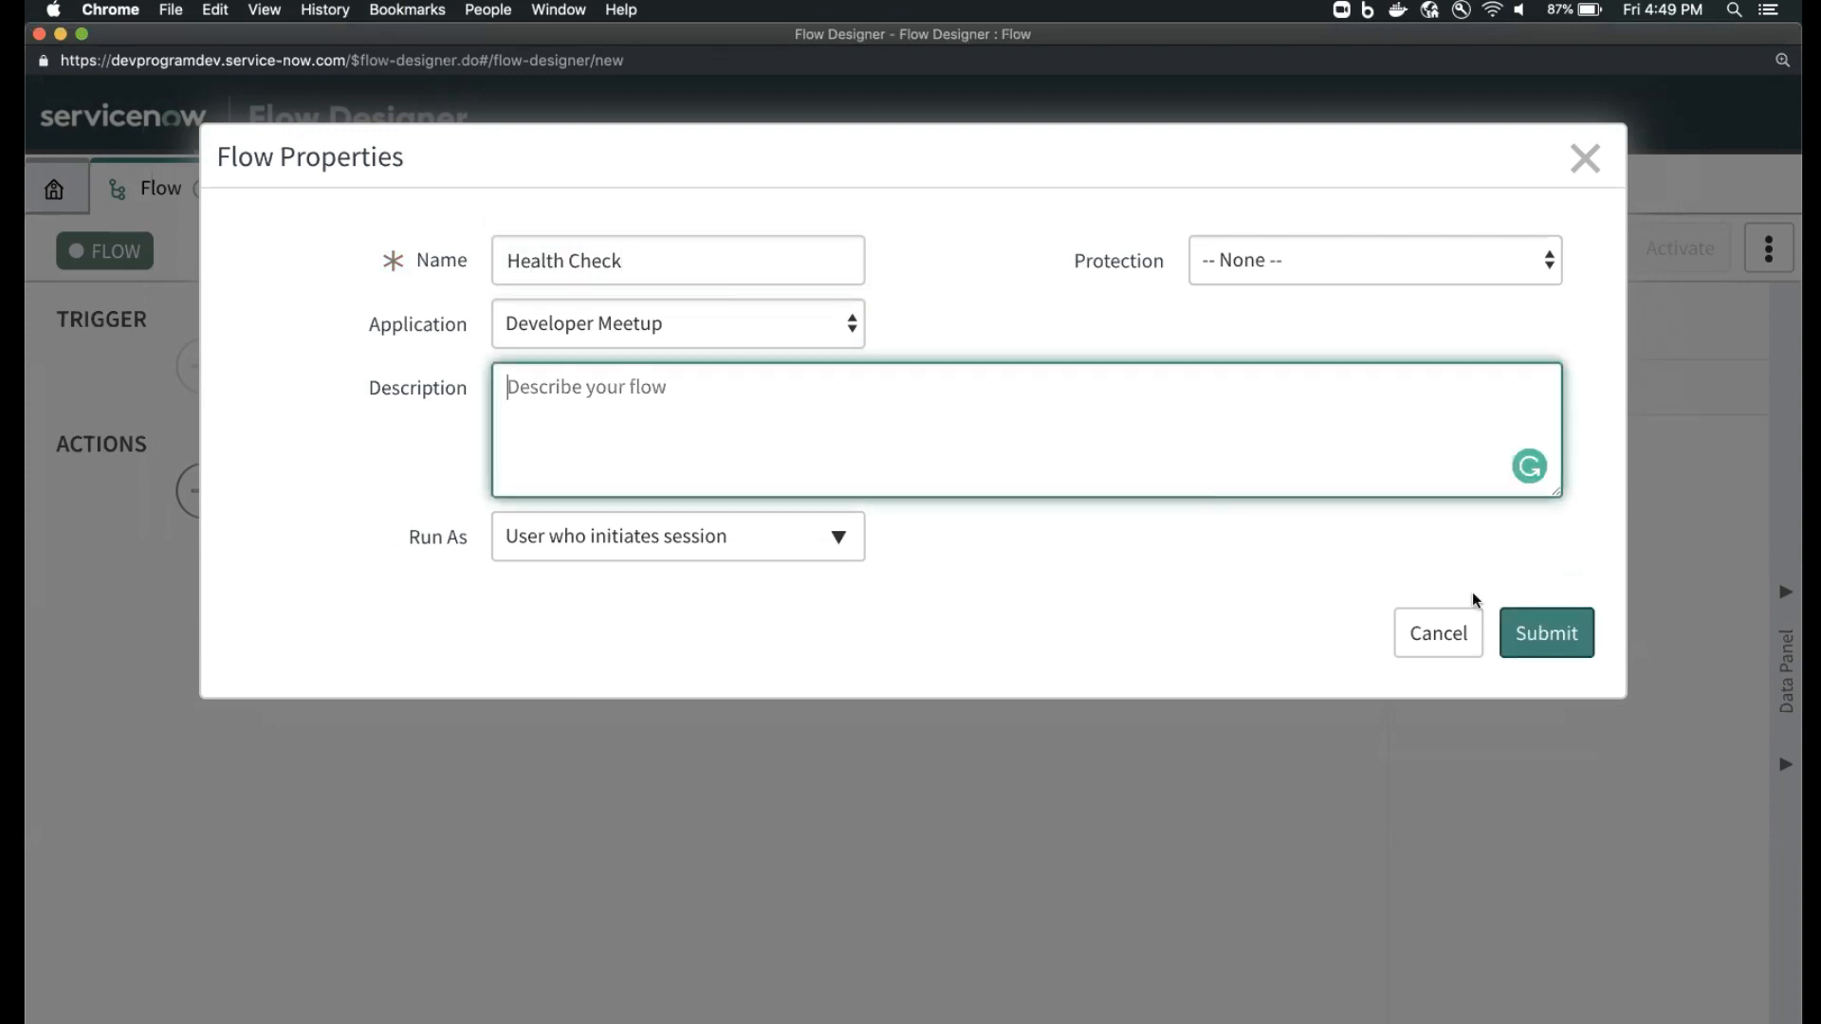
{"action": "left_click", "coordinate": [1552, 634]}
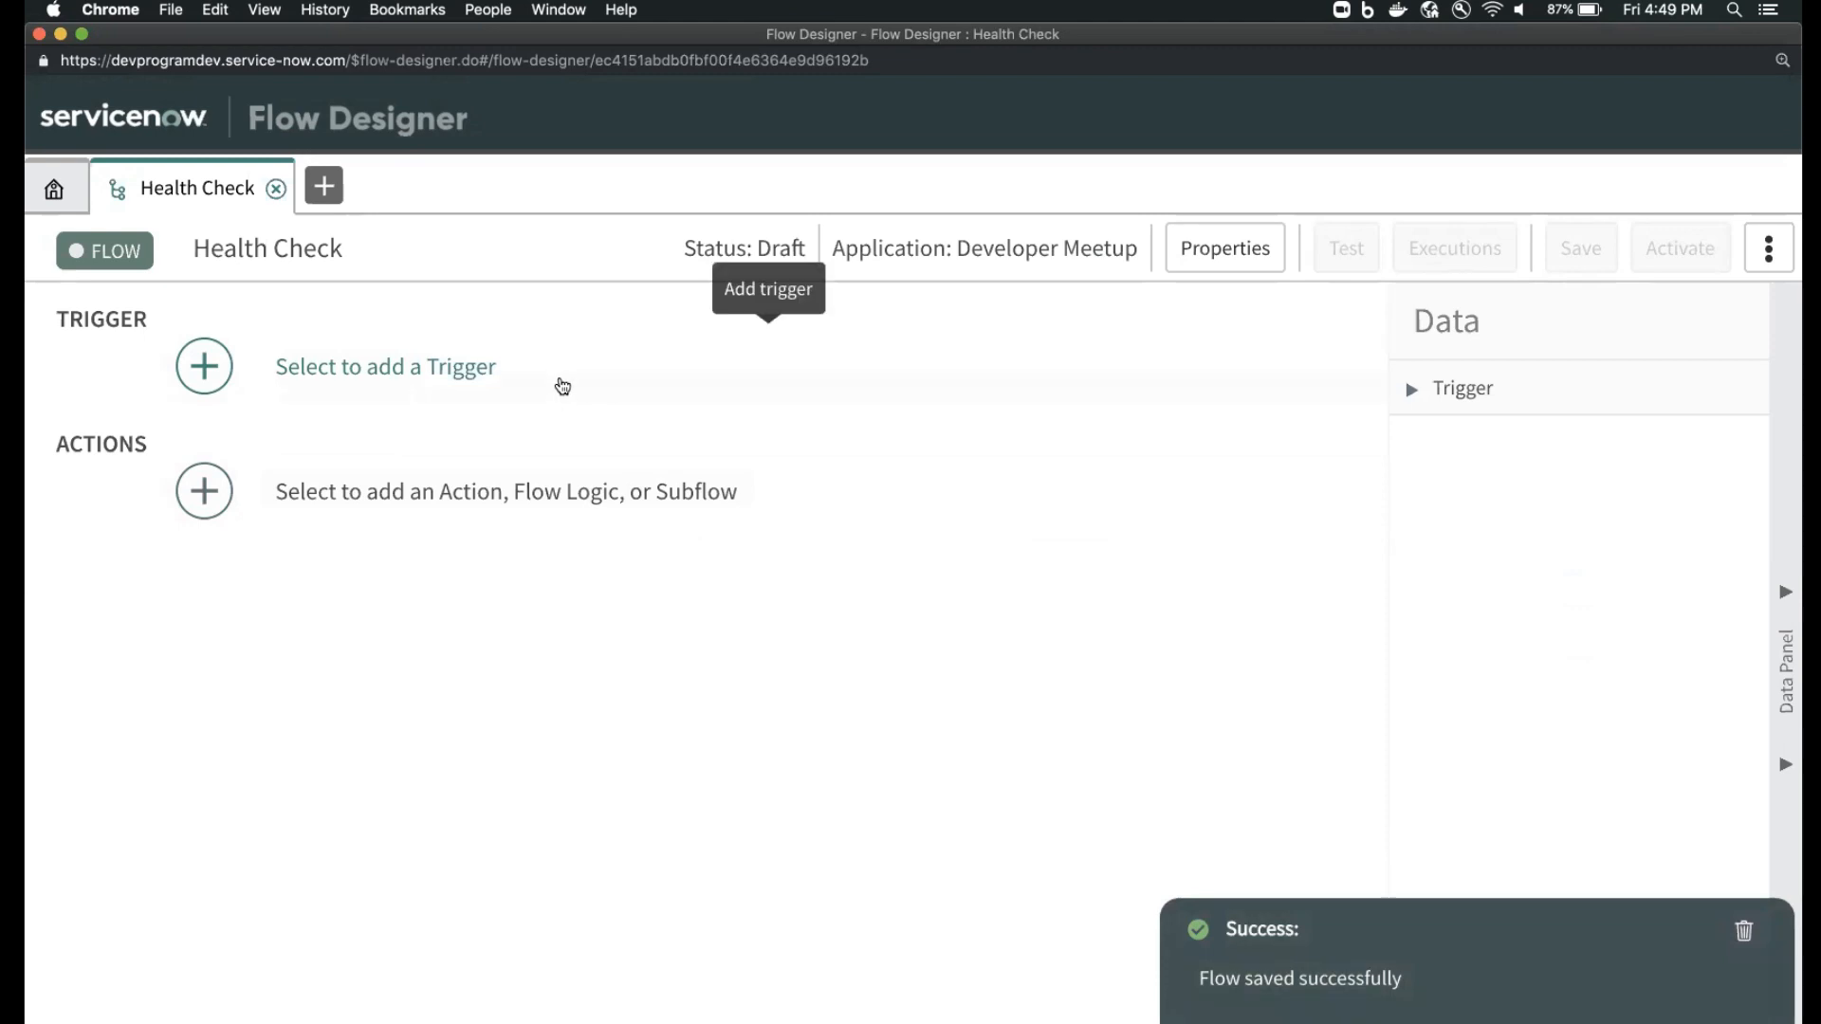
- Add a Repeat trigger to the Health Check flow and set it to repeat every 7 days
{"action": "left_click", "coordinate": [562, 385]}
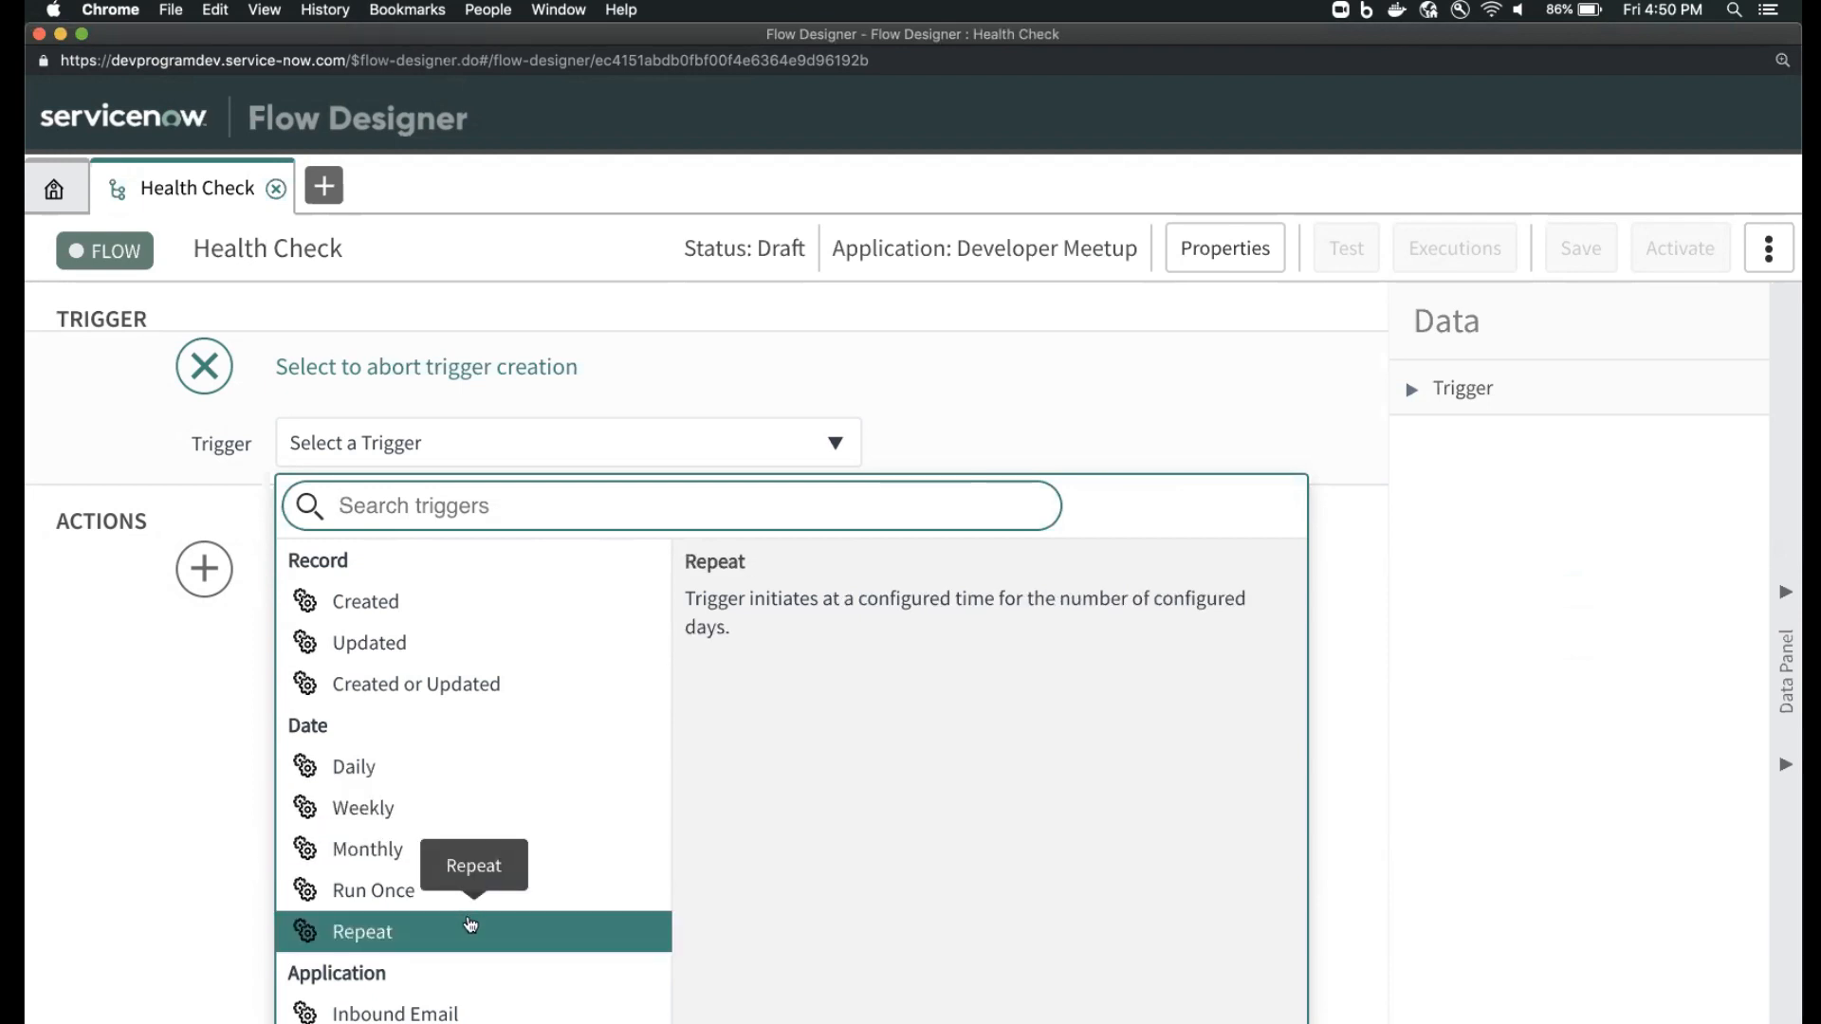
{"action": "left_click", "coordinate": [471, 925]}
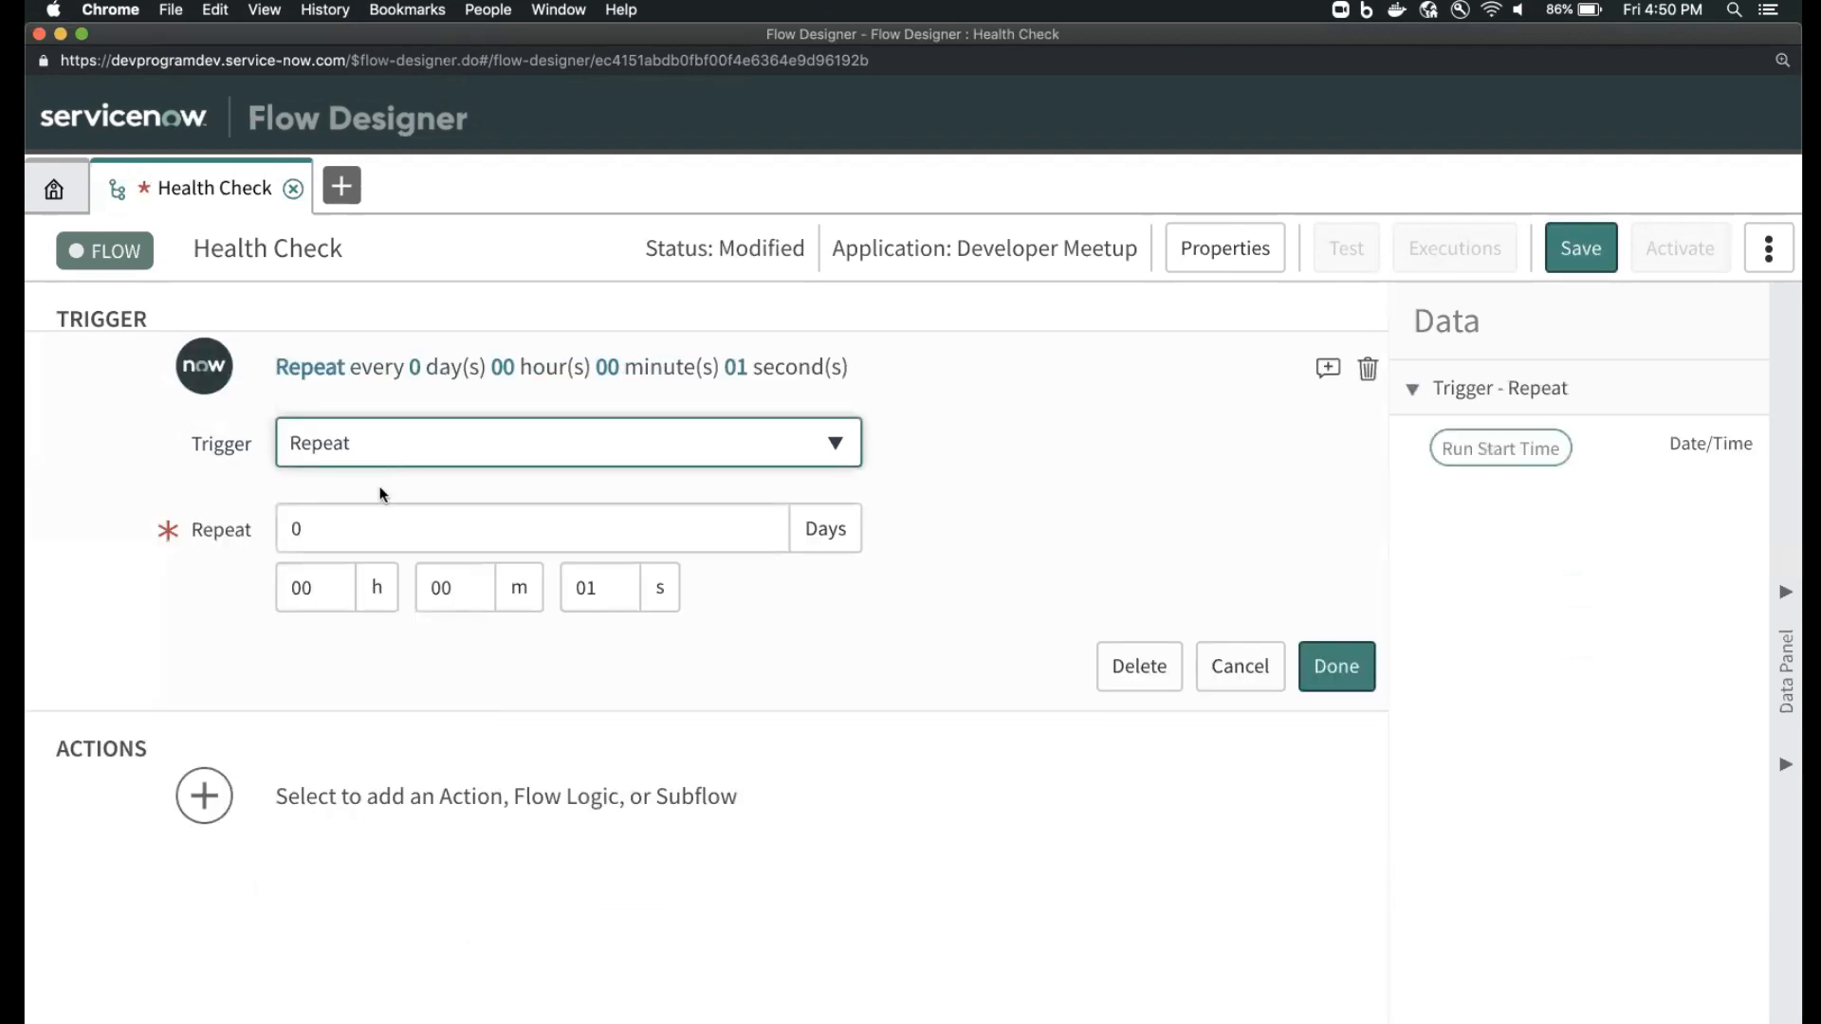
{"action": "left_click", "coordinate": [386, 528]}
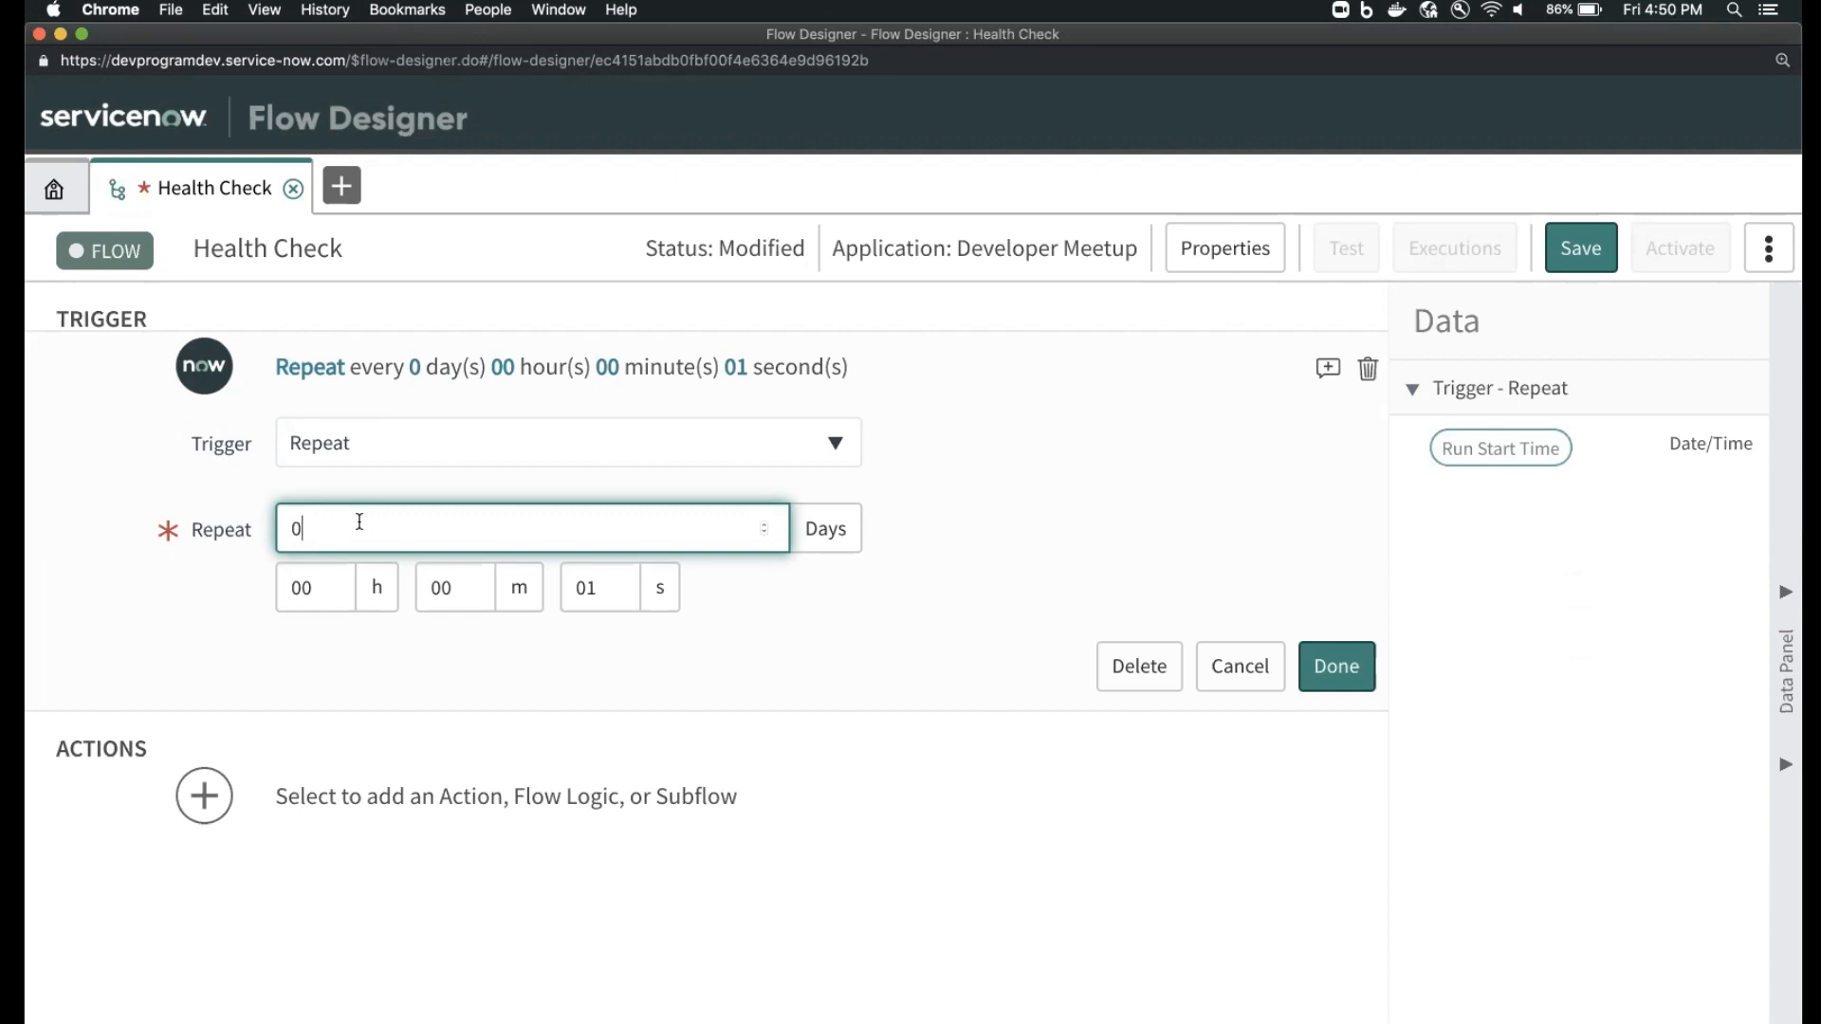
{"action": "double_click", "coordinate": [297, 528]}
{"action": "type", "text": "7"}
{"action": "left_click", "coordinate": [1336, 669]}
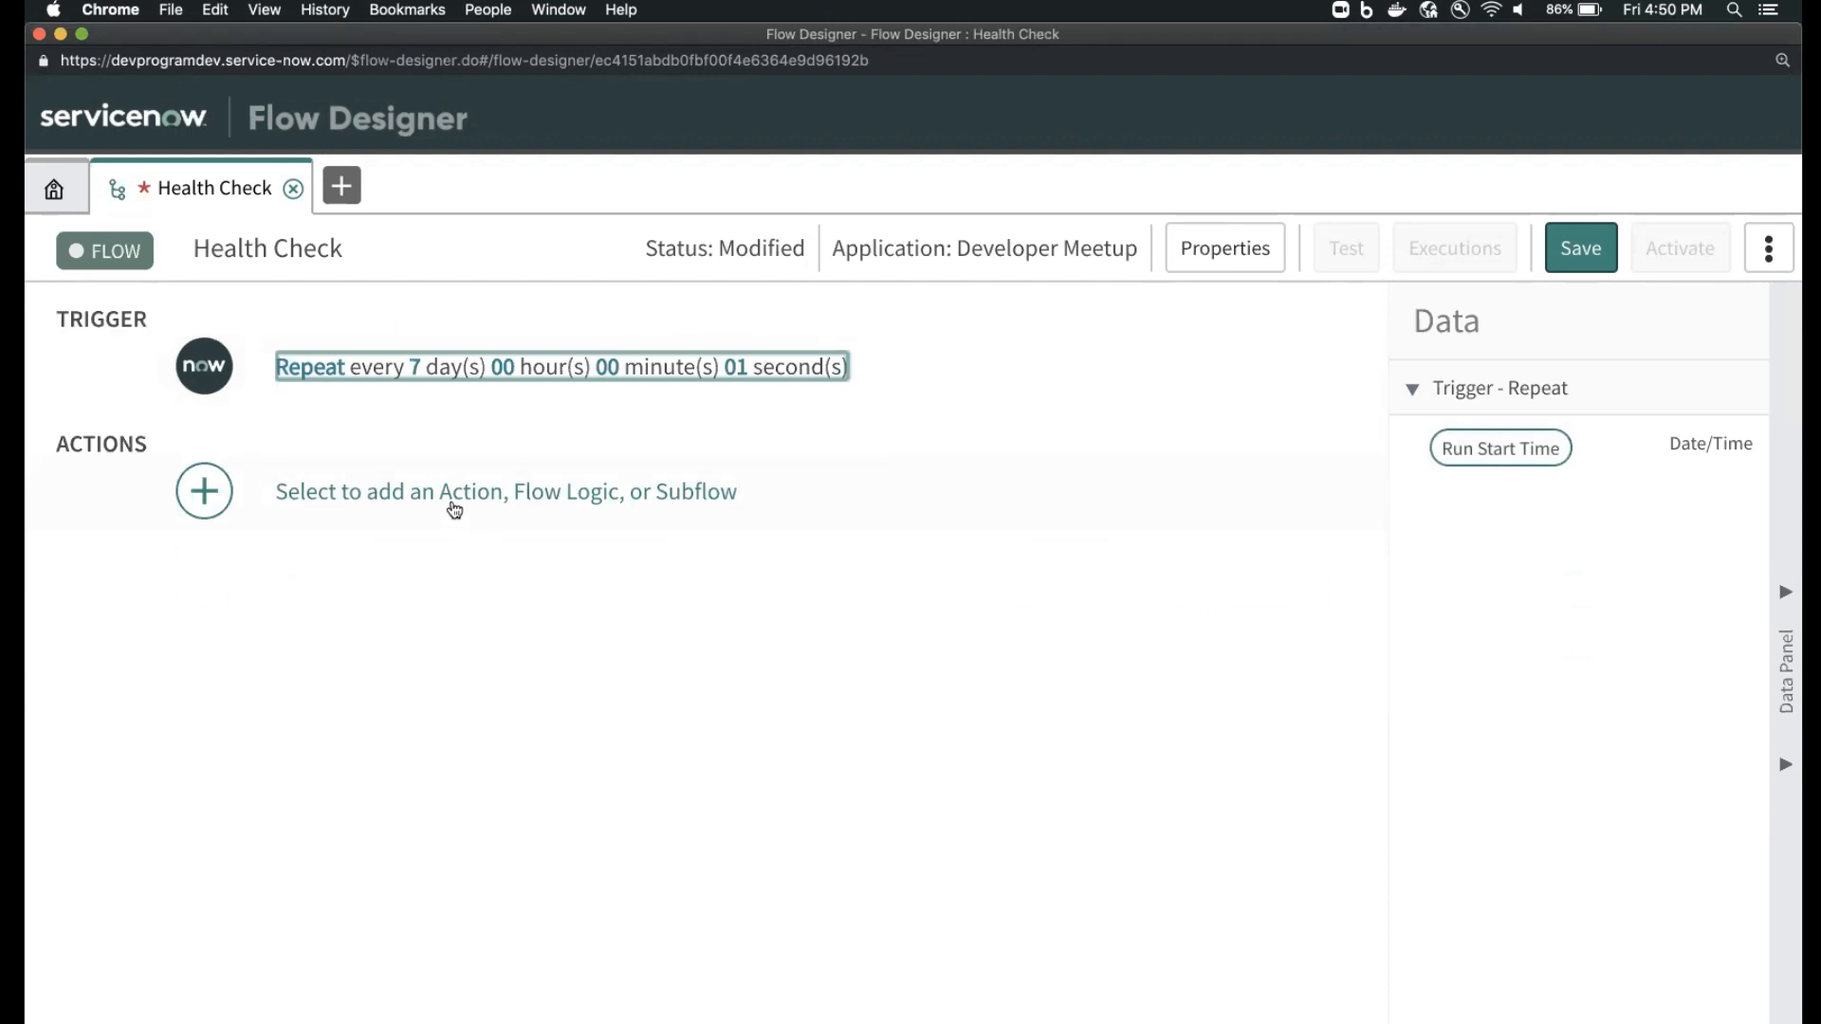
- Reopen the Repeat trigger and try to replace its seconds value with 0
{"action": "left_click", "coordinate": [892, 373]}
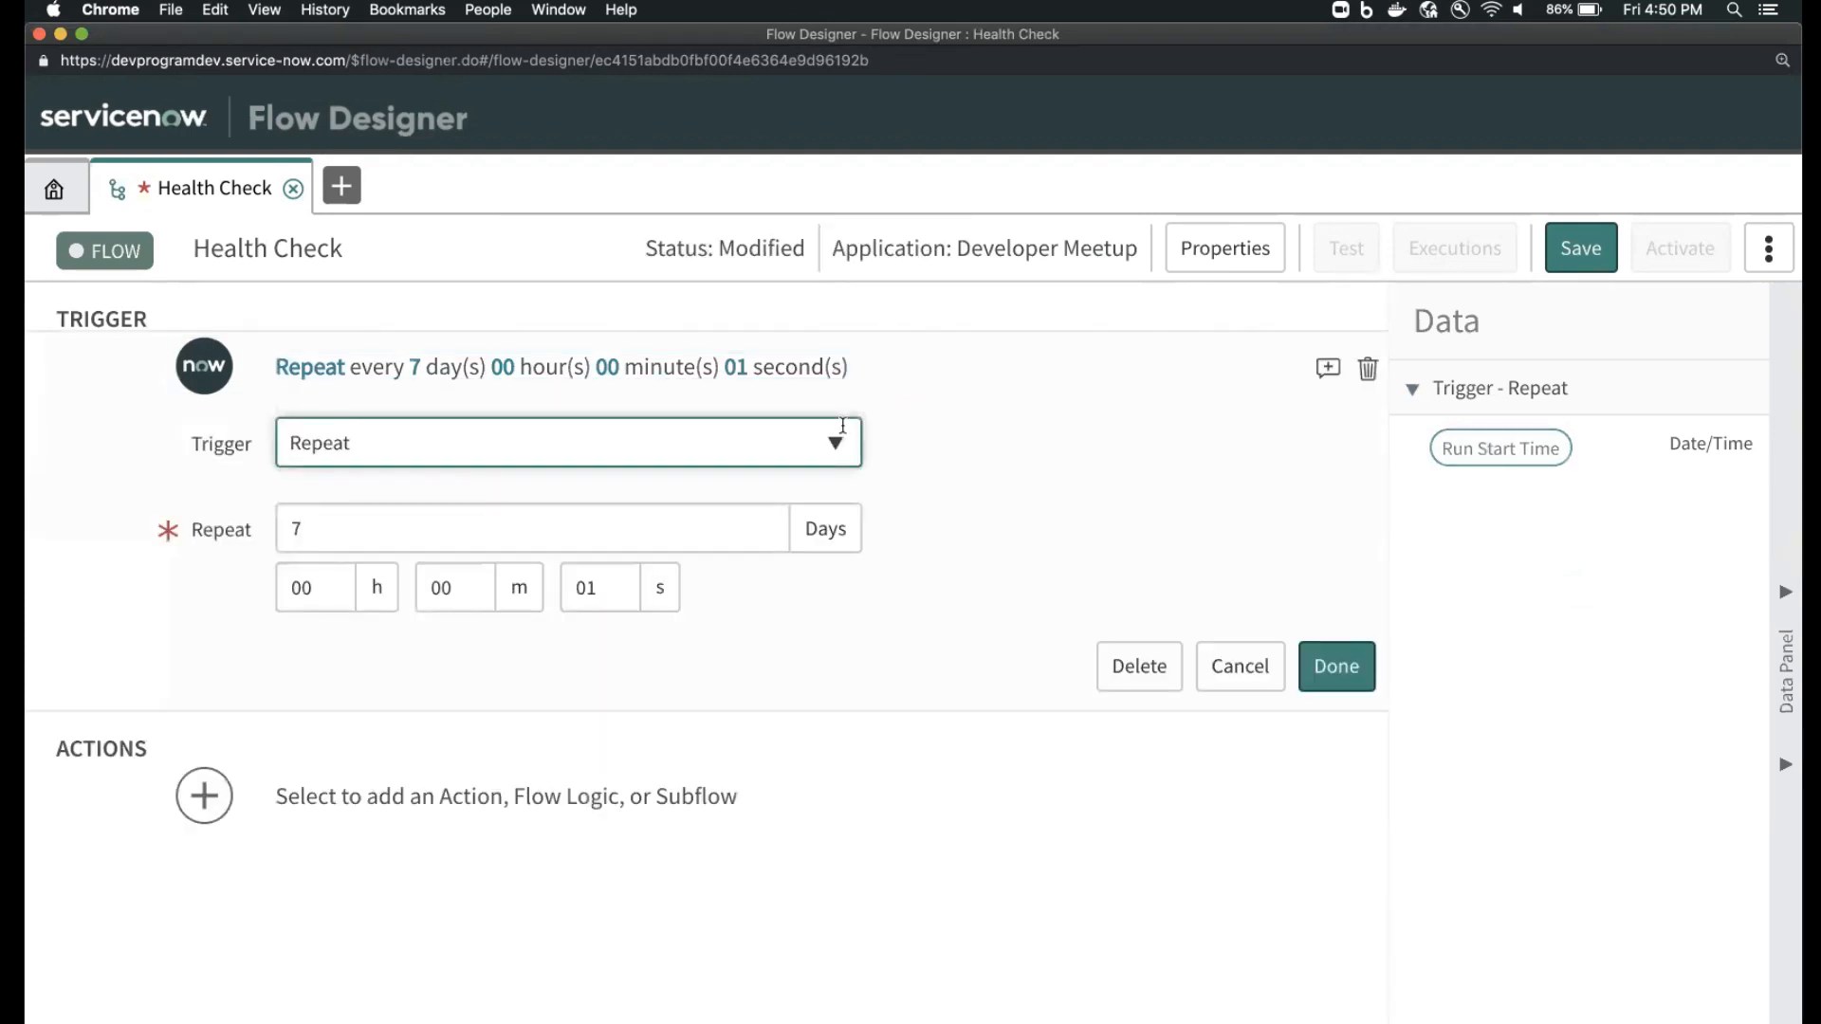
{"action": "left_click", "coordinate": [598, 597]}
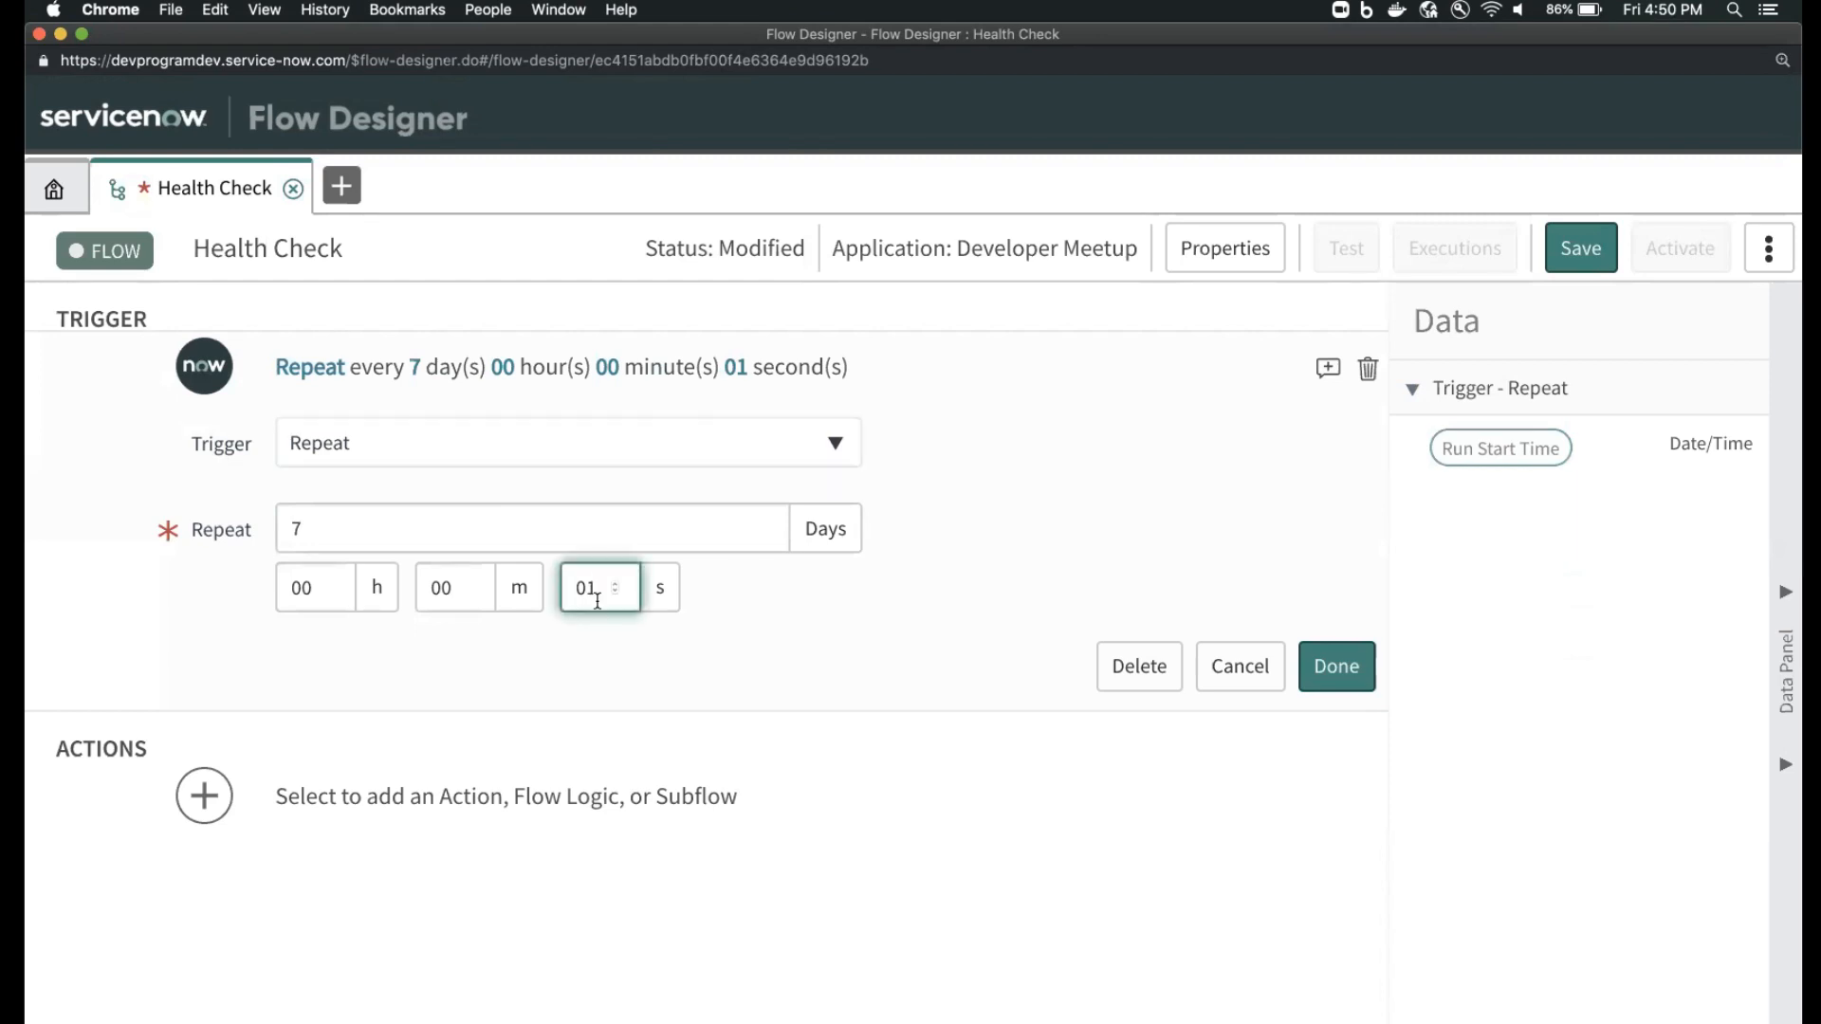
{"action": "key", "text": "BackSpace"}
{"action": "key", "text": "BackSpace"}
{"action": "type", "text": "10"}
{"action": "key", "text": "BackSpace"}
{"action": "type", "text": "0"}
{"action": "key", "text": "BackSpace"}
{"action": "type", "text": "0"}
{"action": "key", "text": "XF86AudioRaiseVolume"}
{"action": "key", "text": "BackSpace"}
{"action": "left_click", "coordinate": [1336, 666]}
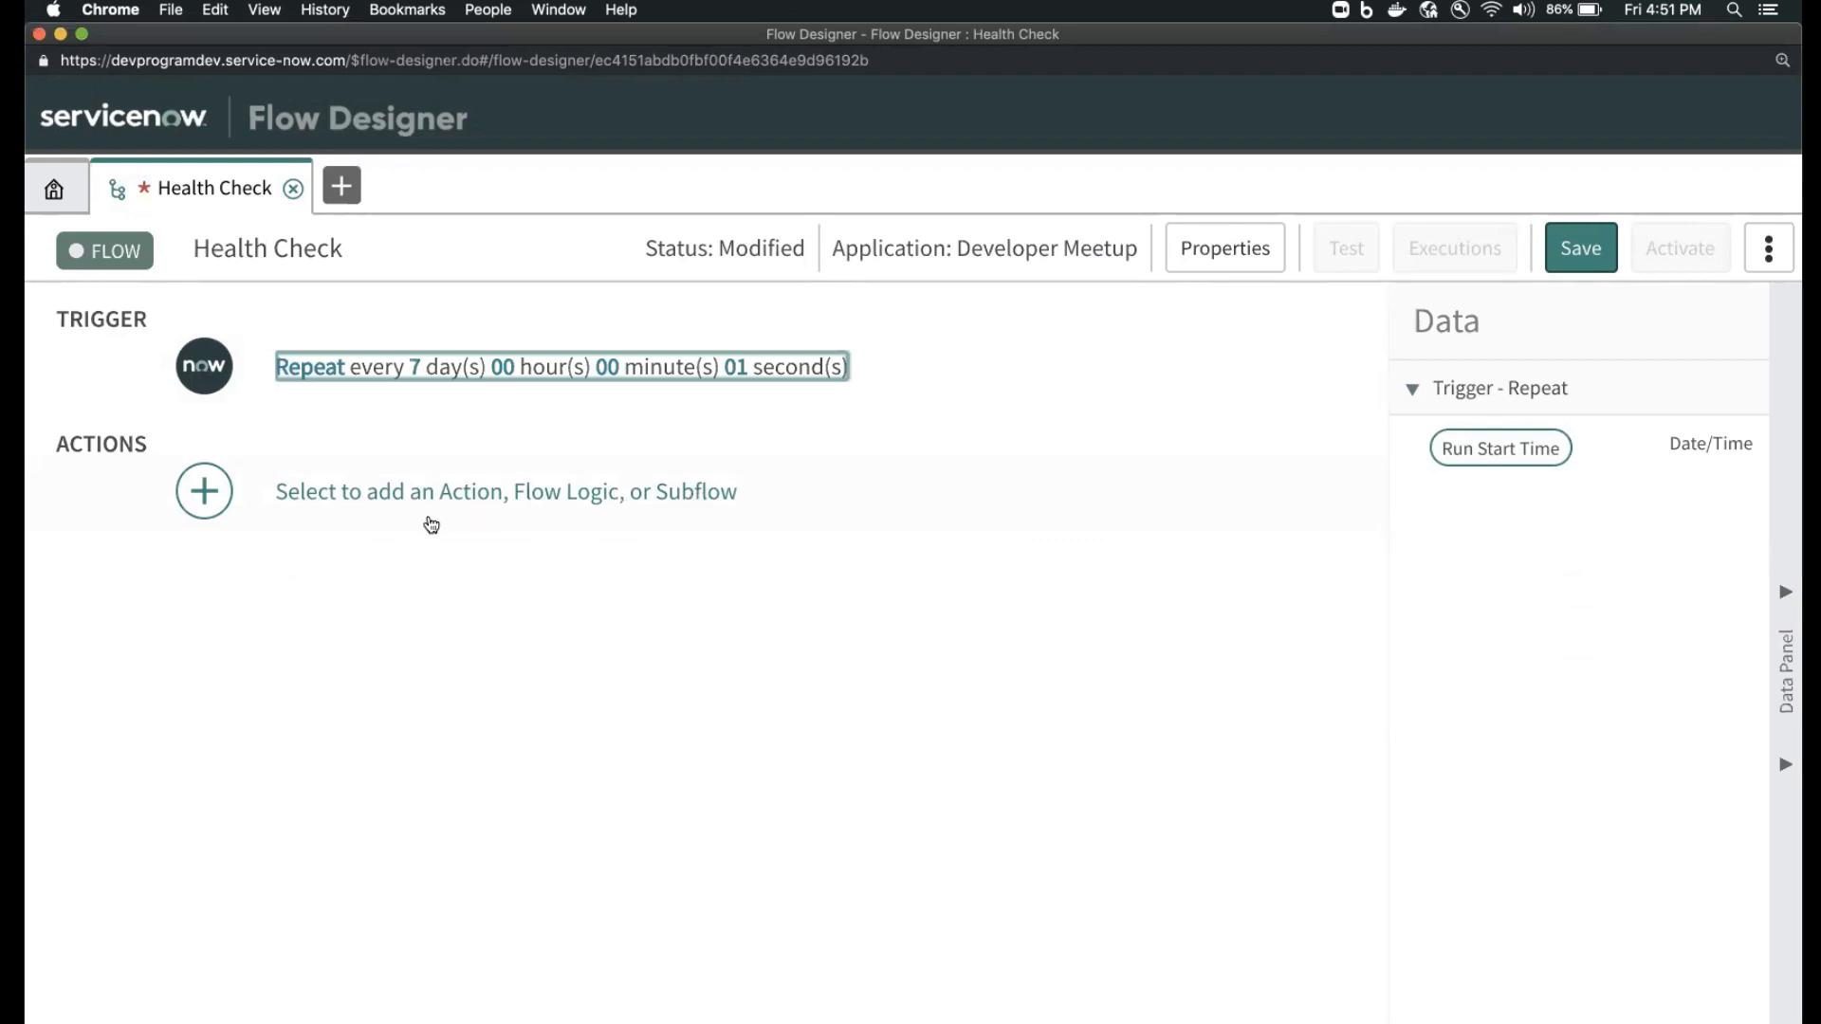
- Add a Look Up Records action from ServiceNow Core as the flow's first action
{"action": "left_click", "coordinate": [402, 492]}
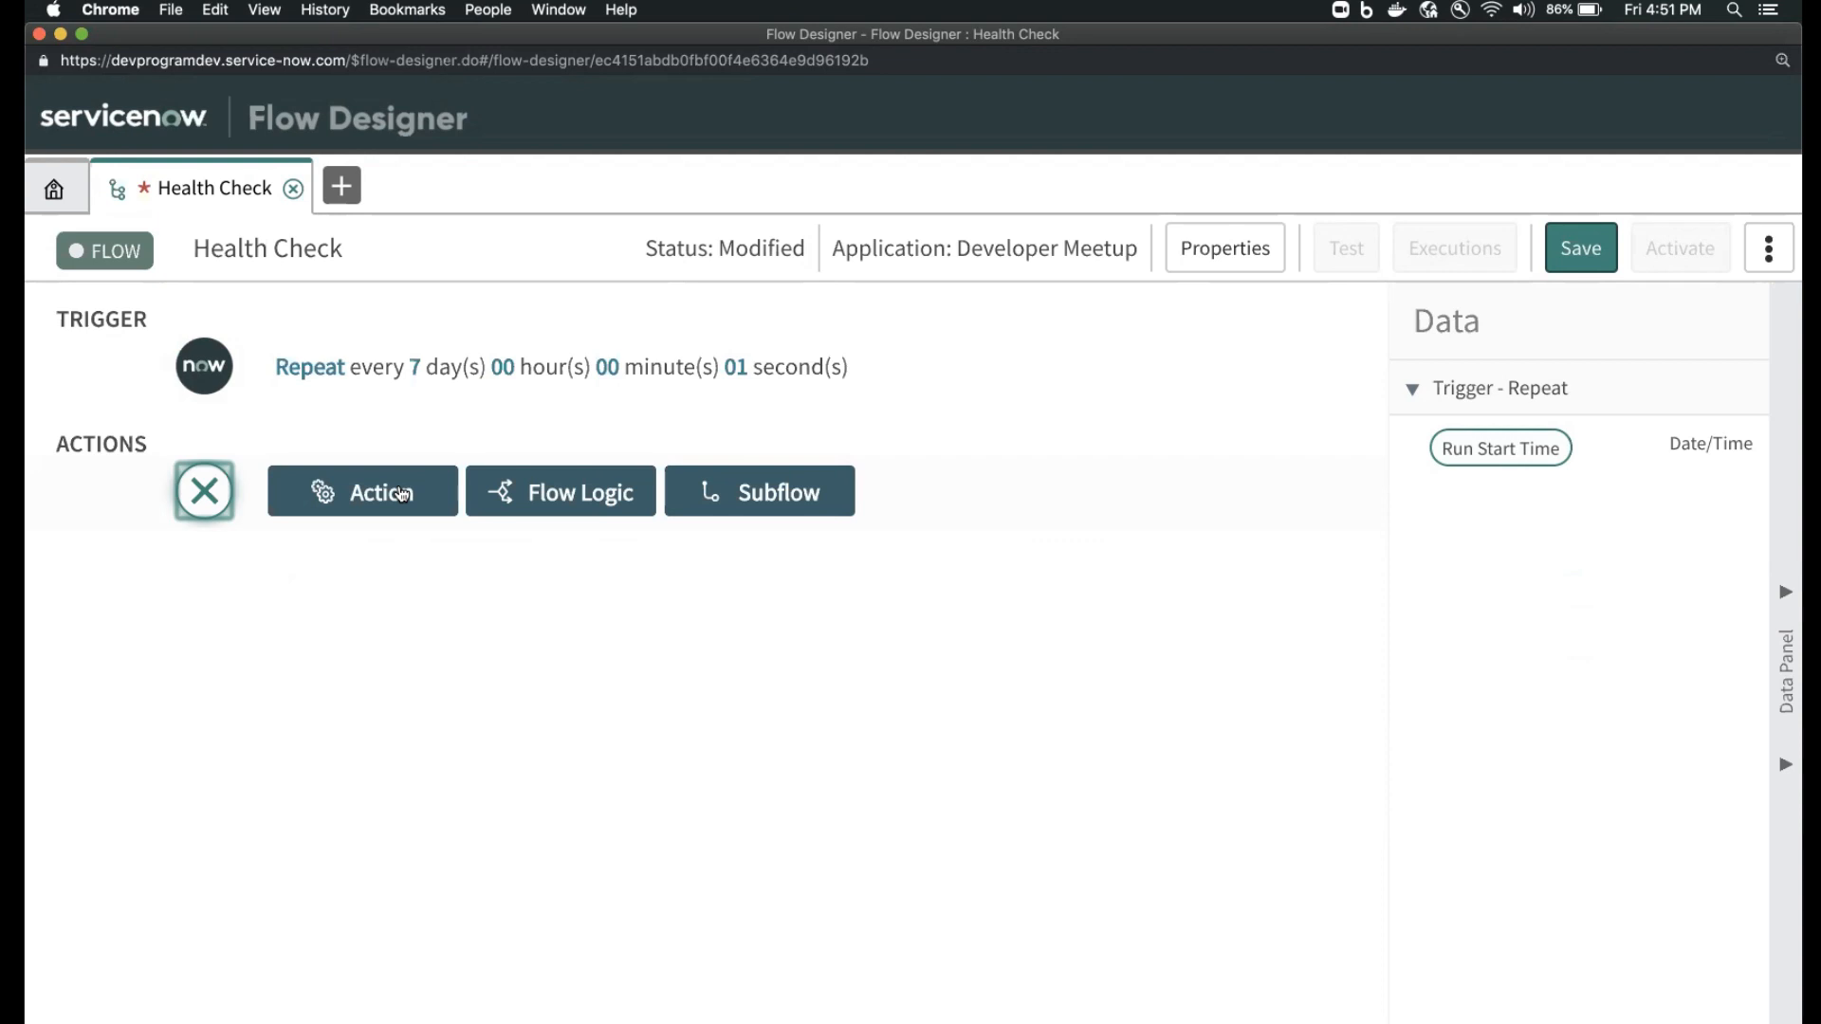
{"action": "left_click", "coordinate": [403, 492]}
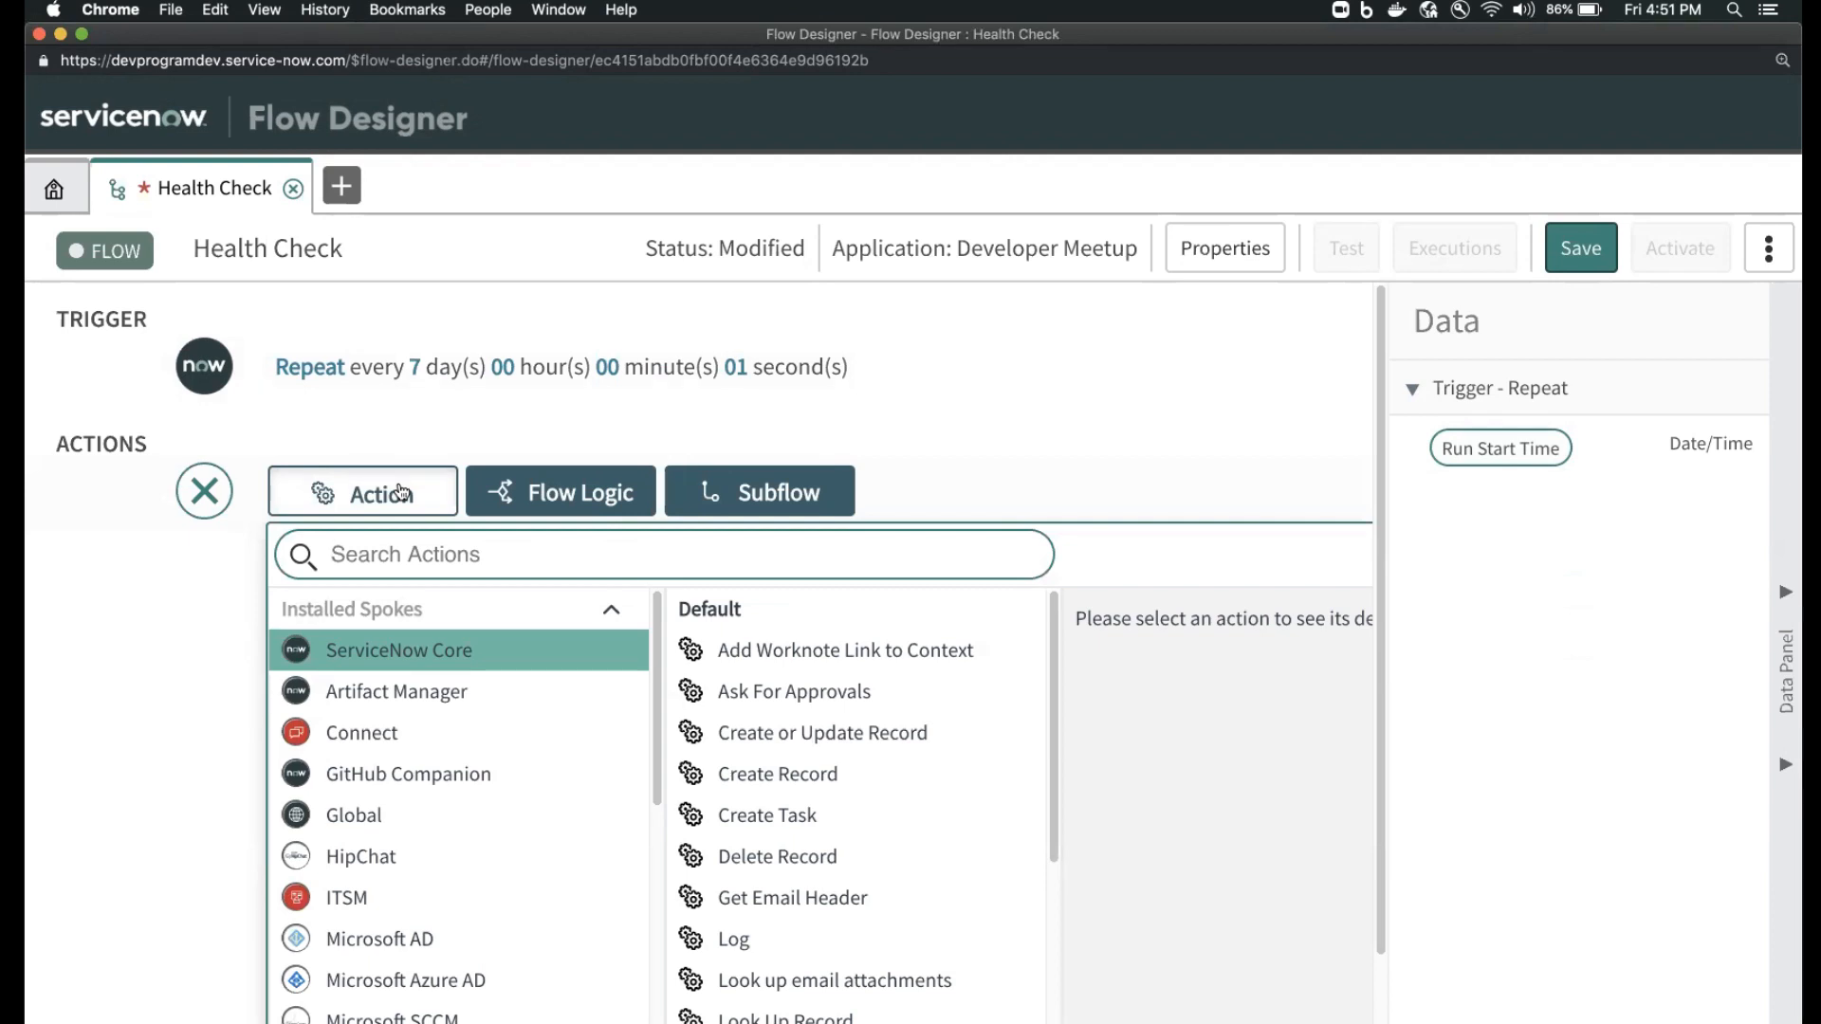
{"action": "type", "text": "look"}
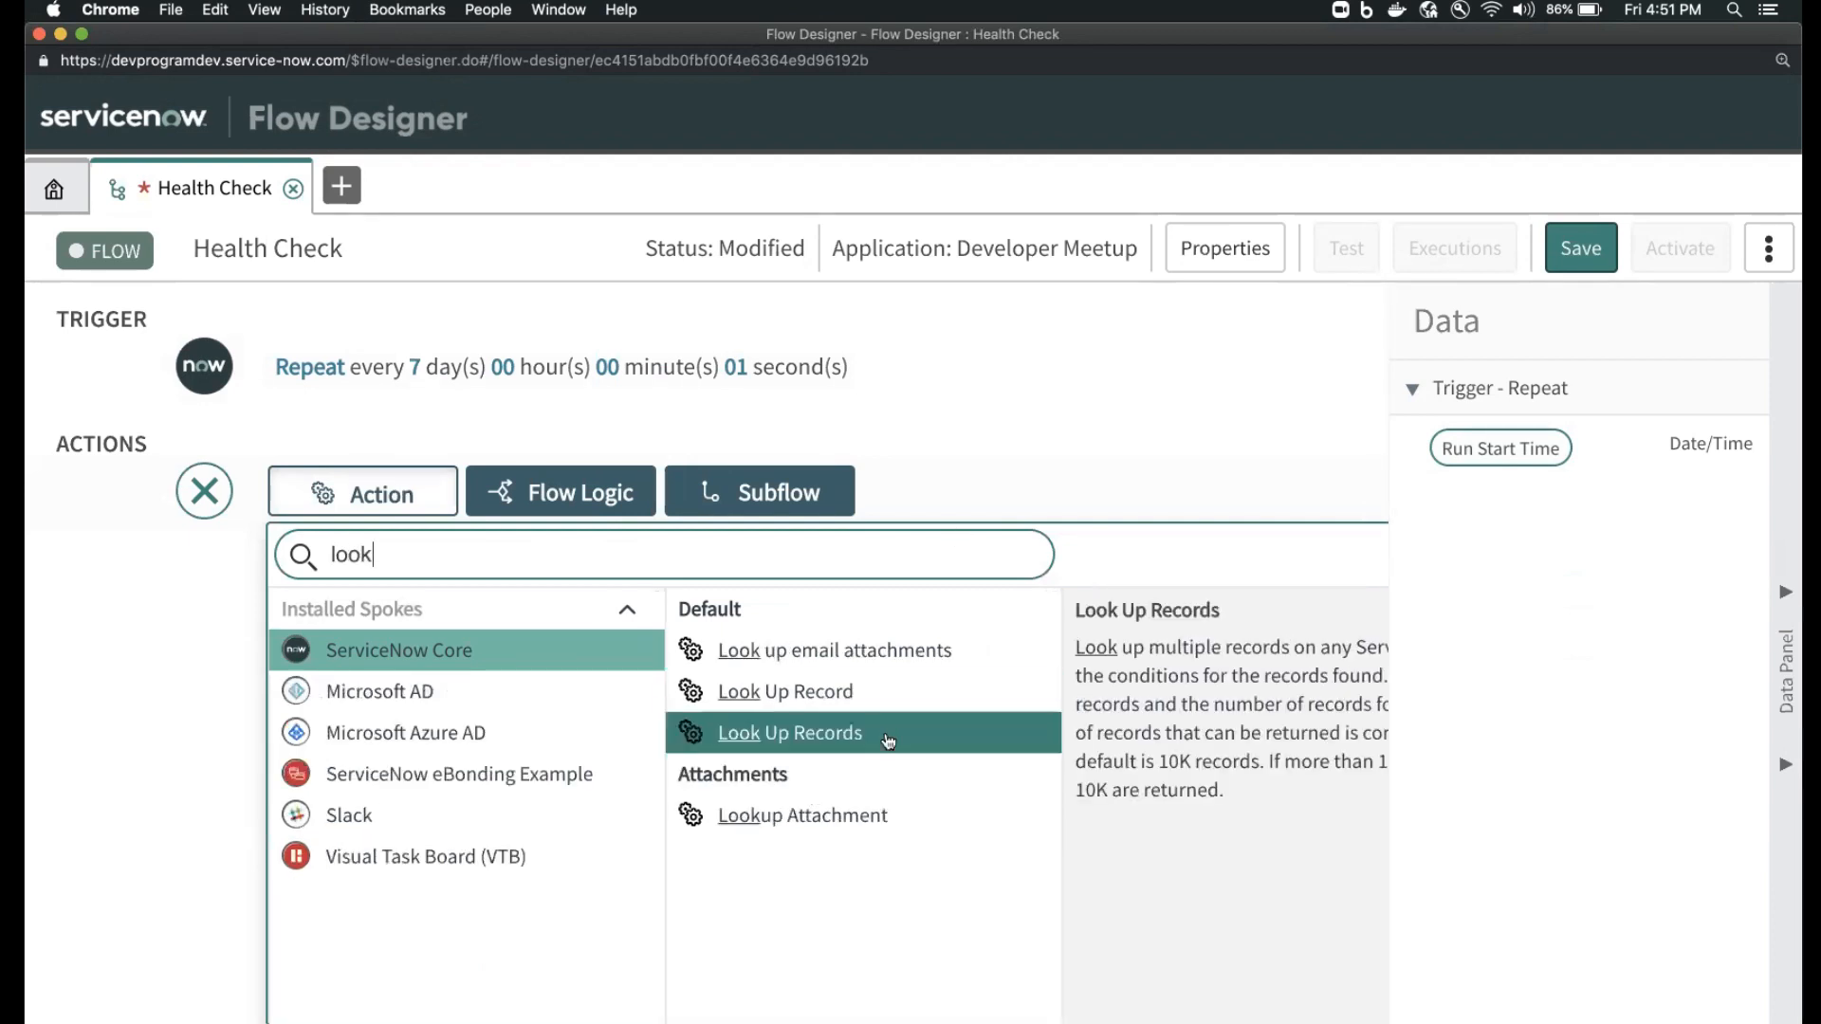
{"action": "left_click", "coordinate": [908, 756]}
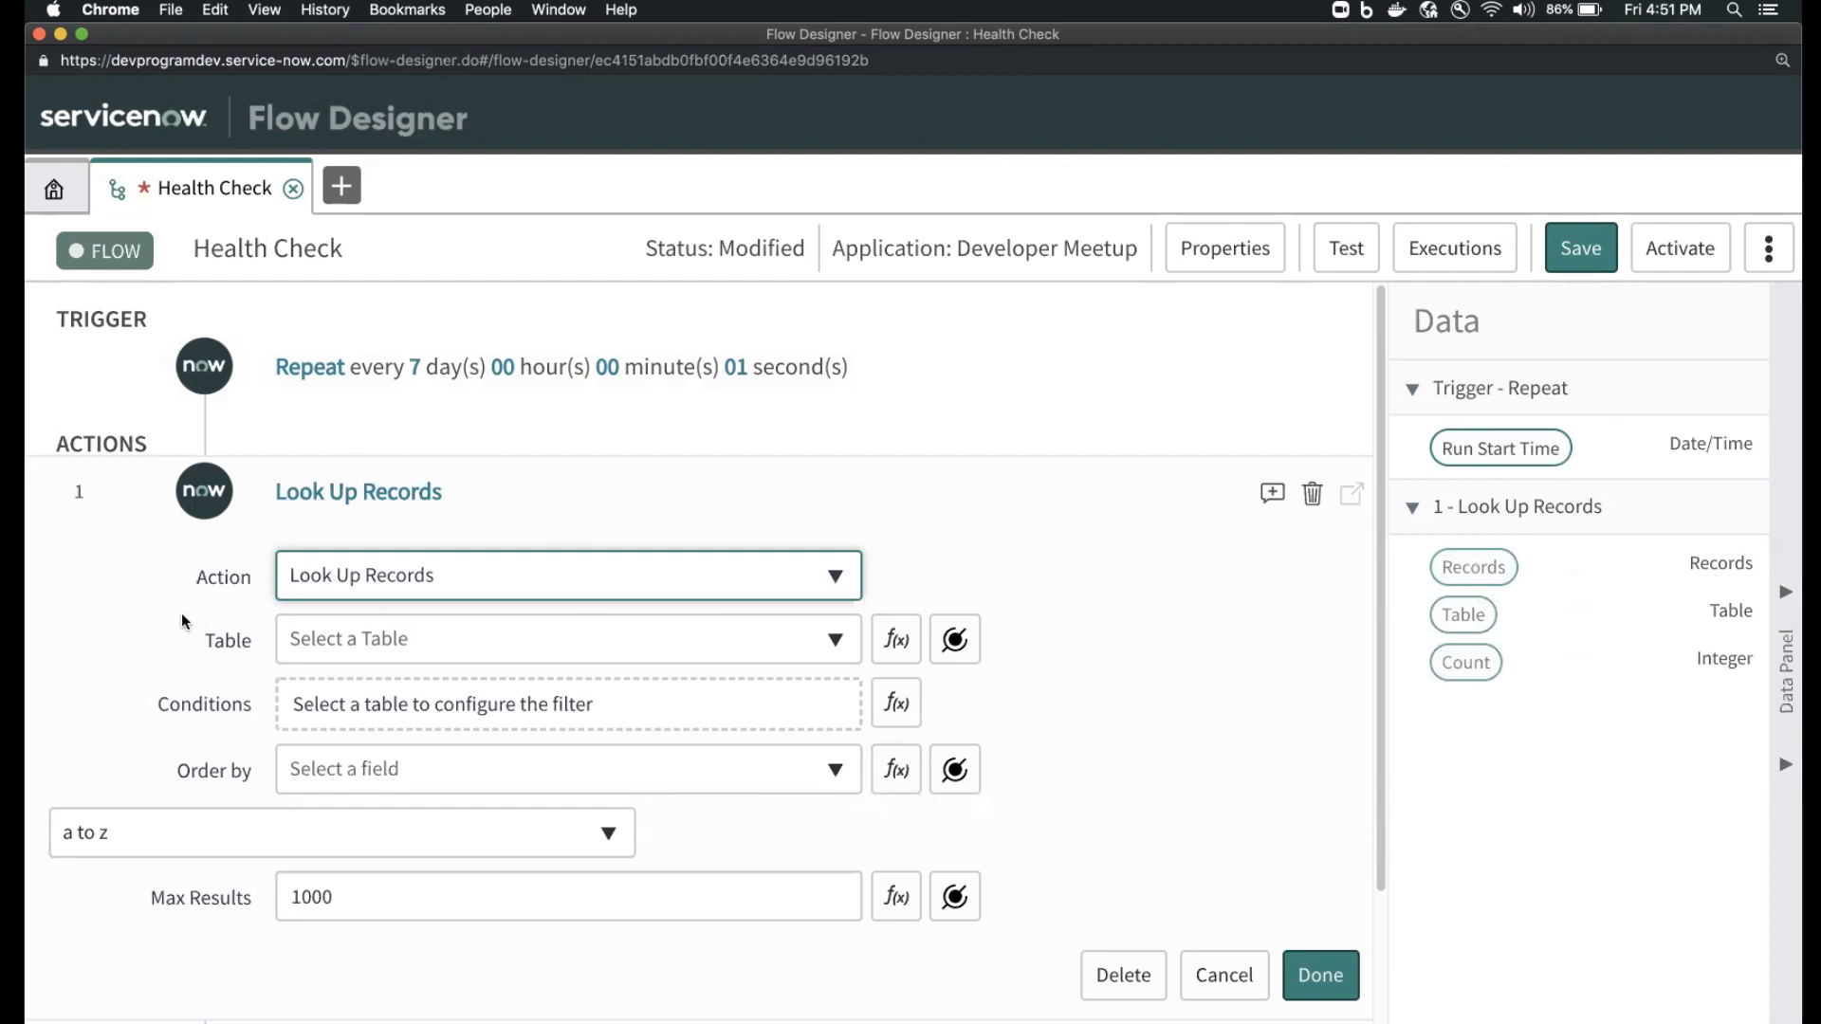
- Search the available tables and choose Group [x_snc_dev_meet_group] as the table for the Look Up Records action
{"action": "left_click", "coordinate": [433, 656]}
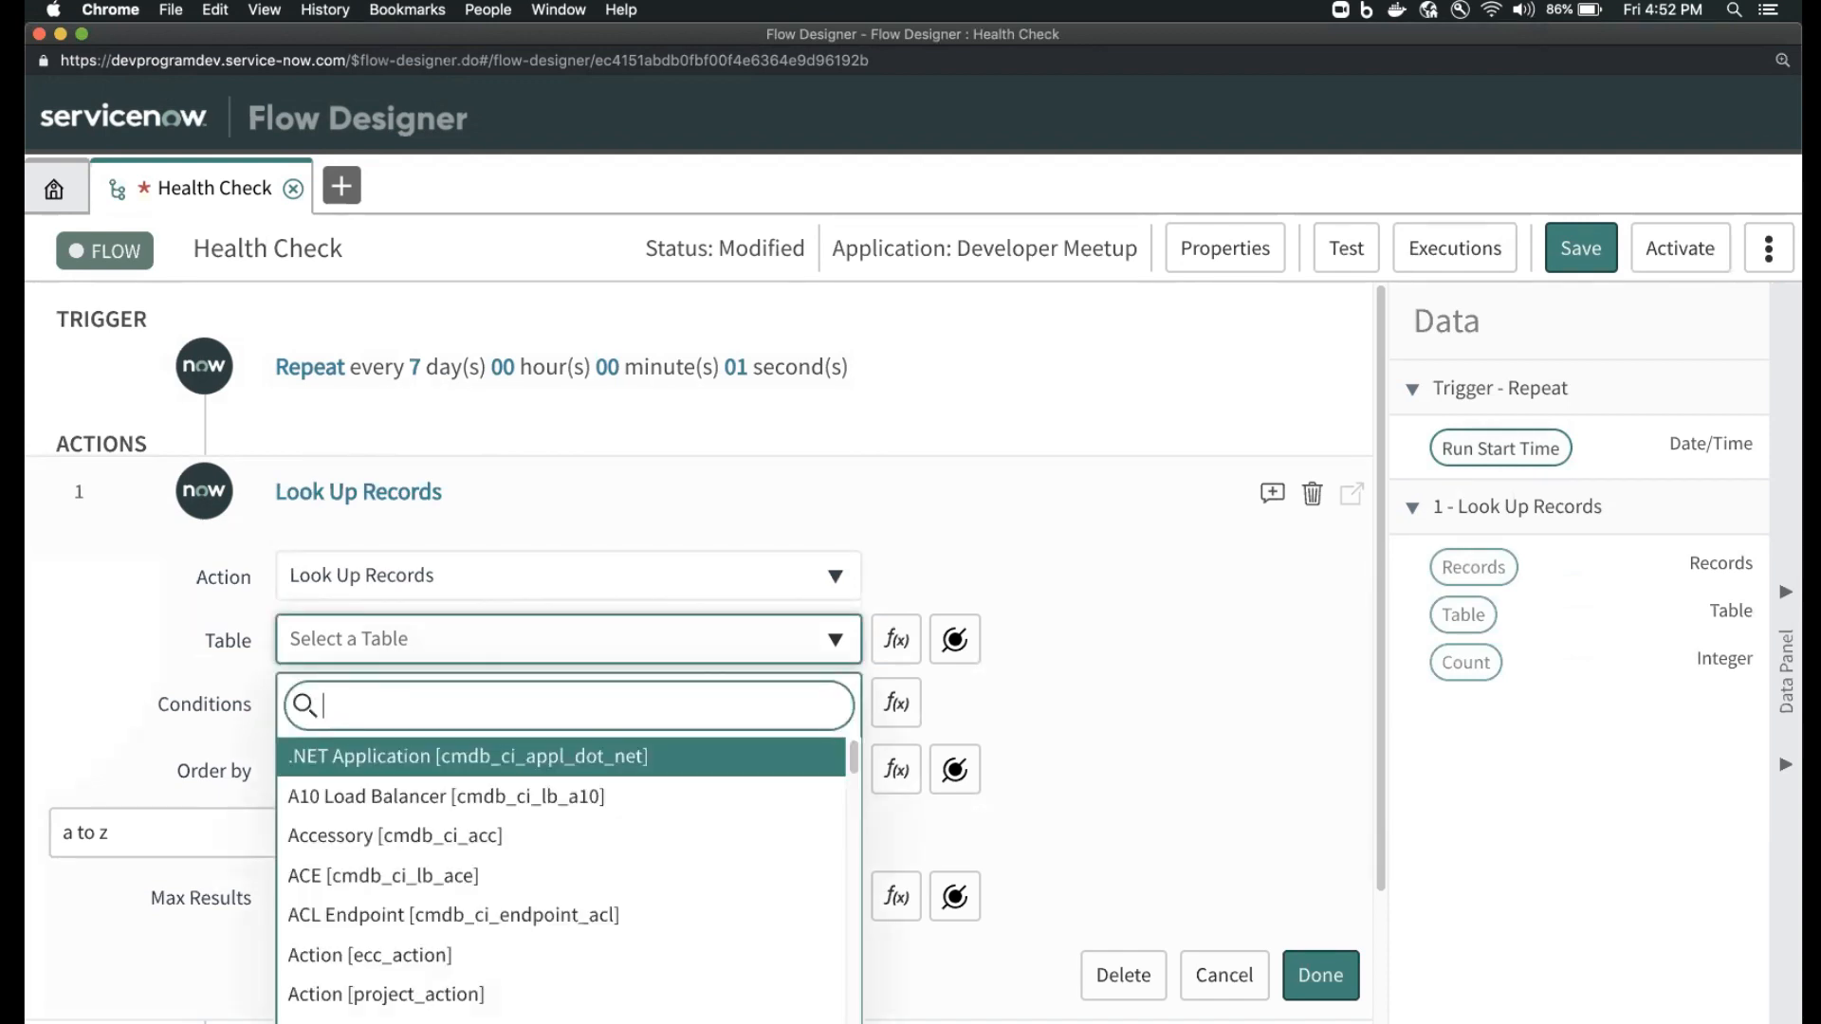
{"action": "type", "text": "even"}
{"action": "key", "text": "BackSpace"}
{"action": "key", "text": "BackSpace"}
{"action": "key", "text": "BackSpace"}
{"action": "key", "text": "BackSpace"}
{"action": "type", "text": "meetup"}
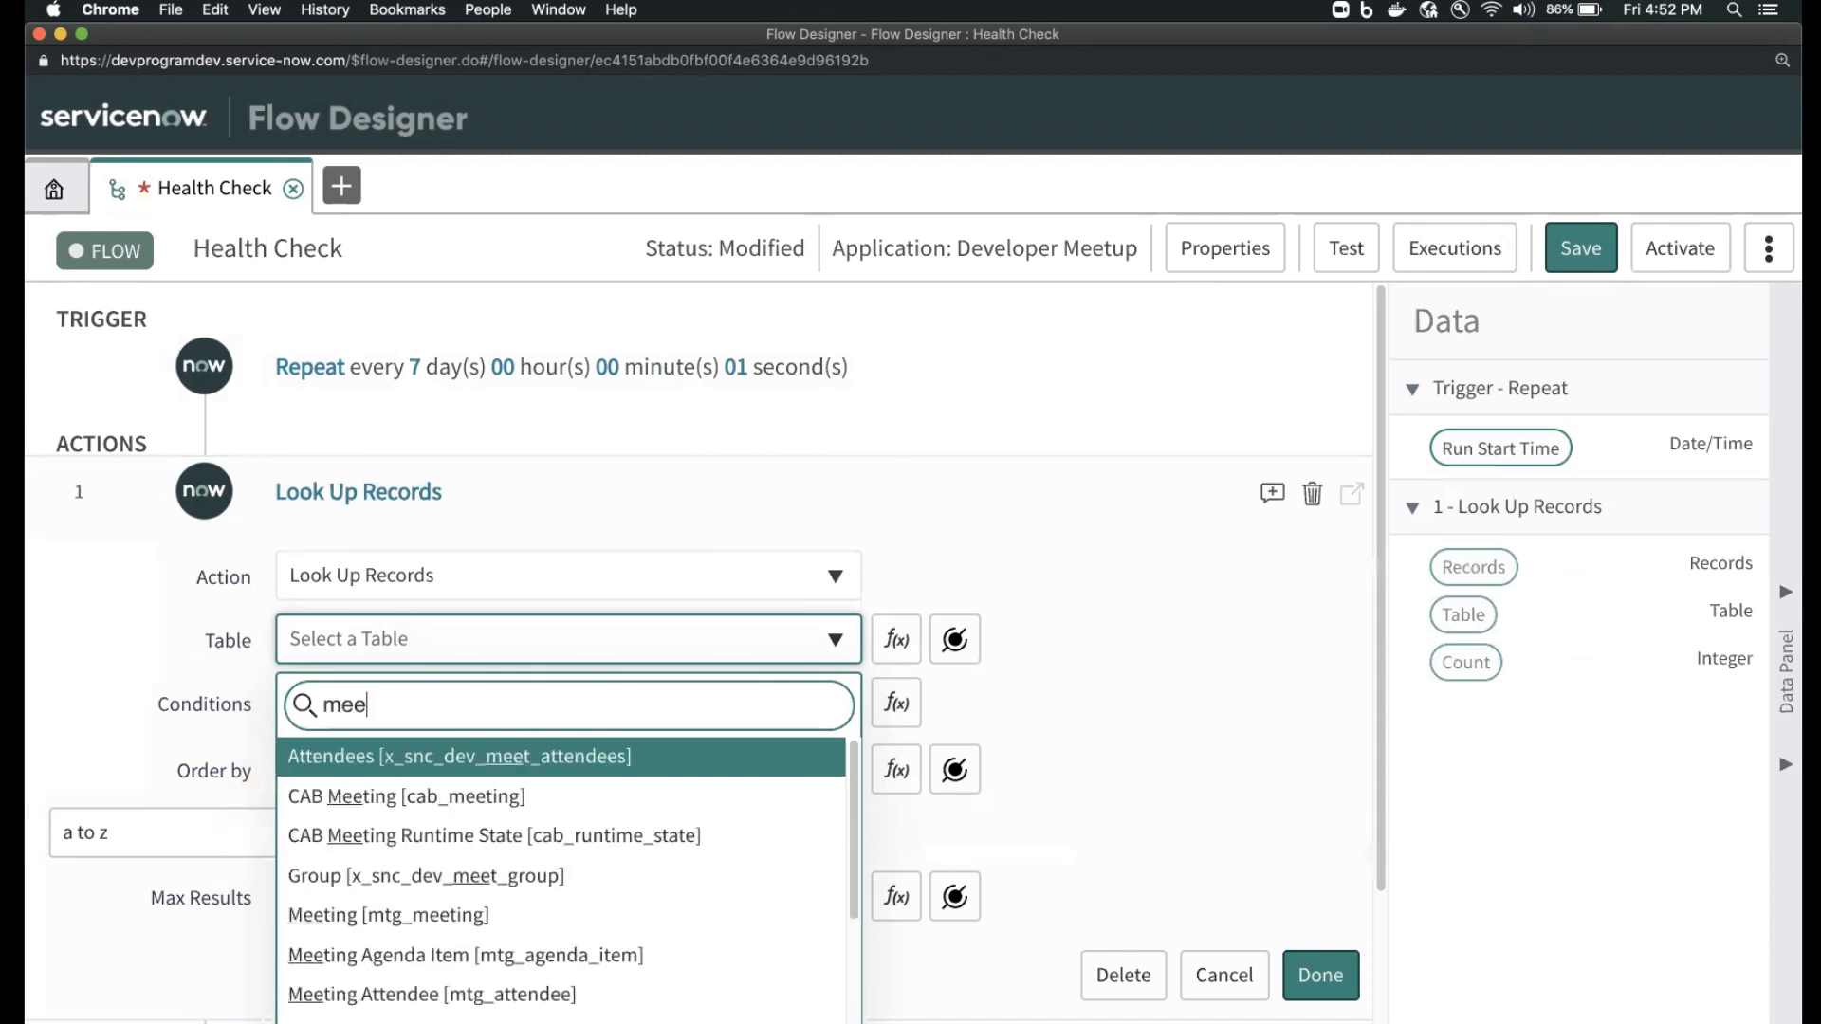
{"action": "key", "text": "BackSpace"}
{"action": "key", "text": "BackSpace"}
{"action": "key", "text": "BackSpace"}
{"action": "key", "text": "BackSpace"}
{"action": "key", "text": "BackSpace"}
{"action": "key", "text": "BackSpace"}
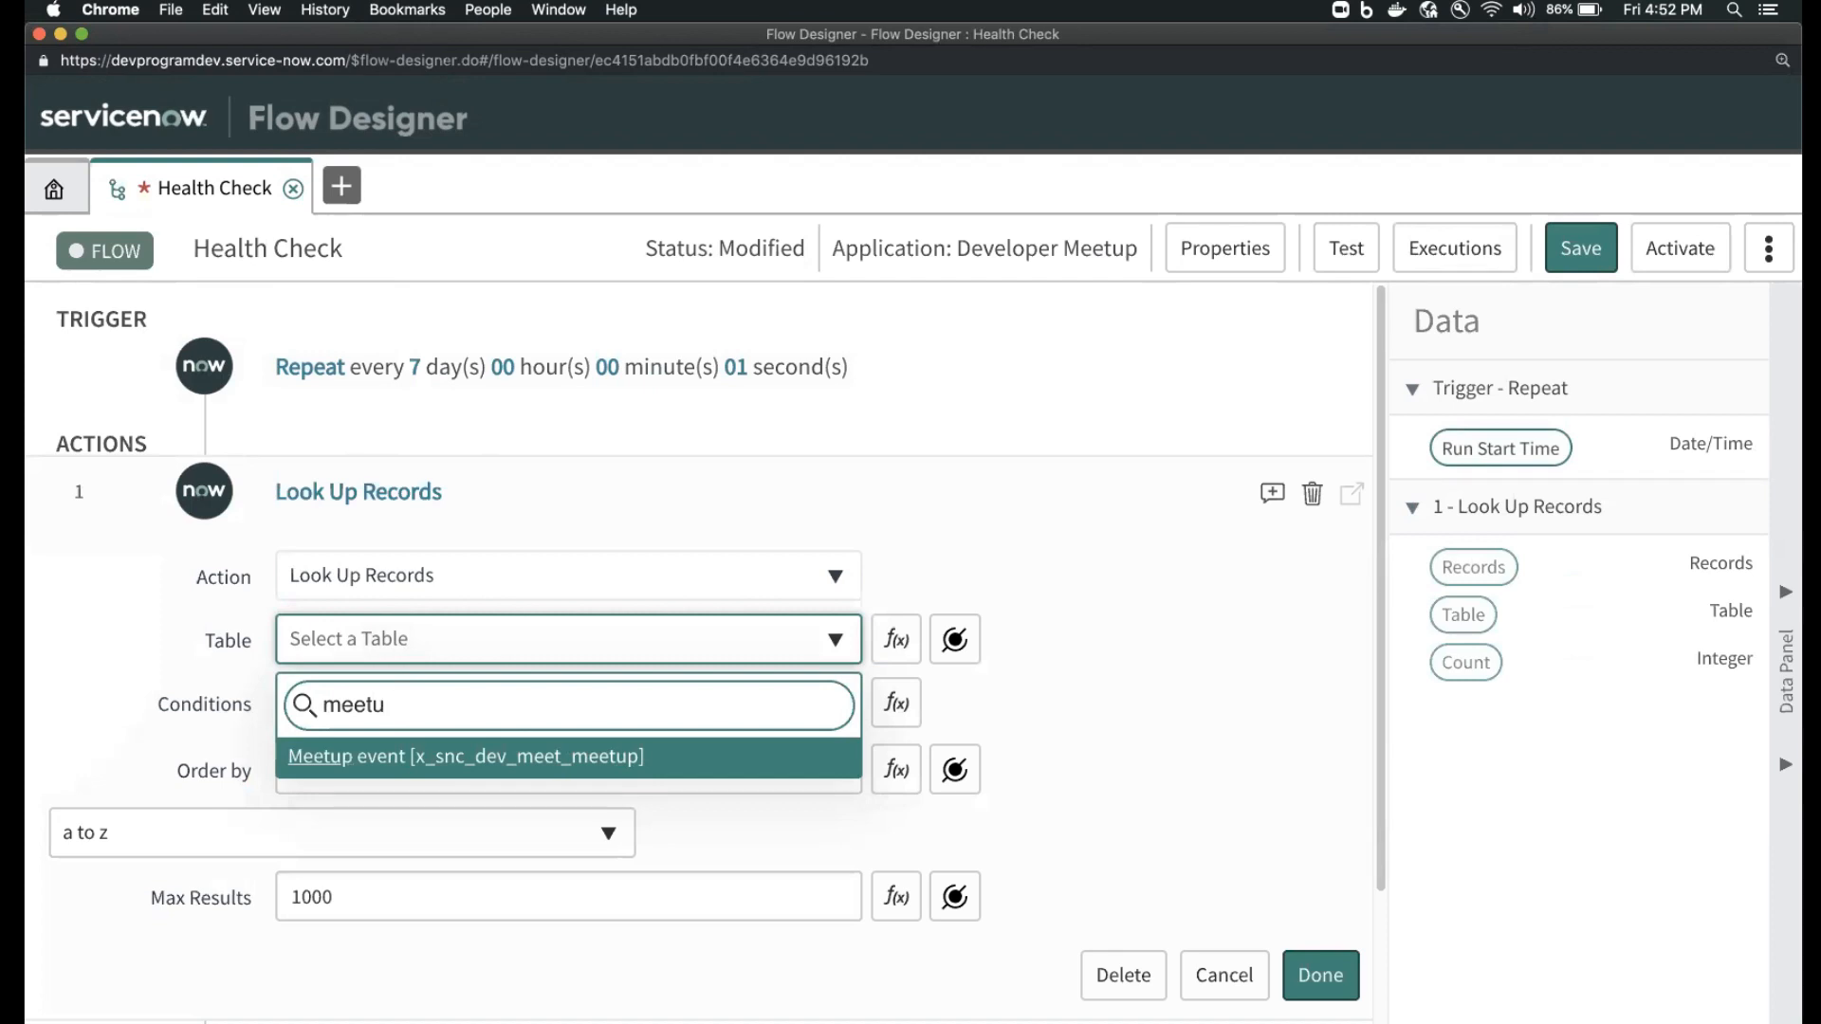
{"action": "type", "text": "group"}
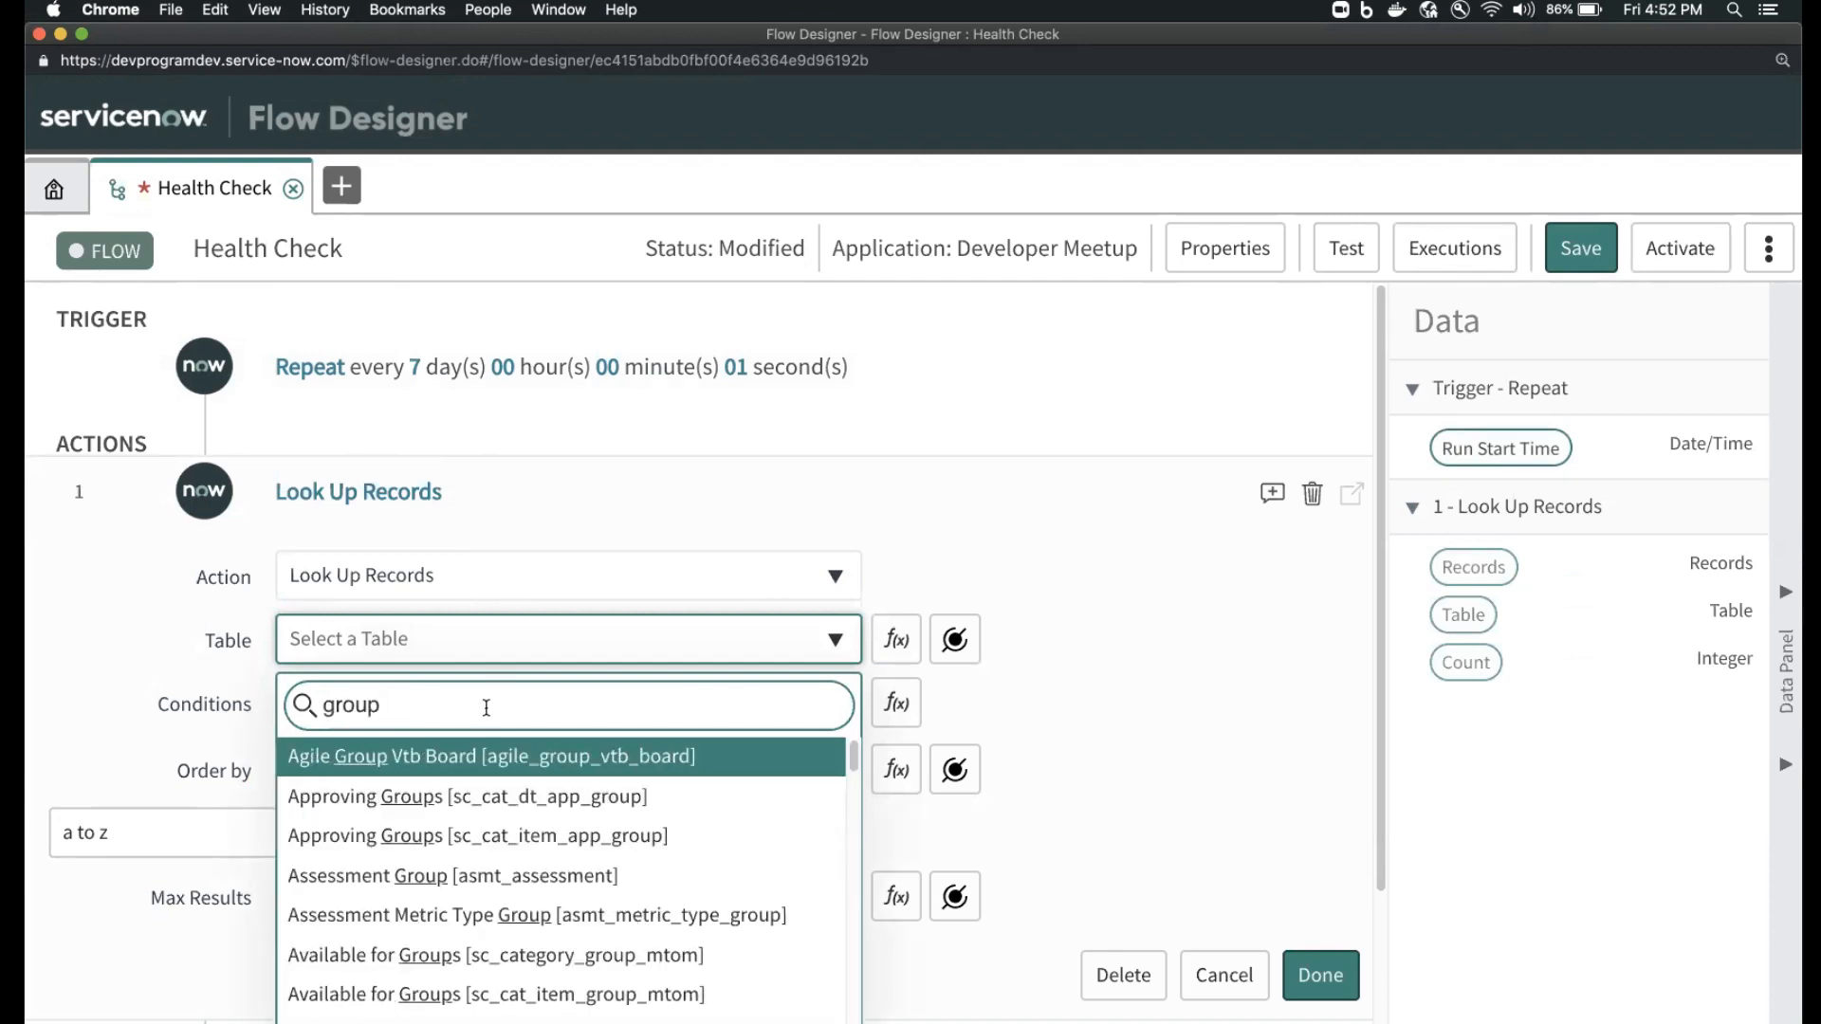
{"action": "key", "text": "super+a"}
{"action": "type", "text": "meetu"}
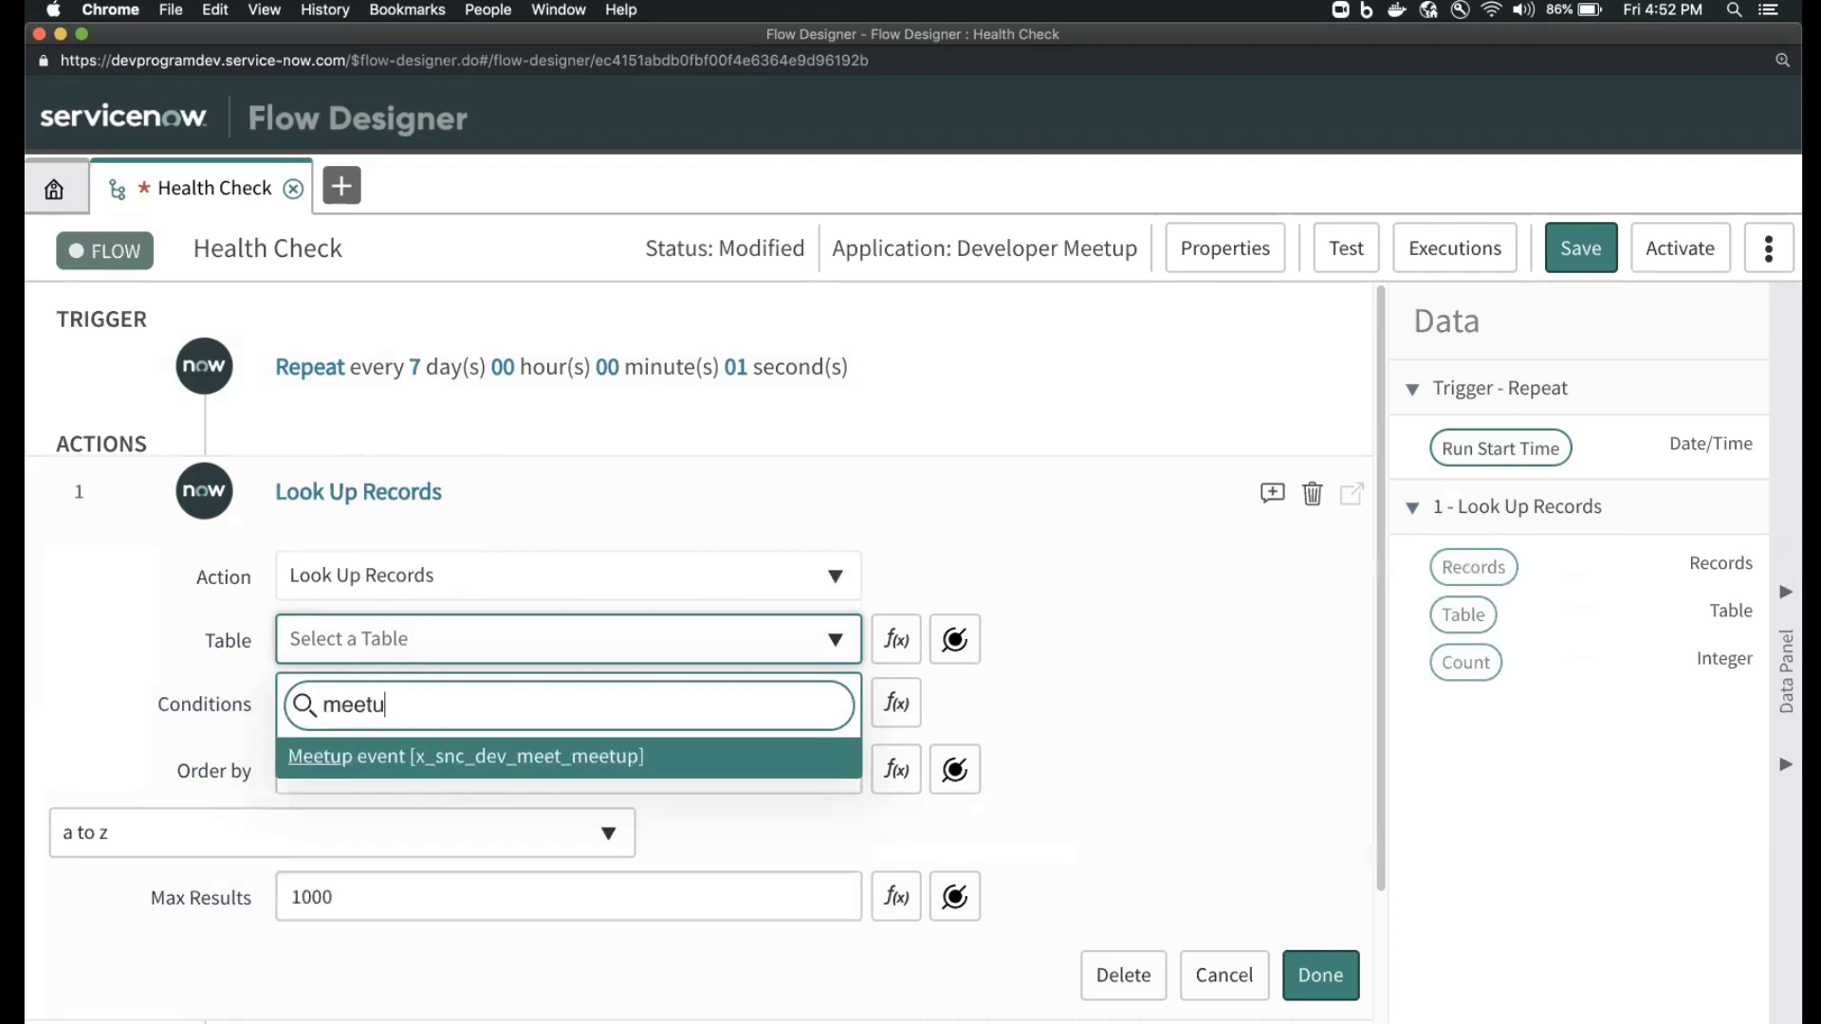
{"action": "key", "text": "BackSpace"}
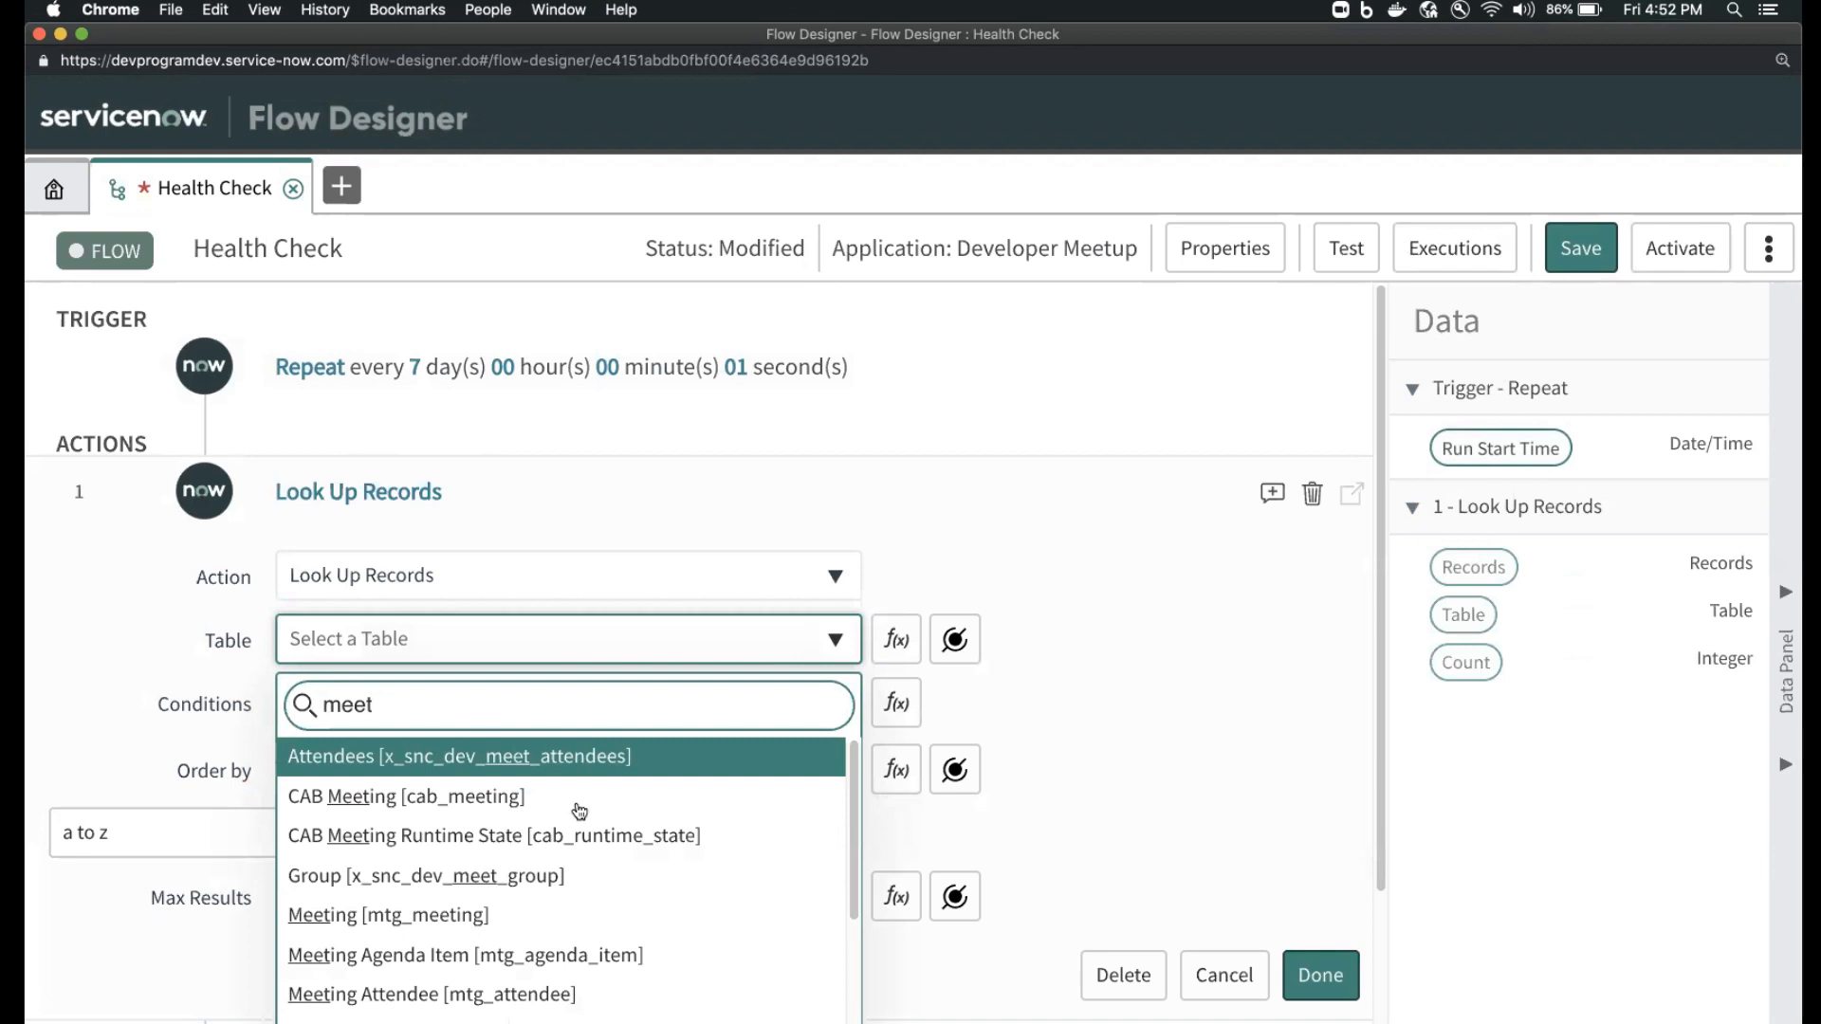
{"action": "scroll", "coordinate": [605, 870], "scroll_direction": "down", "scroll_amount": 2}
{"action": "scroll", "coordinate": [605, 873], "scroll_direction": "down", "scroll_amount": 3}
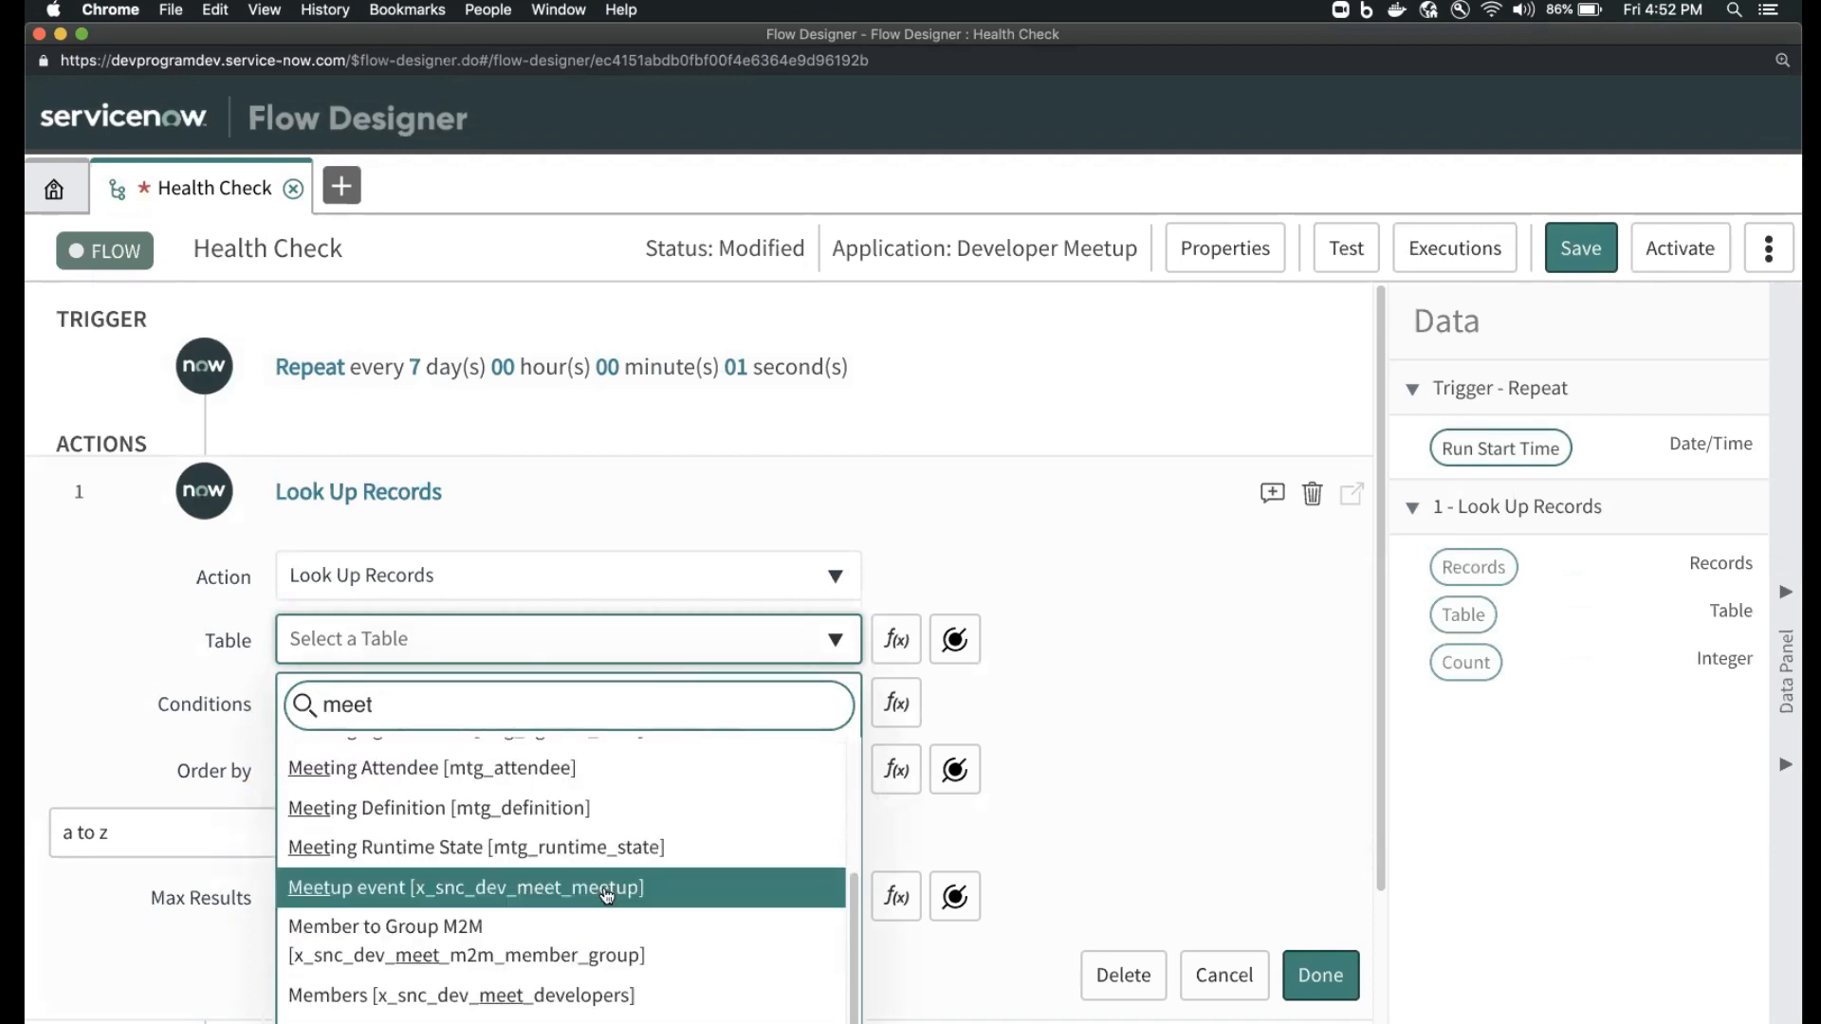
{"action": "scroll", "coordinate": [611, 865], "scroll_direction": "up", "scroll_amount": 2}
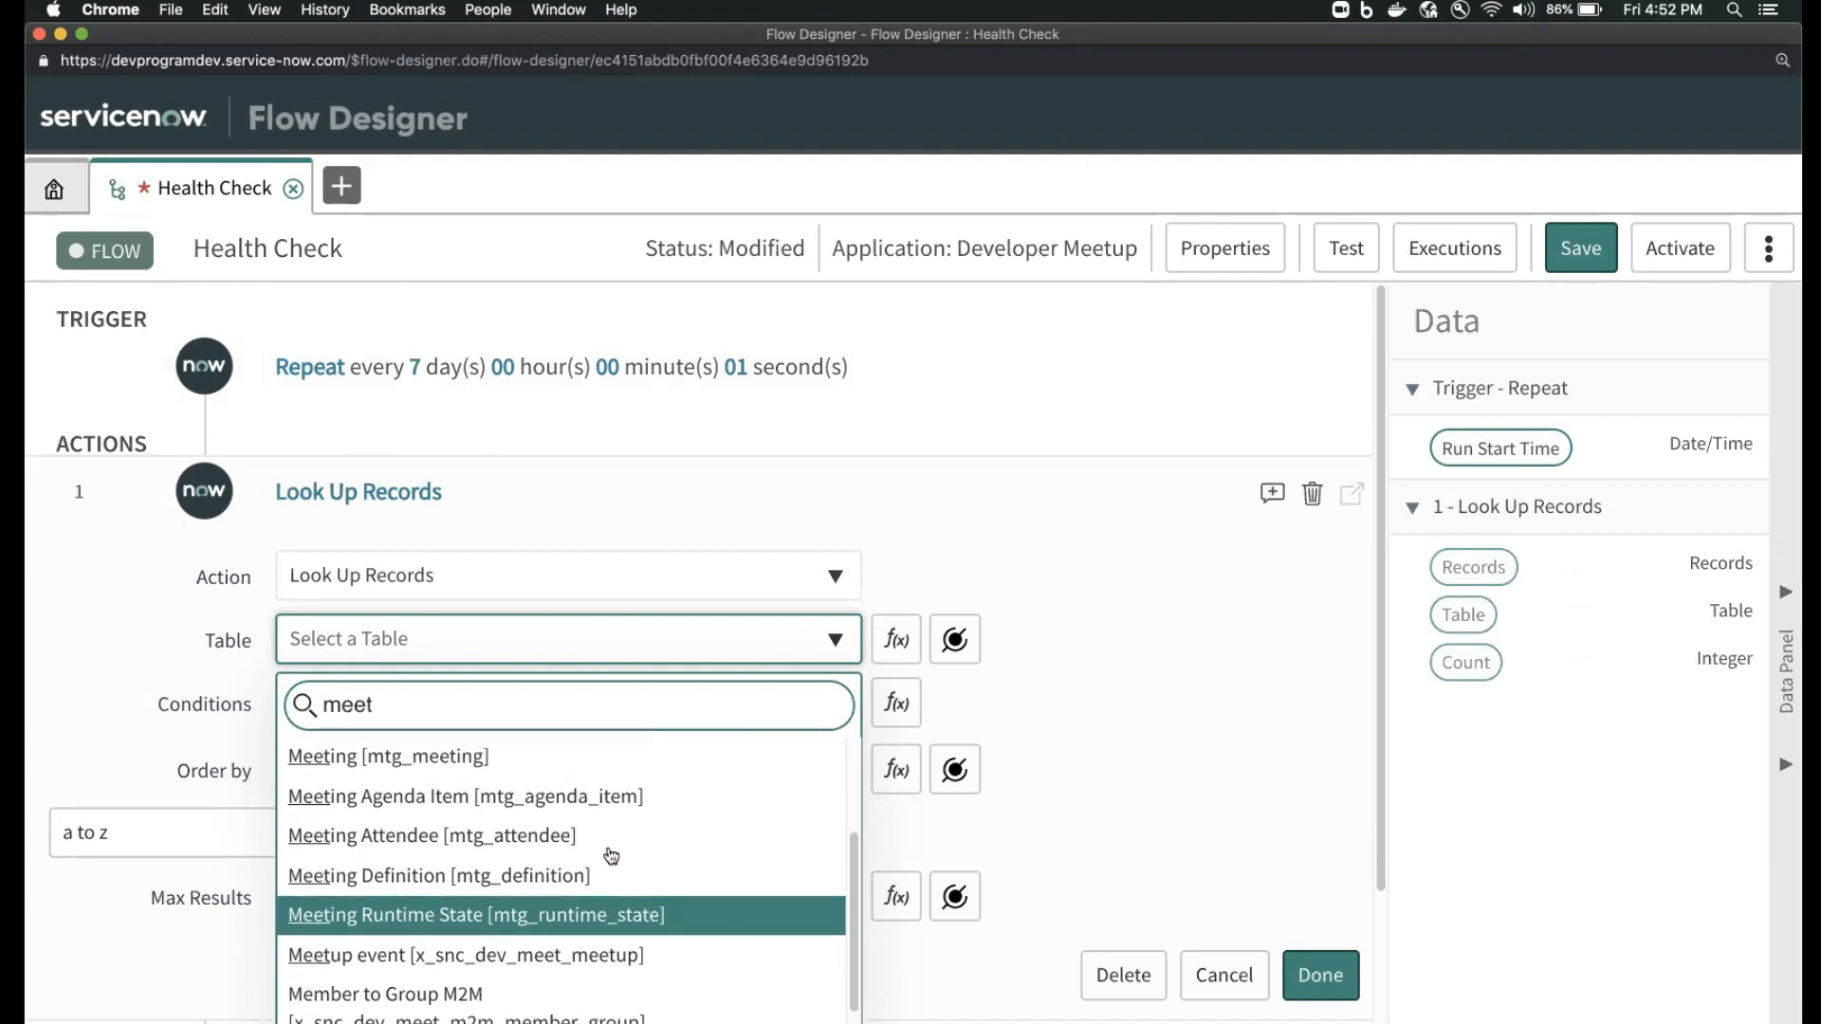
{"action": "scroll", "coordinate": [607, 878], "scroll_direction": "up", "scroll_amount": 4}
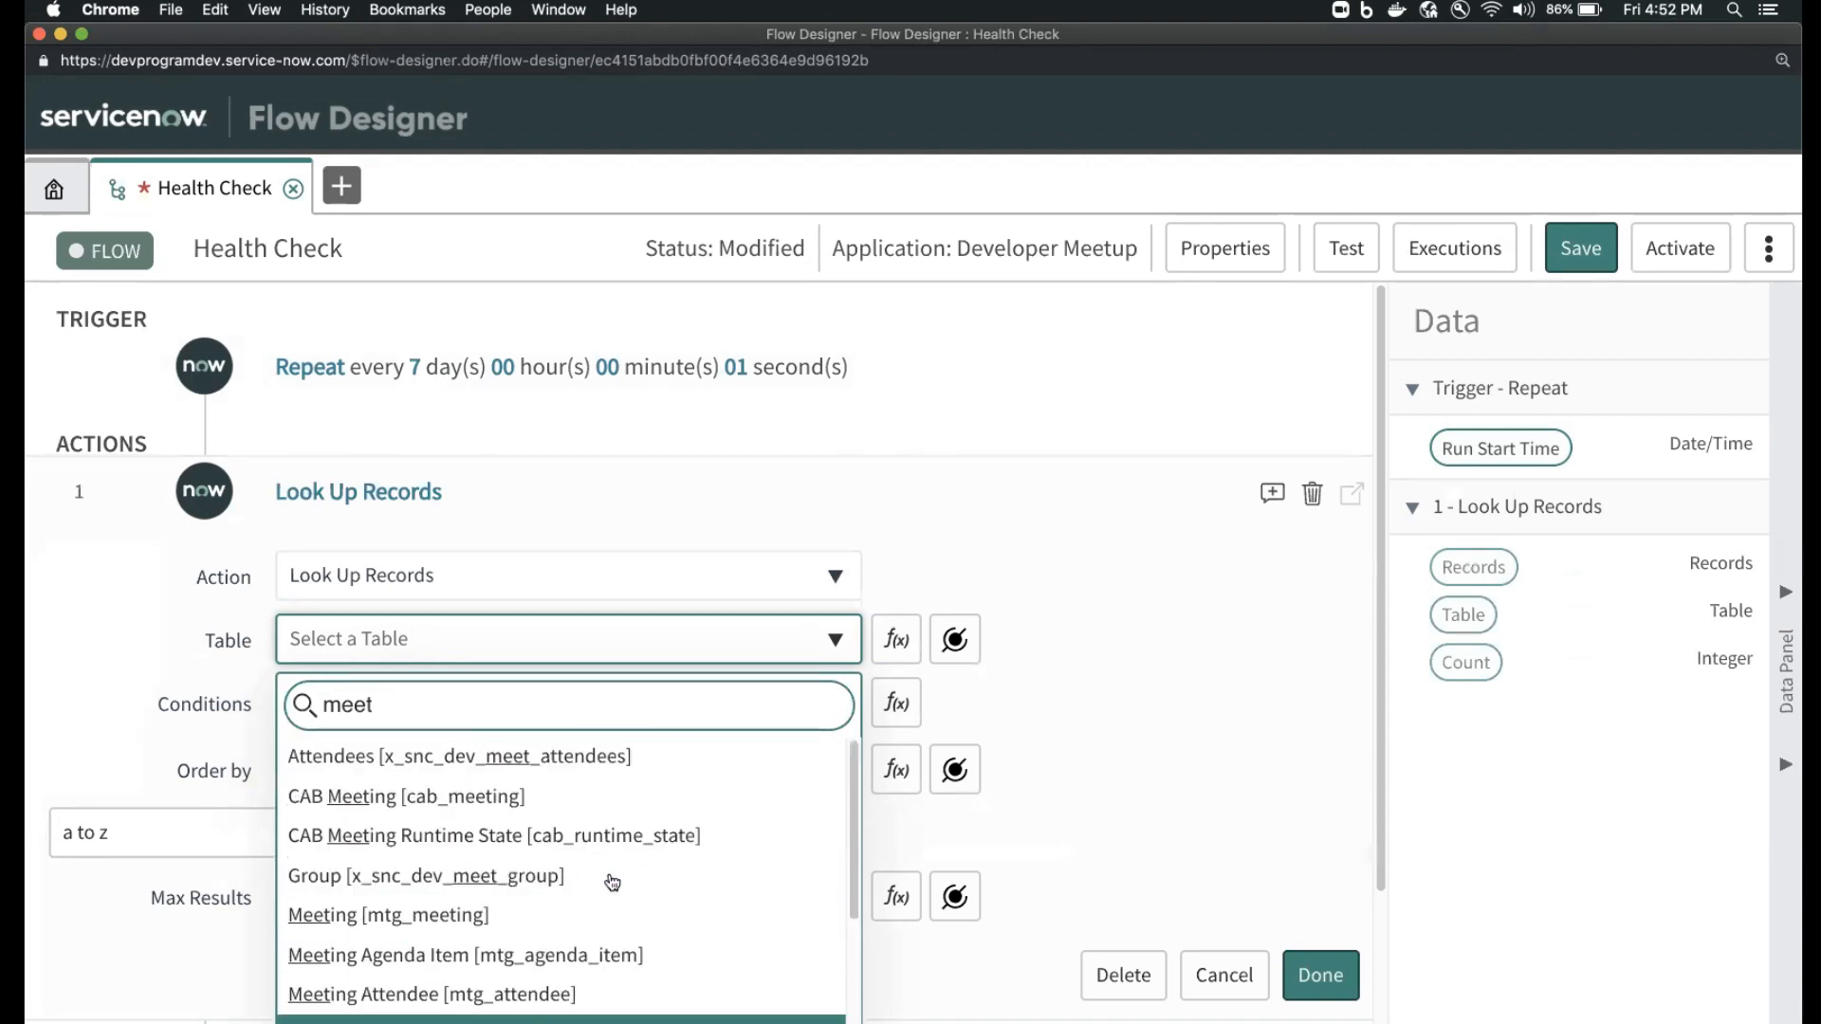
{"action": "left_click", "coordinate": [599, 880]}
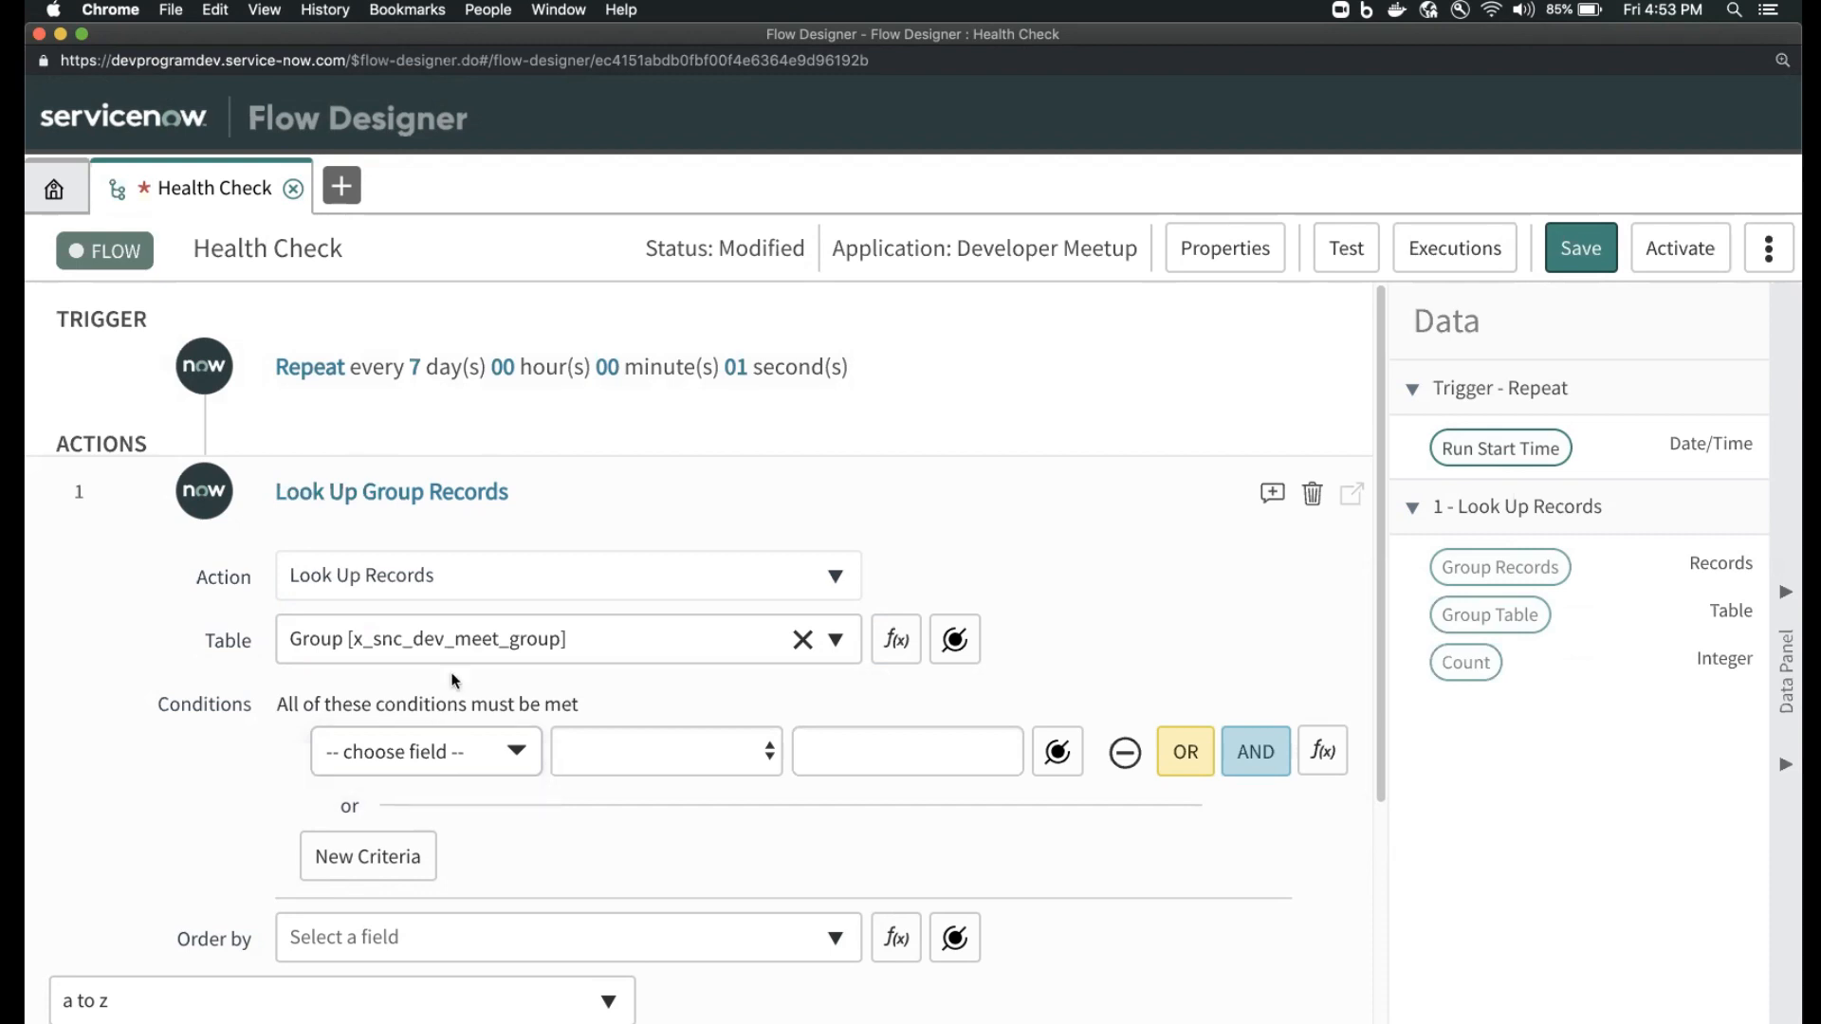
- Set the Look Up Records action's table to Meetup event [x_snc_dev_meet_meetup]
{"action": "left_click", "coordinate": [460, 649]}
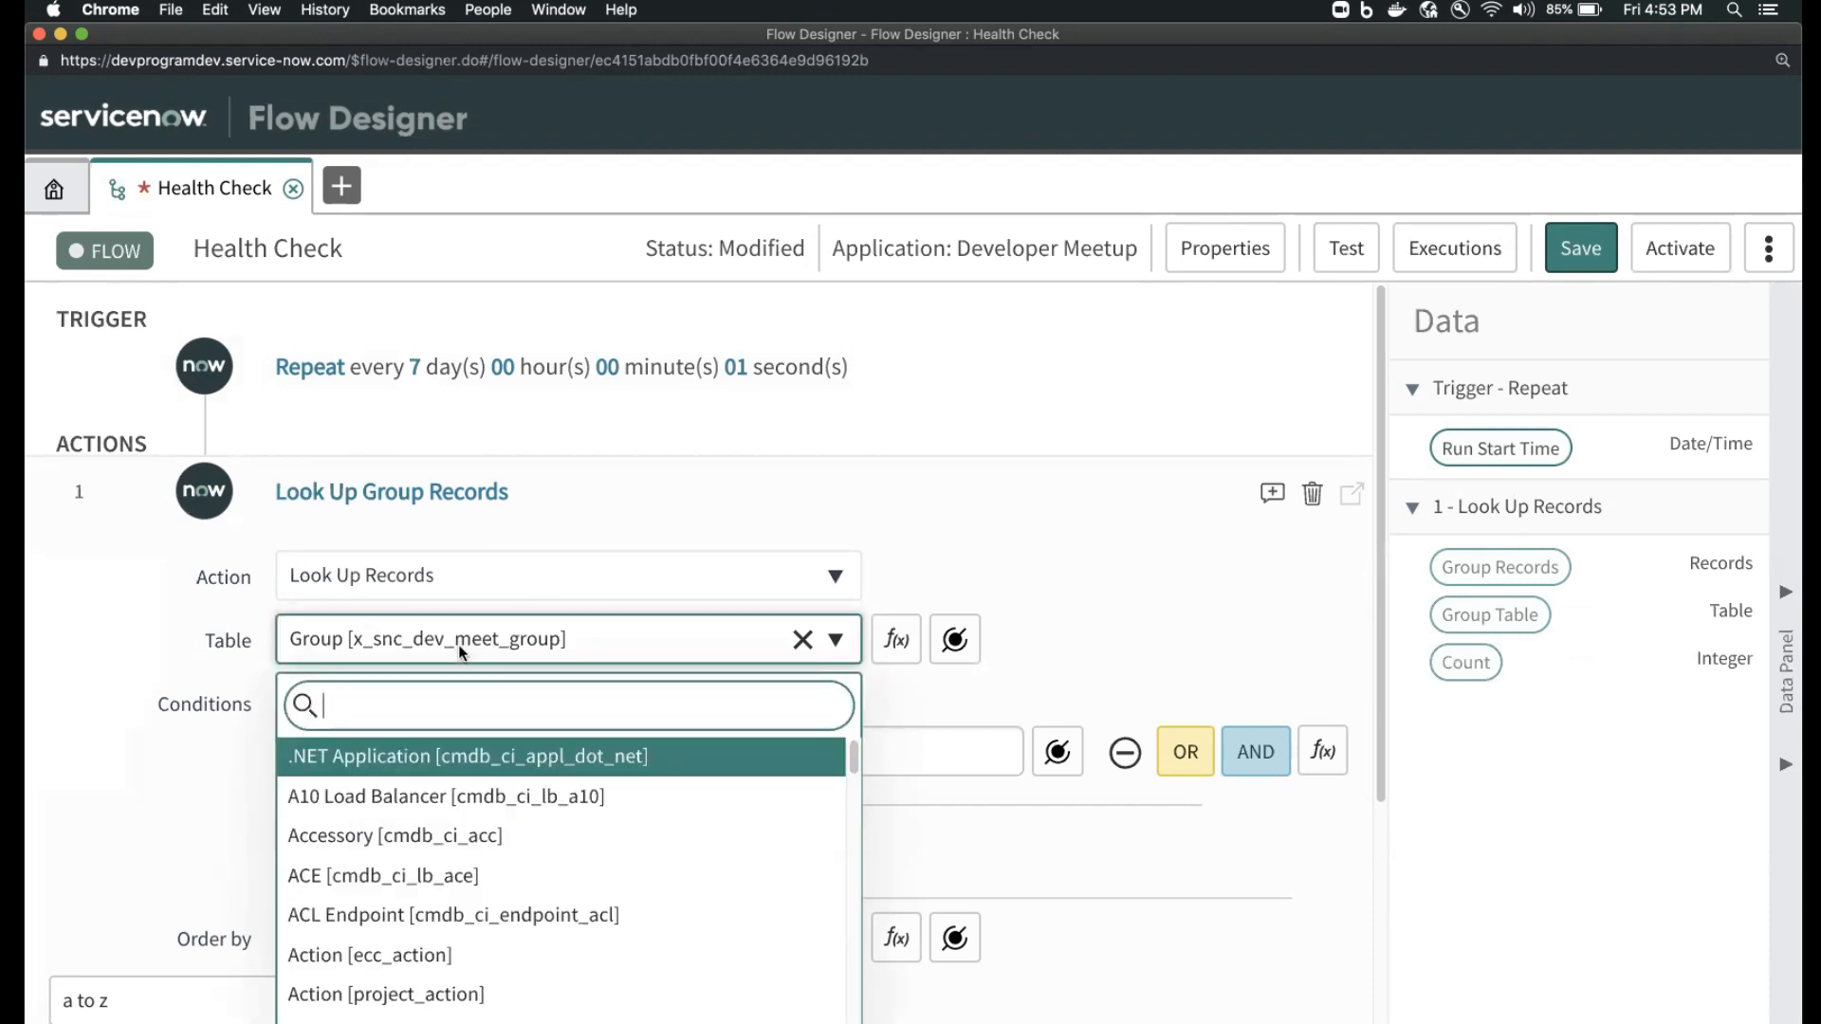
{"action": "type", "text": "event"}
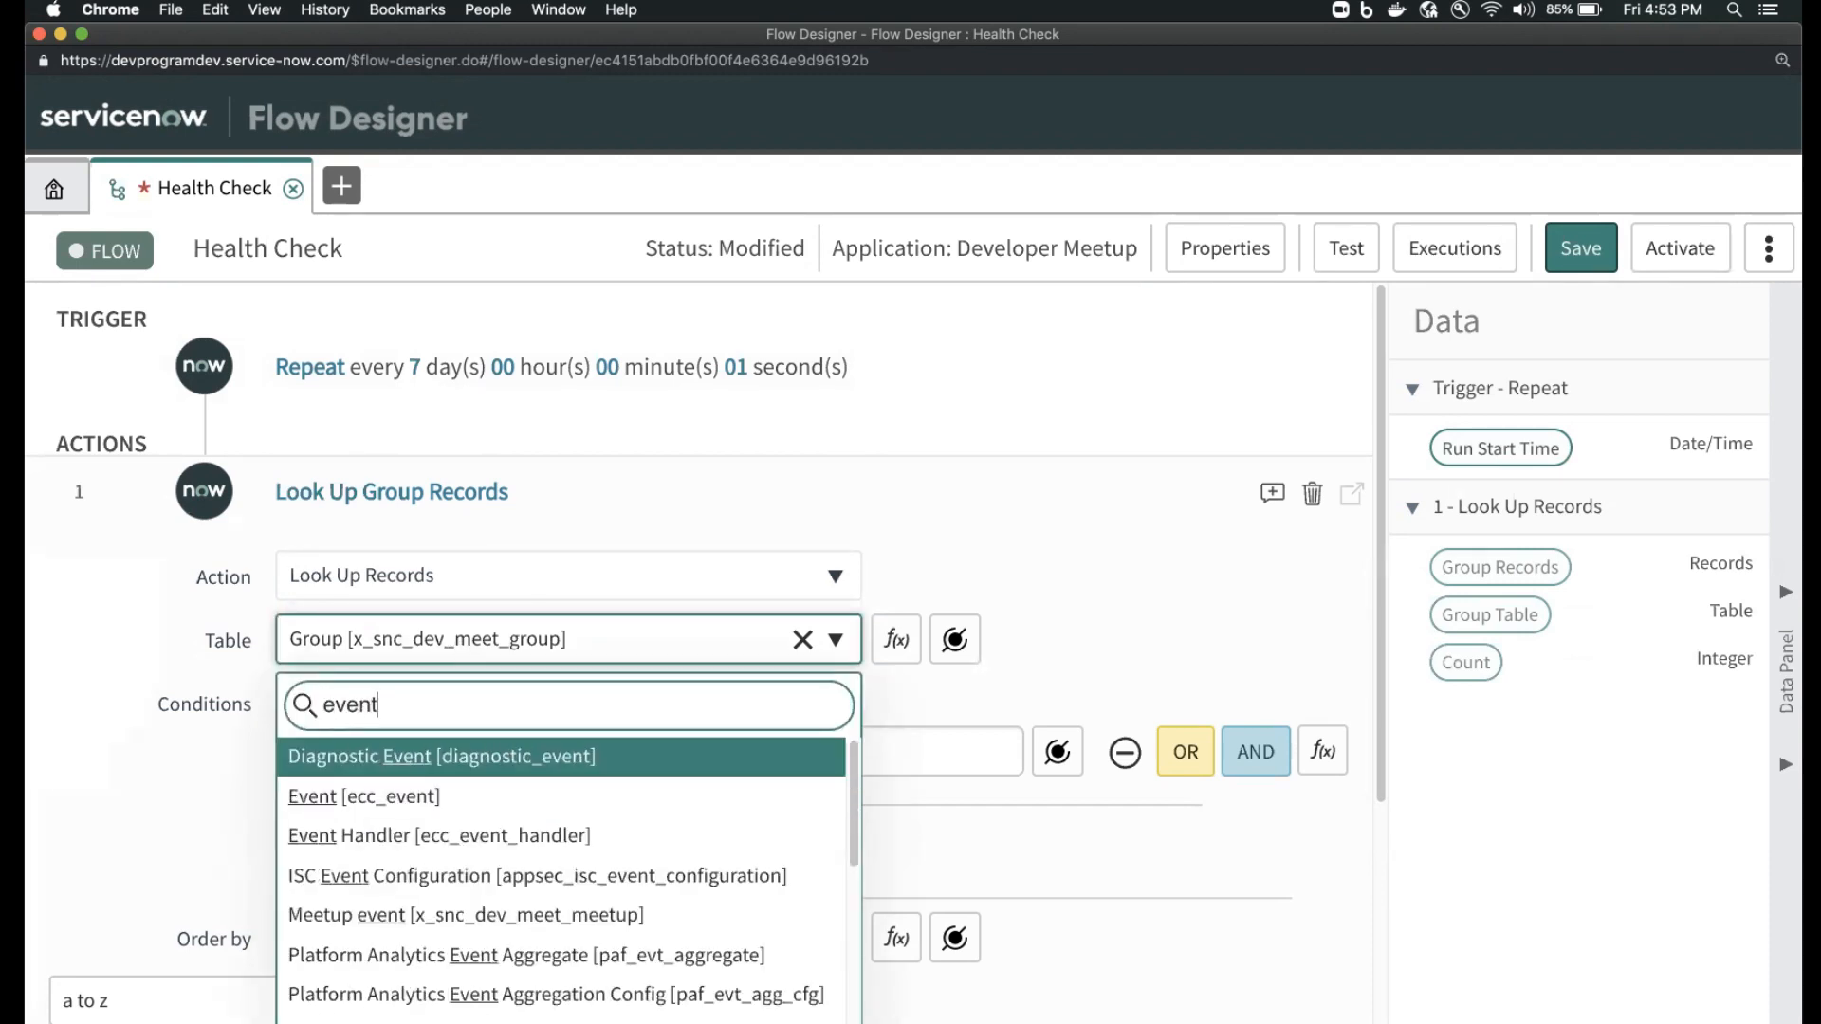
{"action": "key", "text": "super+a"}
{"action": "type", "text": "meetup"}
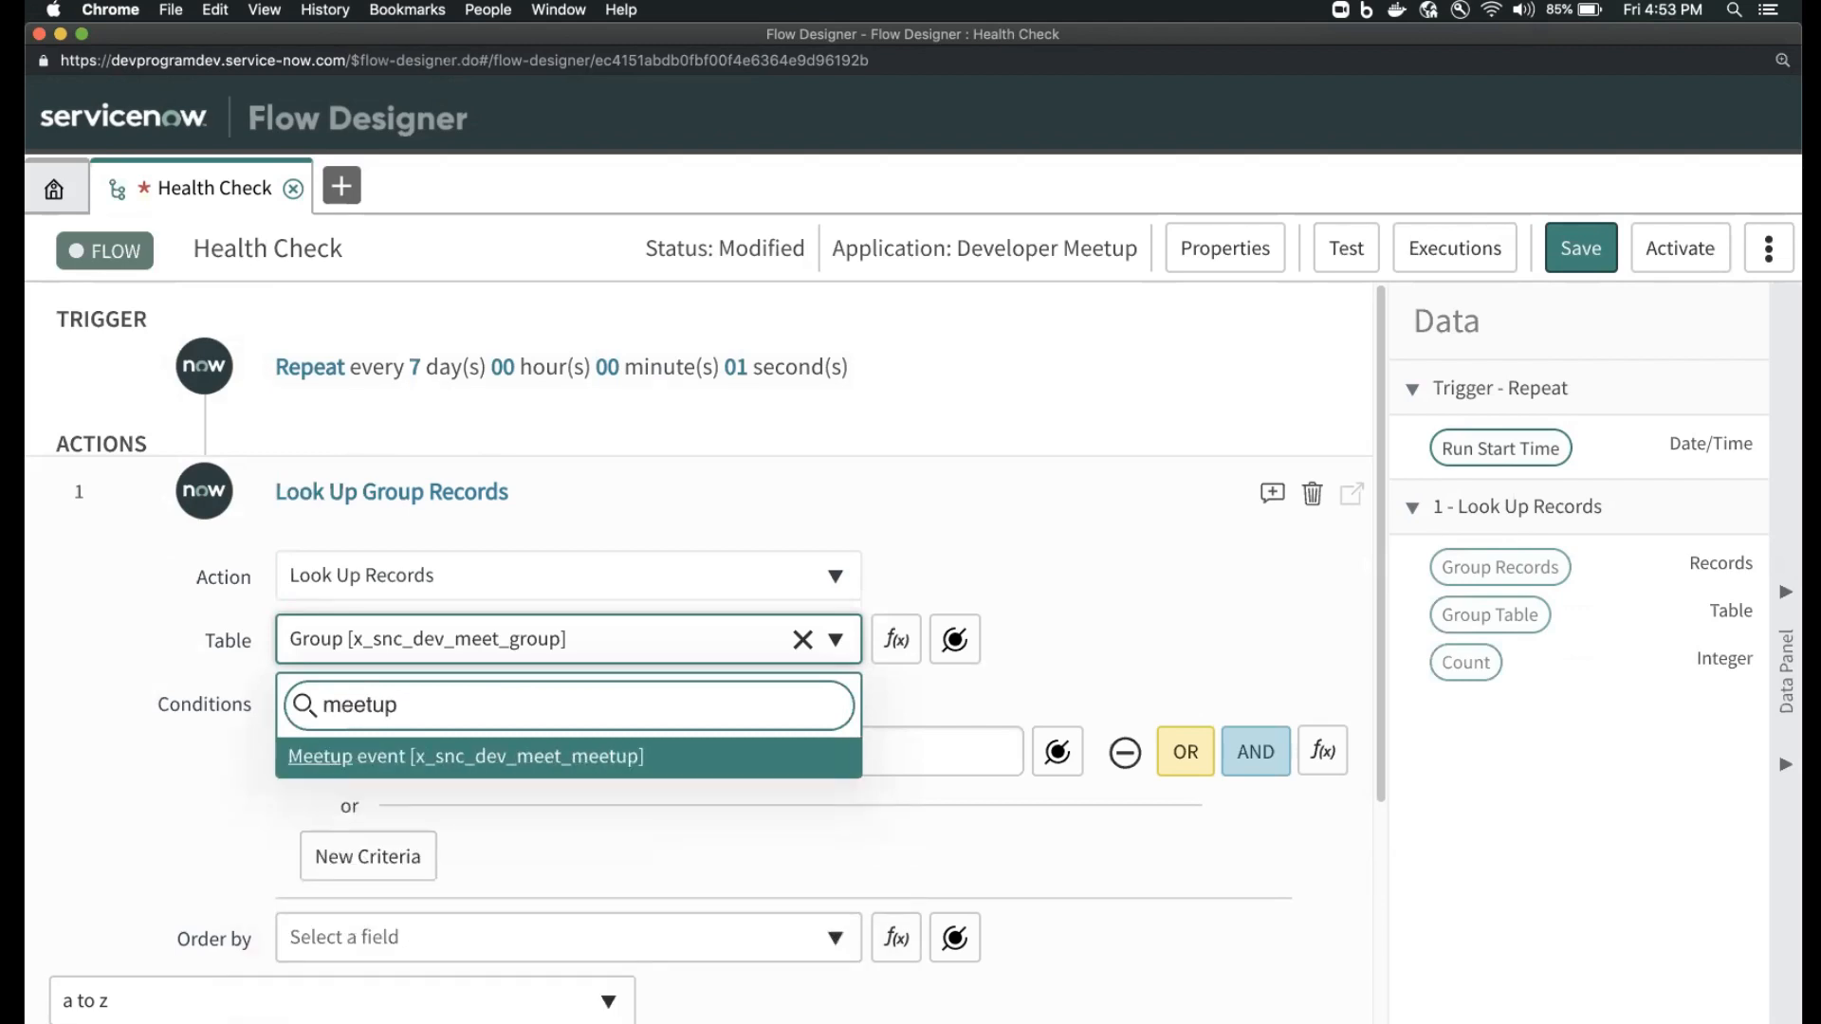
{"action": "key", "text": "Return"}
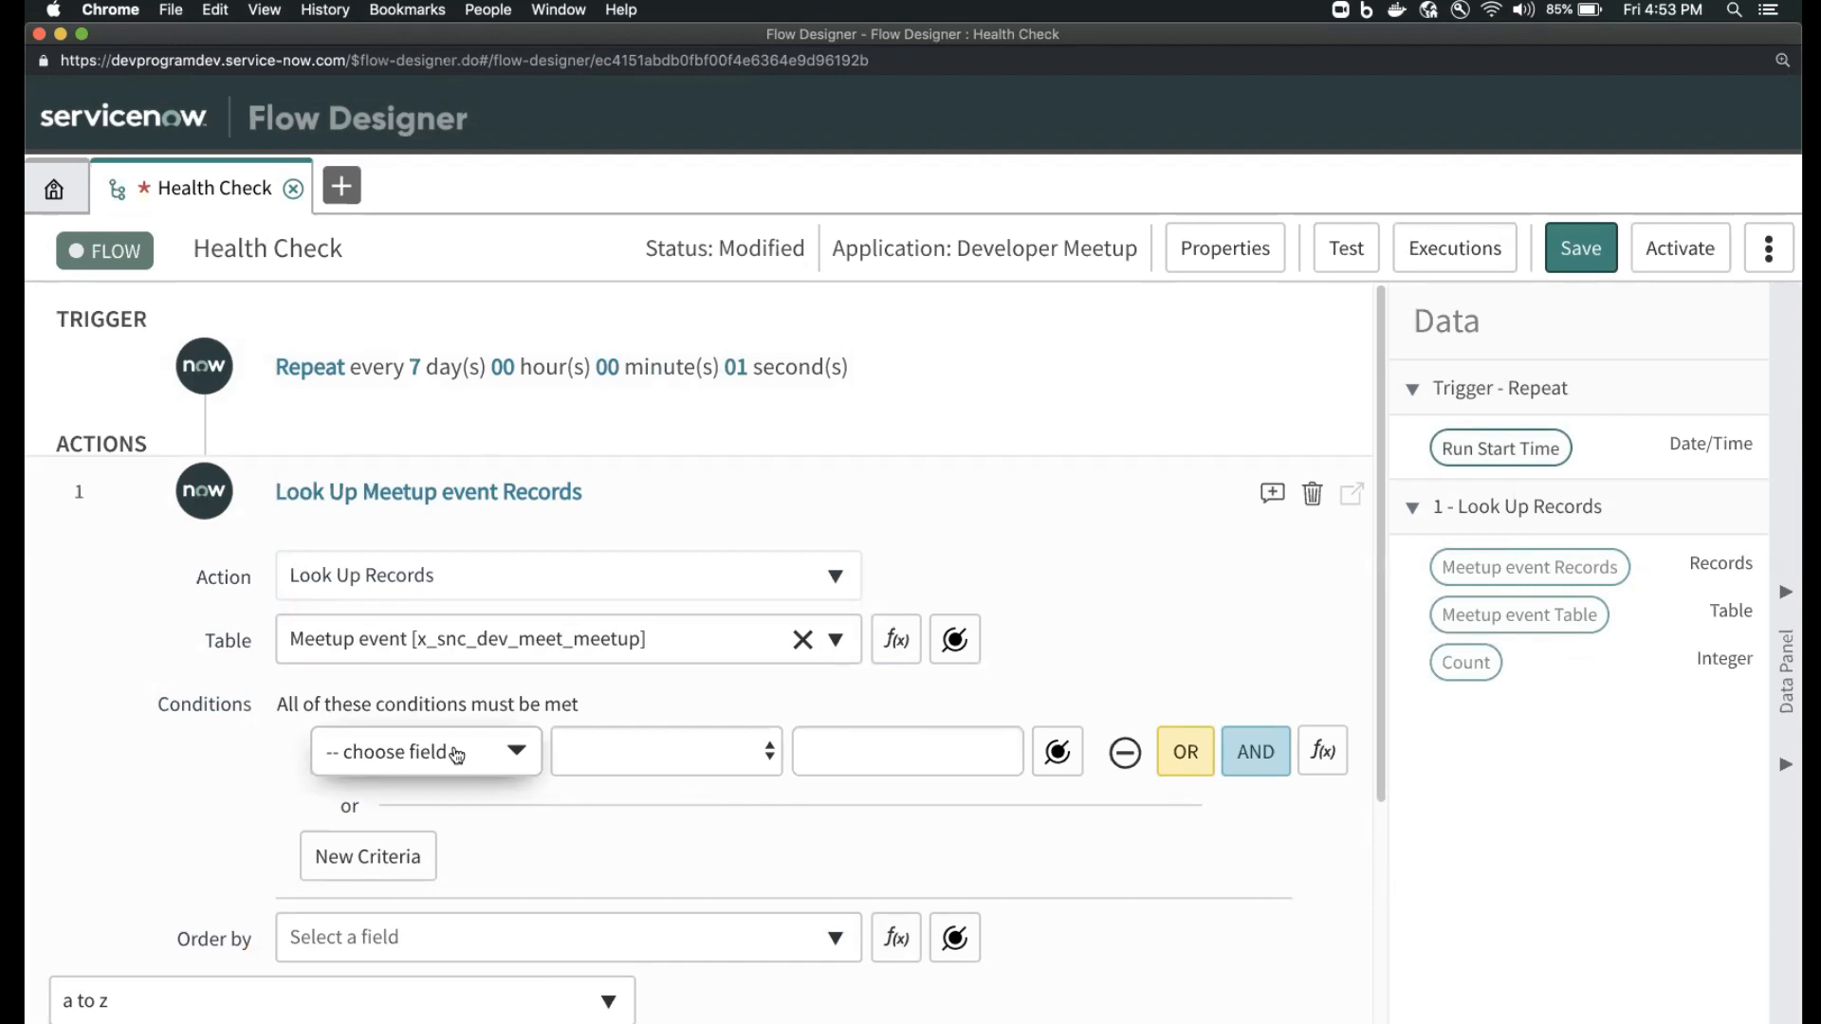
- Choose Date as the field for the first condition of the Meetup event lookup
{"action": "left_click", "coordinate": [456, 755]}
{"action": "key", "text": "Tab"}
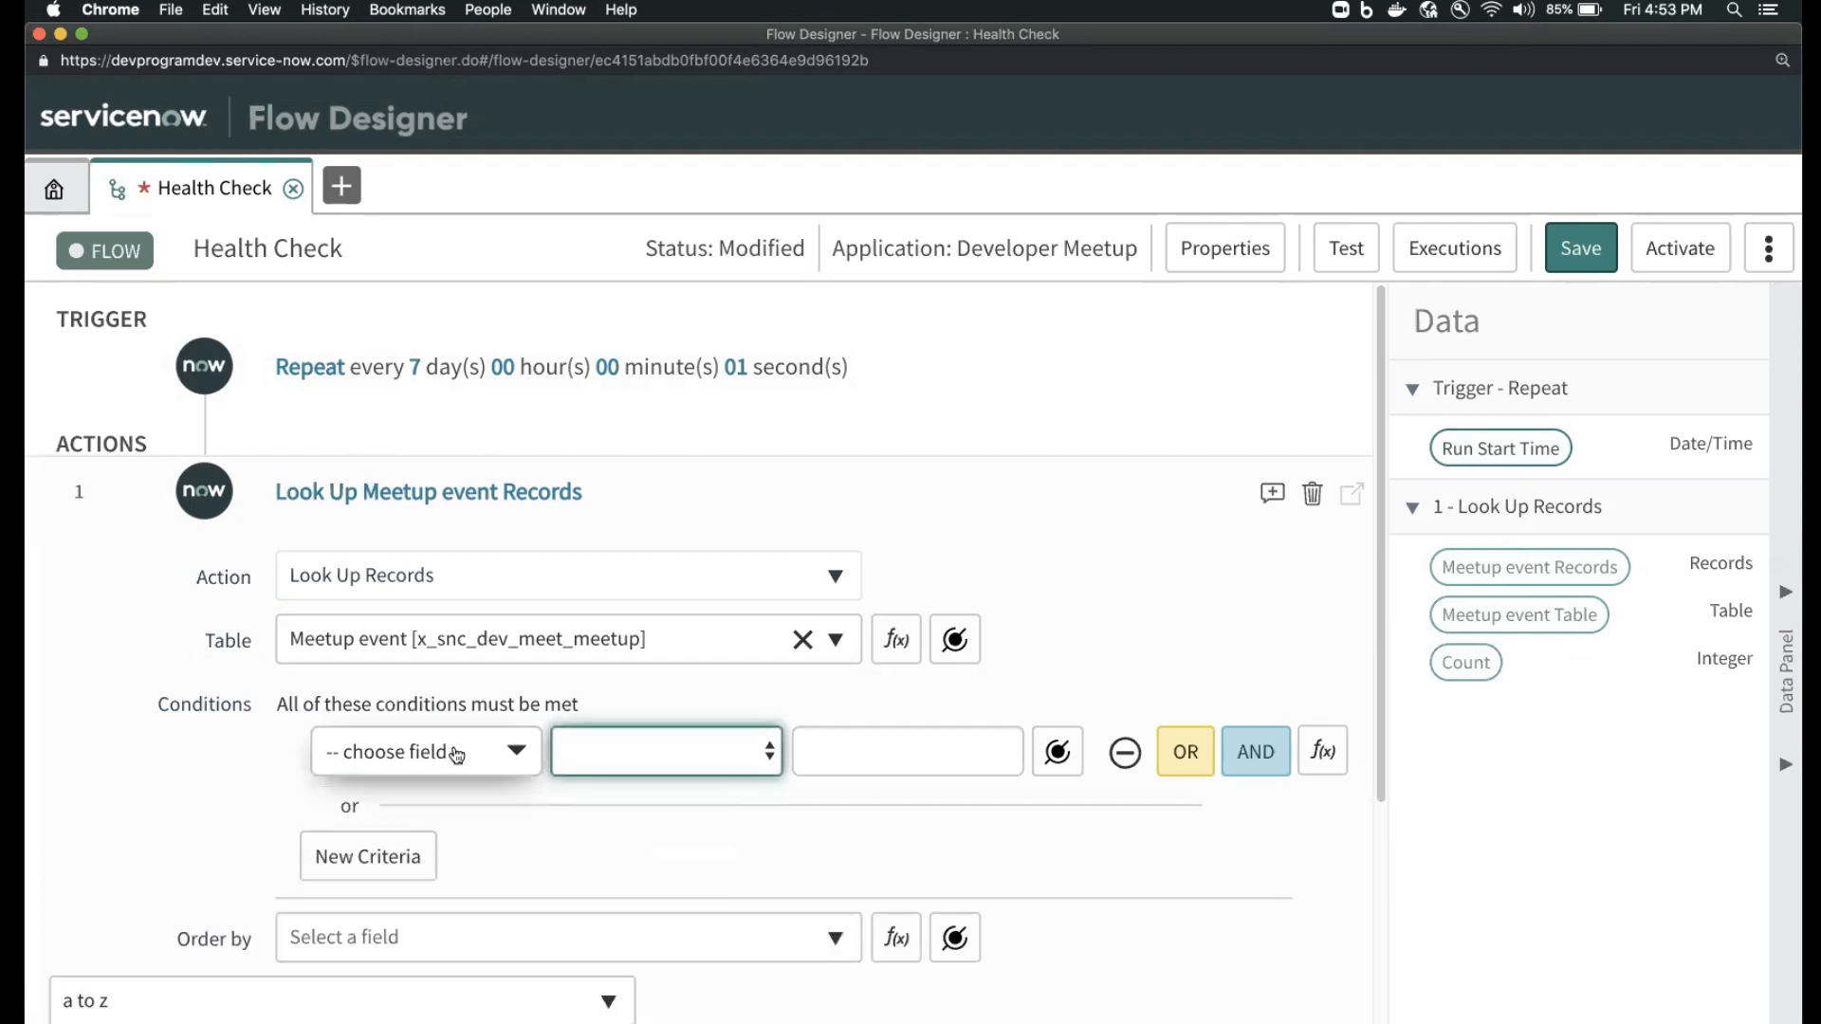
{"action": "left_click", "coordinate": [457, 756]}
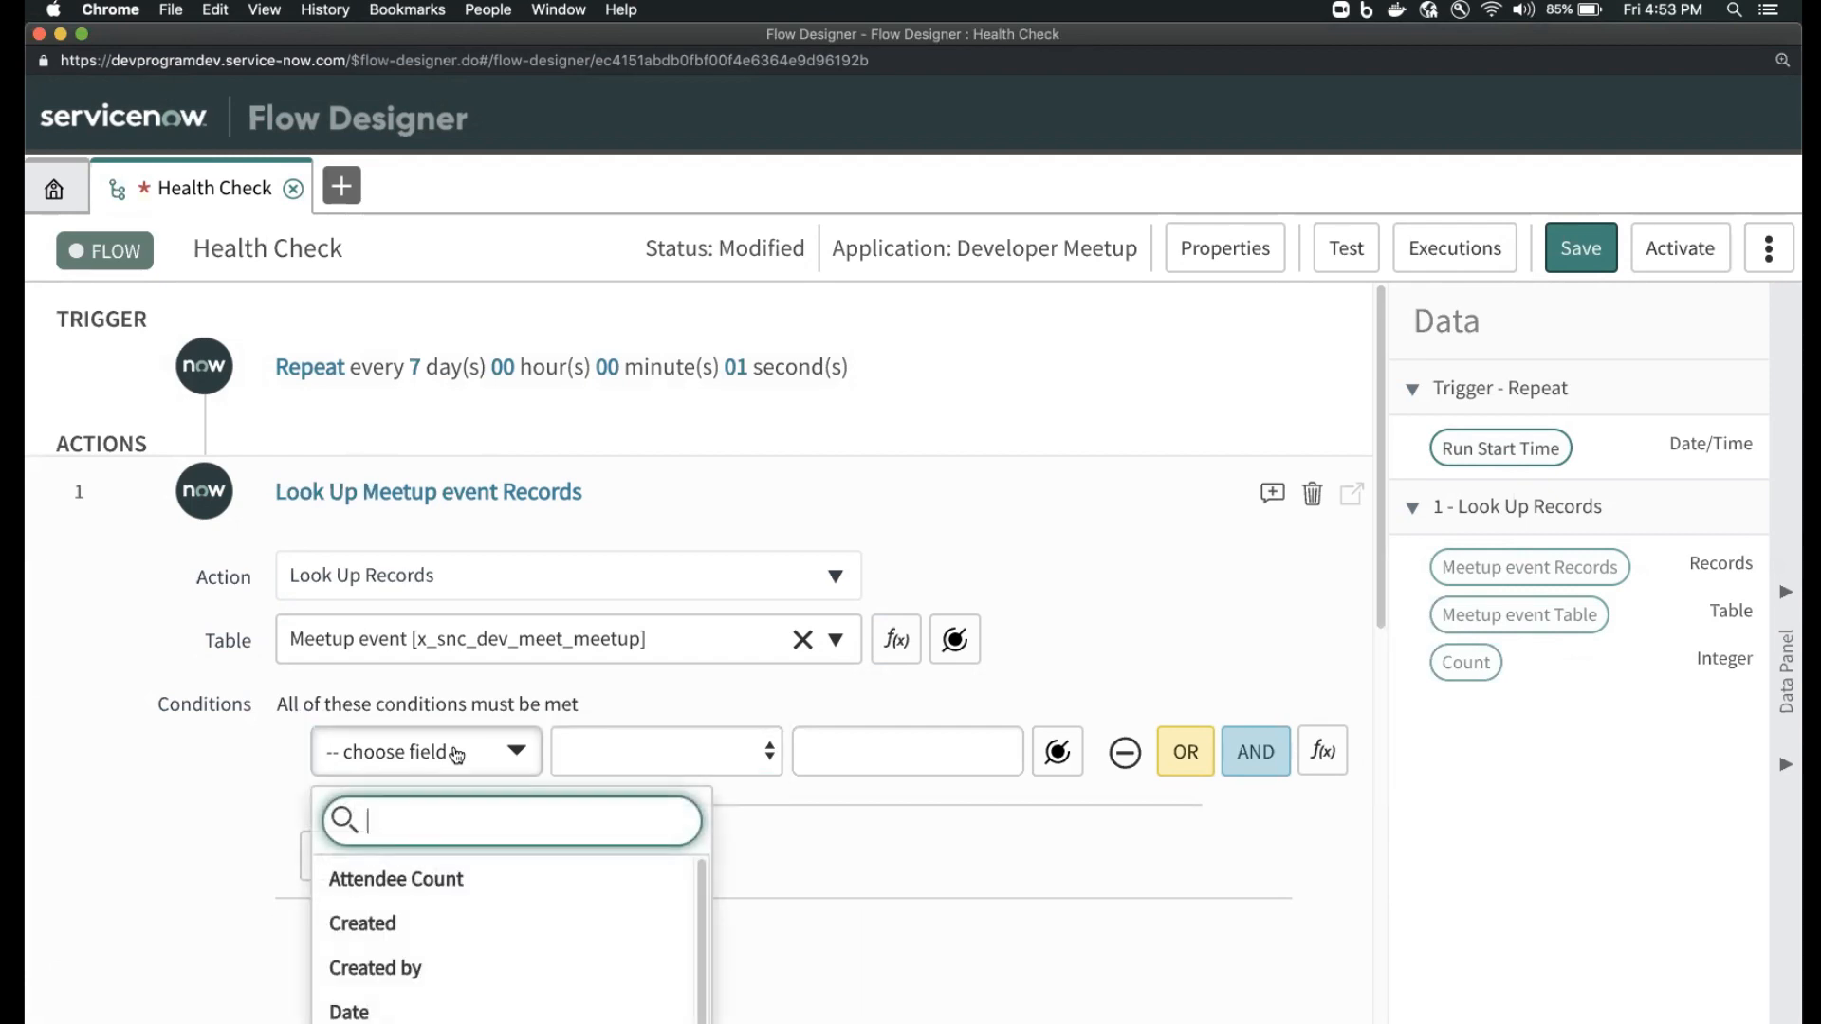
{"action": "type", "text": "d"}
{"action": "scroll", "coordinate": [449, 751], "scroll_direction": "down", "scroll_amount": 3}
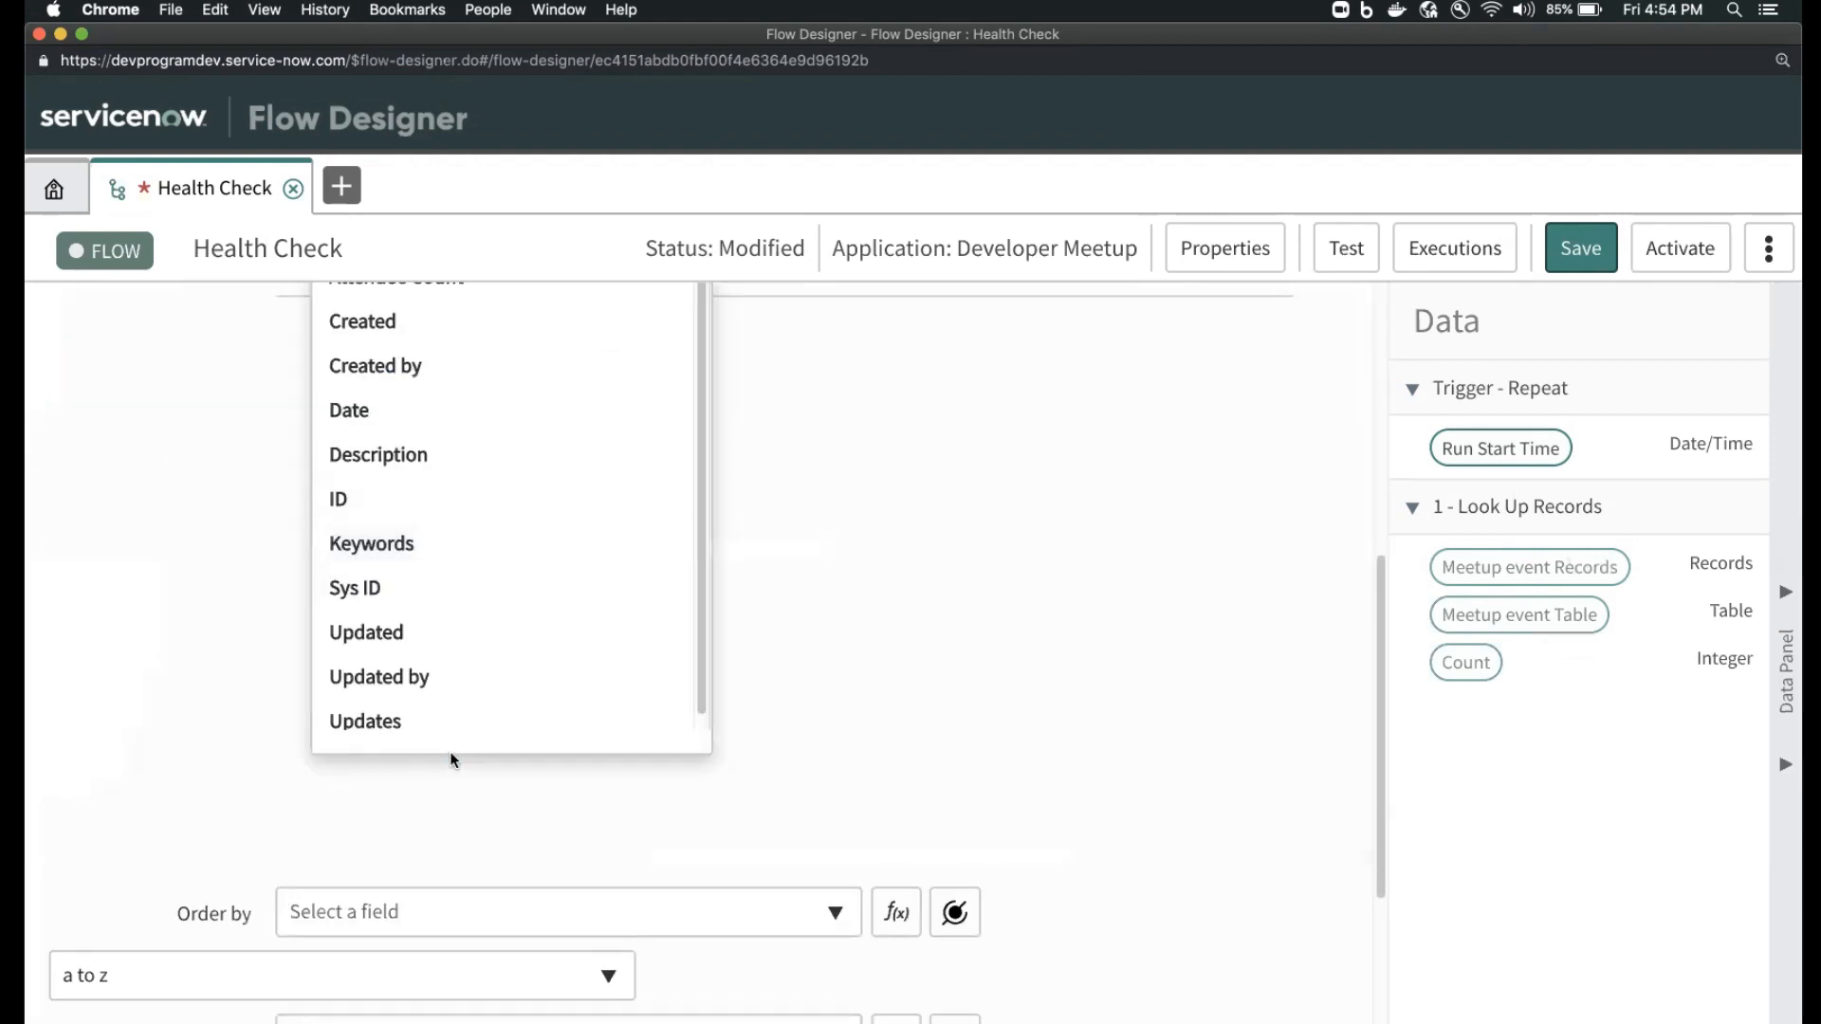
{"action": "left_click", "coordinate": [454, 721]}
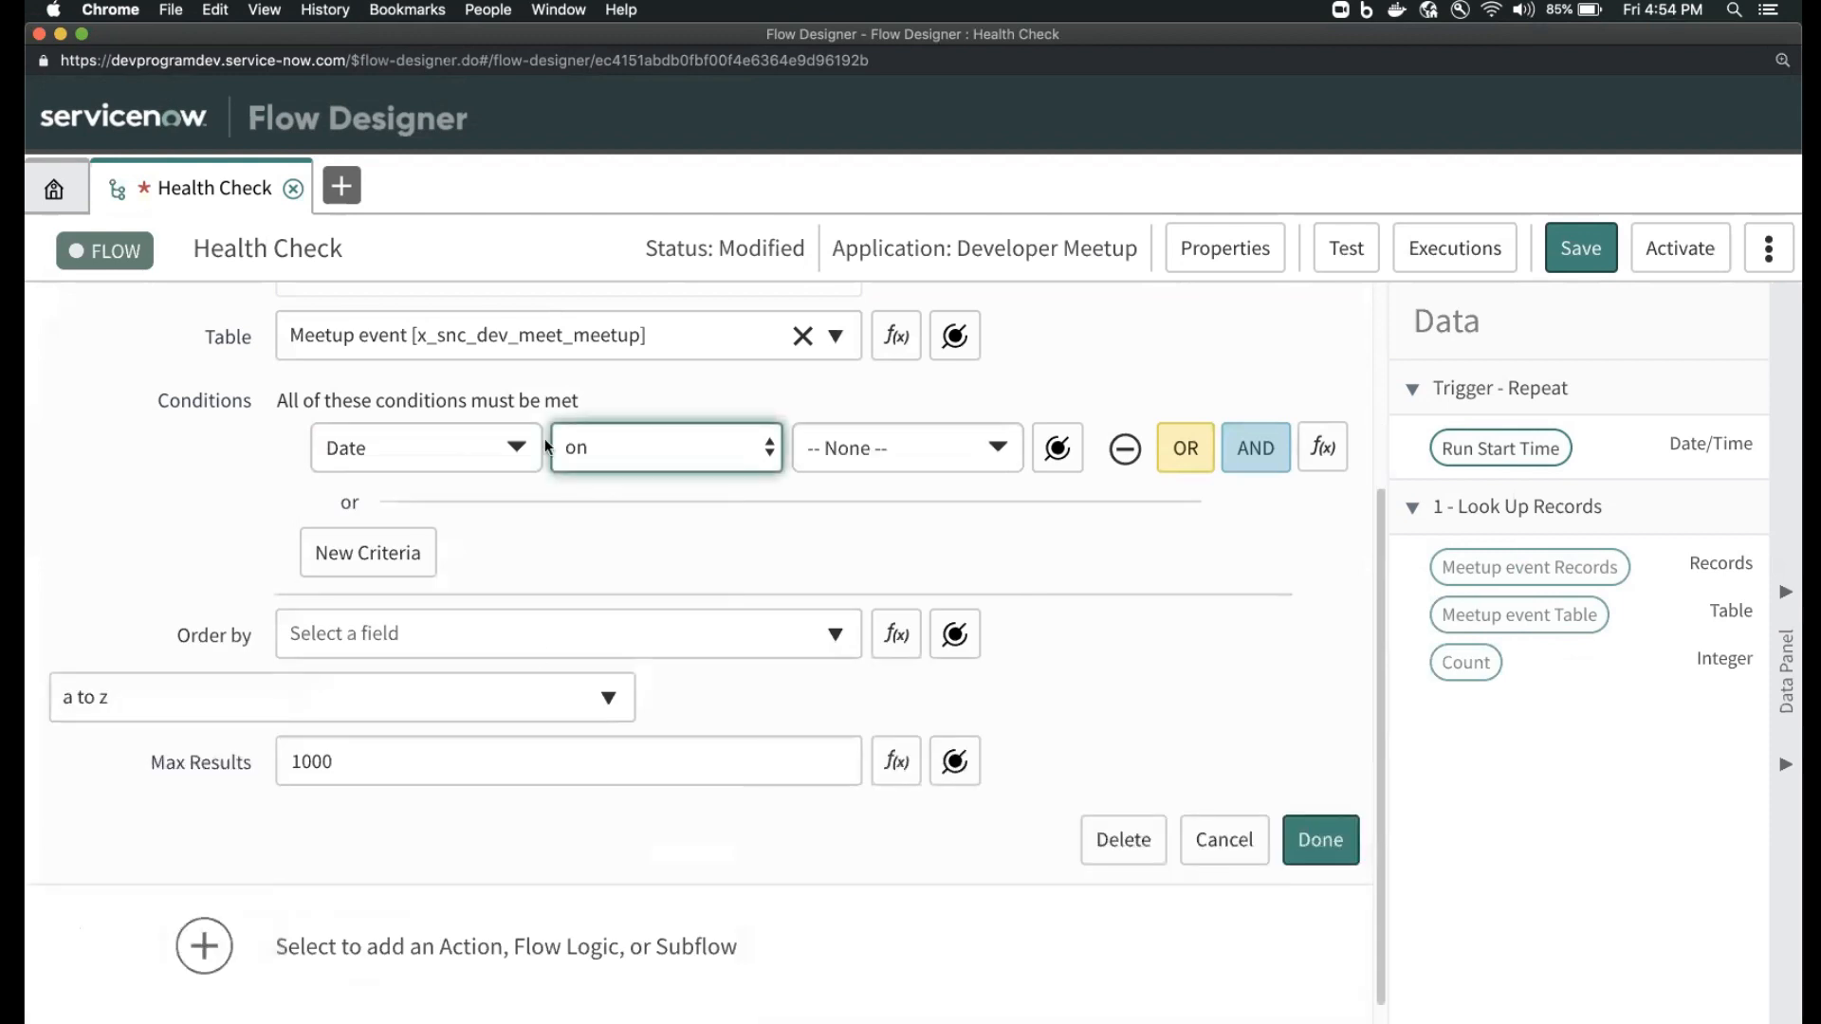
- Set the Date condition of the Meetup event lookup to a relative comparison using on or before
{"action": "left_click", "coordinate": [643, 452]}
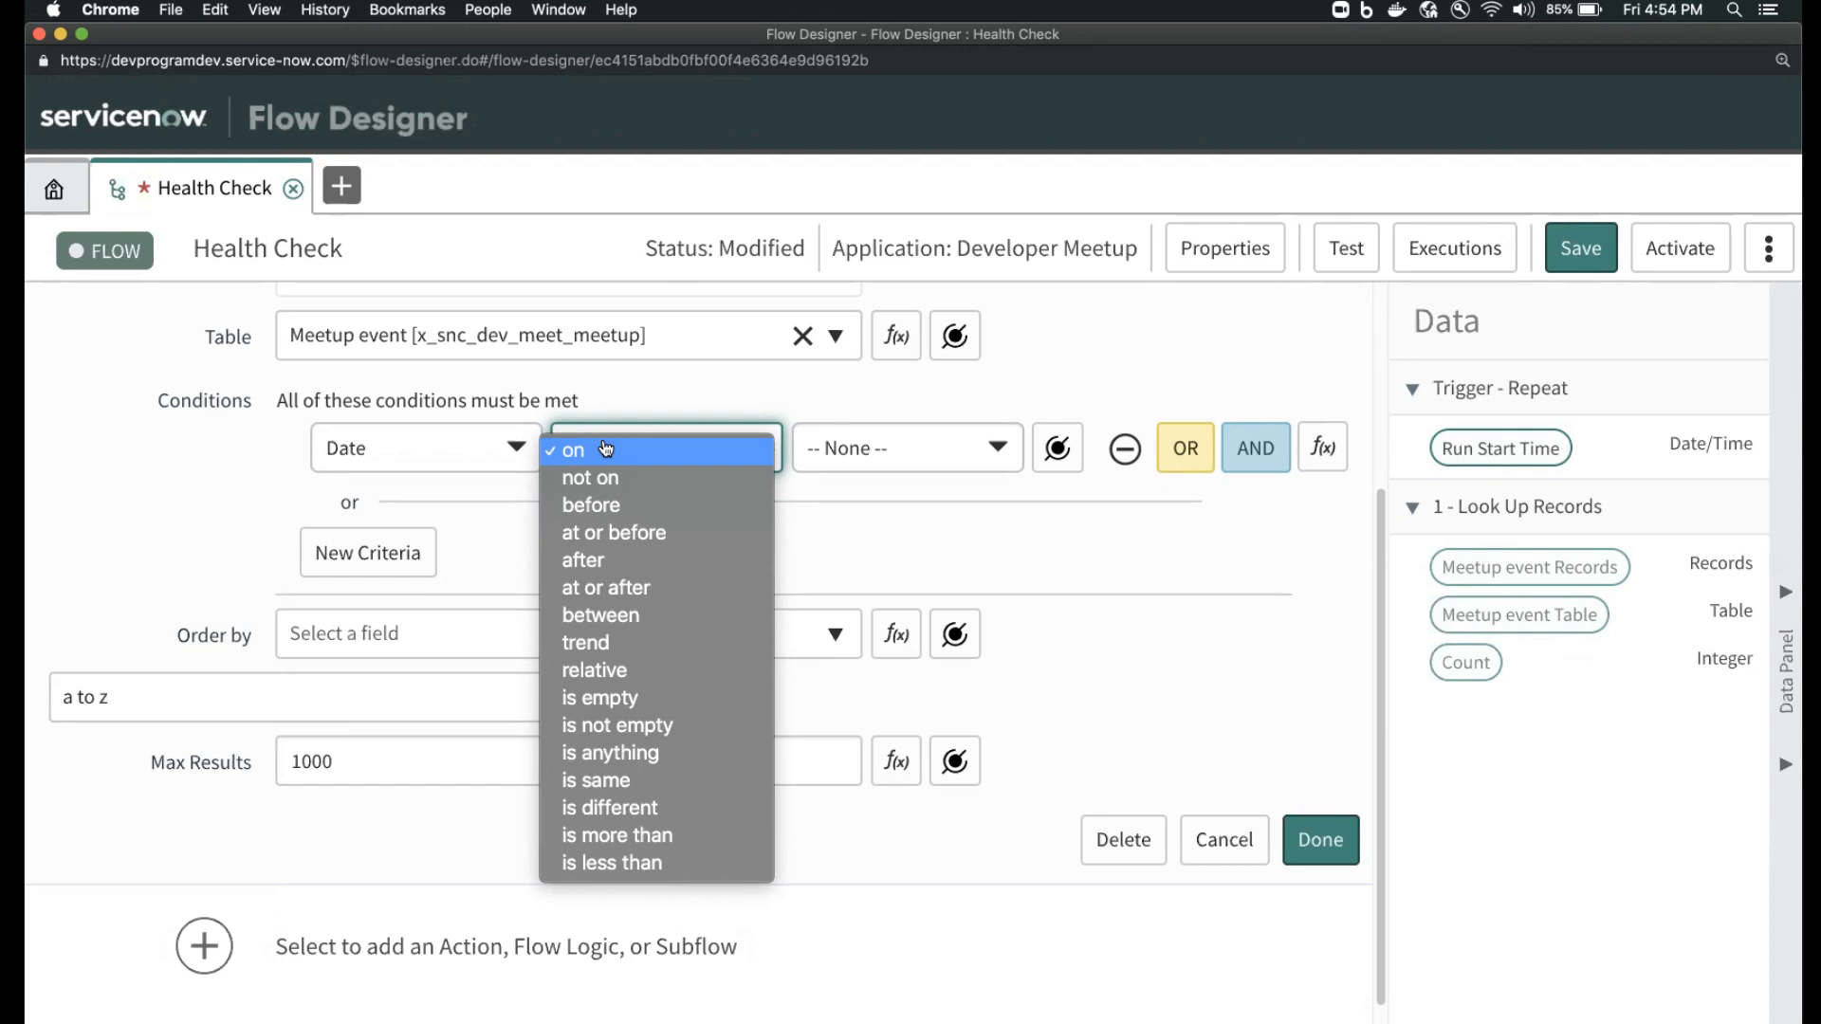
{"action": "left_click", "coordinate": [614, 408]}
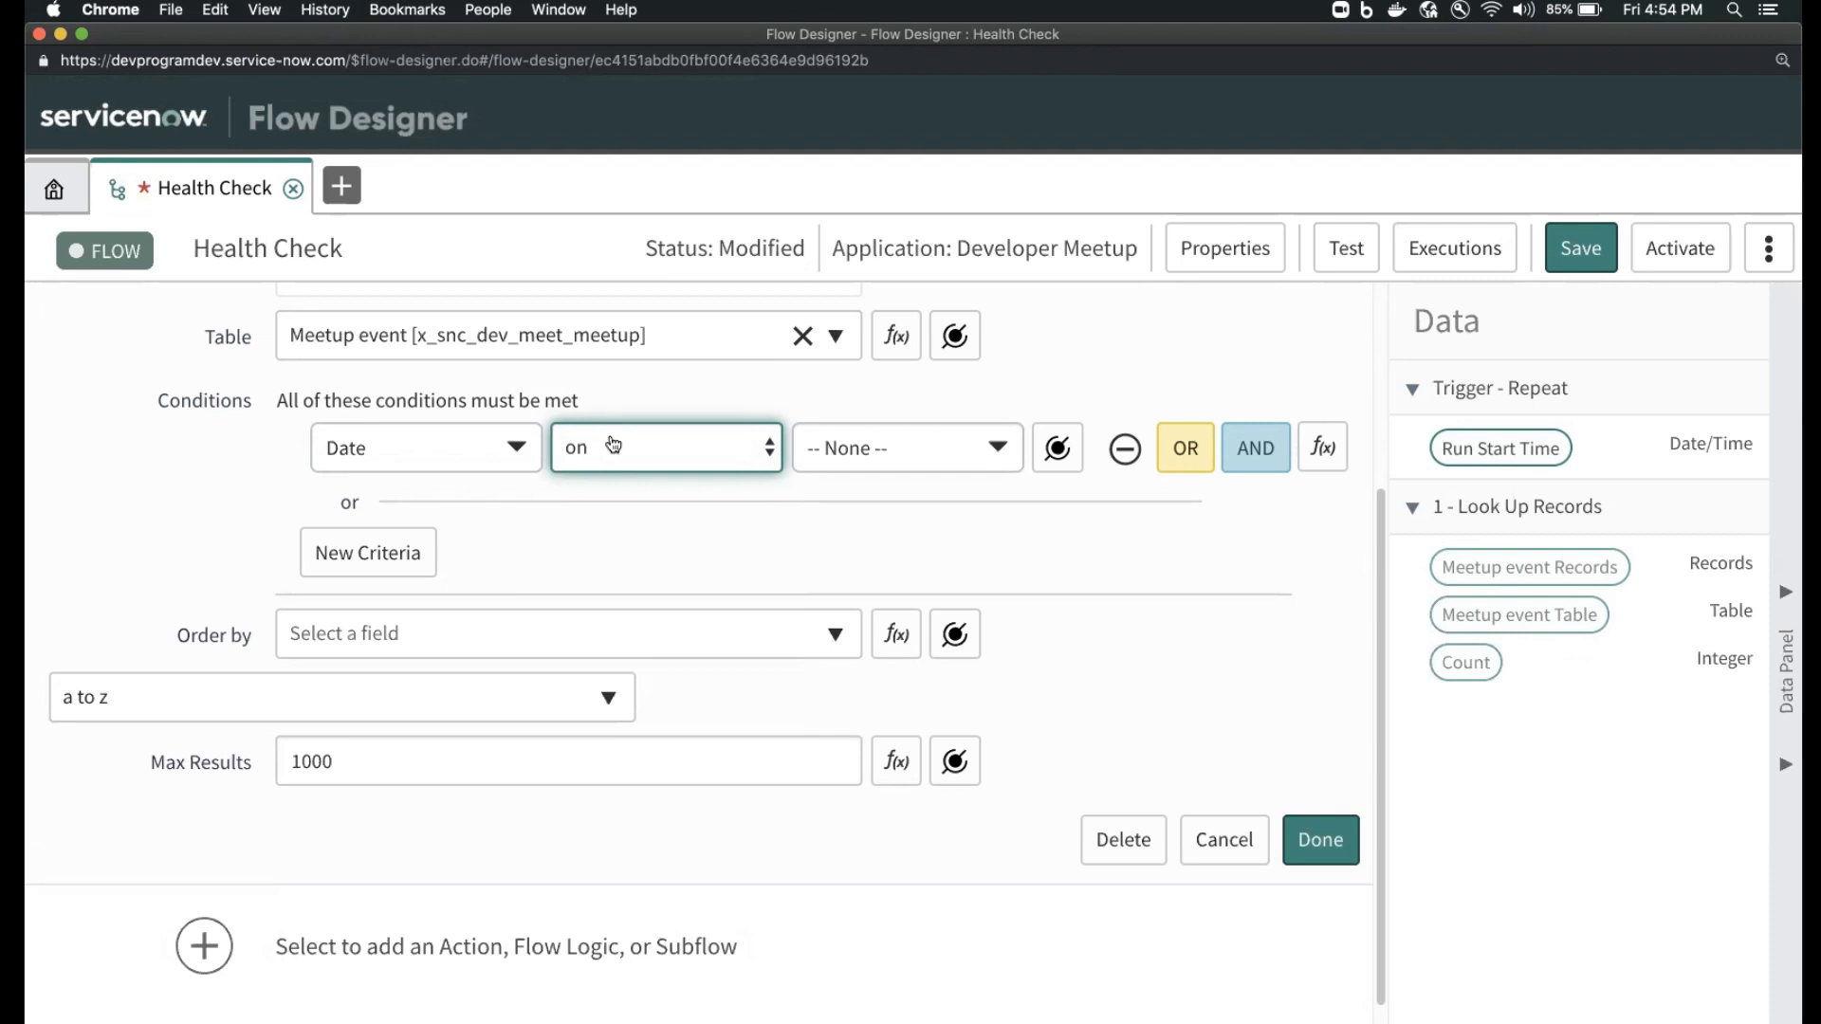
{"action": "left_click", "coordinate": [611, 442]}
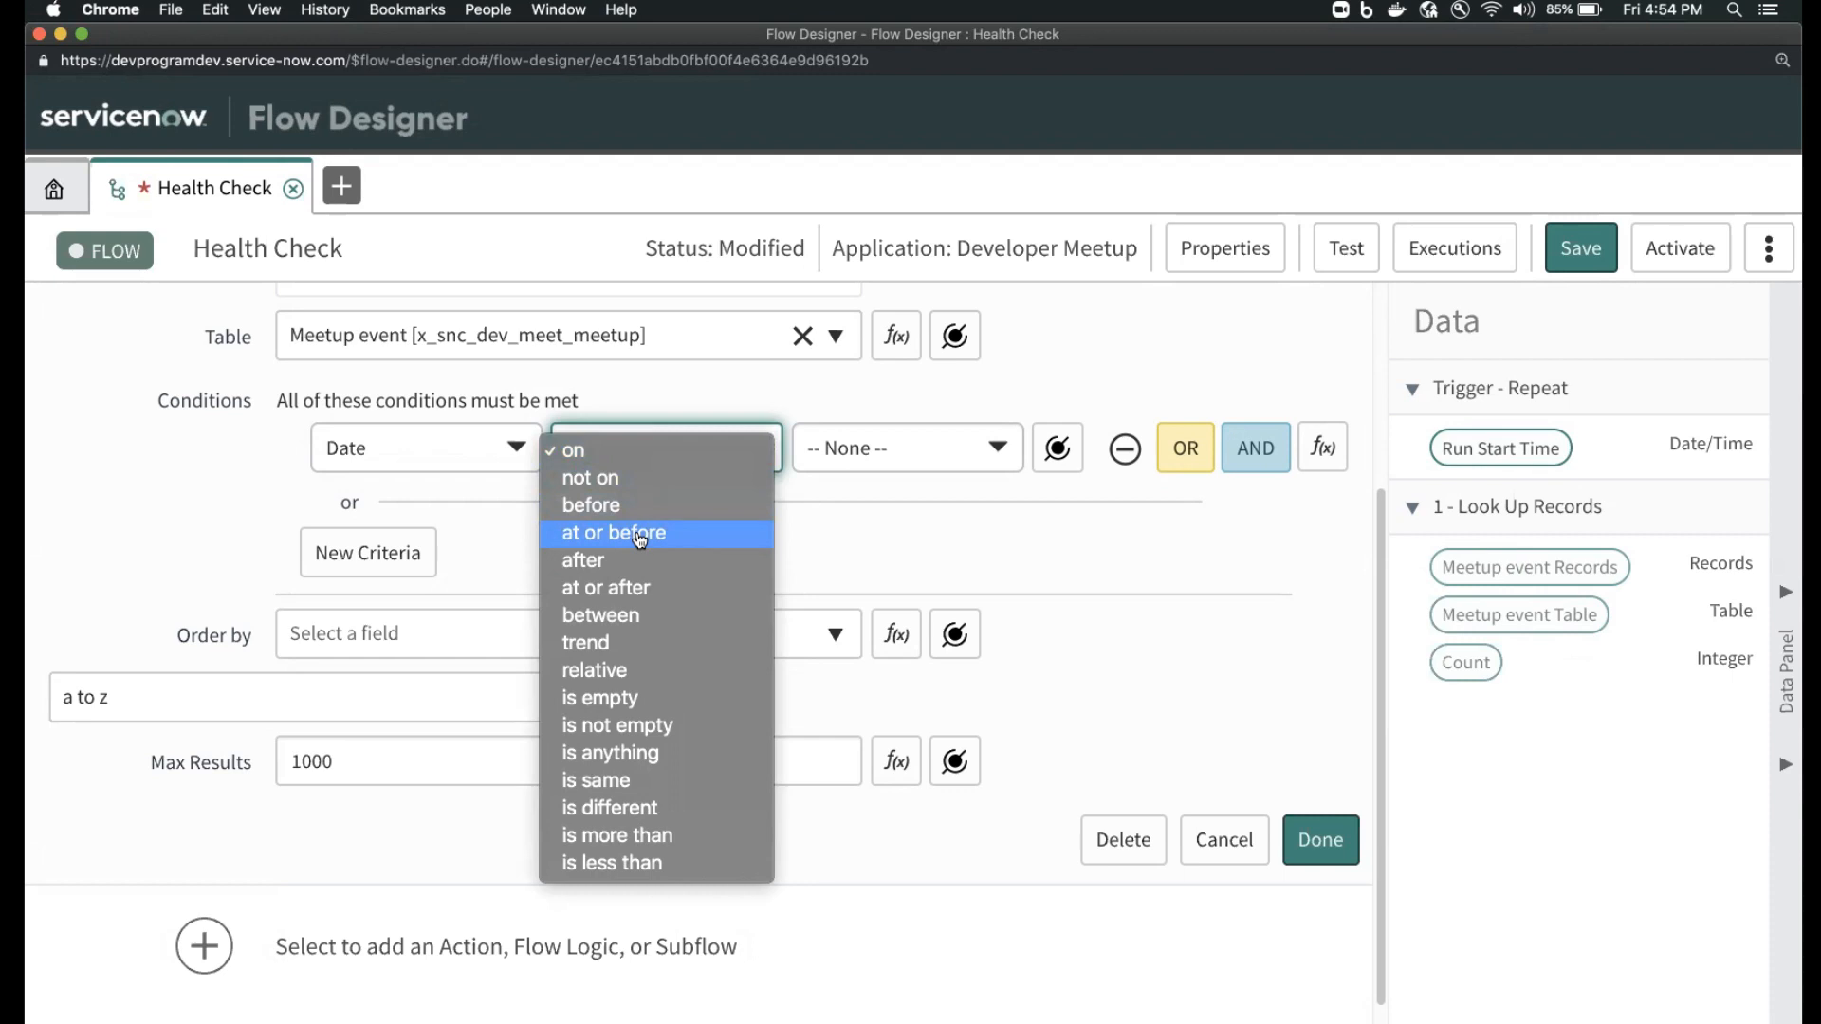
{"action": "left_click", "coordinate": [641, 670]}
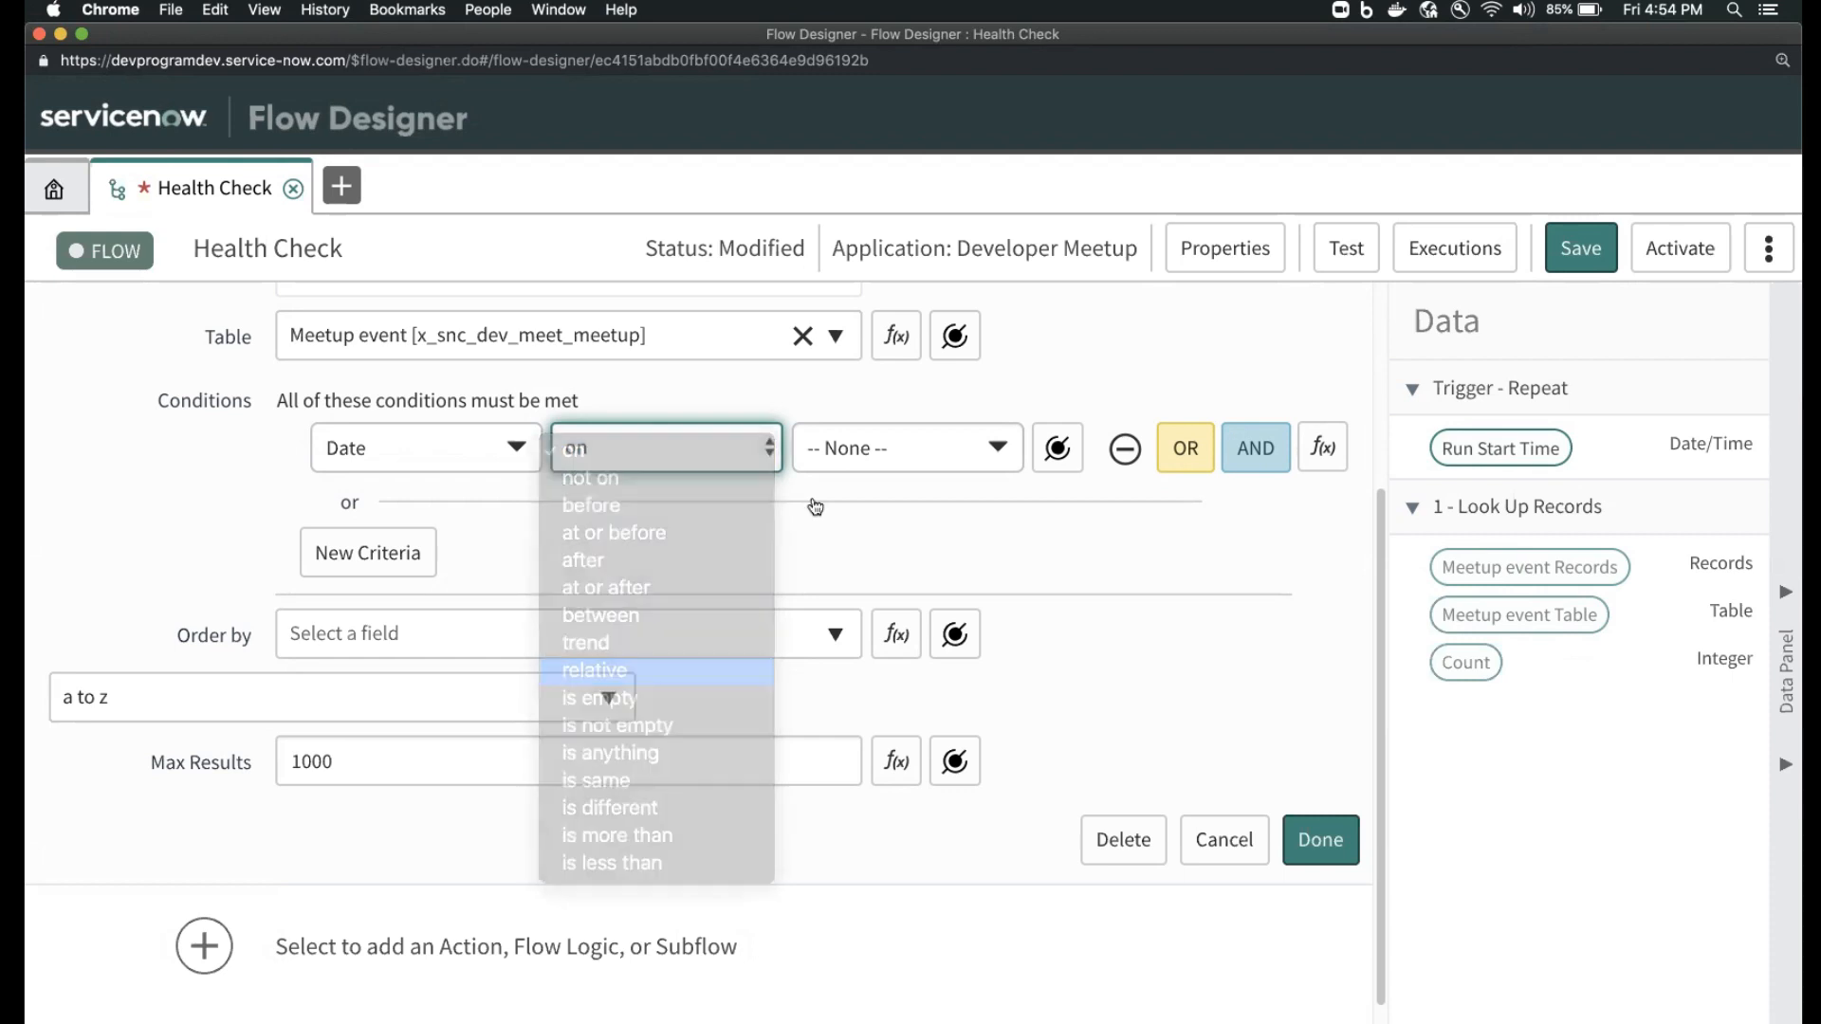
{"action": "left_click", "coordinate": [856, 457]}
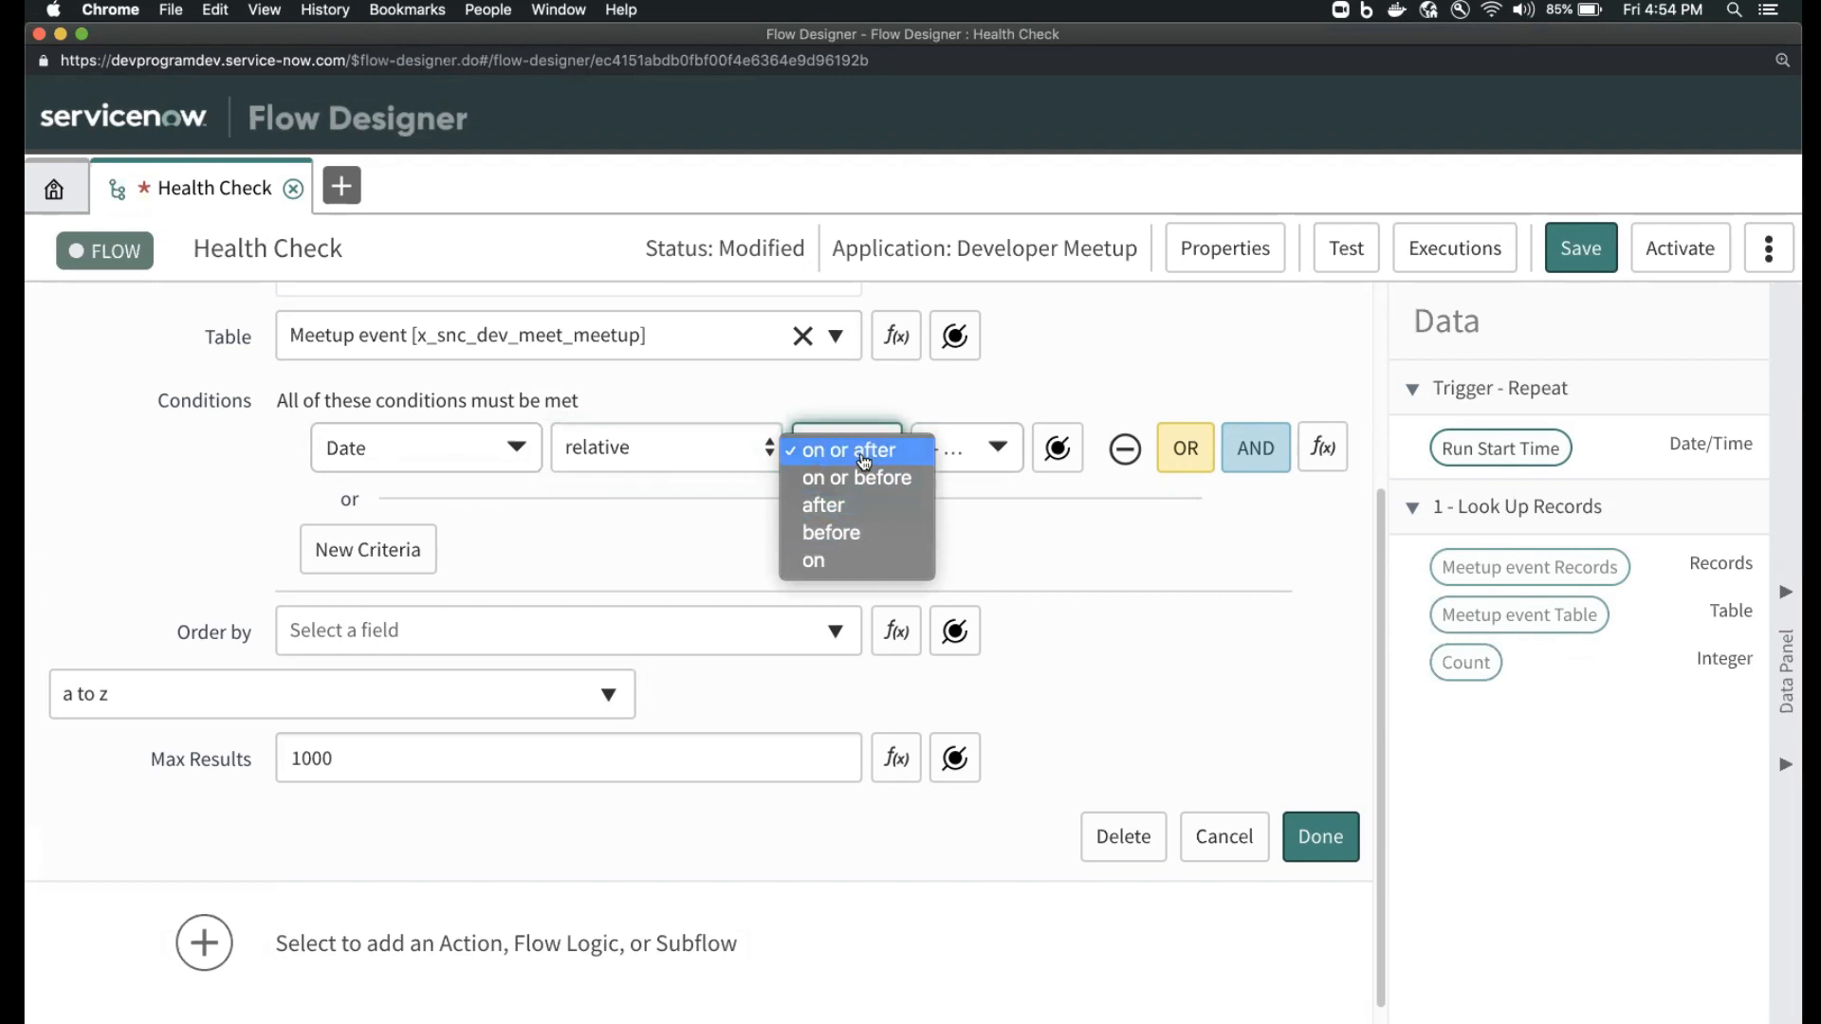
{"action": "left_click", "coordinate": [859, 478]}
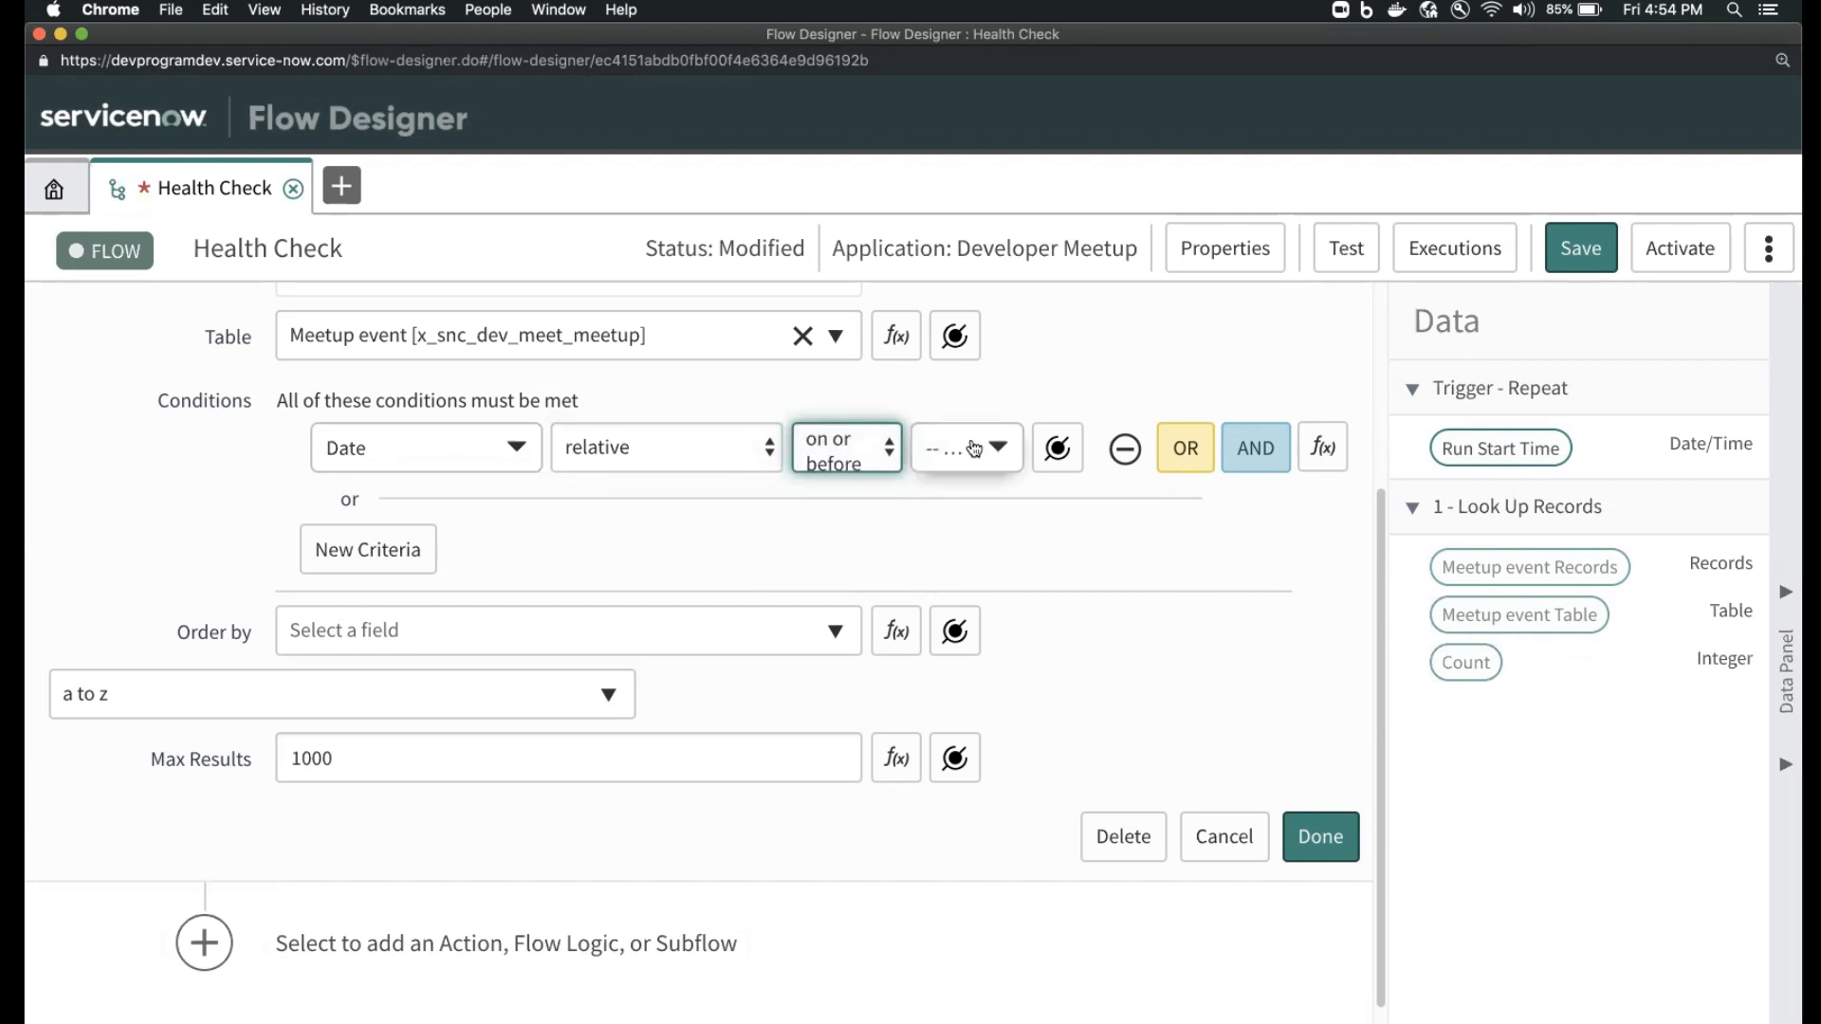
- Set the relative value of the Date condition to 2 months ago
{"action": "left_click", "coordinate": [974, 448]}
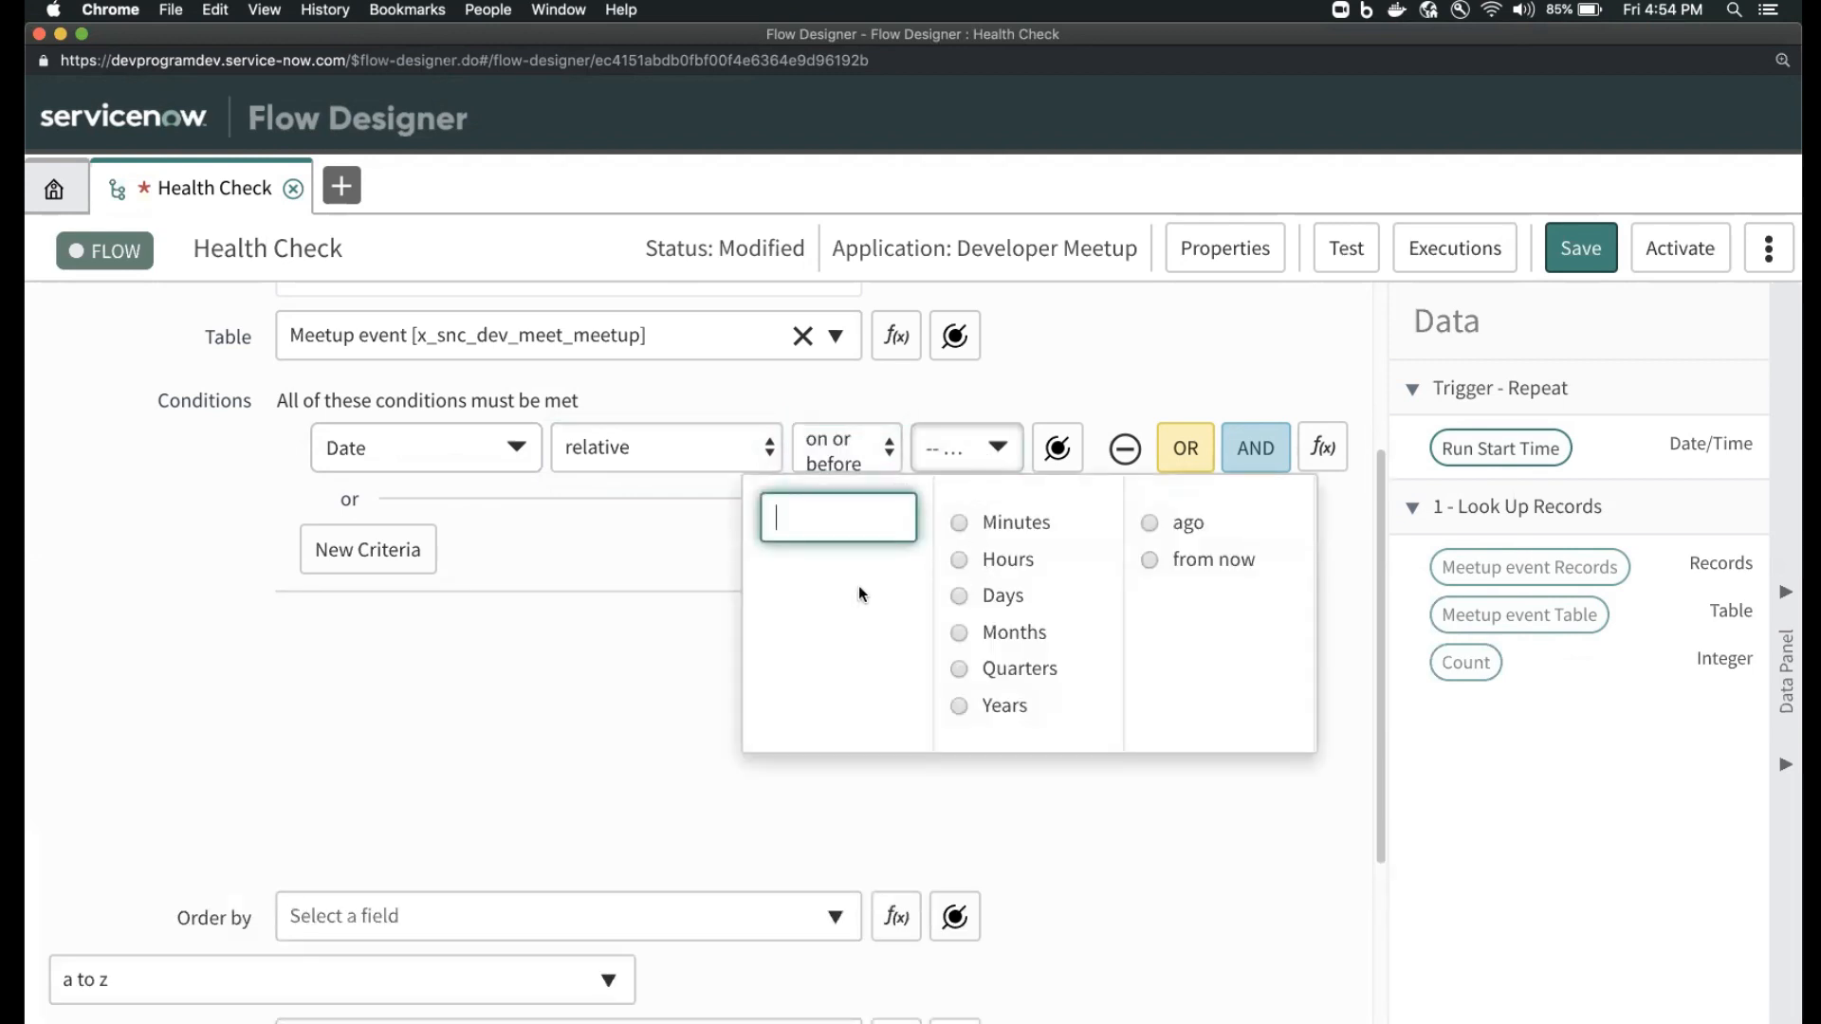
{"action": "type", "text": "60"}
{"action": "key", "text": "super+Tab"}
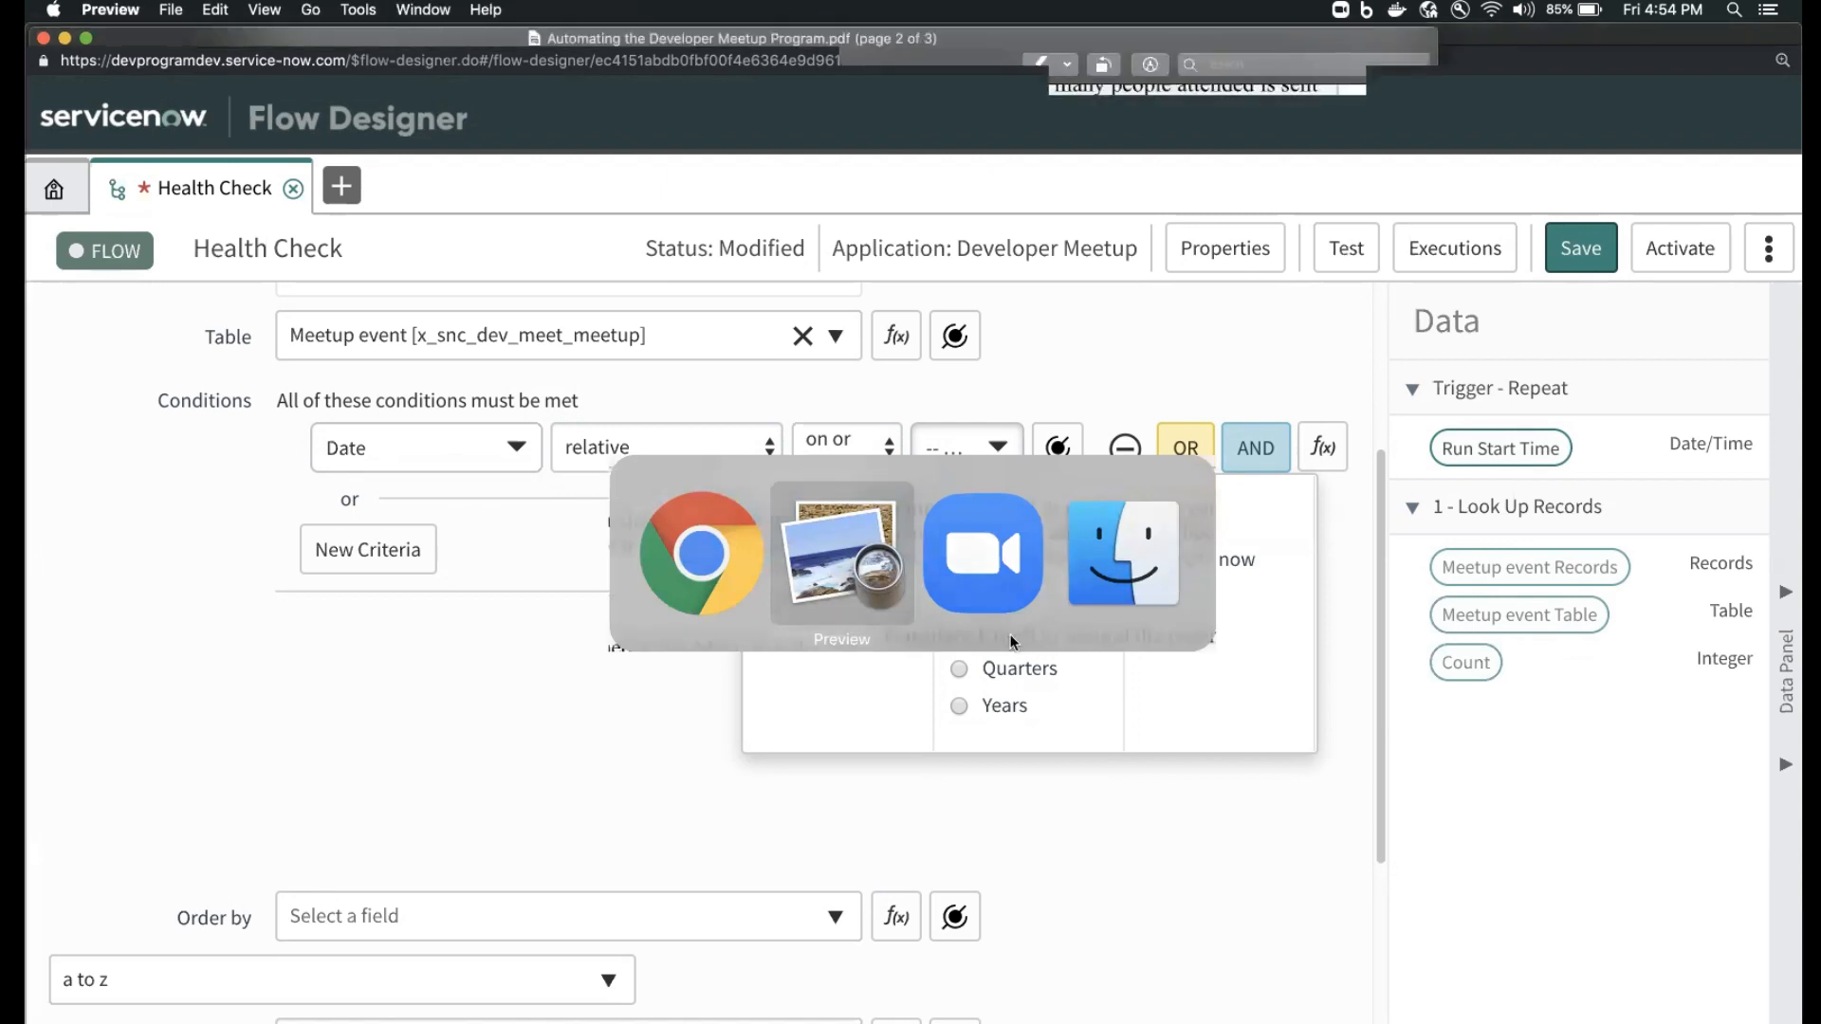
{"action": "key", "text": "super+Tab"}
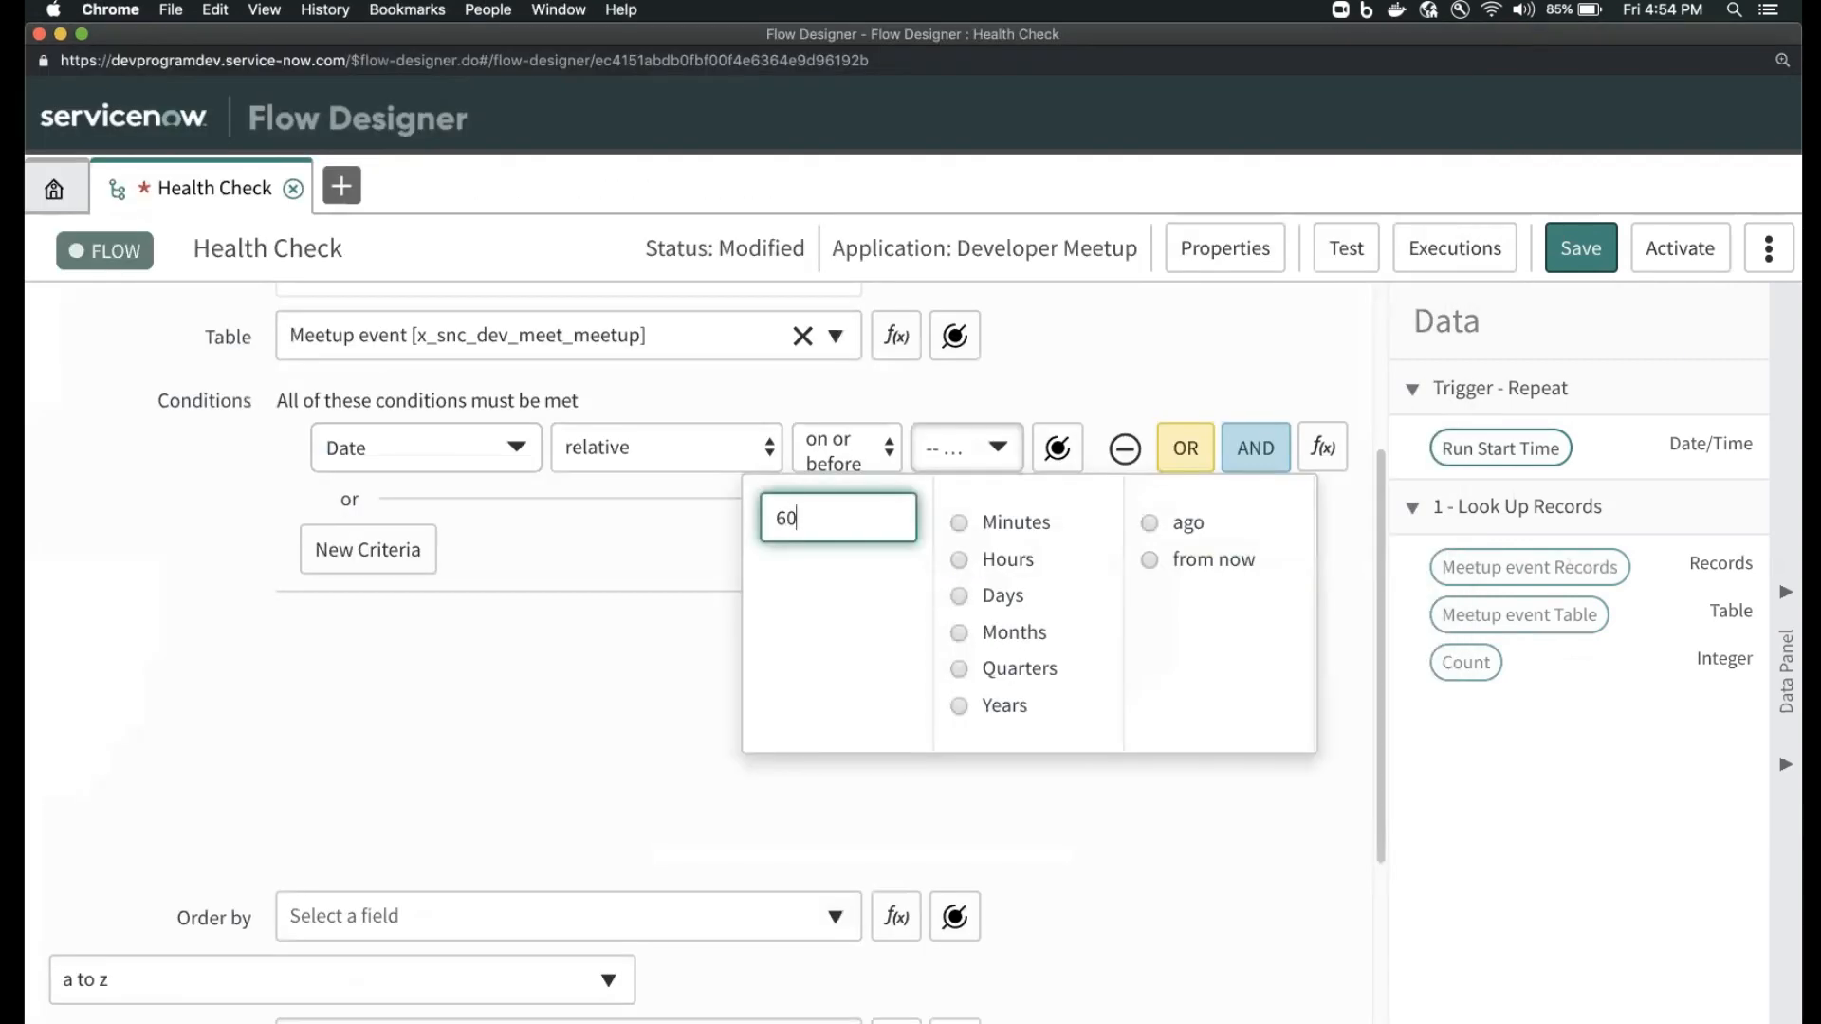
{"action": "key", "text": "BackSpace"}
{"action": "key", "text": "BackSpace"}
{"action": "type", "text": "3"}
{"action": "key", "text": "BackSpace"}
{"action": "type", "text": "2"}
{"action": "left_click", "coordinate": [961, 633]}
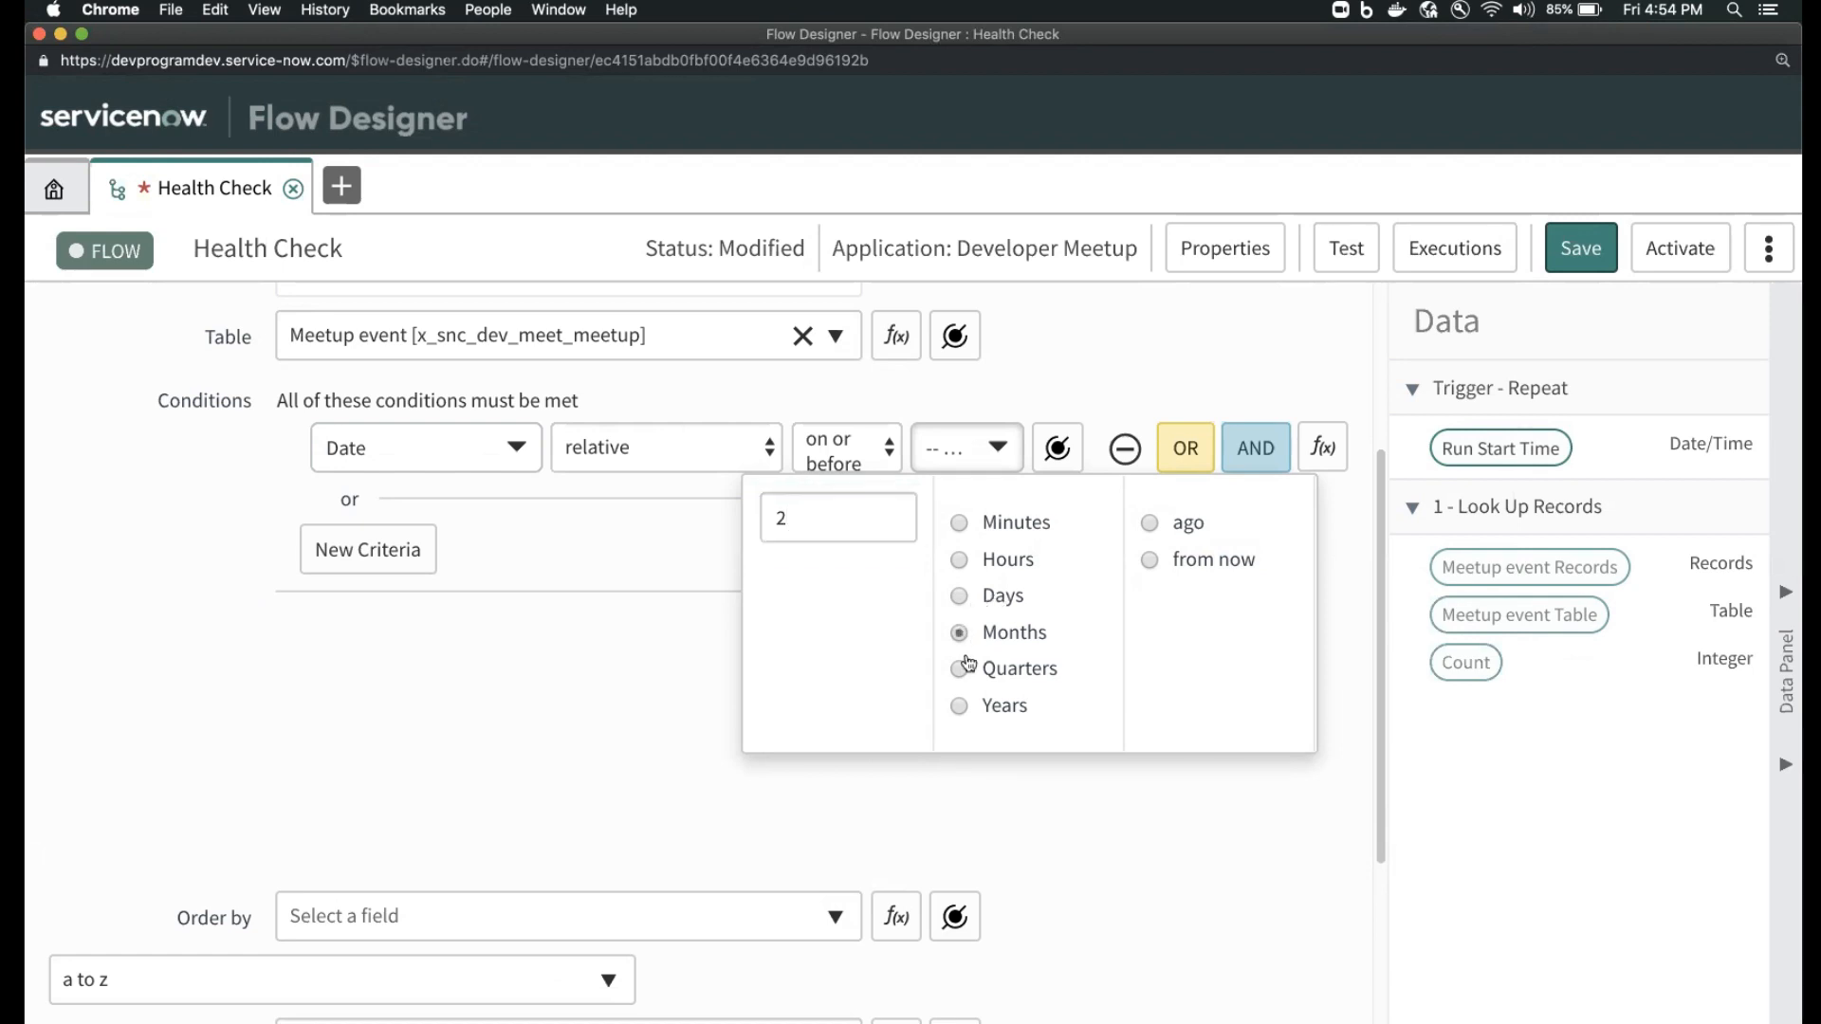
{"action": "left_click", "coordinate": [1151, 524]}
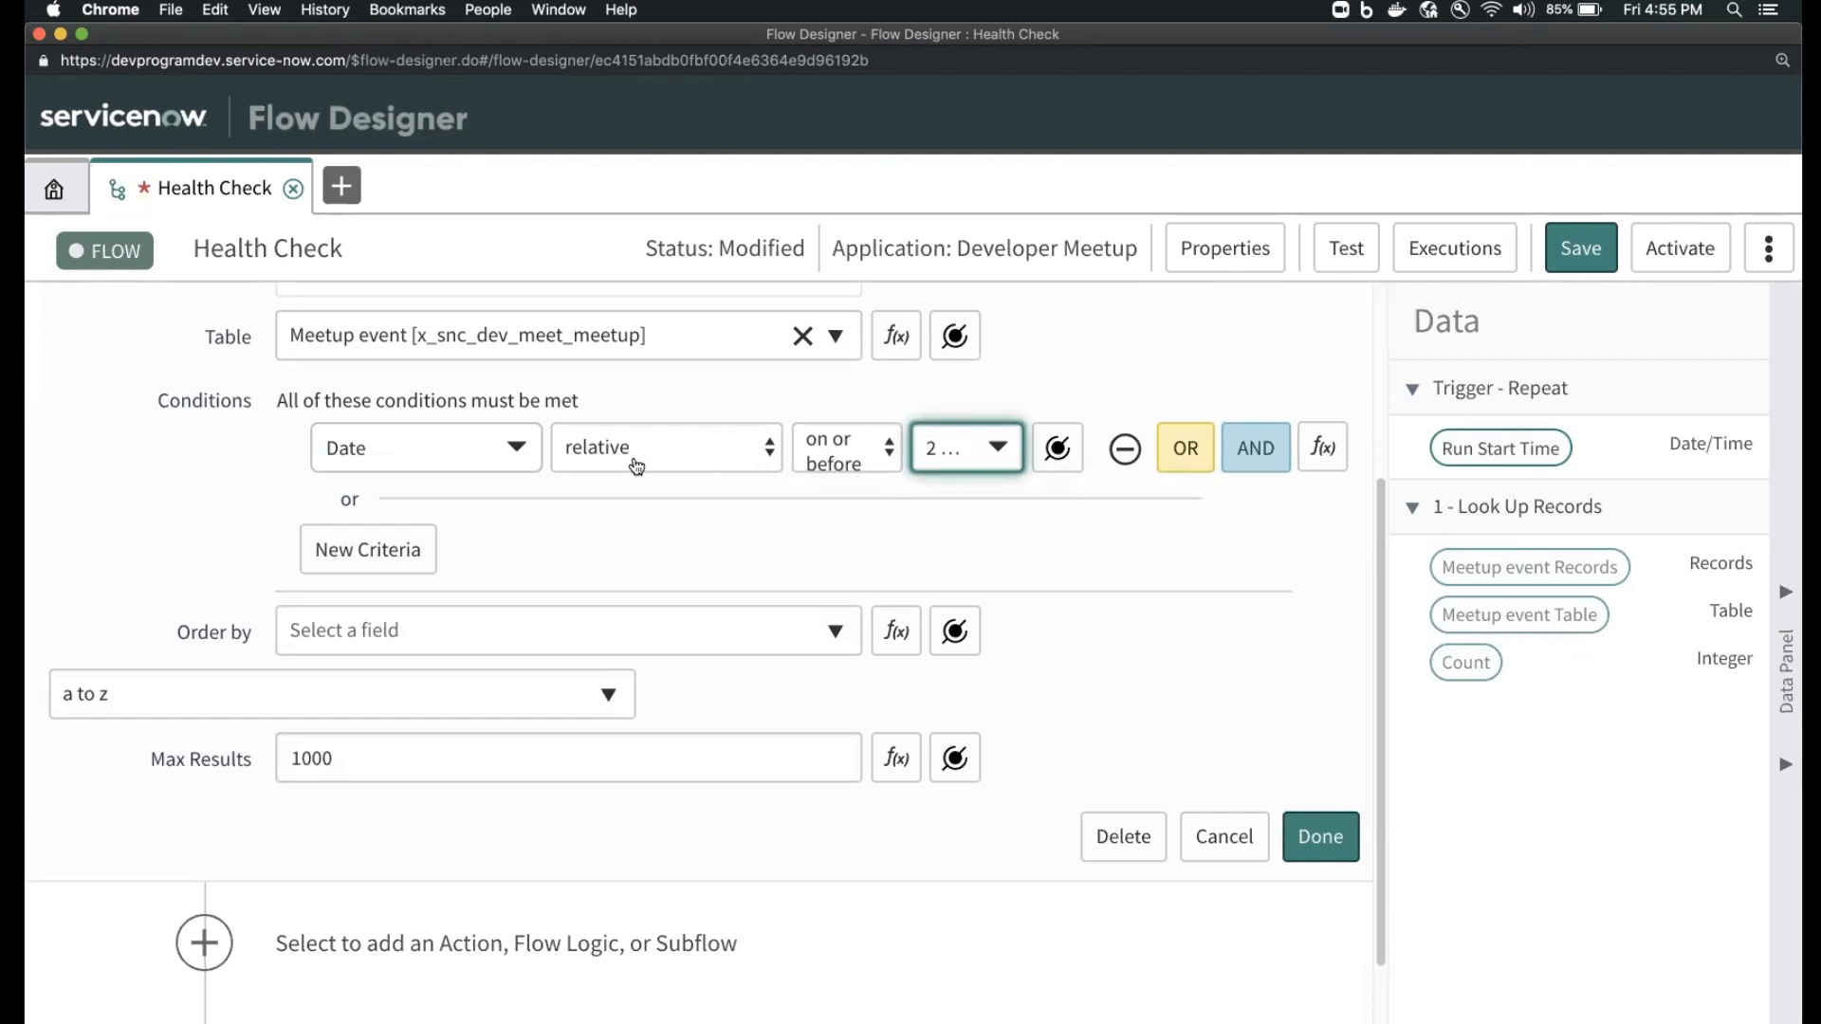
- Add an AND condition on the Date field with a relative, on or after comparison
{"action": "left_click", "coordinate": [1256, 448]}
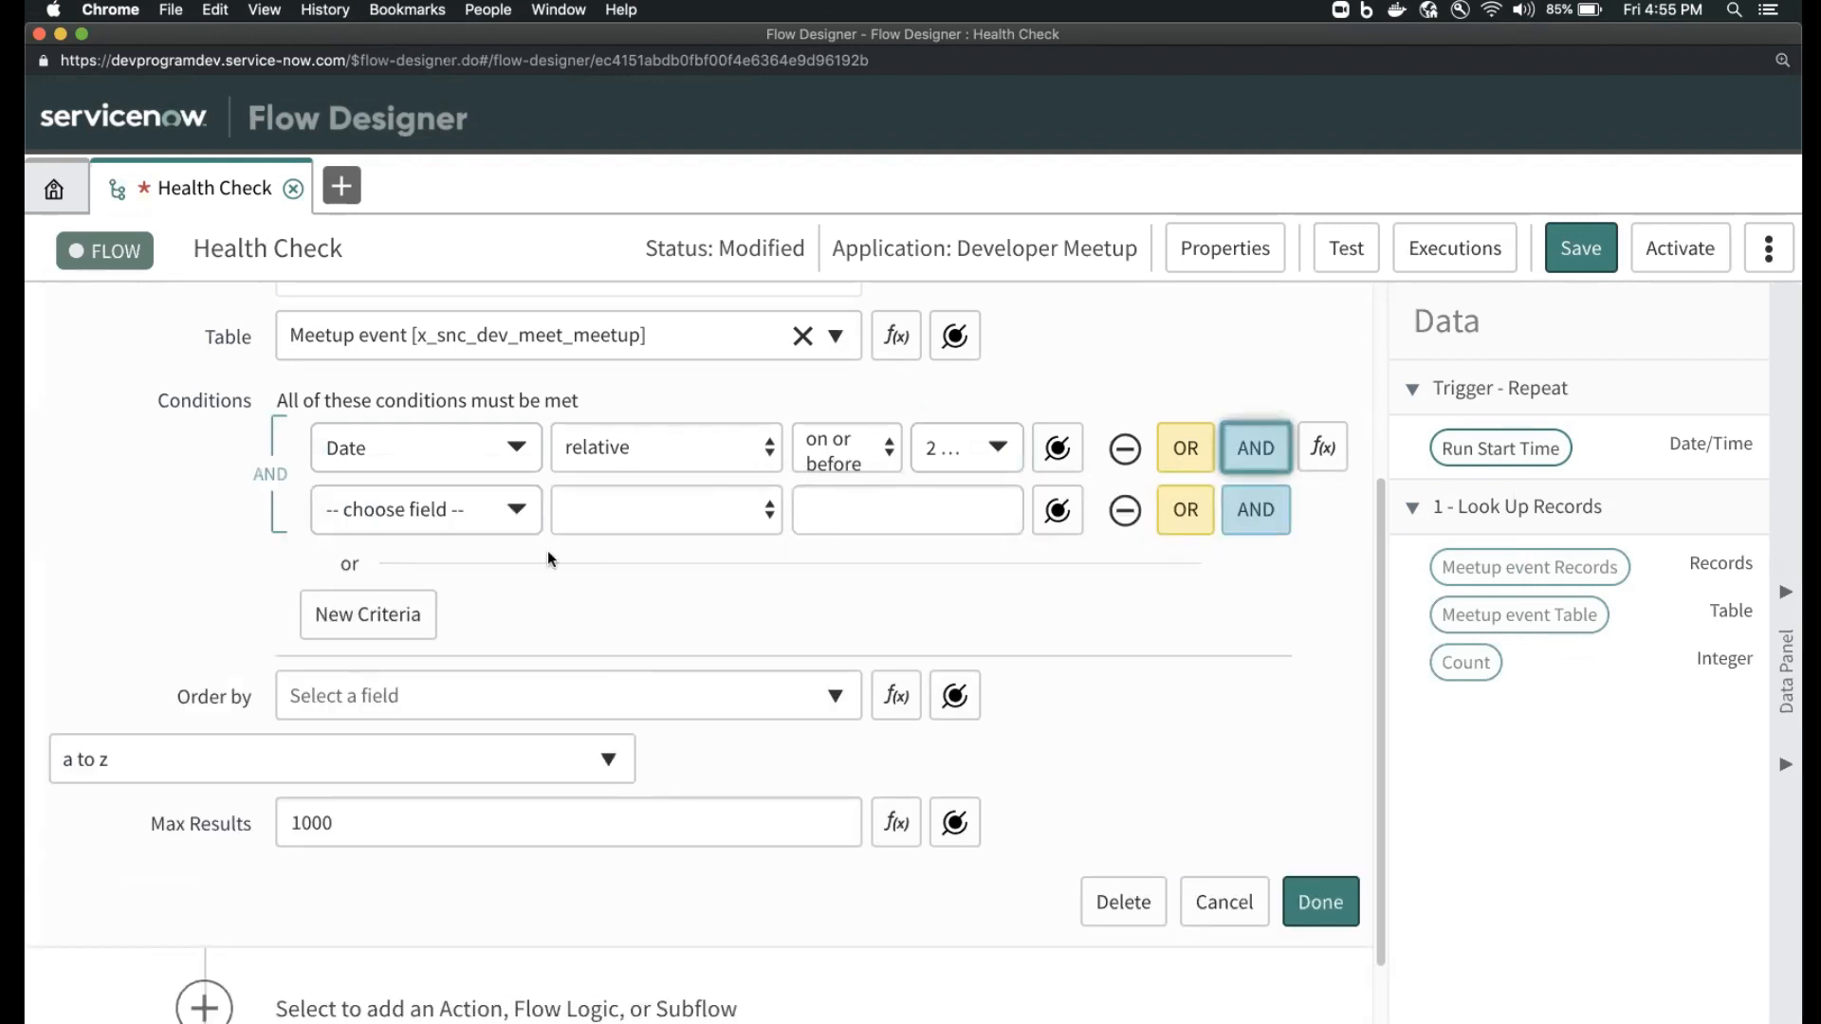
{"action": "left_click", "coordinate": [460, 527]}
{"action": "type", "text": "dat"}
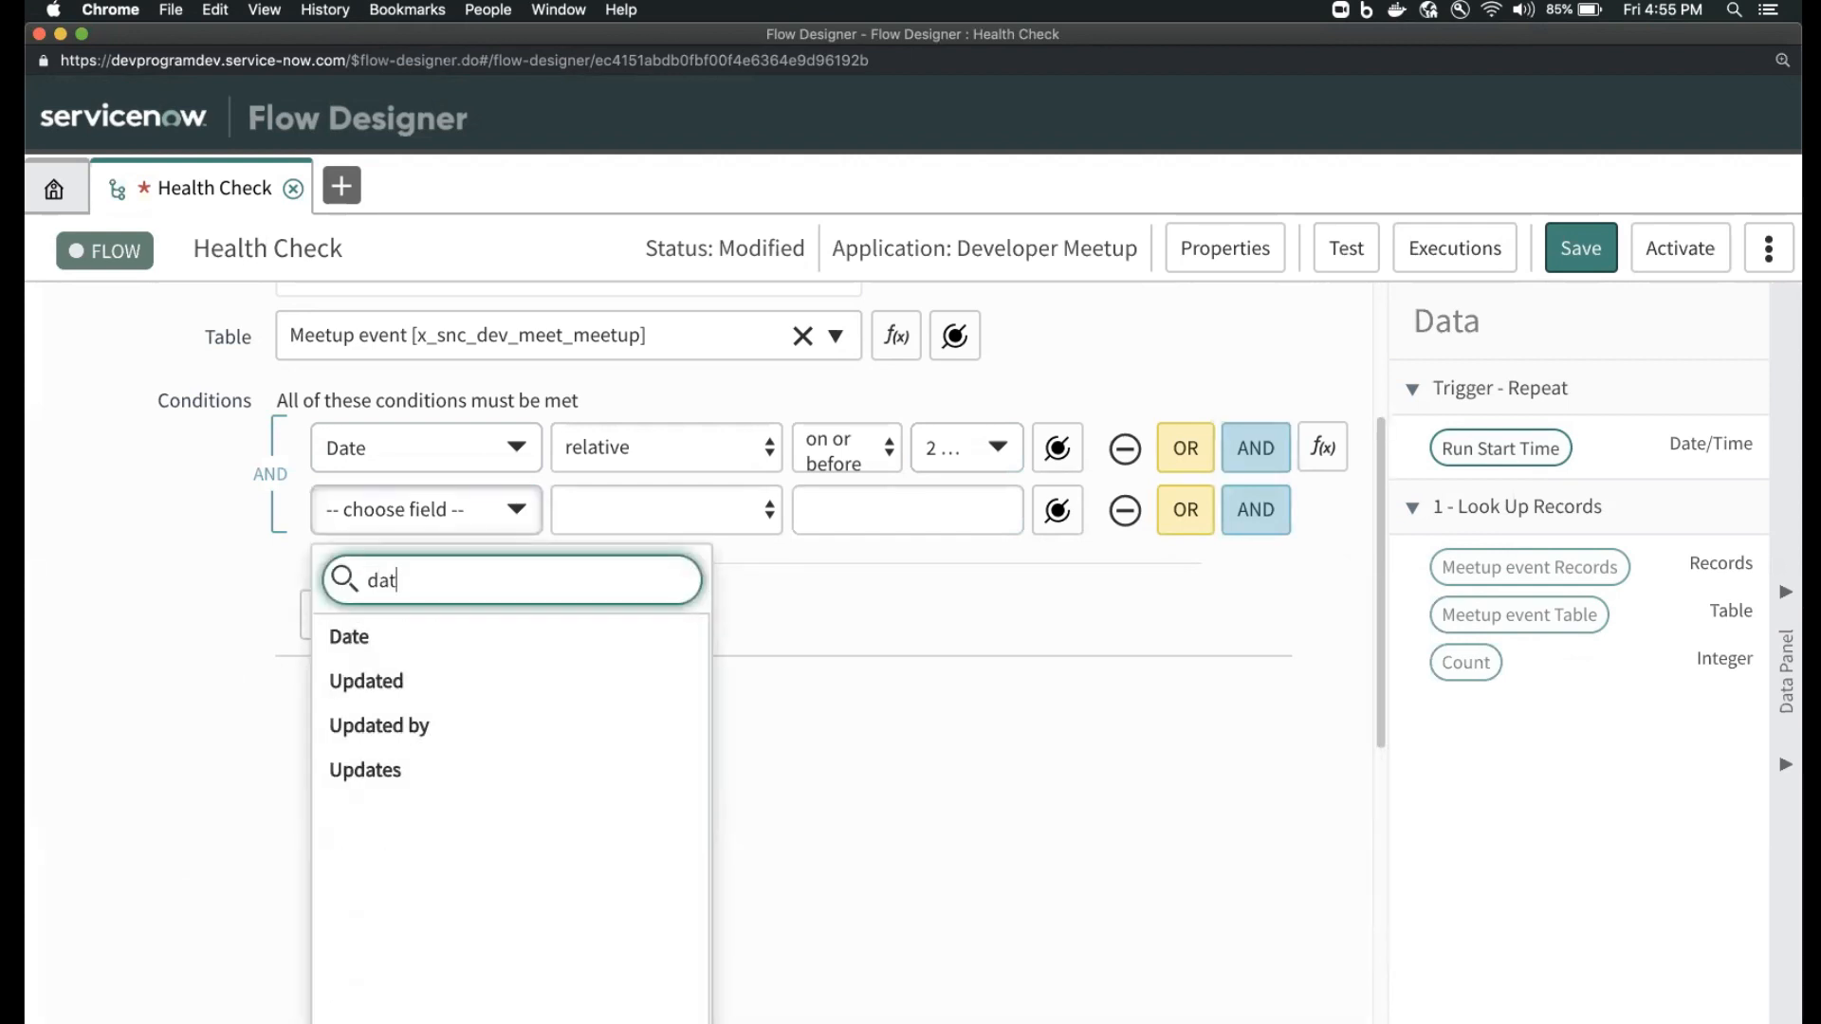
{"action": "left_click", "coordinate": [474, 631]}
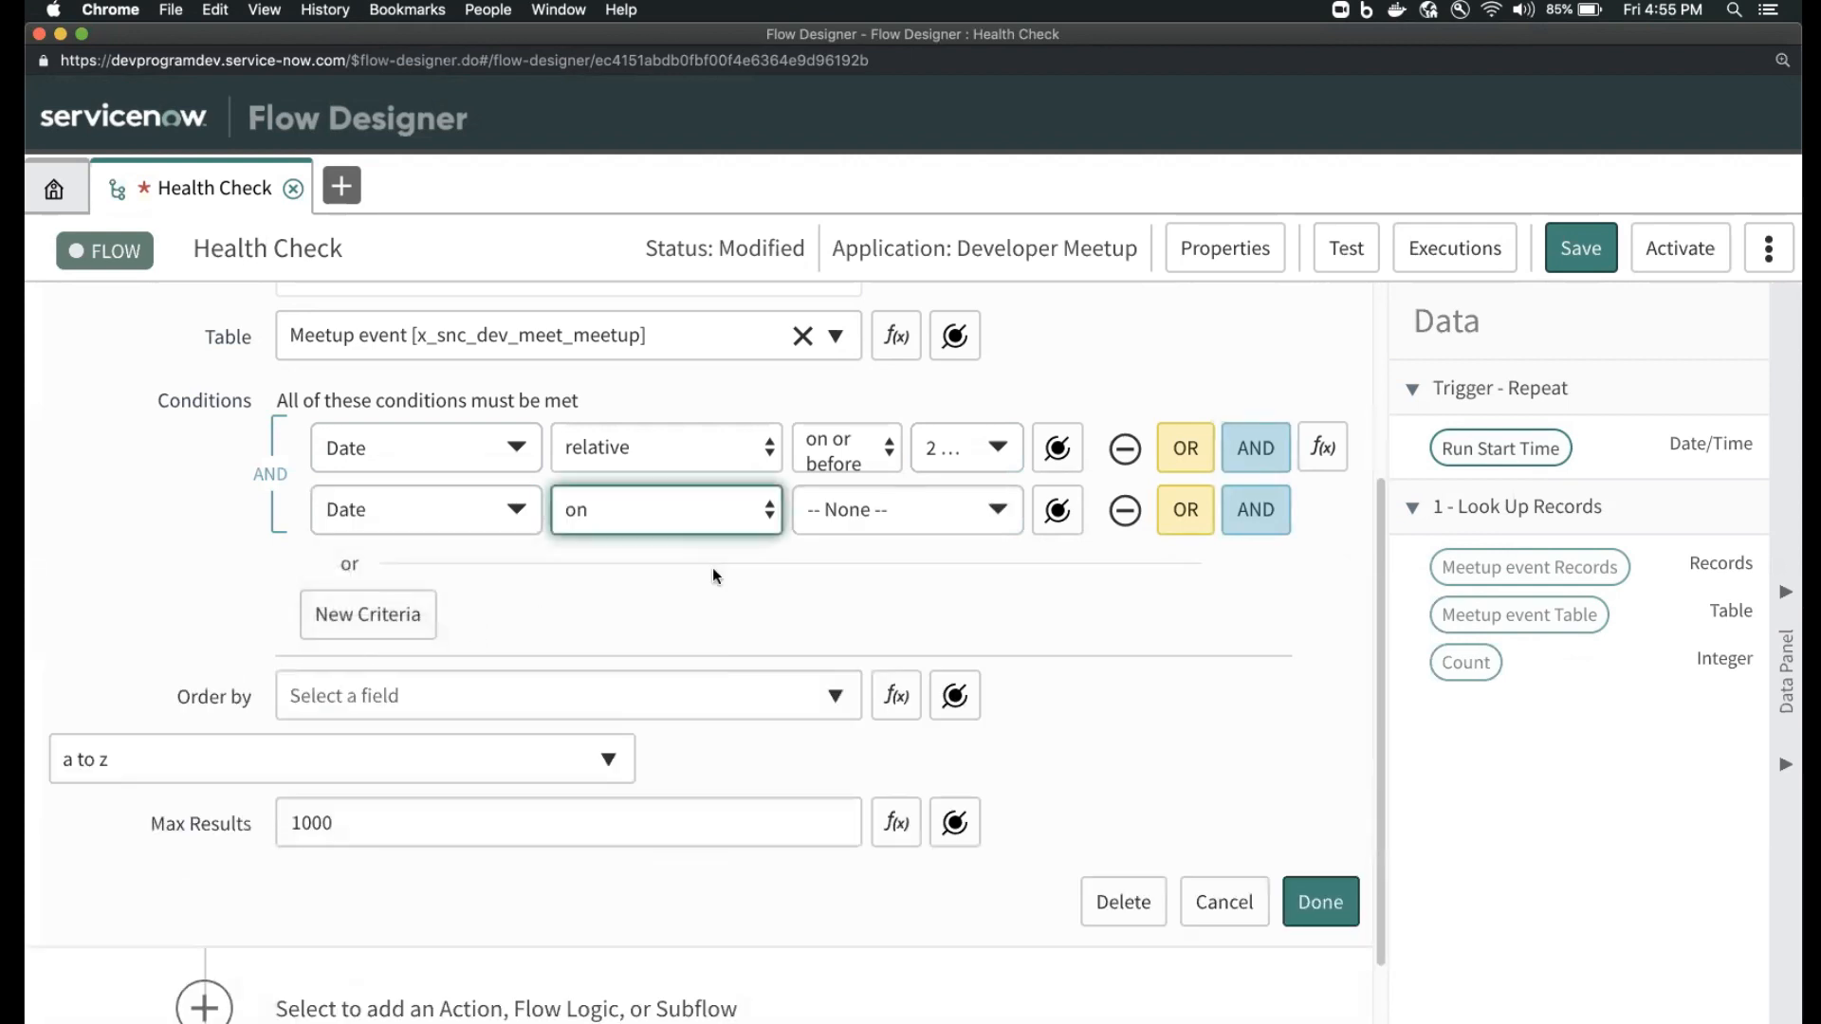
{"action": "left_click", "coordinate": [721, 513]}
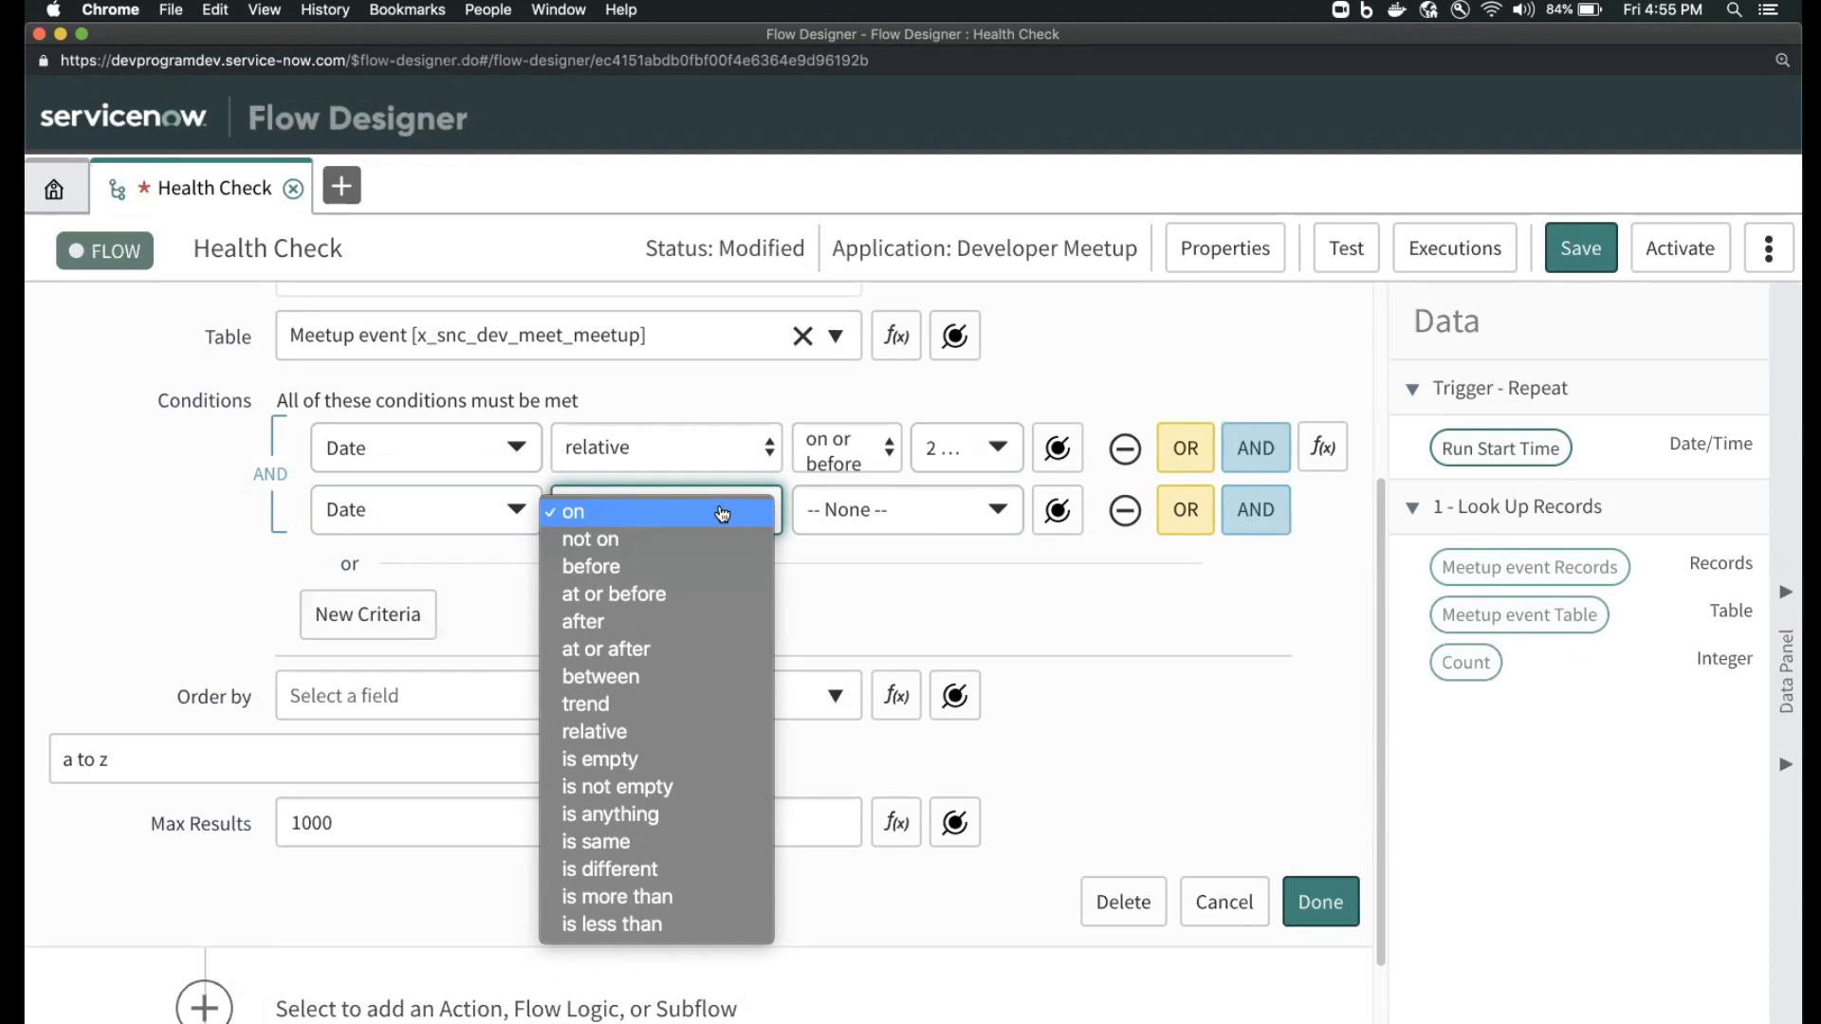
{"action": "key", "text": "r"}
{"action": "key", "text": "Return"}
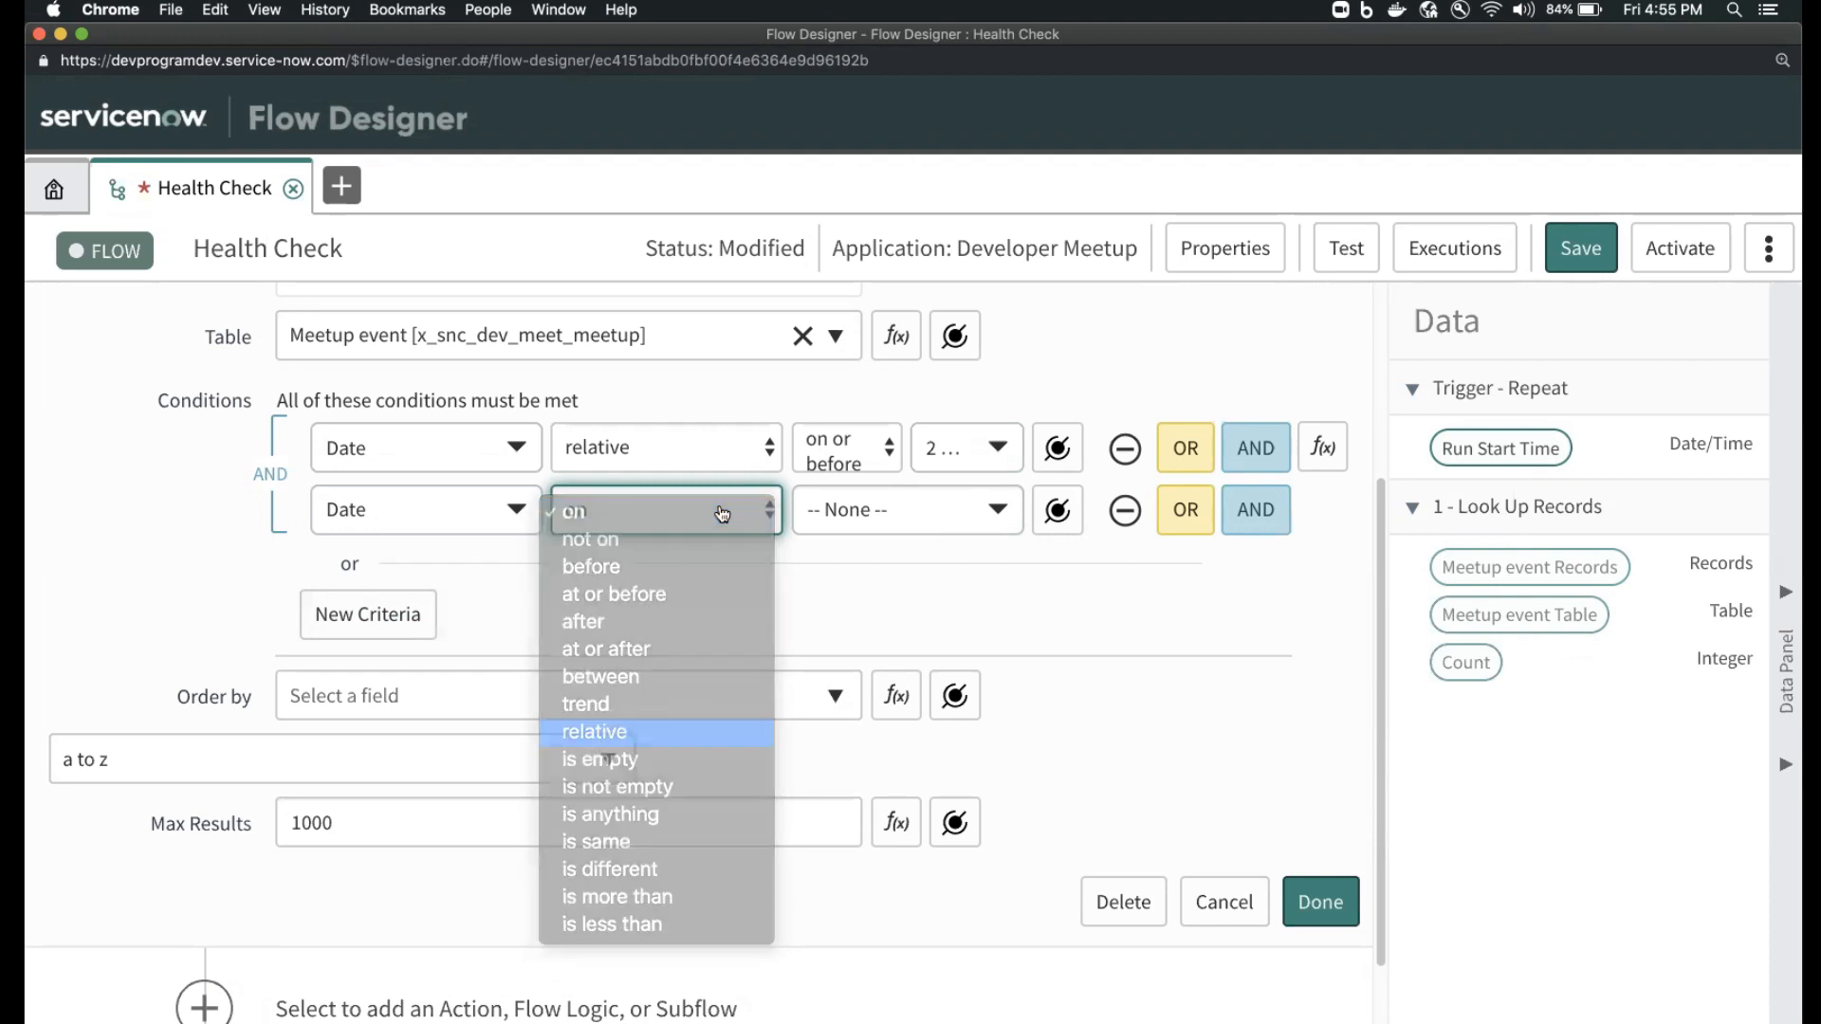
{"action": "left_click", "coordinate": [851, 512]}
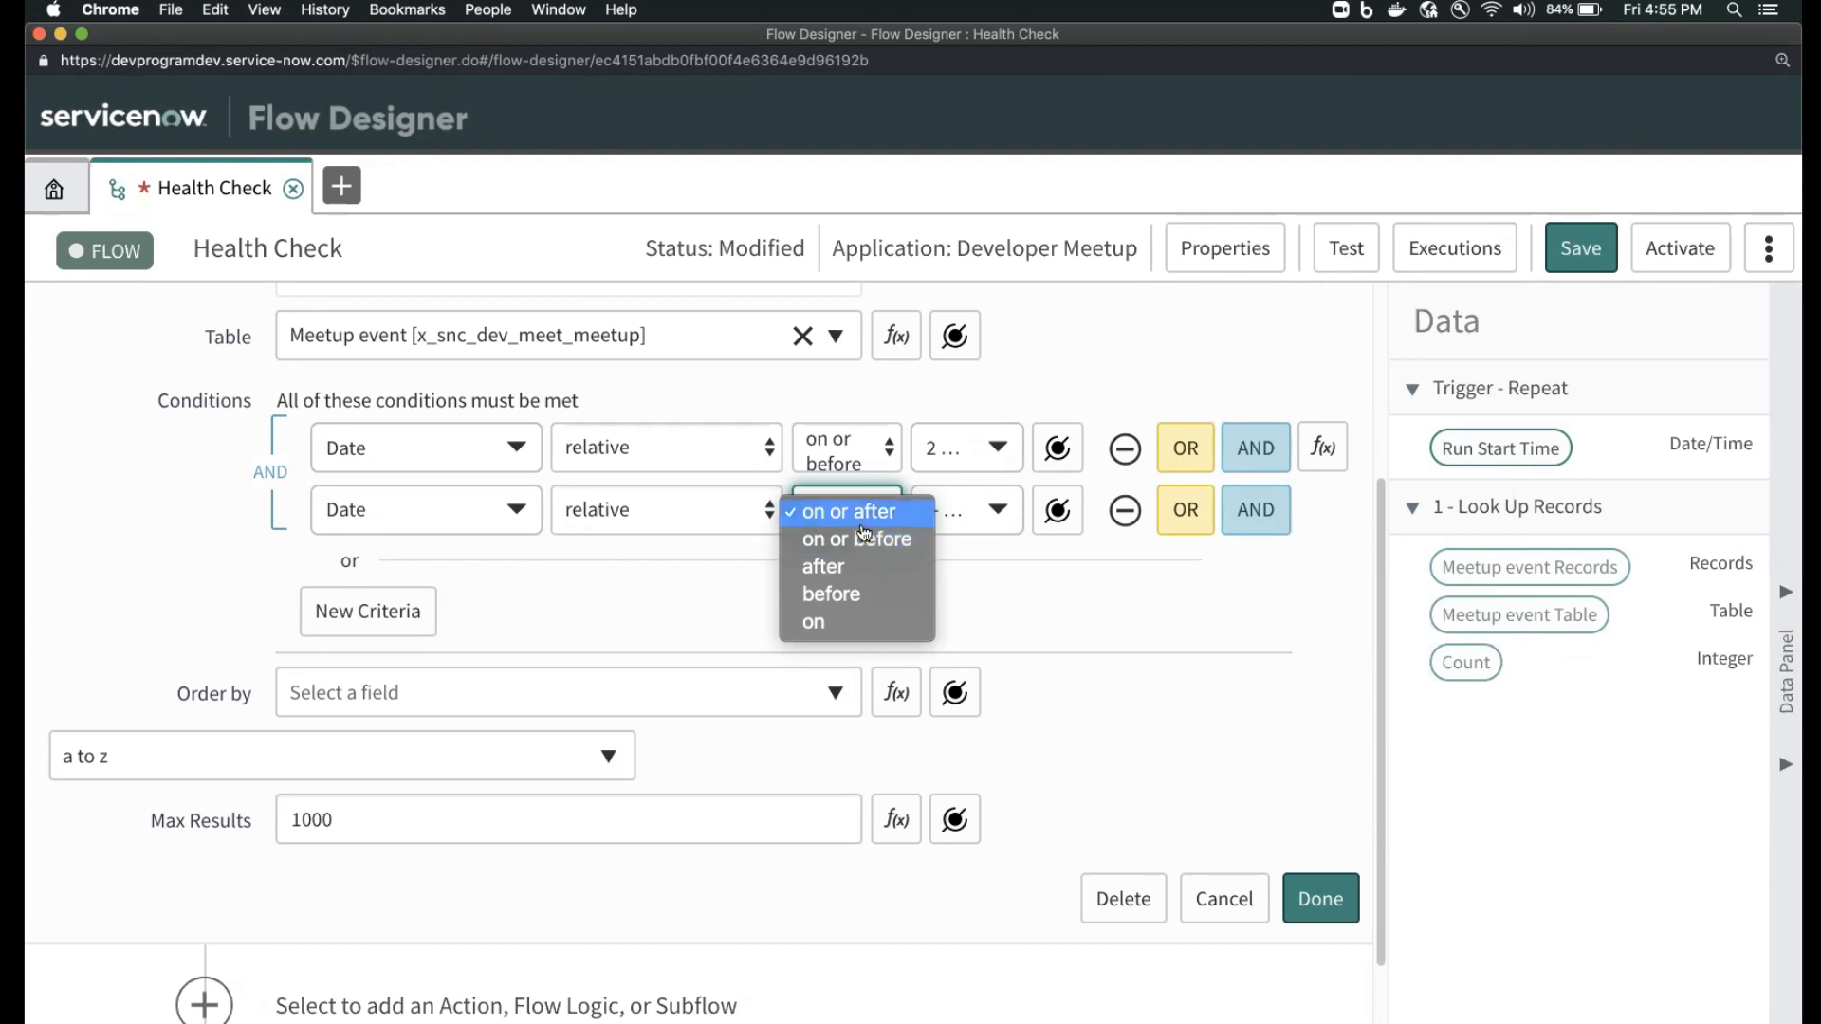
{"action": "left_click", "coordinate": [871, 513]}
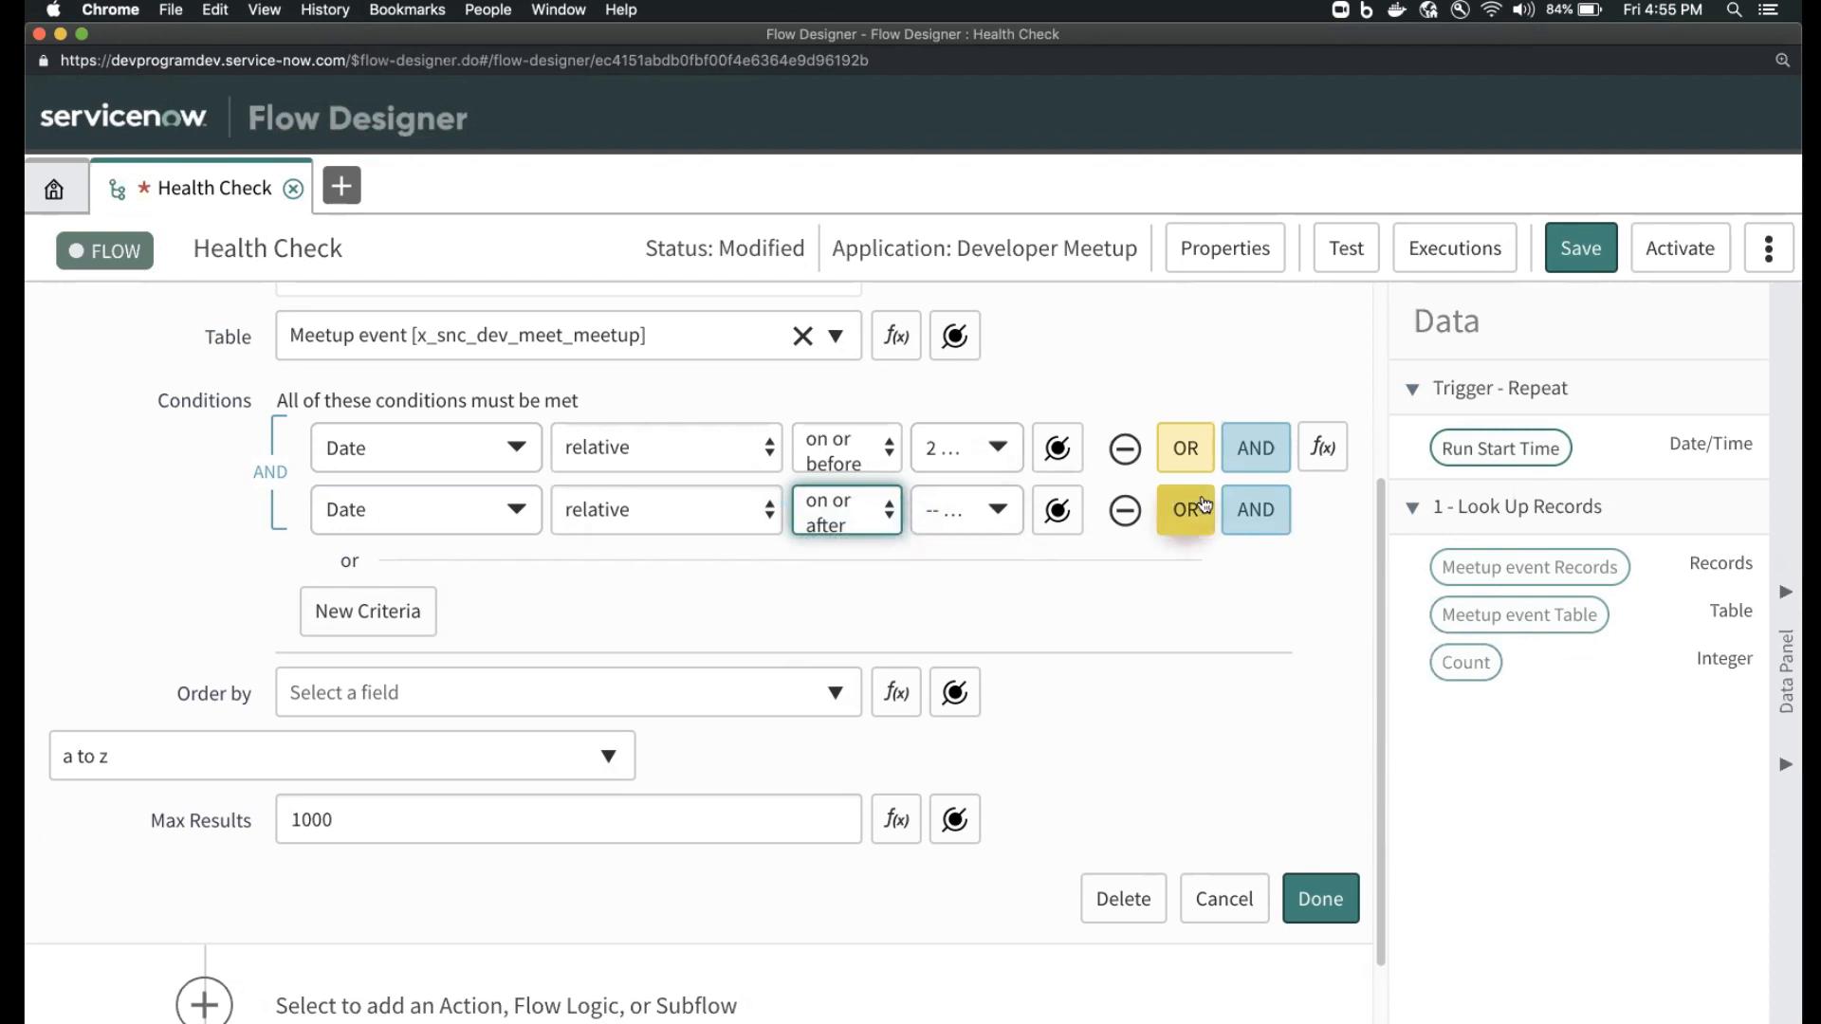
- Replace the second Date condition with an OR condition and expand the Group reference's fields in its field choices
{"action": "left_click", "coordinate": [1125, 510]}
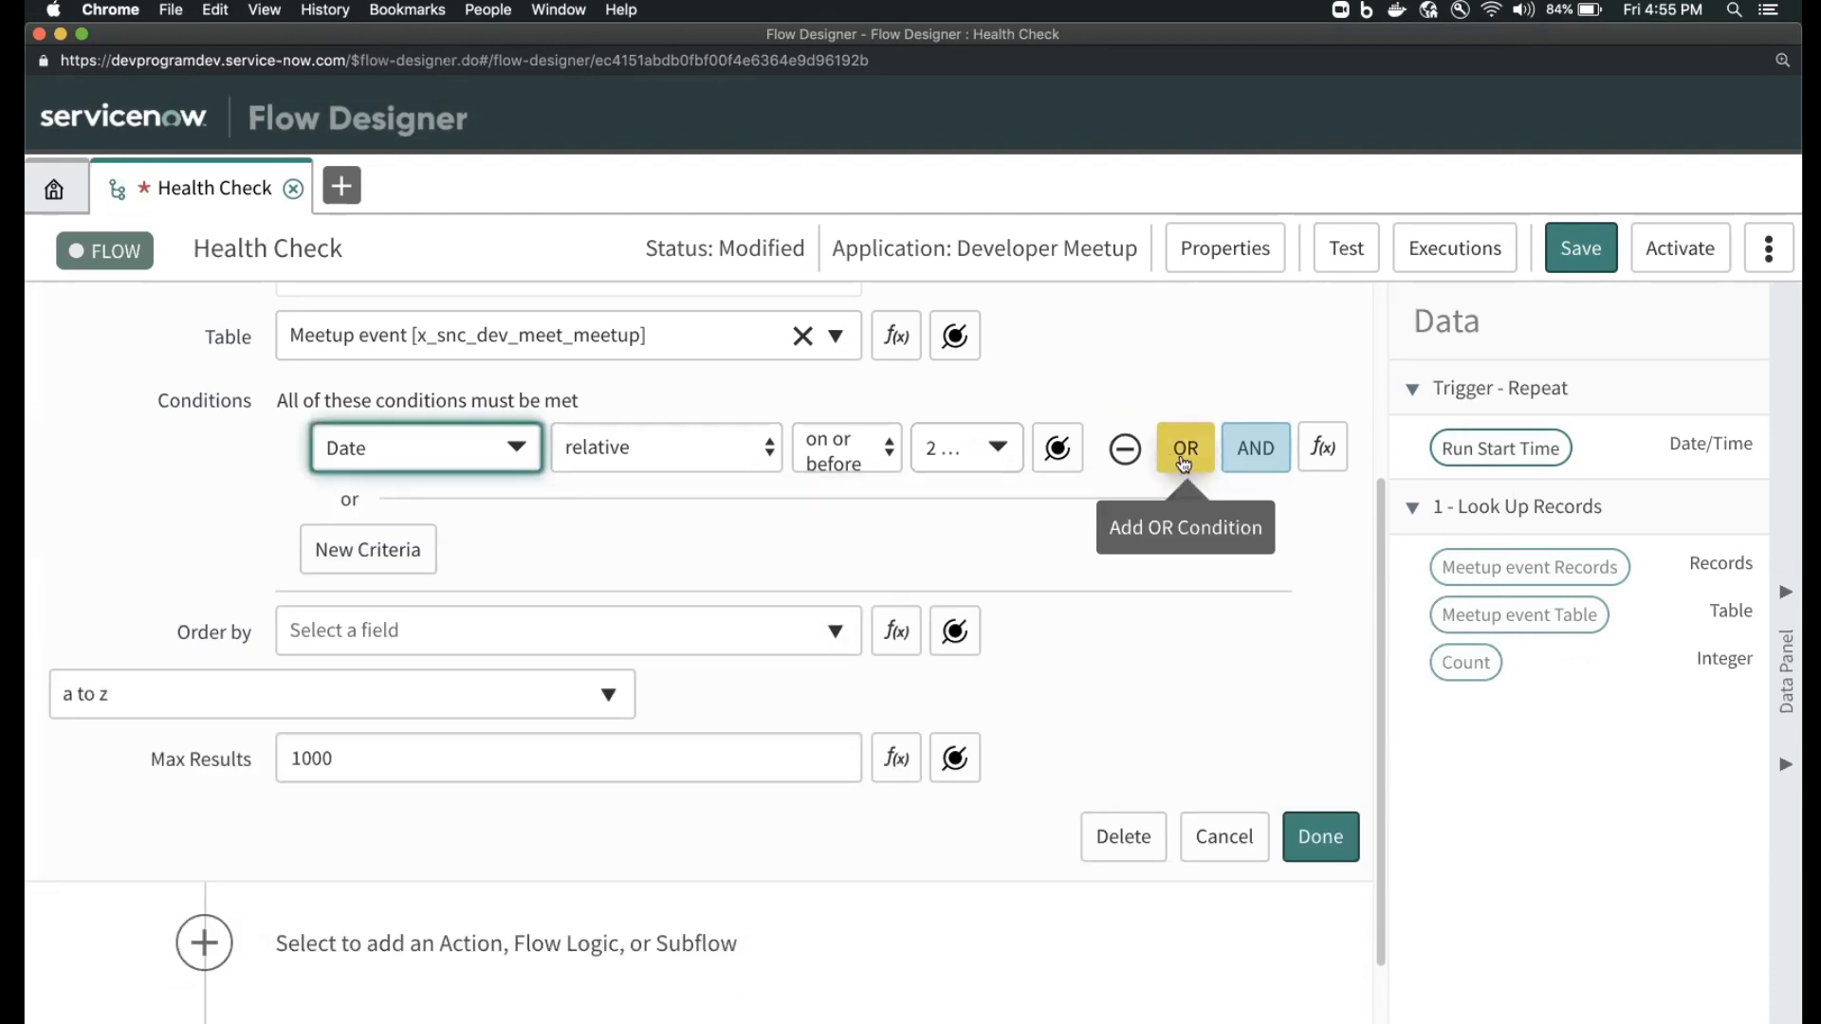
{"action": "left_click", "coordinate": [1185, 450]}
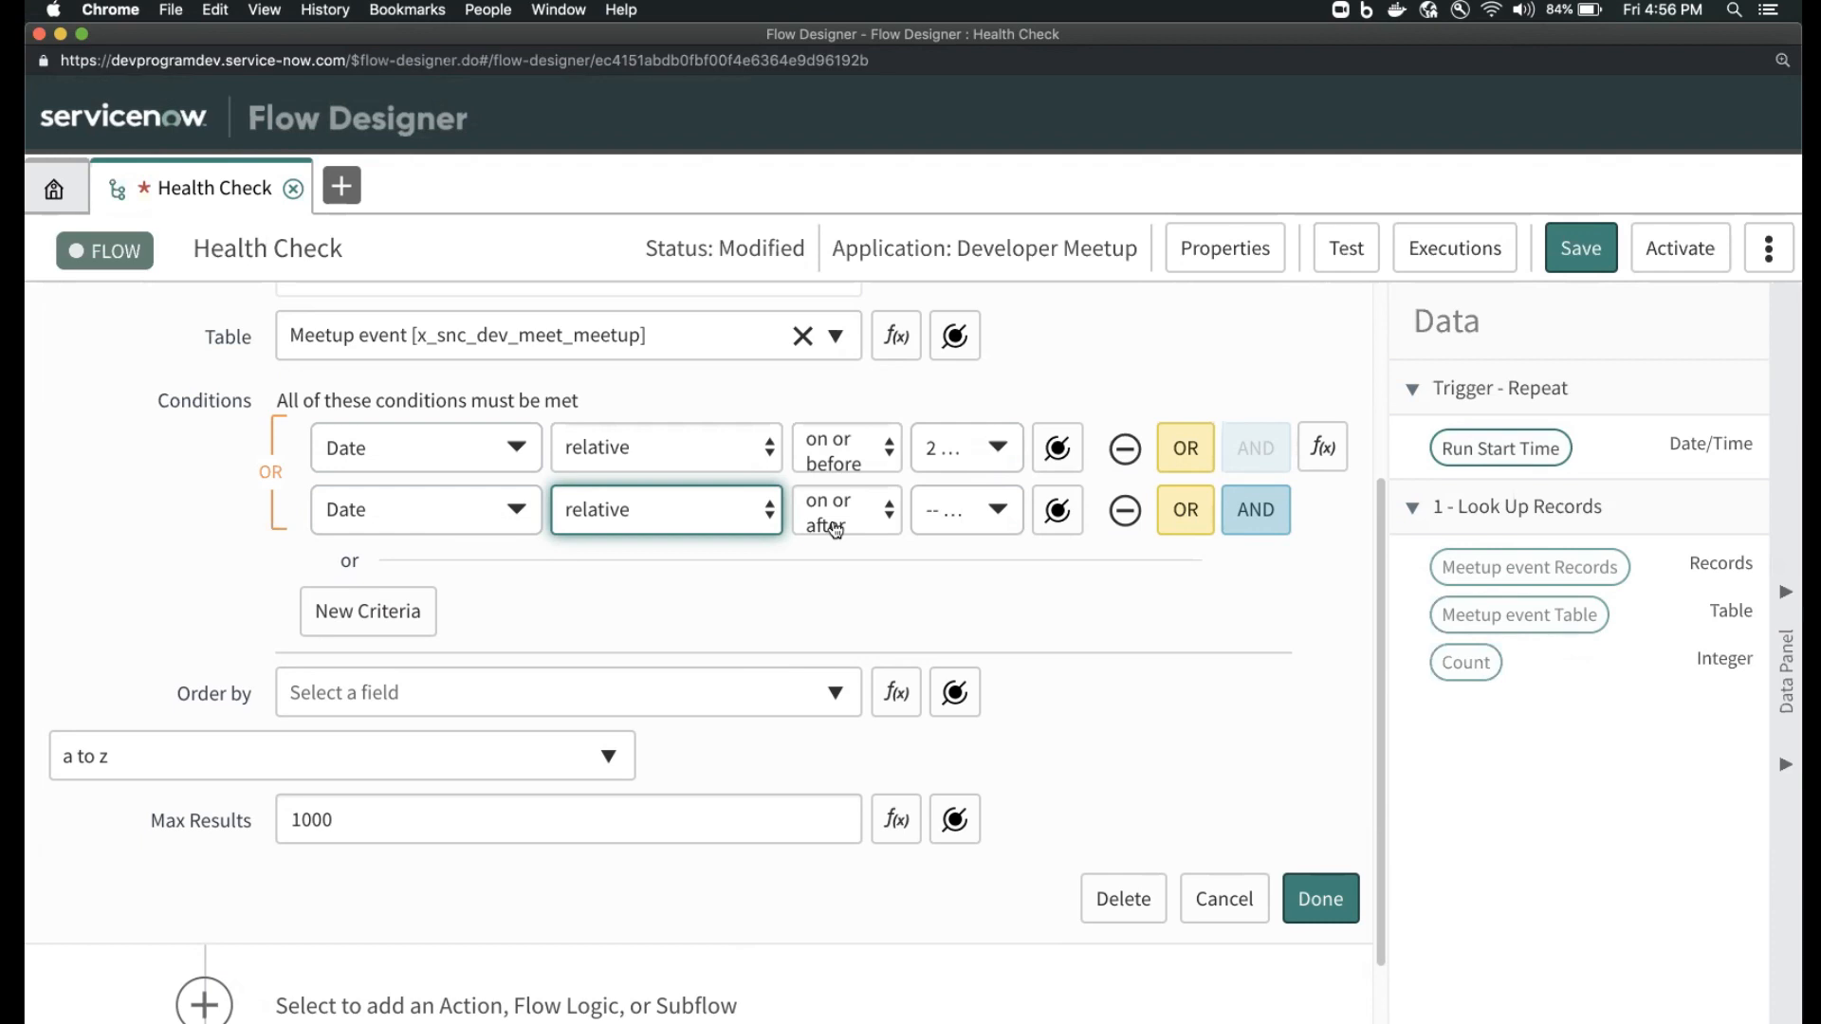
{"action": "left_click", "coordinate": [424, 512]}
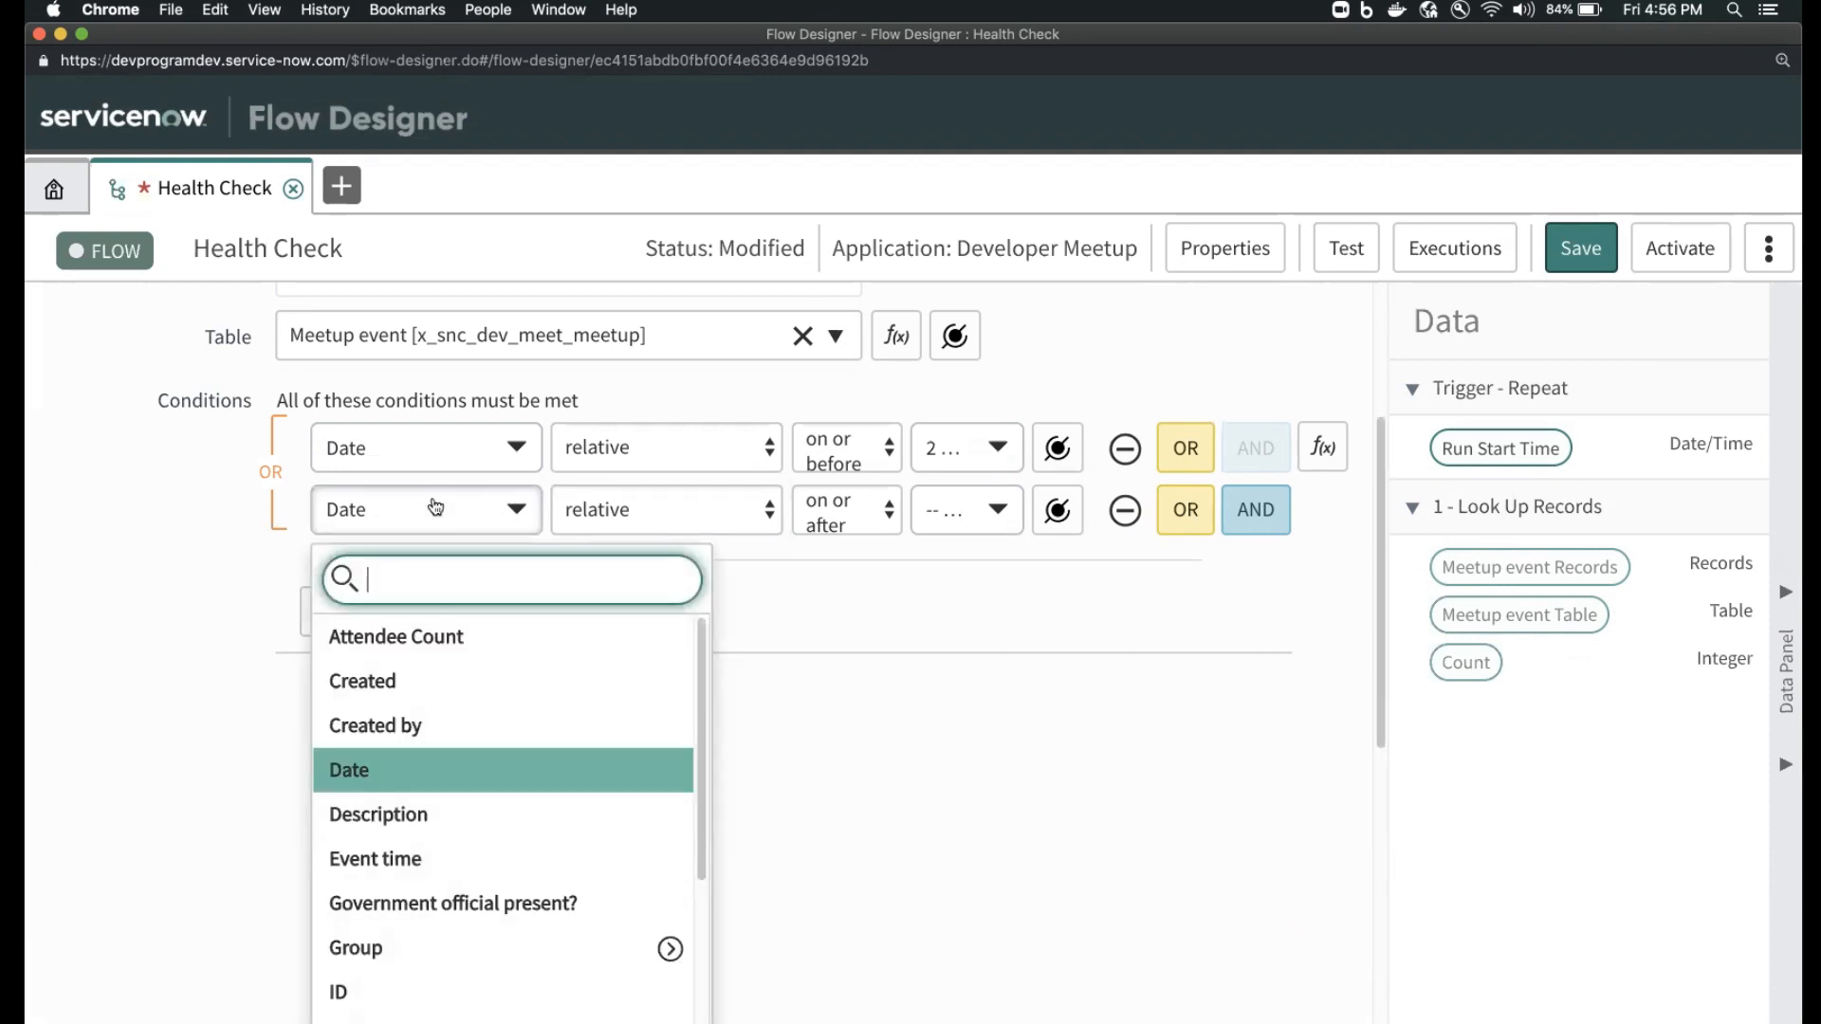
{"action": "scroll", "coordinate": [494, 911], "scroll_direction": "down", "scroll_amount": 1}
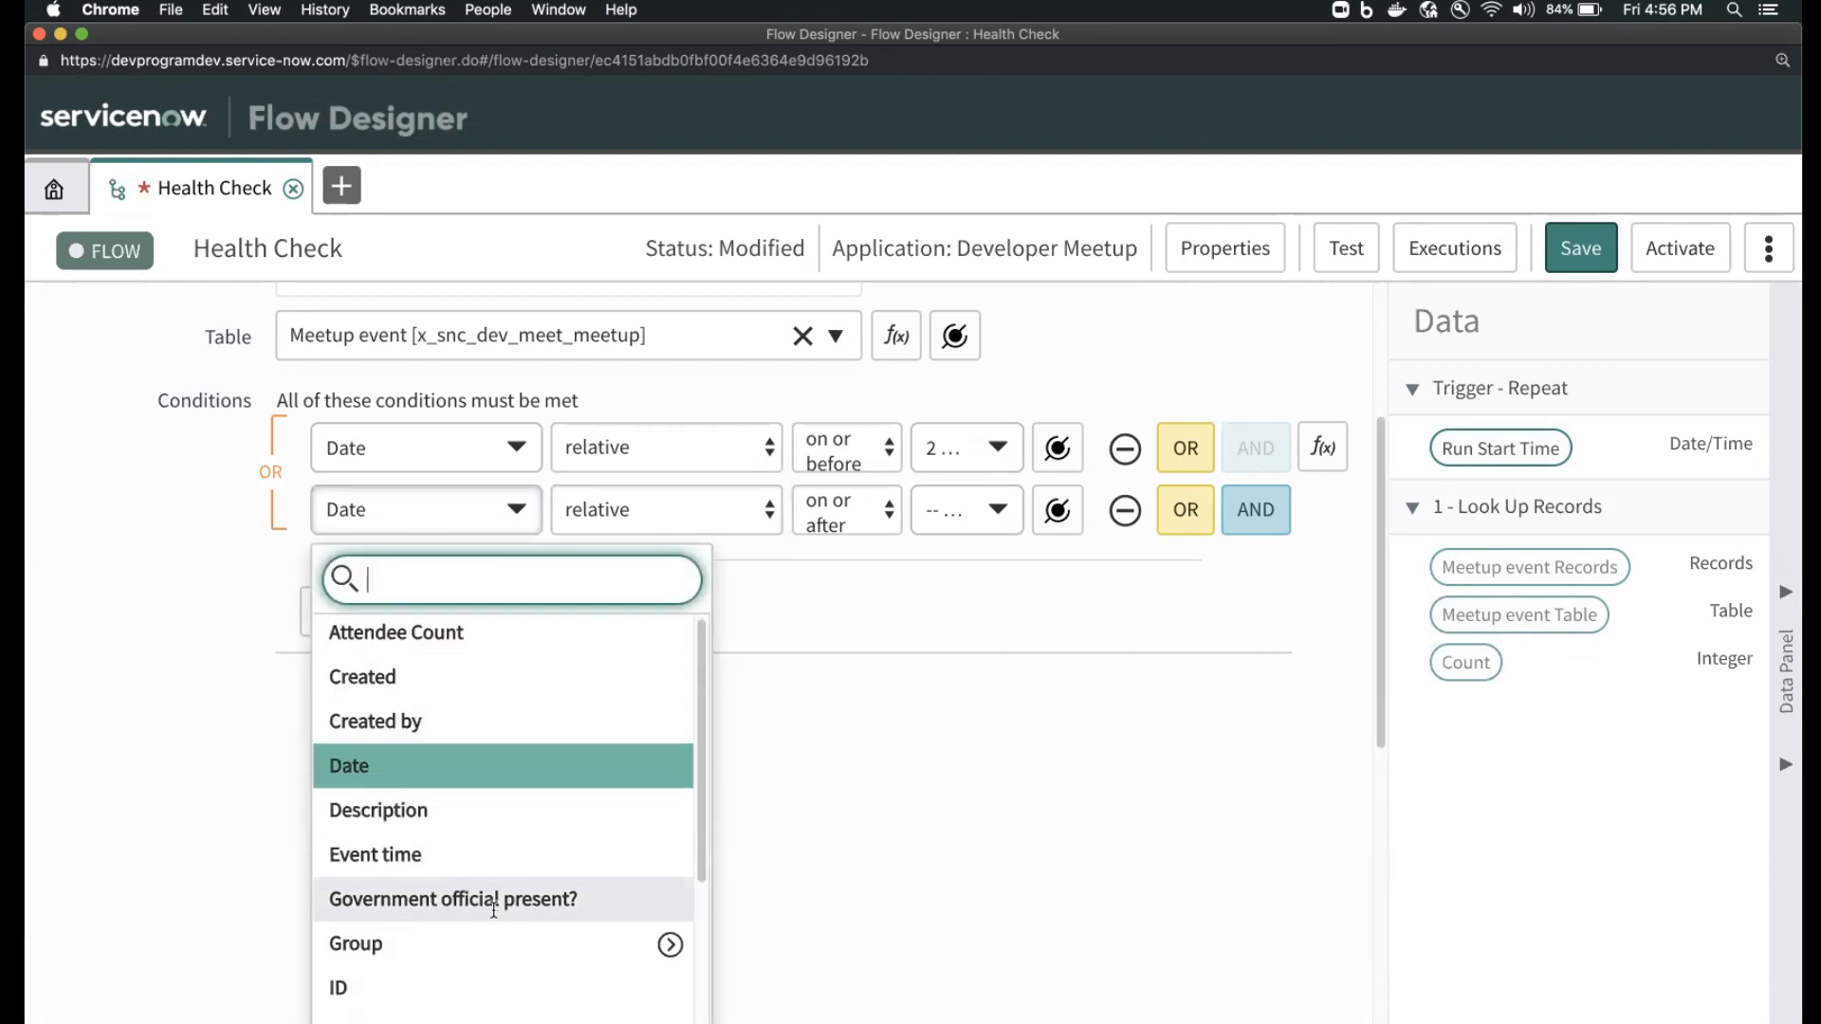
{"action": "scroll", "coordinate": [493, 909], "scroll_direction": "down", "scroll_amount": 5}
{"action": "scroll", "coordinate": [492, 908], "scroll_direction": "up", "scroll_amount": 5}
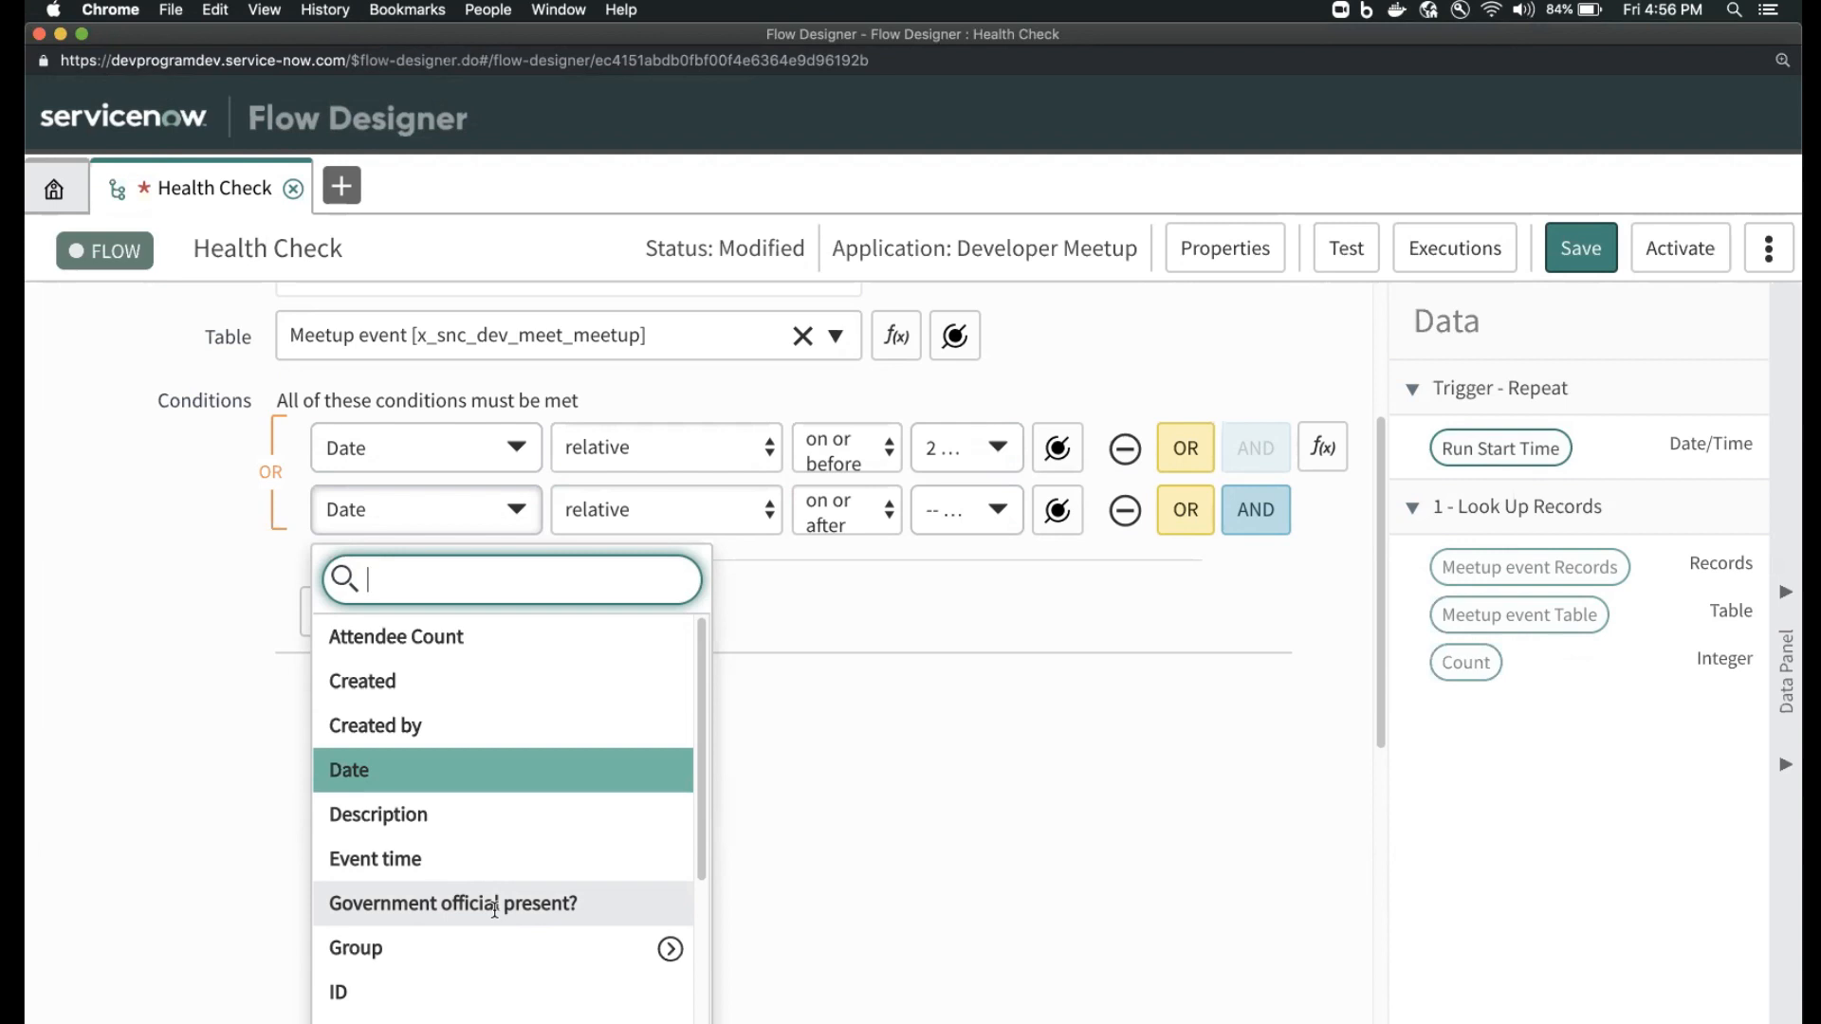
{"action": "left_click", "coordinate": [671, 949]}
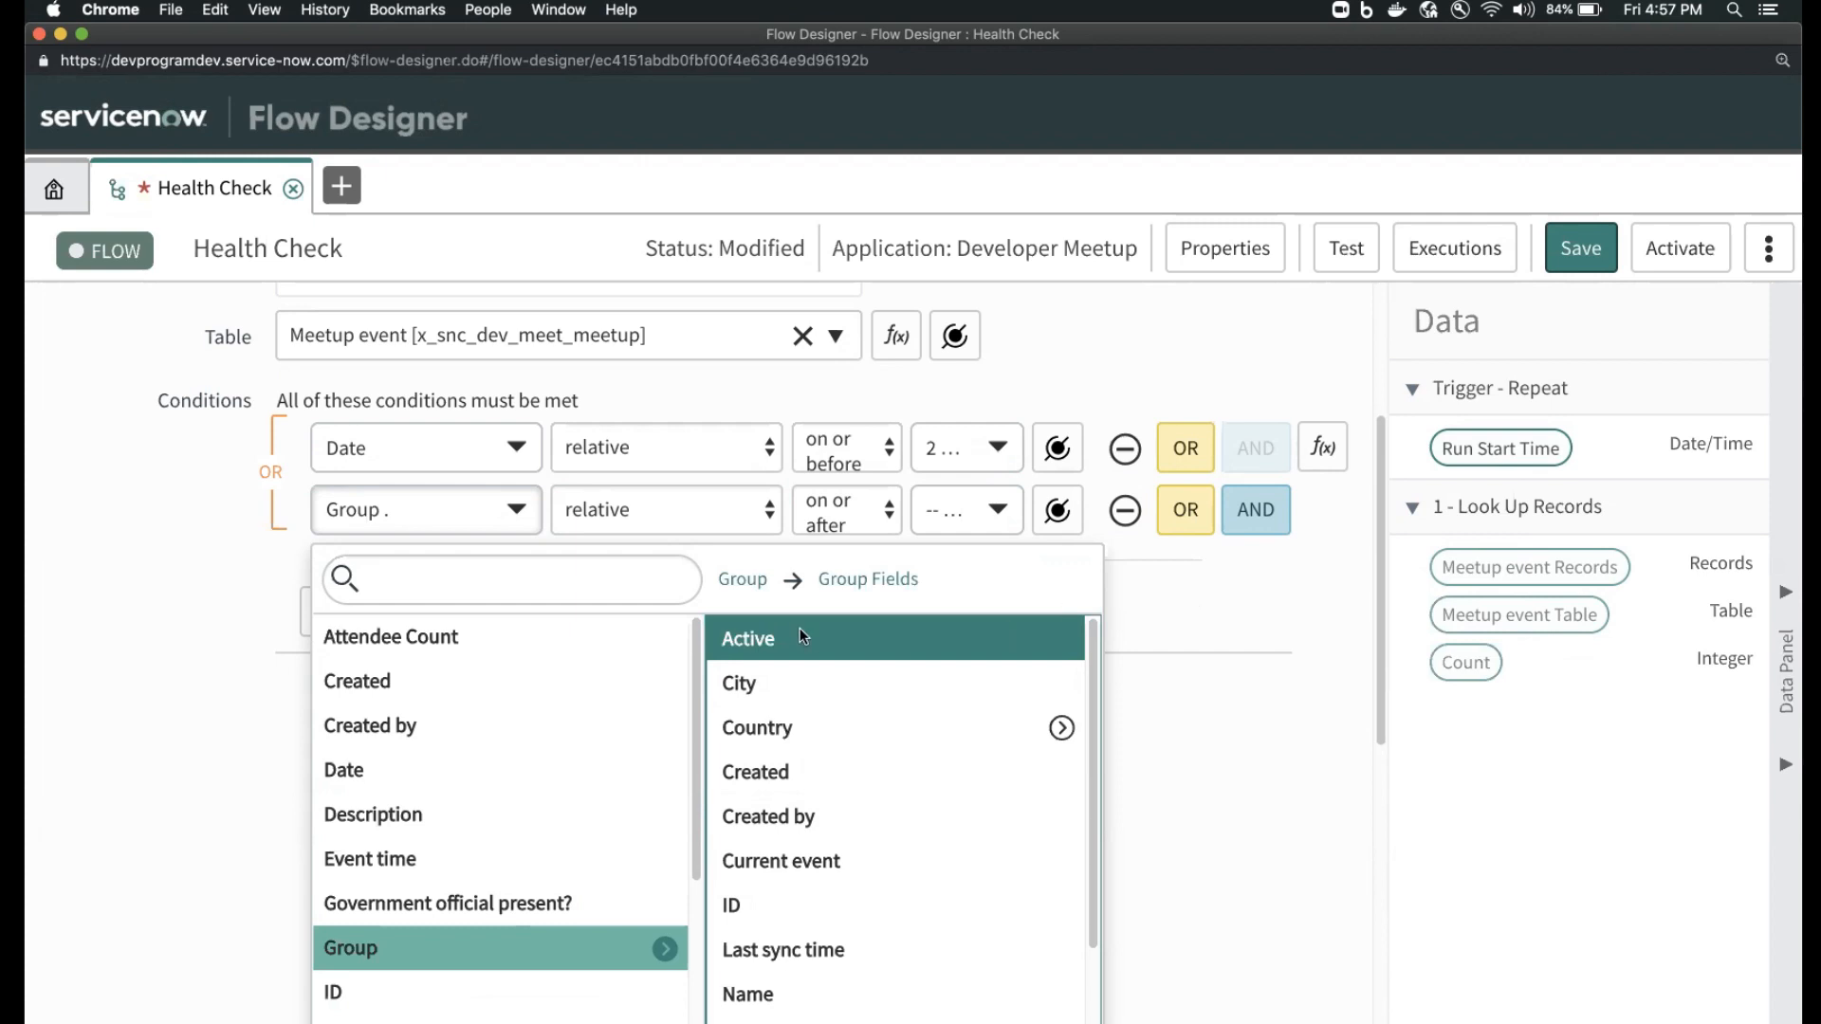
- Change the Look Up Records action's table to Group [x_snc_dev_meet_group]
{"action": "scroll", "coordinate": [799, 628], "scroll_direction": "up", "scroll_amount": 1}
{"action": "scroll", "coordinate": [799, 634], "scroll_direction": "up", "scroll_amount": 3}
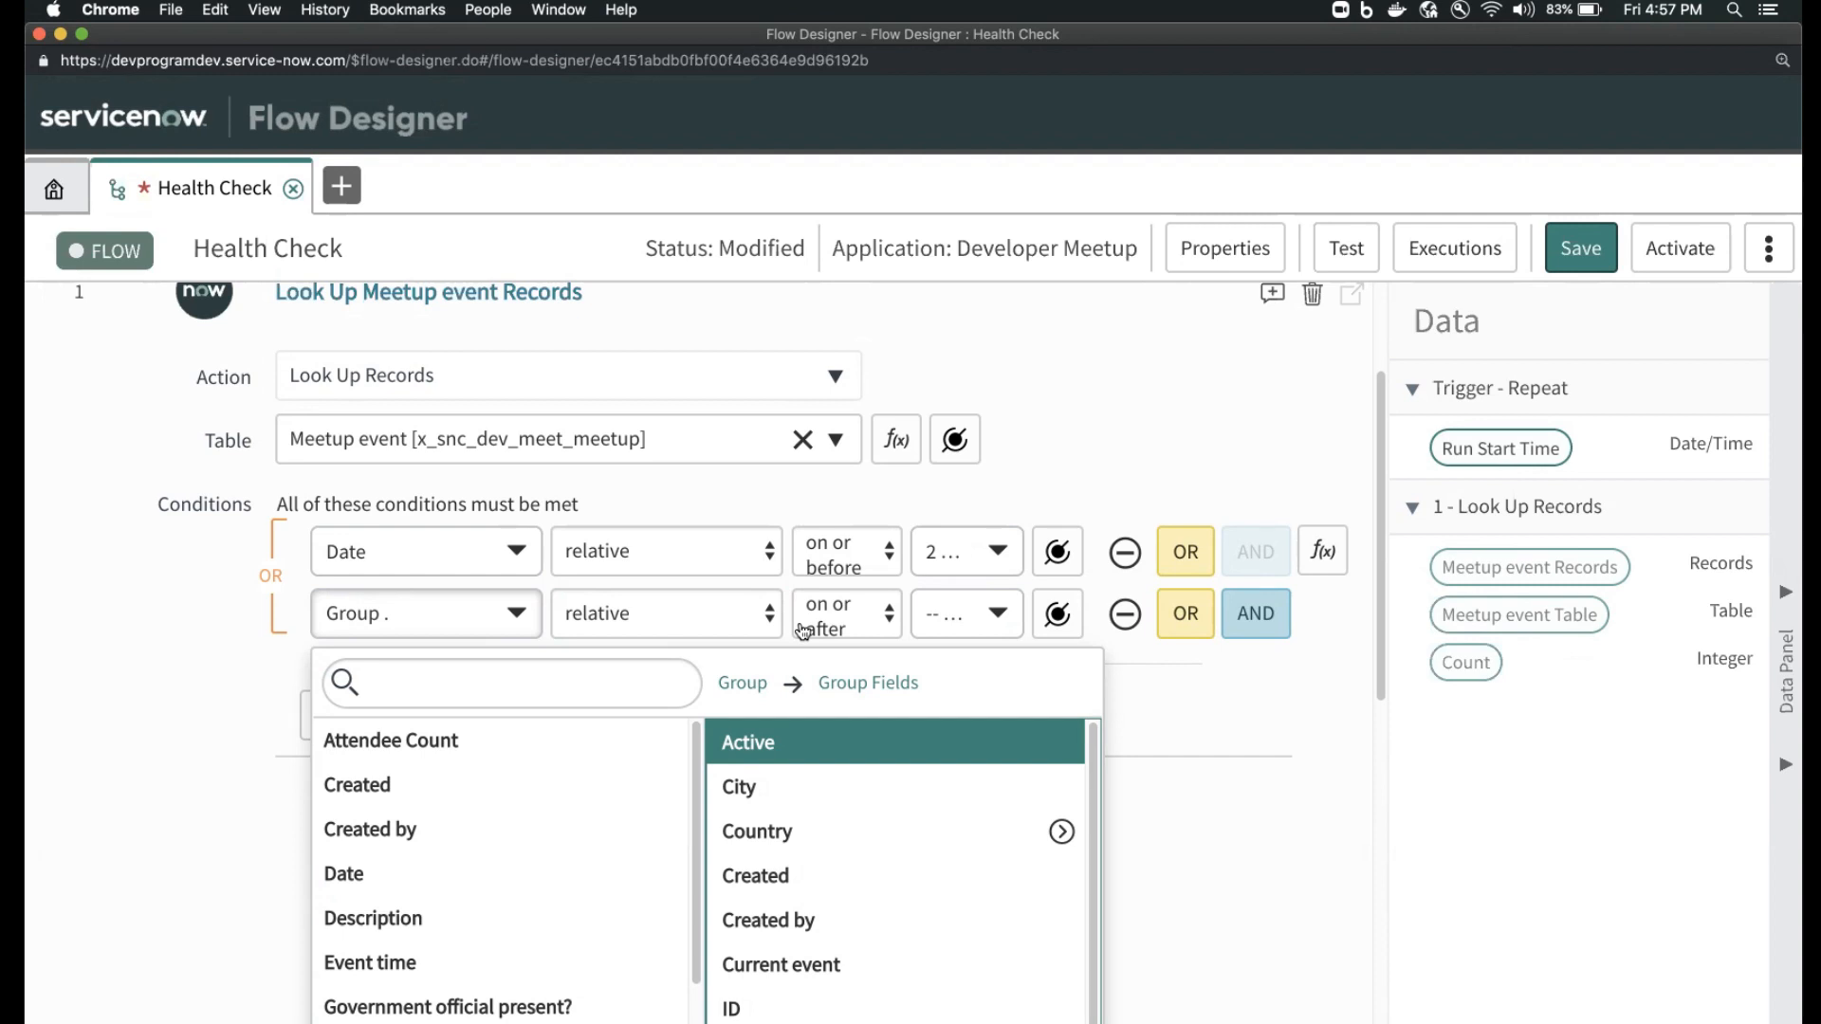
{"action": "left_click", "coordinate": [484, 442]}
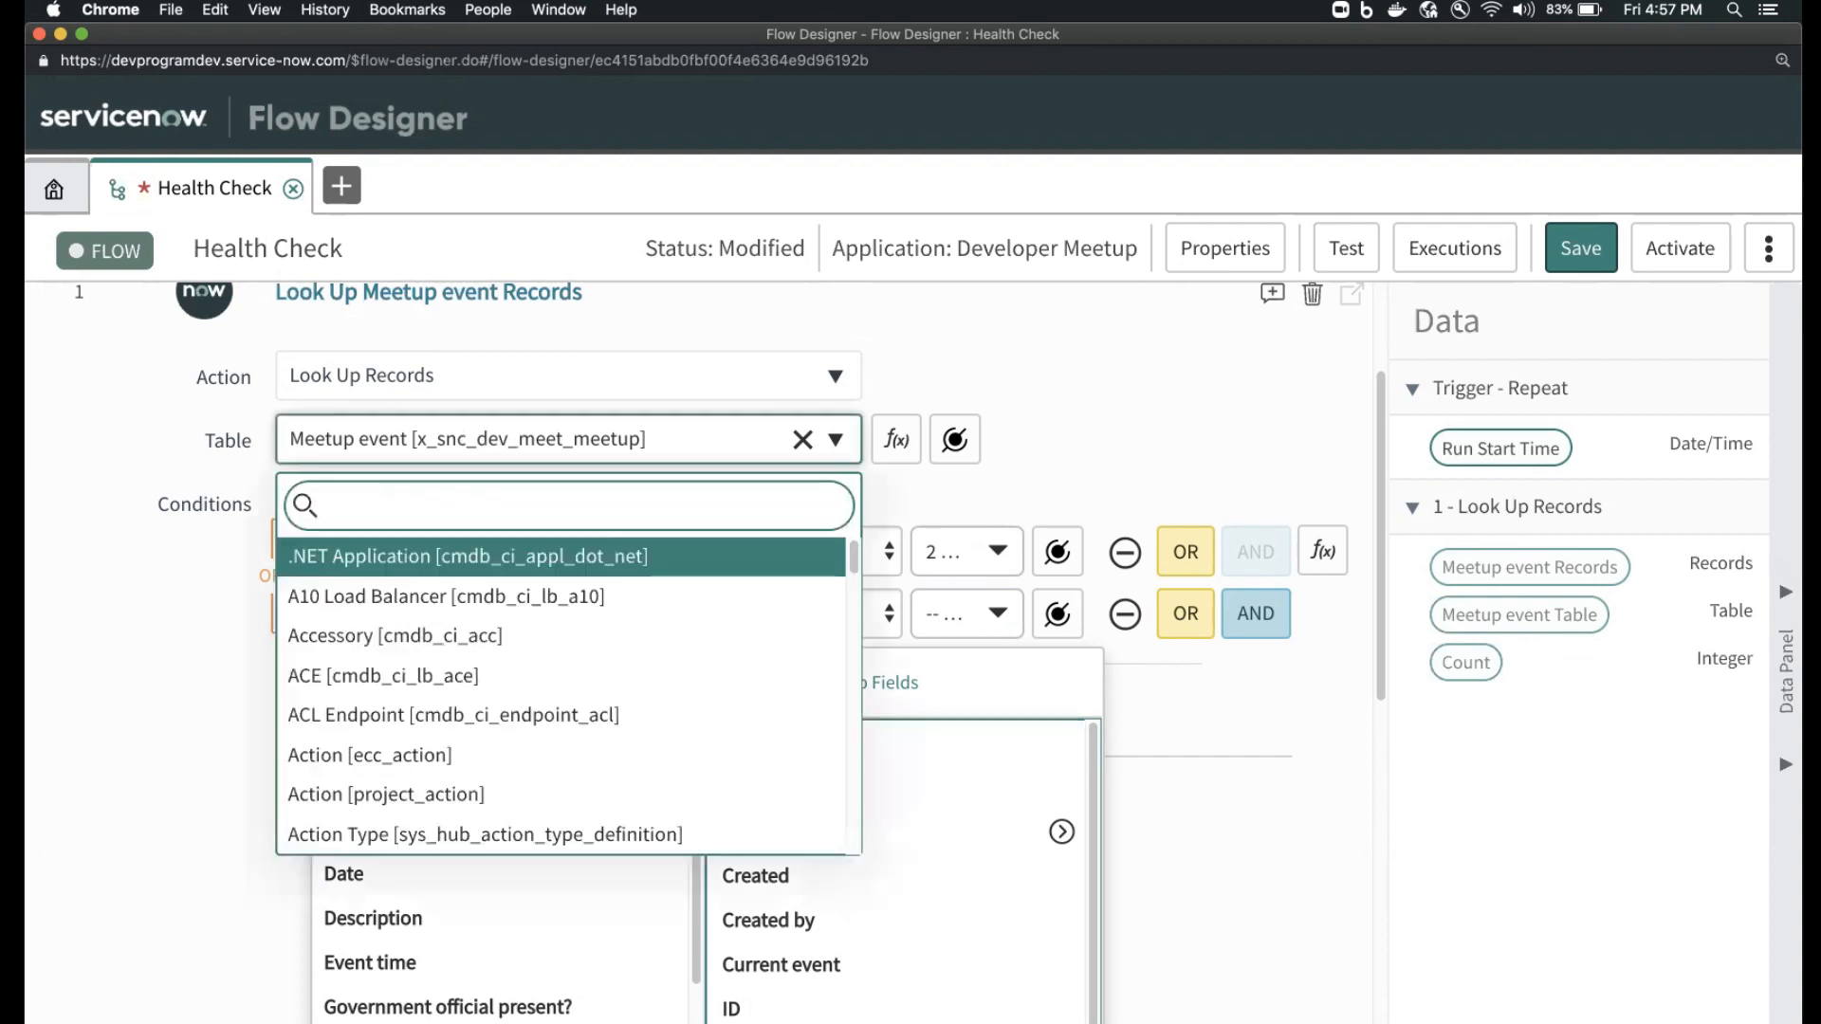
{"action": "type", "text": "group"}
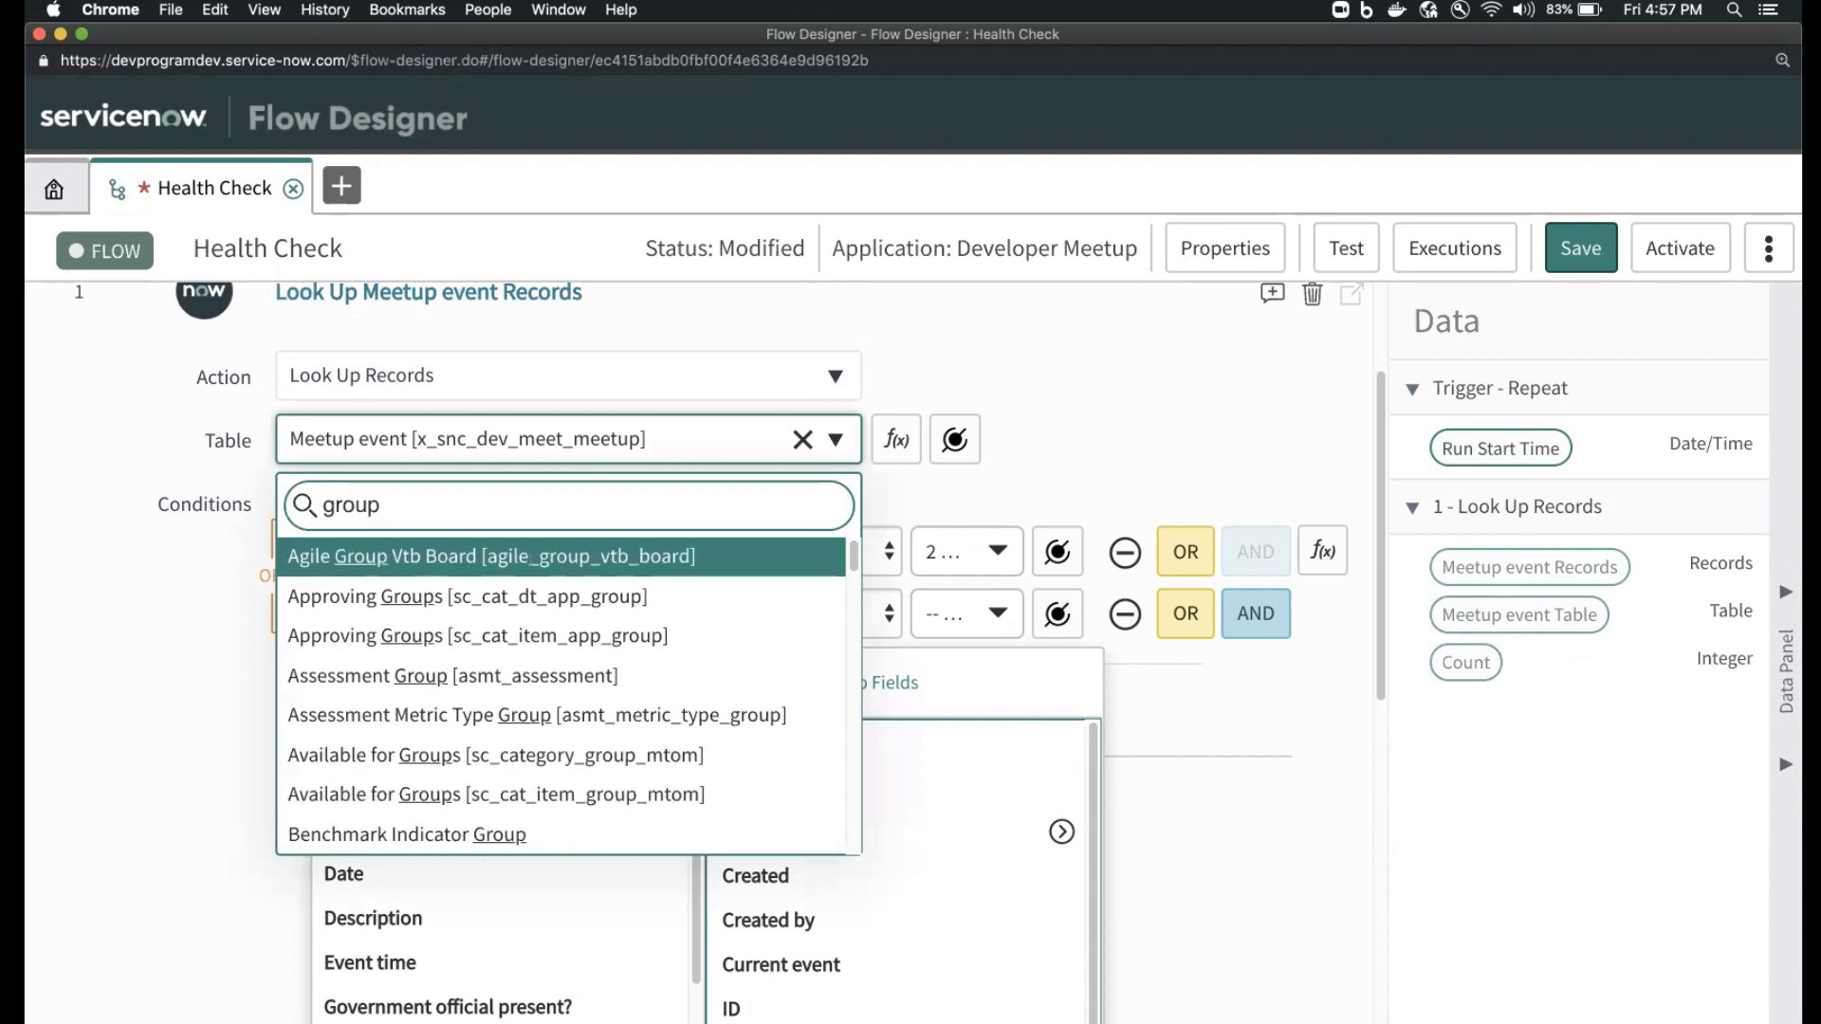
{"action": "scroll", "coordinate": [555, 693], "scroll_direction": "down", "scroll_amount": 5}
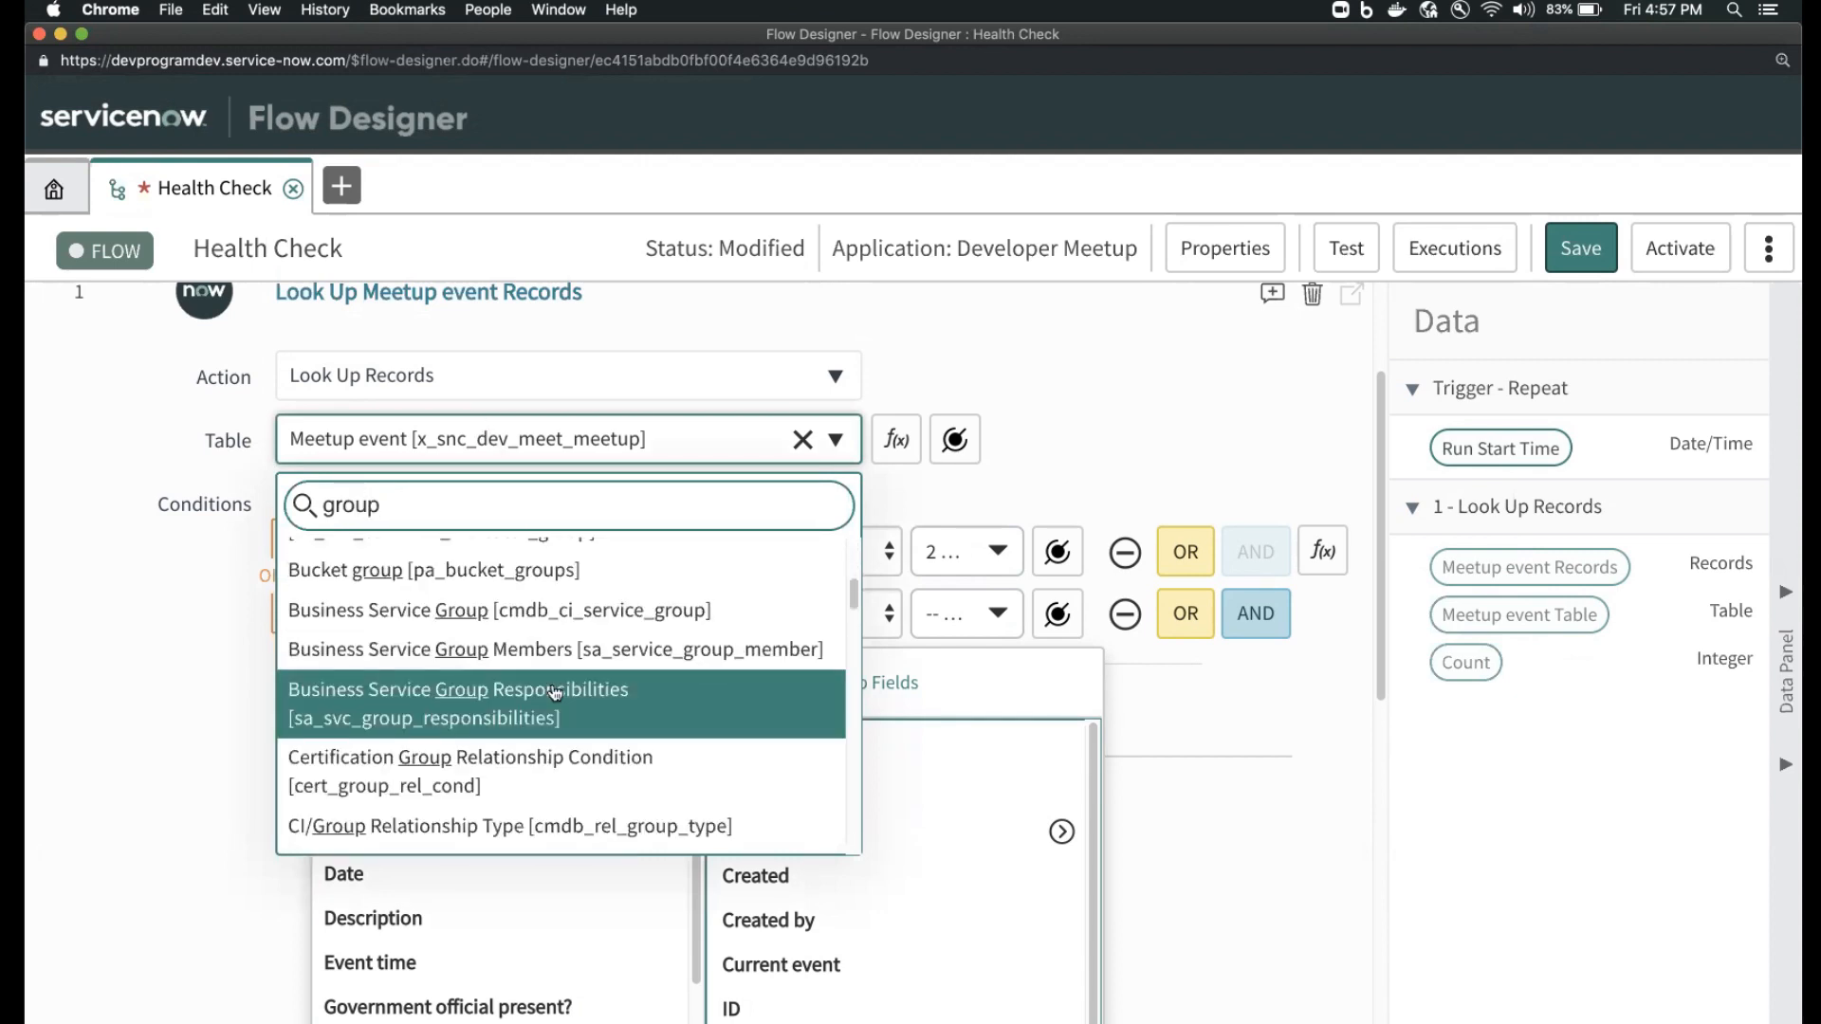
{"action": "scroll", "coordinate": [552, 692], "scroll_direction": "down", "scroll_amount": 3}
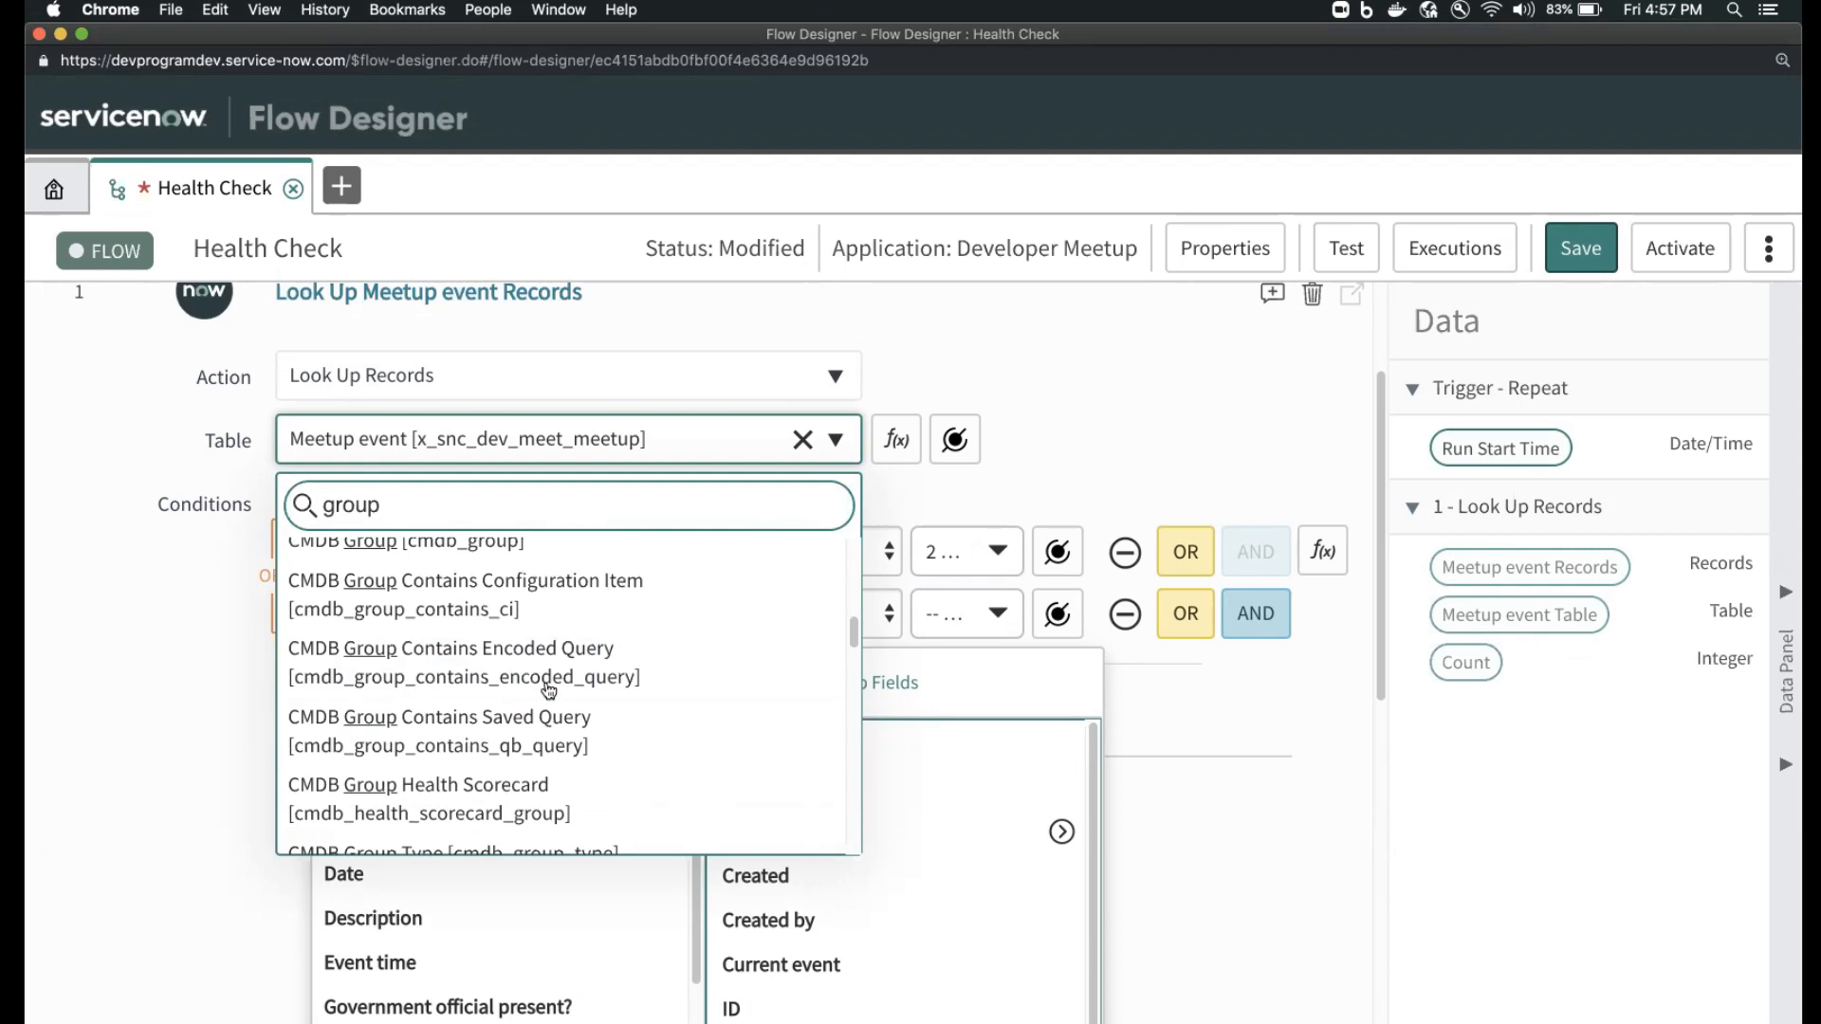
{"action": "scroll", "coordinate": [548, 689], "scroll_direction": "down", "scroll_amount": 3}
{"action": "left_click_drag", "start_coordinate": [422, 498], "coordinate": [245, 512]}
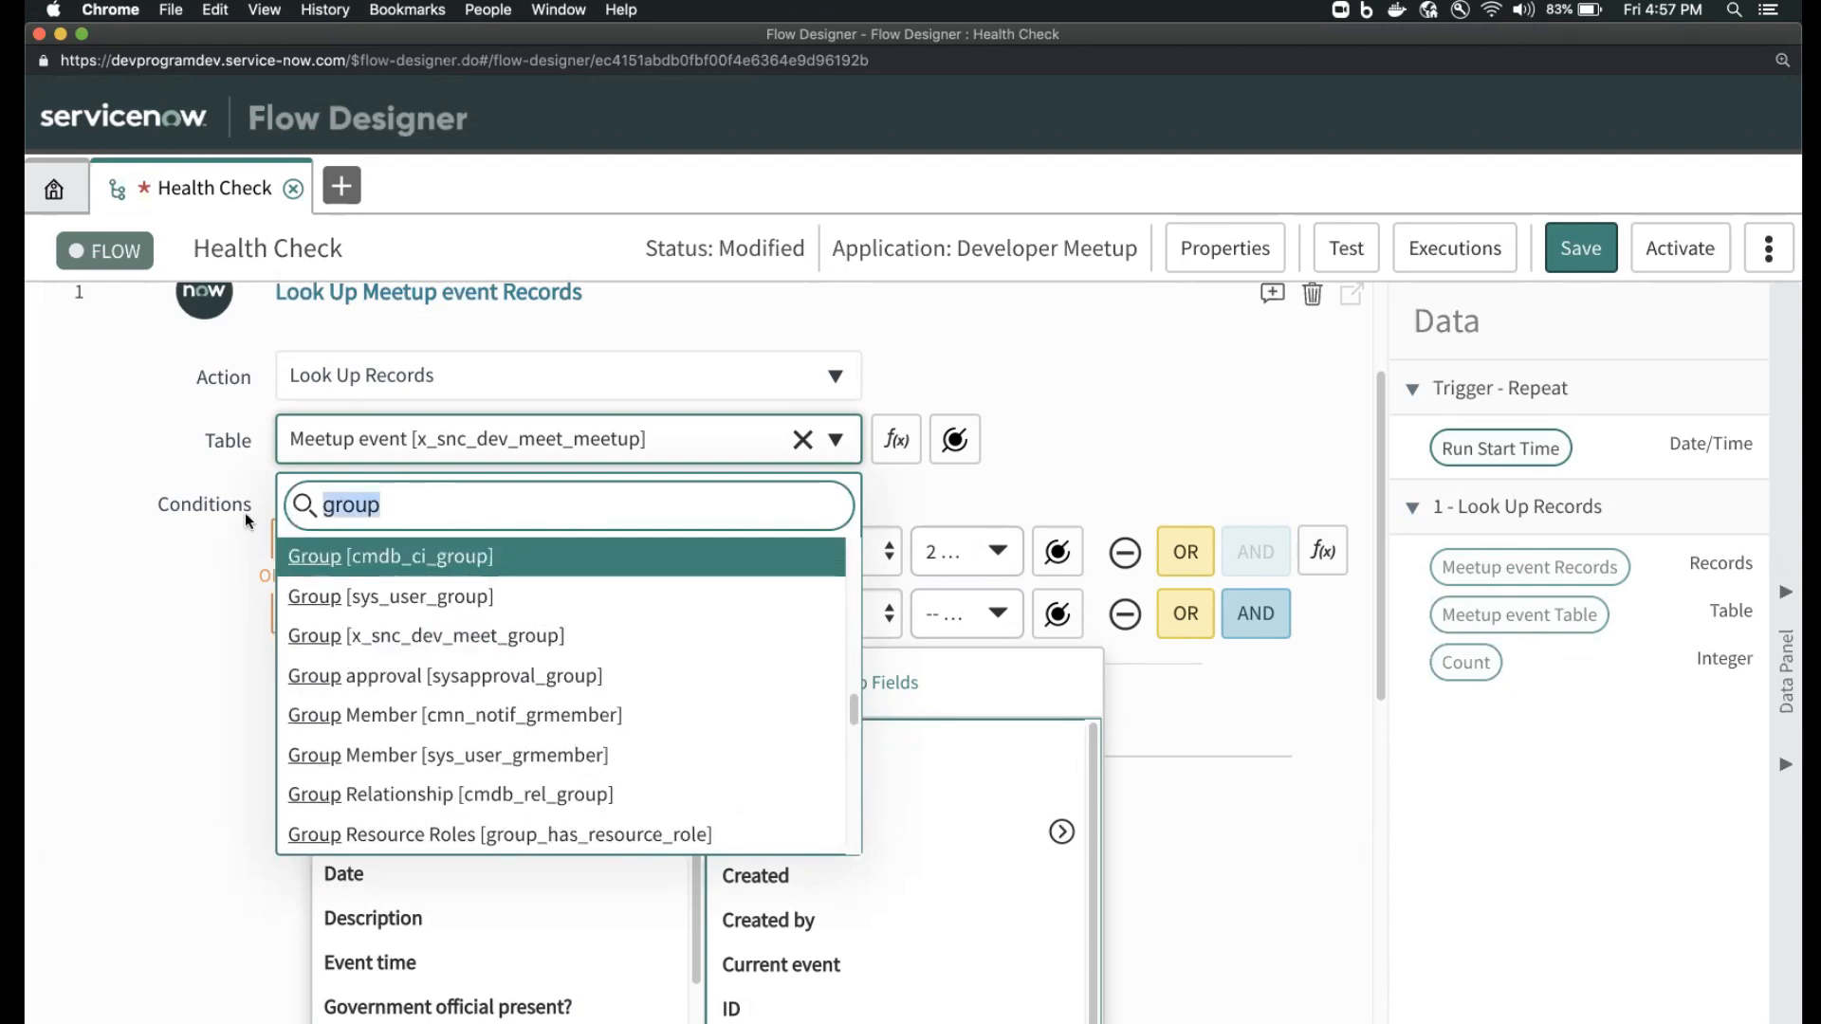
{"action": "left_click", "coordinate": [423, 631]}
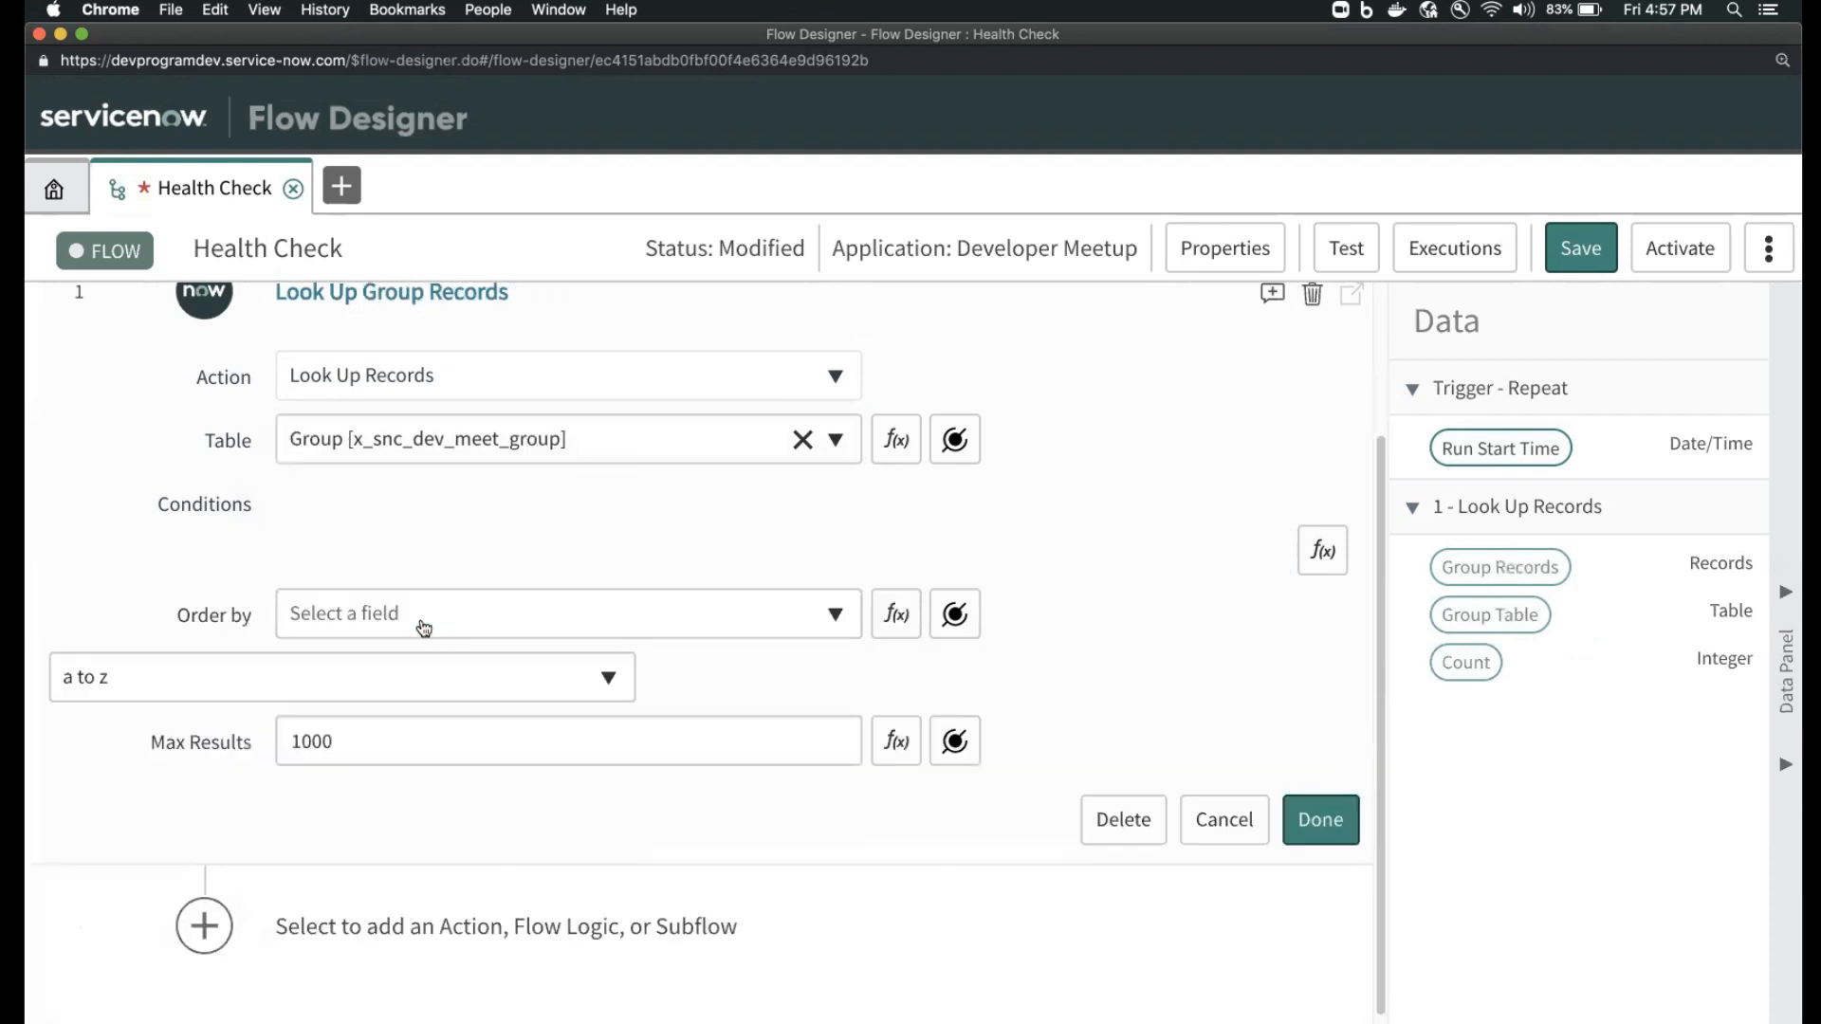
- Set the first condition of the Group lookup to Active is true
{"action": "left_click", "coordinate": [416, 554]}
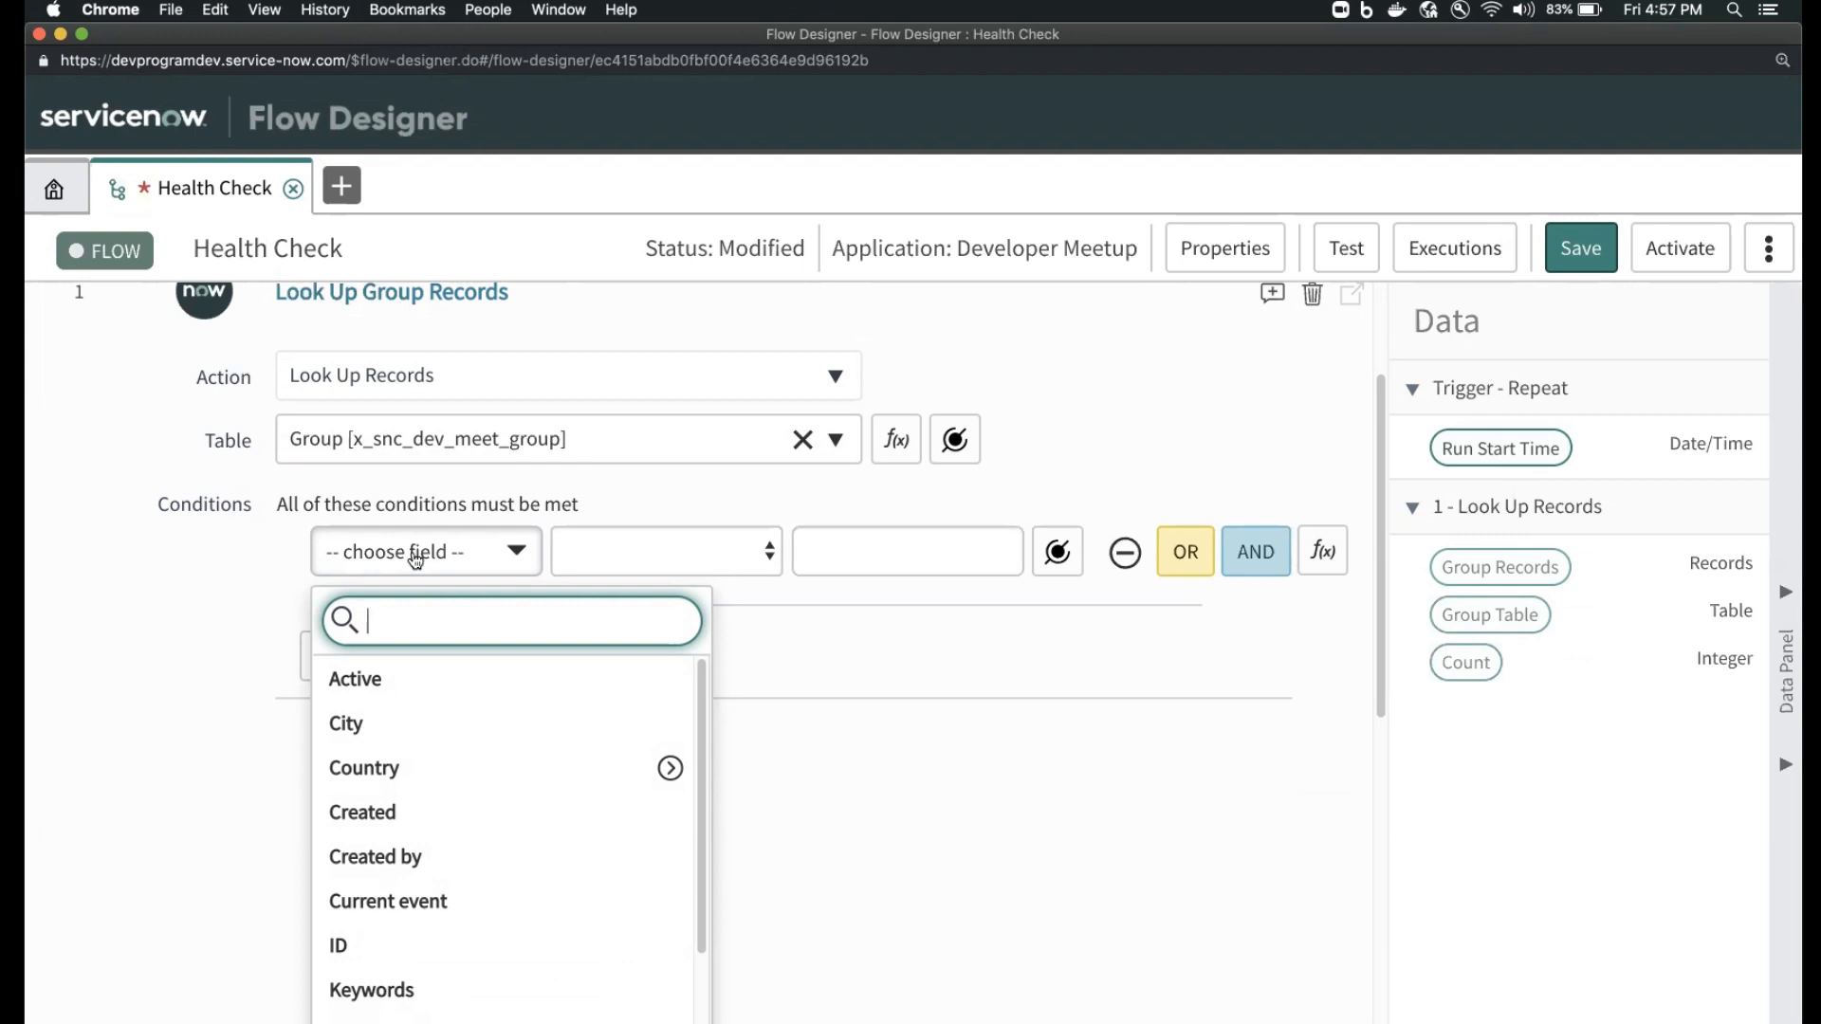
{"action": "scroll", "coordinate": [503, 1010], "scroll_direction": "down", "scroll_amount": 3}
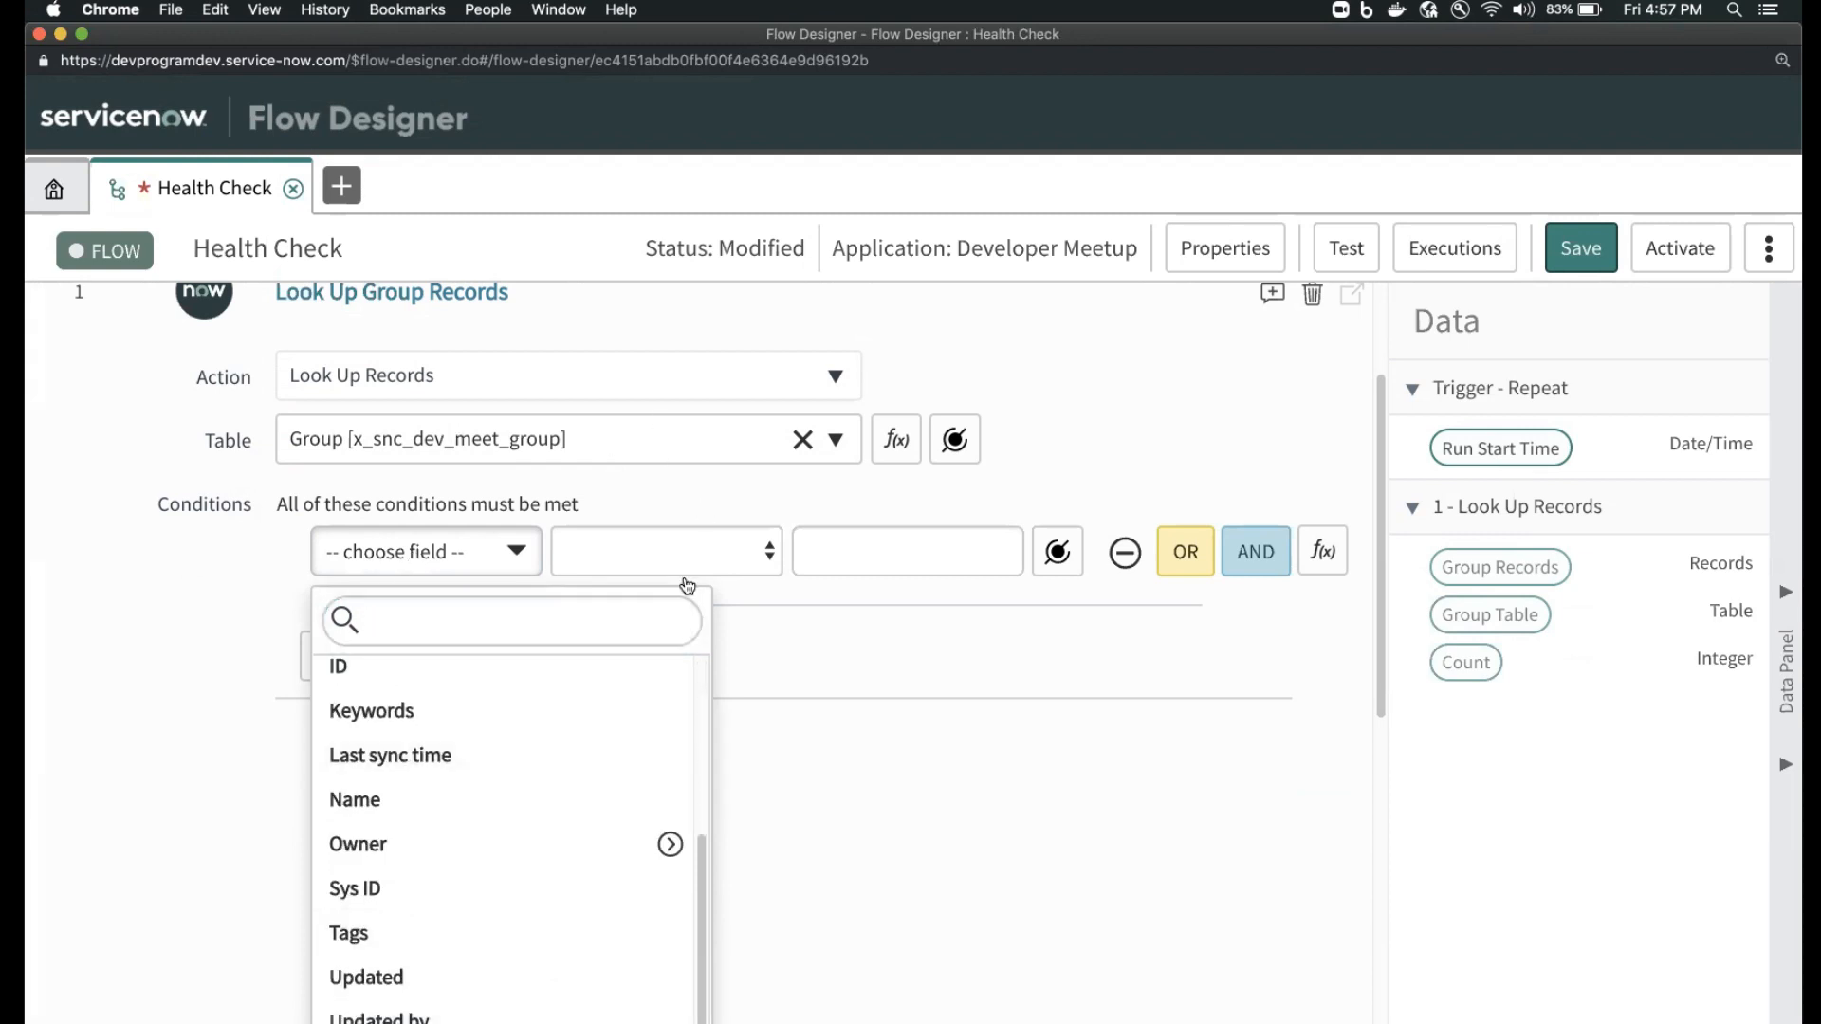
{"action": "scroll", "coordinate": [547, 799], "scroll_direction": "up", "scroll_amount": 2}
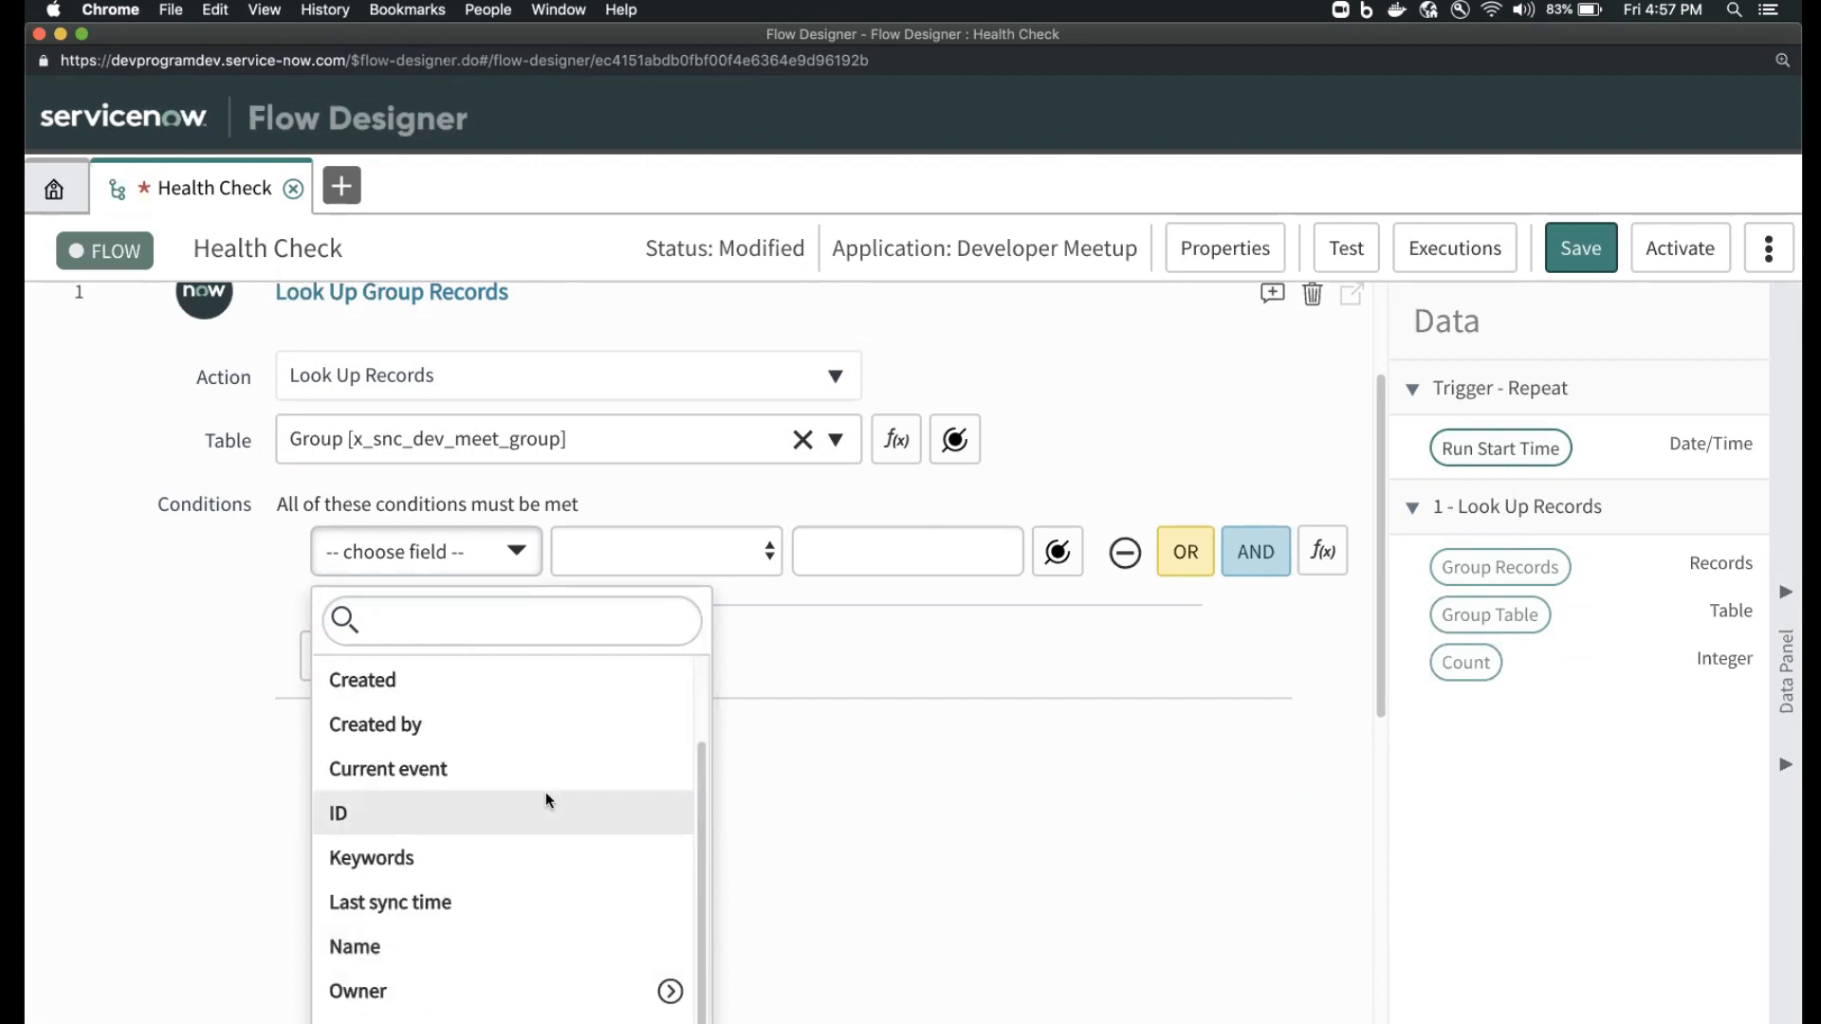
{"action": "scroll", "coordinate": [544, 793], "scroll_direction": "up", "scroll_amount": 2}
{"action": "left_click", "coordinate": [565, 675]}
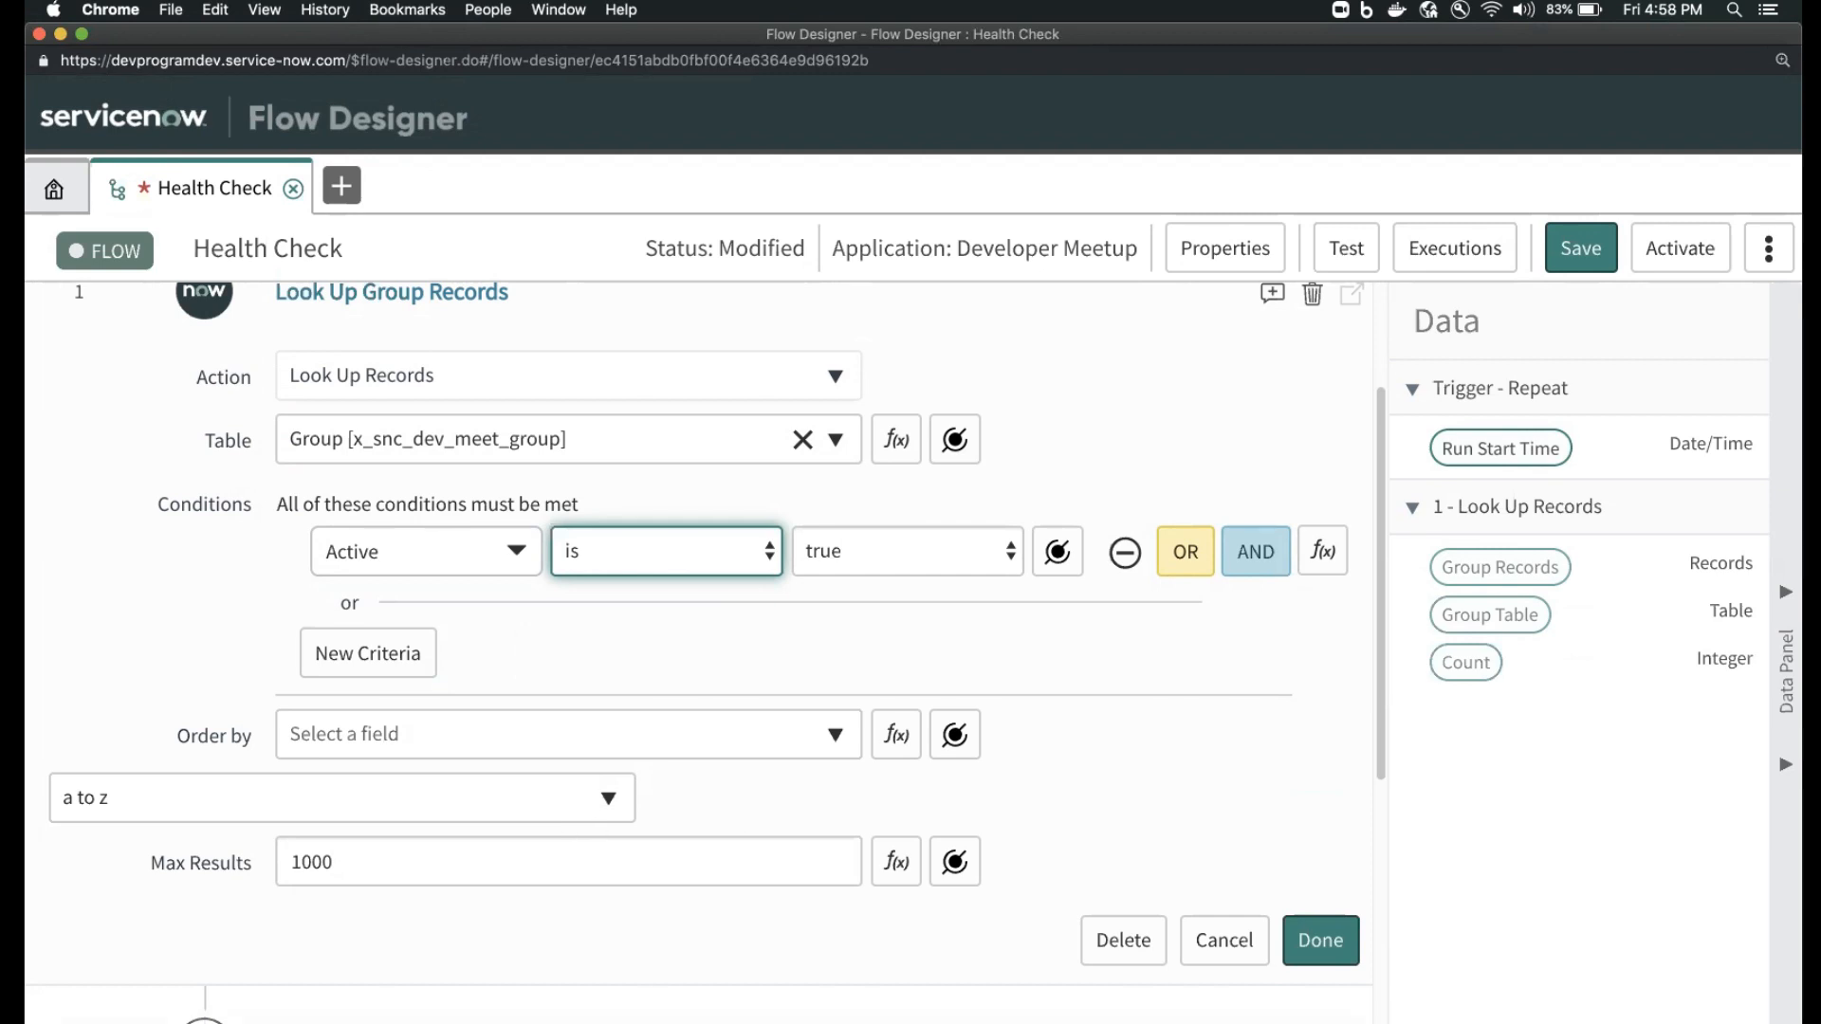
- Finish the Group lookup and add a For Each loop that iterates over the Group Records from step 1
{"action": "left_click", "coordinate": [1331, 942]}
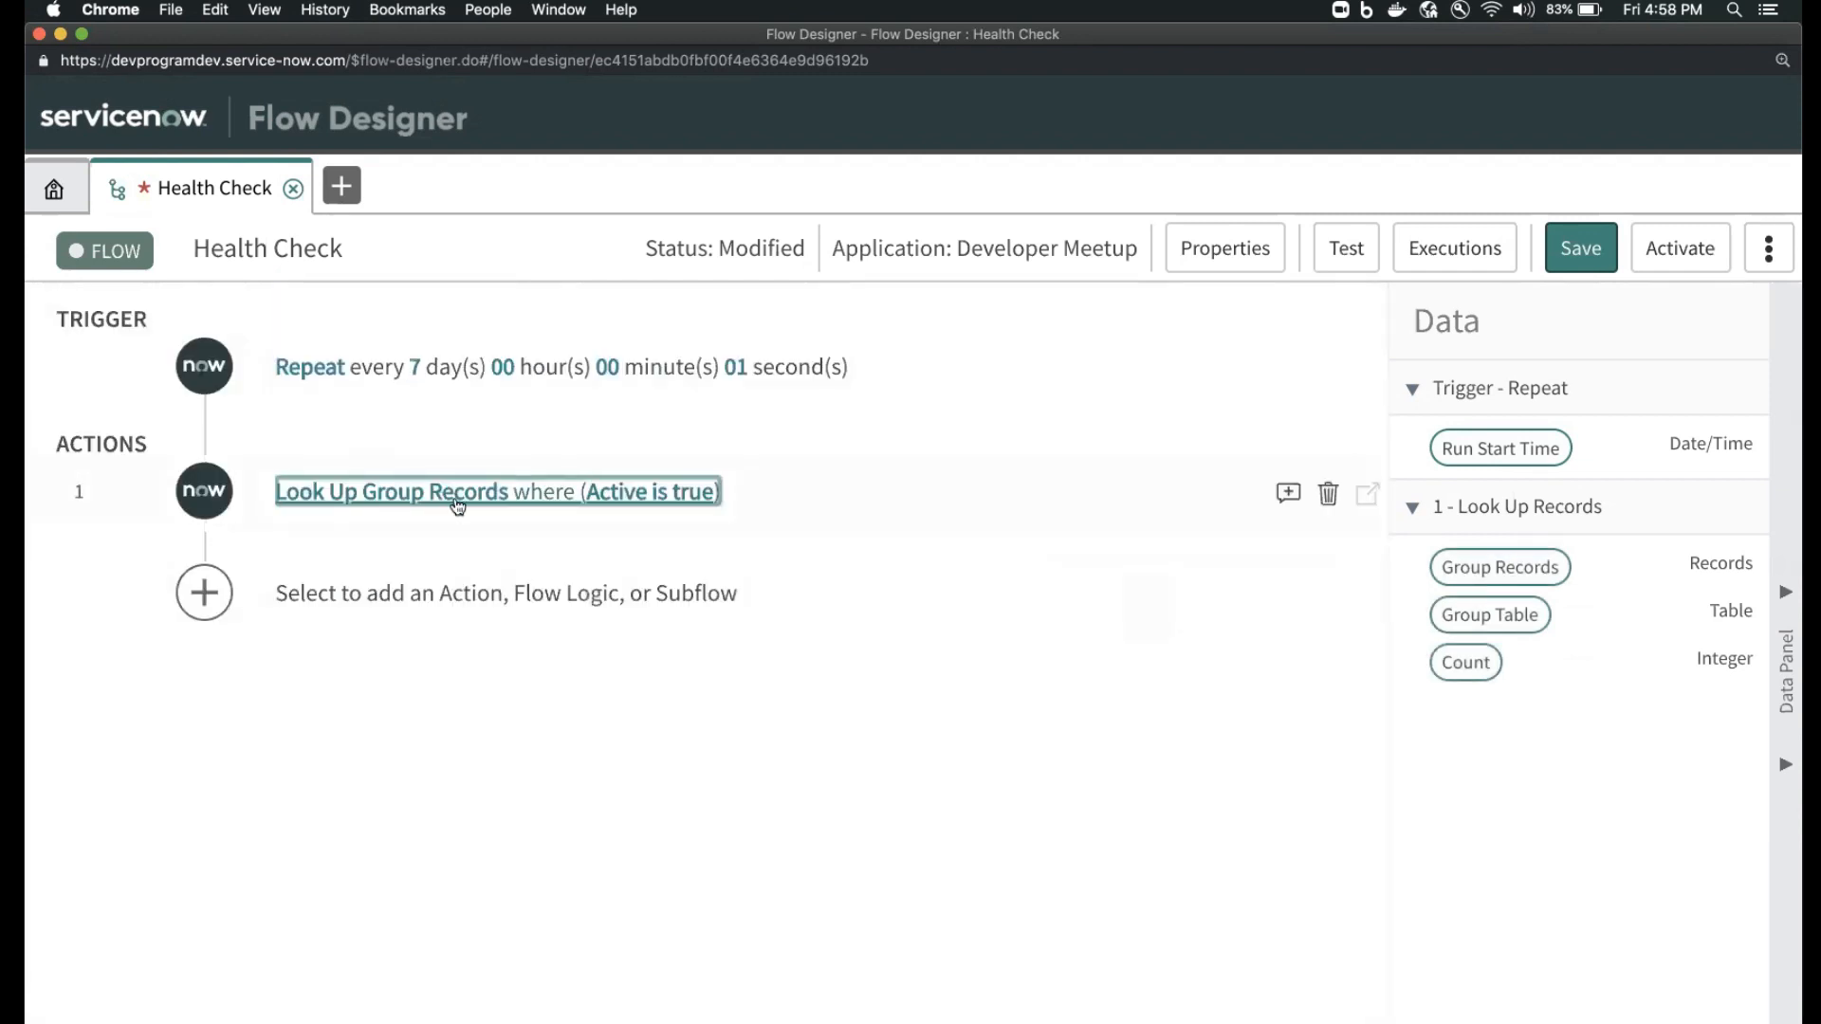
{"action": "left_click", "coordinate": [204, 593]}
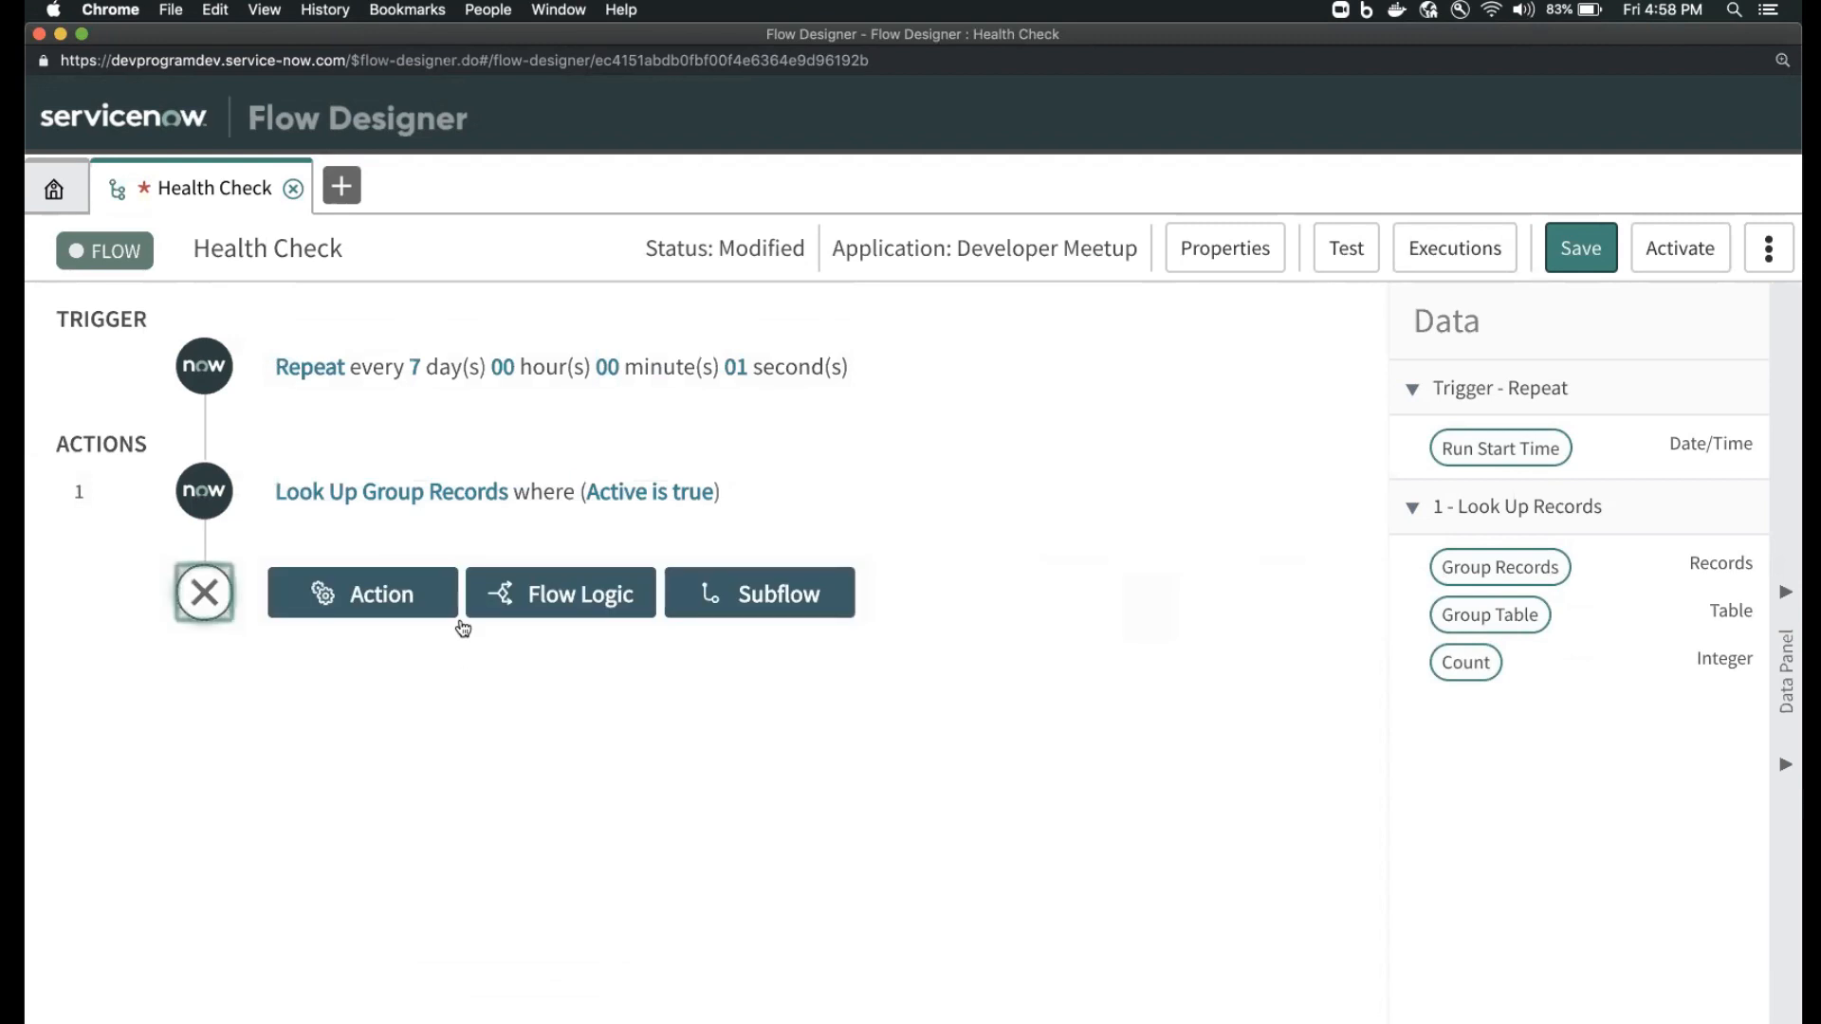
{"action": "left_click", "coordinate": [593, 598]}
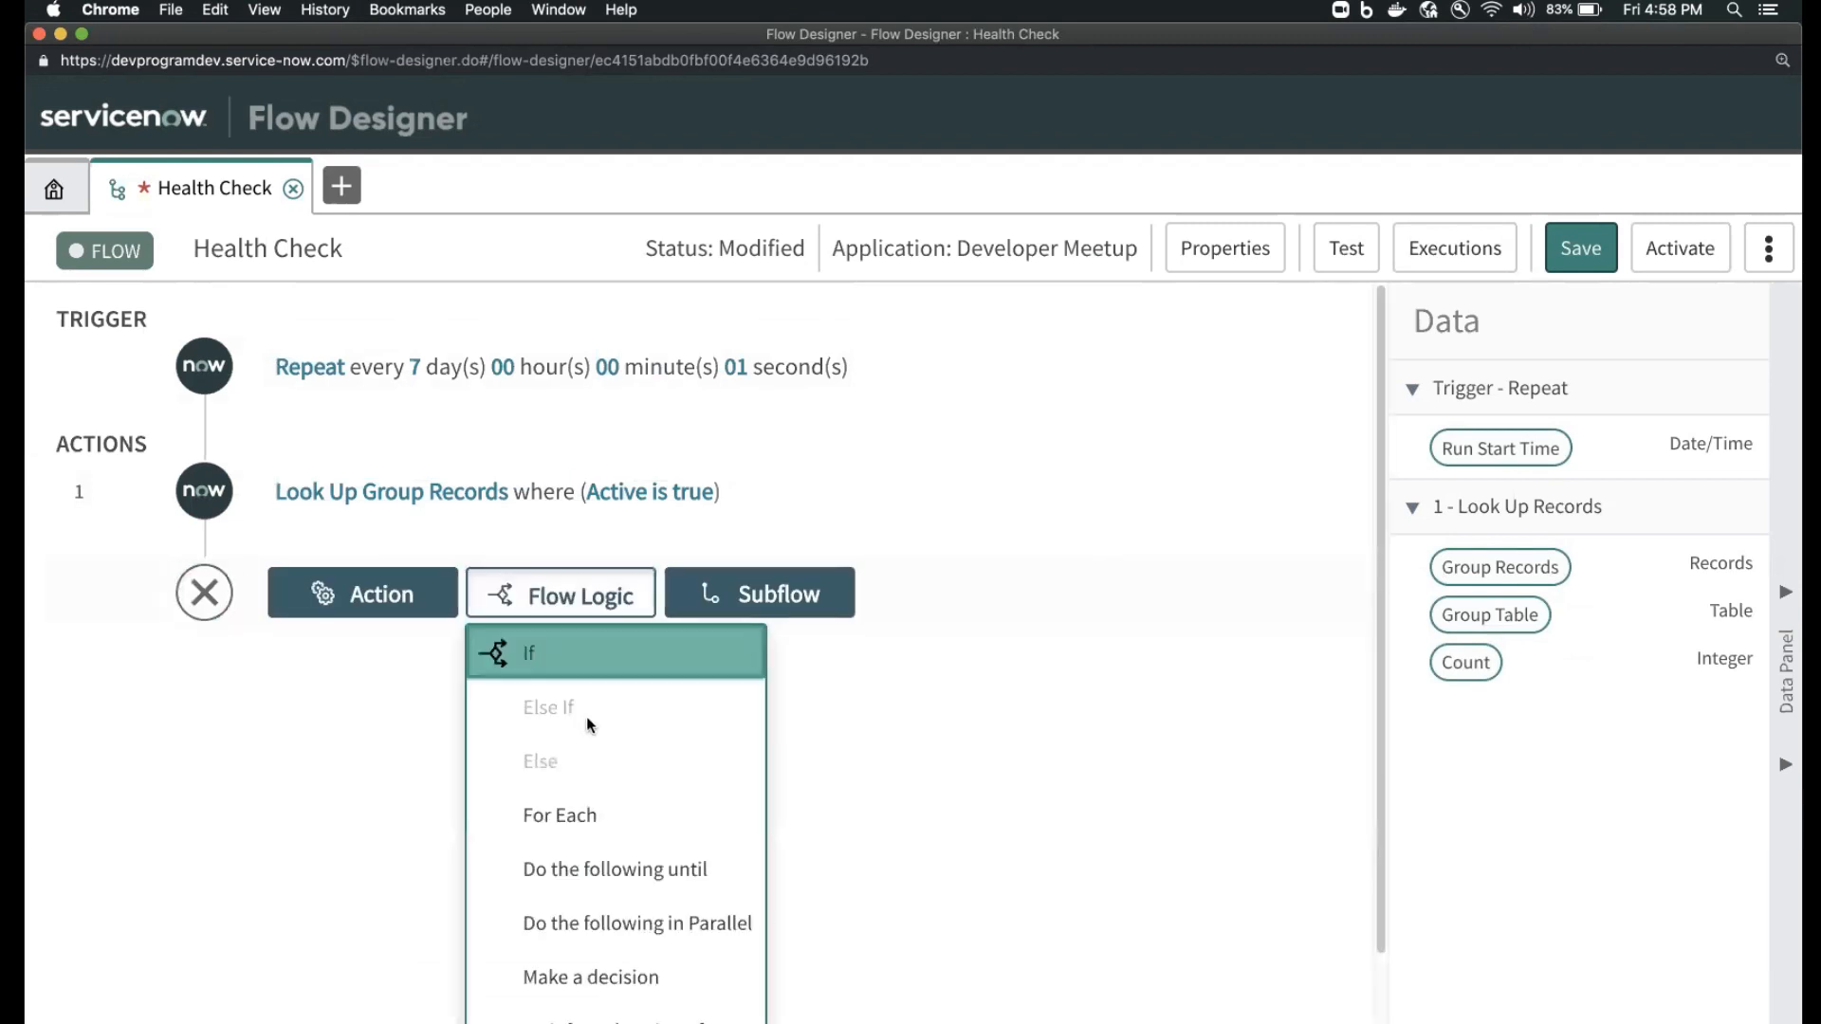
{"action": "left_click", "coordinate": [613, 818]}
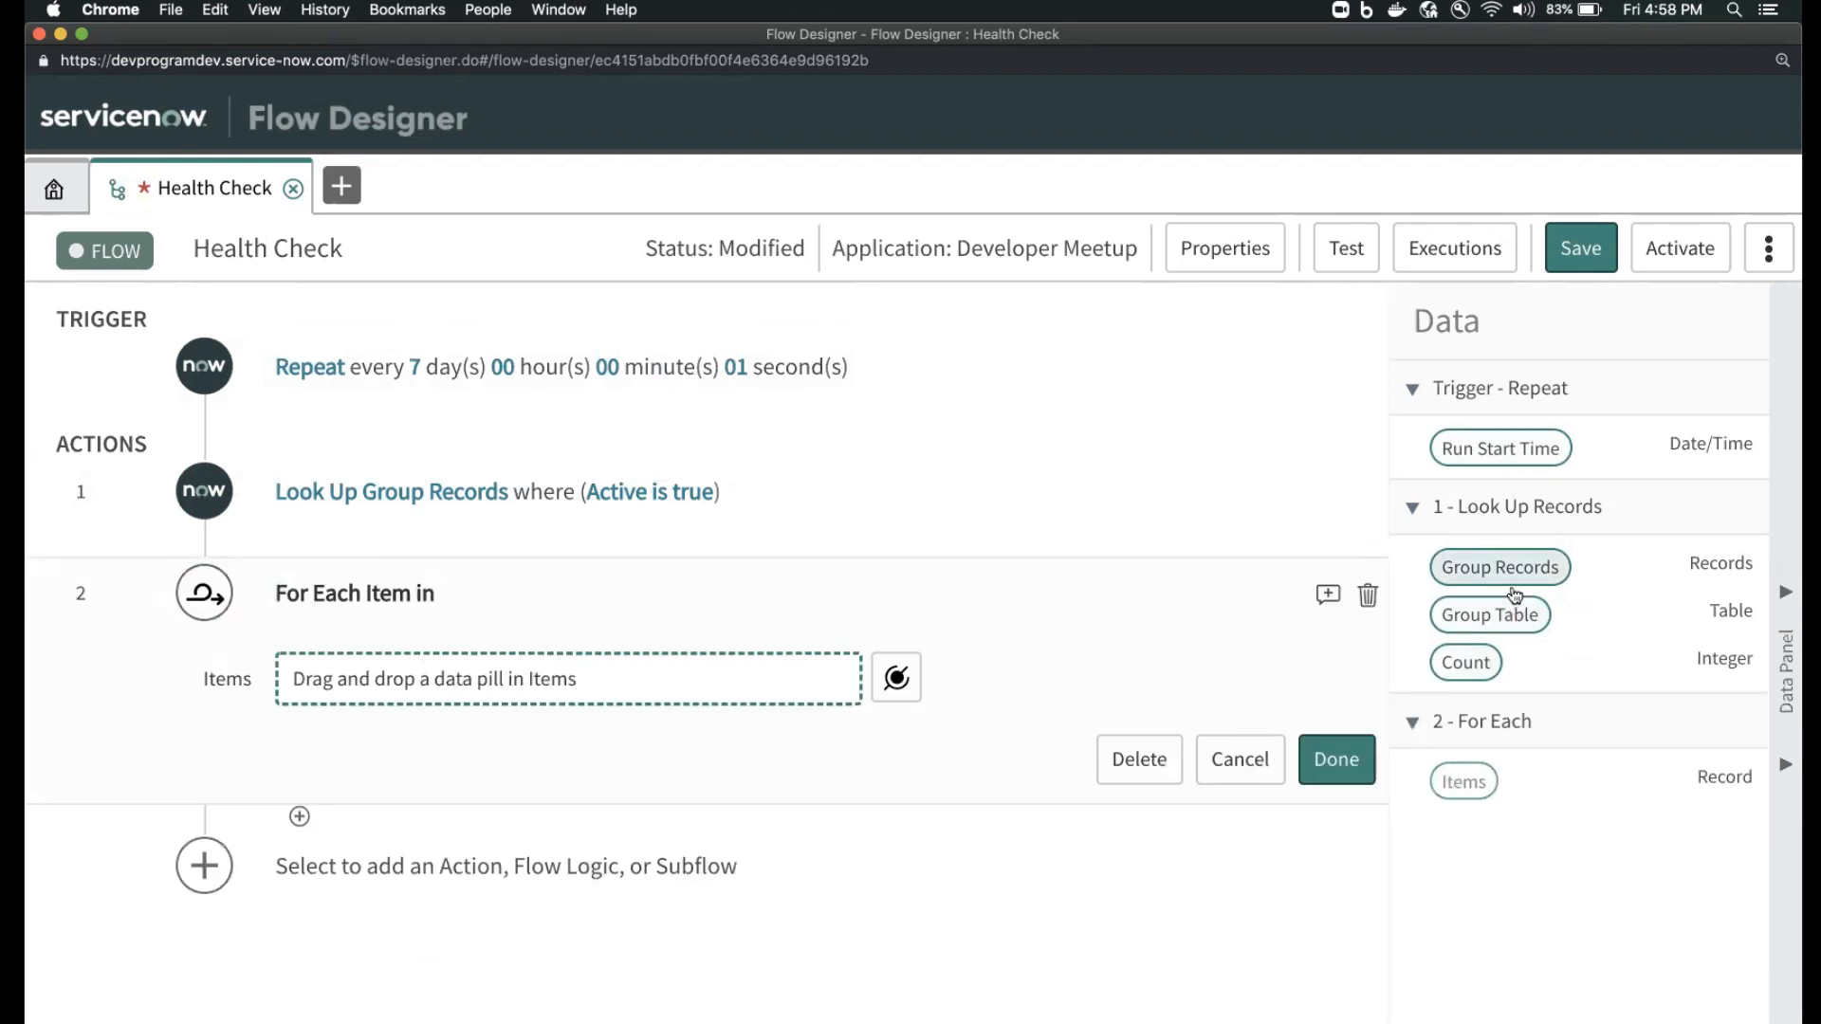
{"action": "left_click_drag", "start_coordinate": [1500, 566], "coordinate": [603, 668]}
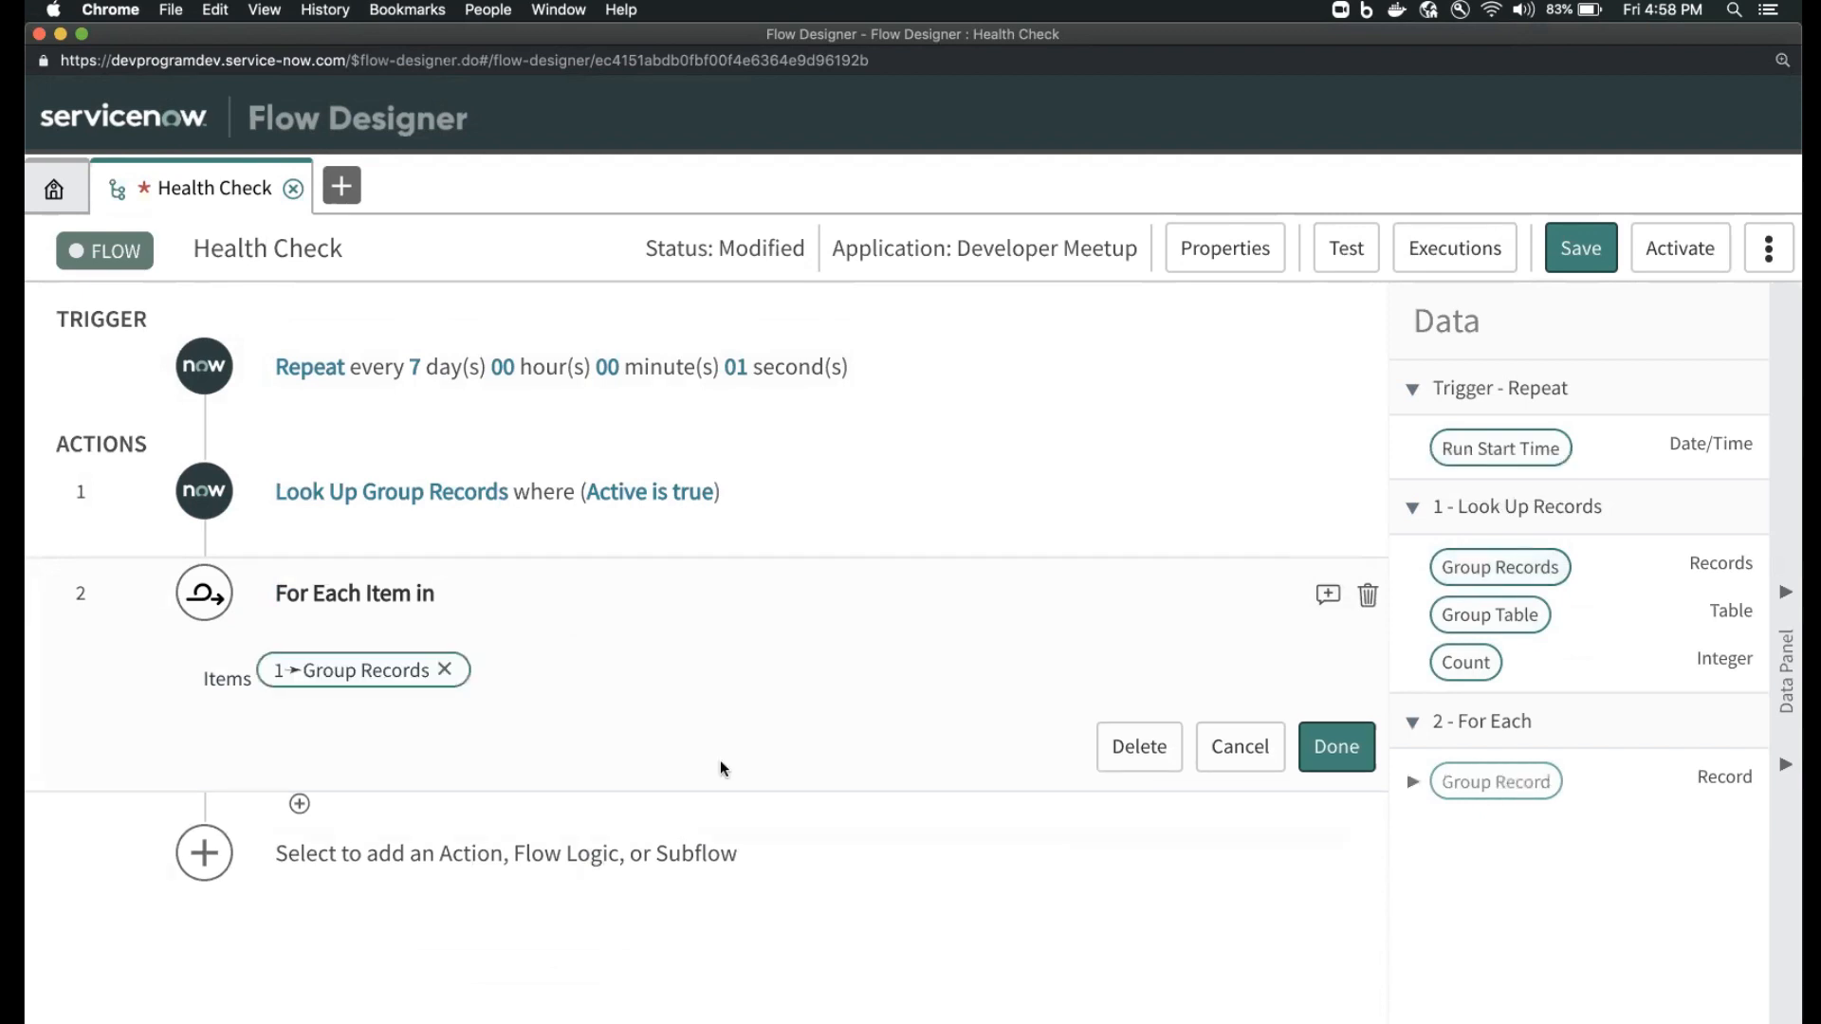
{"action": "left_click", "coordinate": [1366, 755]}
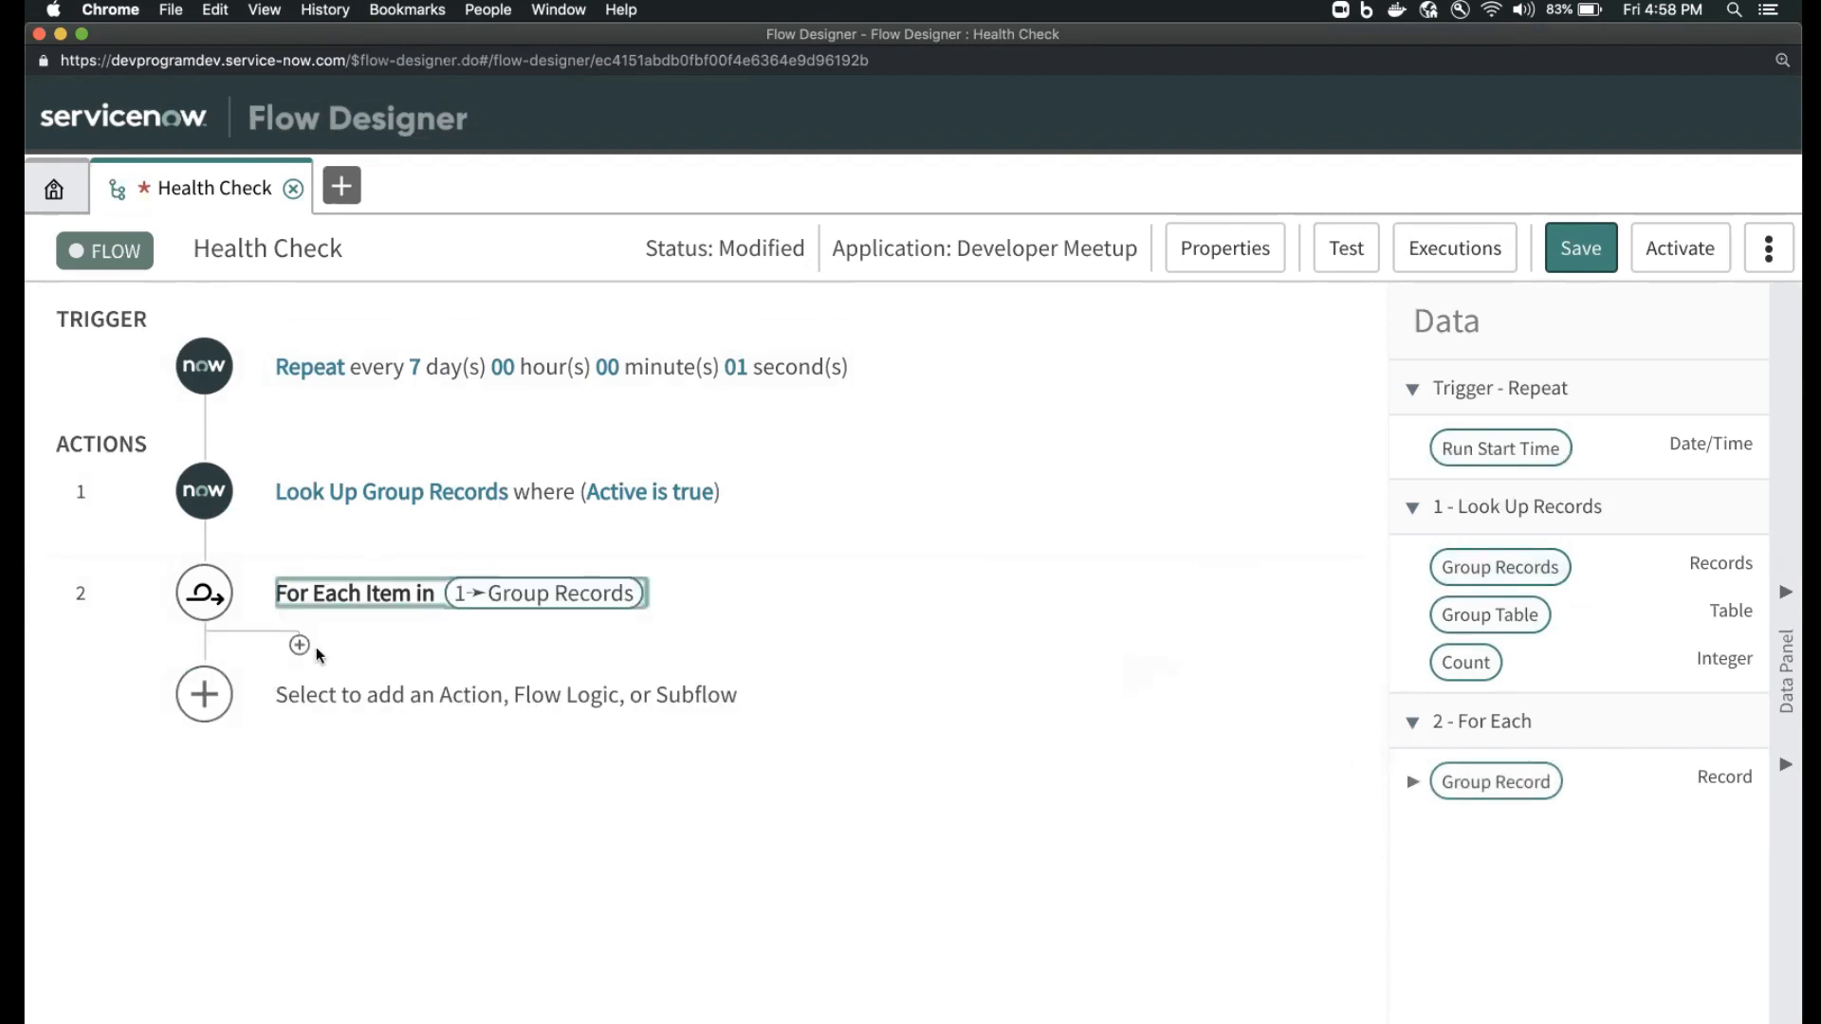
- Add a Look Up Records action inside the For Each loop
{"action": "left_click", "coordinate": [299, 643]}
{"action": "left_click", "coordinate": [478, 672]}
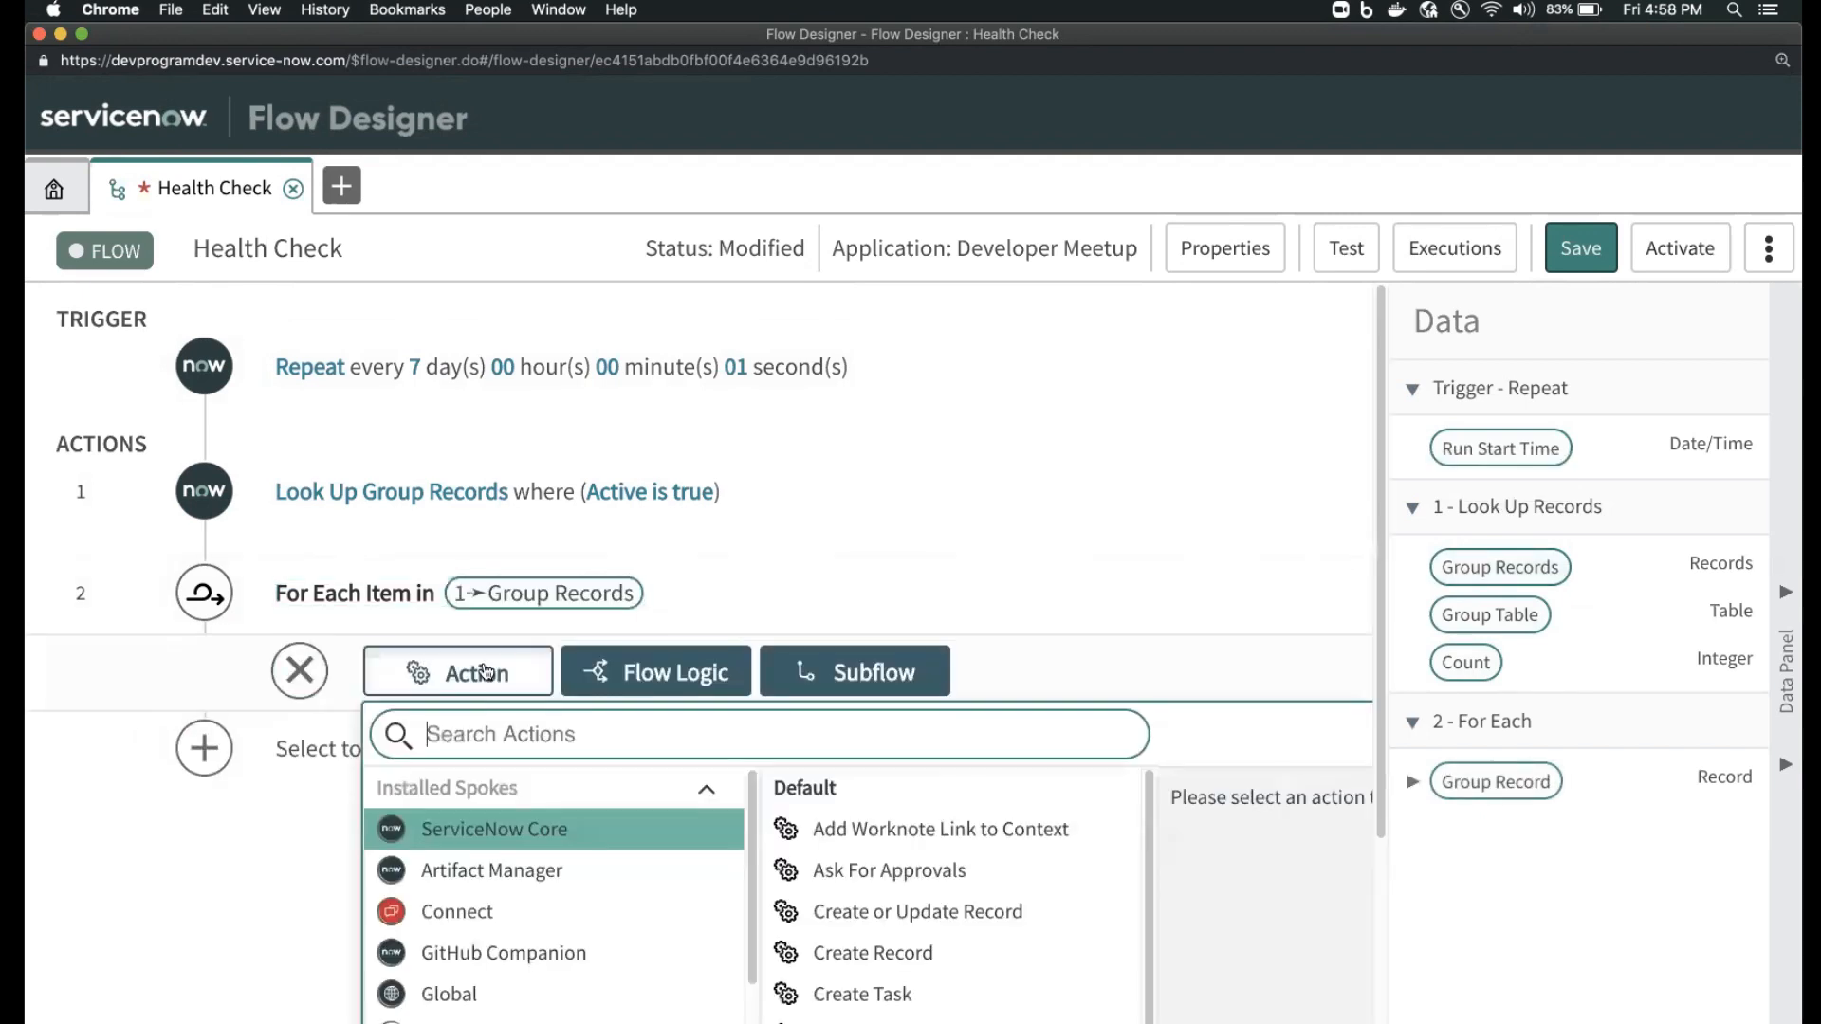
{"action": "left_click", "coordinate": [429, 736]}
{"action": "type", "text": "look"}
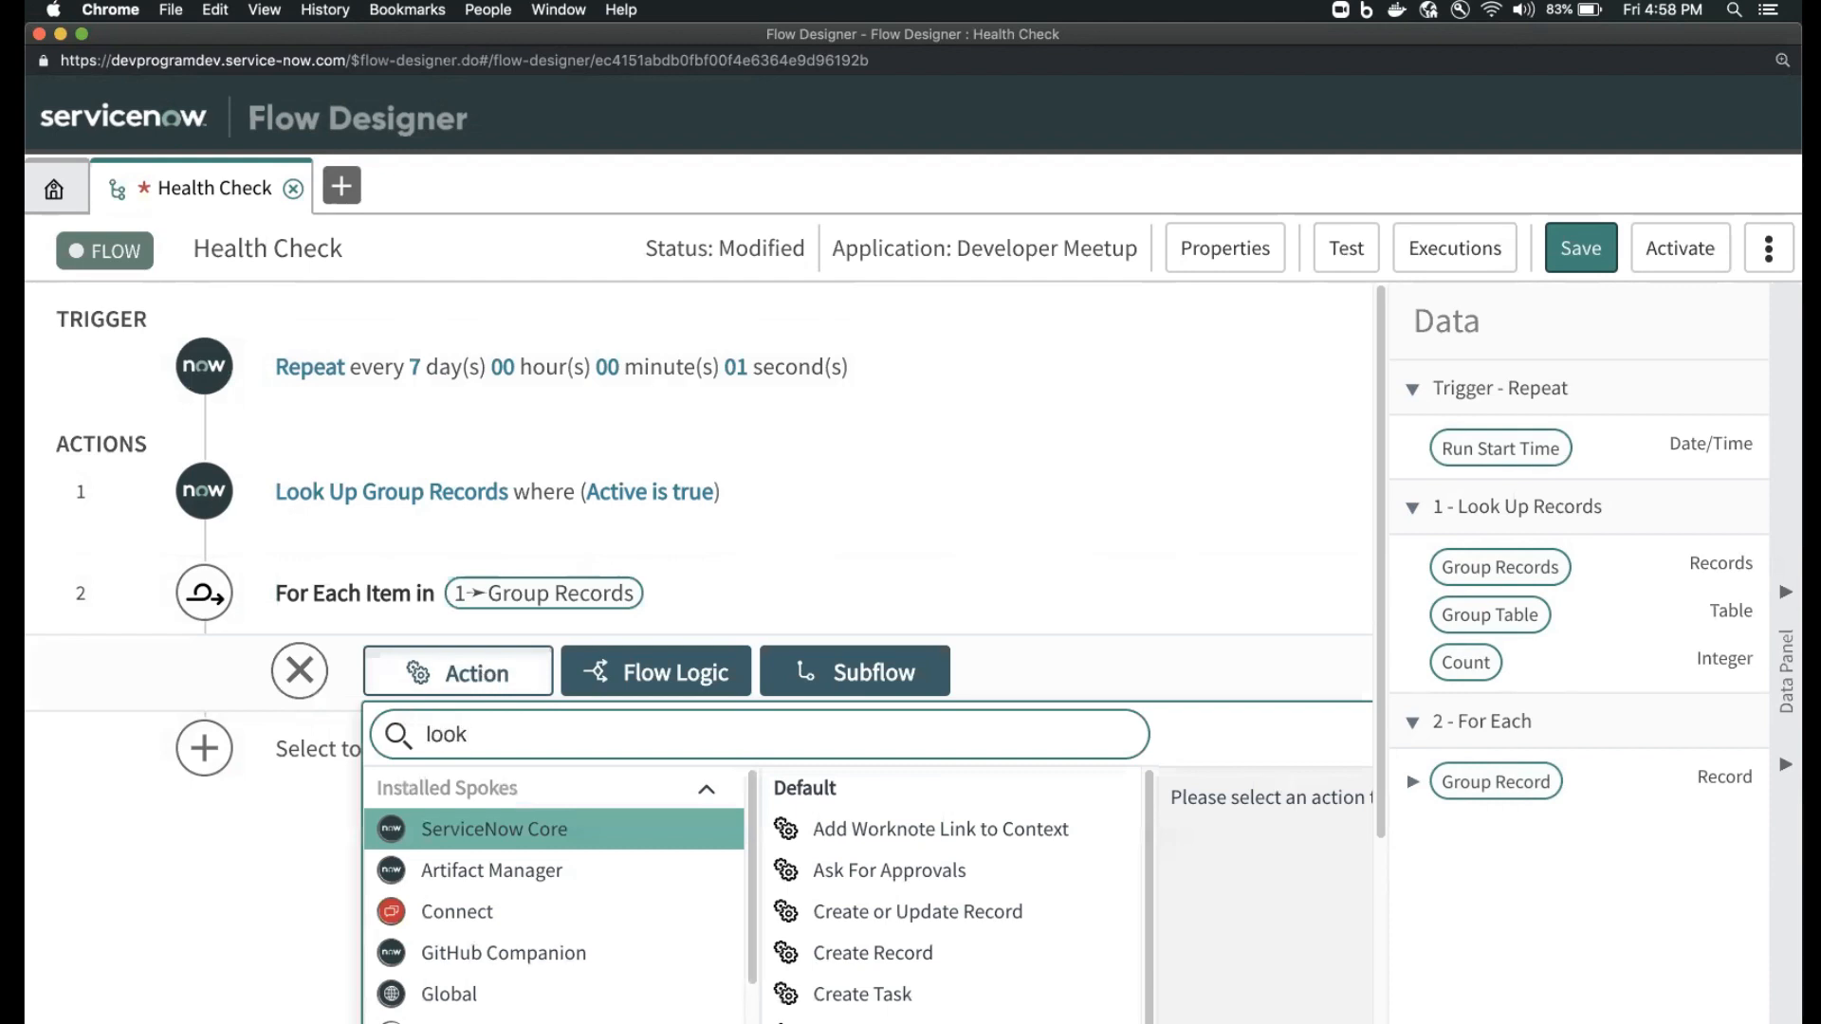
{"action": "type", "text": "up"}
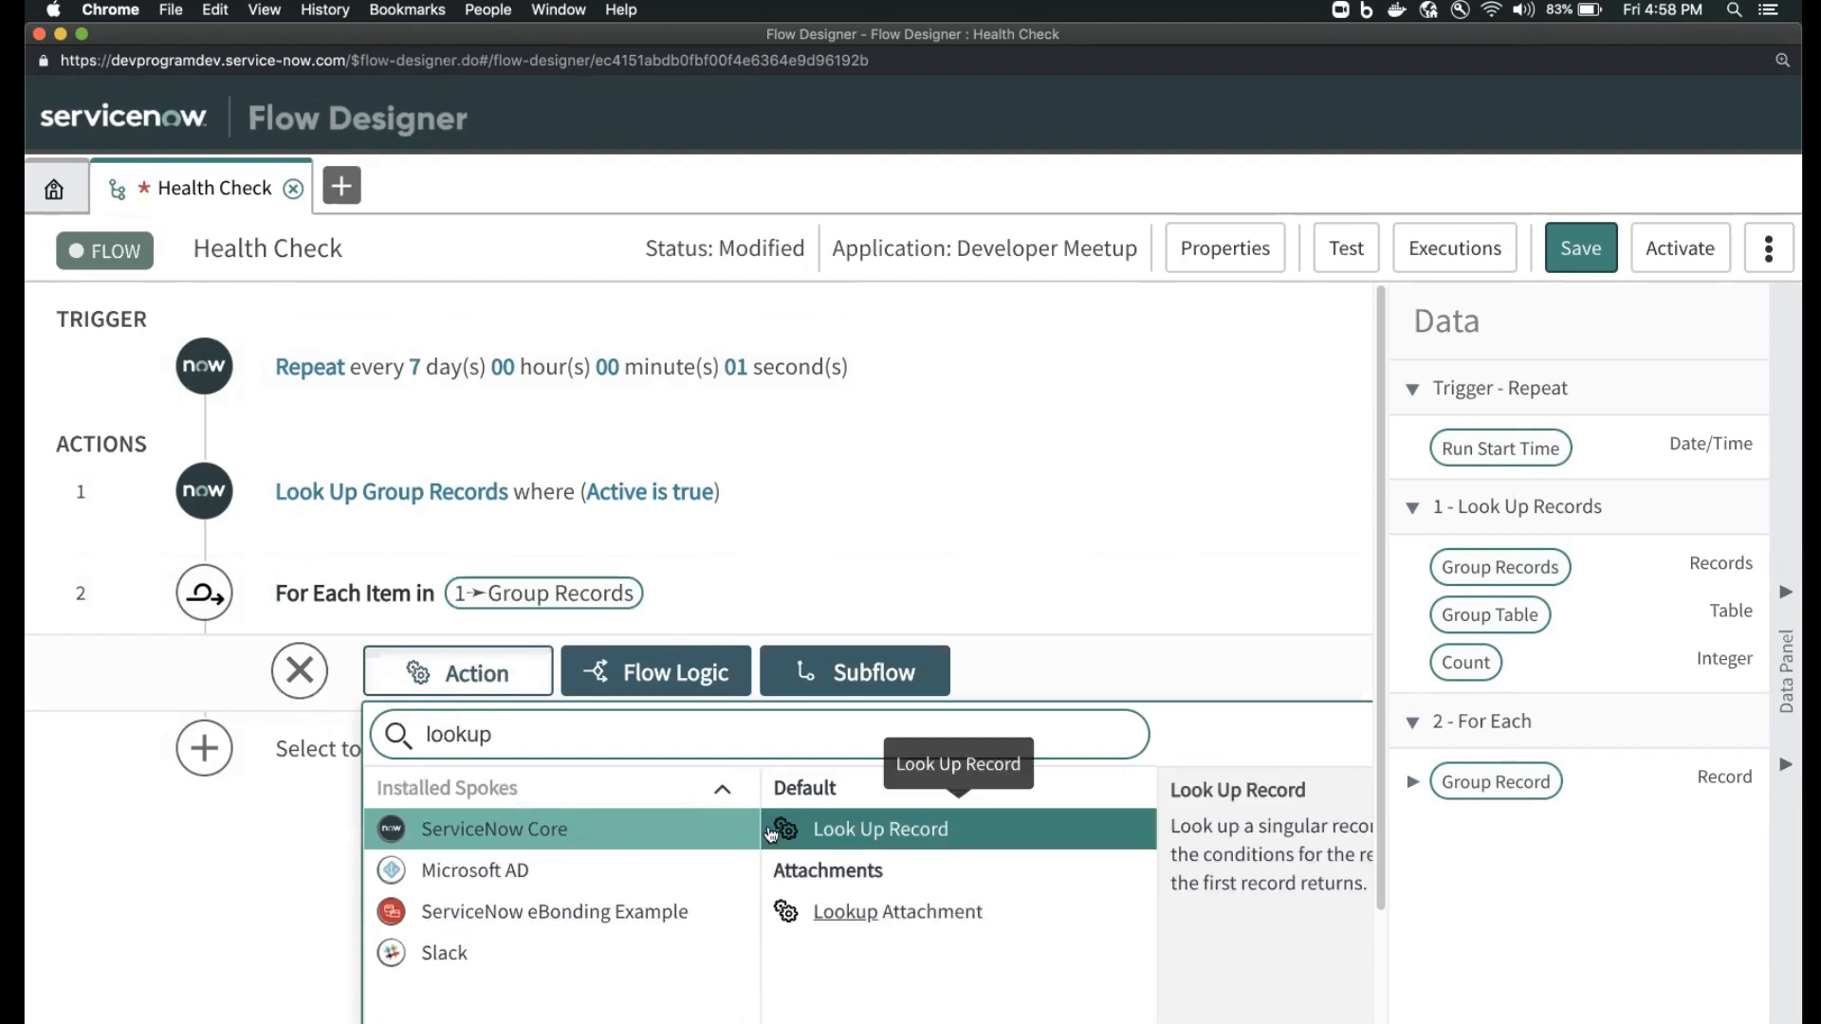
{"action": "left_click_drag", "start_coordinate": [567, 733], "coordinate": [395, 742]}
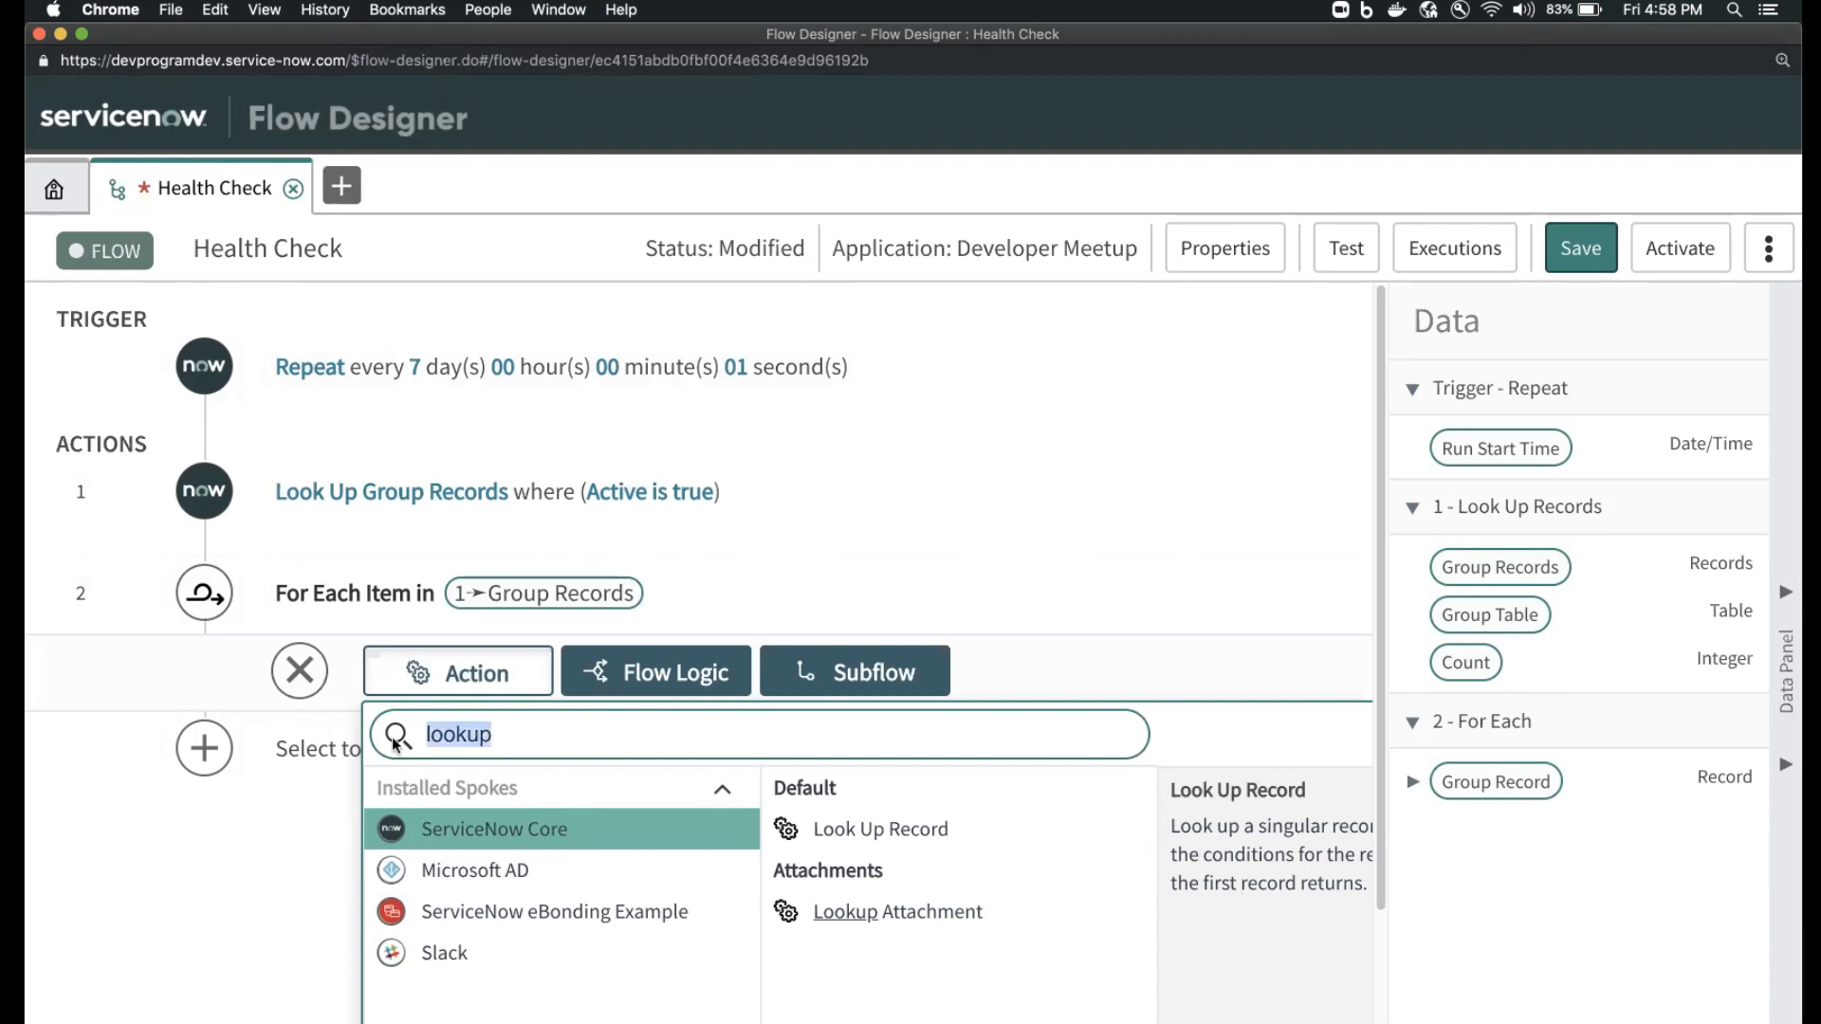
{"action": "type", "text": "look"}
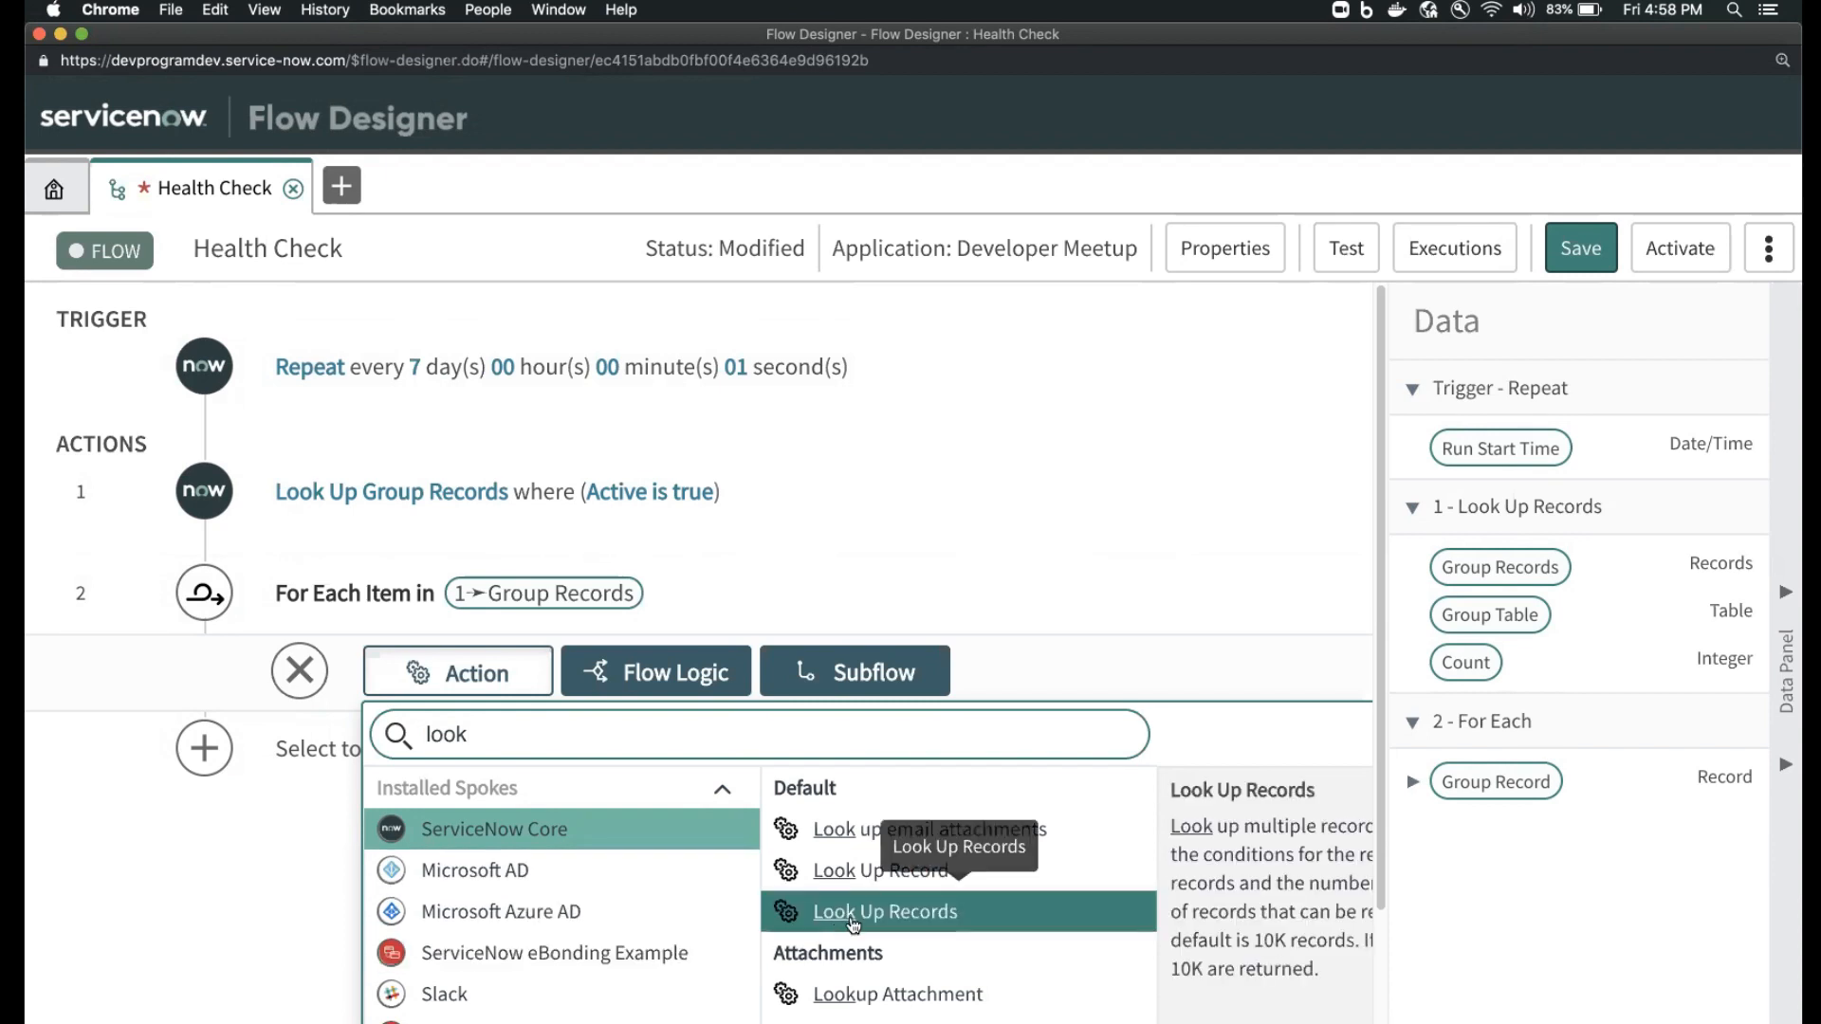
{"action": "left_click", "coordinate": [853, 922]}
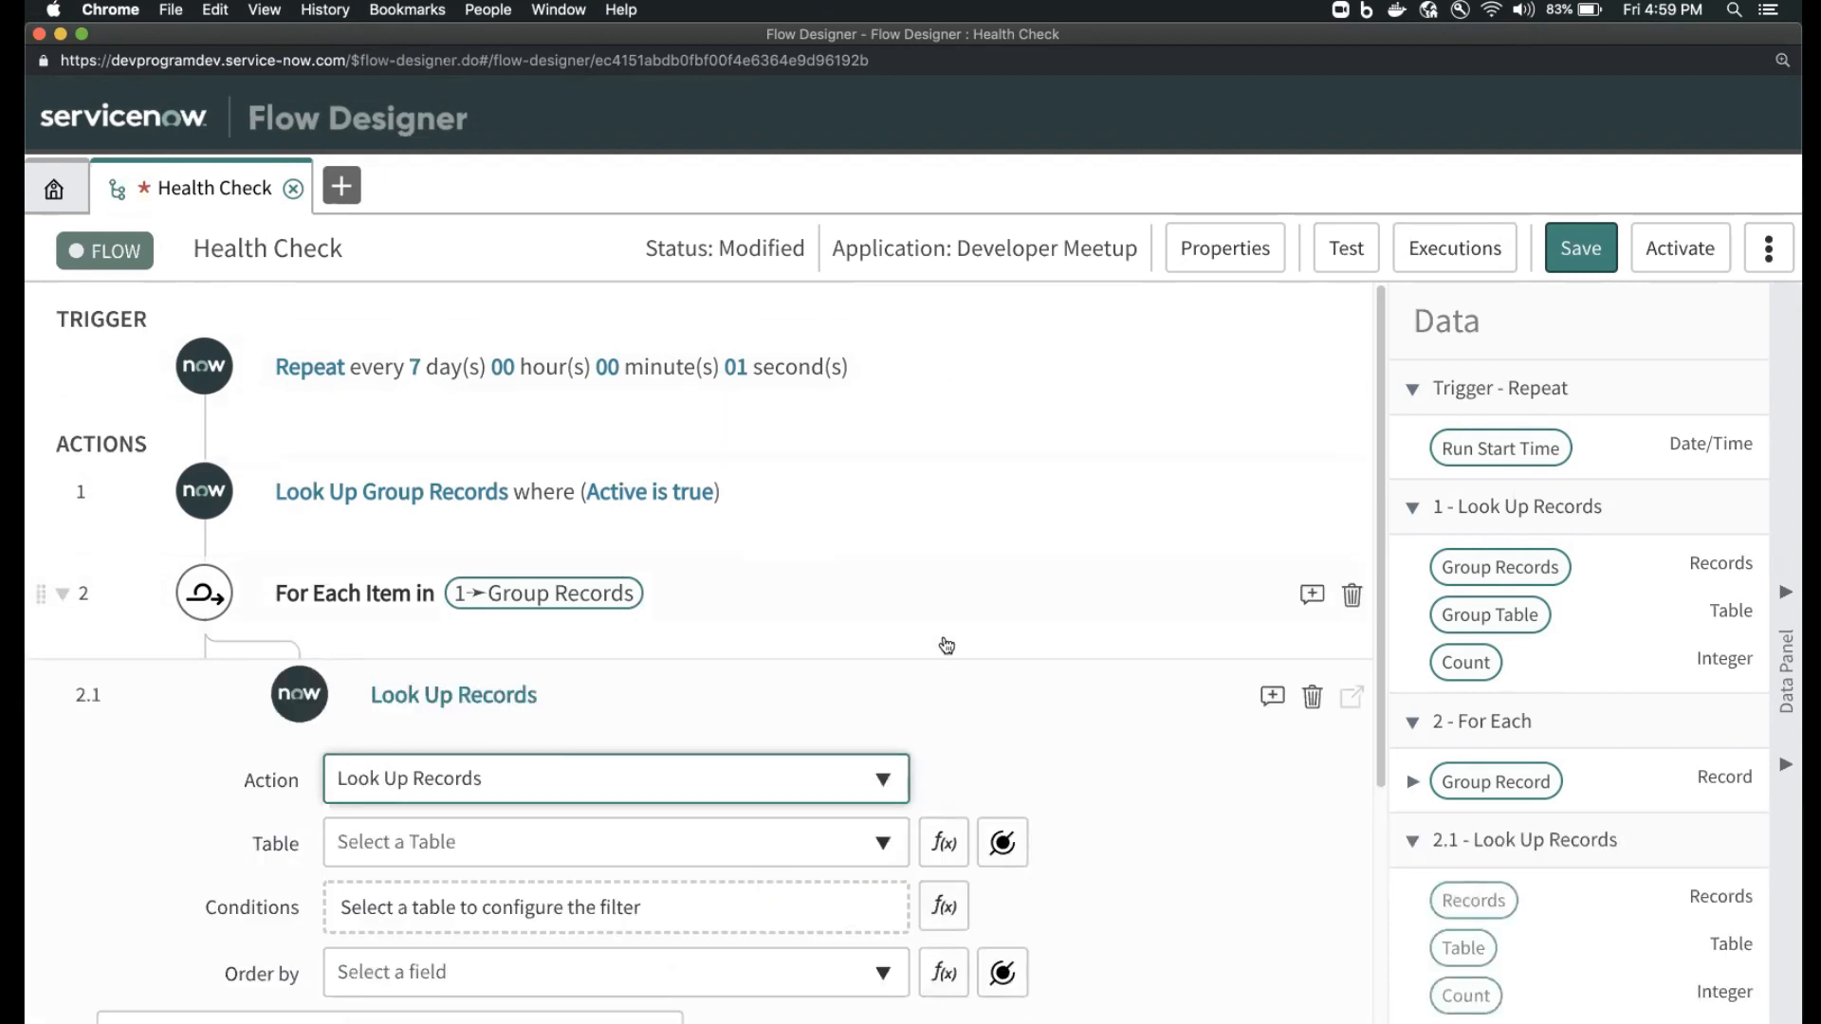
- Set the nested Look Up Records action's table to Meetup event [x_snc_dev_meet_meetup]
{"action": "scroll", "coordinate": [929, 673], "scroll_direction": "down", "scroll_amount": 3}
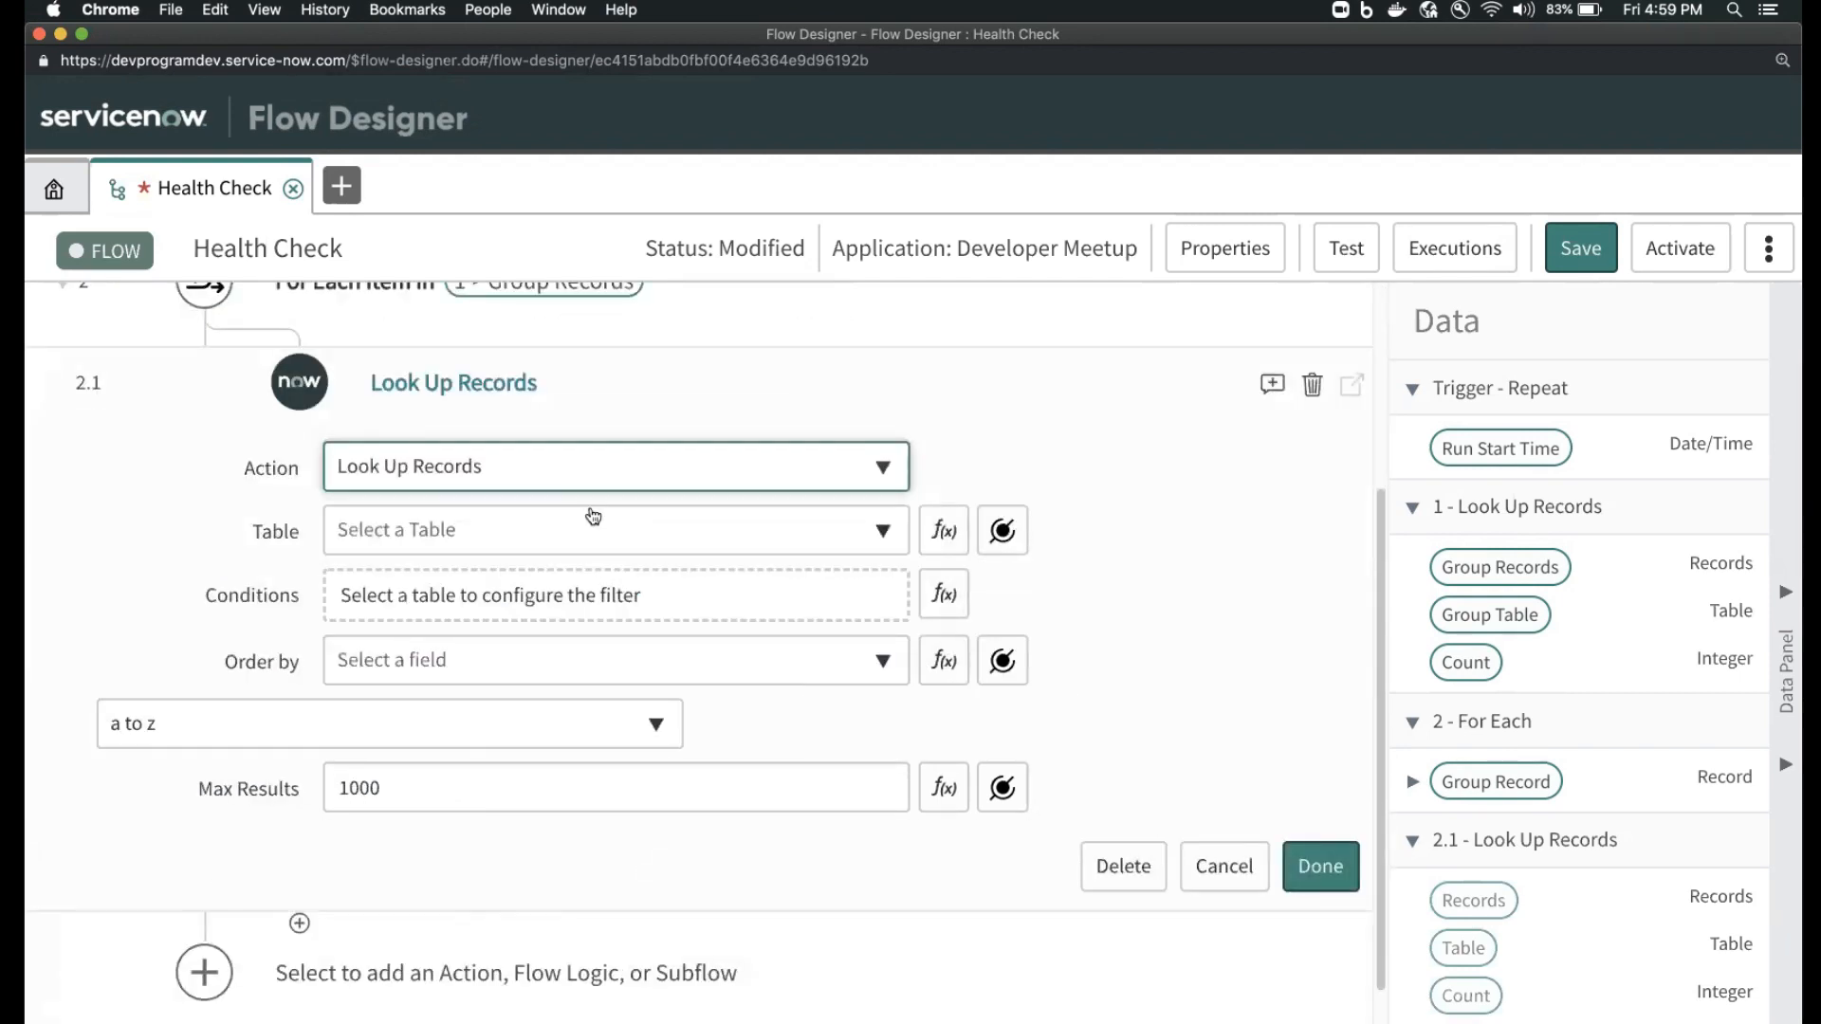
{"action": "left_click", "coordinate": [493, 551]}
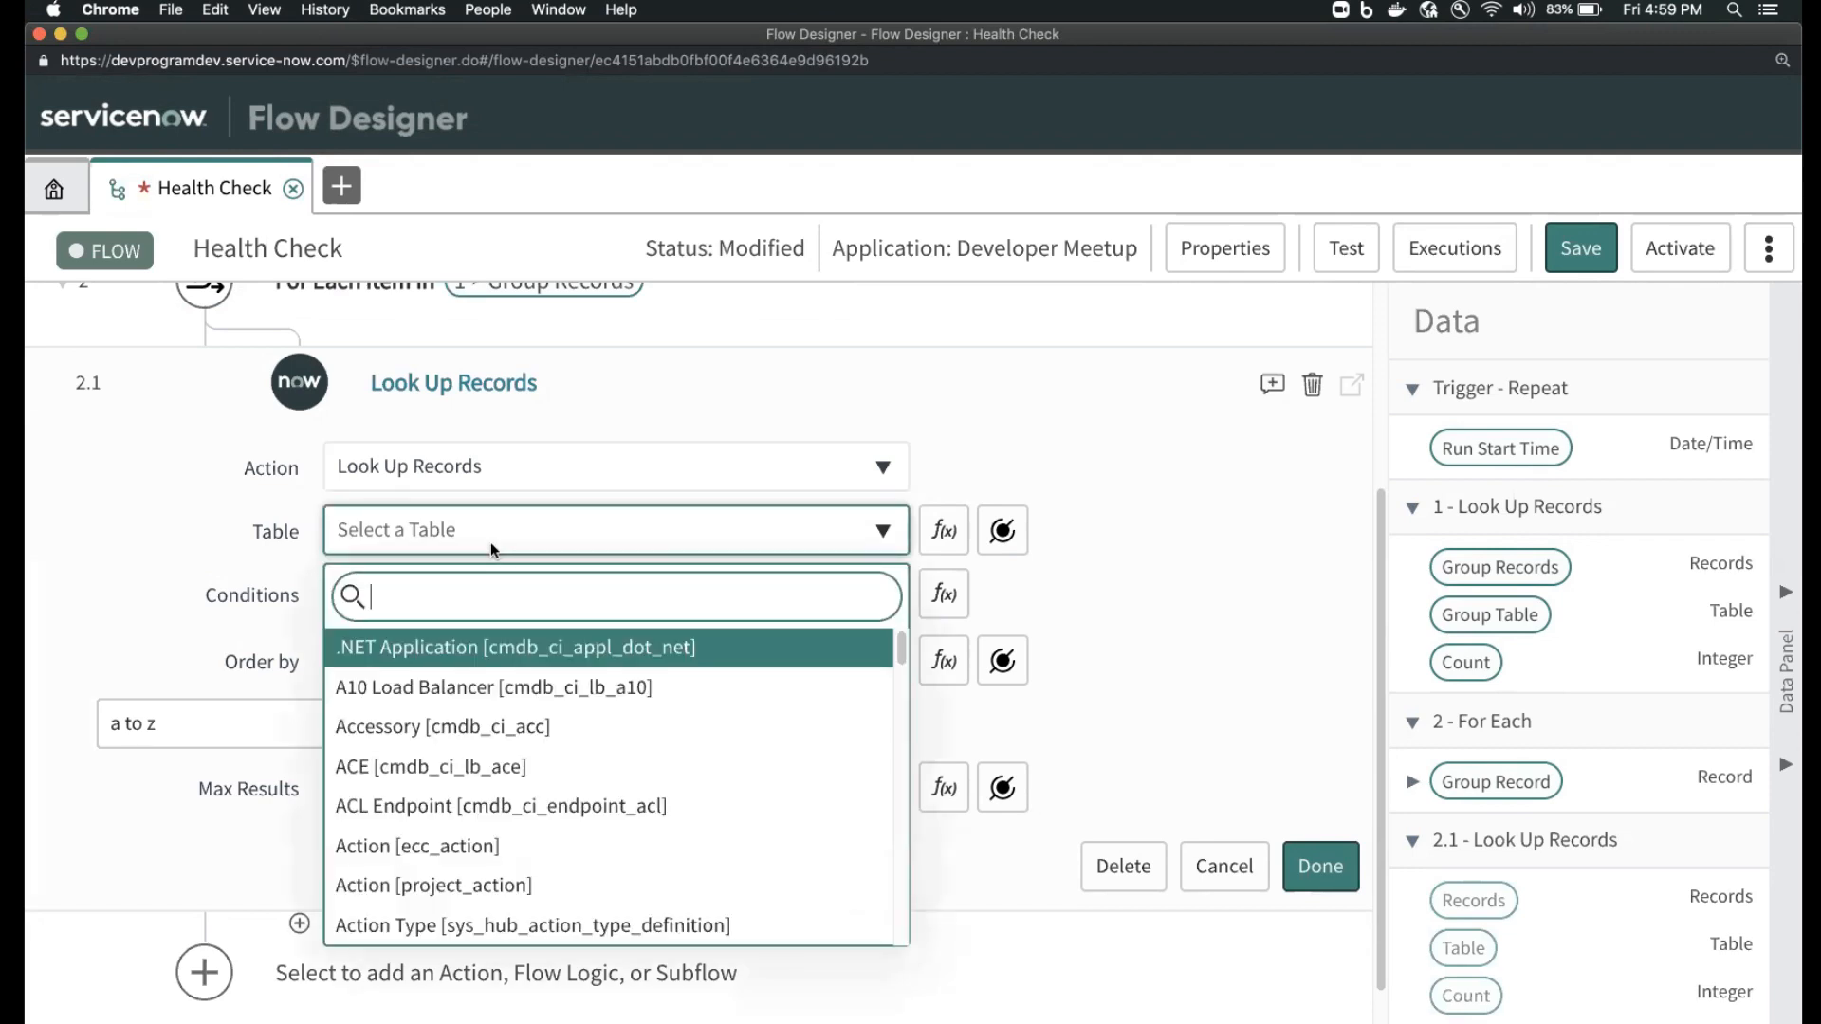
{"action": "type", "text": "event"}
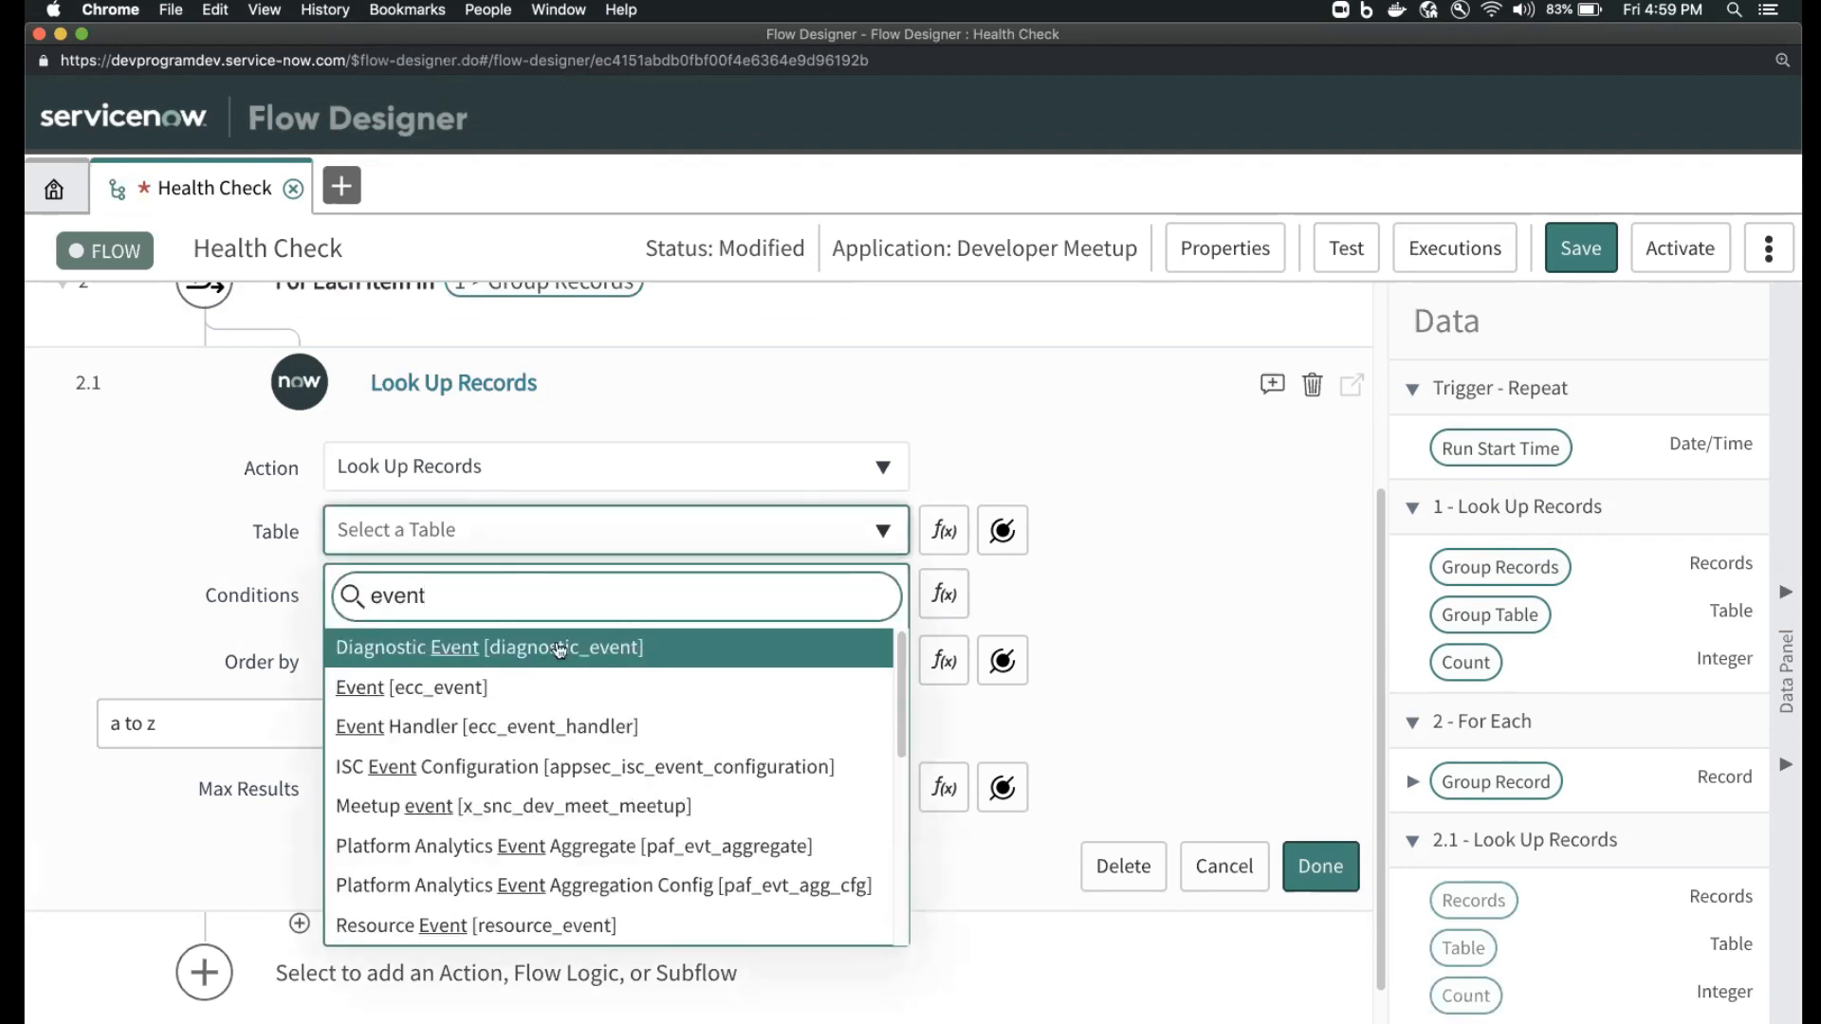
{"action": "type", "text": "s"}
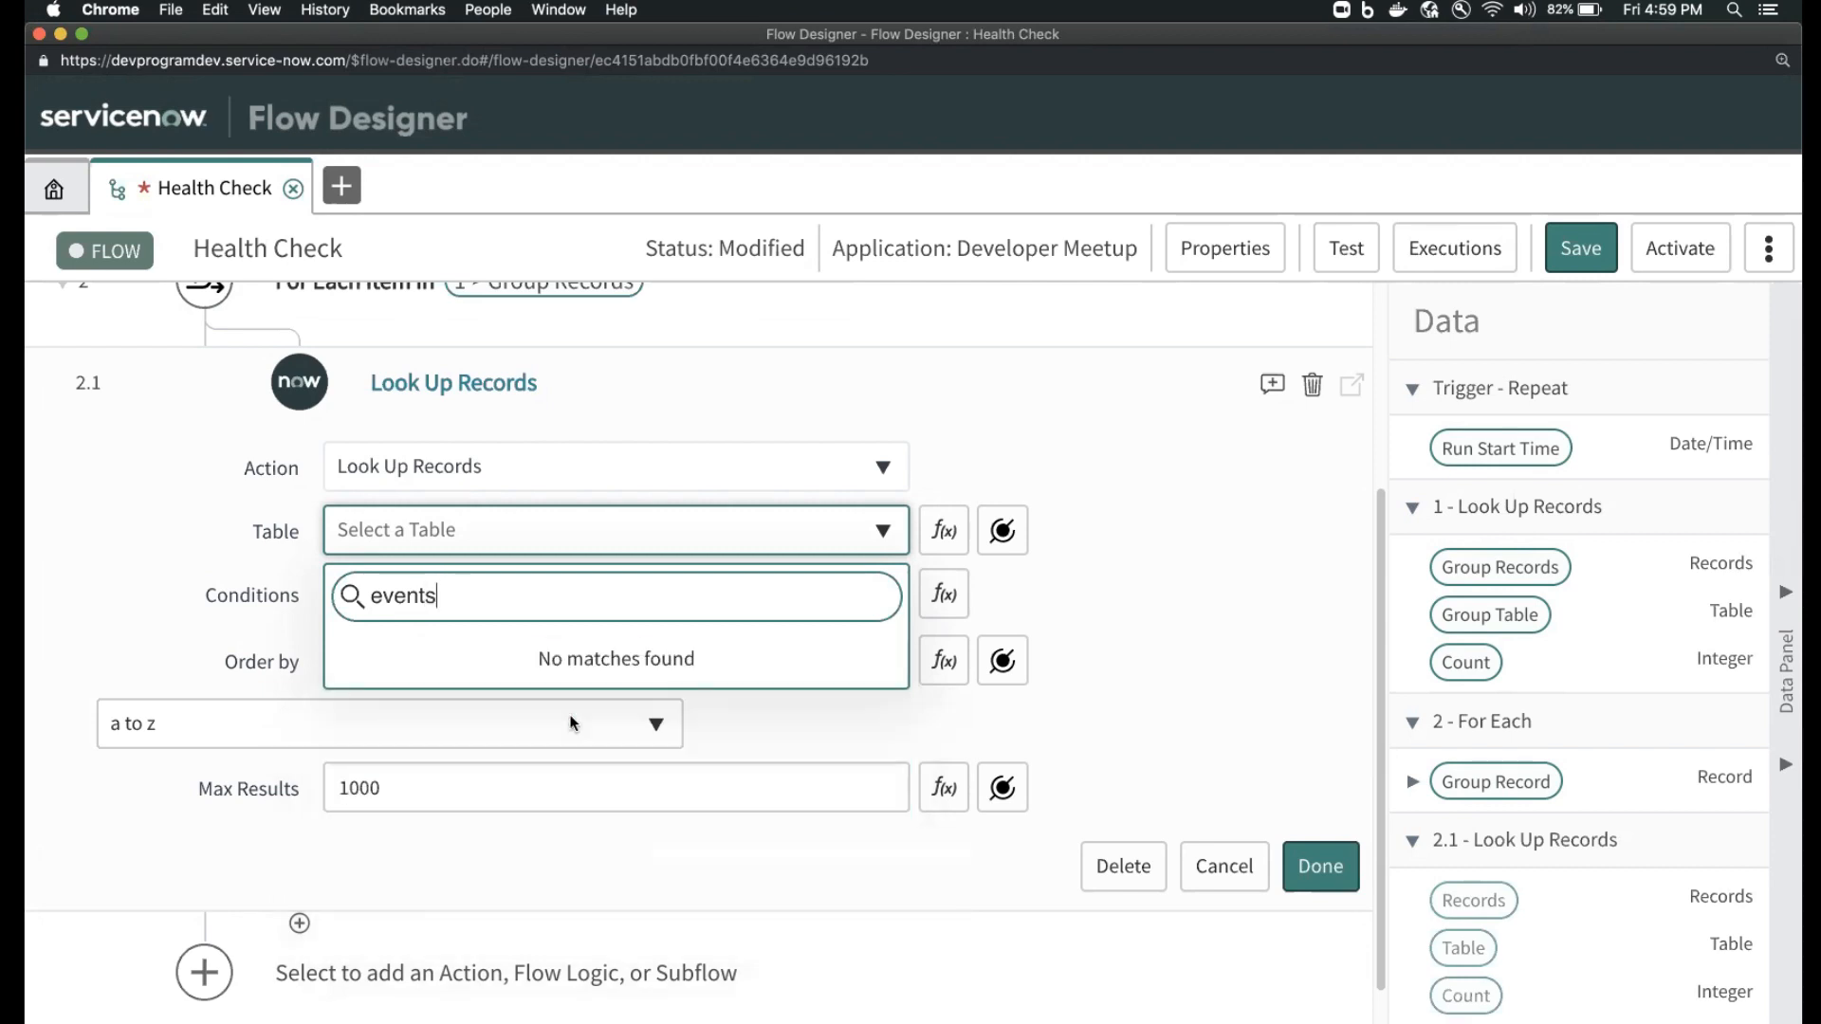
{"action": "key", "text": "super+a"}
{"action": "type", "text": "meetup"}
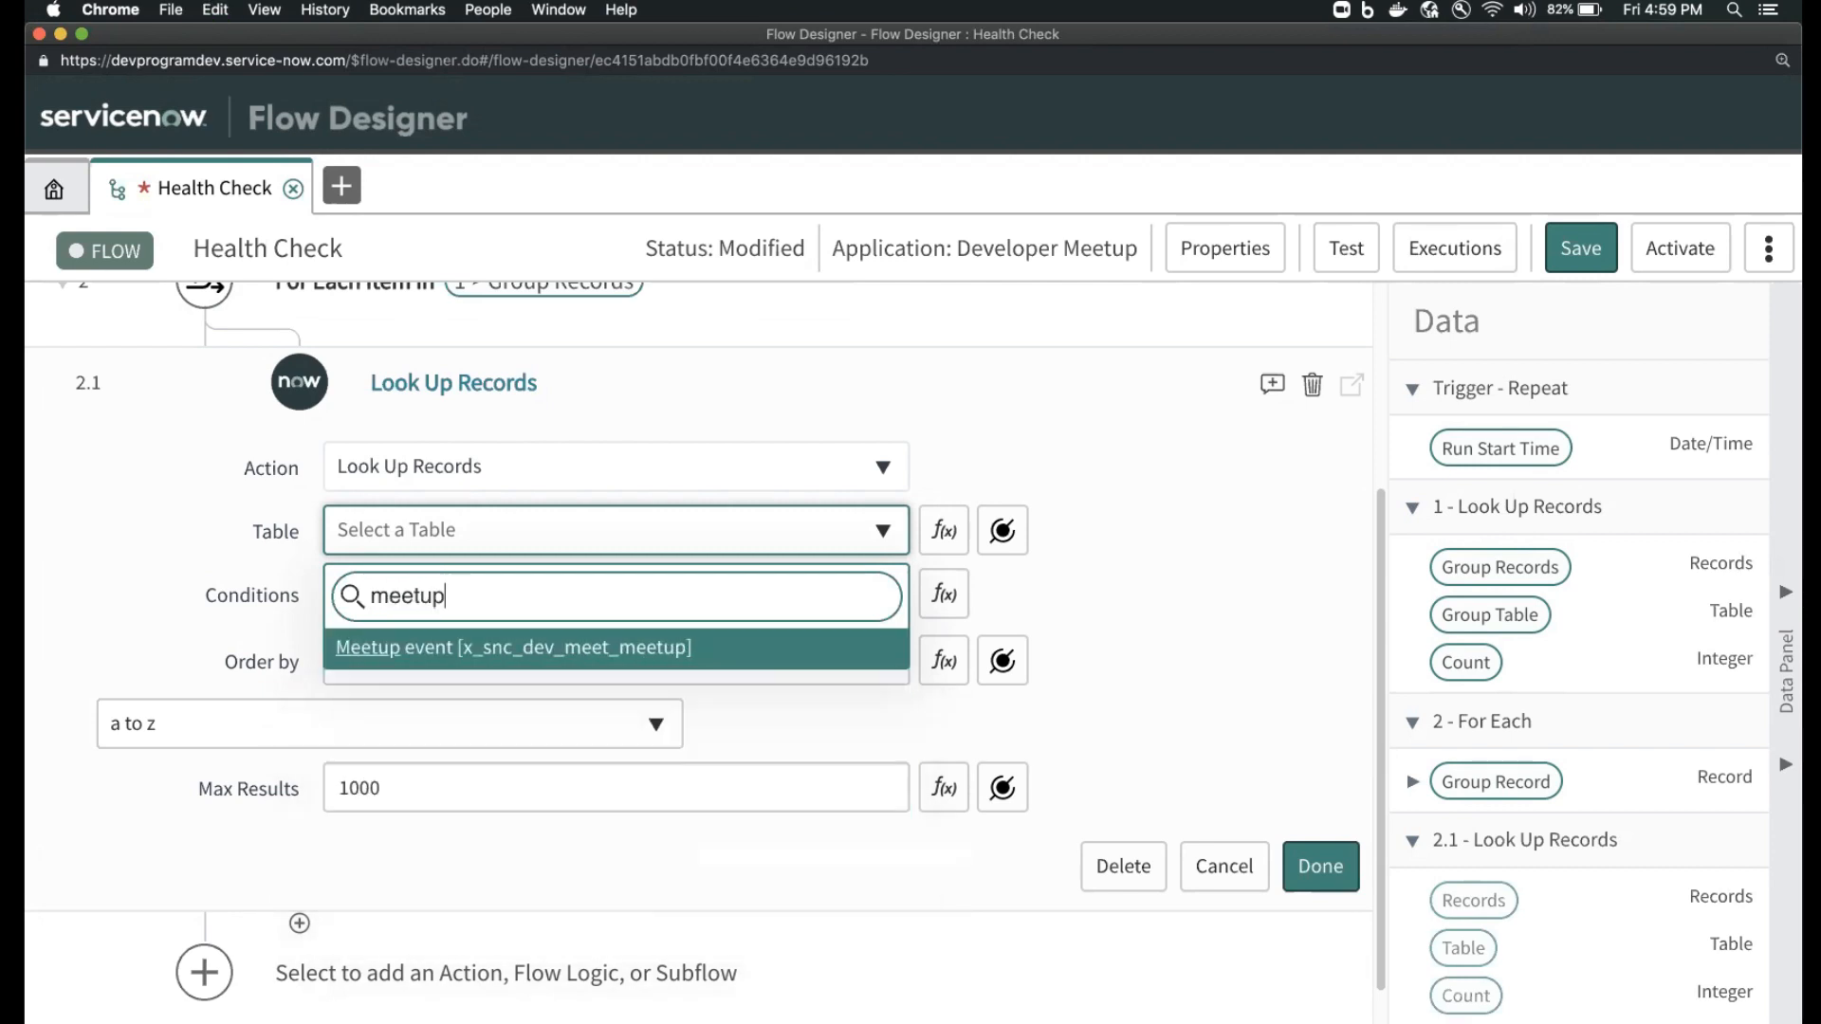
{"action": "left_click", "coordinate": [591, 649]}
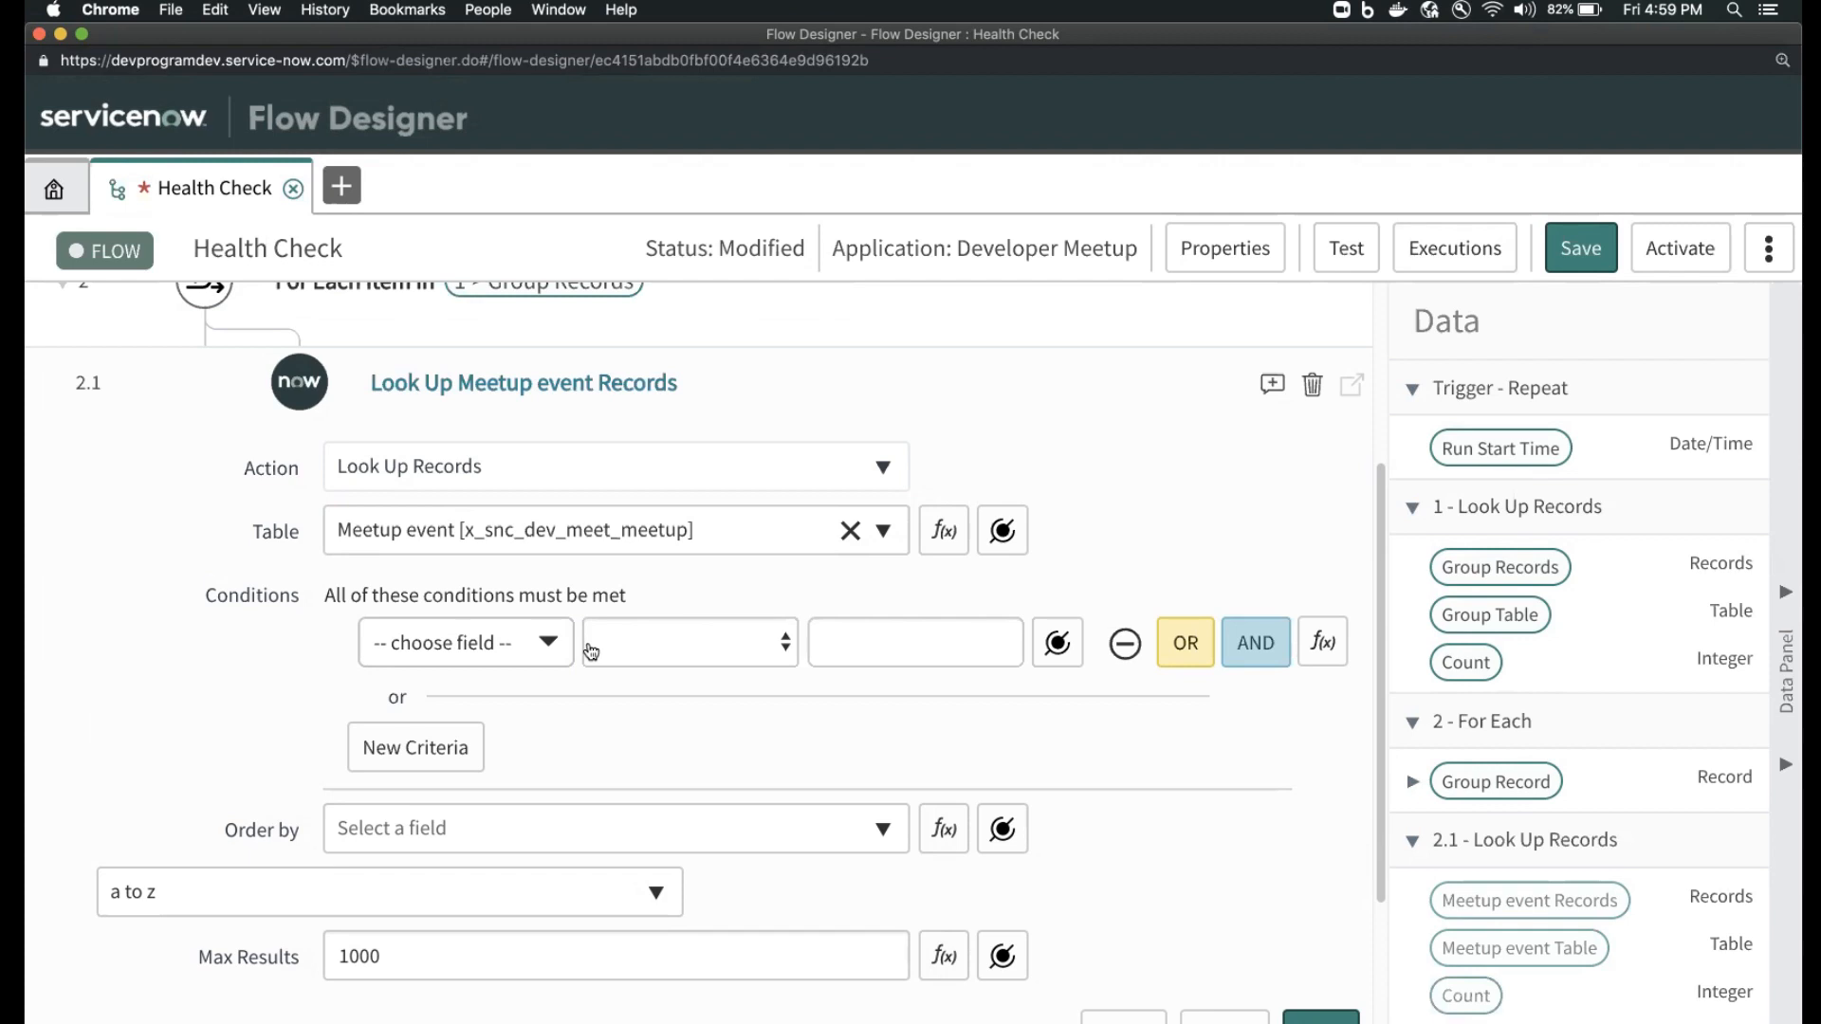
- Set the Meetup event lookup's first condition to the Date field with the relative operator
{"action": "left_click", "coordinate": [442, 645]}
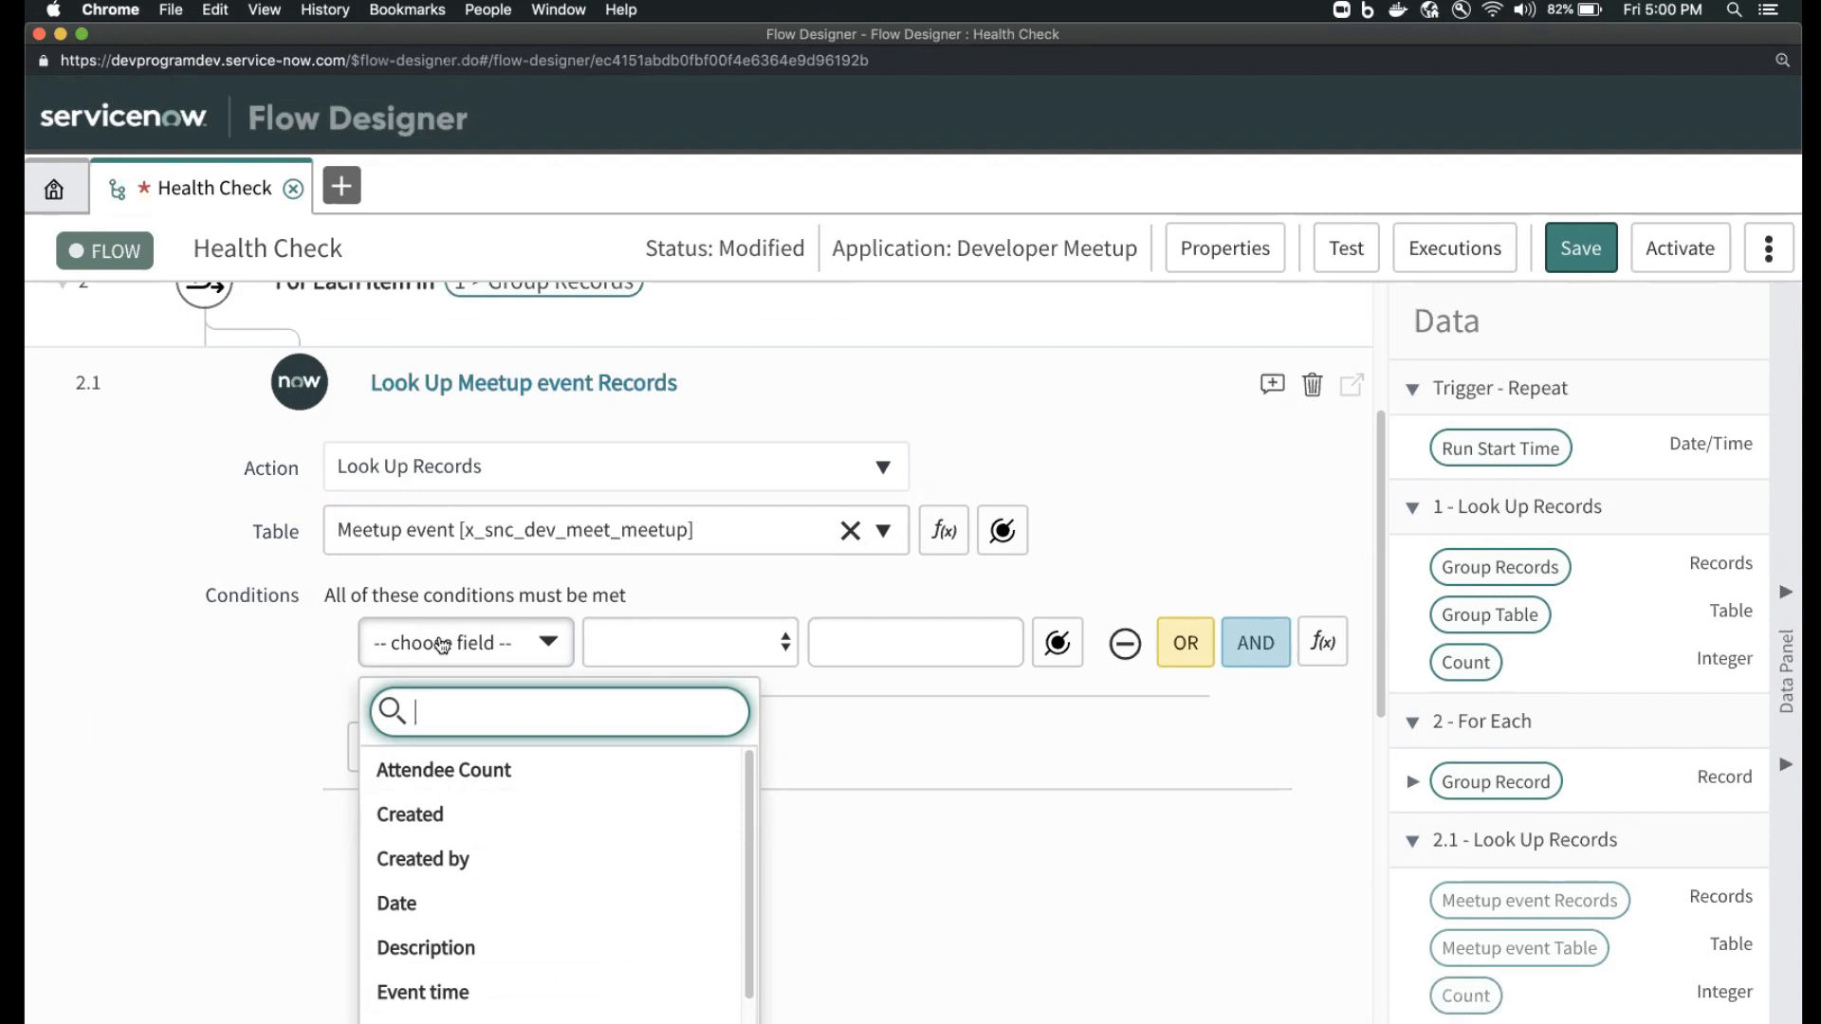
{"action": "type", "text": "date"}
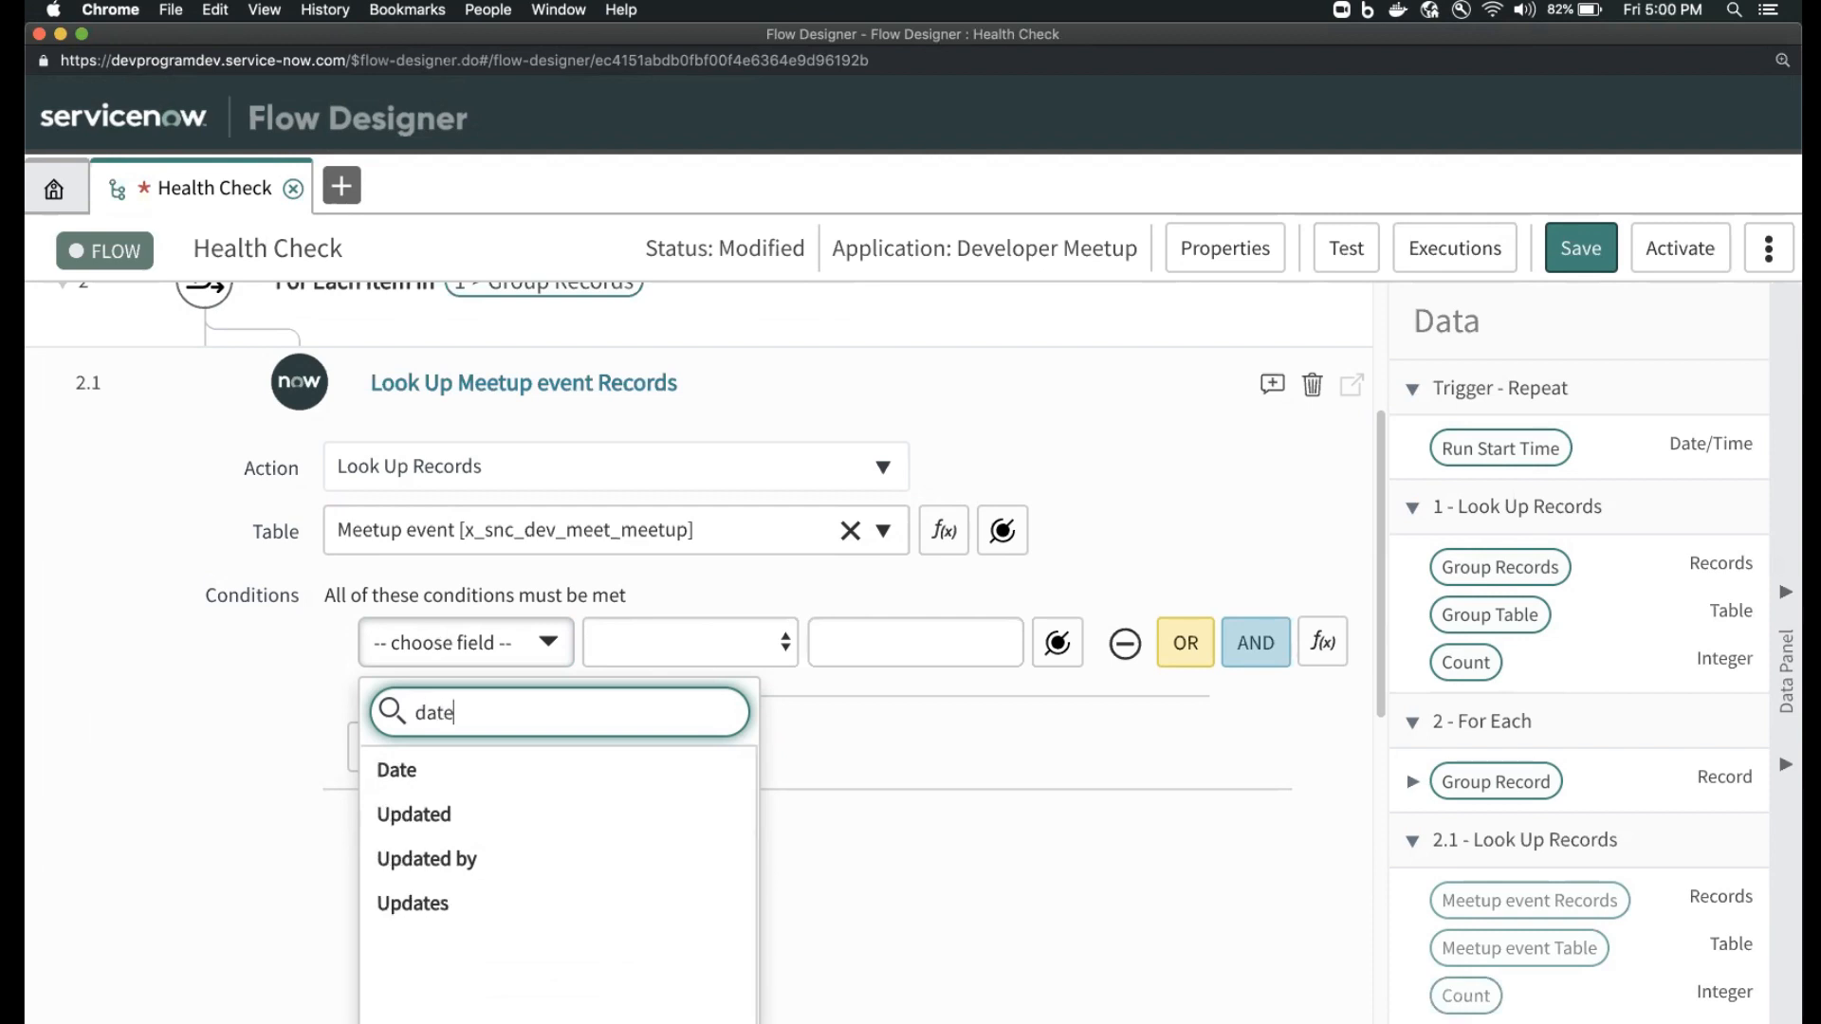
{"action": "key", "text": "Down"}
{"action": "key", "text": "Return"}
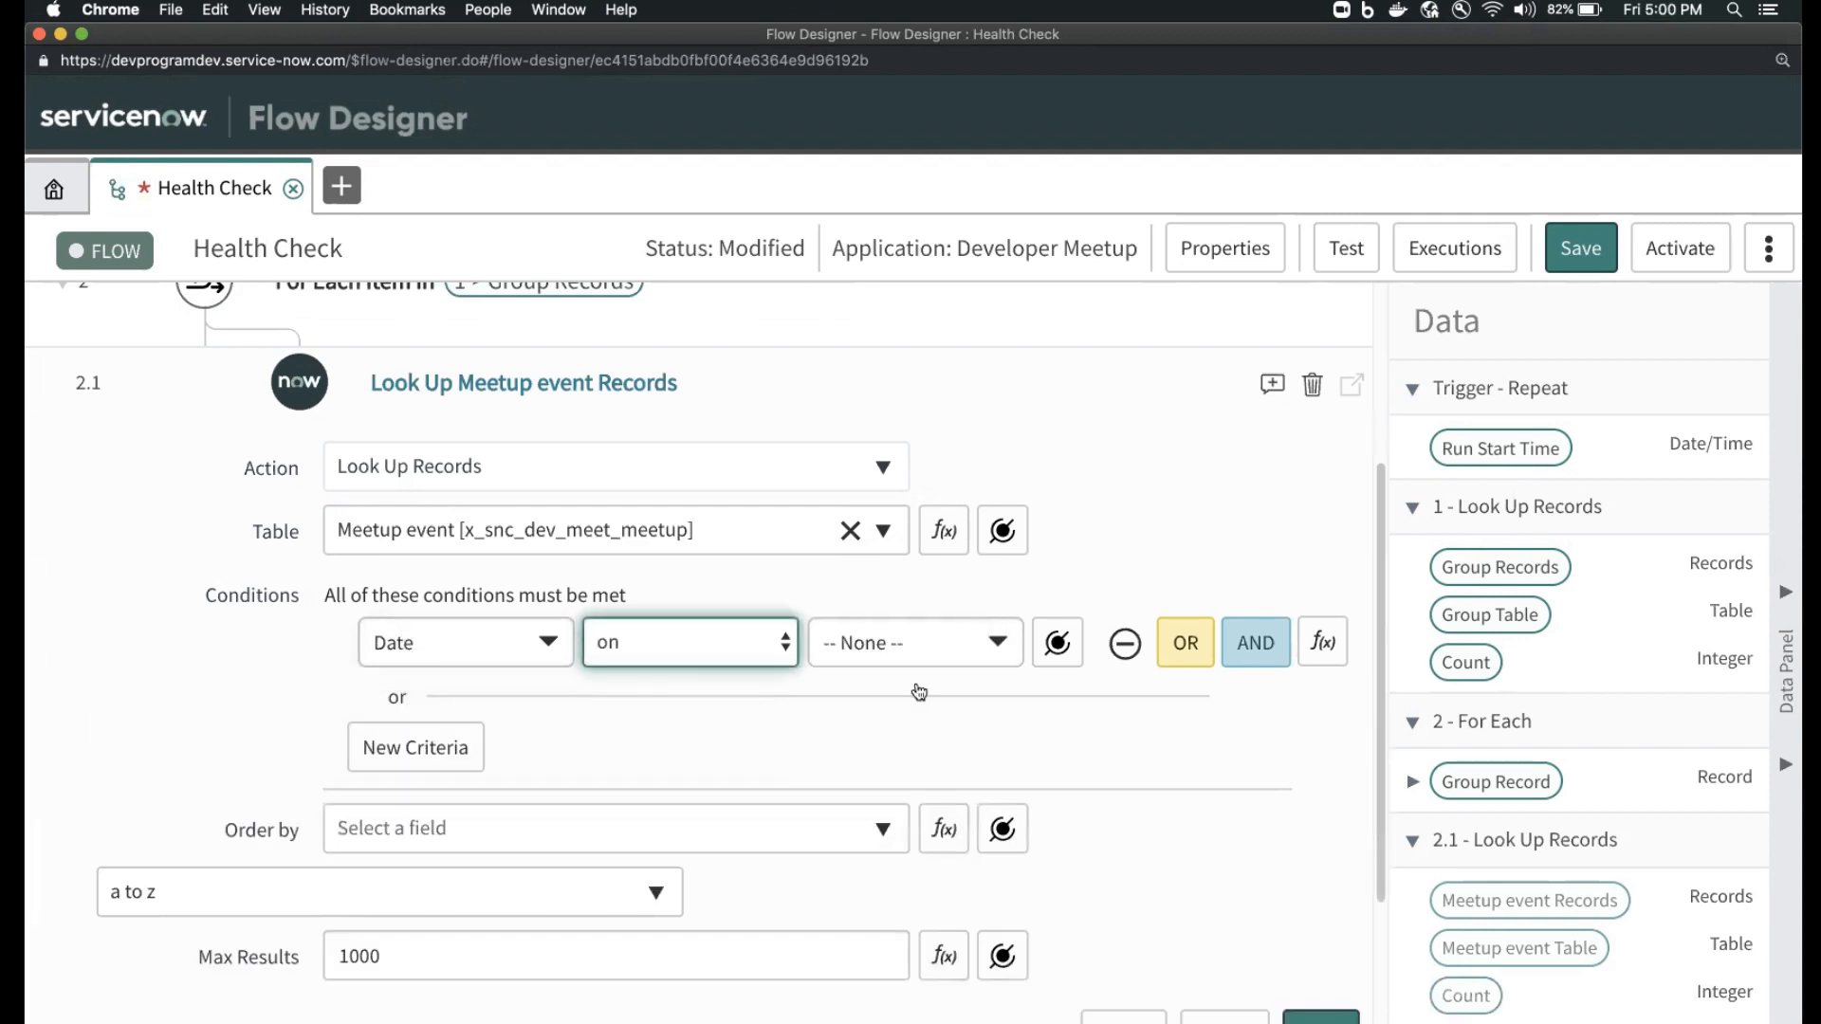
{"action": "left_click", "coordinate": [875, 645]}
{"action": "left_click", "coordinate": [728, 657]}
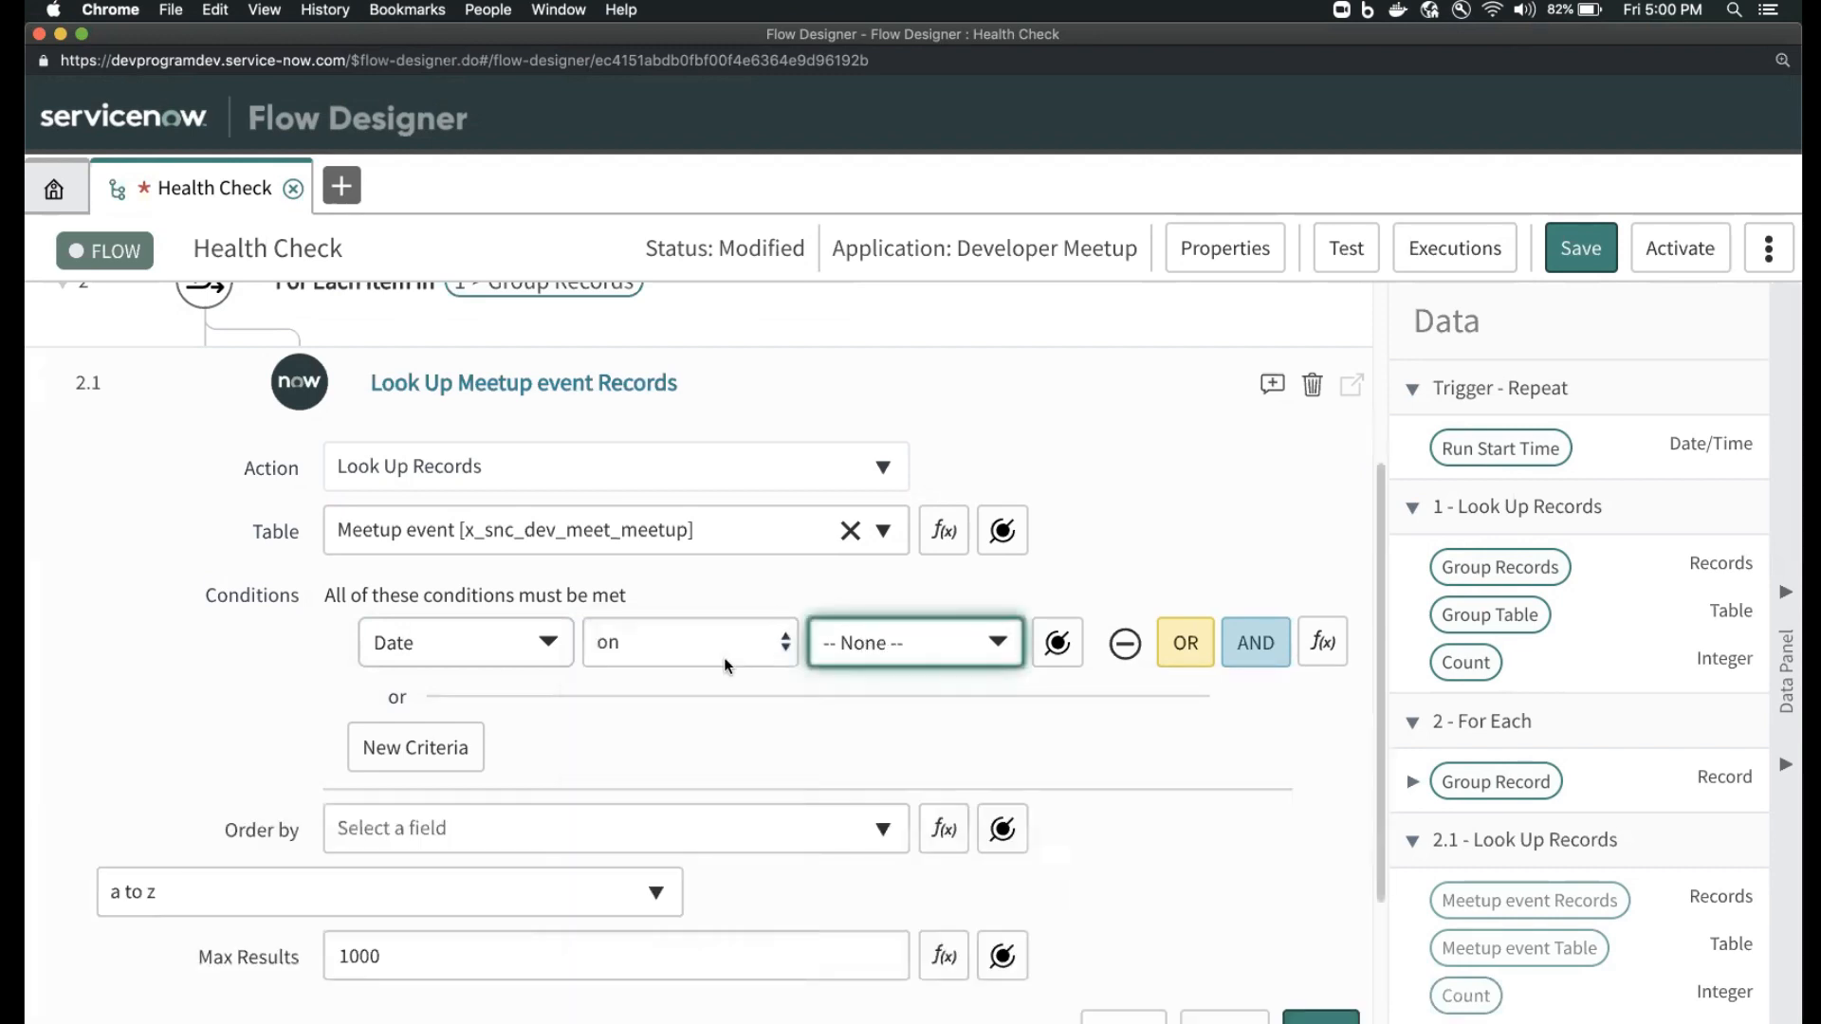
{"action": "left_click", "coordinate": [725, 657]}
{"action": "key", "text": "Return"}
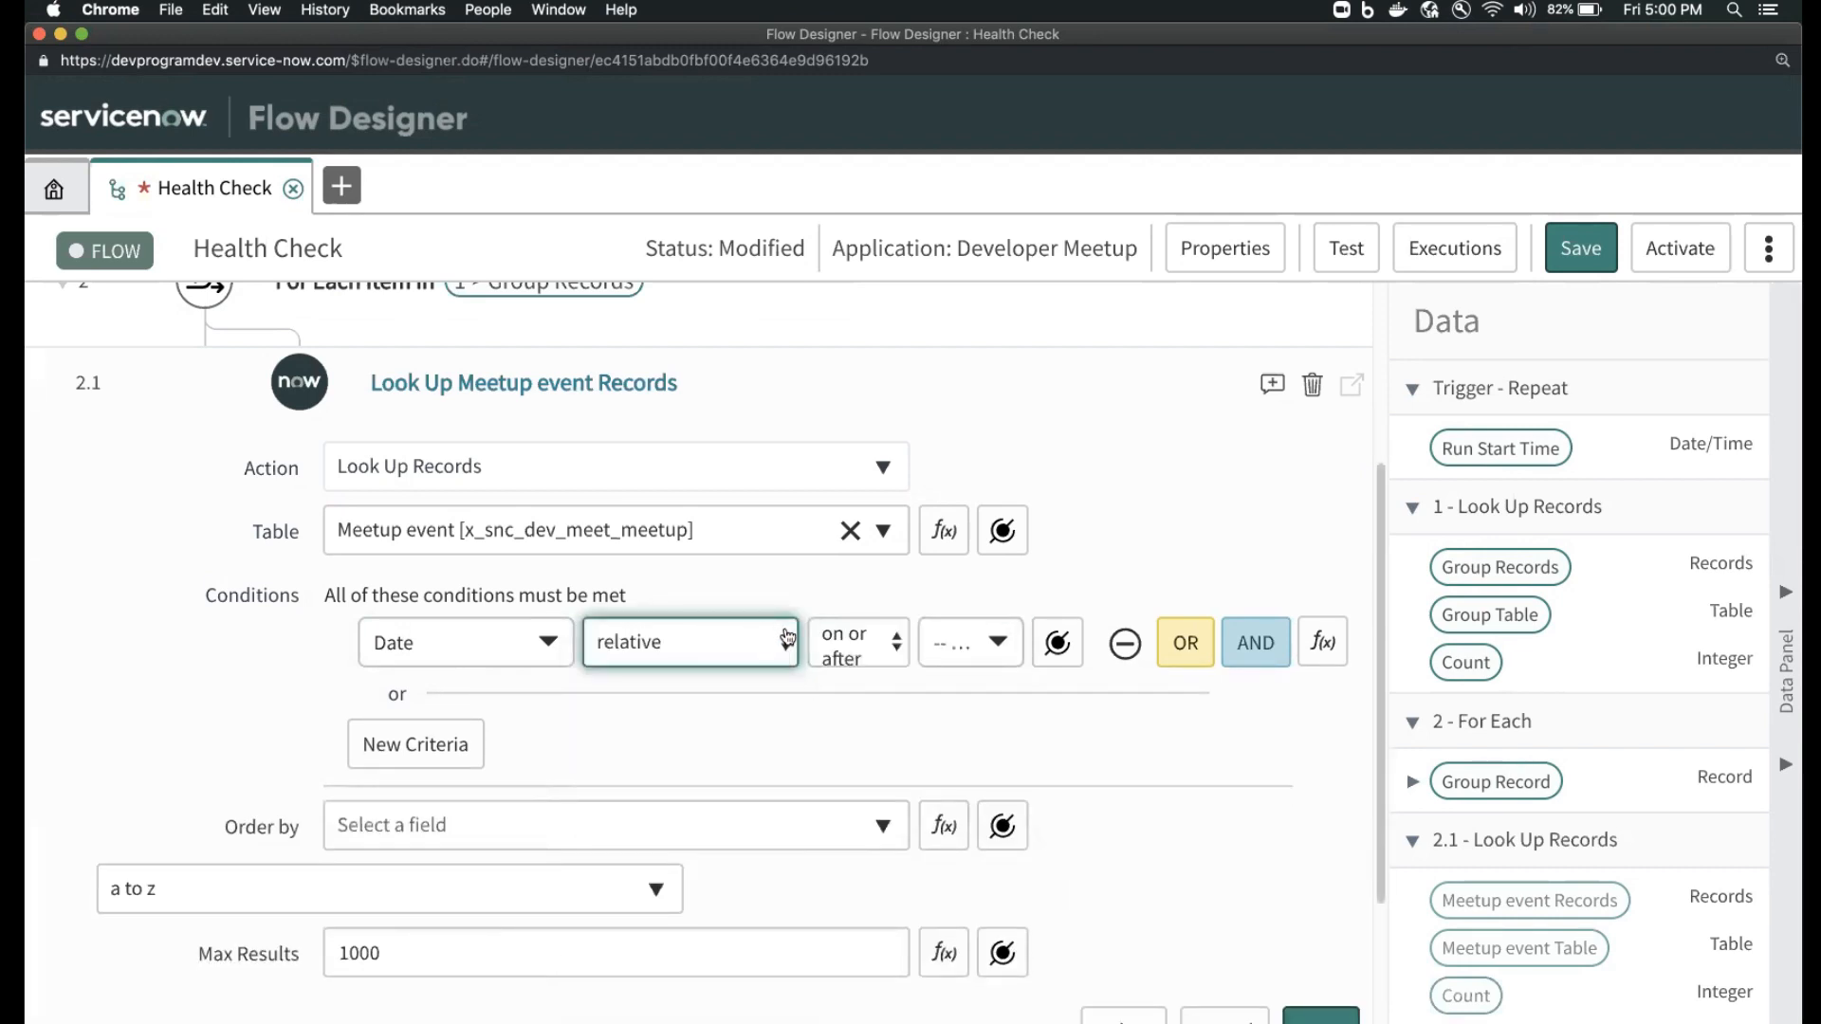
- Set the relative Date condition to on or before 2 months from now
{"action": "left_click", "coordinate": [839, 645]}
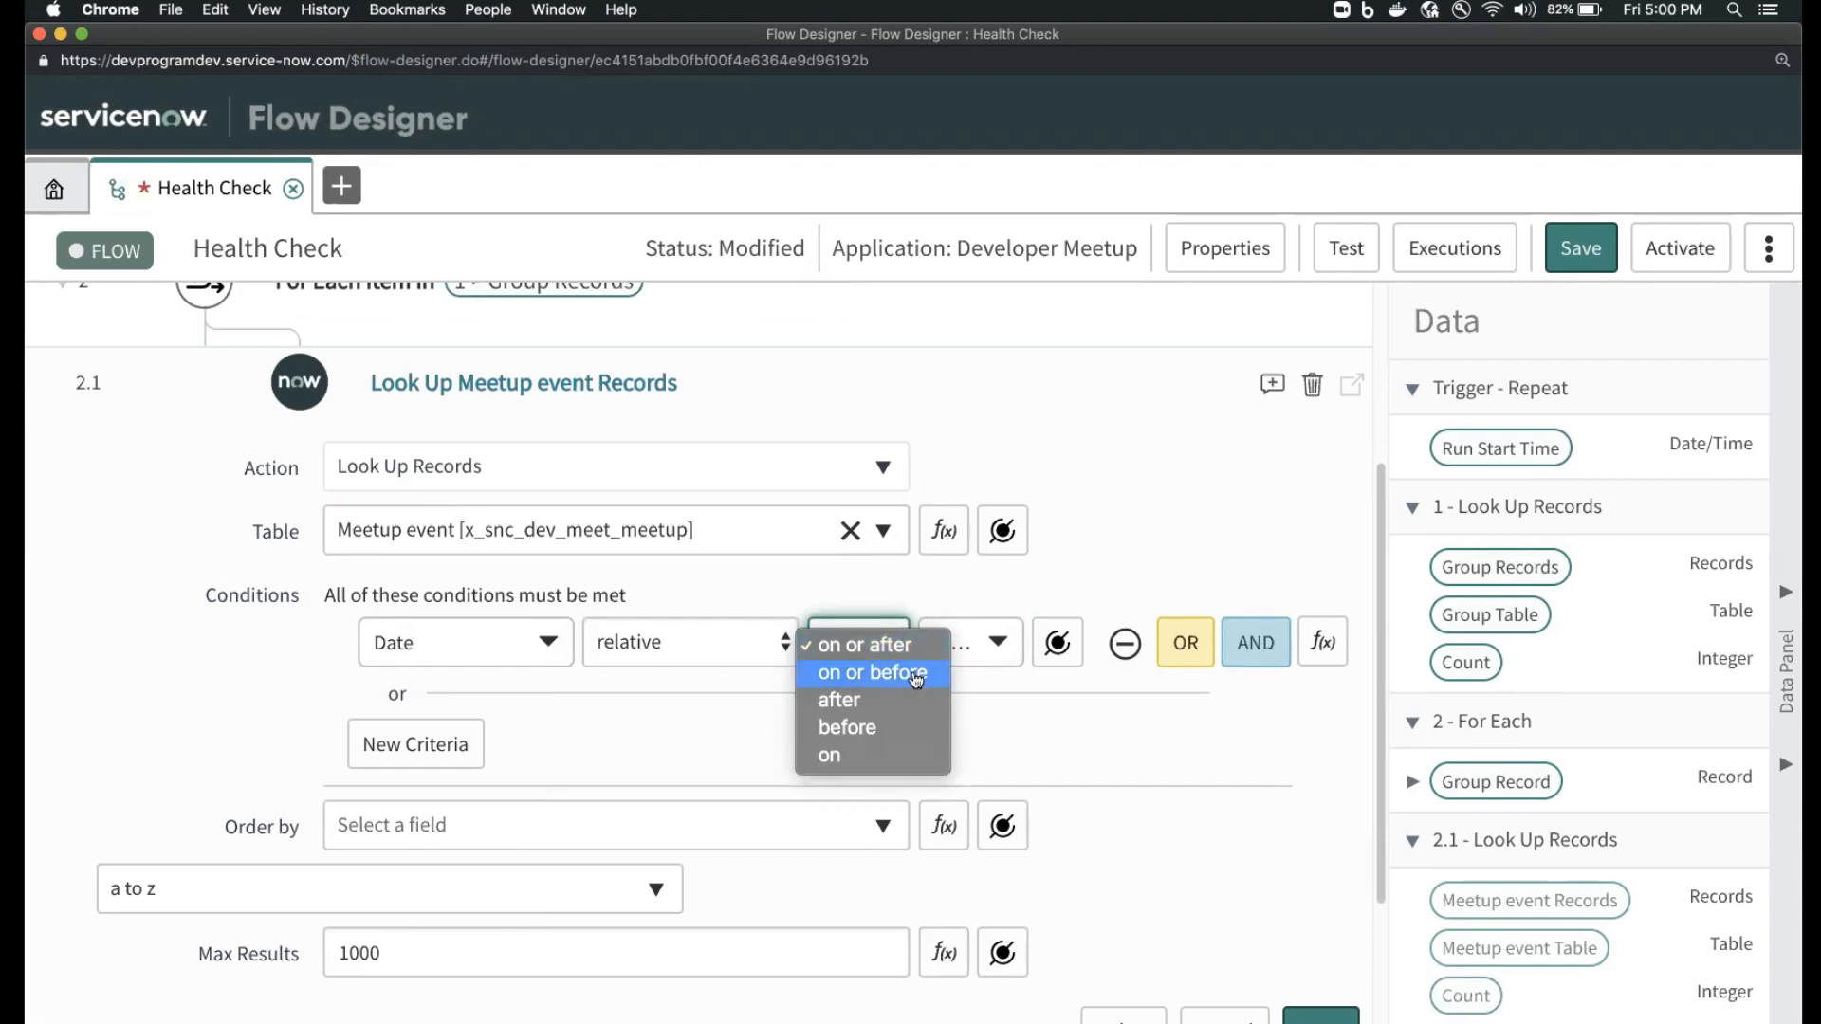
{"action": "left_click", "coordinate": [915, 676]}
{"action": "left_click", "coordinate": [973, 650]}
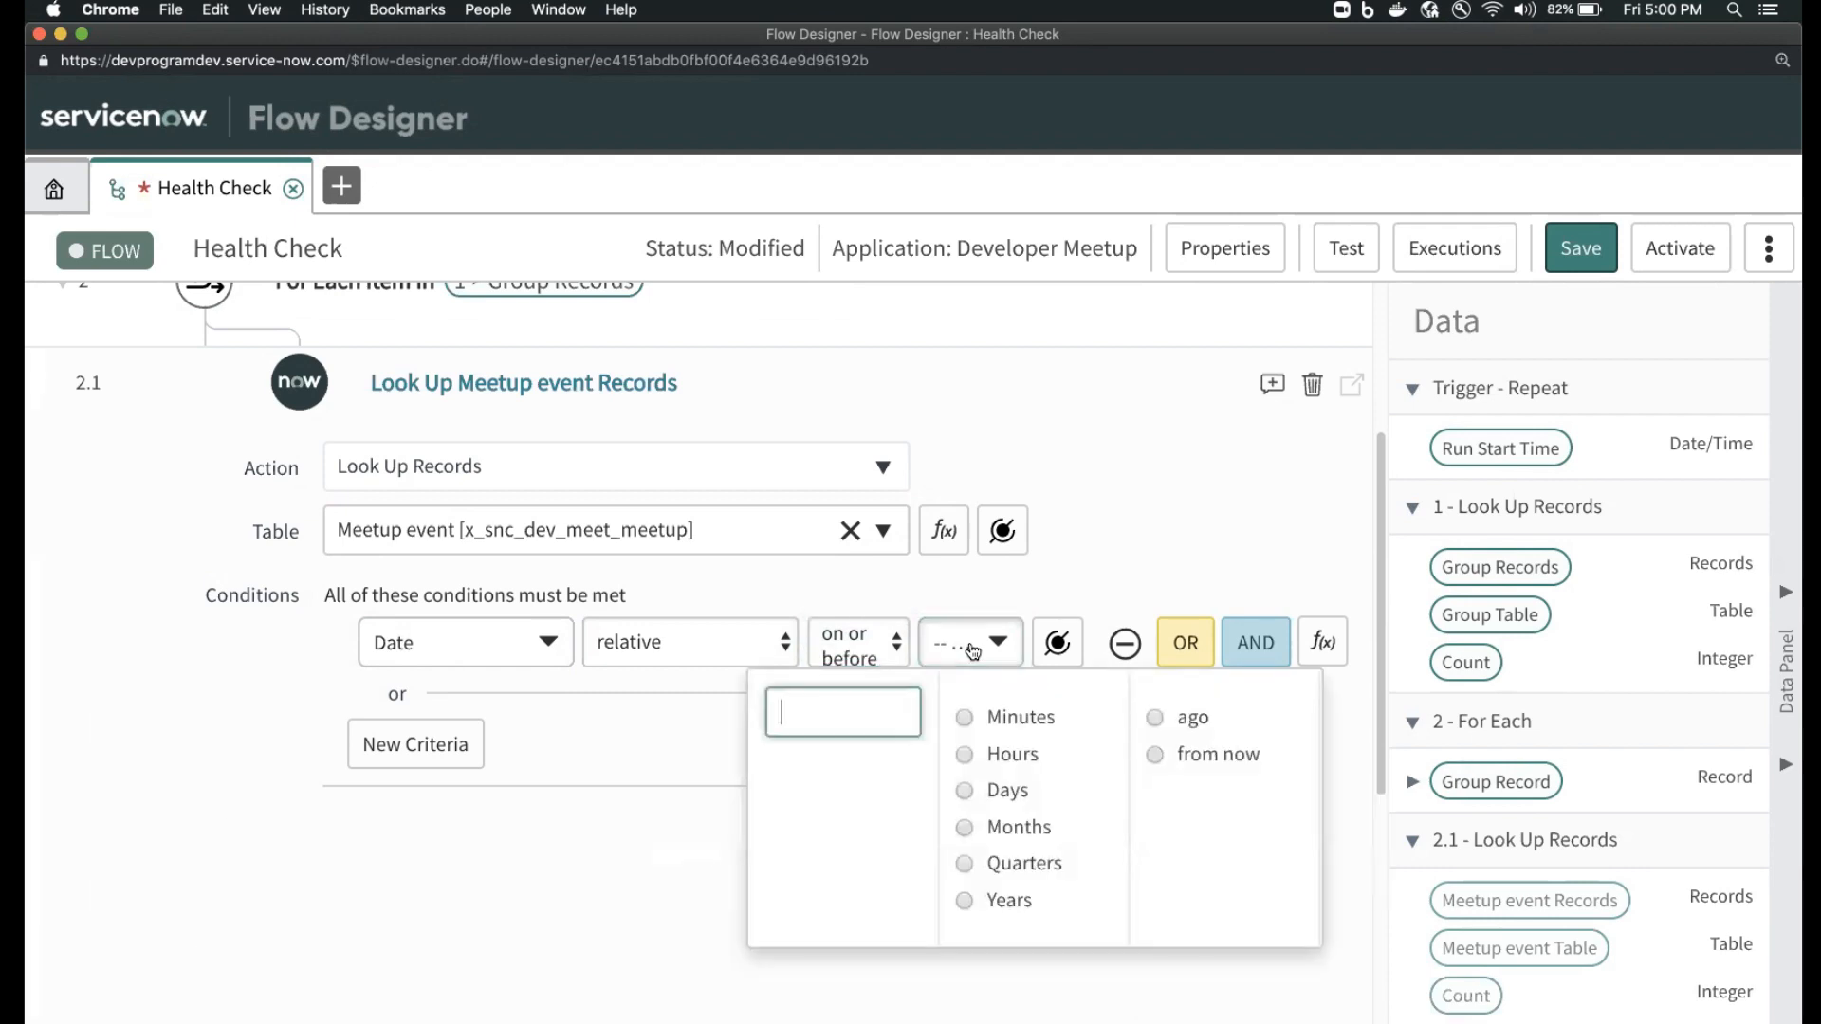
{"action": "type", "text": "2"}
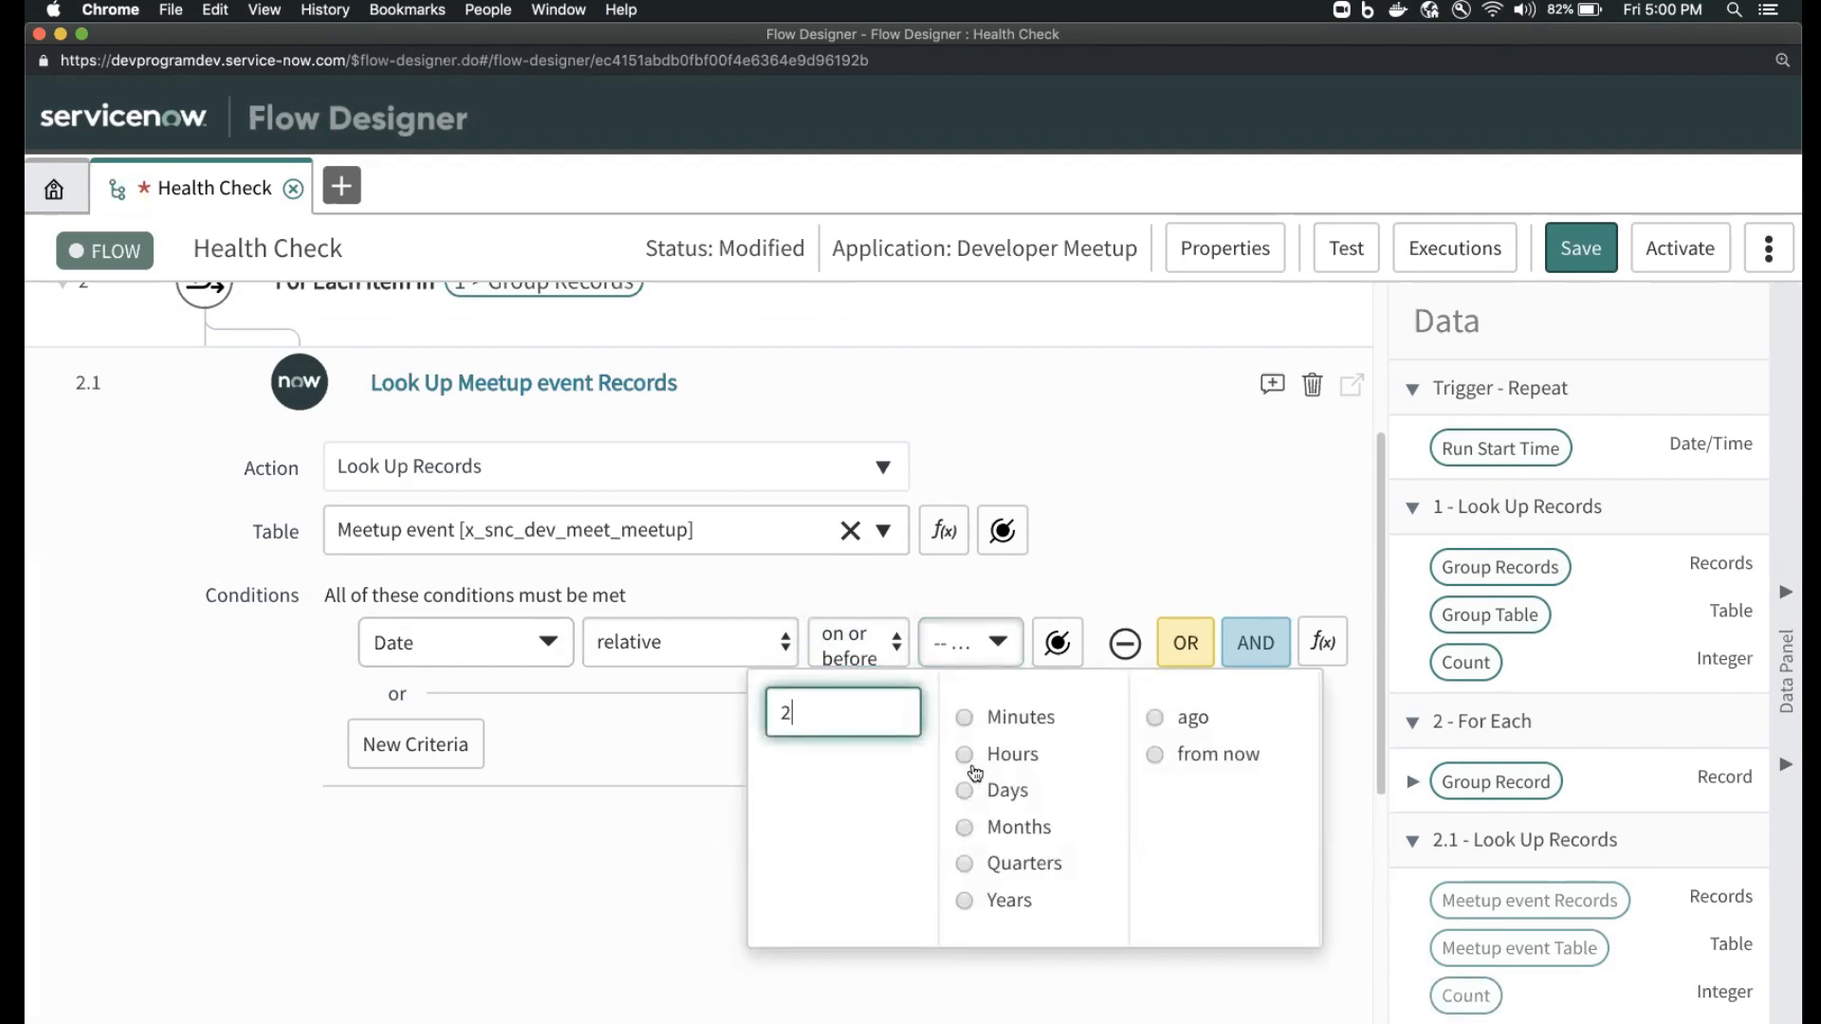
{"action": "left_click", "coordinate": [971, 826]}
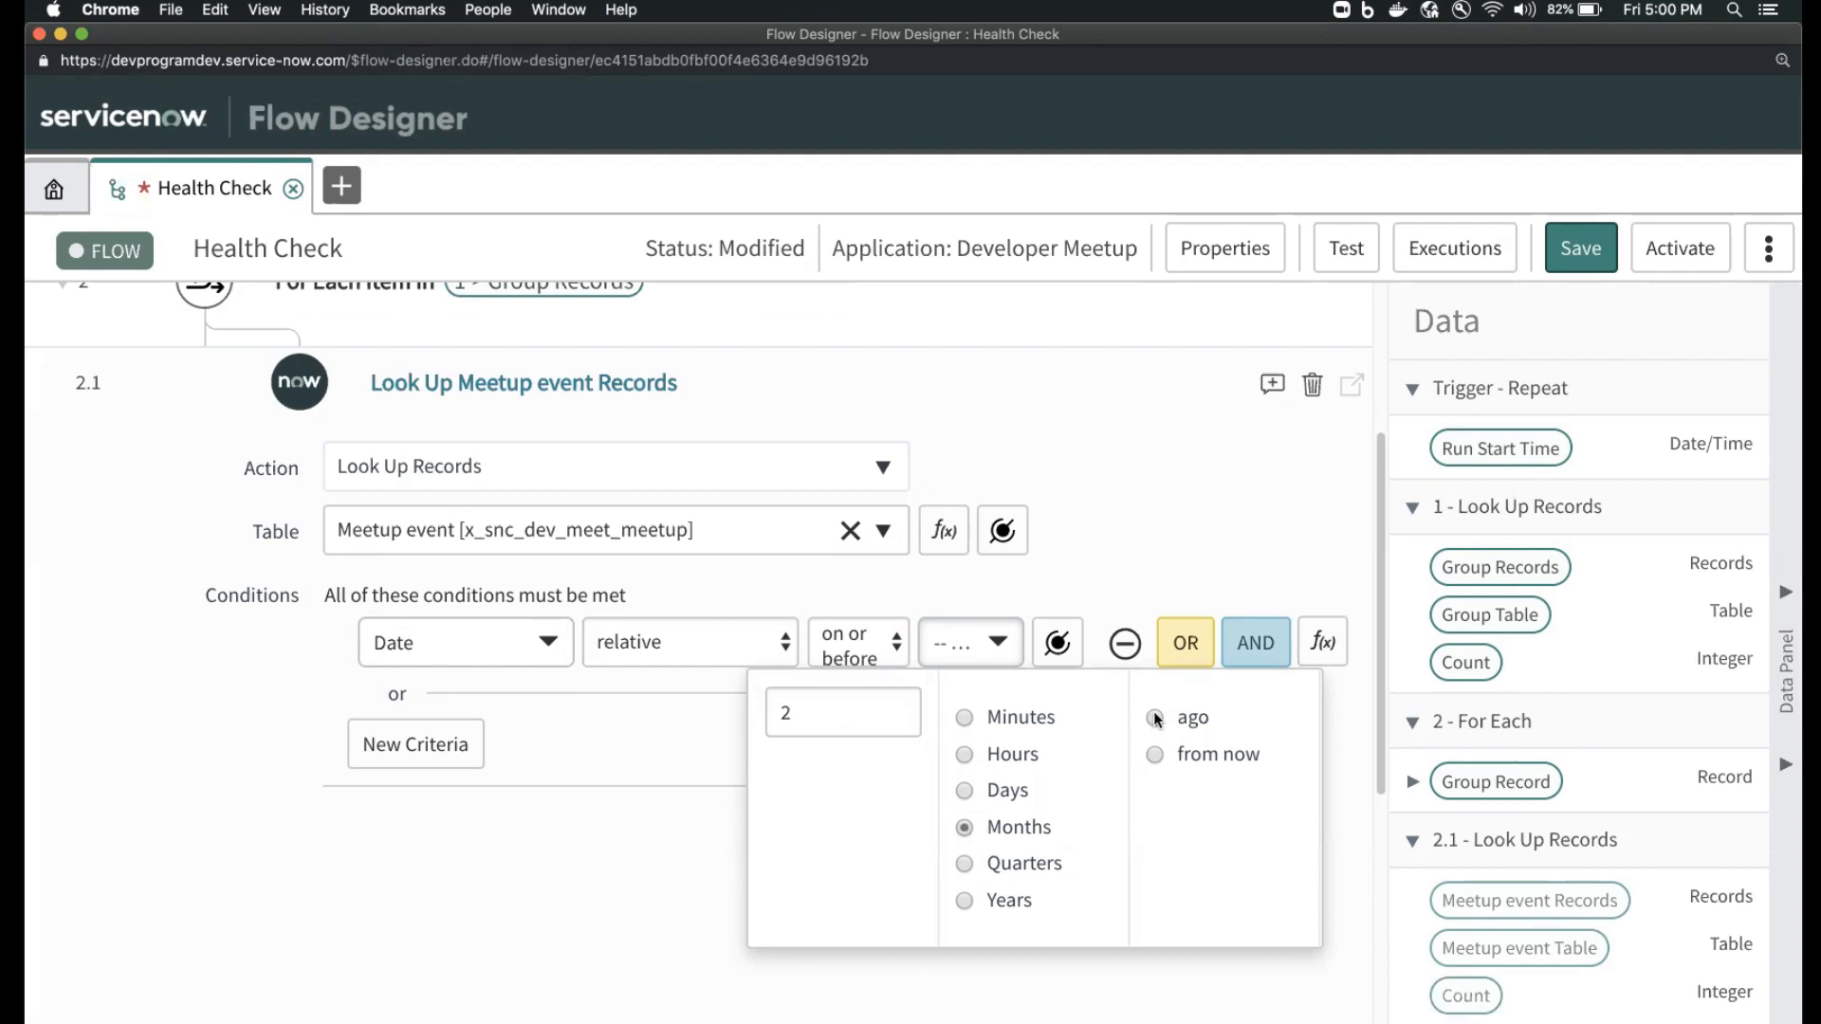
{"action": "left_click", "coordinate": [1155, 717]}
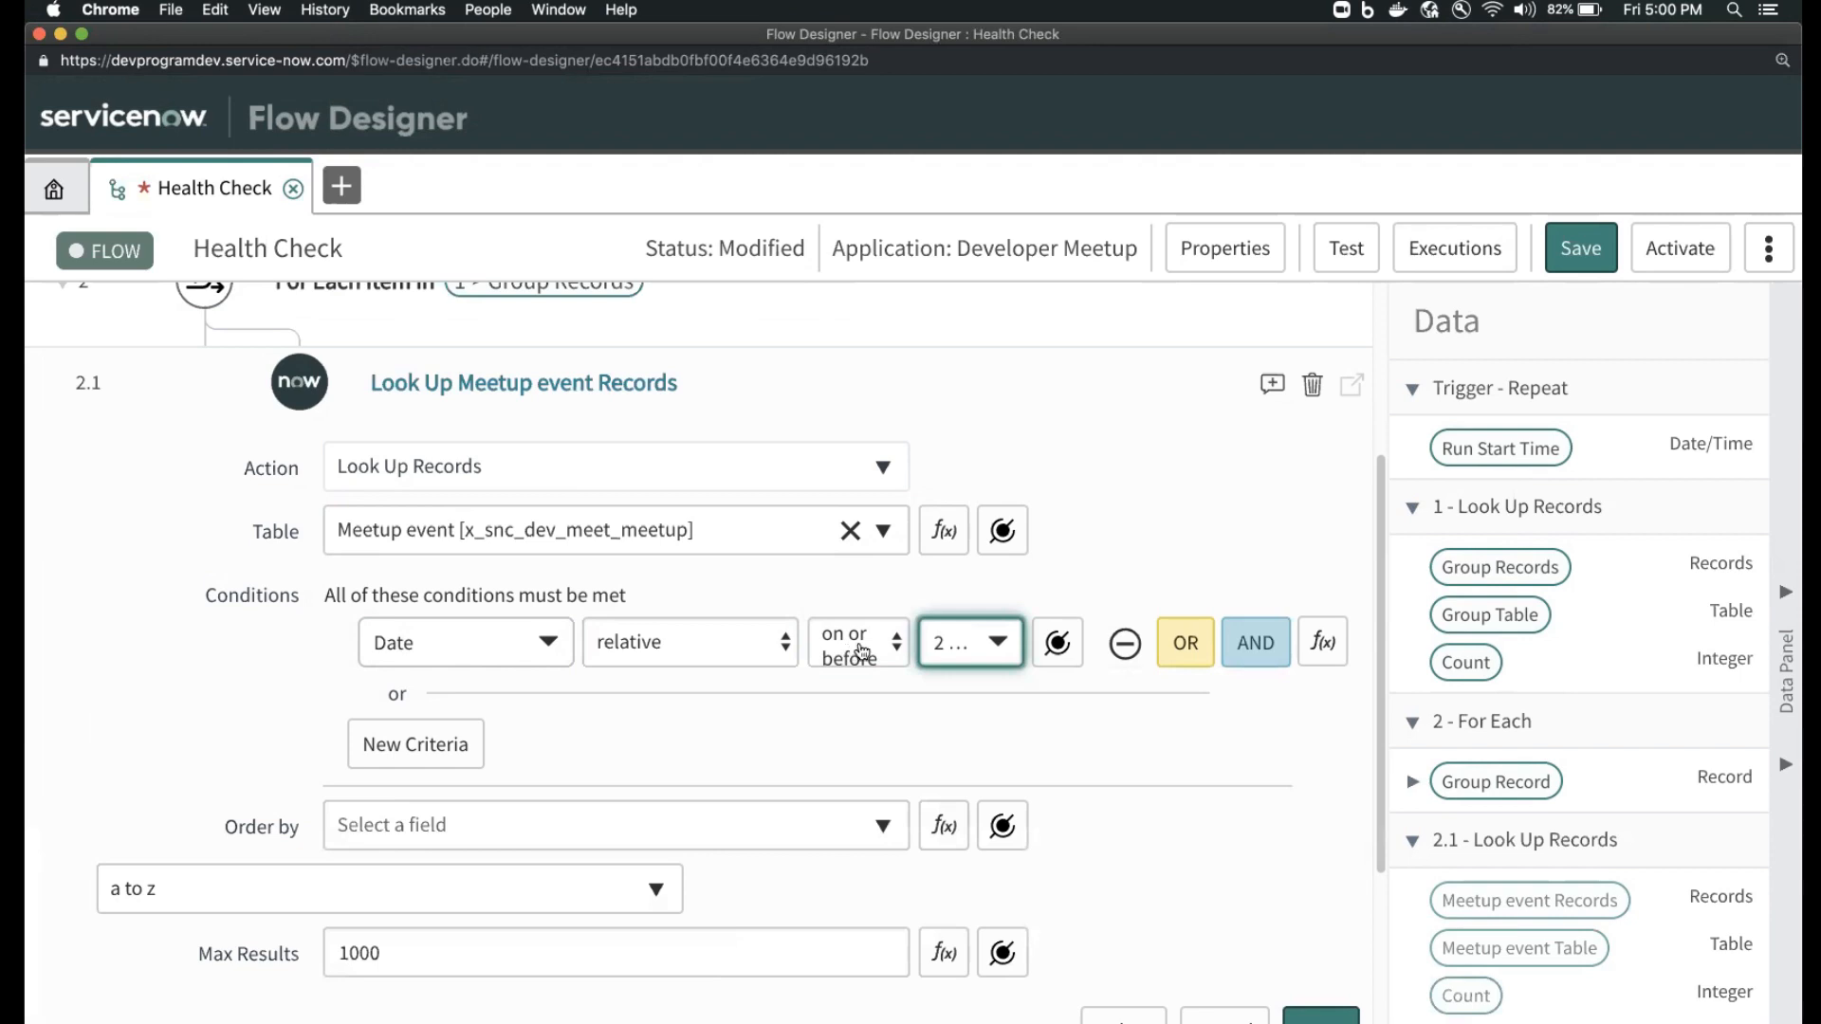
{"action": "left_click", "coordinate": [951, 649]}
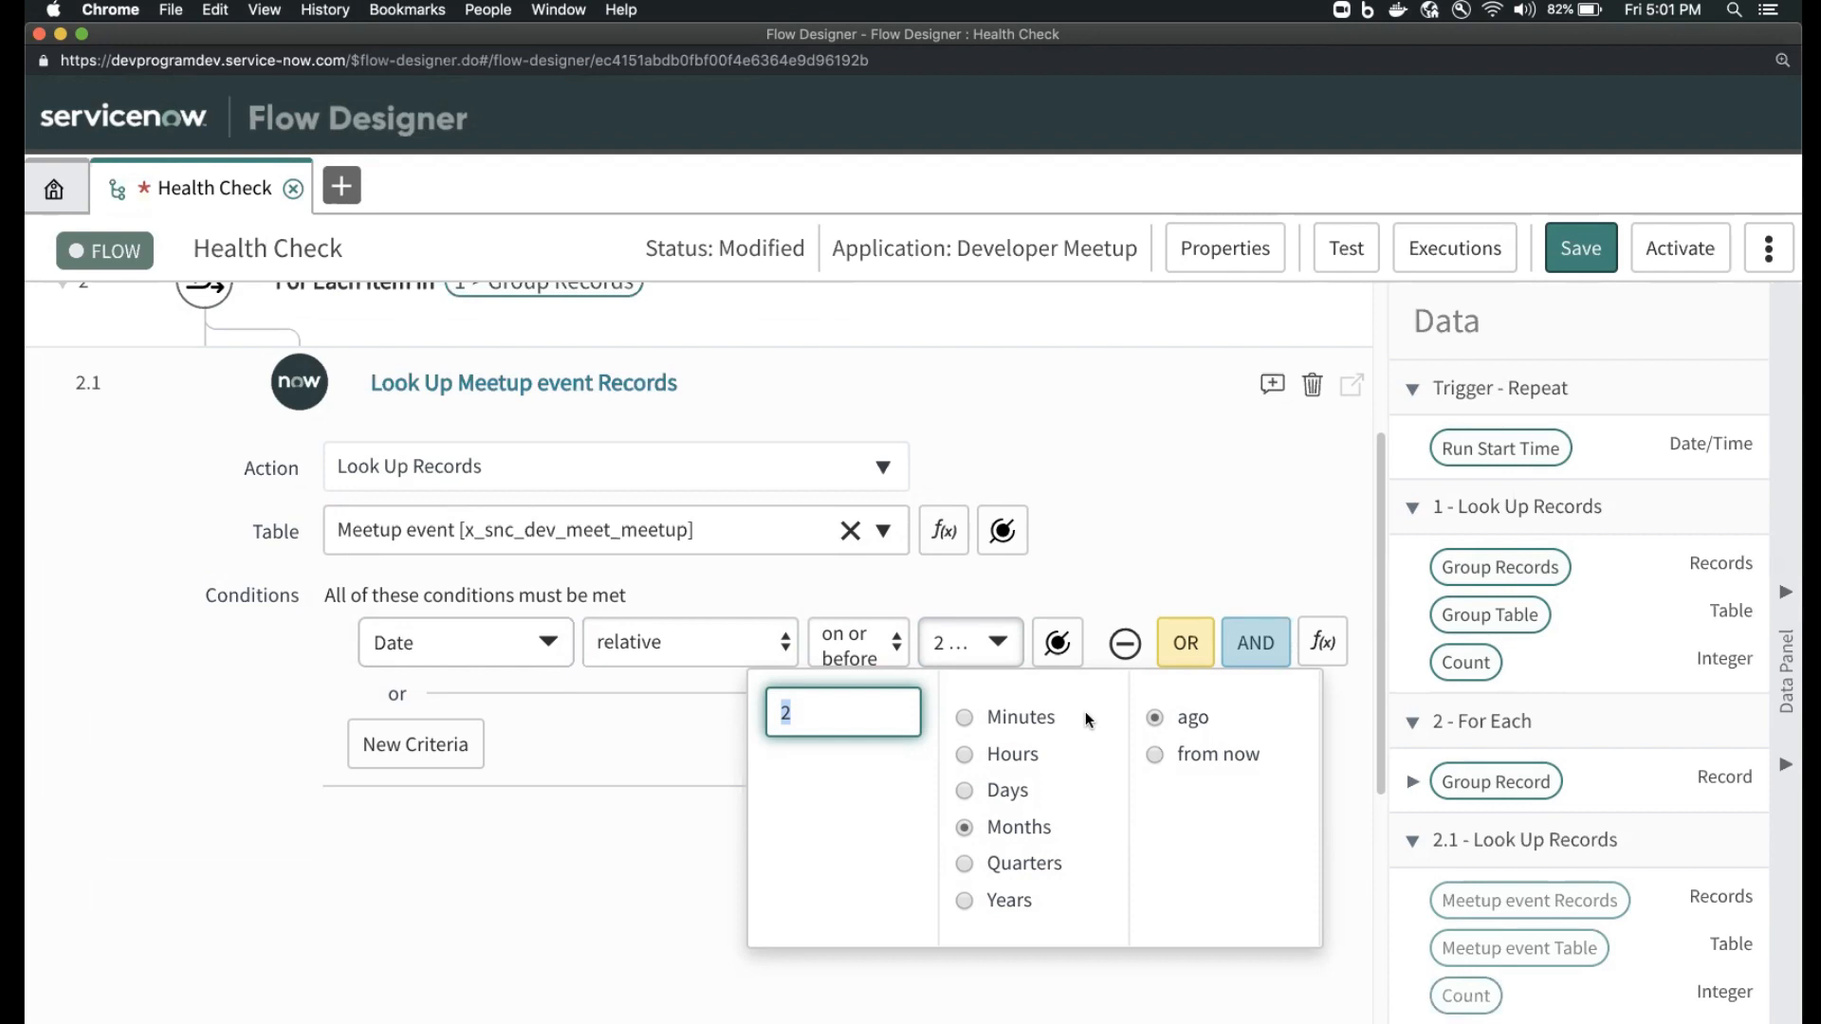
{"action": "left_click", "coordinate": [1152, 753]}
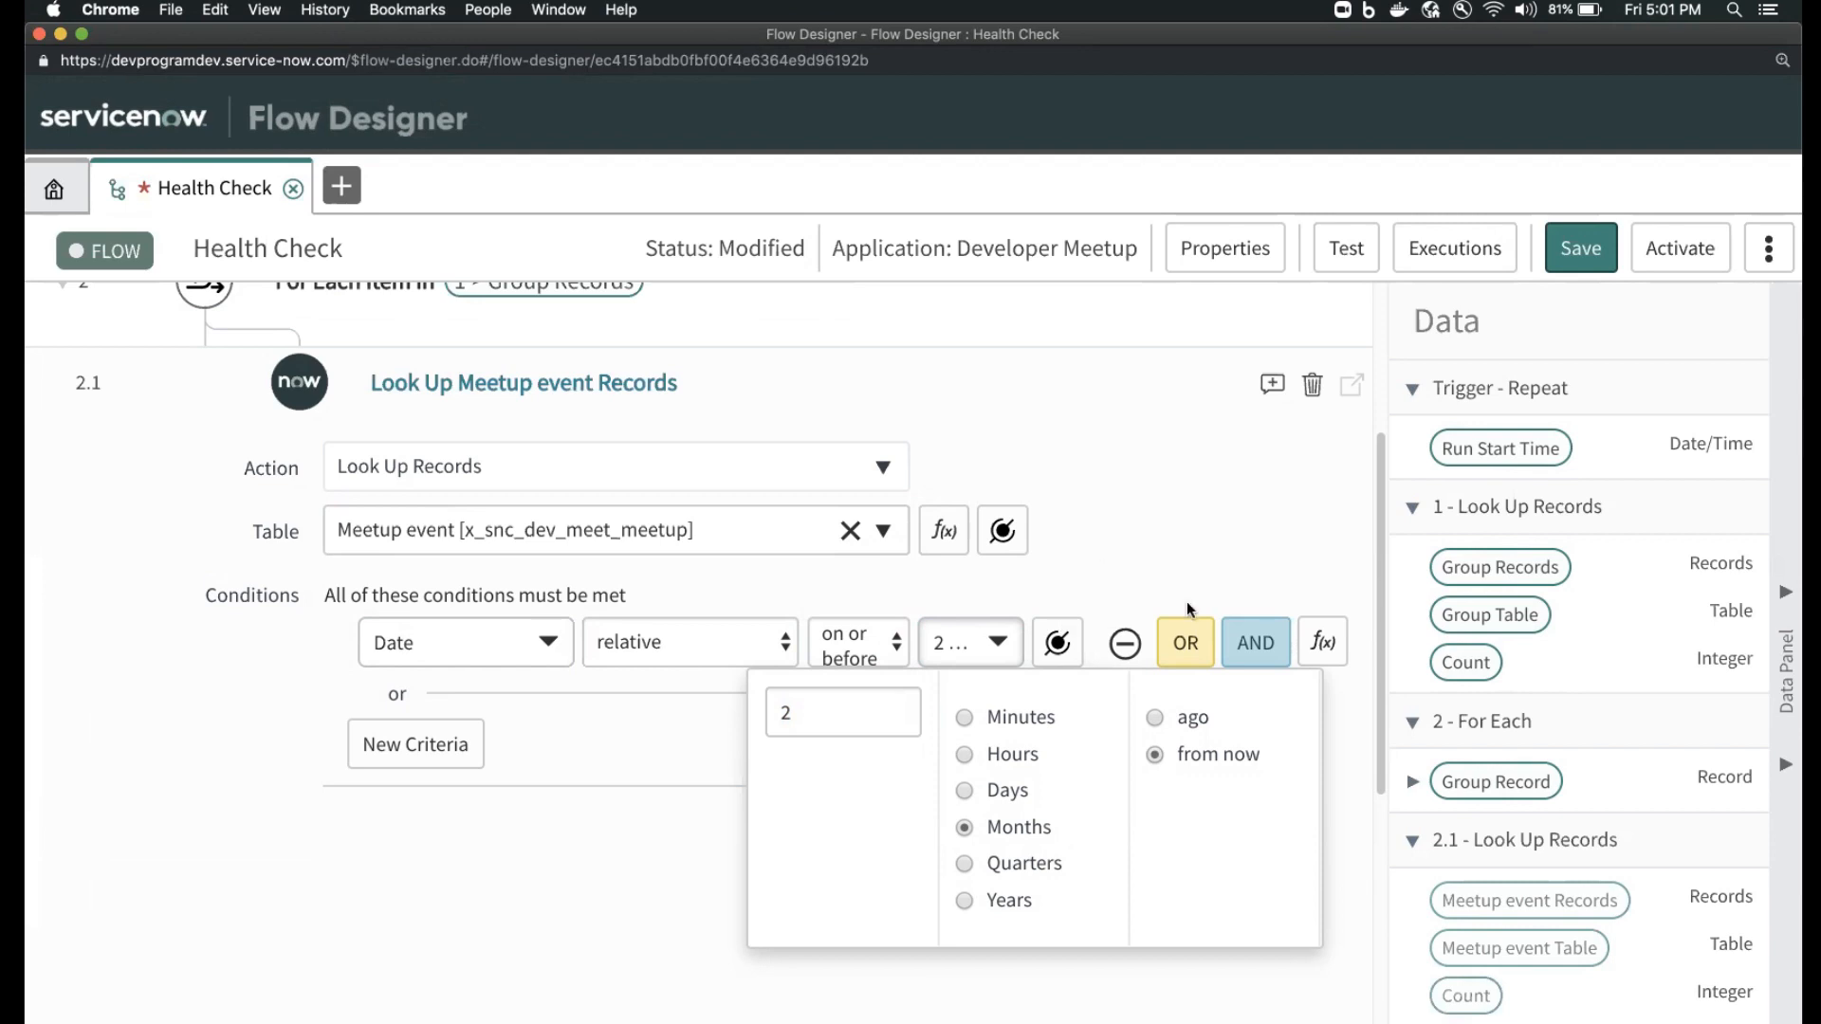
- Add a second condition joined with AND to the Meetup event lookup, using the Date field and the relative operator
{"action": "left_click", "coordinate": [1193, 664]}
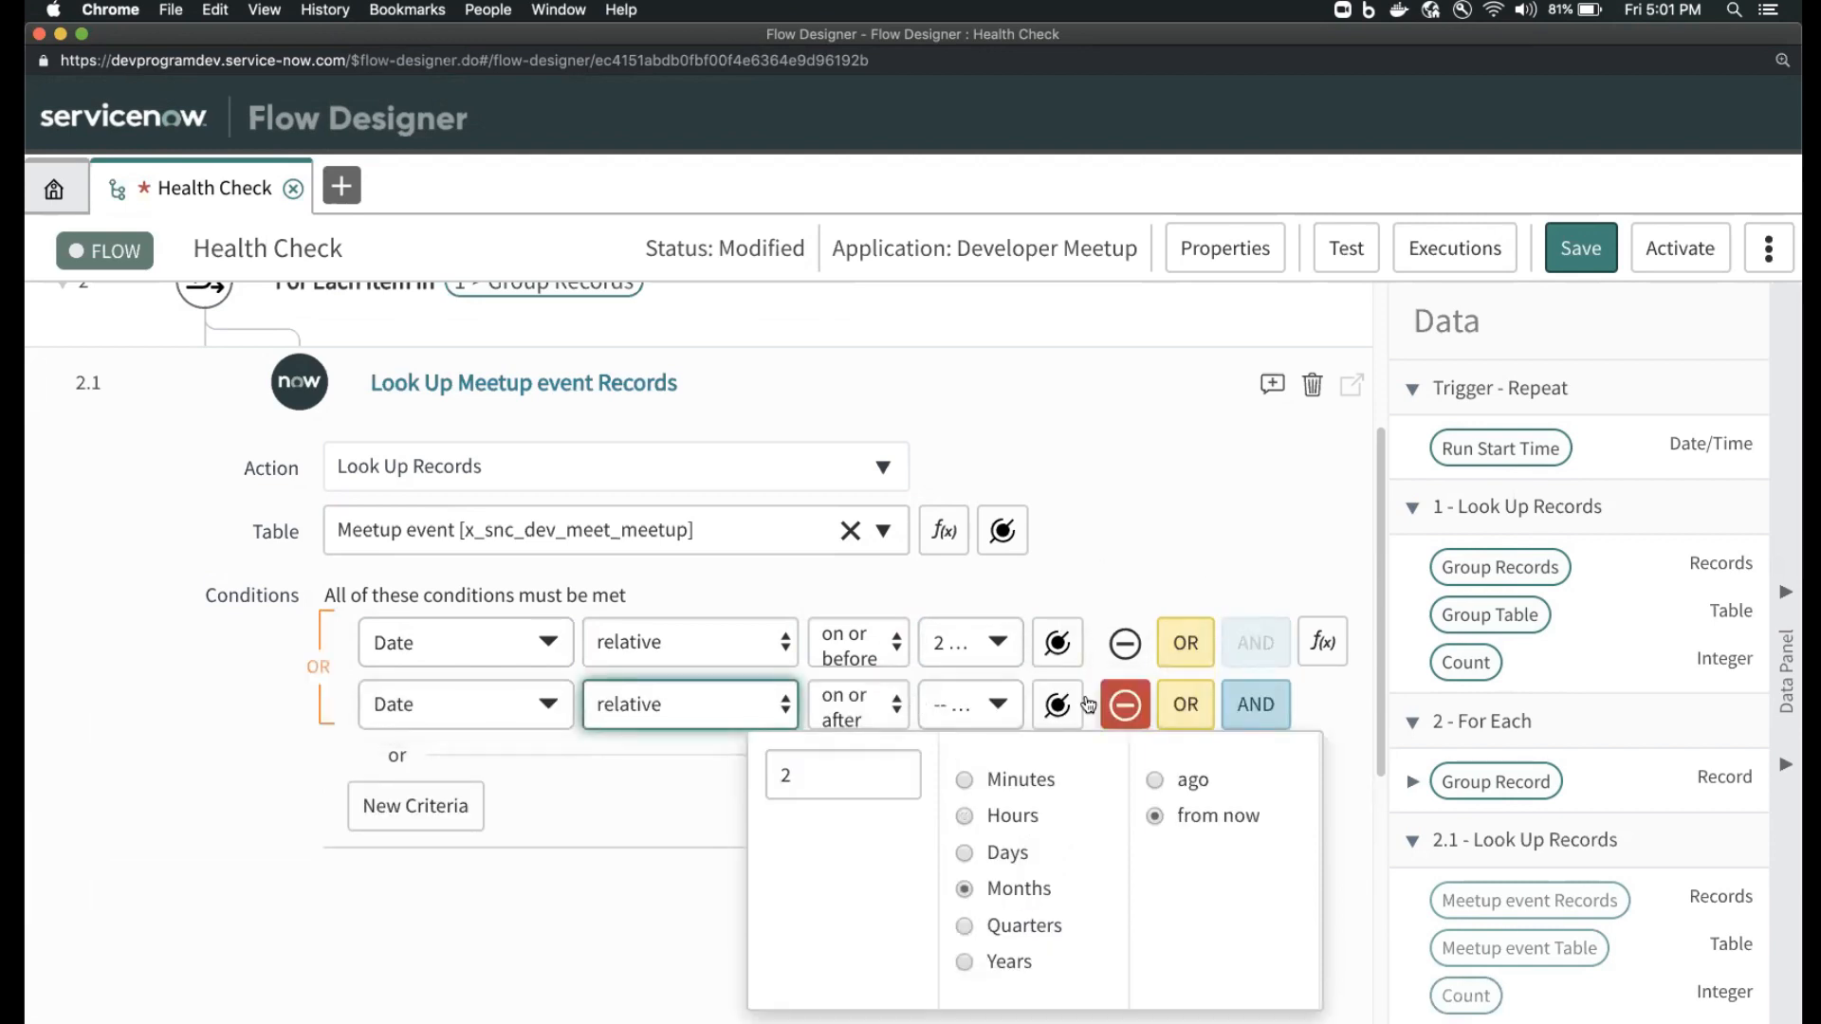
{"action": "left_click", "coordinate": [1125, 704]}
{"action": "left_click", "coordinate": [1255, 643]}
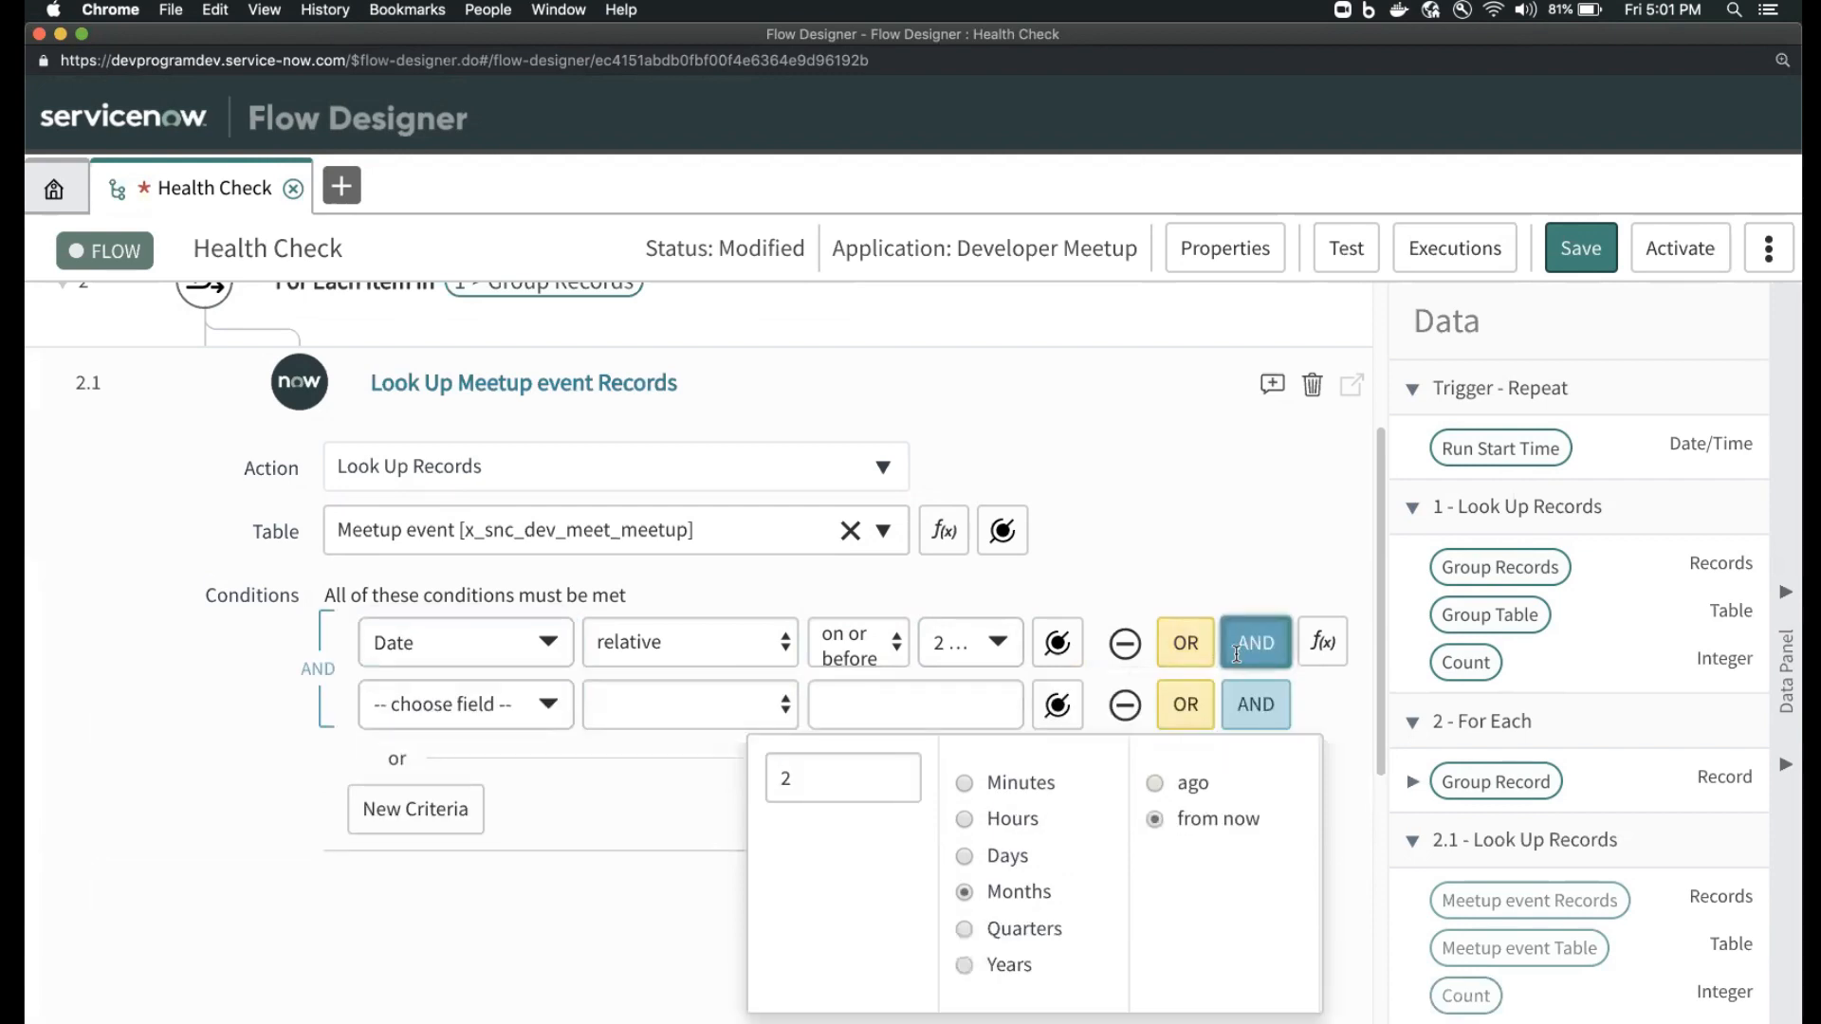
{"action": "left_click", "coordinate": [487, 707]}
{"action": "type", "text": "dat"}
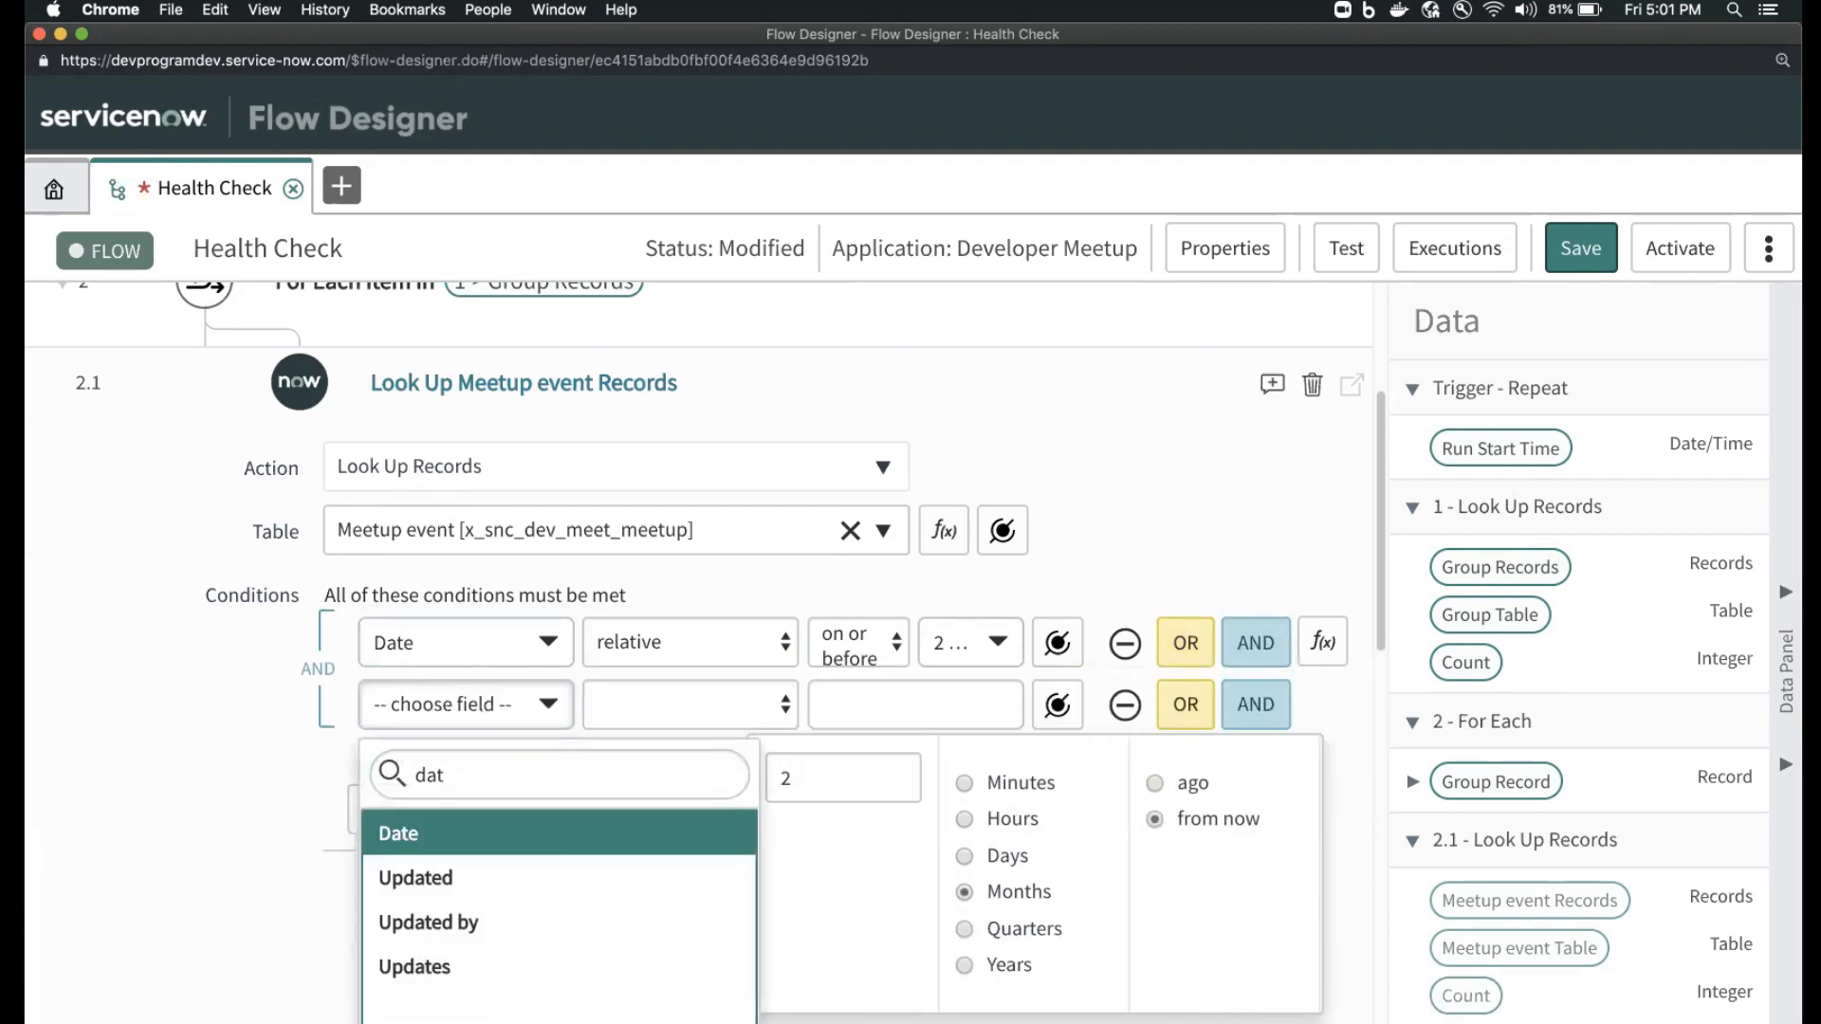
{"action": "key", "text": "Return"}
{"action": "left_click", "coordinate": [683, 713]}
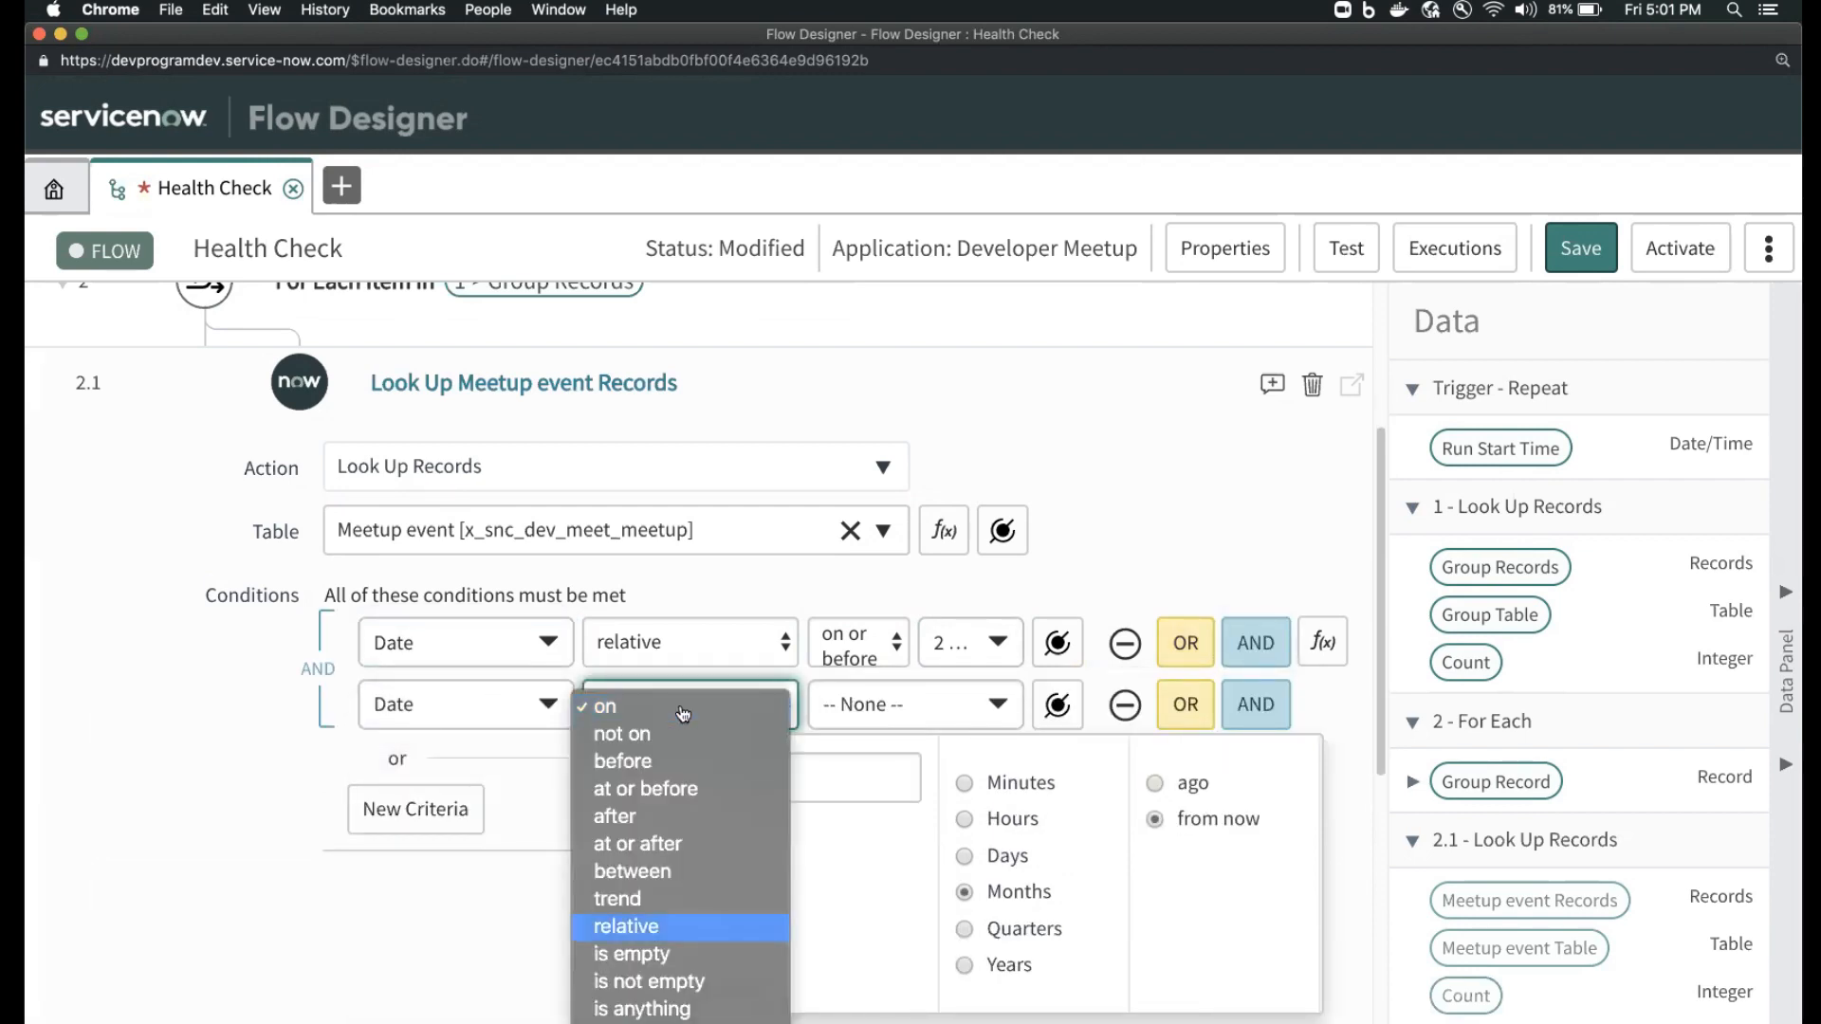
{"action": "key", "text": "Return"}
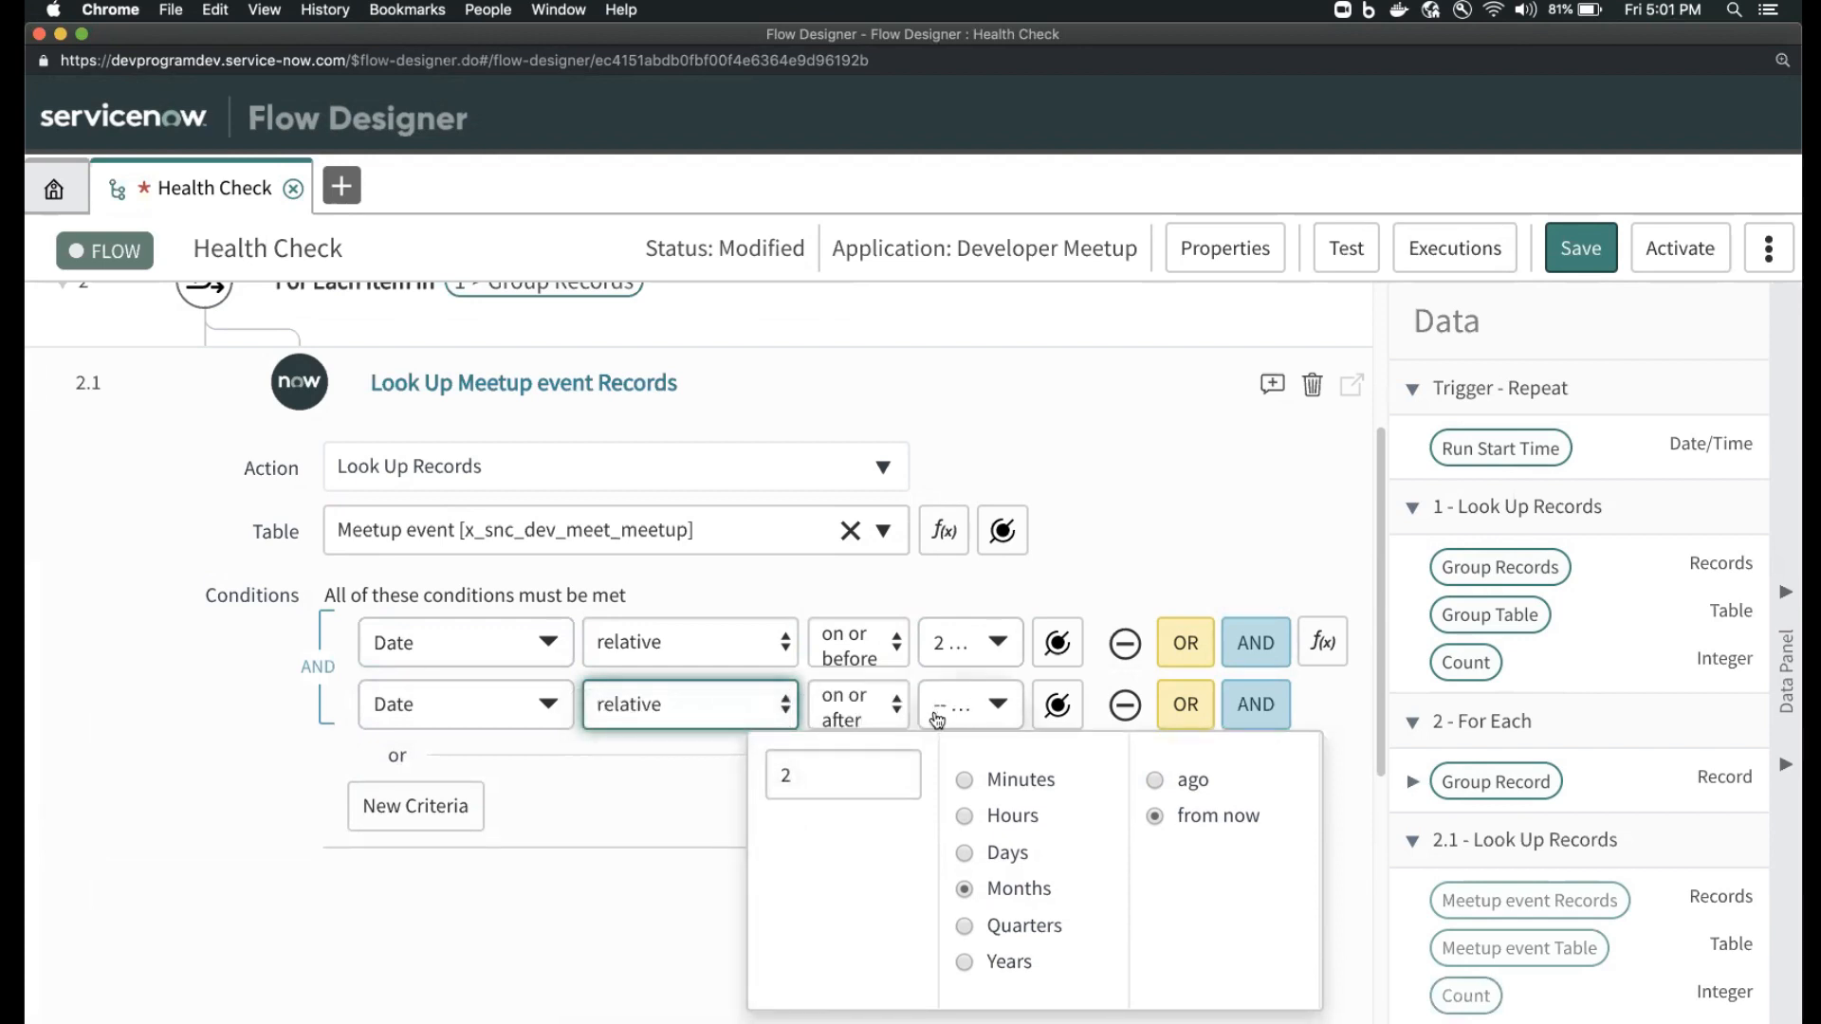
- Set the second Date condition of the Meetup event lookup to on or after 2 months ago
{"action": "left_click", "coordinate": [881, 713]}
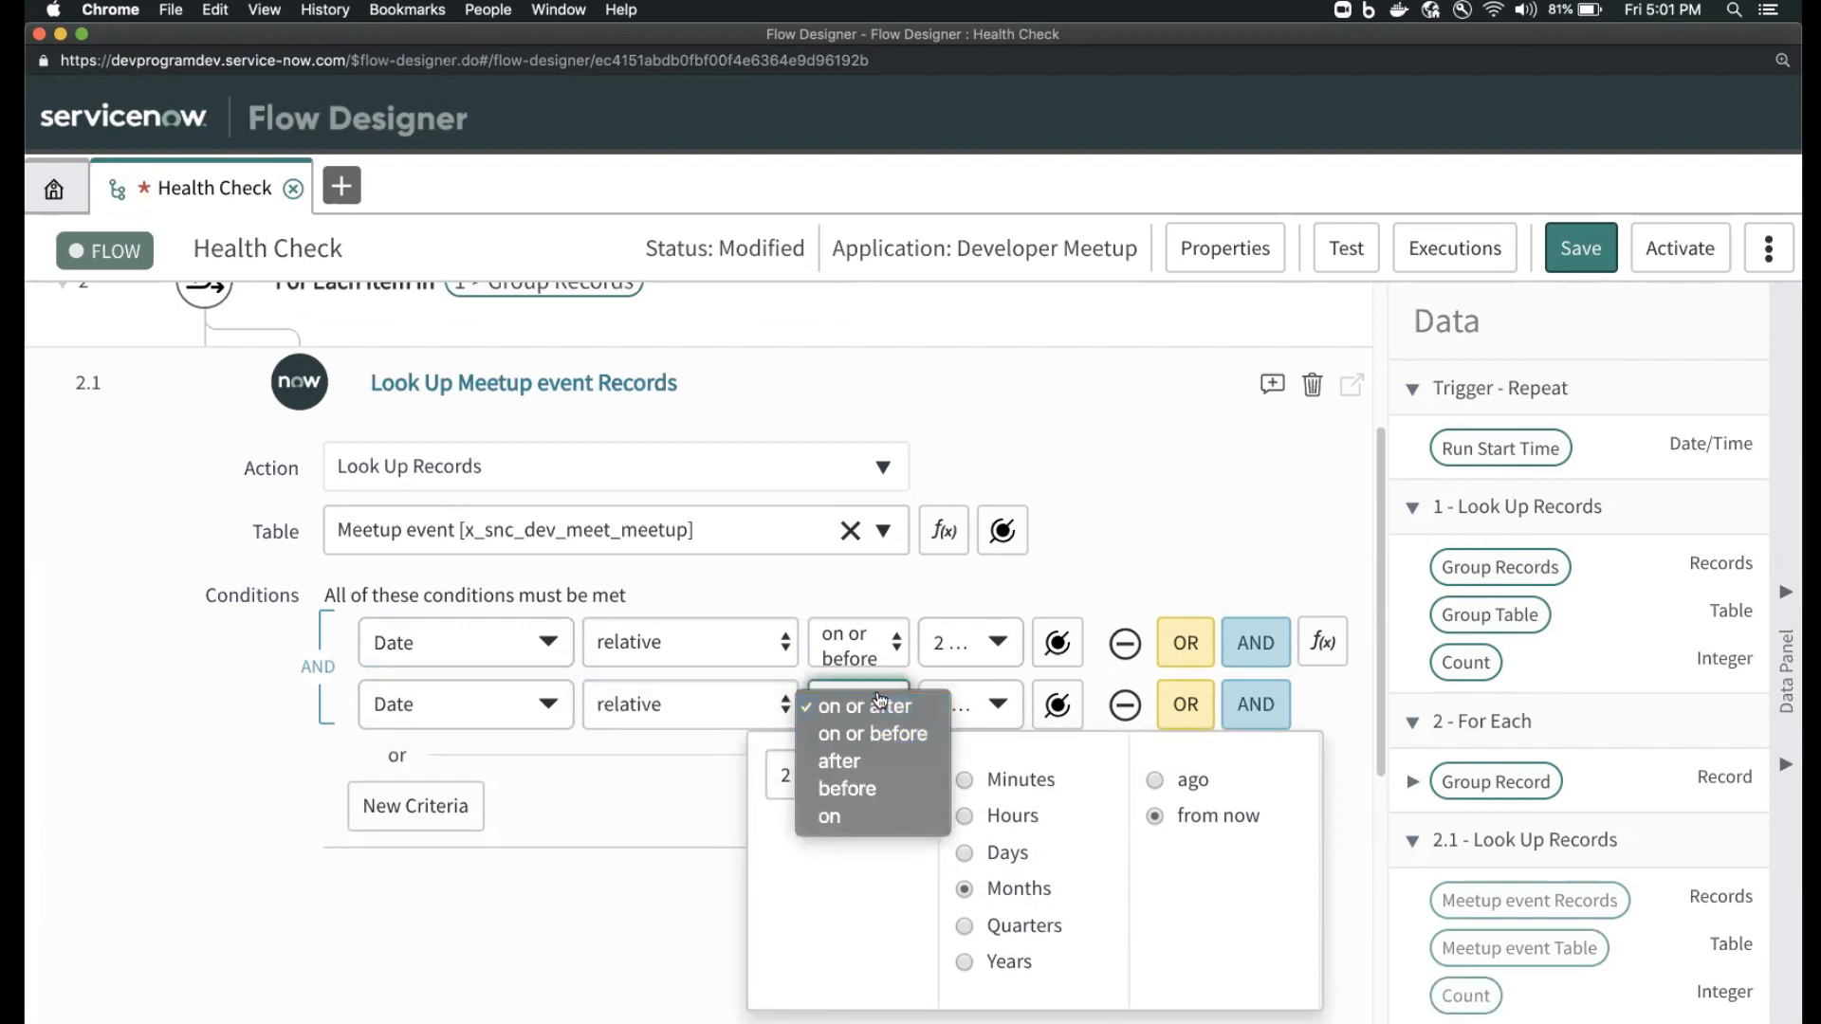
{"action": "left_click", "coordinate": [881, 706]}
{"action": "left_click", "coordinate": [791, 784]}
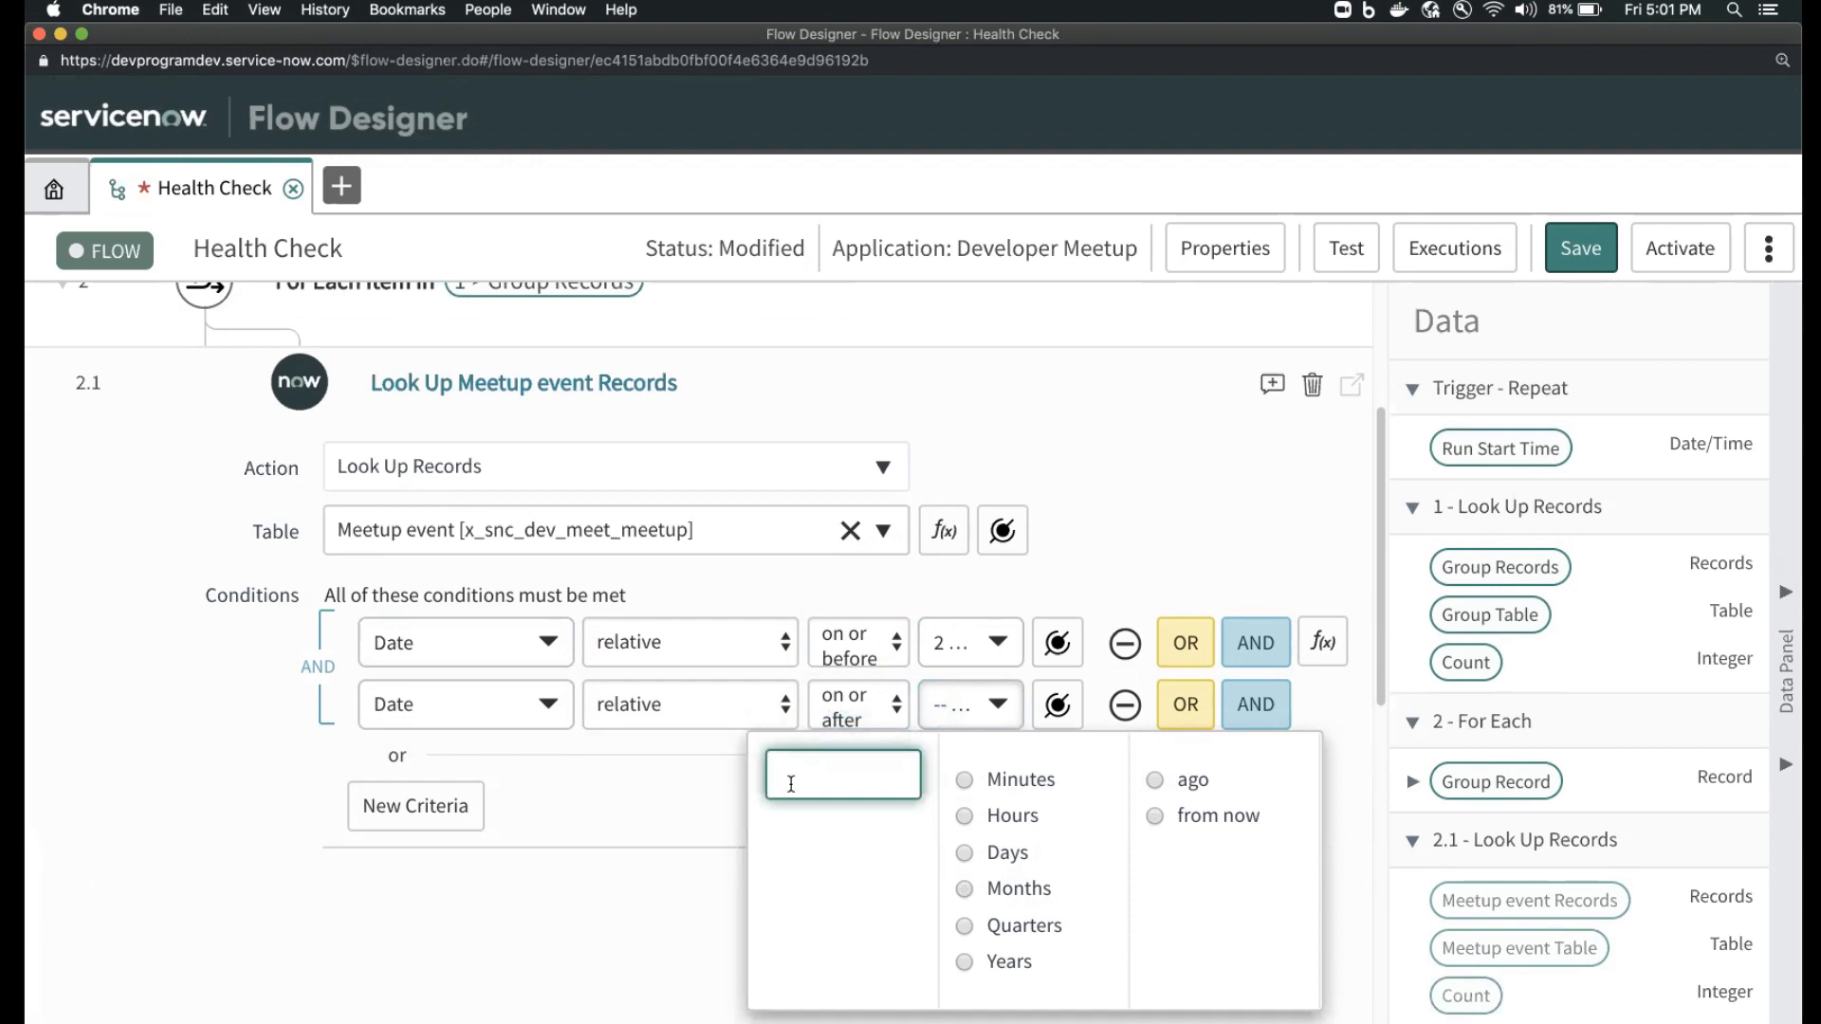
{"action": "type", "text": "2"}
{"action": "left_click", "coordinate": [1153, 780]}
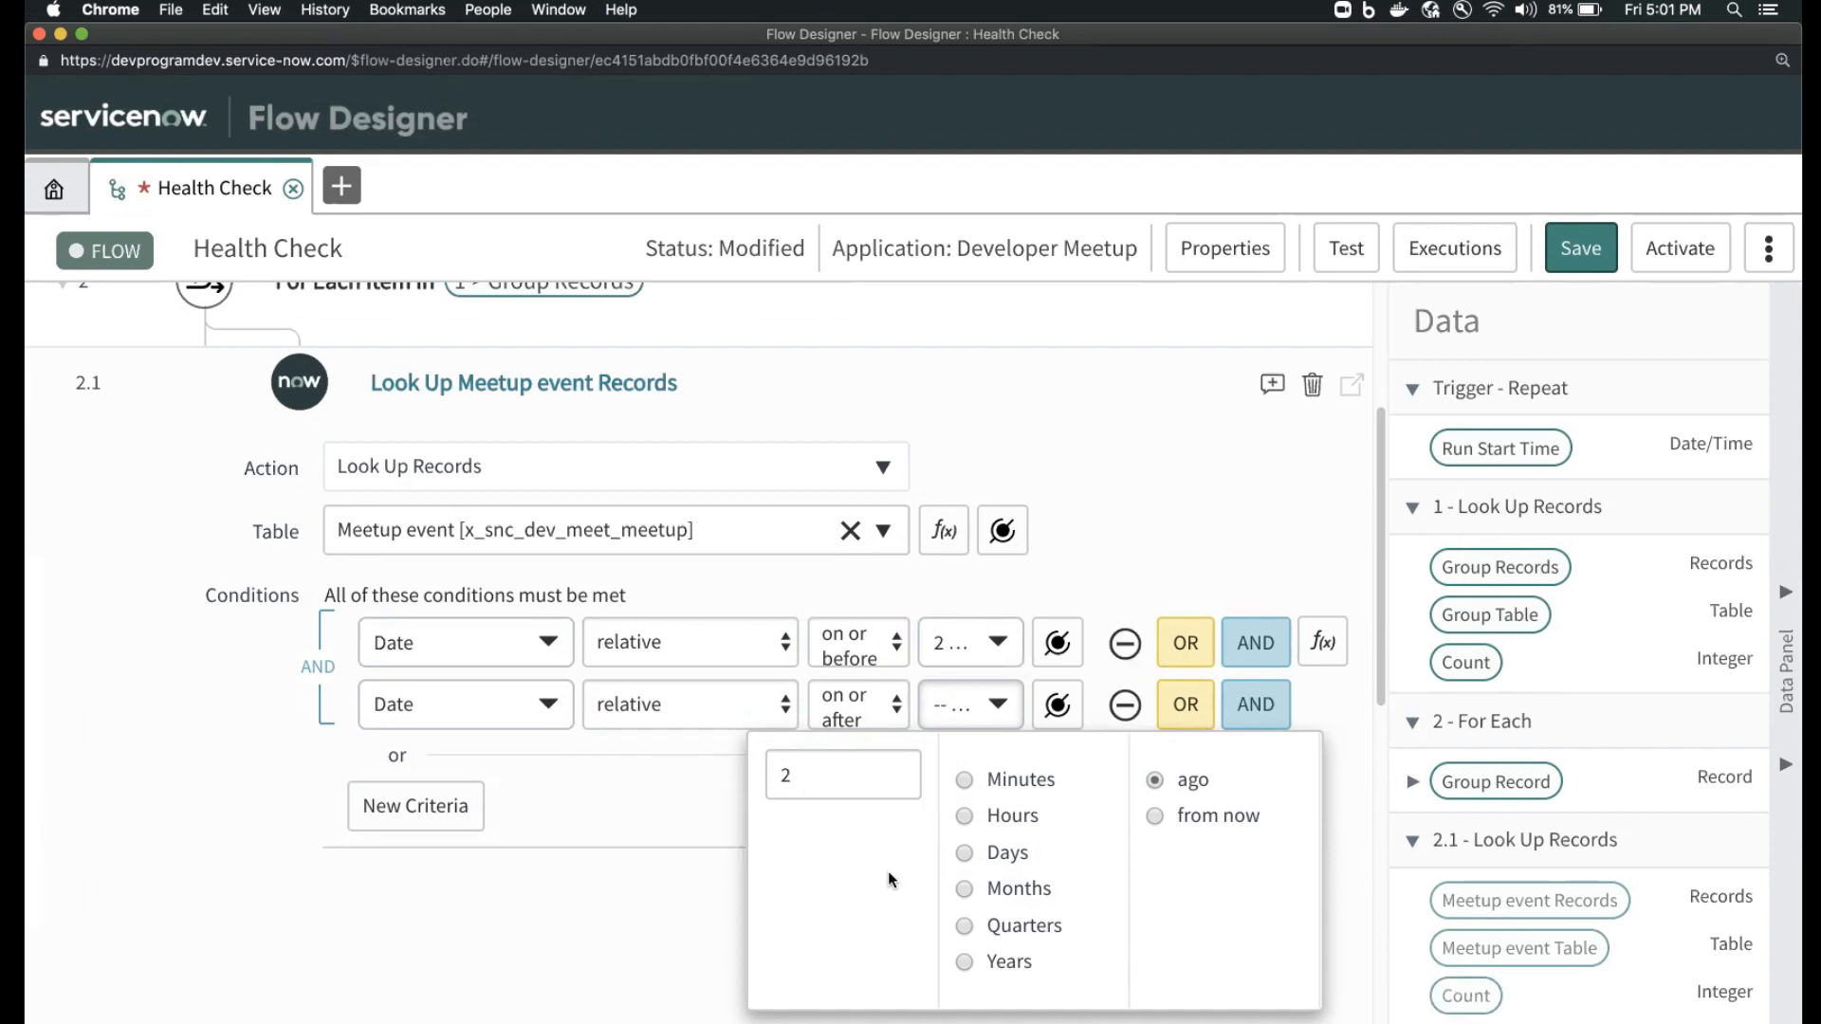
{"action": "left_click", "coordinate": [962, 892]}
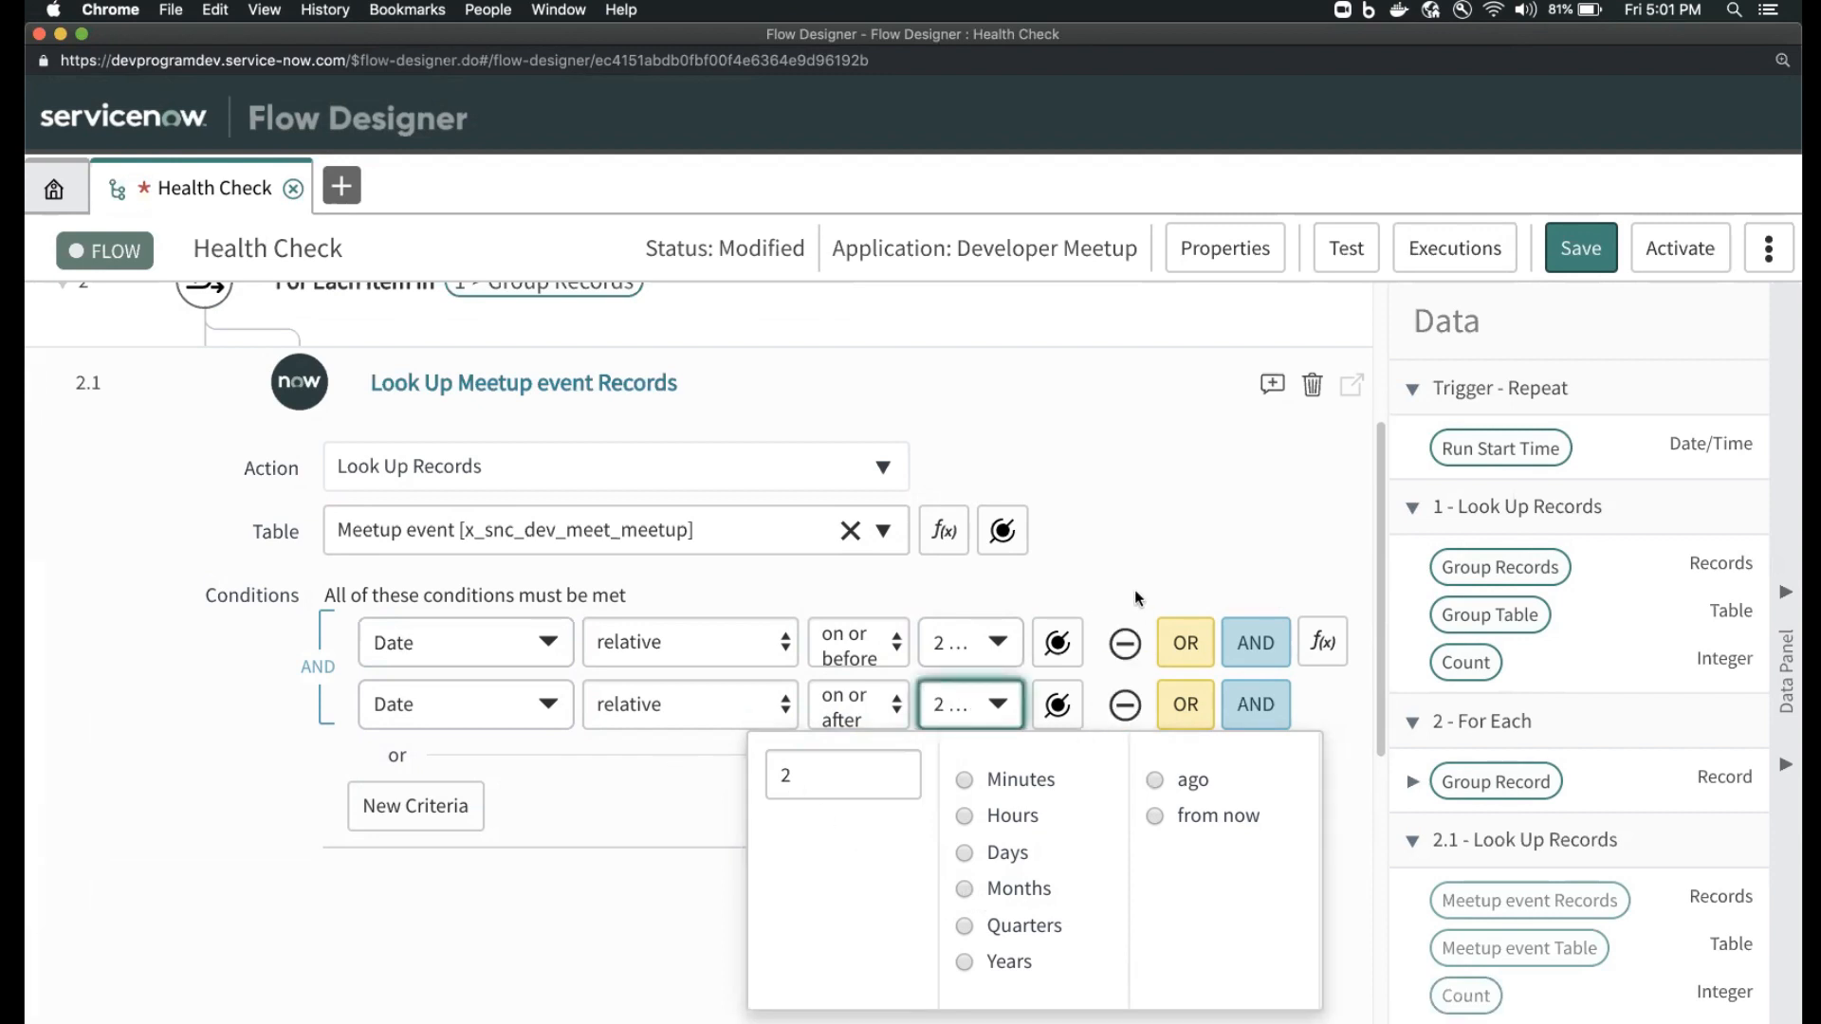
{"action": "left_click", "coordinate": [964, 890]}
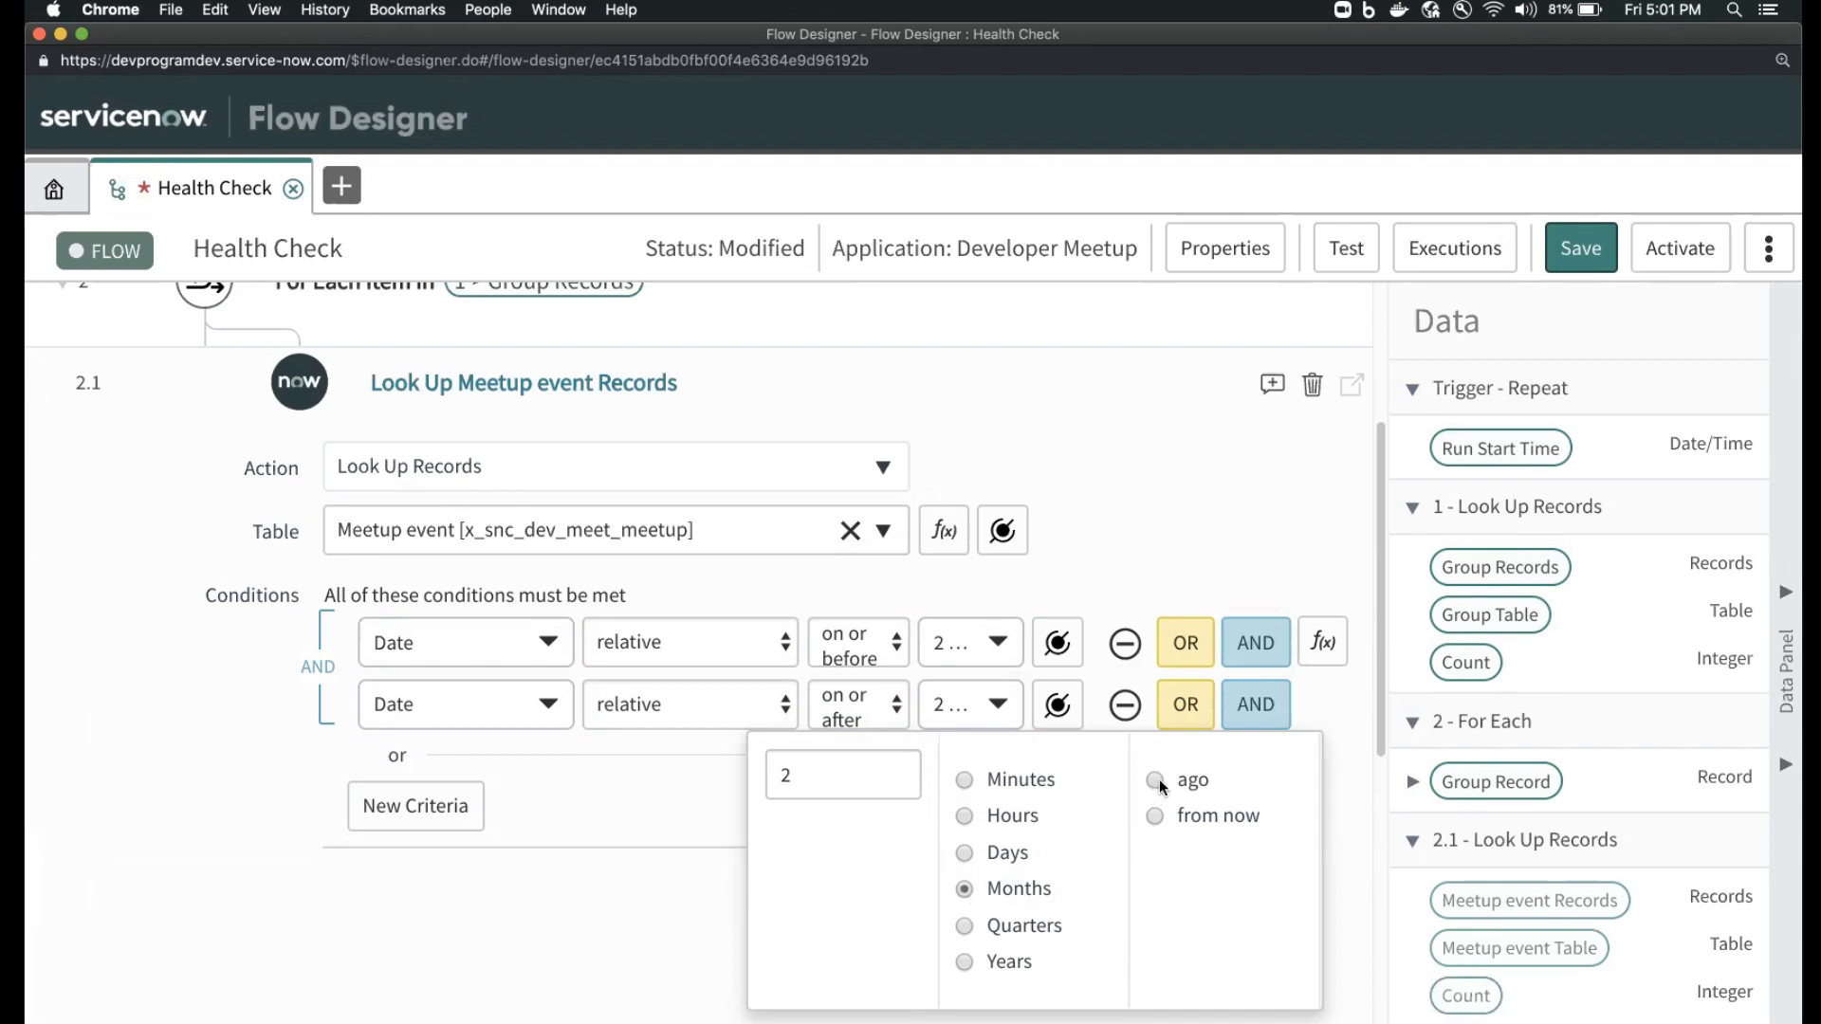
{"action": "left_click", "coordinate": [1156, 780]}
{"action": "key", "text": "Escape"}
- Check the relative date values of both Meetup event lookup conditions and save the flow
{"action": "left_click", "coordinate": [976, 645]}
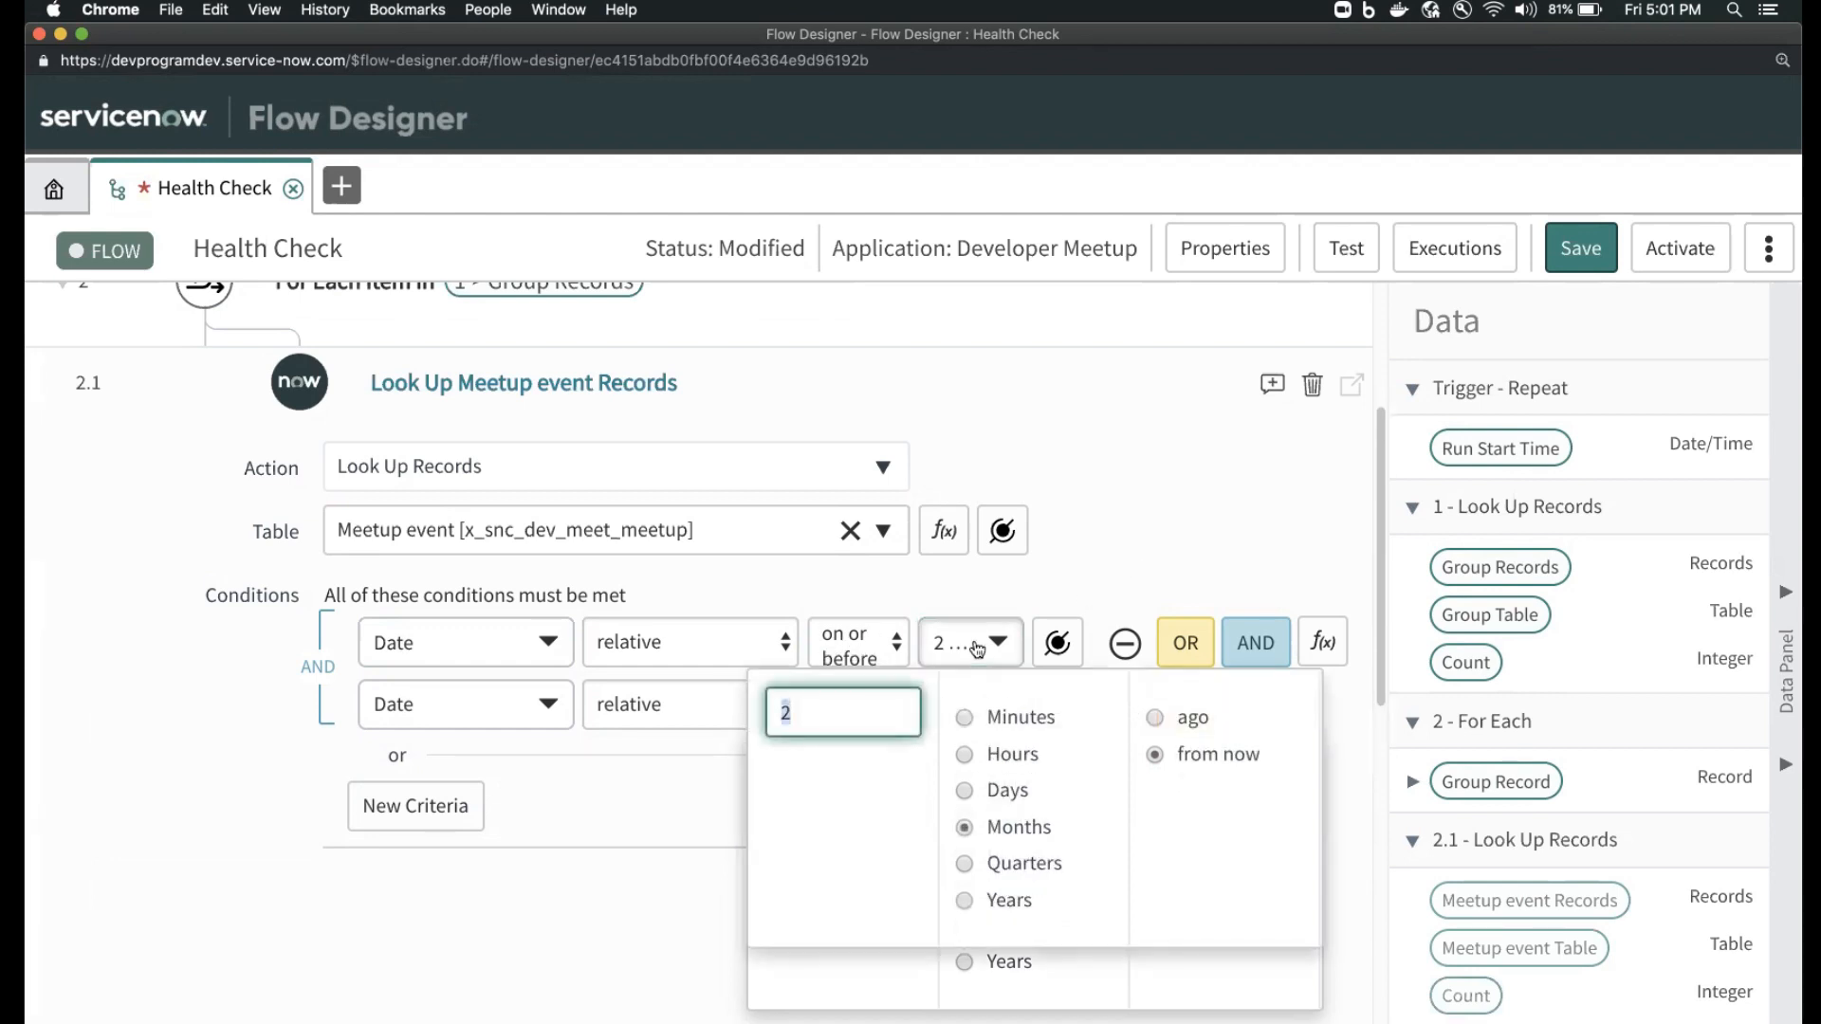
{"action": "left_click", "coordinate": [975, 707]}
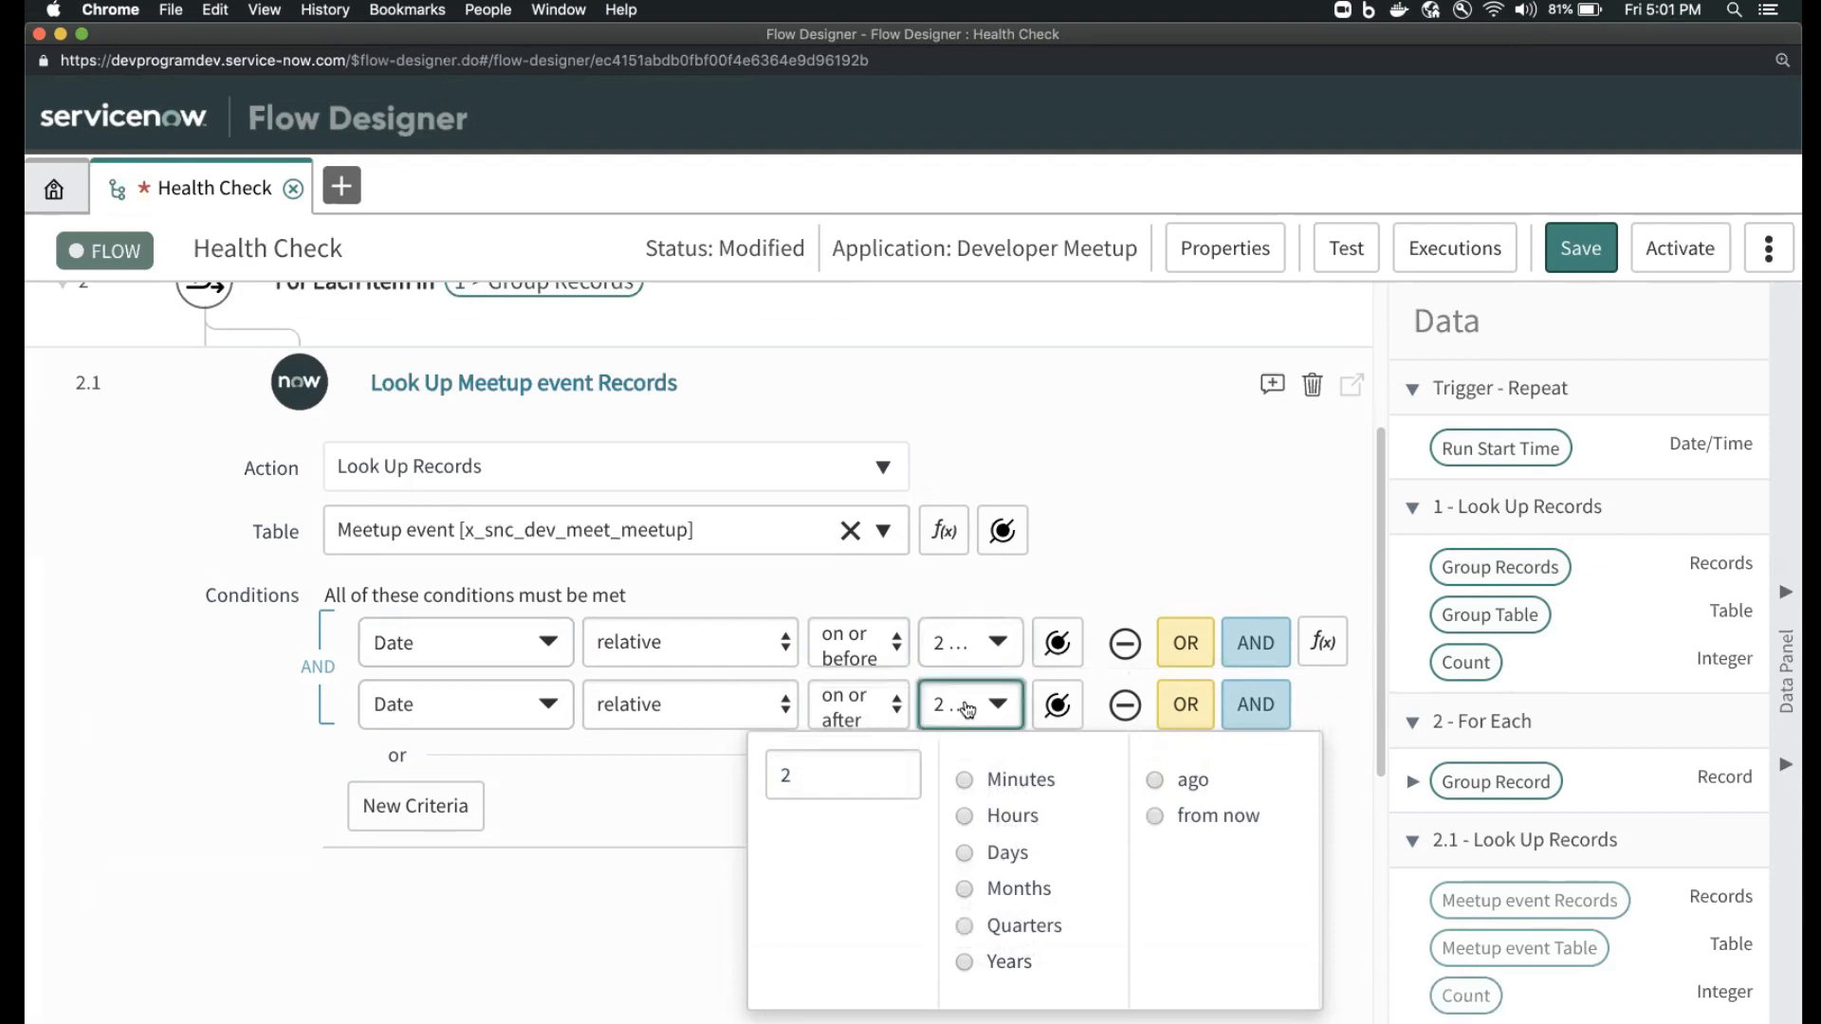
{"action": "left_click", "coordinate": [974, 723]}
{"action": "scroll", "coordinate": [997, 704], "scroll_direction": "down", "scroll_amount": 1}
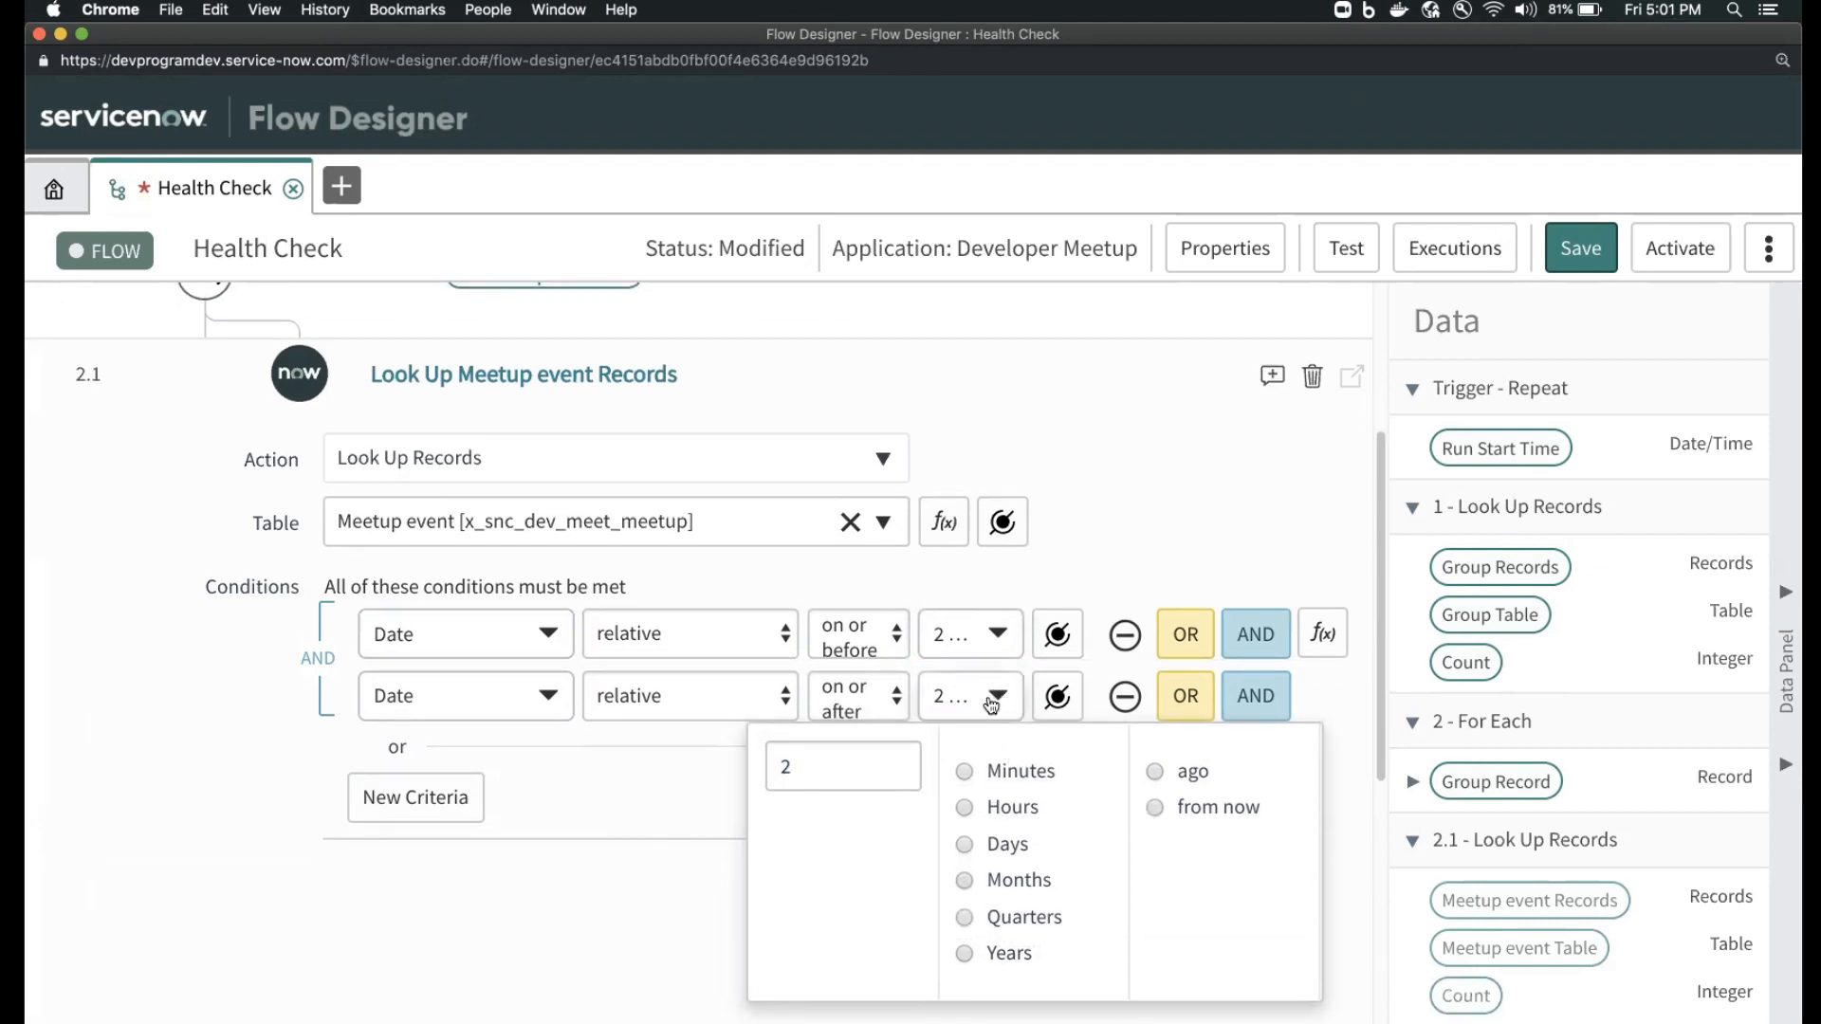
{"action": "left_click", "coordinate": [1000, 702]}
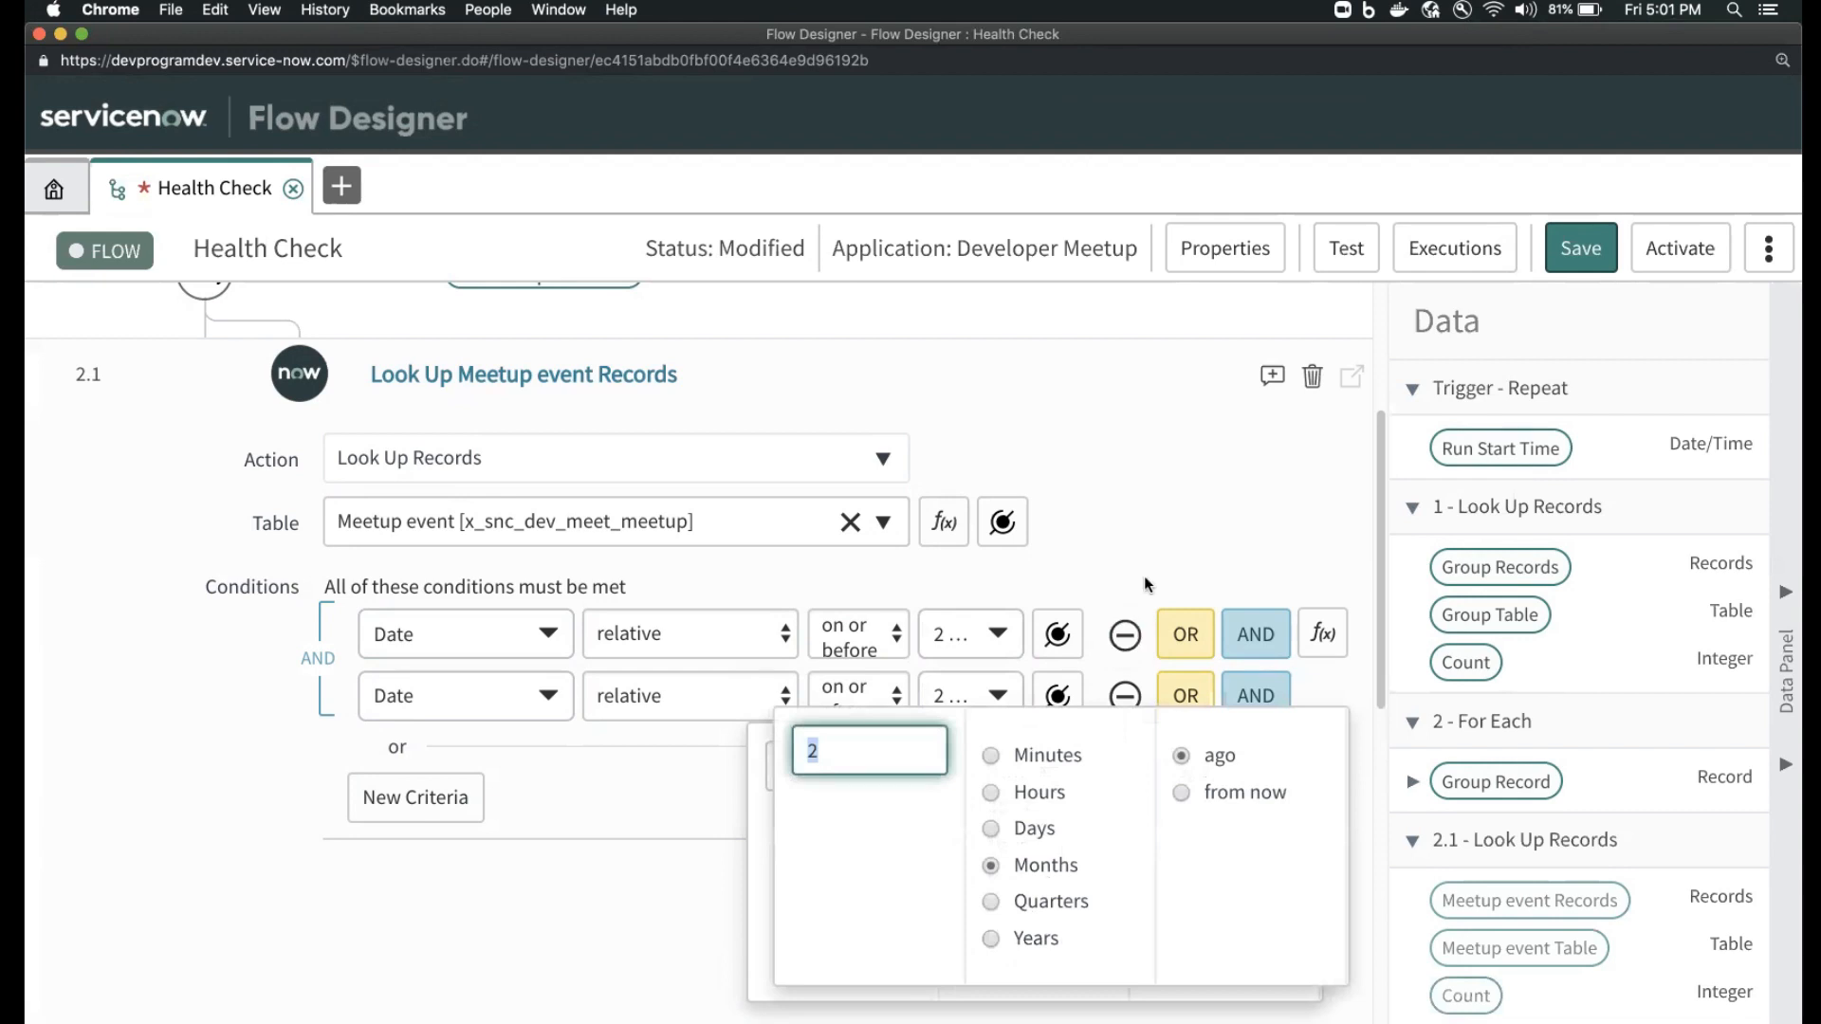
{"action": "left_click", "coordinate": [964, 700]}
{"action": "left_click", "coordinate": [1571, 251]}
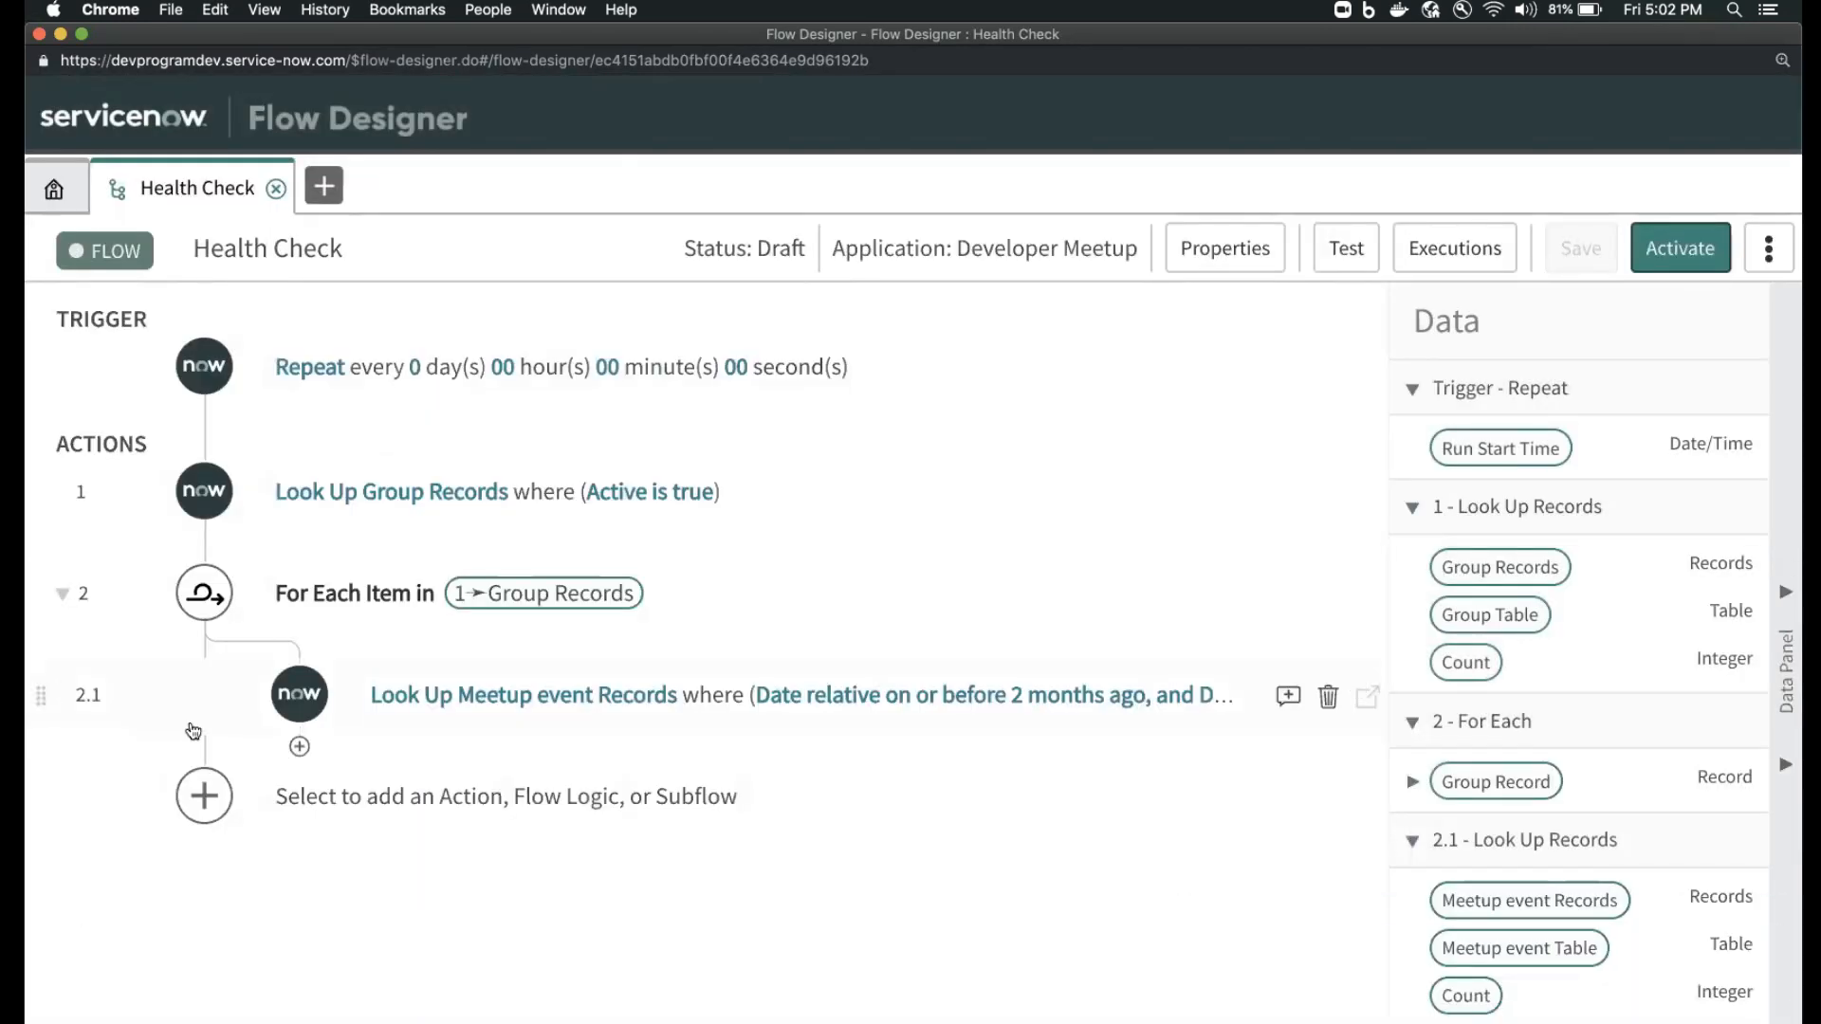
- Review the Meetup event lookup's settings and add an If flow logic step at the top level after the For Each loop
{"action": "left_click", "coordinate": [302, 691]}
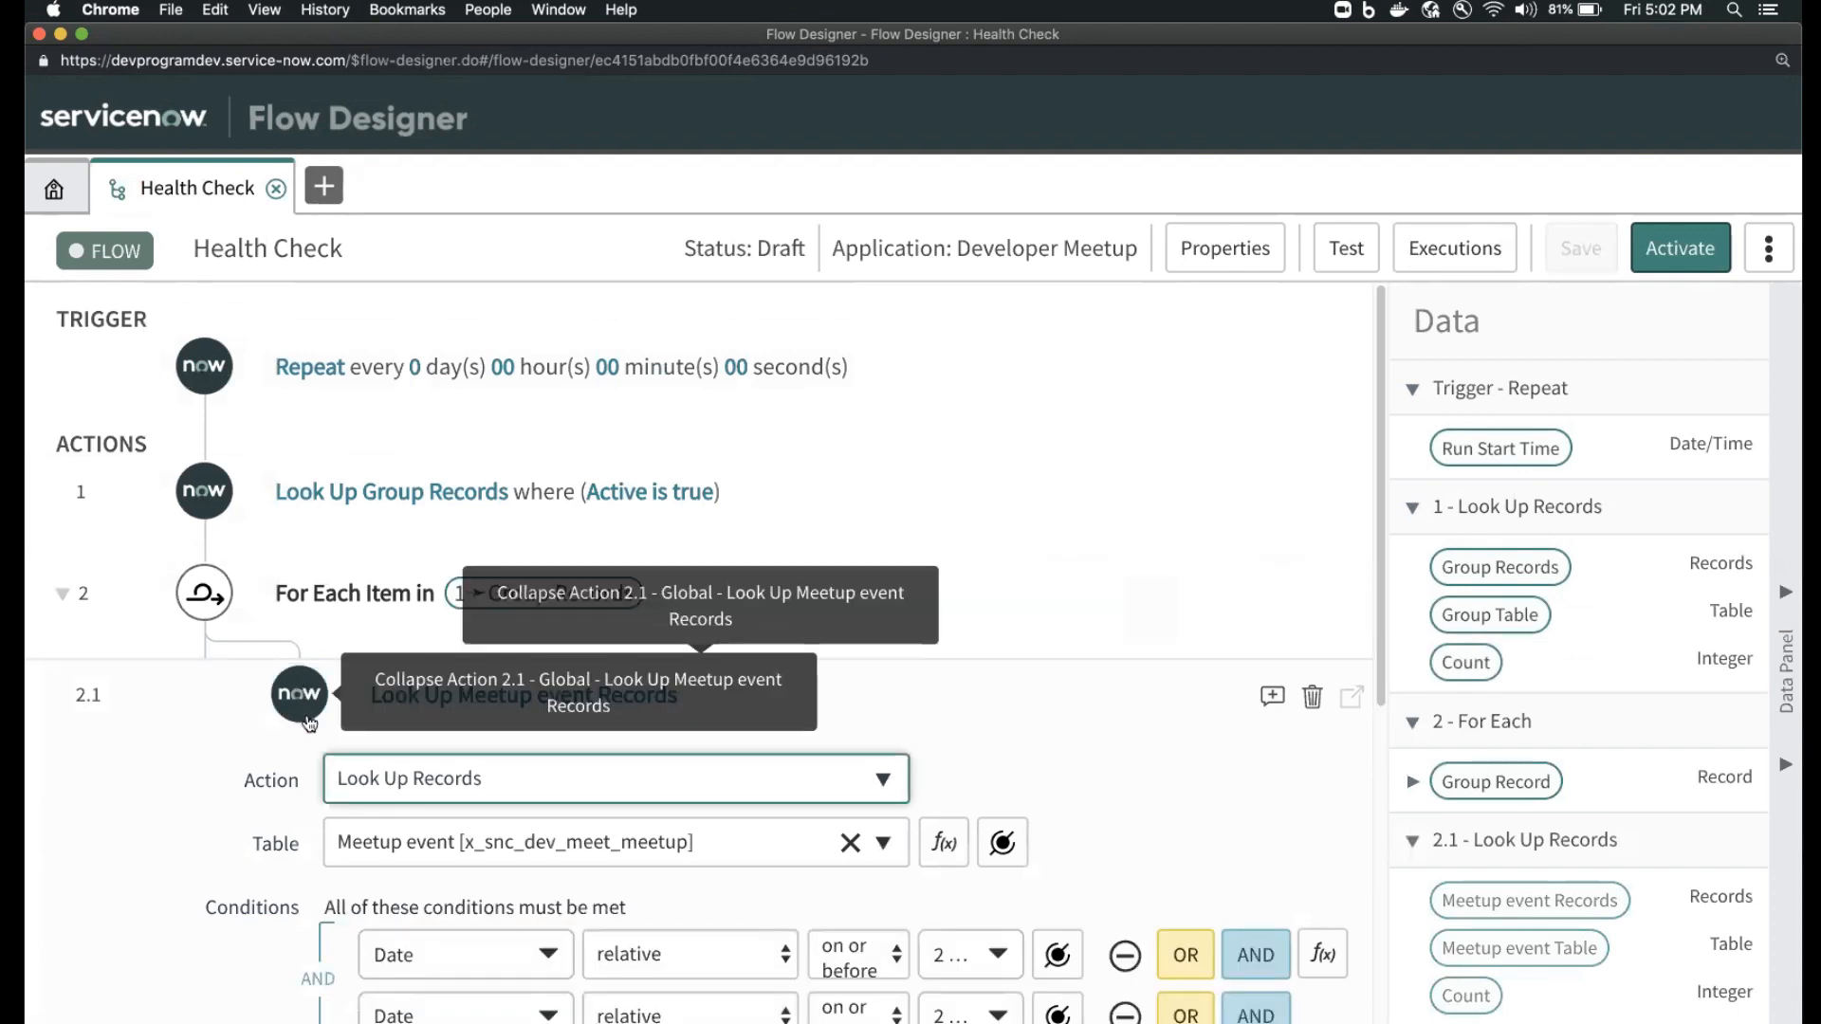
{"action": "scroll", "coordinate": [309, 724], "scroll_direction": "down", "scroll_amount": 3}
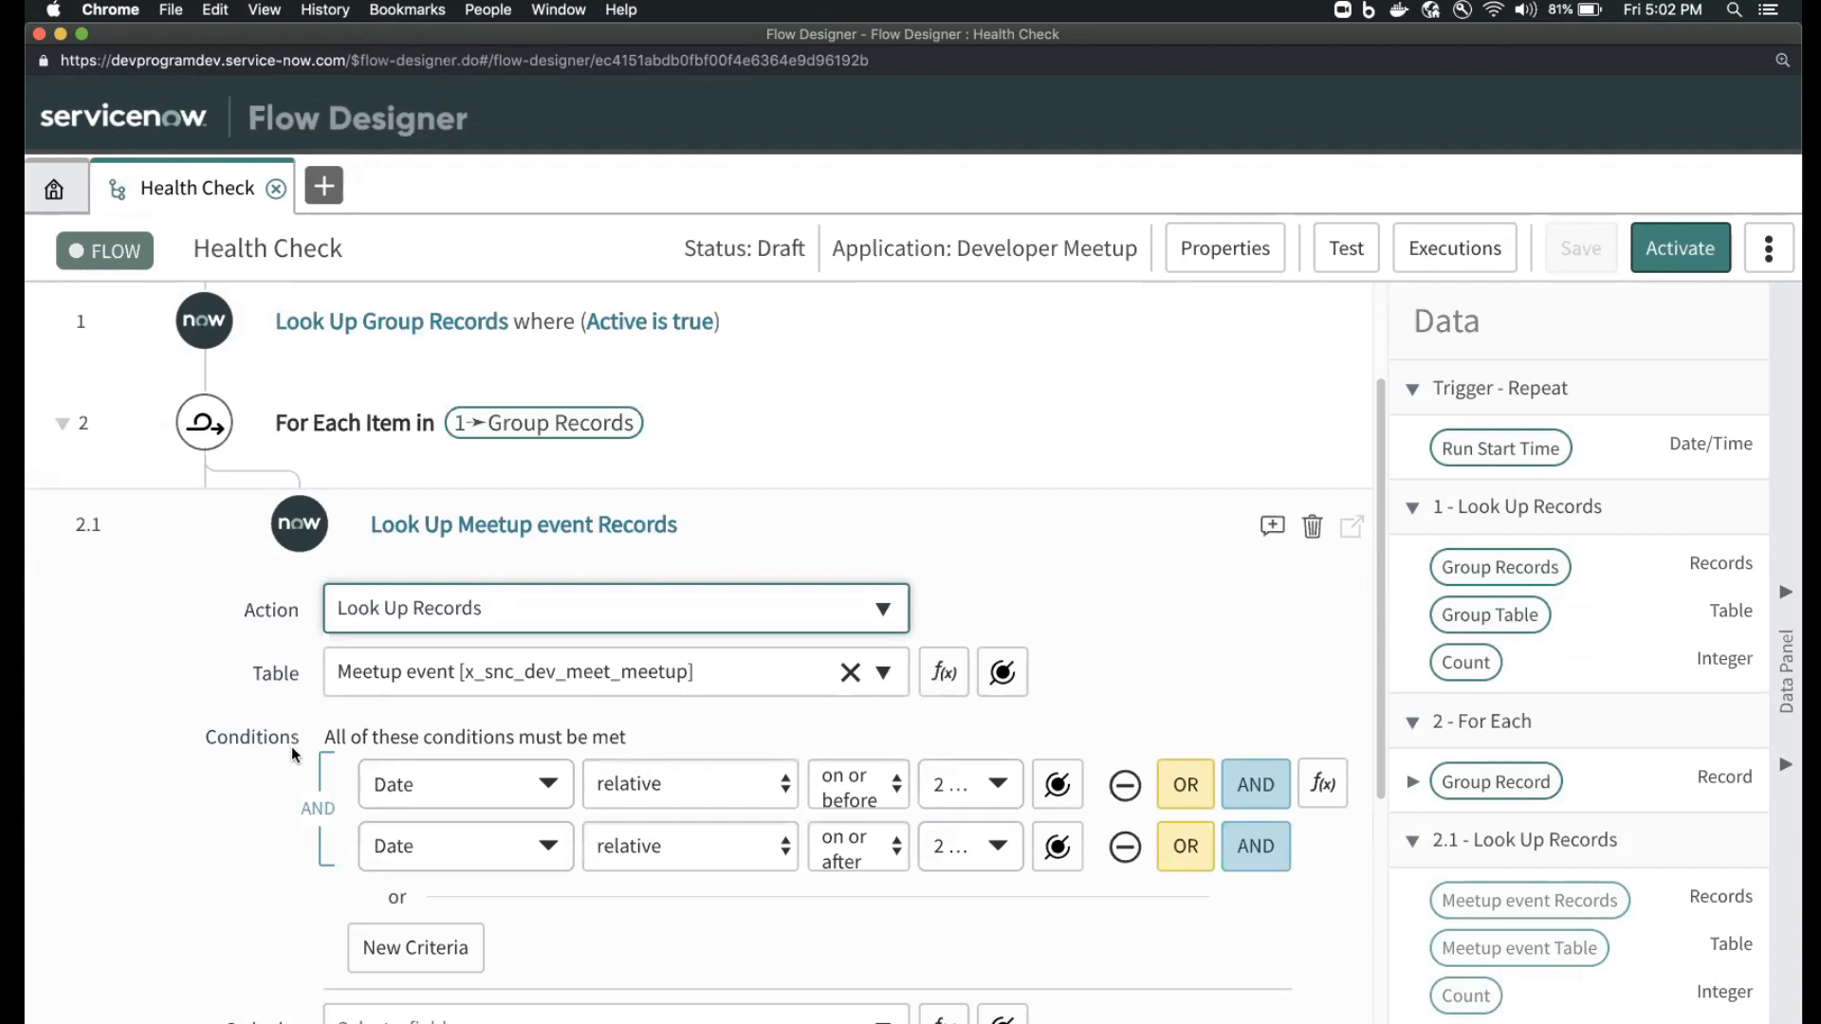
{"action": "scroll", "coordinate": [292, 749], "scroll_direction": "down", "scroll_amount": 3}
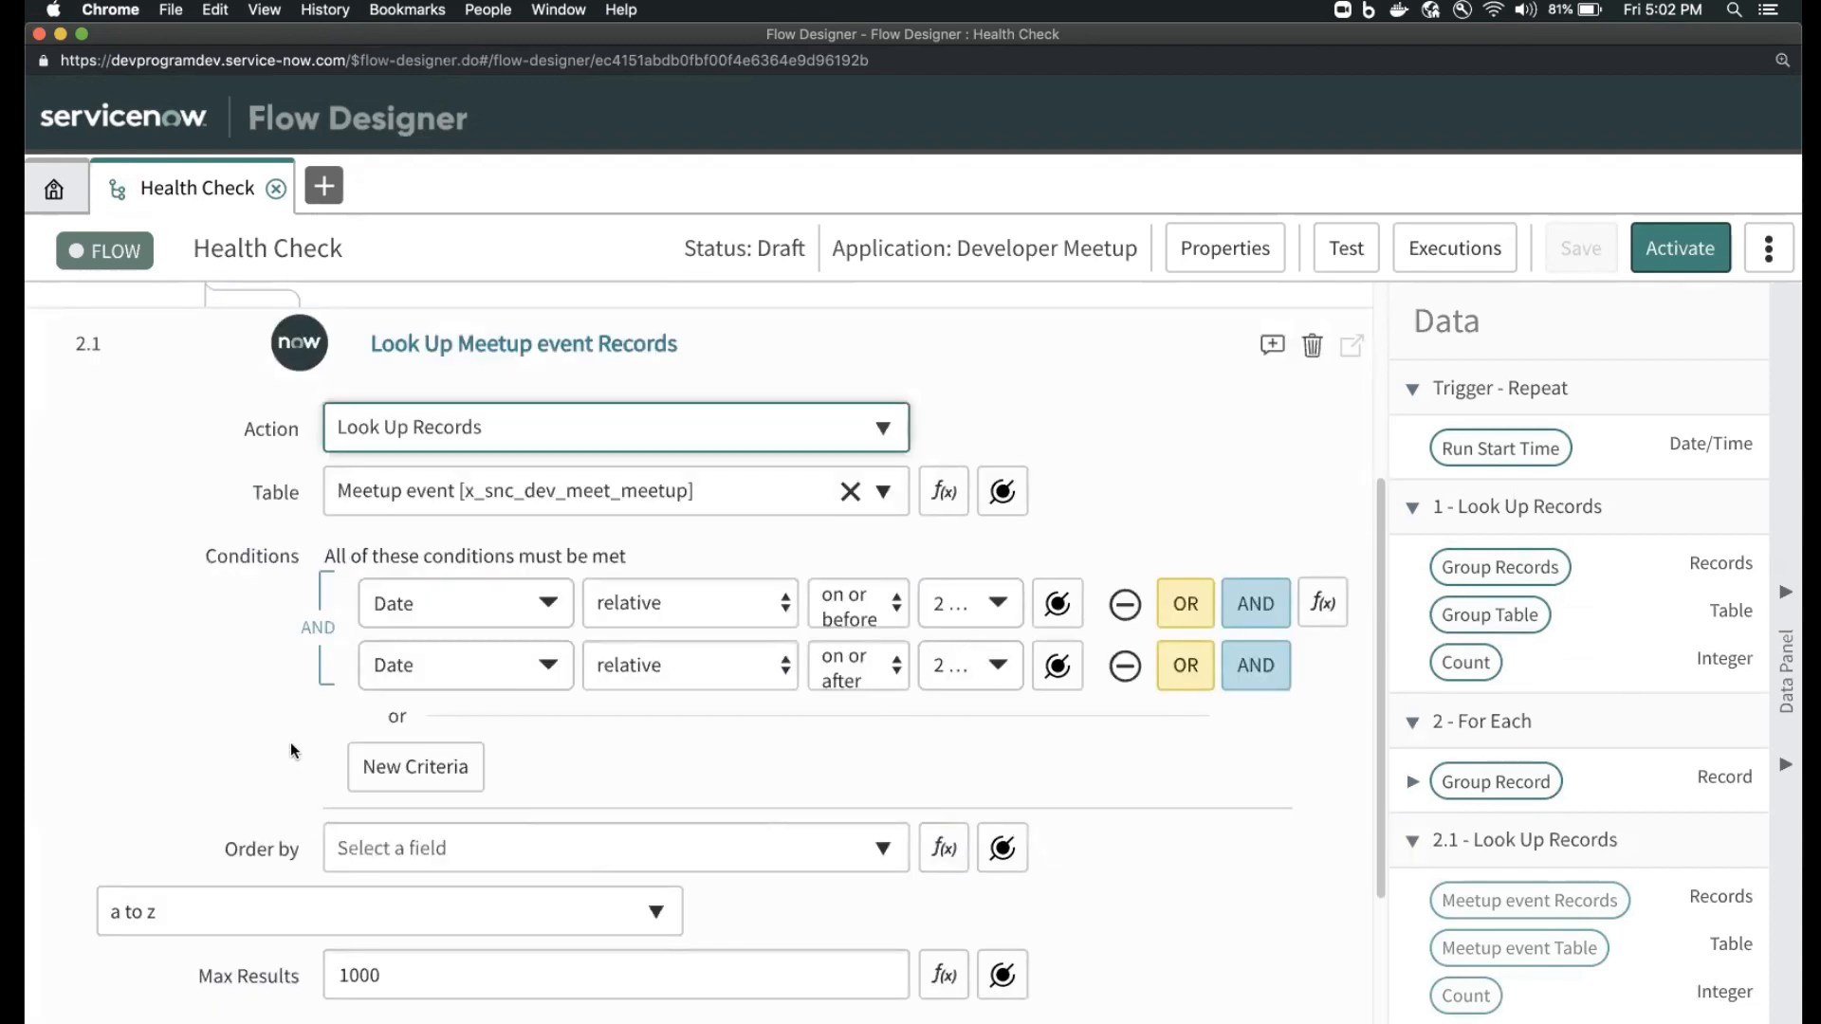
{"action": "scroll", "coordinate": [291, 744], "scroll_direction": "down", "scroll_amount": 3}
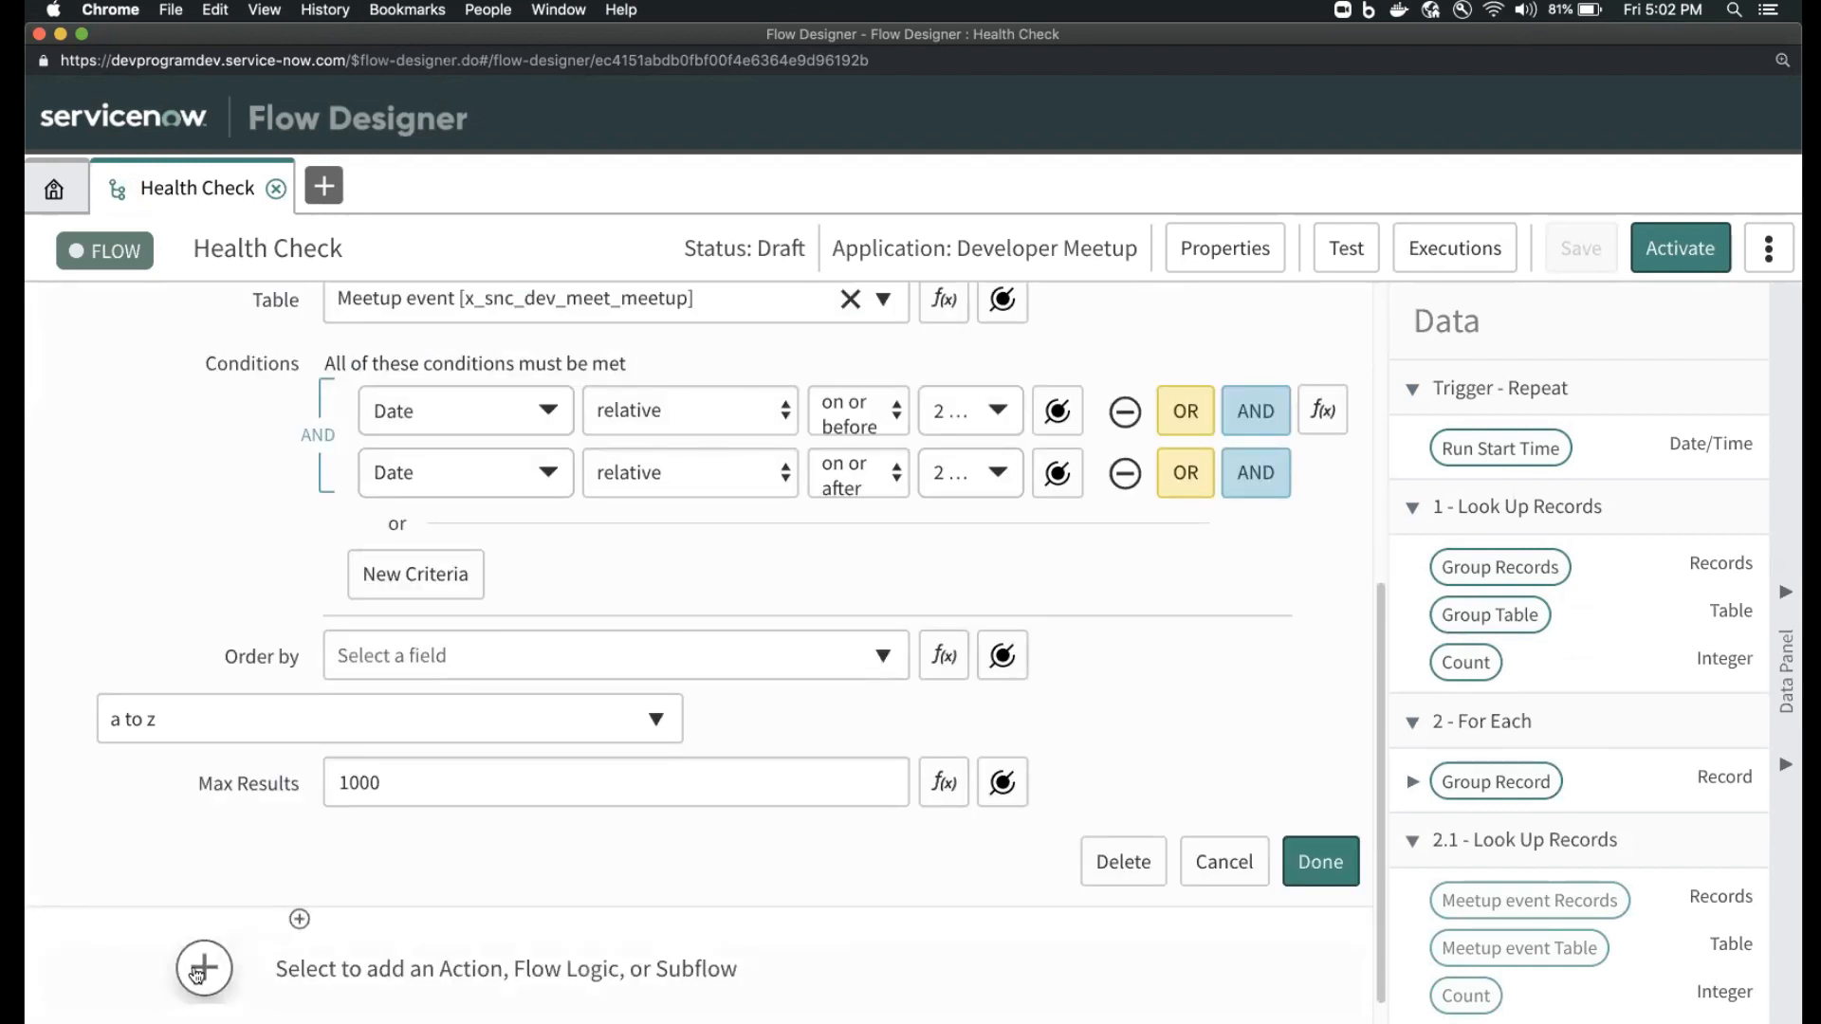
{"action": "left_click", "coordinate": [210, 974]}
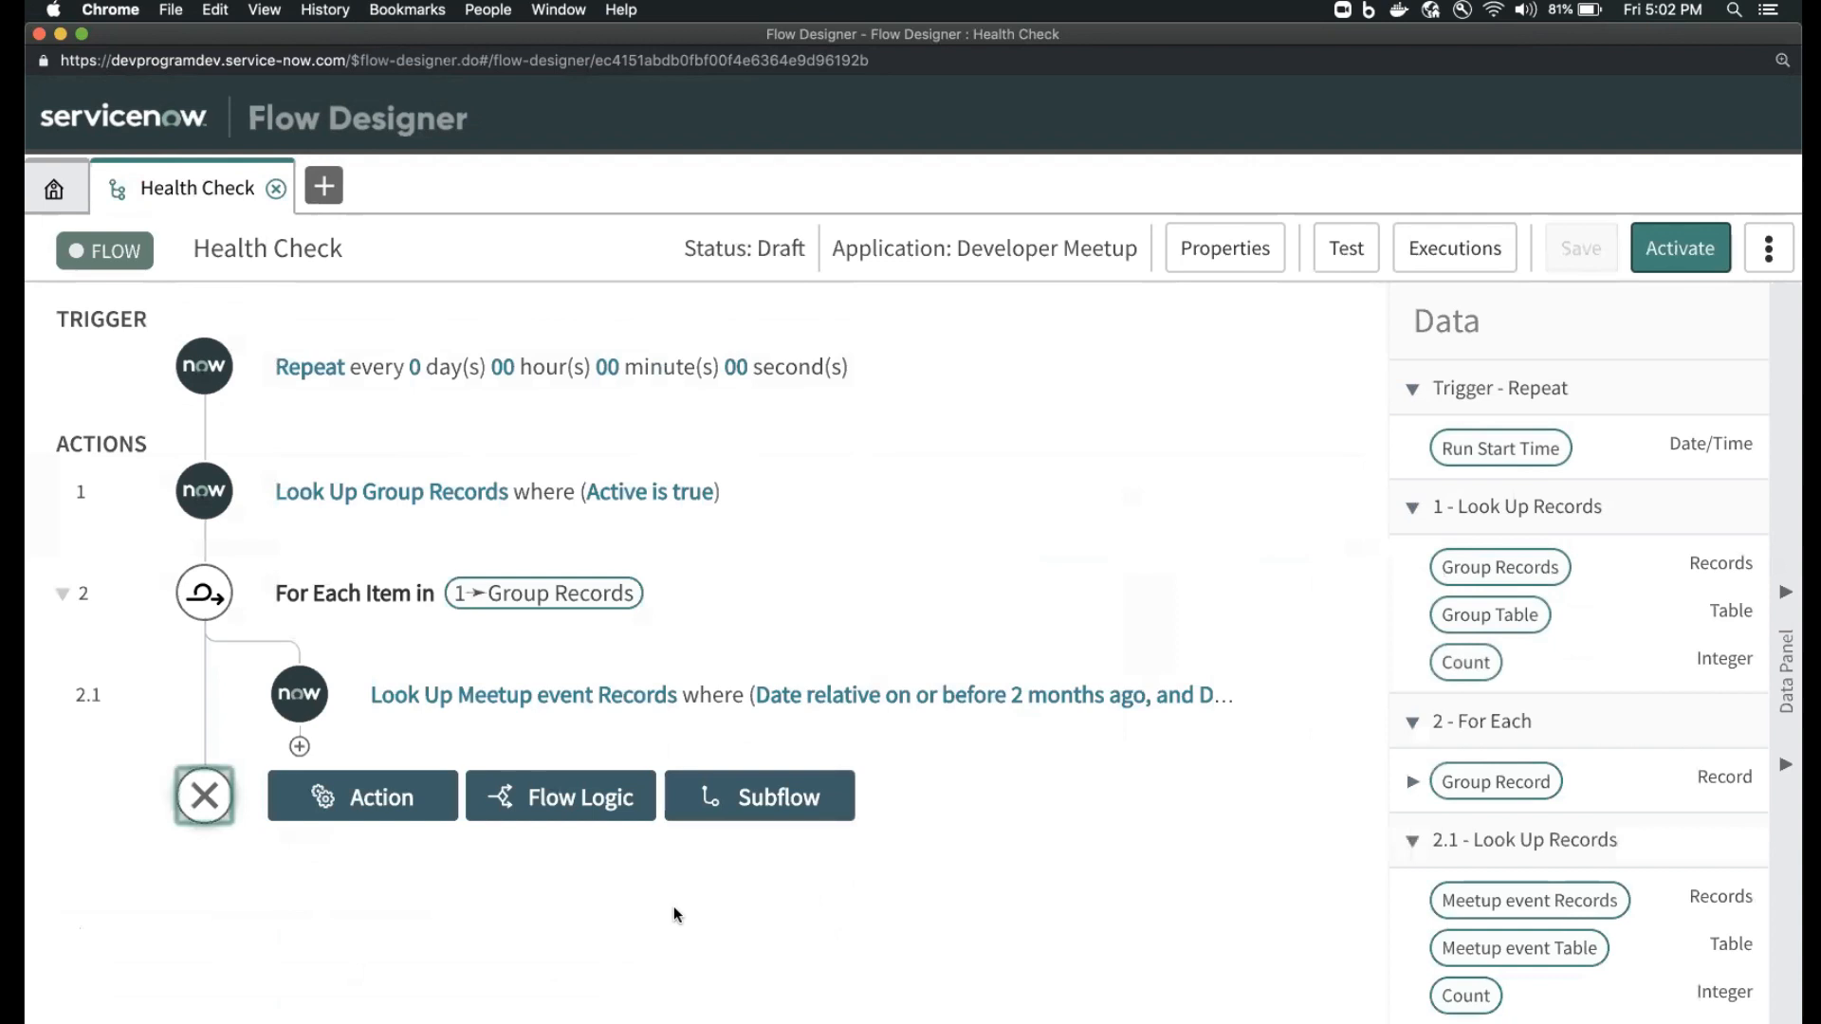
{"action": "left_click", "coordinate": [582, 801]}
{"action": "left_click", "coordinate": [642, 859]}
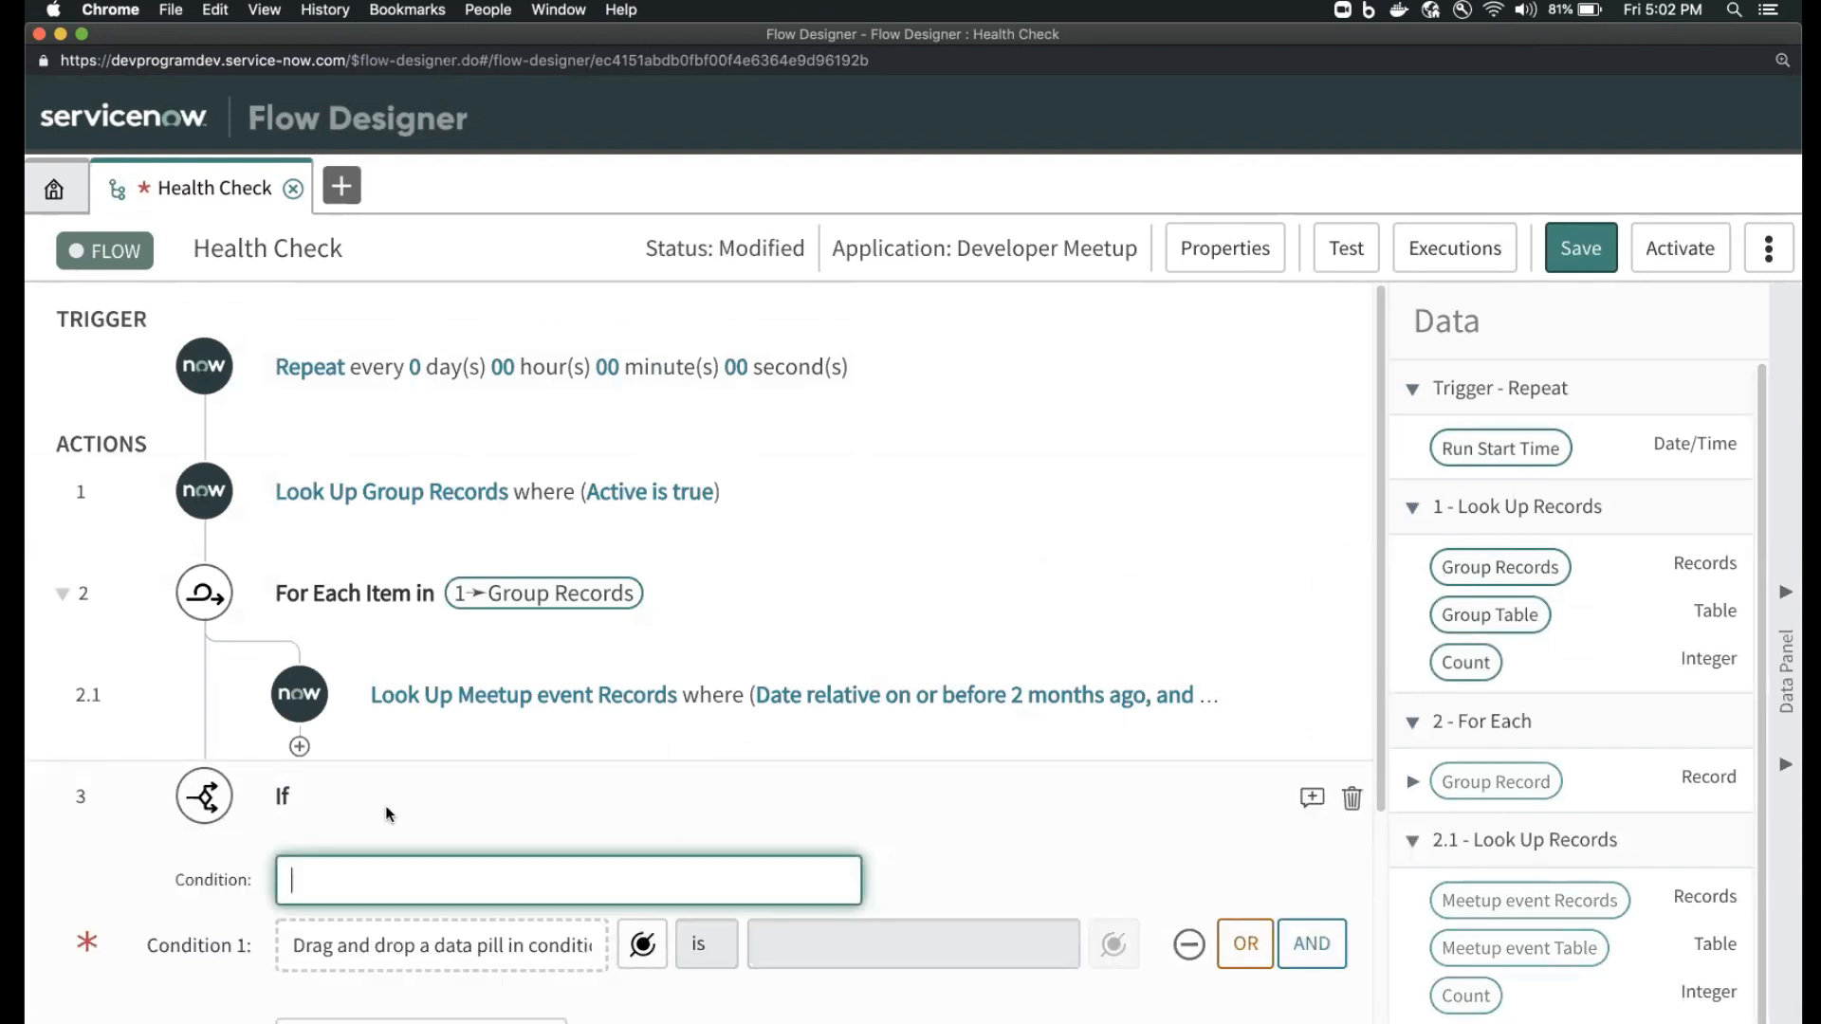
- Add an If flow logic step inside the For Each loop, directly after the Meetup event lookup
{"action": "left_click", "coordinate": [300, 747]}
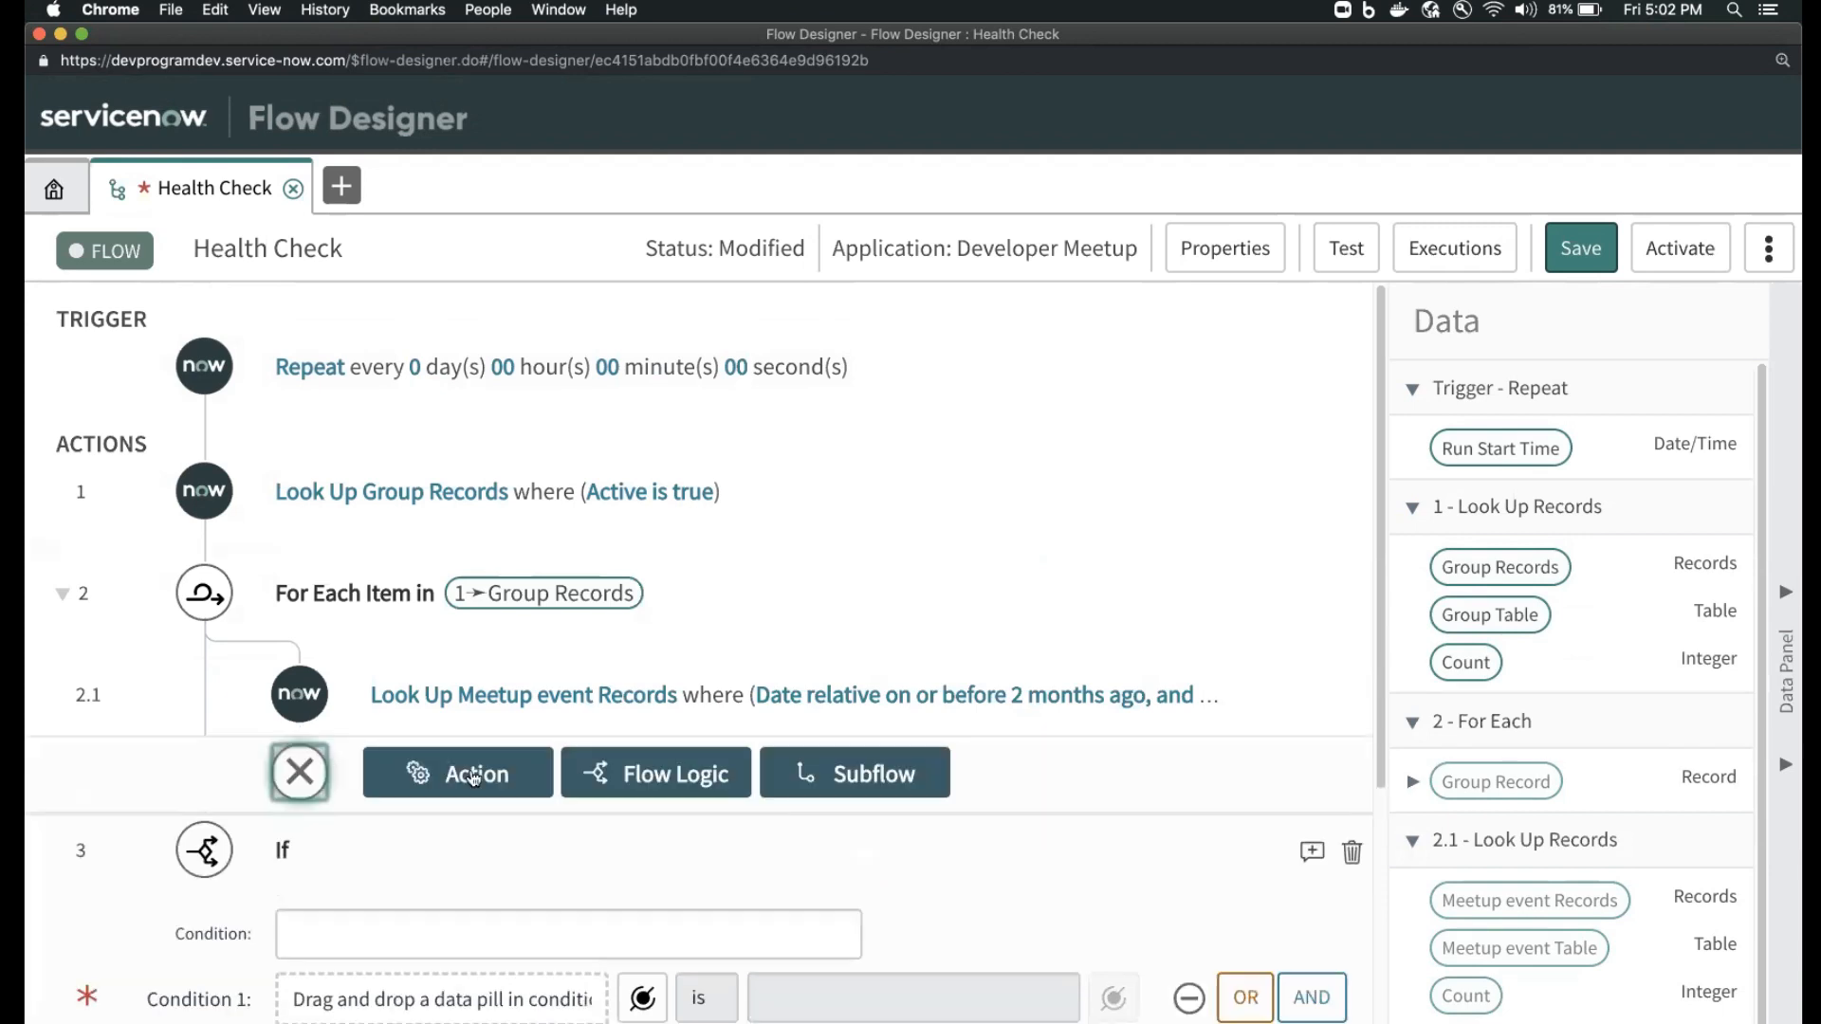
{"action": "left_click", "coordinate": [654, 775]}
{"action": "left_click", "coordinate": [703, 860]}
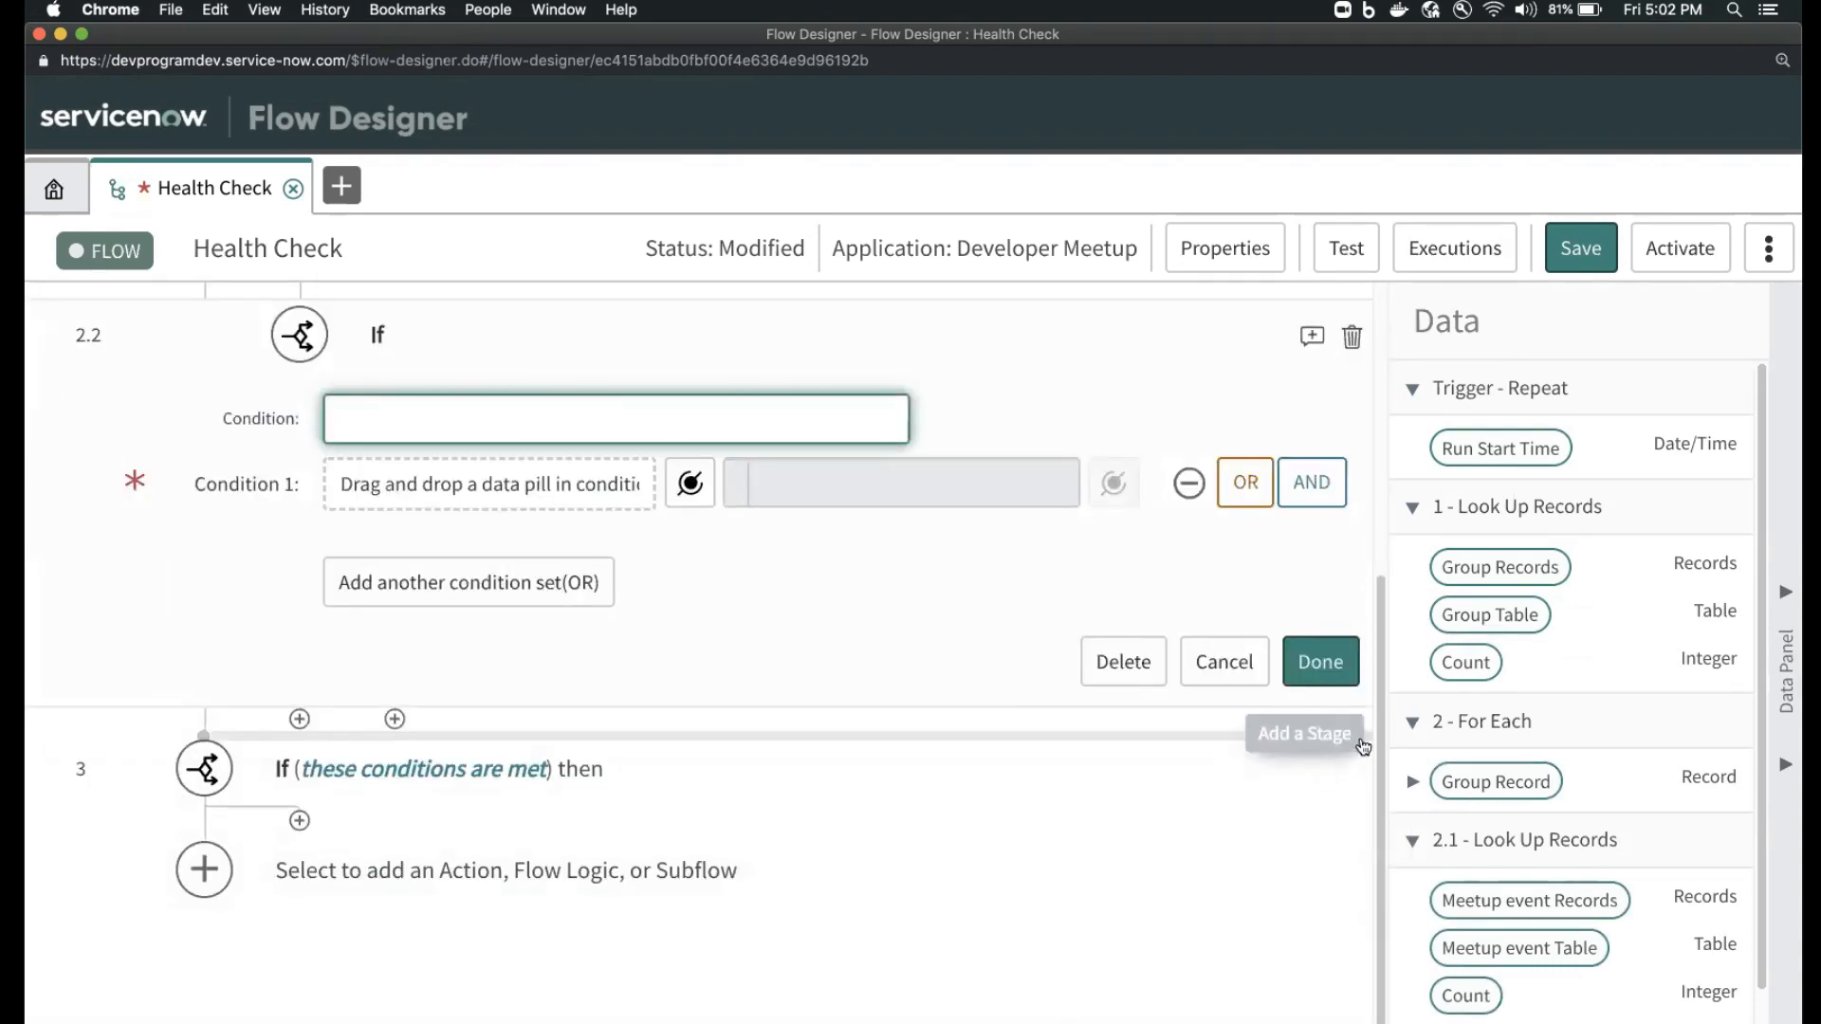
- Delete the empty top-level If step that follows the For Each loop
{"action": "left_click", "coordinate": [1353, 767]}
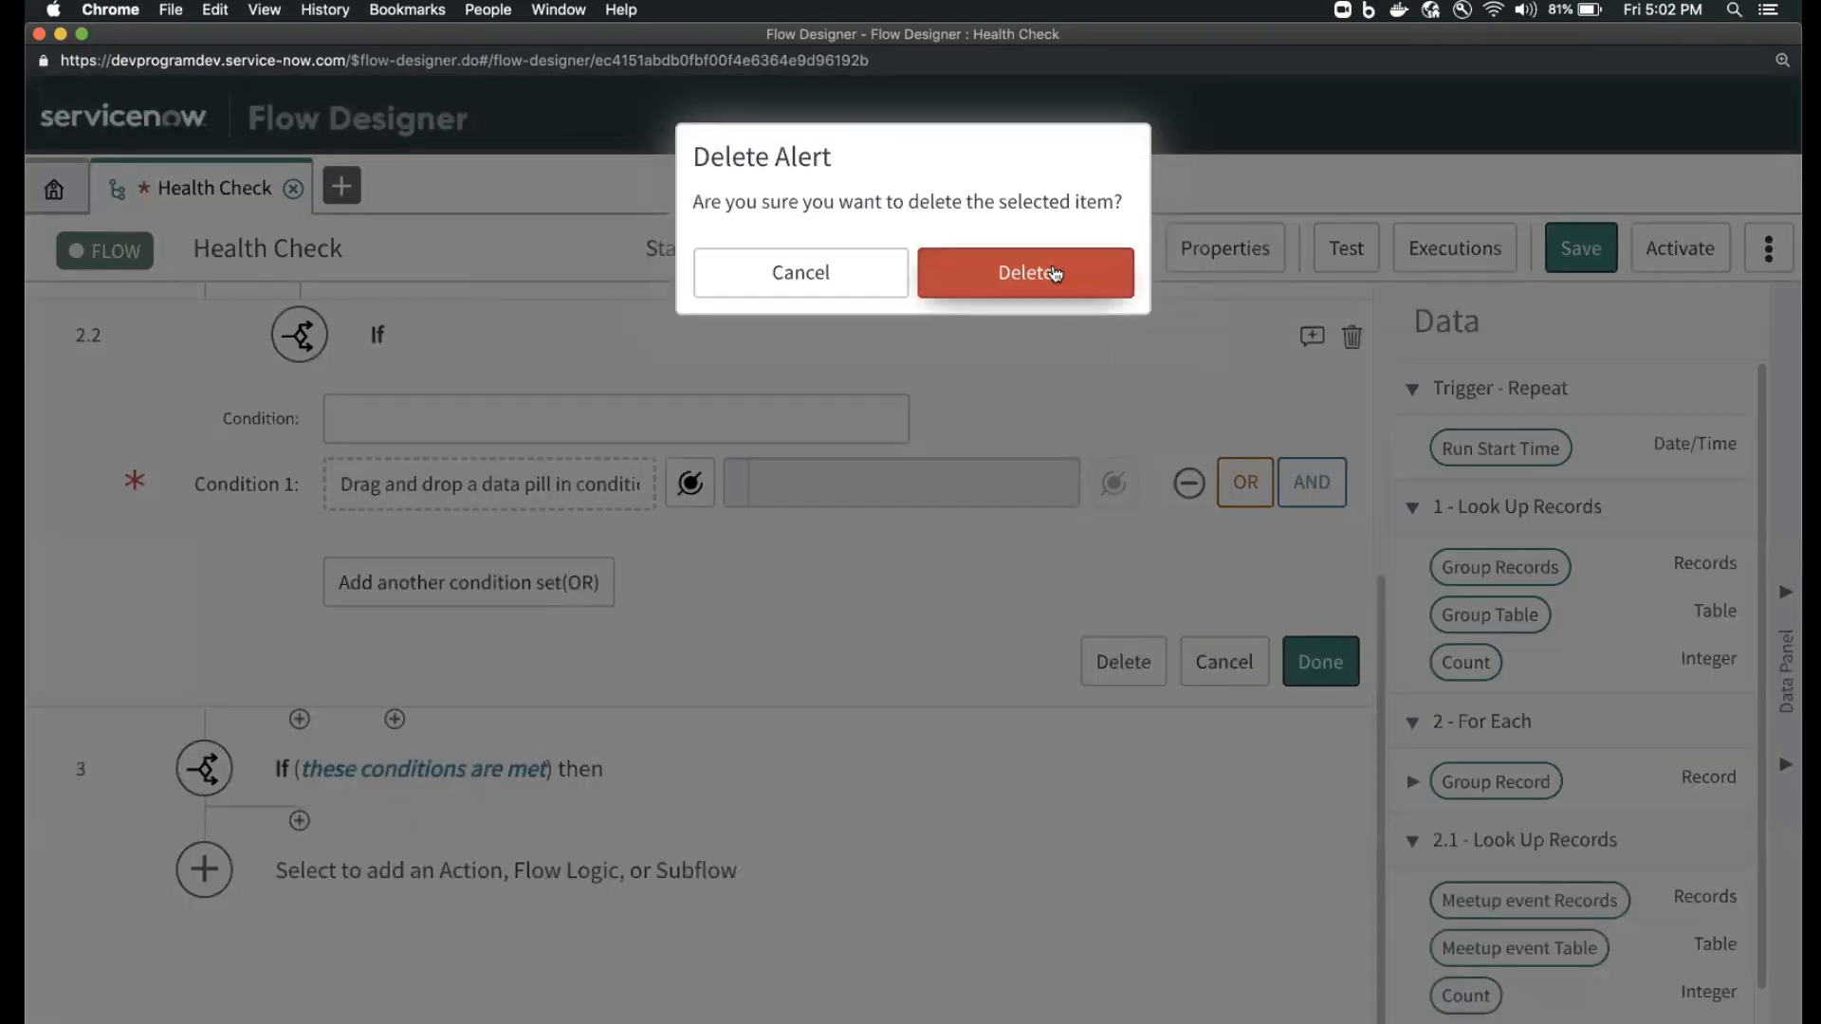
{"action": "left_click", "coordinate": [1055, 273]}
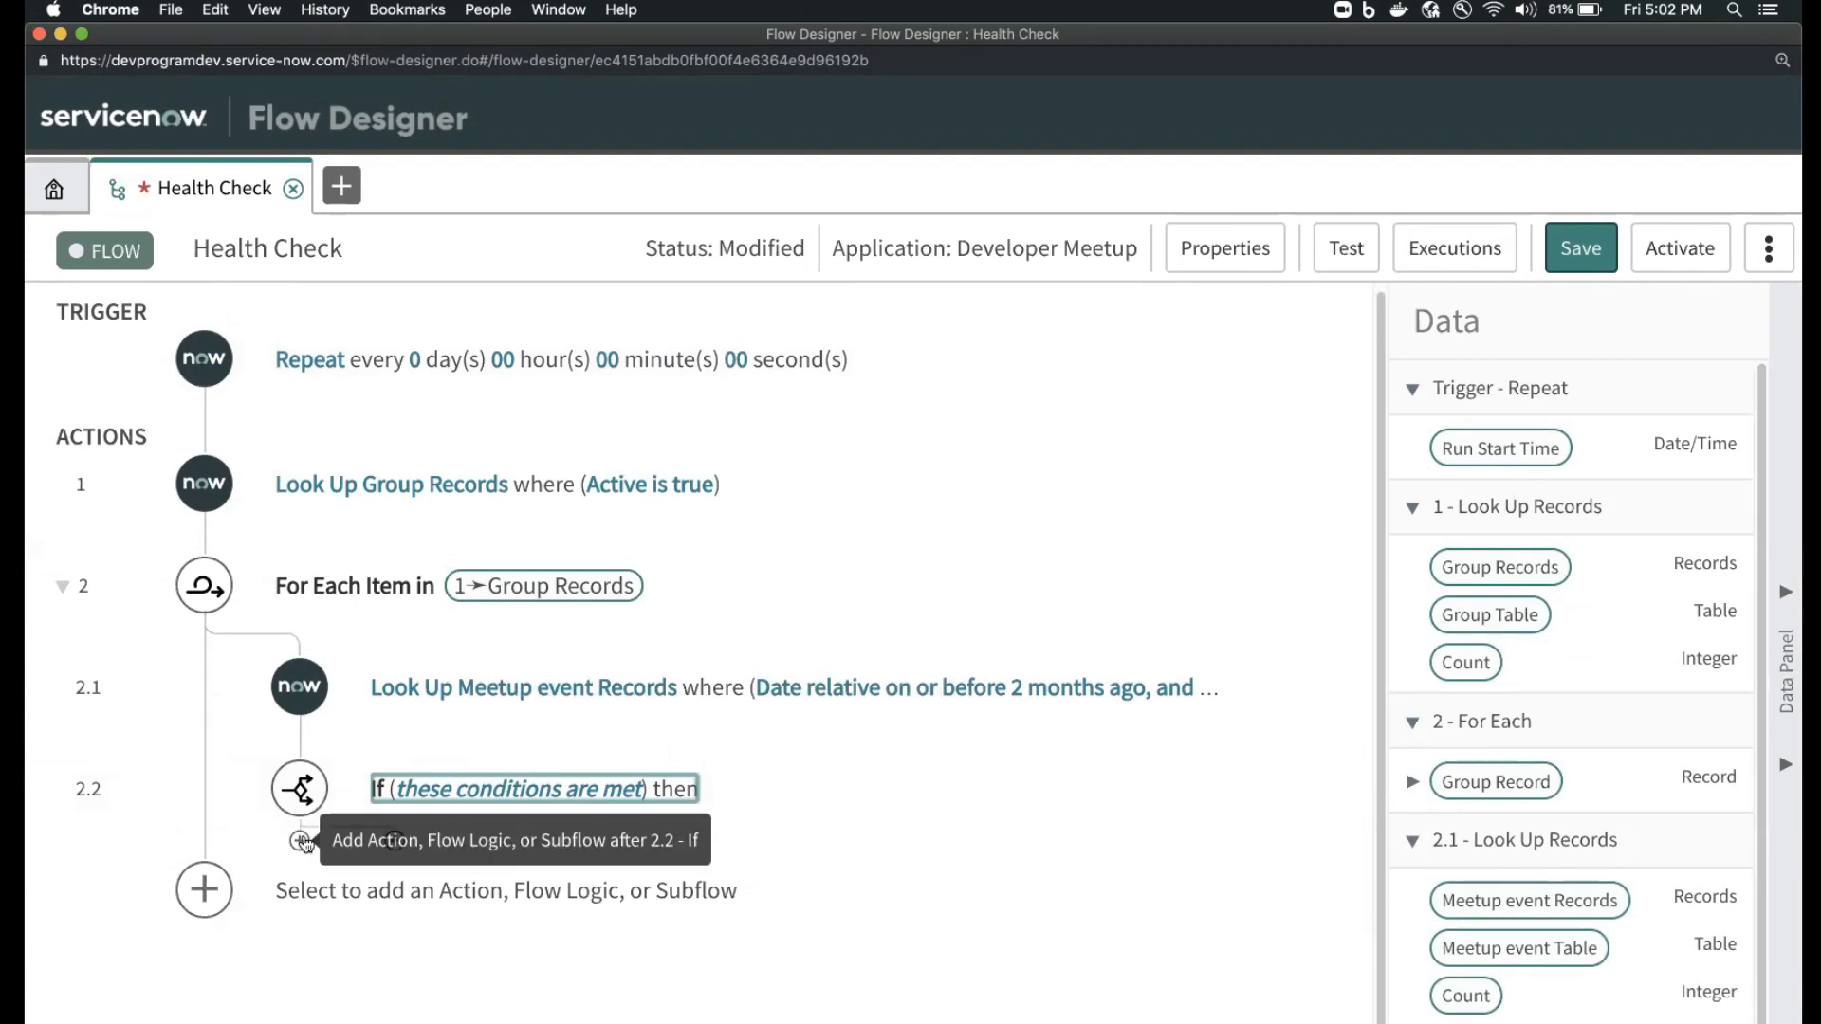
{"action": "left_click", "coordinate": [302, 842]}
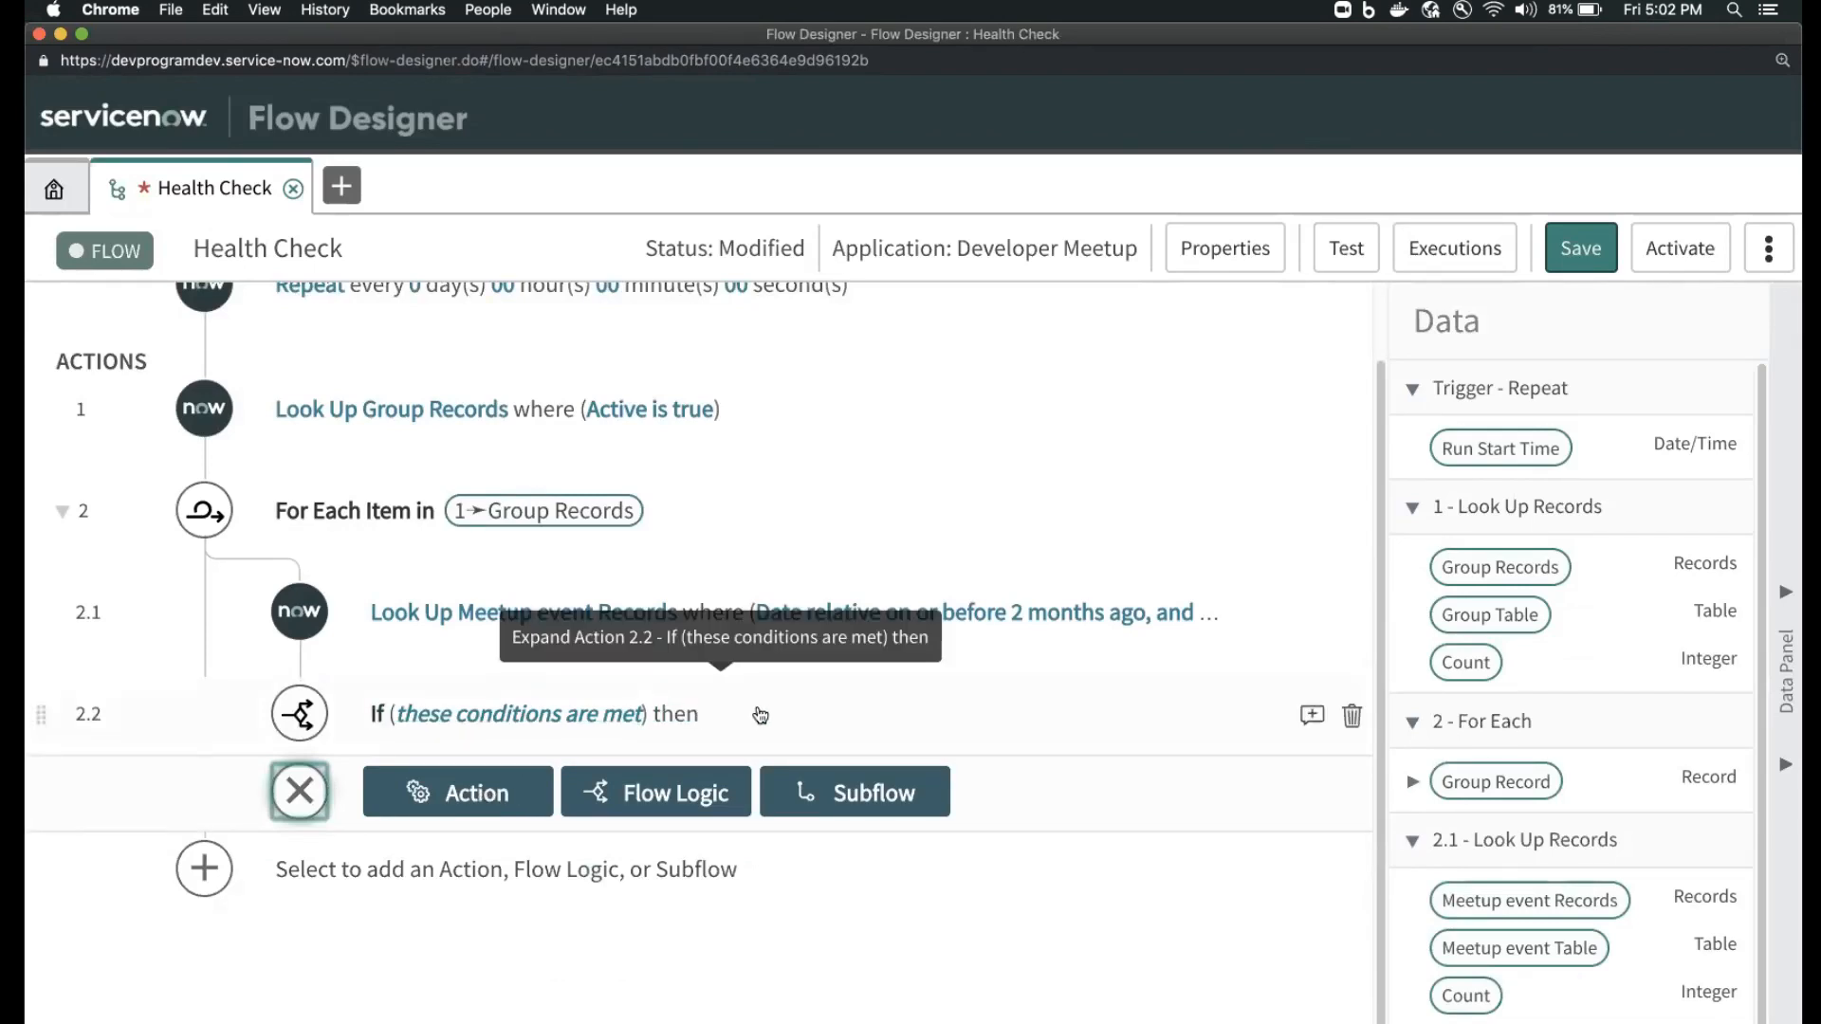
- Label the nested If condition "none exist" and make it require that the Meetup event lookup's Count is 0
{"action": "left_click", "coordinate": [664, 713]}
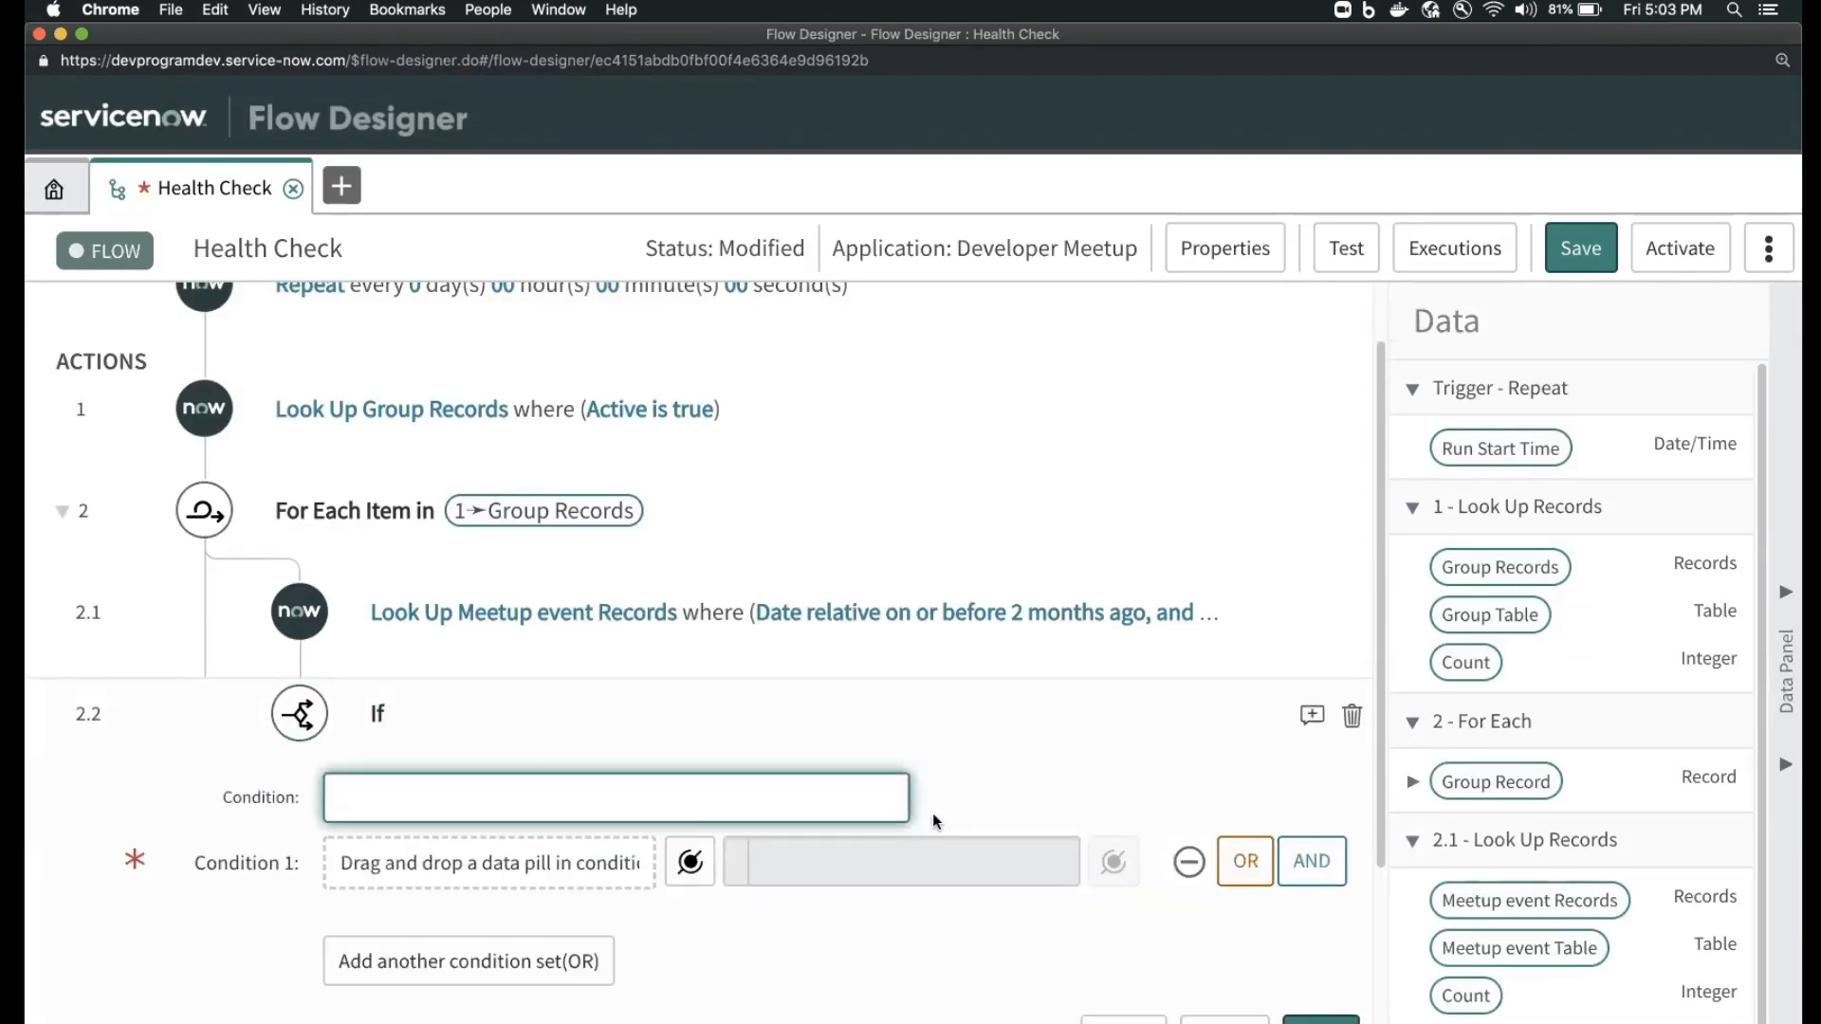
{"action": "type", "text": "none exist"}
{"action": "scroll", "coordinate": [1543, 847], "scroll_direction": "down", "scroll_amount": 1}
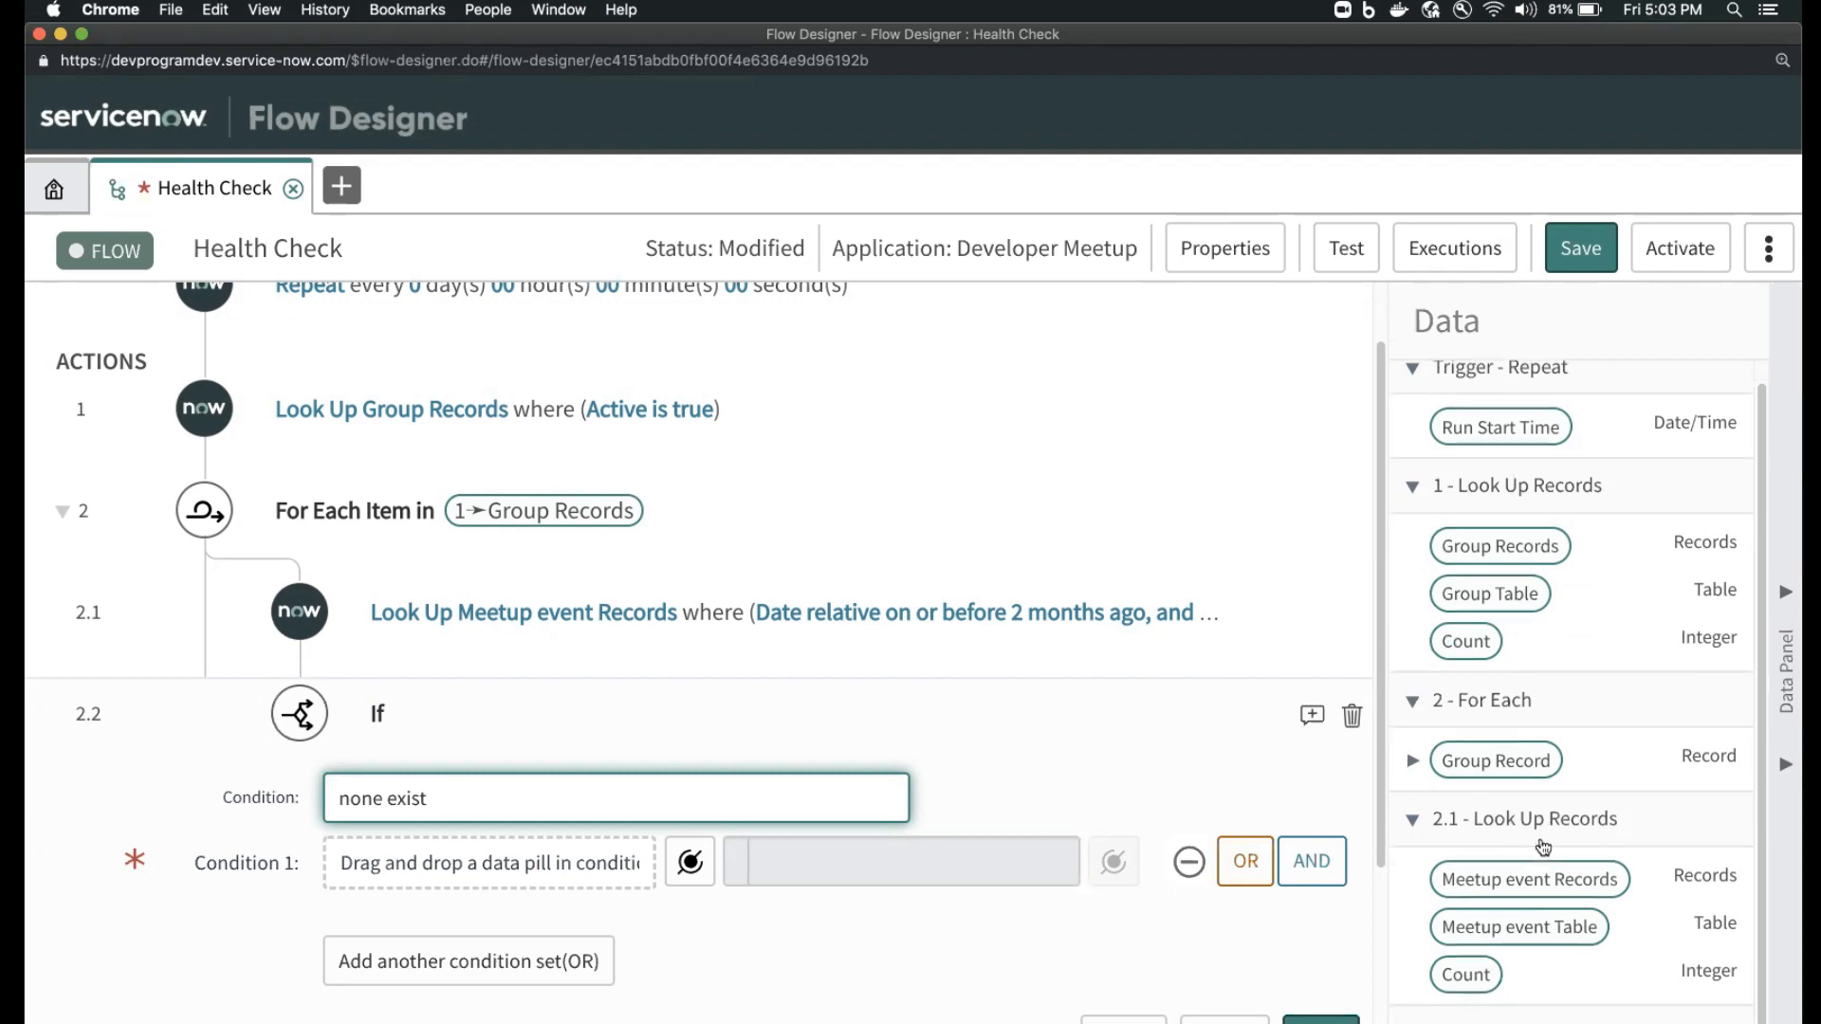
{"action": "left_click_drag", "start_coordinate": [1467, 975], "coordinate": [432, 865]}
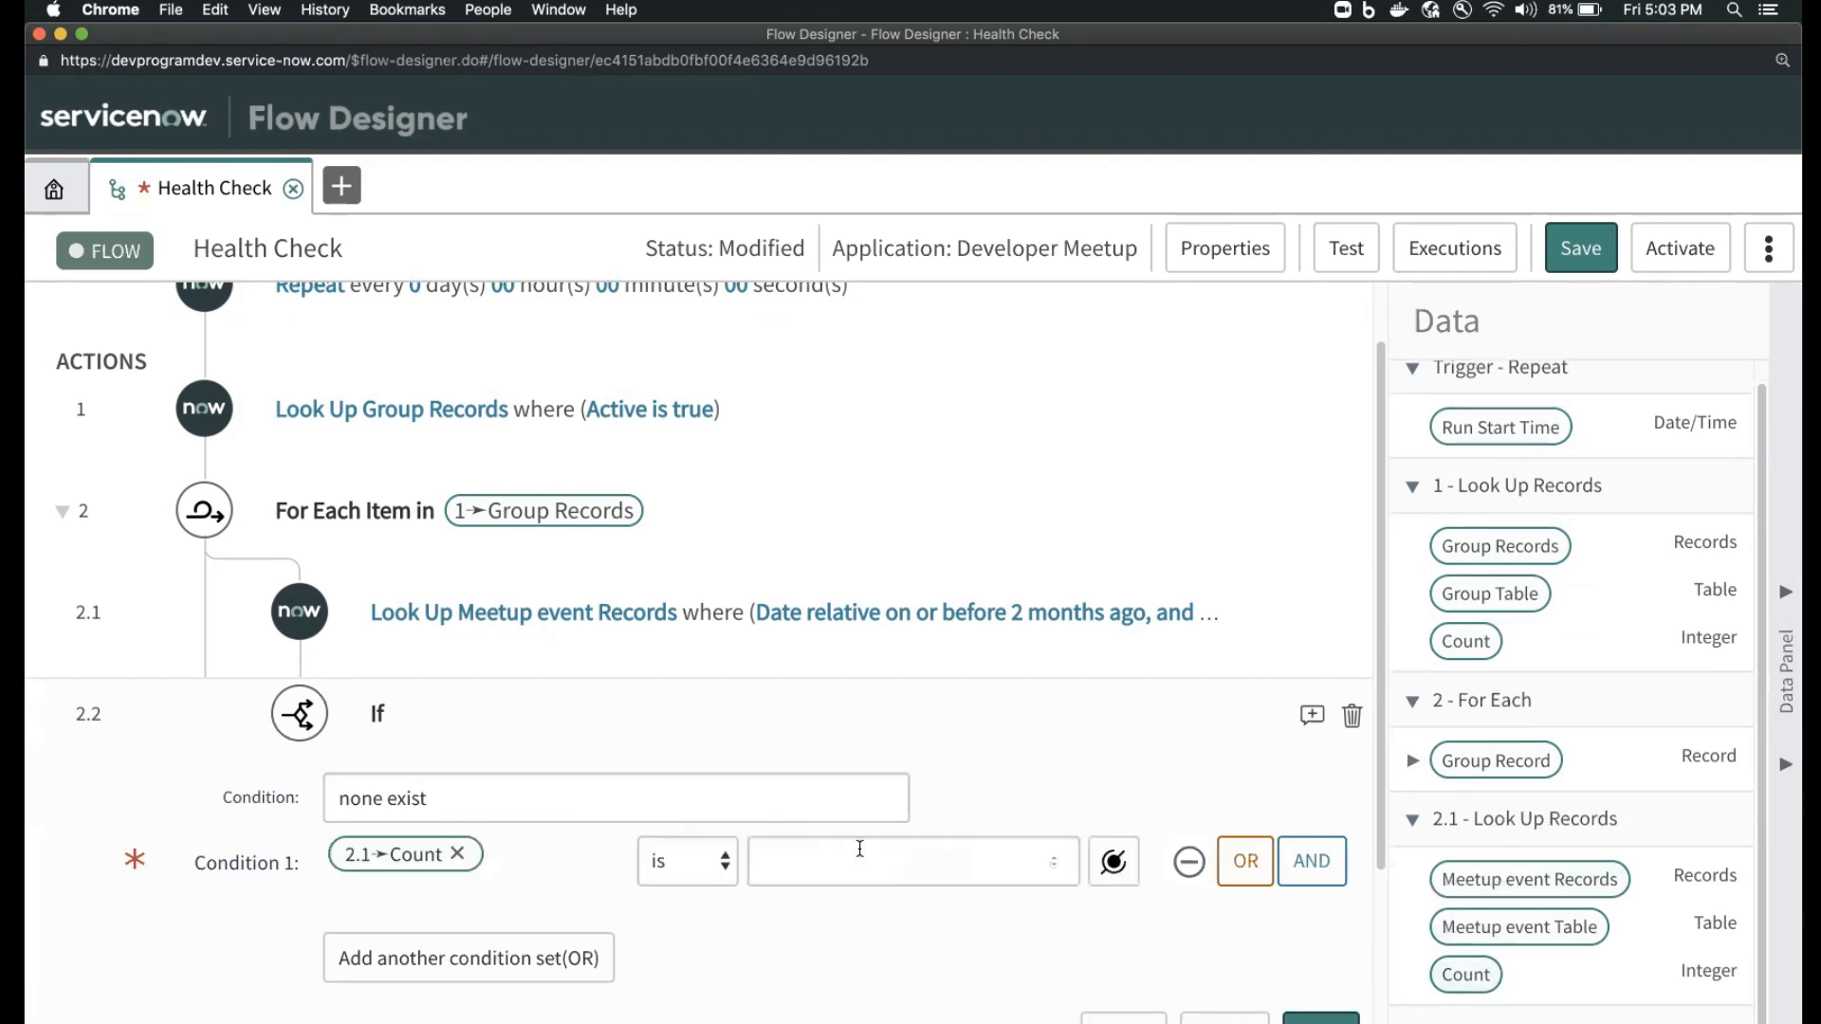
{"action": "left_click", "coordinate": [880, 852]}
{"action": "type", "text": "0"}
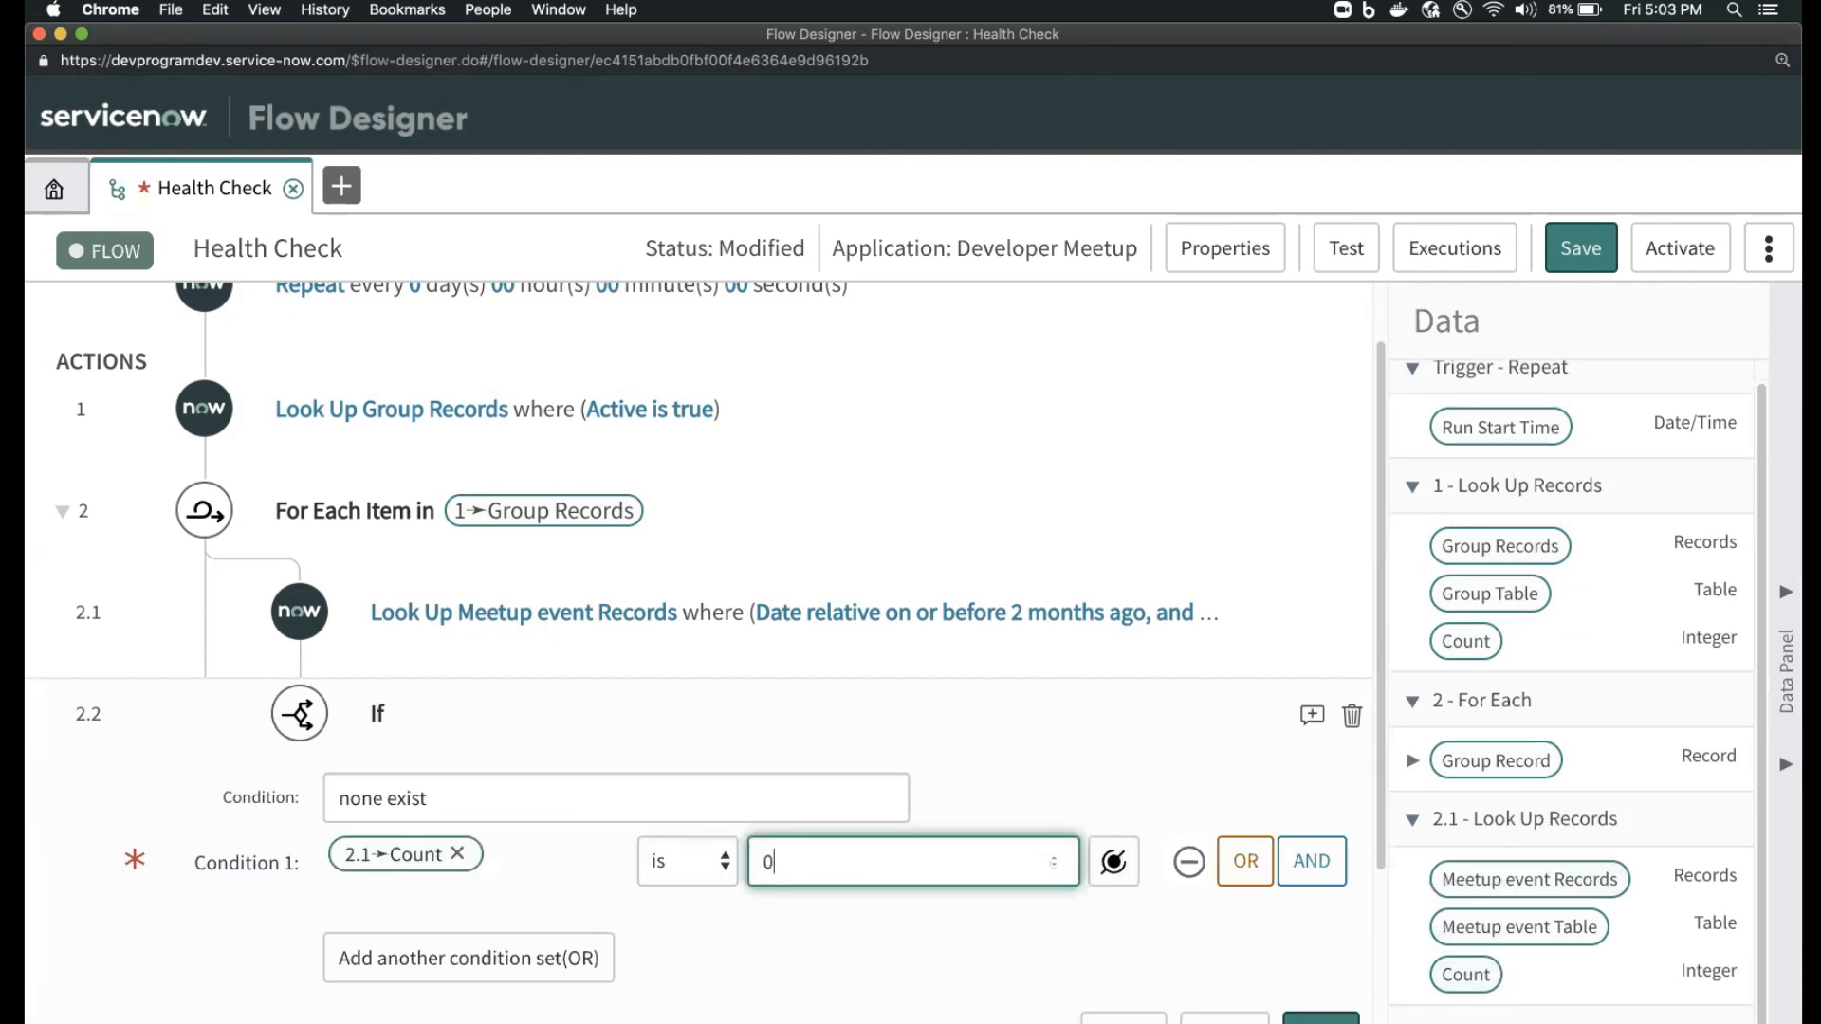
{"action": "scroll", "coordinate": [1014, 751], "scroll_direction": "down", "scroll_amount": 5}
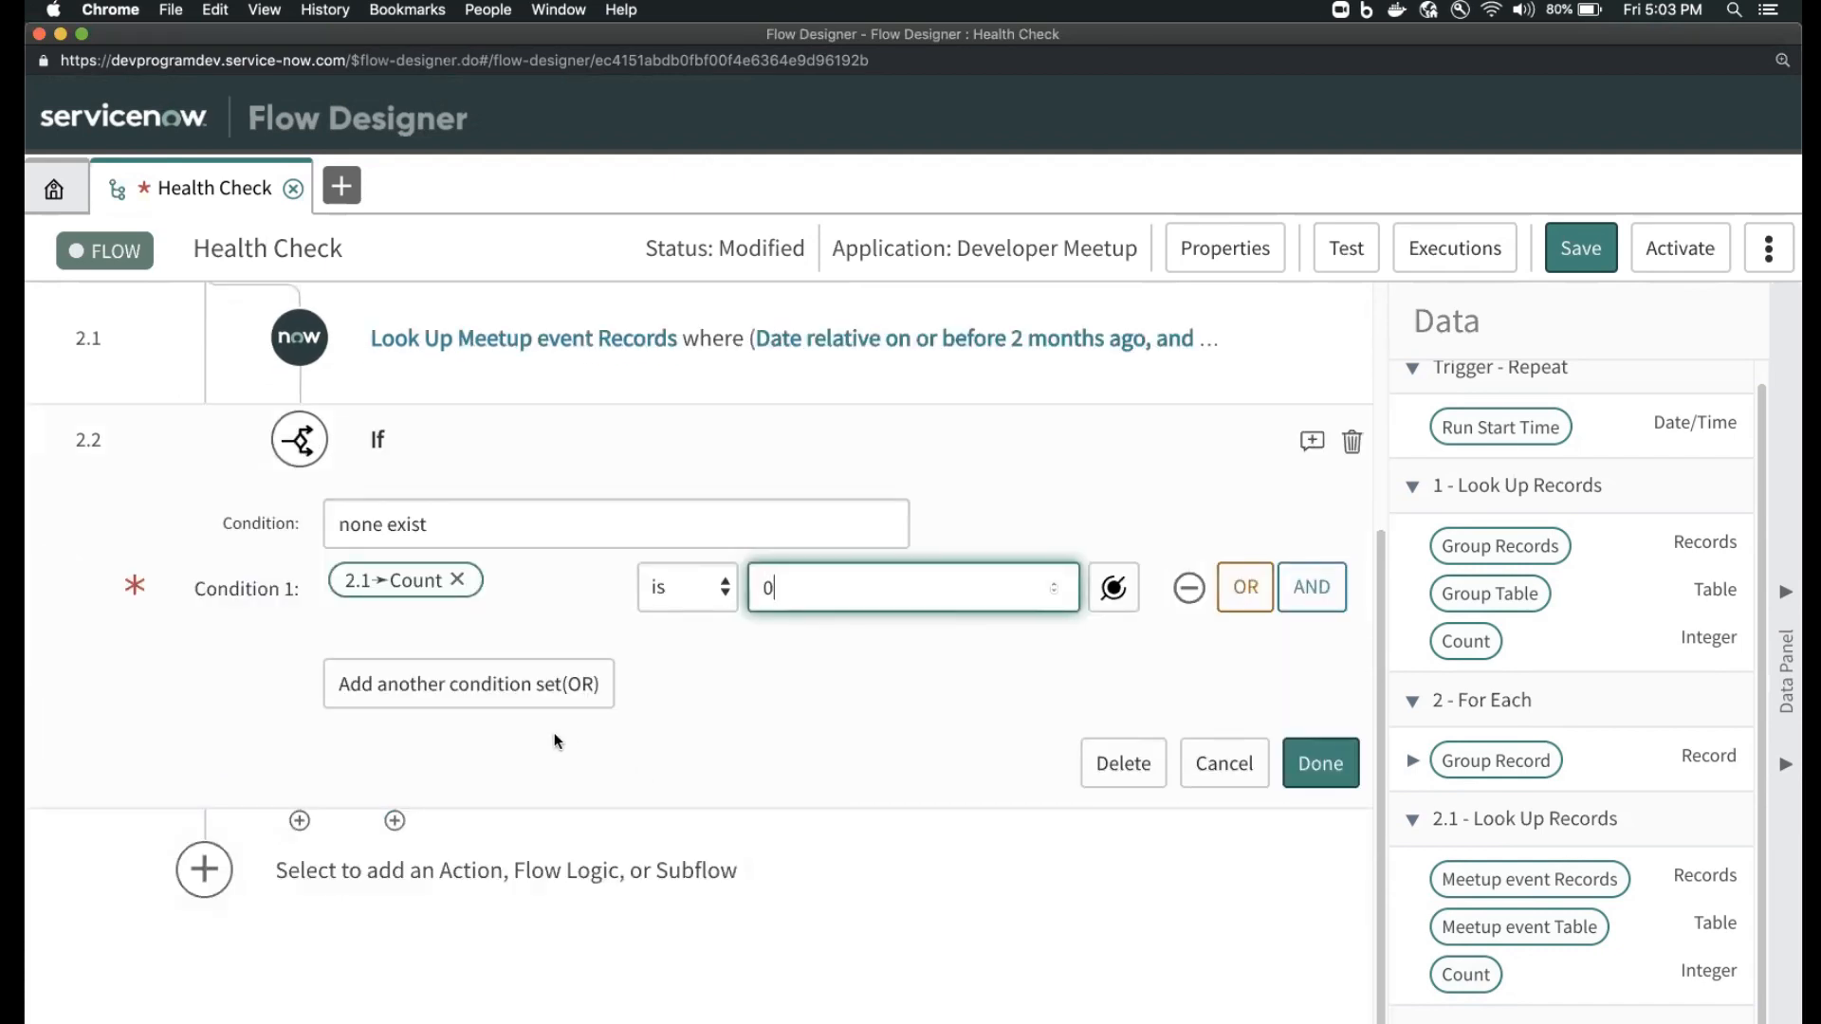
{"action": "left_click", "coordinate": [1323, 766]}
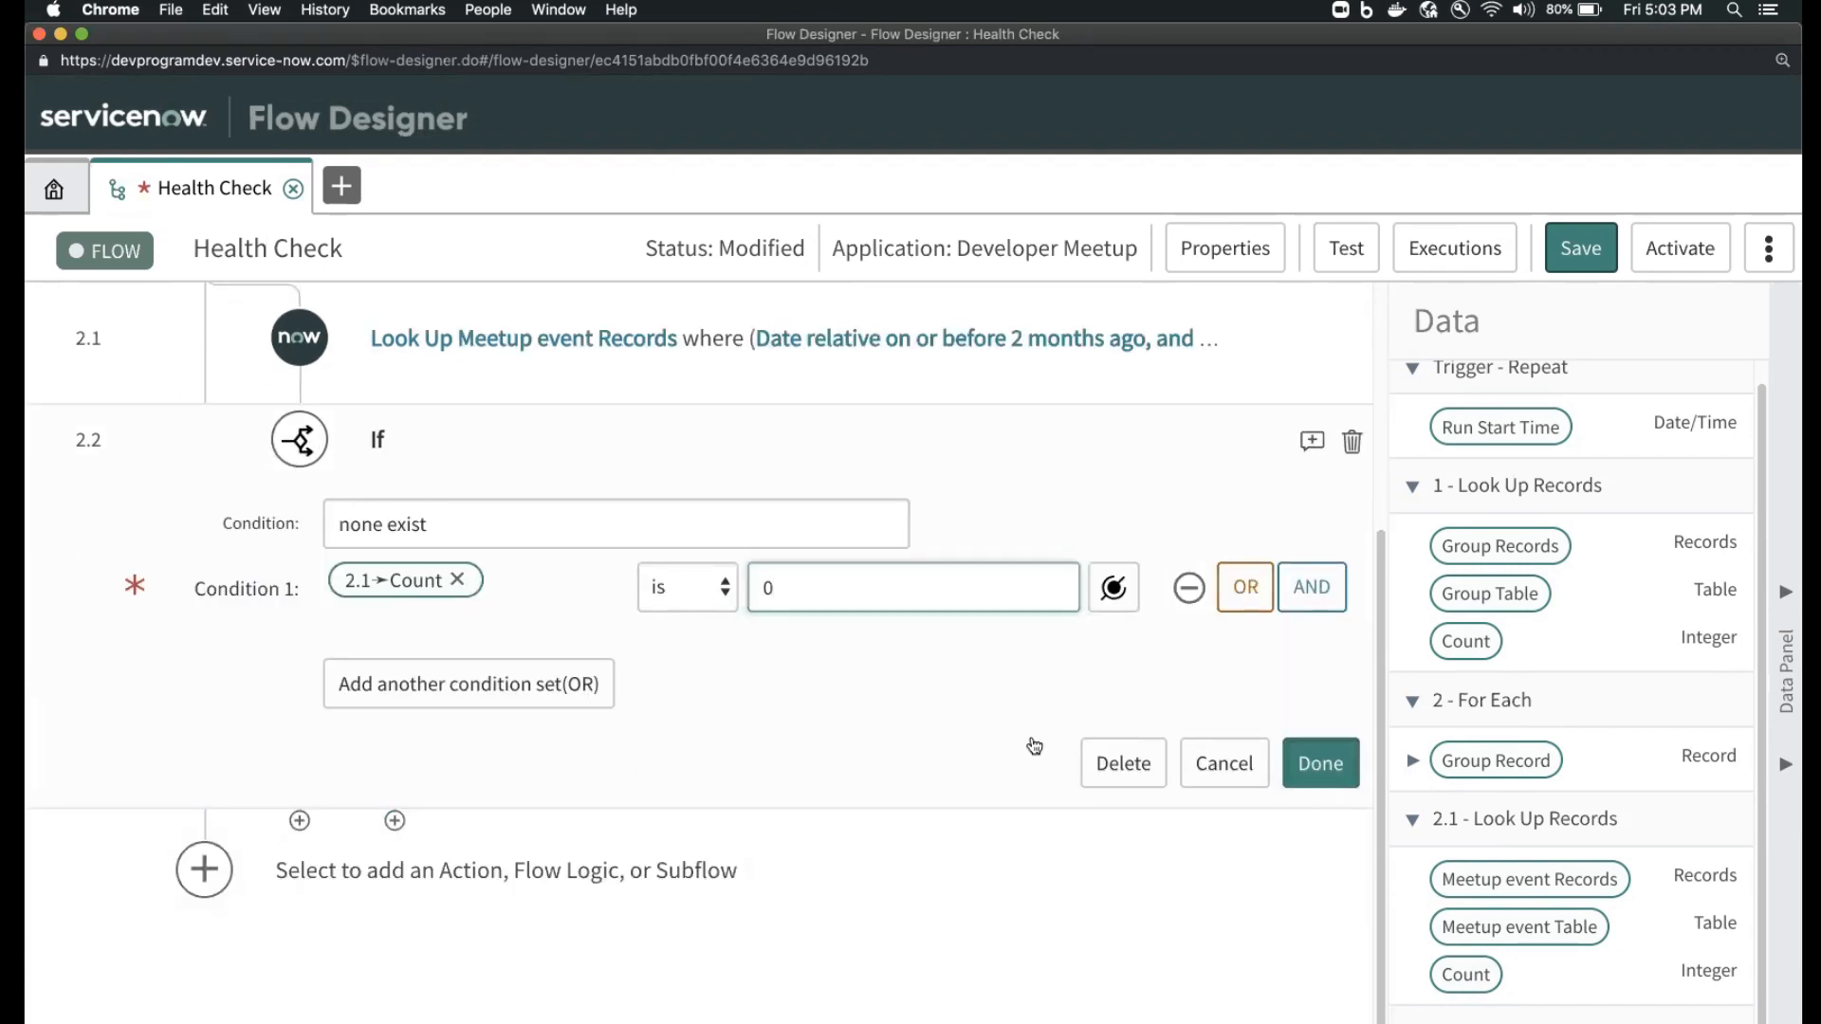
- Add a Send Email action inside the For Each loop after the "none exist" If step
{"action": "left_click", "coordinate": [300, 820]}
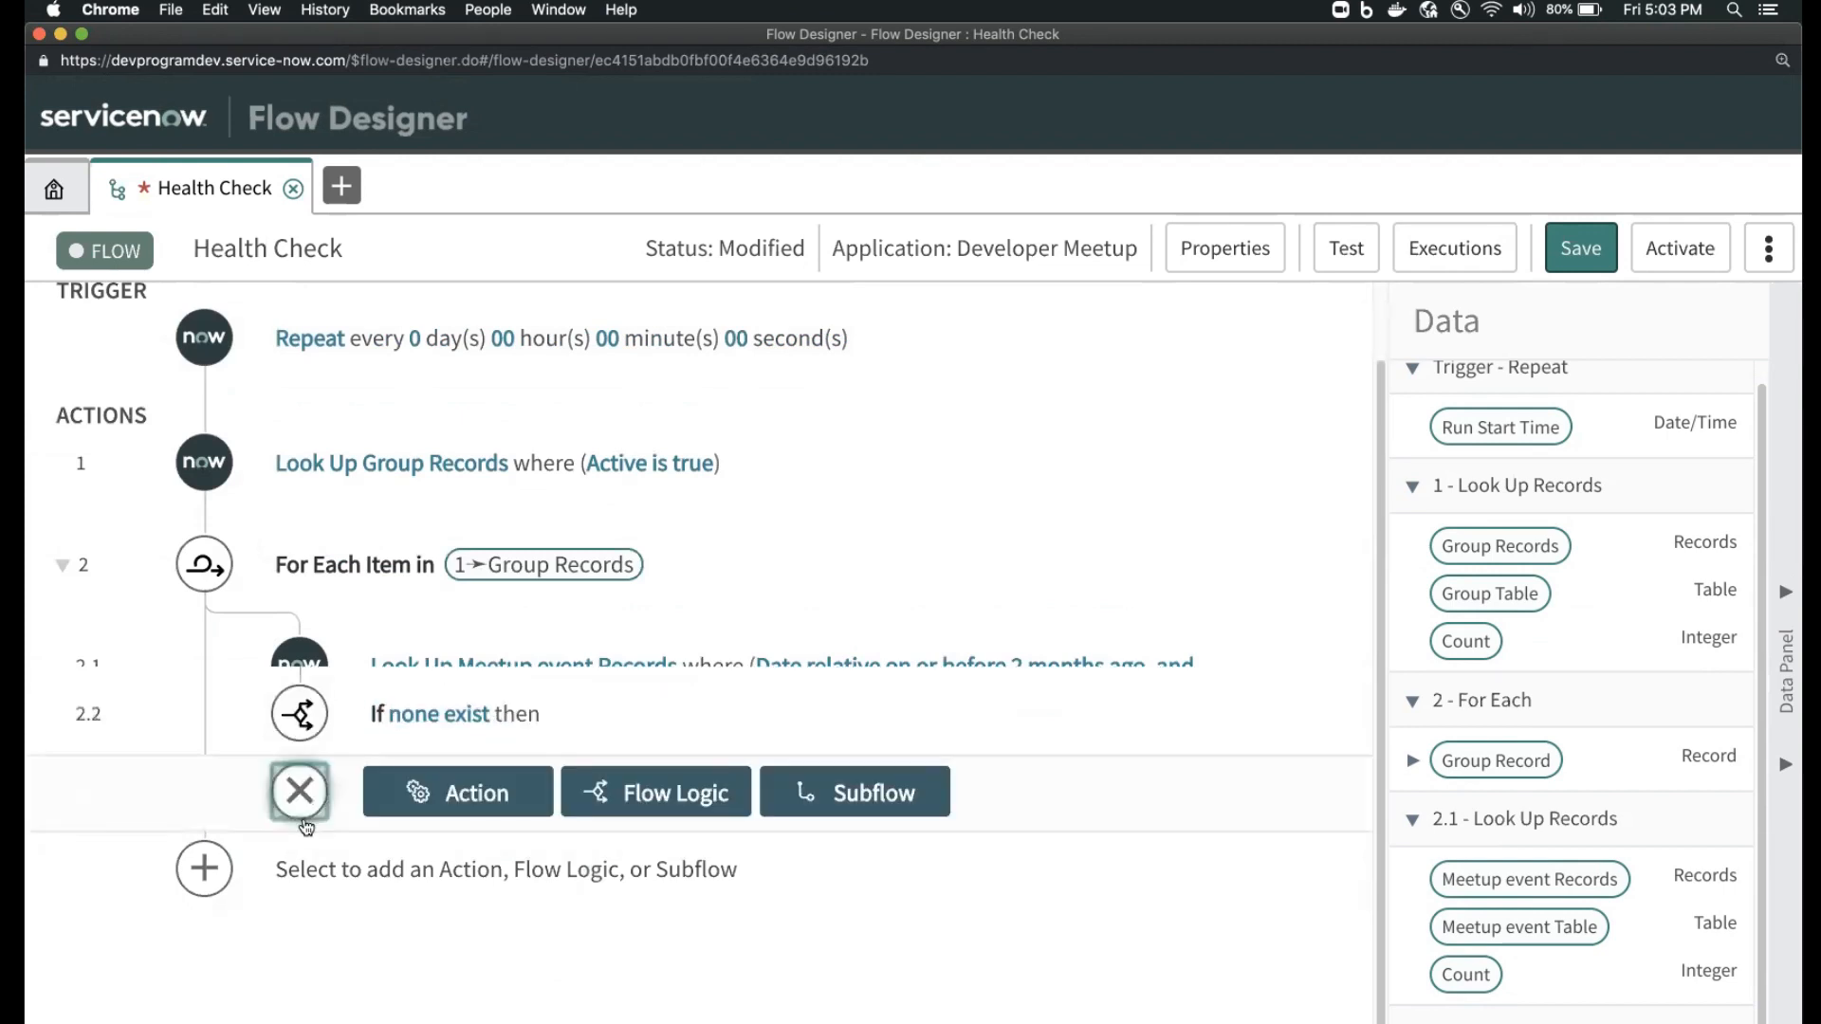
{"action": "left_click", "coordinate": [456, 793]}
{"action": "type", "text": "email"}
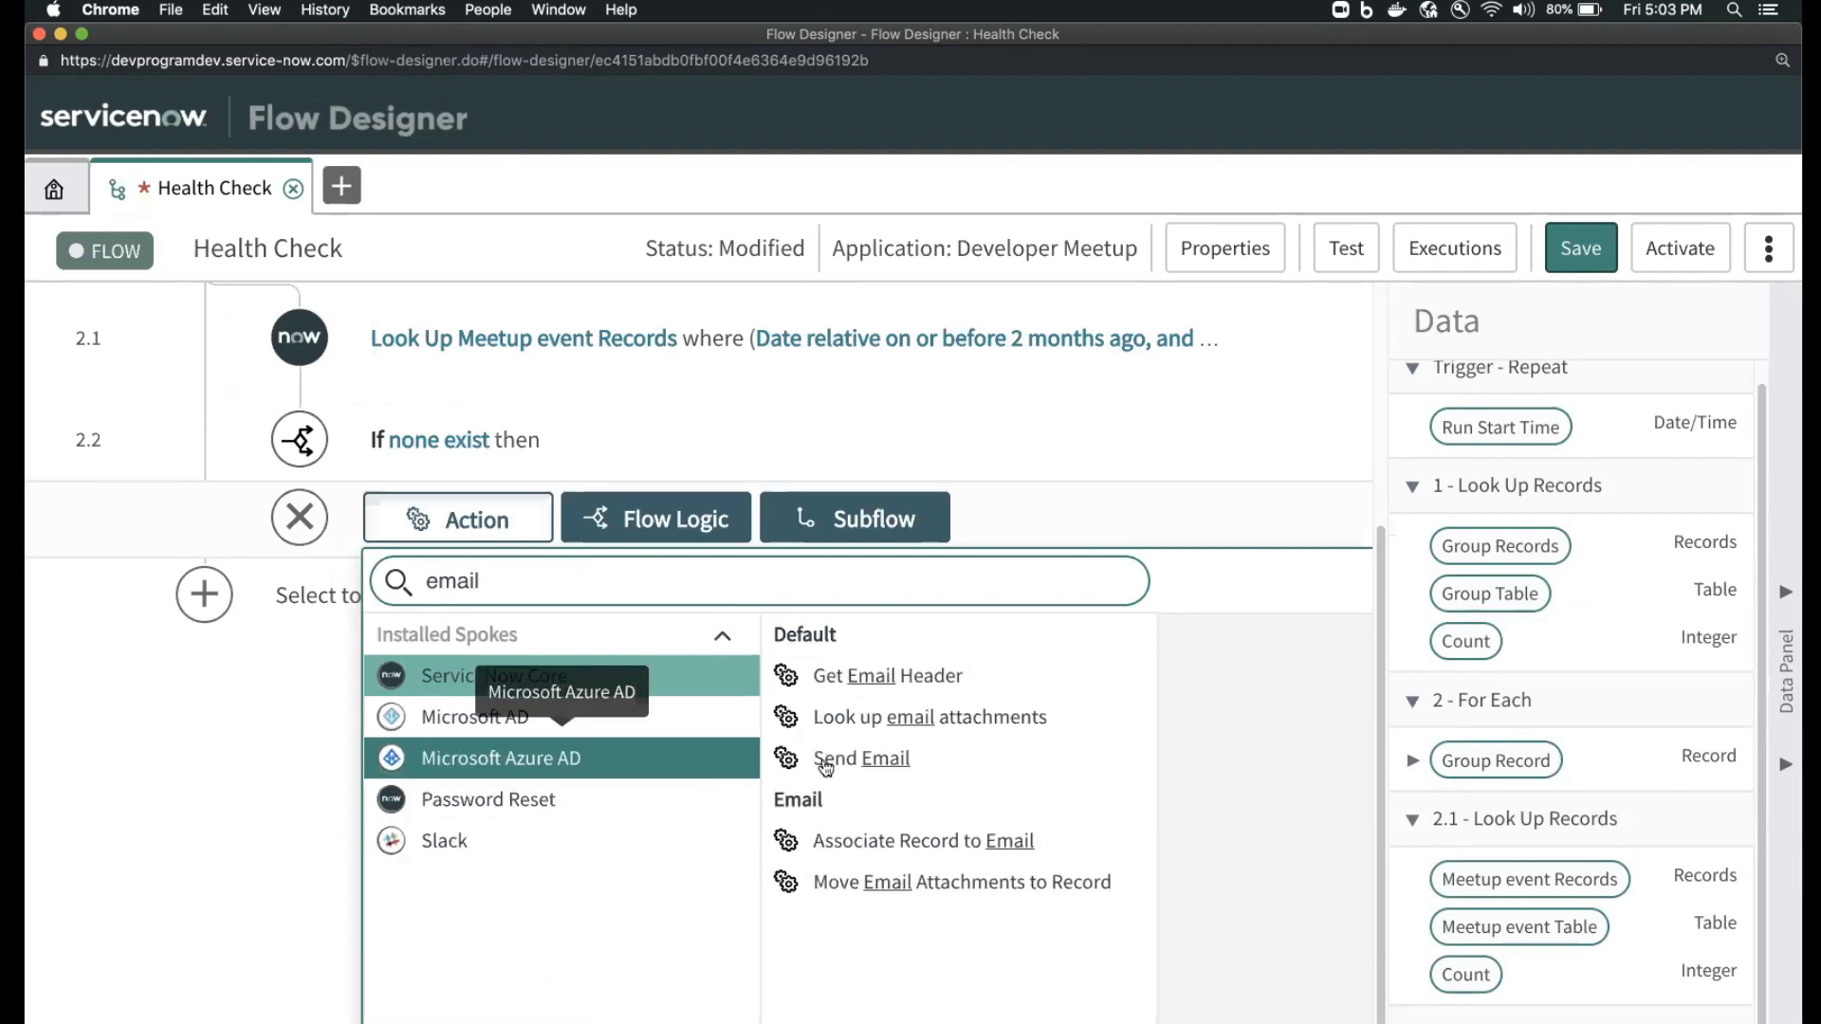
{"action": "left_click", "coordinate": [830, 759]}
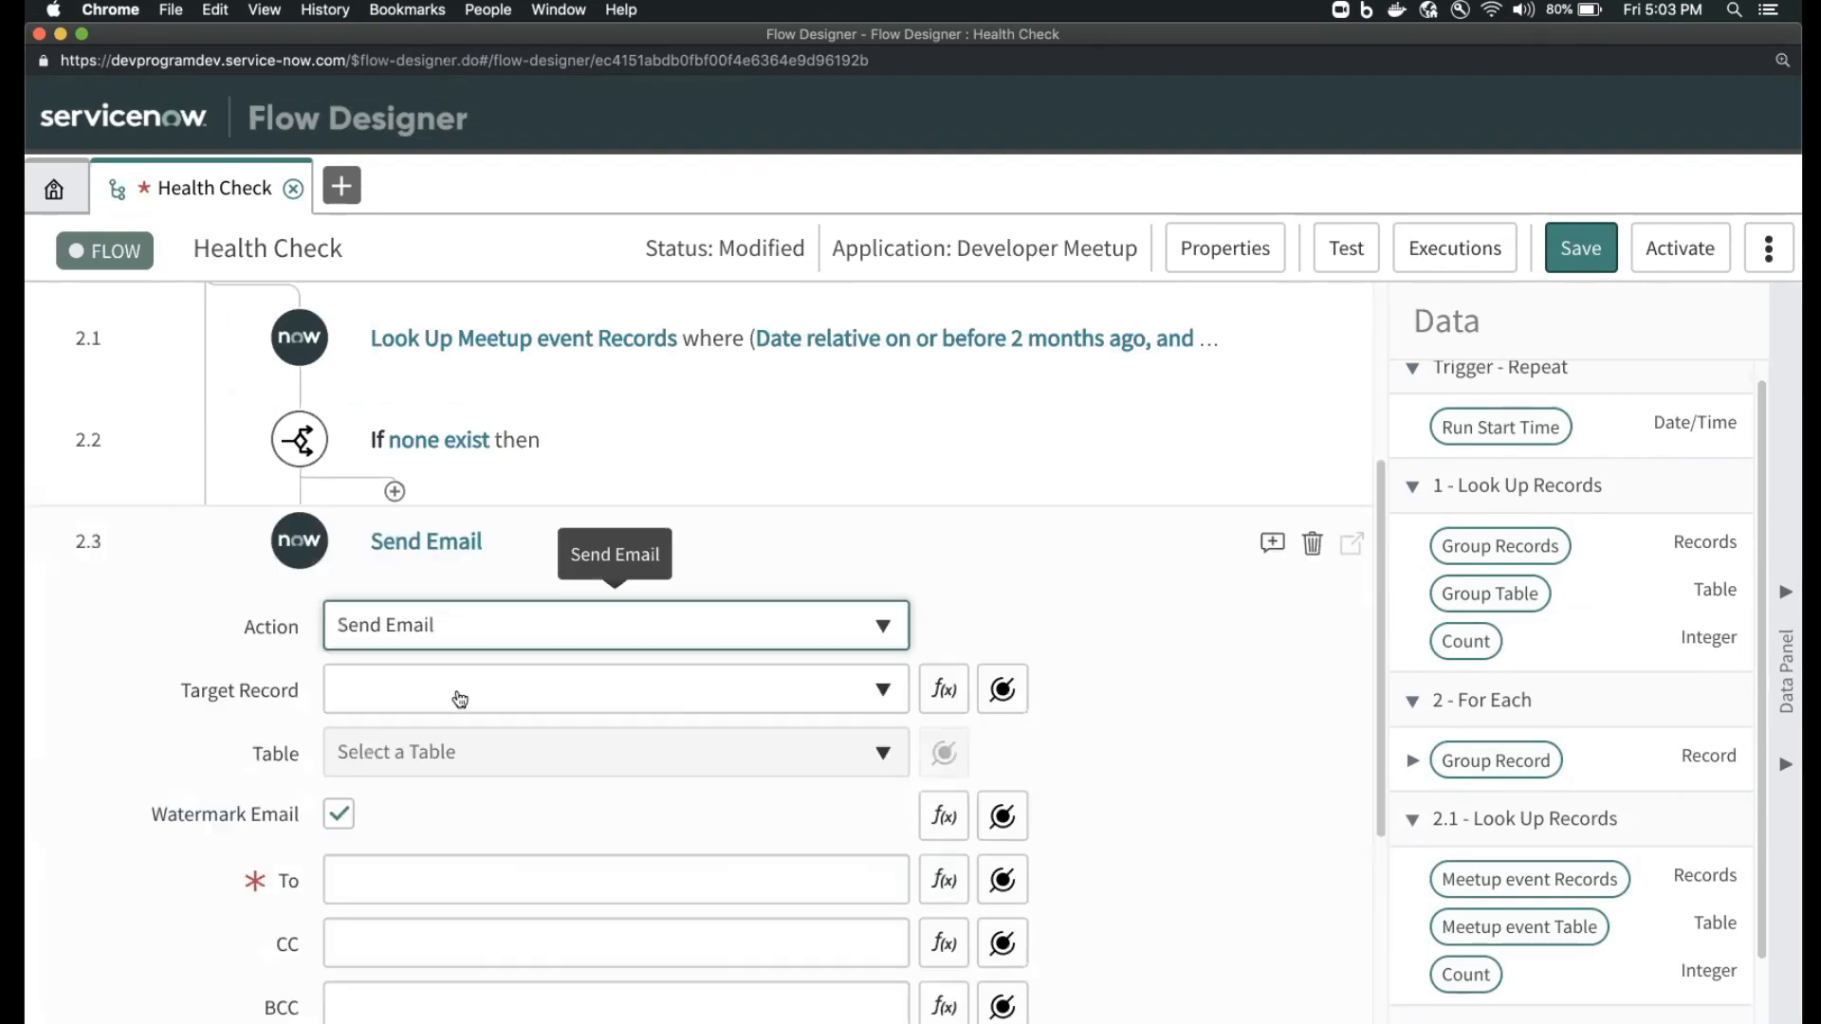
- Set the Send Email action's target record to the Group Record from the For Each loop
{"action": "scroll", "coordinate": [455, 694], "scroll_direction": "up", "scroll_amount": 1}
{"action": "scroll", "coordinate": [544, 753], "scroll_direction": "down", "scroll_amount": 2}
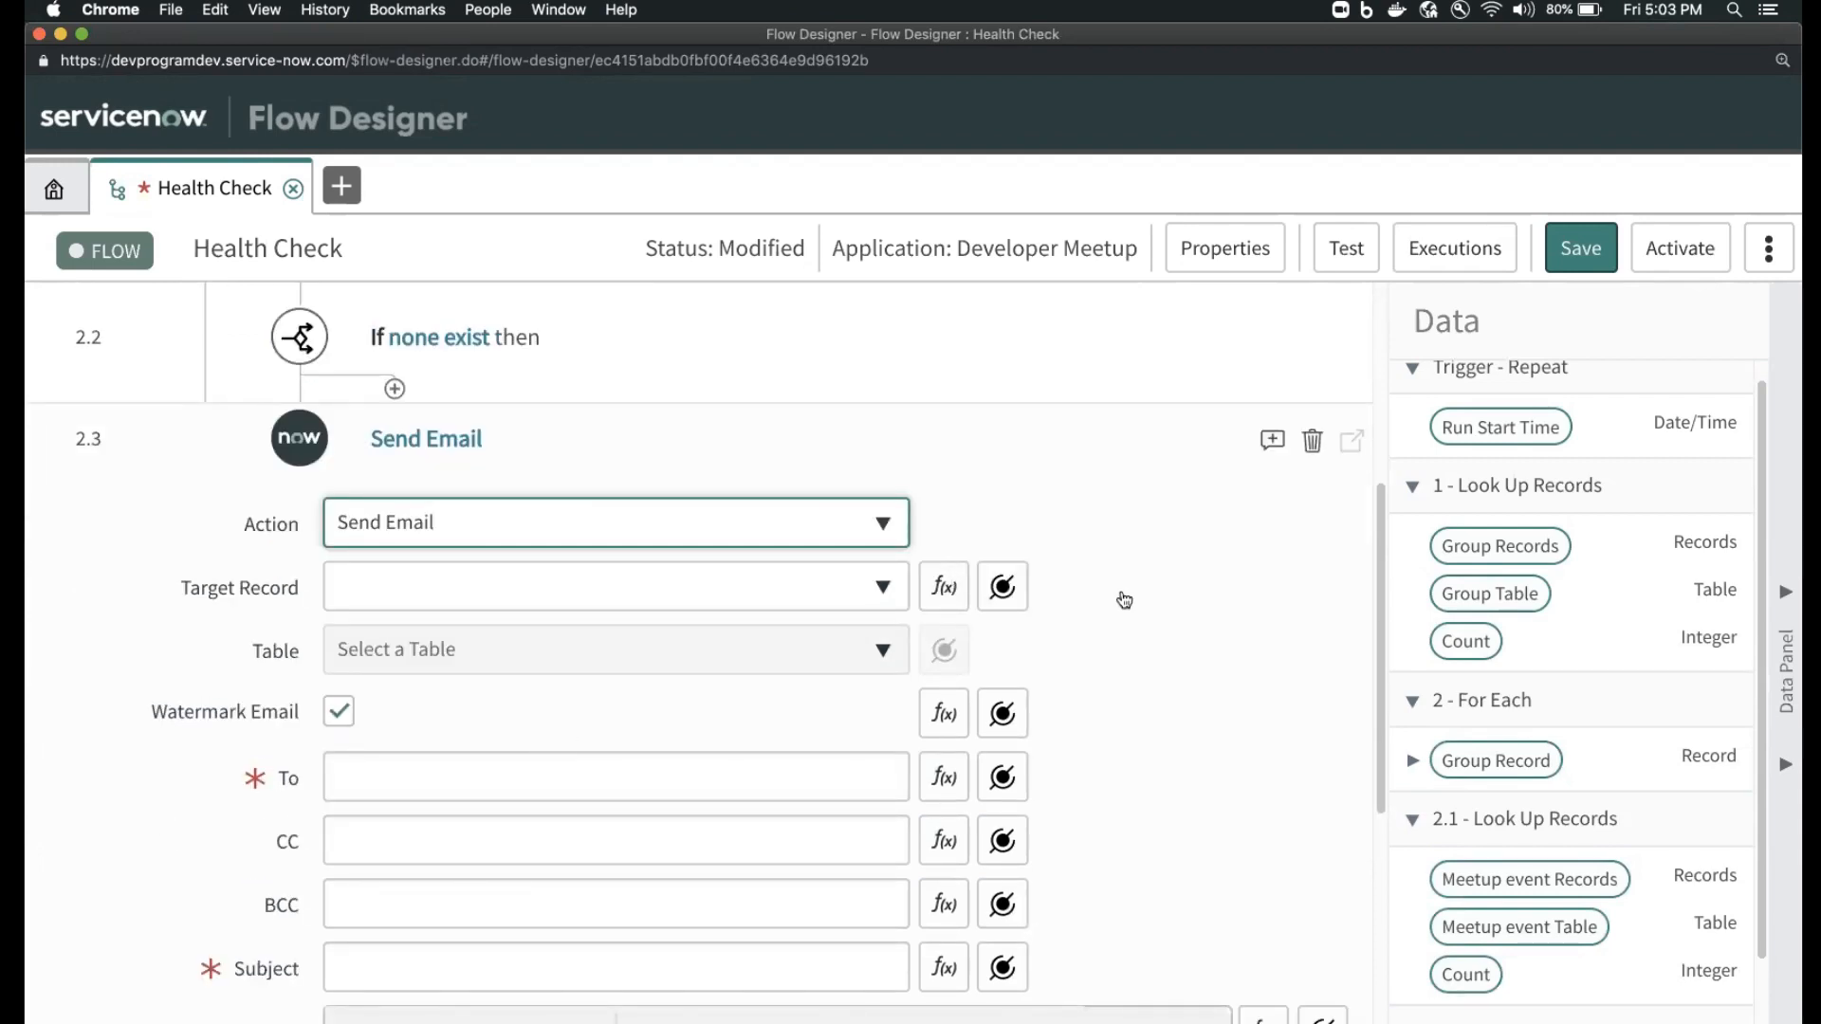
{"action": "scroll", "coordinate": [1590, 718], "scroll_direction": "down", "scroll_amount": 2}
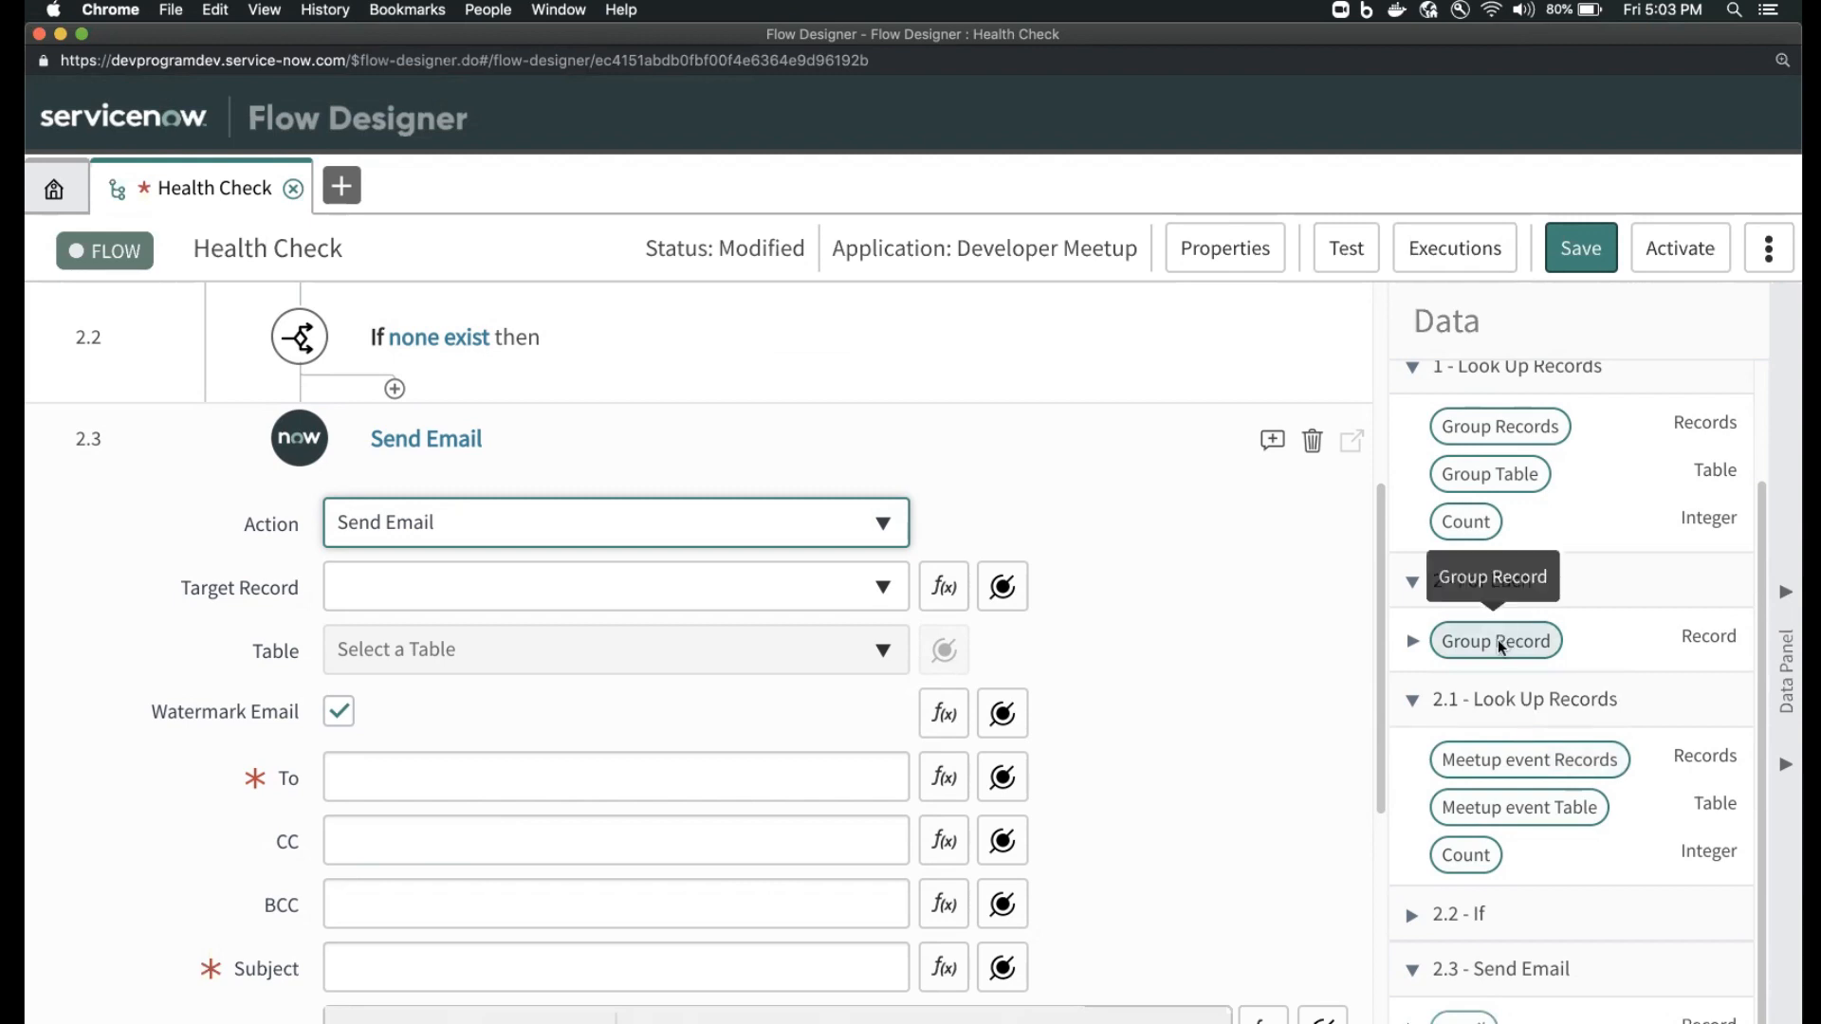
{"action": "left_click", "coordinate": [1414, 647]}
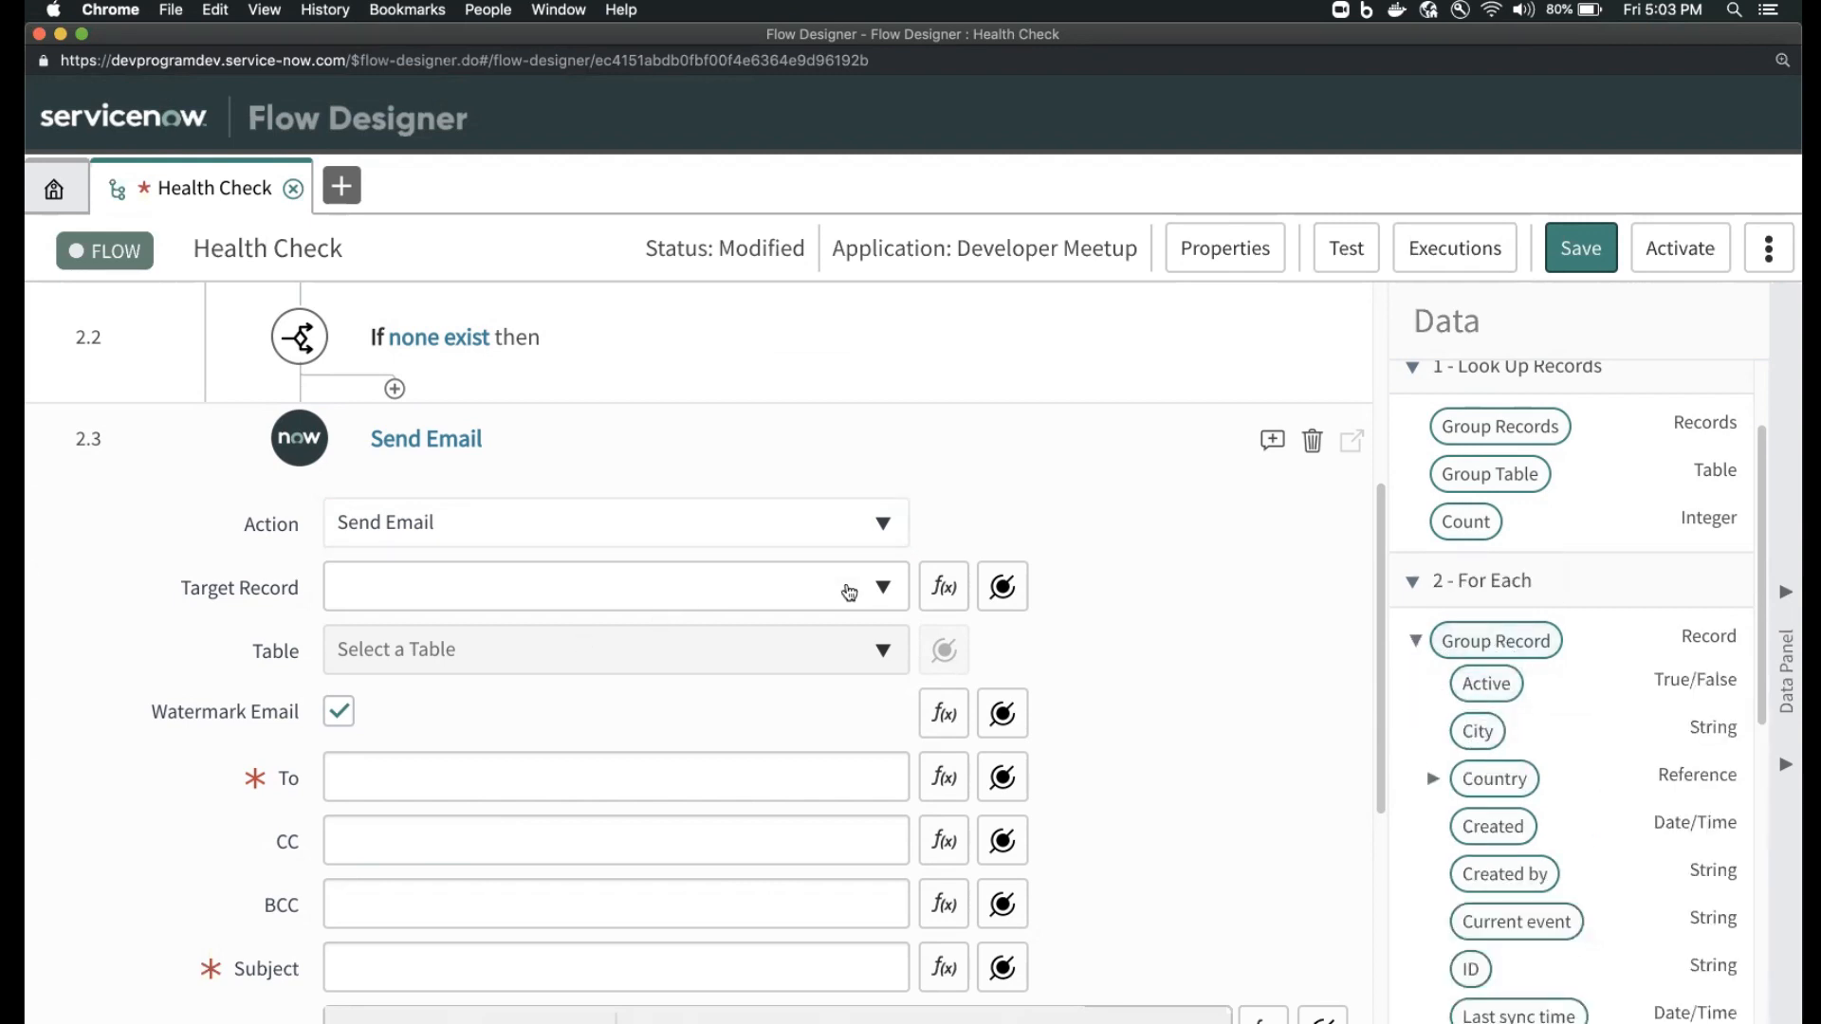
{"action": "left_click", "coordinate": [1003, 588]}
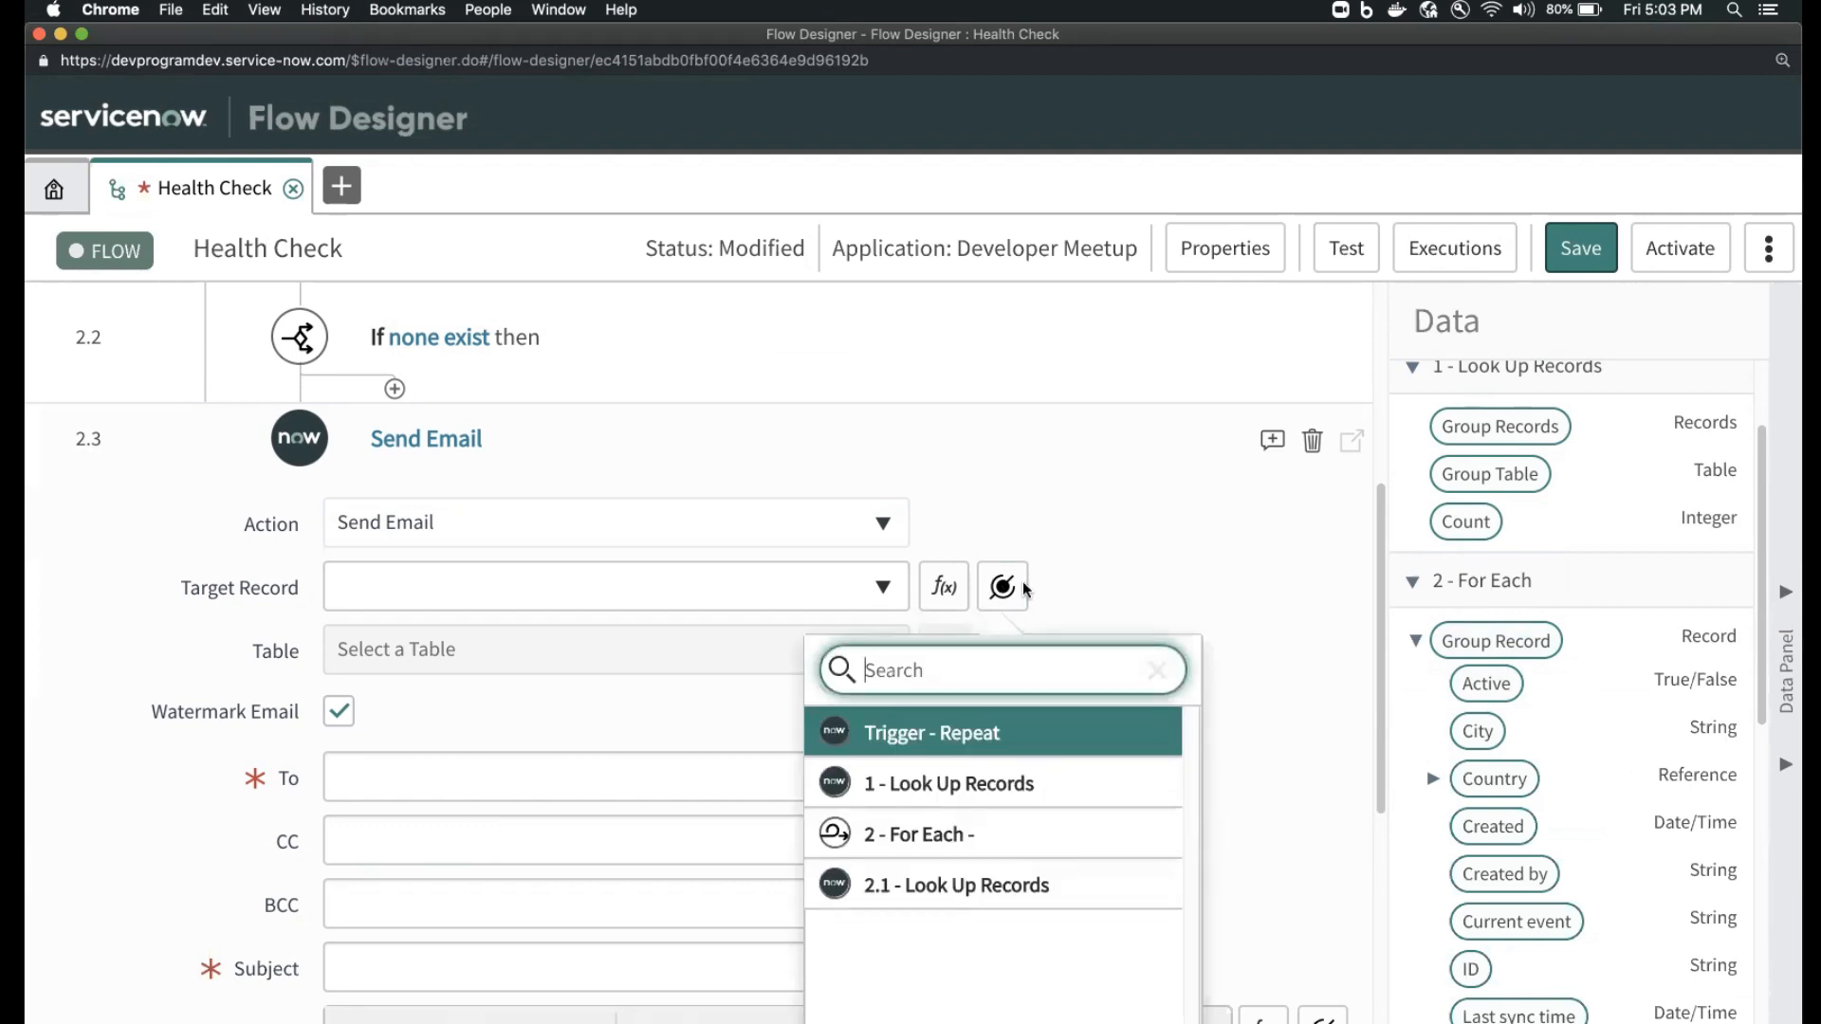
{"action": "left_click", "coordinate": [973, 834]}
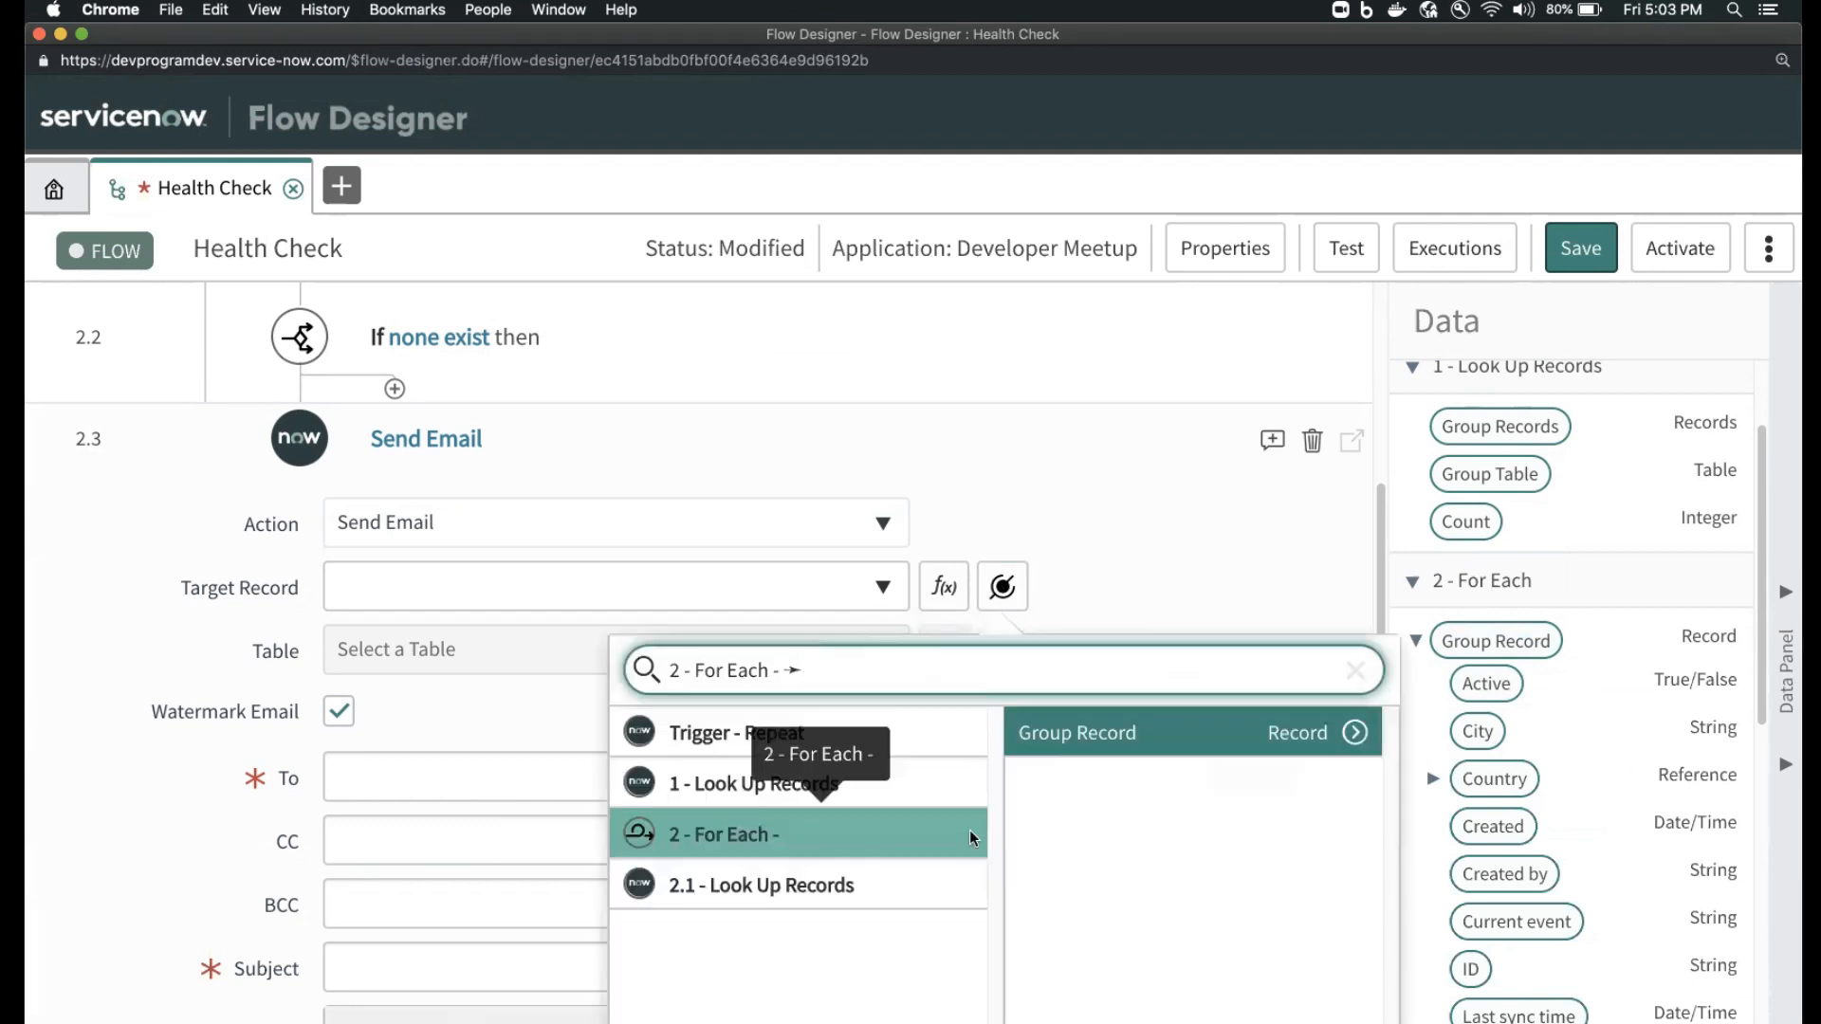
{"action": "left_click", "coordinate": [884, 783]}
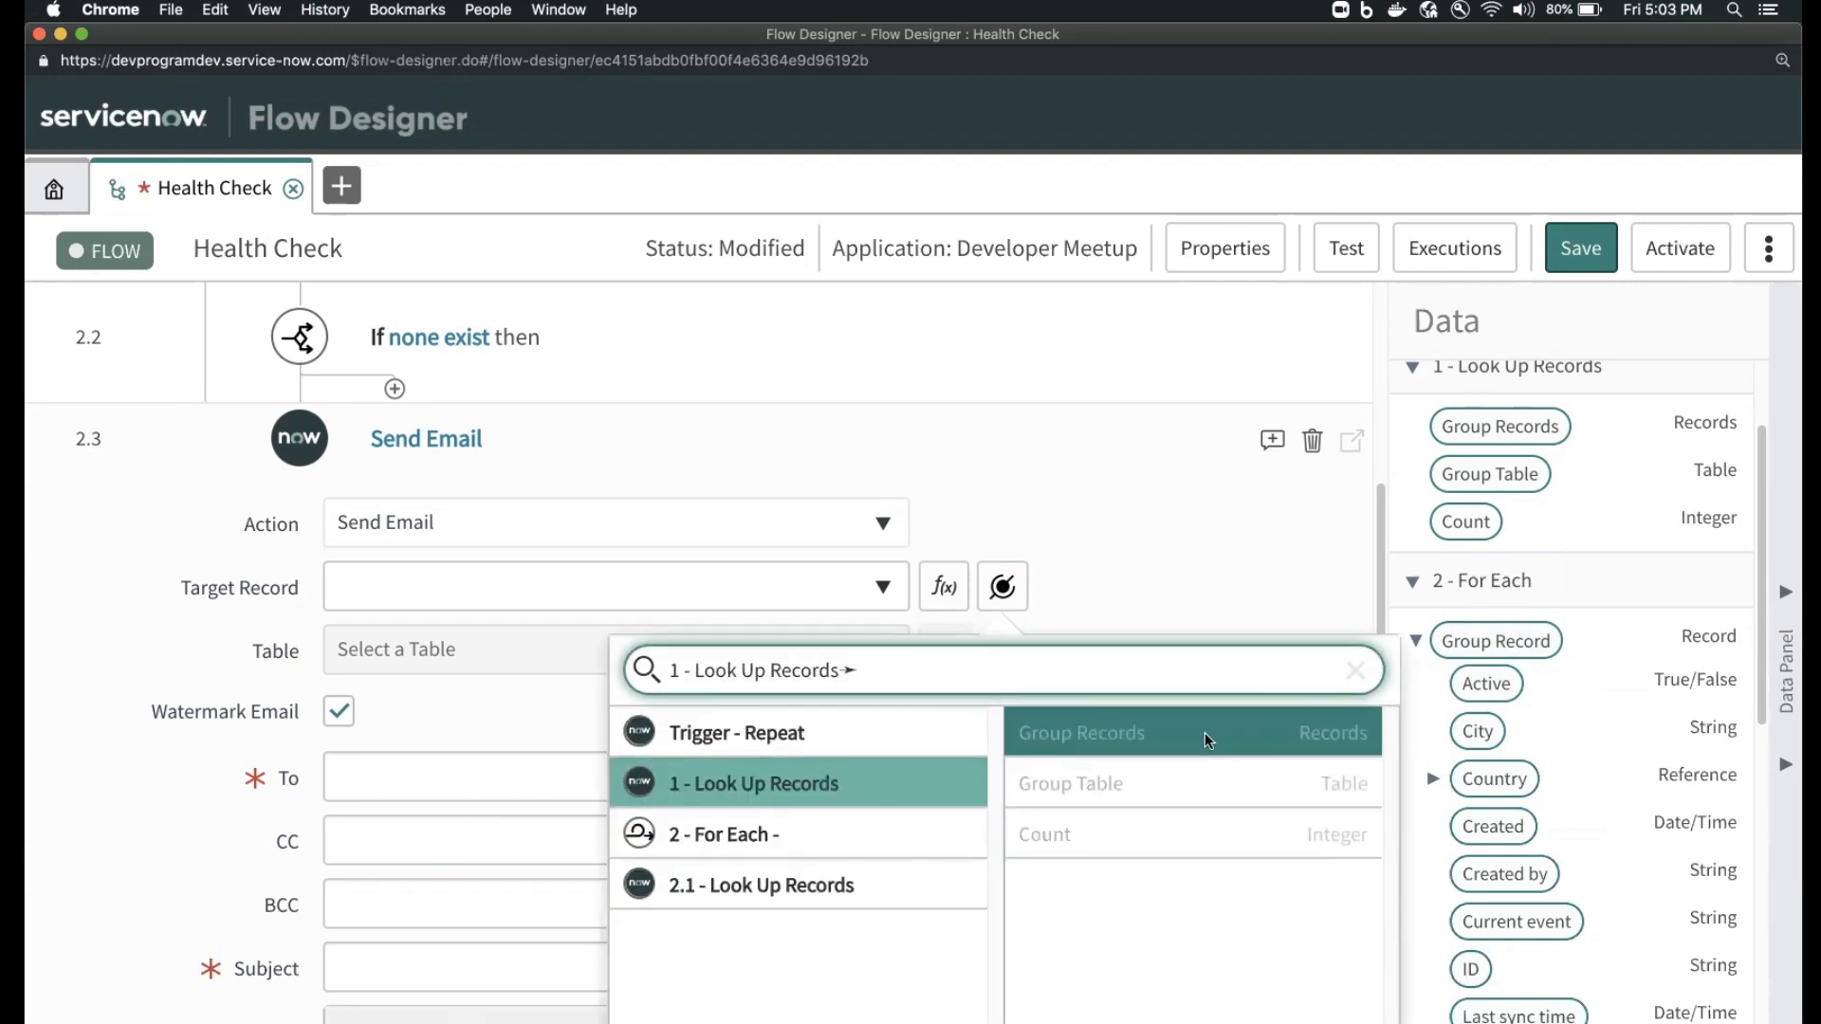
{"action": "left_click", "coordinate": [854, 834]}
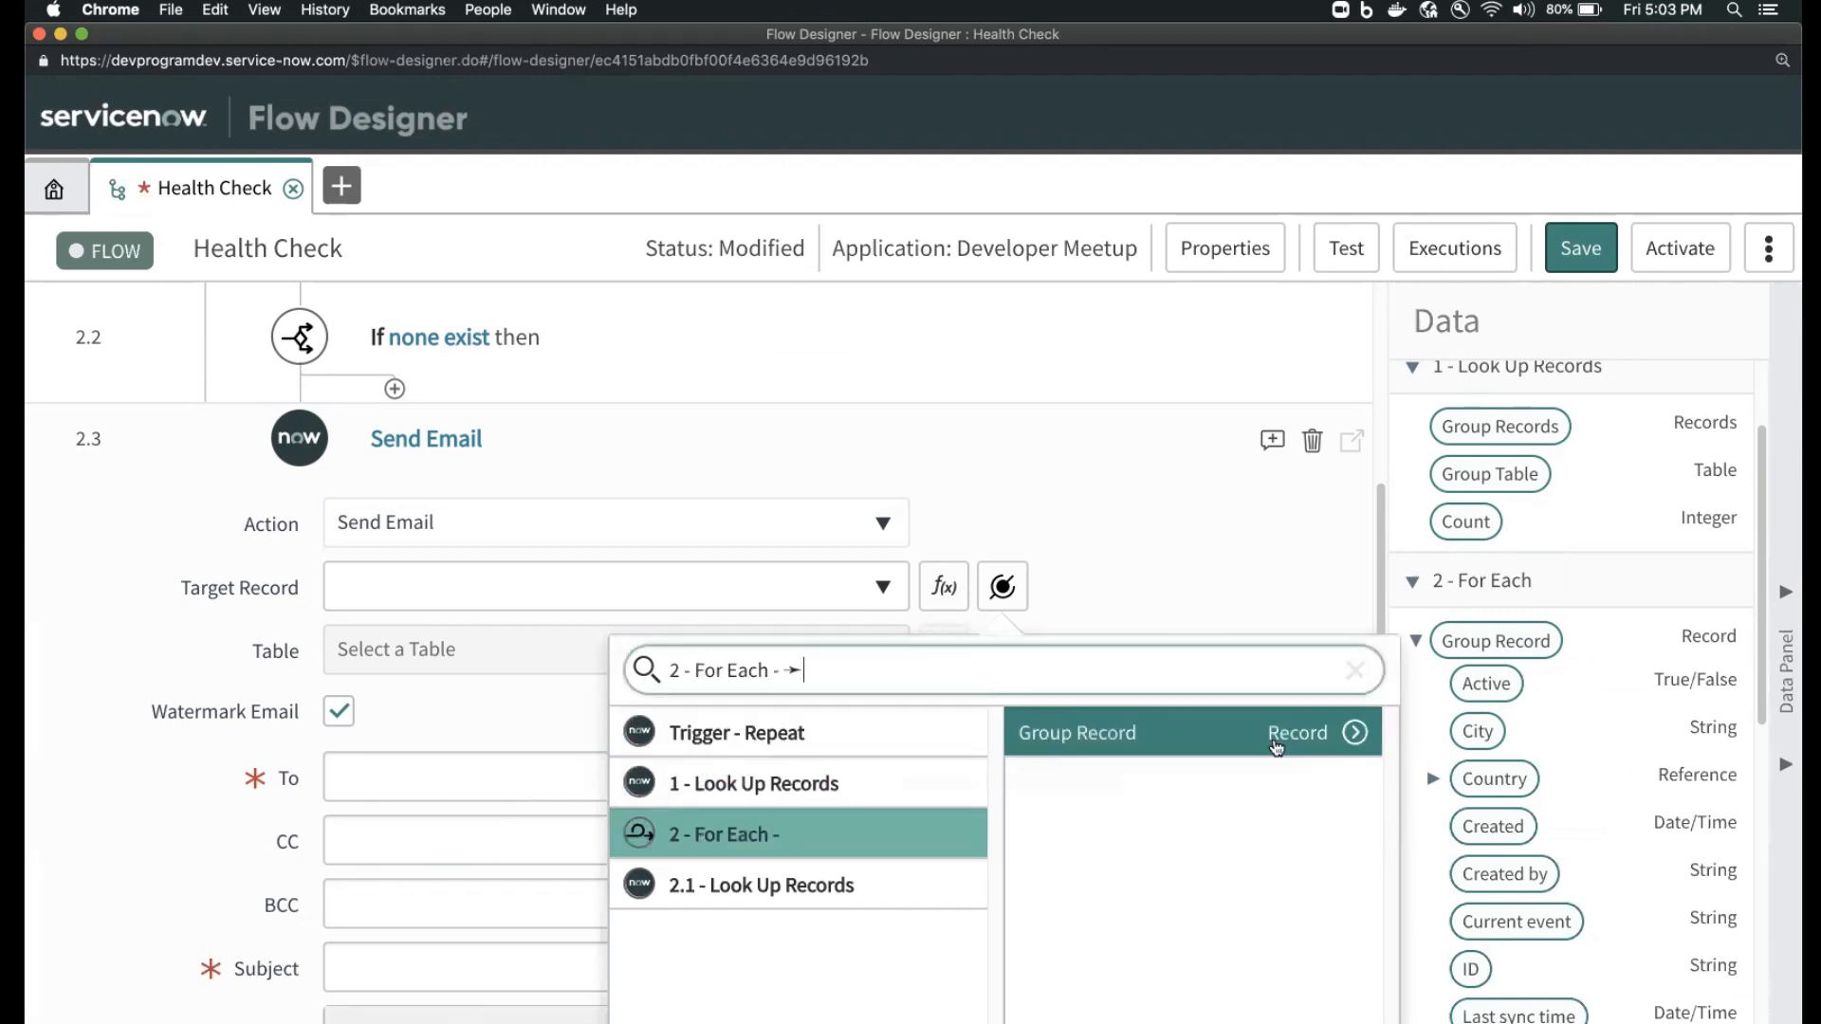
{"action": "left_click", "coordinate": [1355, 734]}
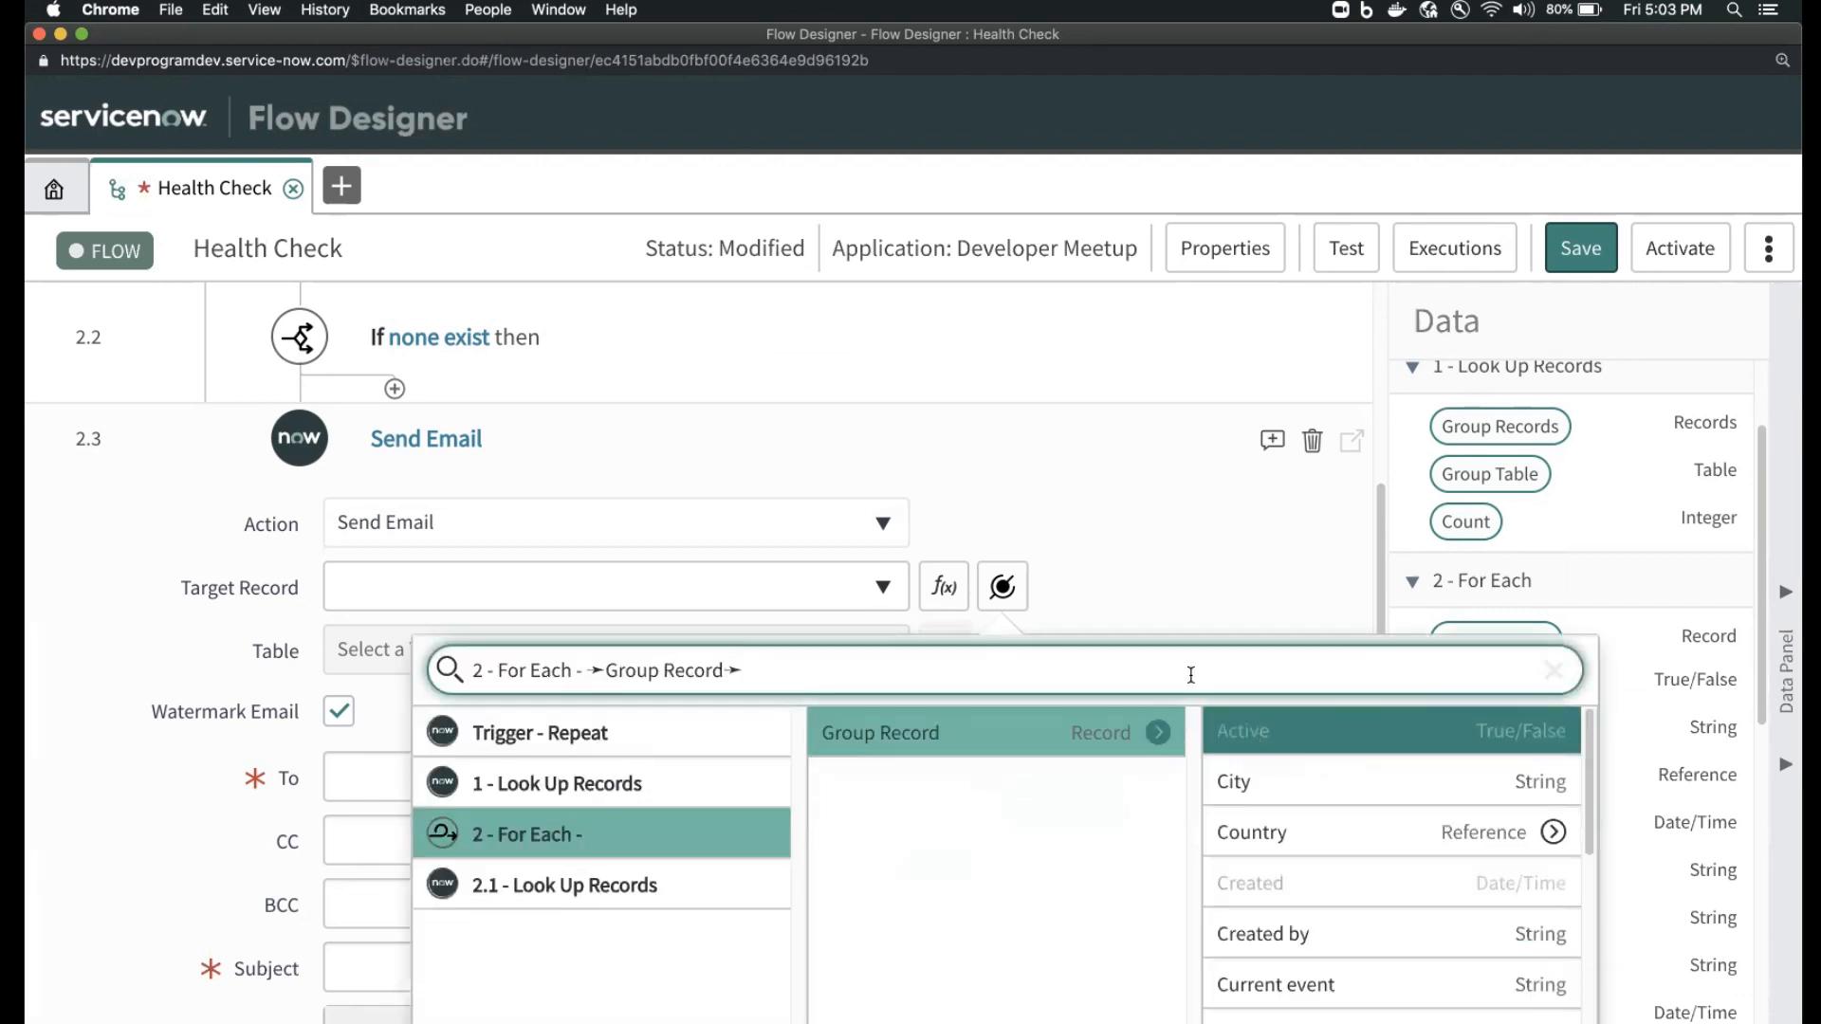
{"action": "type", "text": "or"}
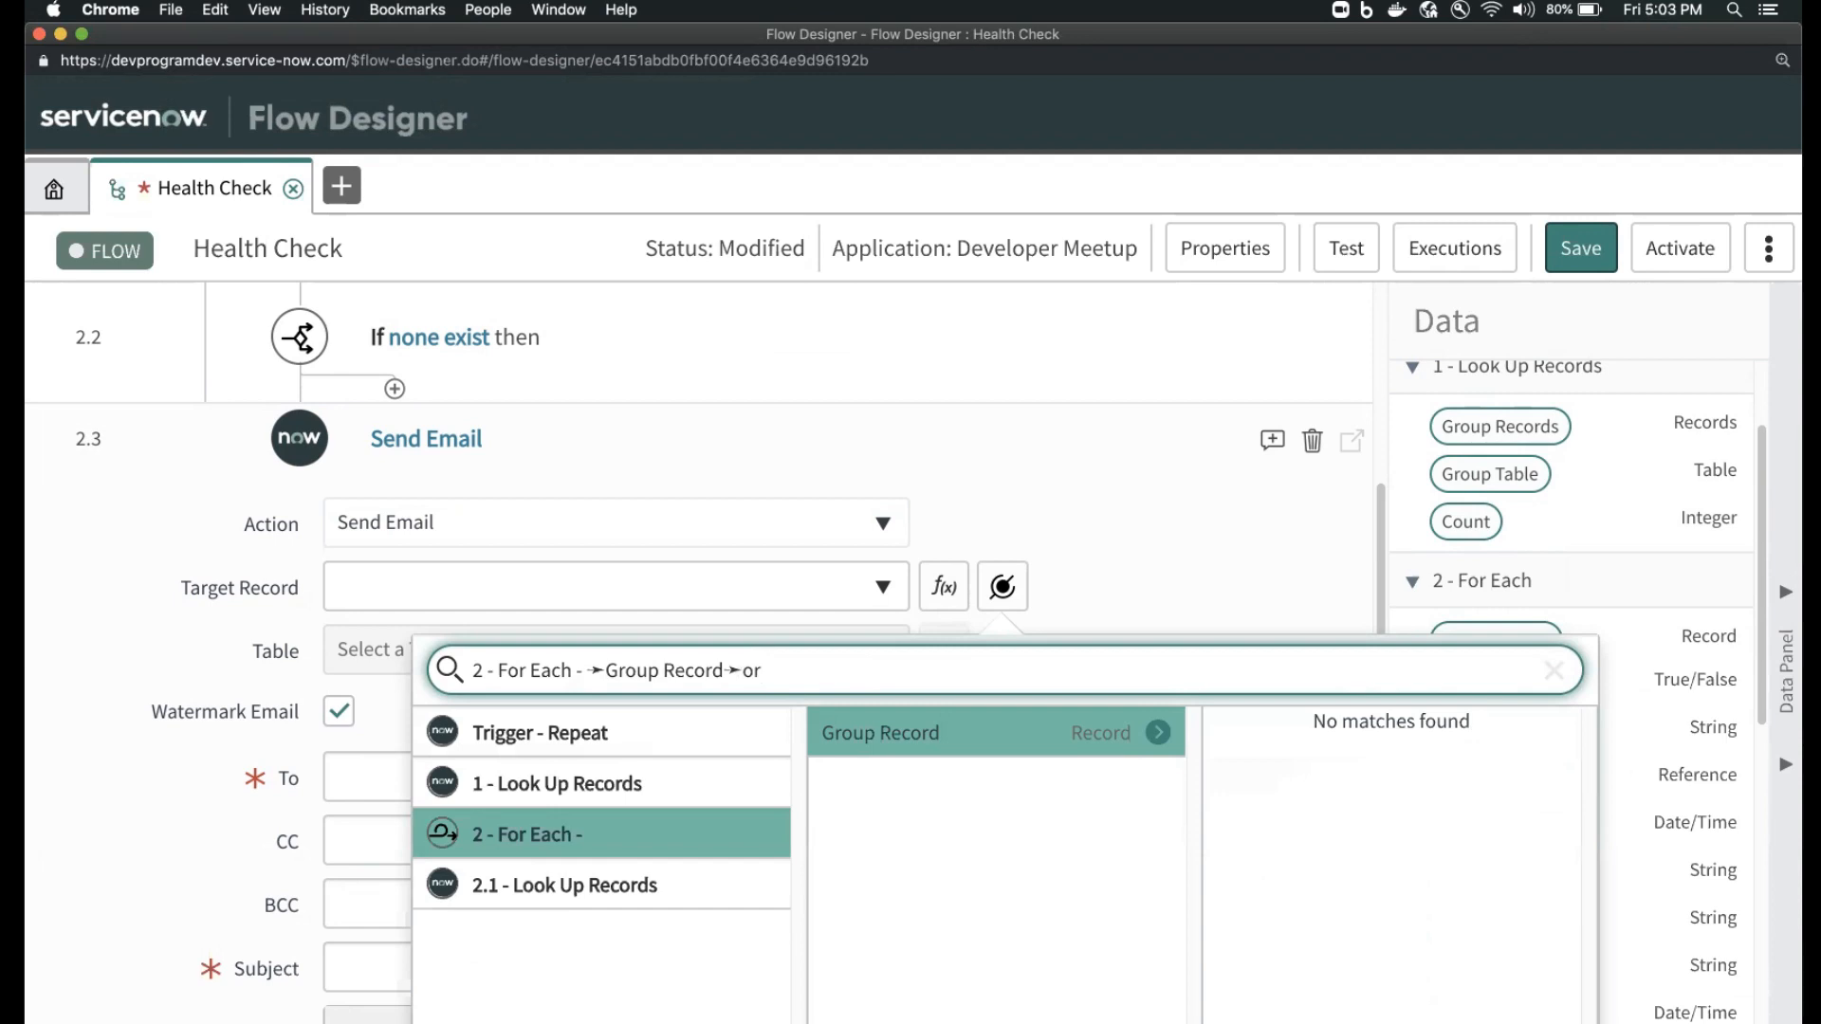
{"action": "key", "text": "BackSpace"}
{"action": "key", "text": "BackSpace"}
{"action": "type", "text": "ow"}
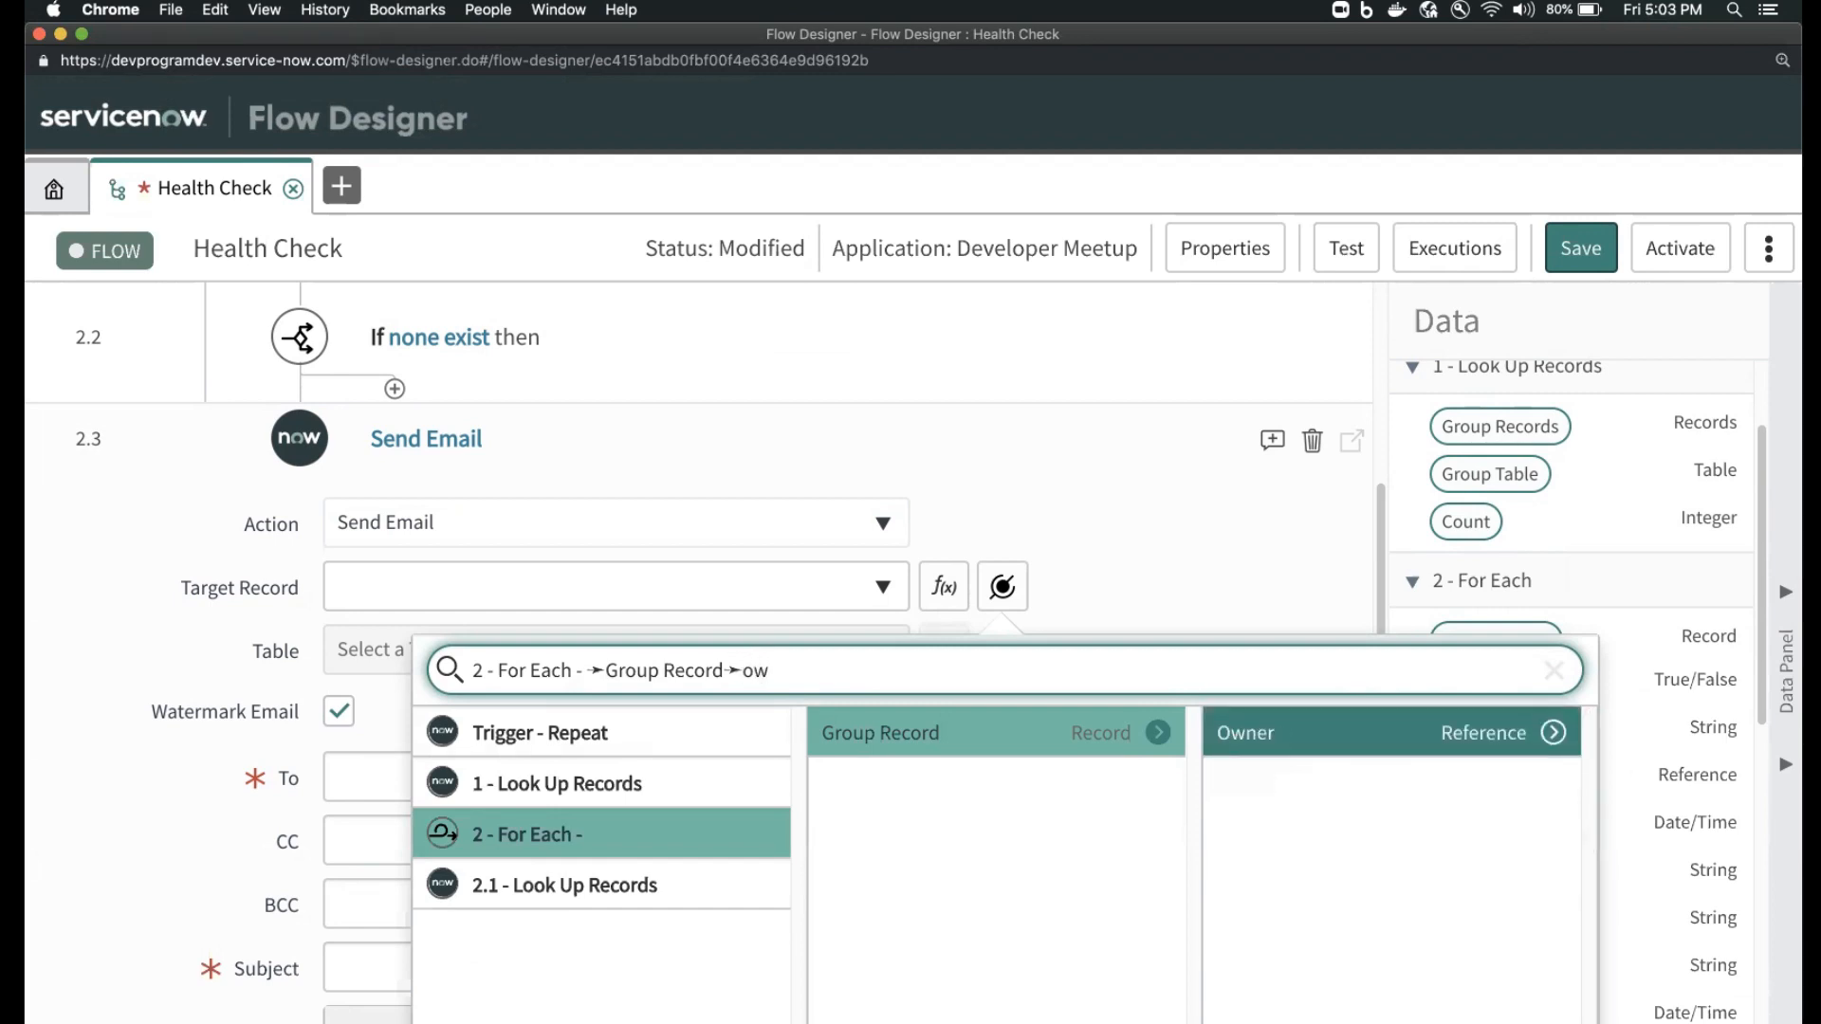
{"action": "left_click", "coordinate": [1554, 735]}
{"action": "left_click", "coordinate": [1554, 735]}
{"action": "type", "text": "em"}
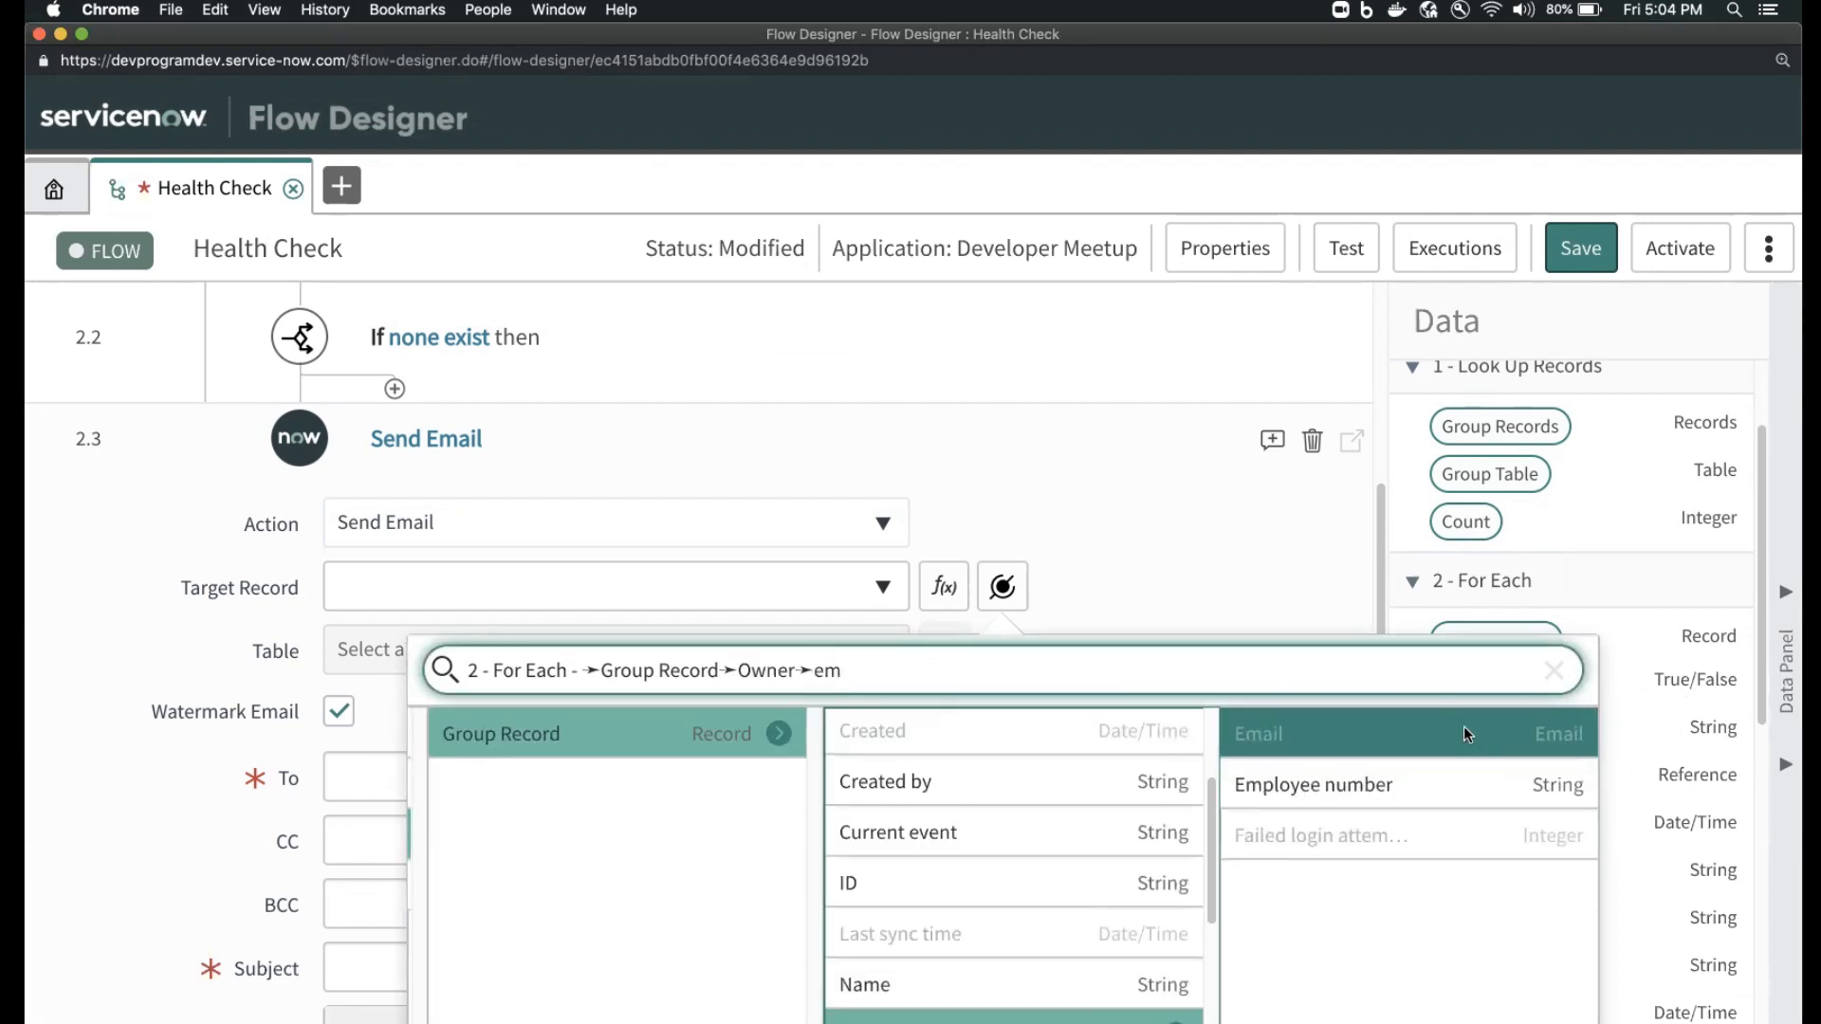
{"action": "left_click", "coordinate": [1395, 737]}
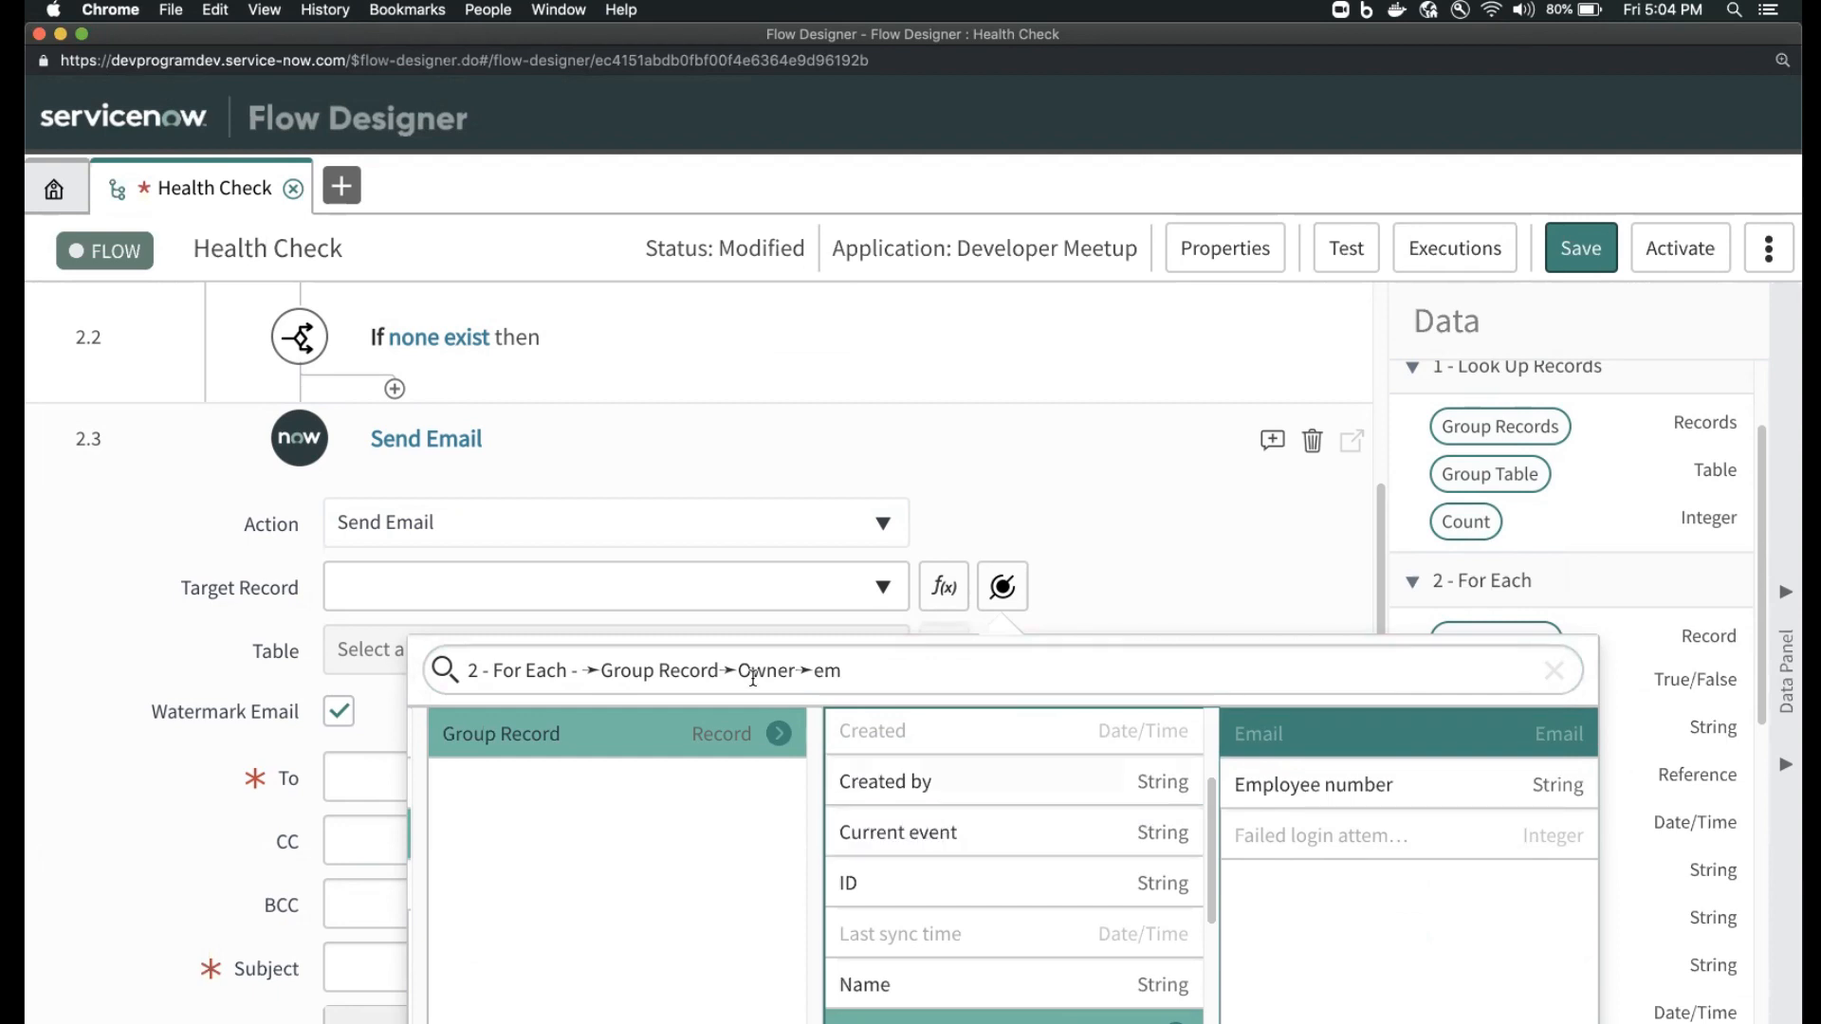
{"action": "left_click", "coordinate": [619, 743]}
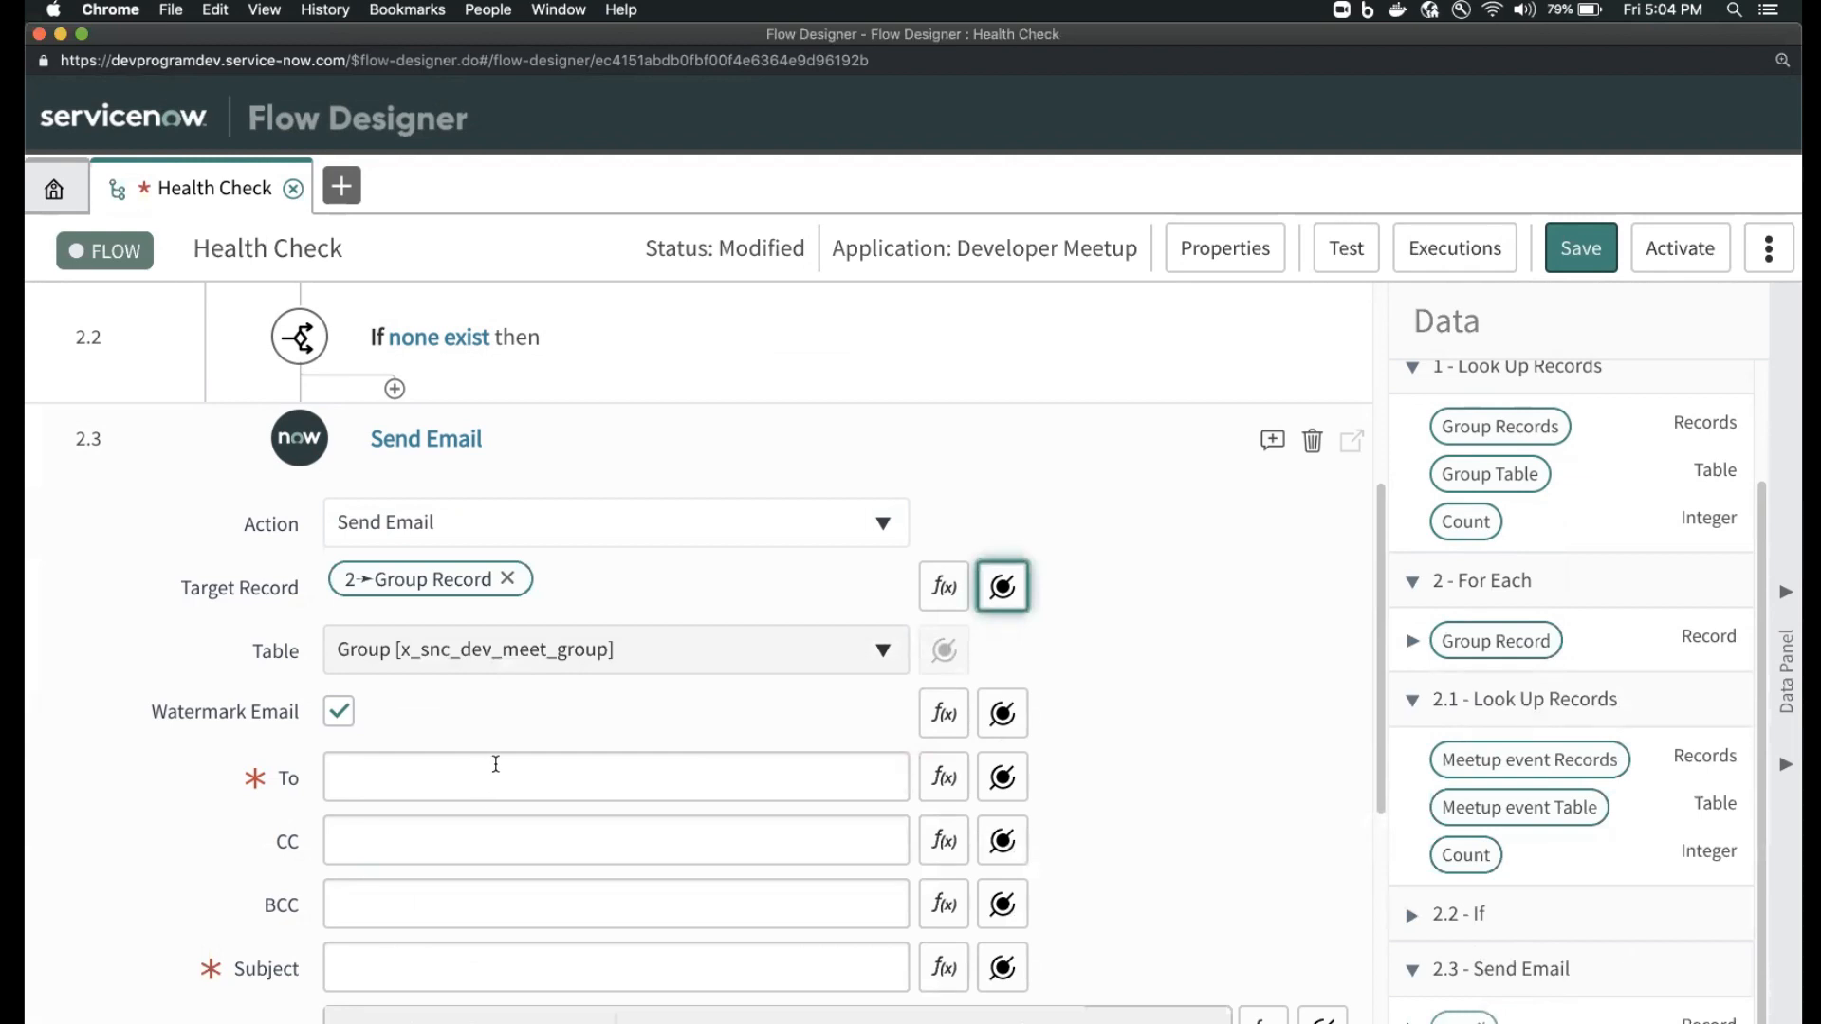
- Try the For Each Group Record's Owner as the email's To recipient, and remove that value
{"action": "left_click", "coordinate": [495, 768]}
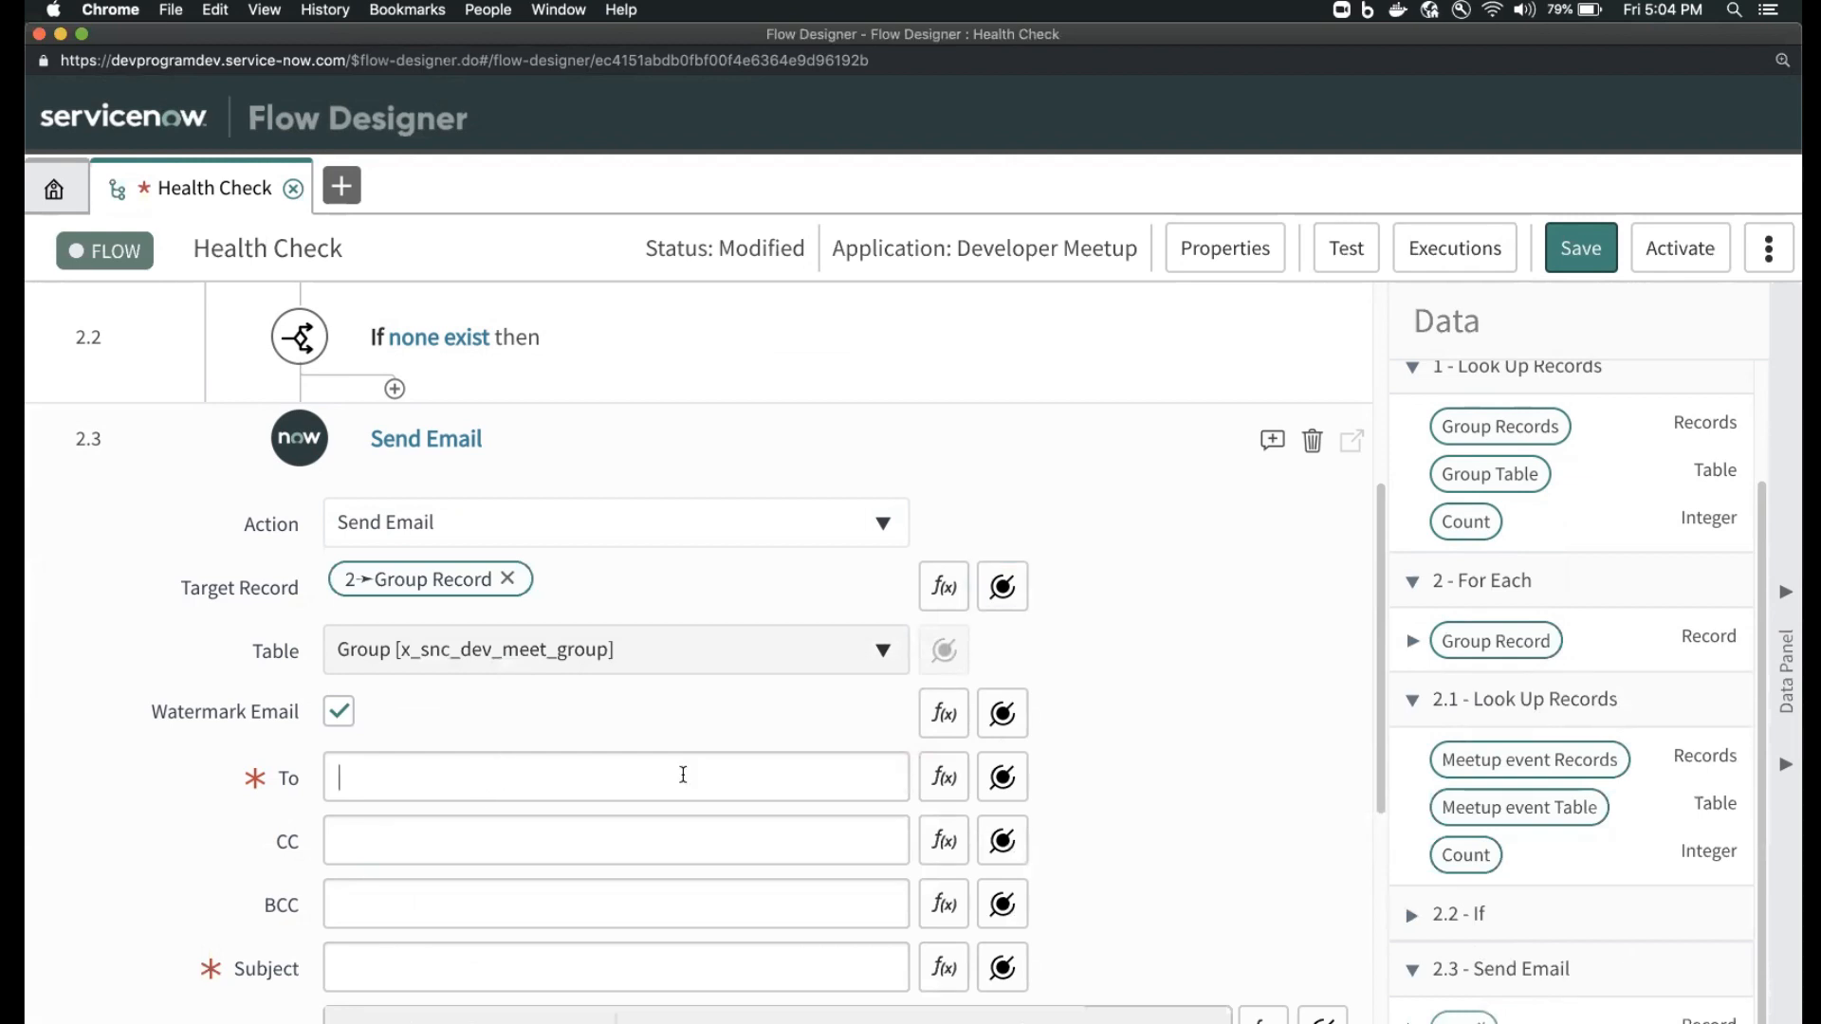
{"action": "left_click", "coordinate": [1008, 779]}
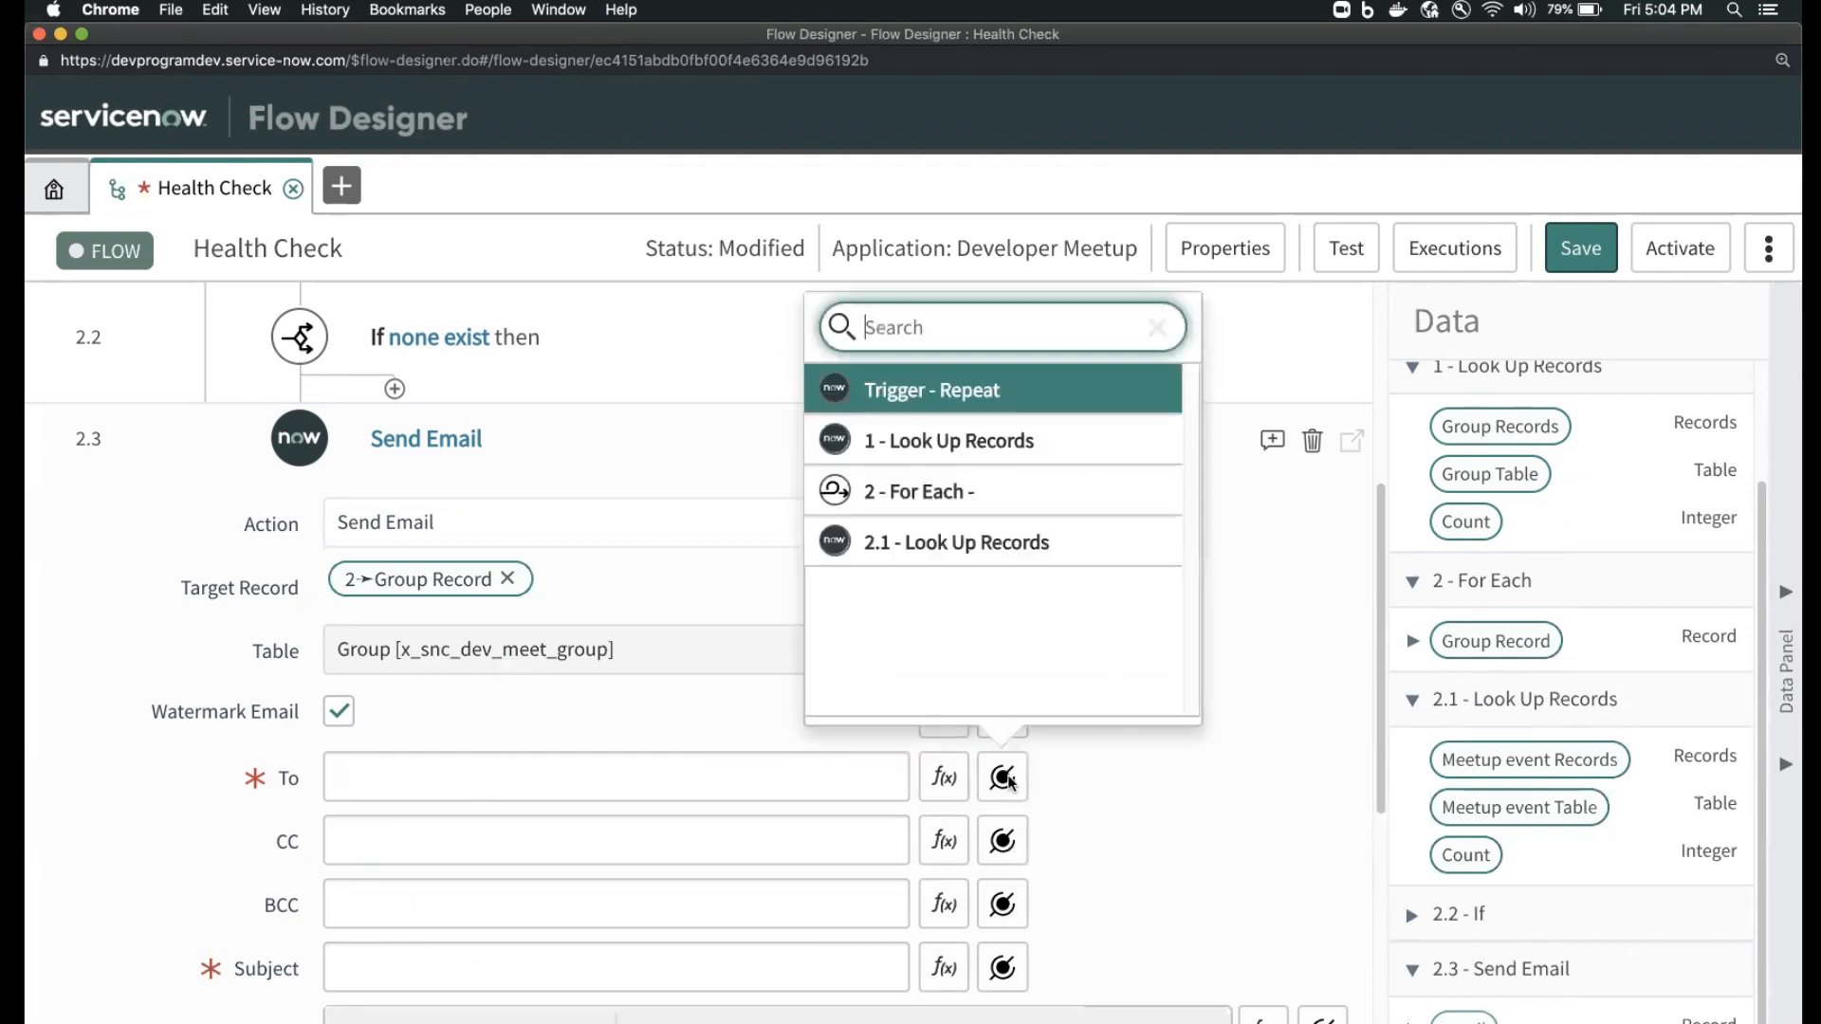
{"action": "left_click", "coordinate": [993, 440]}
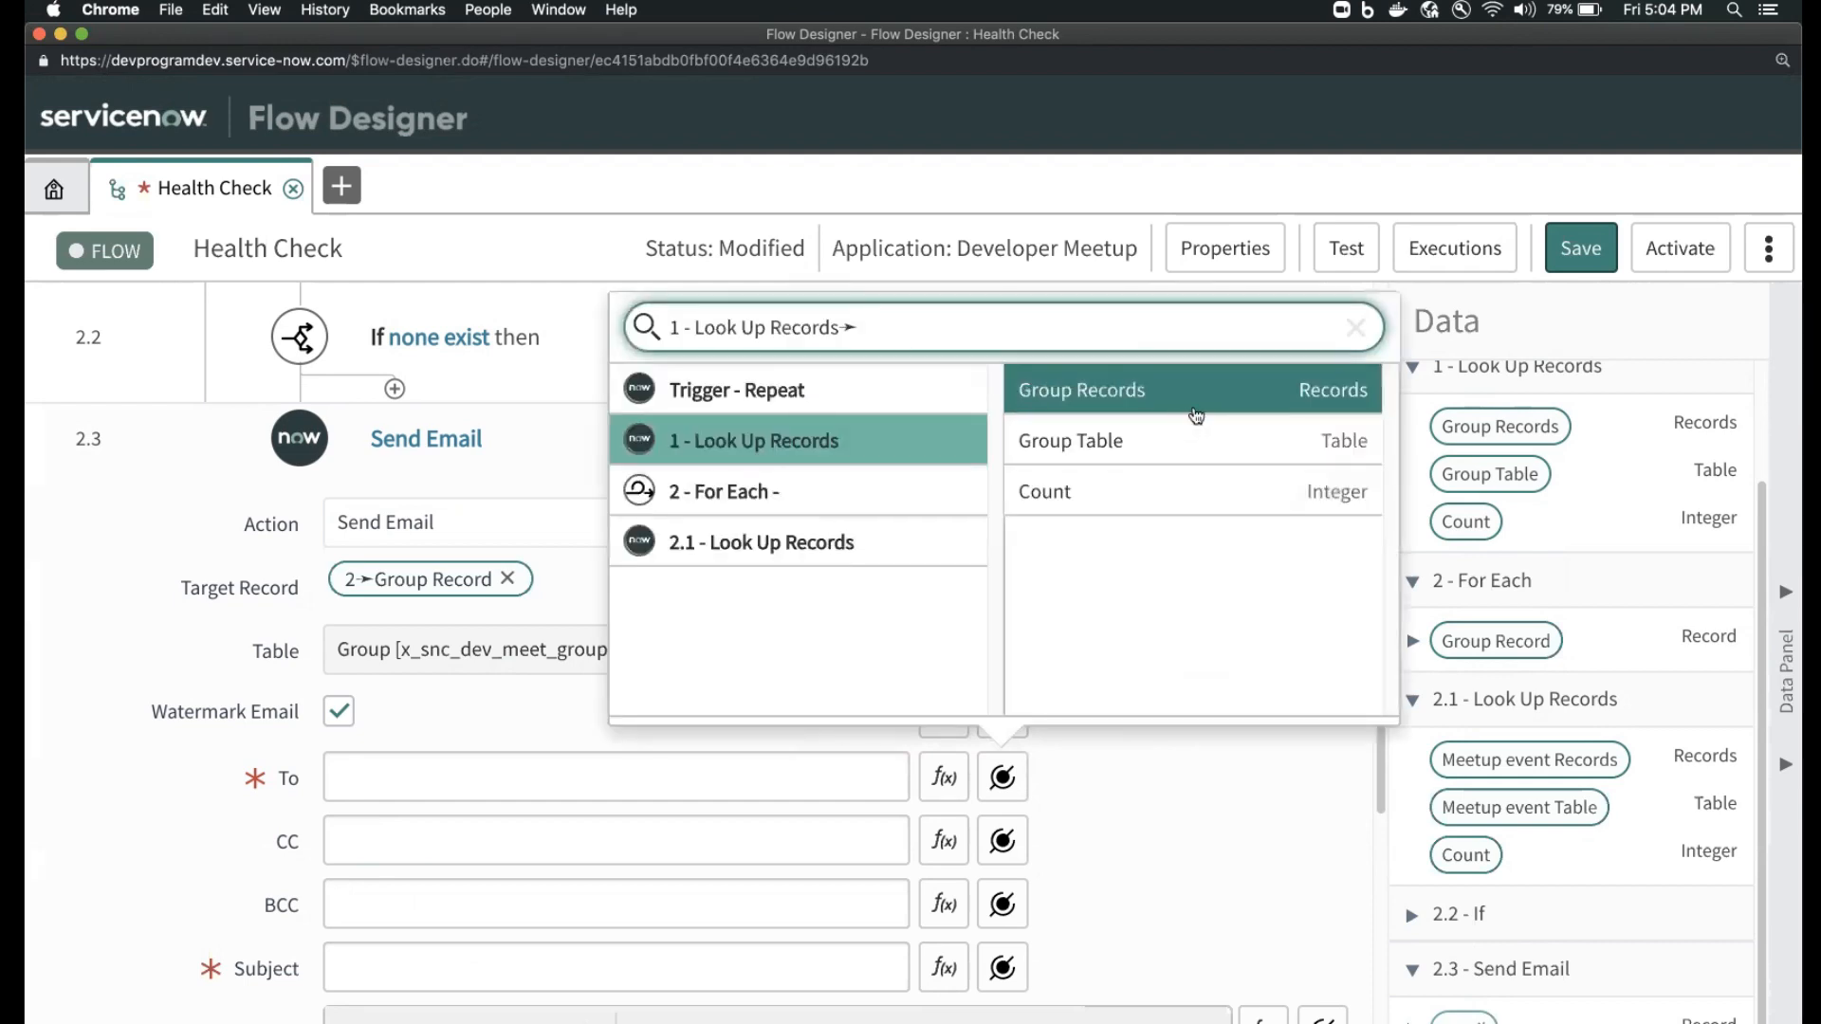
{"action": "left_click", "coordinate": [799, 486]}
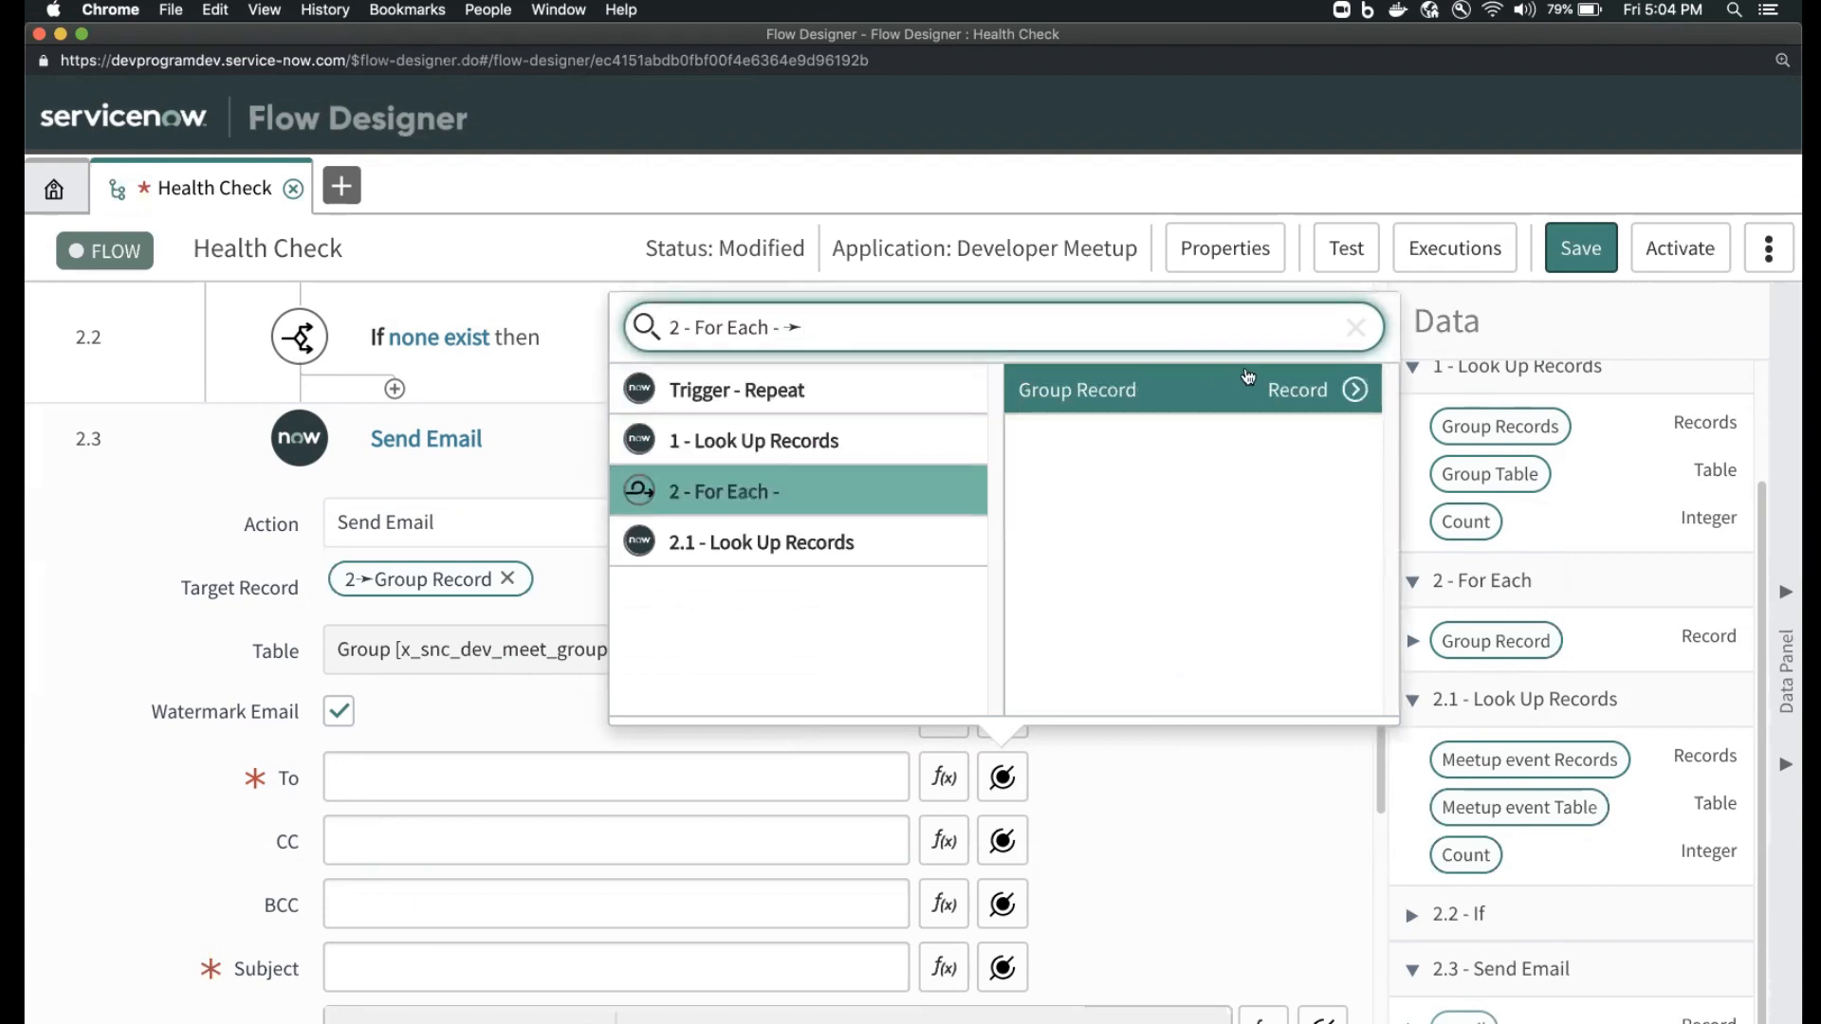
{"action": "left_click", "coordinate": [1352, 390]}
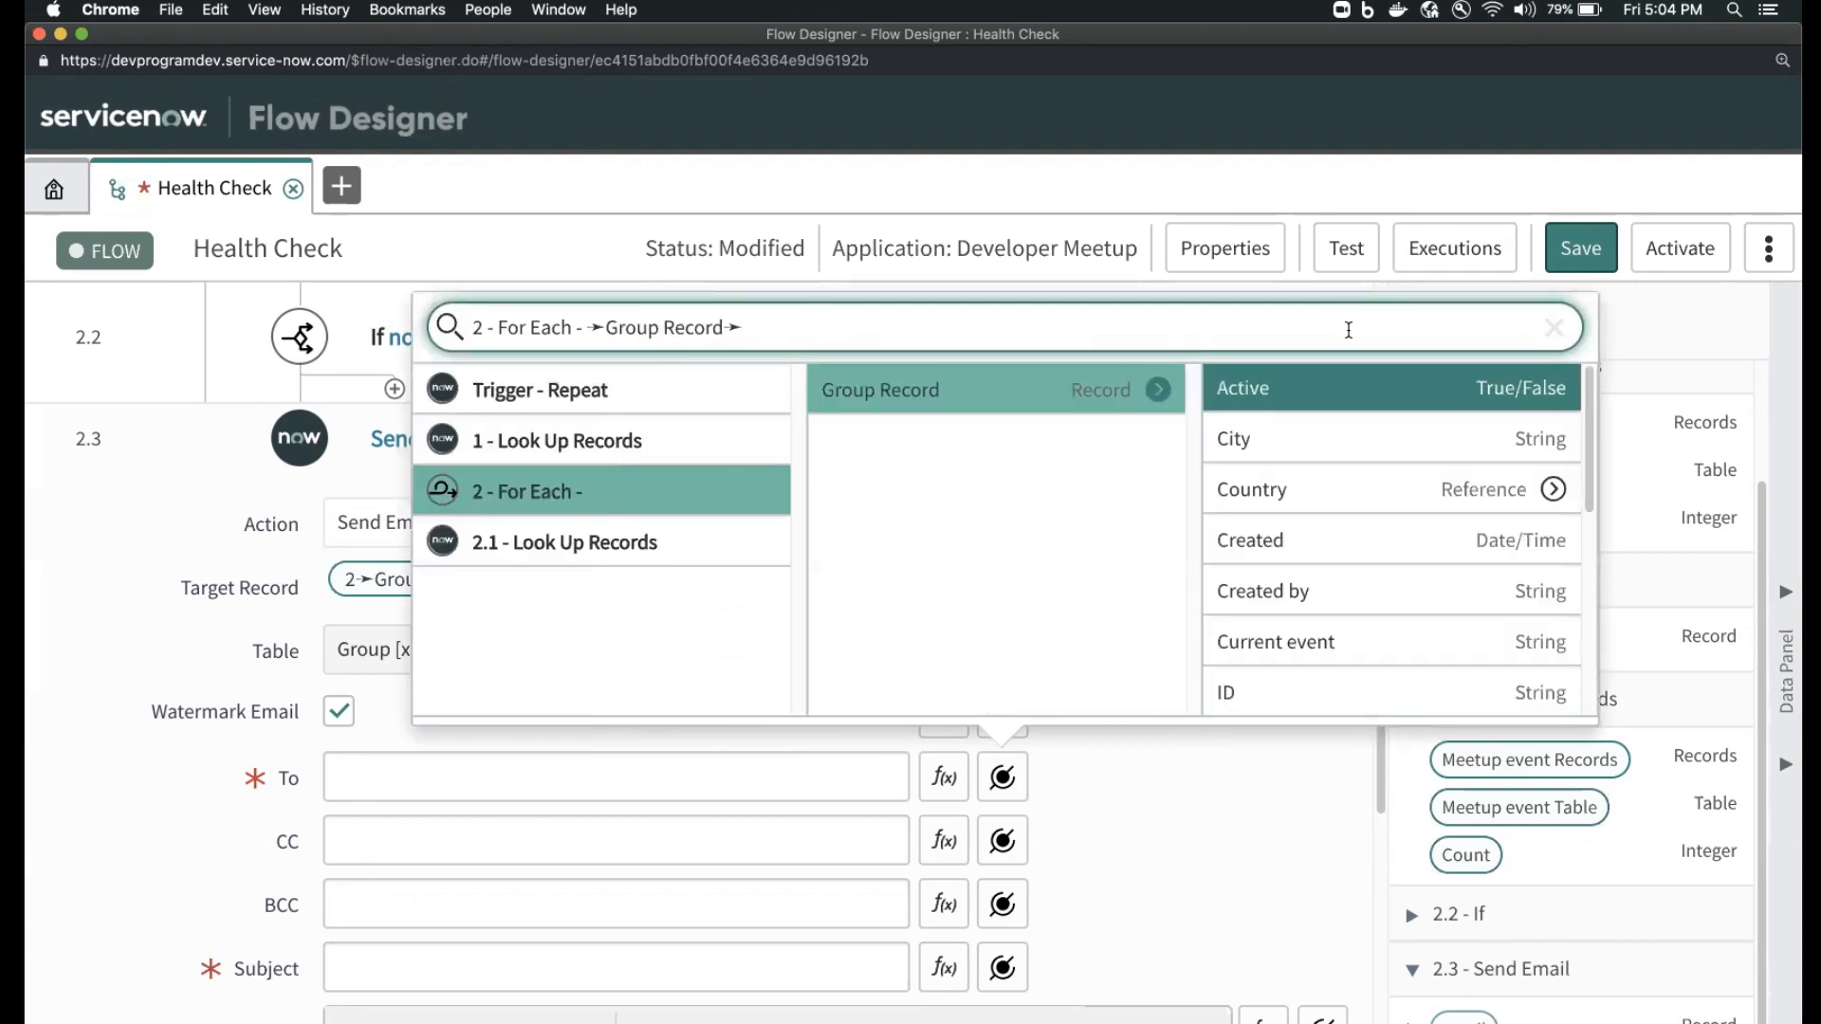
{"action": "type", "text": "ow"}
{"action": "key", "text": "Return"}
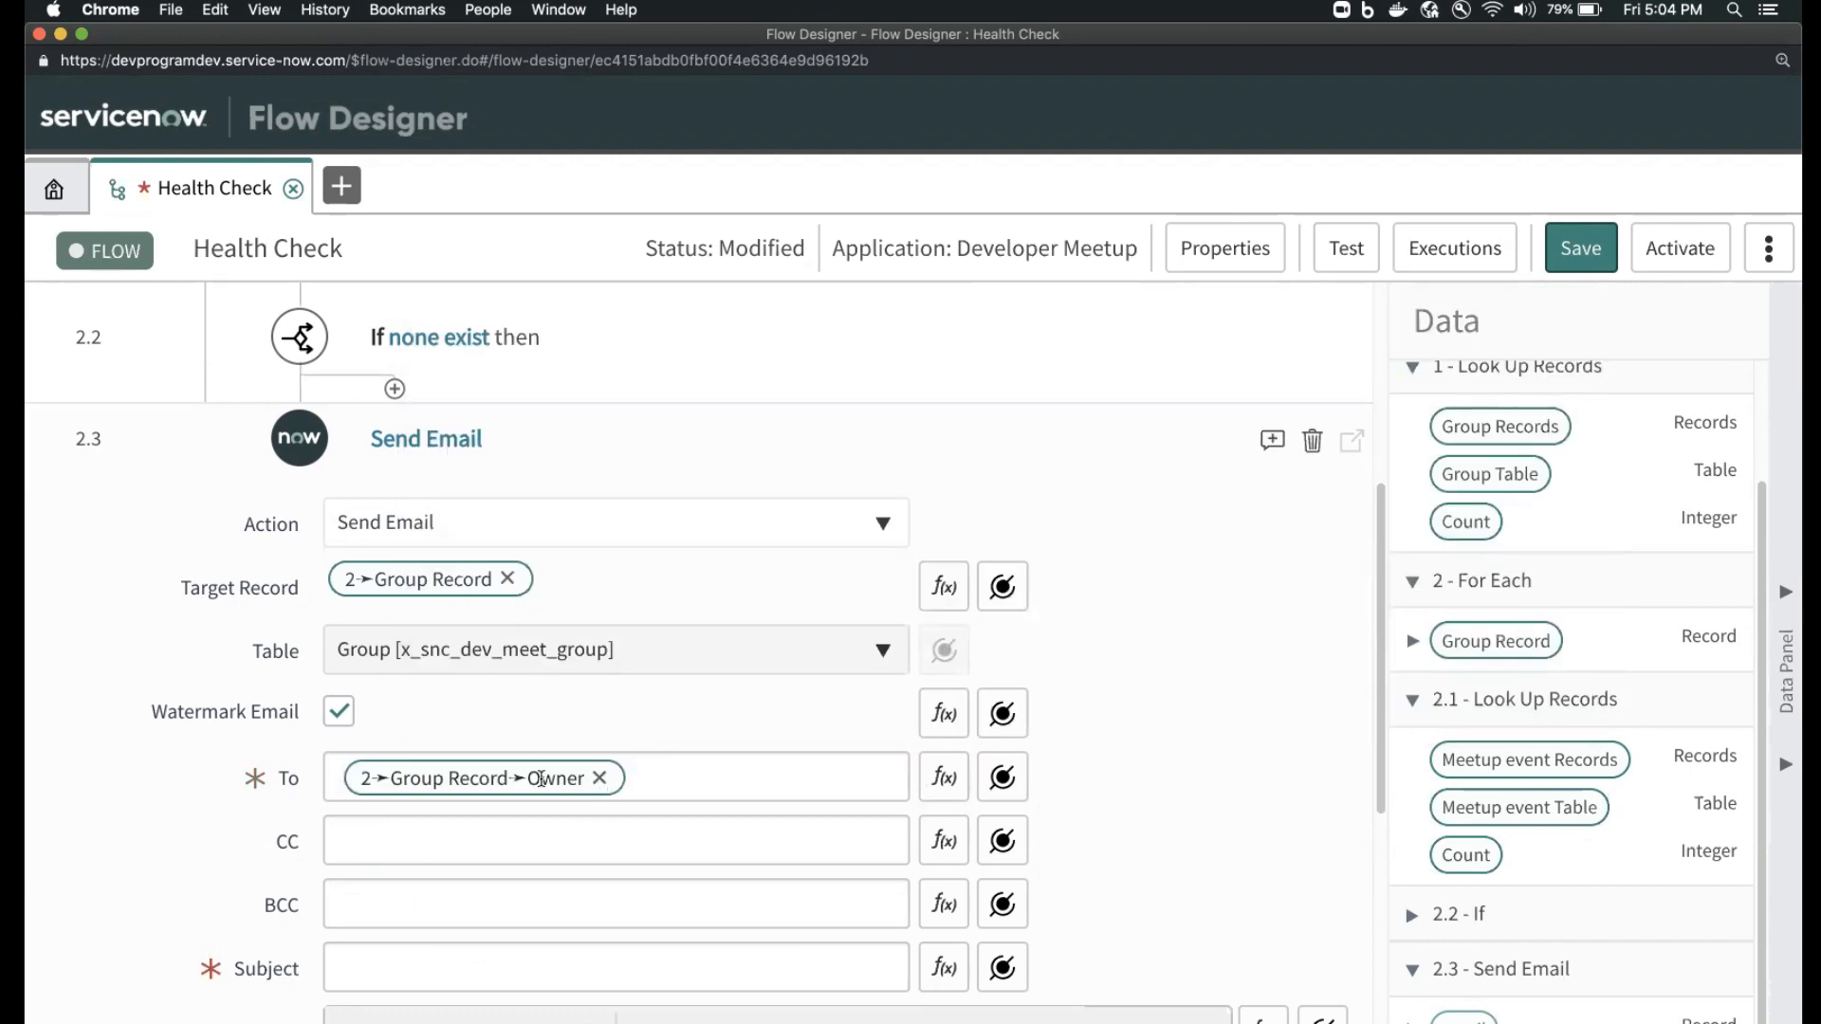
{"action": "left_click", "coordinate": [599, 778]}
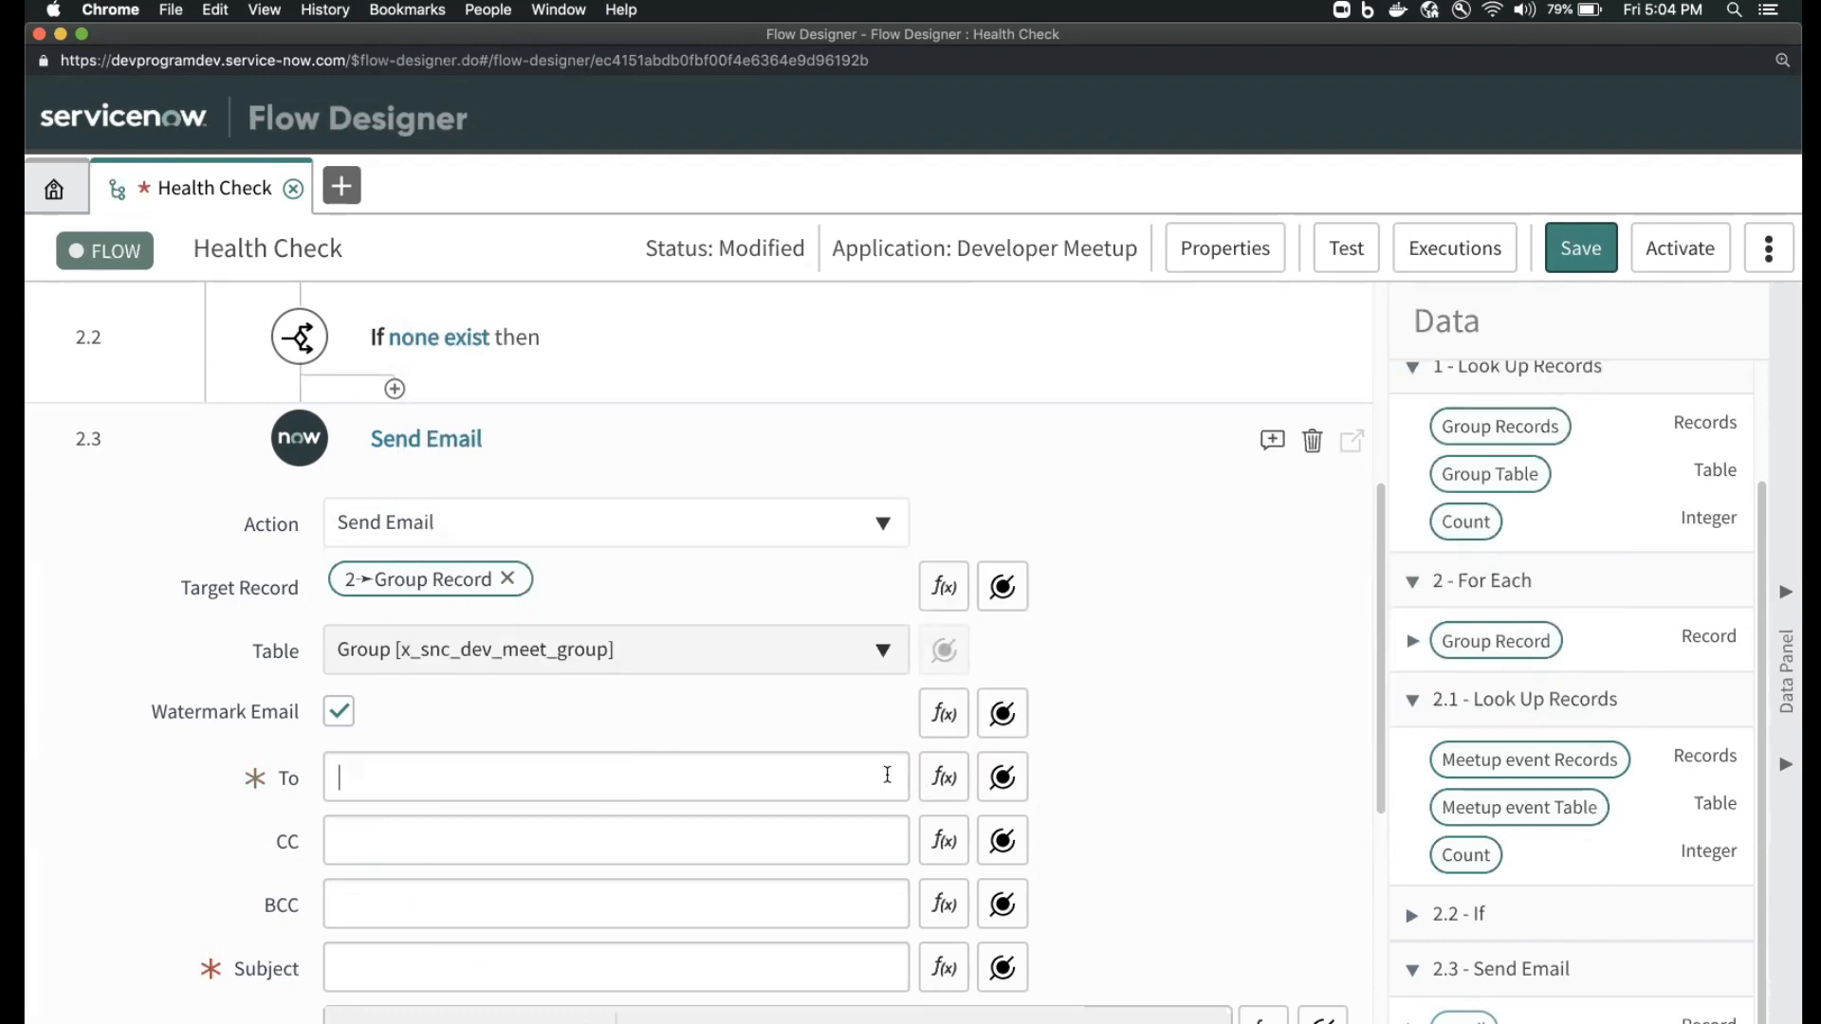
- Set the email's To recipient to the Email of the For Each Group Record's Owner
{"action": "left_click", "coordinate": [1003, 777]}
{"action": "left_click", "coordinate": [1019, 439]}
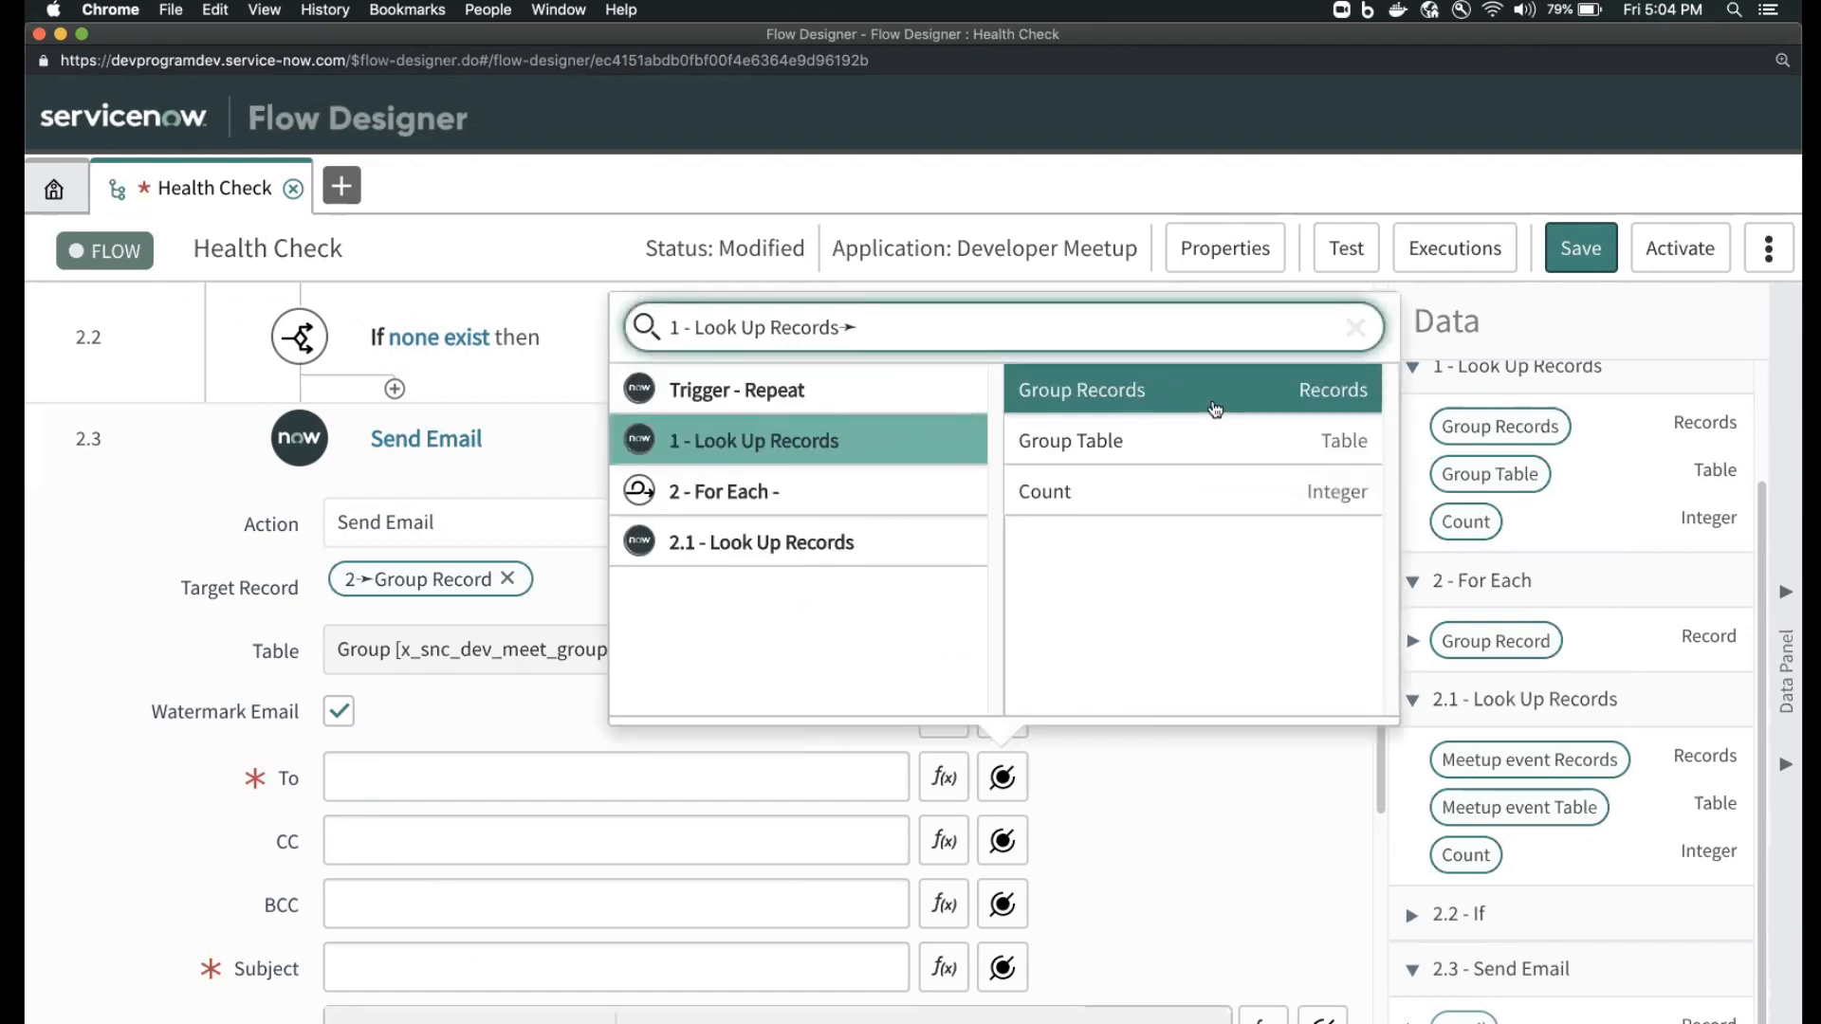
{"action": "left_click", "coordinate": [768, 493]}
{"action": "left_click", "coordinate": [1356, 392]}
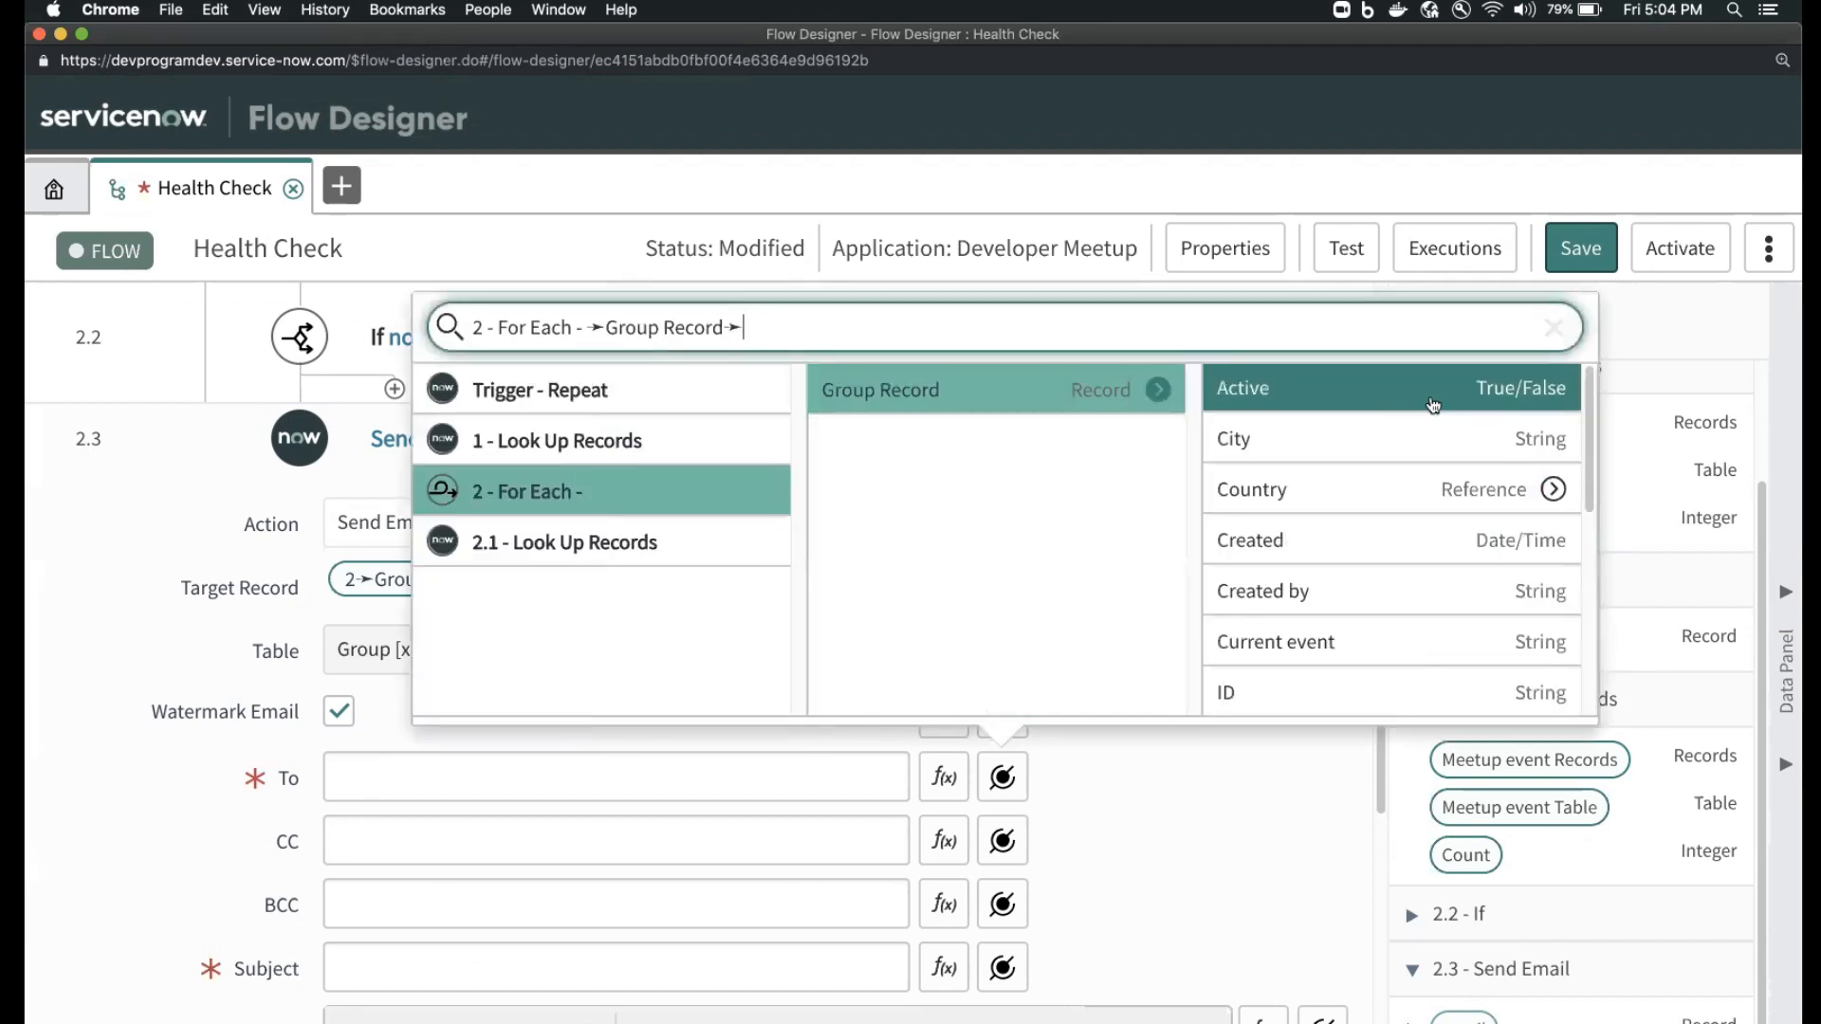
{"action": "type", "text": "ow"}
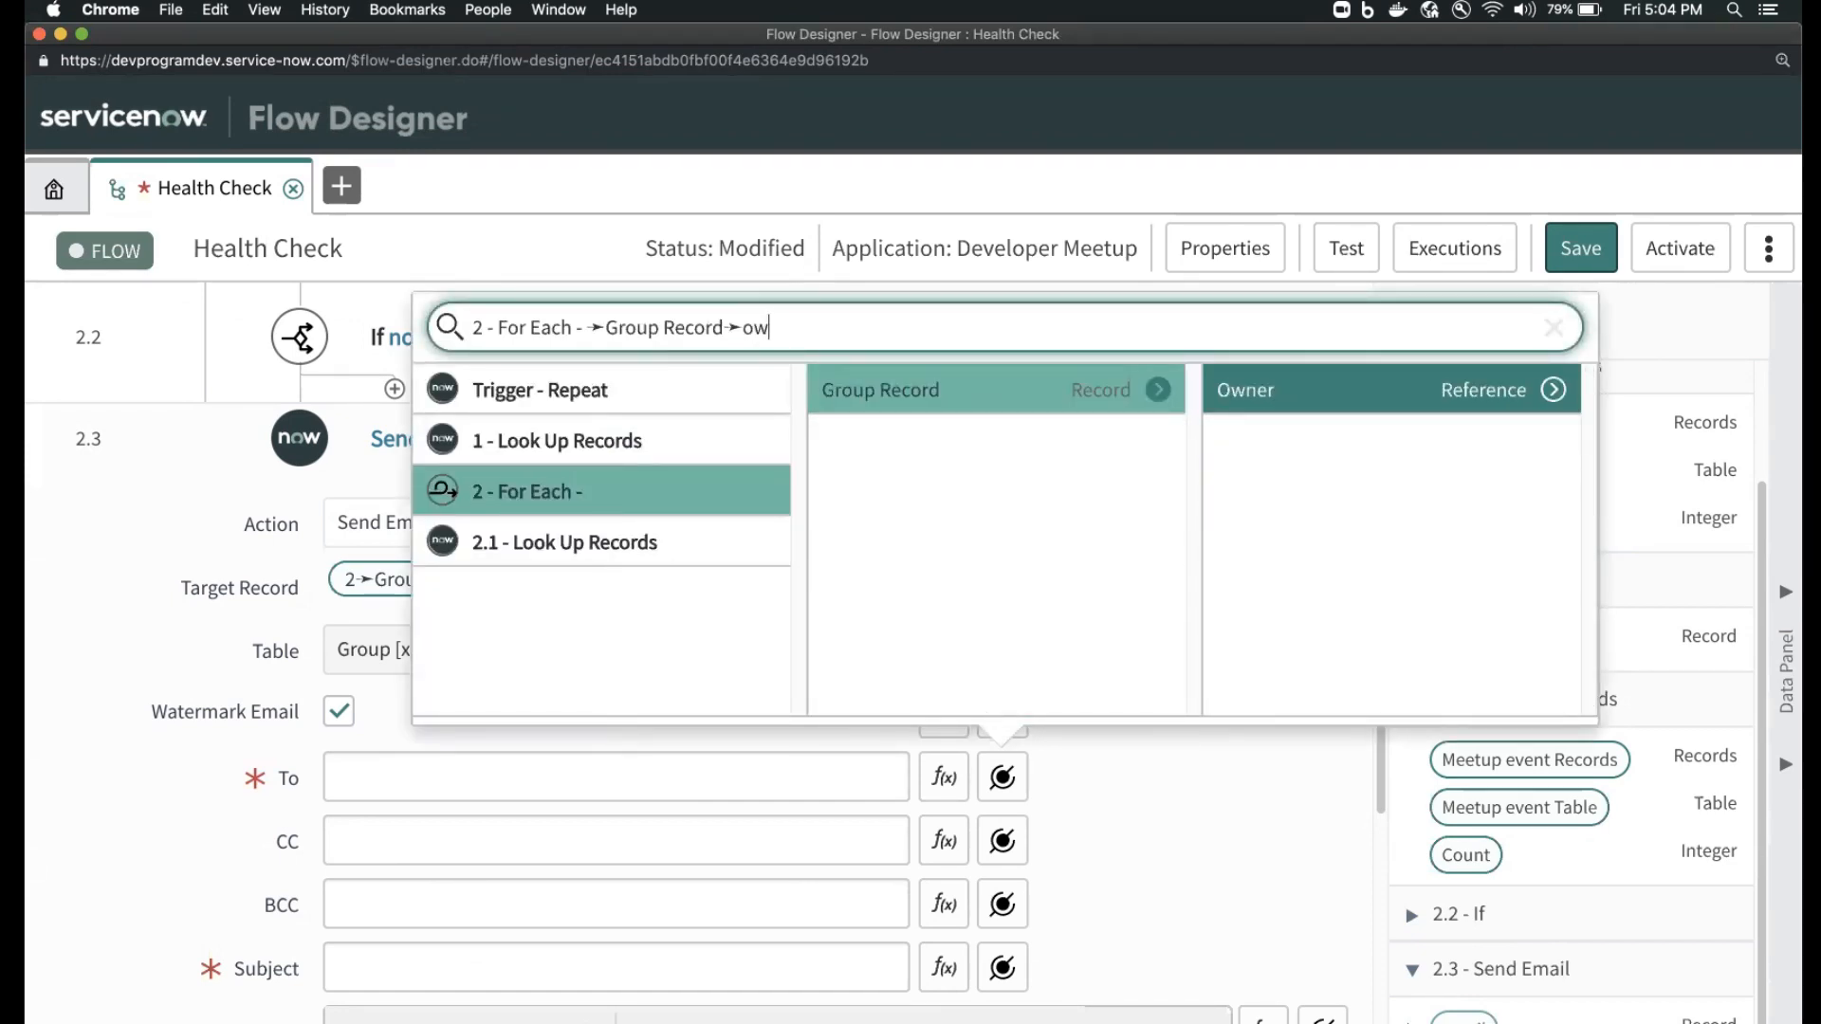
{"action": "left_click", "coordinate": [1553, 392]}
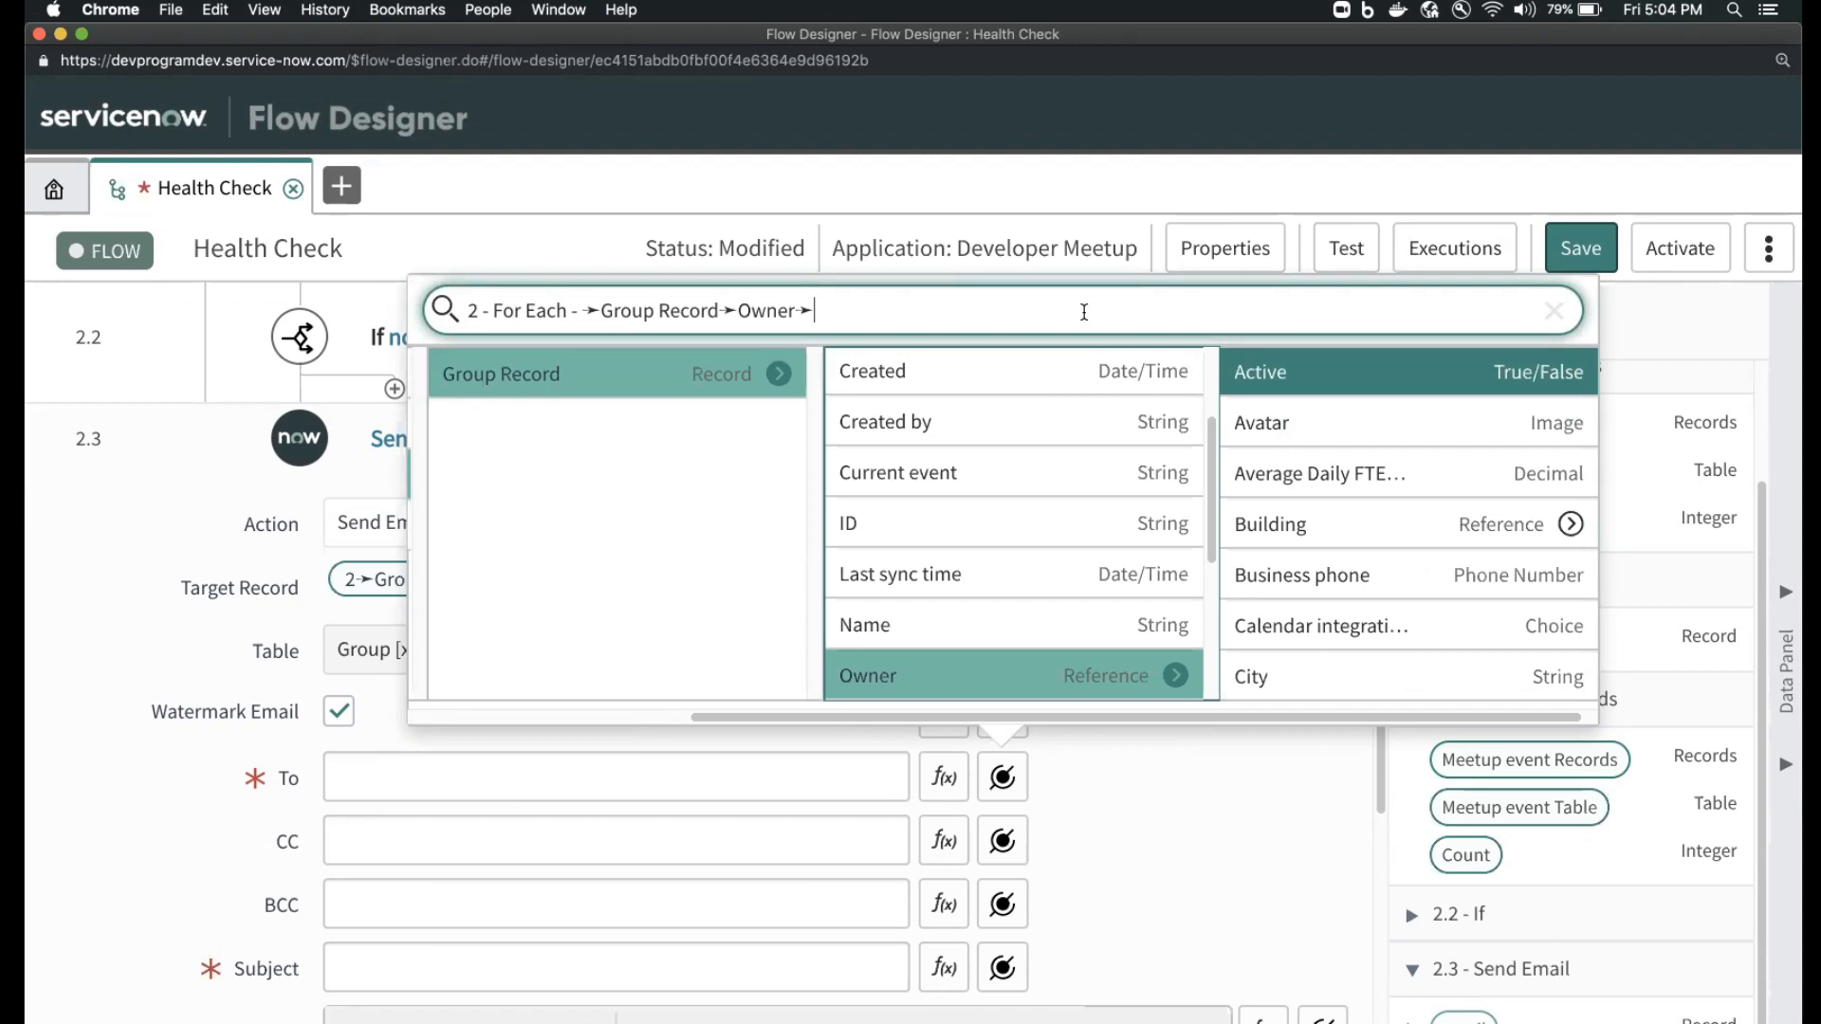
{"action": "type", "text": "ema"}
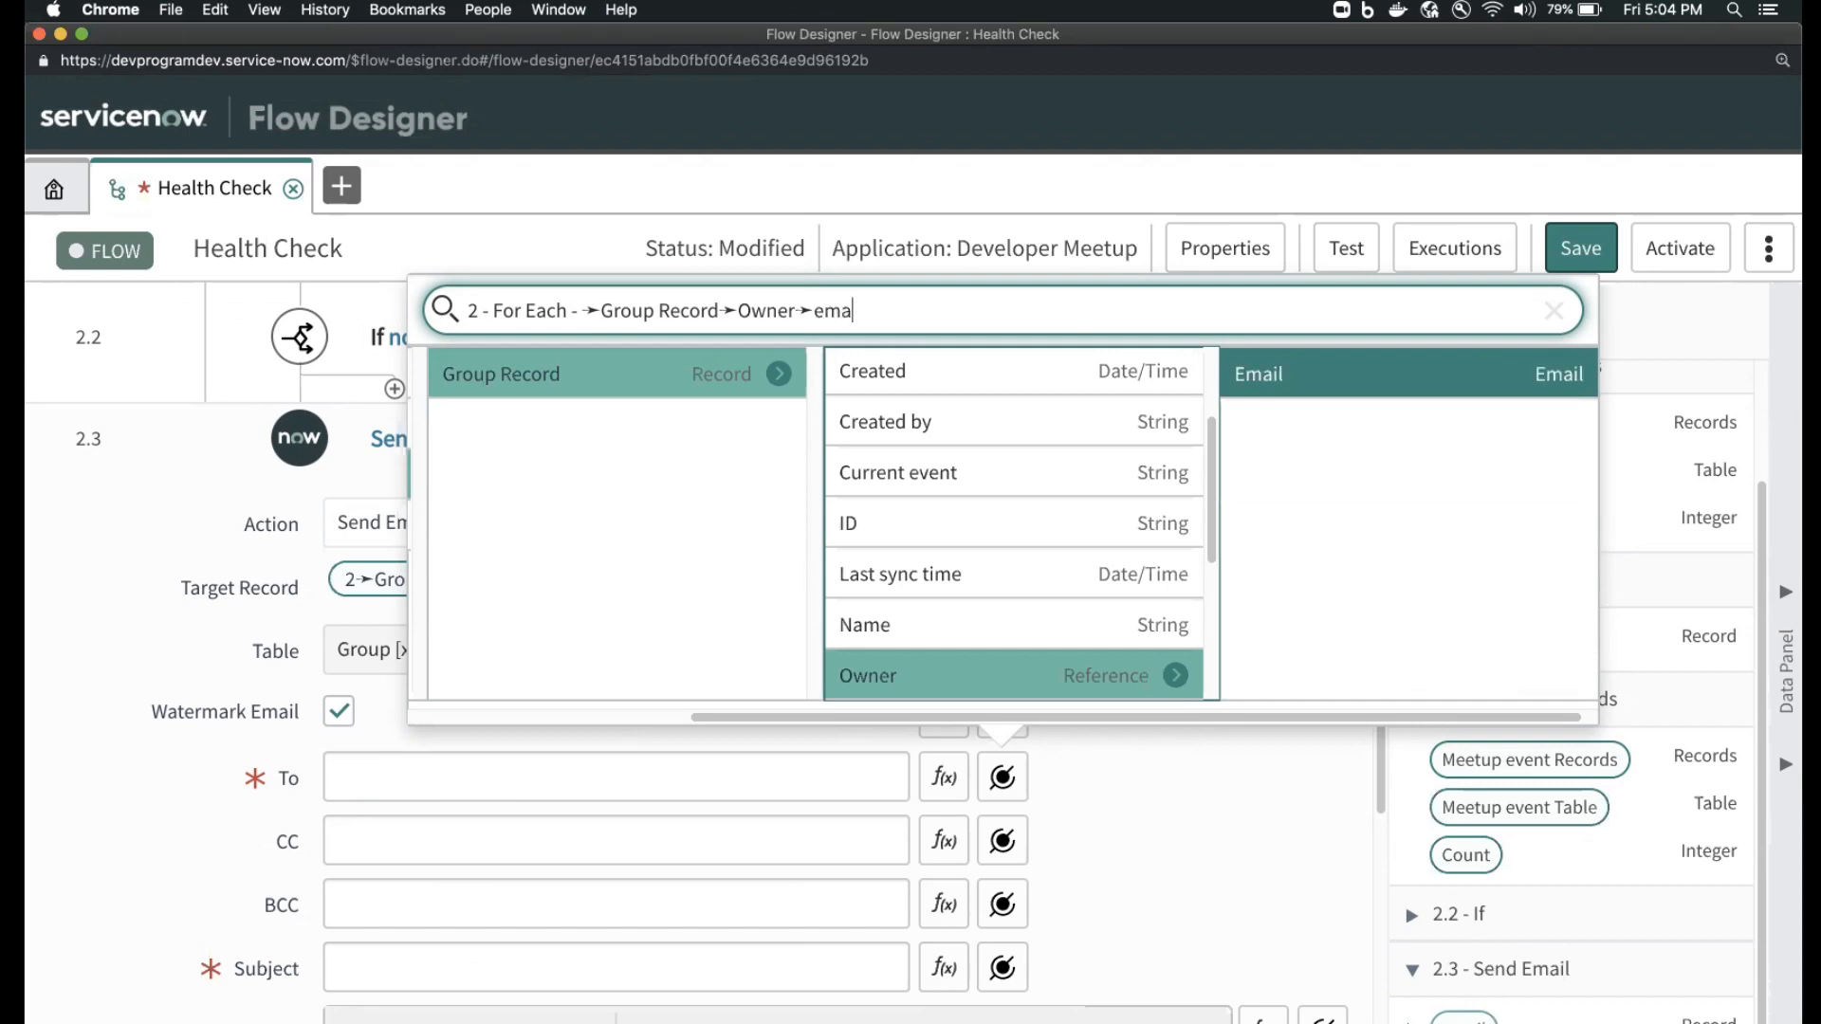
{"action": "key", "text": "Return"}
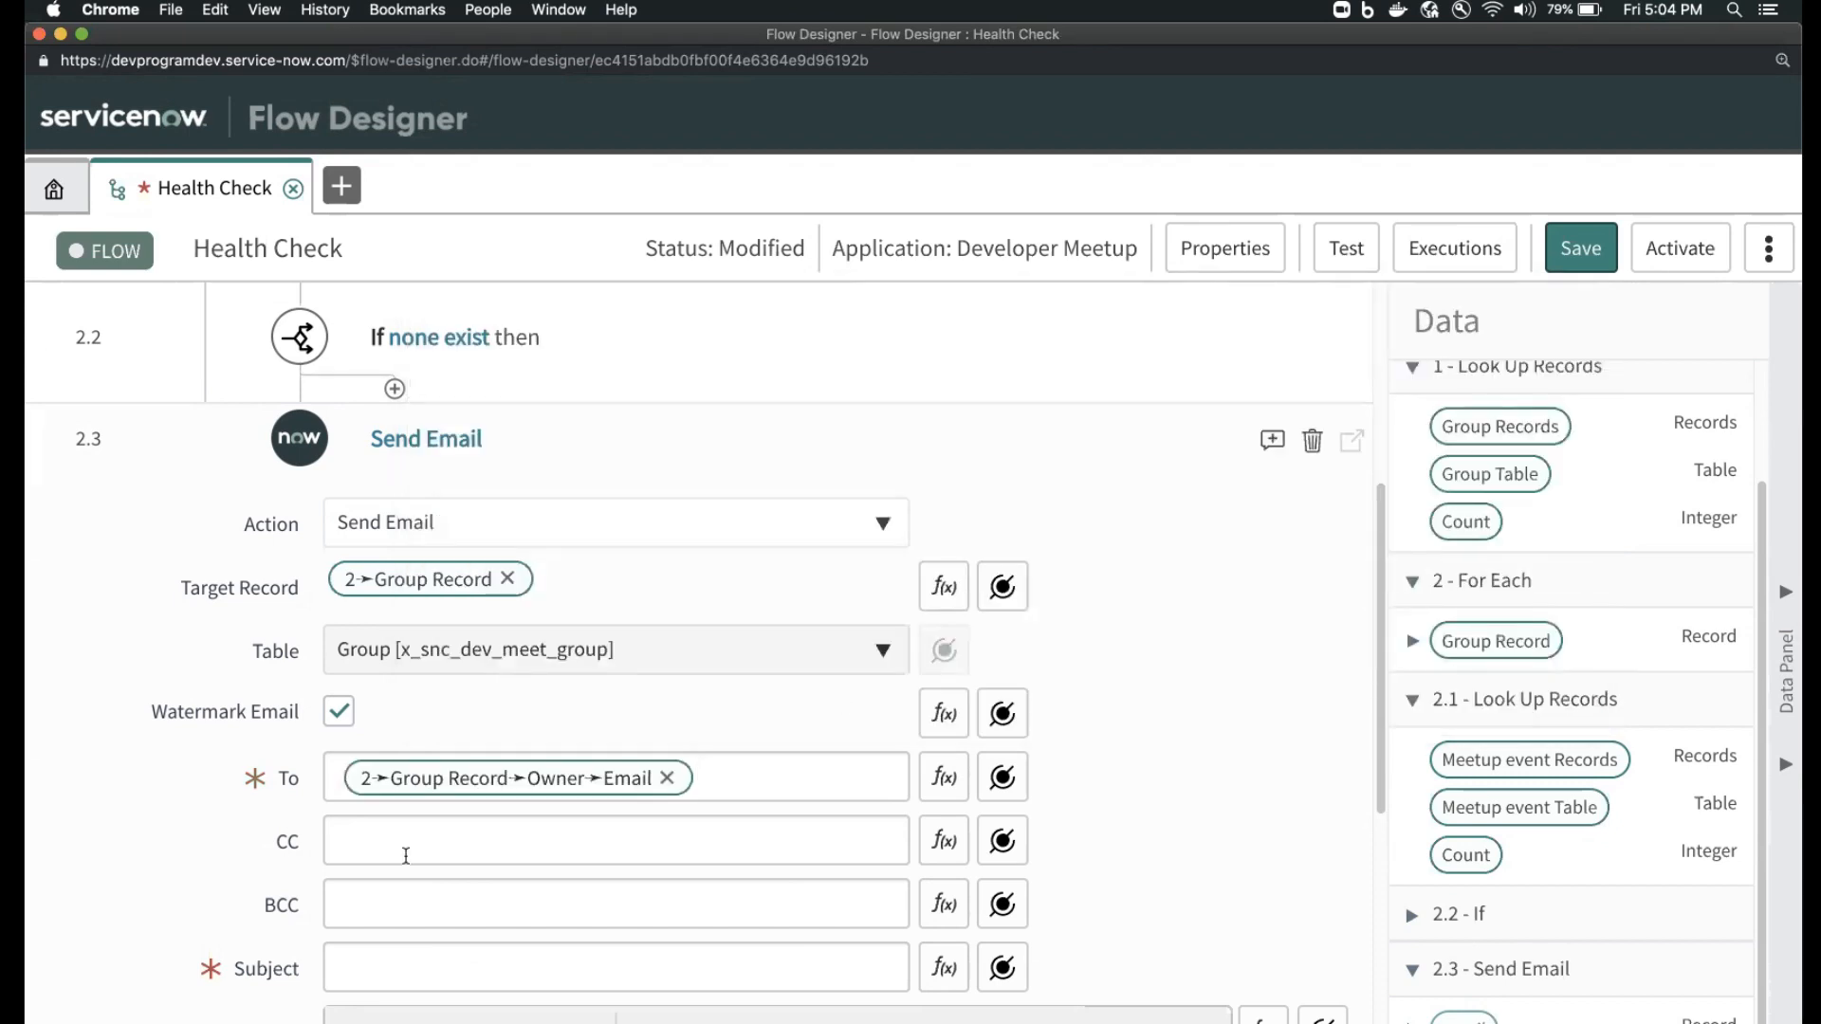
- Set the email's subject to "Developer Meetup reminder!"
{"action": "scroll", "coordinate": [626, 902], "scroll_direction": "down", "scroll_amount": 4}
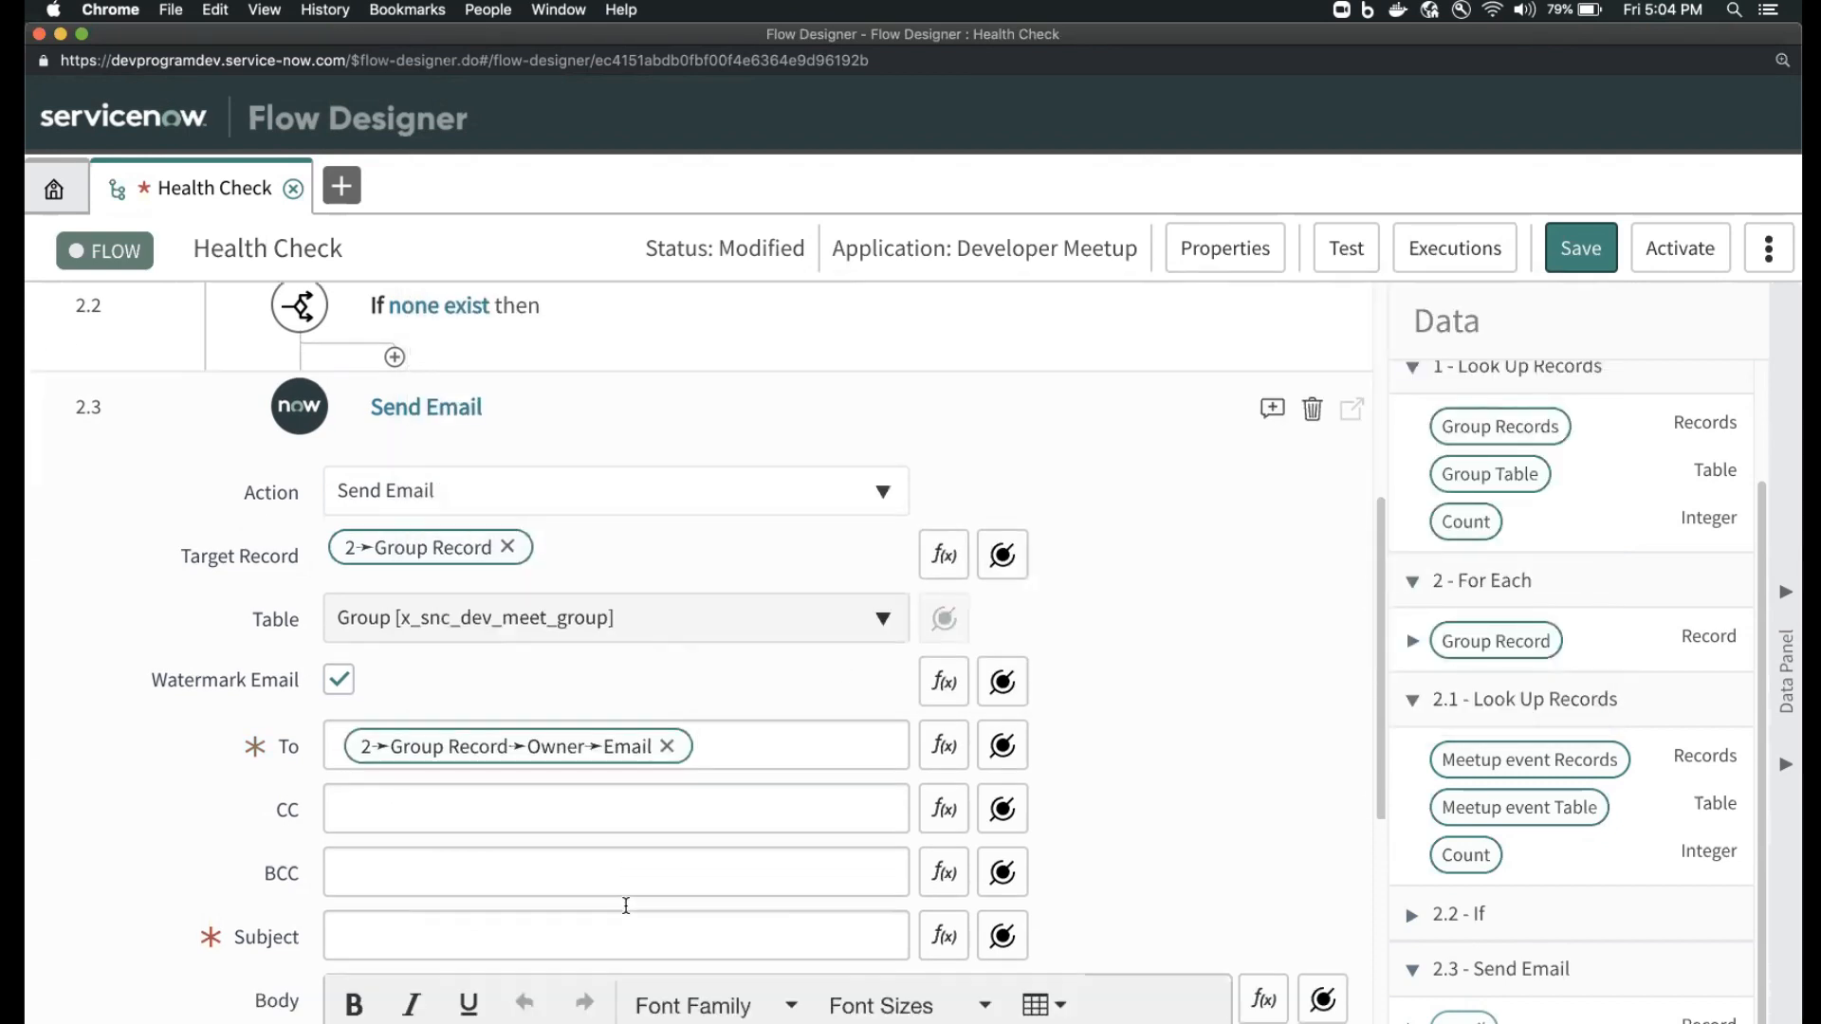
{"action": "left_click", "coordinate": [483, 766]}
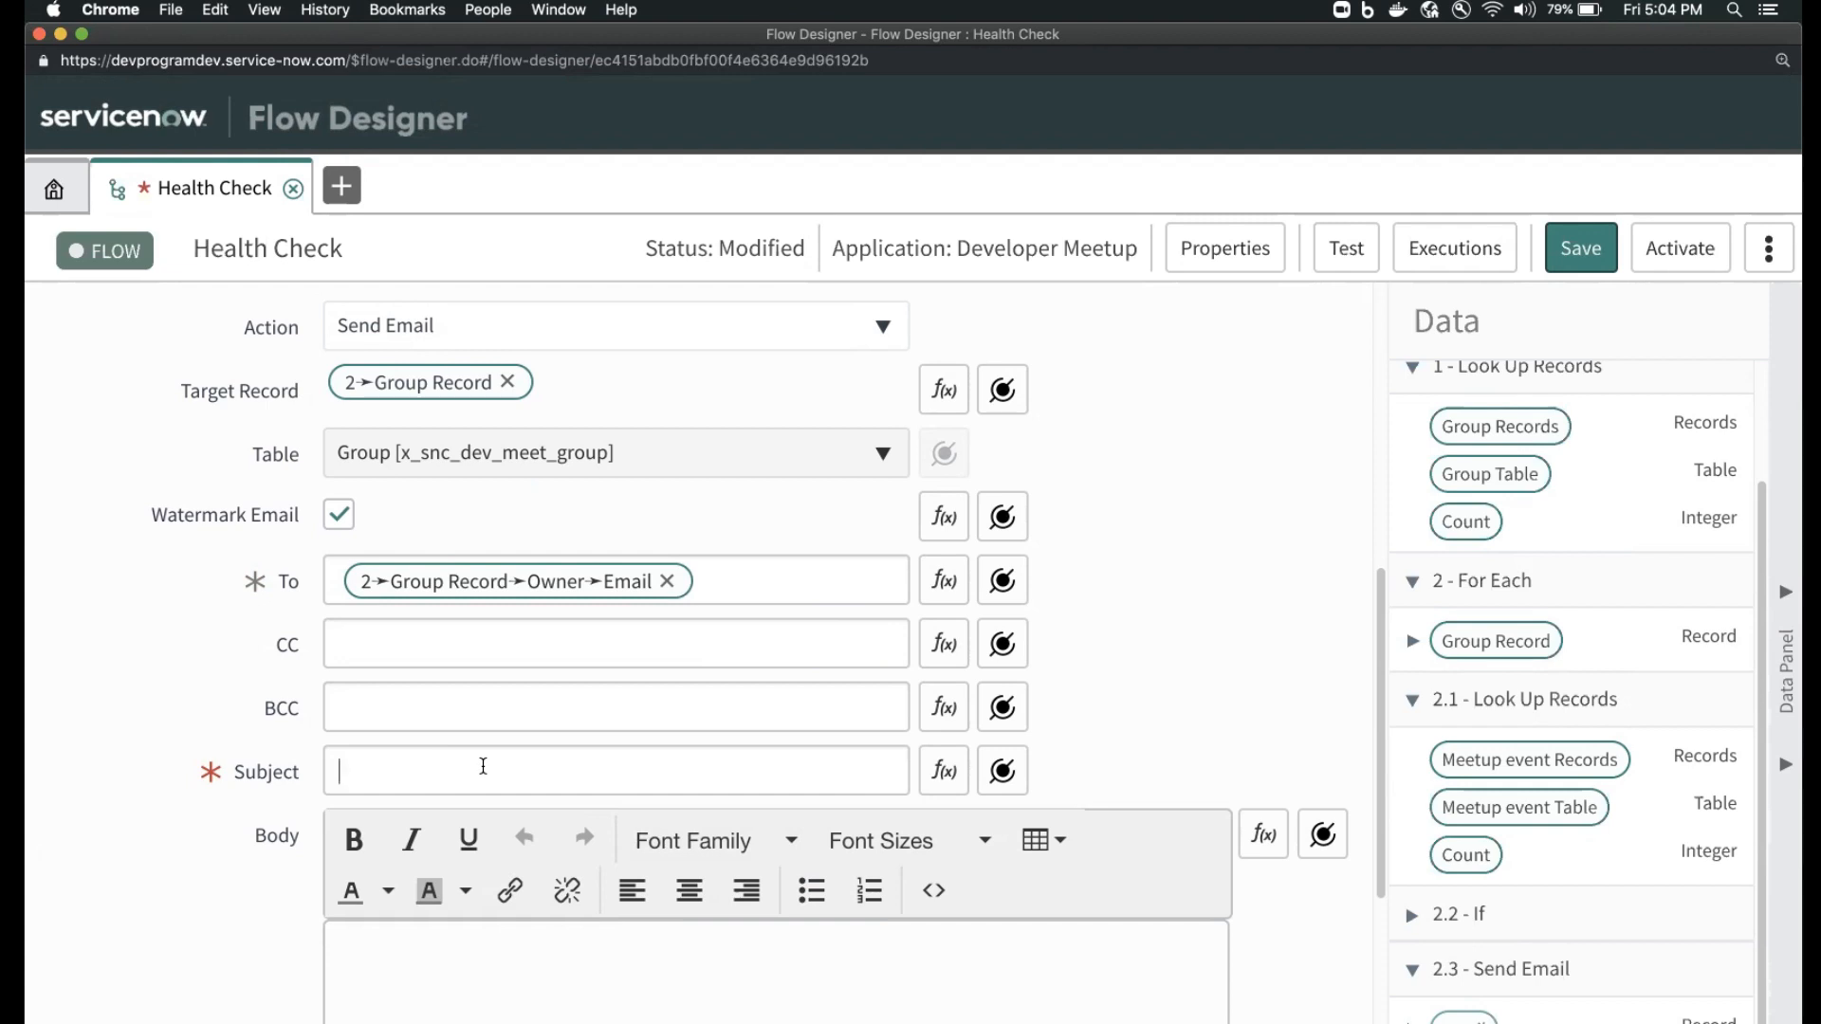
{"action": "type", "text": "S"}
{"action": "key", "text": "BackSpace"}
{"action": "type", "text": "Schedule your"}
{"action": "key", "text": "super+a"}
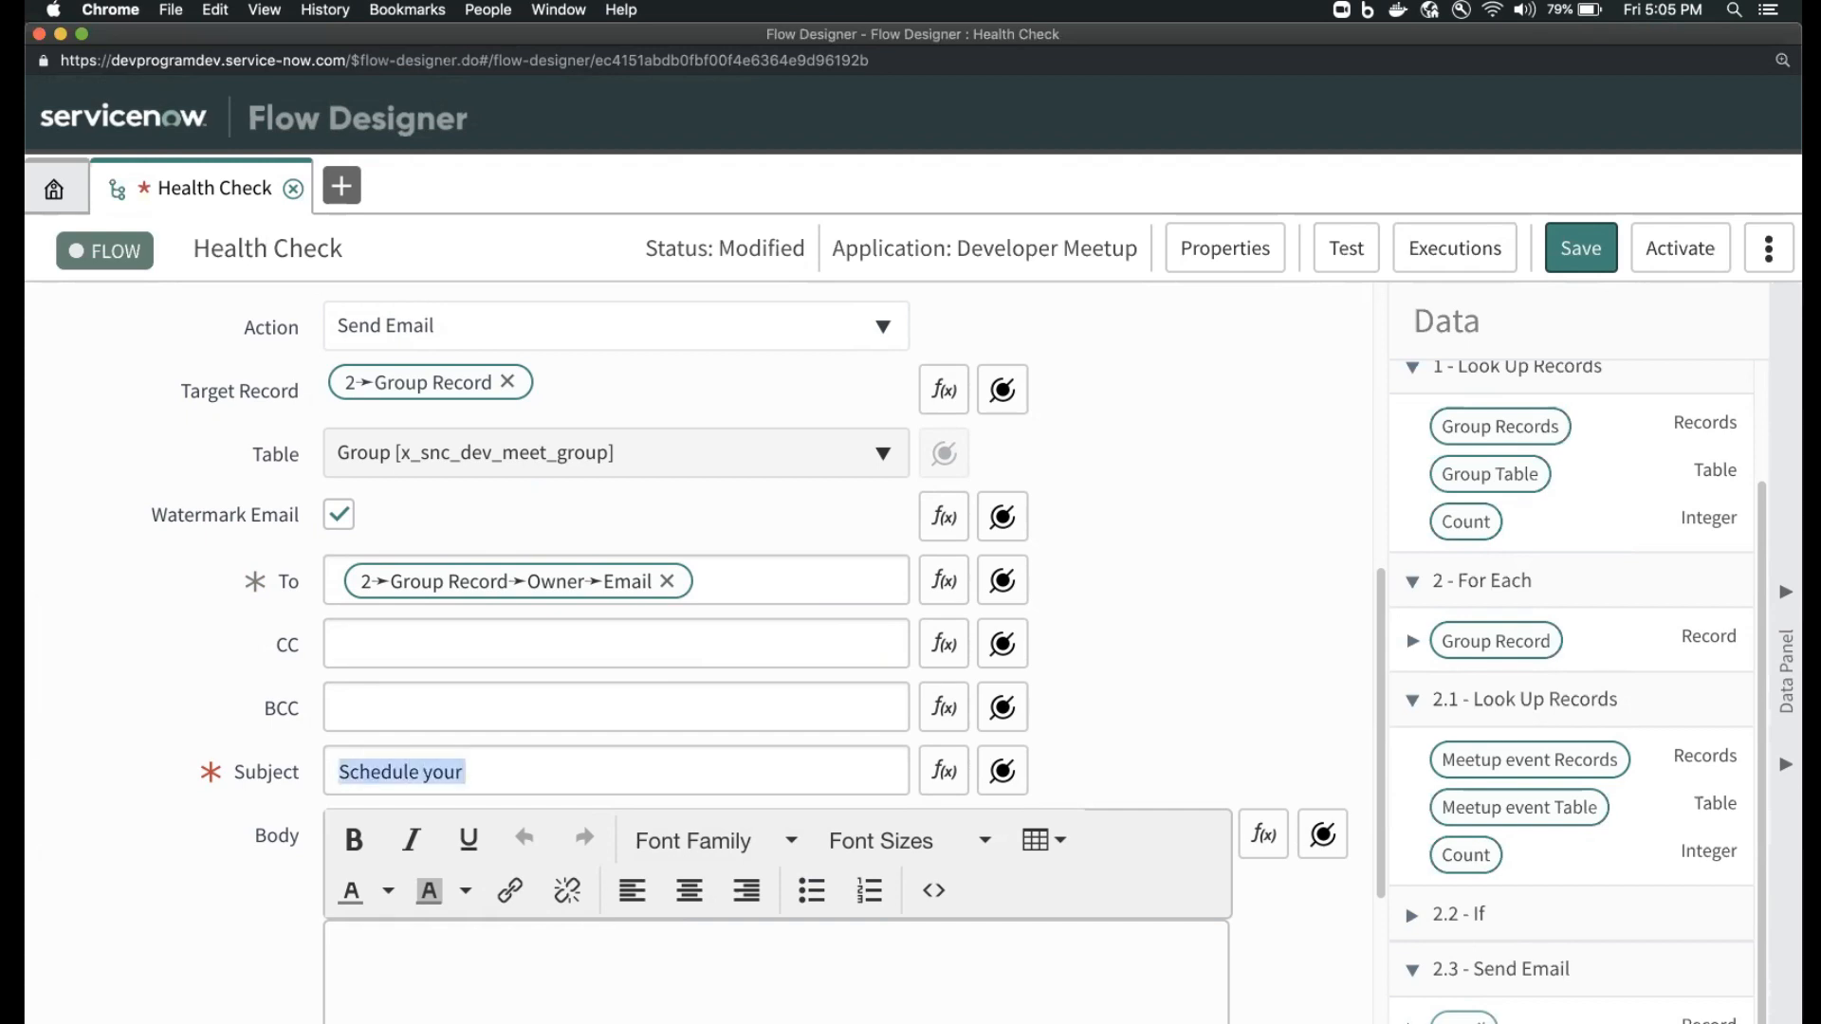
{"action": "type", "text": "Develop"}
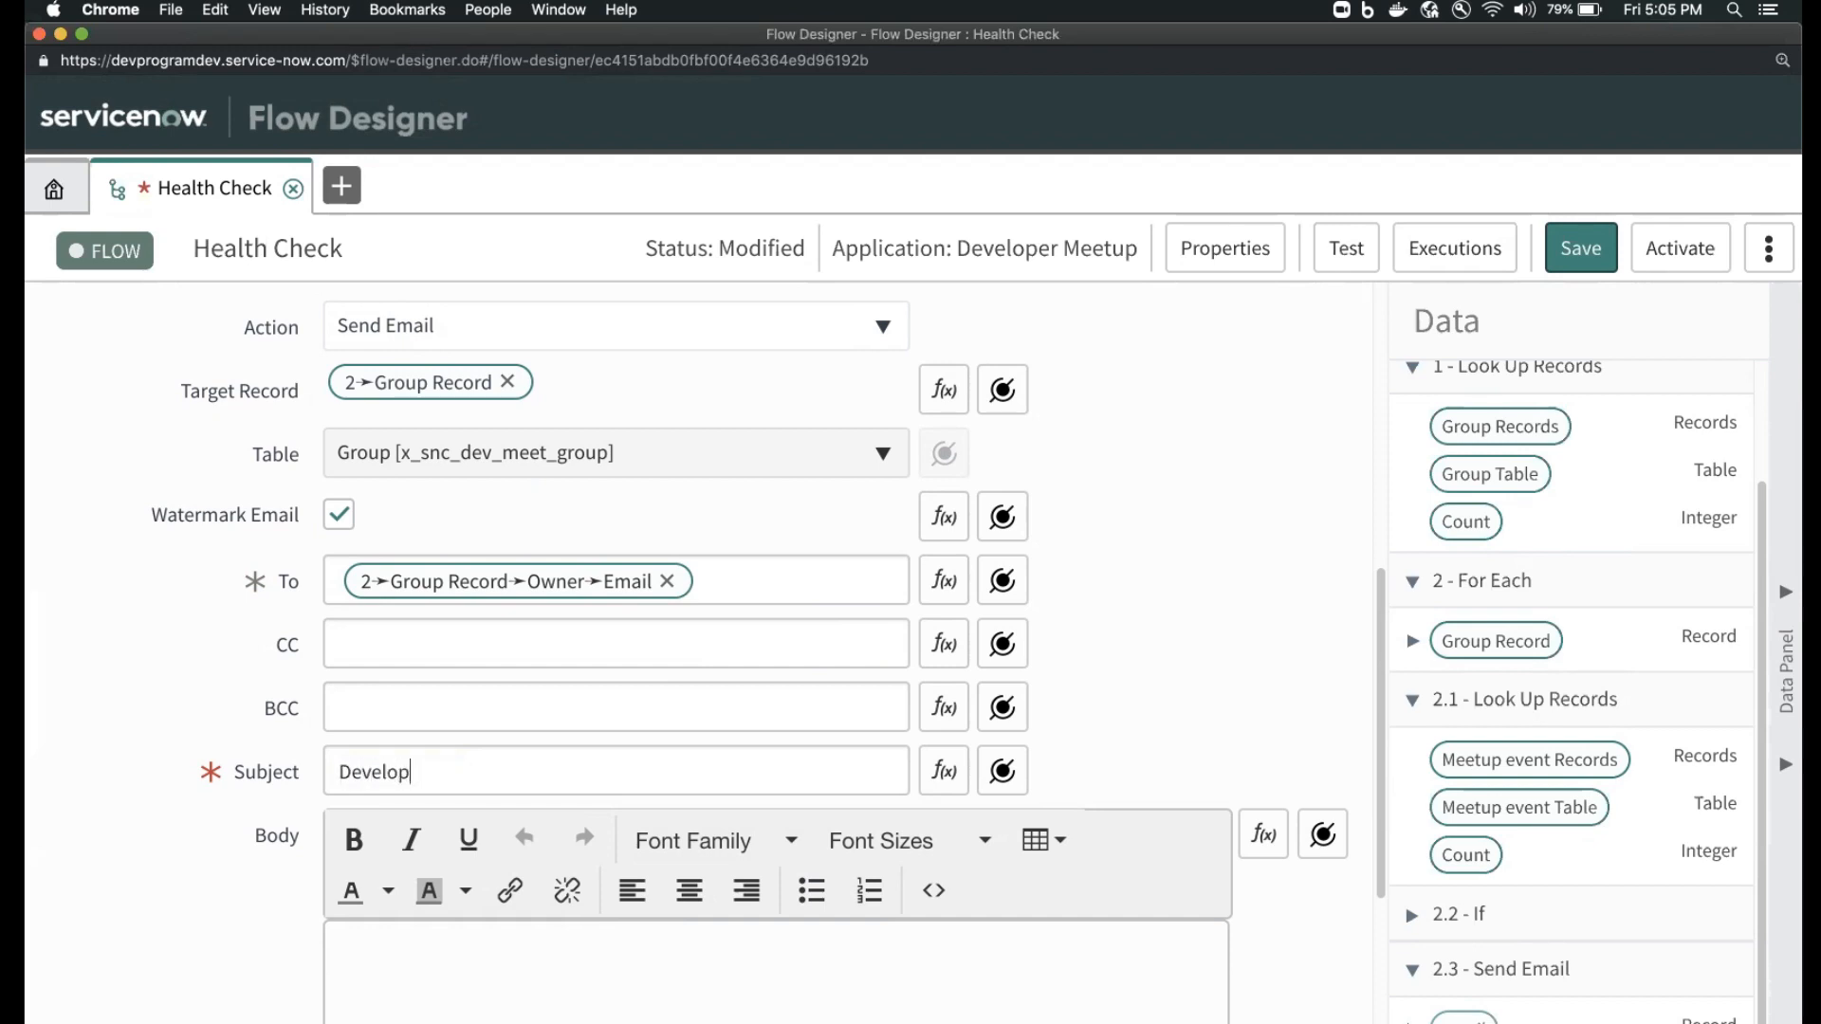
{"action": "type", "text": "er Meetup reminder!"}
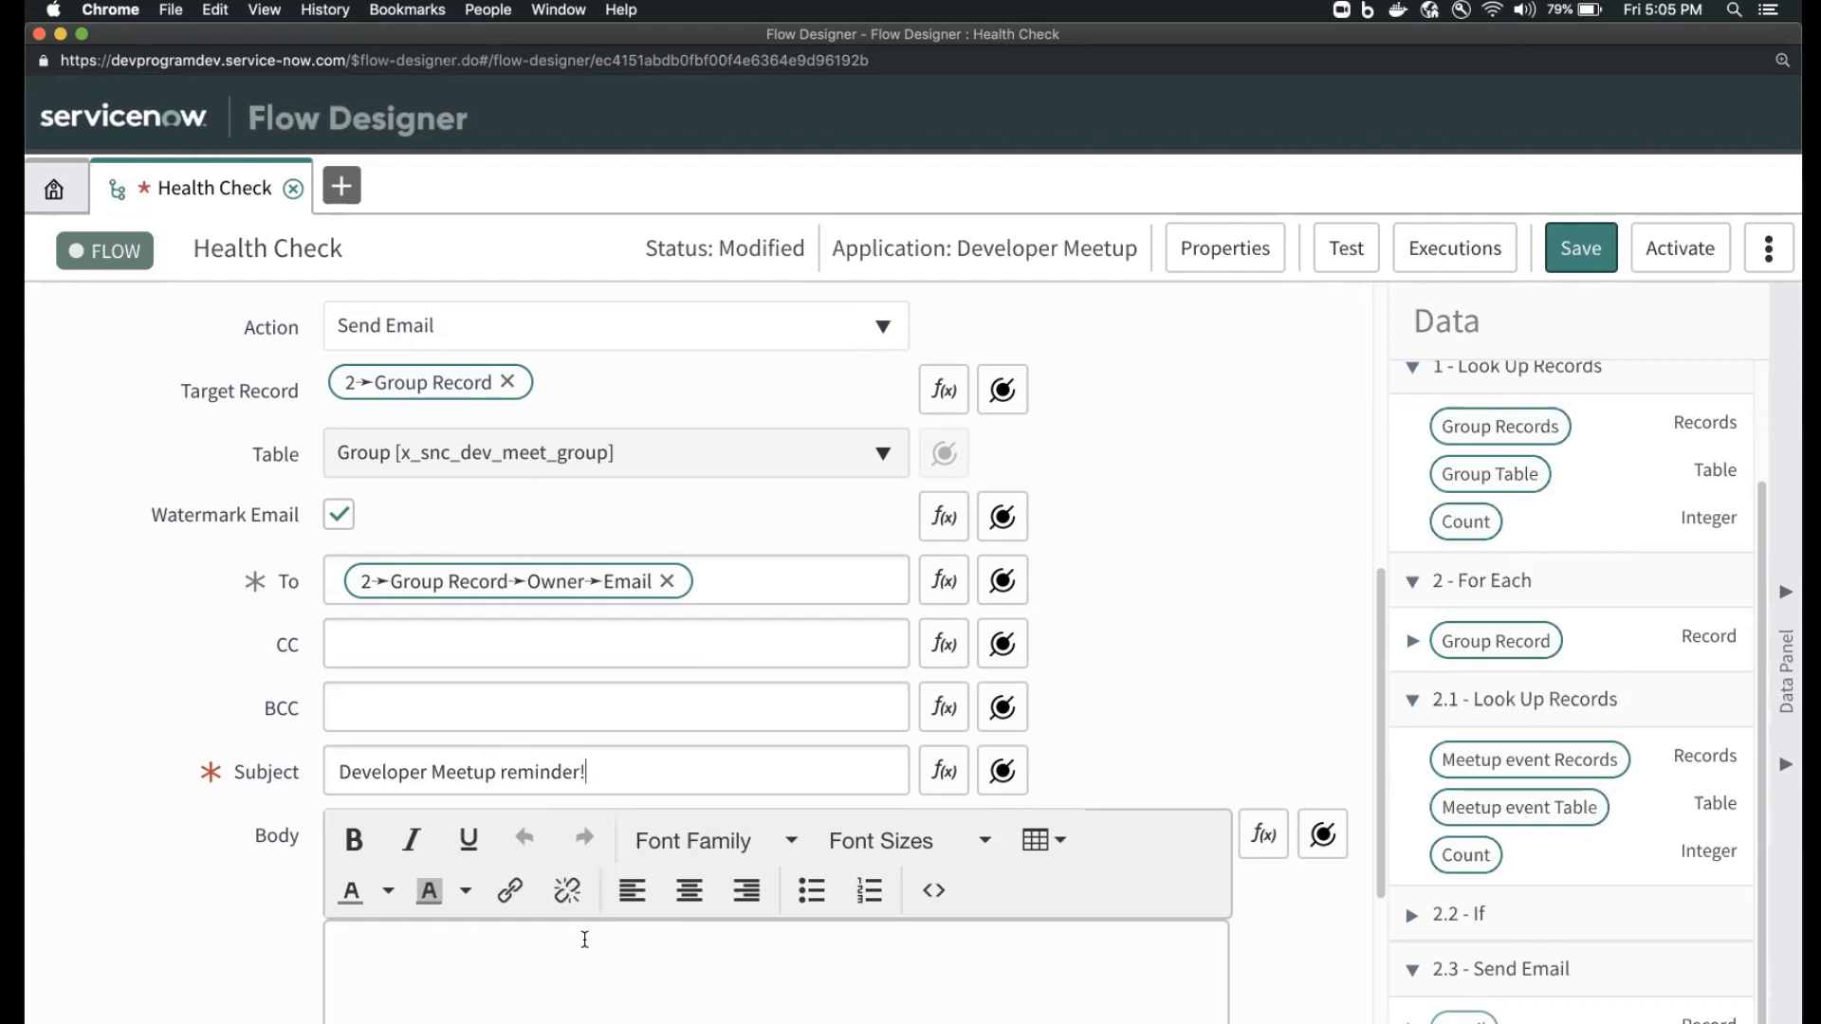
- Write the email body "it looks like you have not had a meetup recently. Please schedule one soon!" and finish the Send Email action
{"action": "left_click", "coordinate": [584, 939]}
{"action": "scroll", "coordinate": [573, 934], "scroll_direction": "down", "scroll_amount": 3}
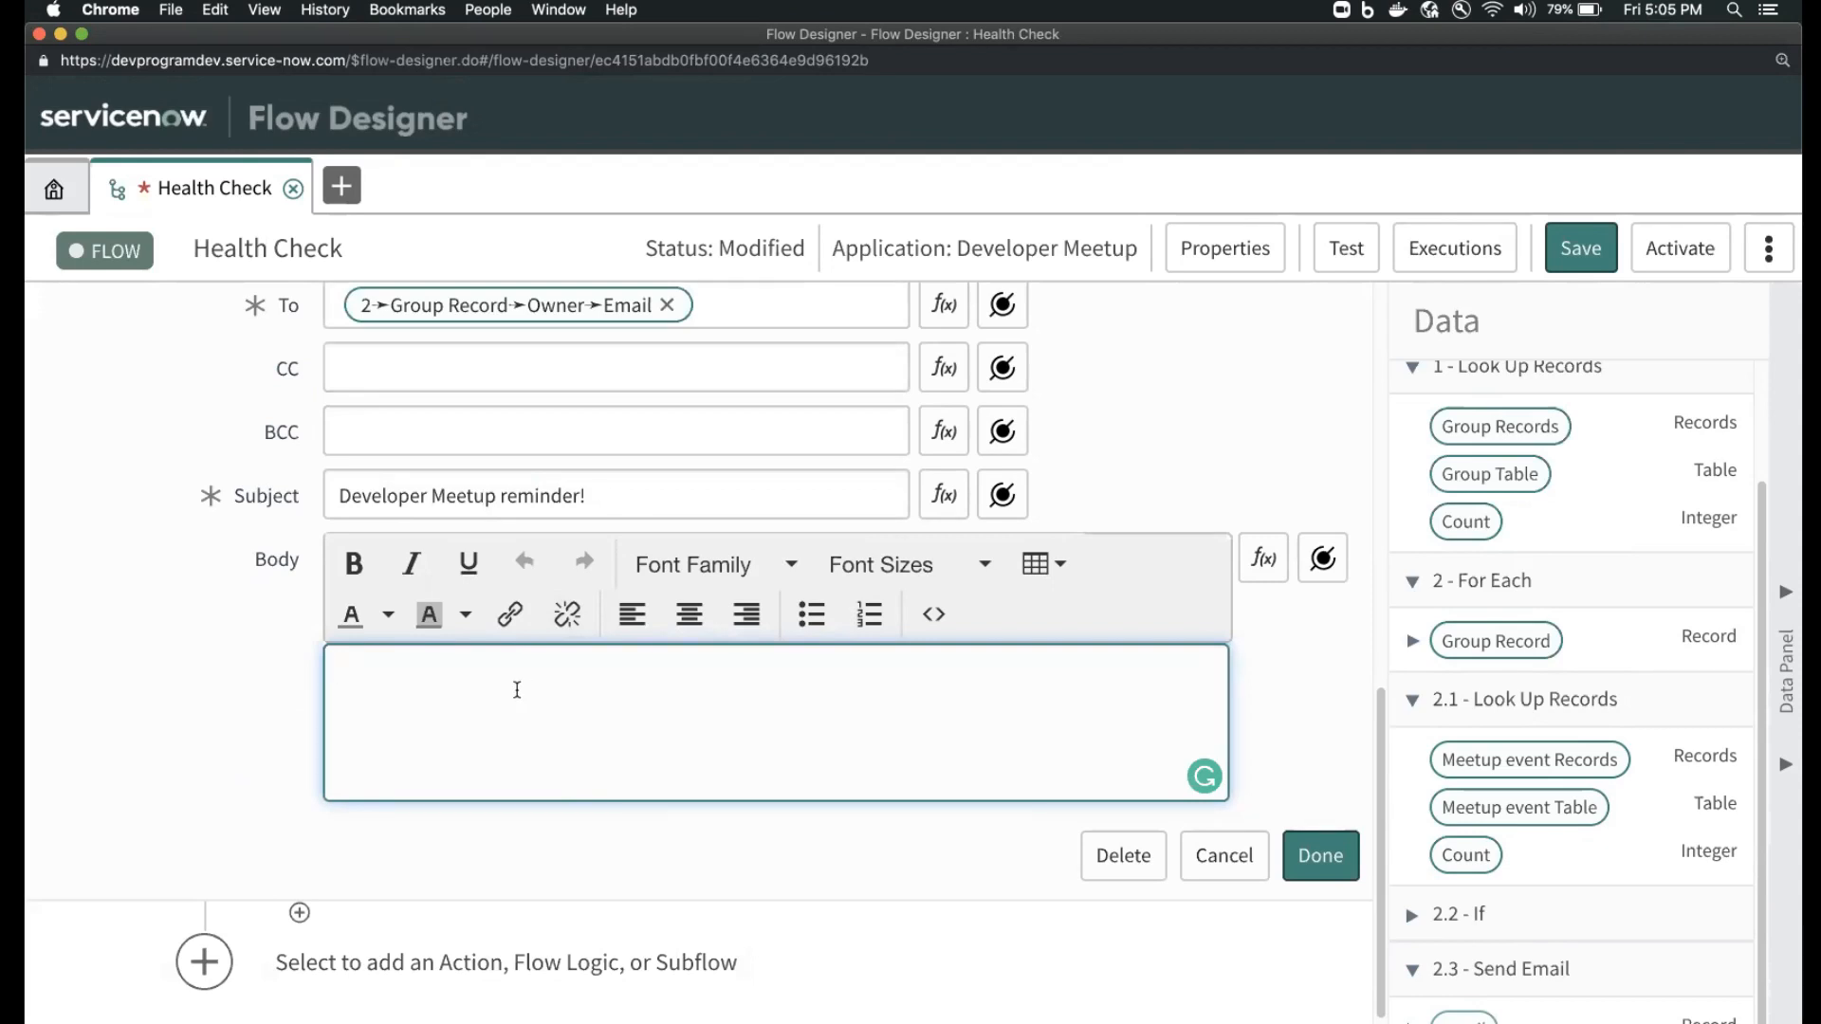
{"action": "type", "text": "it looks like you have no"}
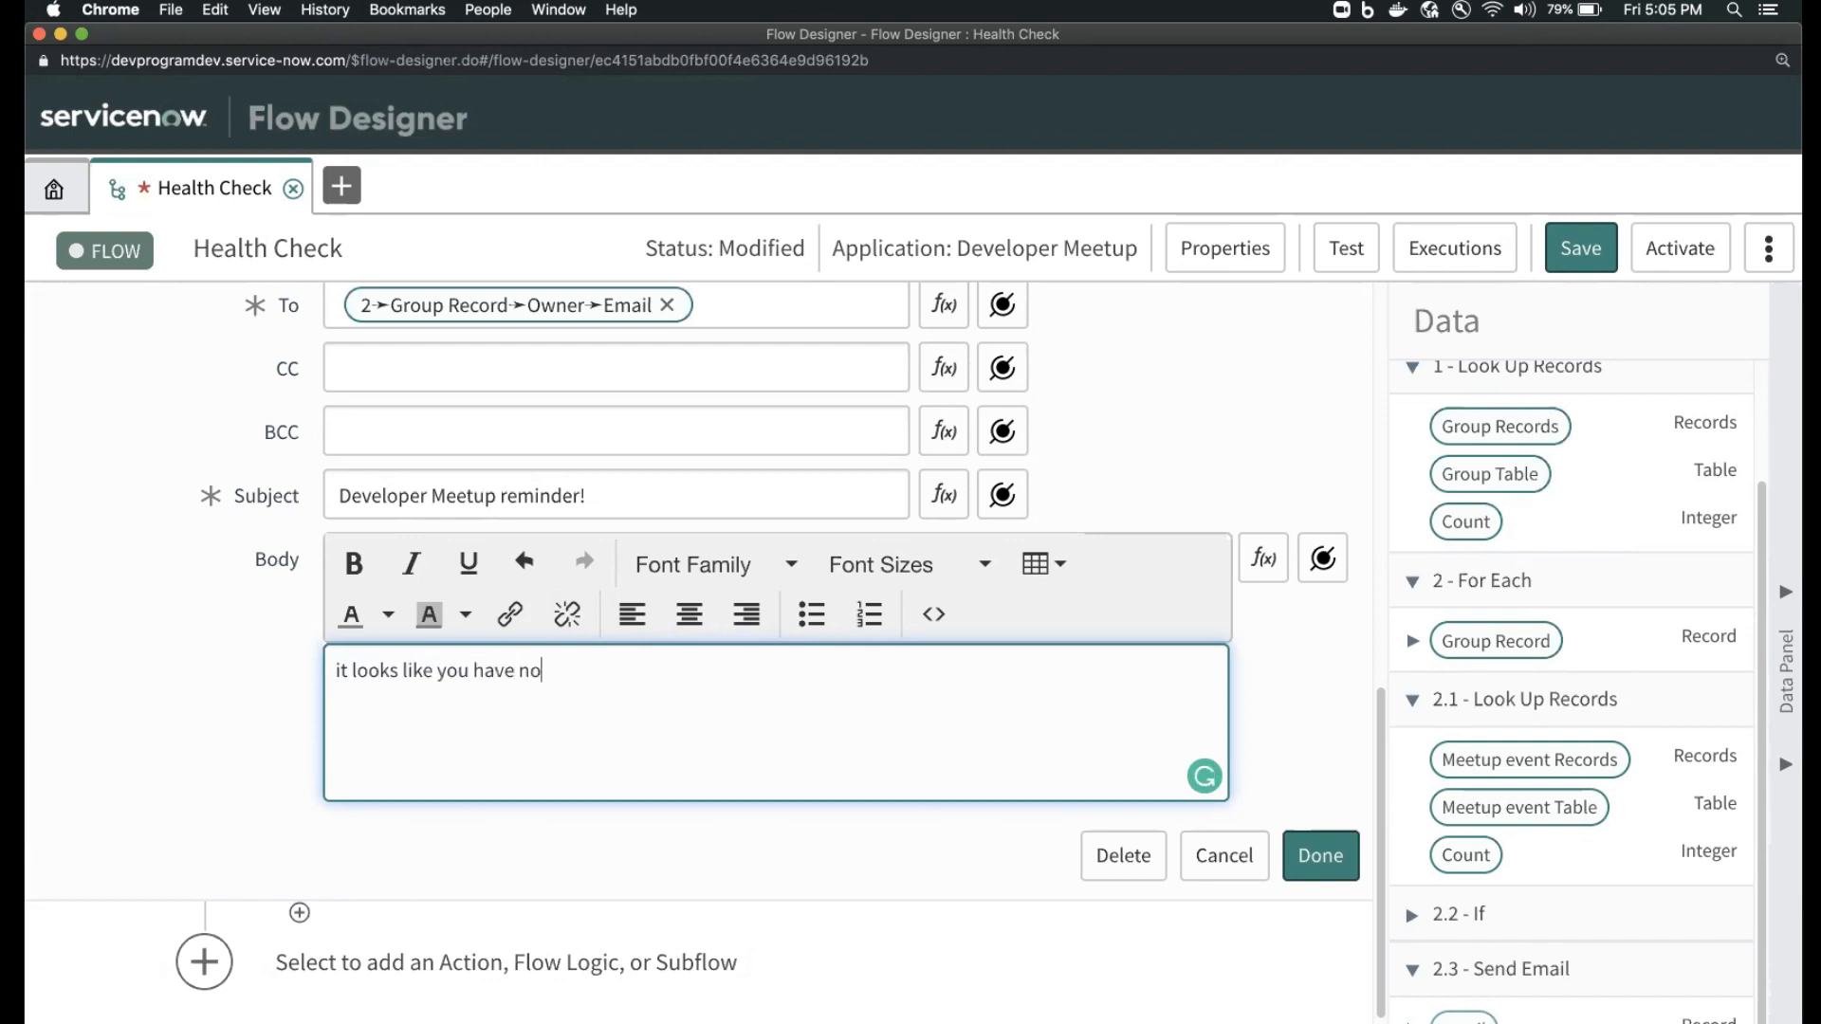
{"action": "type", "text": "t had a meetup recentl"}
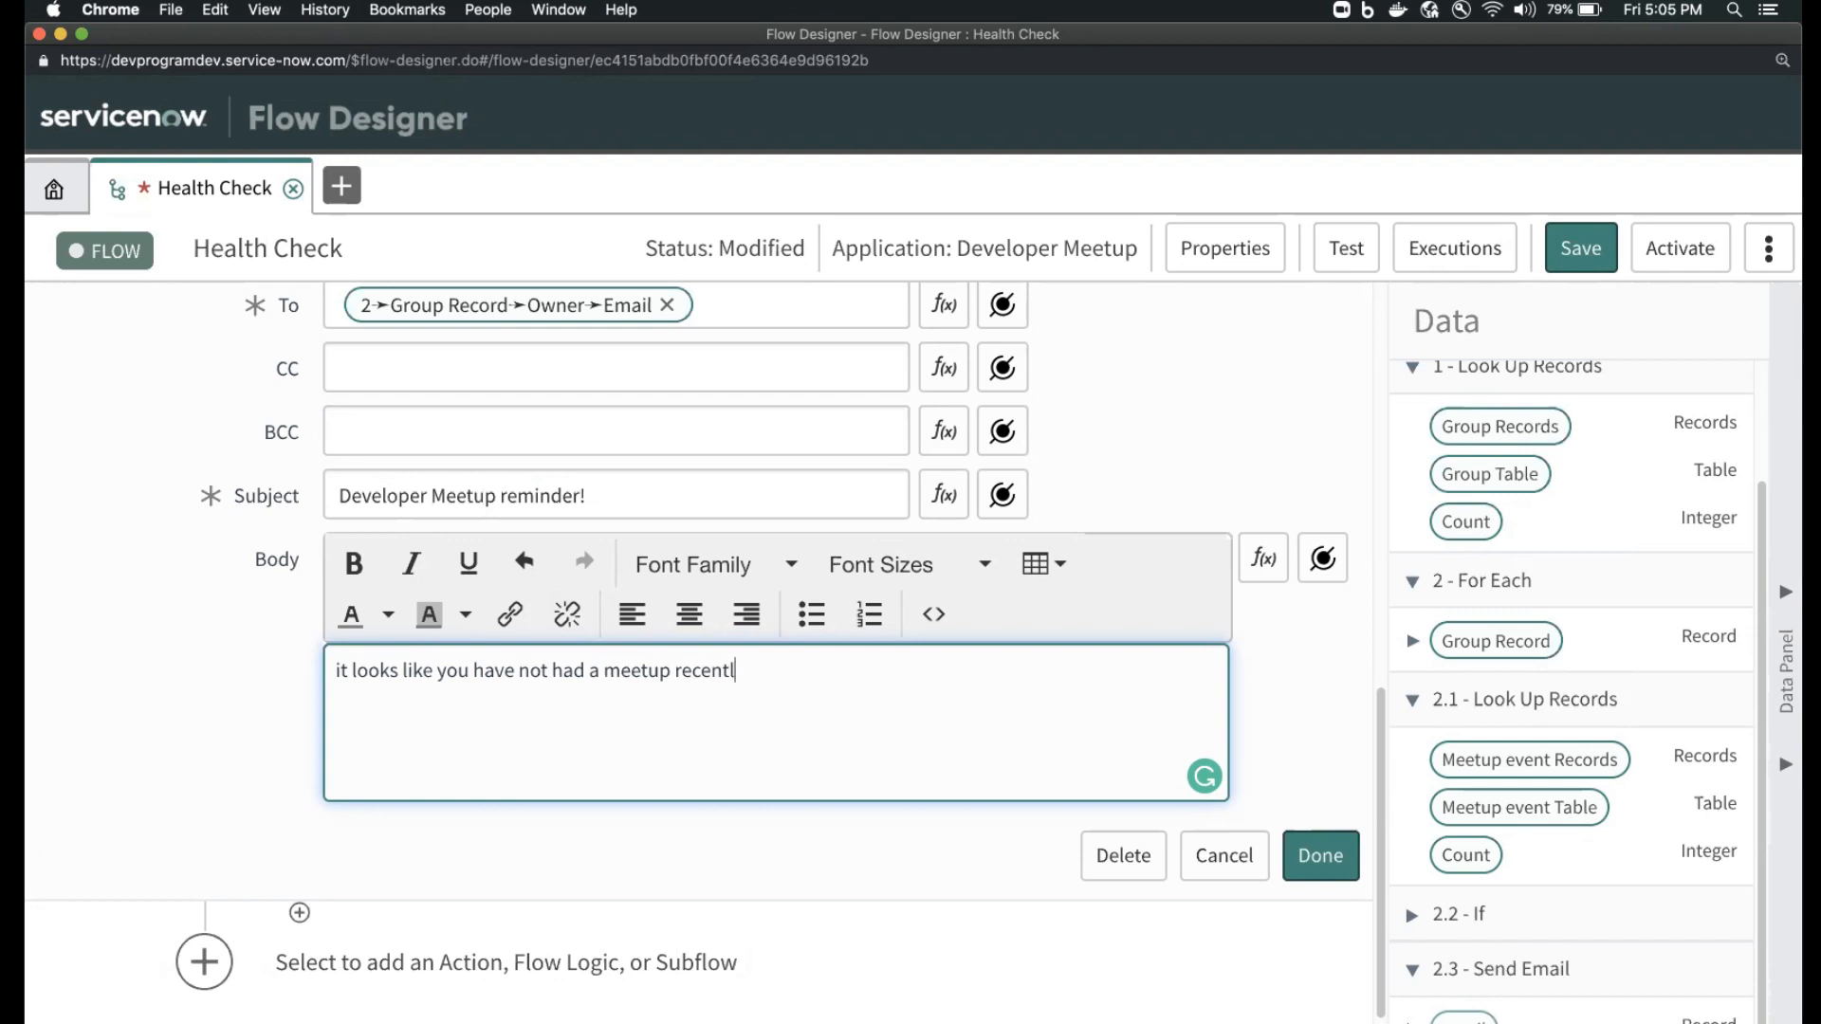
{"action": "type", "text": "y. Please schedule on"}
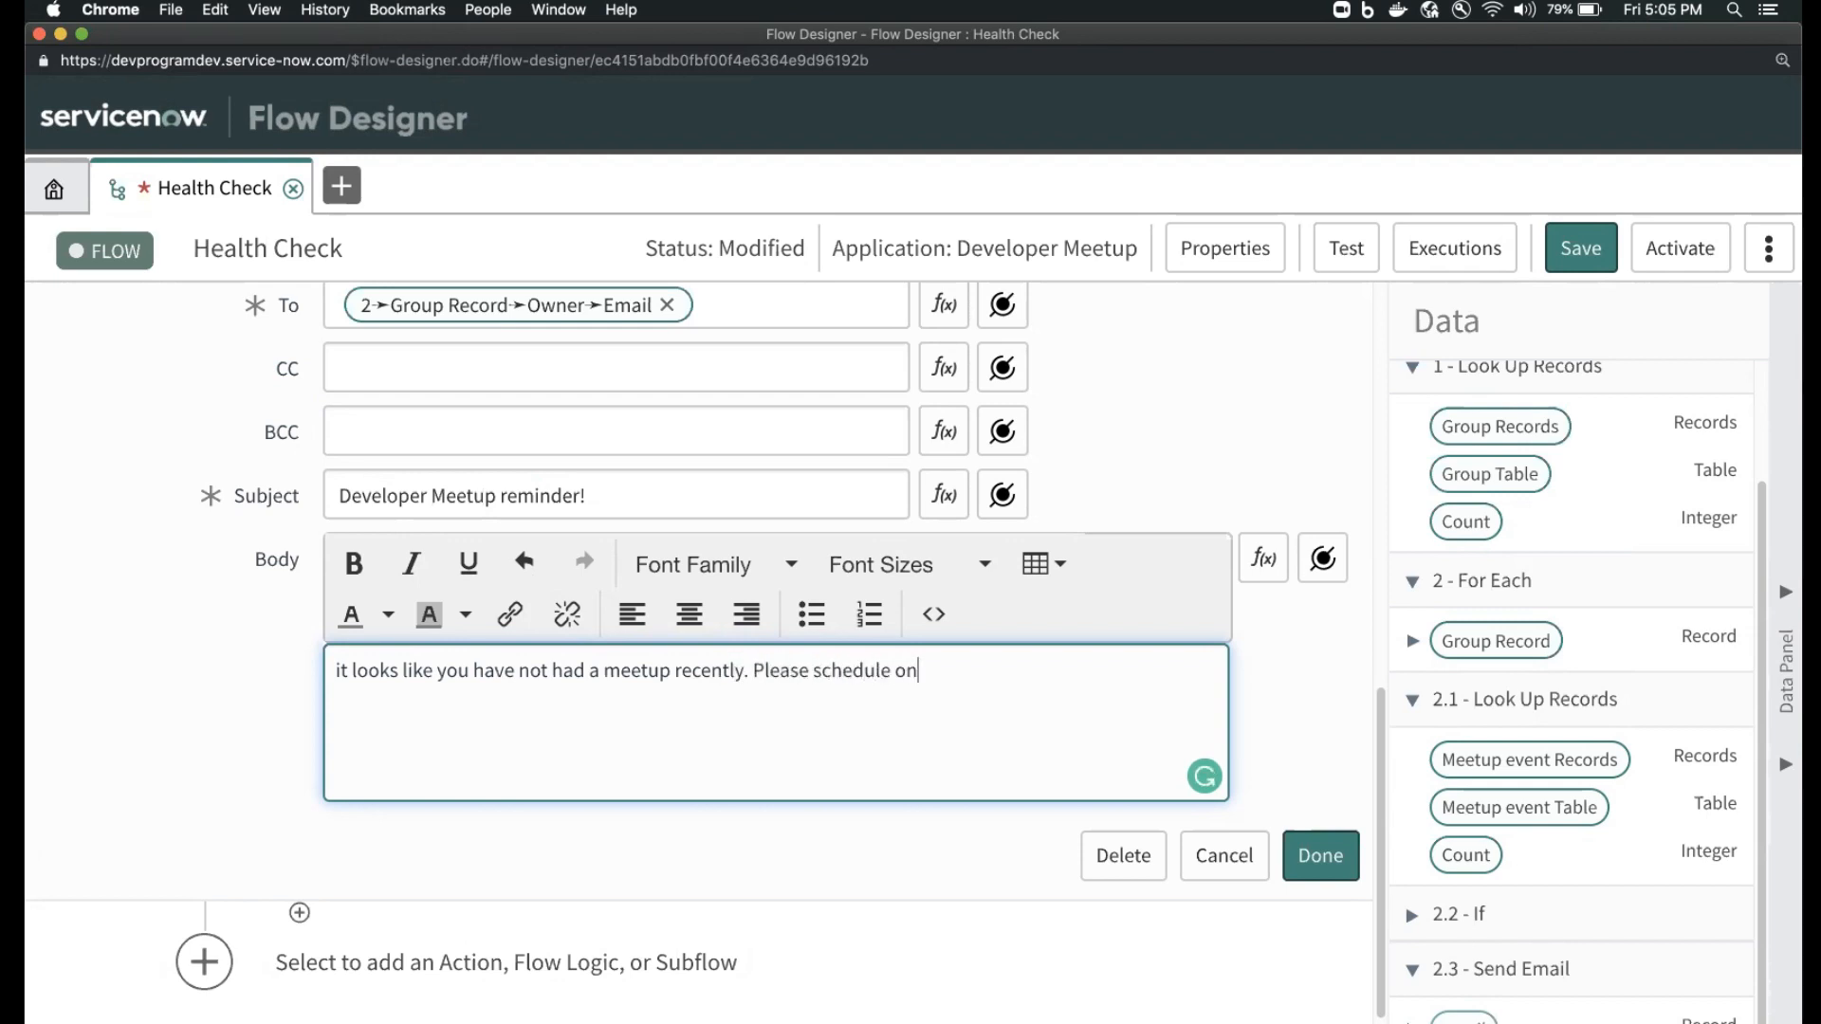
{"action": "type", "text": "e soon!"}
{"action": "left_click", "coordinate": [1320, 856]}
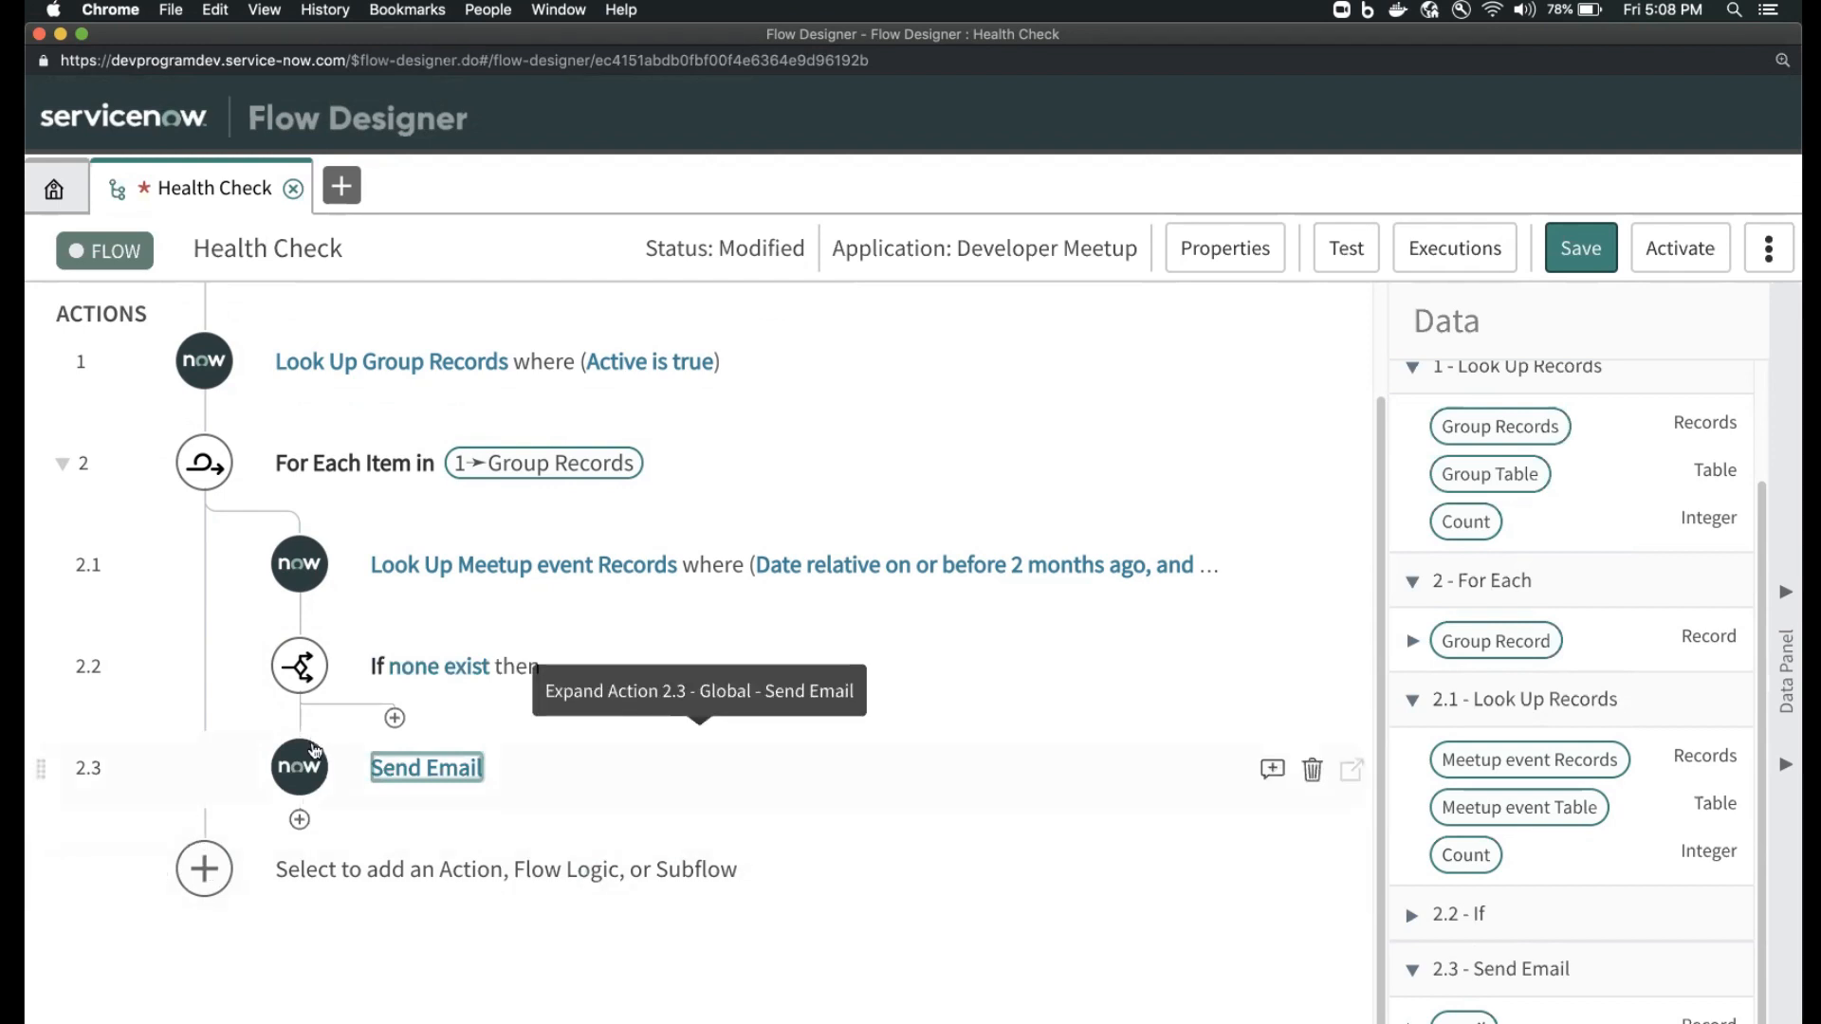
- Move the Send Email action inside the "If none exist" branch of the flow
{"action": "left_click_drag", "start_coordinate": [302, 764], "coordinate": [393, 702]}
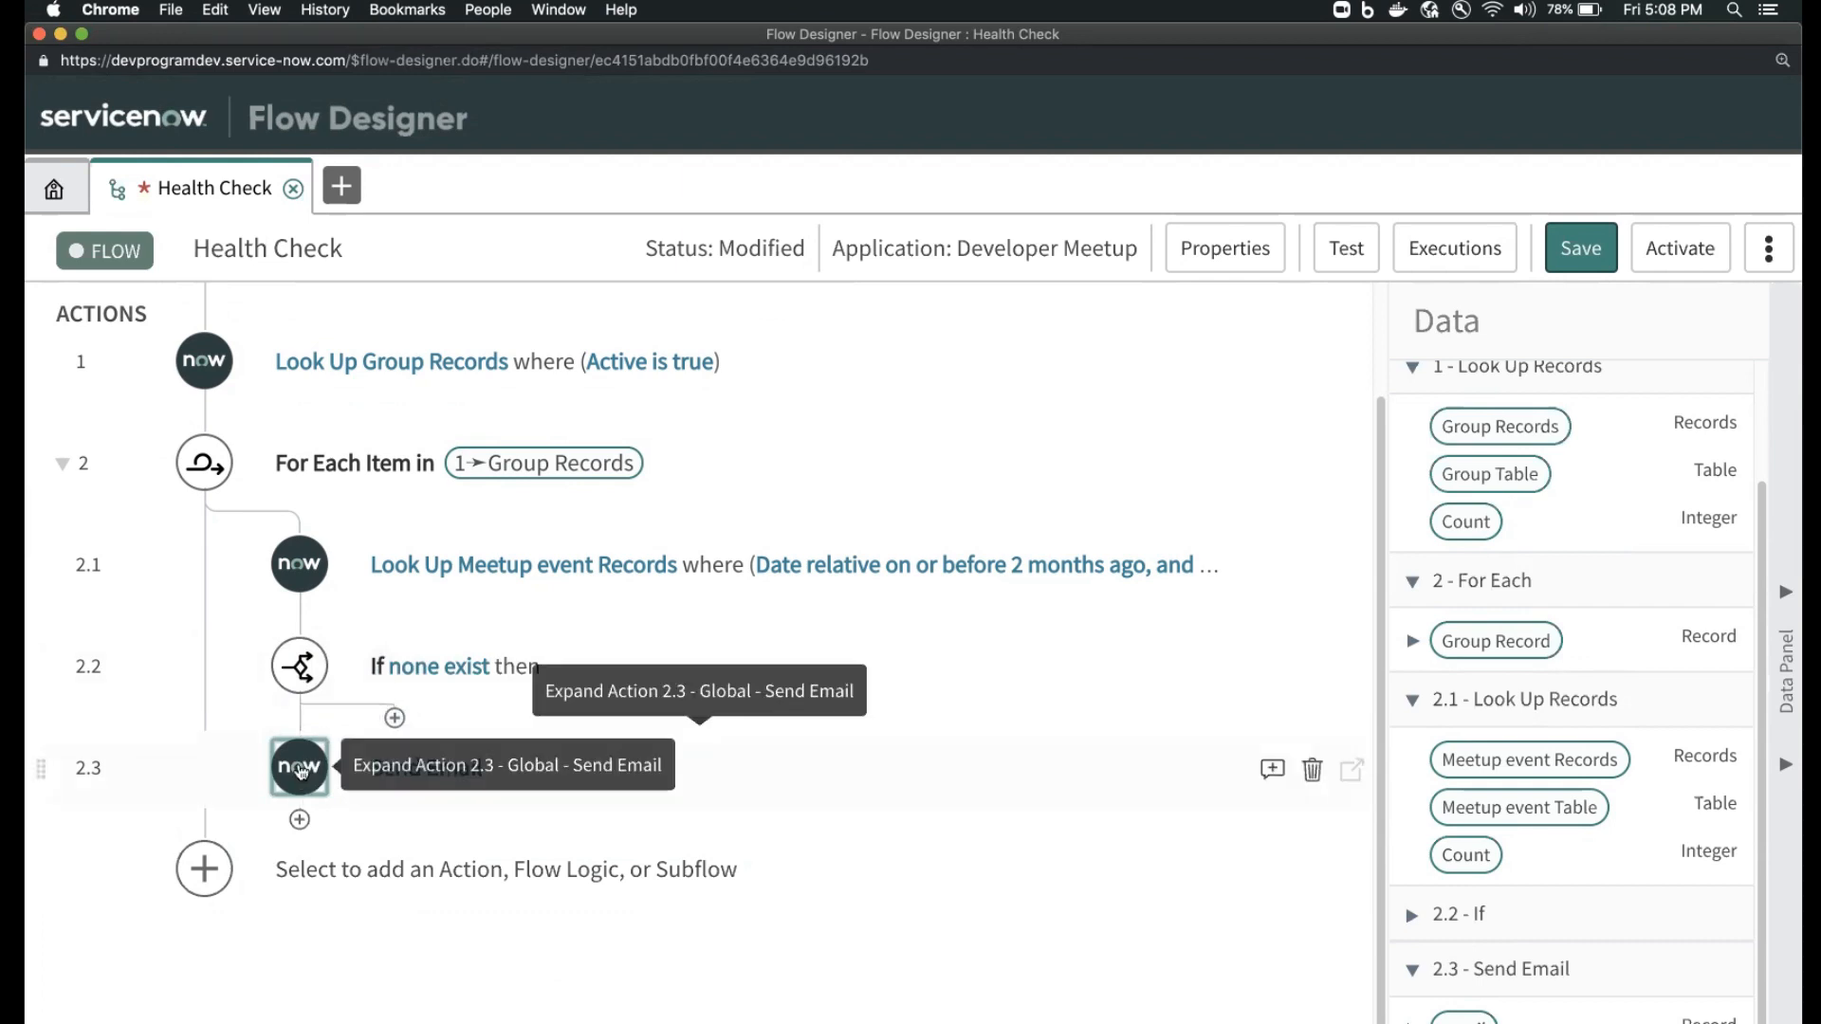
{"action": "left_click_drag", "start_coordinate": [301, 771], "coordinate": [505, 710]}
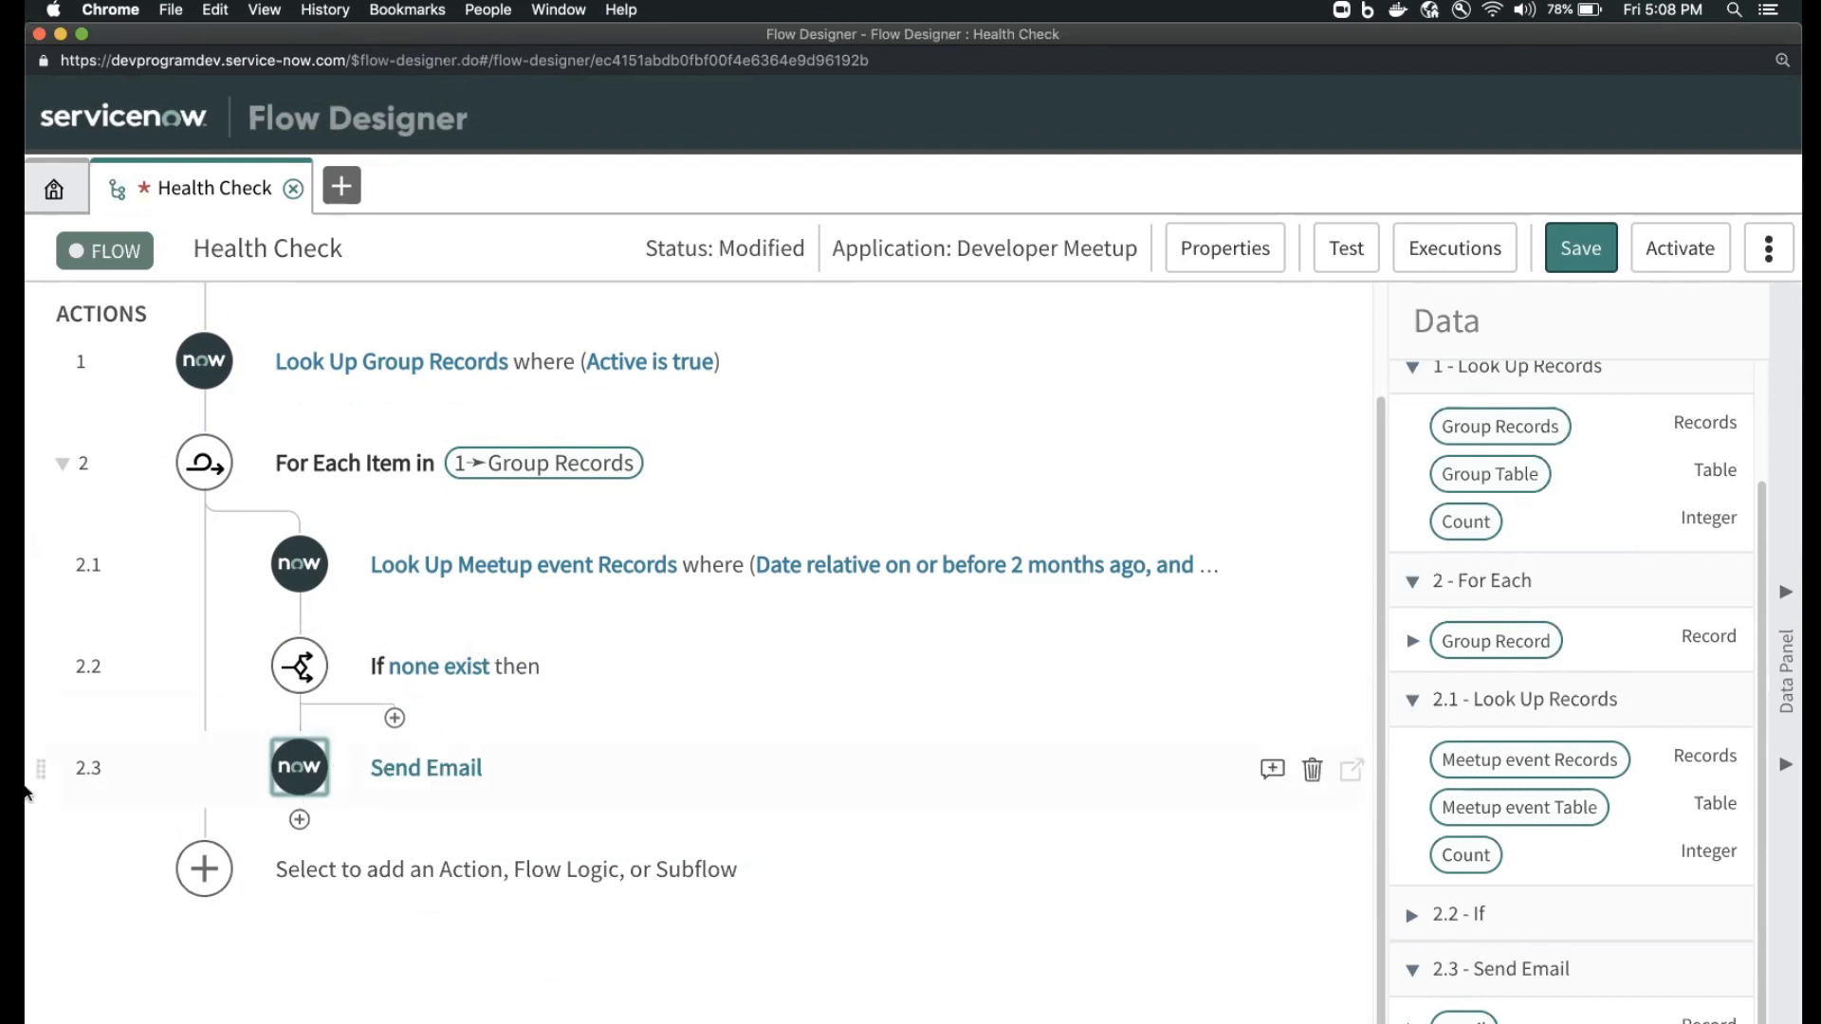
{"action": "mouse_move", "coordinate": [47, 797]}
{"action": "left_click_drag", "start_coordinate": [44, 769], "coordinate": [390, 711]}
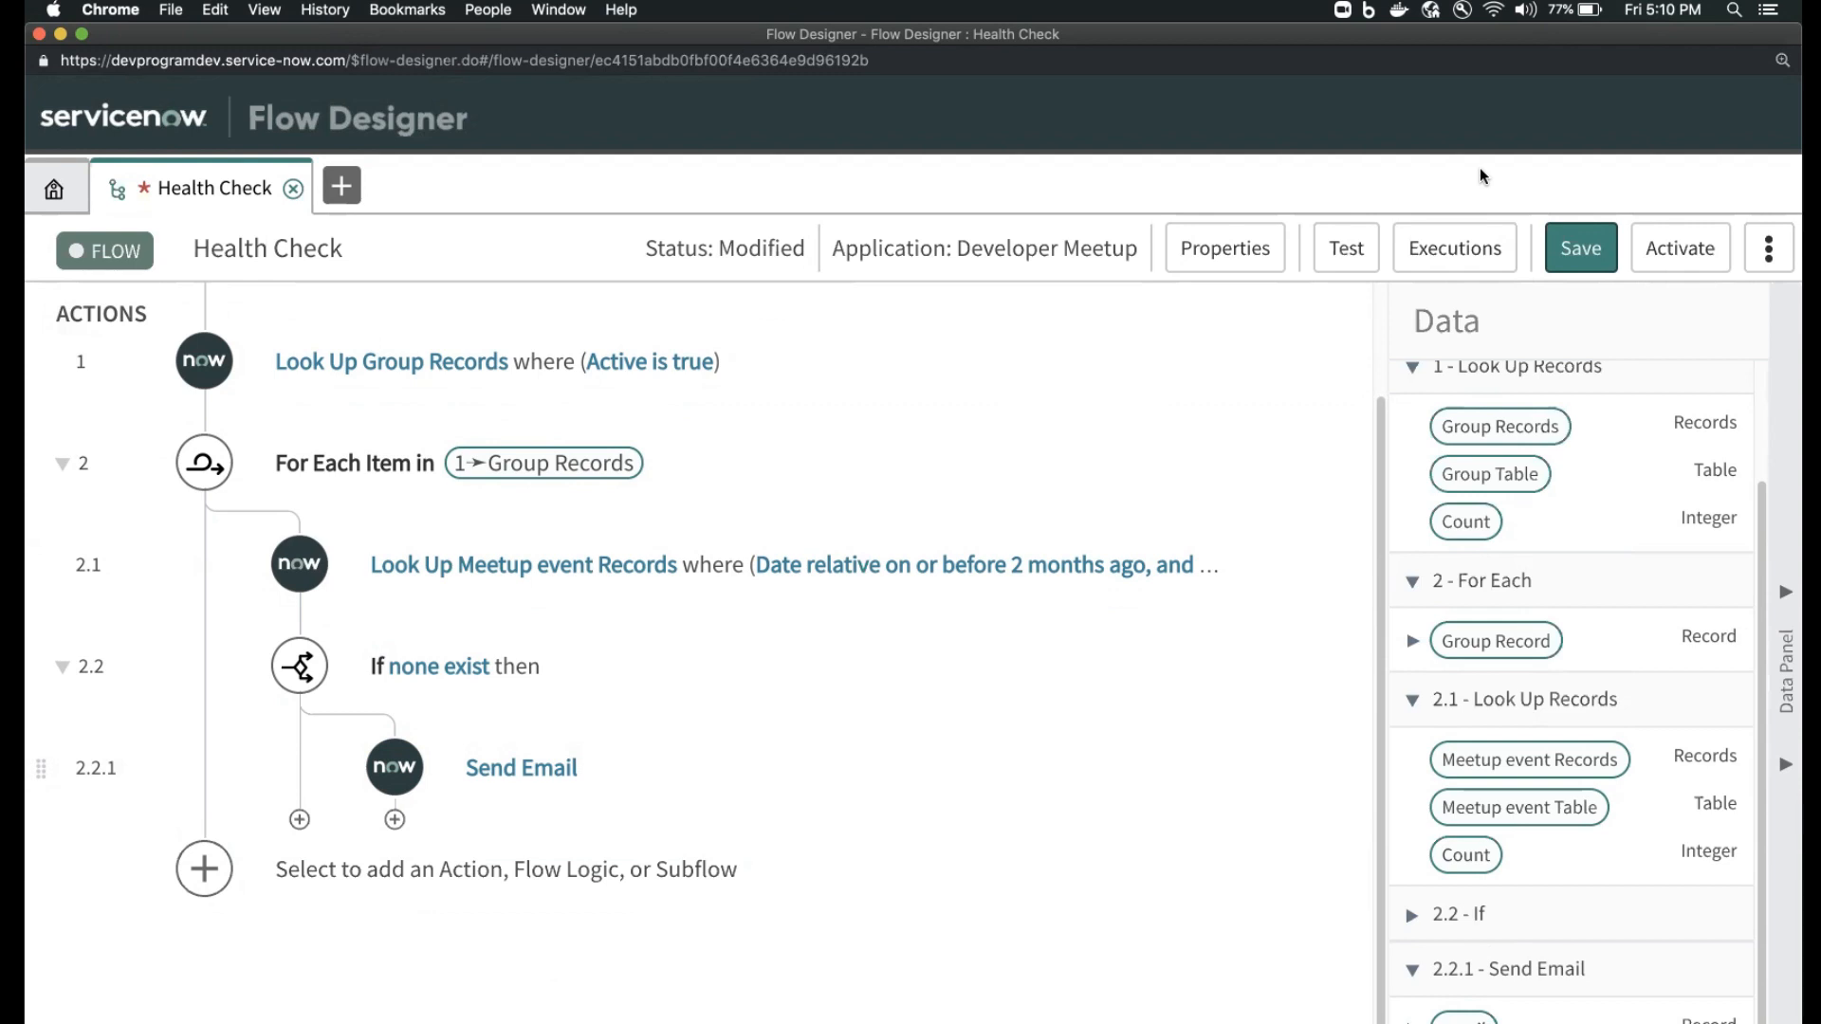
- Set the flow's Repeat trigger to run every 30 days and save the flow
{"action": "scroll", "coordinate": [721, 614], "scroll_direction": "up", "scroll_amount": 3}
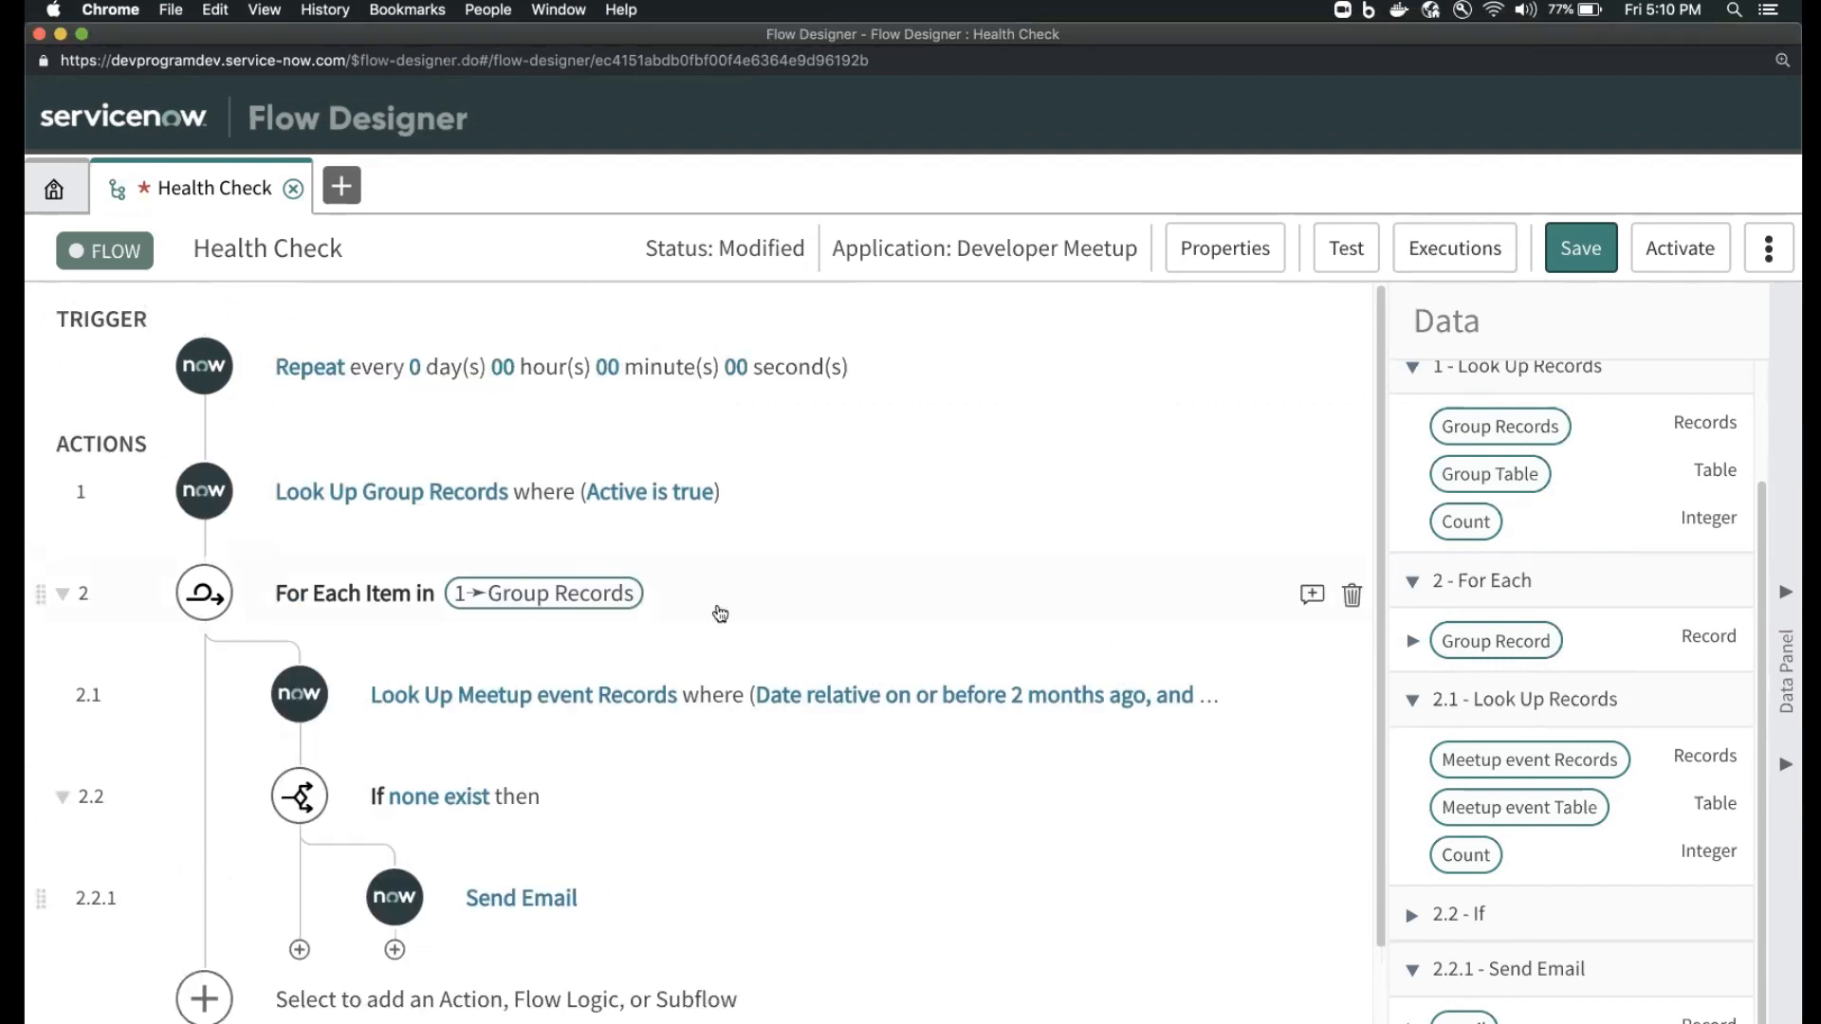
{"action": "left_click", "coordinate": [983, 392]}
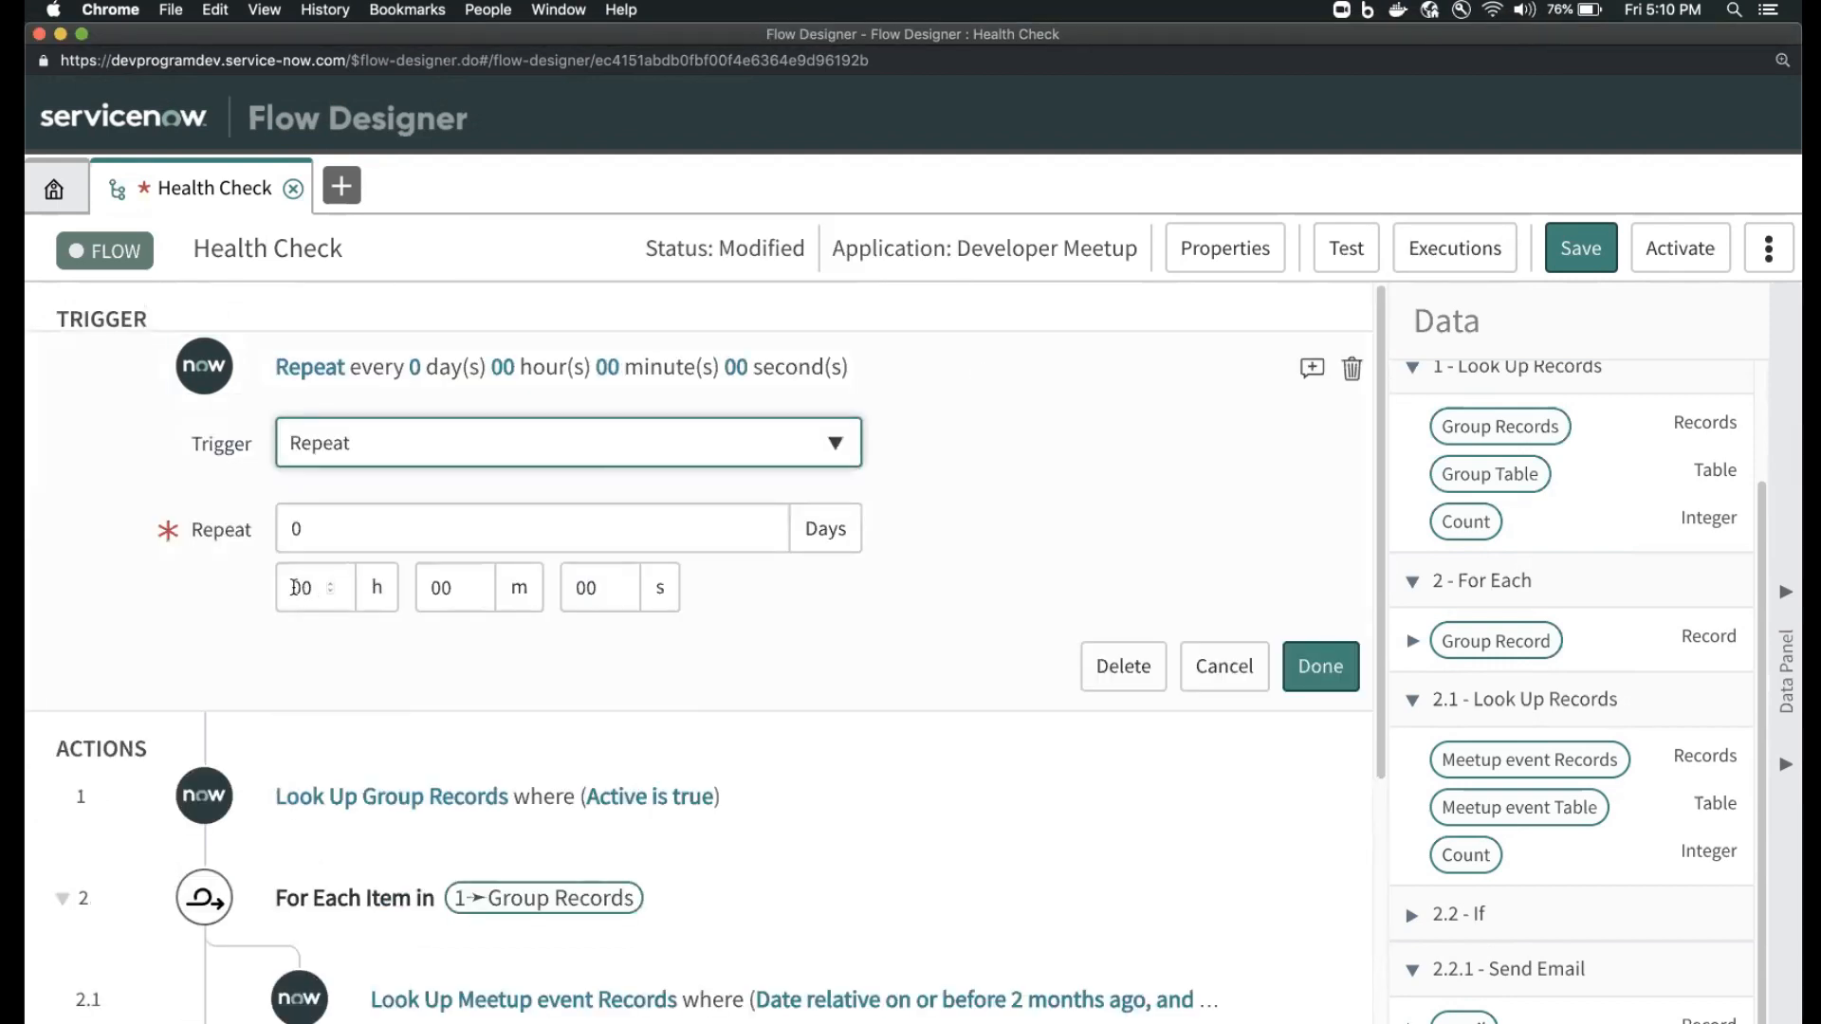
{"action": "left_click", "coordinate": [354, 530]}
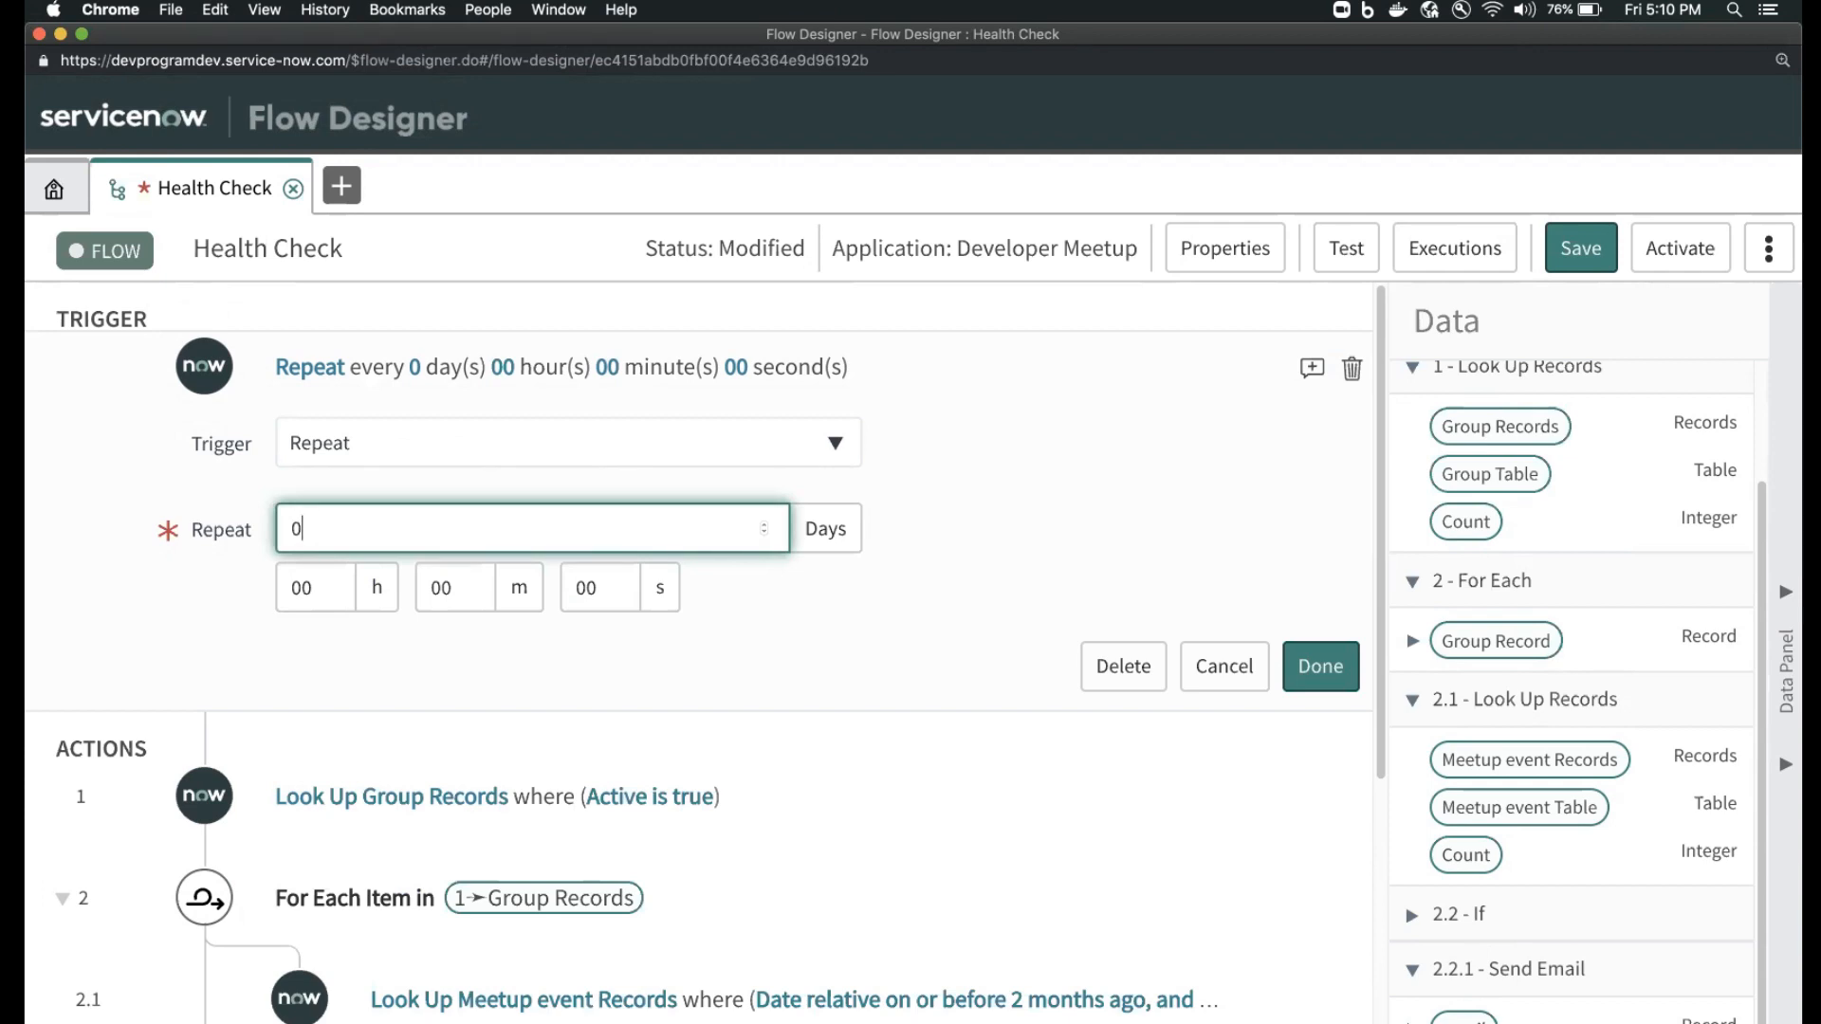
{"action": "key", "text": "BackSpace"}
{"action": "type", "text": "1"}
{"action": "left_click", "coordinate": [809, 531]}
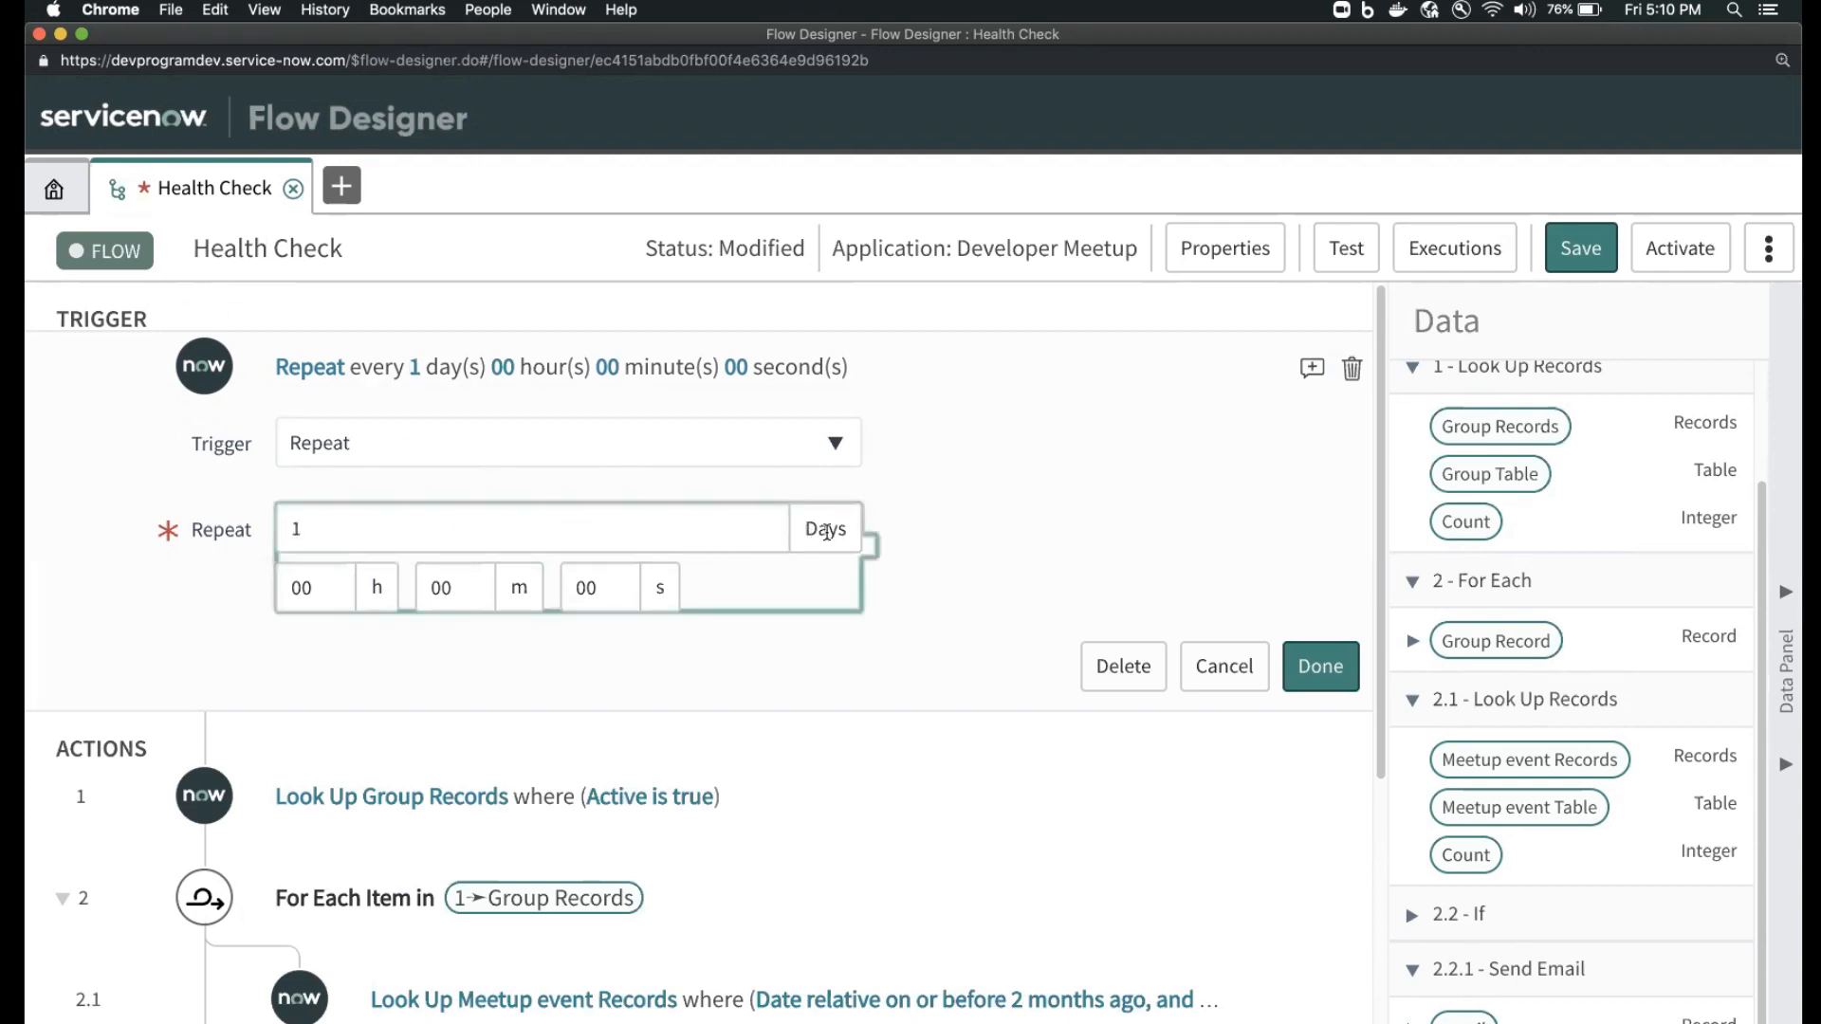
{"action": "left_click", "coordinate": [625, 527]}
{"action": "key", "text": "BackSpace"}
{"action": "type", "text": "30"}
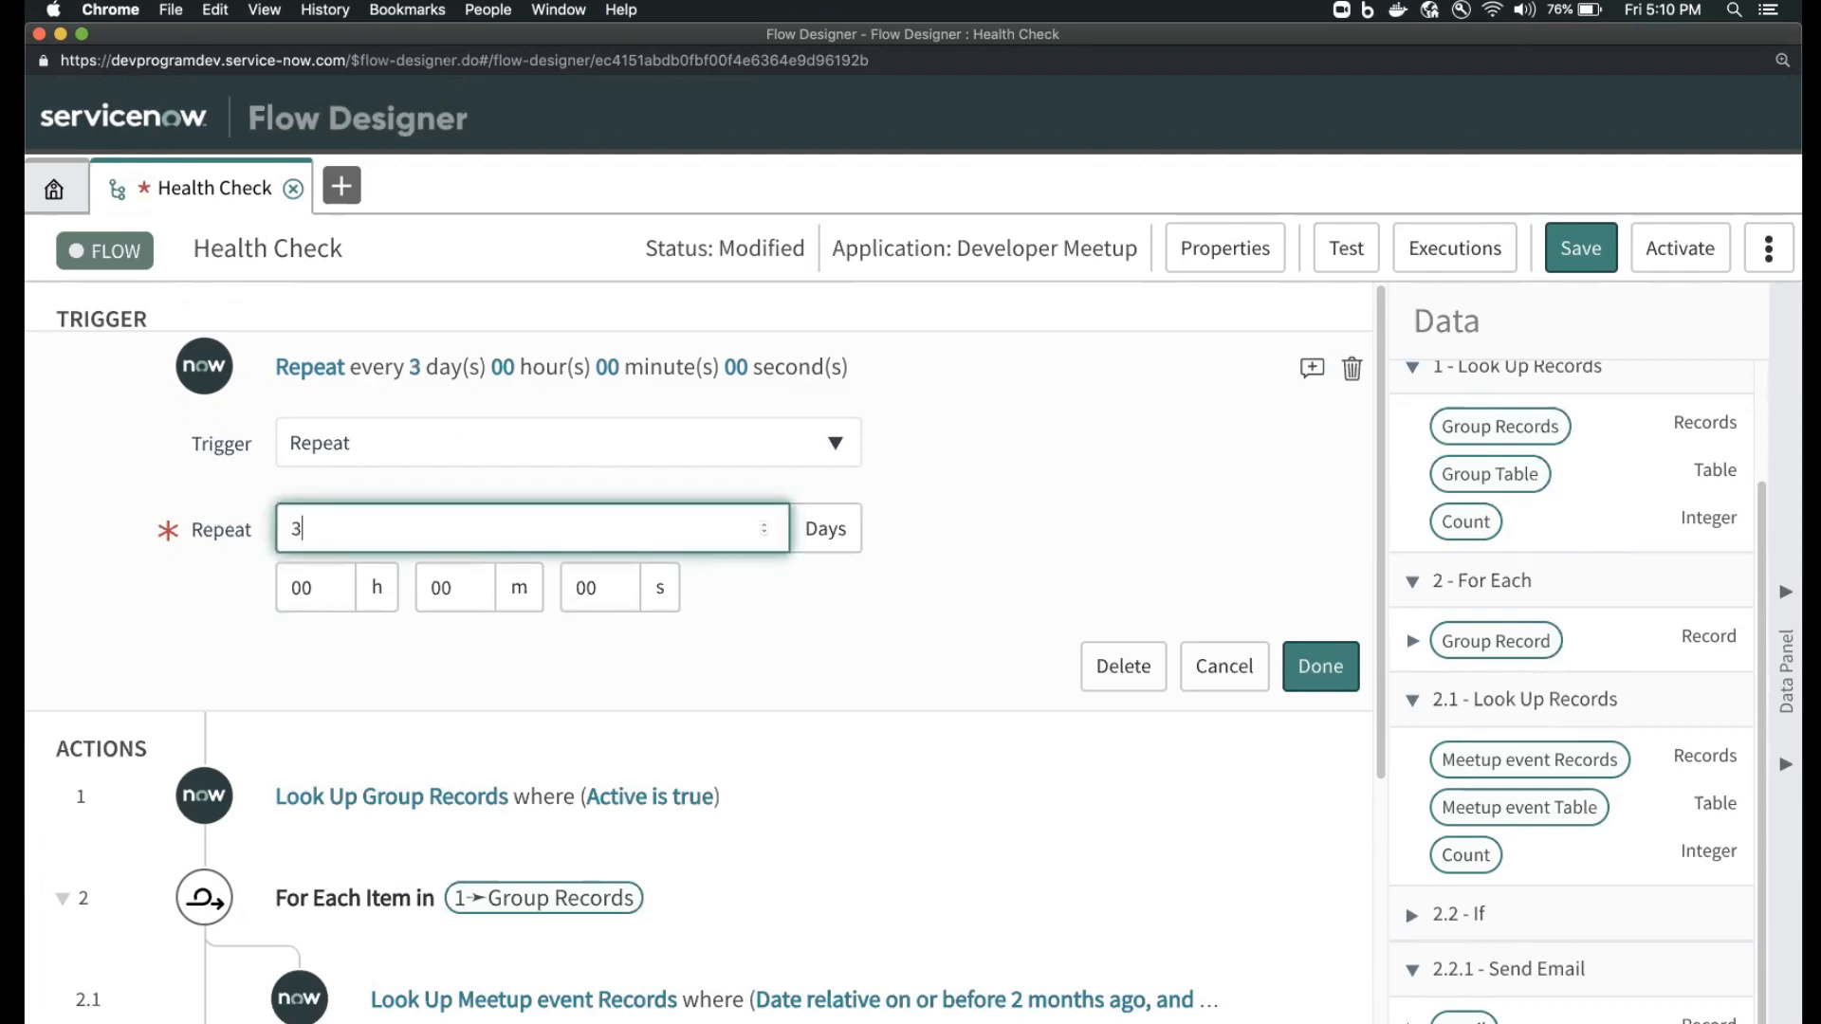
{"action": "left_click", "coordinate": [1318, 669]}
{"action": "scroll", "coordinate": [1044, 574], "scroll_direction": "down", "scroll_amount": 2}
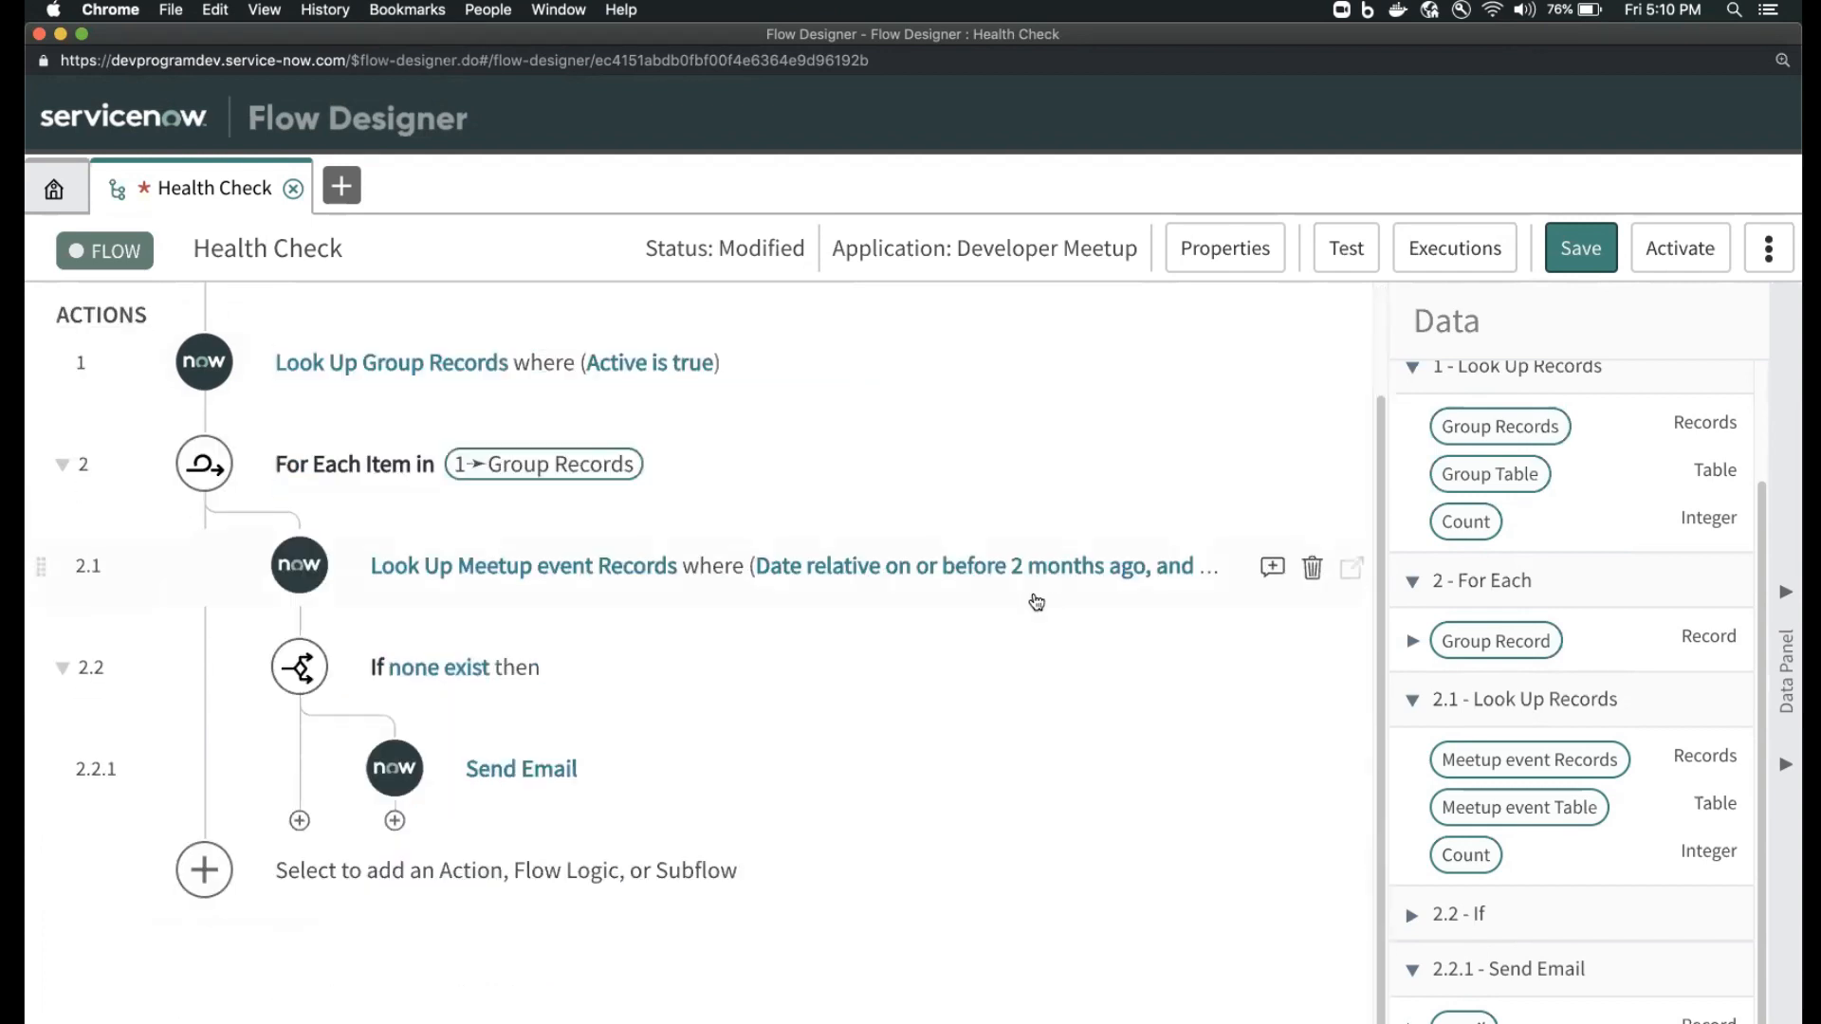
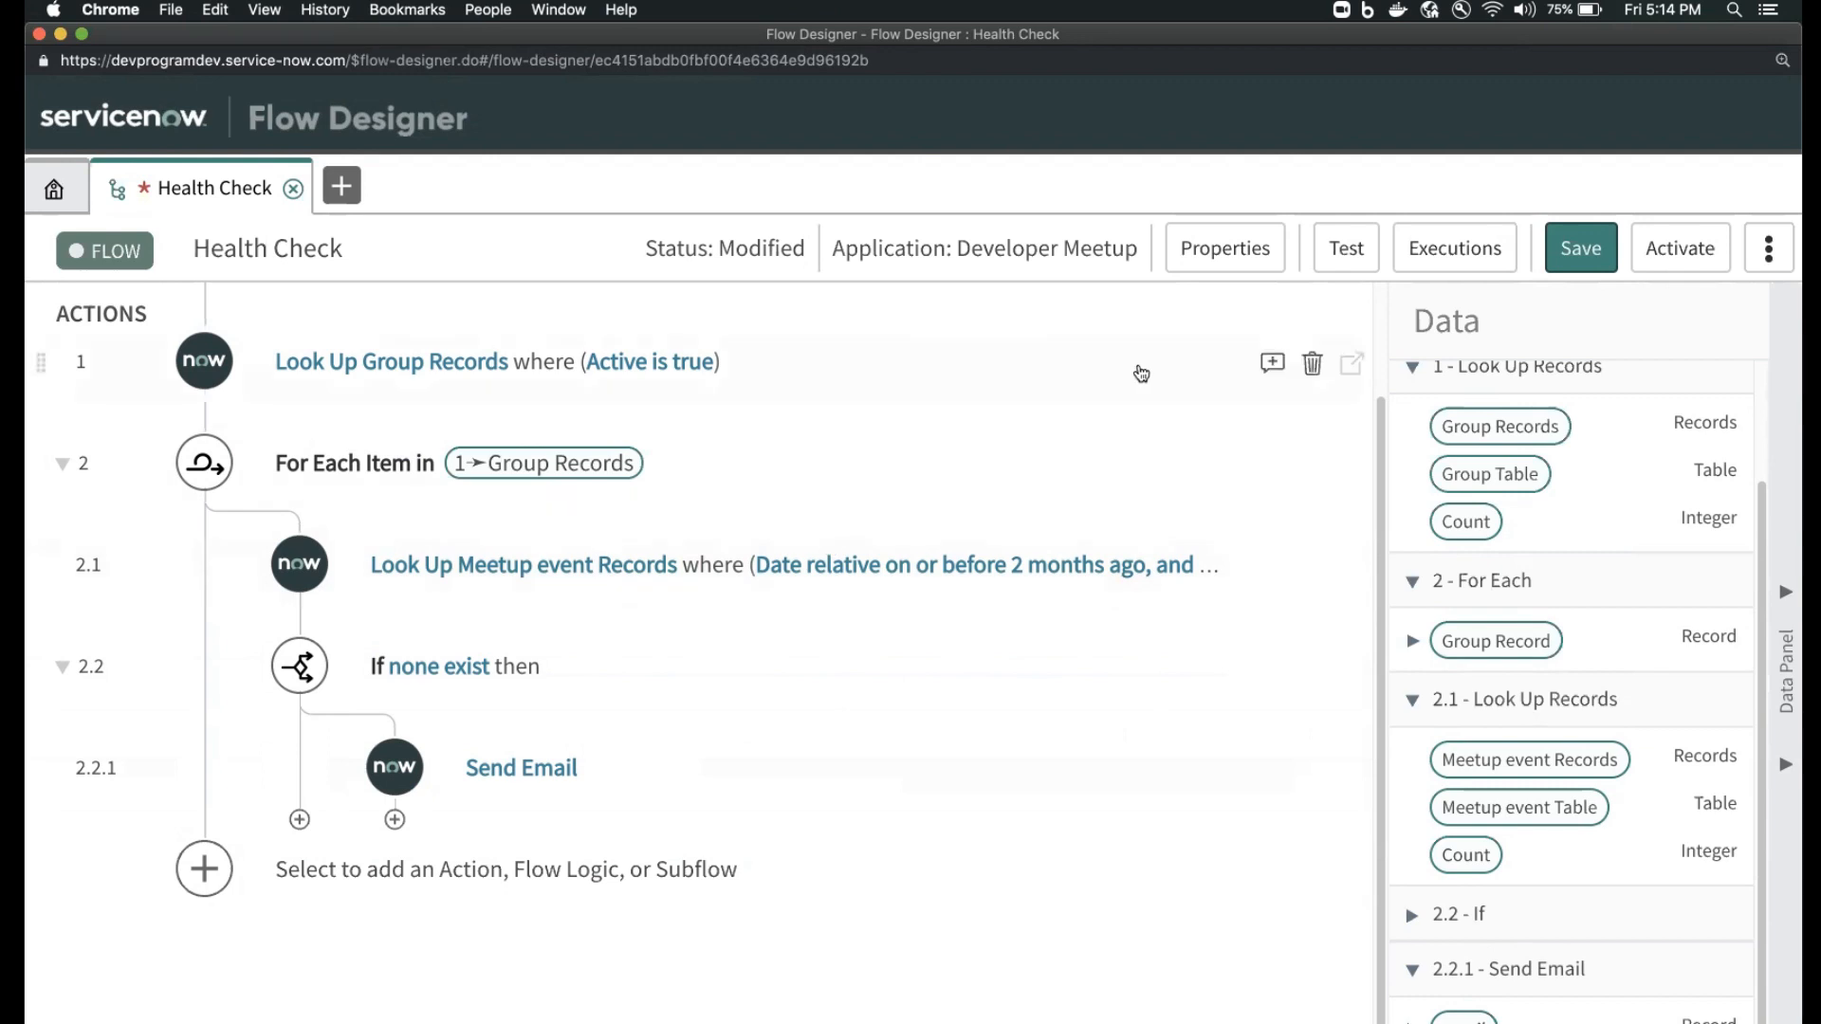
{"action": "left_click", "coordinate": [1581, 260]}
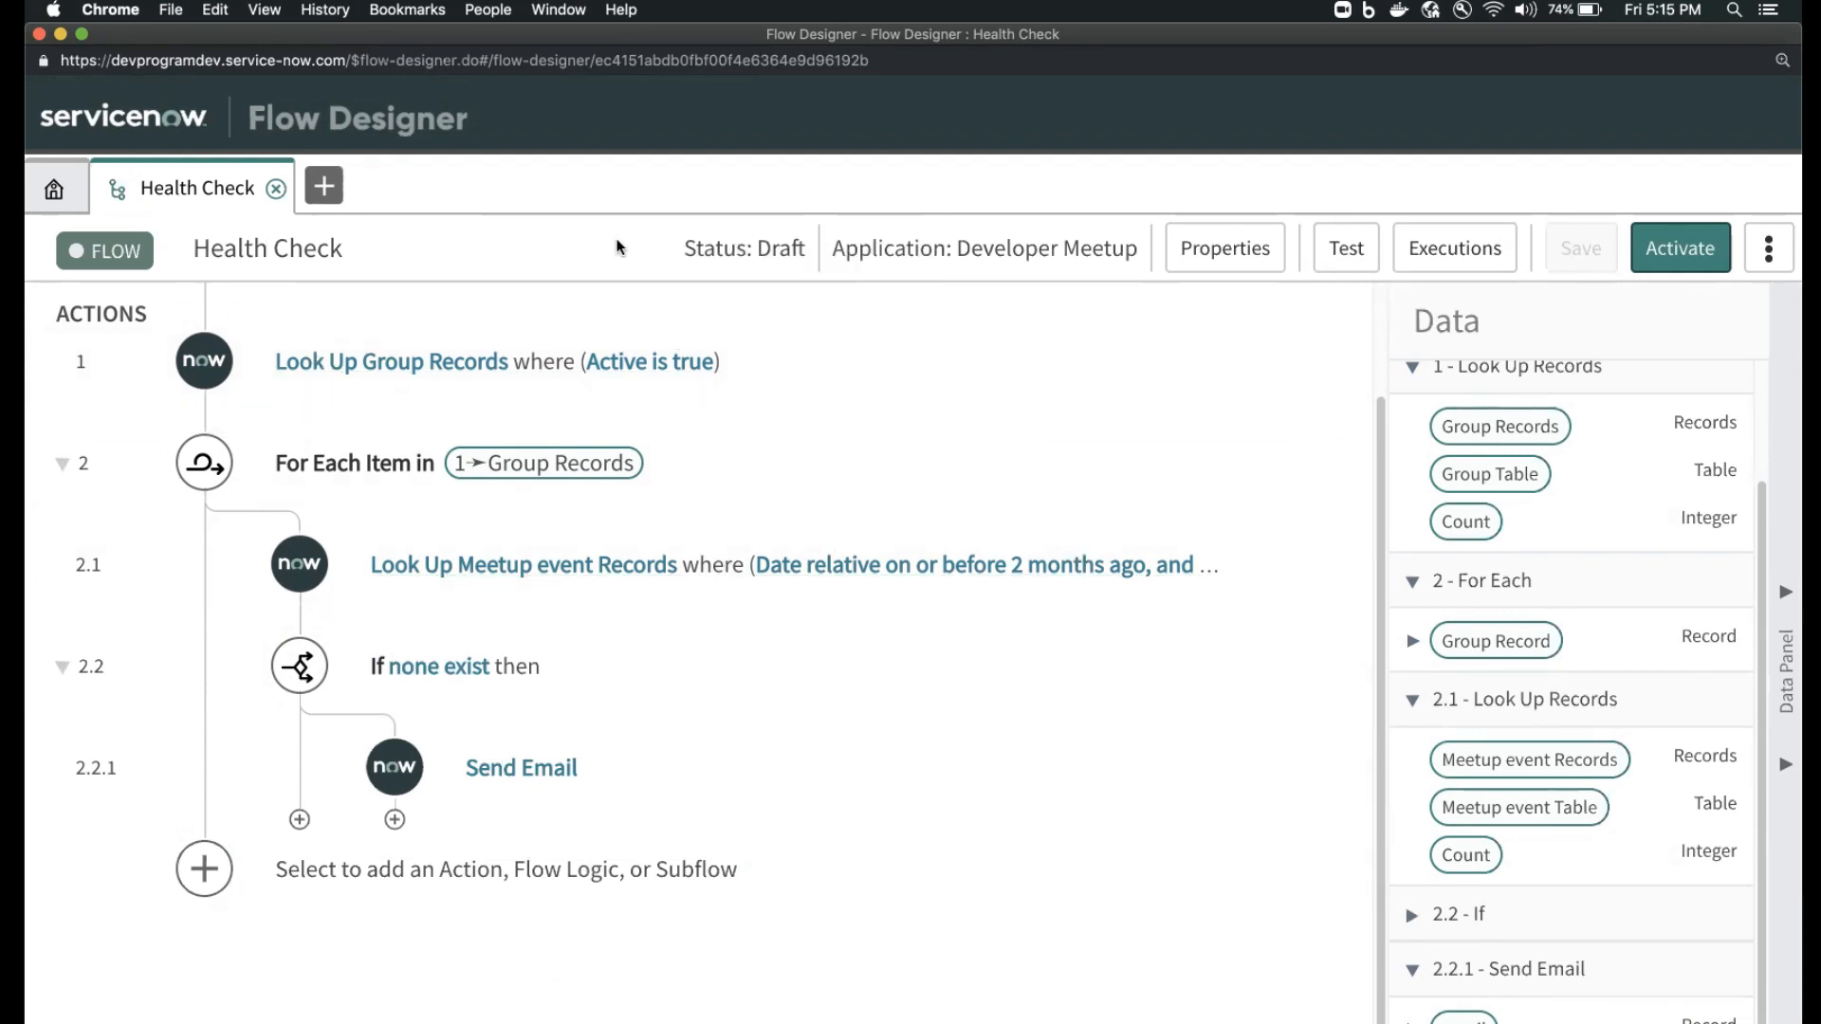
- Switch to the main ServiceNow browser window showing the Chicago meetup event record
{"action": "key", "text": "super+Tab"}
{"action": "key", "text": "super+Tab"}
{"action": "key", "text": "super+Tab"}
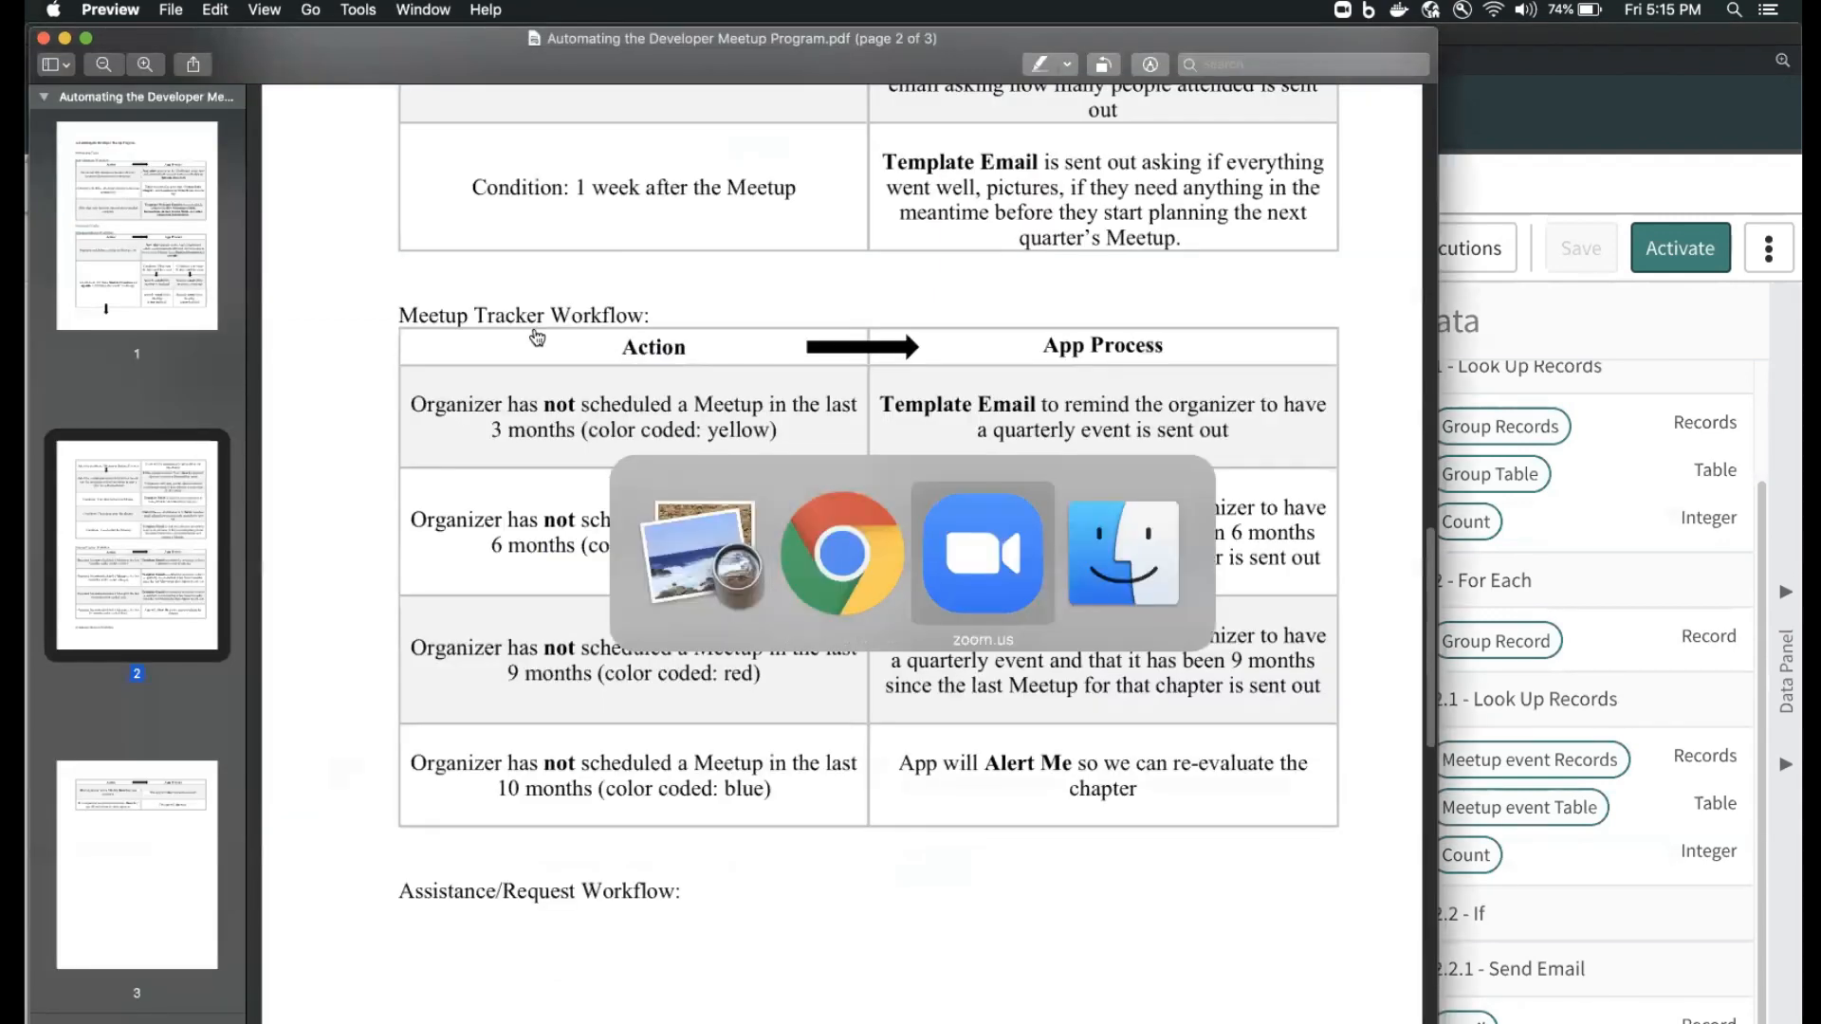
{"action": "key", "text": "super+Tab"}
{"action": "key", "text": "super+Tab"}
{"action": "key", "text": "super+Tab"}
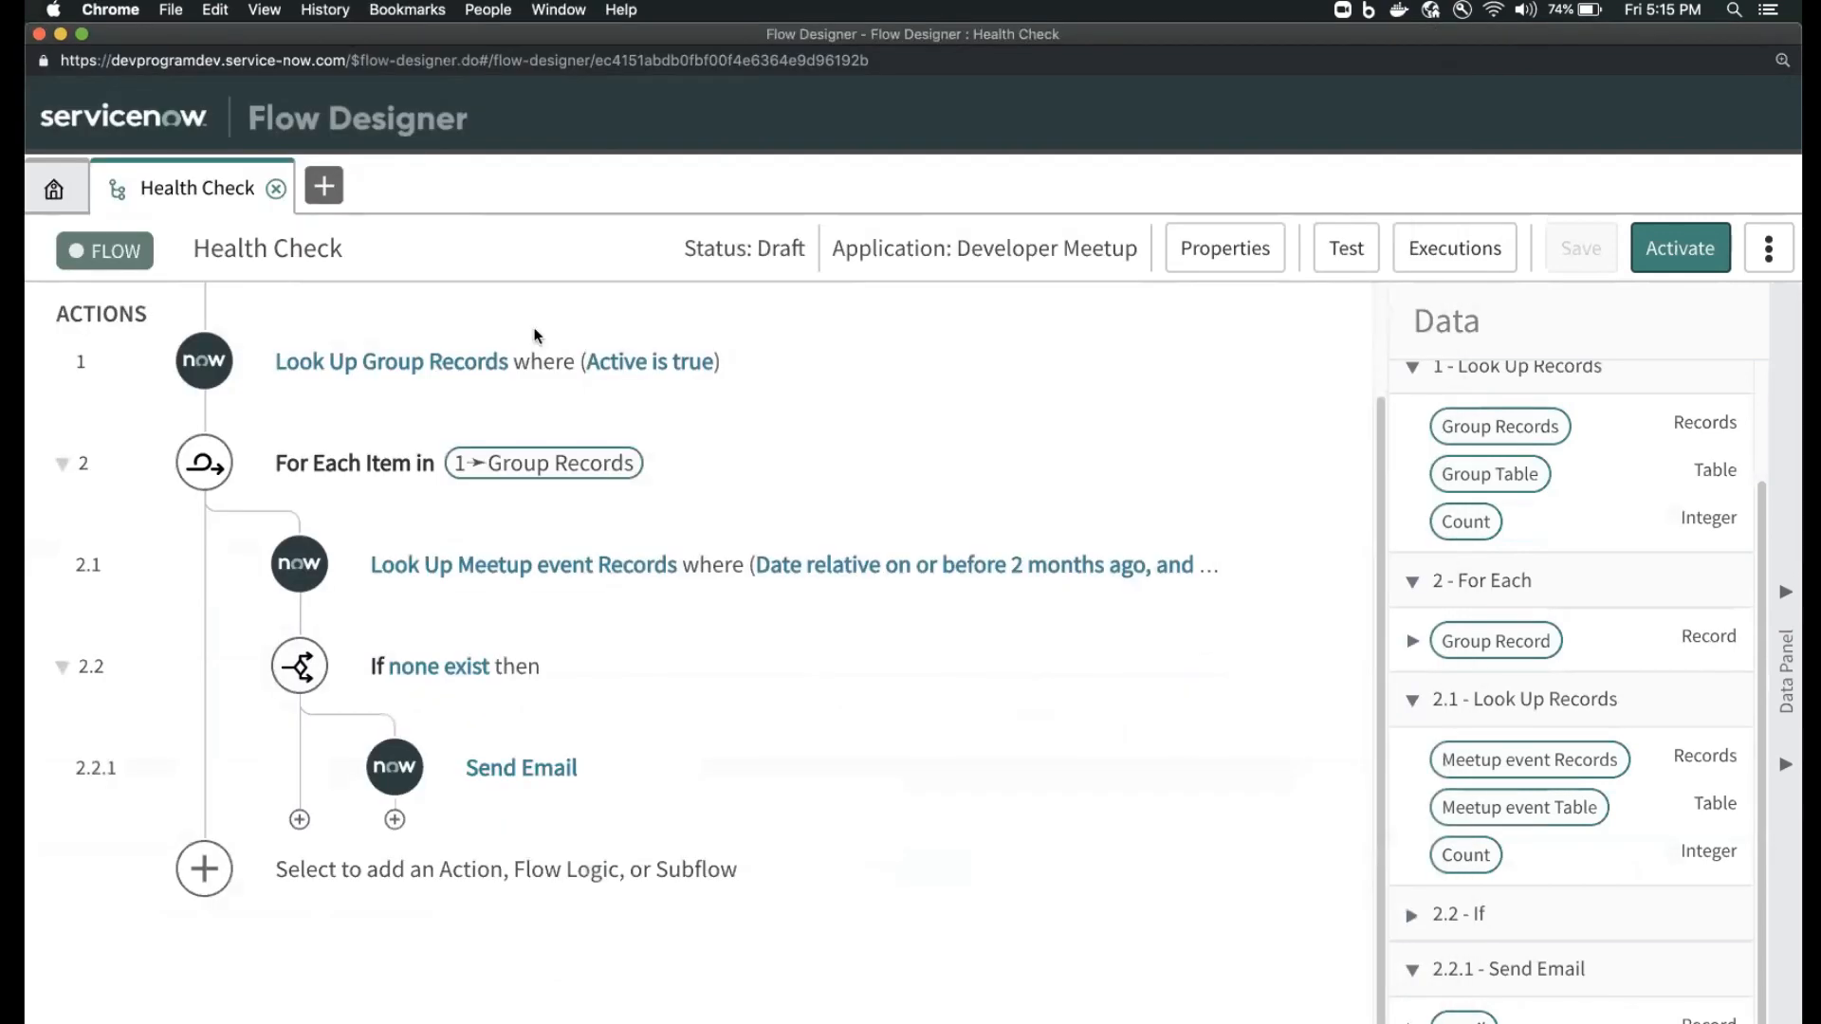
{"action": "key", "text": "super+grave"}
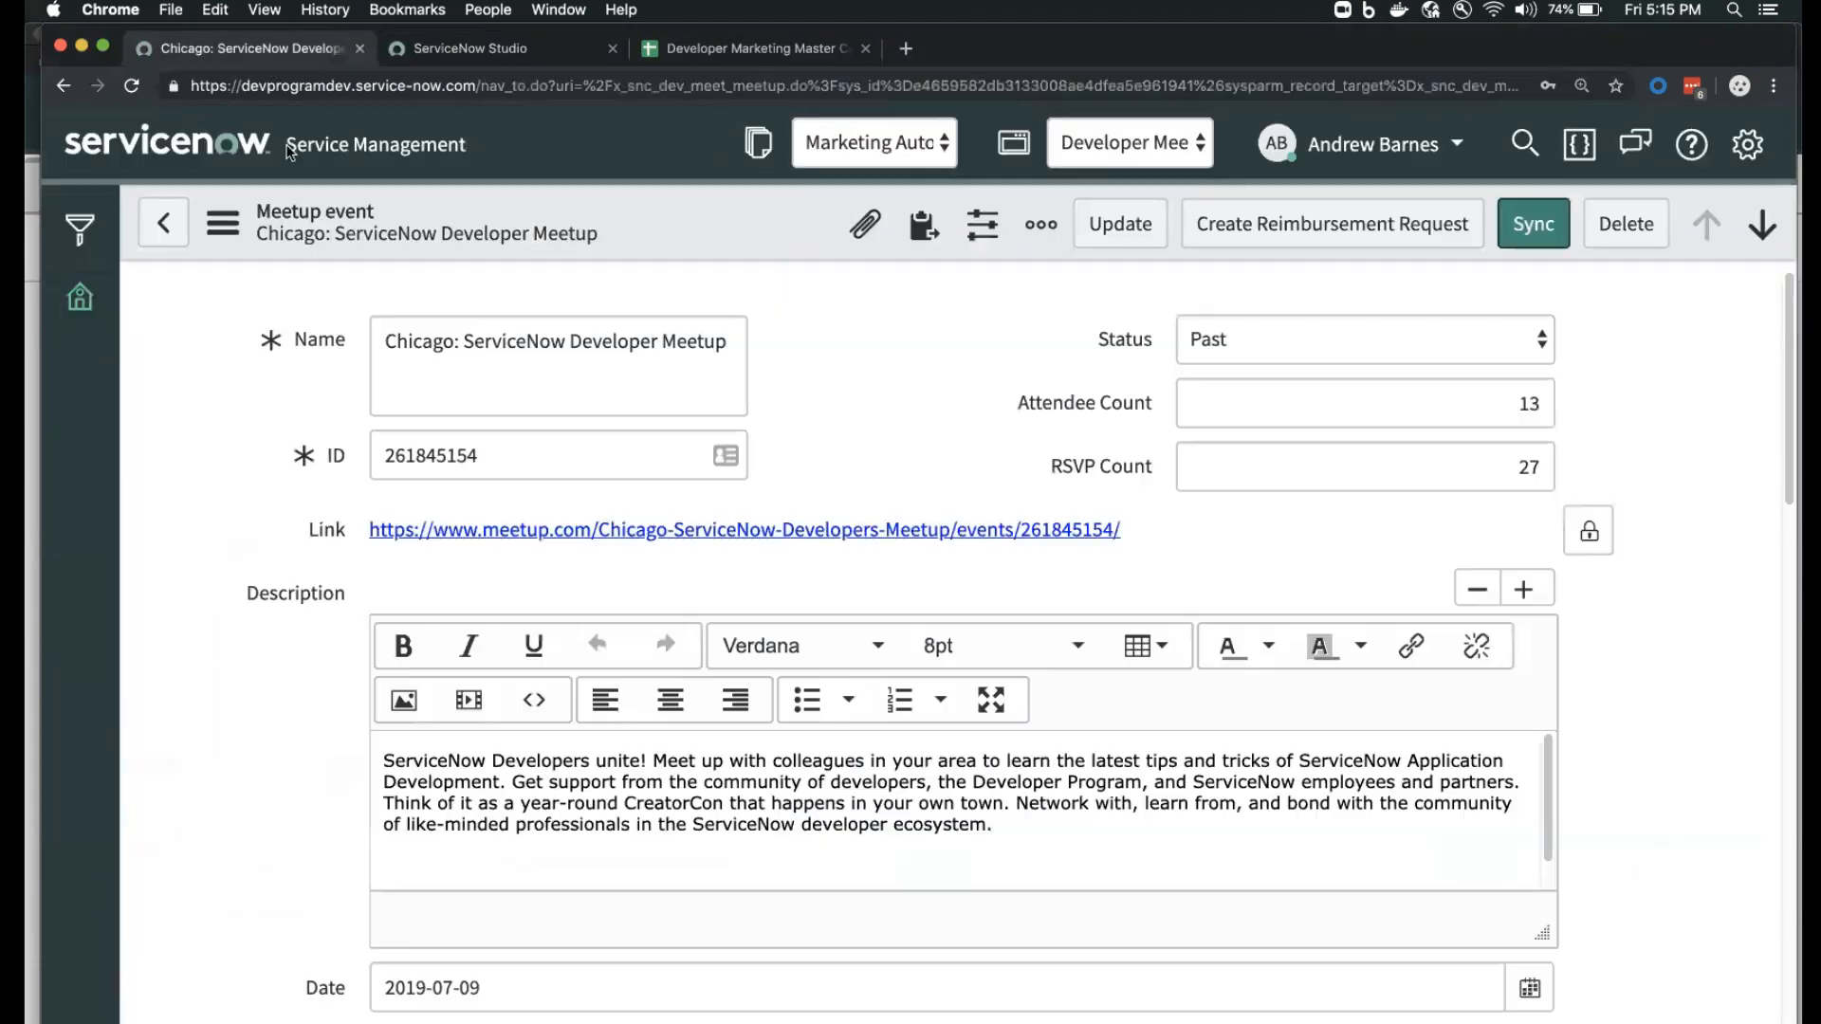
- Filter the application navigator by "meetup" and open the Groups list followed by the All Meetup events list
{"action": "left_click", "coordinate": [272, 49]}
{"action": "left_click", "coordinate": [79, 229]}
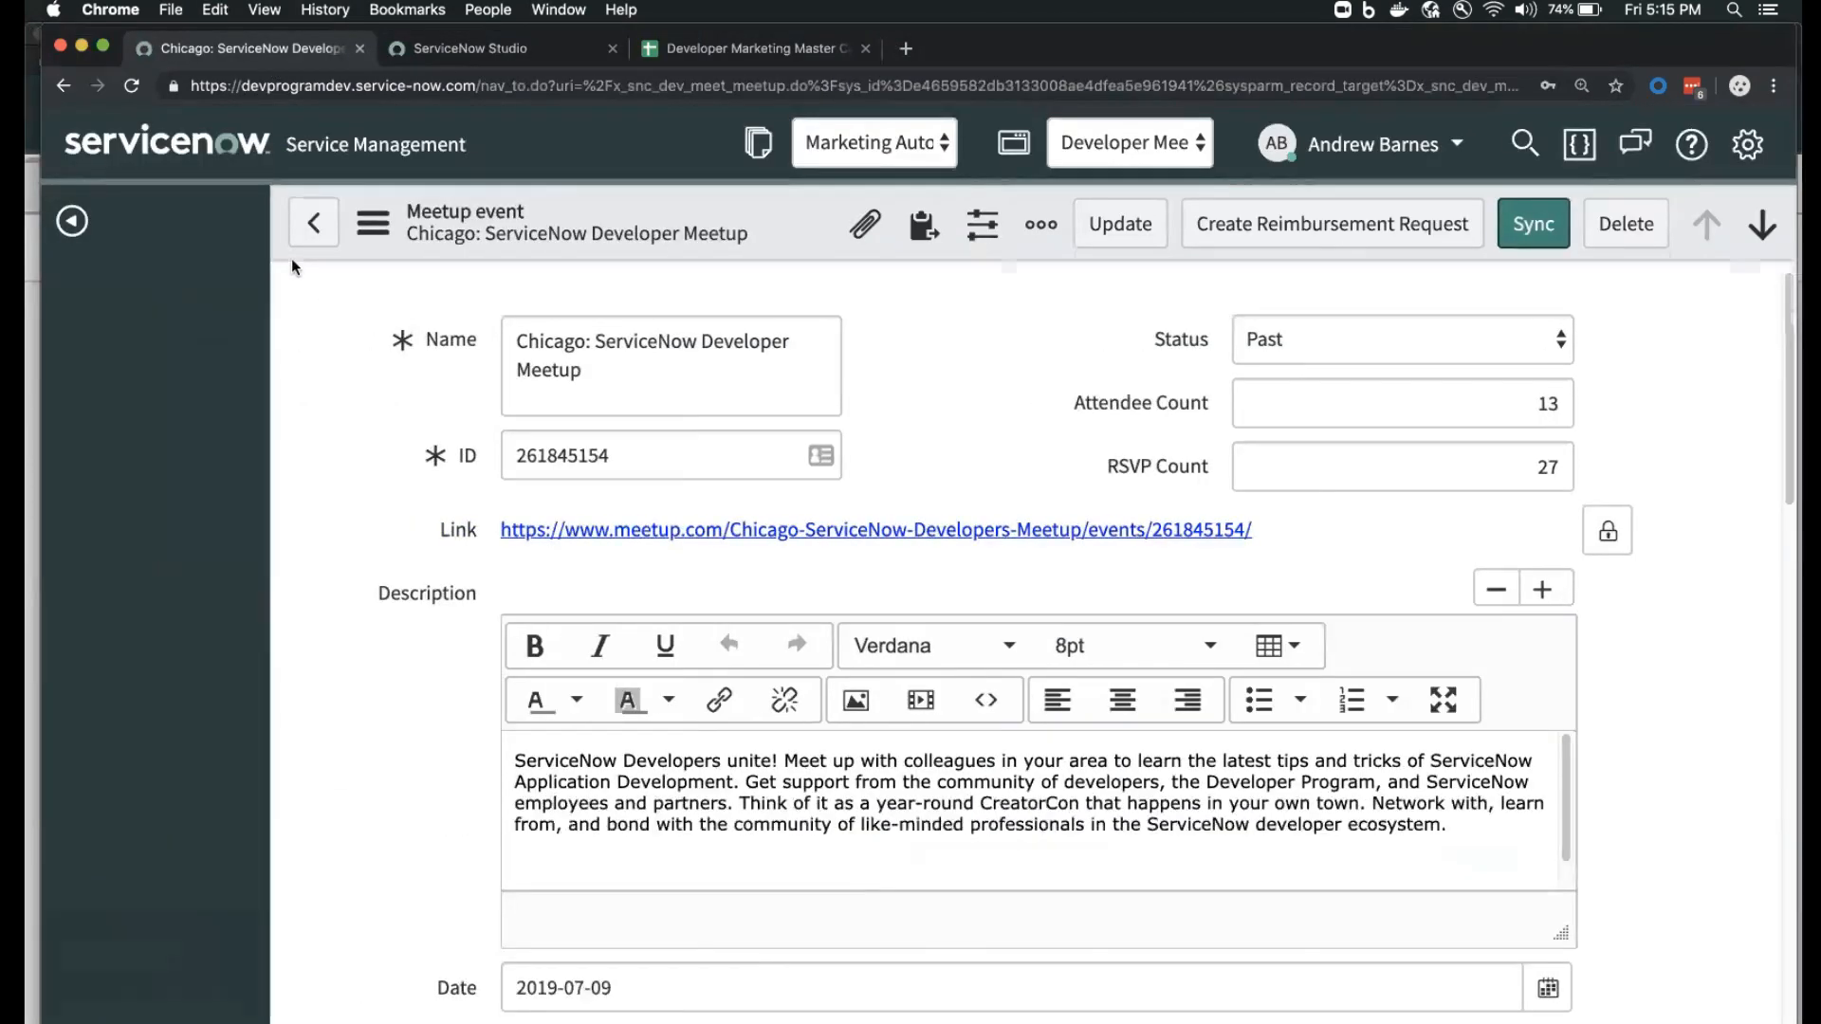
{"action": "type", "text": "meetup"}
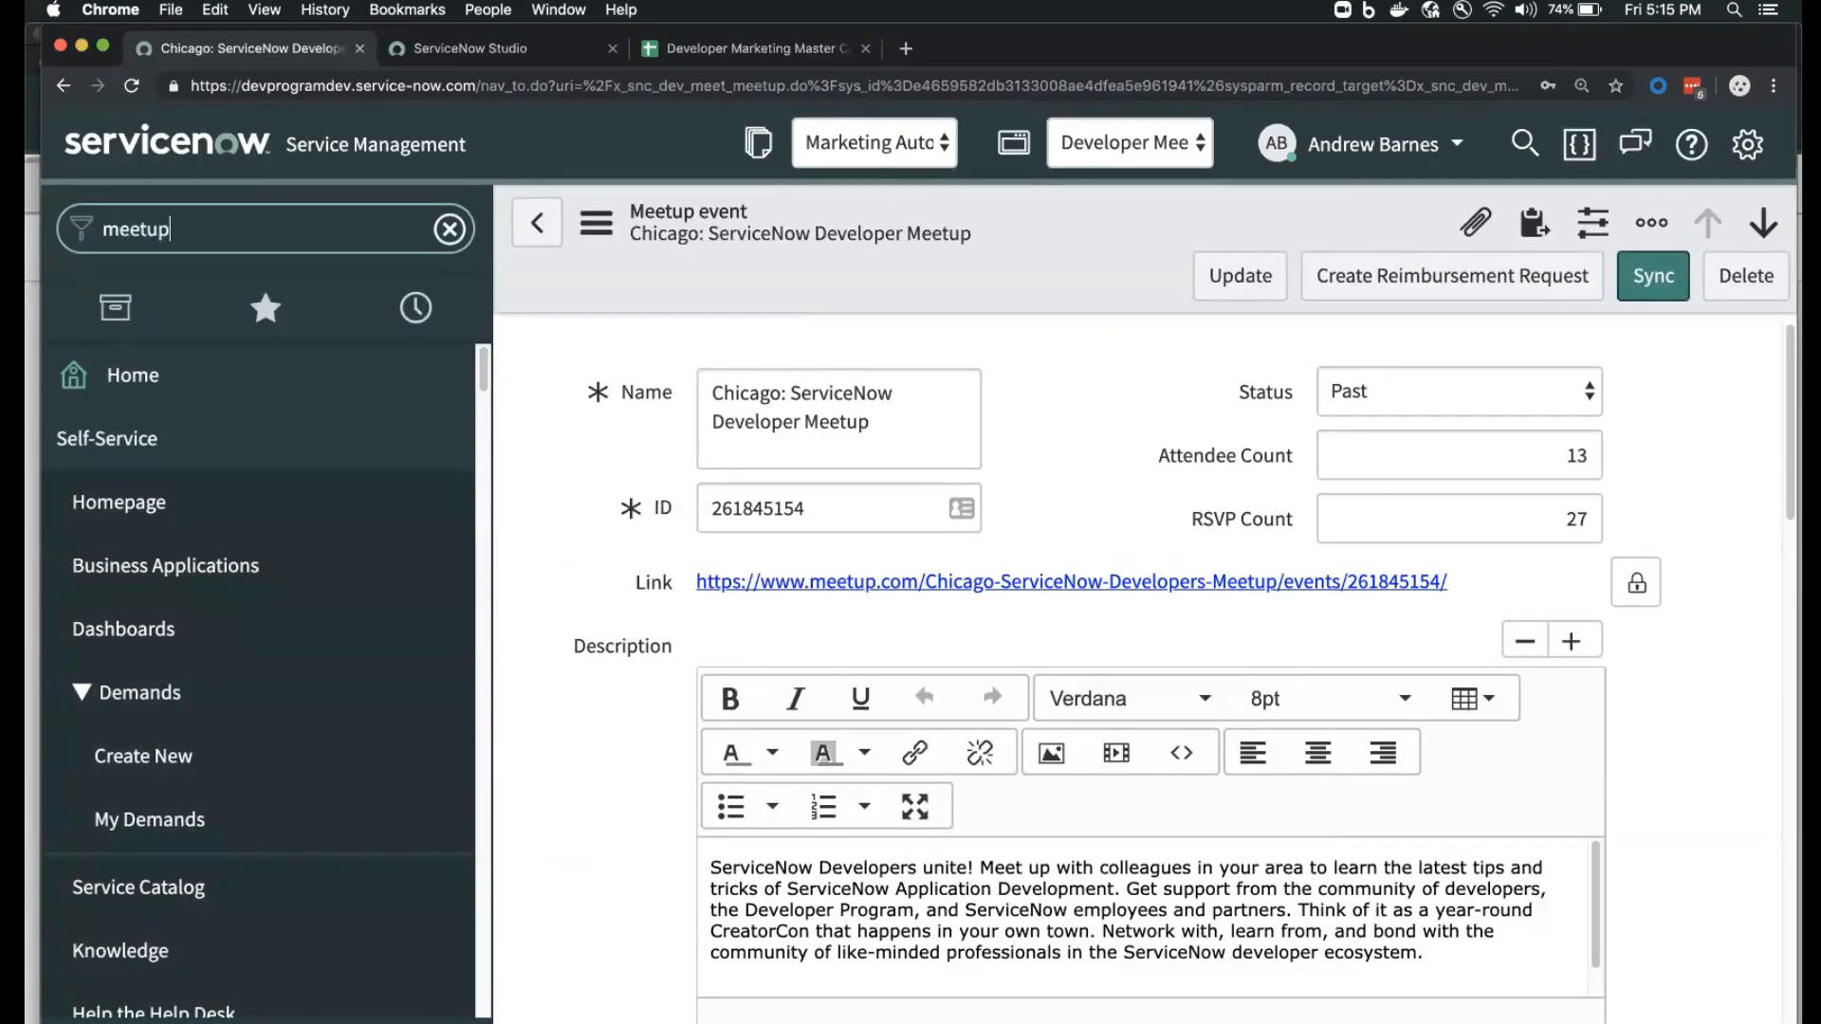
{"action": "scroll", "coordinate": [313, 771], "scroll_direction": "down", "scroll_amount": 5}
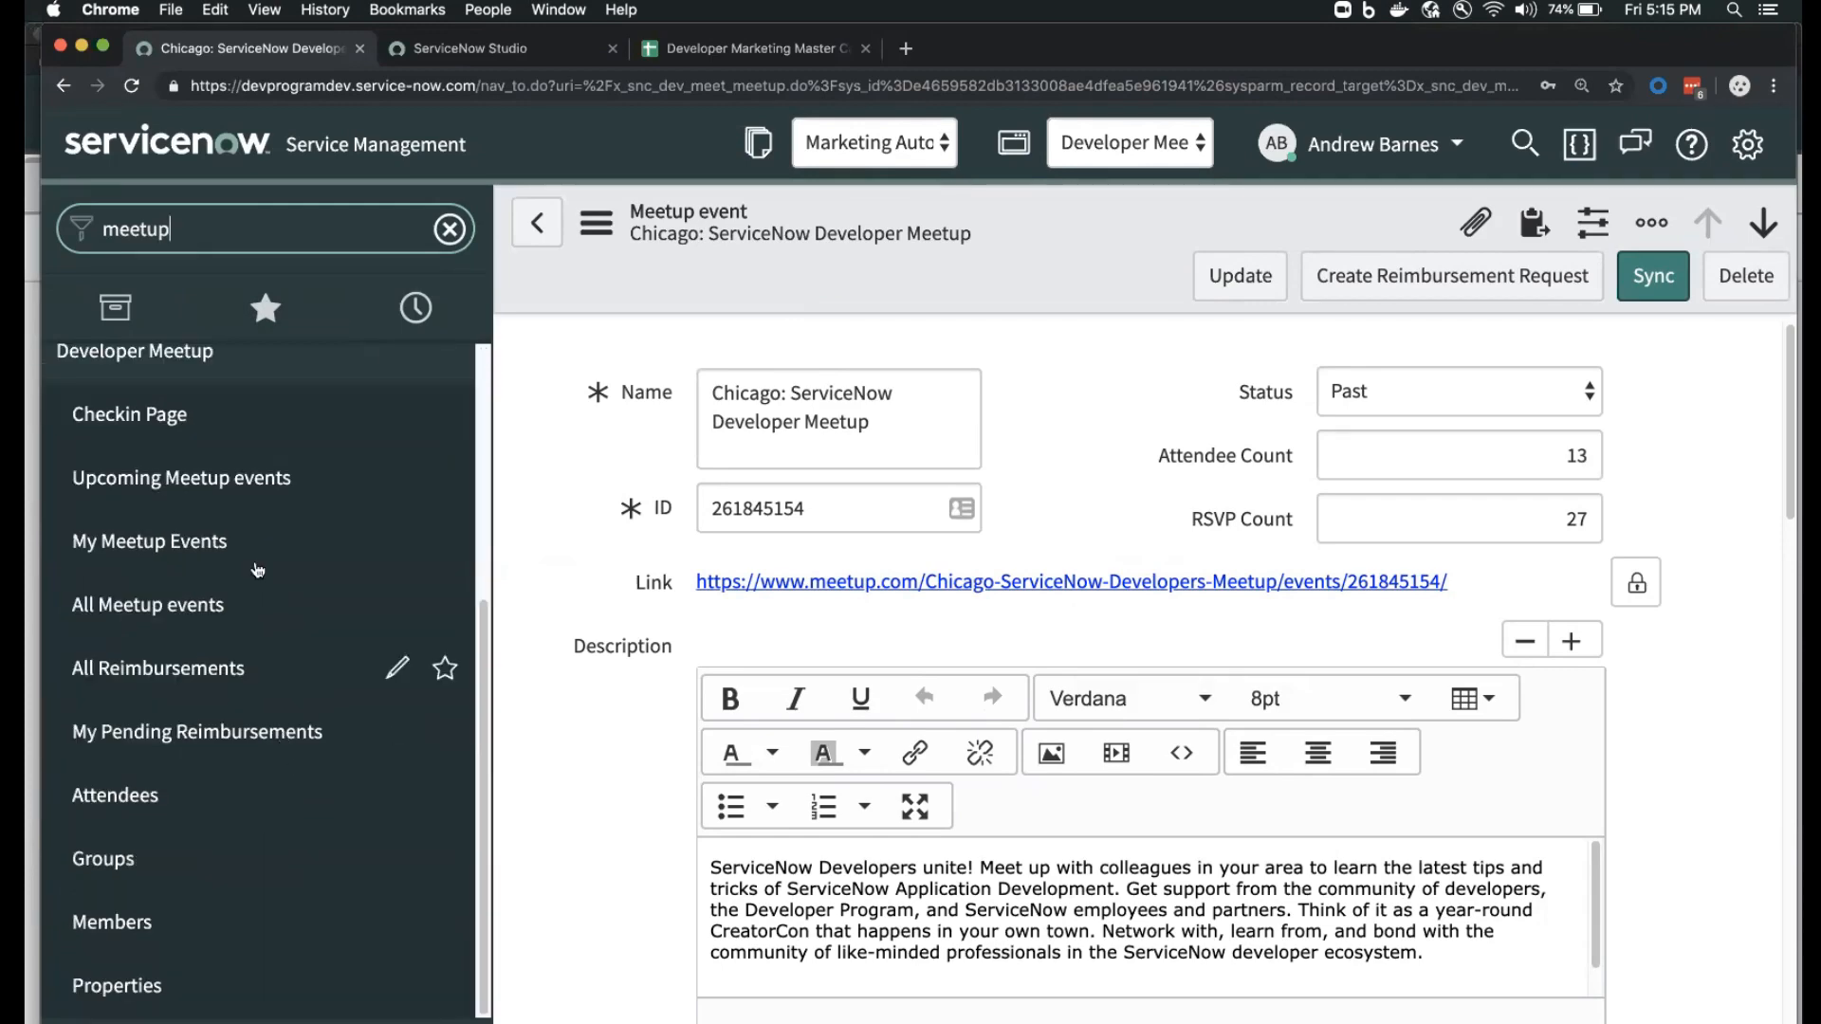
{"action": "left_click", "coordinate": [214, 858]}
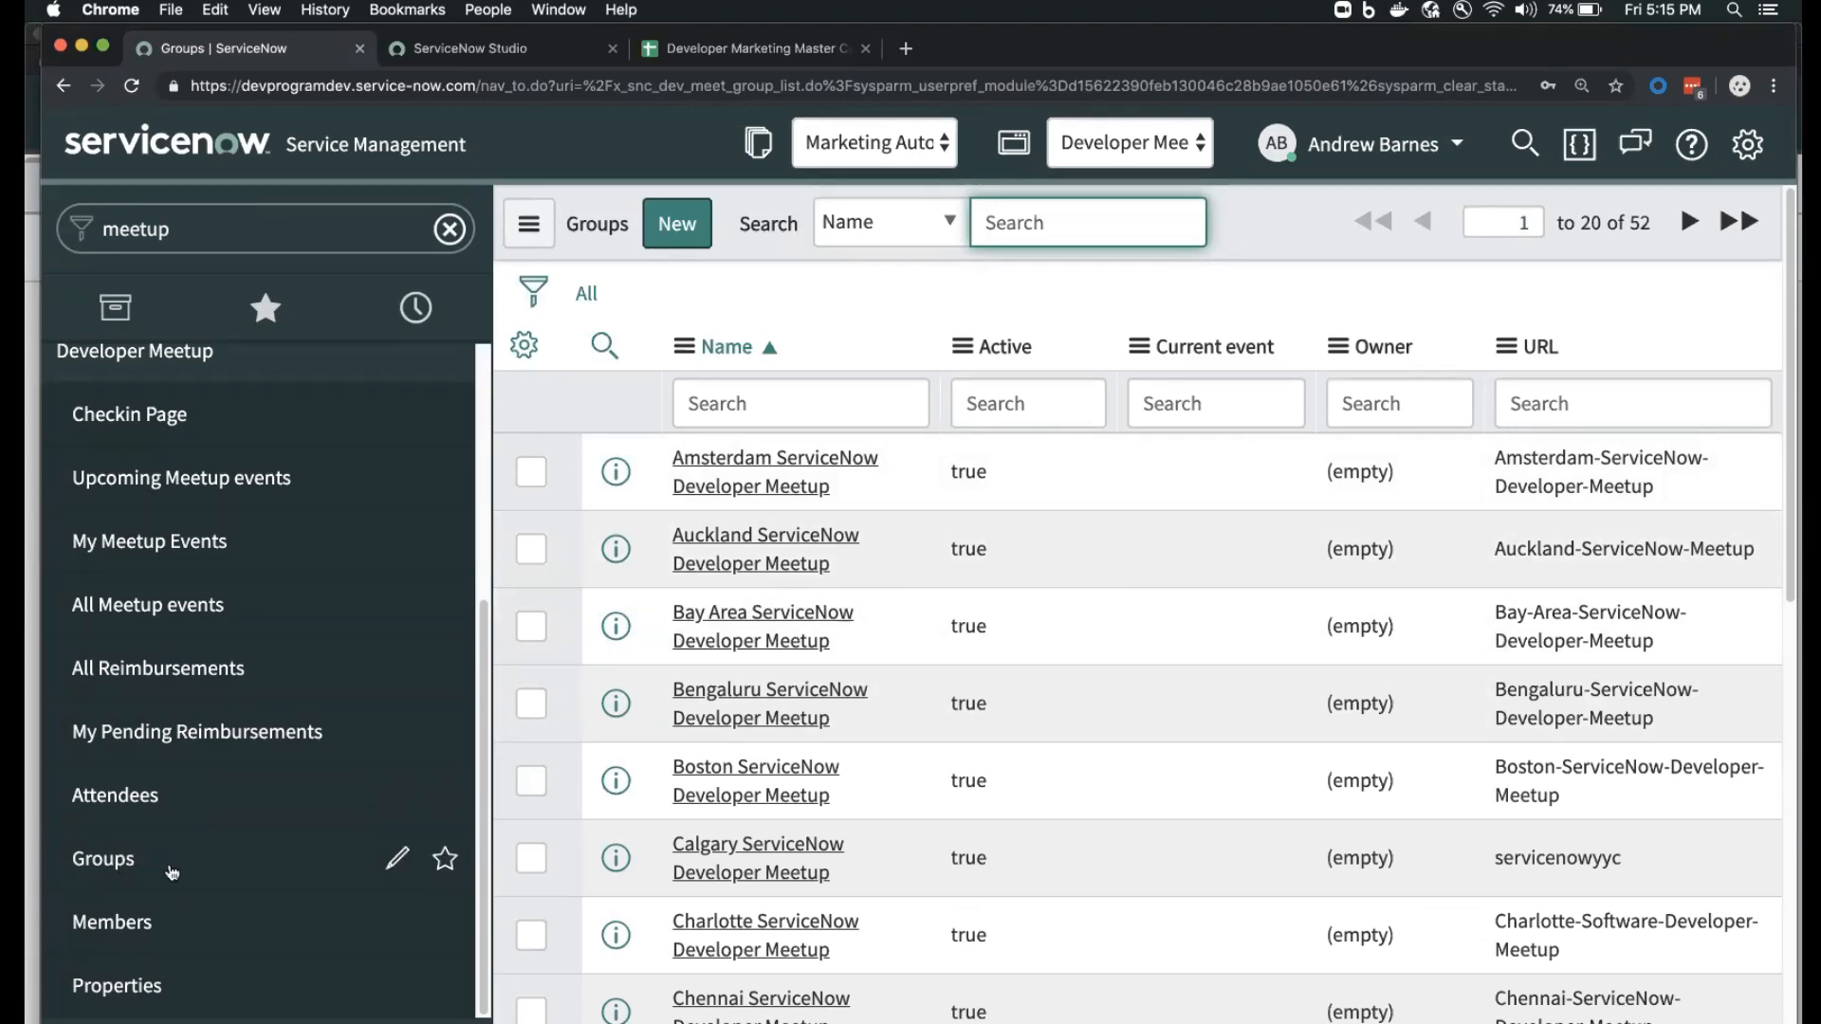
{"action": "left_click", "coordinate": [217, 607]}
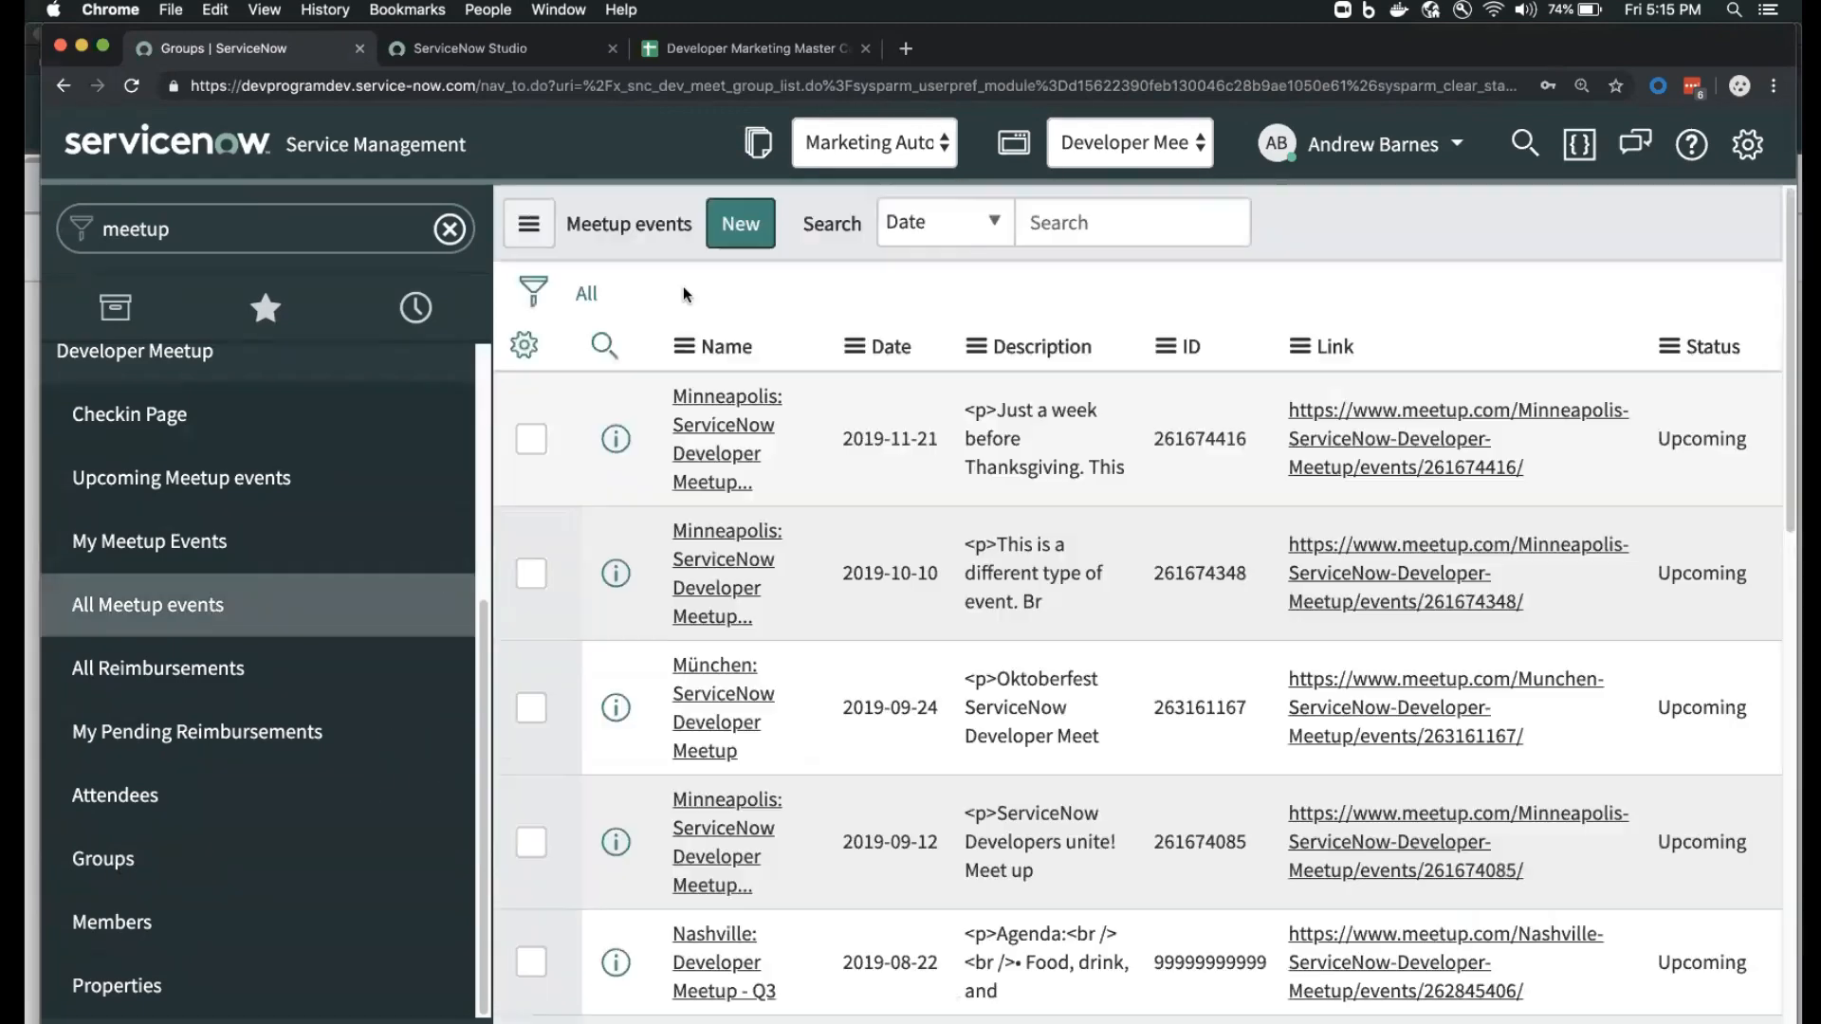
- Start a filter condition on the Date field in the Meetup events list
{"action": "left_click", "coordinate": [532, 343]}
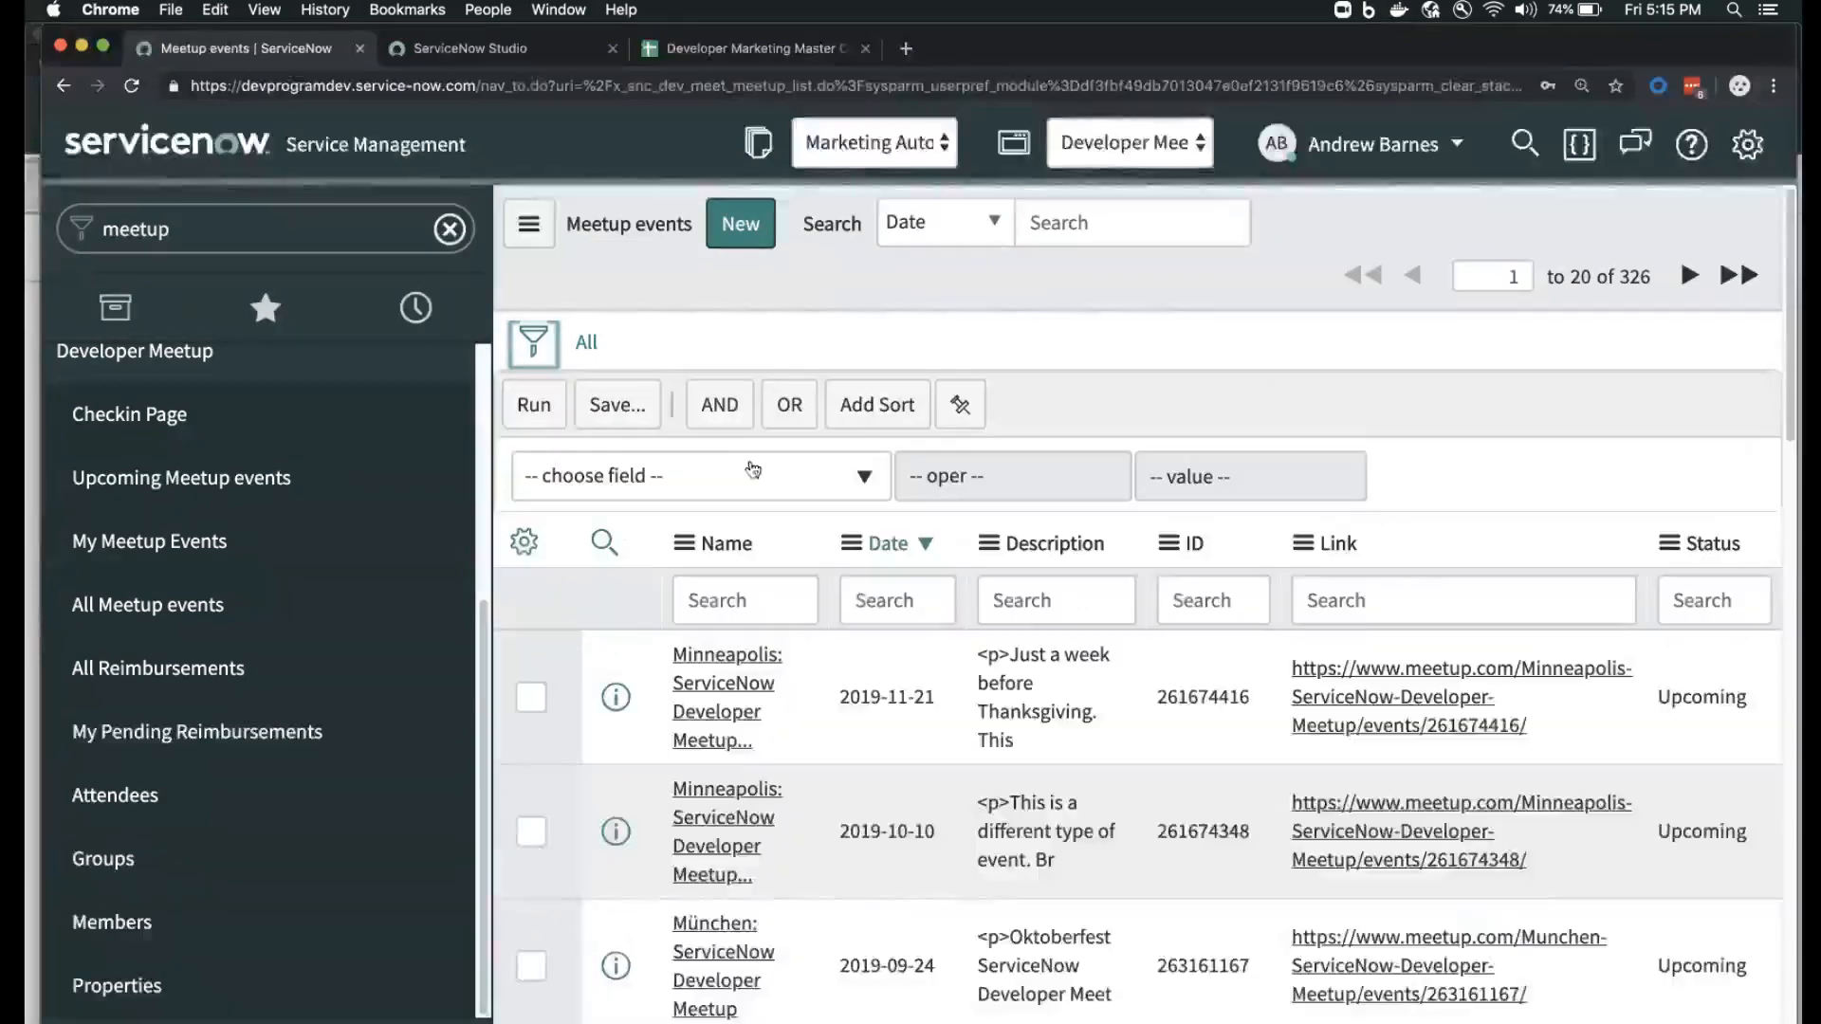
{"action": "left_click", "coordinate": [741, 476]}
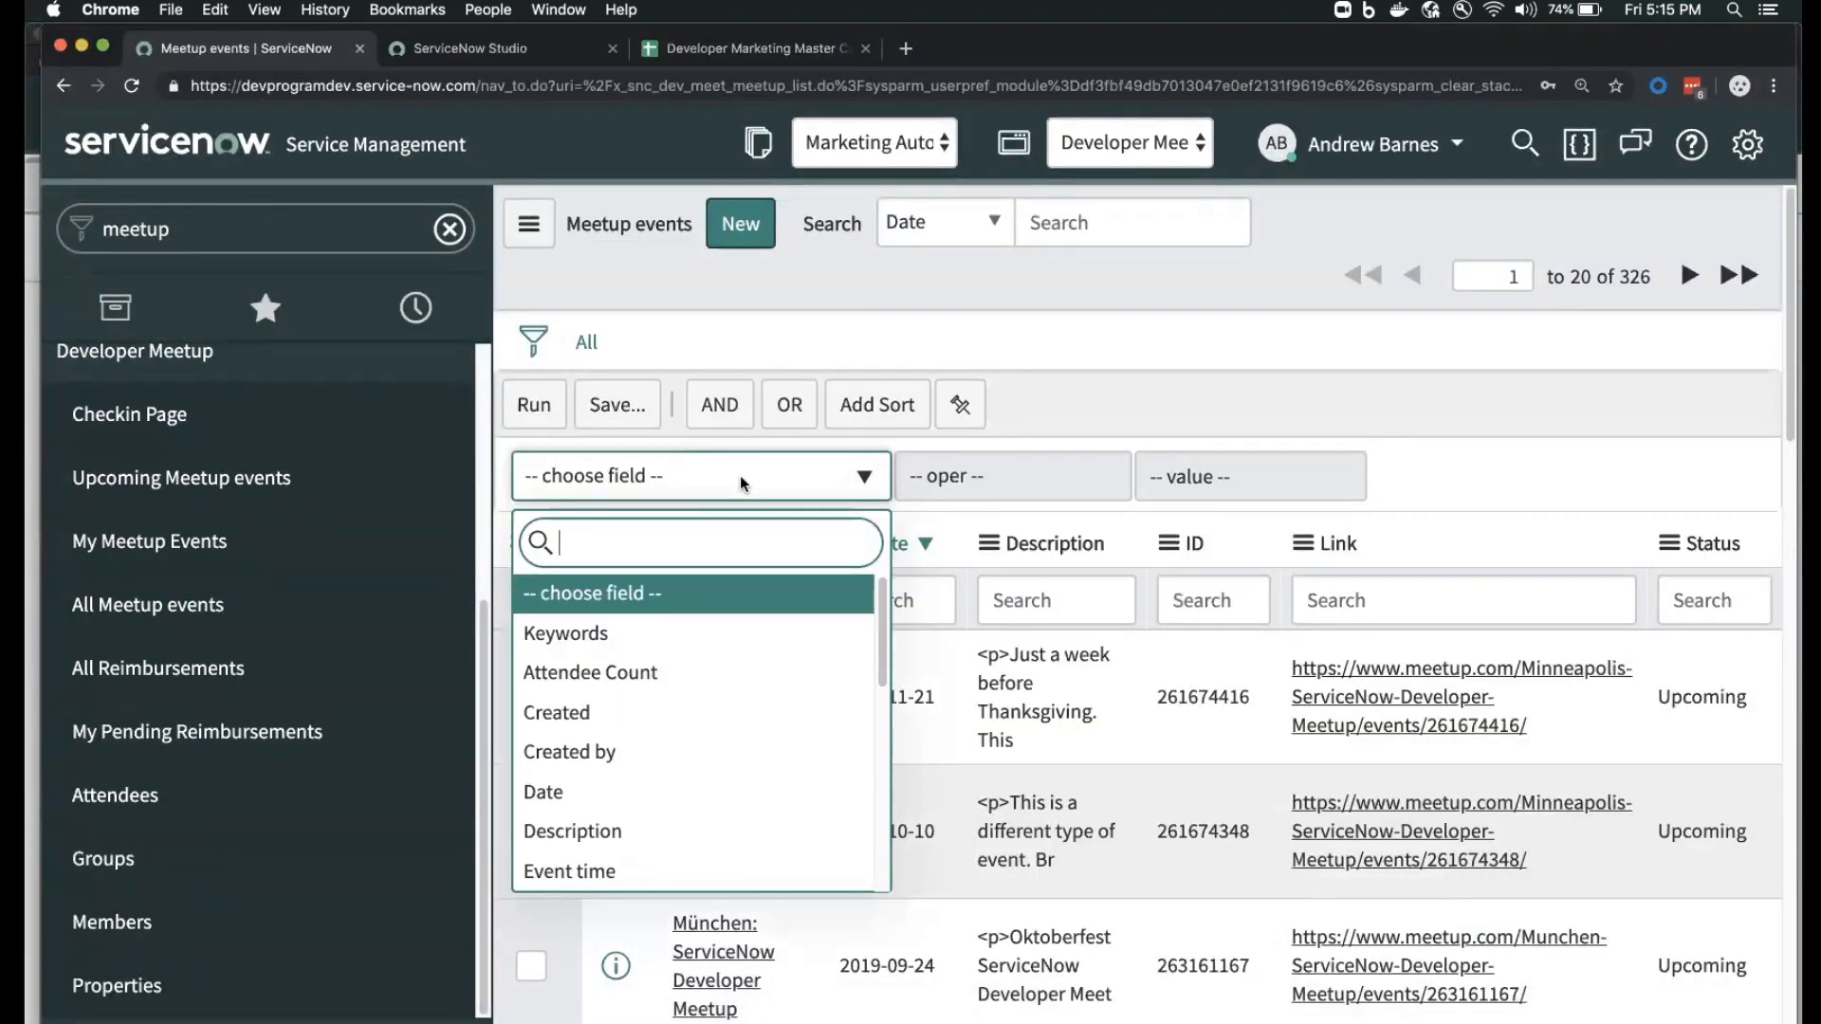
{"action": "type", "text": "dat"}
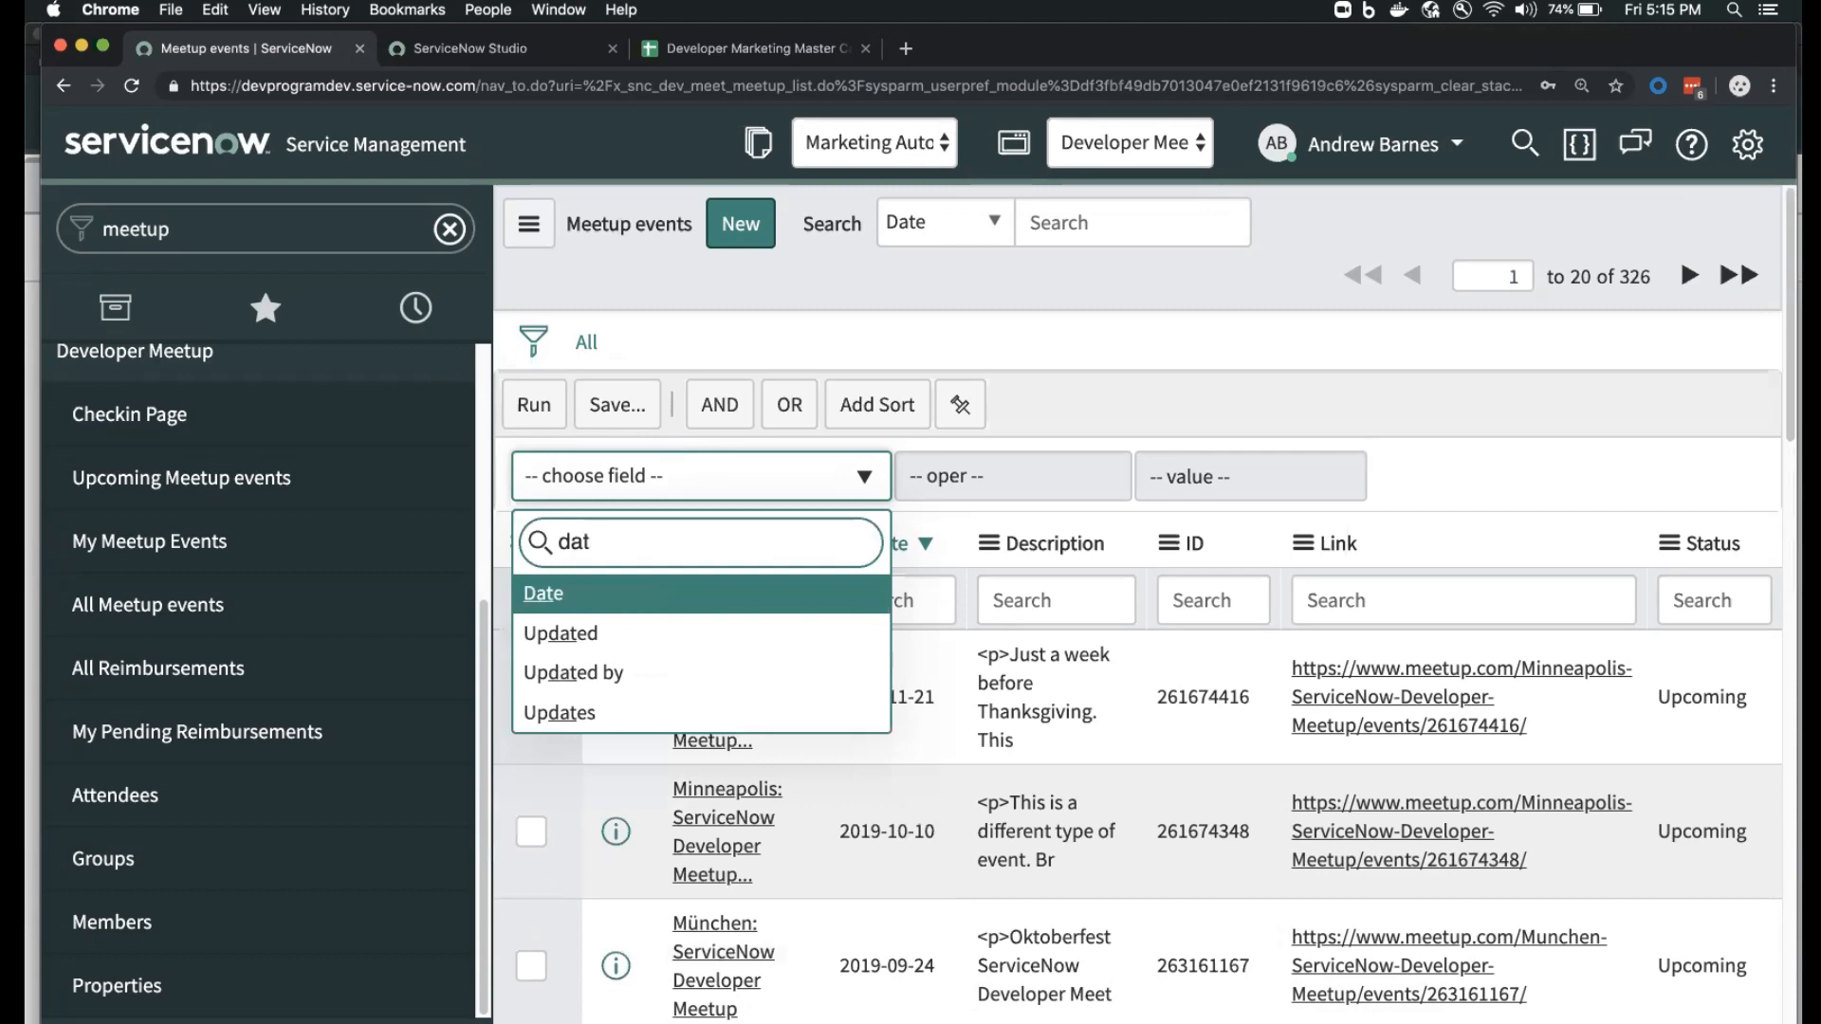
{"action": "key", "text": "Return"}
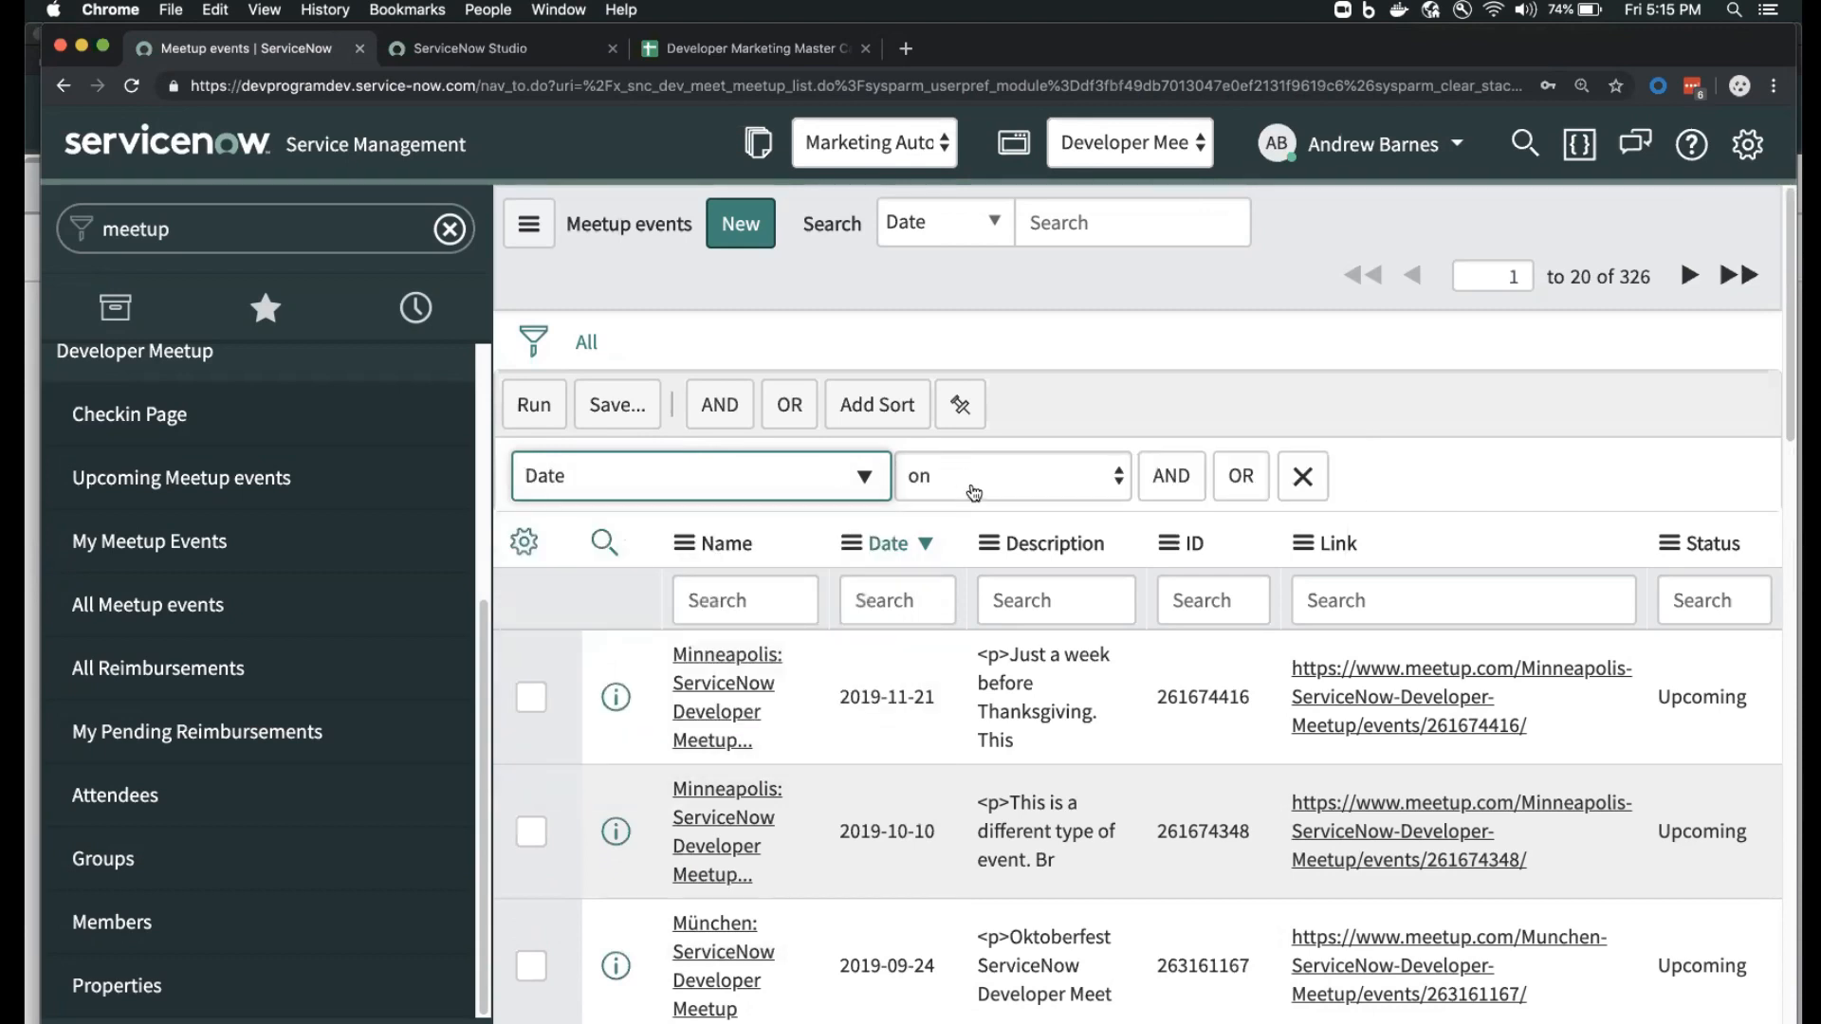
- Try the relative operator for the Date filter condition
{"action": "left_click", "coordinate": [1334, 476]}
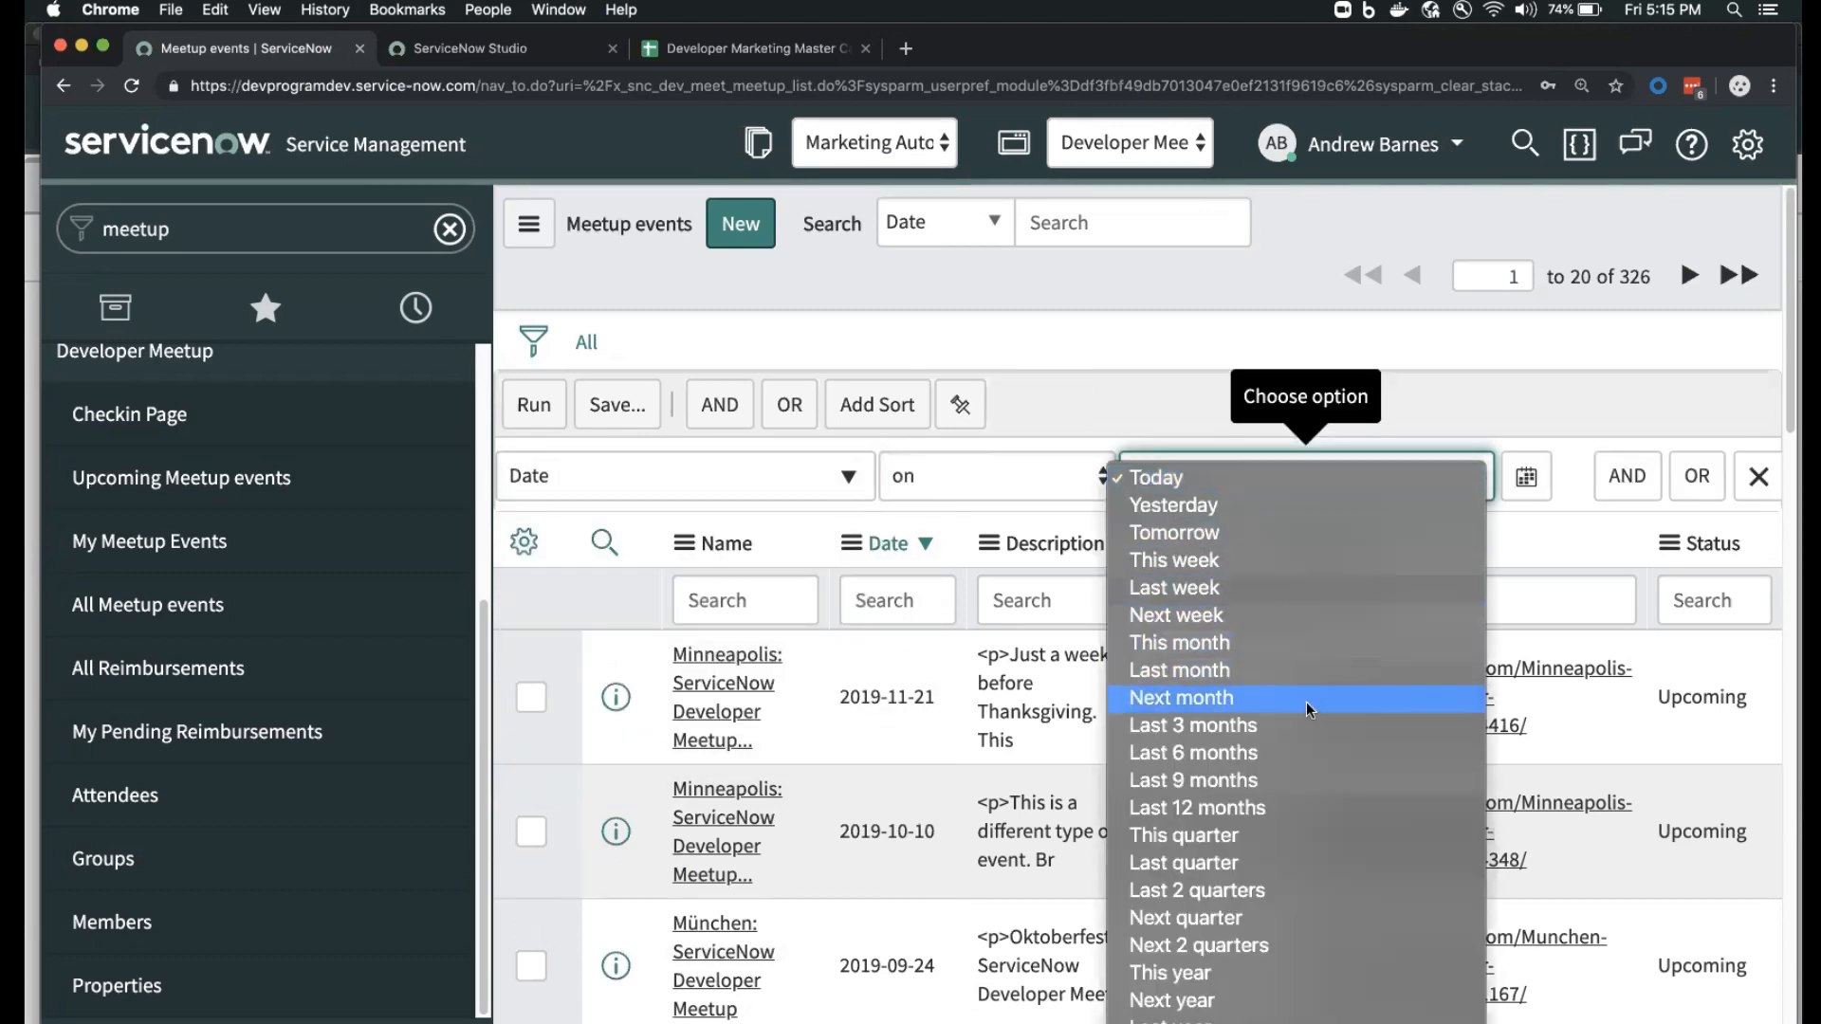
{"action": "left_click", "coordinate": [1021, 474]}
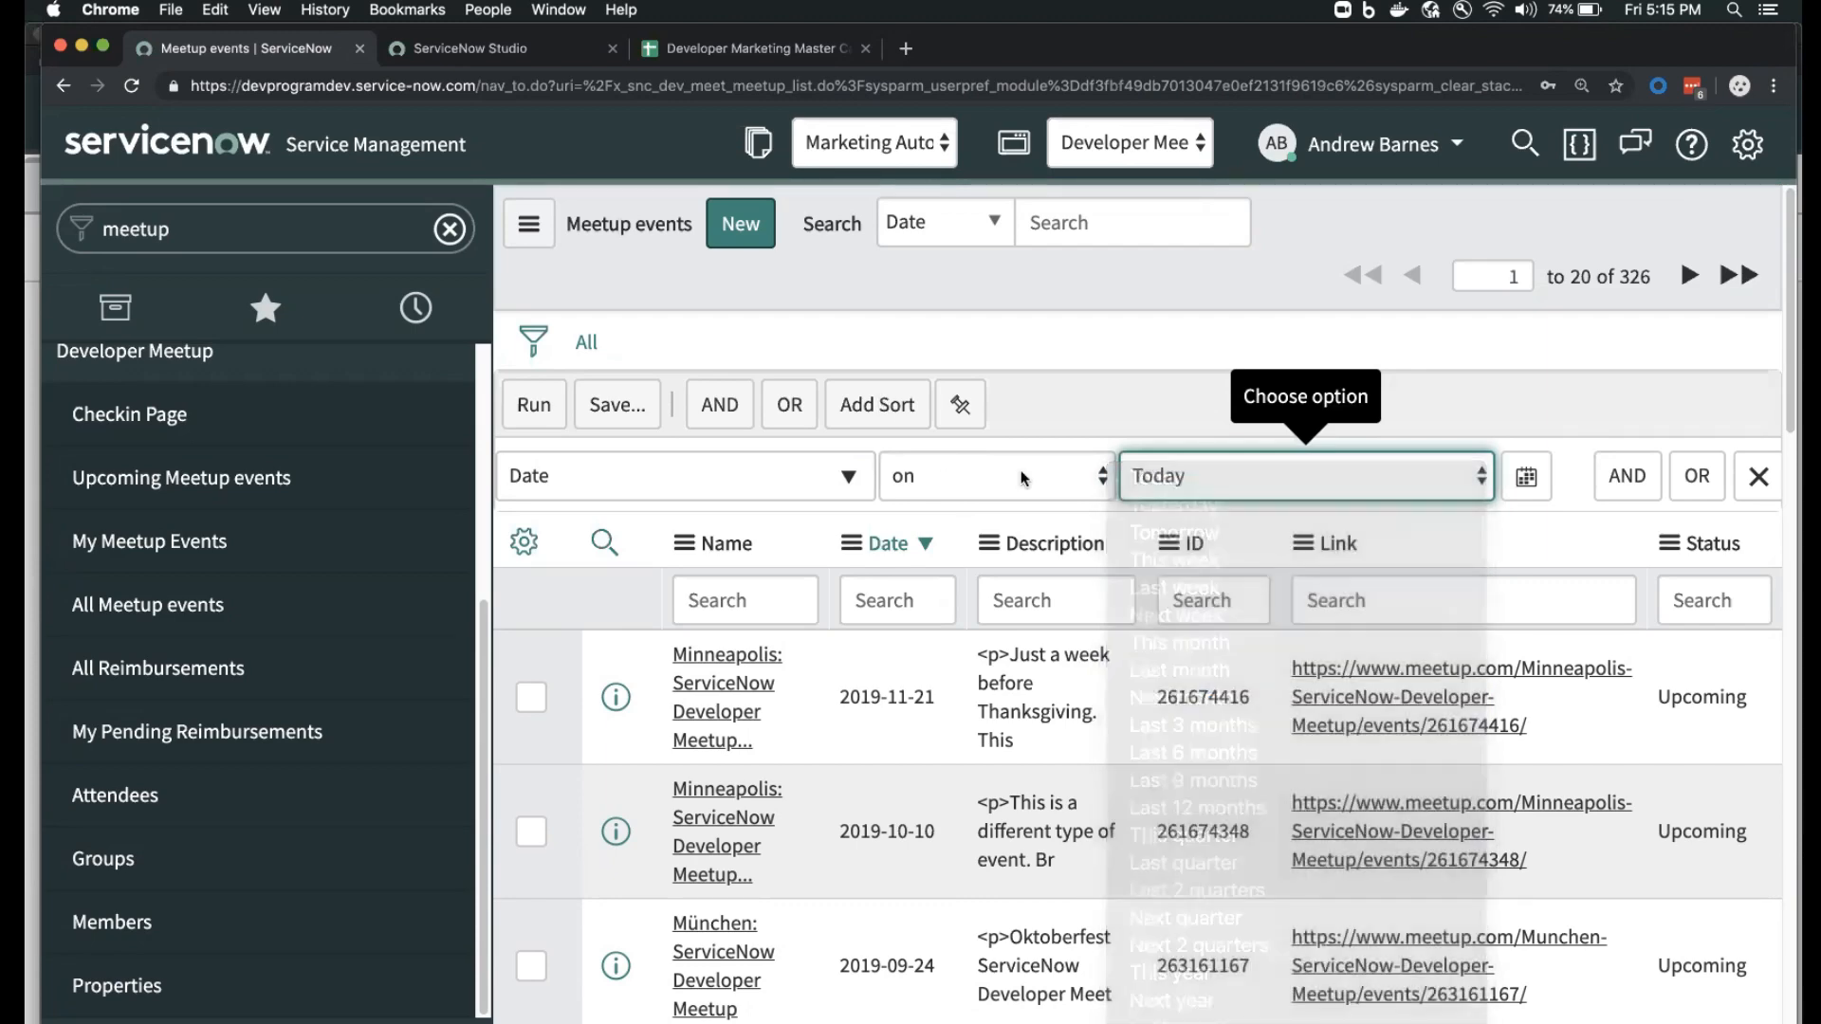
{"action": "key", "text": "r"}
{"action": "key", "text": "Return"}
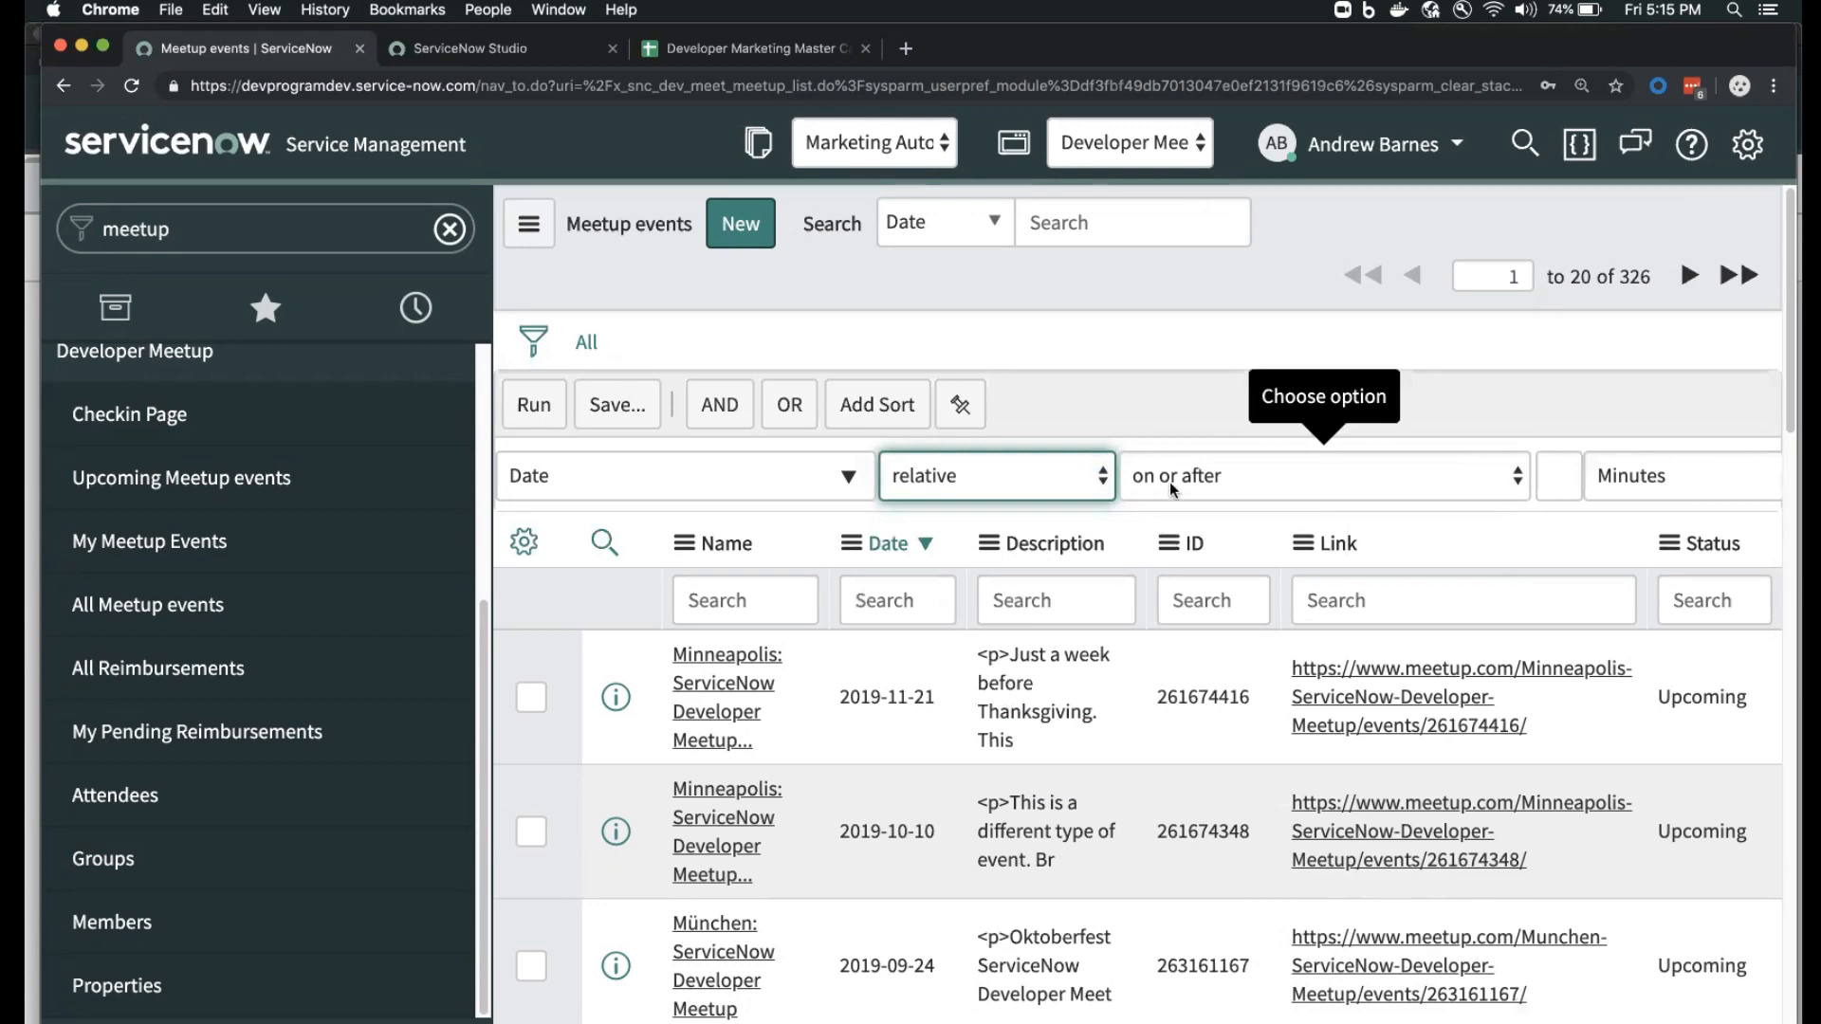
- Set the Date filter condition to on Last 3 months
{"action": "left_click", "coordinate": [980, 482]}
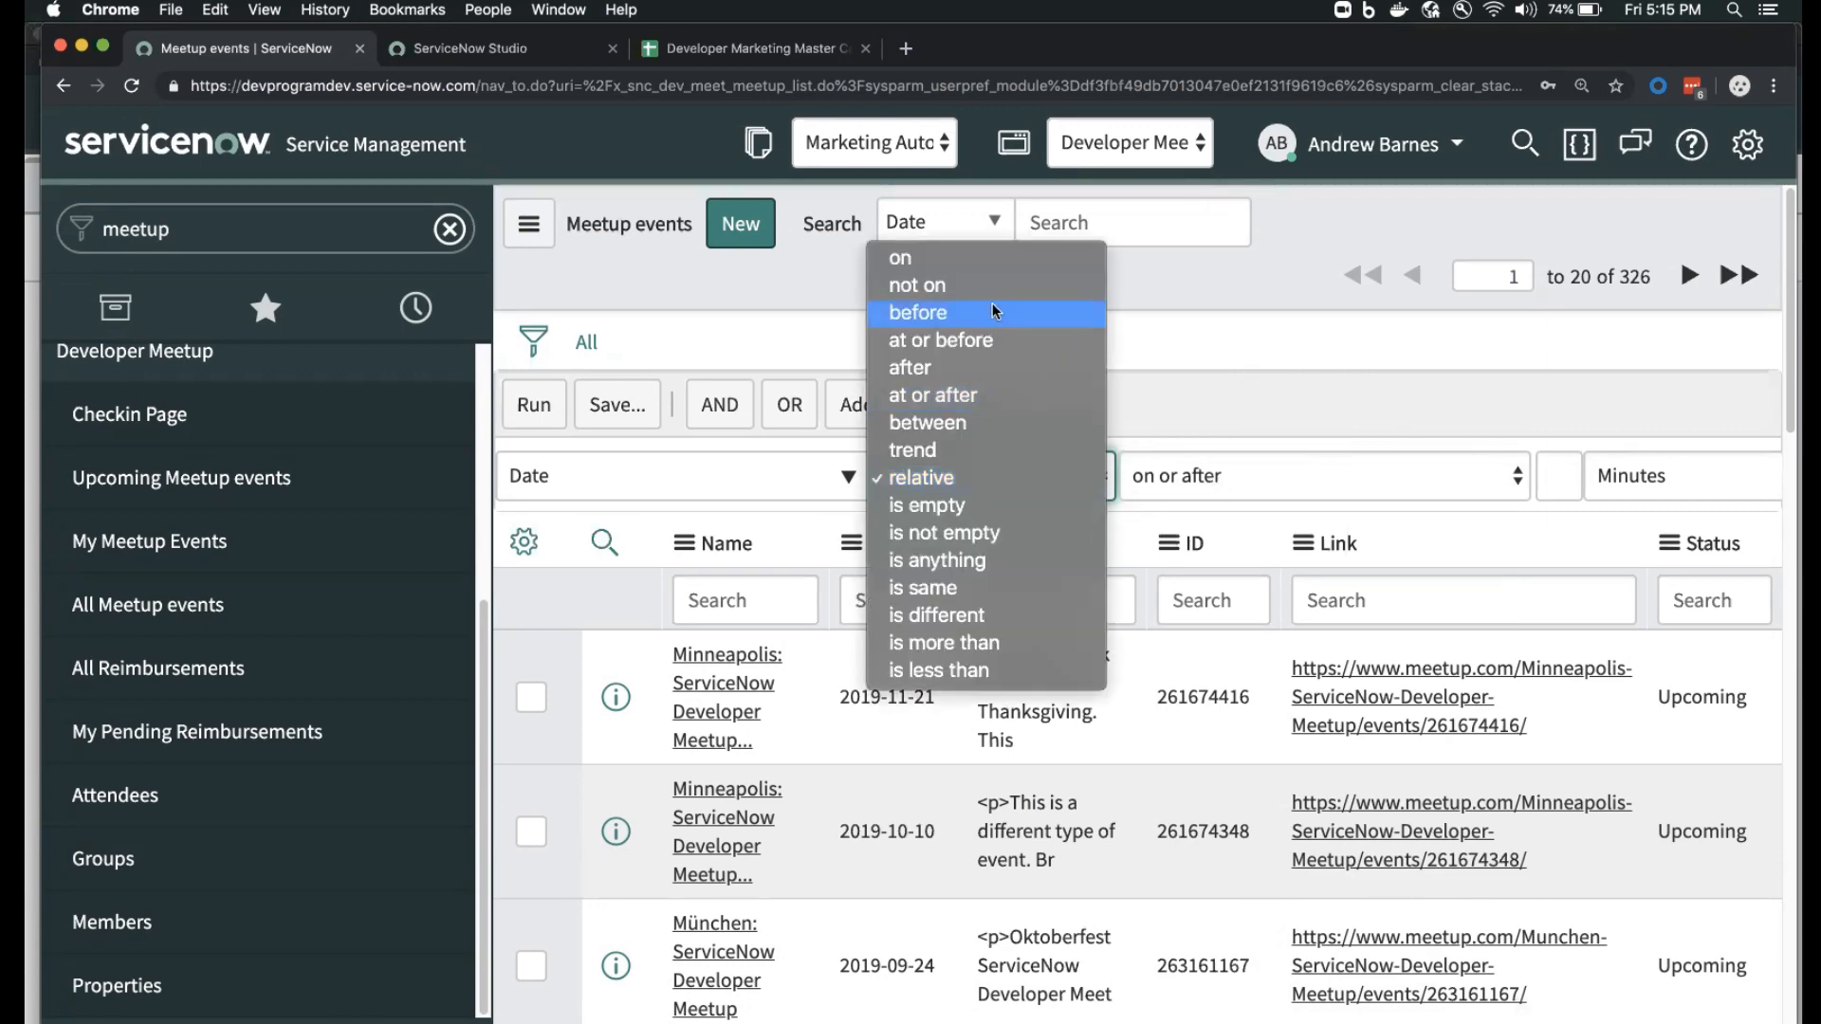
{"action": "left_click", "coordinate": [986, 258]}
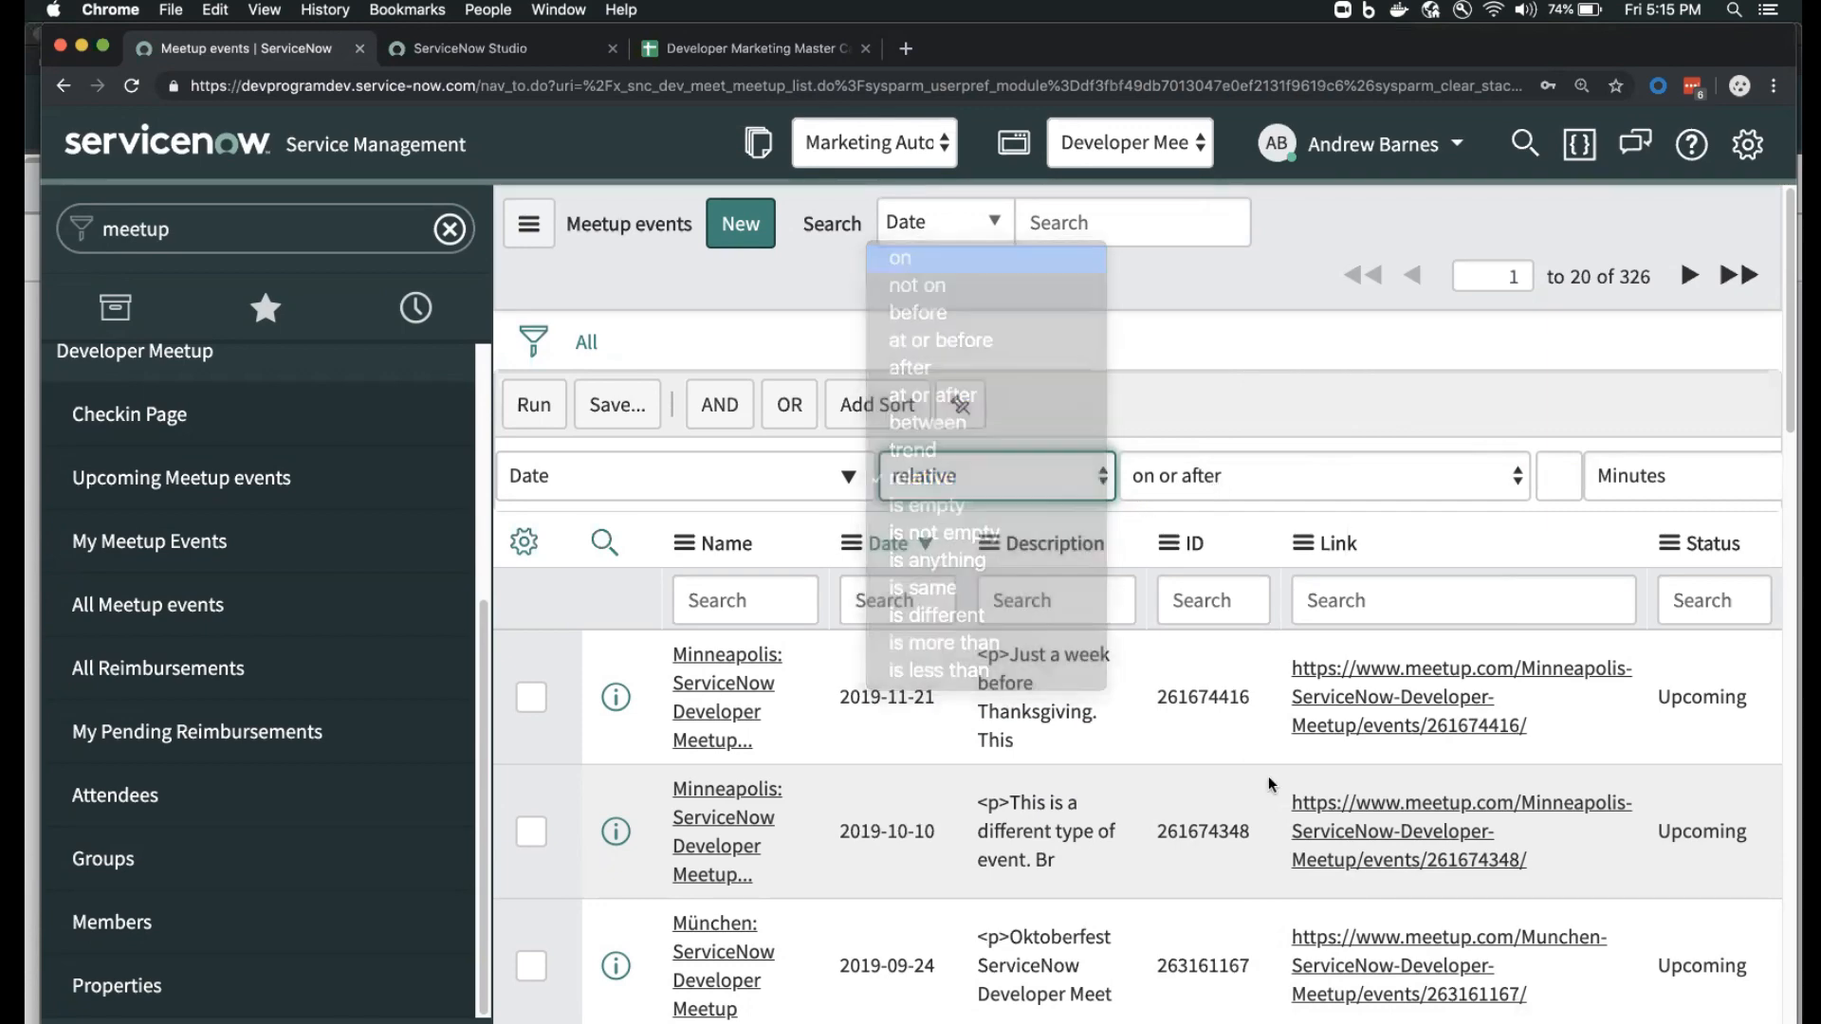
{"action": "left_click", "coordinate": [1259, 479]}
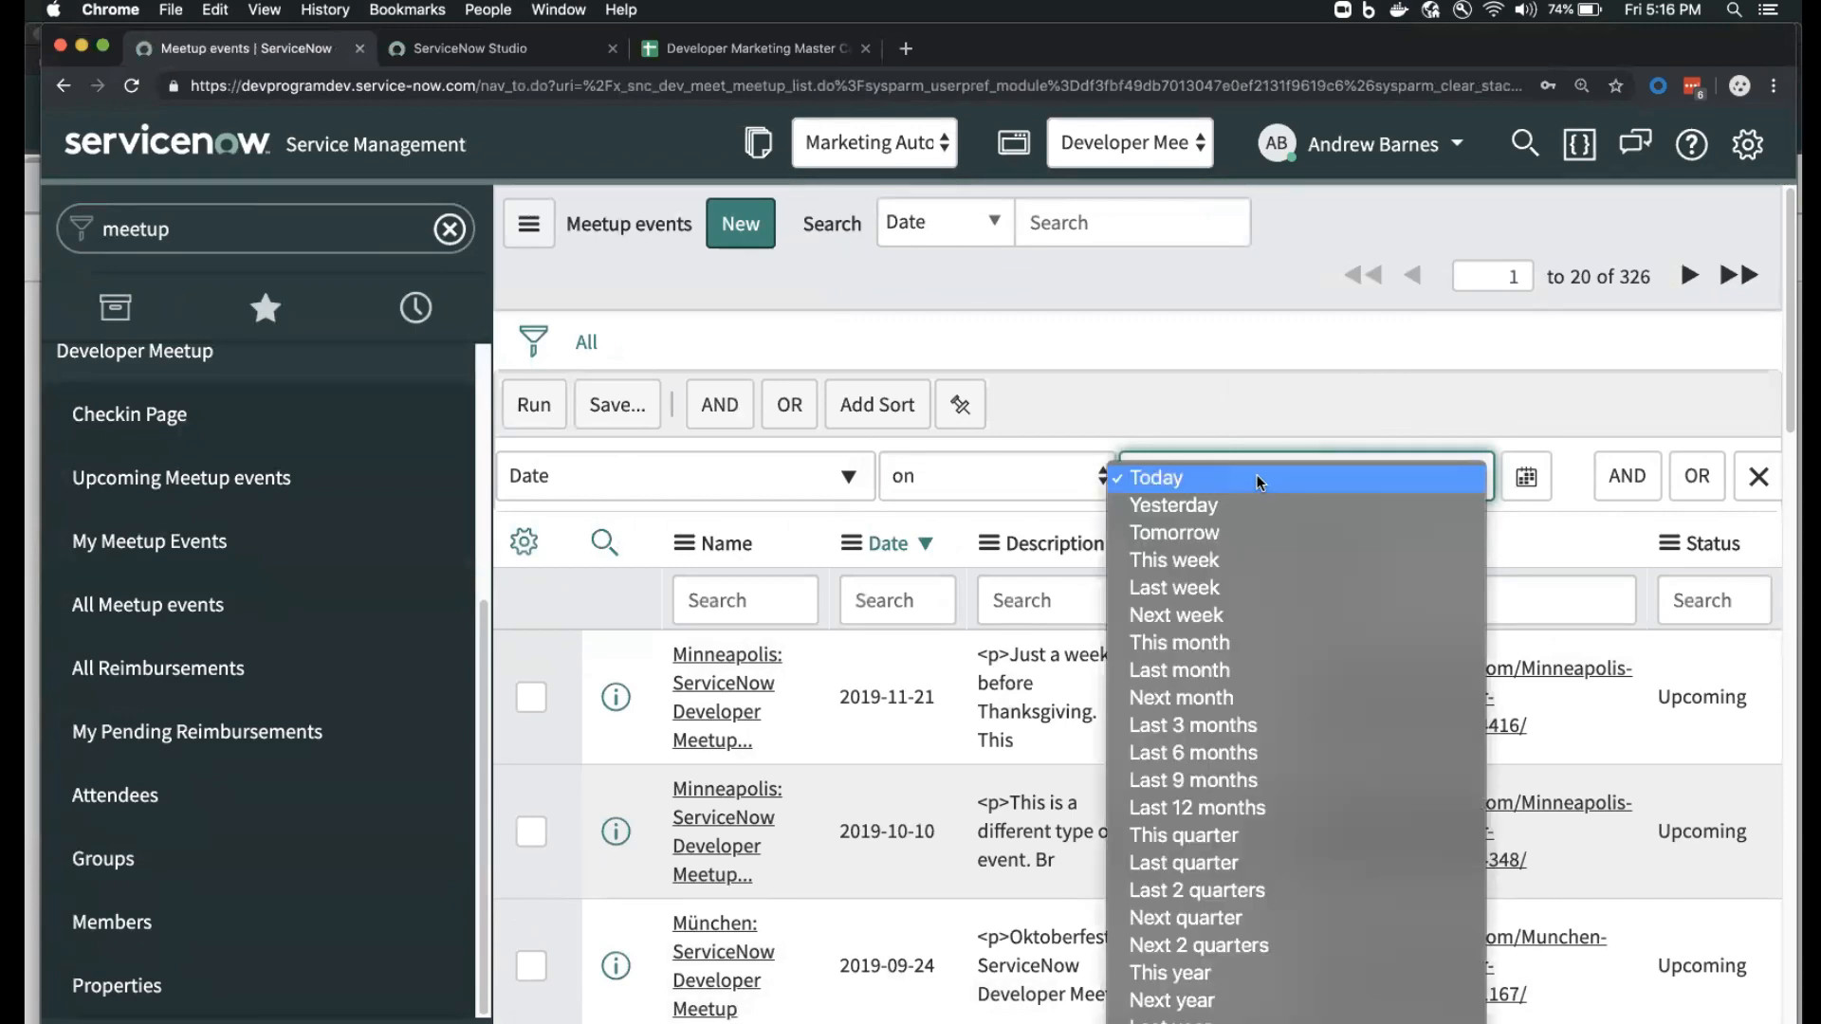
{"action": "left_click", "coordinate": [1290, 714]}
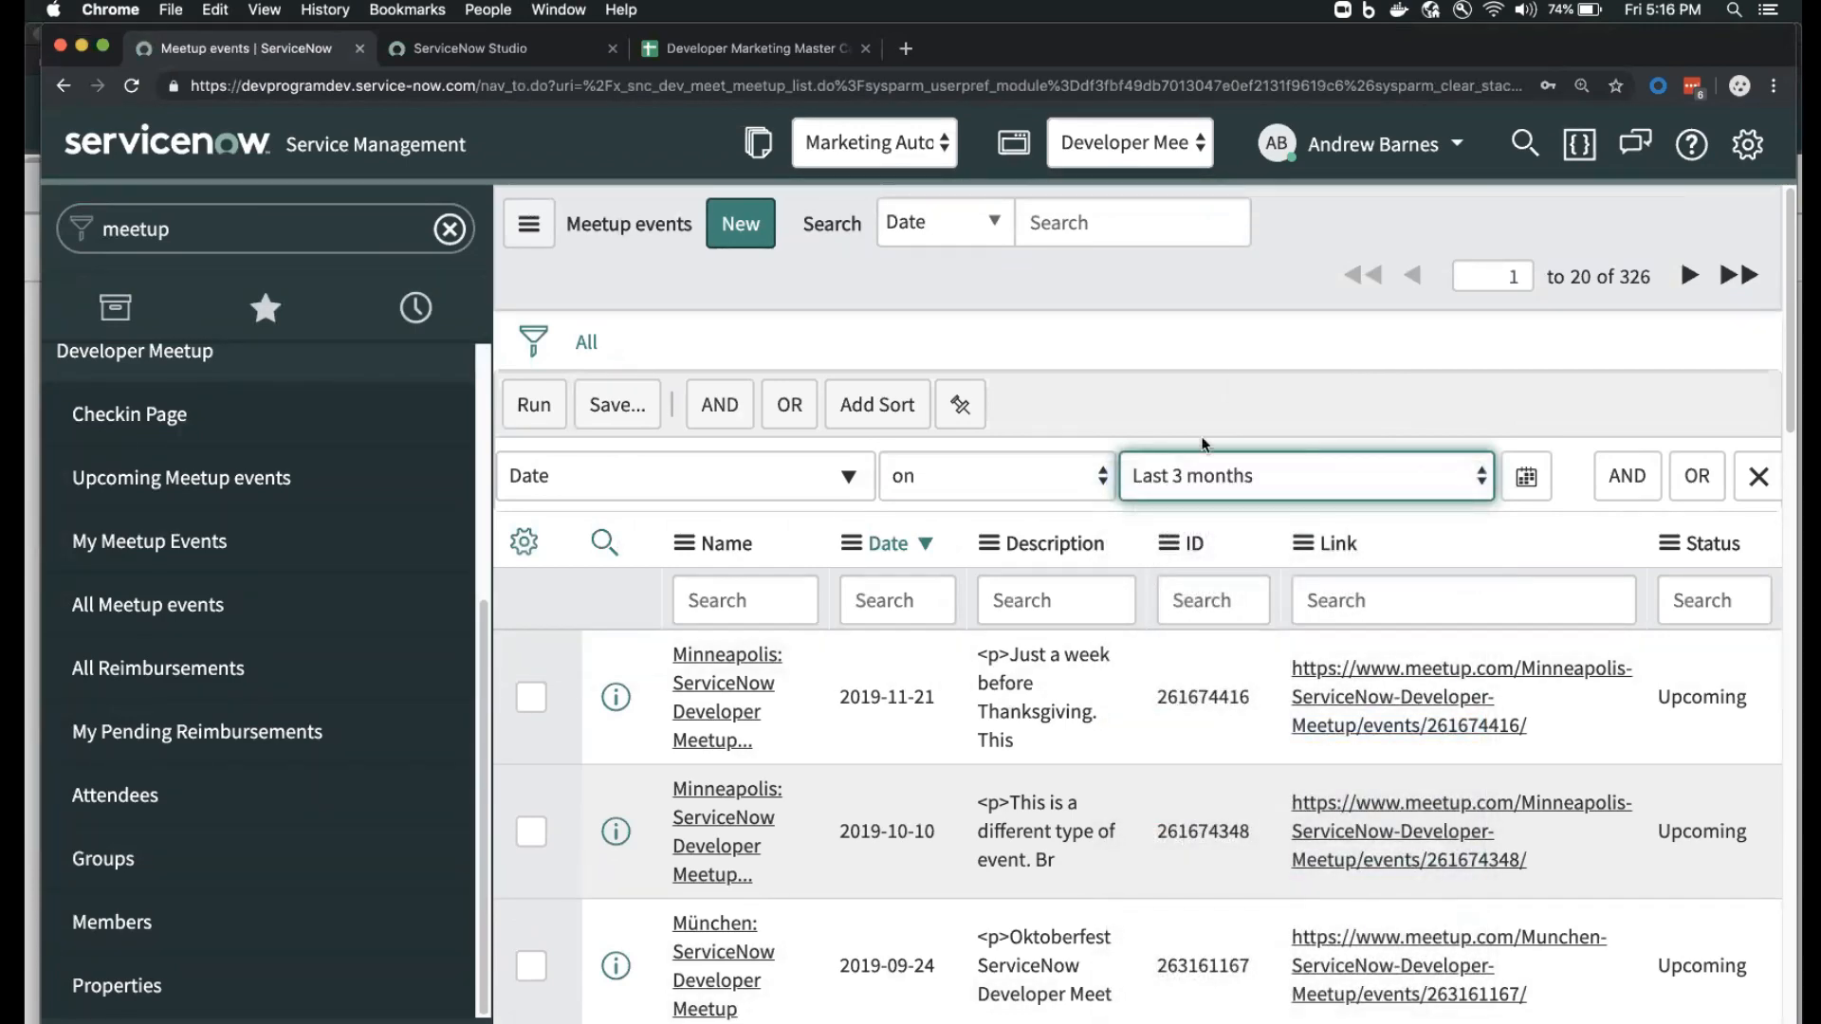
- Run the Last 3 months date filter on the Meetup events list, open the Groups list in a separate browser tab, and return to the events
{"action": "left_click", "coordinate": [531, 406]}
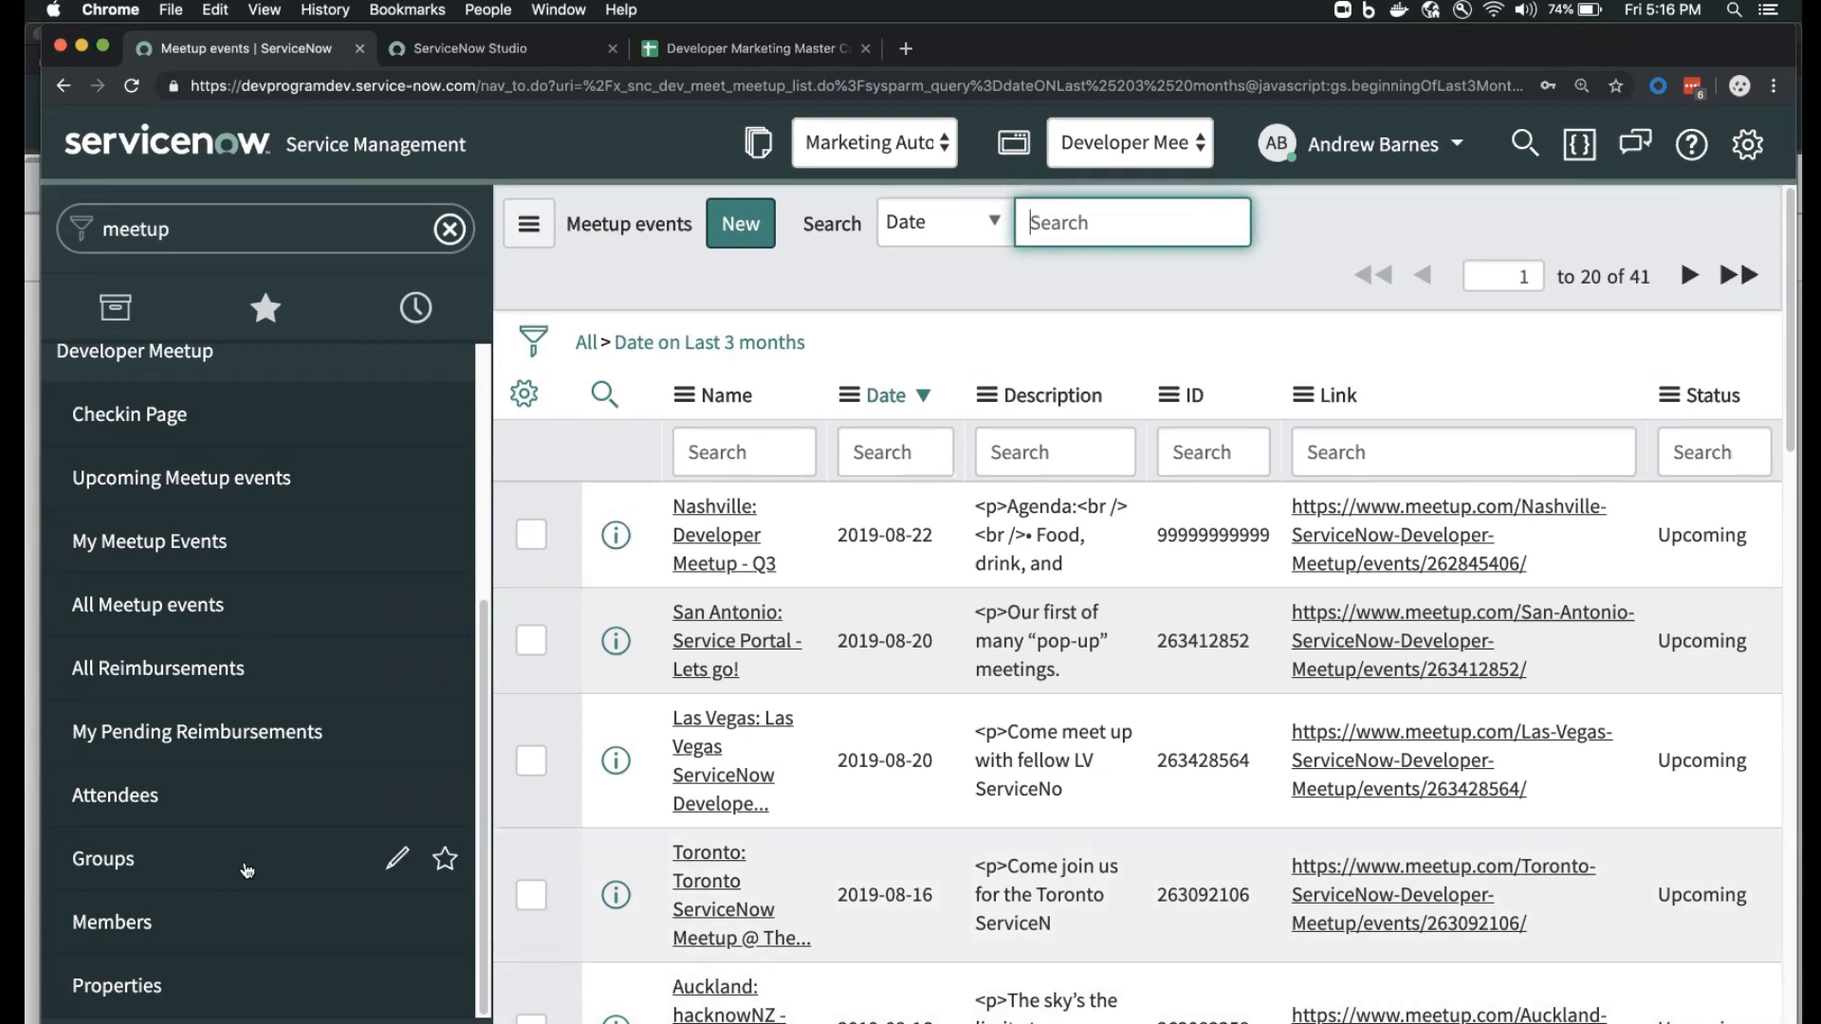
{"action": "left_click", "coordinate": [167, 883], "text": "super"}
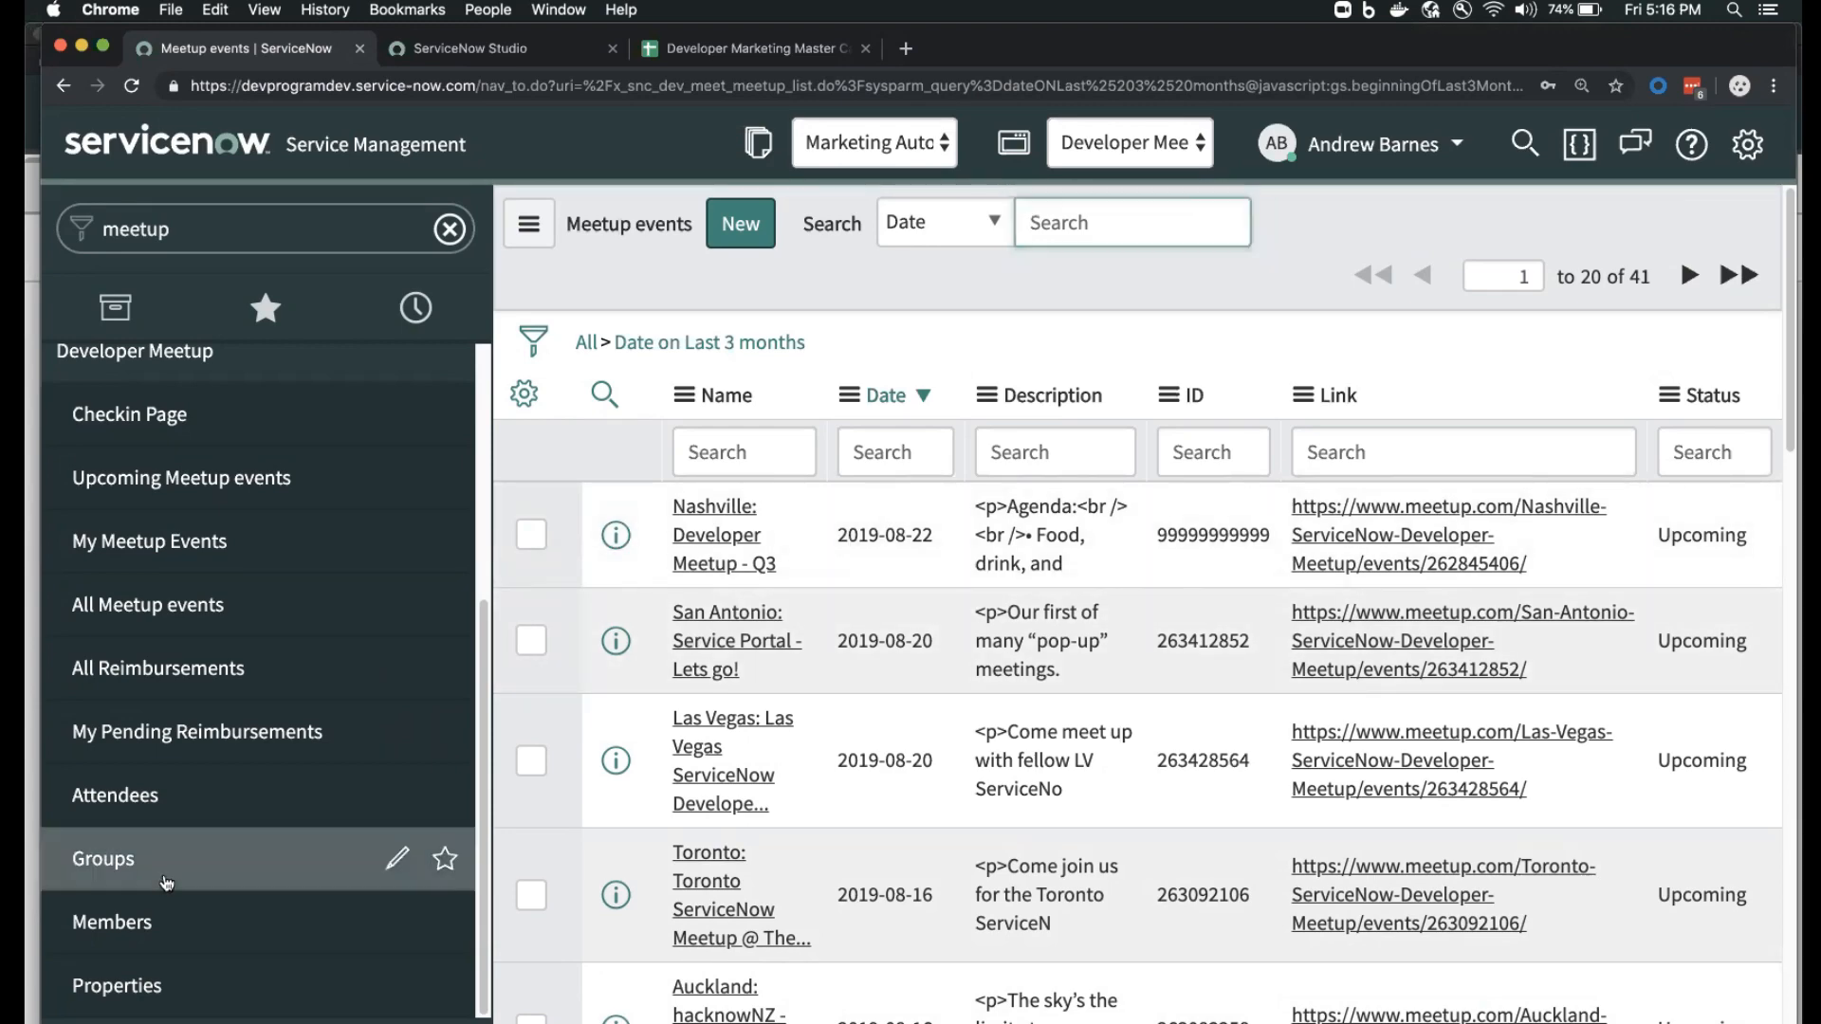
{"action": "left_click", "coordinate": [510, 48]}
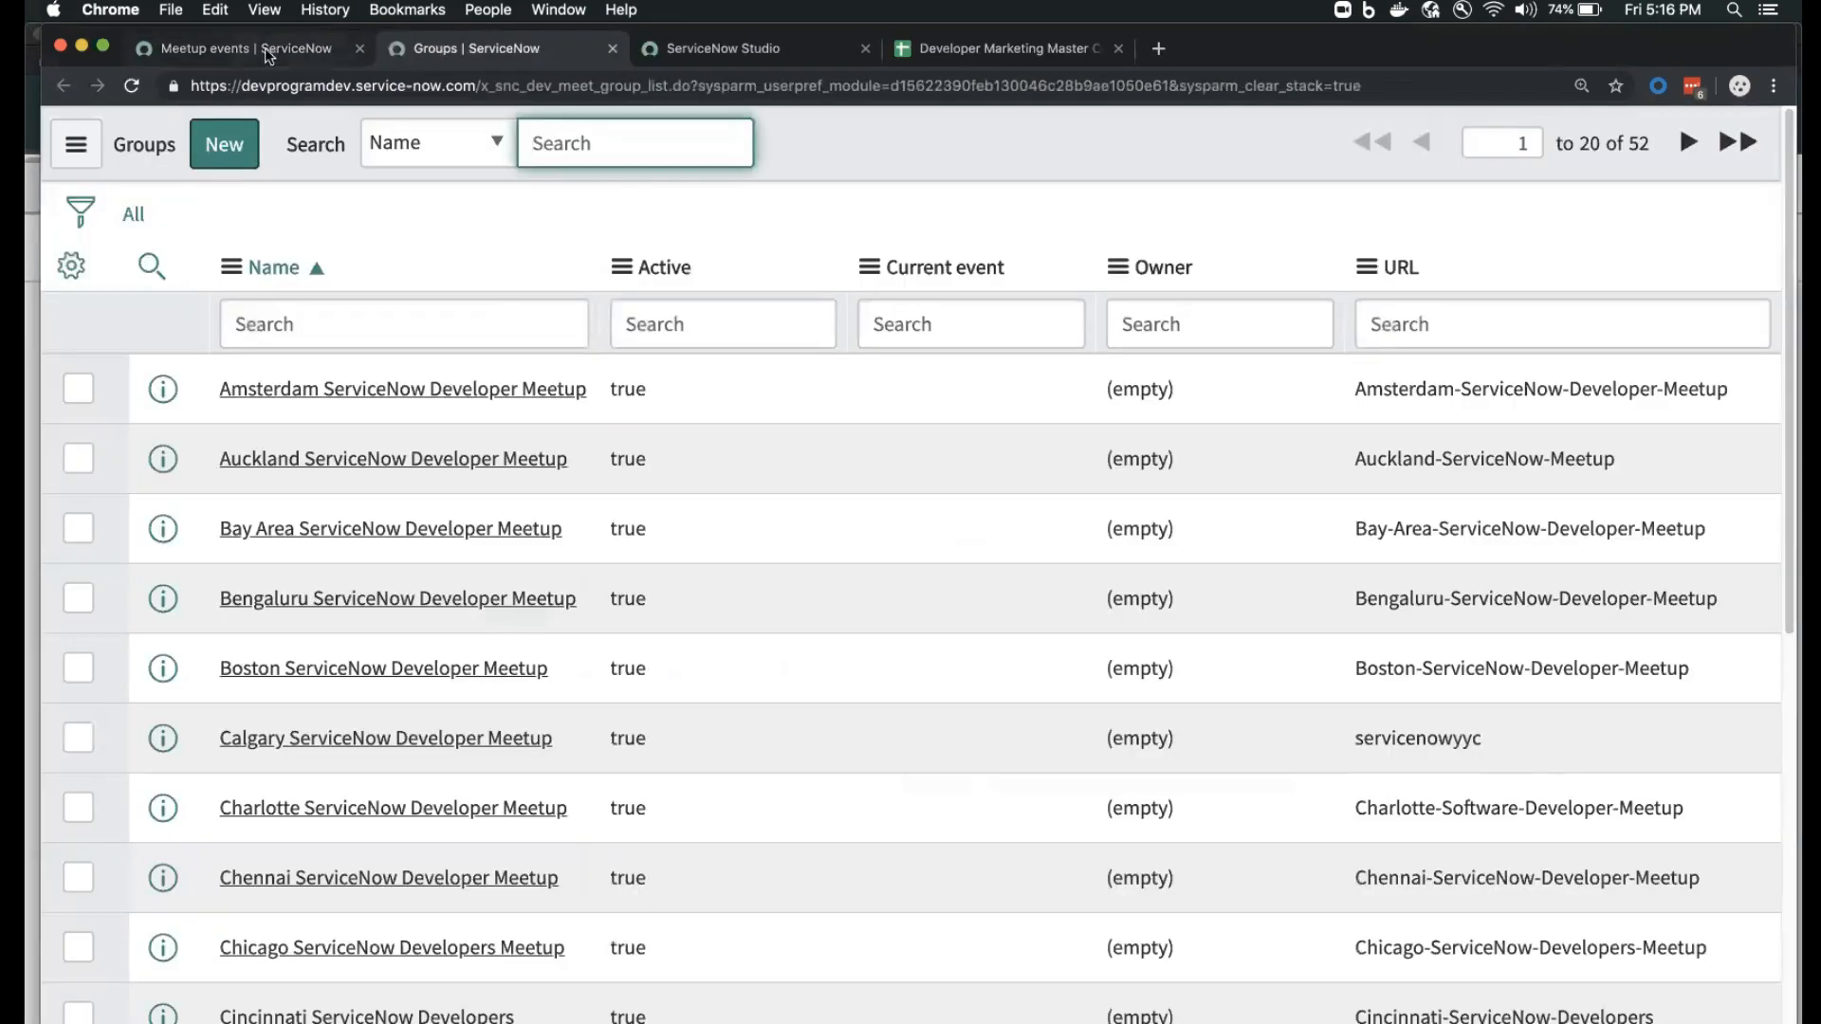
{"action": "left_click", "coordinate": [267, 53]}
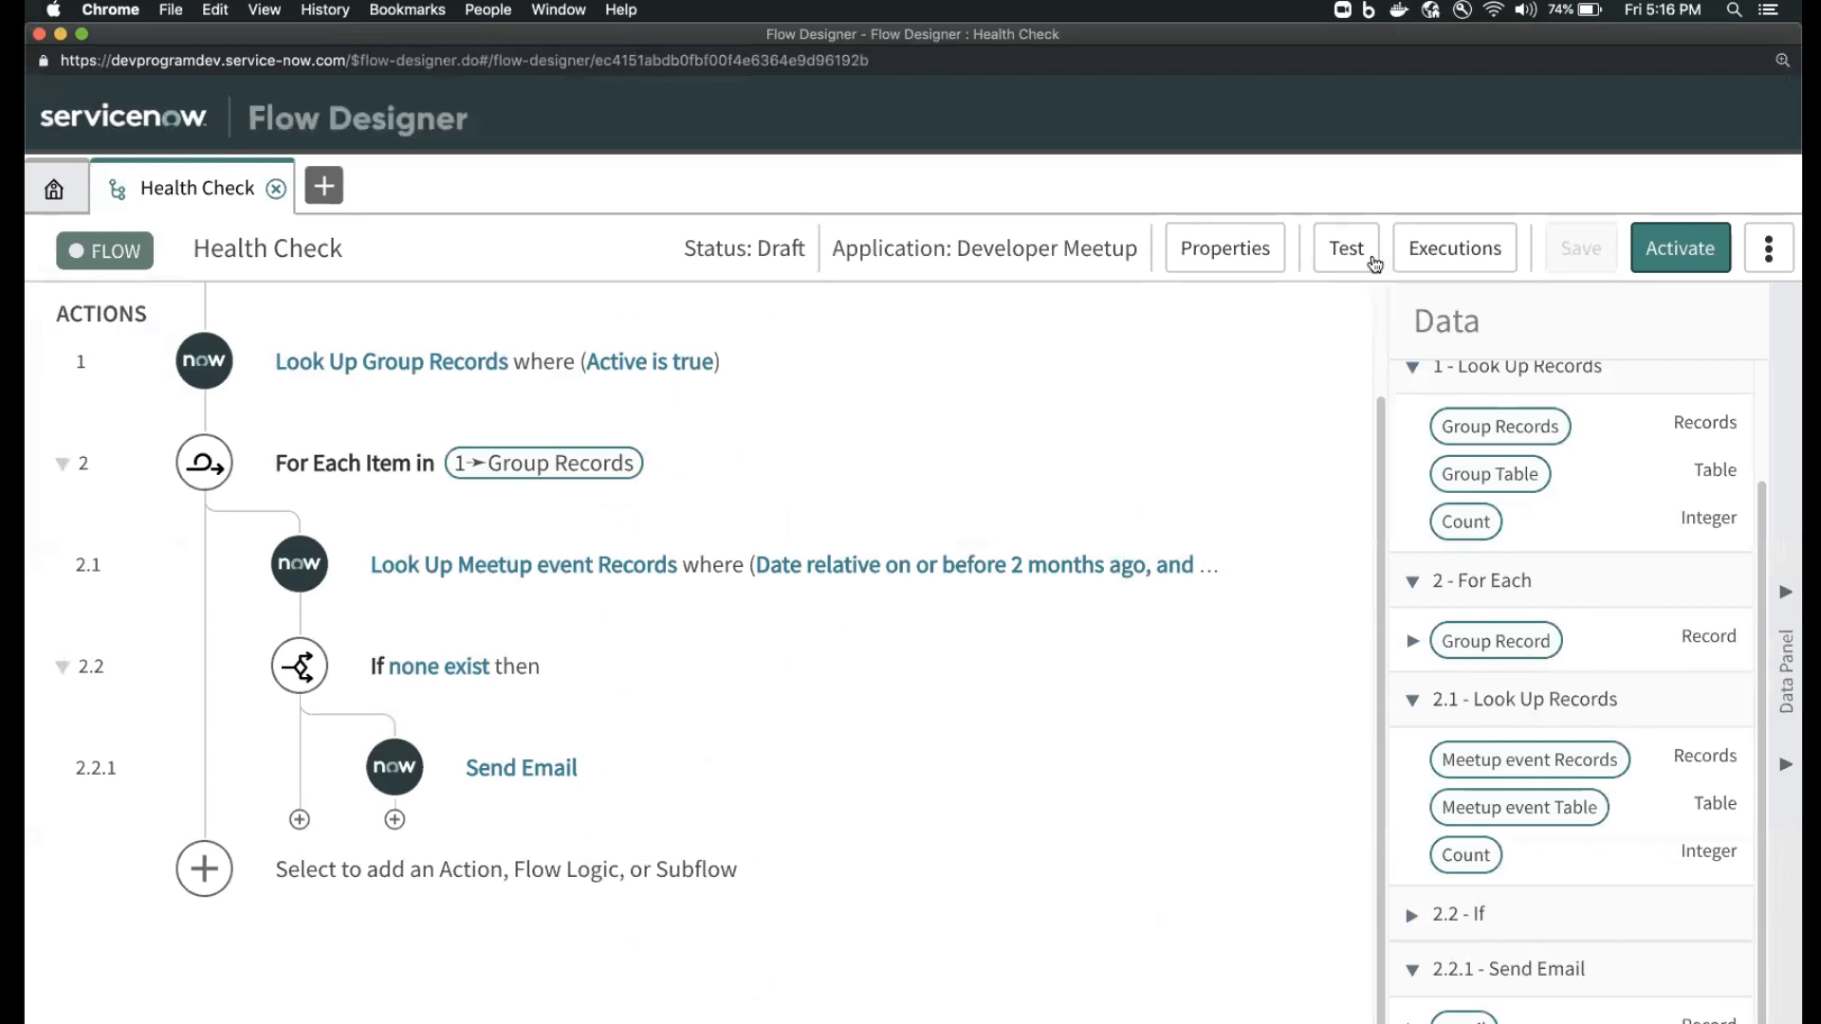
- Run a test of the Health Check flow in Flow Designer
{"action": "left_click", "coordinate": [1372, 262]}
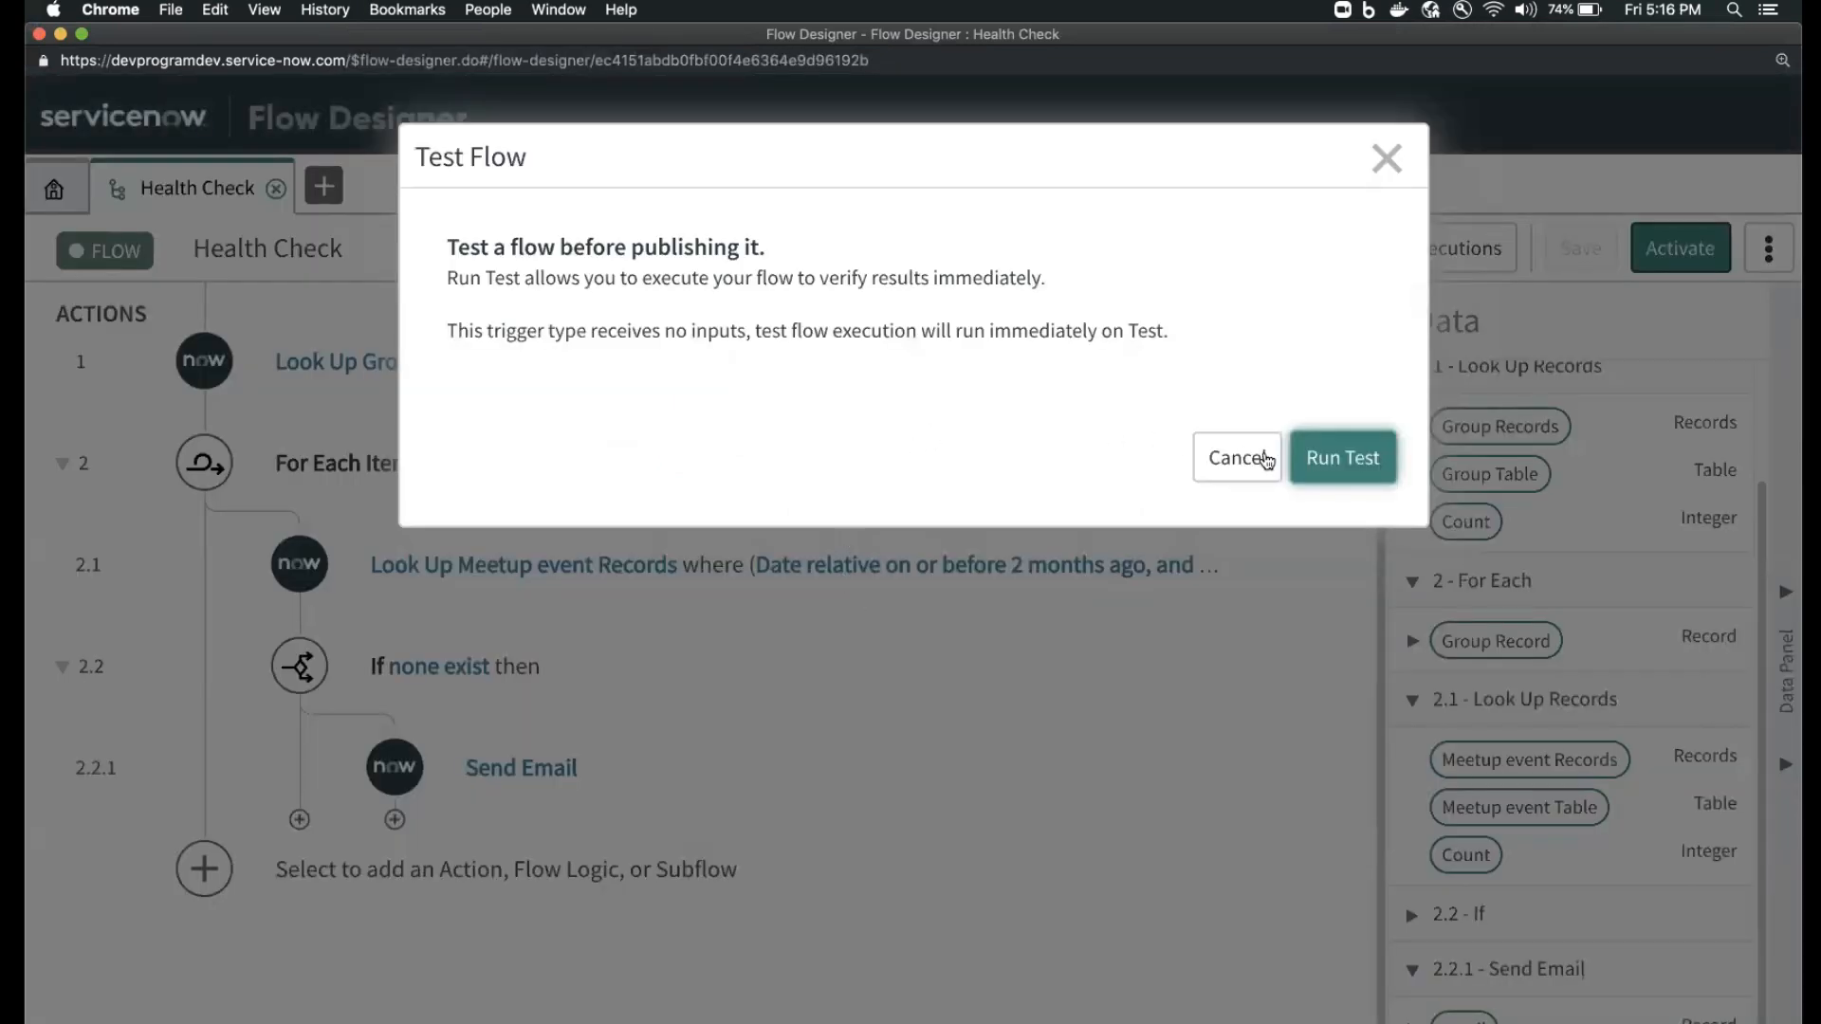
{"action": "left_click", "coordinate": [1328, 458]}
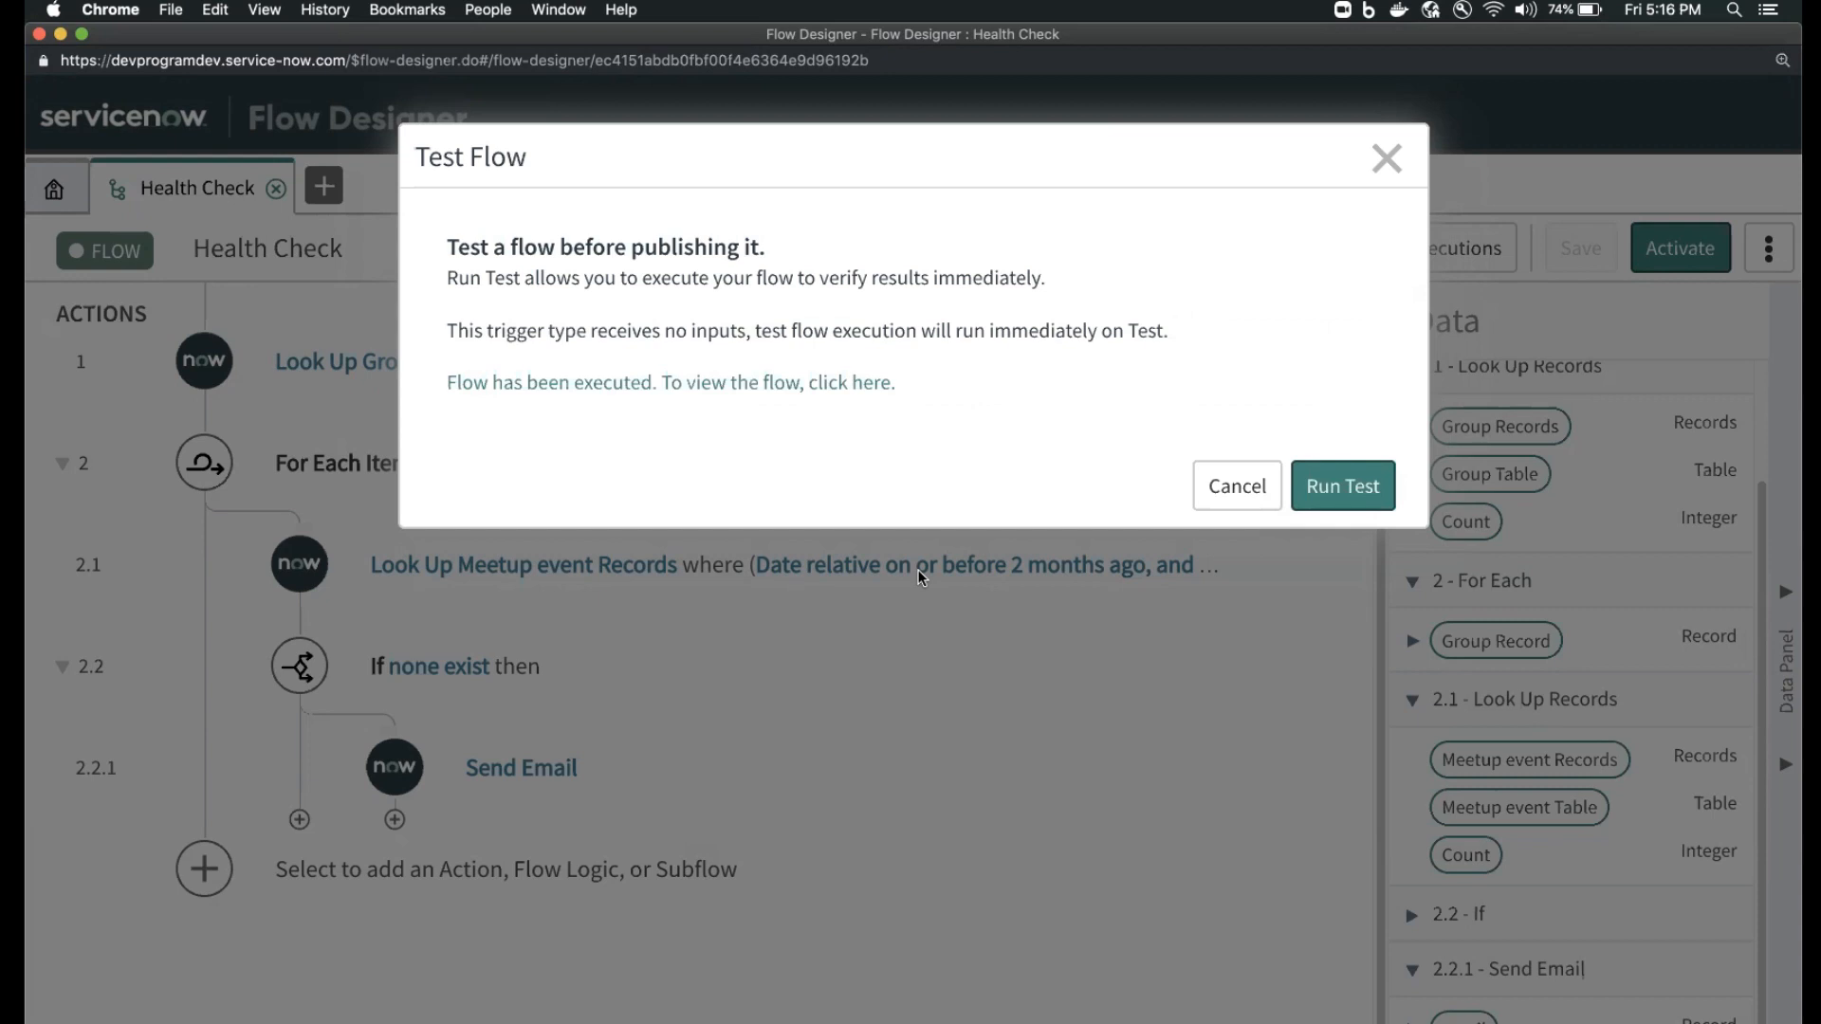
- Switch back to the ServiceNow browser window, filter the application navigator by "email" and open Email Properties
{"action": "key", "text": "super+grave"}
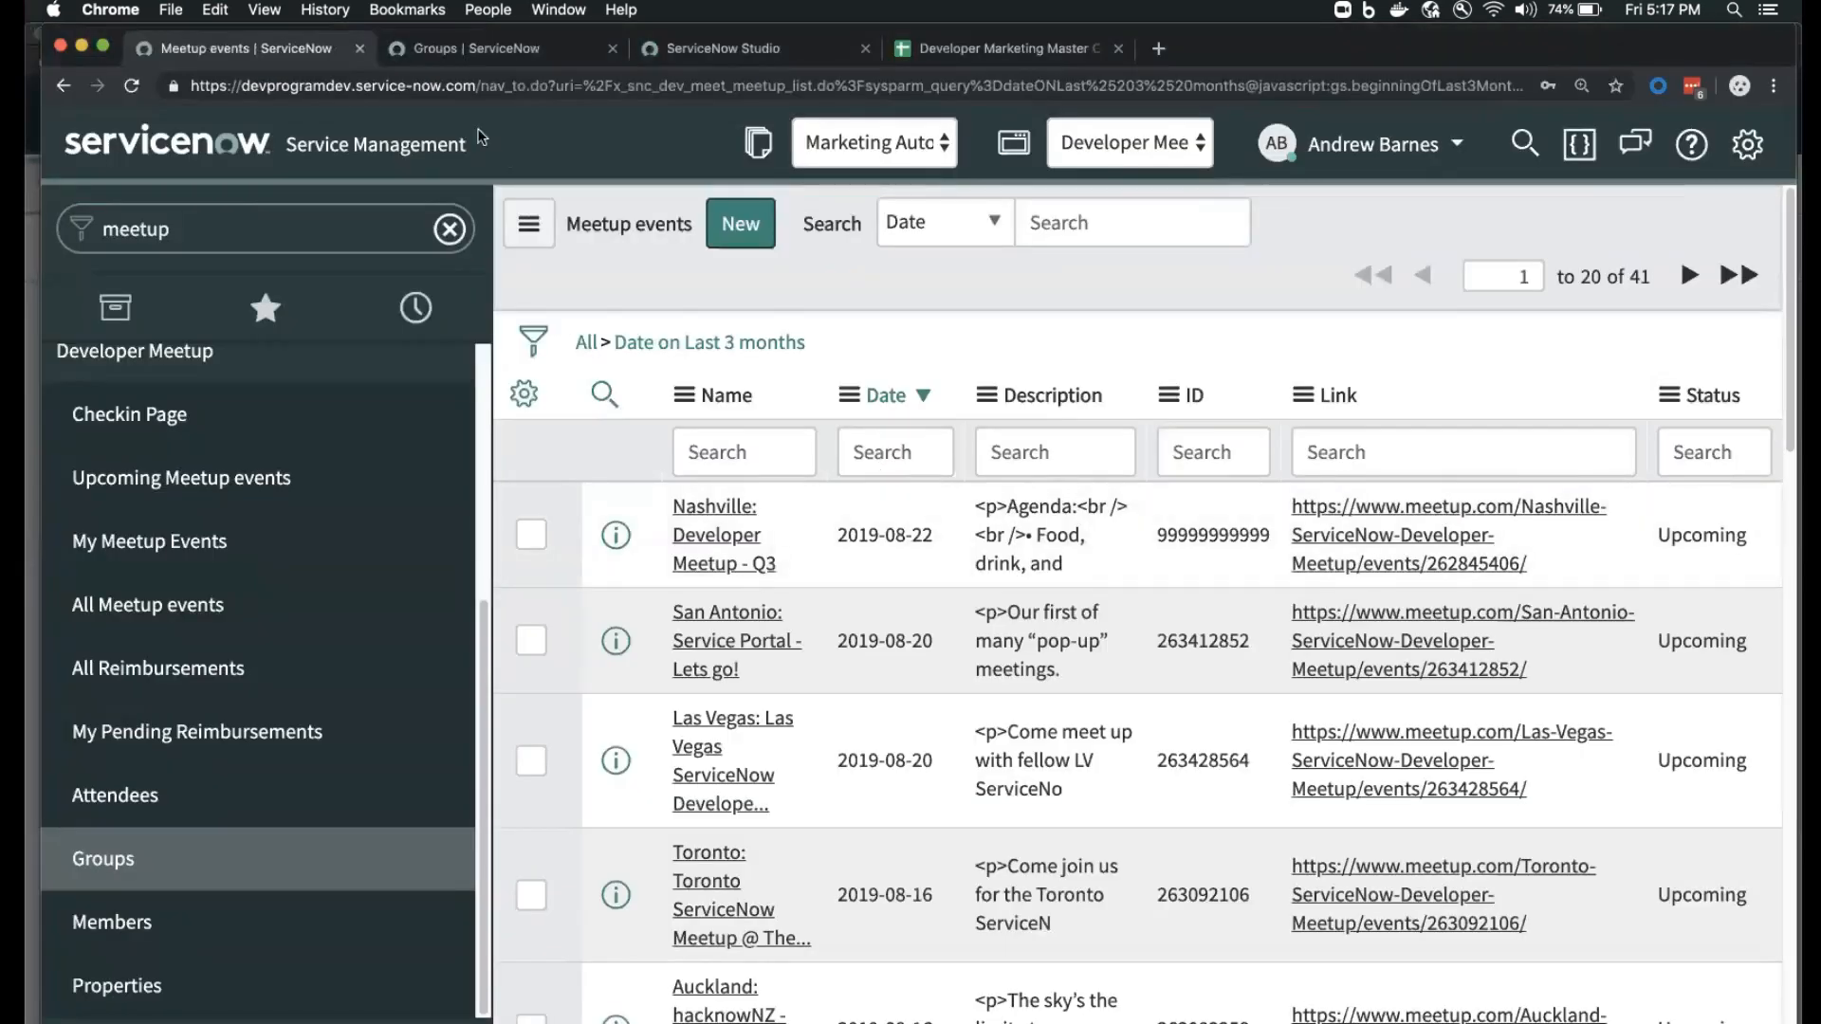
{"action": "left_click", "coordinate": [282, 241]}
{"action": "type", "text": "email"}
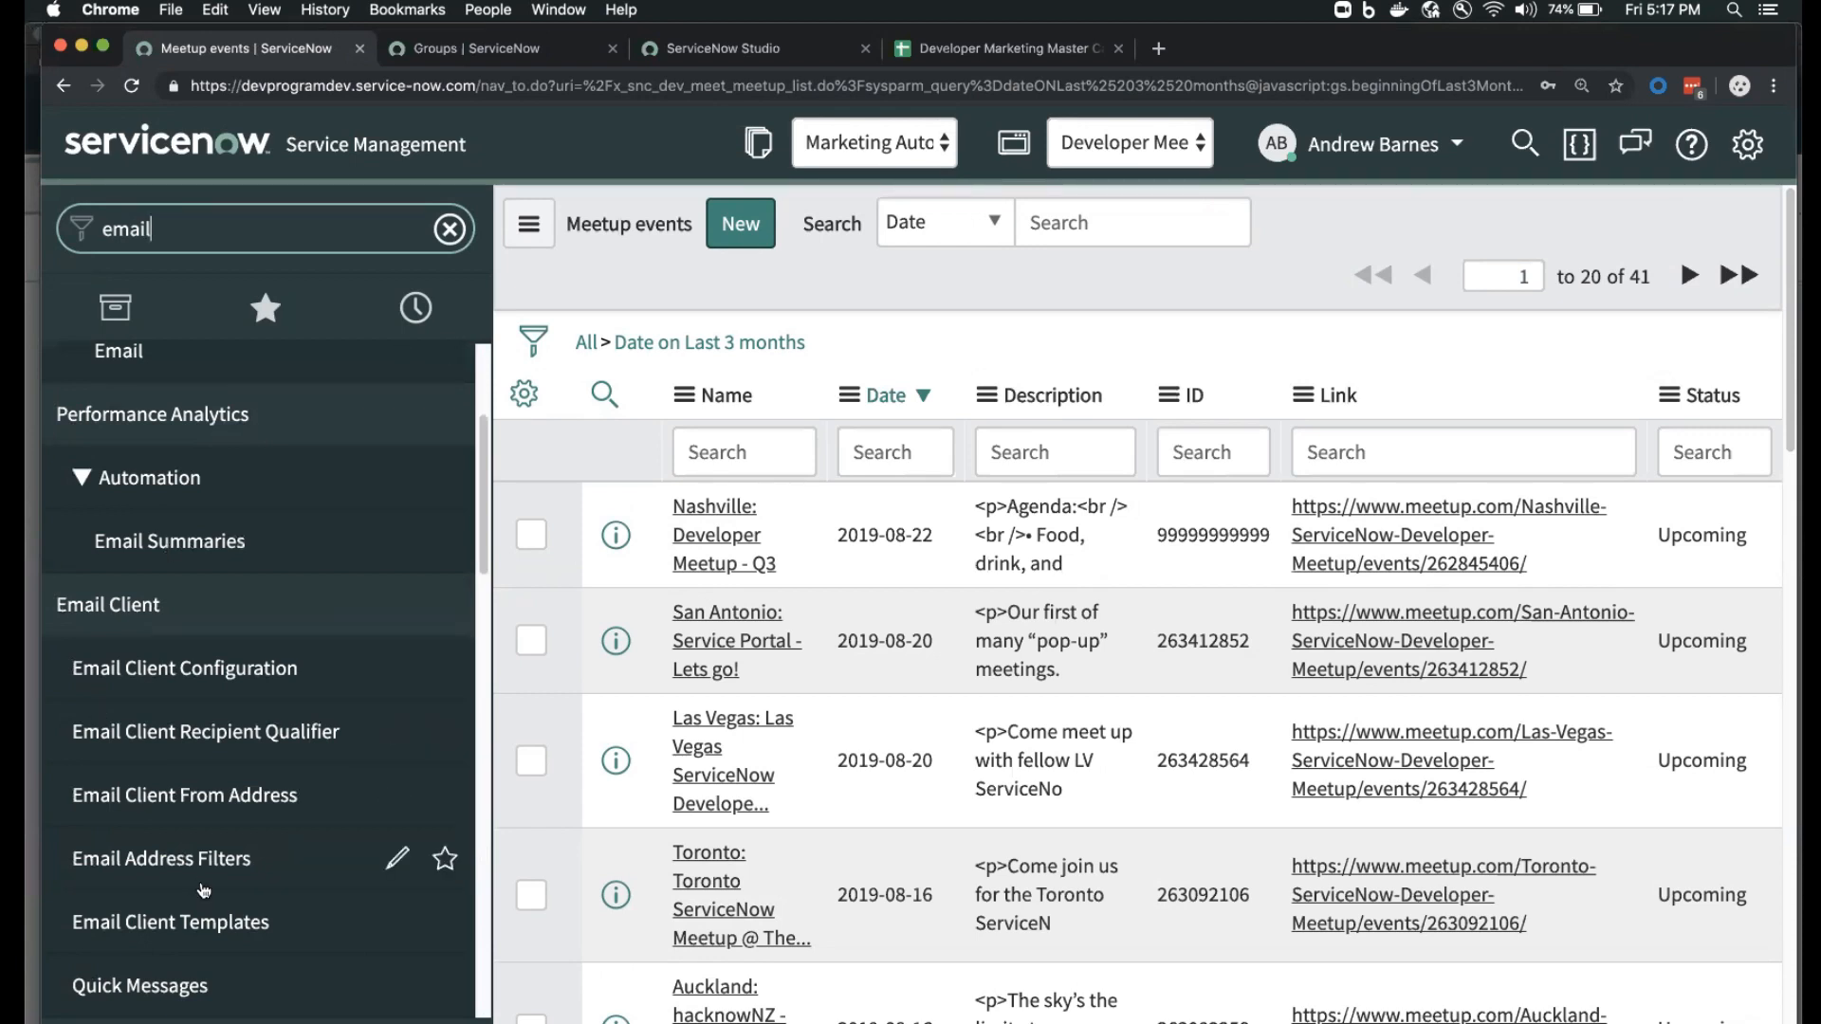
{"action": "scroll", "coordinate": [270, 875], "scroll_direction": "down", "scroll_amount": 10}
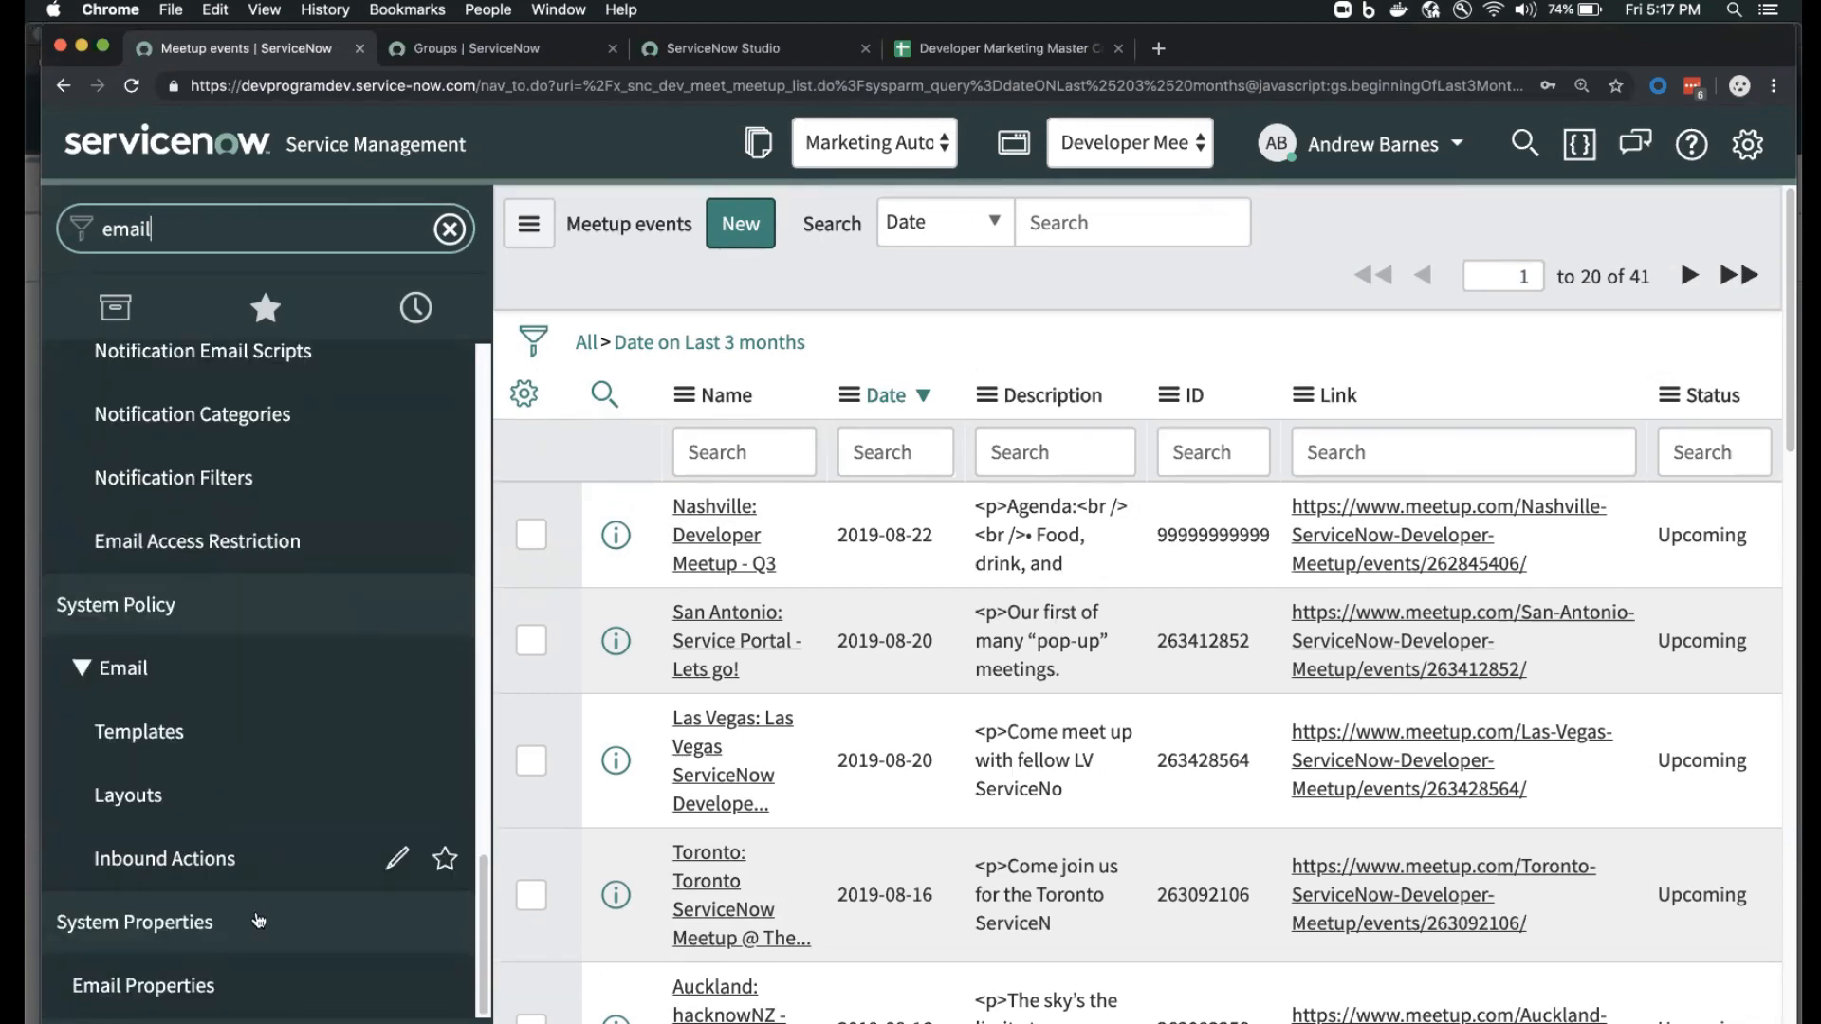
{"action": "left_click", "coordinate": [216, 992]}
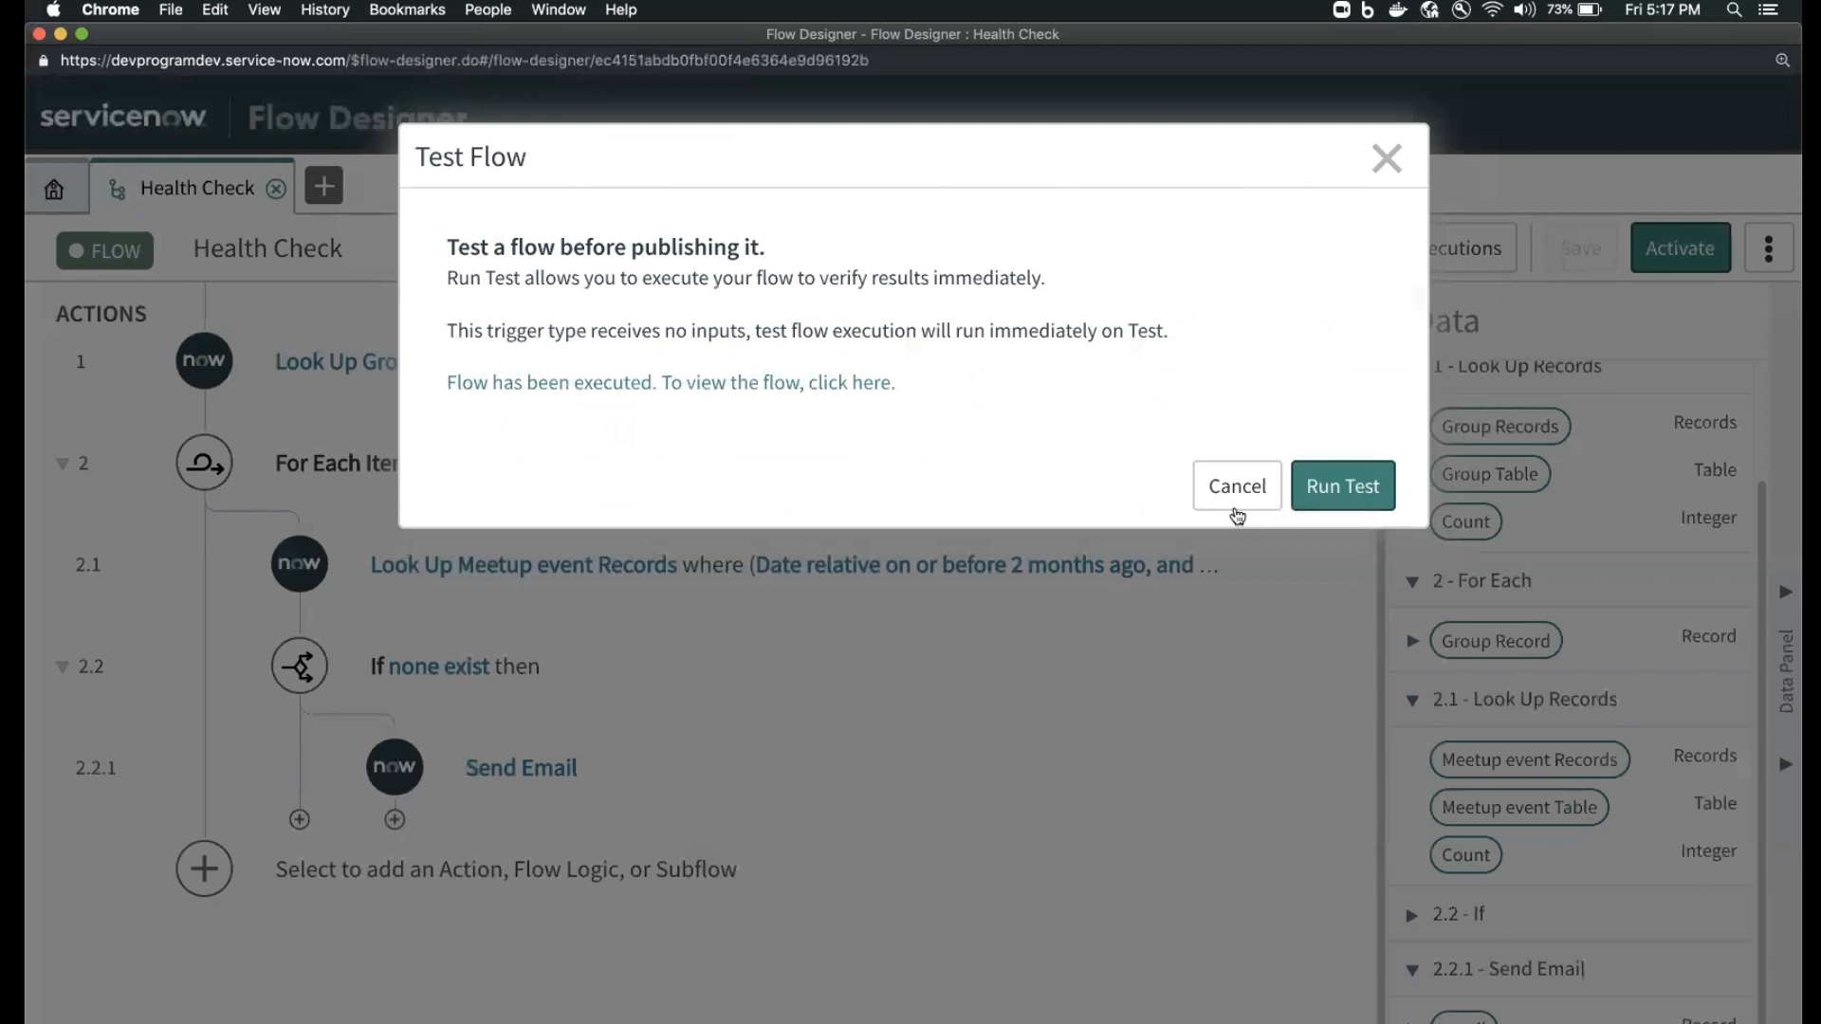
- Open the Health Check test run's execution details and examine the For Each loop and the Send Email action
{"action": "left_click", "coordinate": [645, 385]}
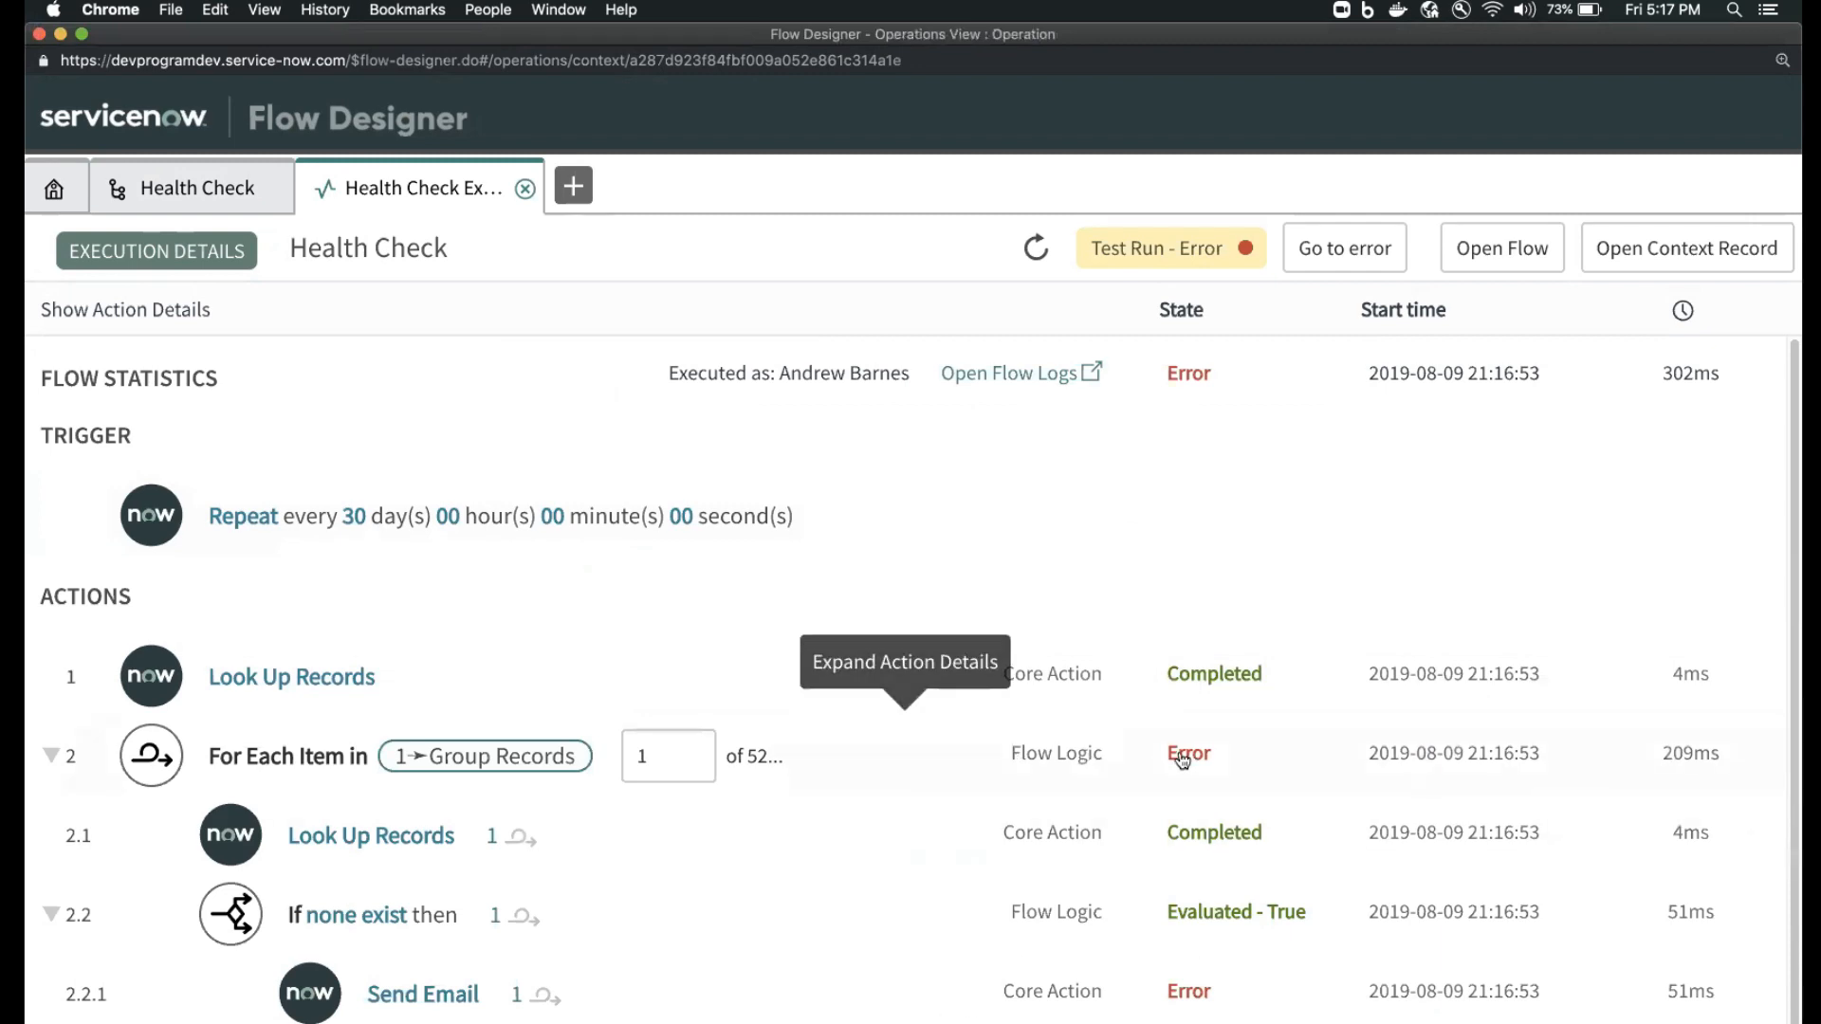
{"action": "left_click", "coordinate": [1200, 785]}
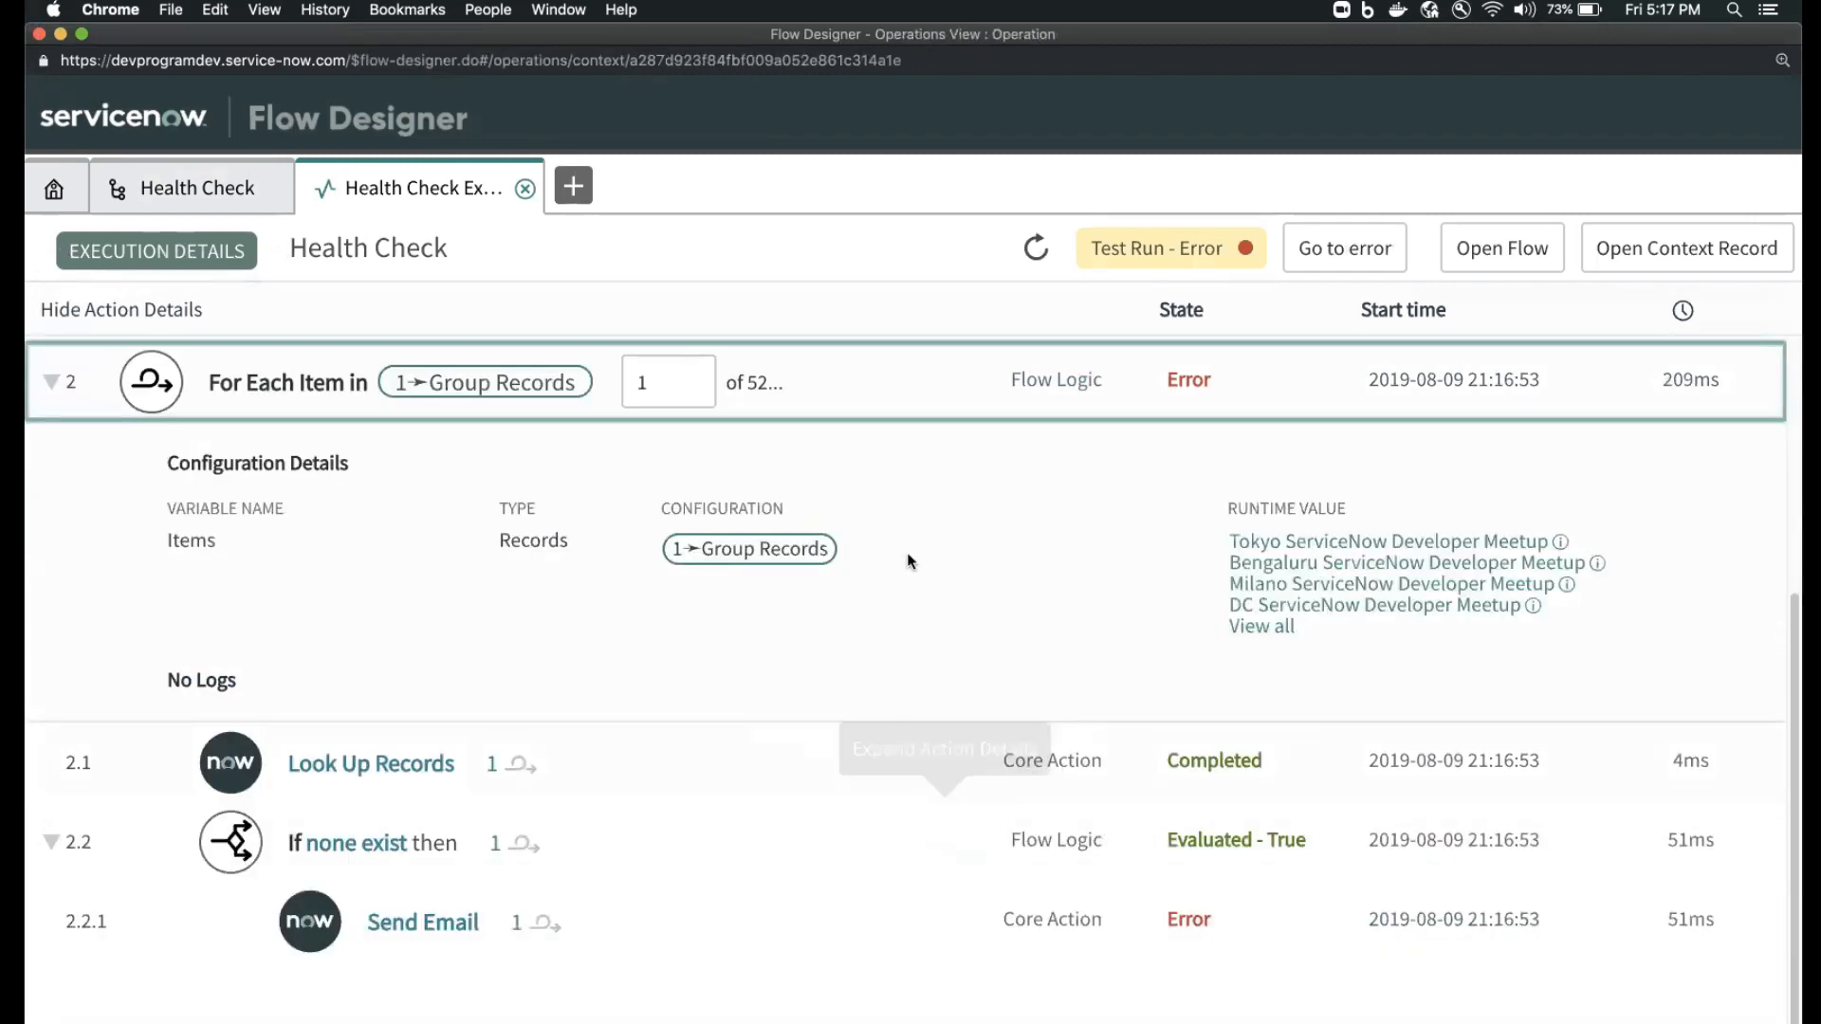
{"action": "left_click", "coordinate": [878, 933]}
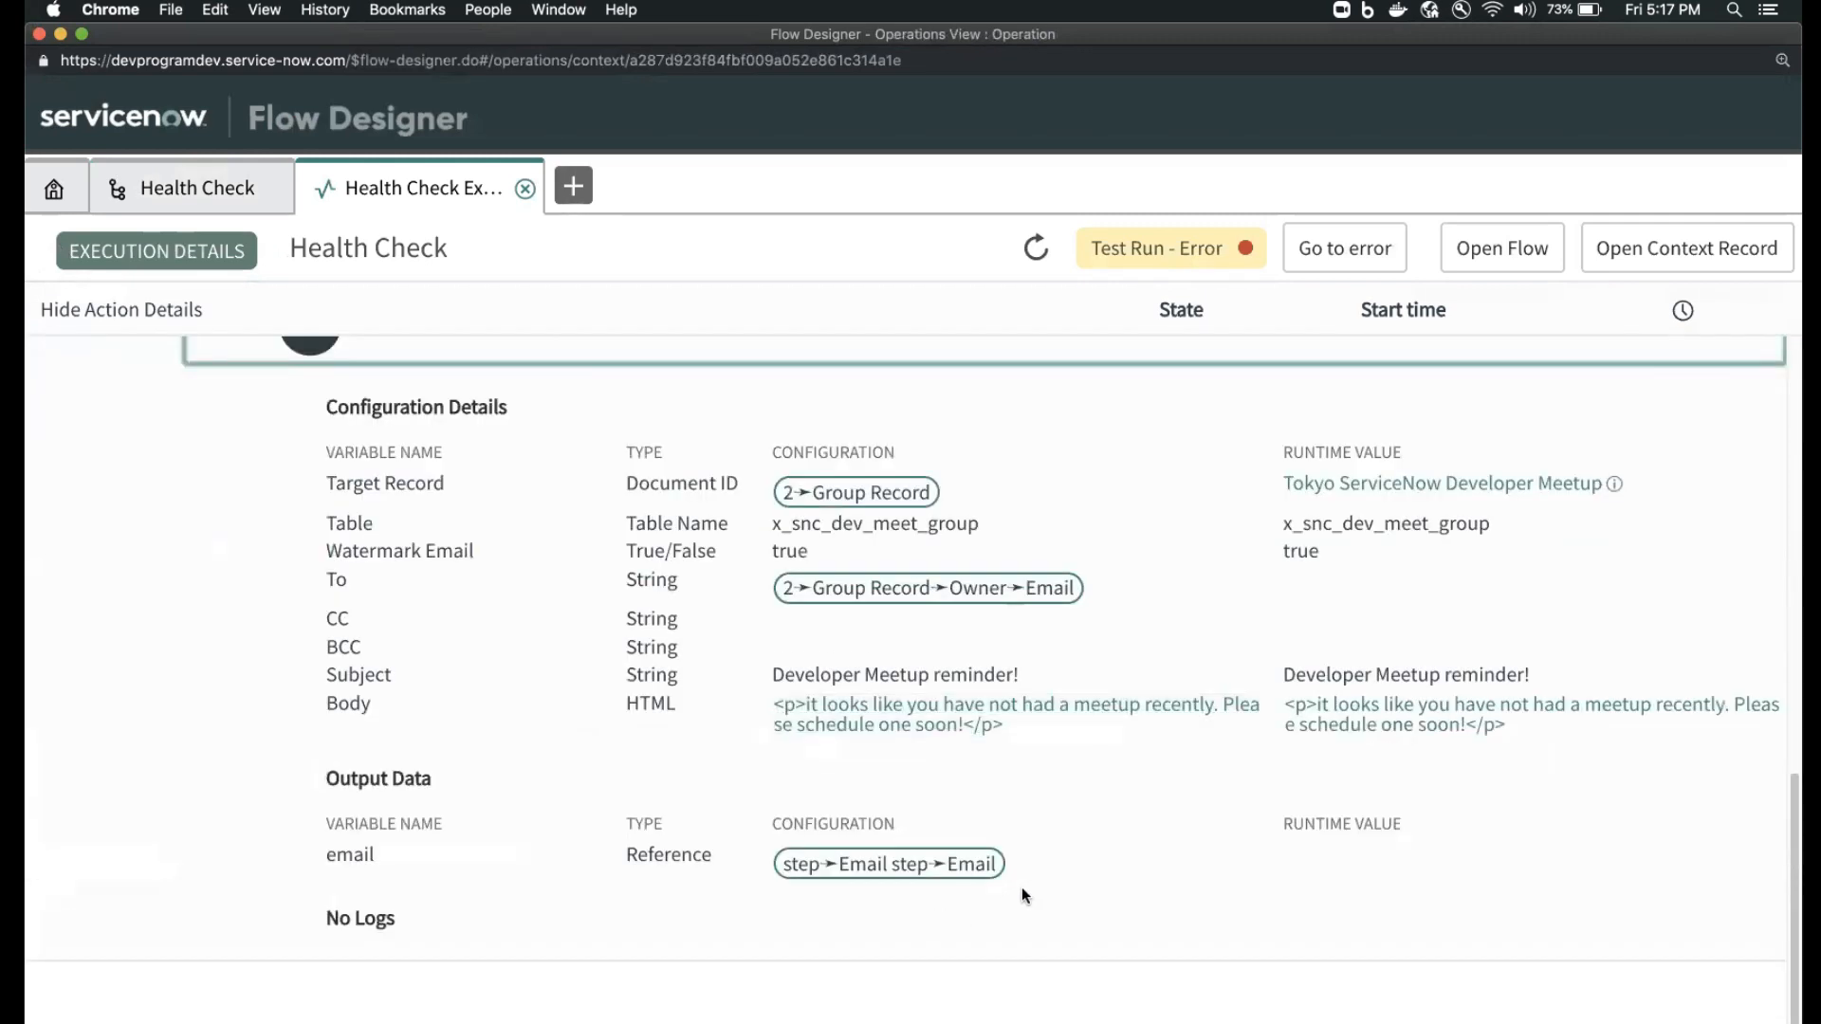
{"action": "scroll", "coordinate": [1022, 895], "scroll_direction": "up", "scroll_amount": 5}
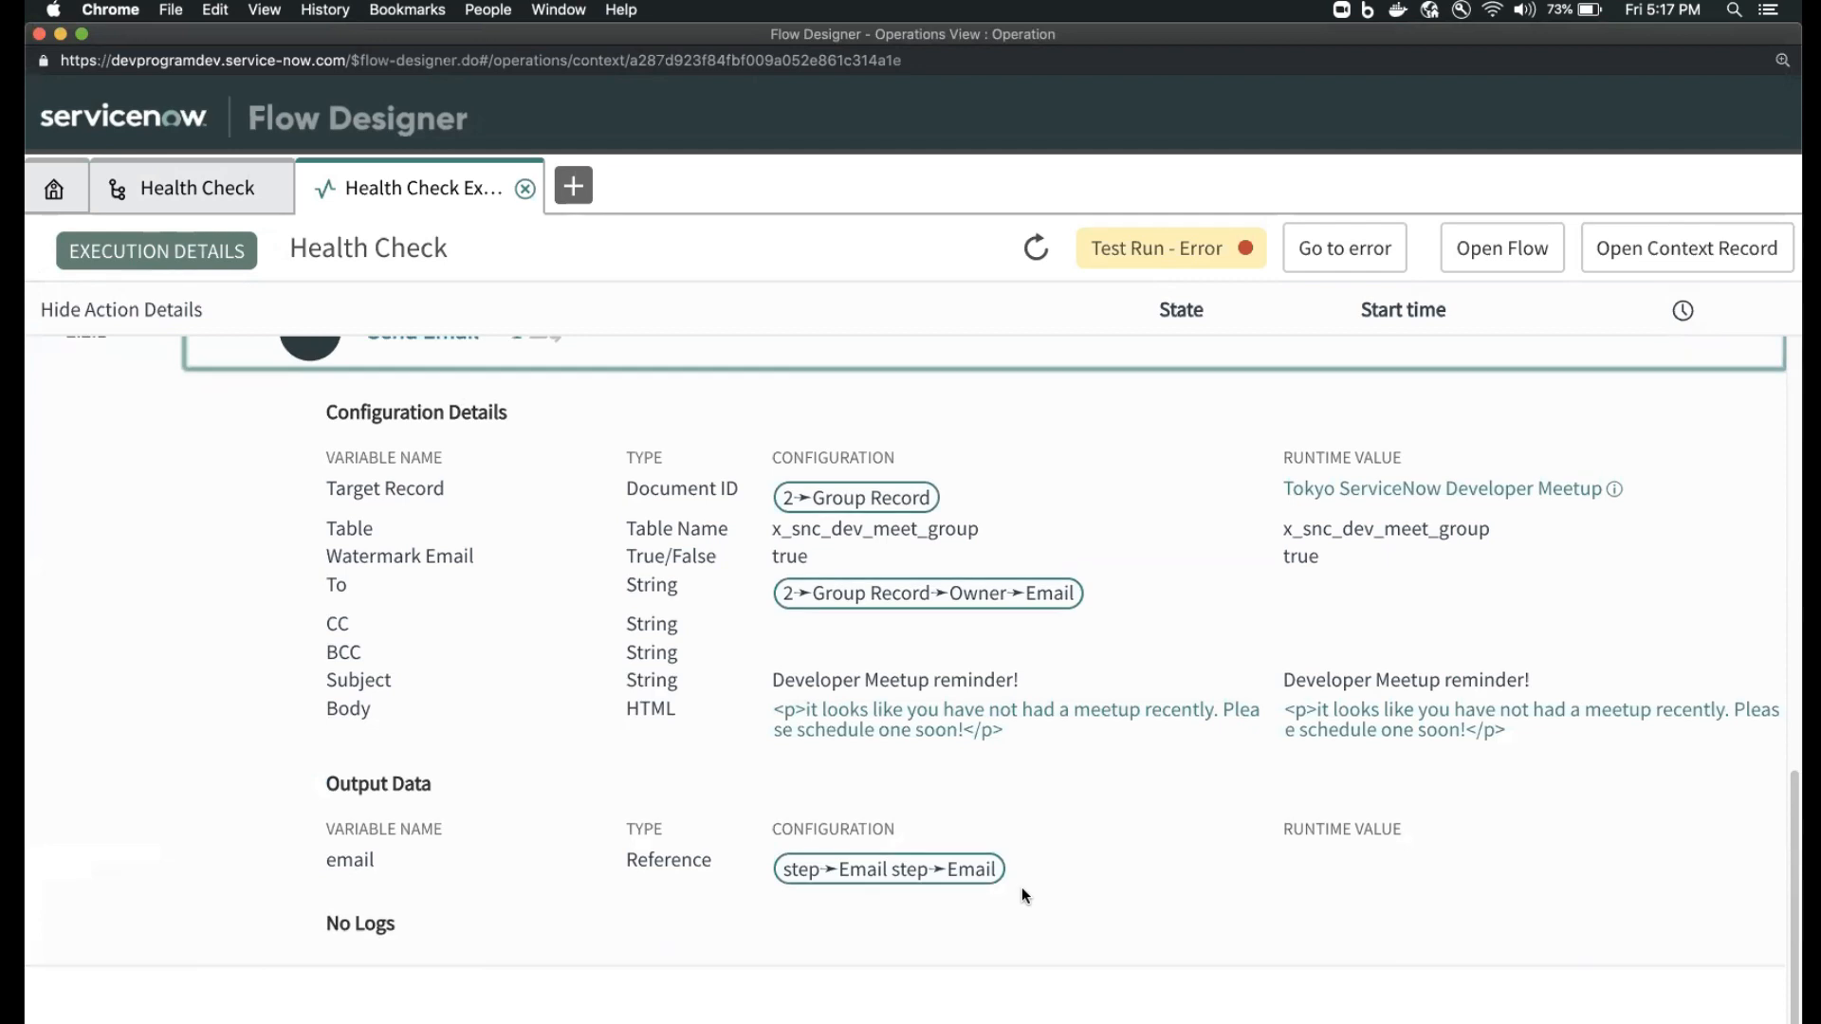
{"action": "scroll", "coordinate": [1022, 896], "scroll_direction": "up", "scroll_amount": 2}
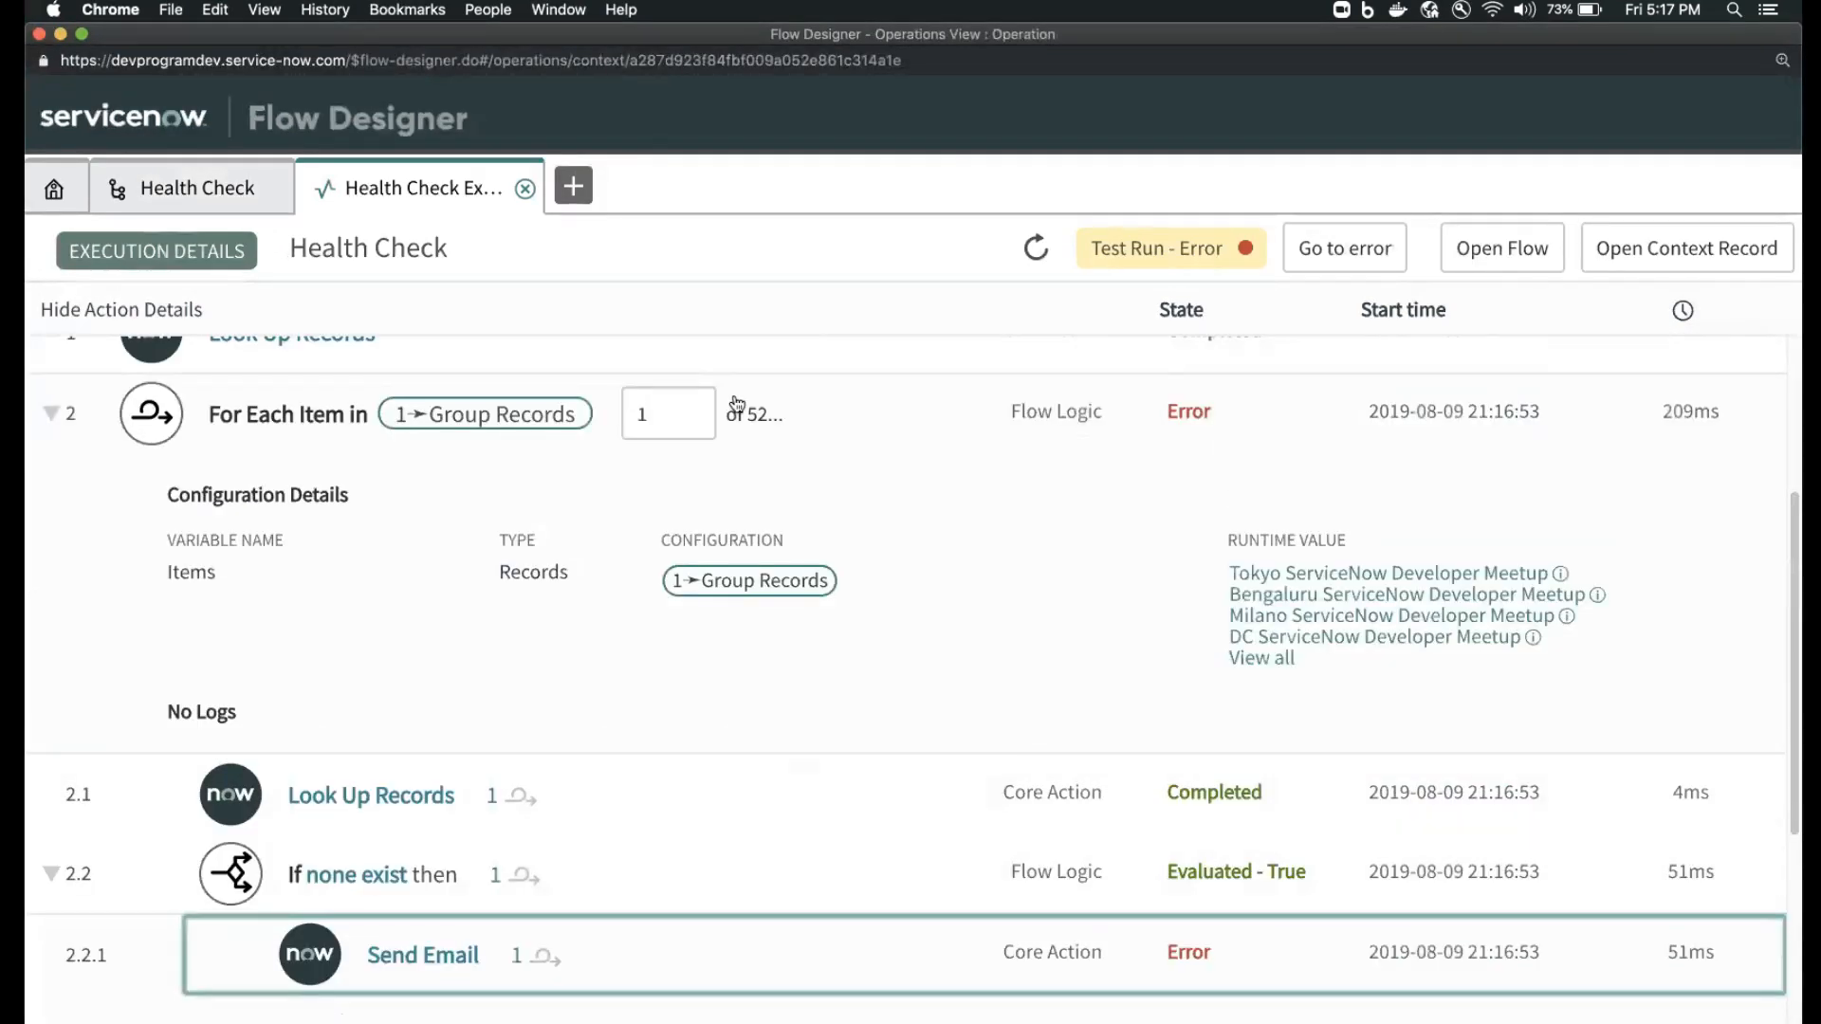
- Expand the Look Up Records action inside the loop, check iteration 2, return to iteration 1, and examine its conditions and output data
{"action": "left_click", "coordinate": [814, 813]}
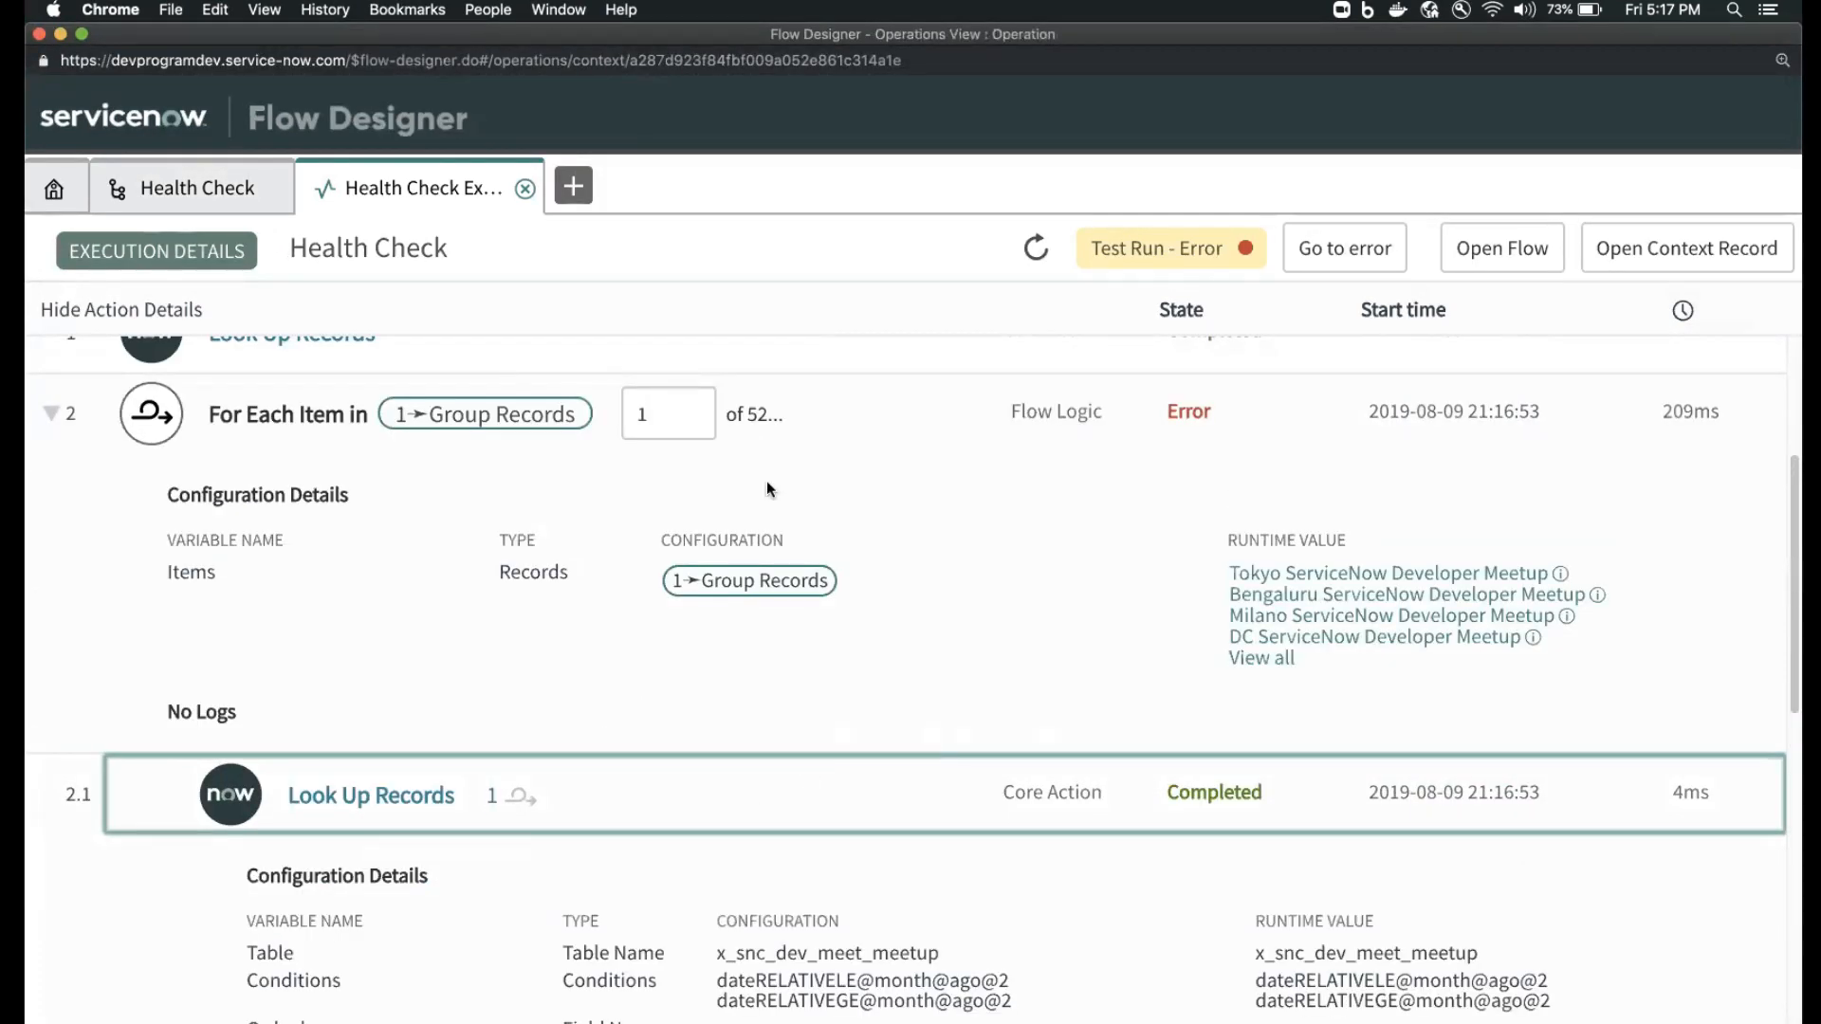
{"action": "left_click", "coordinate": [693, 416]}
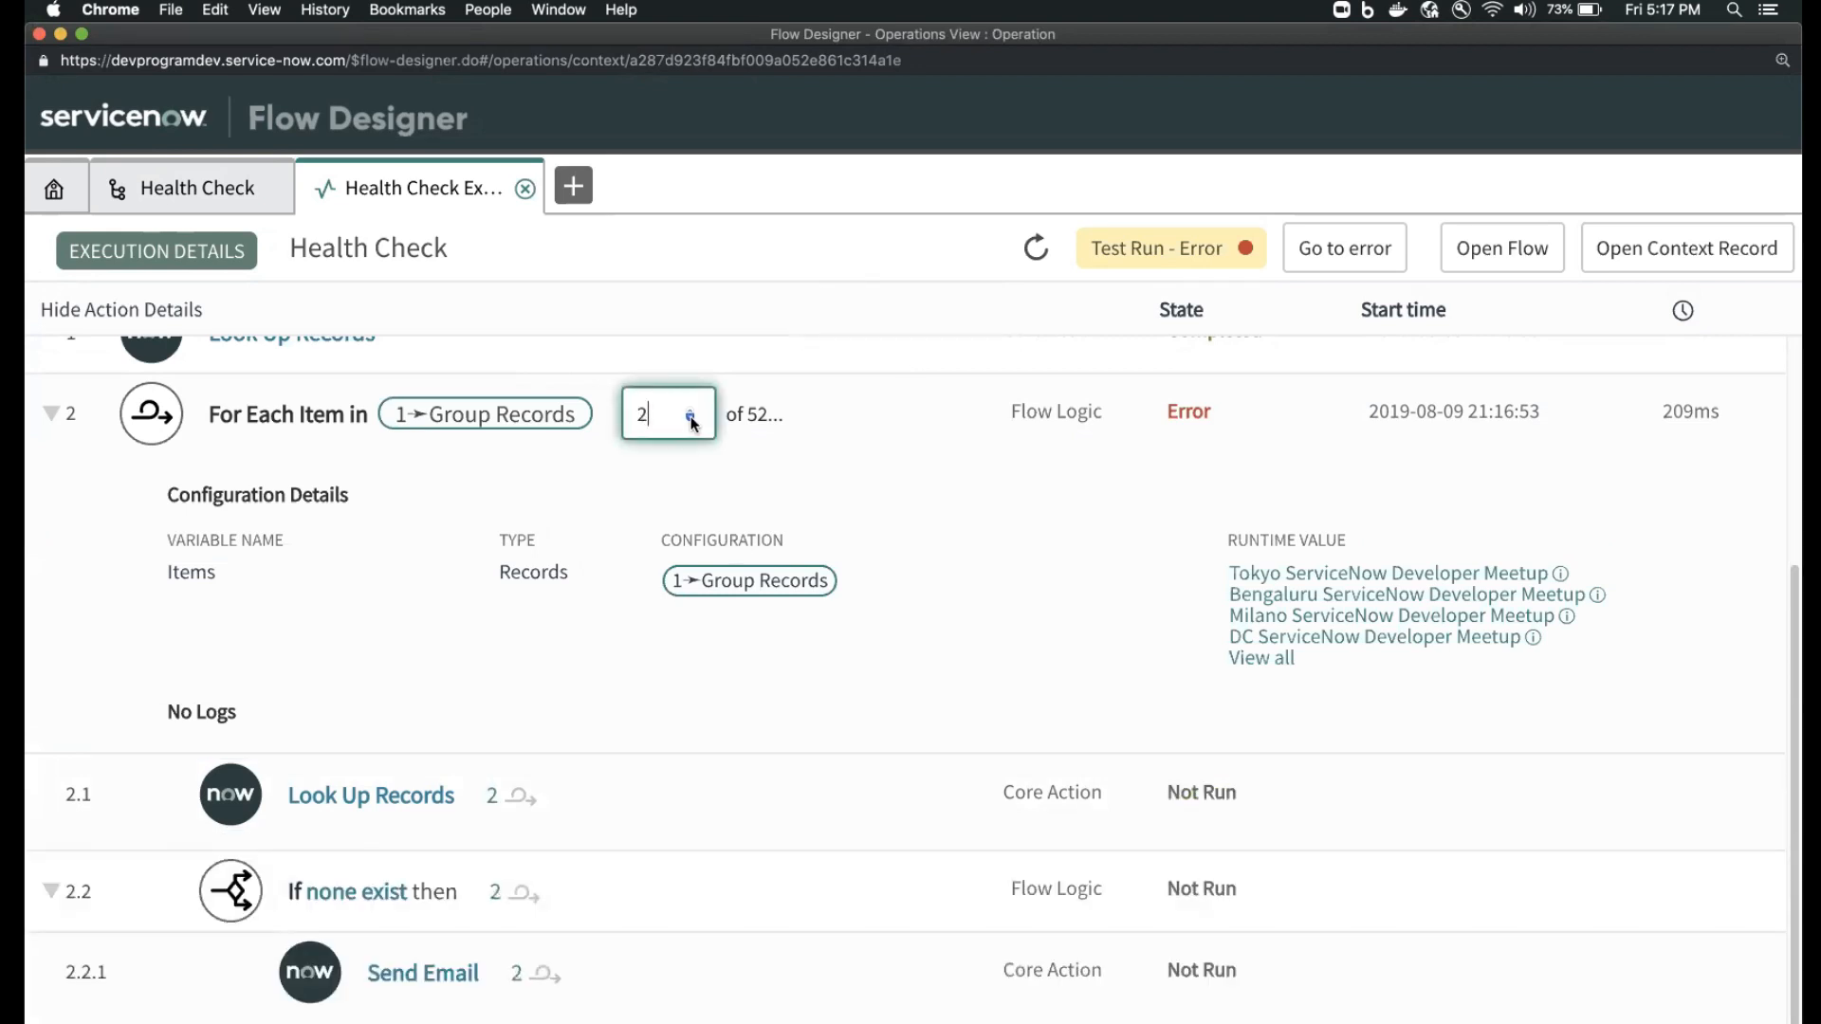
{"action": "left_click", "coordinate": [693, 423]}
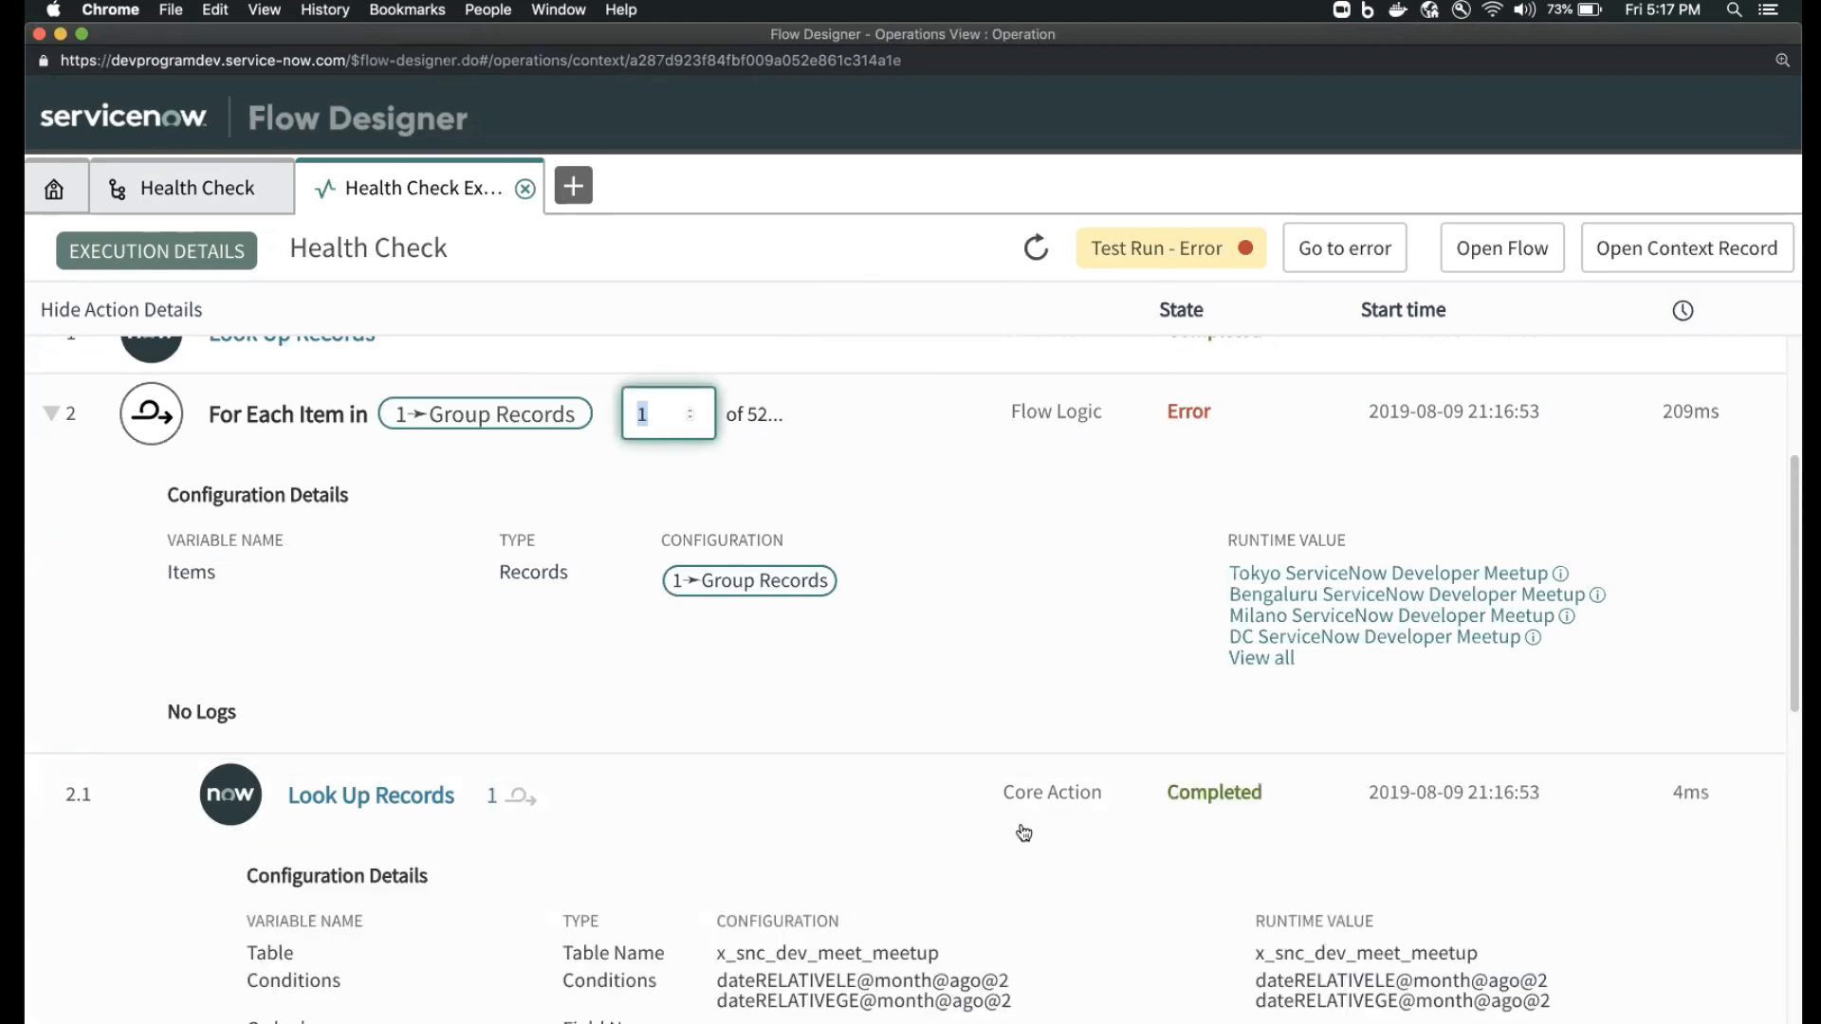
{"action": "scroll", "coordinate": [1015, 816], "scroll_direction": "down", "scroll_amount": 5}
{"action": "scroll", "coordinate": [1020, 830], "scroll_direction": "down", "scroll_amount": 5}
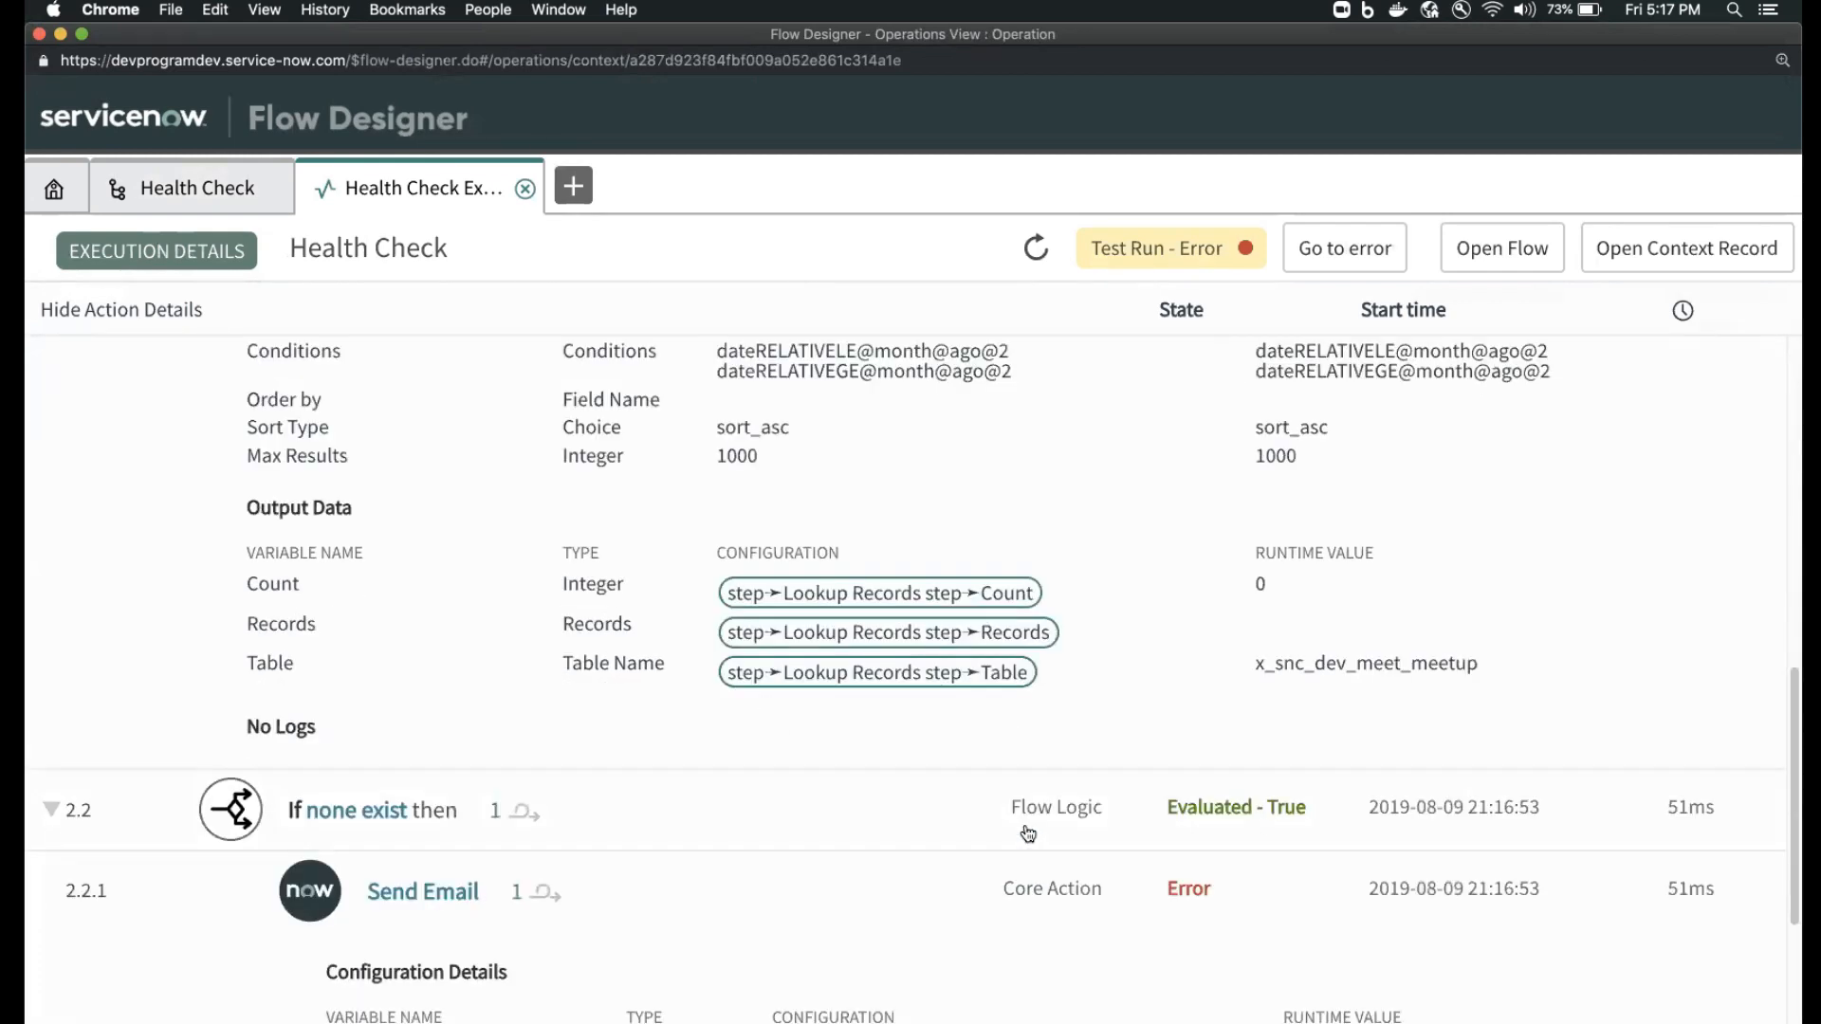
{"action": "scroll", "coordinate": [859, 751], "scroll_direction": "up", "scroll_amount": 1}
{"action": "scroll", "coordinate": [860, 750], "scroll_direction": "up", "scroll_amount": 3}
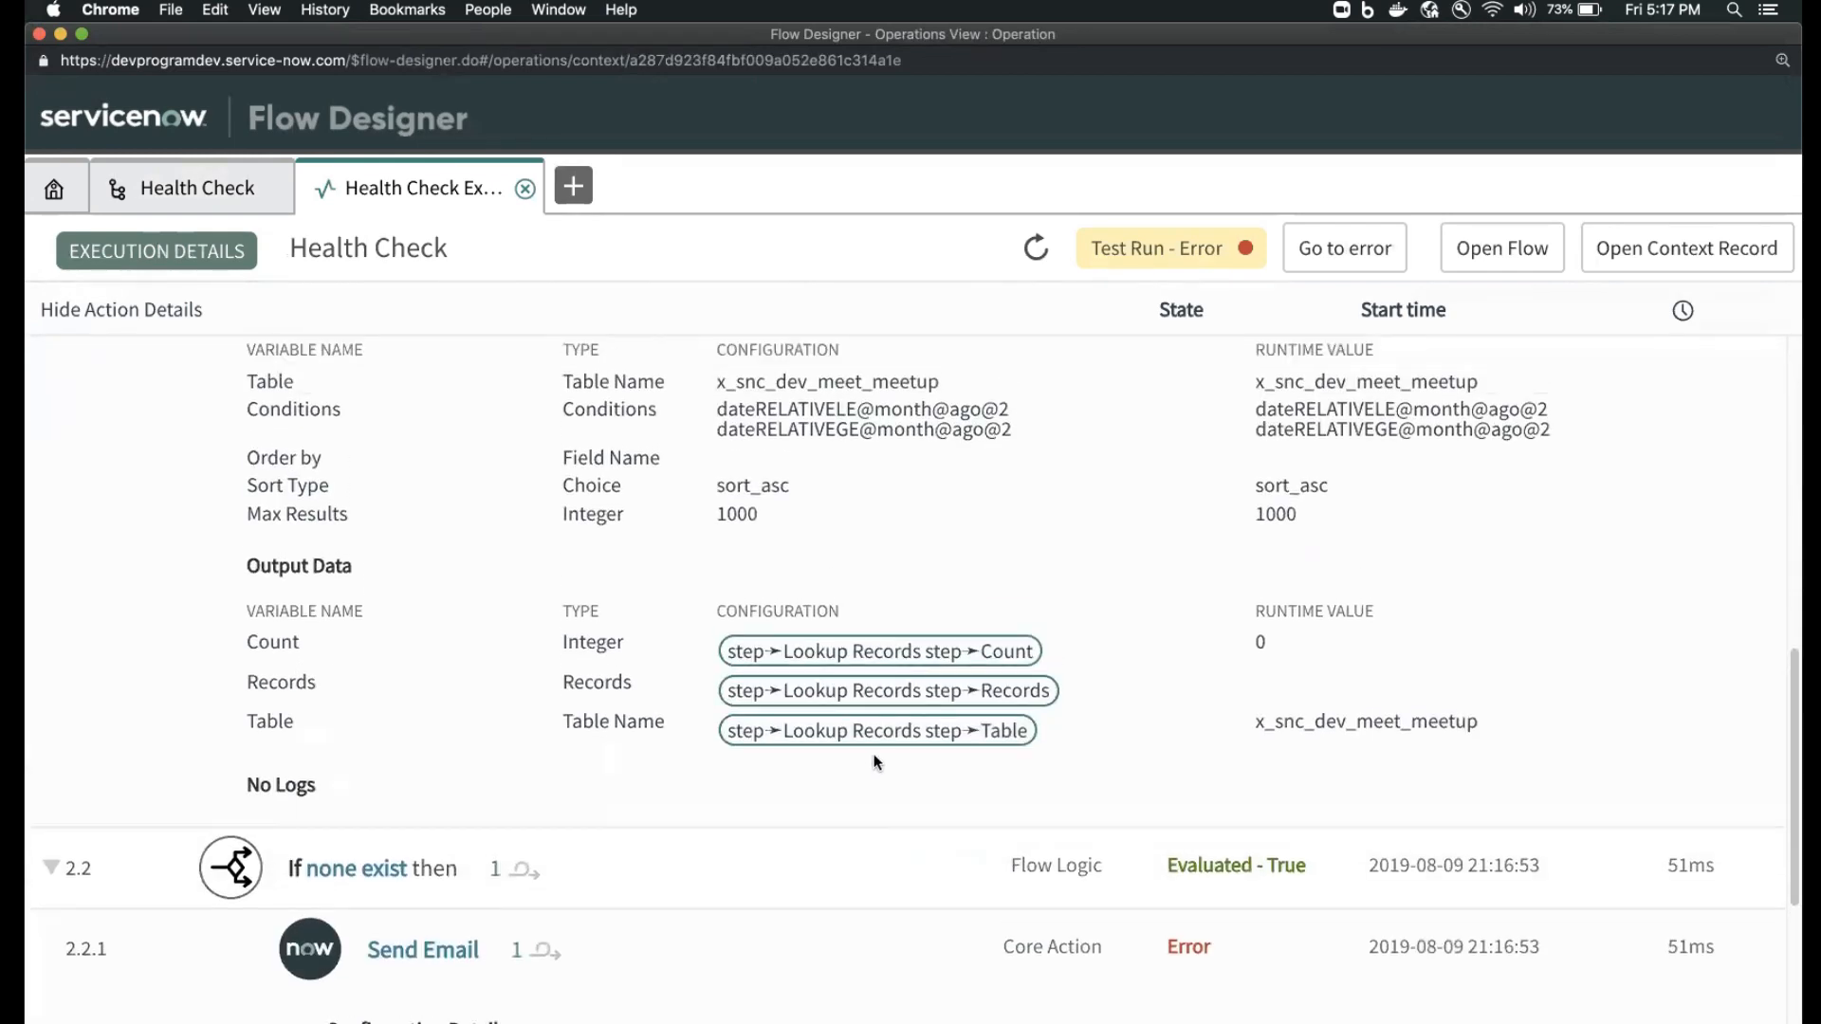
{"action": "scroll", "coordinate": [879, 732], "scroll_direction": "up", "scroll_amount": 3}
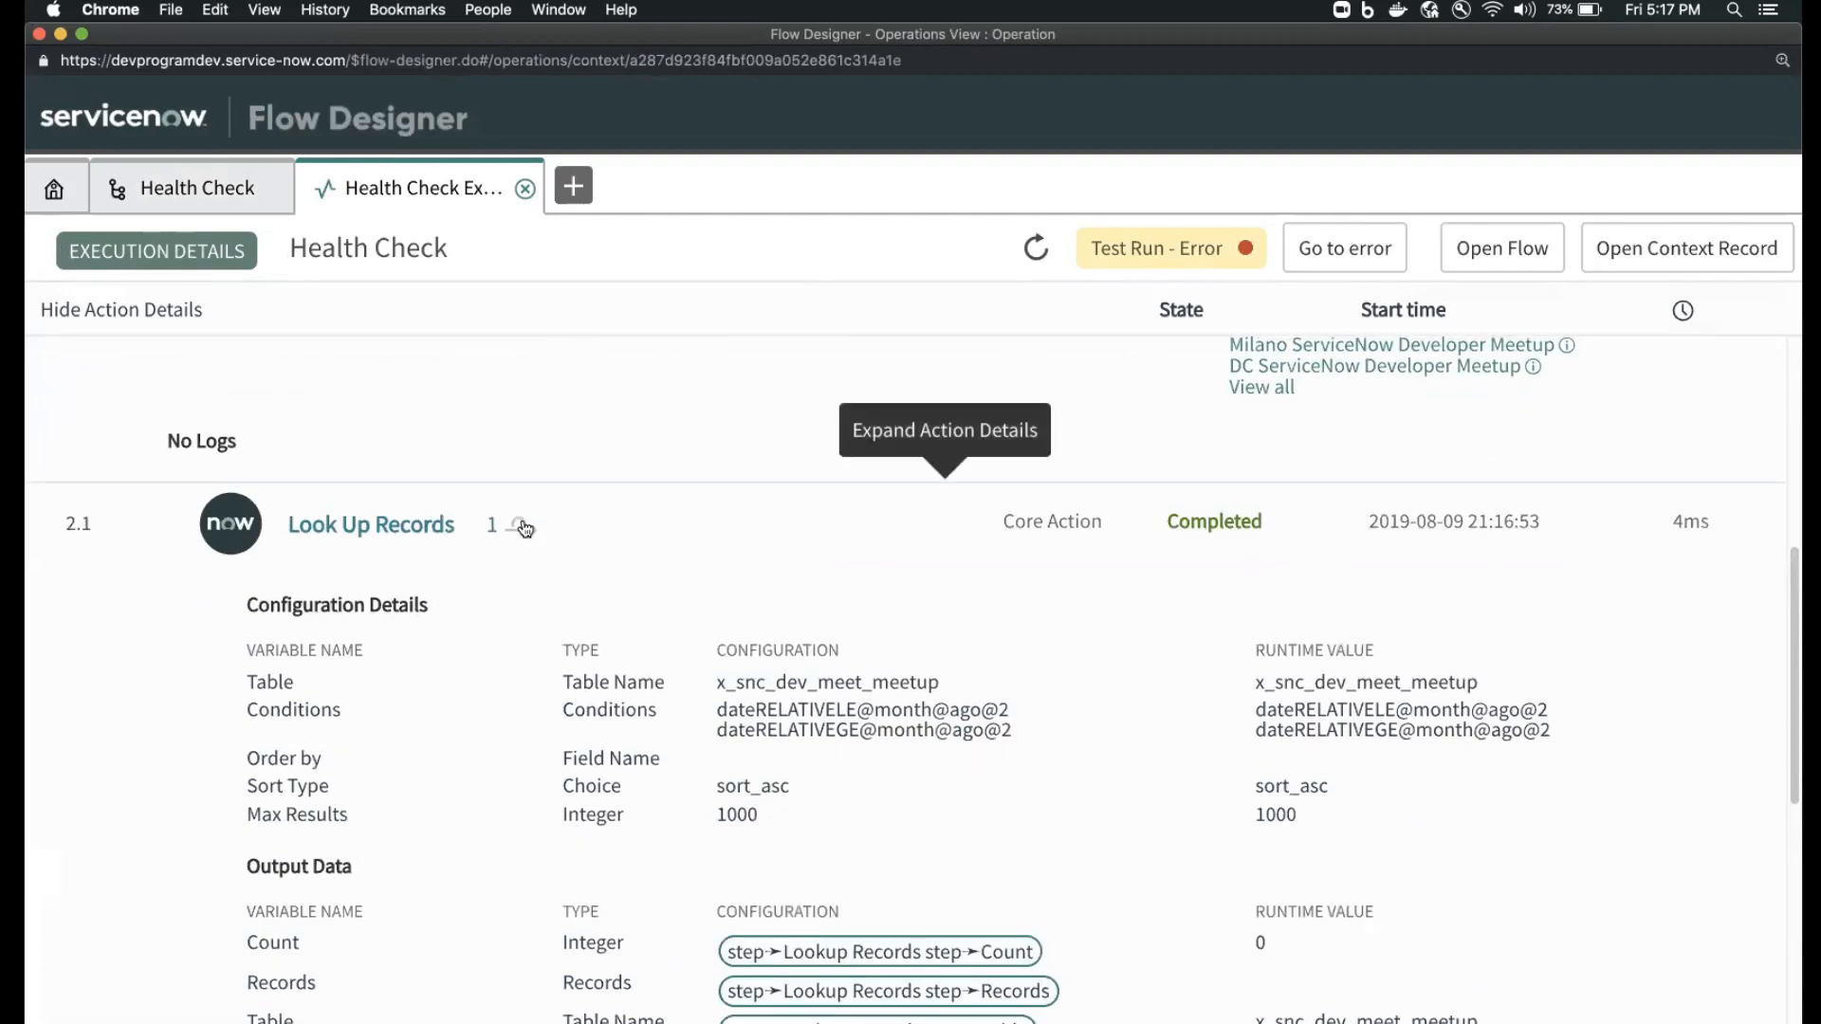
- Collapse the step 2.1 Look Up Records details and examine the failed Send Email action's configuration and runtime values, especially the To field
{"action": "left_click", "coordinate": [787, 517]}
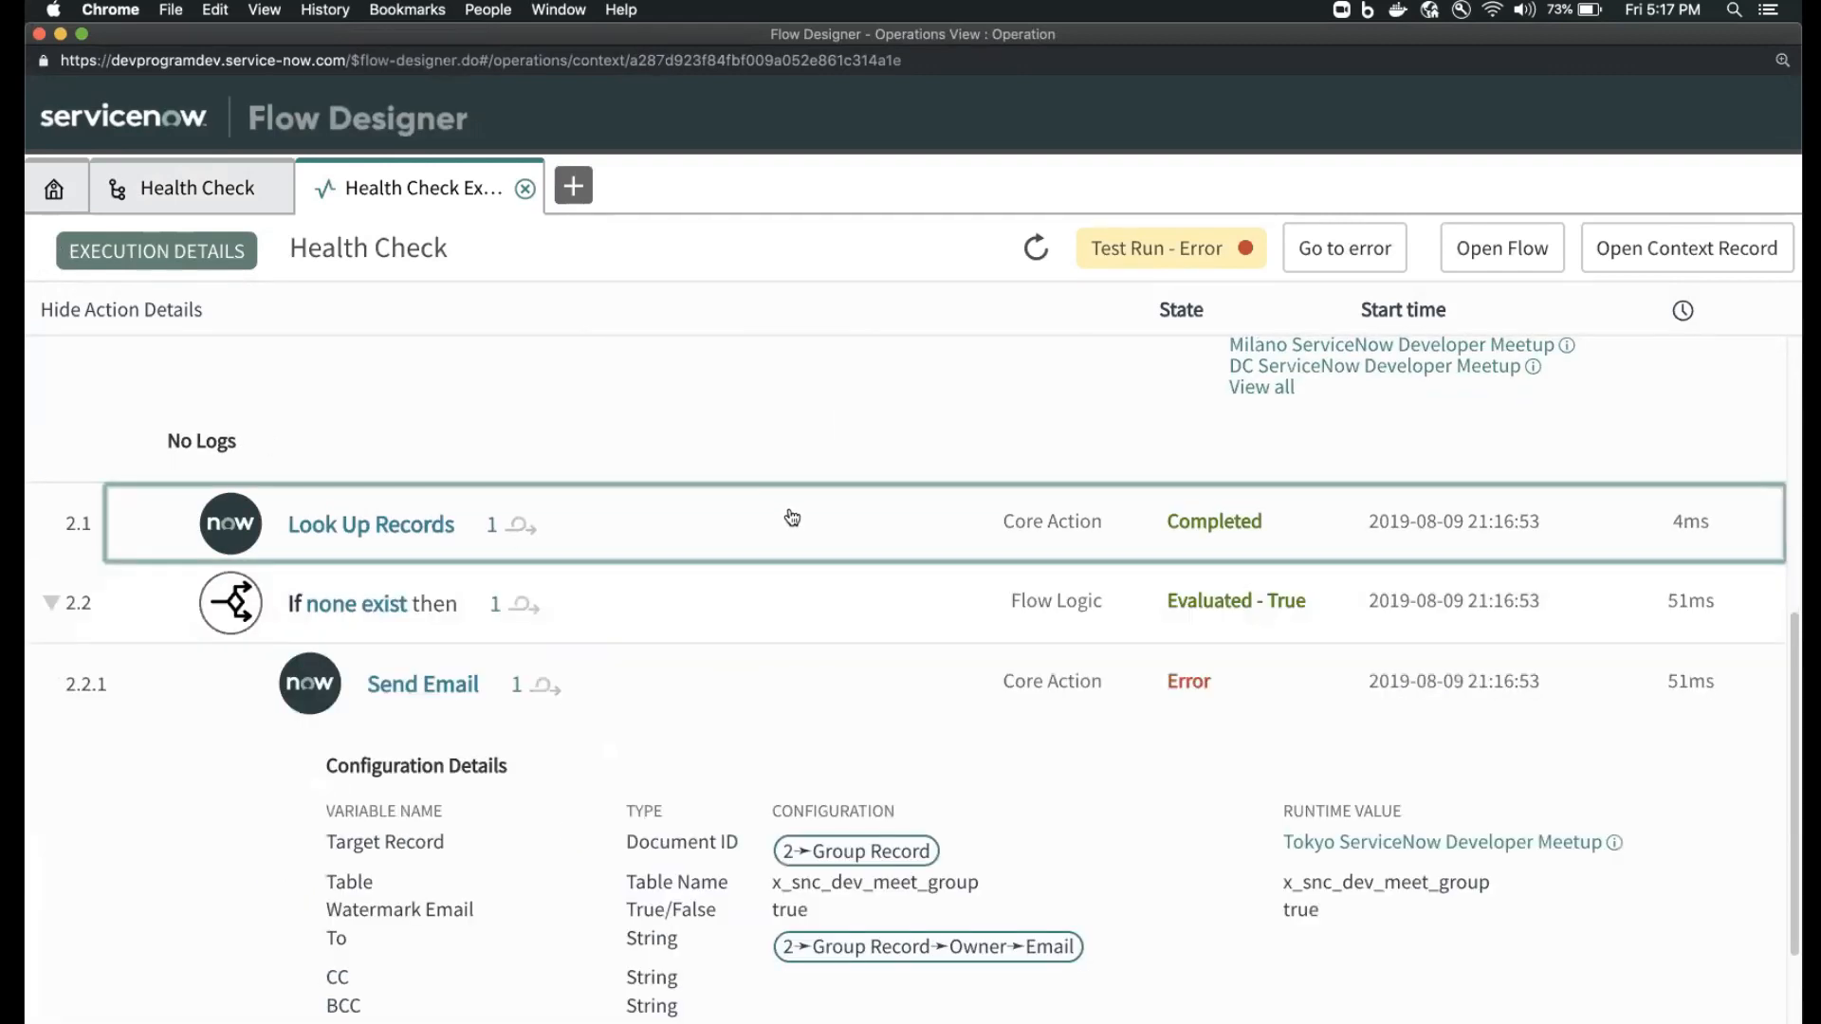
{"action": "scroll", "coordinate": [793, 510], "scroll_direction": "up", "scroll_amount": 1}
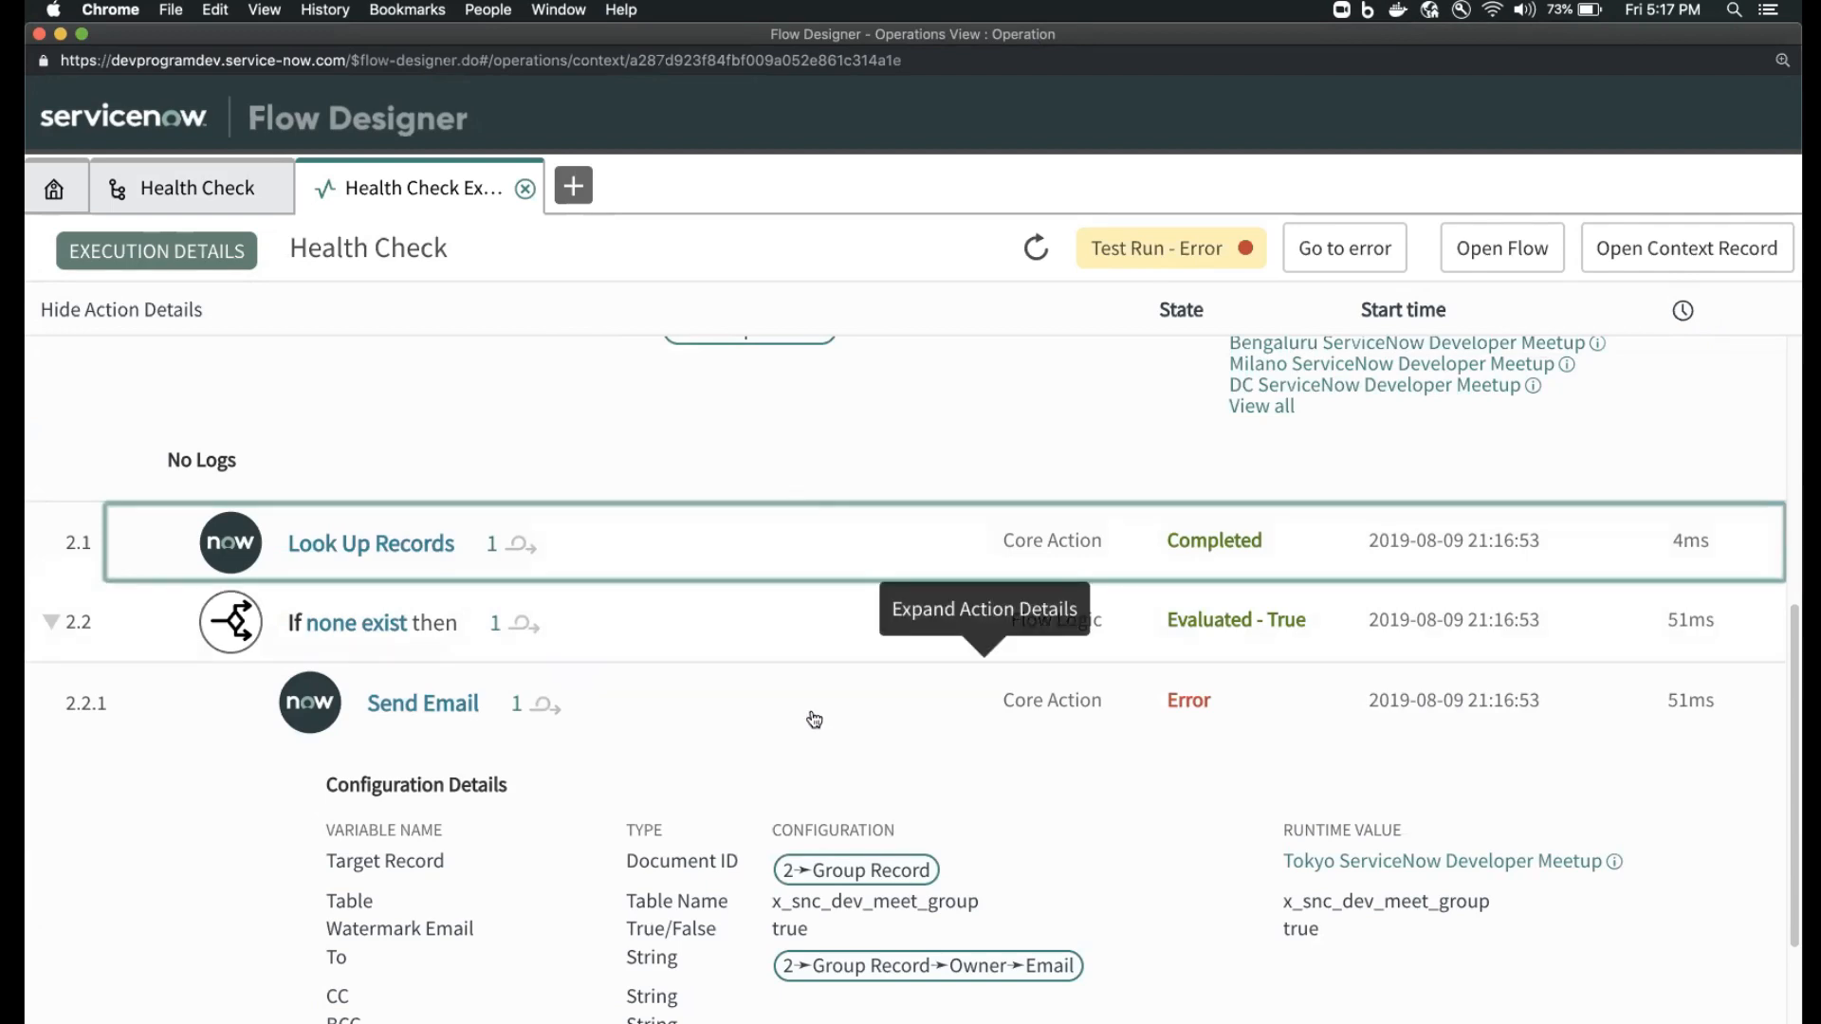
{"action": "scroll", "coordinate": [825, 726], "scroll_direction": "down", "scroll_amount": 5}
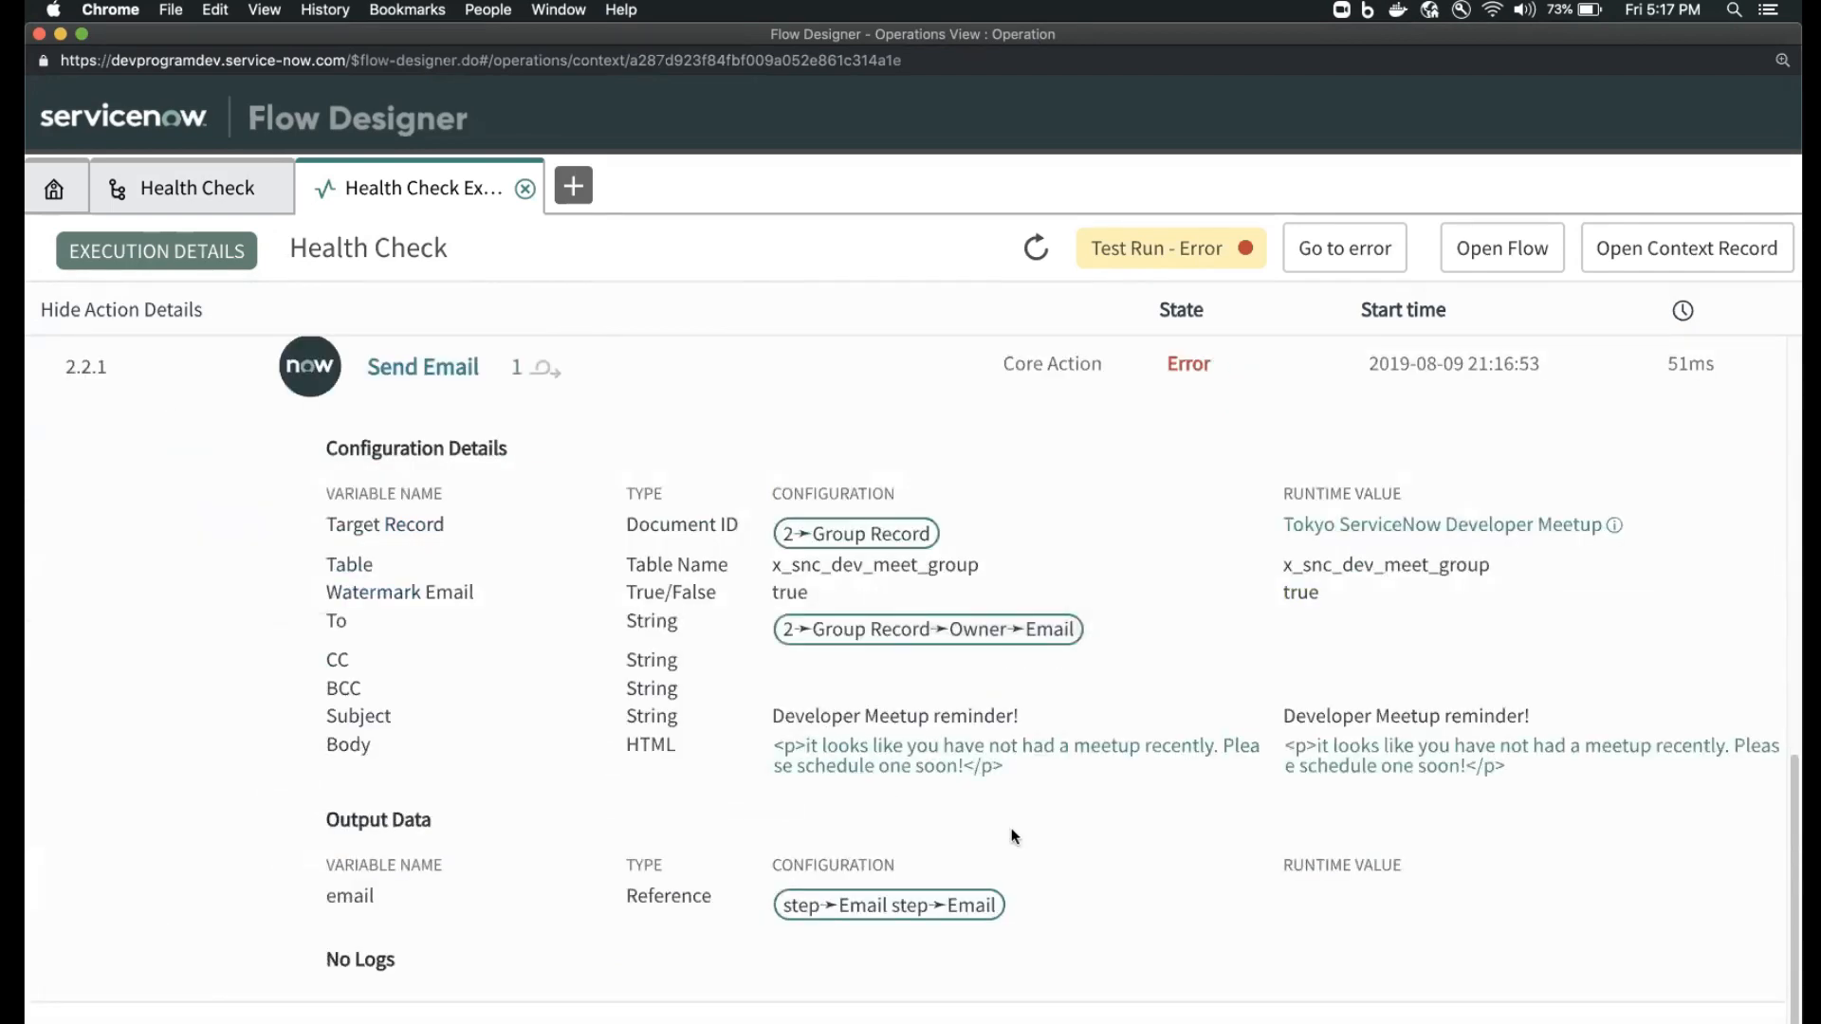
{"action": "left_click", "coordinate": [1271, 893]}
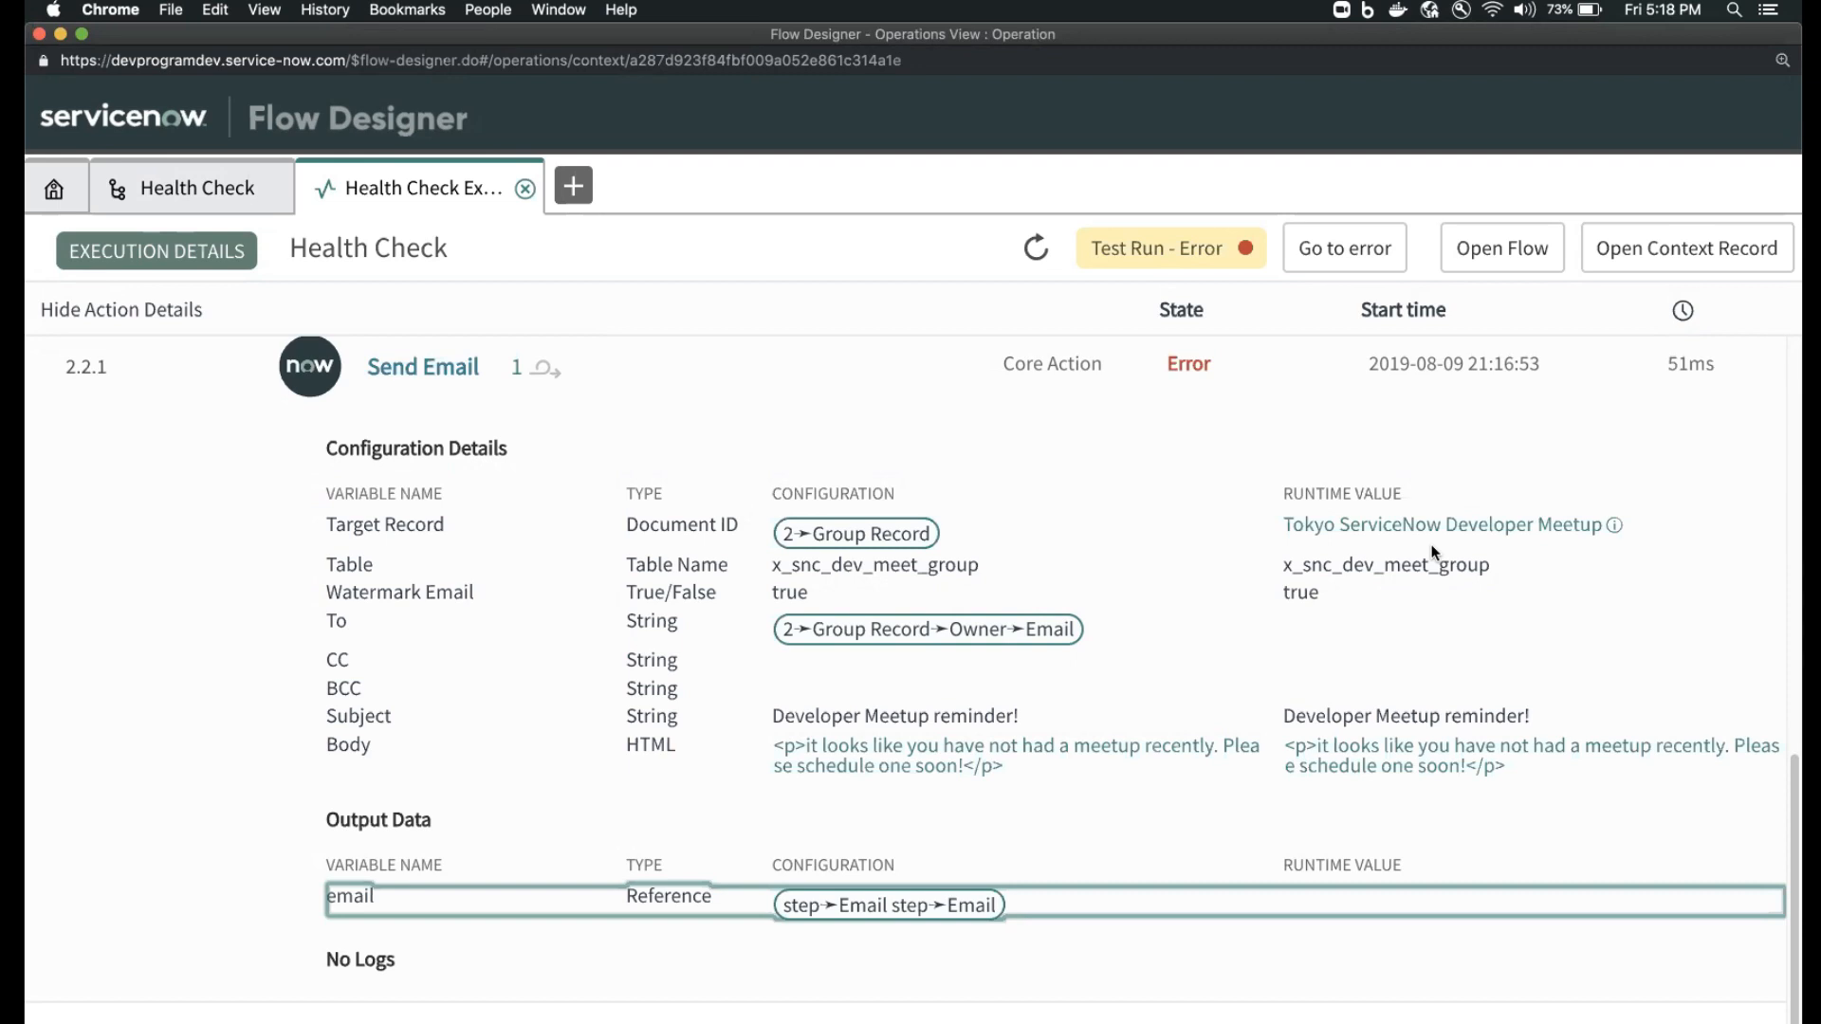
{"action": "left_click", "coordinate": [1298, 627]}
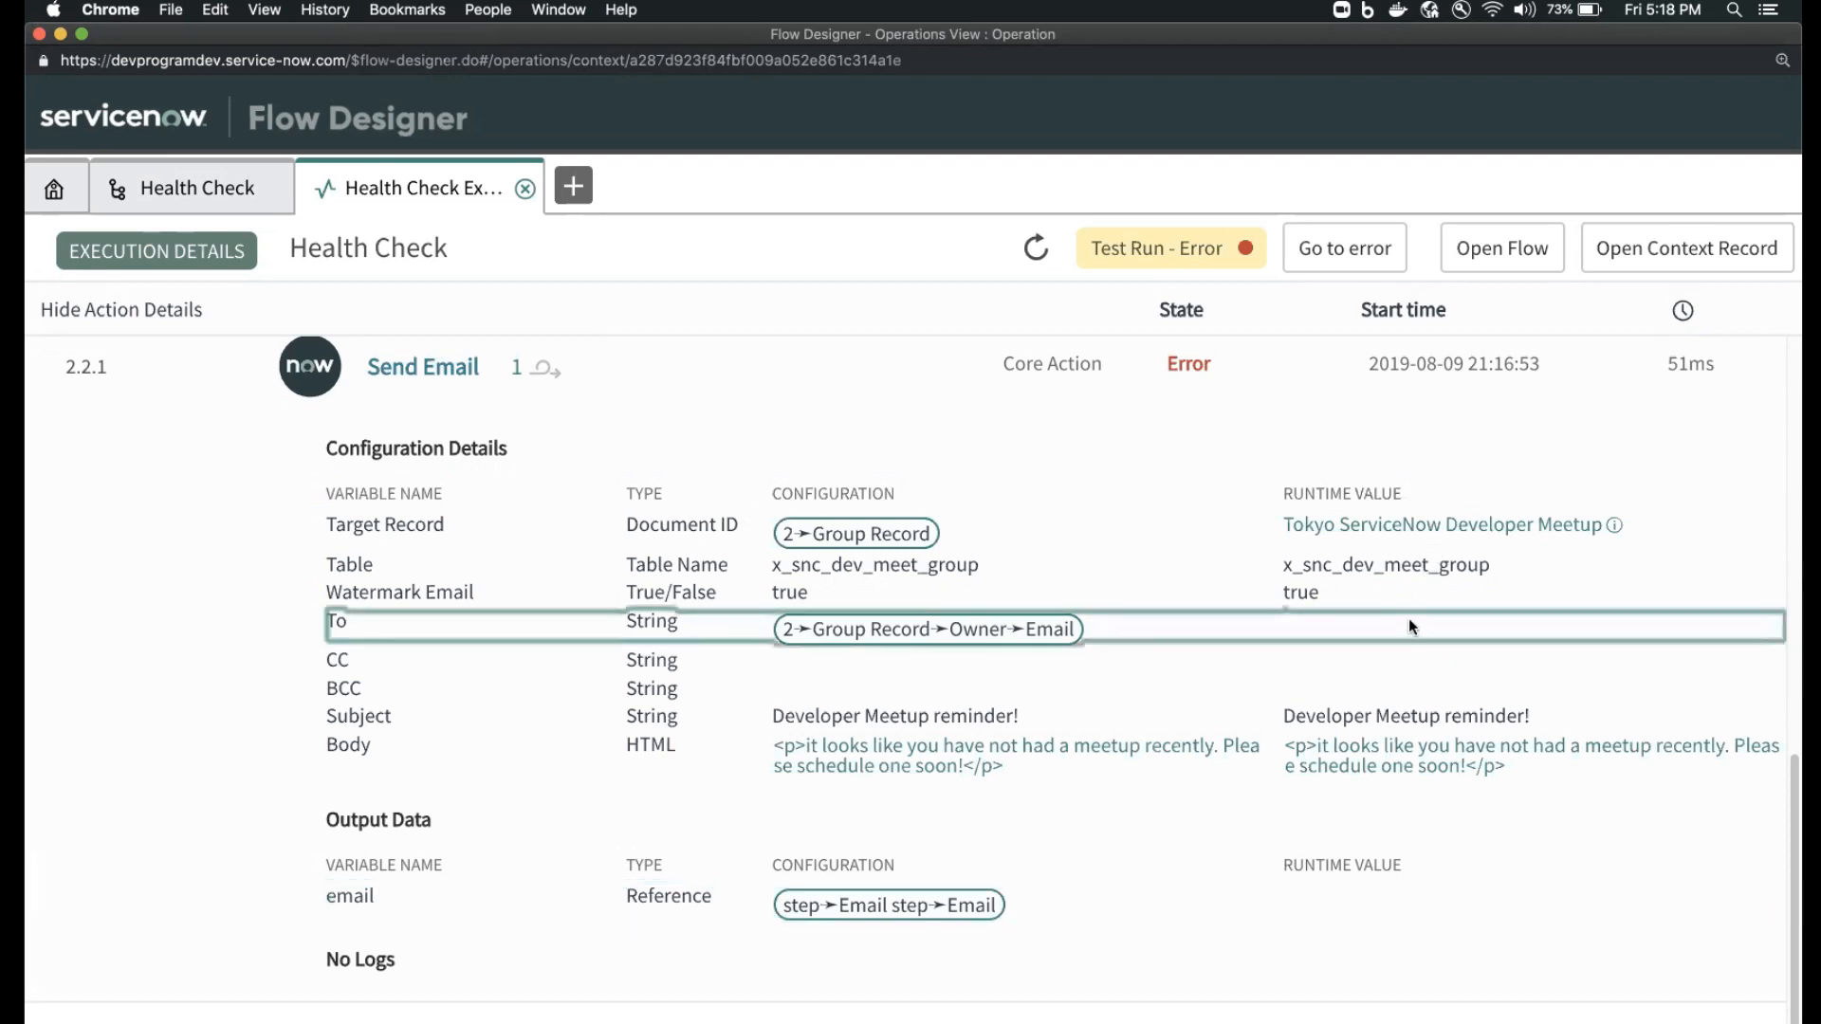
{"action": "scroll", "coordinate": [1409, 621], "scroll_direction": "up", "scroll_amount": 1}
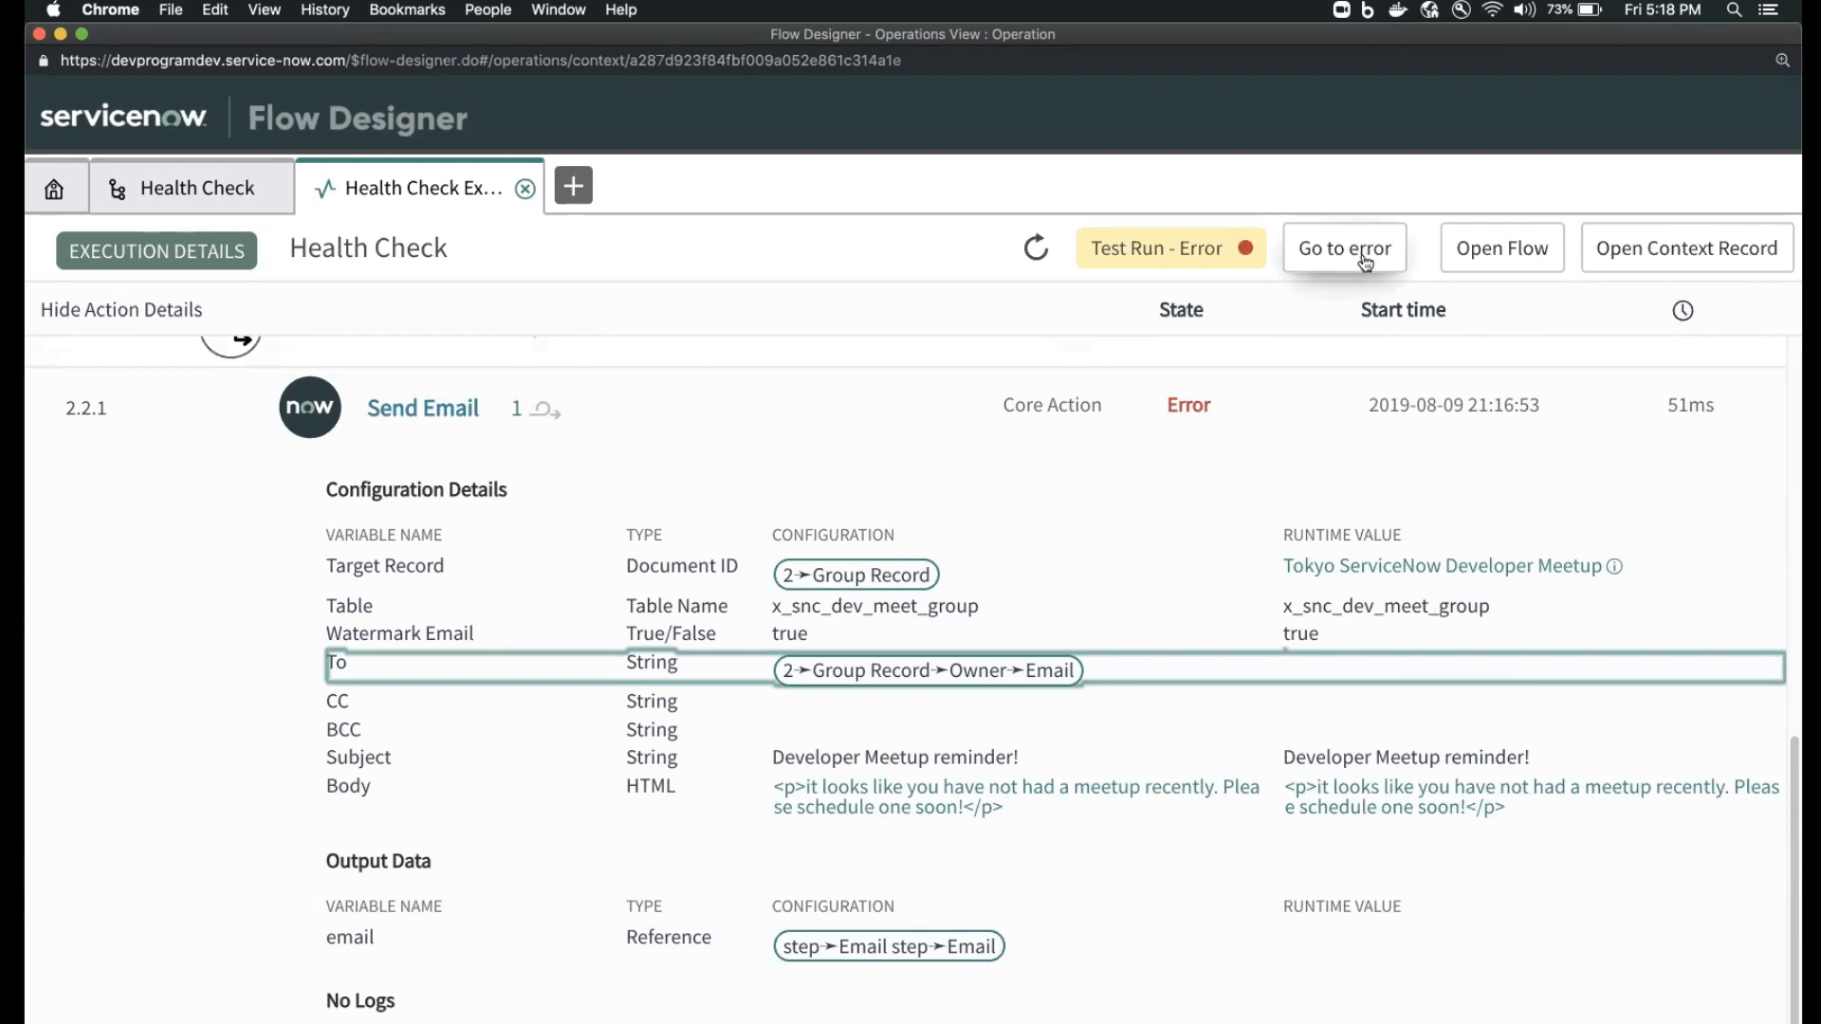
{"action": "scroll", "coordinate": [998, 493], "scroll_direction": "up", "scroll_amount": 6}
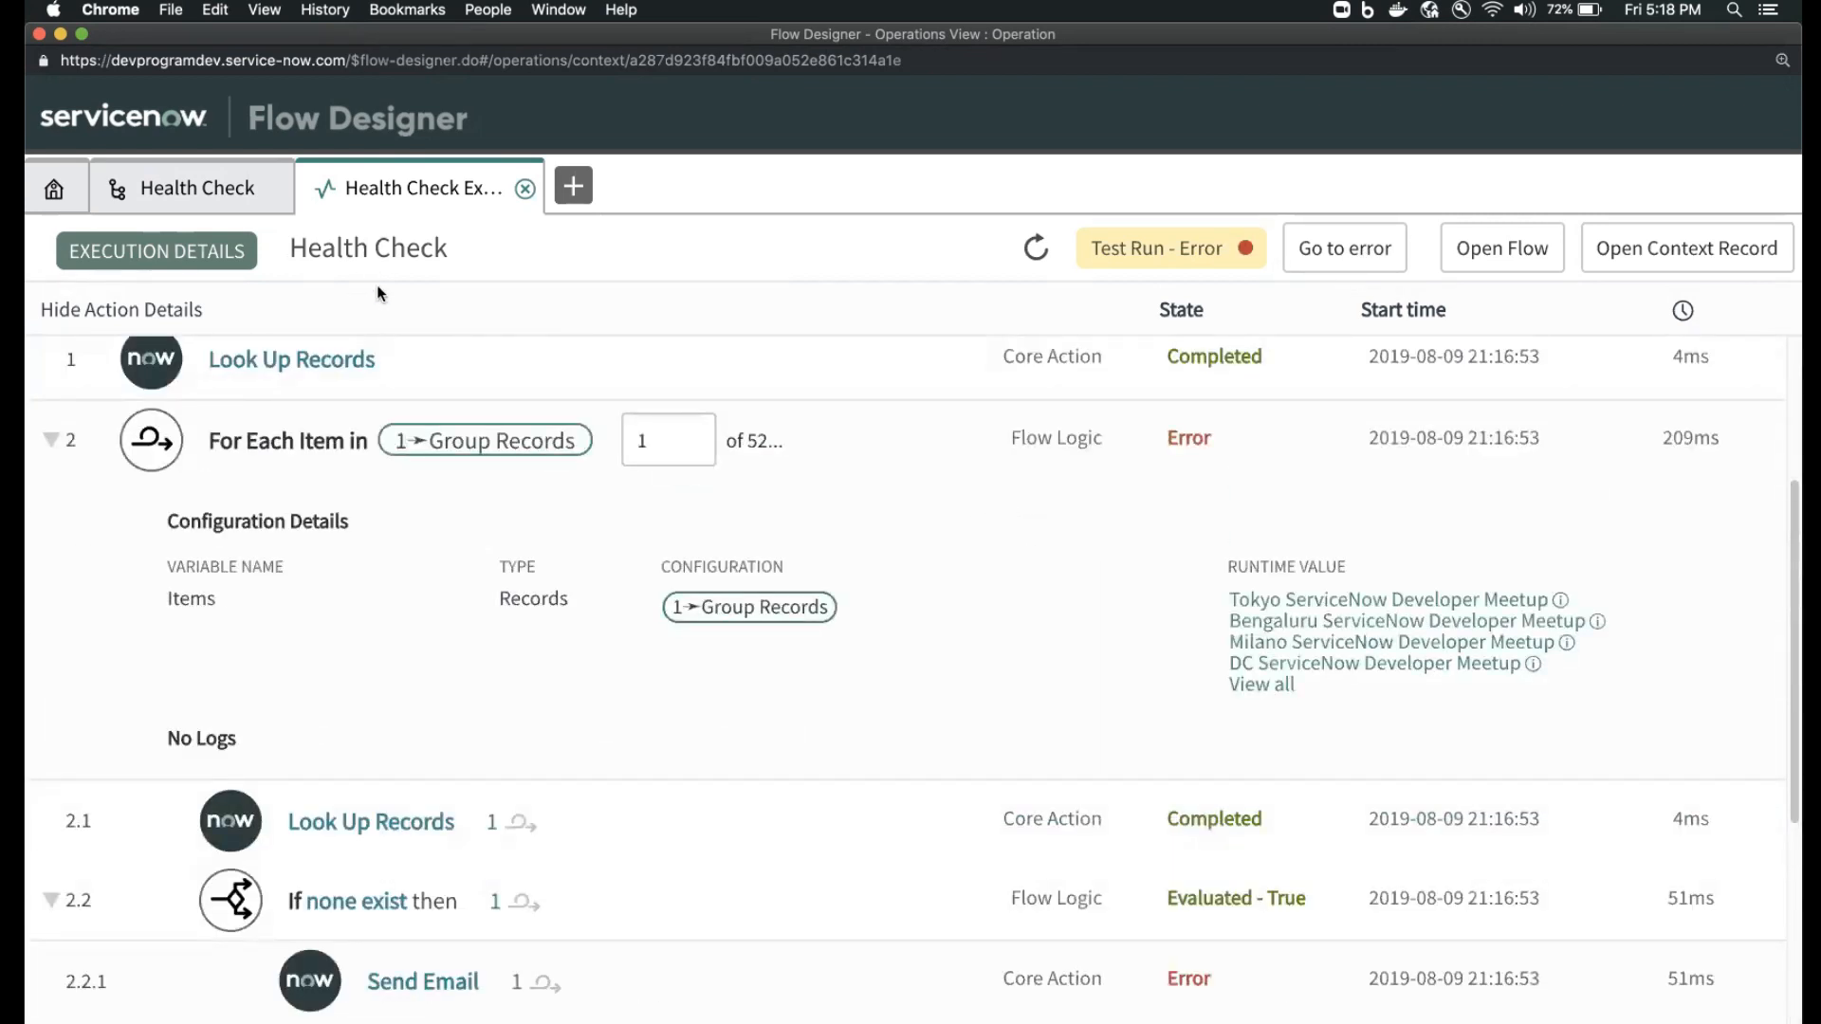
- Return to the Health Check flow and add an AND condition on the Owner field to the Look Up Group Records action
{"action": "left_click", "coordinate": [168, 195]}
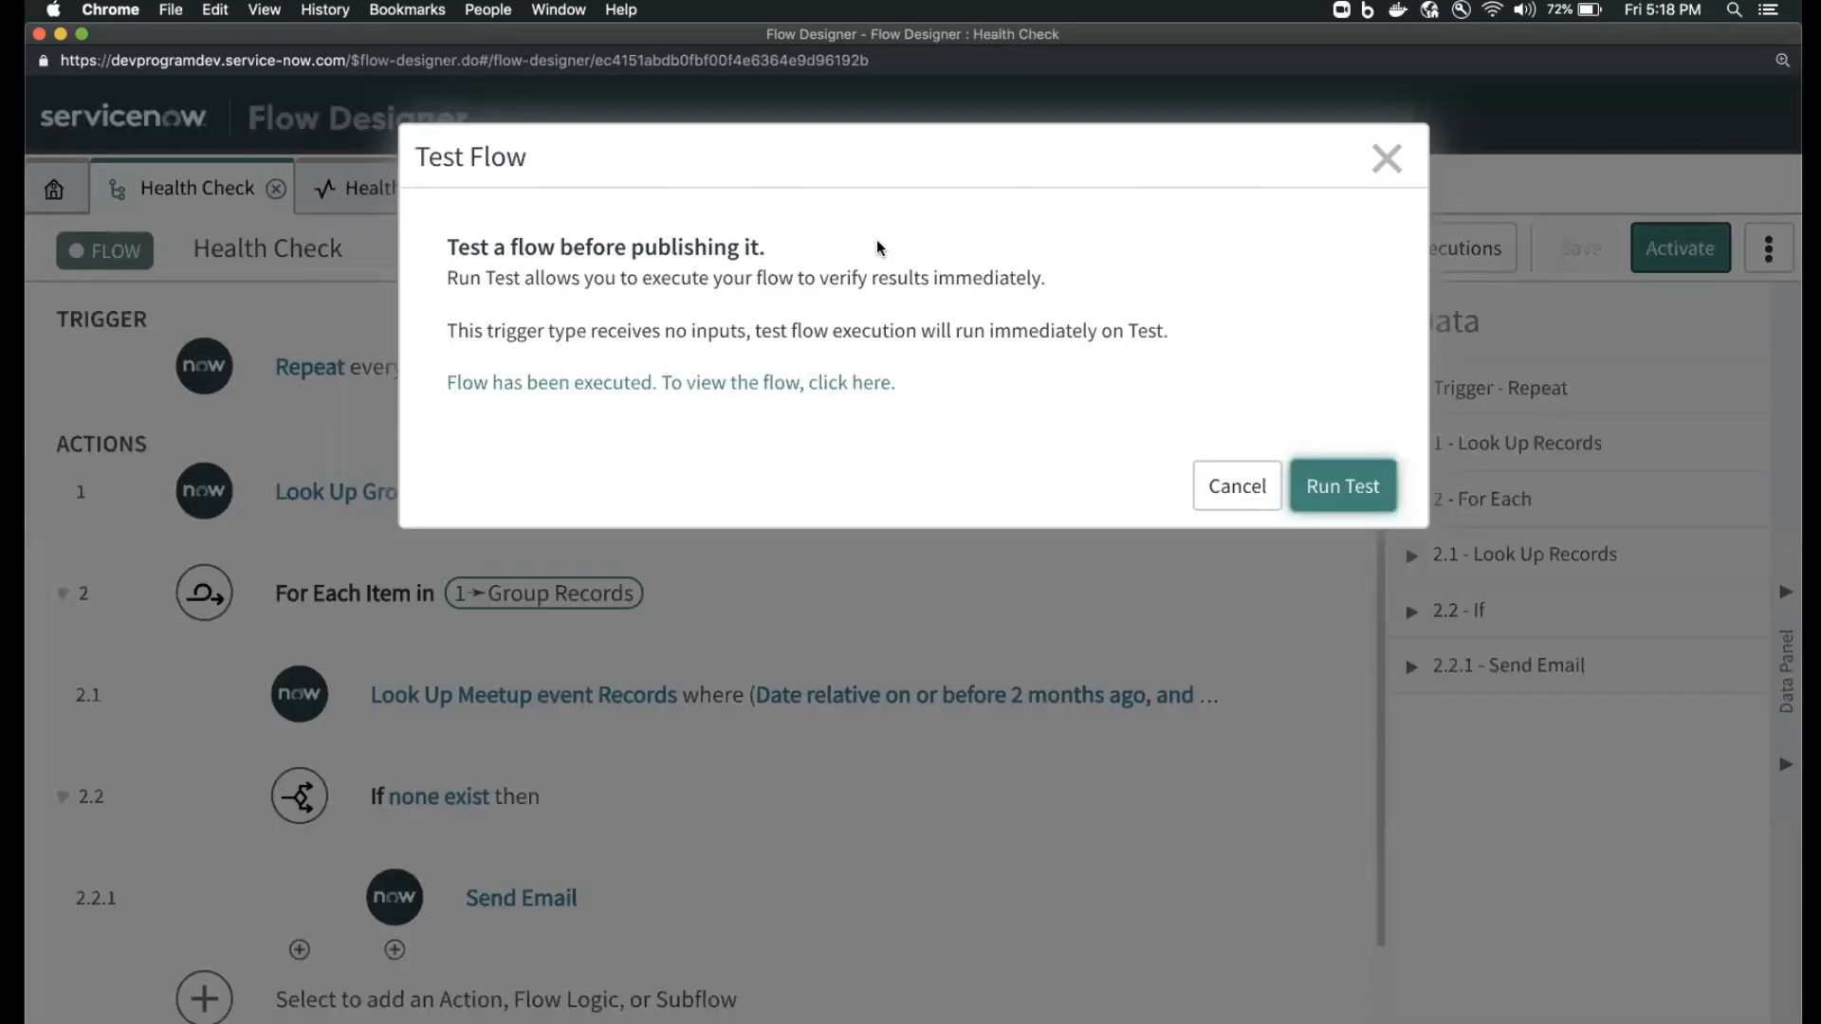
{"action": "left_click", "coordinate": [1233, 485]}
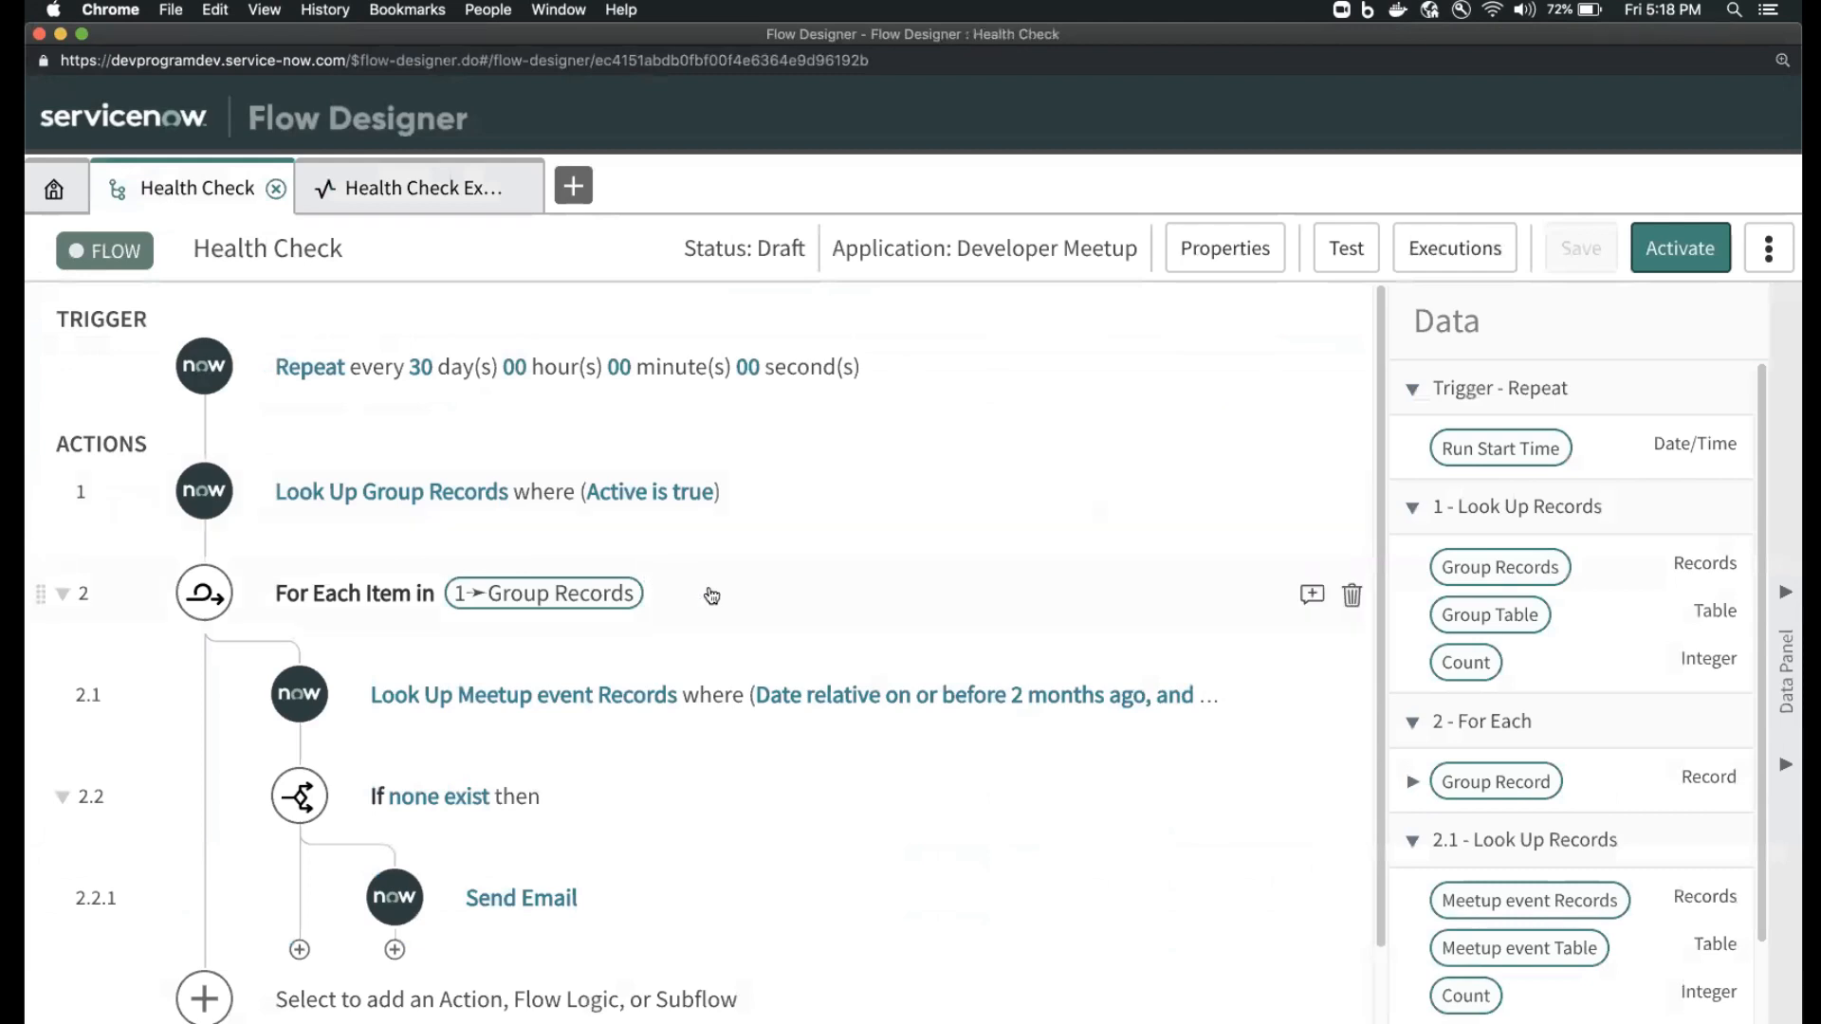
{"action": "left_click", "coordinate": [787, 502]}
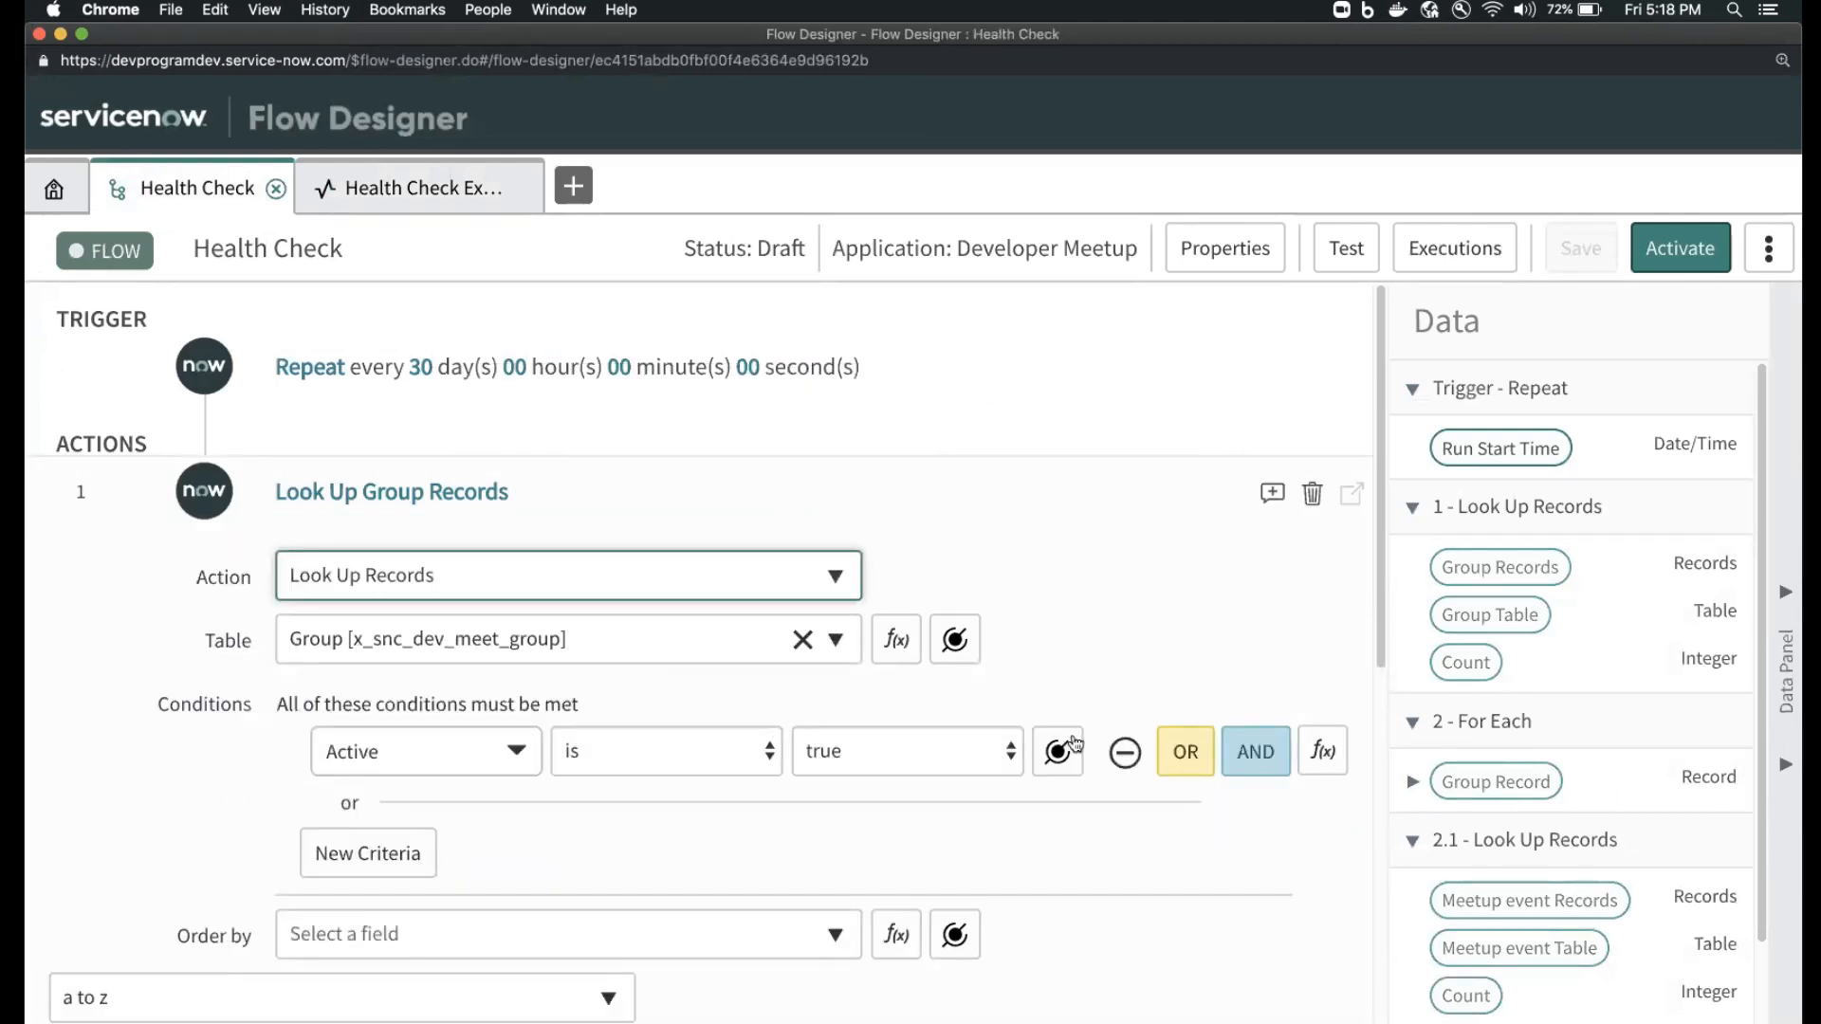
{"action": "left_click", "coordinate": [1254, 753]}
{"action": "left_click", "coordinate": [398, 812]}
{"action": "type", "text": "ow"}
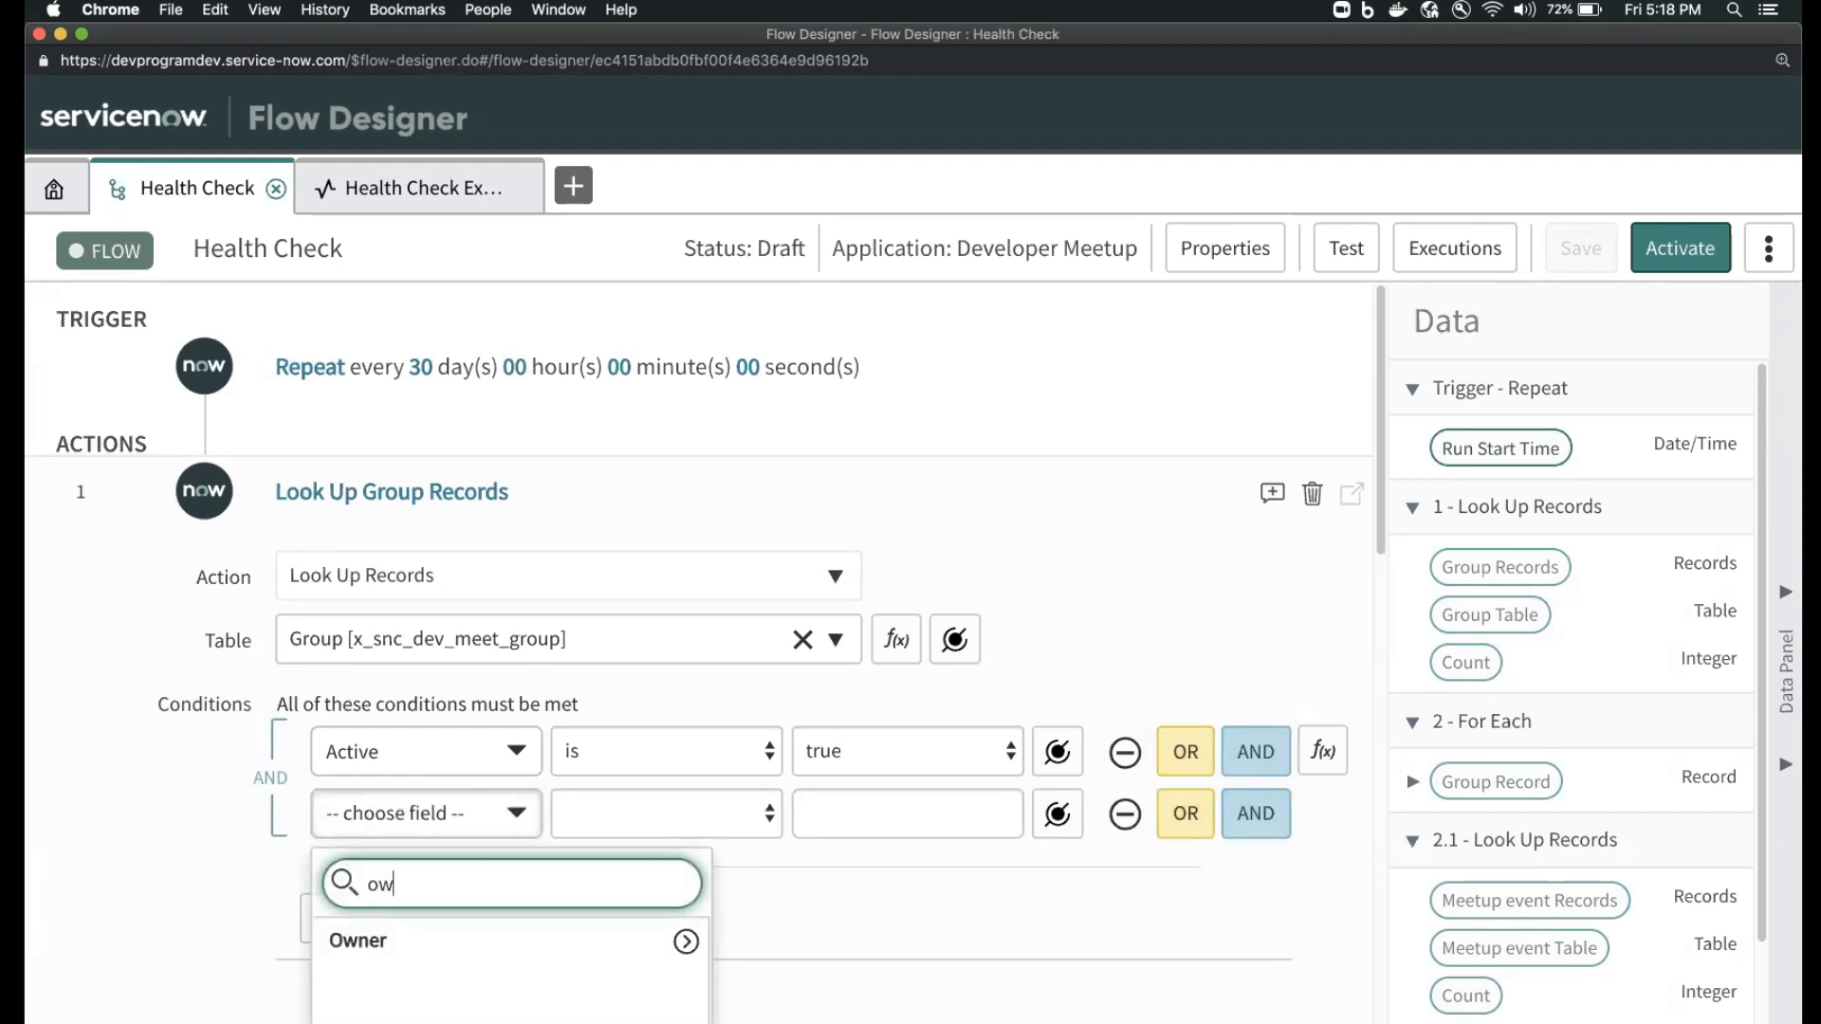
{"action": "type", "text": "n"}
{"action": "left_click", "coordinate": [612, 954]}
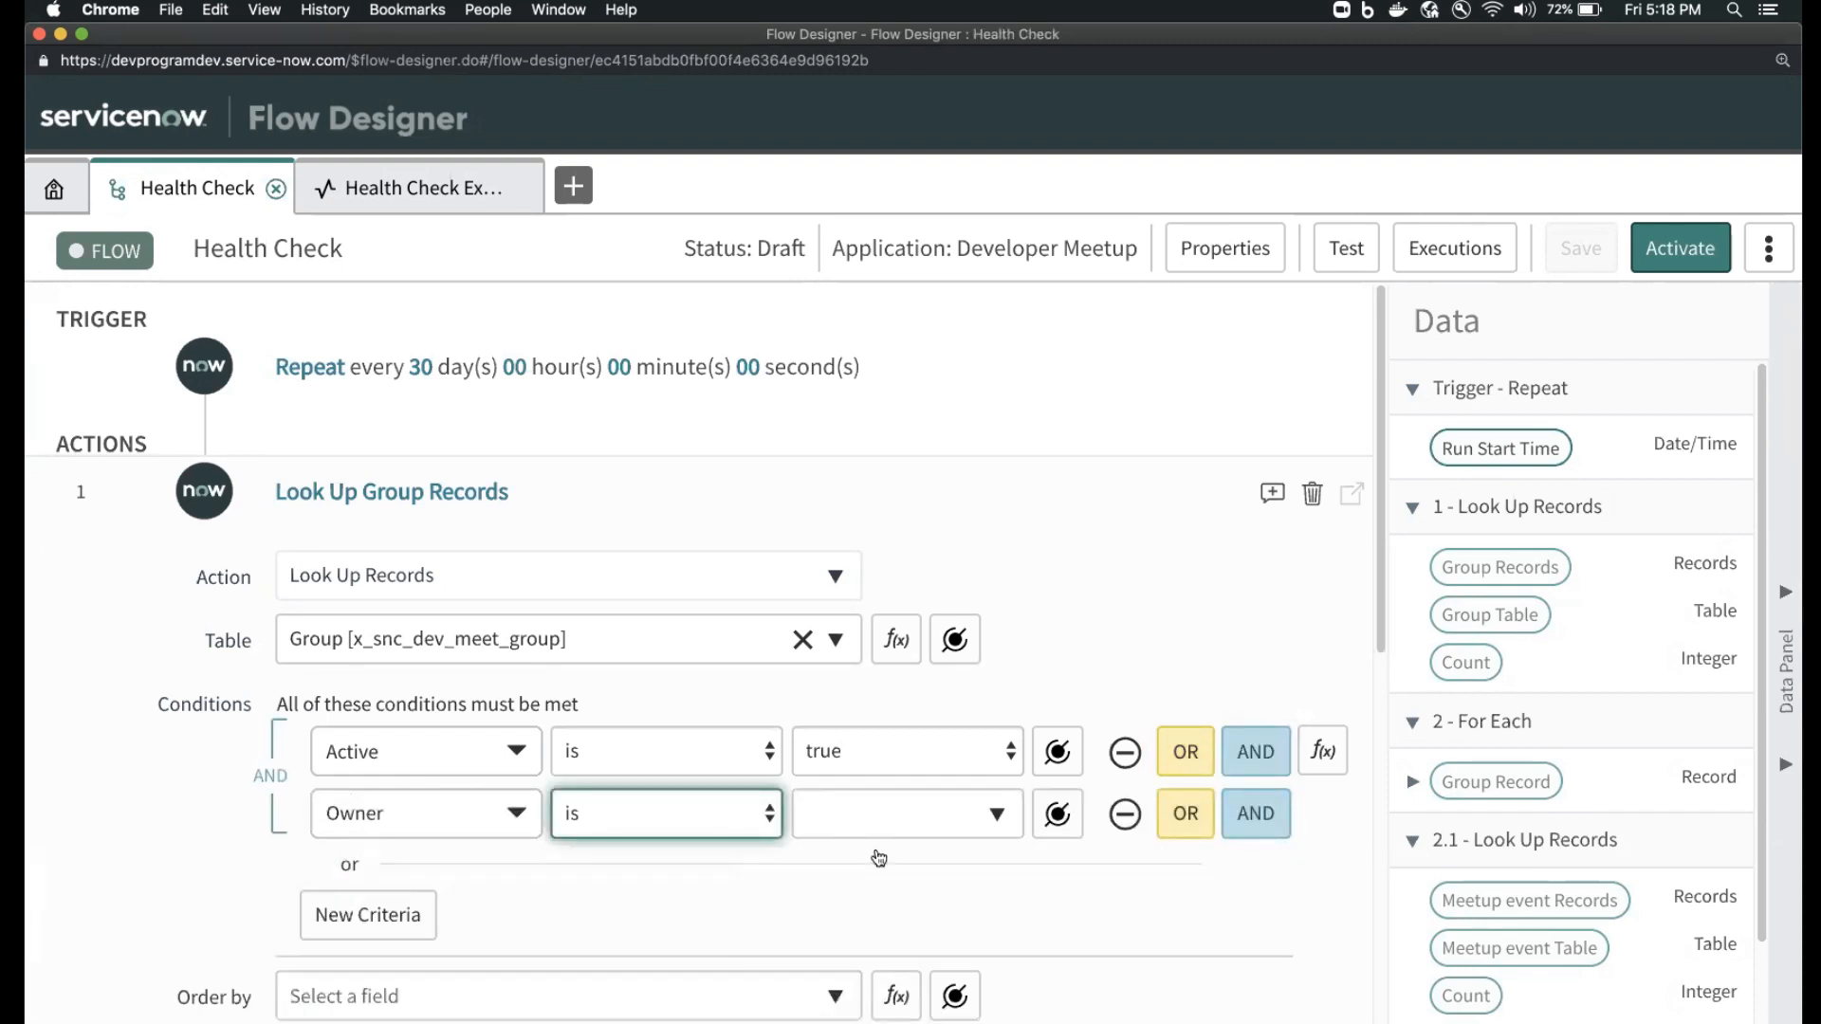
- Change the second condition's field to the owner's Email and set its operator to "is not empty"
{"action": "left_click", "coordinate": [468, 815]}
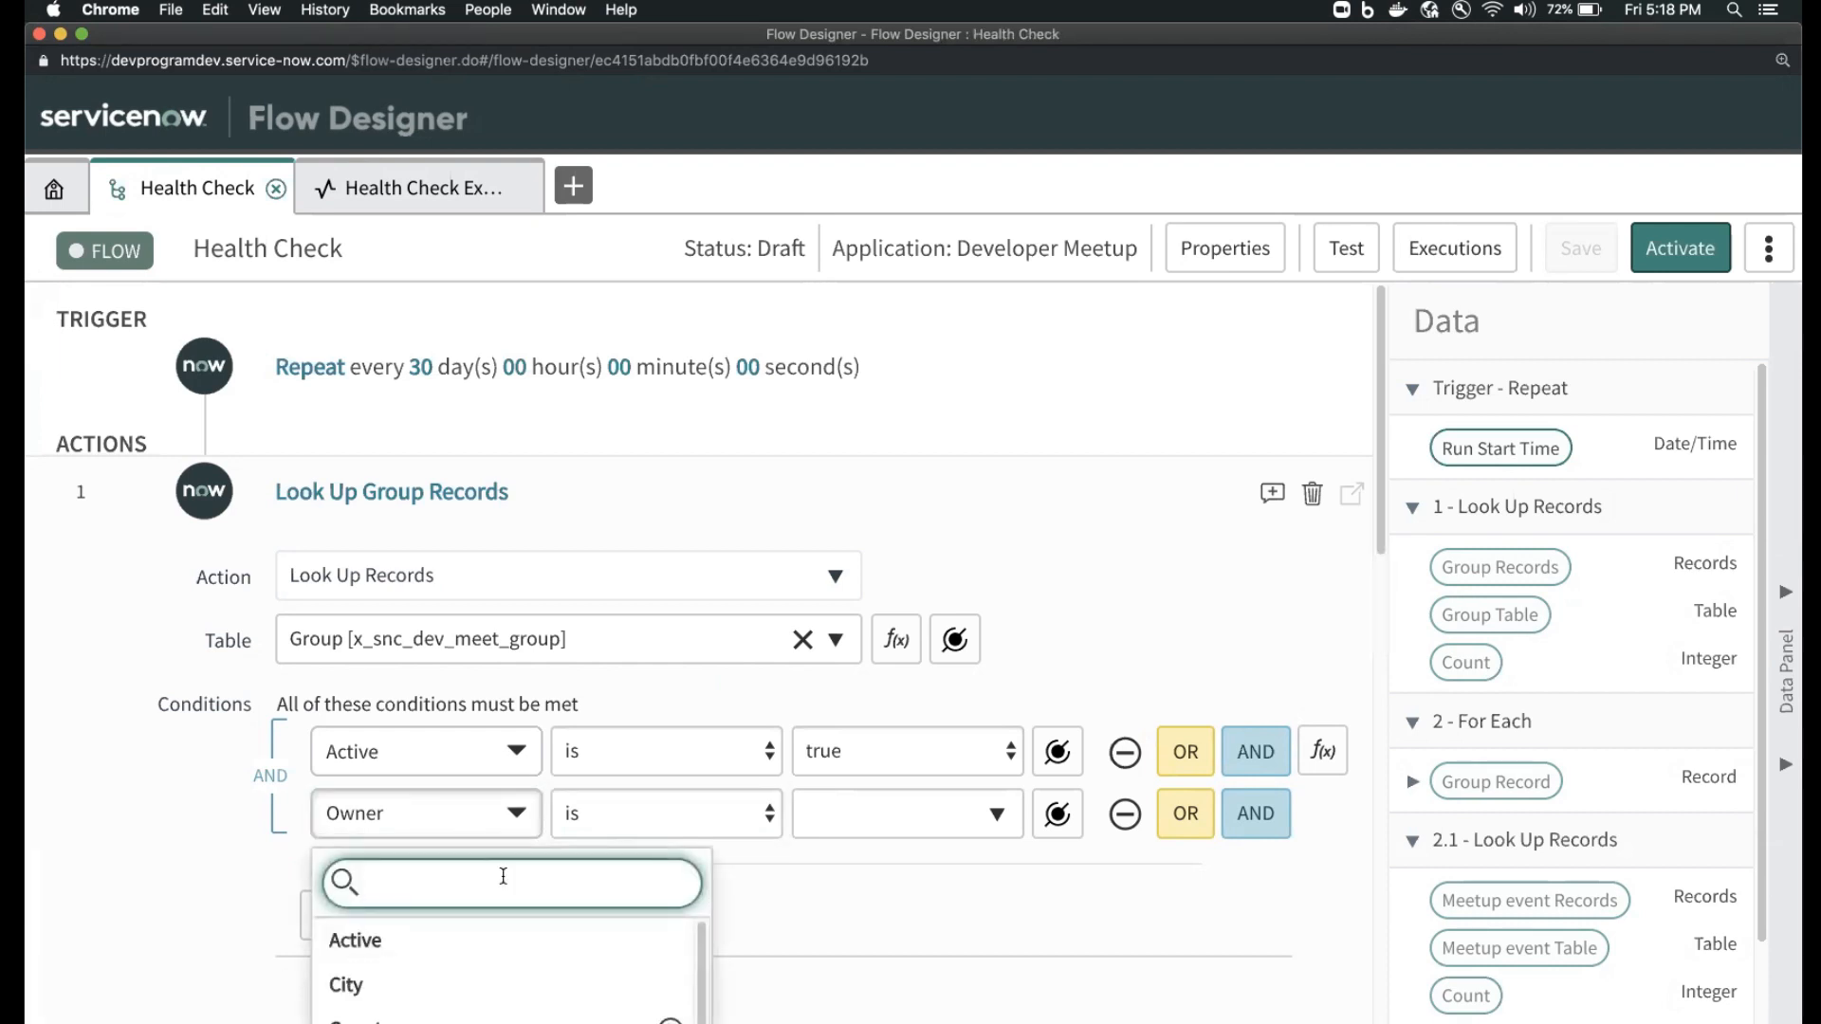
{"action": "type", "text": "own"}
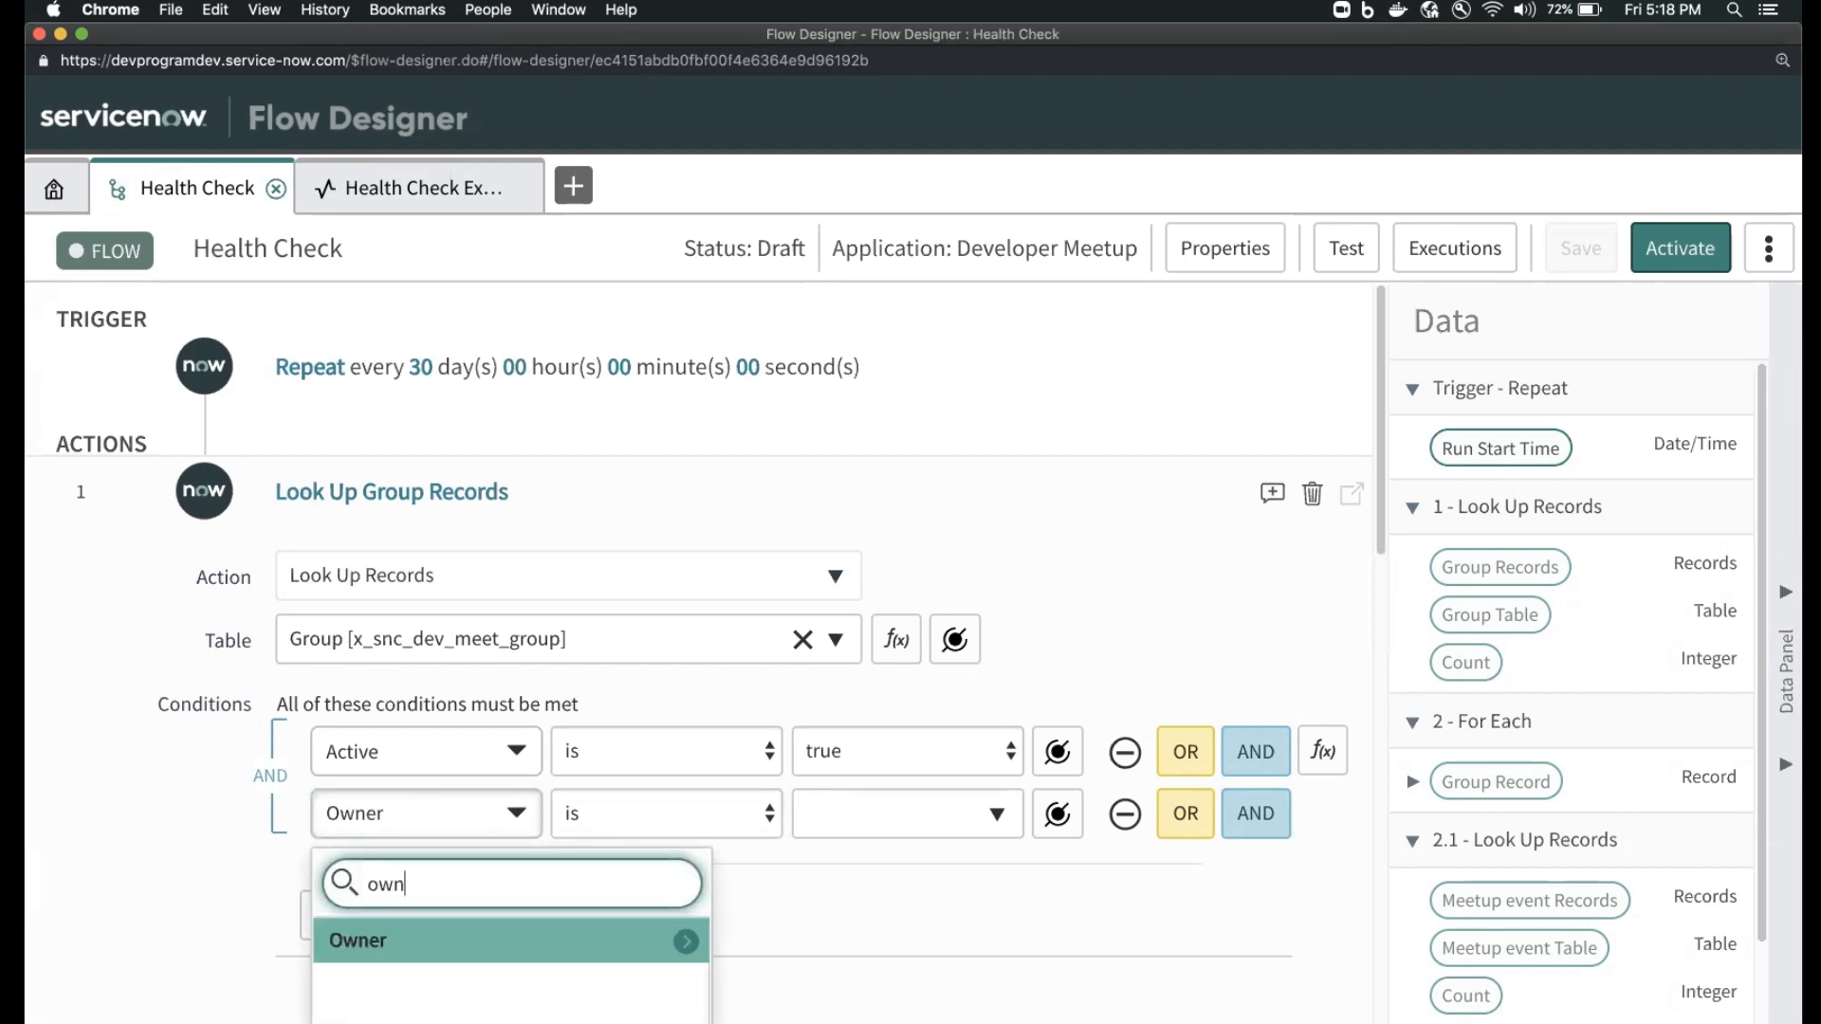
{"action": "left_click", "coordinate": [684, 942]}
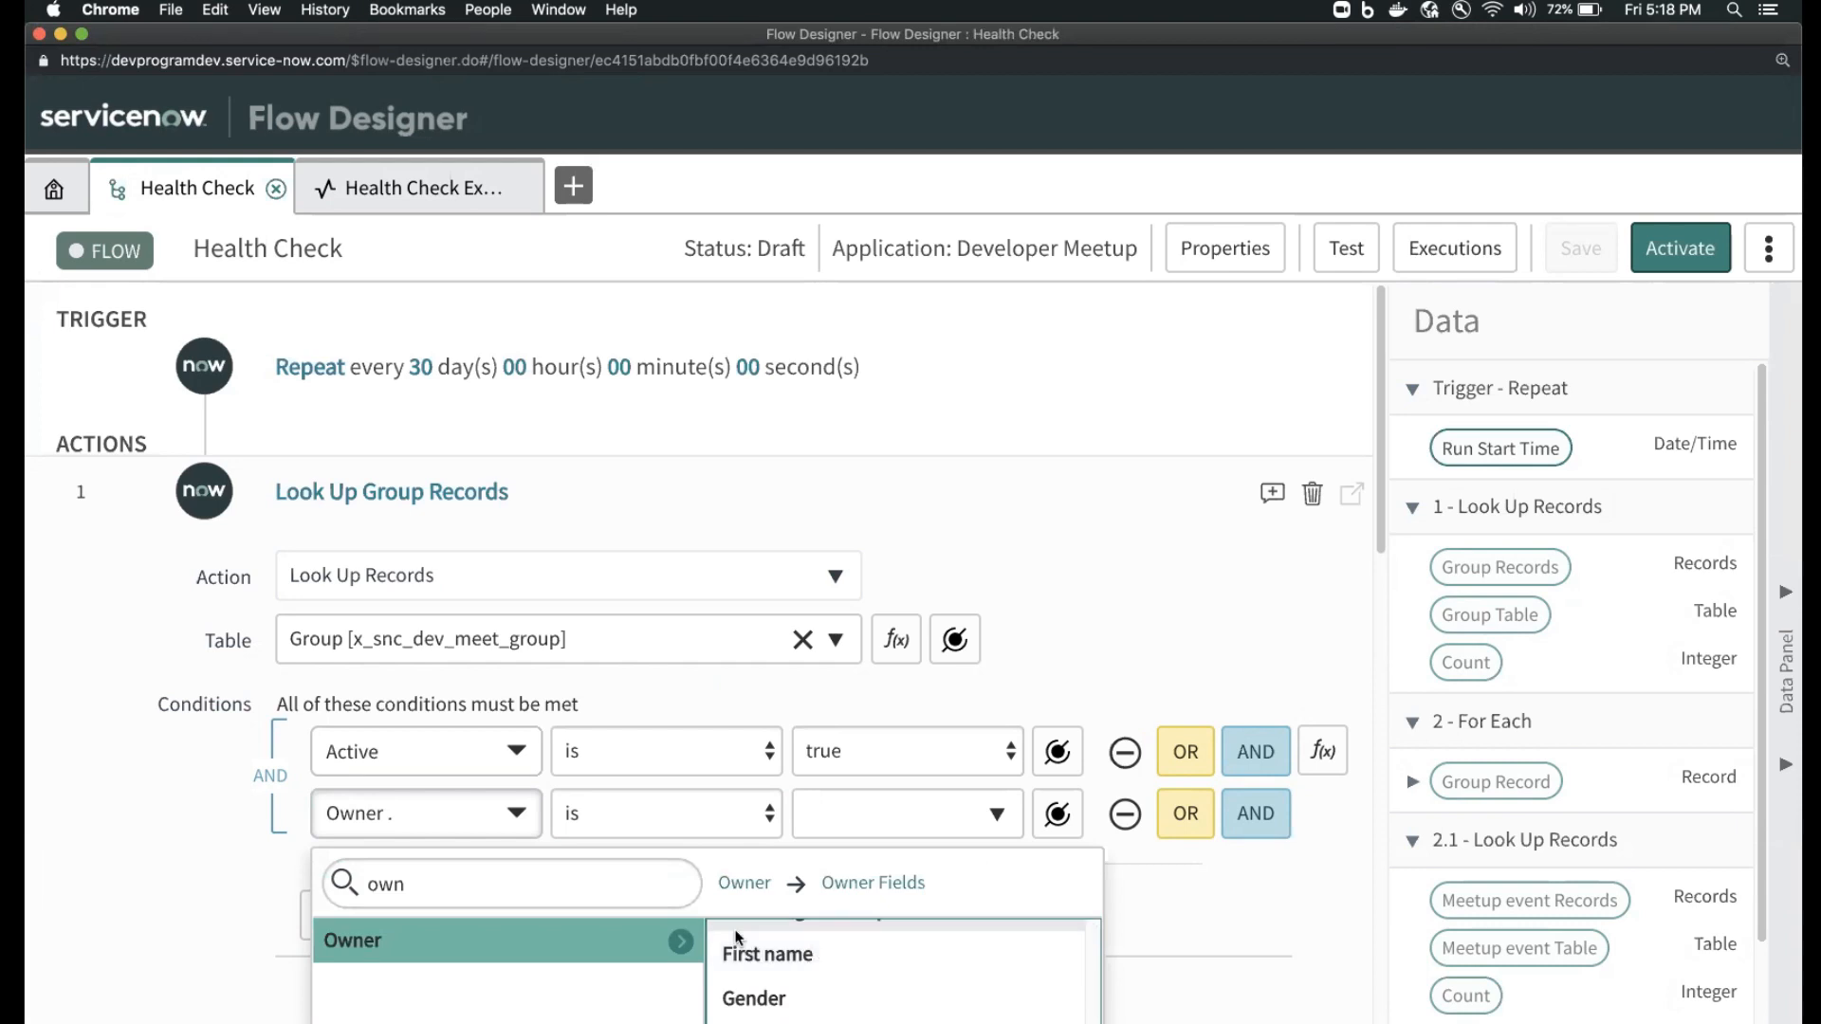
{"action": "left_click", "coordinate": [570, 887]}
{"action": "key", "text": "BackSpace"}
{"action": "key", "text": "BackSpace"}
{"action": "key", "text": "BackSpace"}
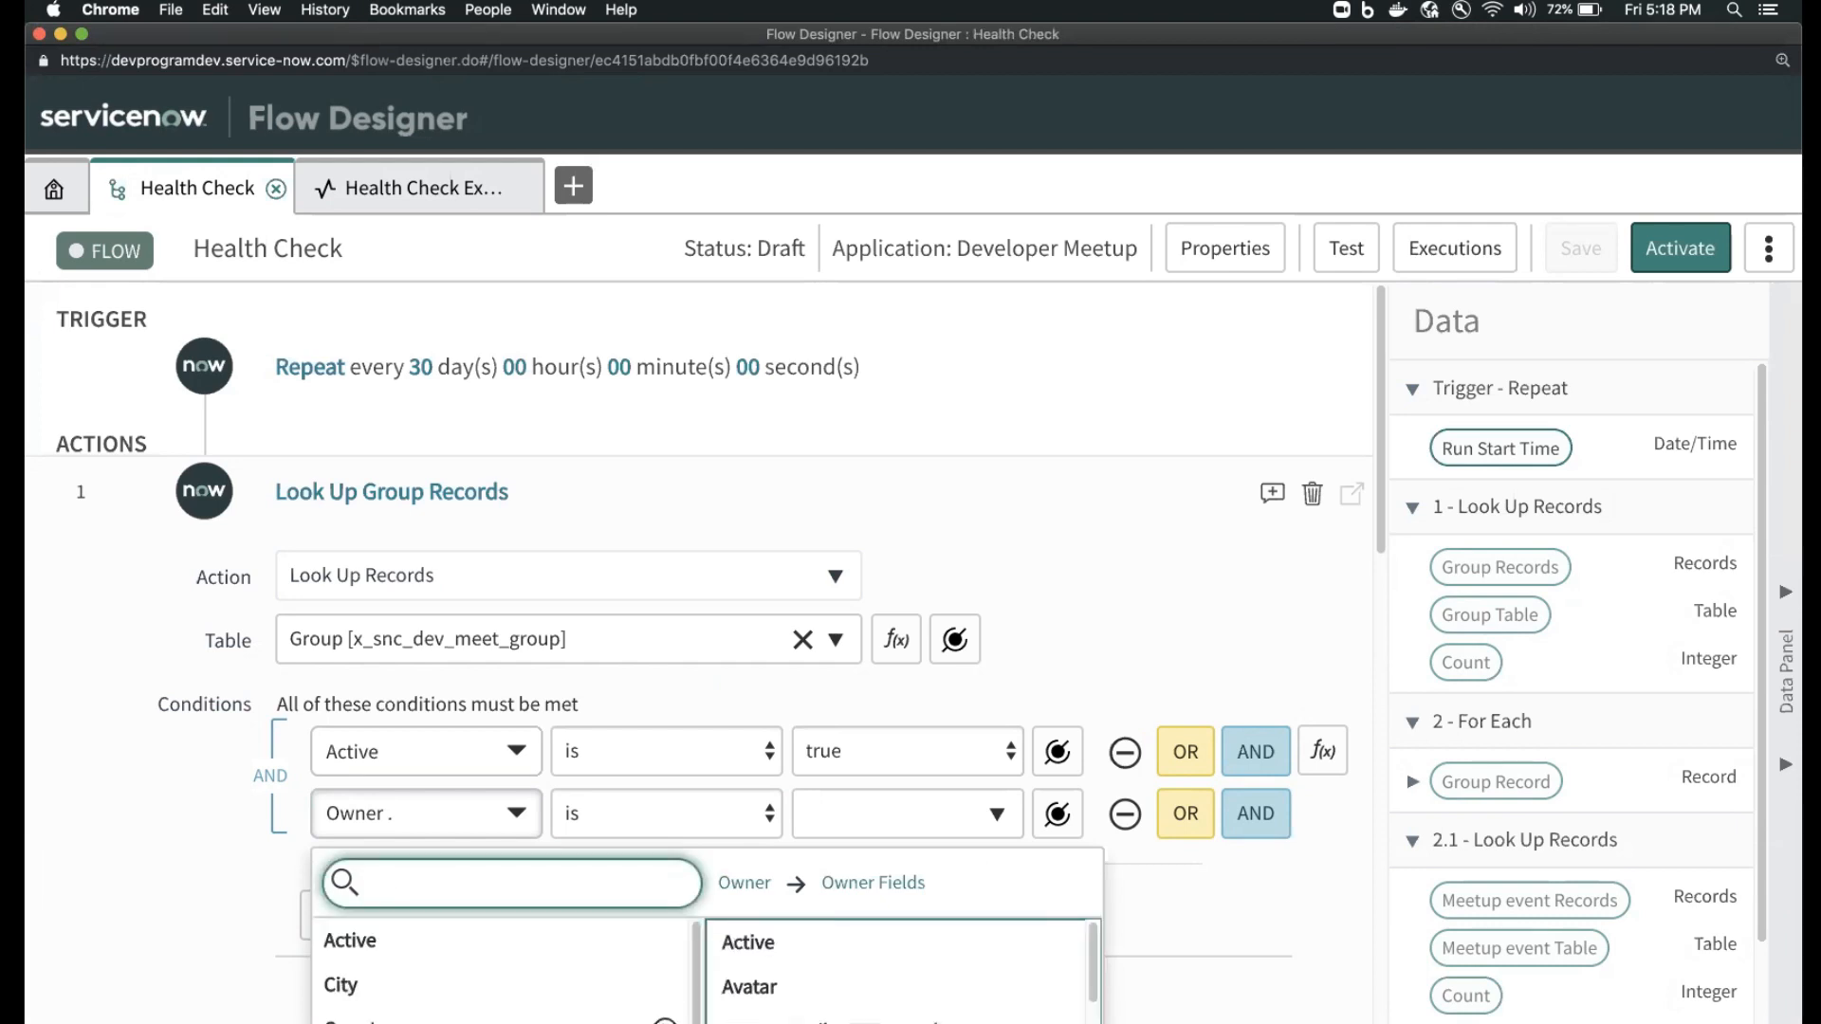
{"action": "type", "text": "email"}
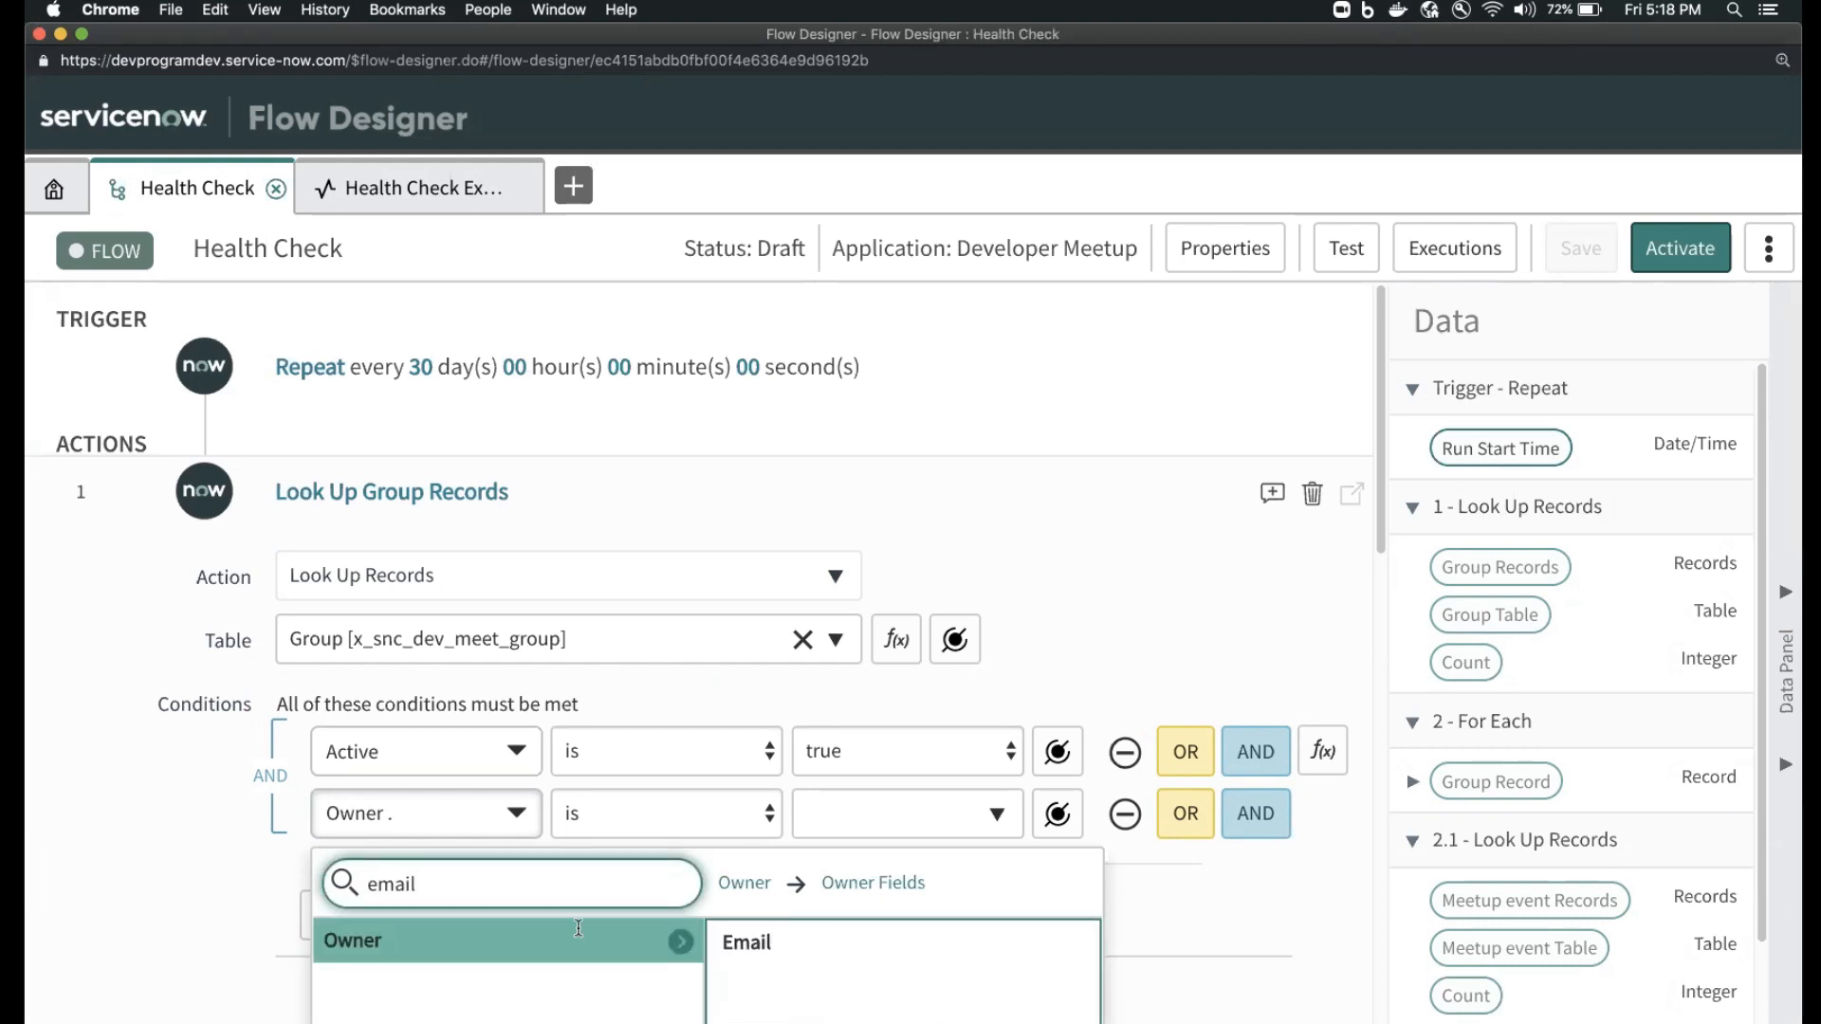
{"action": "left_click", "coordinate": [789, 949]}
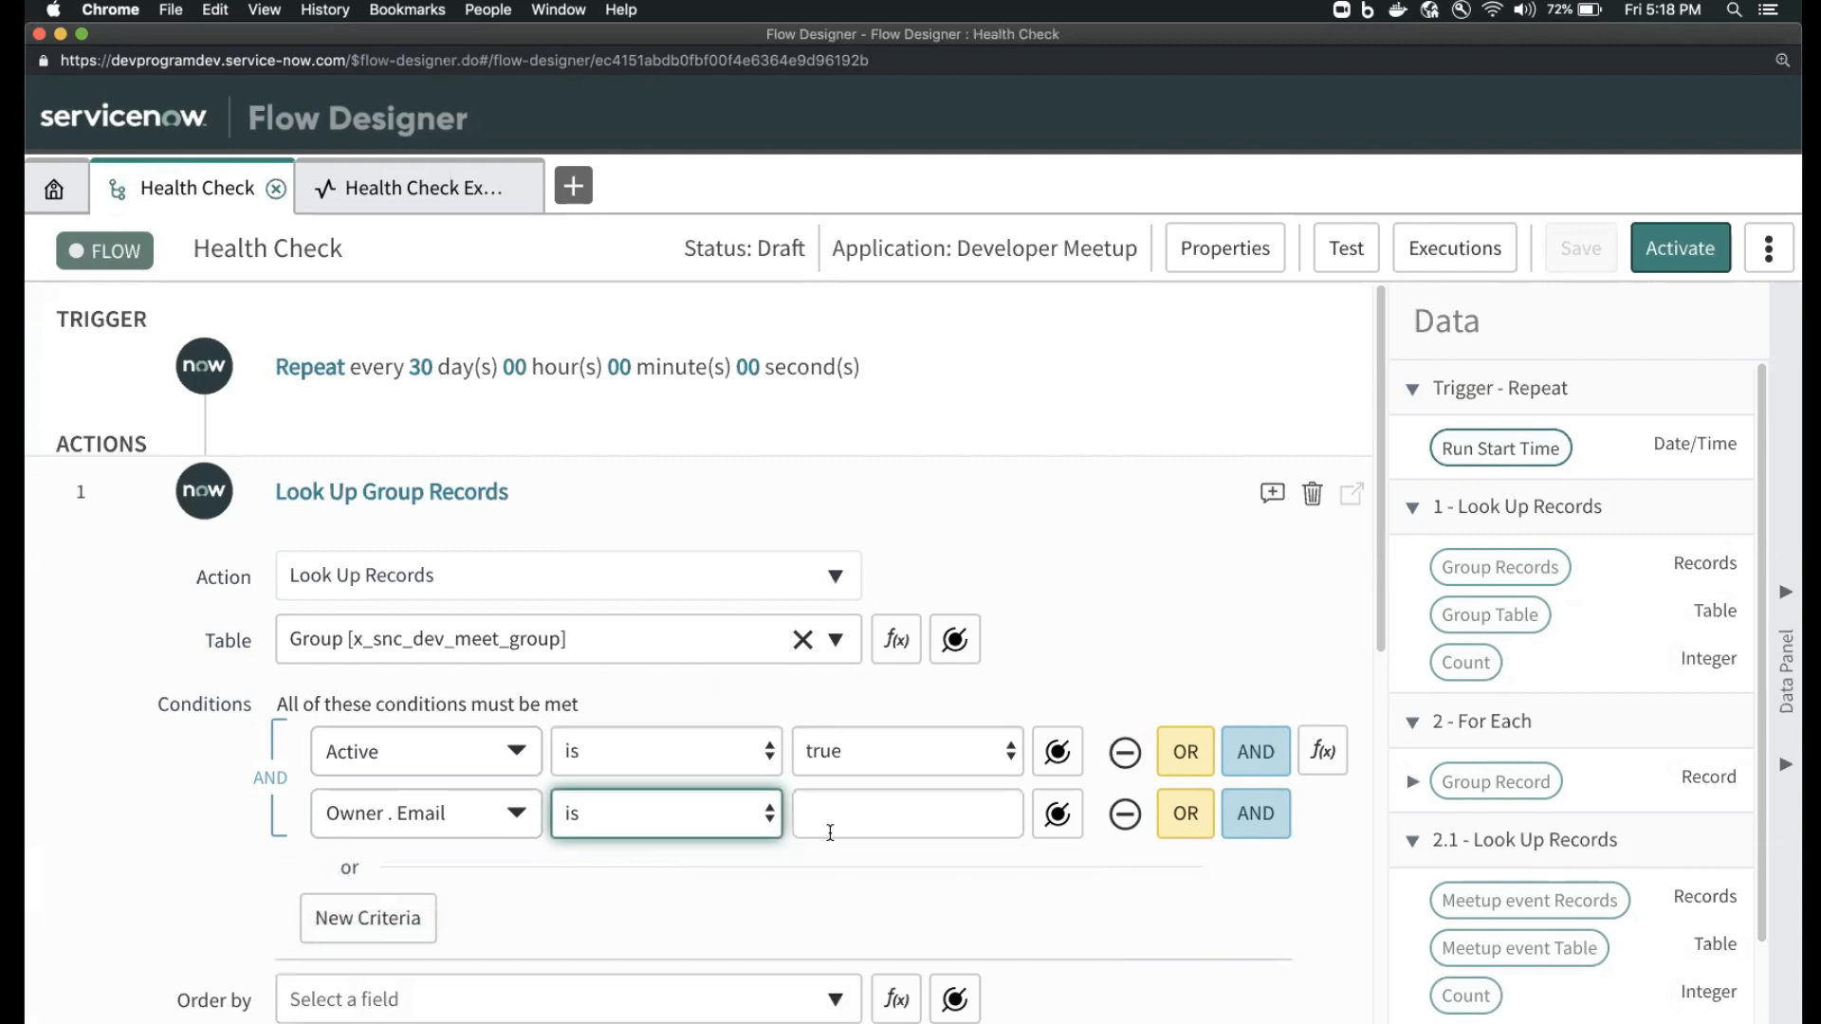
{"action": "left_click", "coordinate": [638, 816]}
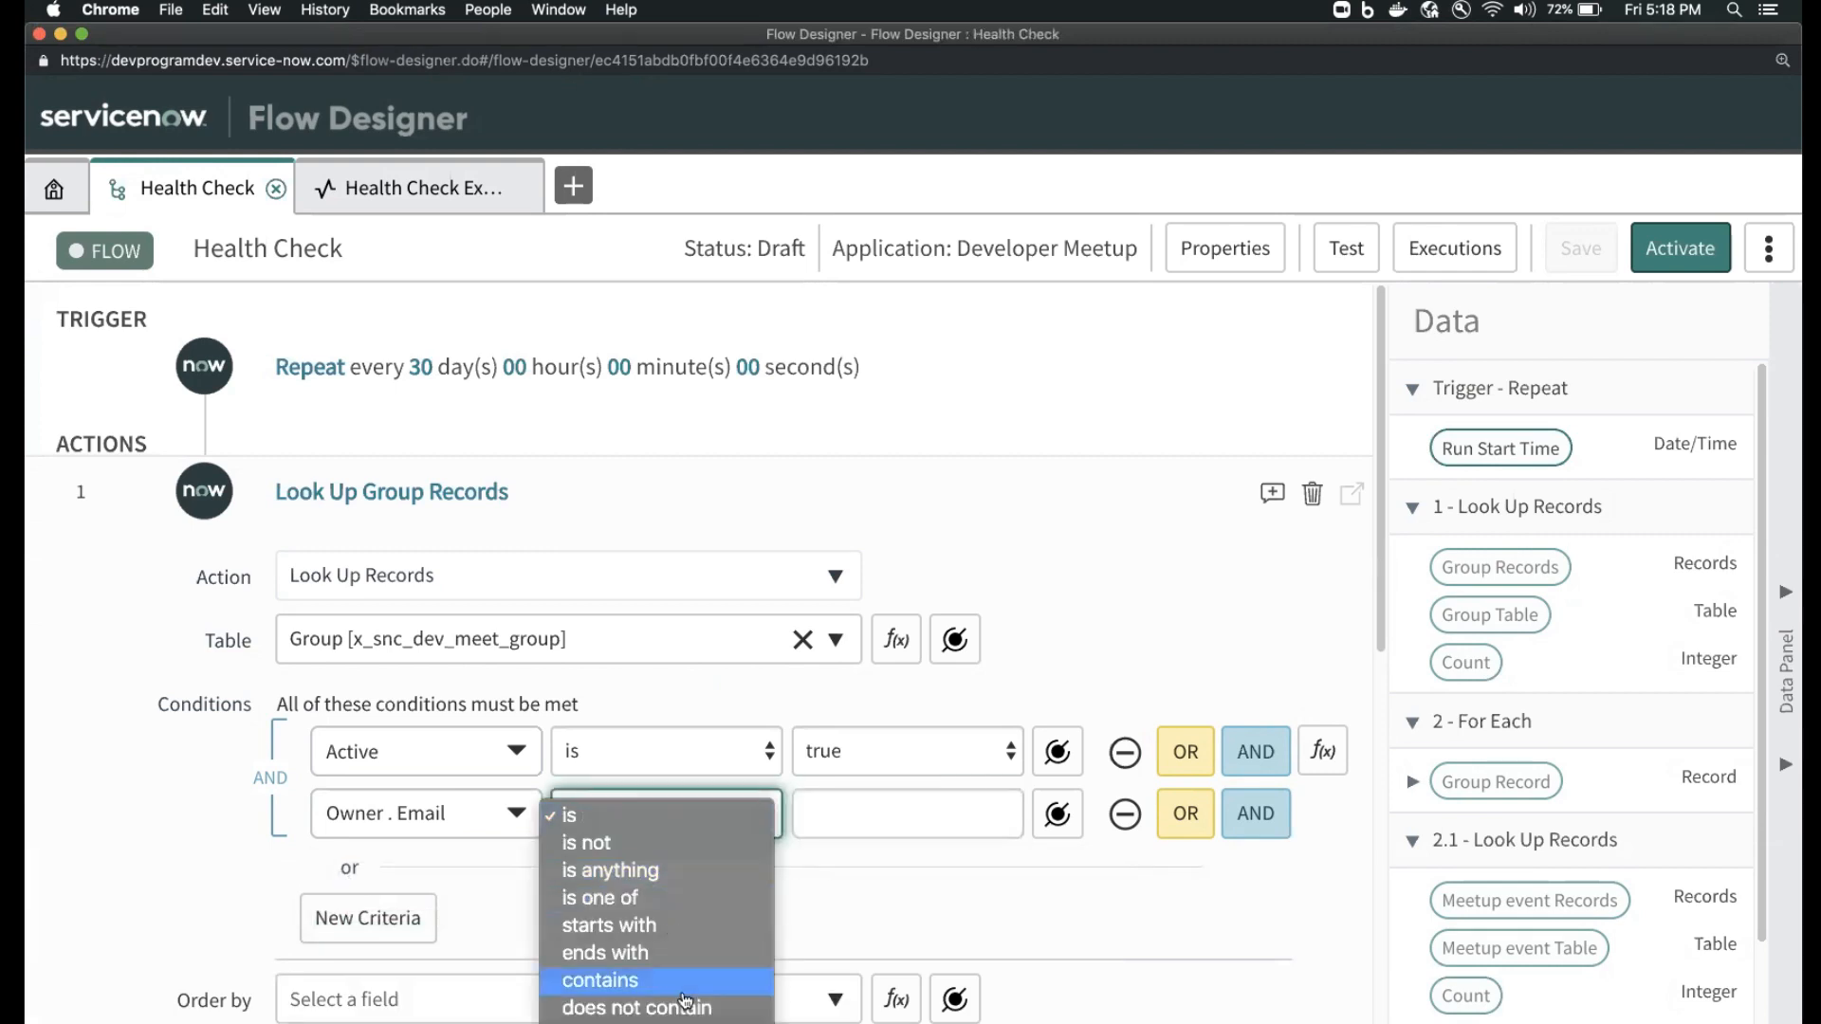
{"action": "left_click", "coordinate": [663, 1023]}
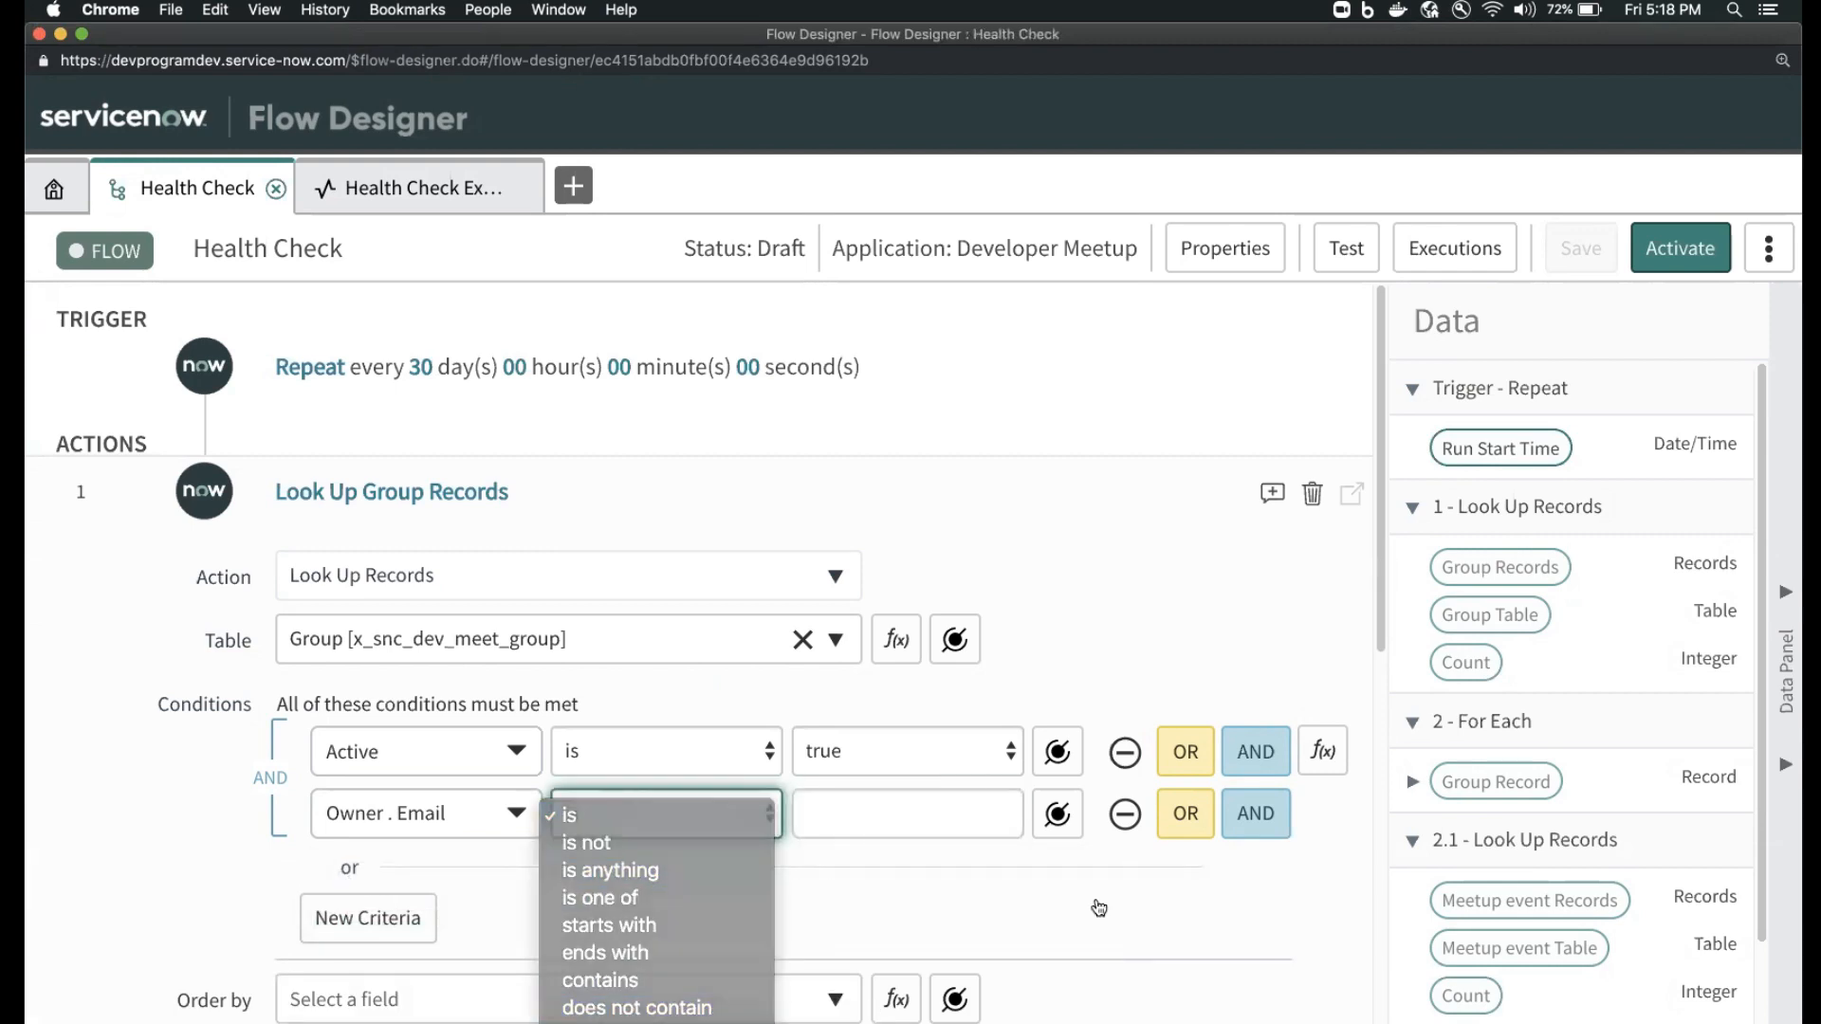
{"action": "left_click", "coordinate": [1256, 813]}
{"action": "left_click", "coordinate": [460, 879]}
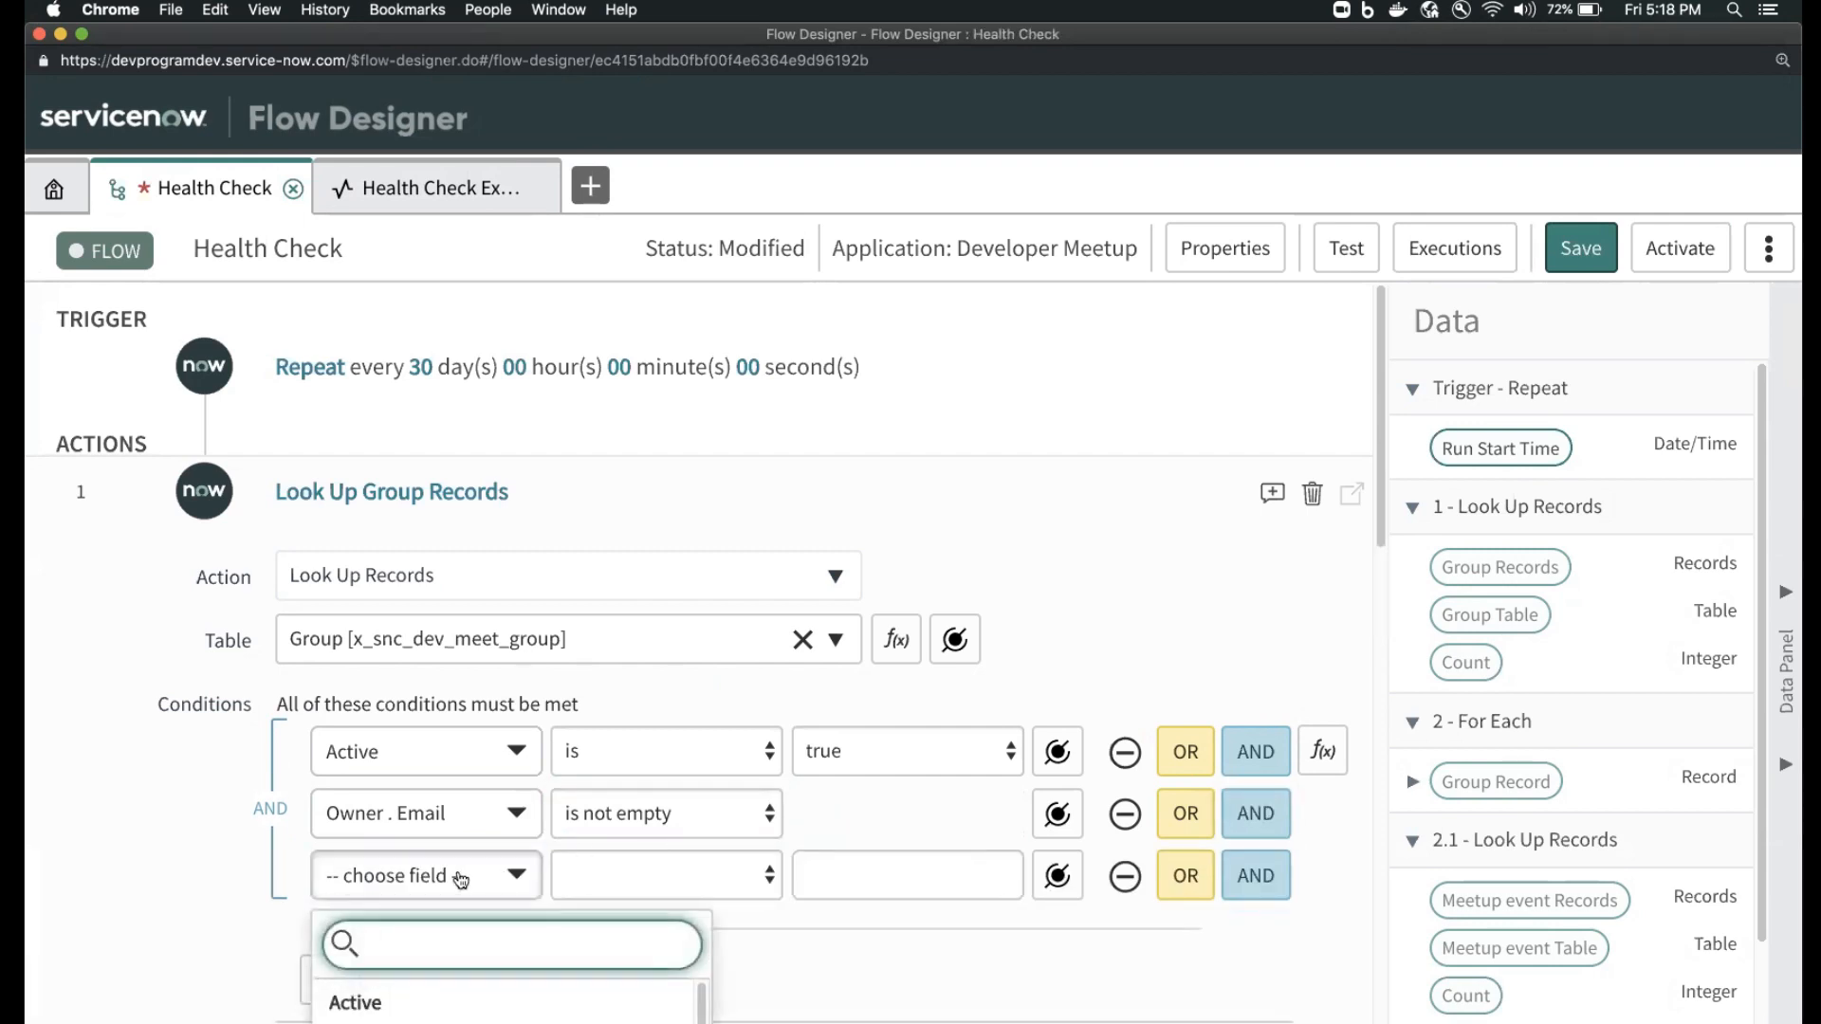
{"action": "type", "text": "own"}
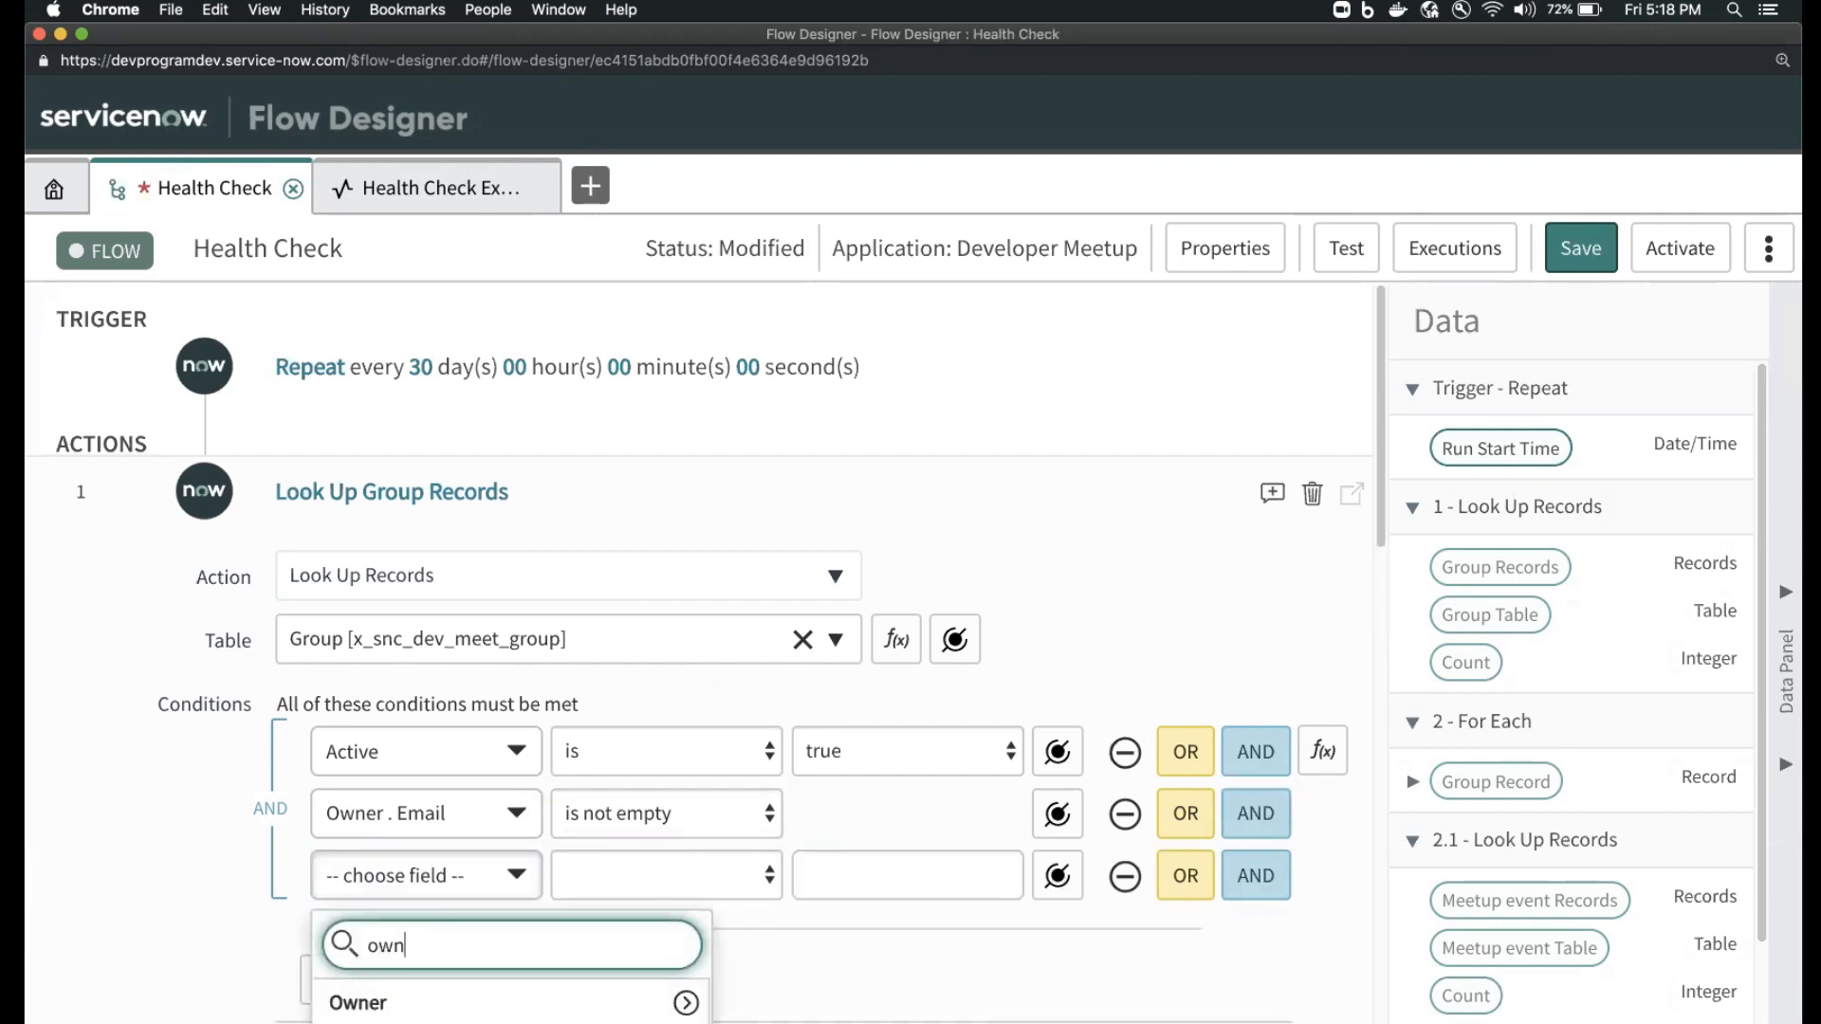
{"action": "left_click", "coordinate": [427, 1002]}
{"action": "left_click", "coordinate": [660, 870]}
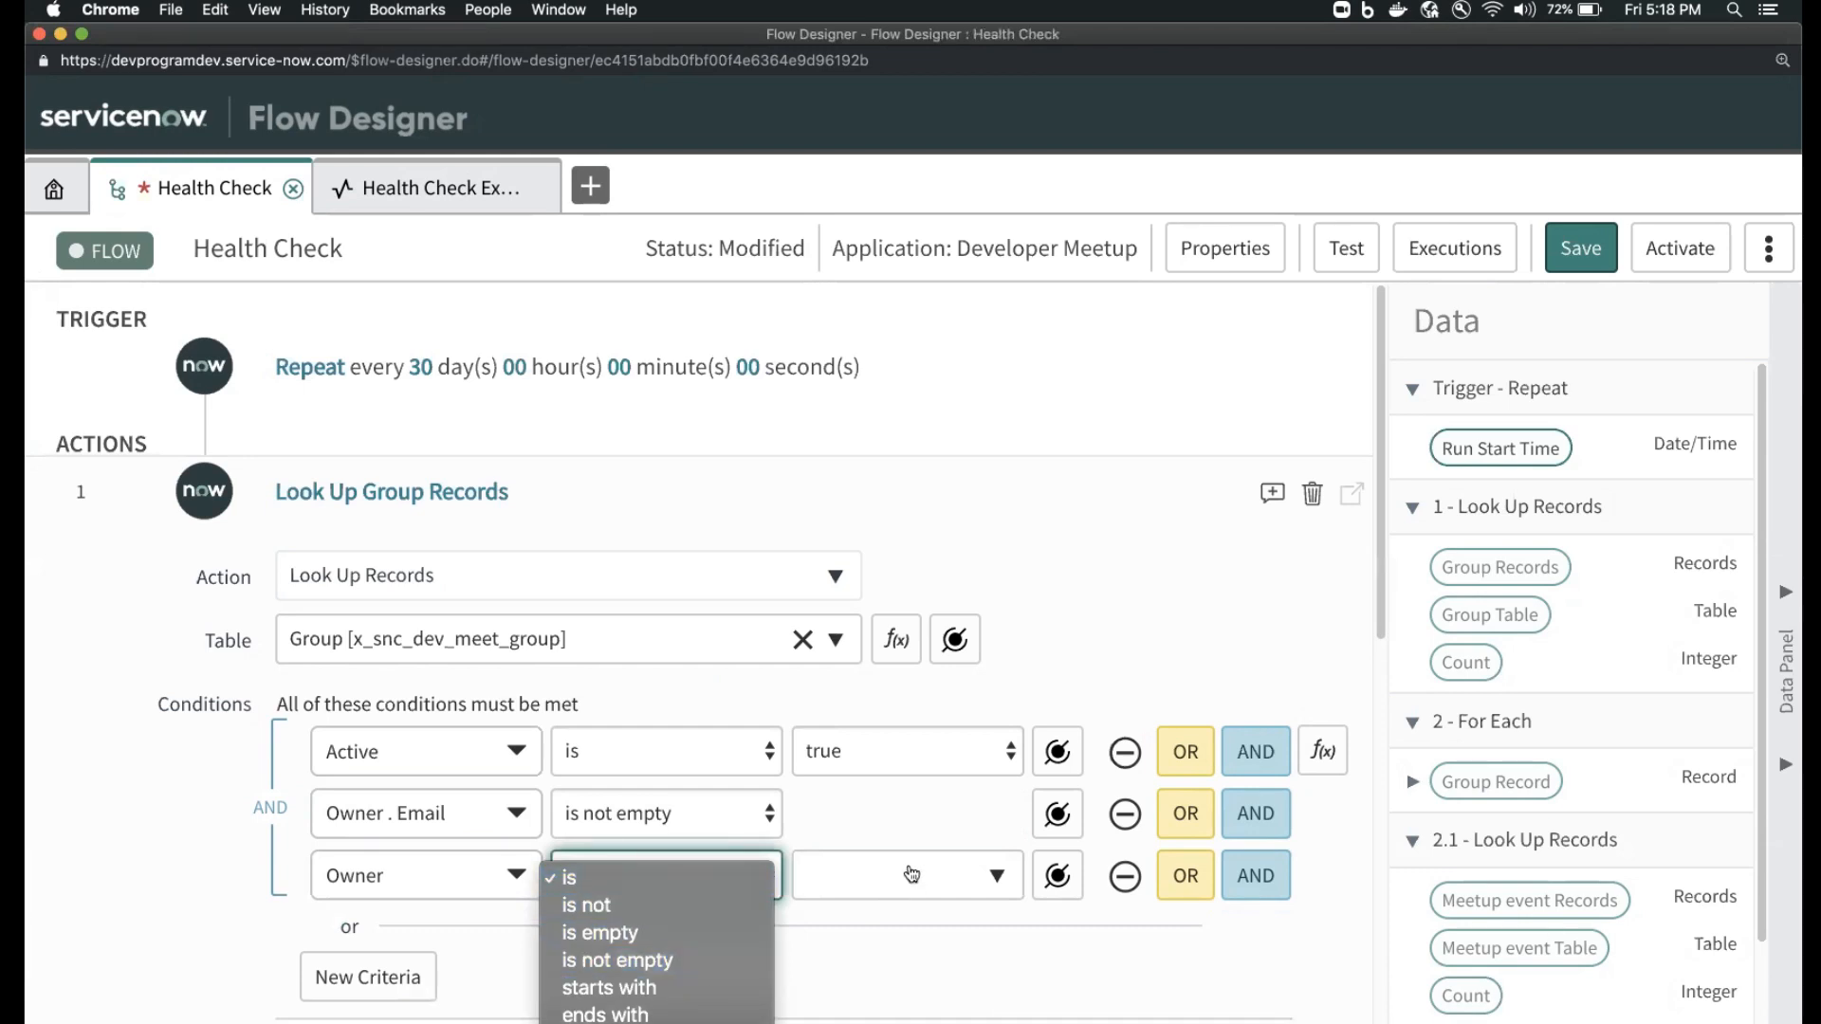
{"action": "left_click", "coordinate": [1100, 884]}
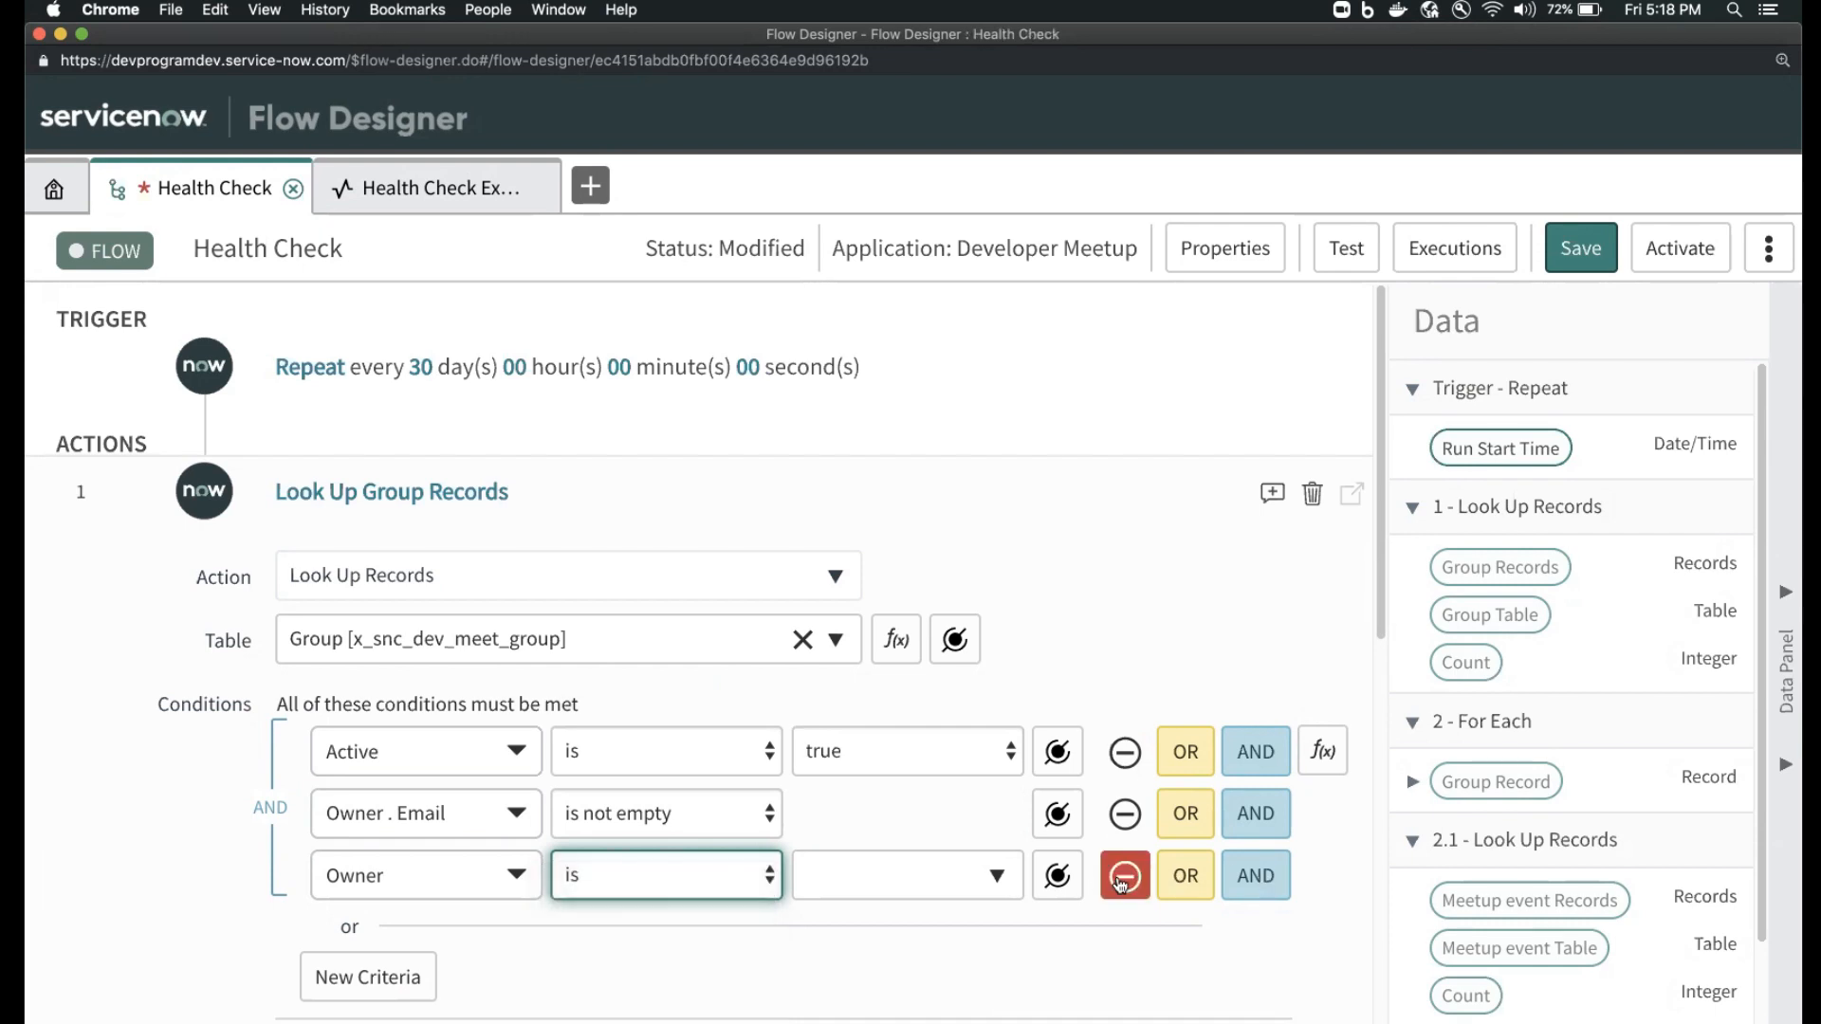
{"action": "left_click", "coordinate": [1125, 876]}
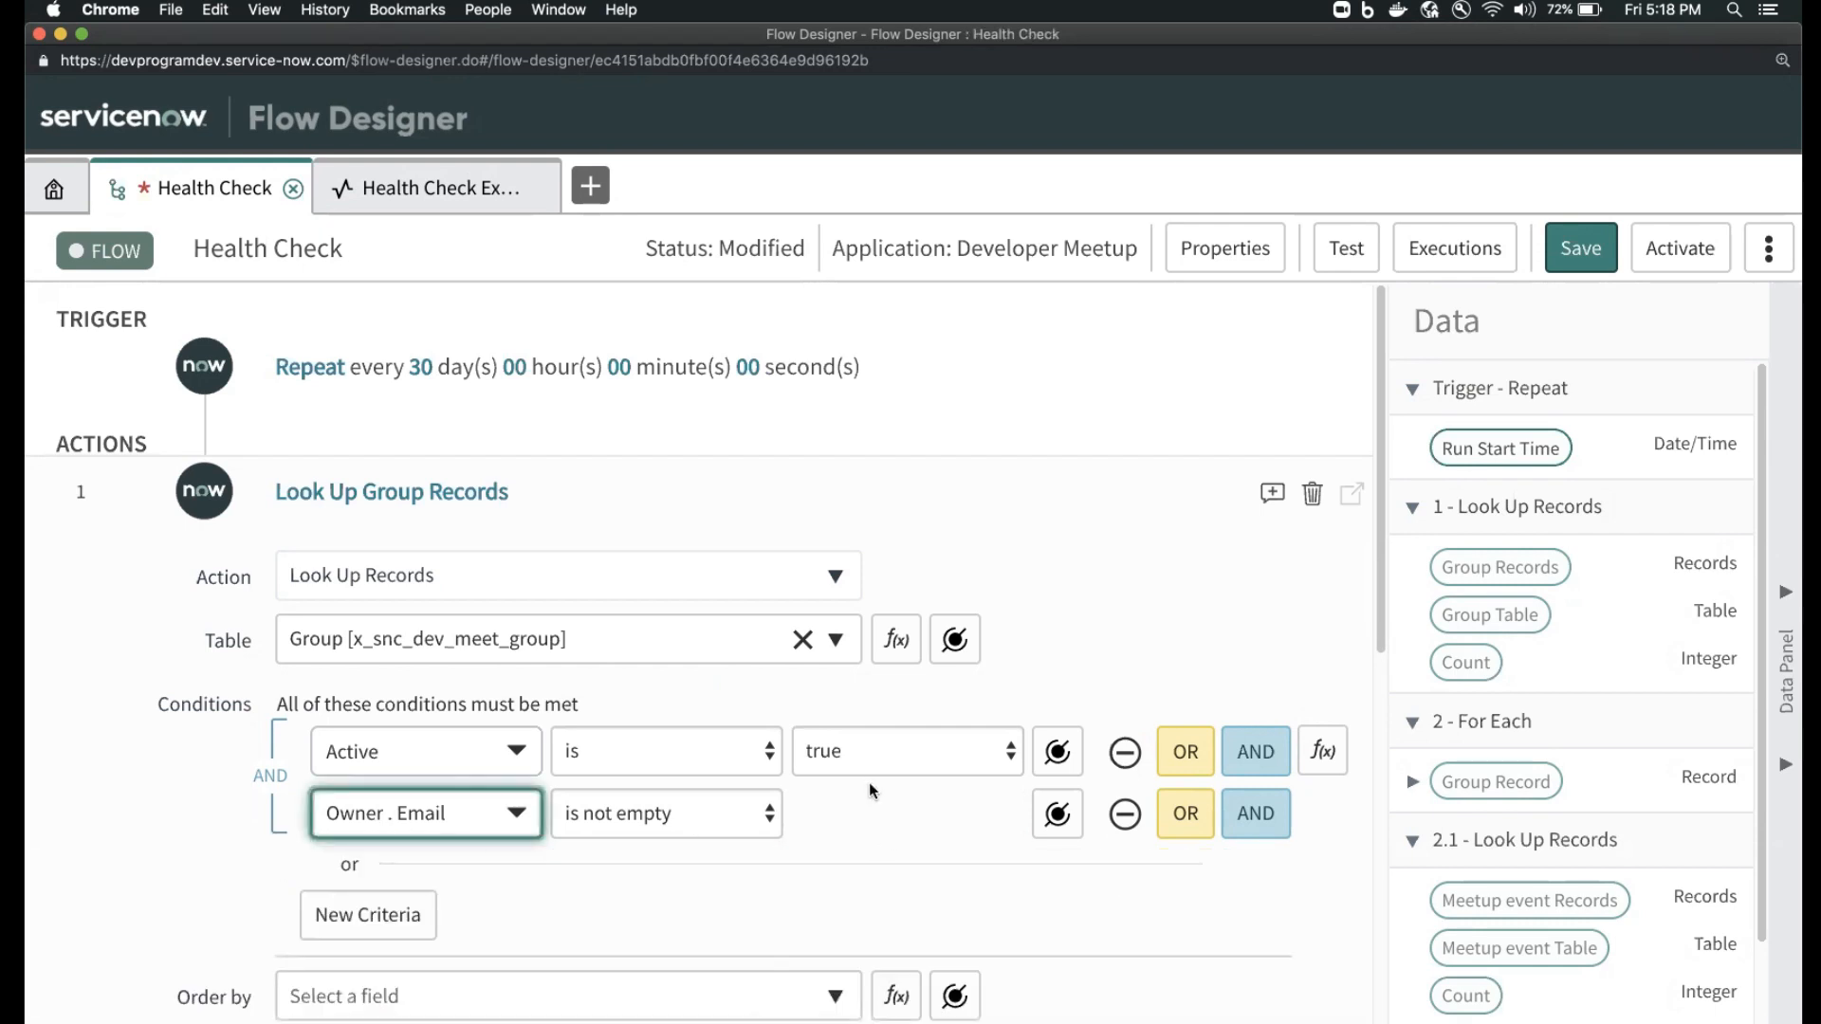
- Save the Health Check flow and accept the modification of the item referenced in the For Each action
{"action": "left_click", "coordinate": [1560, 264]}
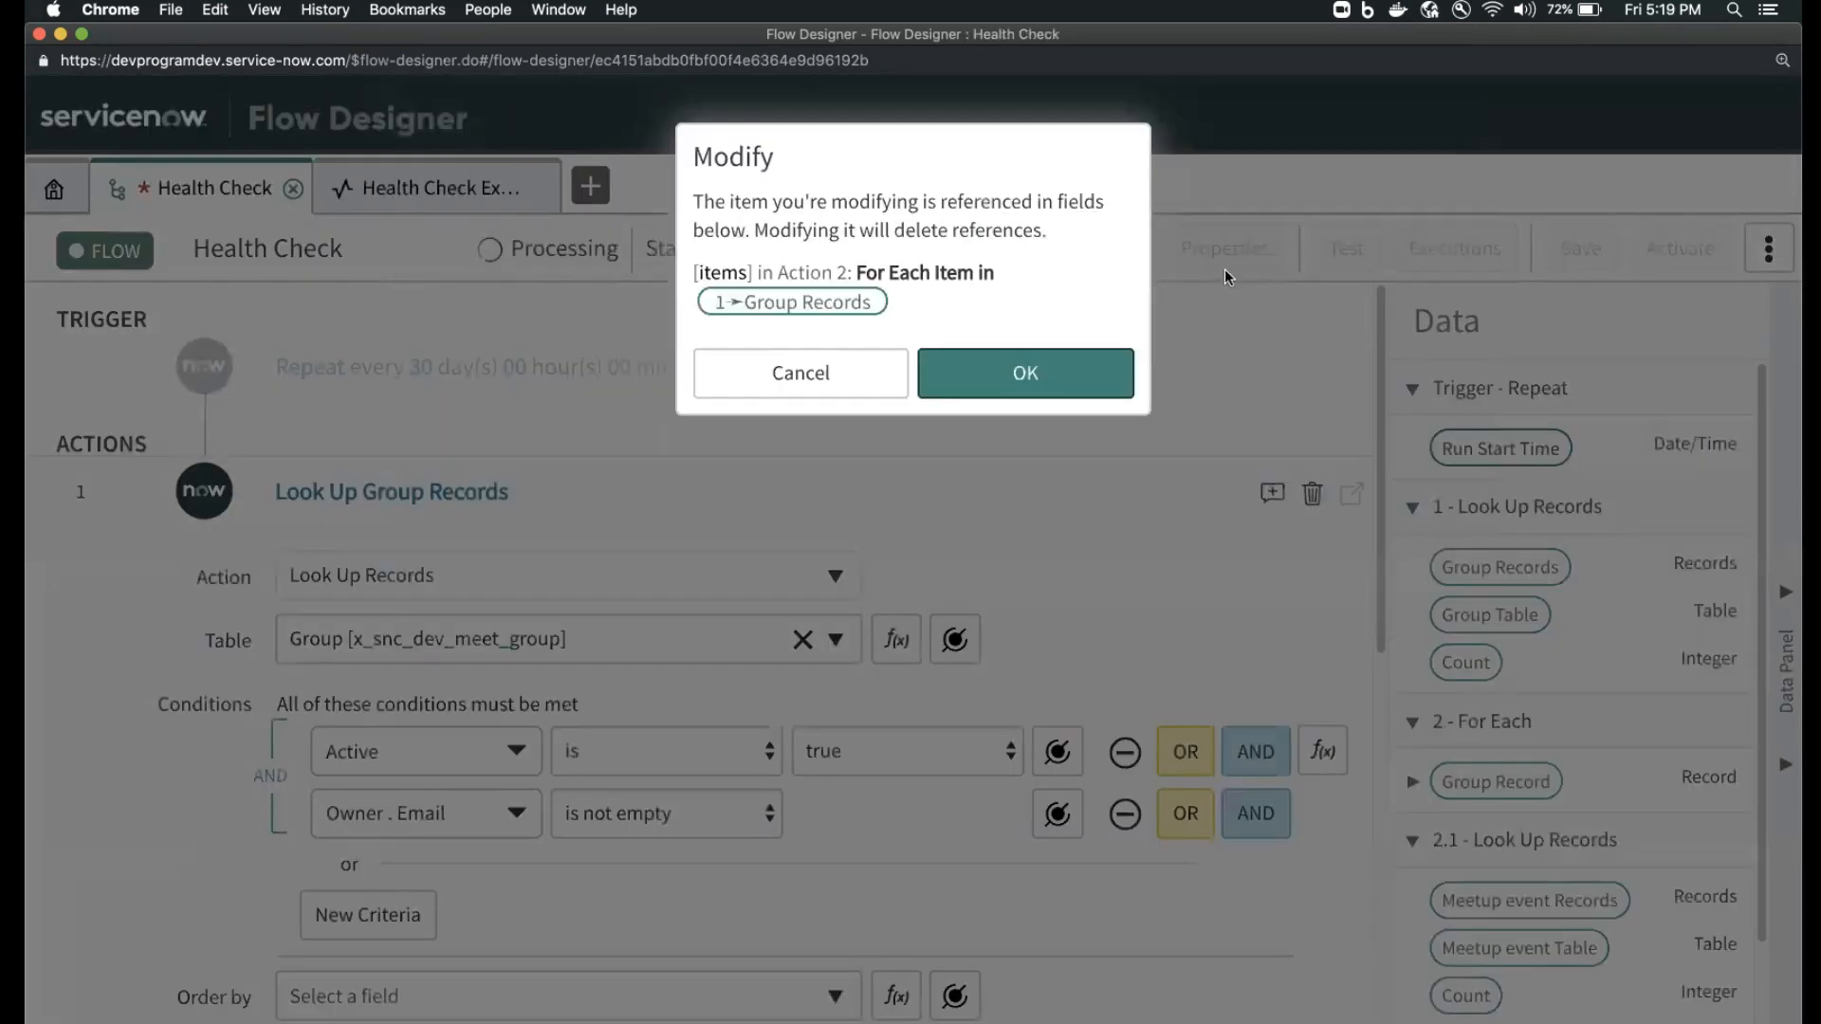
{"action": "left_click", "coordinate": [1014, 373]}
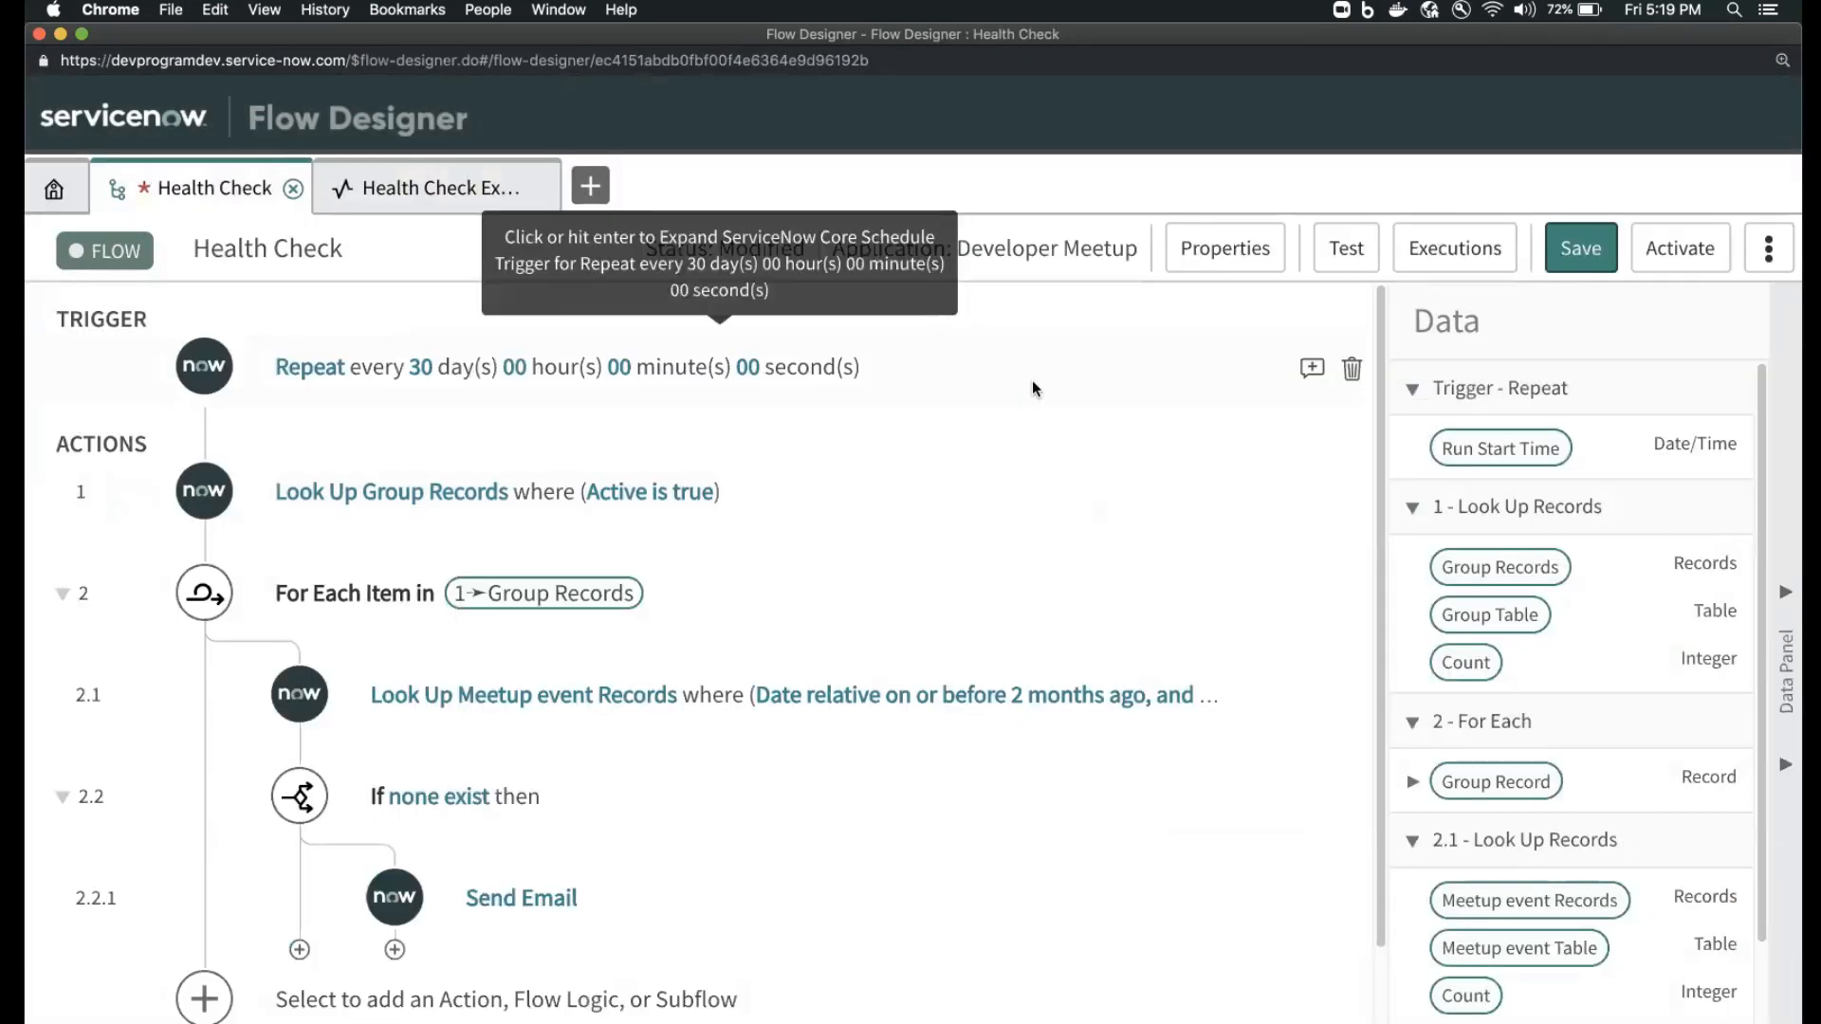
{"action": "scroll", "coordinate": [1002, 638], "scroll_direction": "down", "scroll_amount": 3}
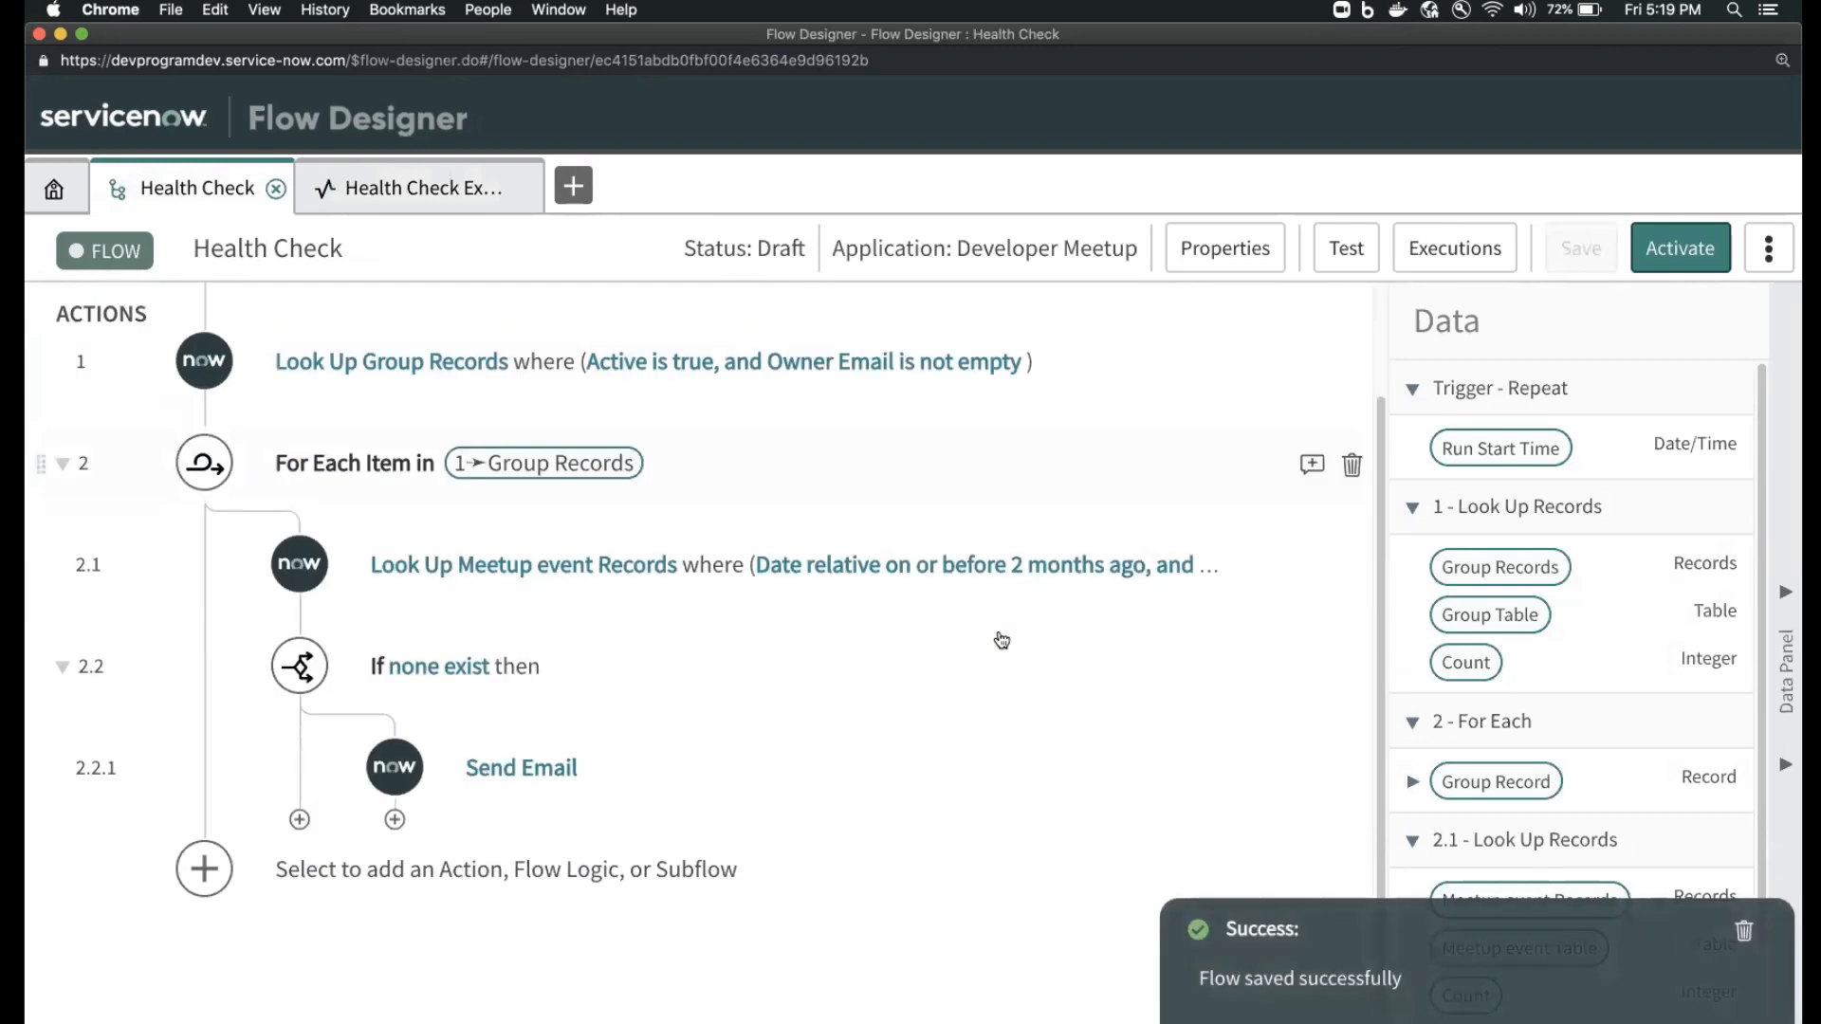
- Run a test of the flow, open its new execution details, and close the previous execution's details
{"action": "left_click", "coordinate": [1346, 248]}
{"action": "left_click", "coordinate": [1372, 451]}
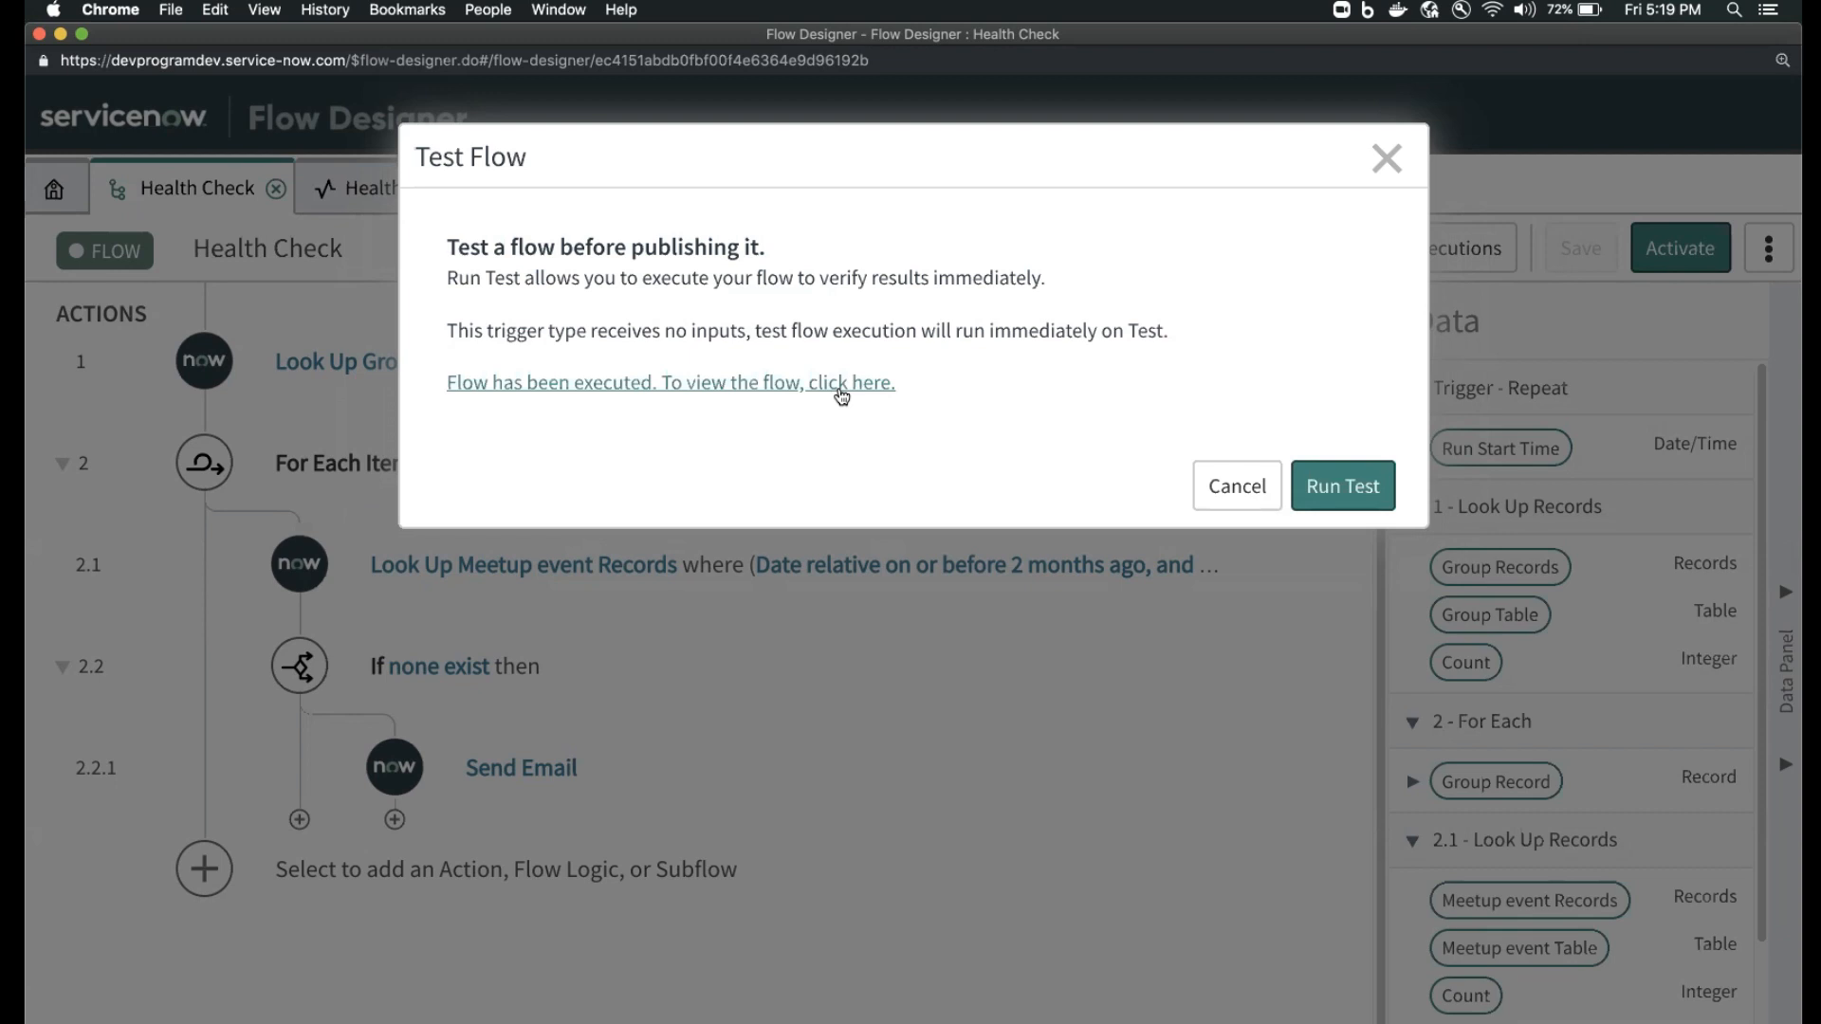
{"action": "left_click", "coordinate": [842, 384]}
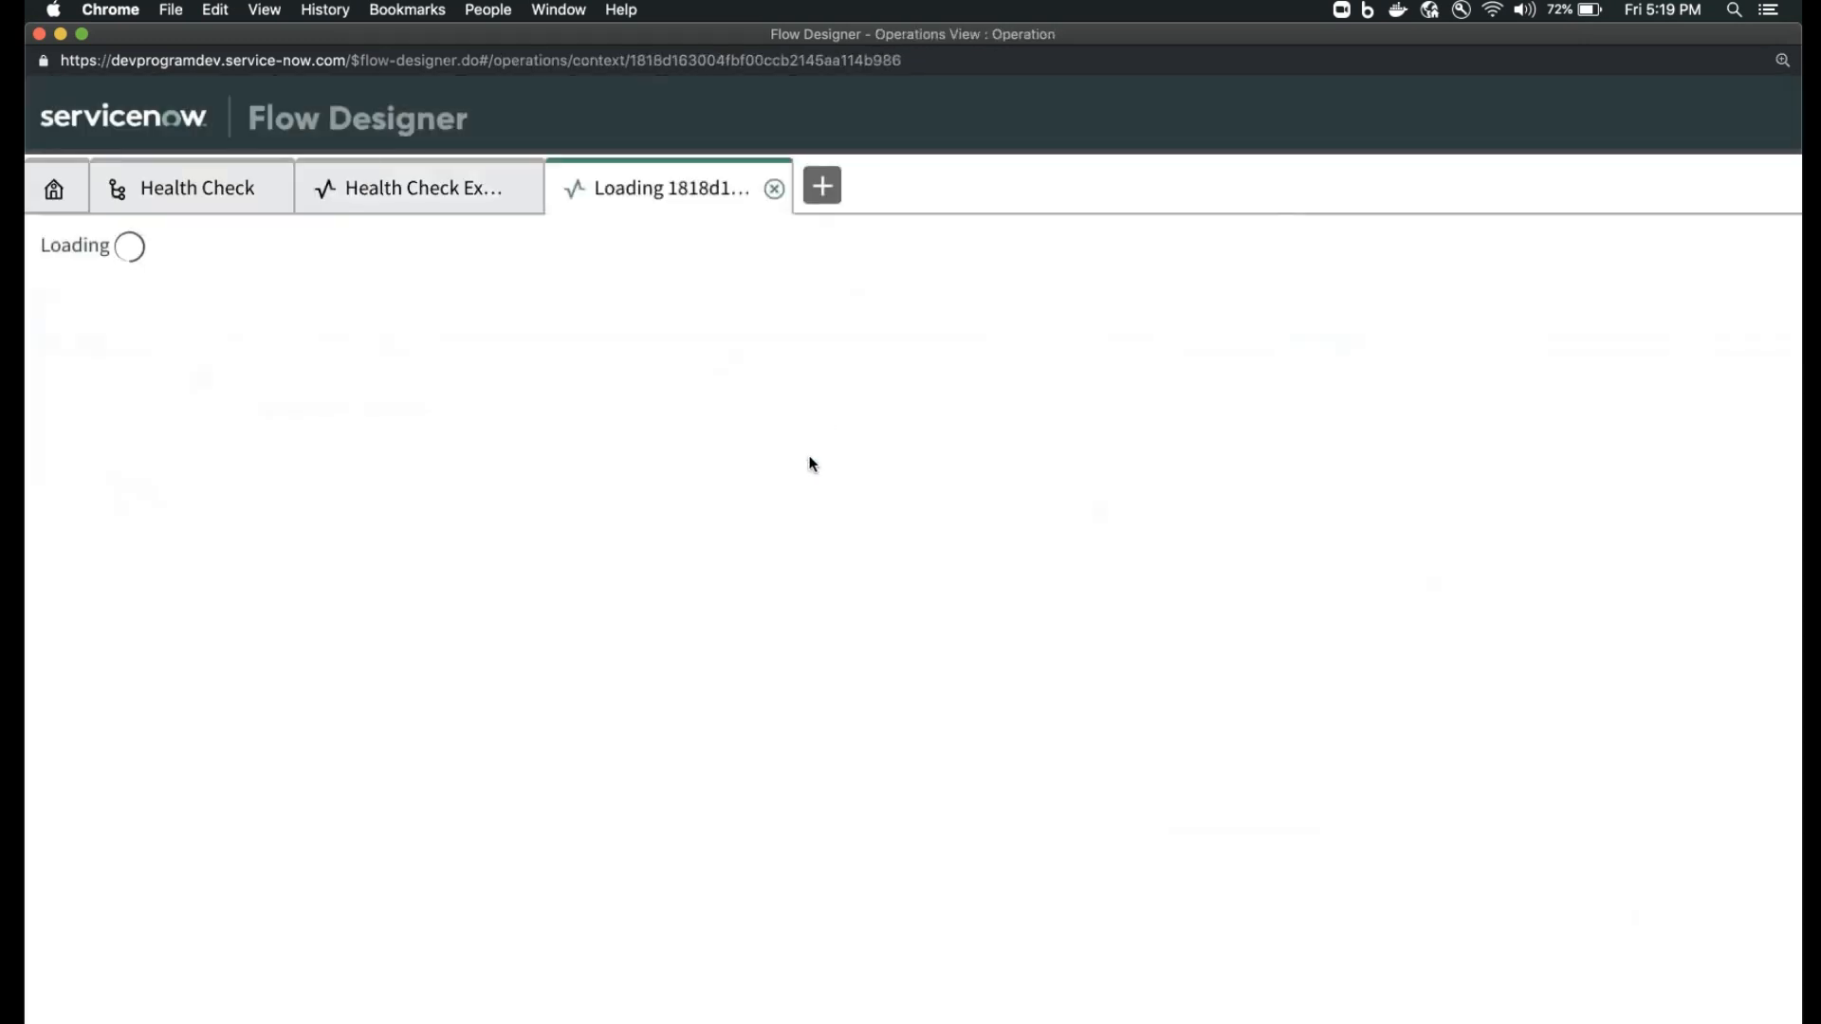
{"action": "left_click", "coordinate": [523, 188]}
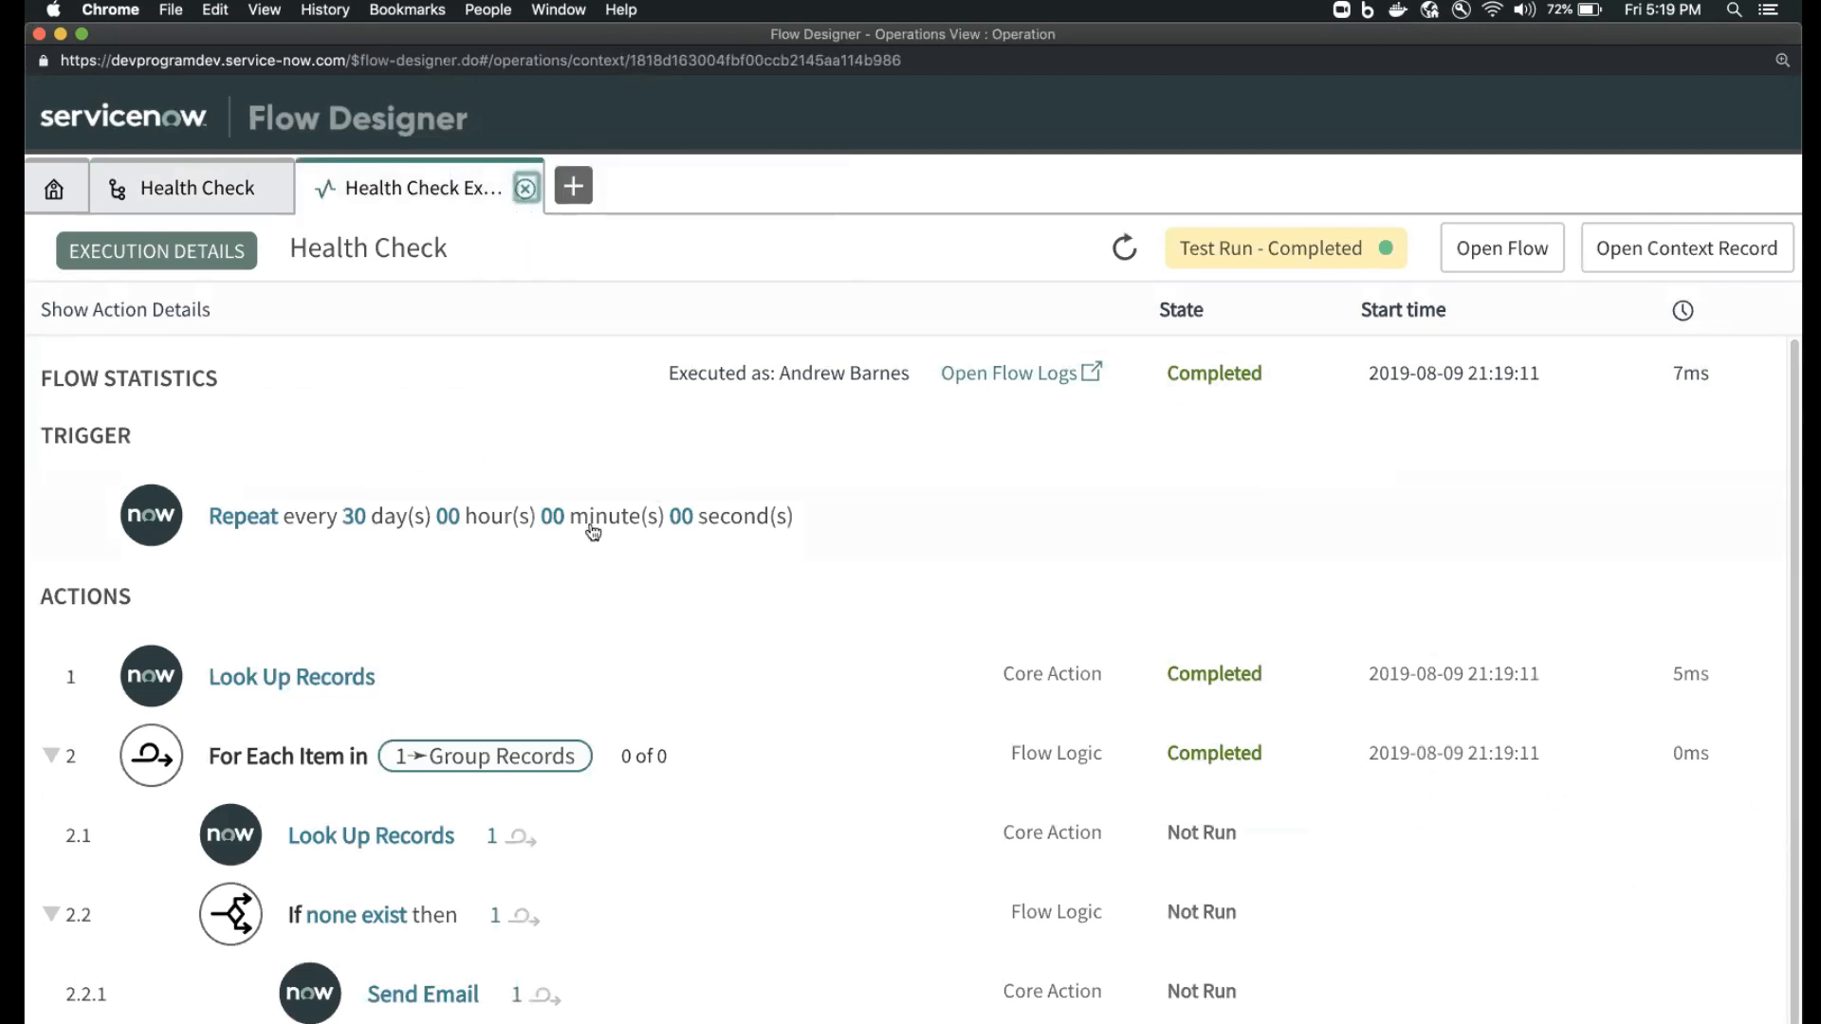
- Review the action states of the new test run and expand the details of the first Look Up Records action
{"action": "scroll", "coordinate": [594, 533], "scroll_direction": "down", "scroll_amount": 2}
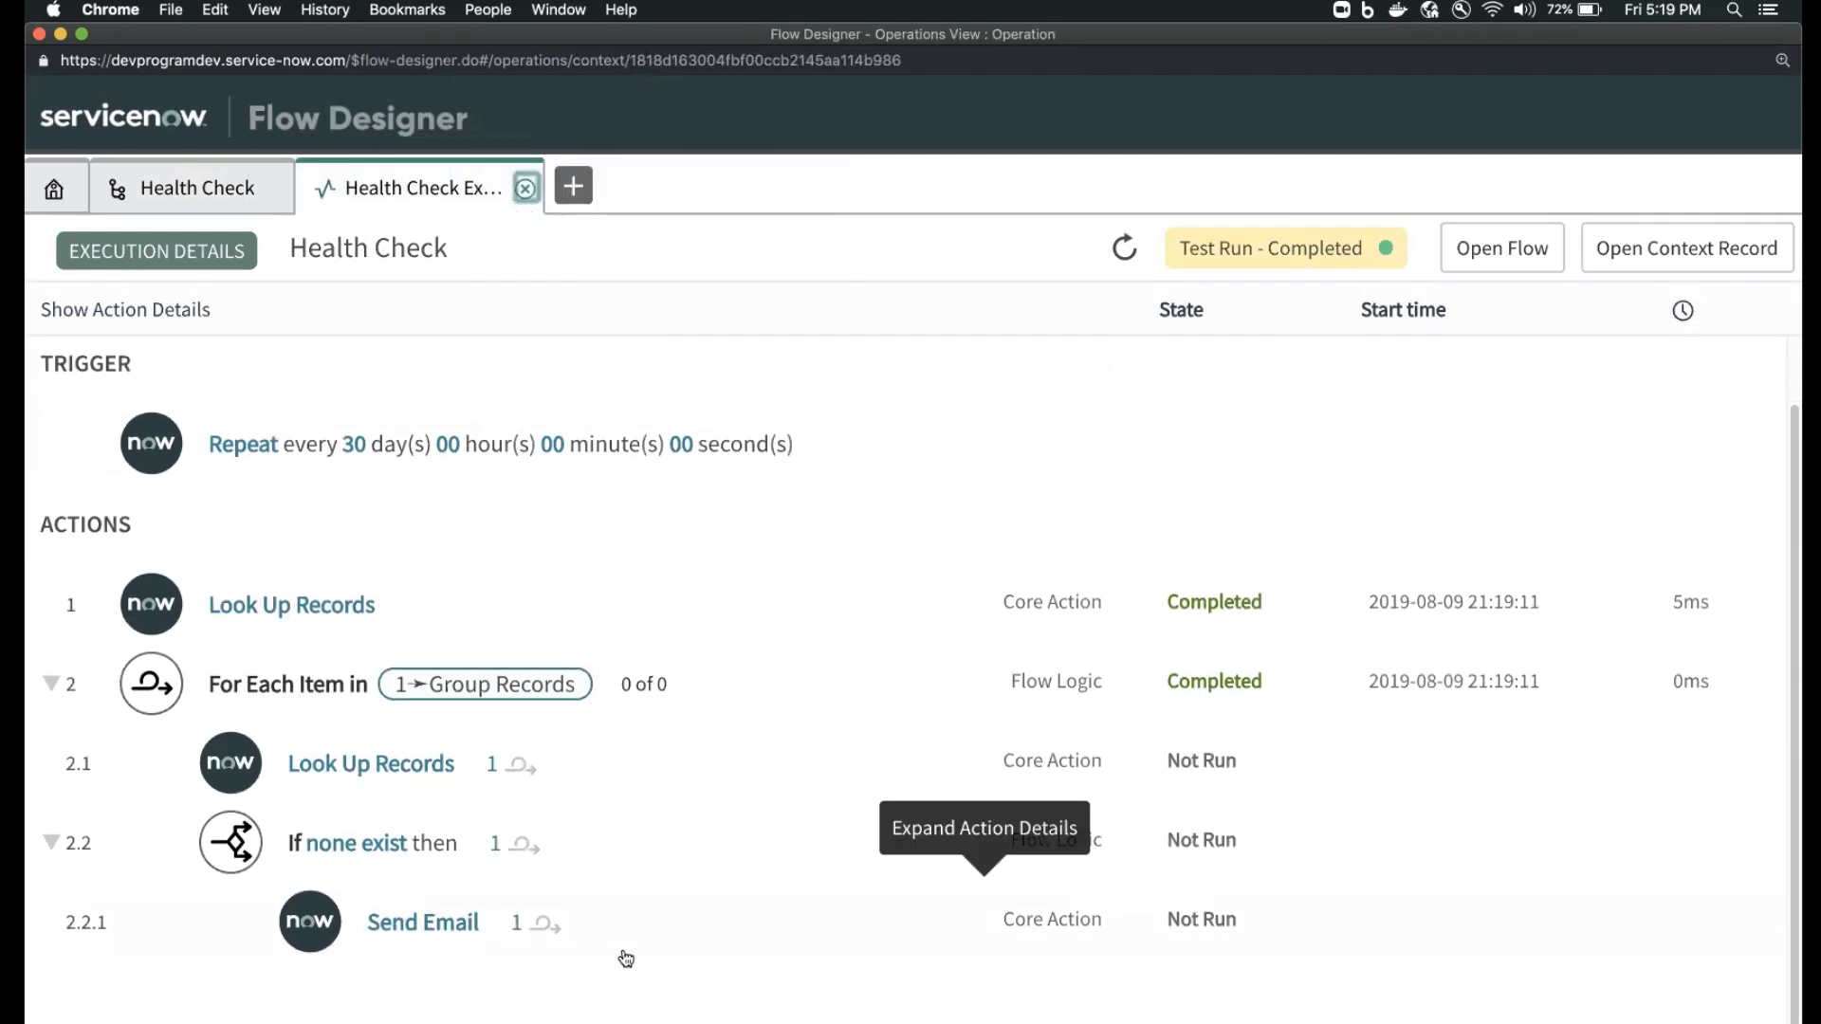
{"action": "scroll", "coordinate": [628, 956], "scroll_direction": "up", "scroll_amount": 1}
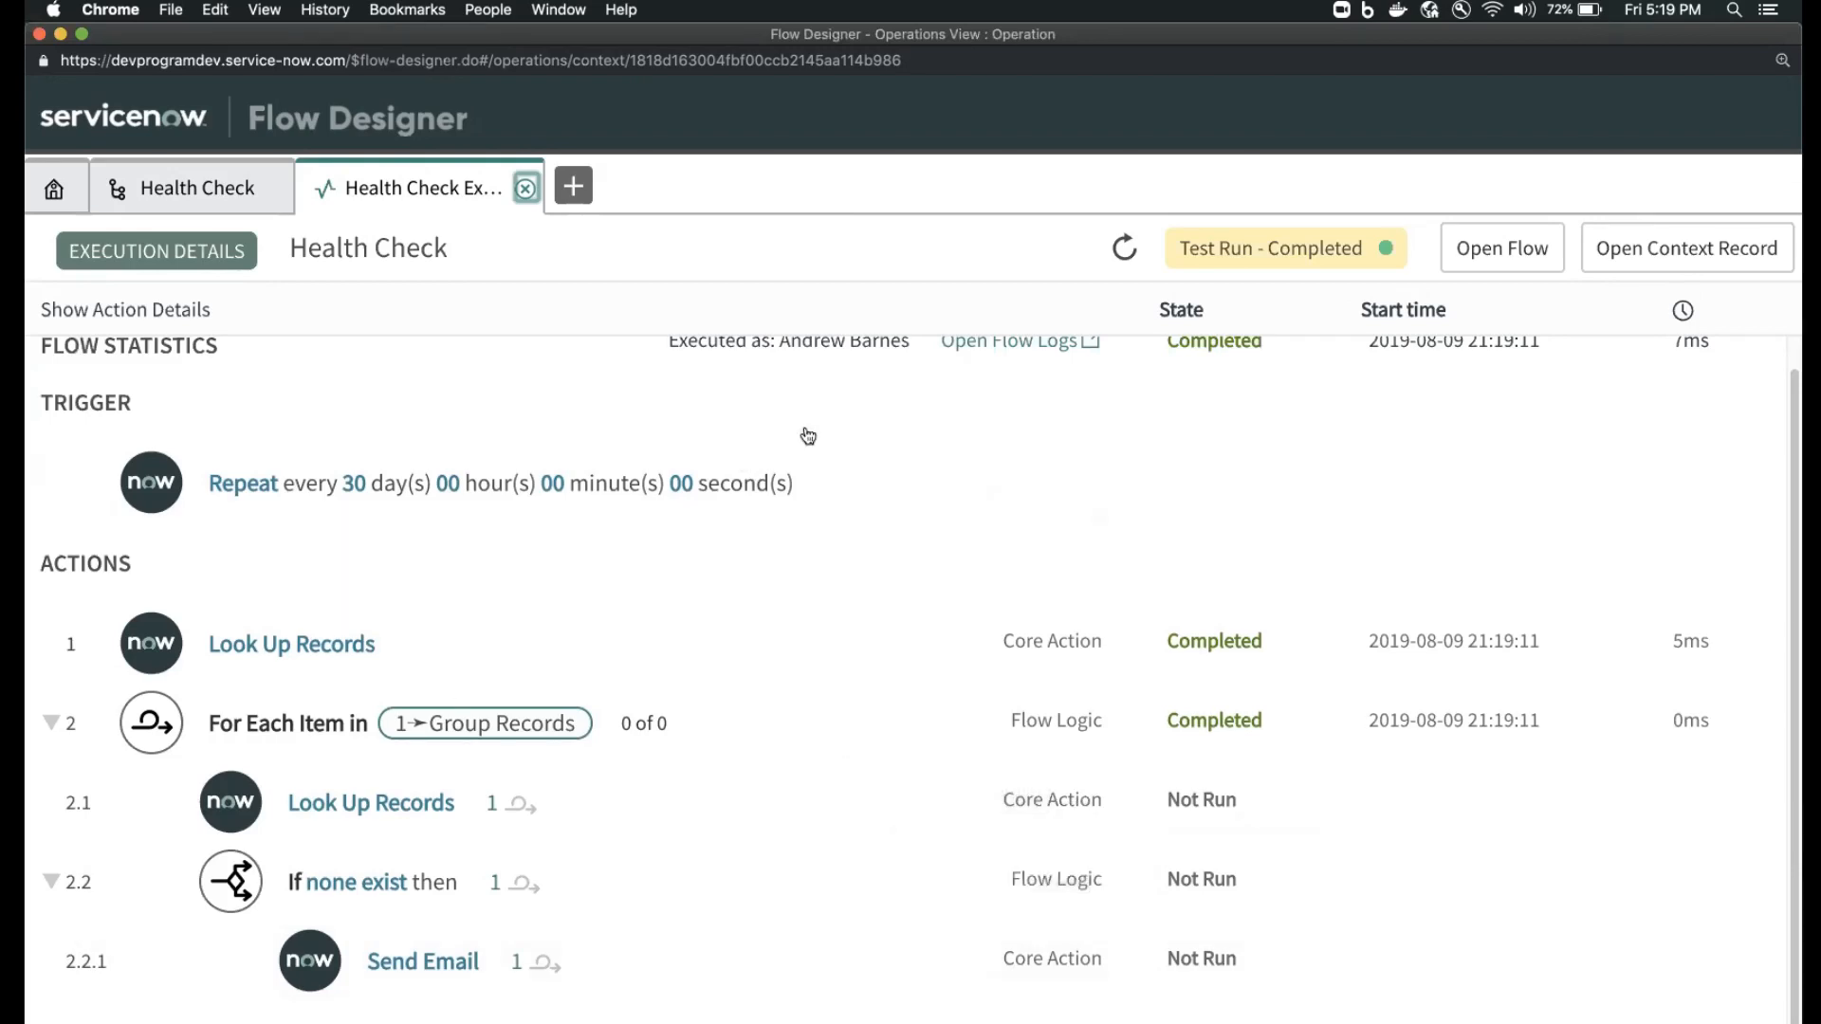
{"action": "scroll", "coordinate": [808, 437], "scroll_direction": "up", "scroll_amount": 1}
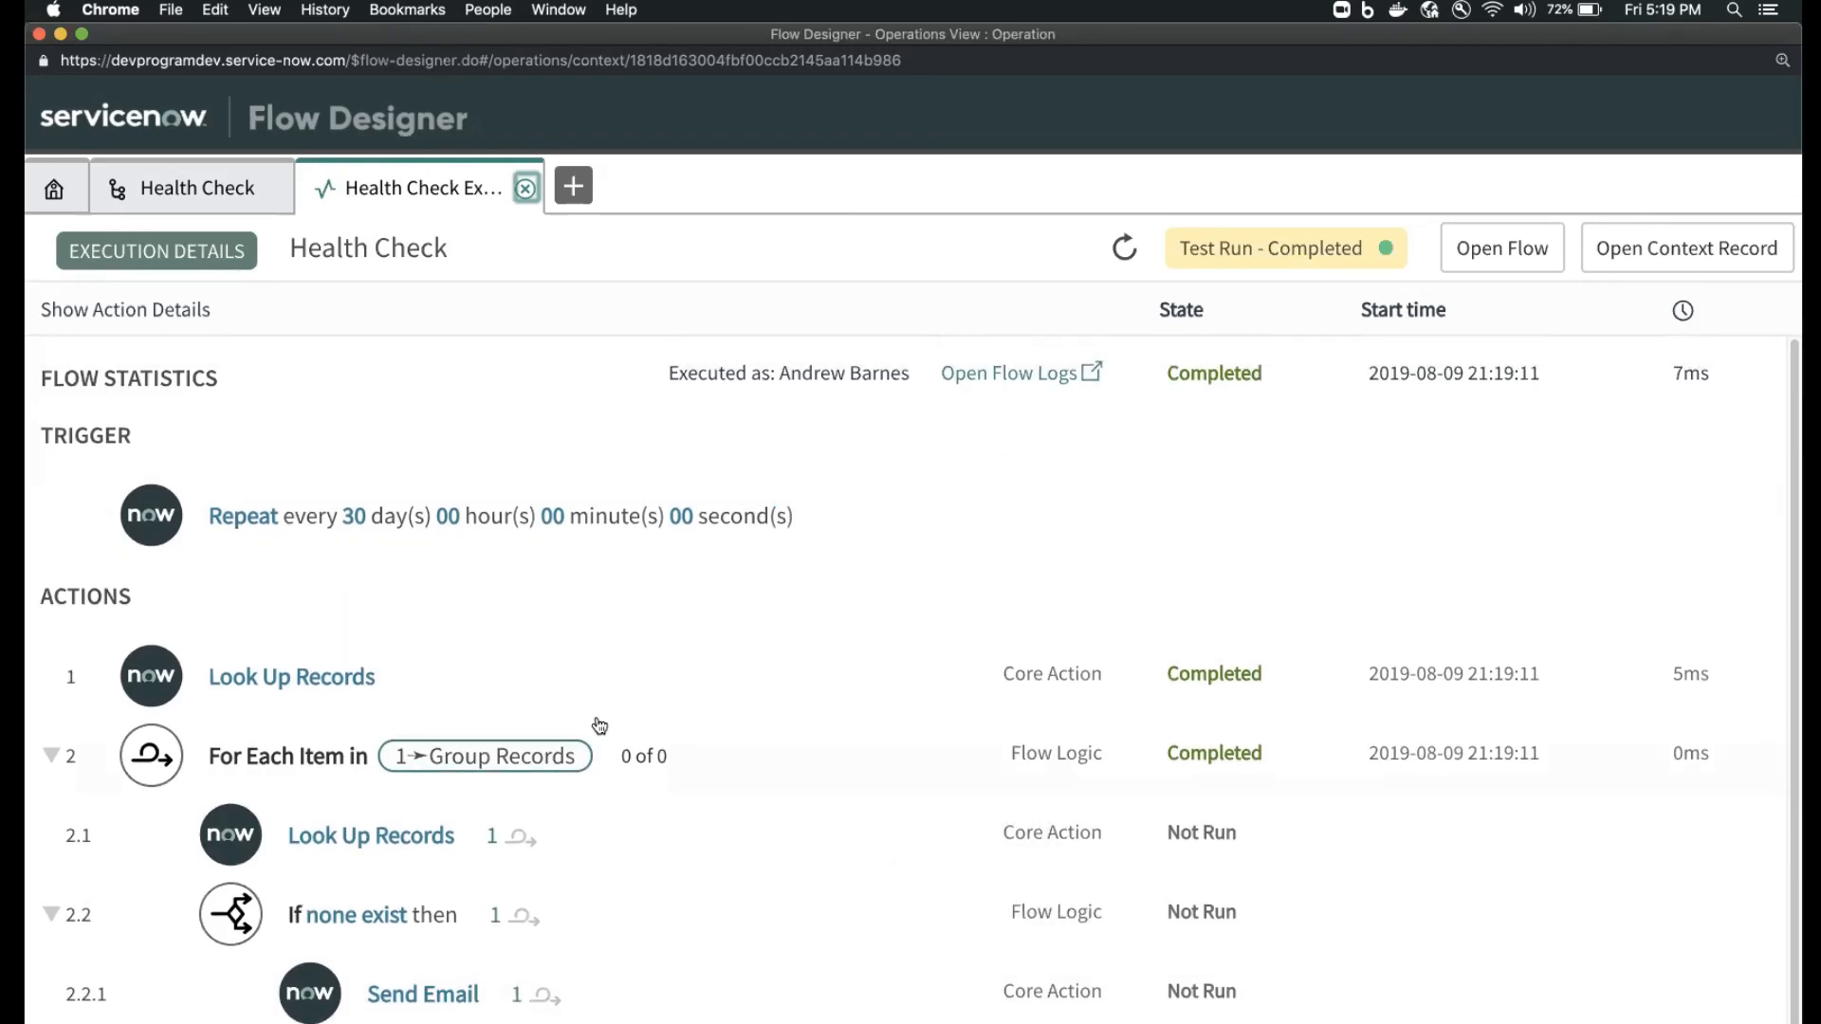
{"action": "left_click", "coordinate": [471, 682]}
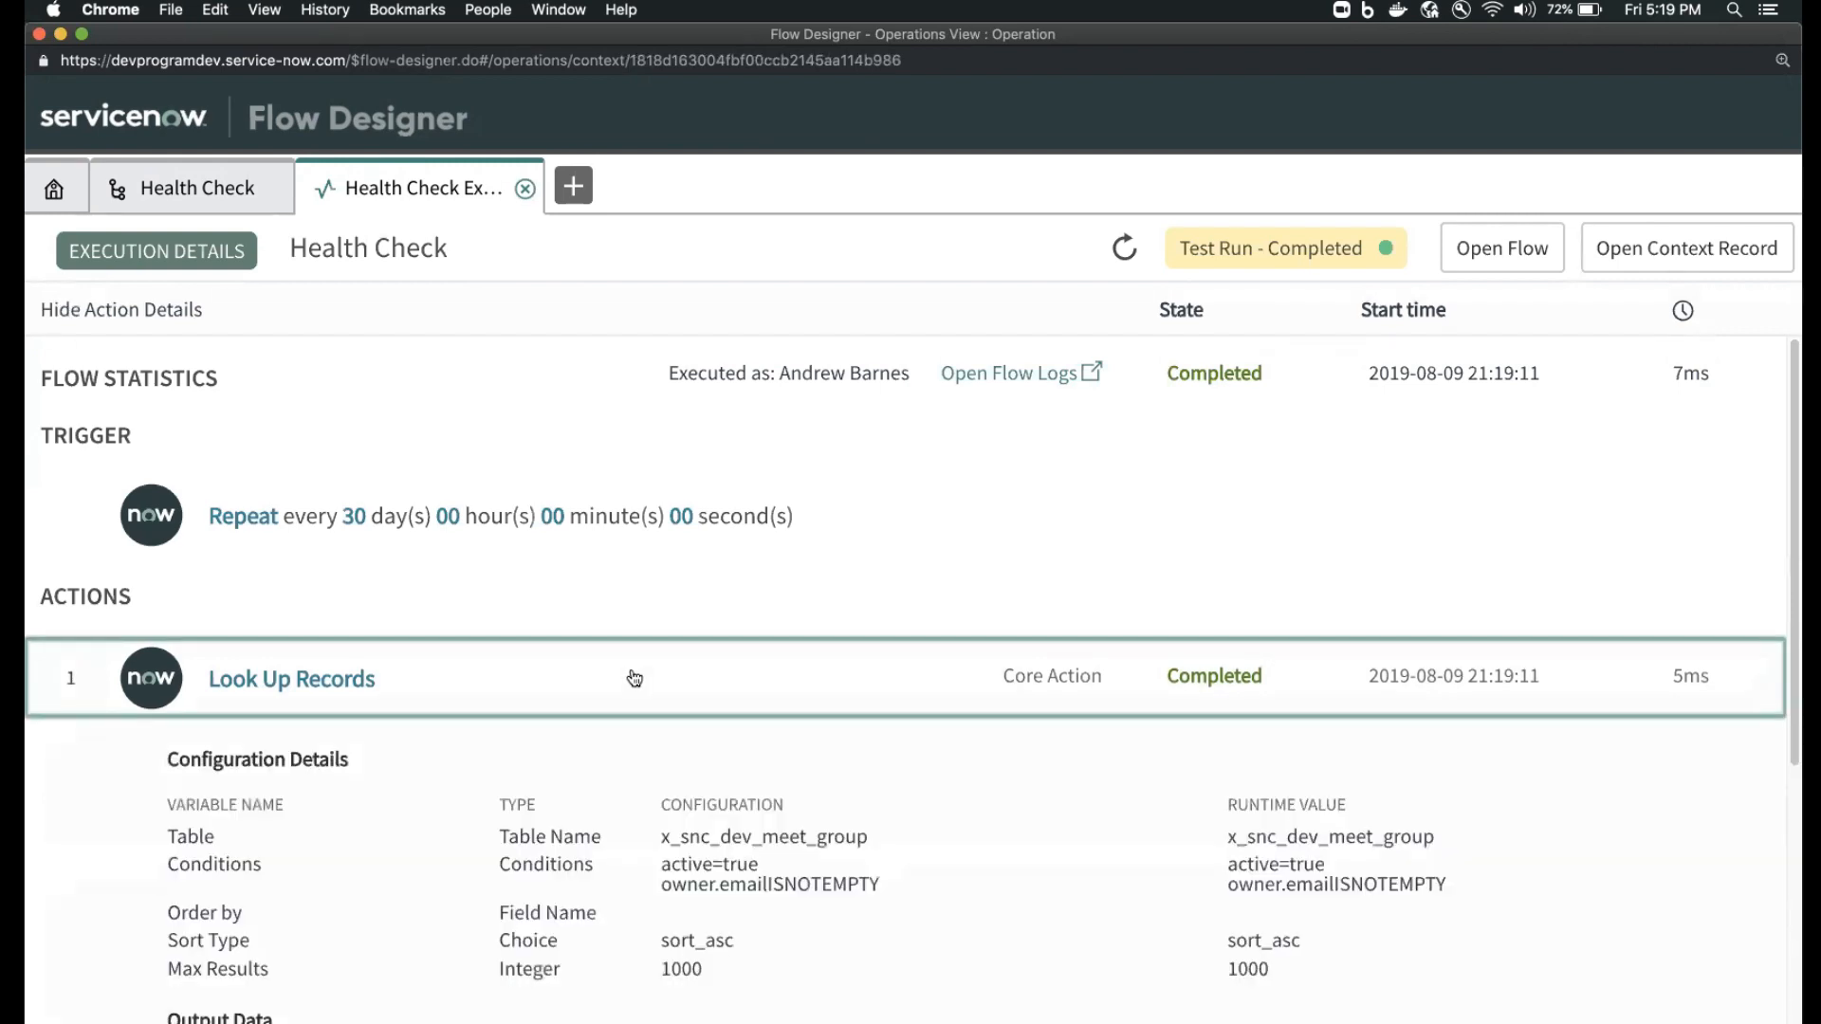
- Collapse the first Look Up Records details and open the Developer Meetup Groups list in the main ServiceNow window, filtering the navigator by "meetup"
{"action": "left_click", "coordinate": [673, 692]}
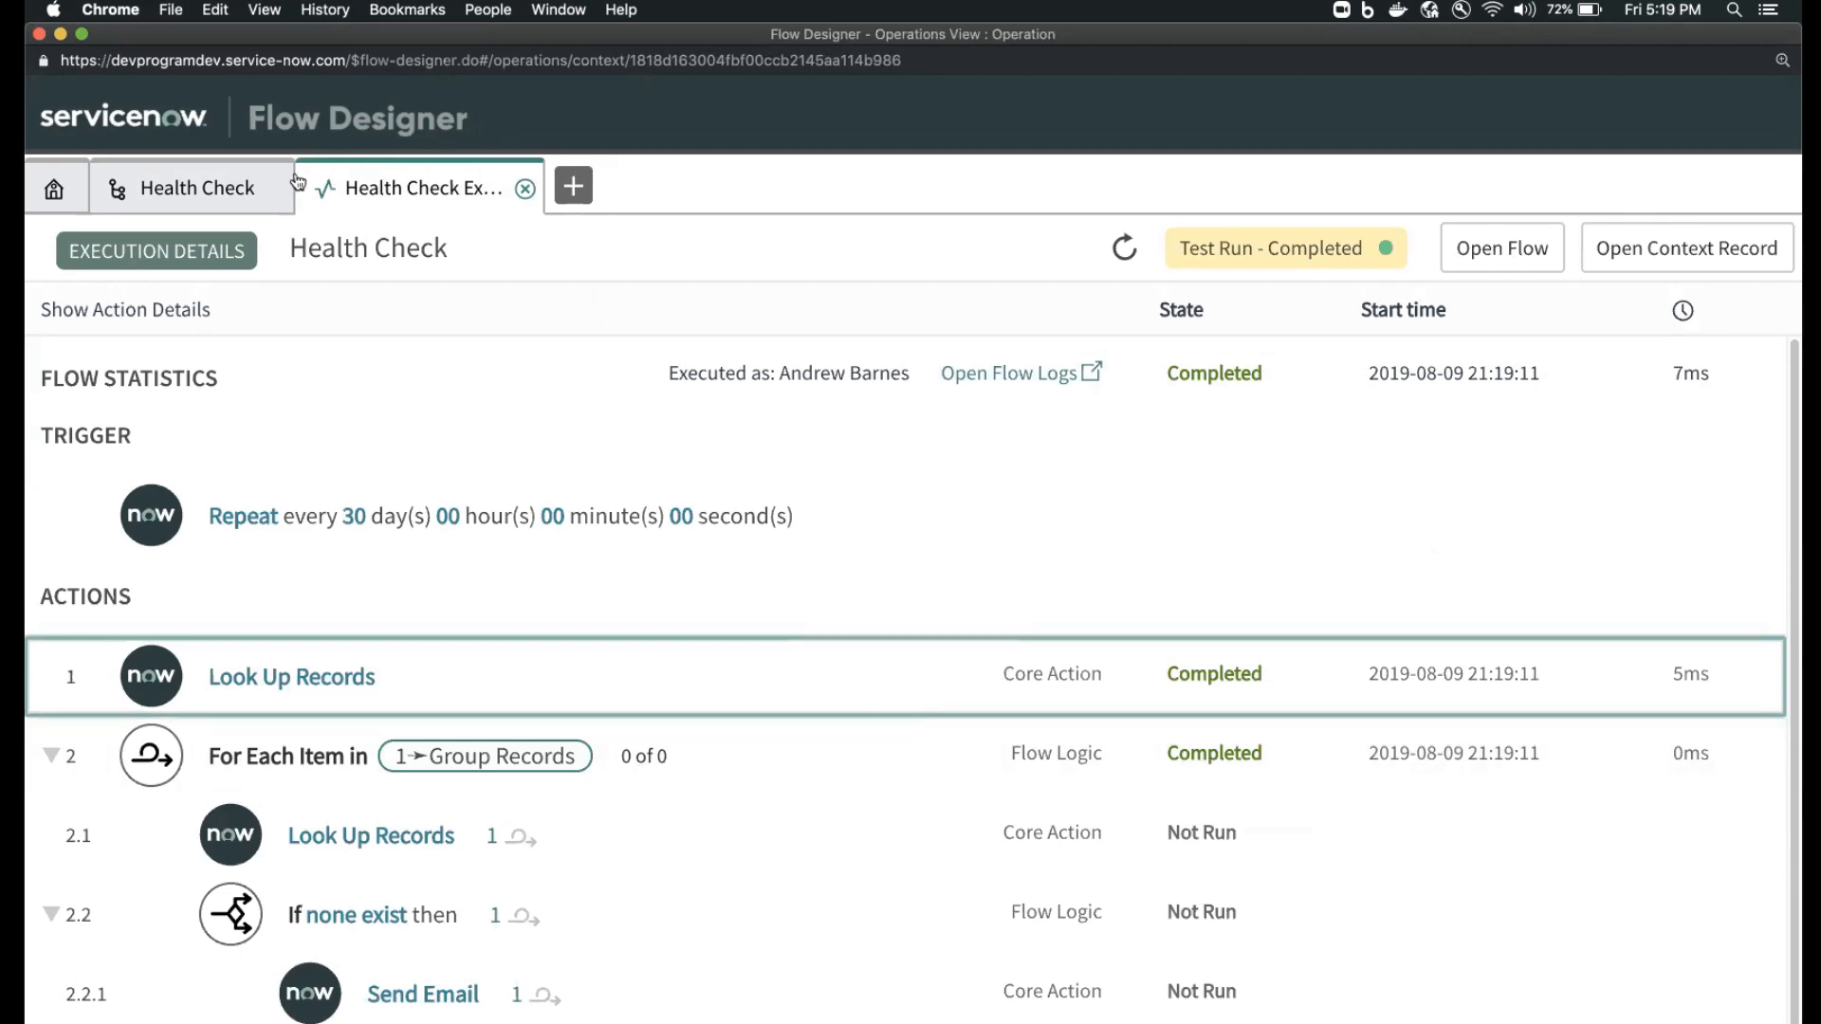
{"action": "key", "text": "super+Tab"}
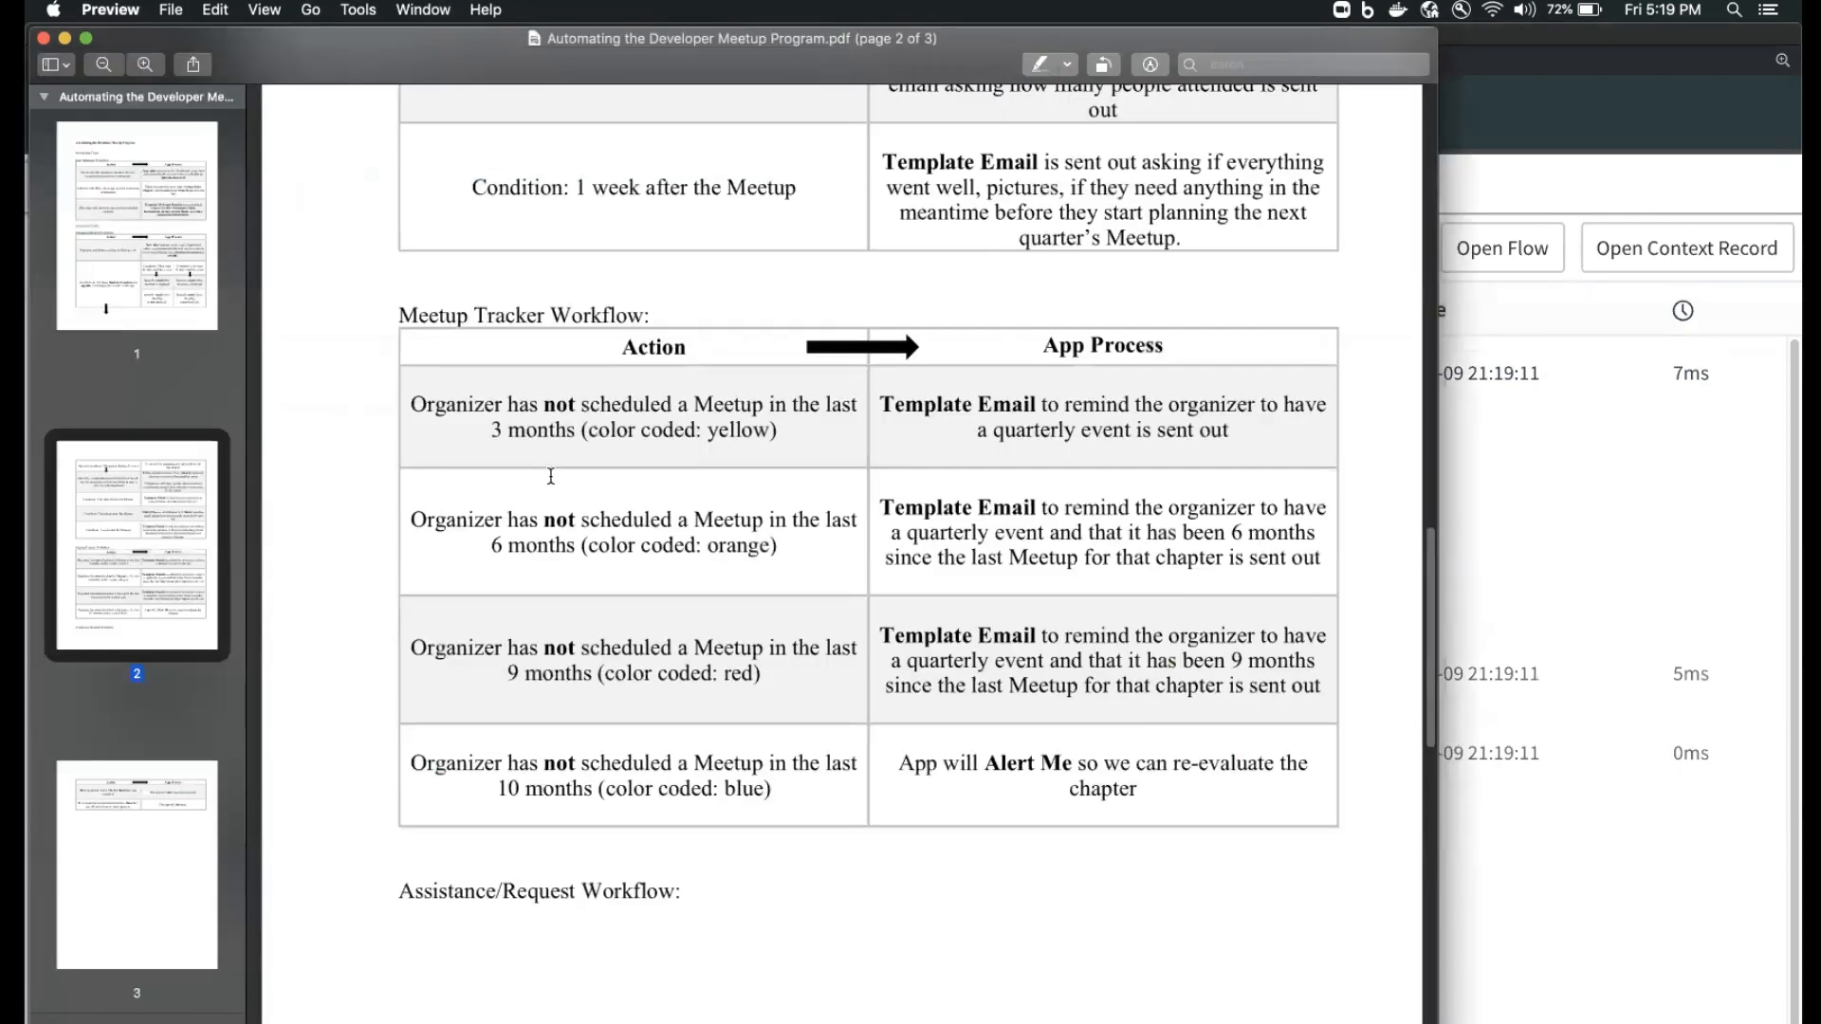
{"action": "key", "text": "super+Tab"}
{"action": "key", "text": "super+grave"}
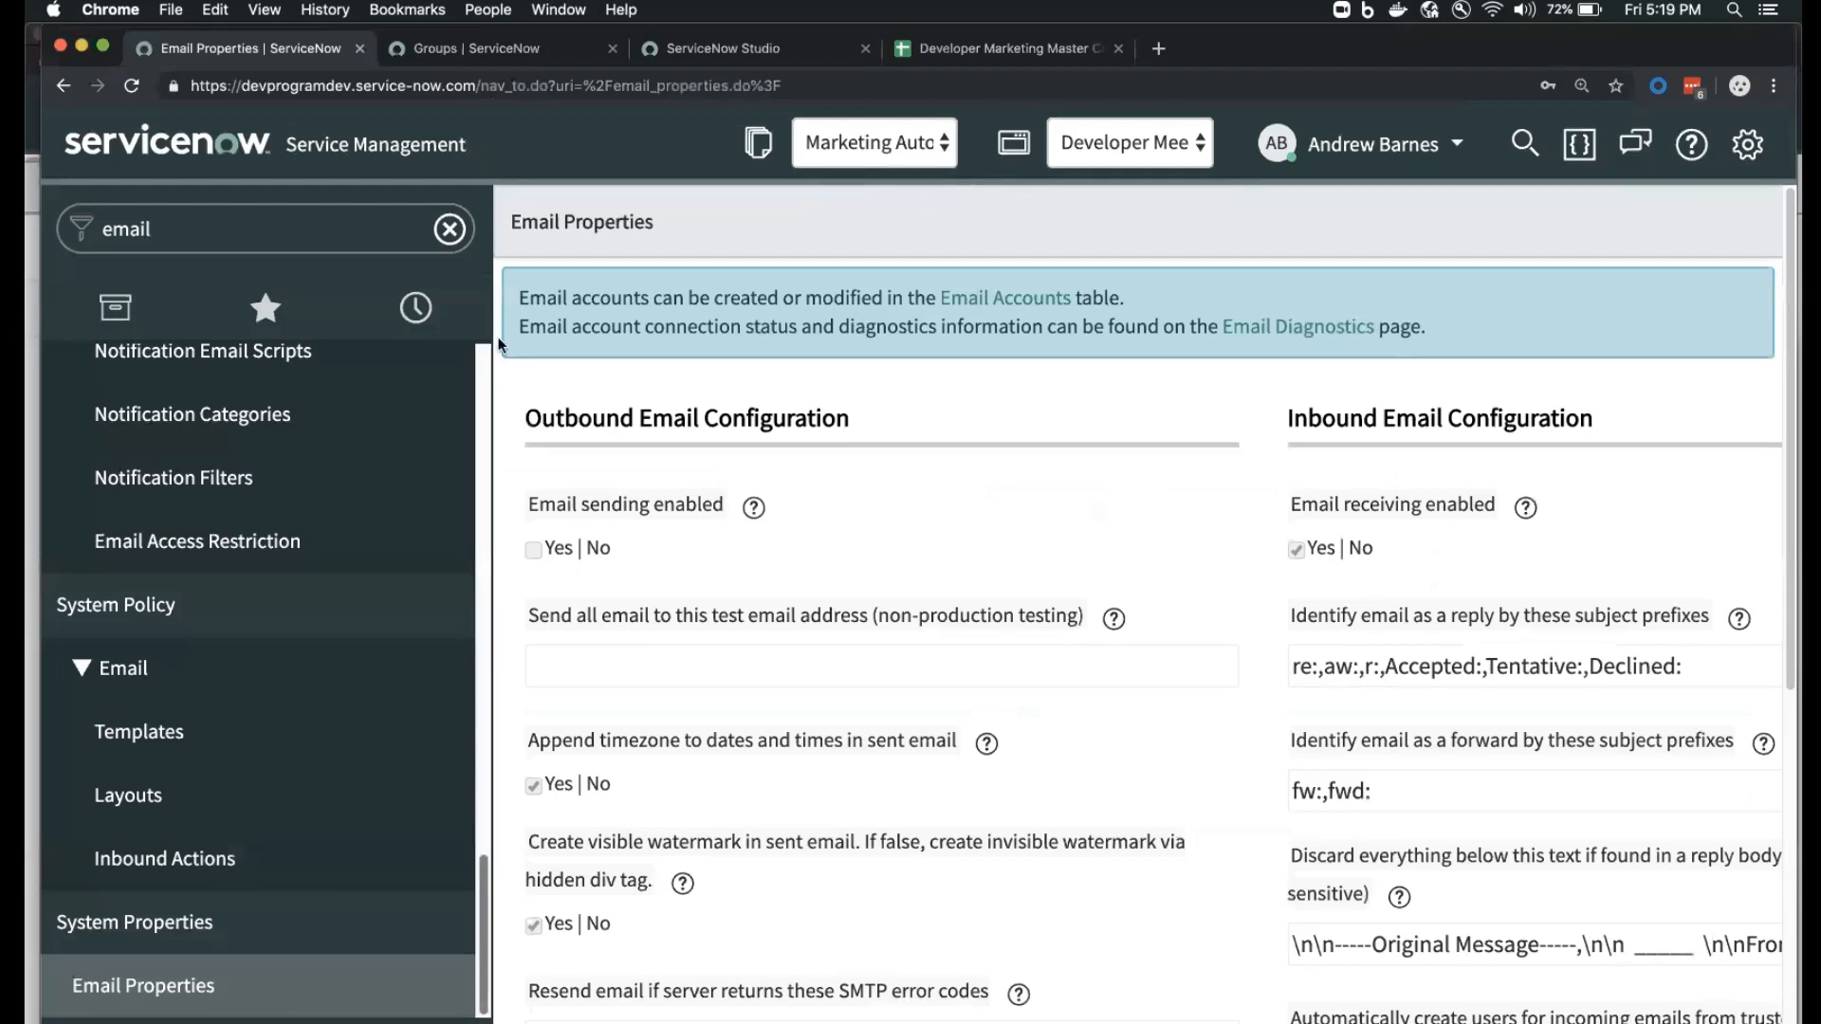
{"action": "double_click", "coordinate": [265, 226]}
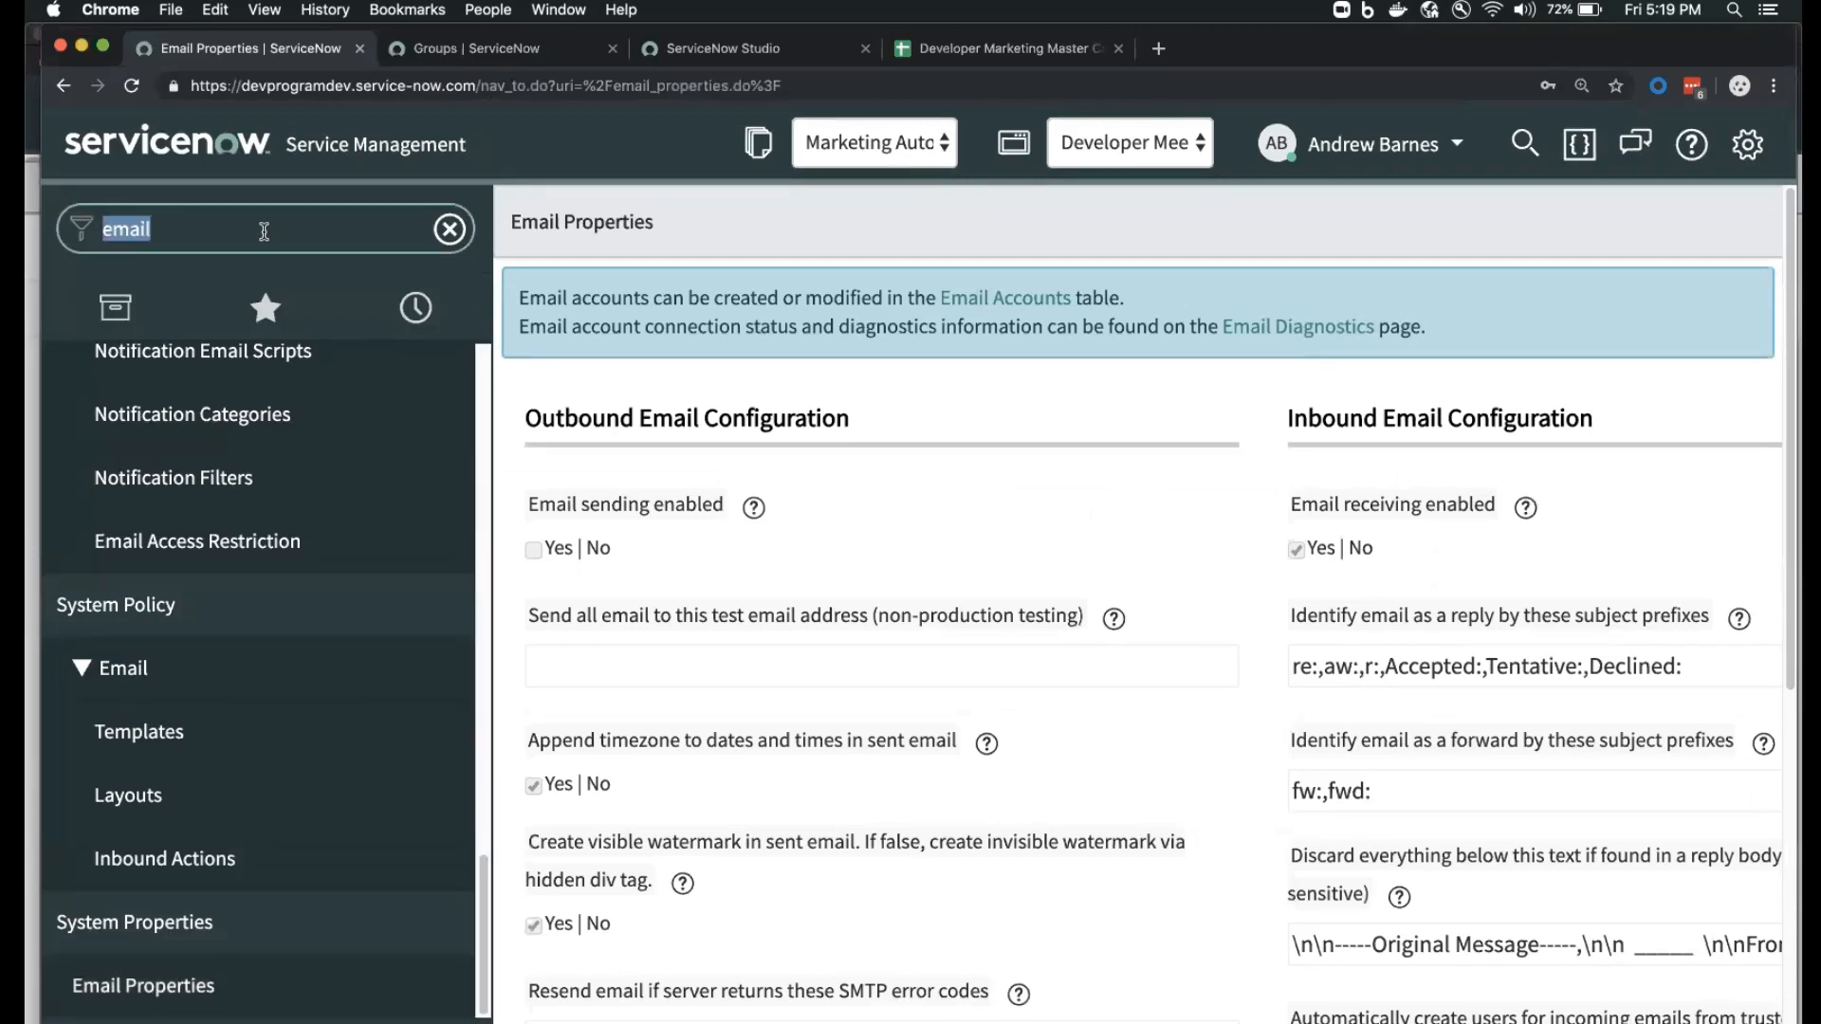
{"action": "type", "text": "meetup"}
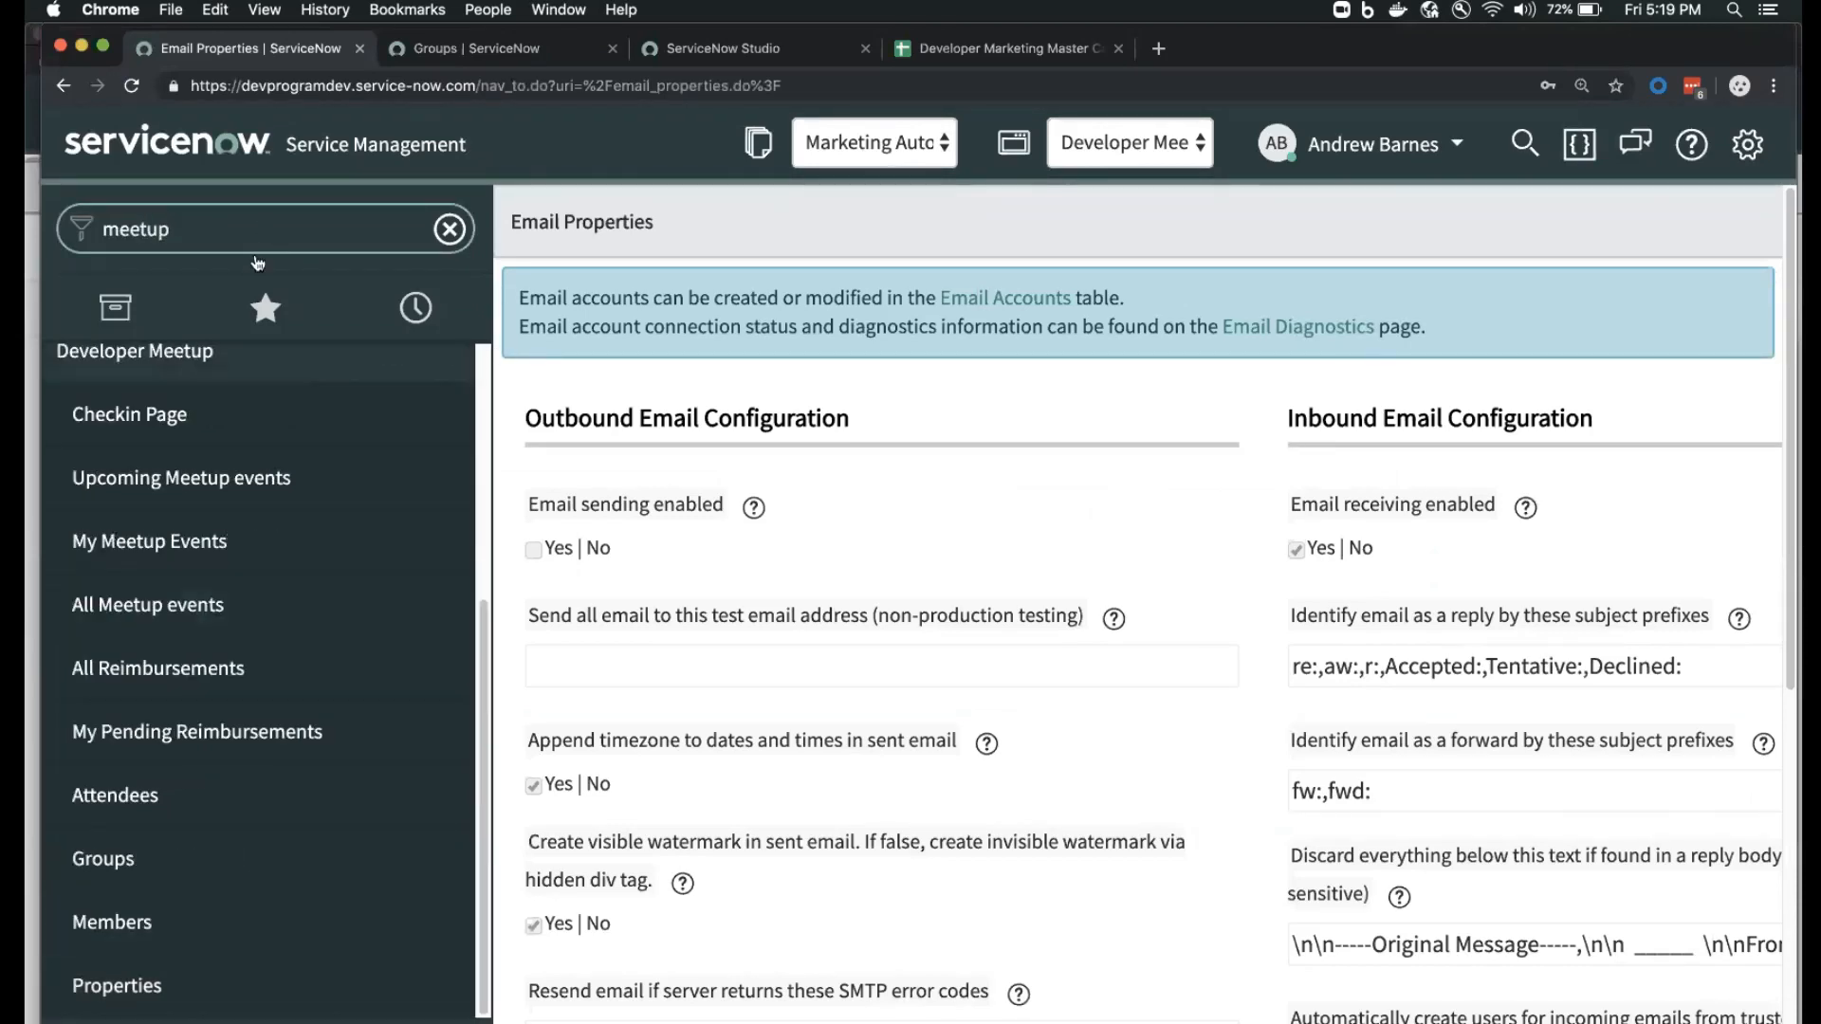
{"action": "left_click", "coordinate": [201, 854]}
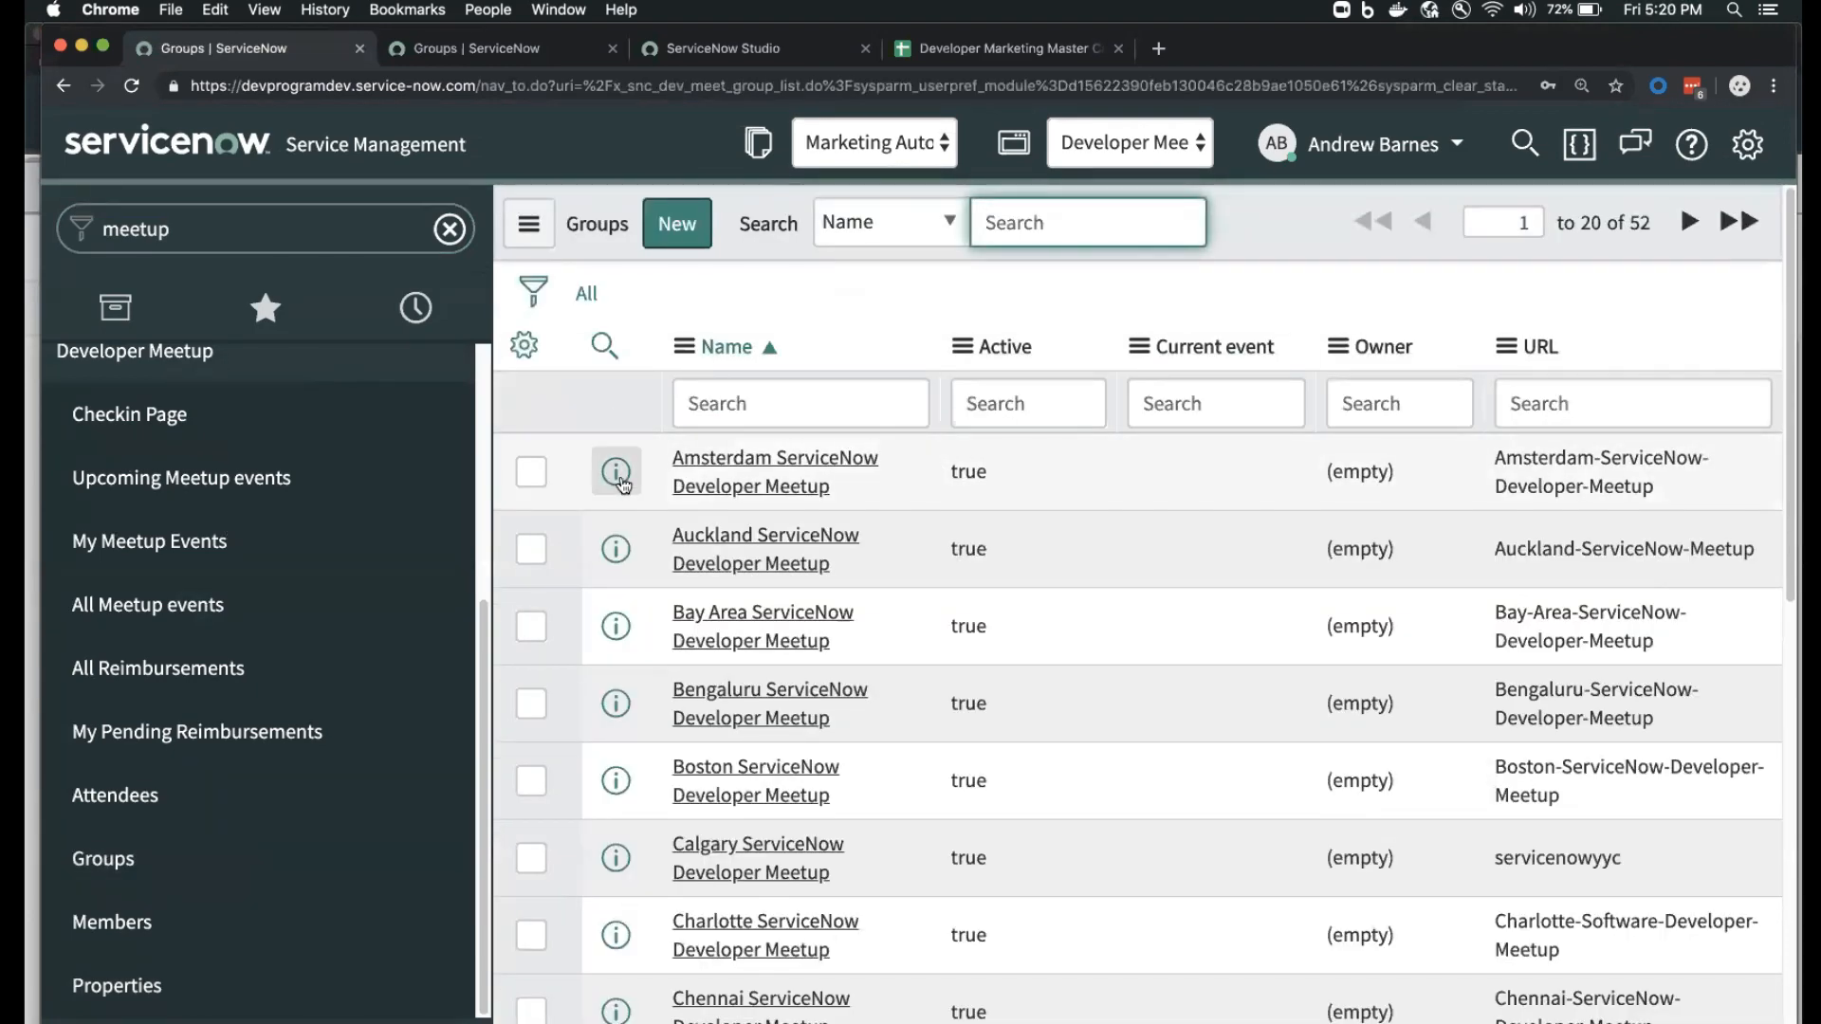
- Open the Amsterdam ServiceNow Developer Meetup group record, check its Owner field, and return to the Groups list
{"action": "left_click", "coordinate": [620, 478]}
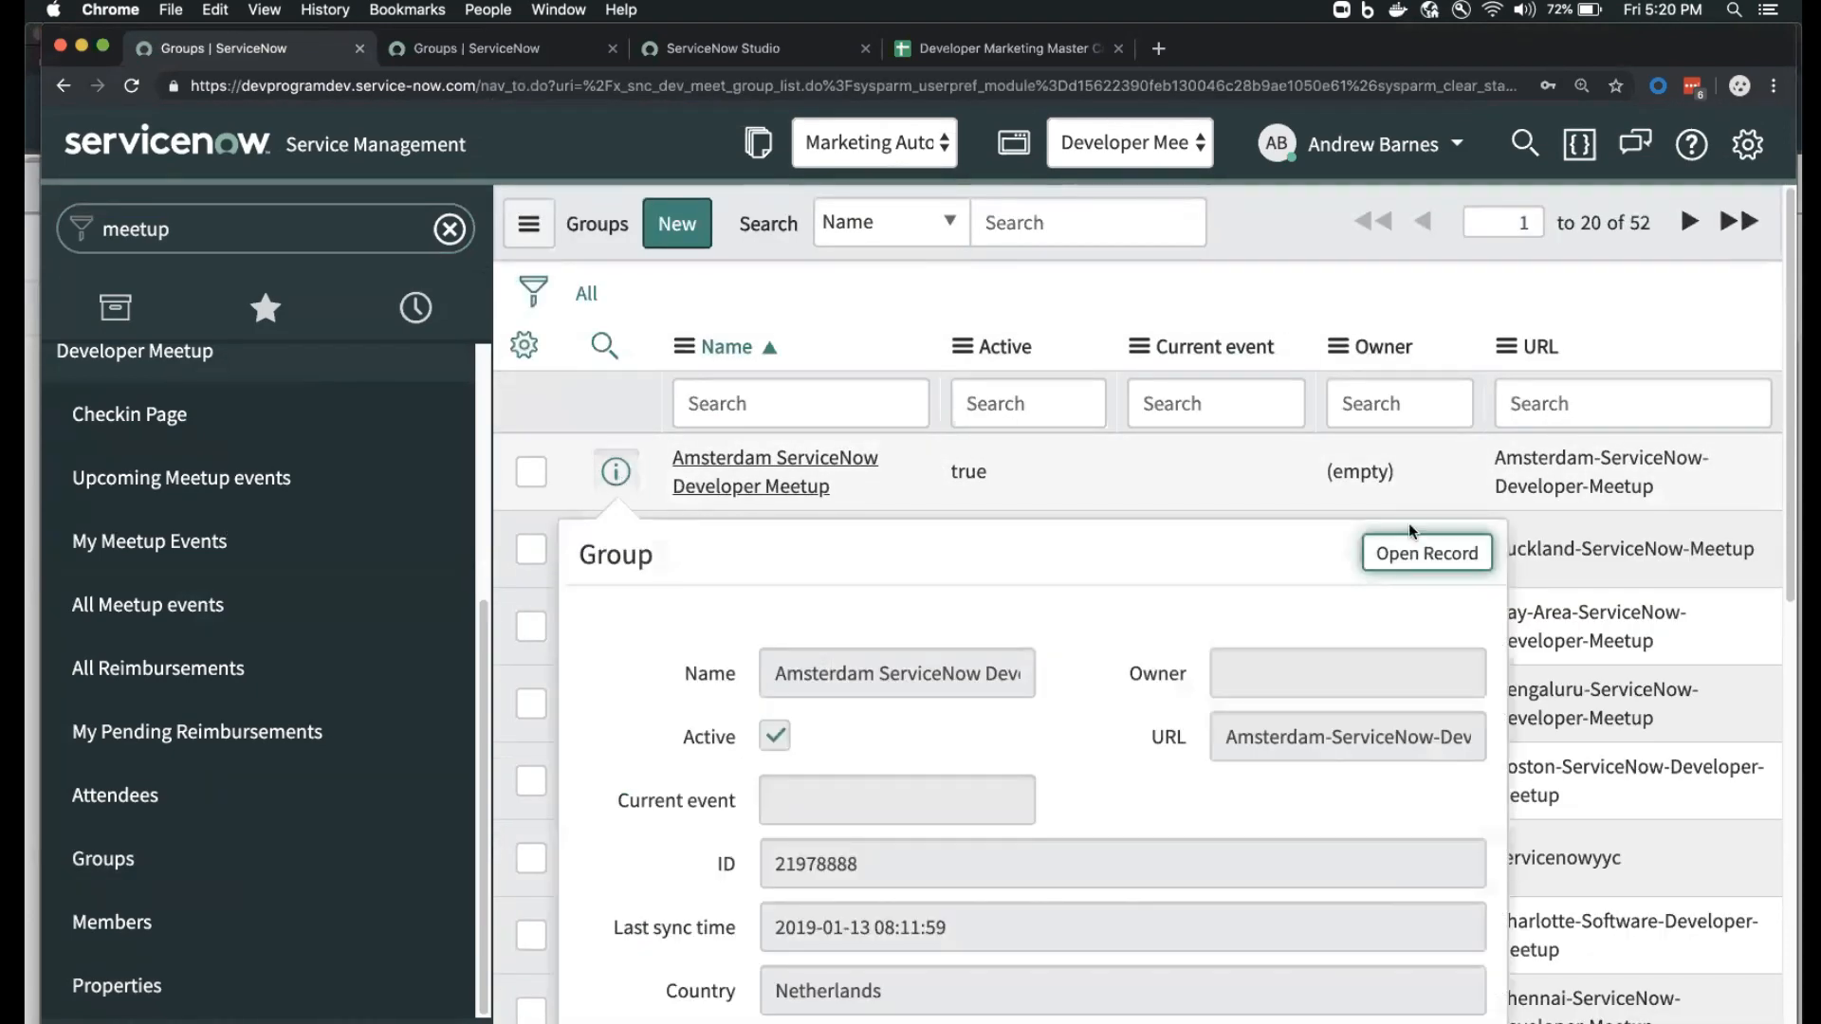
{"action": "left_click", "coordinate": [1436, 554]}
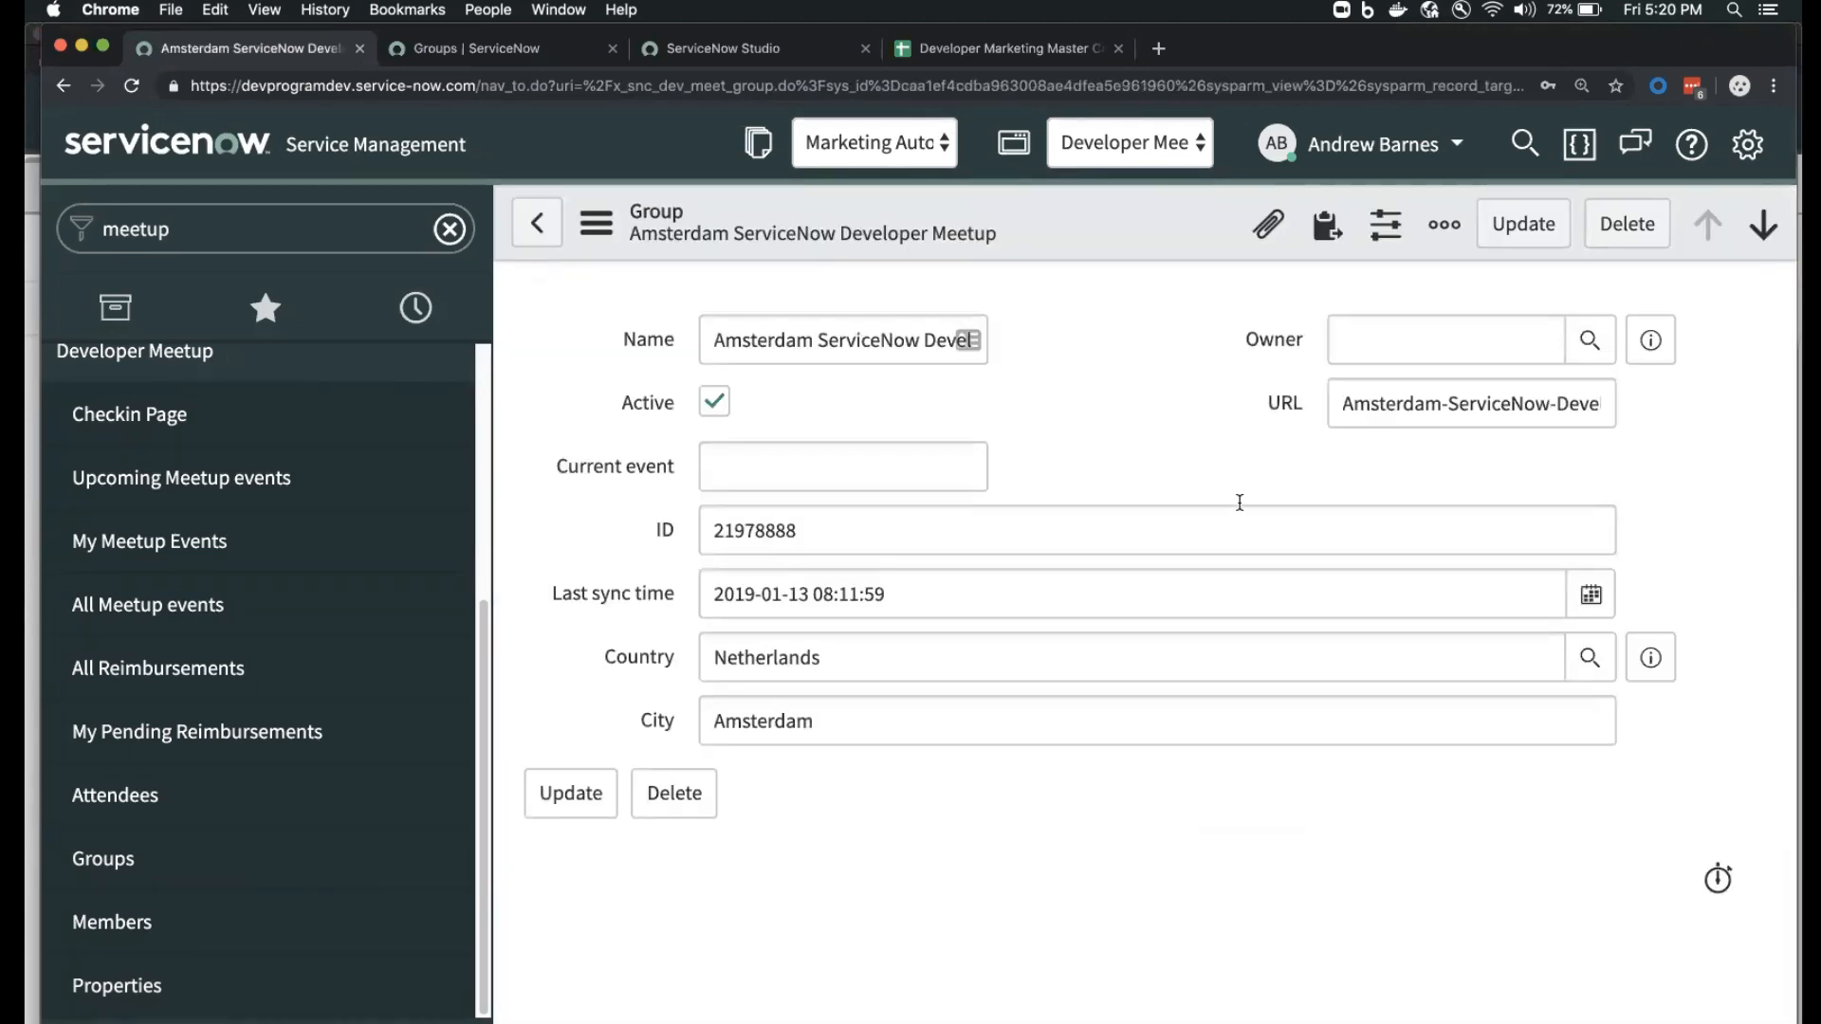
{"action": "left_click", "coordinate": [1446, 337]}
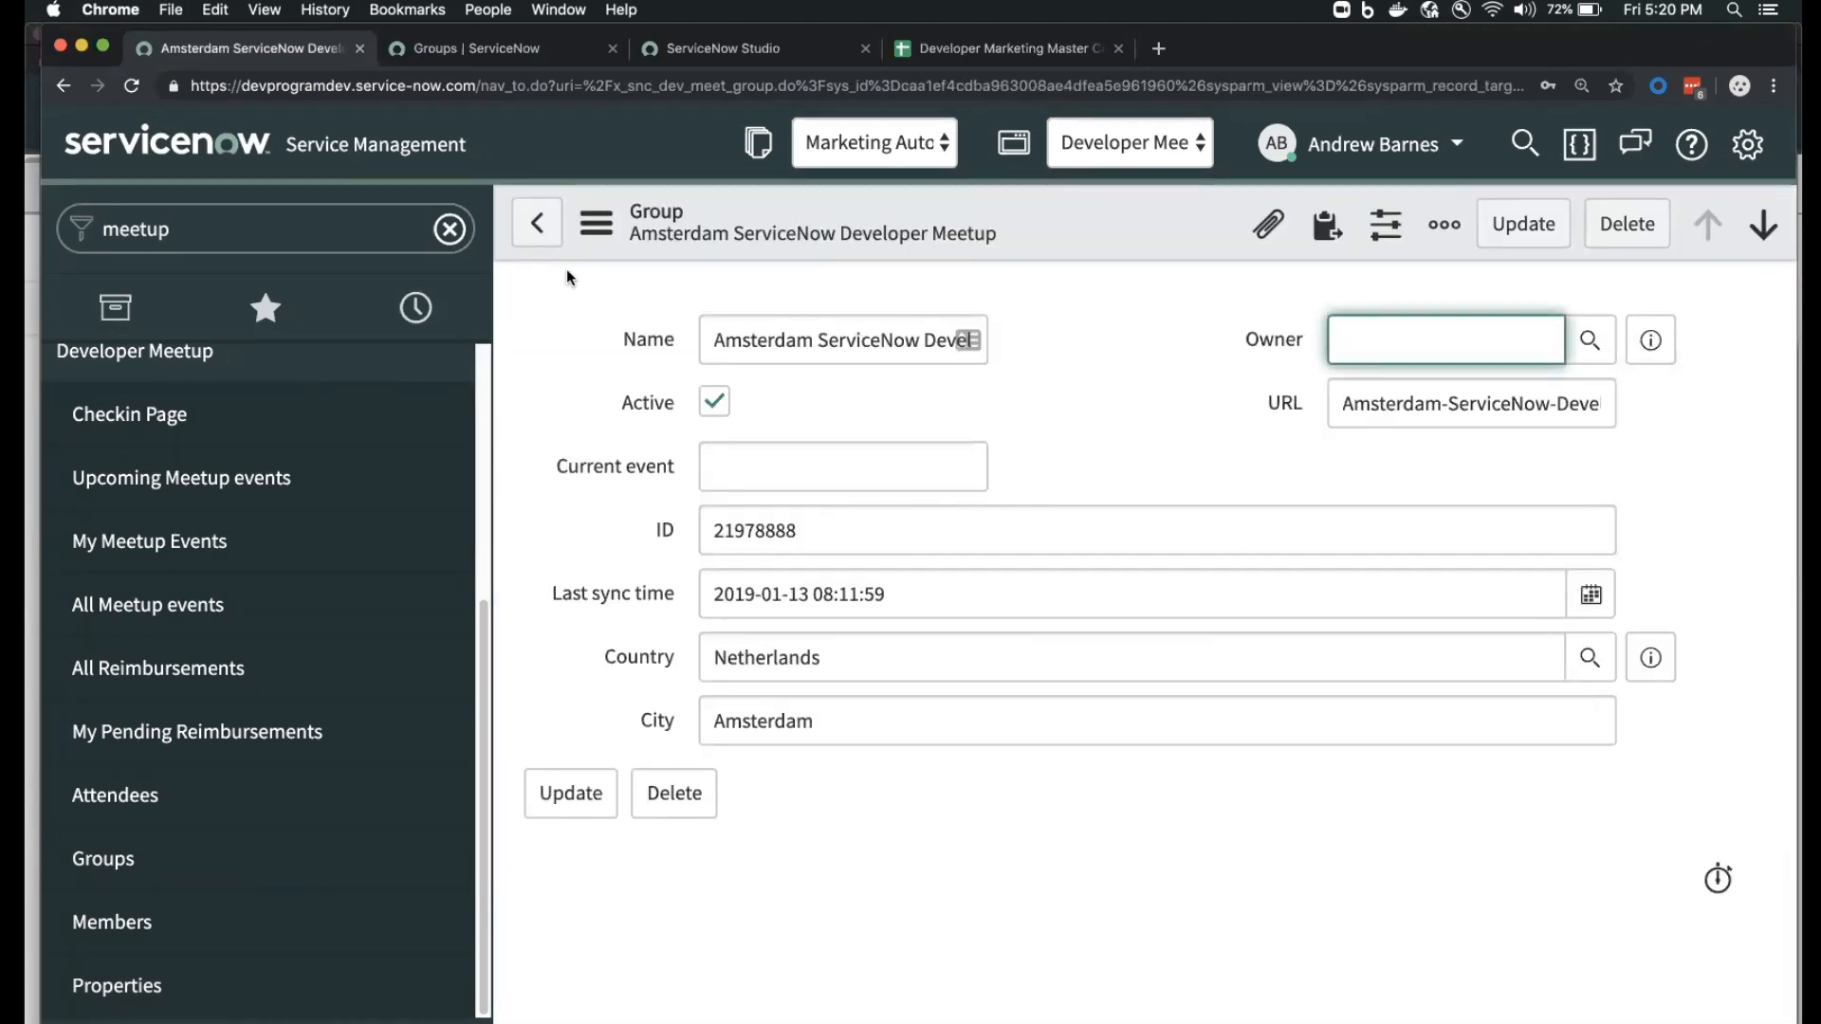
{"action": "left_click", "coordinate": [537, 223]}
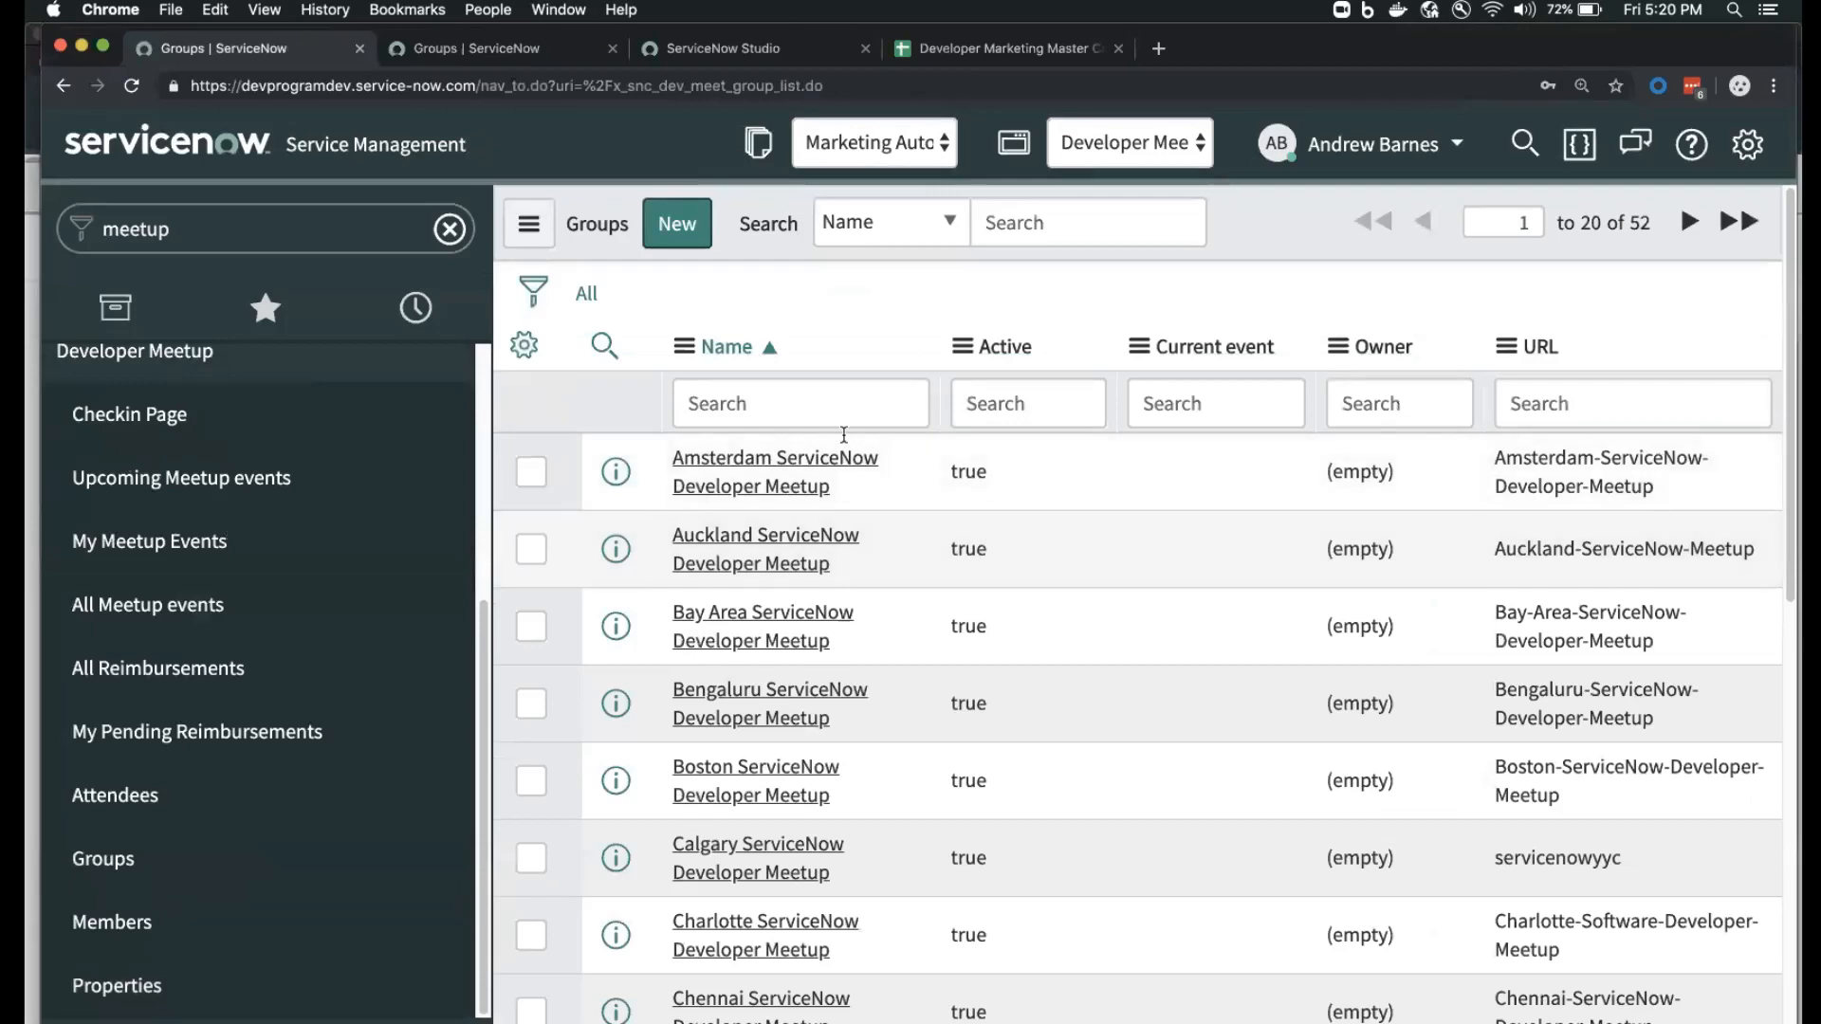
- Personalize the Groups list columns so that Owner comes directly after Name
{"action": "left_click", "coordinate": [524, 345]}
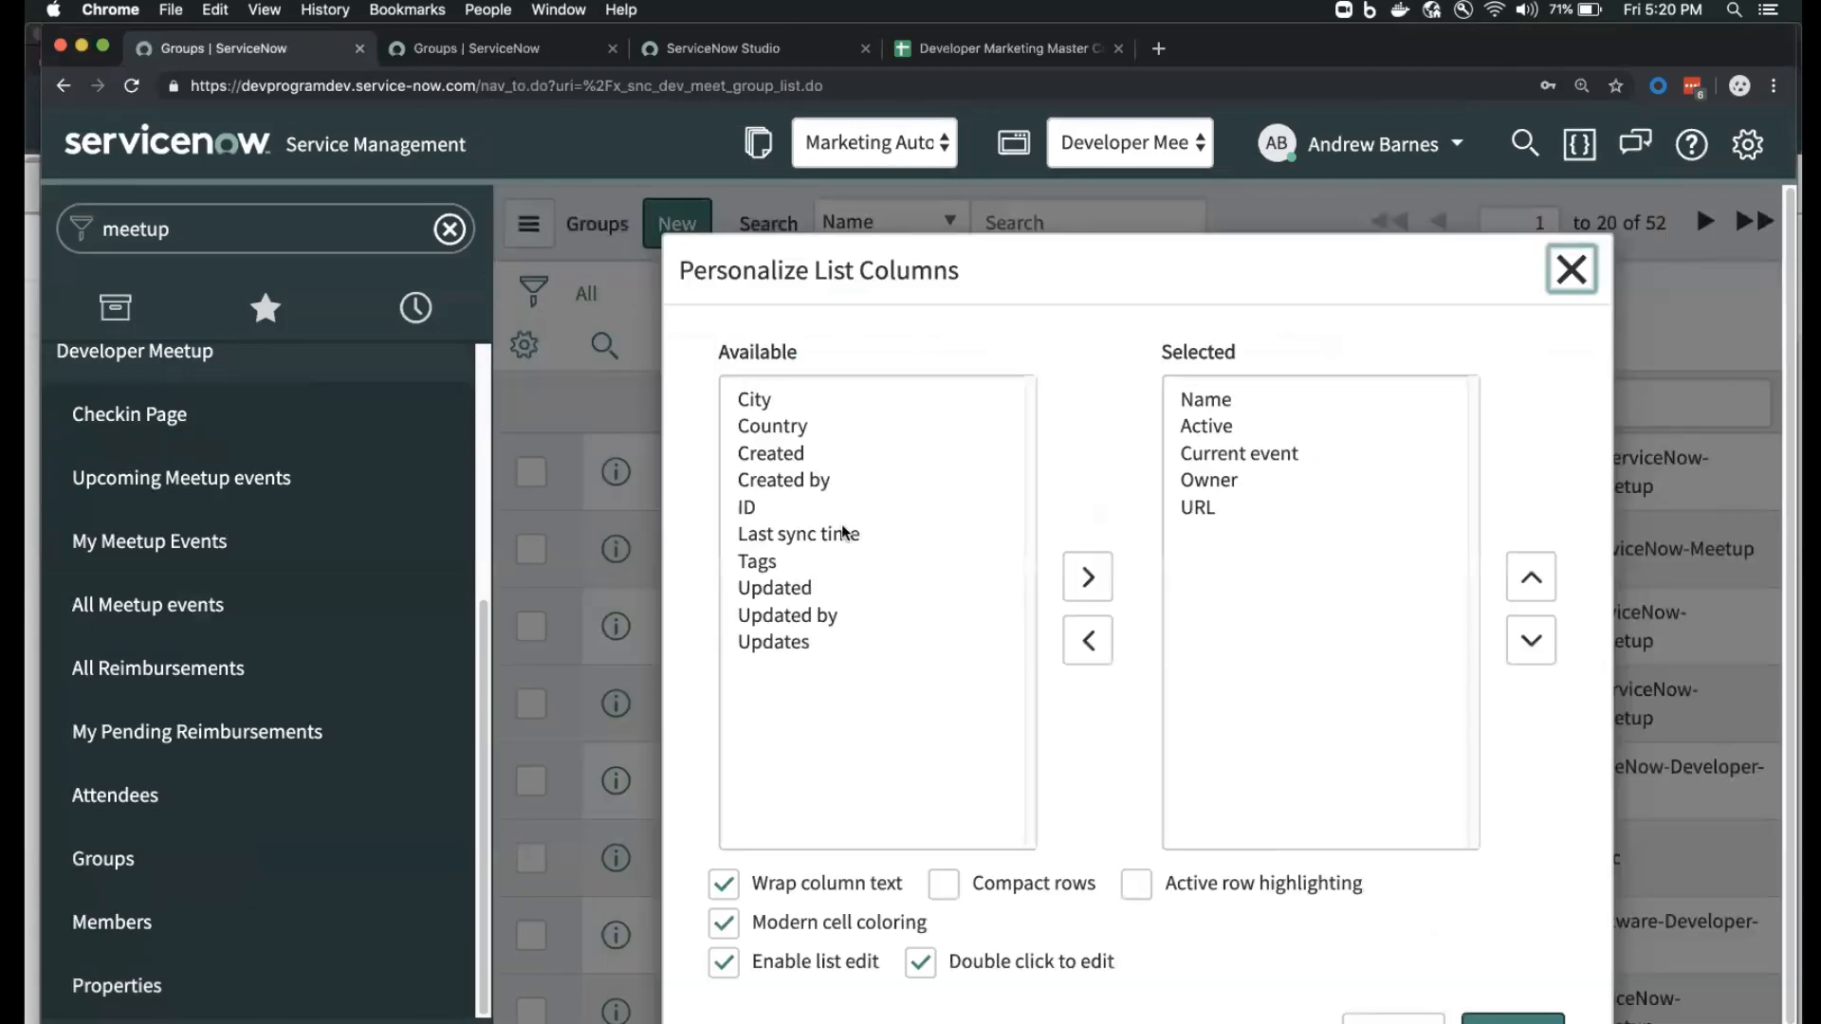
{"action": "left_click", "coordinate": [1213, 482]}
{"action": "triple_click", "coordinate": [1538, 585]}
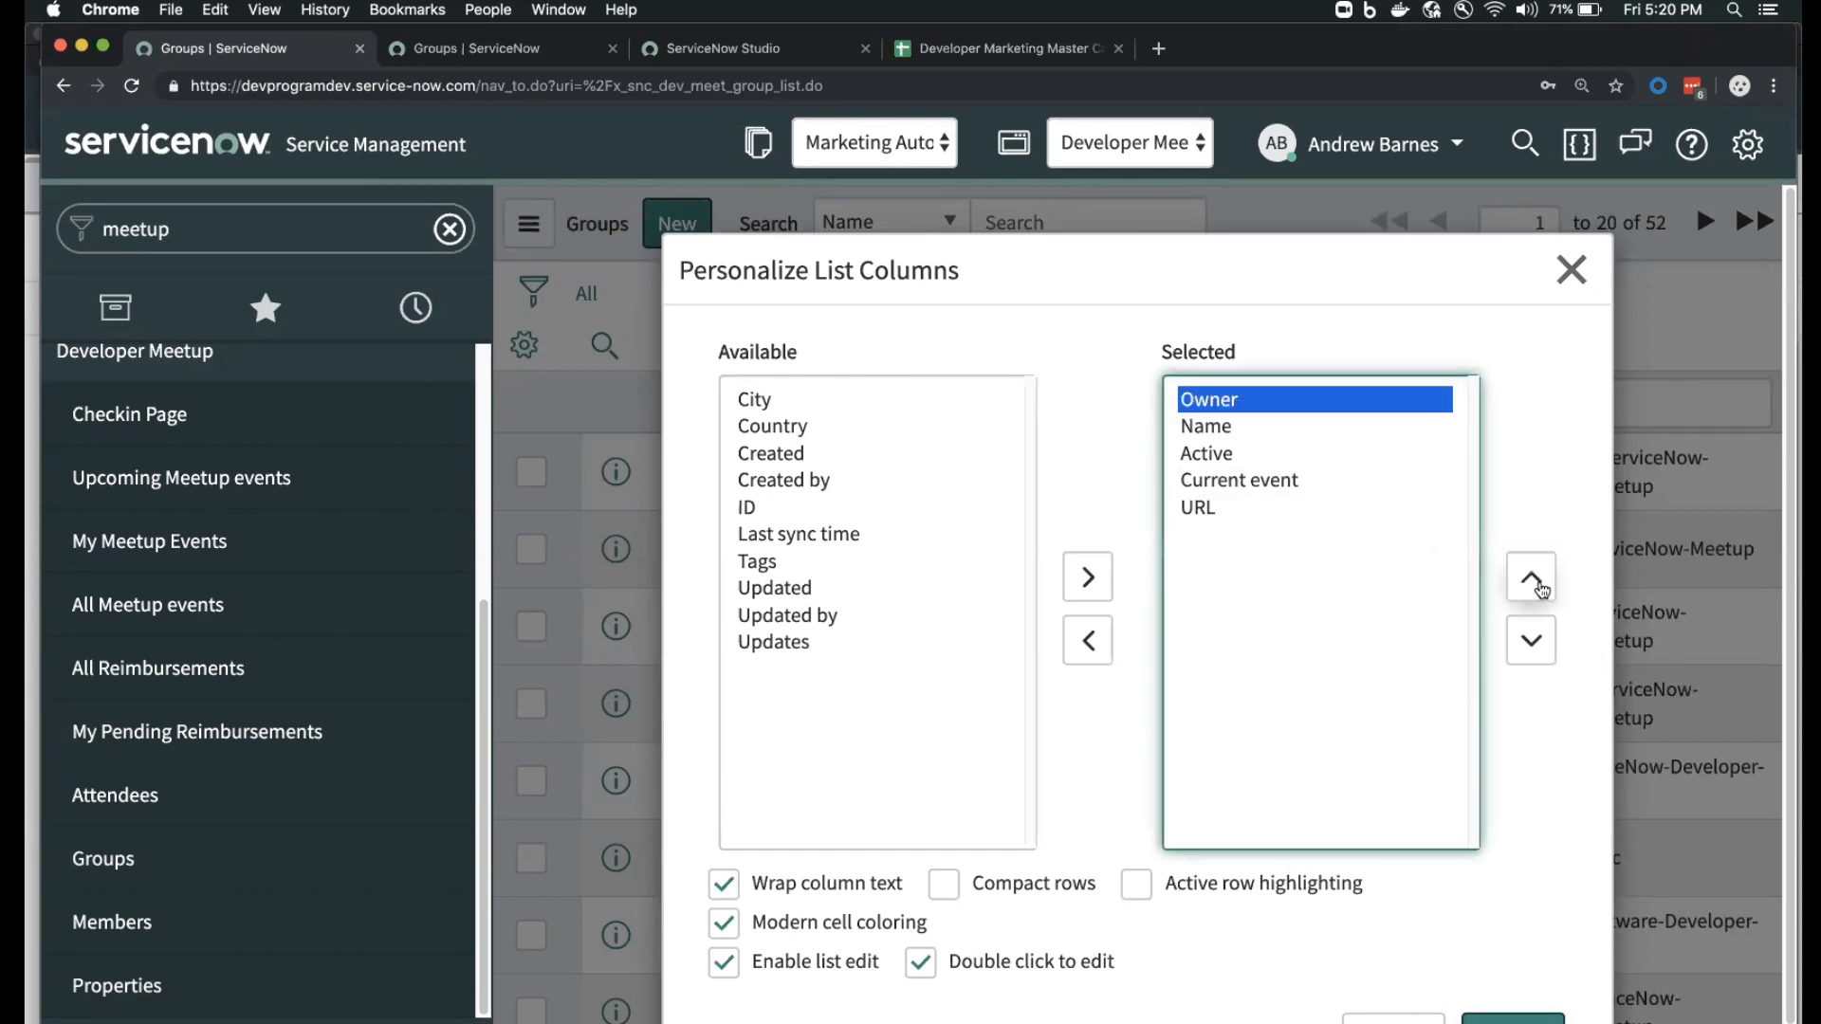
{"action": "left_click", "coordinate": [1530, 642]}
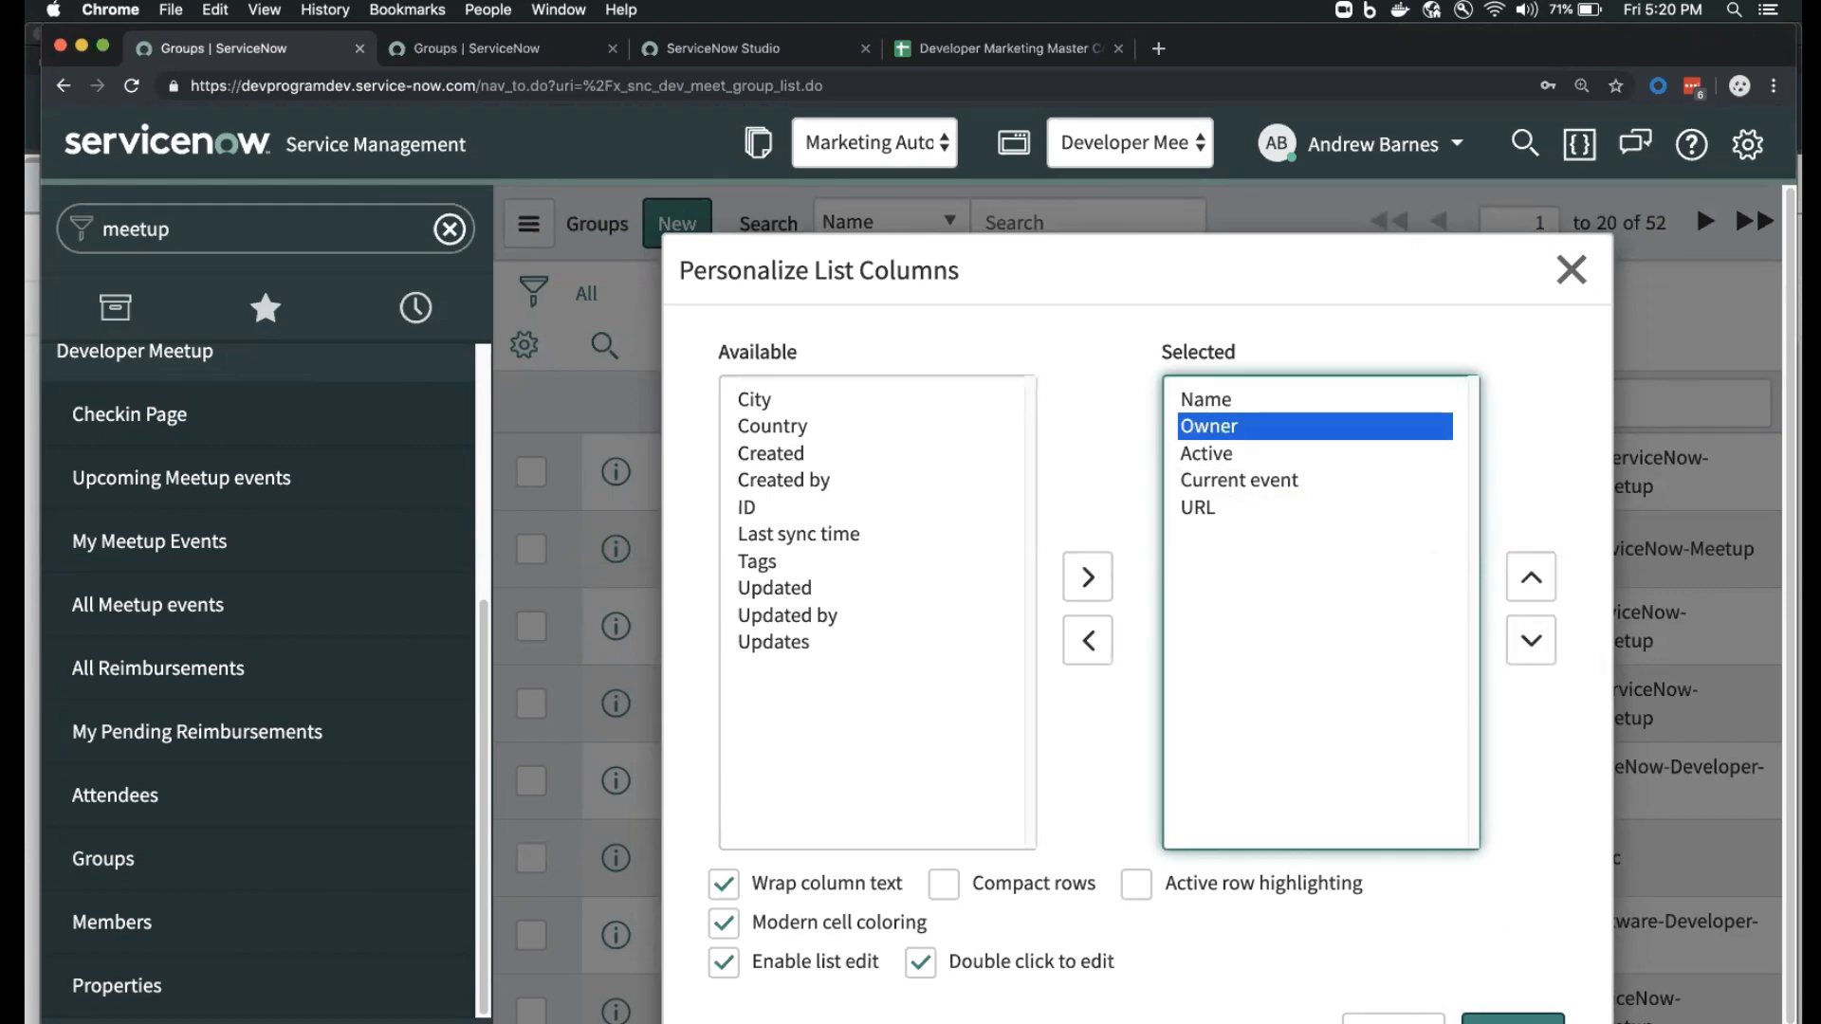
{"action": "left_click", "coordinate": [1513, 1020]}
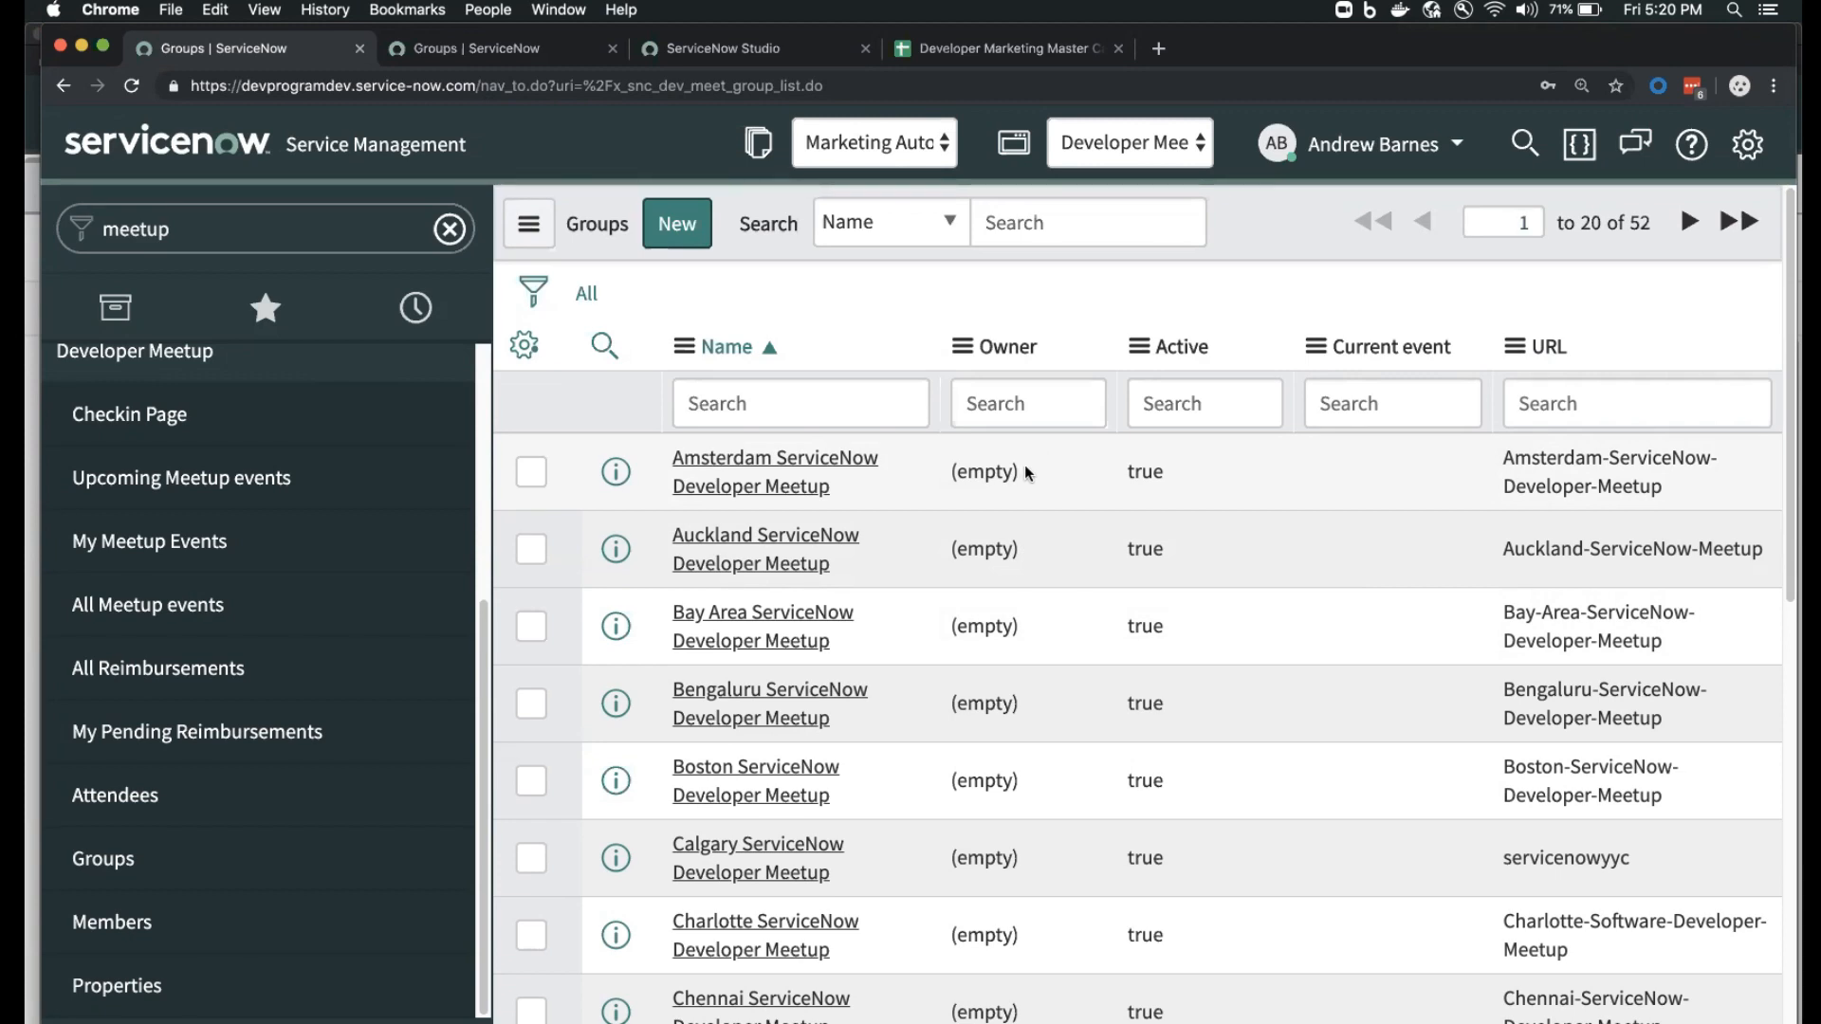
- Return to the Health Check execution details and review the states of its actions
{"action": "key", "text": "super+Tab"}
{"action": "key", "text": "super+Tab"}
{"action": "key", "text": "super+Tab"}
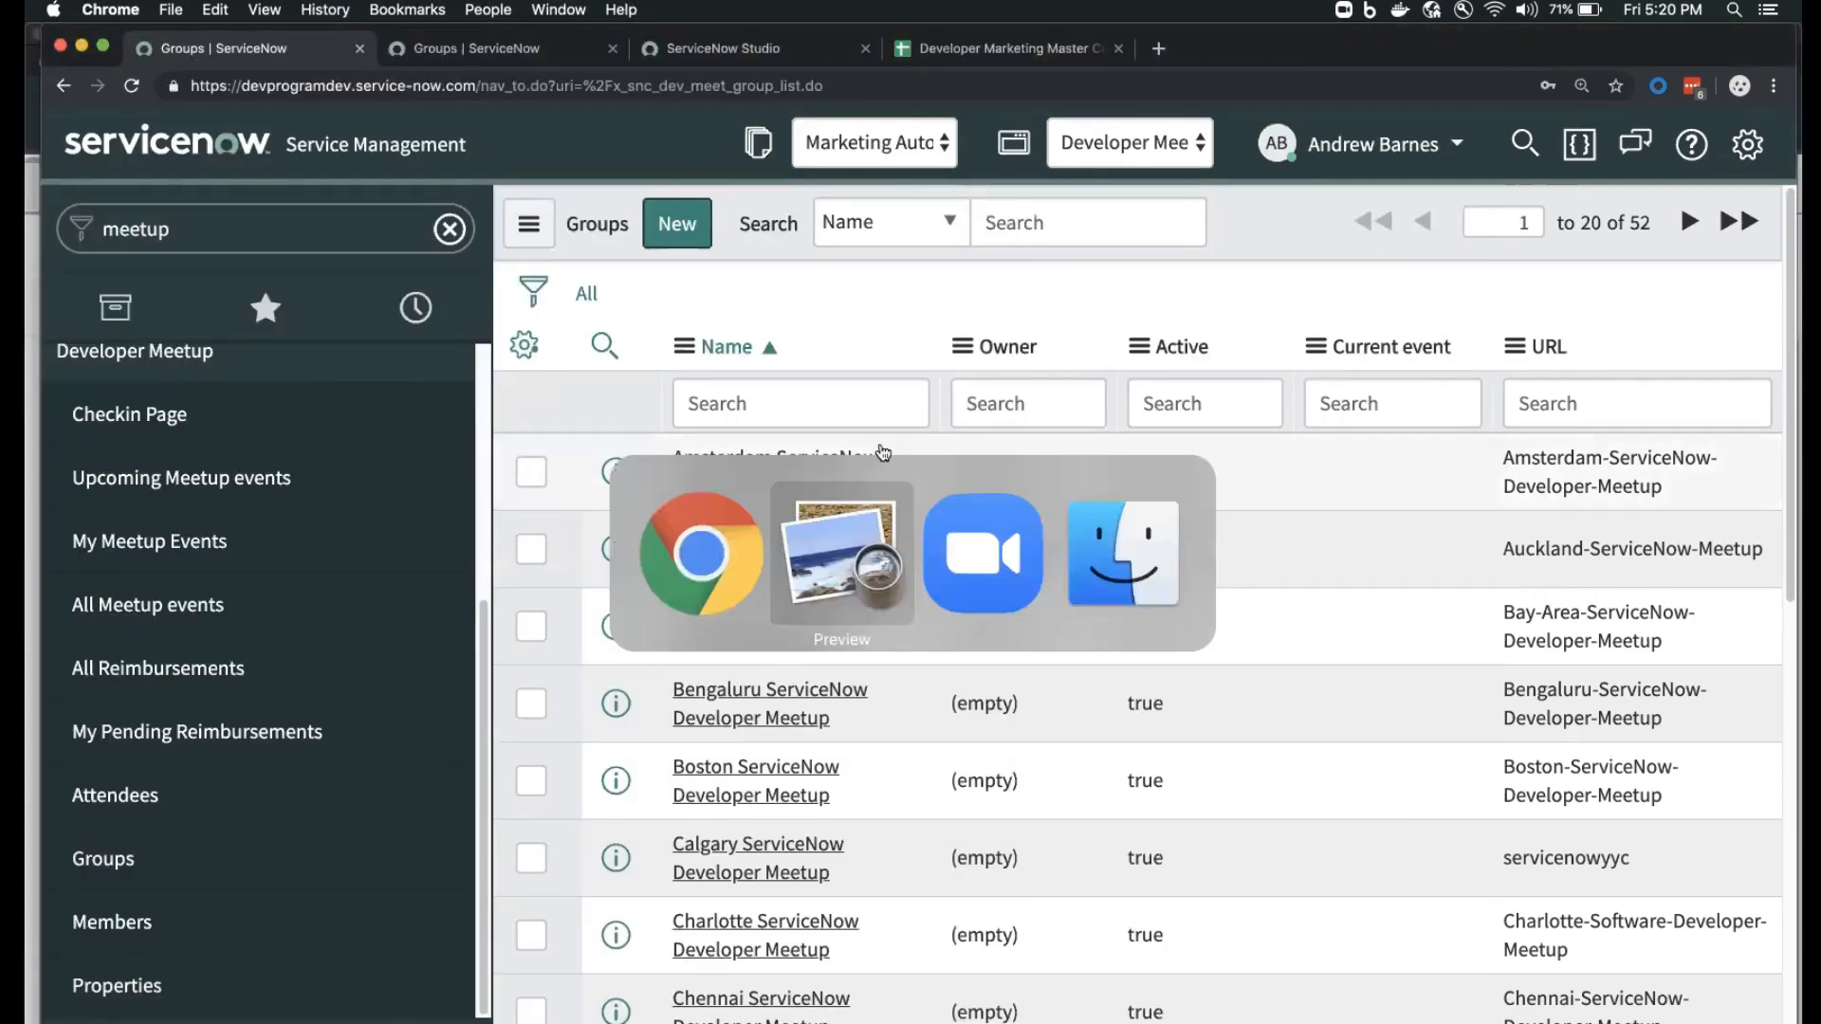
{"action": "key", "text": "super+Tab"}
{"action": "key", "text": "shift+super+Tab"}
{"action": "key", "text": "shift+super+Tab"}
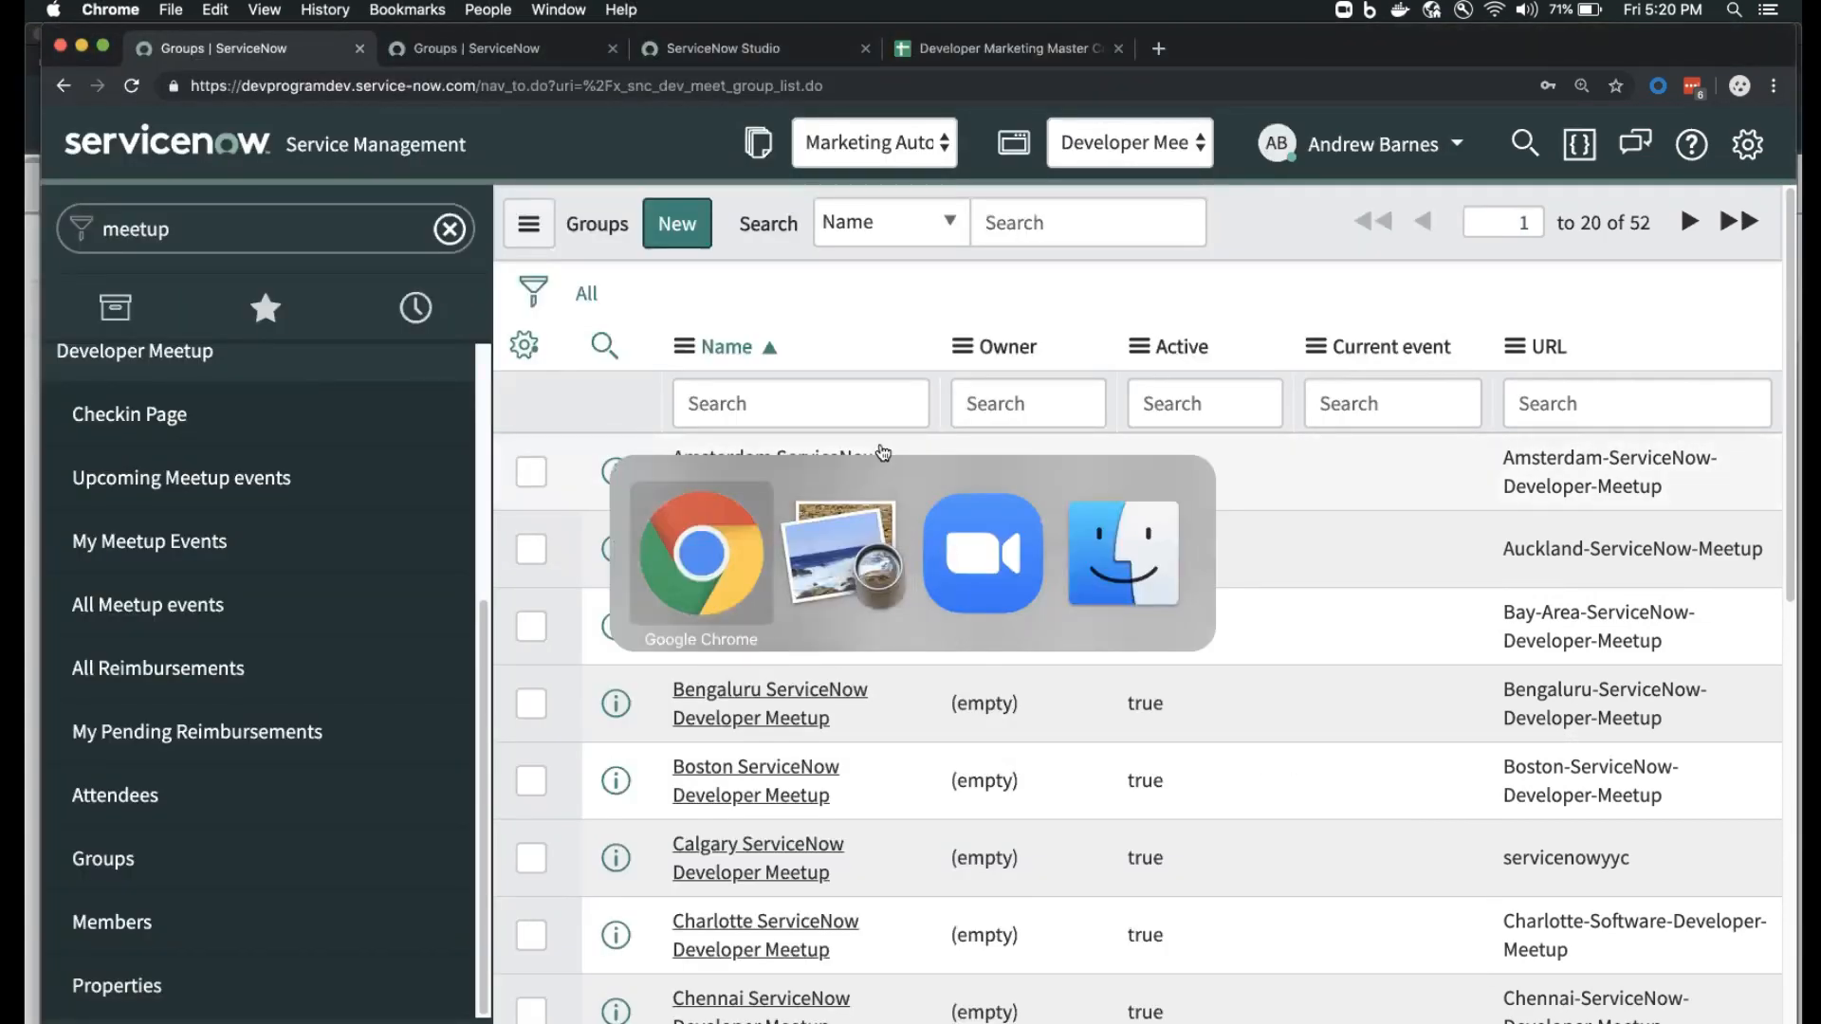
{"action": "key", "text": "super+grave"}
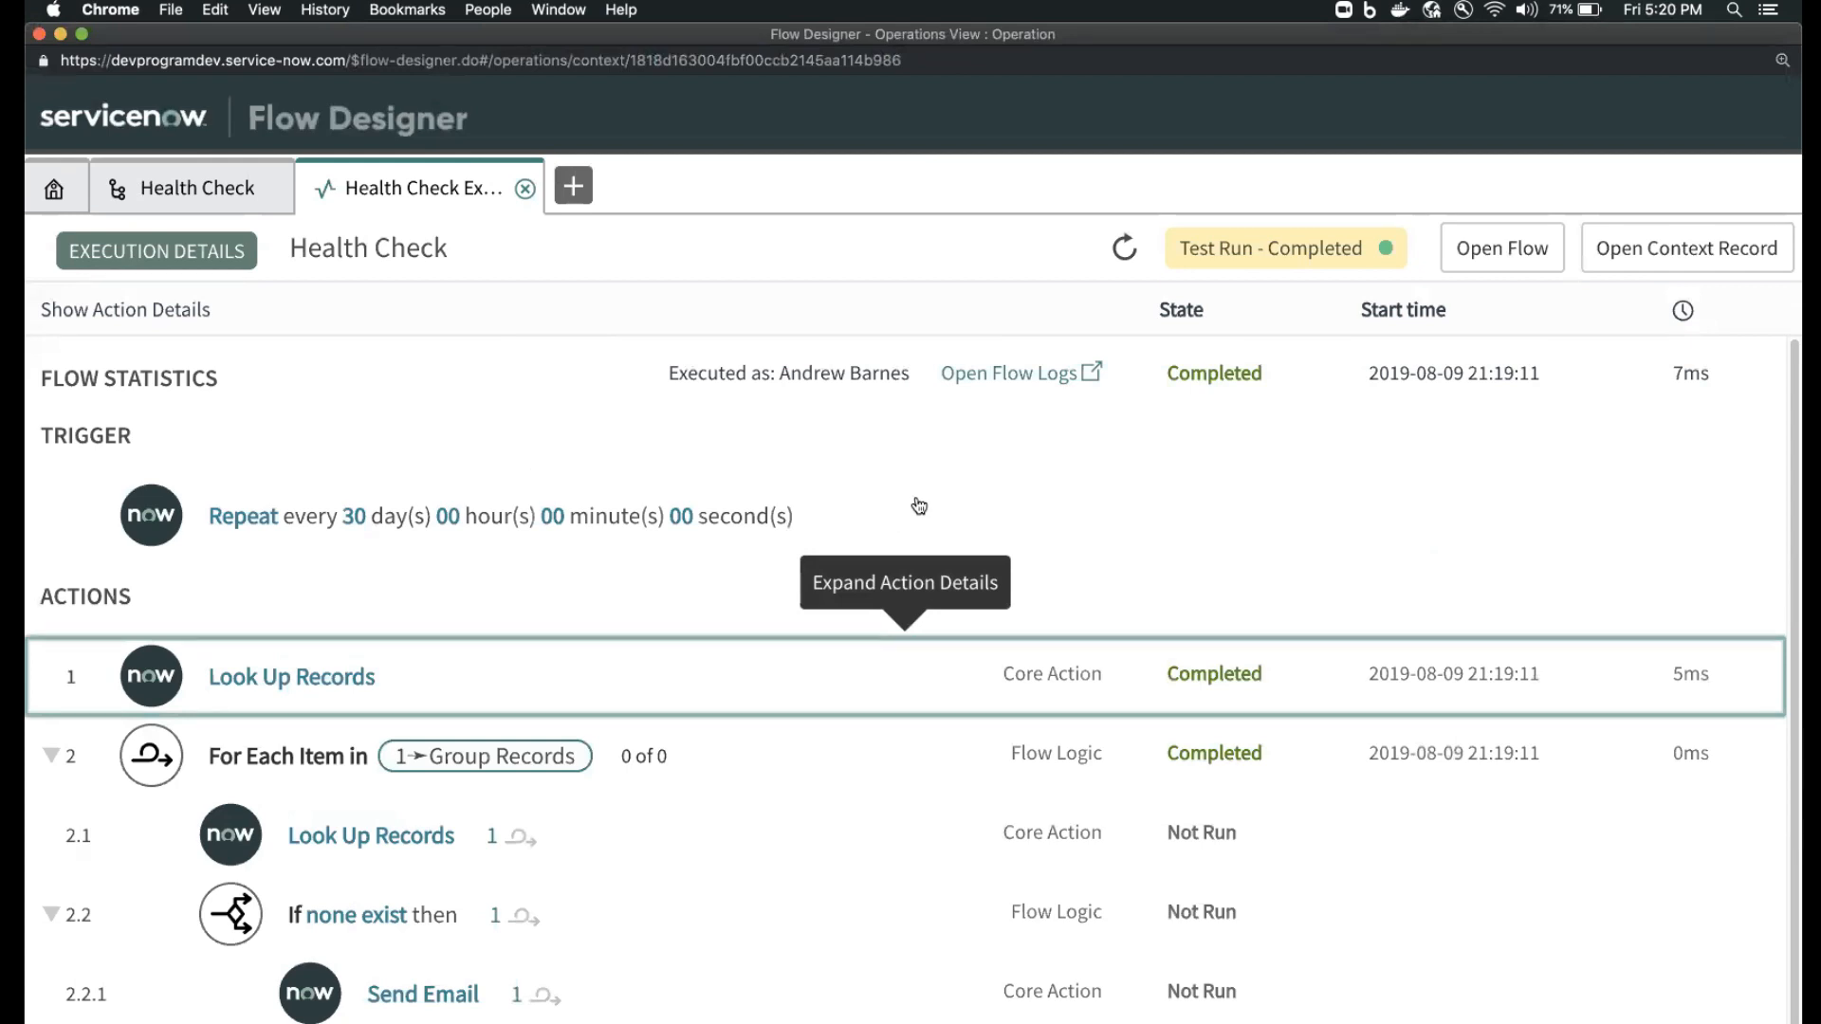
{"action": "scroll", "coordinate": [792, 786], "scroll_direction": "down", "scroll_amount": 1}
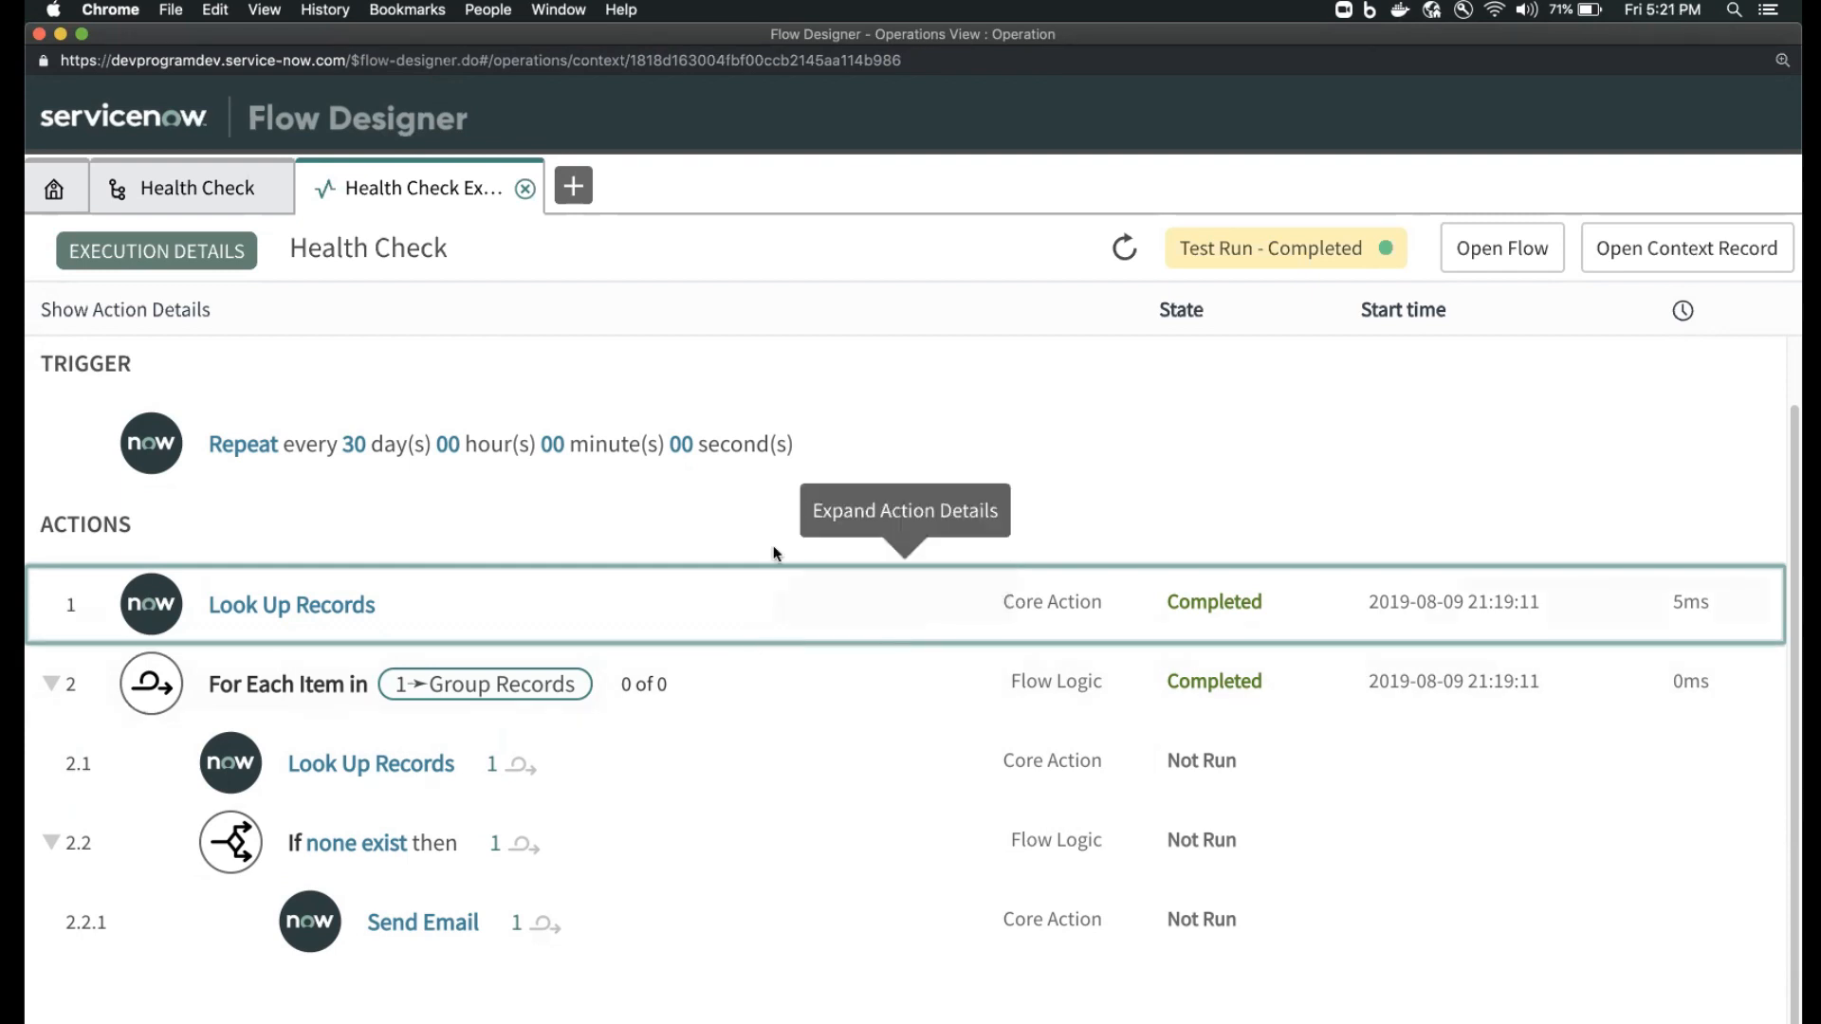
- Search the main ServiceNow window's application navigator for "debugg" and look over the debugging modules
{"action": "key", "text": "super+grave"}
{"action": "left_click", "coordinate": [352, 224]}
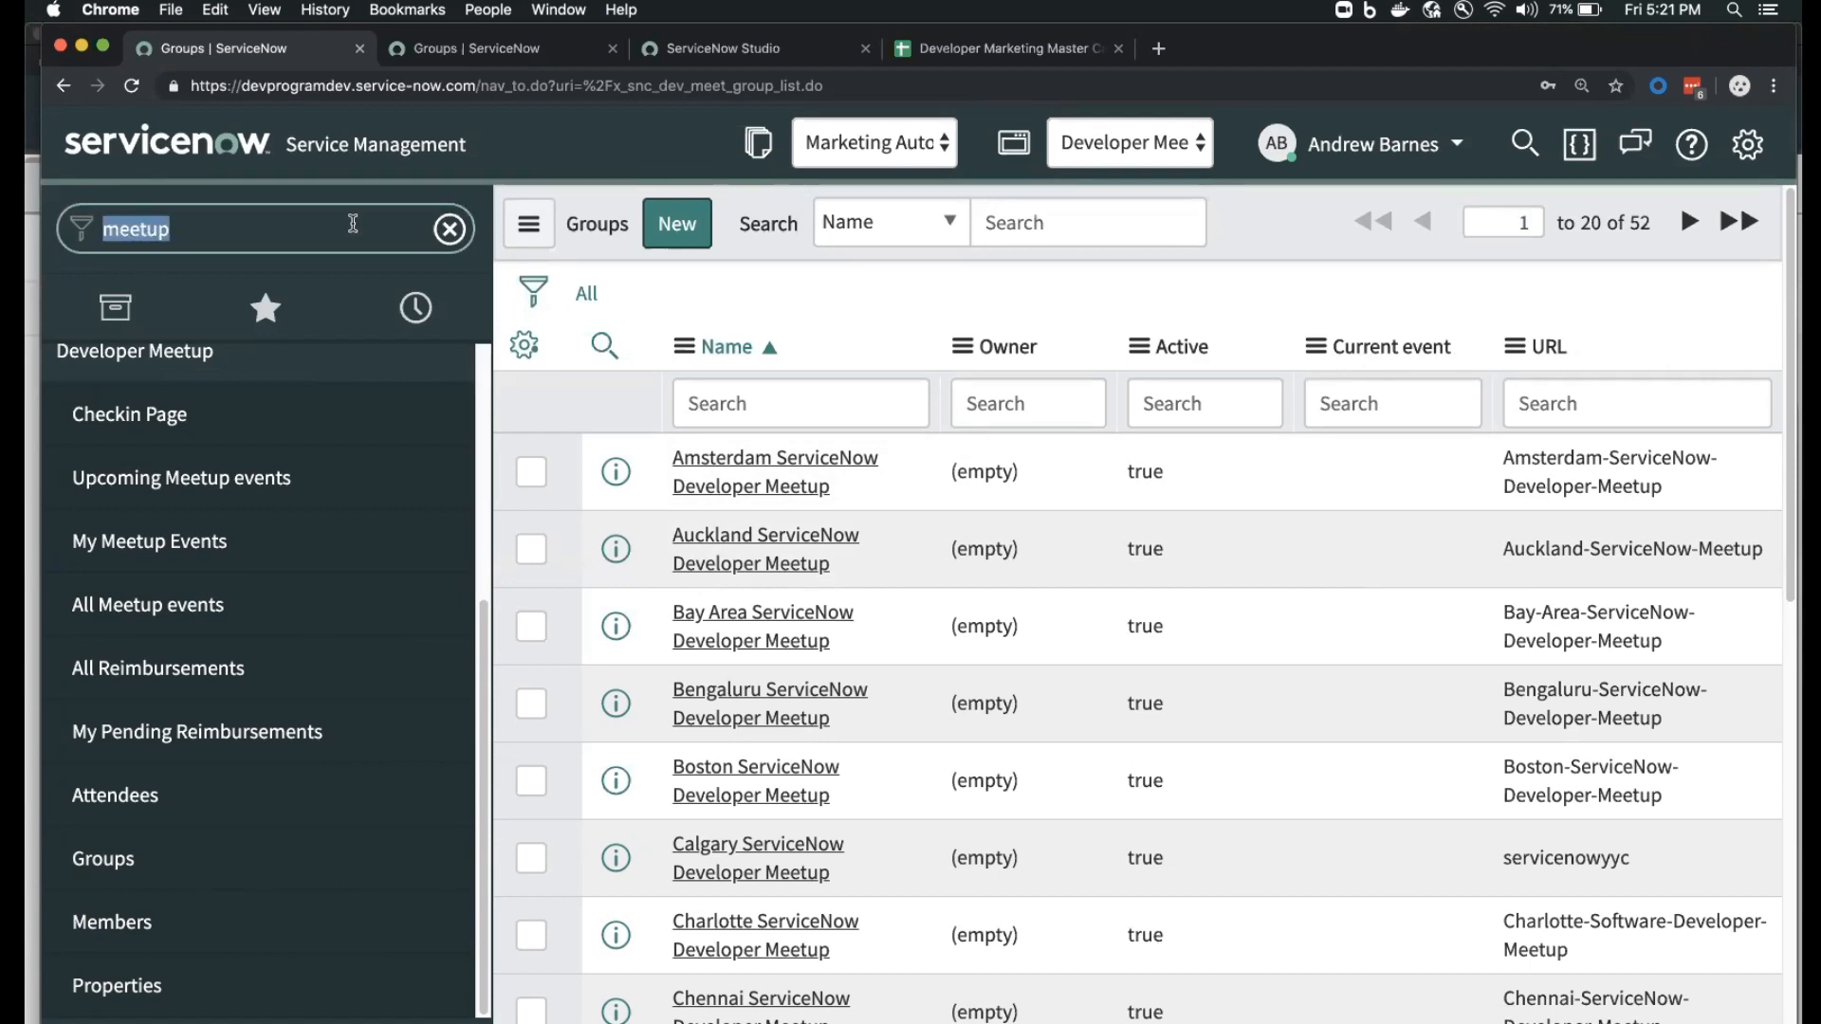
{"action": "type", "text": "debugg"}
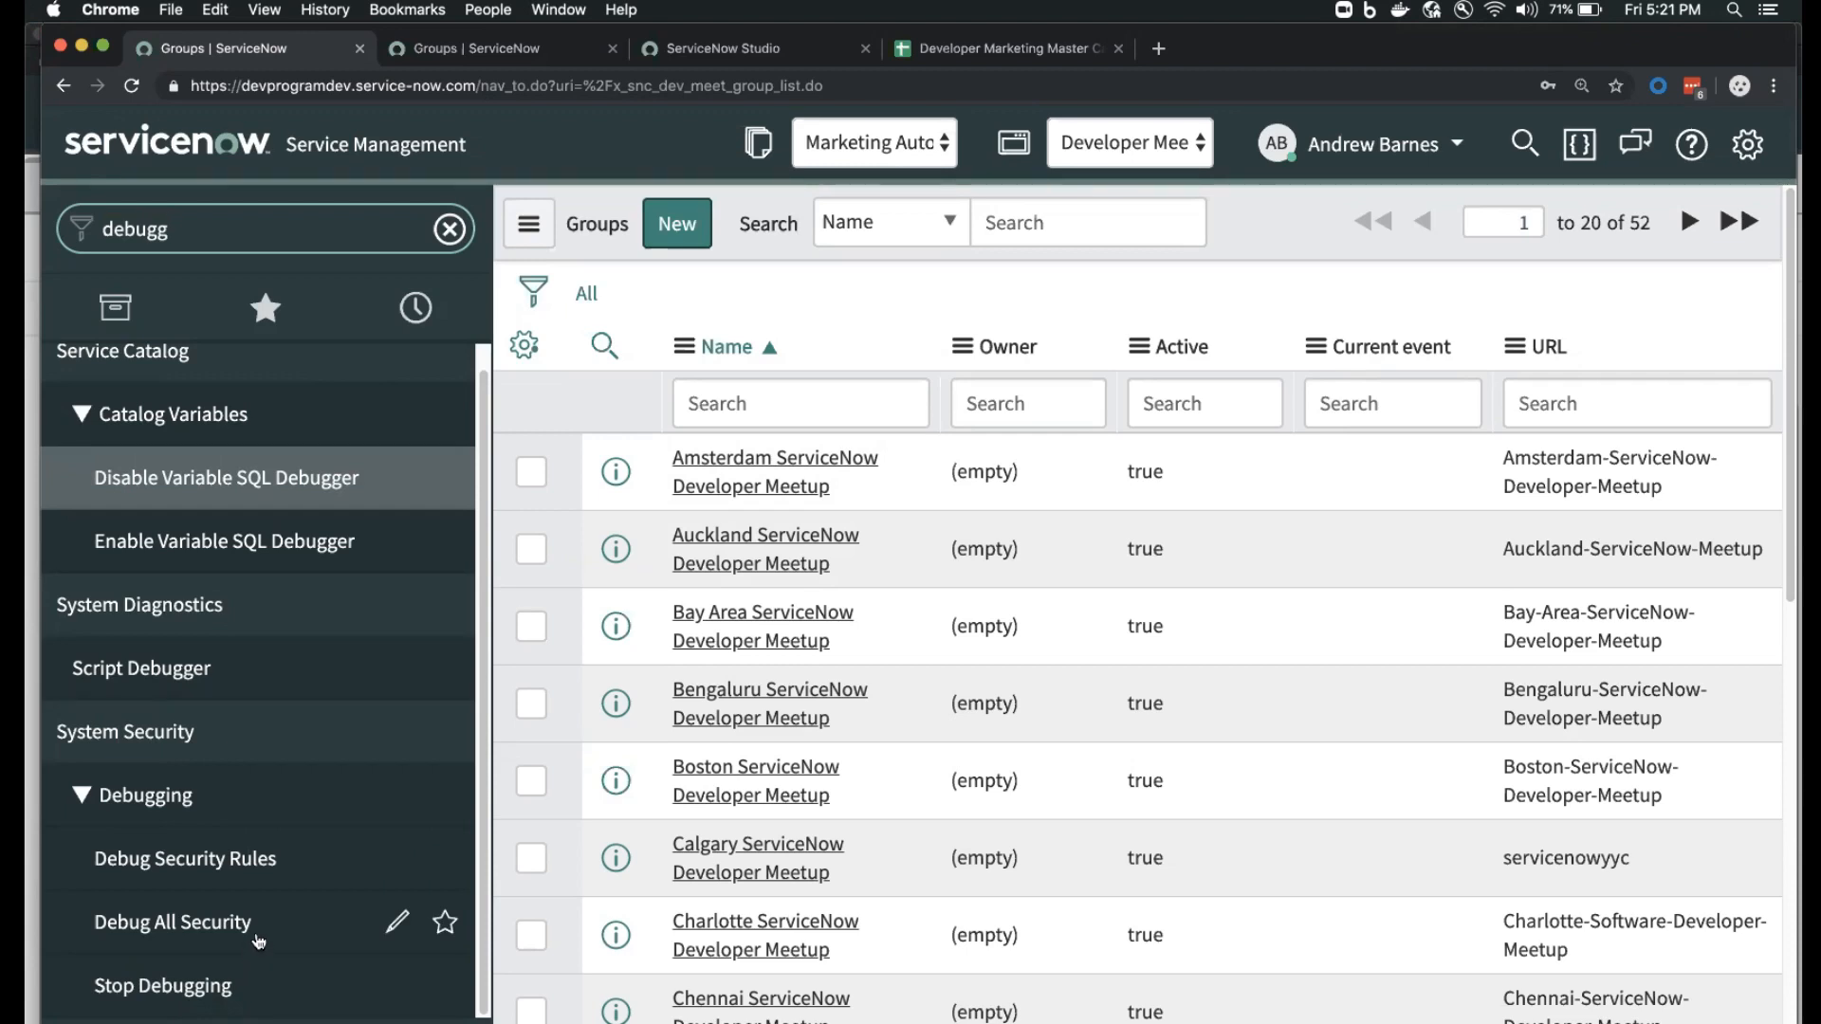
{"action": "left_click", "coordinate": [489, 823]}
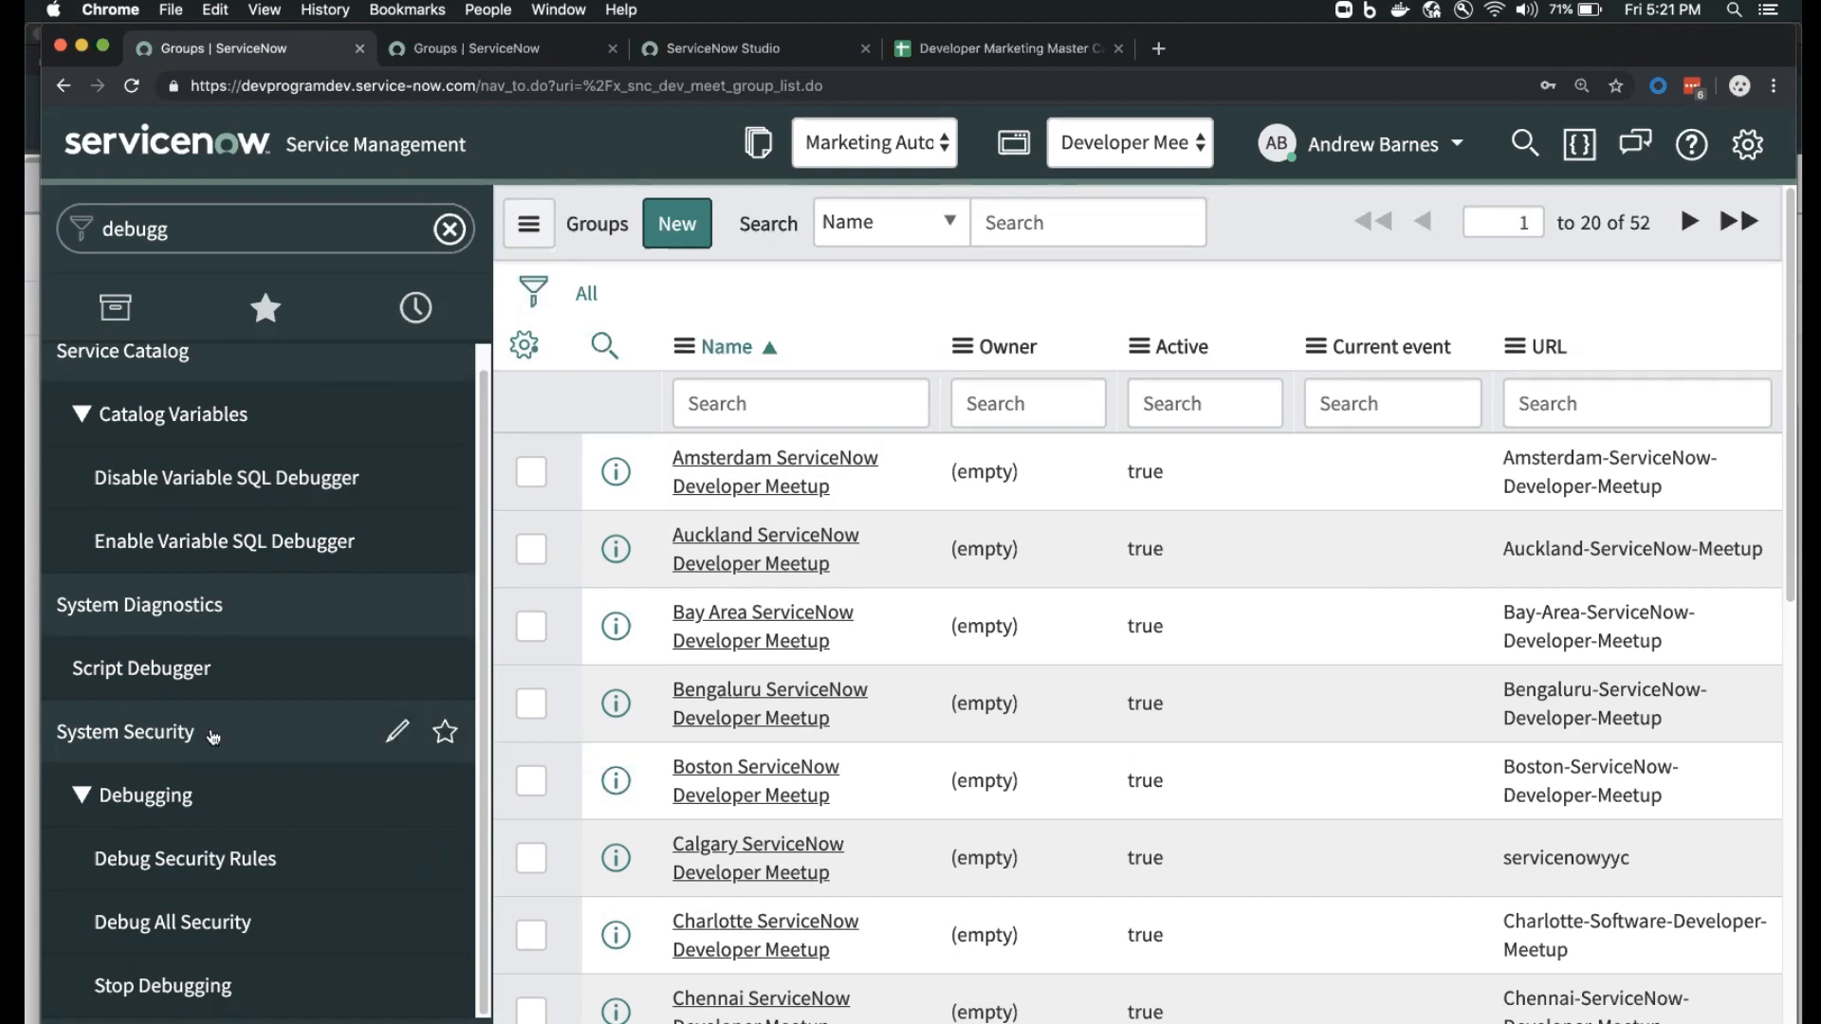
{"action": "left_click", "coordinate": [227, 222]}
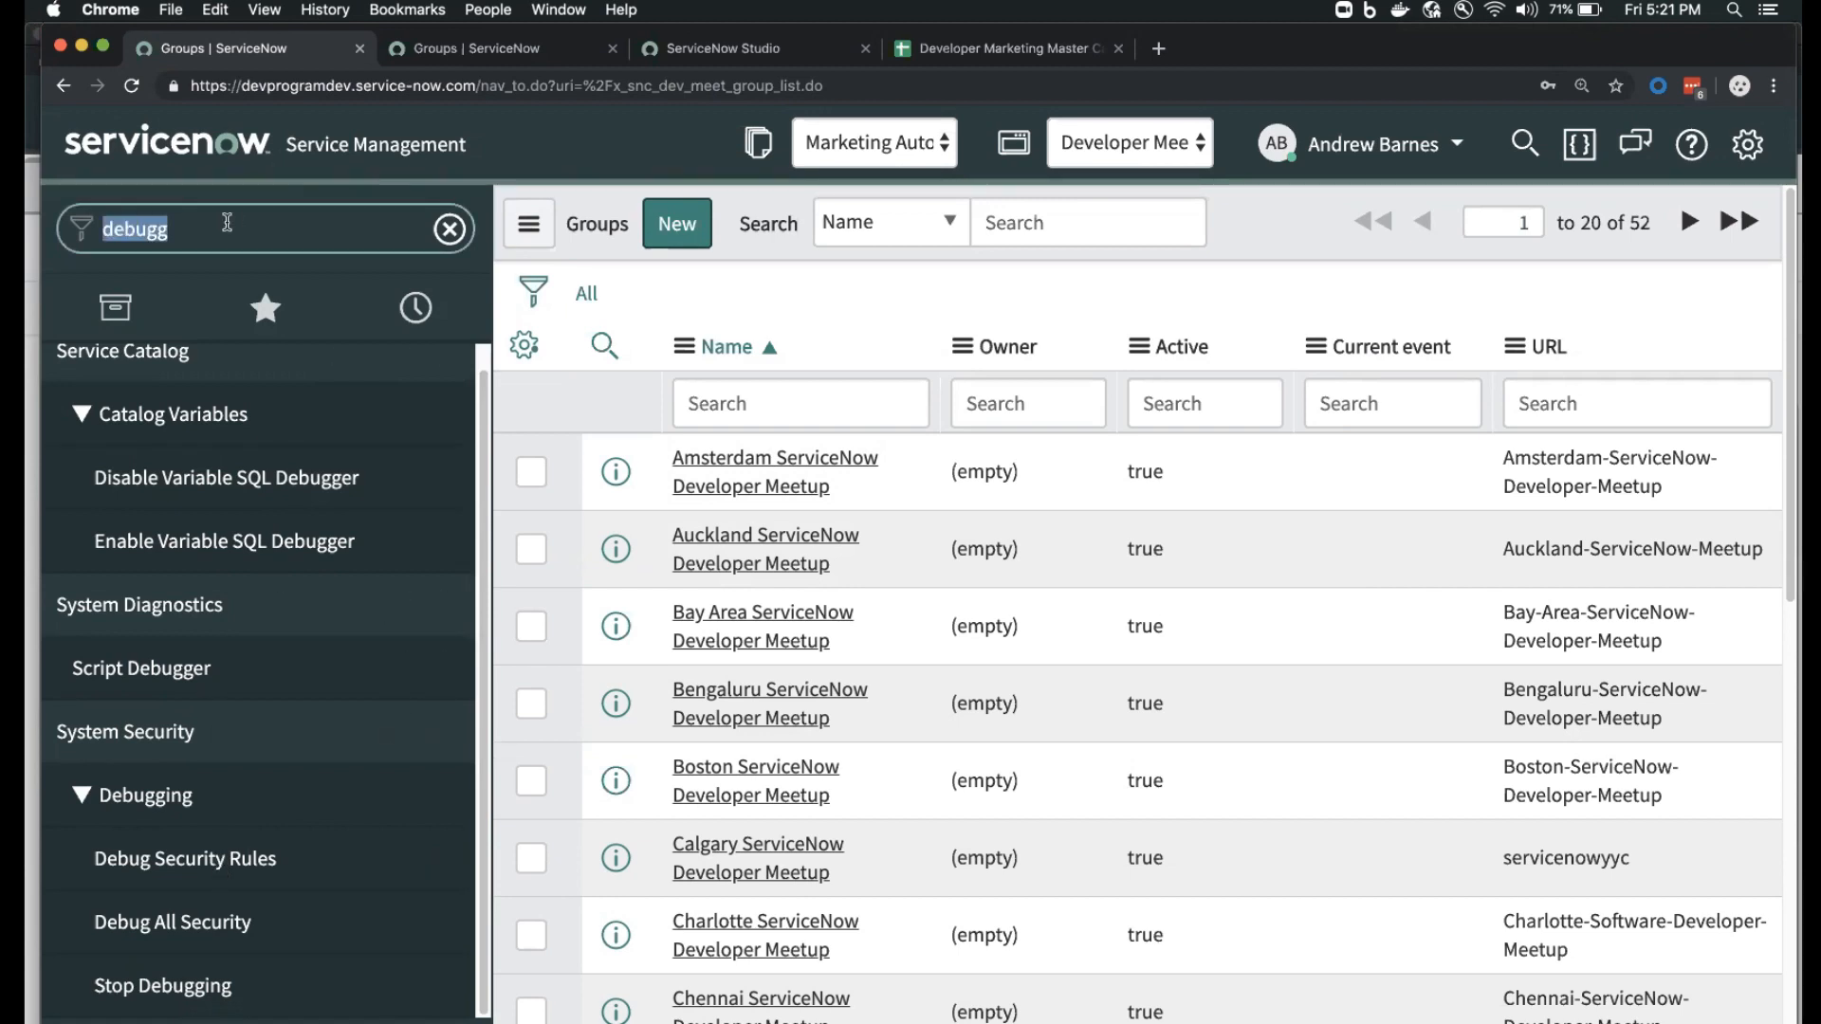
{"action": "type", "text": "debugg"}
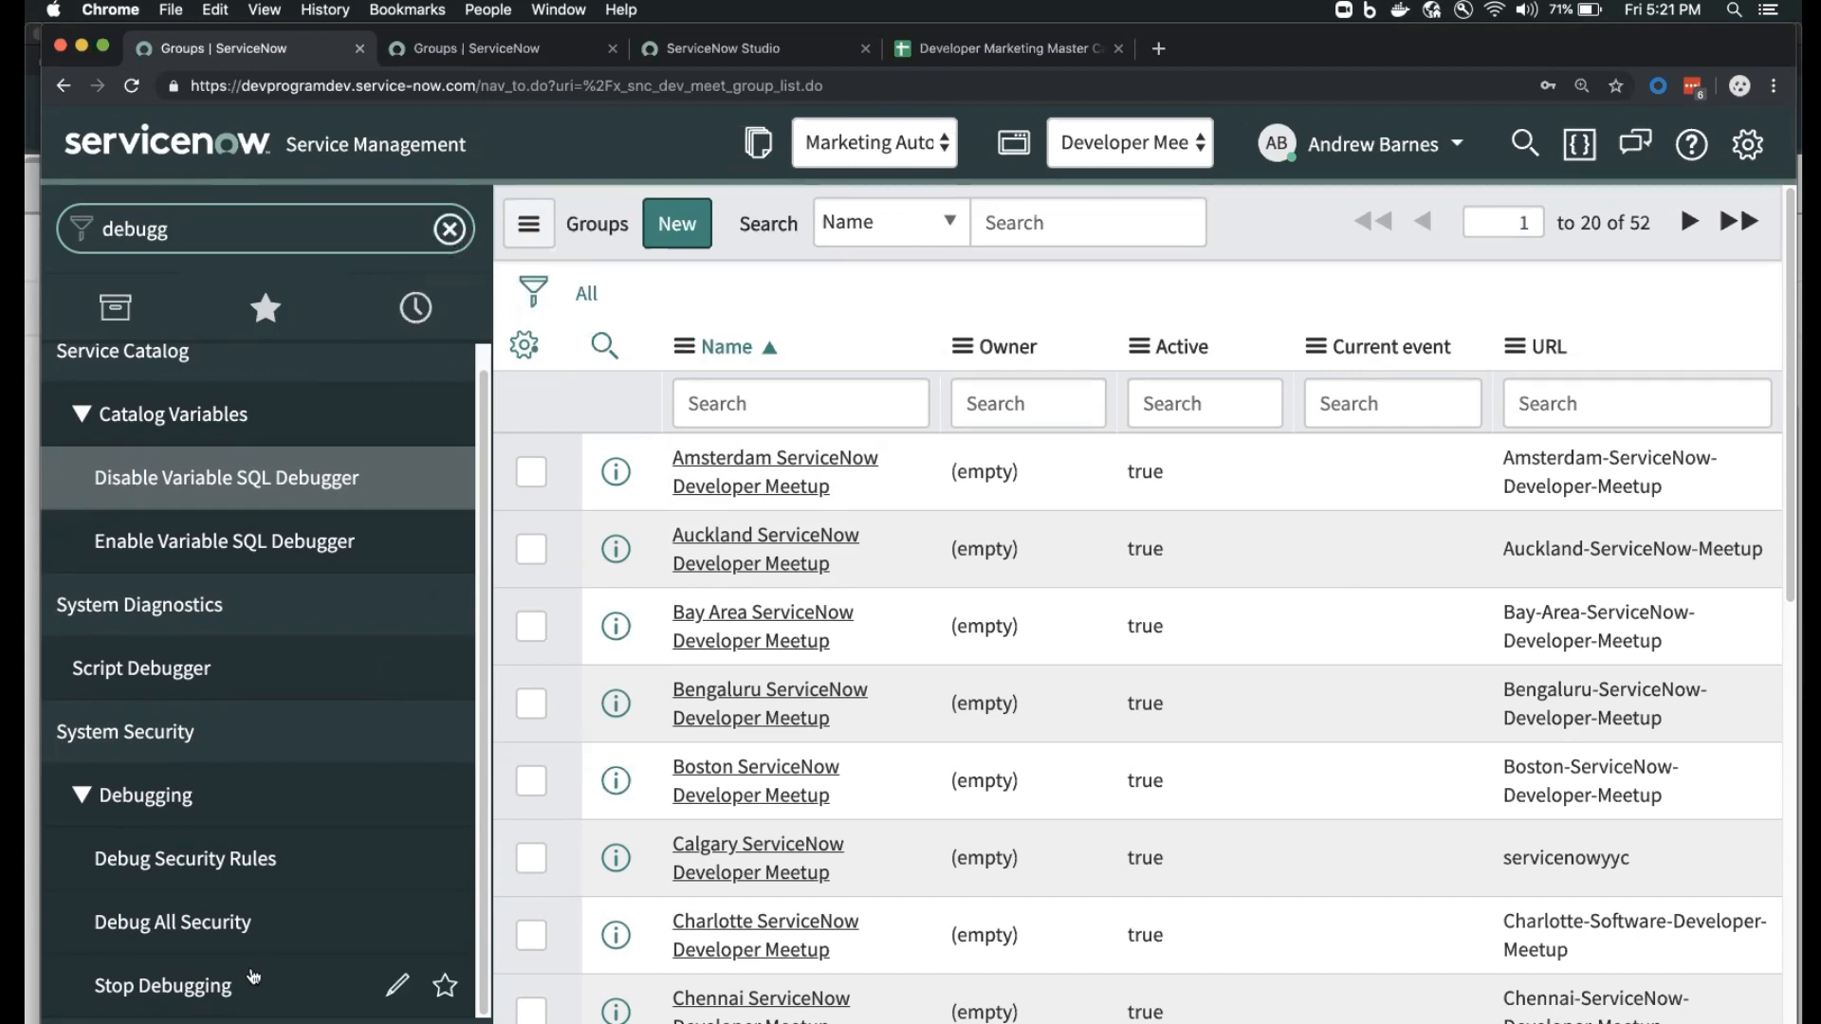
- Filter the application navigator by "session" and look through the Session Debug modules
{"action": "left_click", "coordinate": [243, 240]}
{"action": "type", "text": "session"}
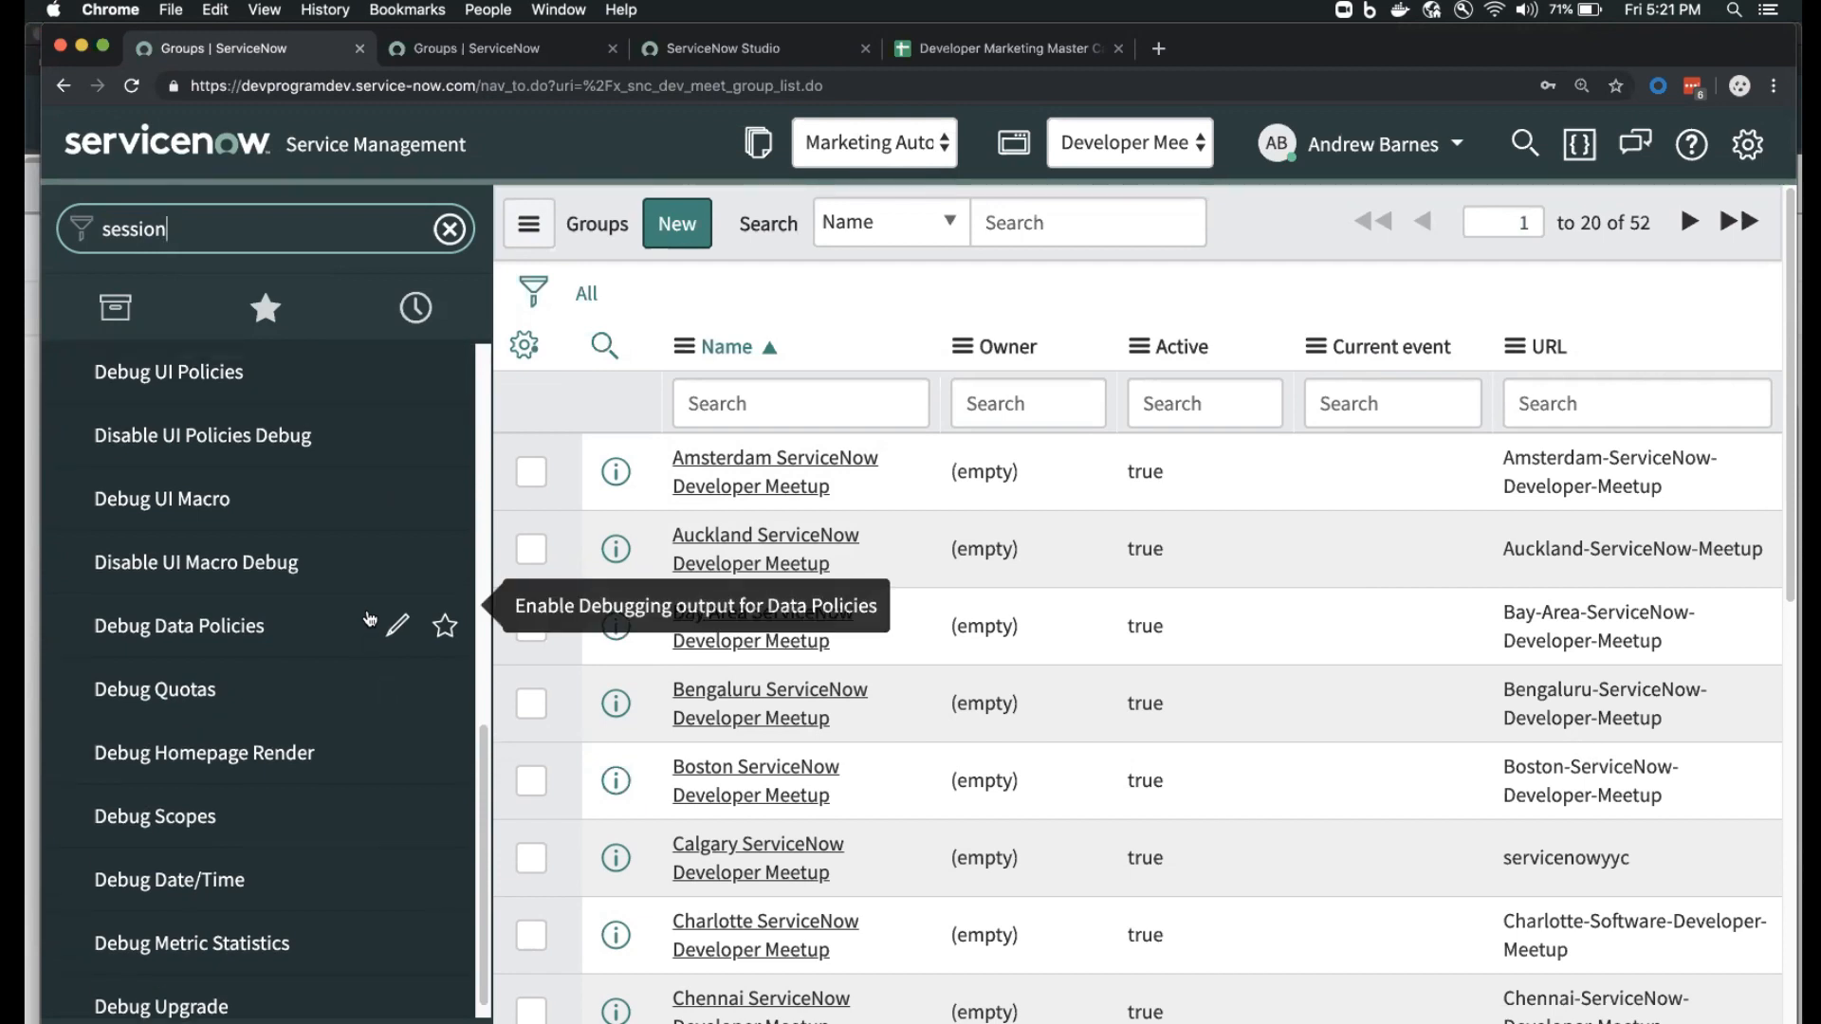
{"action": "scroll", "coordinate": [370, 618], "scroll_direction": "up", "scroll_amount": 4}
{"action": "scroll", "coordinate": [370, 618], "scroll_direction": "up", "scroll_amount": 3}
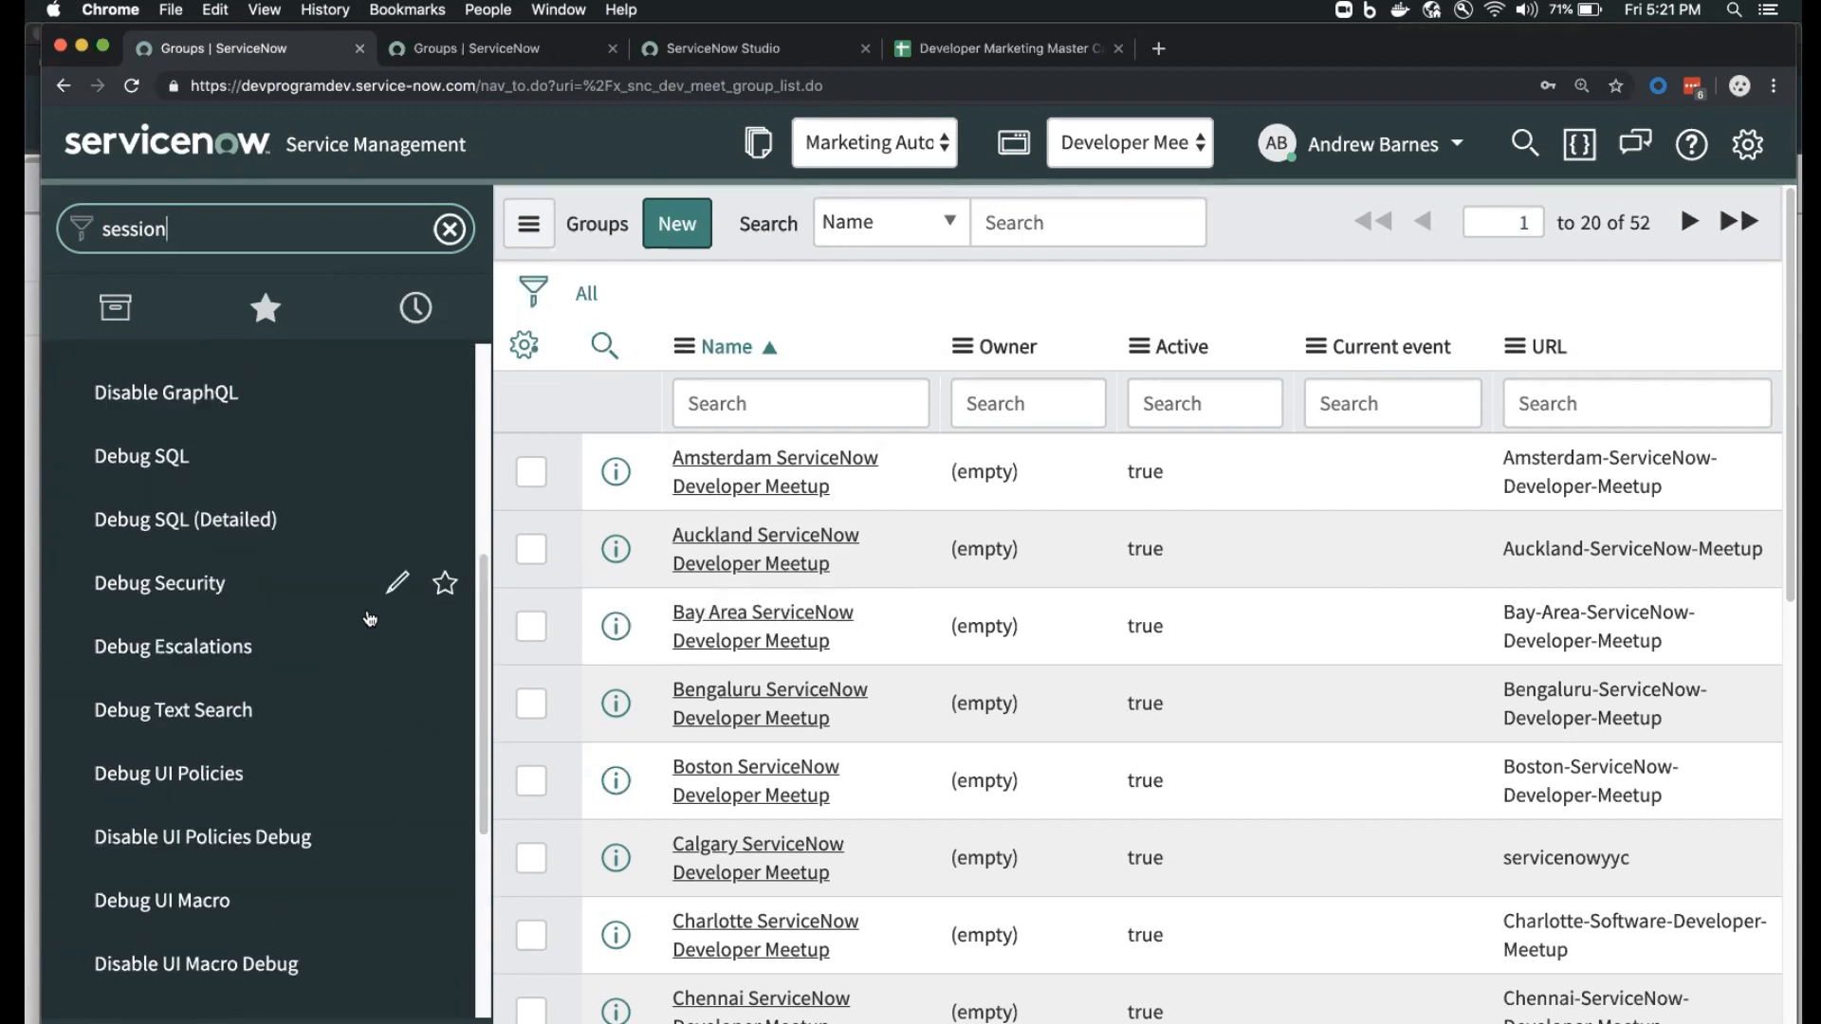
{"action": "scroll", "coordinate": [370, 619], "scroll_direction": "up", "scroll_amount": 3}
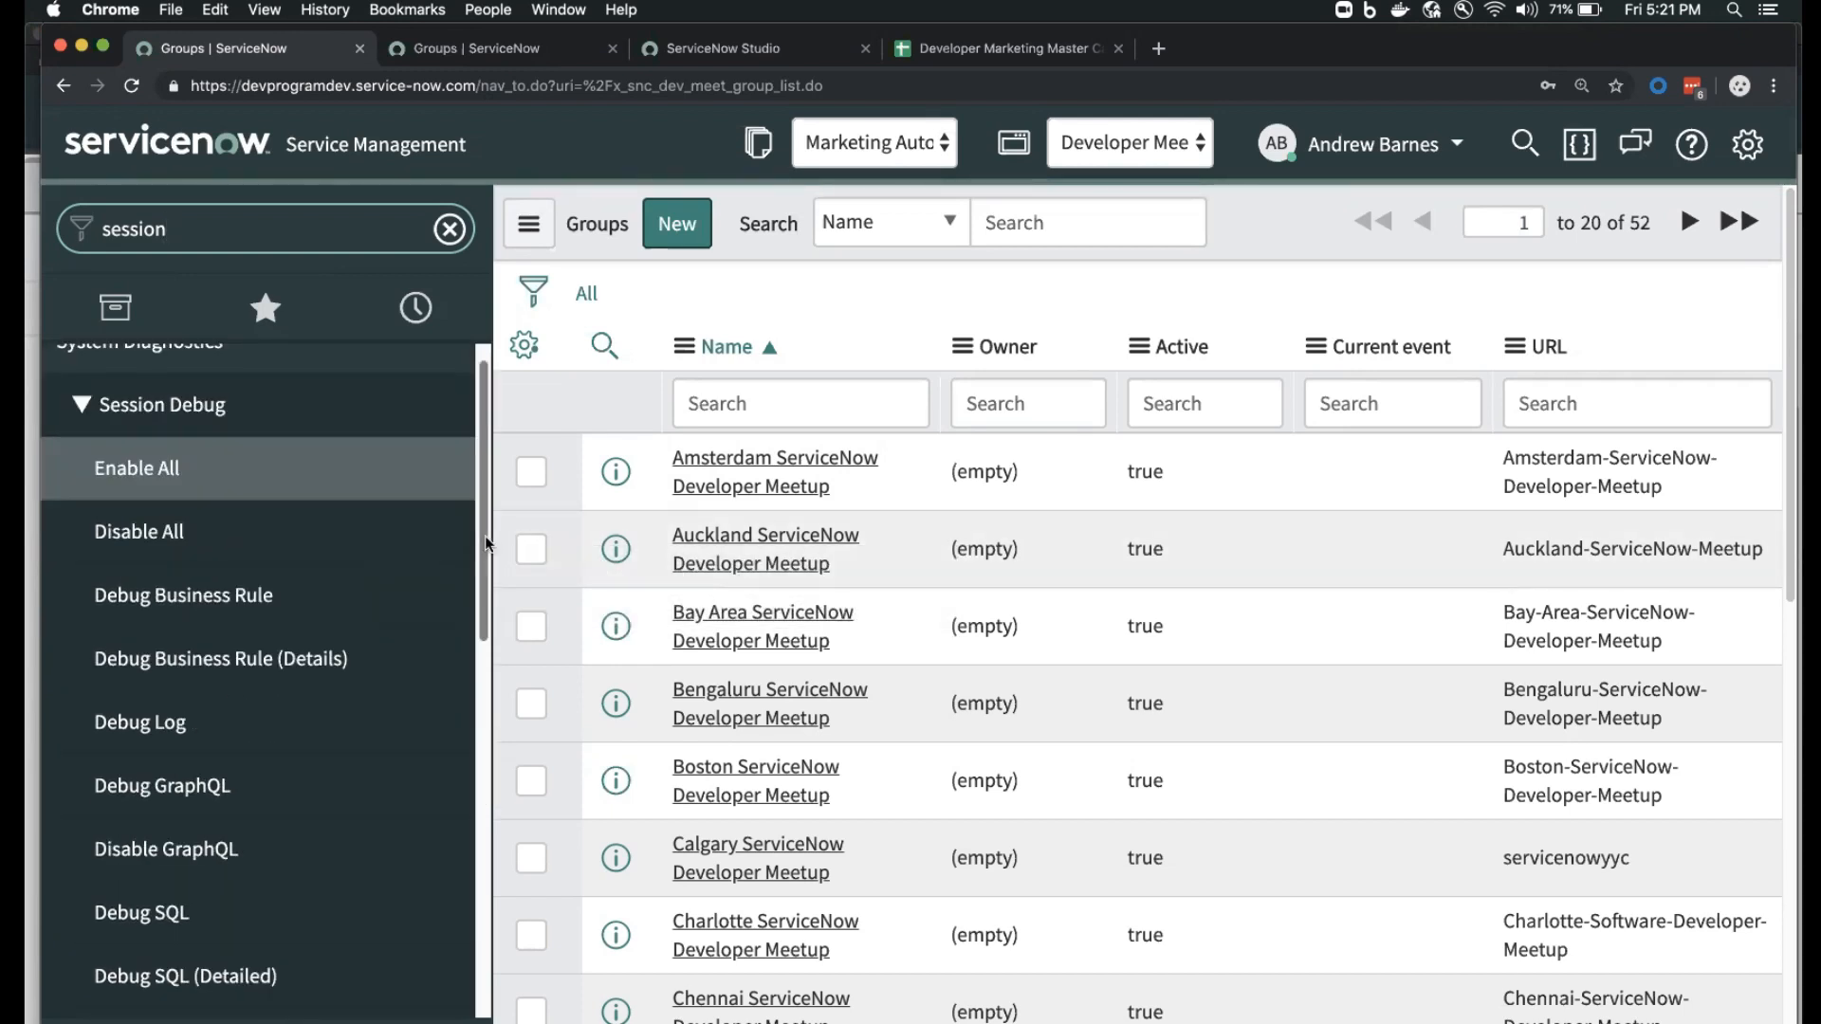
{"action": "left_click_drag", "start_coordinate": [488, 546], "coordinate": [508, 975]}
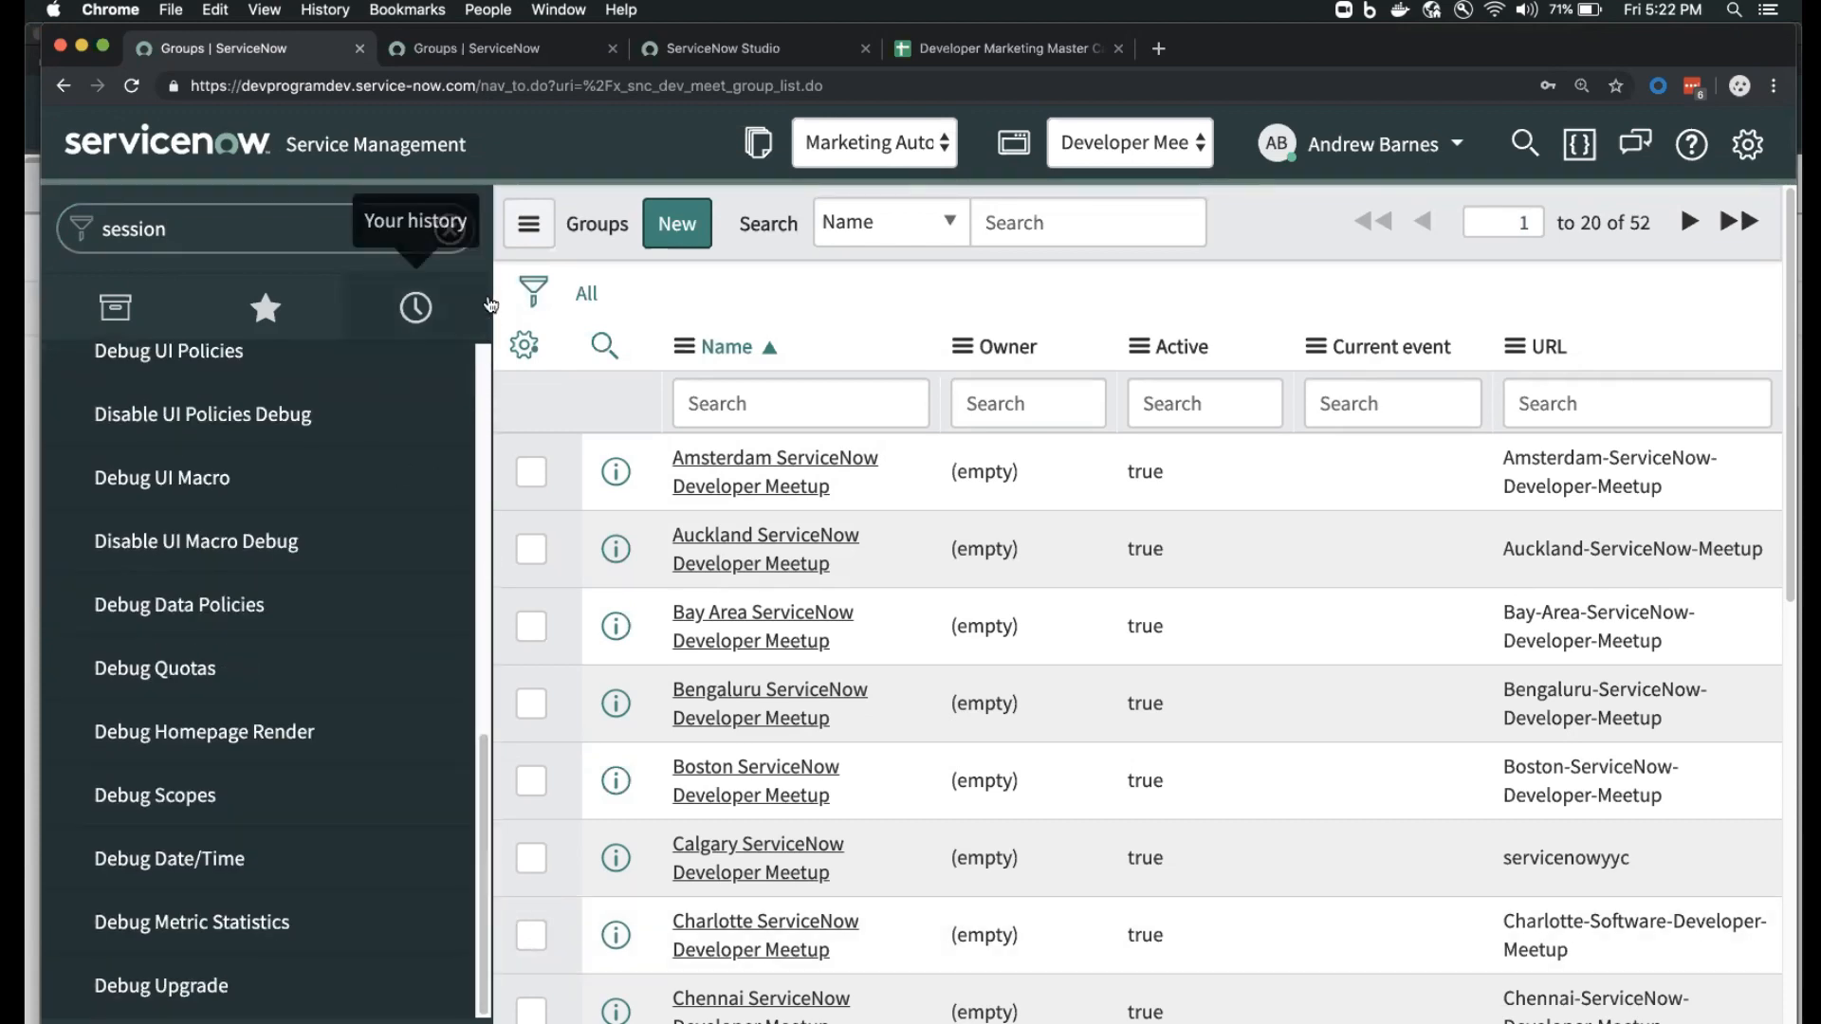
{"action": "left_click", "coordinate": [479, 406]}
{"action": "left_click", "coordinate": [479, 406]}
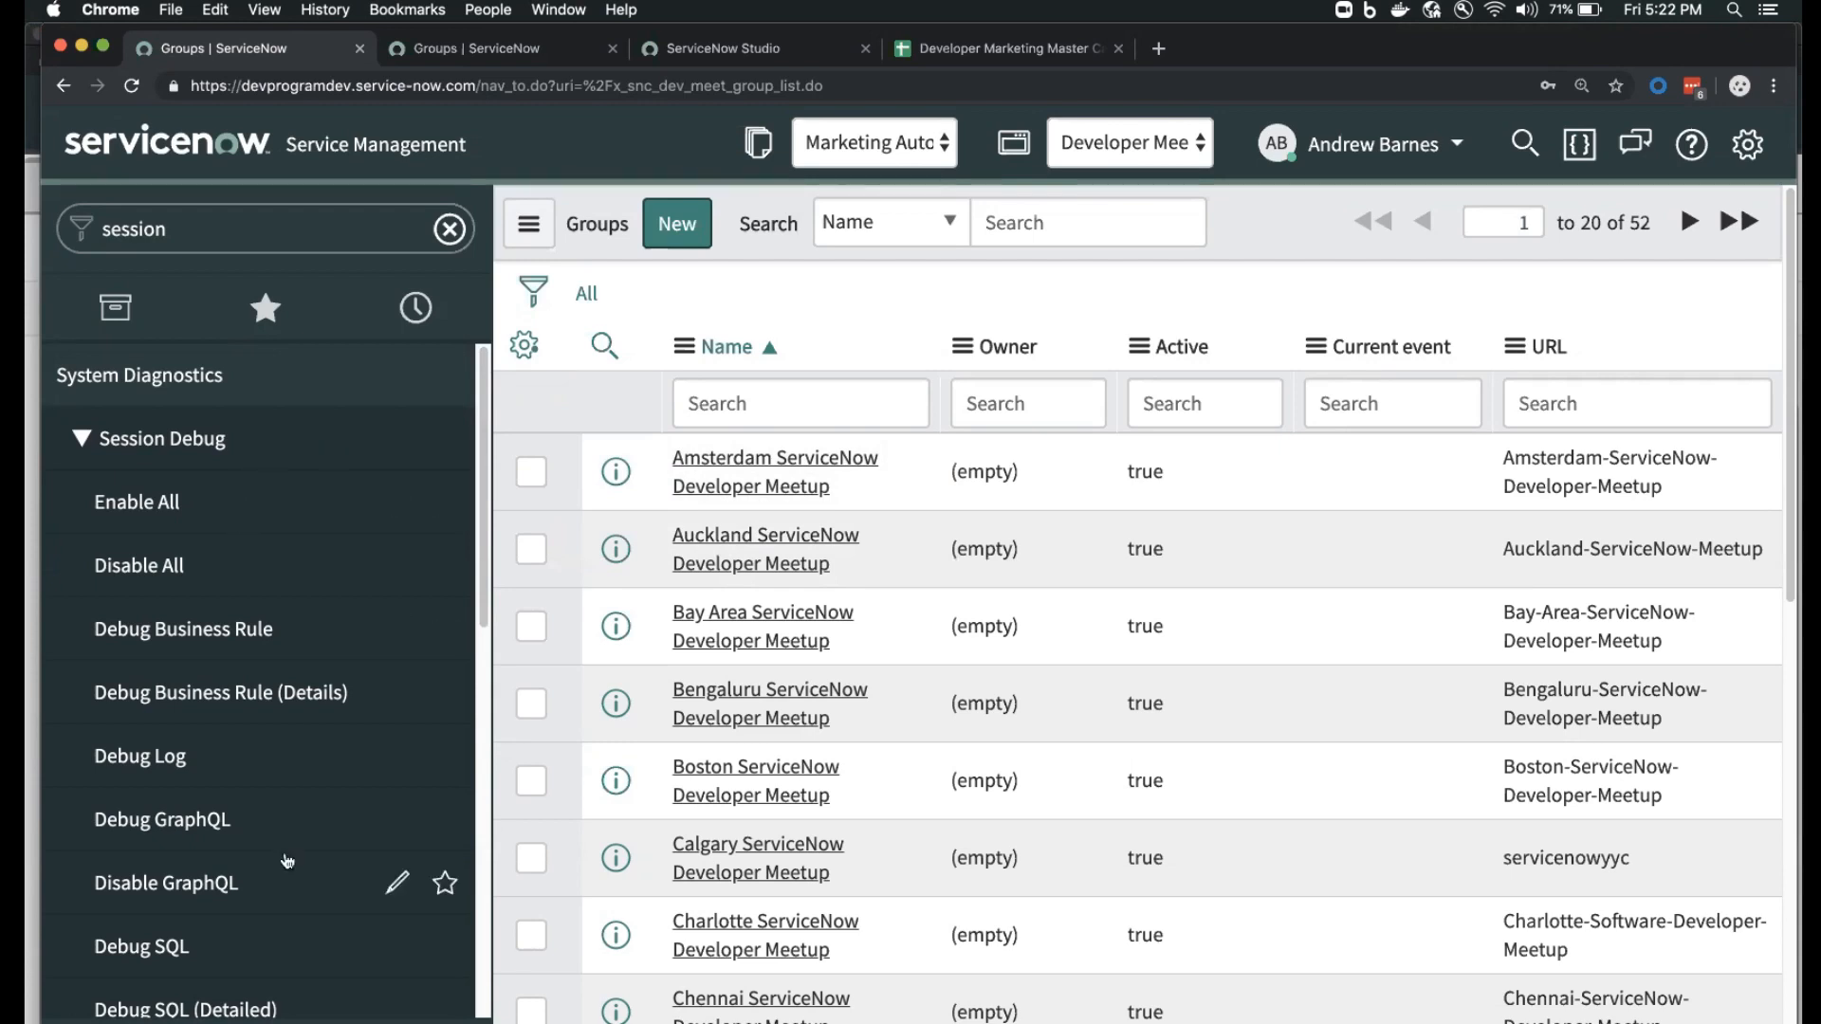
- Start Debug Business Rule, allow its notifications, and view the Session Log in an enlarged window before closing it
{"action": "left_click", "coordinate": [226, 641]}
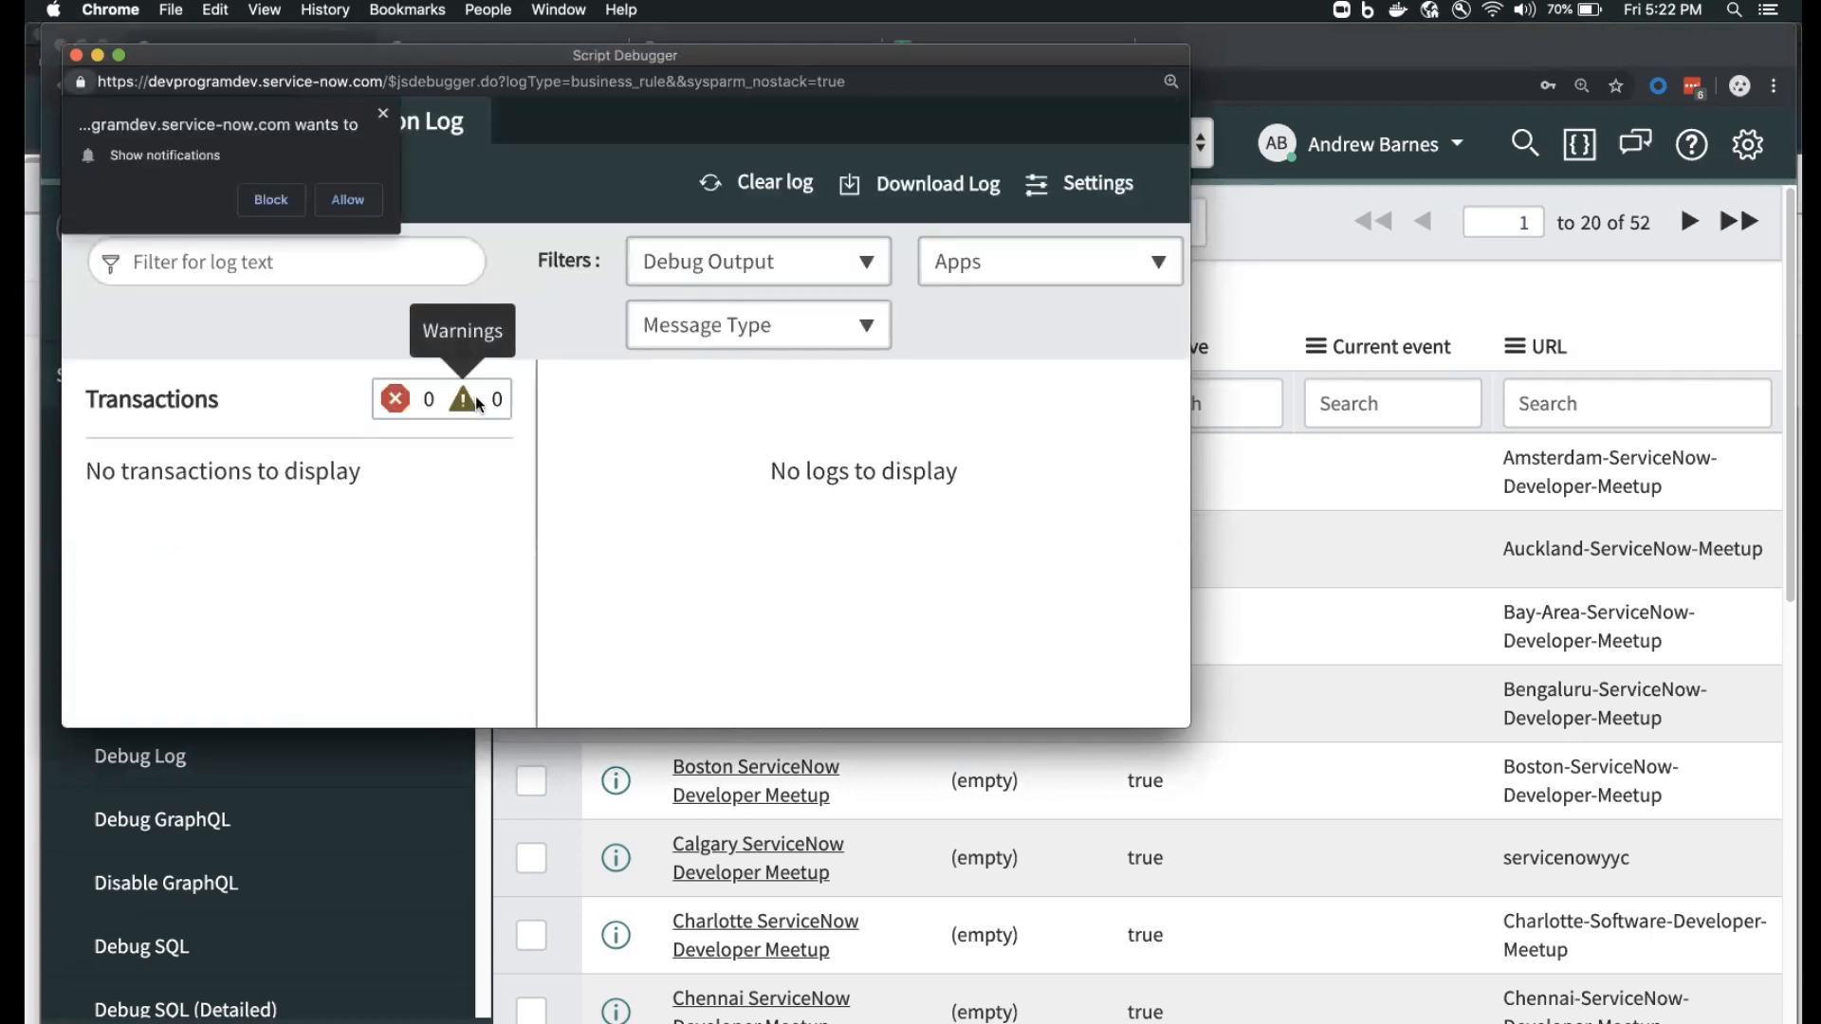
{"action": "left_click", "coordinate": [365, 200]}
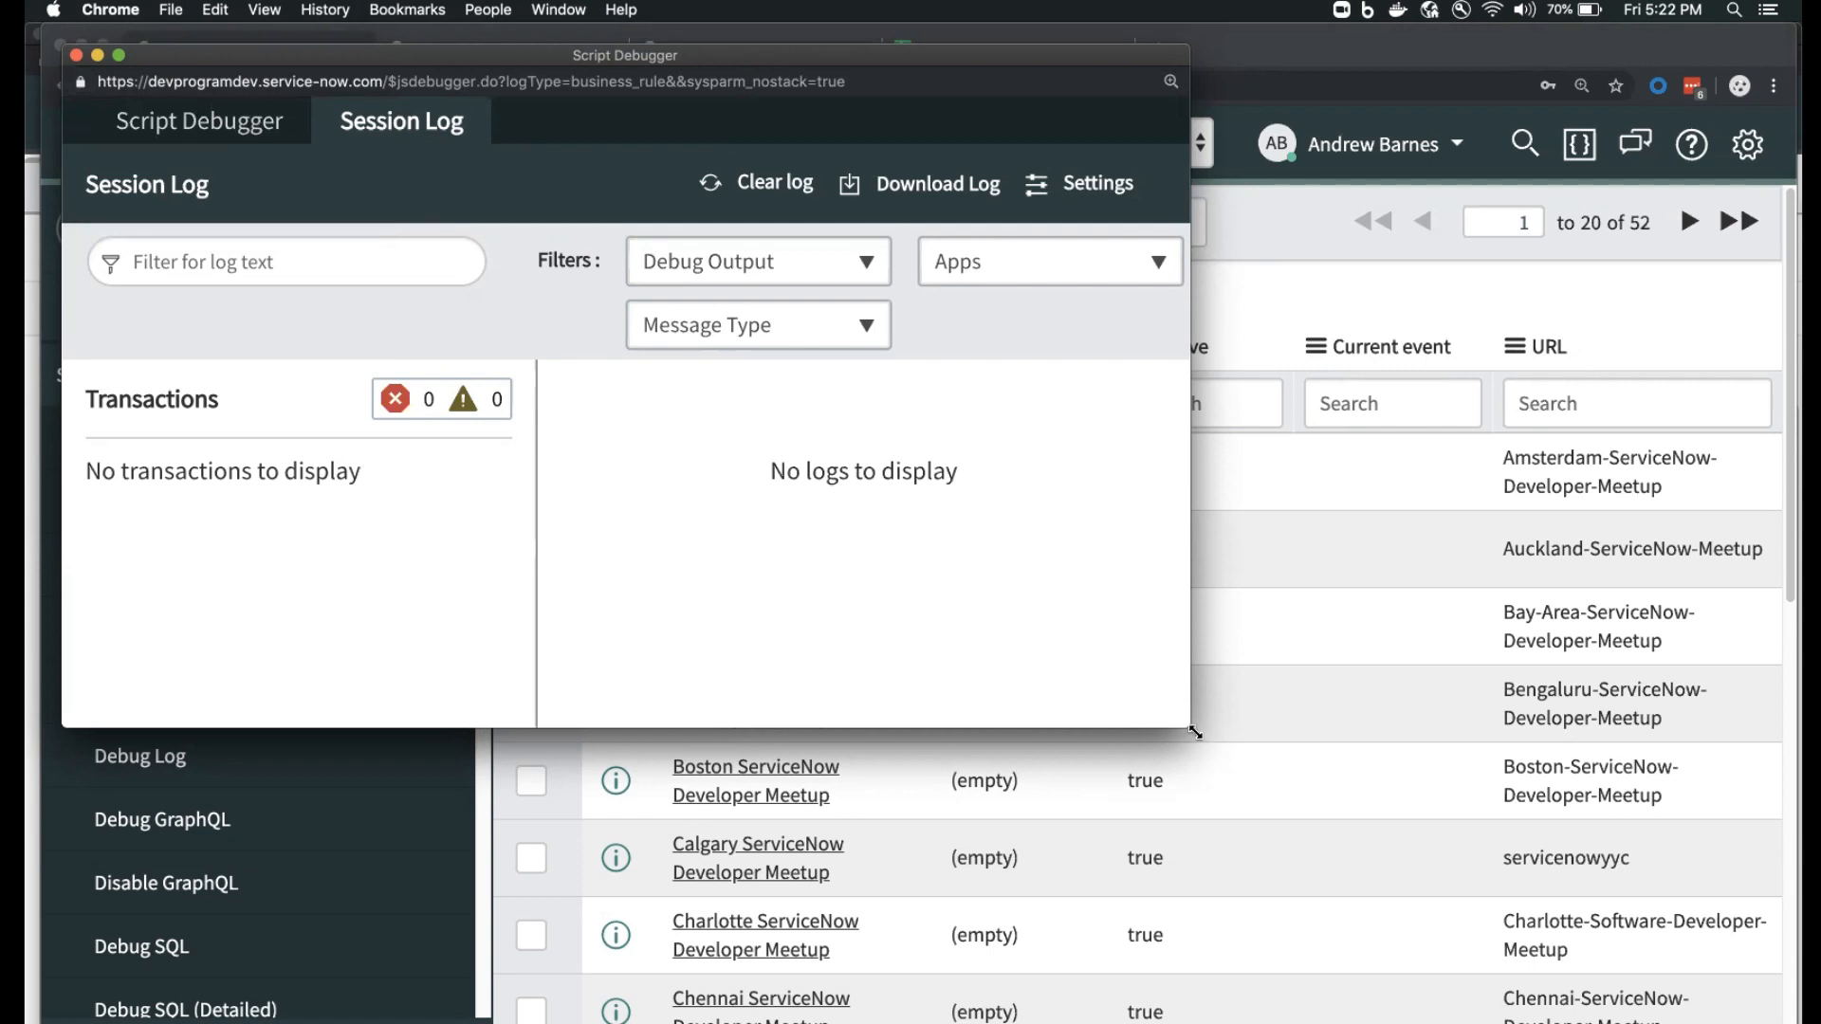
{"action": "left_click_drag", "start_coordinate": [1190, 727], "coordinate": [1755, 1023]}
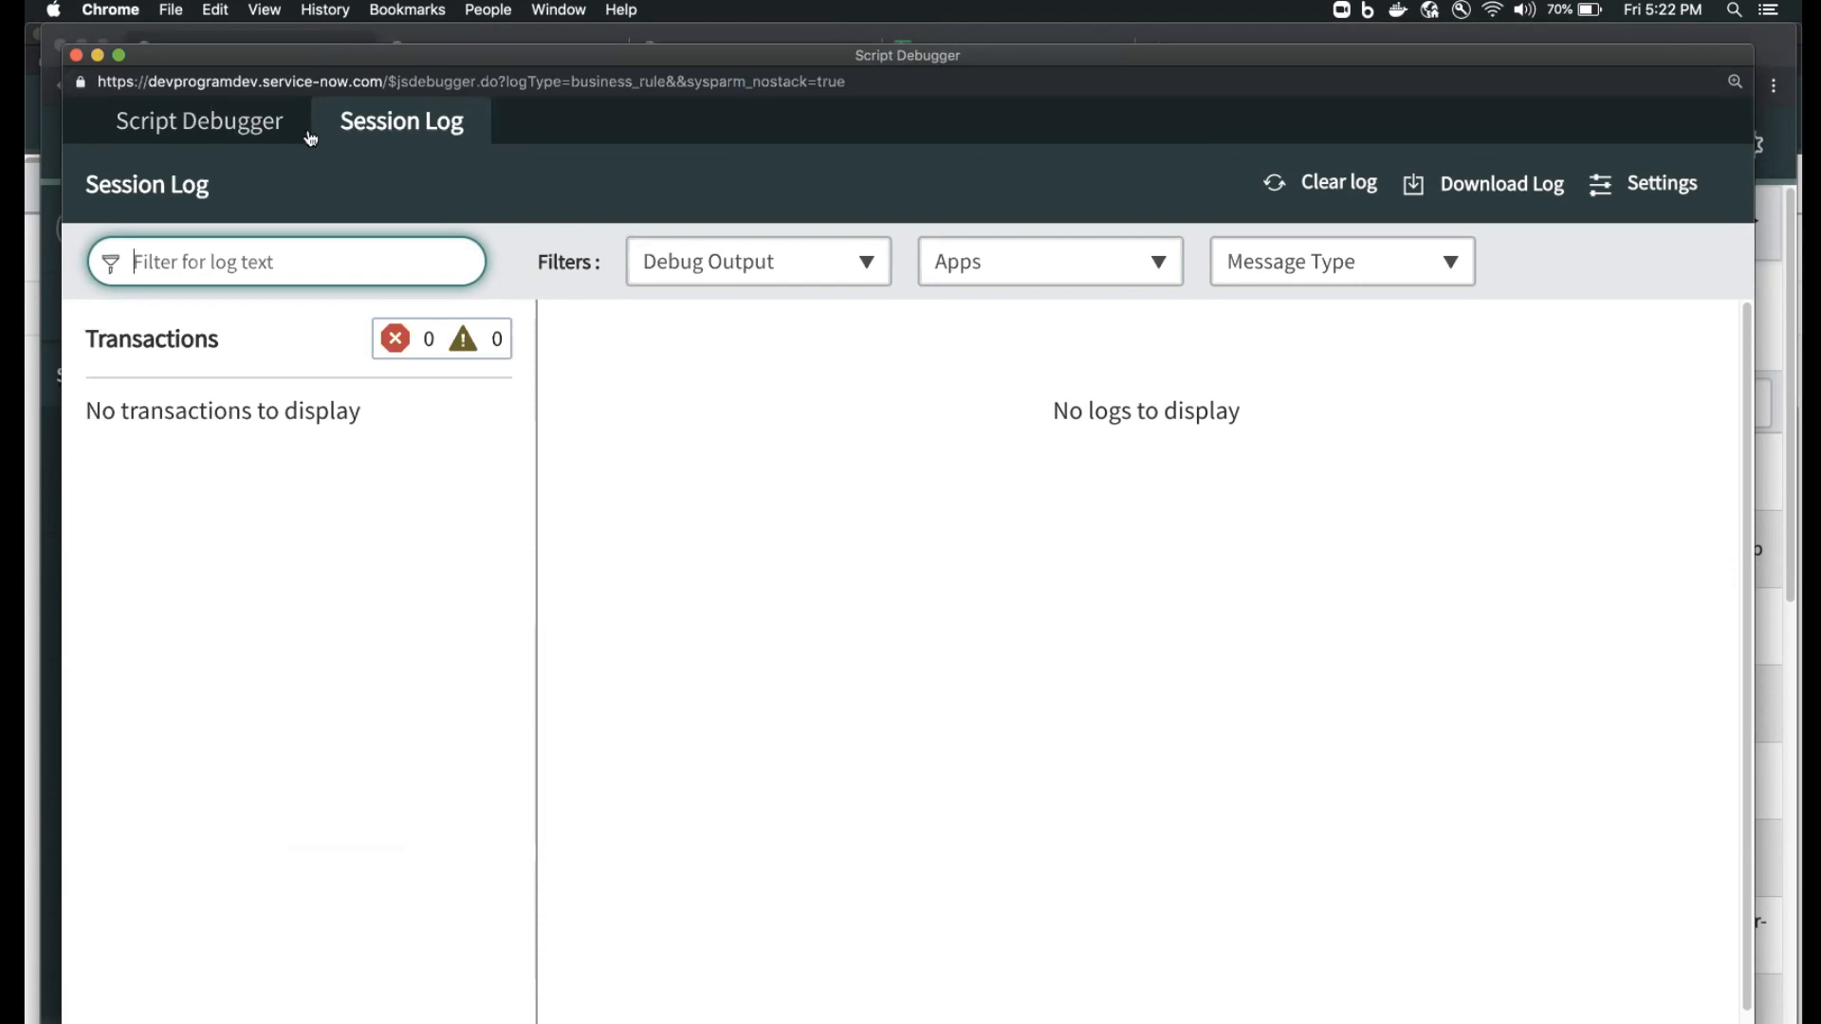
{"action": "left_click", "coordinate": [76, 58]}
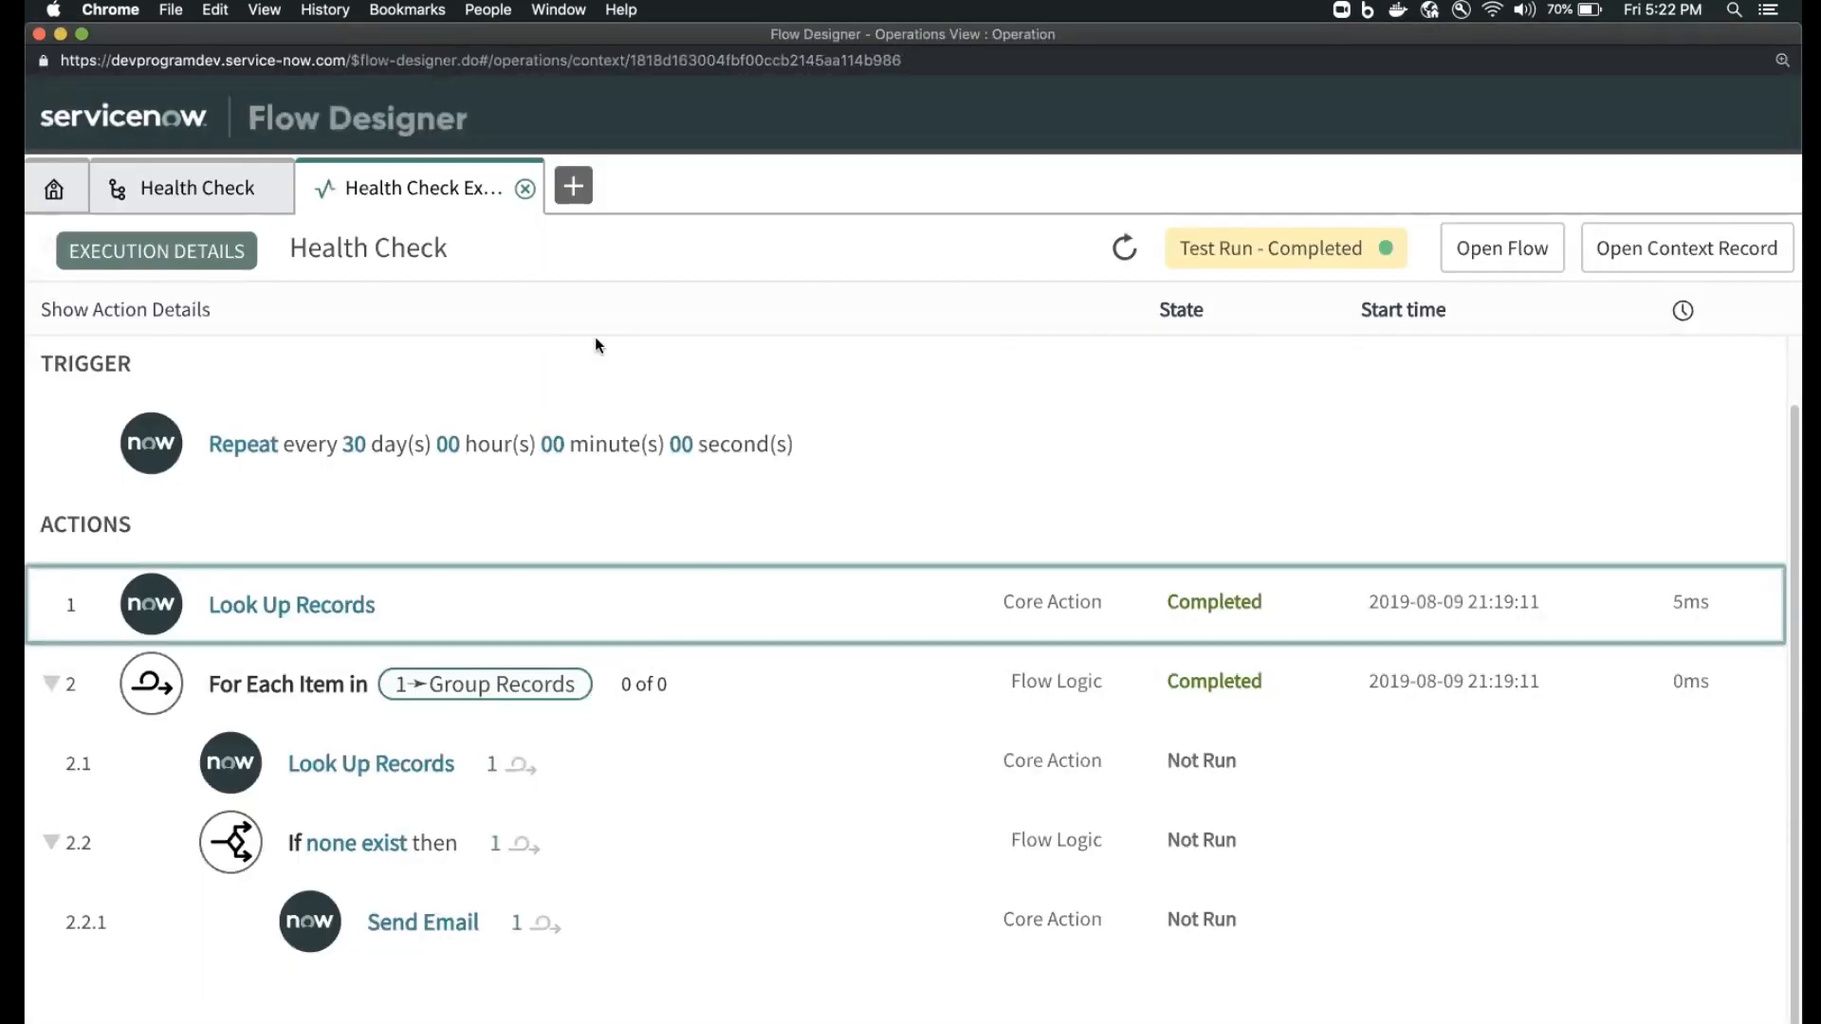
- Close the old Health Check execution details, run the flow test again, and open the new execution details
{"action": "left_click", "coordinate": [524, 188]}
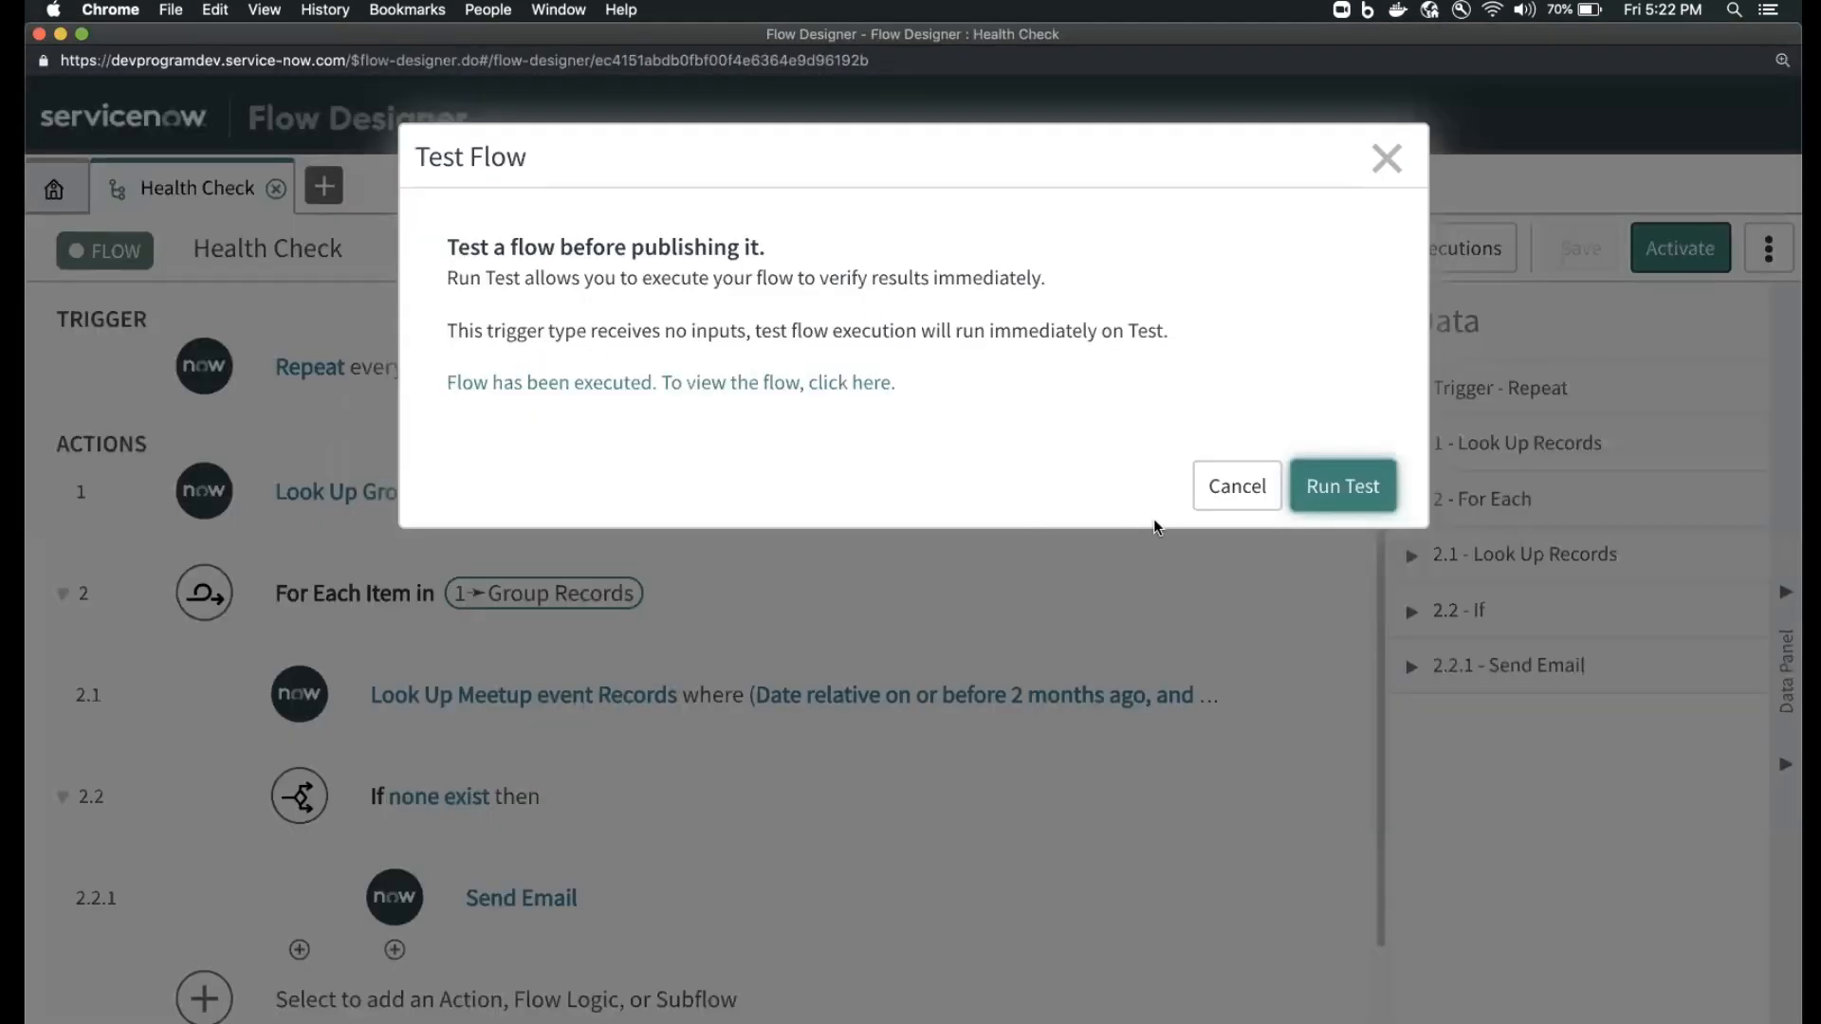
{"action": "left_click", "coordinate": [1357, 485]}
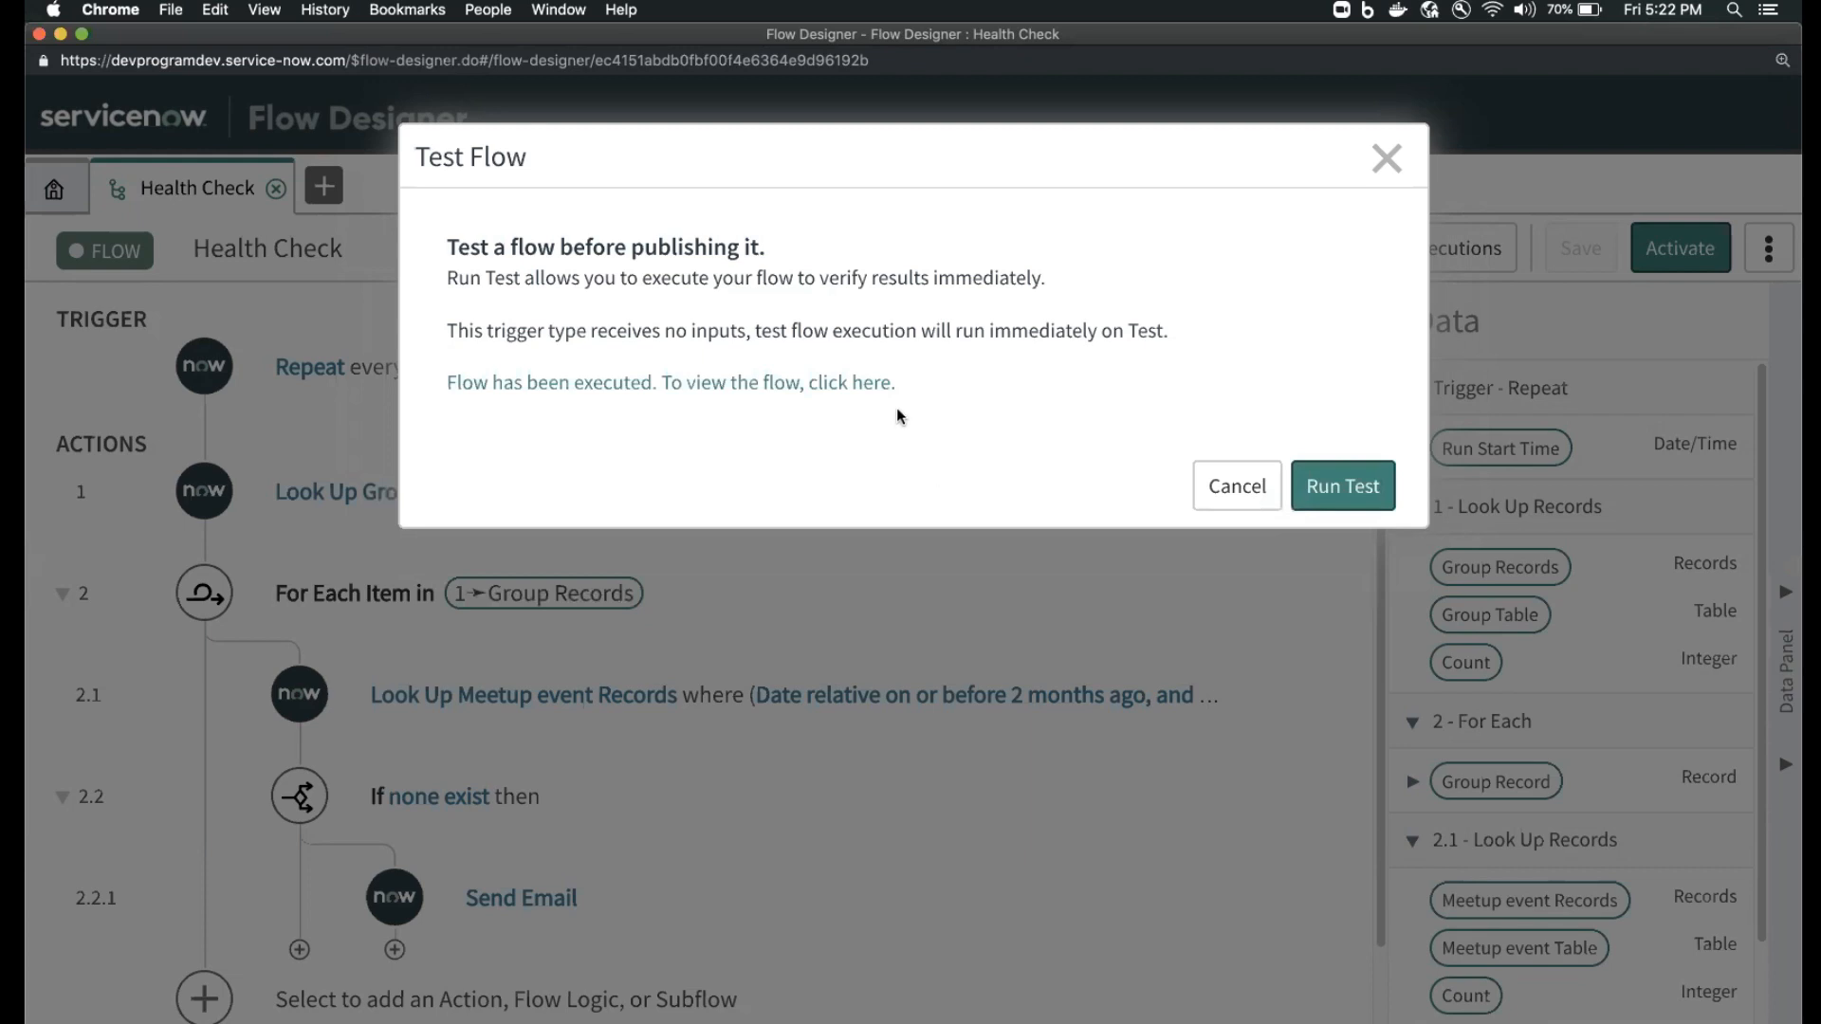
{"action": "left_click", "coordinate": [864, 383]}
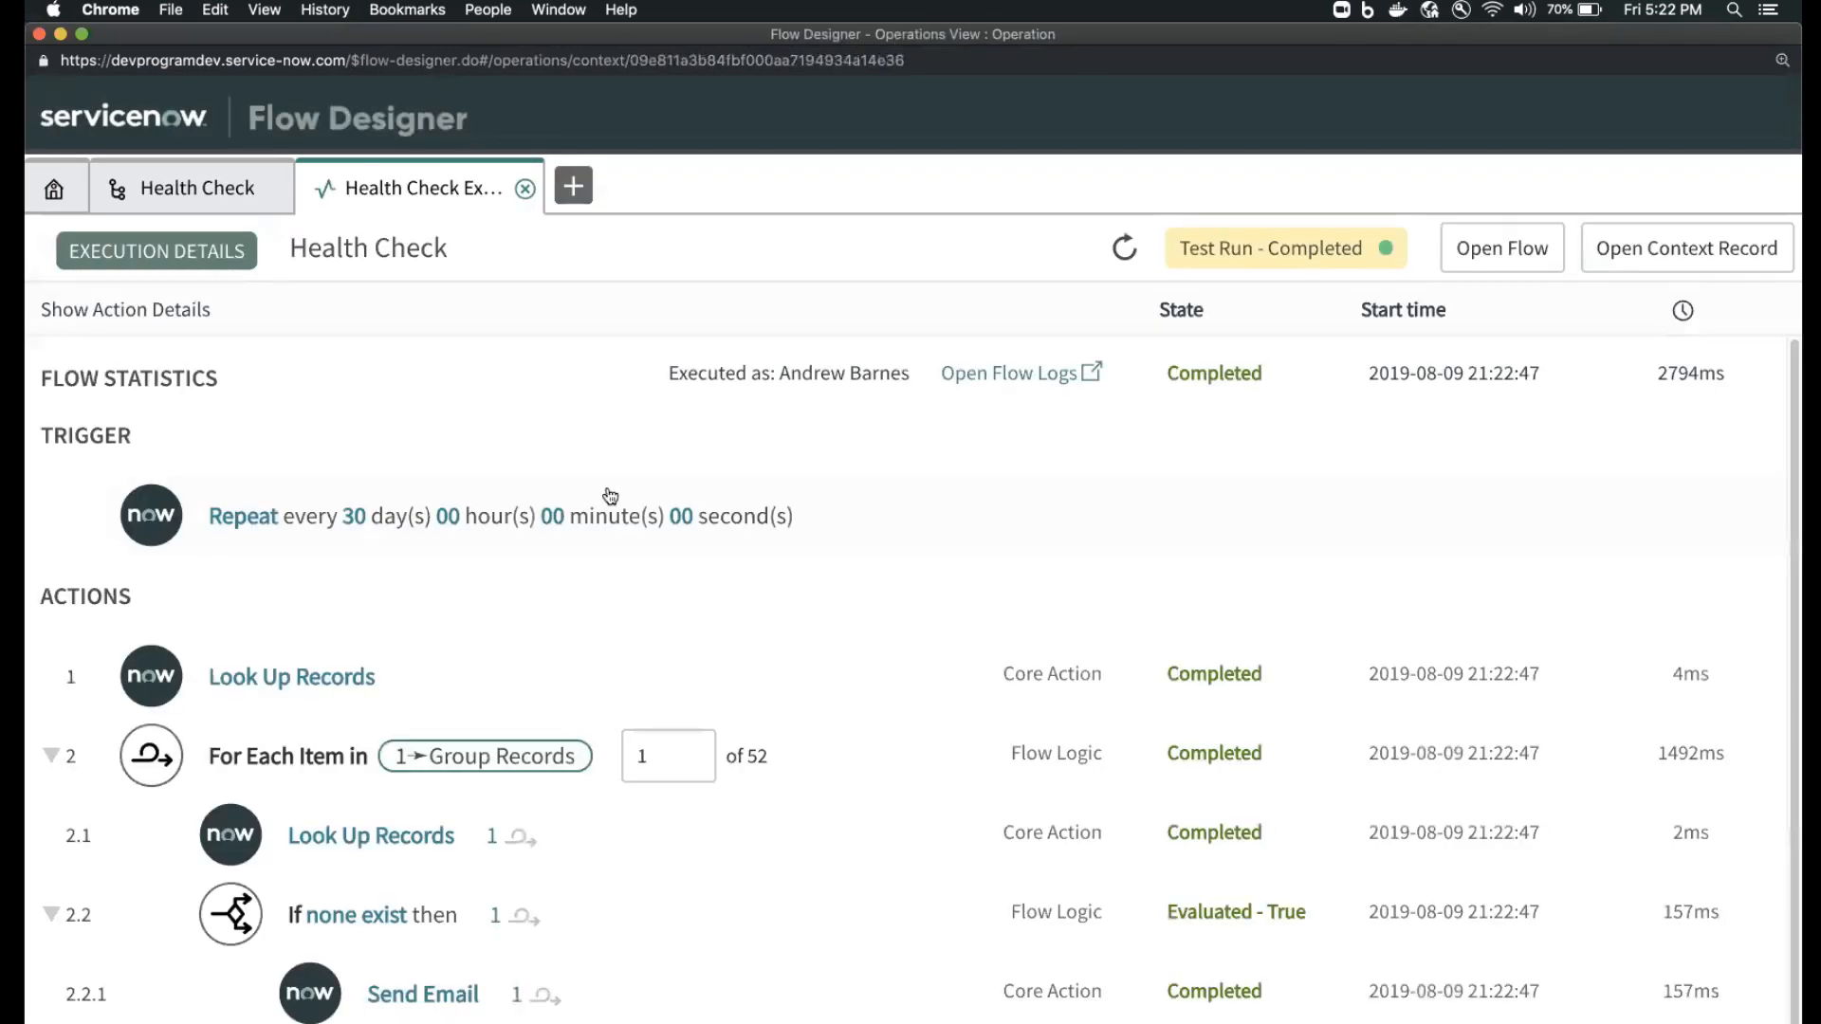
- Expand the "If none exist" condition in the execution details and read its configuration and runtime values
{"action": "scroll", "coordinate": [715, 650], "scroll_direction": "down", "scroll_amount": 1}
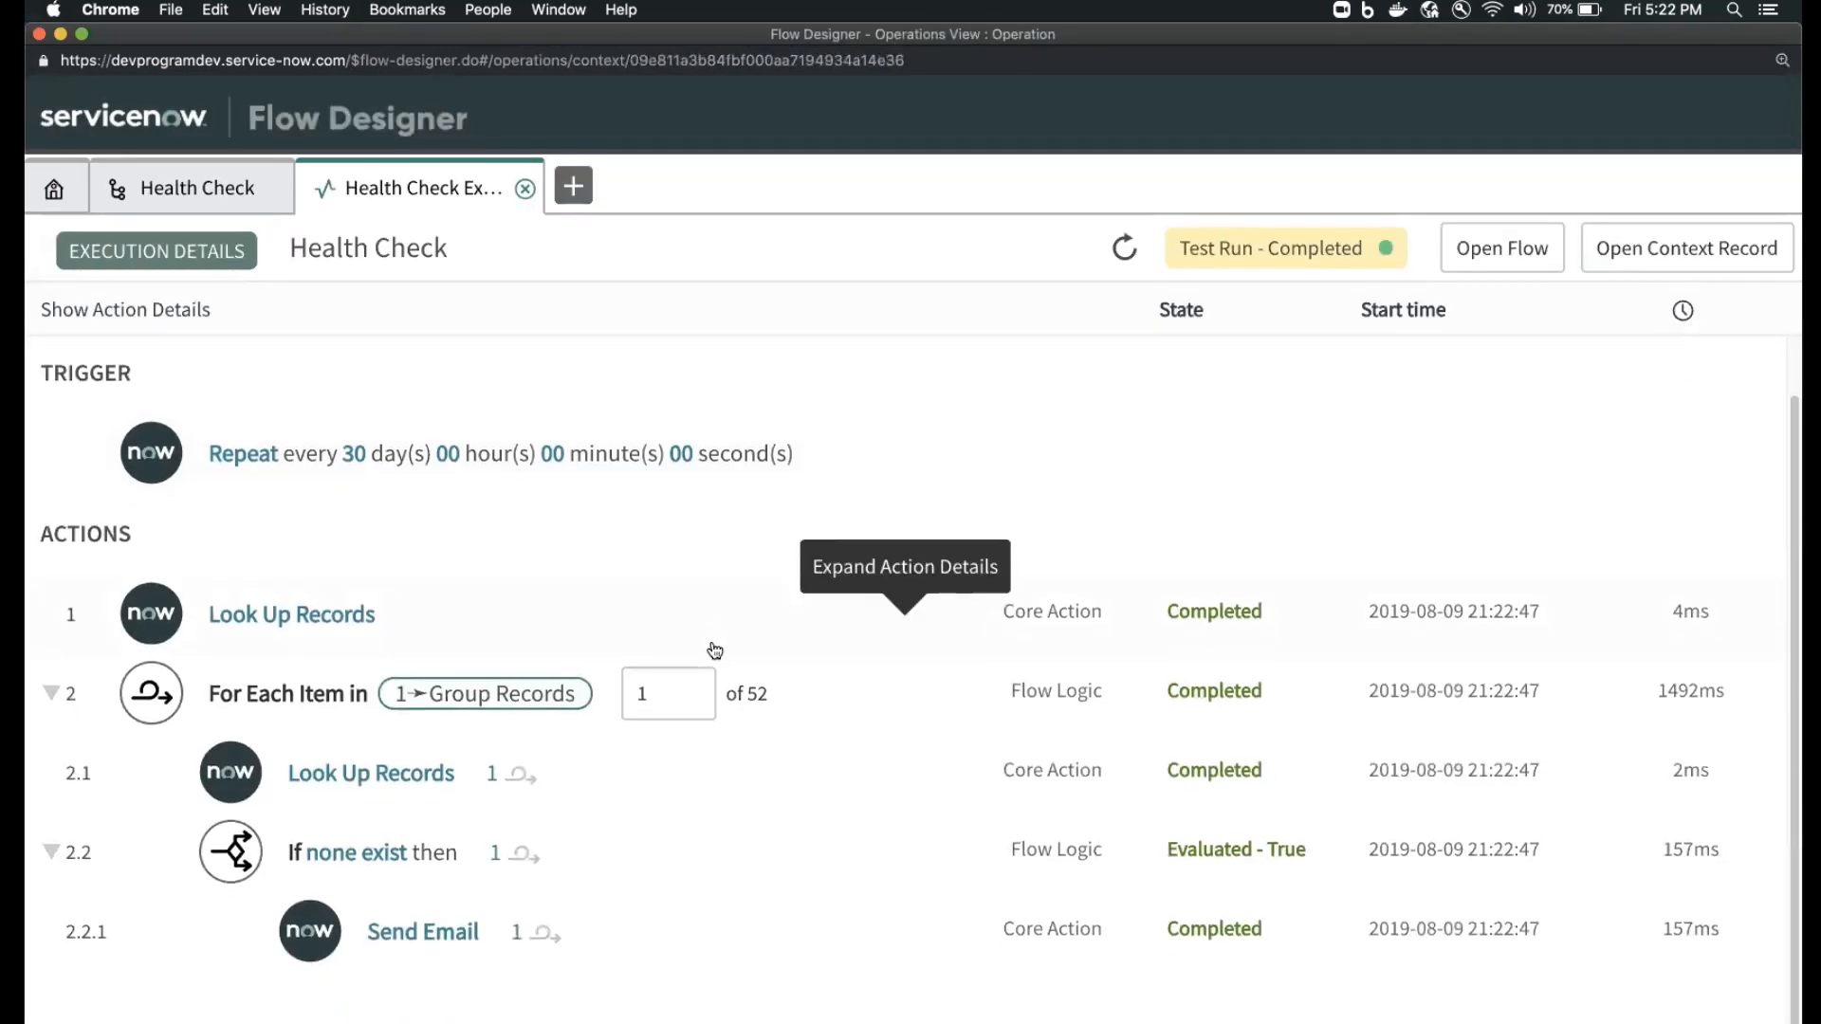
{"action": "right_click", "coordinate": [681, 852]}
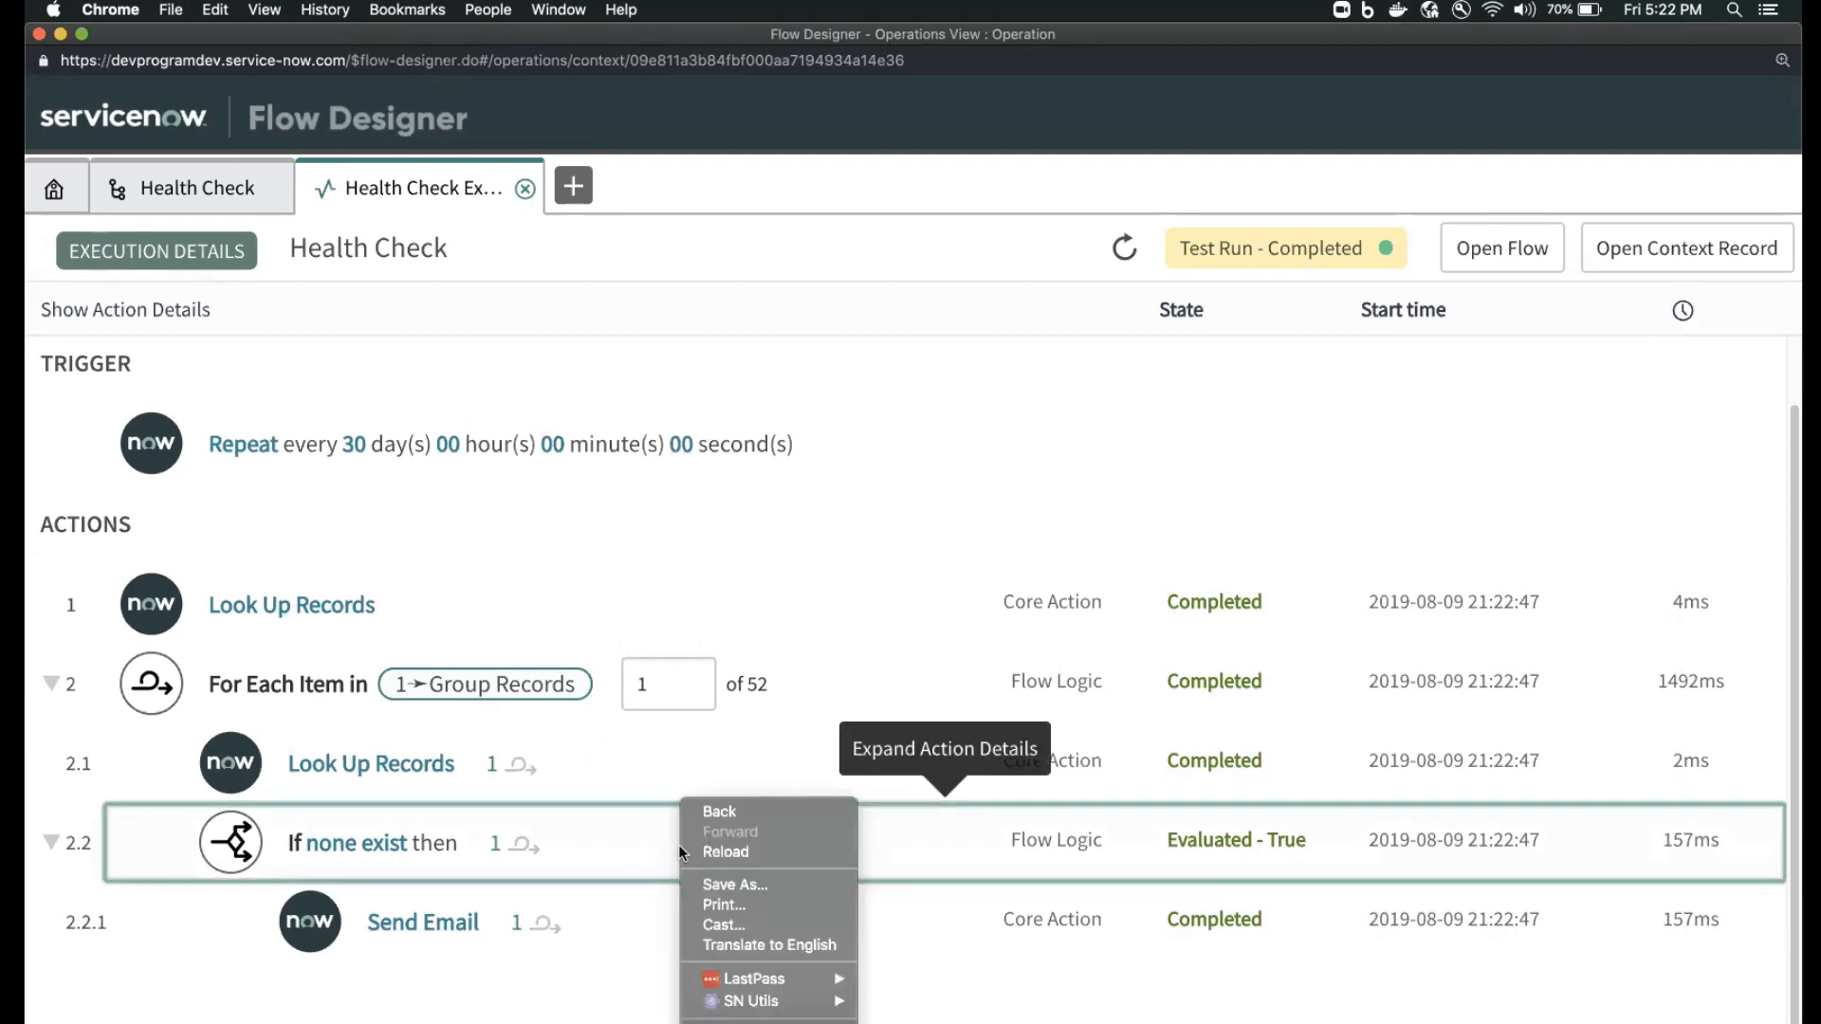
{"action": "left_click", "coordinate": [616, 847]}
{"action": "left_click", "coordinate": [559, 853]}
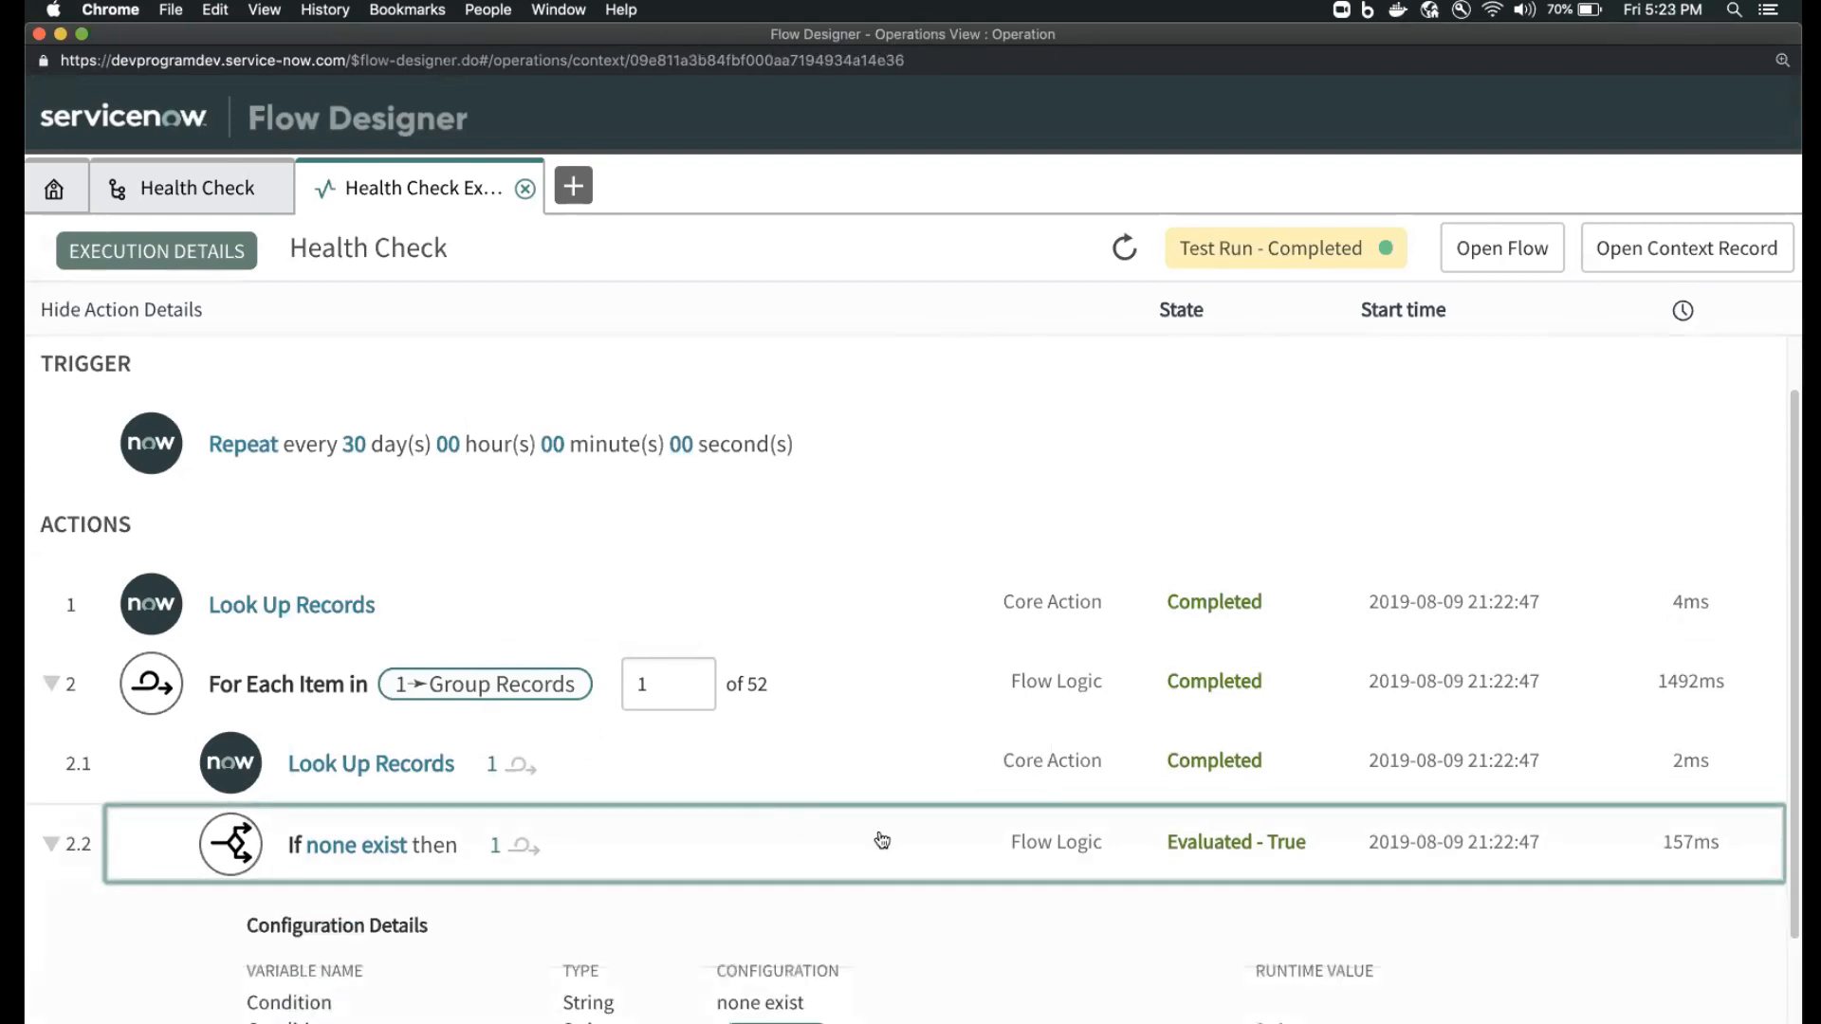
{"action": "scroll", "coordinate": [878, 841], "scroll_direction": "down", "scroll_amount": 4}
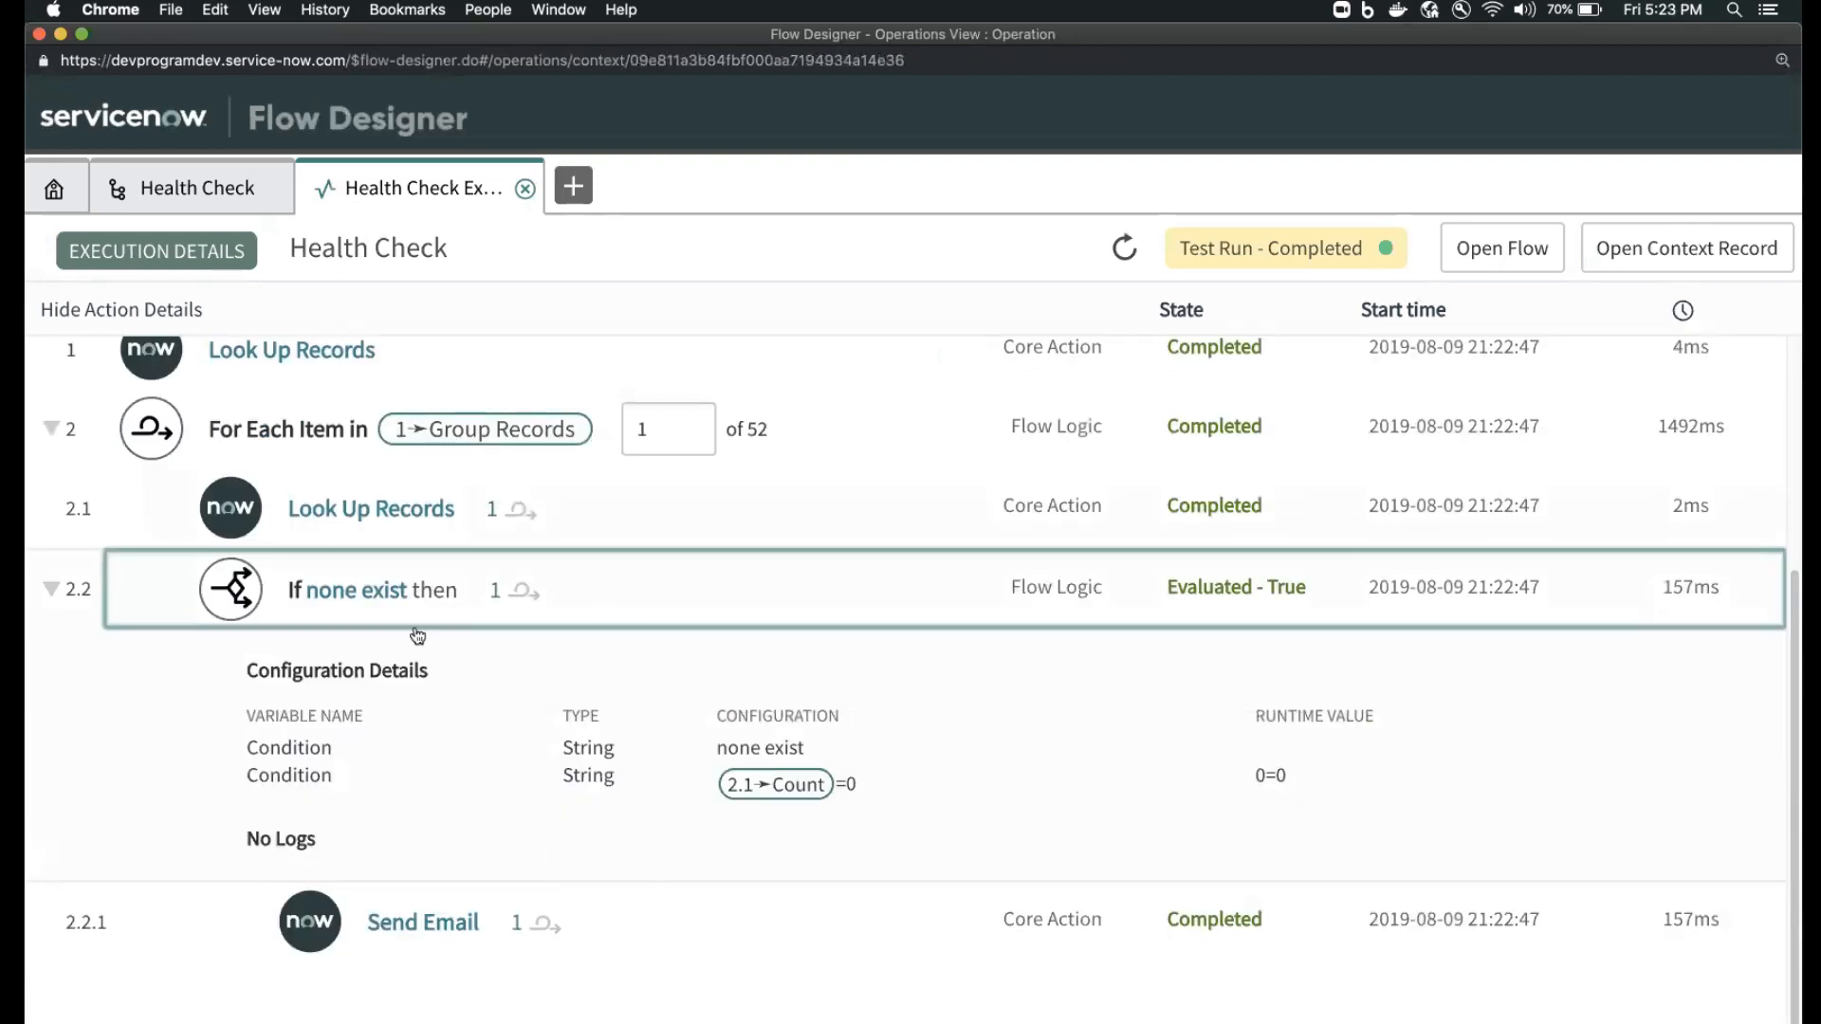
- Expand the Send Email action under the condition and read its recipient, subject and body runtime values
{"action": "left_click", "coordinate": [677, 920]}
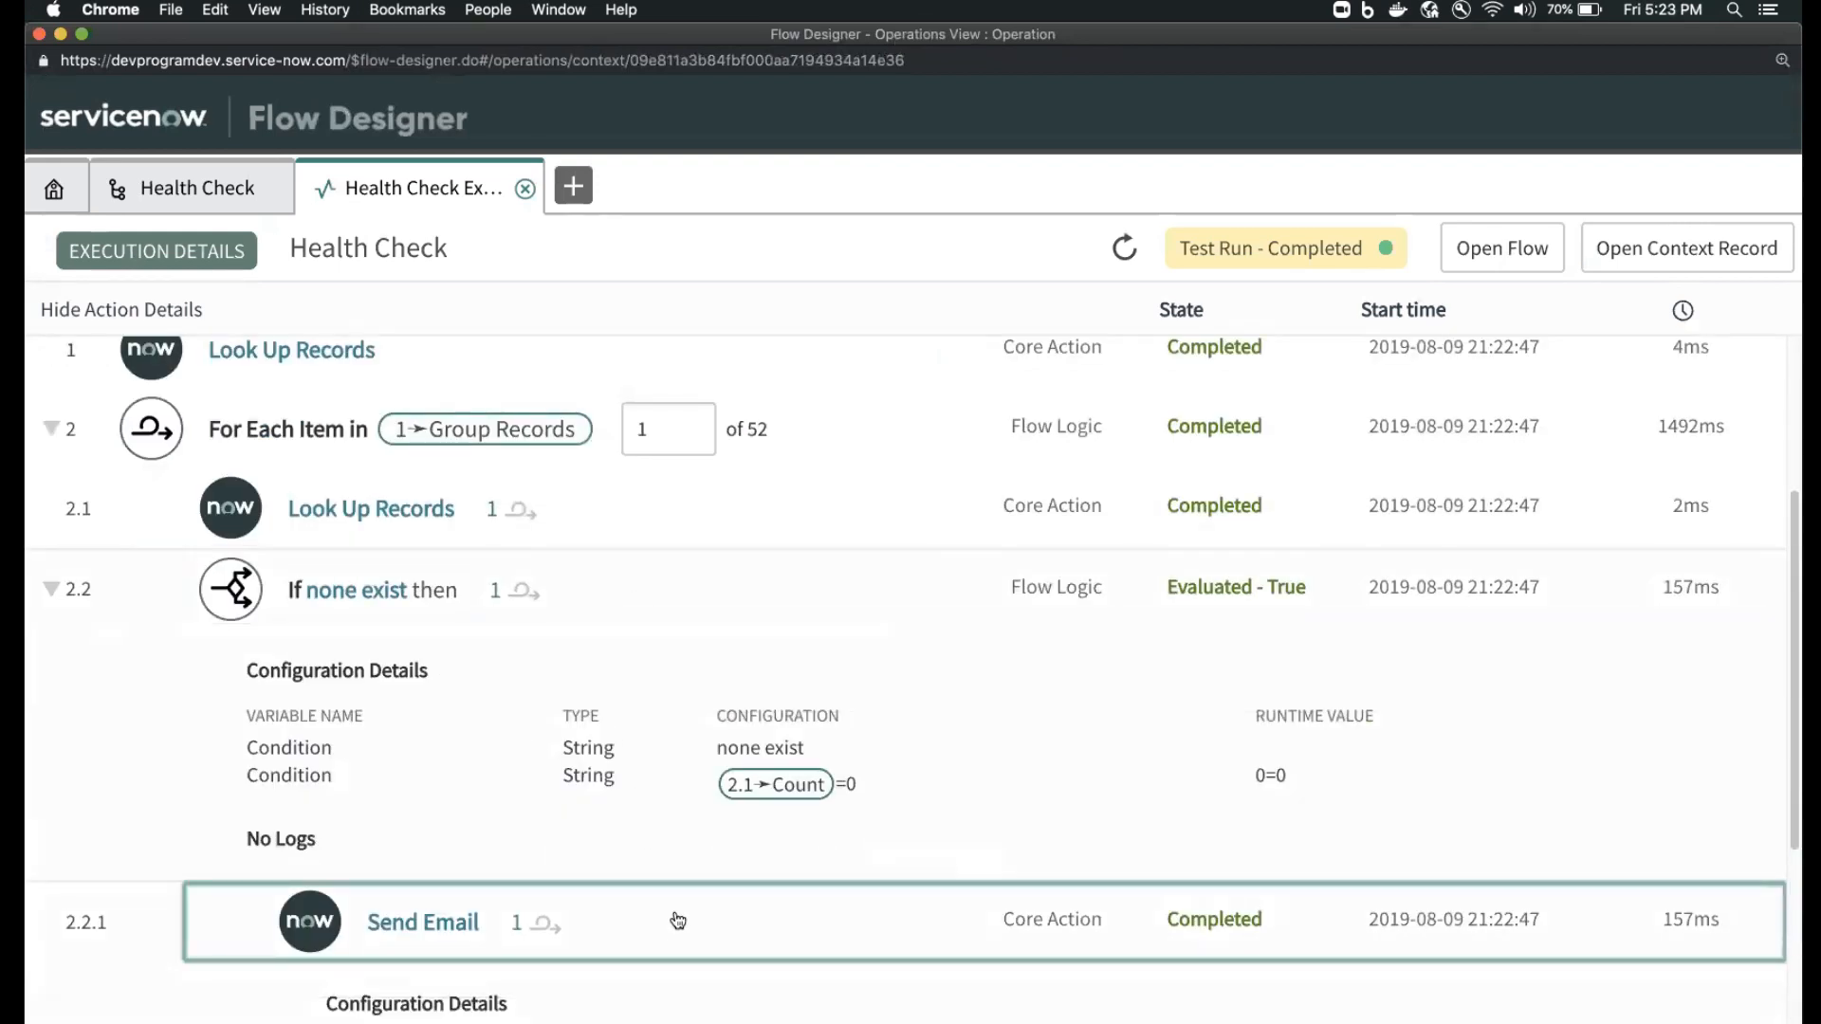
{"action": "scroll", "coordinate": [676, 918], "scroll_direction": "down", "scroll_amount": 2}
{"action": "scroll", "coordinate": [675, 915], "scroll_direction": "up", "scroll_amount": 5}
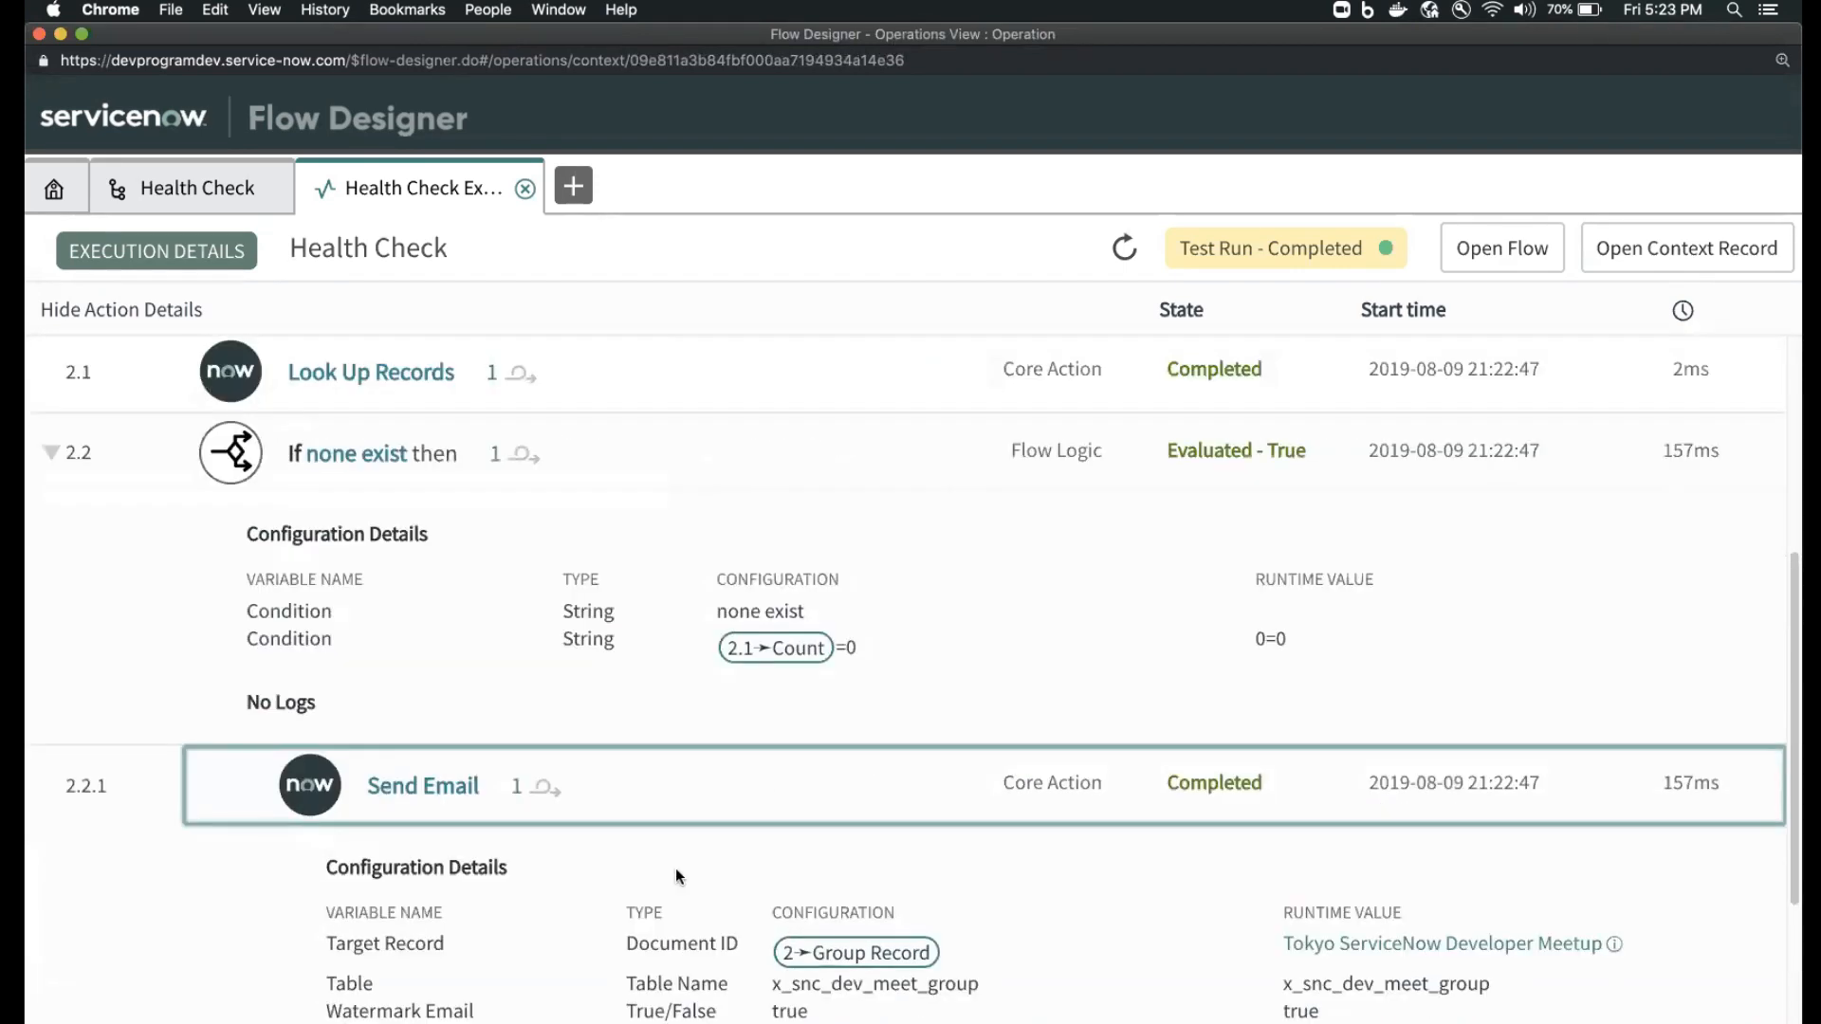
{"action": "key", "text": "super+minus"}
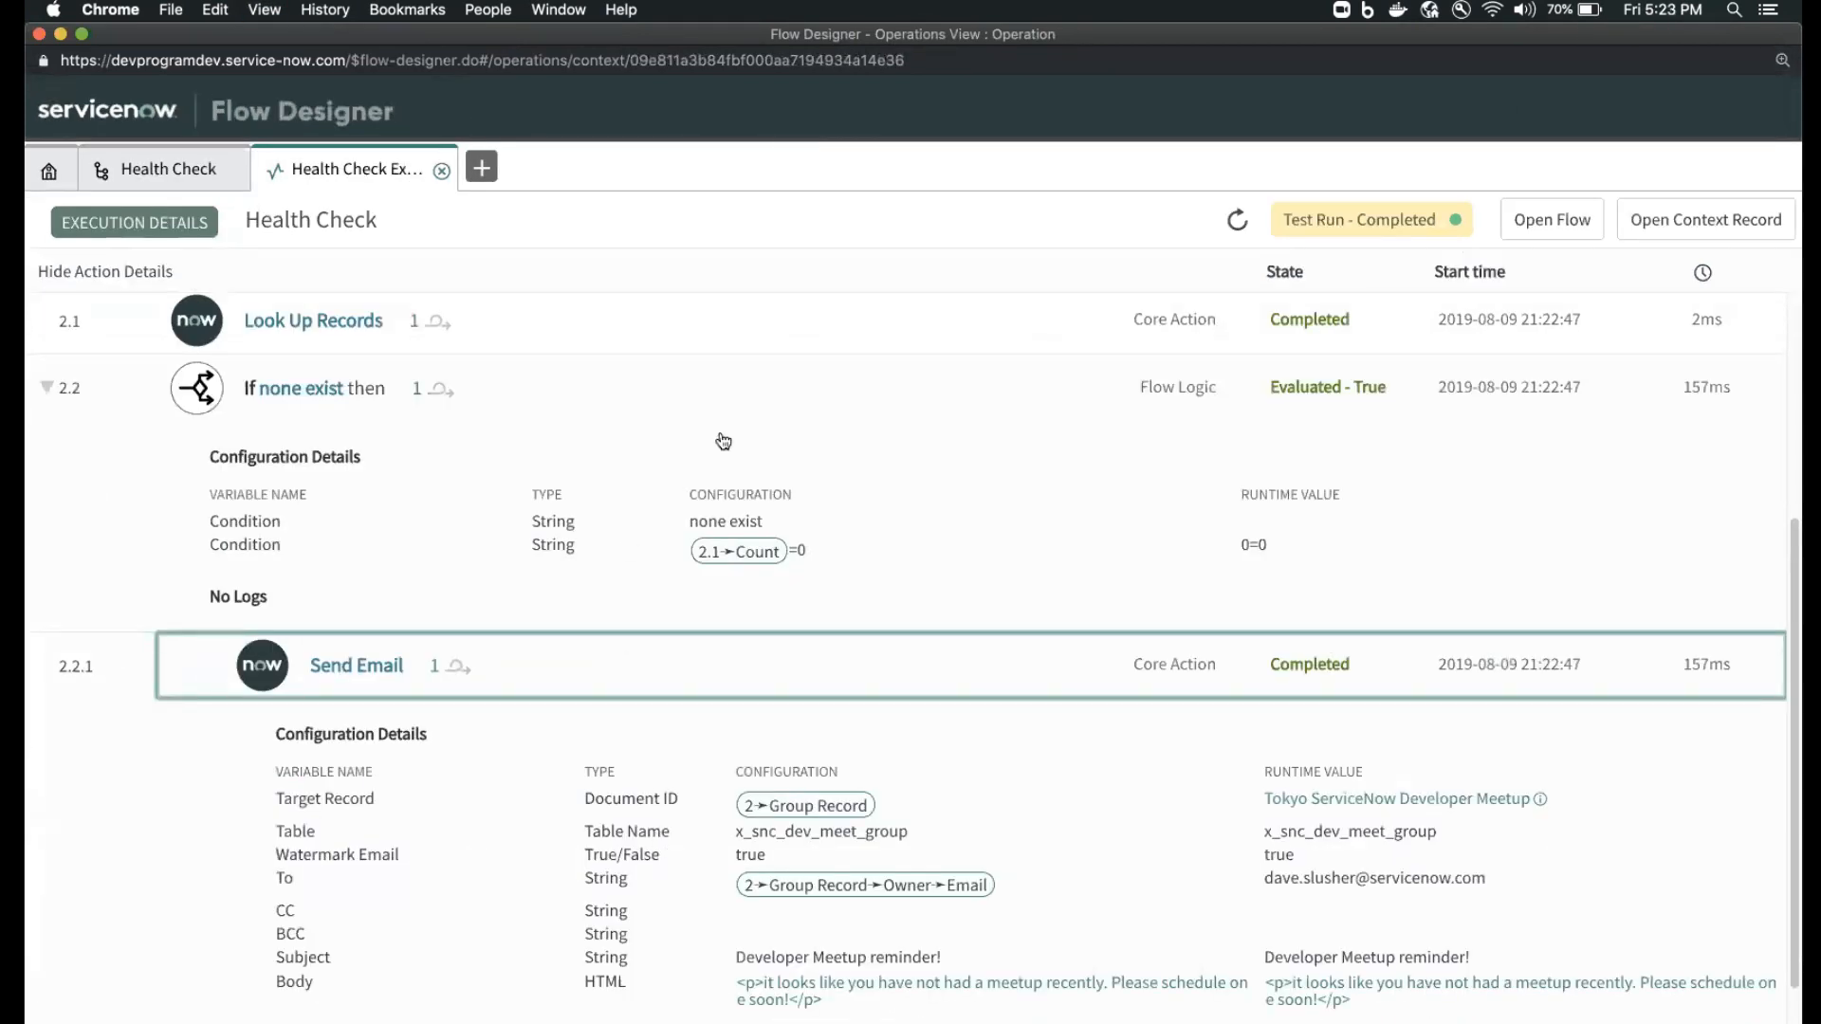
{"action": "scroll", "coordinate": [772, 399], "scroll_direction": "up", "scroll_amount": 1}
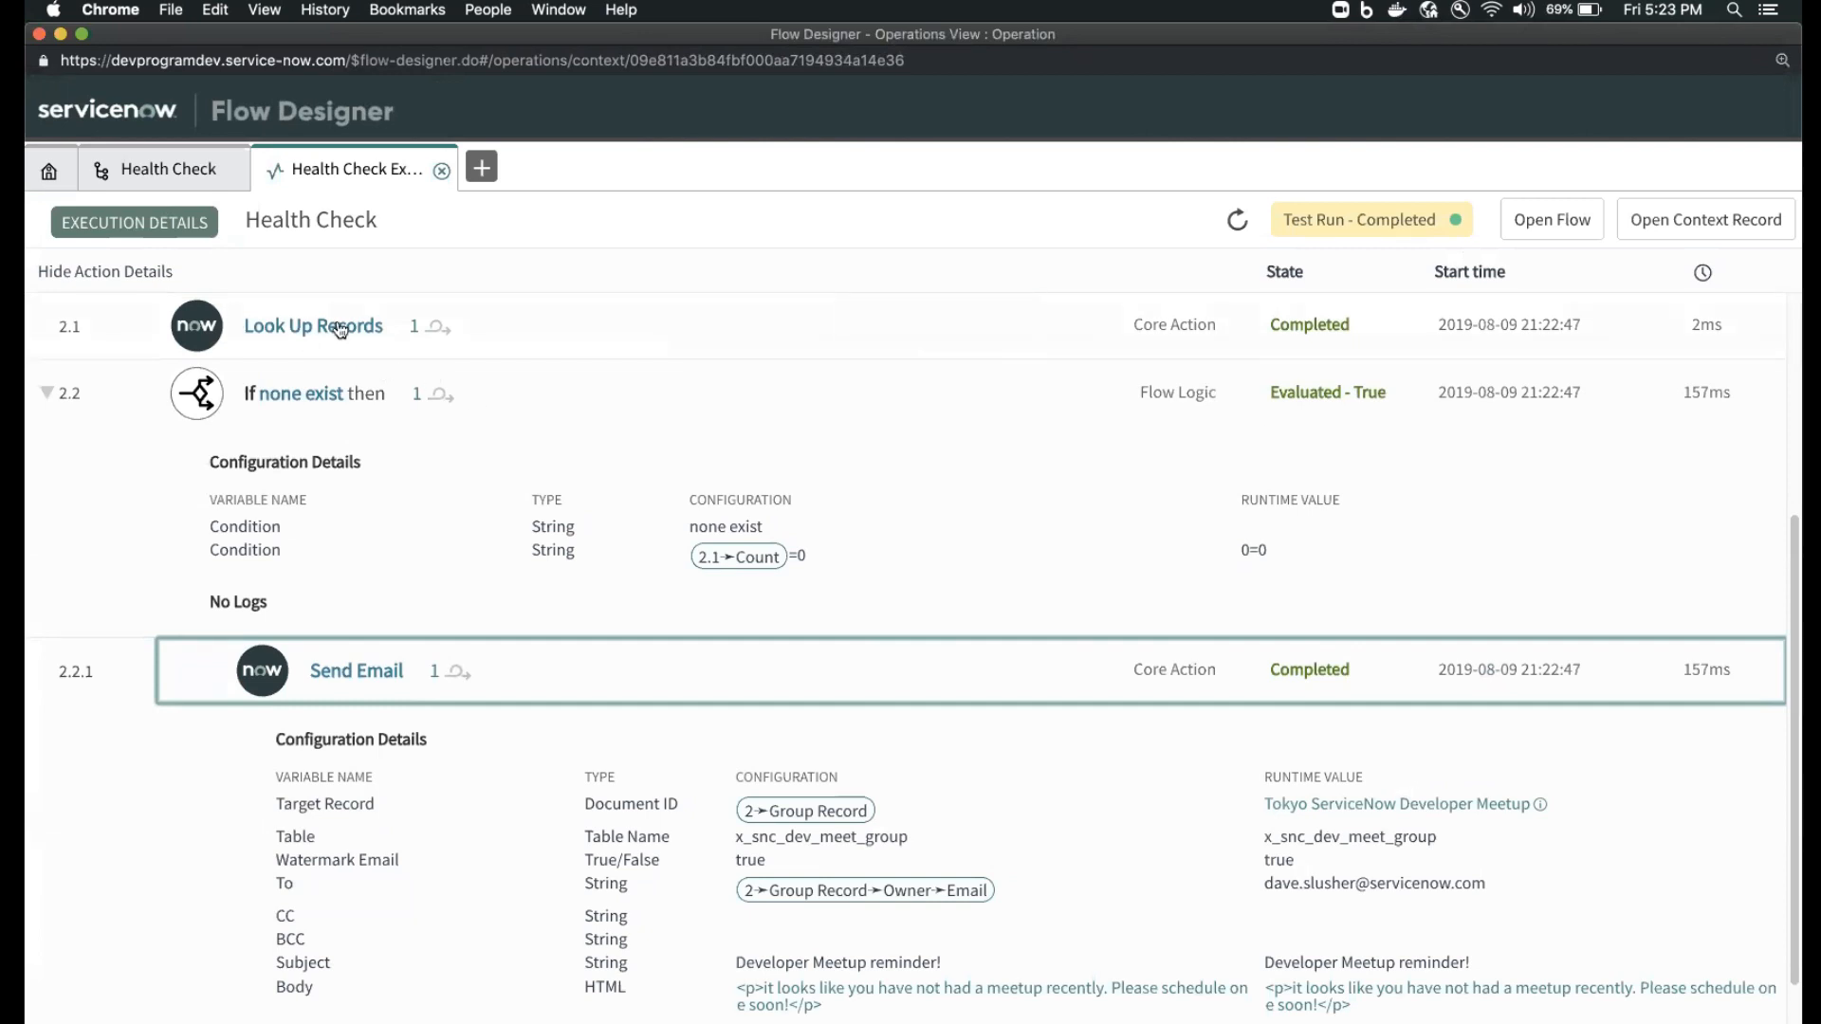
- Expand the Look Up Records action inside the loop and review its conditions and output data
{"action": "scroll", "coordinate": [504, 366], "scroll_direction": "up", "scroll_amount": 4}
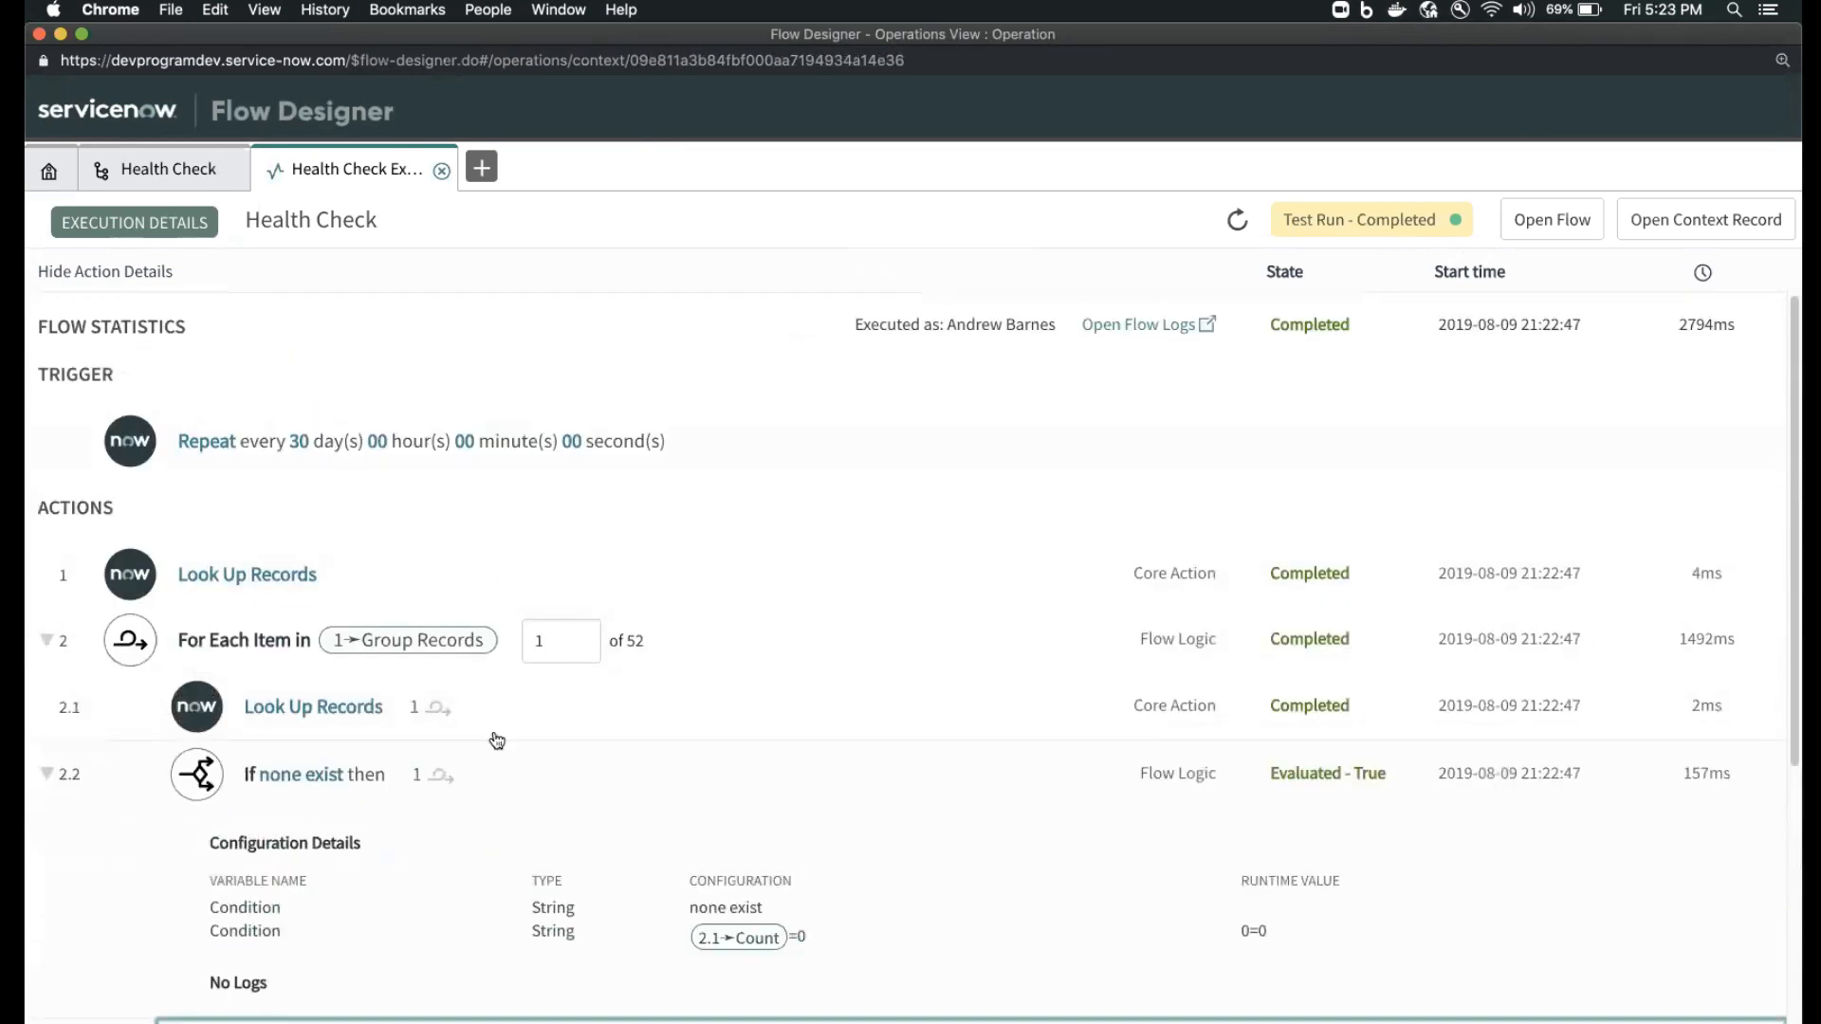
{"action": "left_click", "coordinate": [634, 708]}
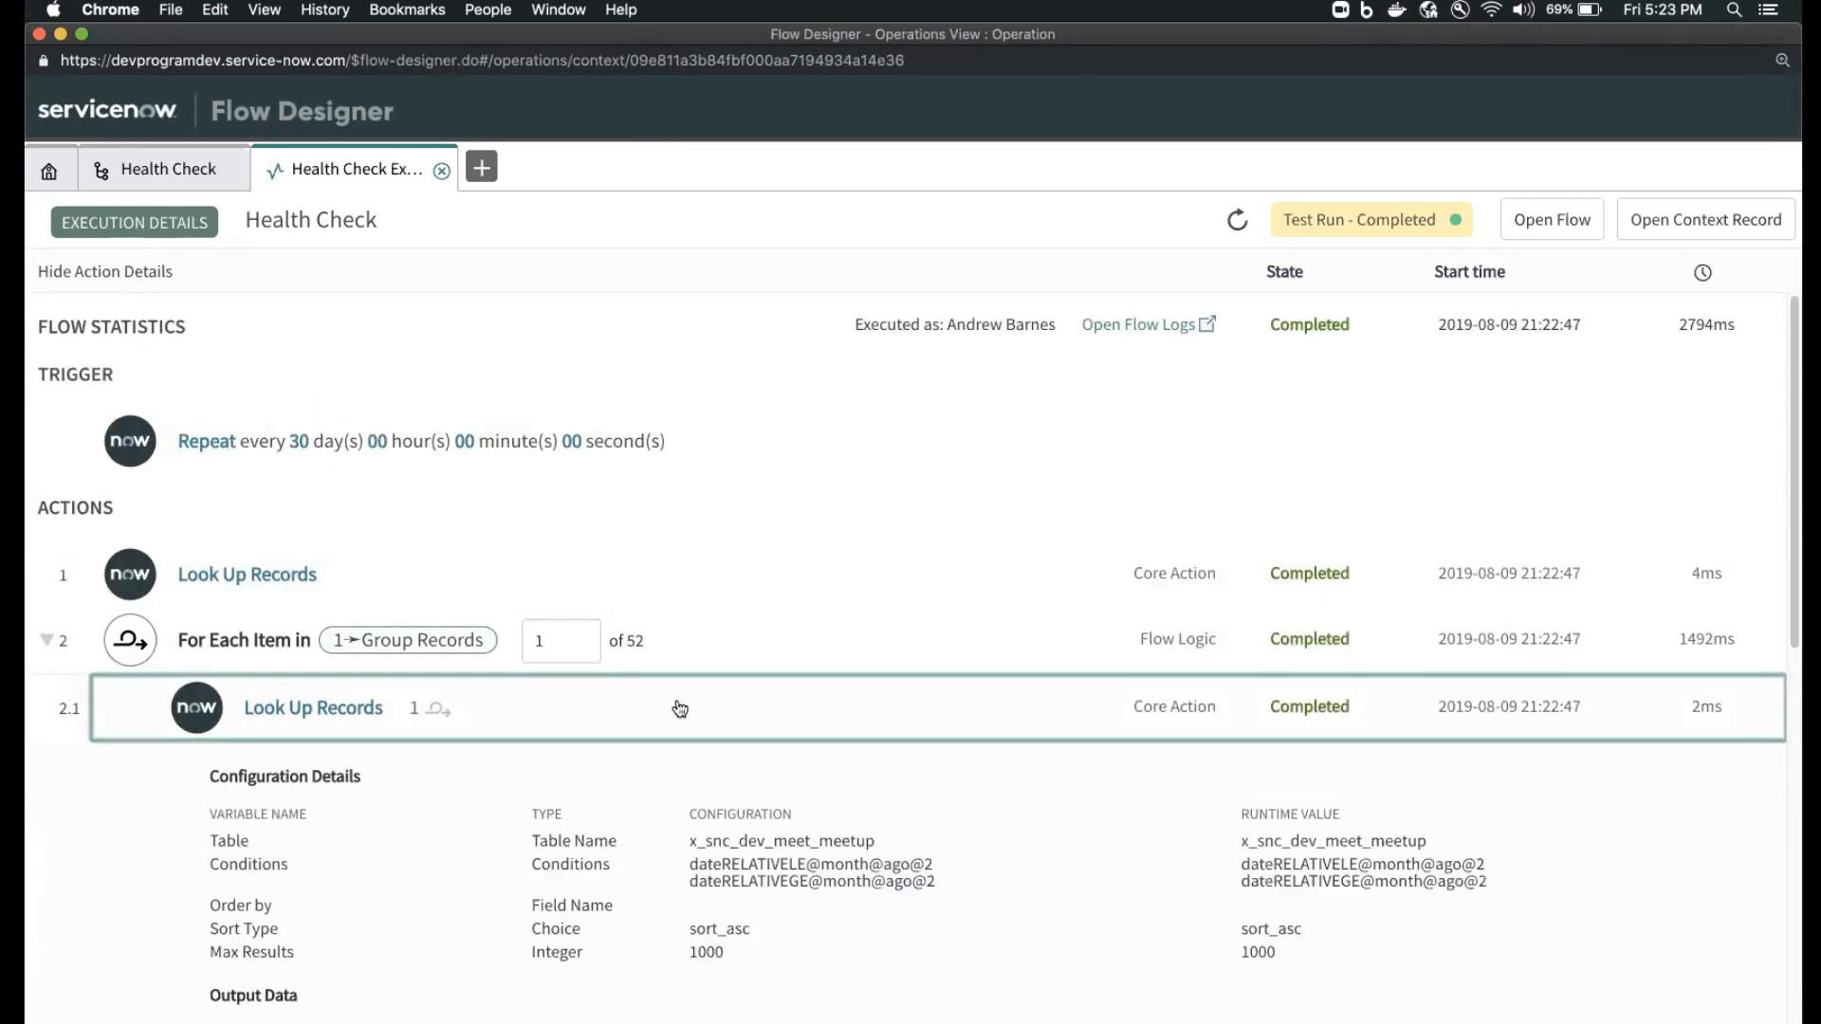
{"action": "scroll", "coordinate": [671, 723], "scroll_direction": "down", "scroll_amount": 5}
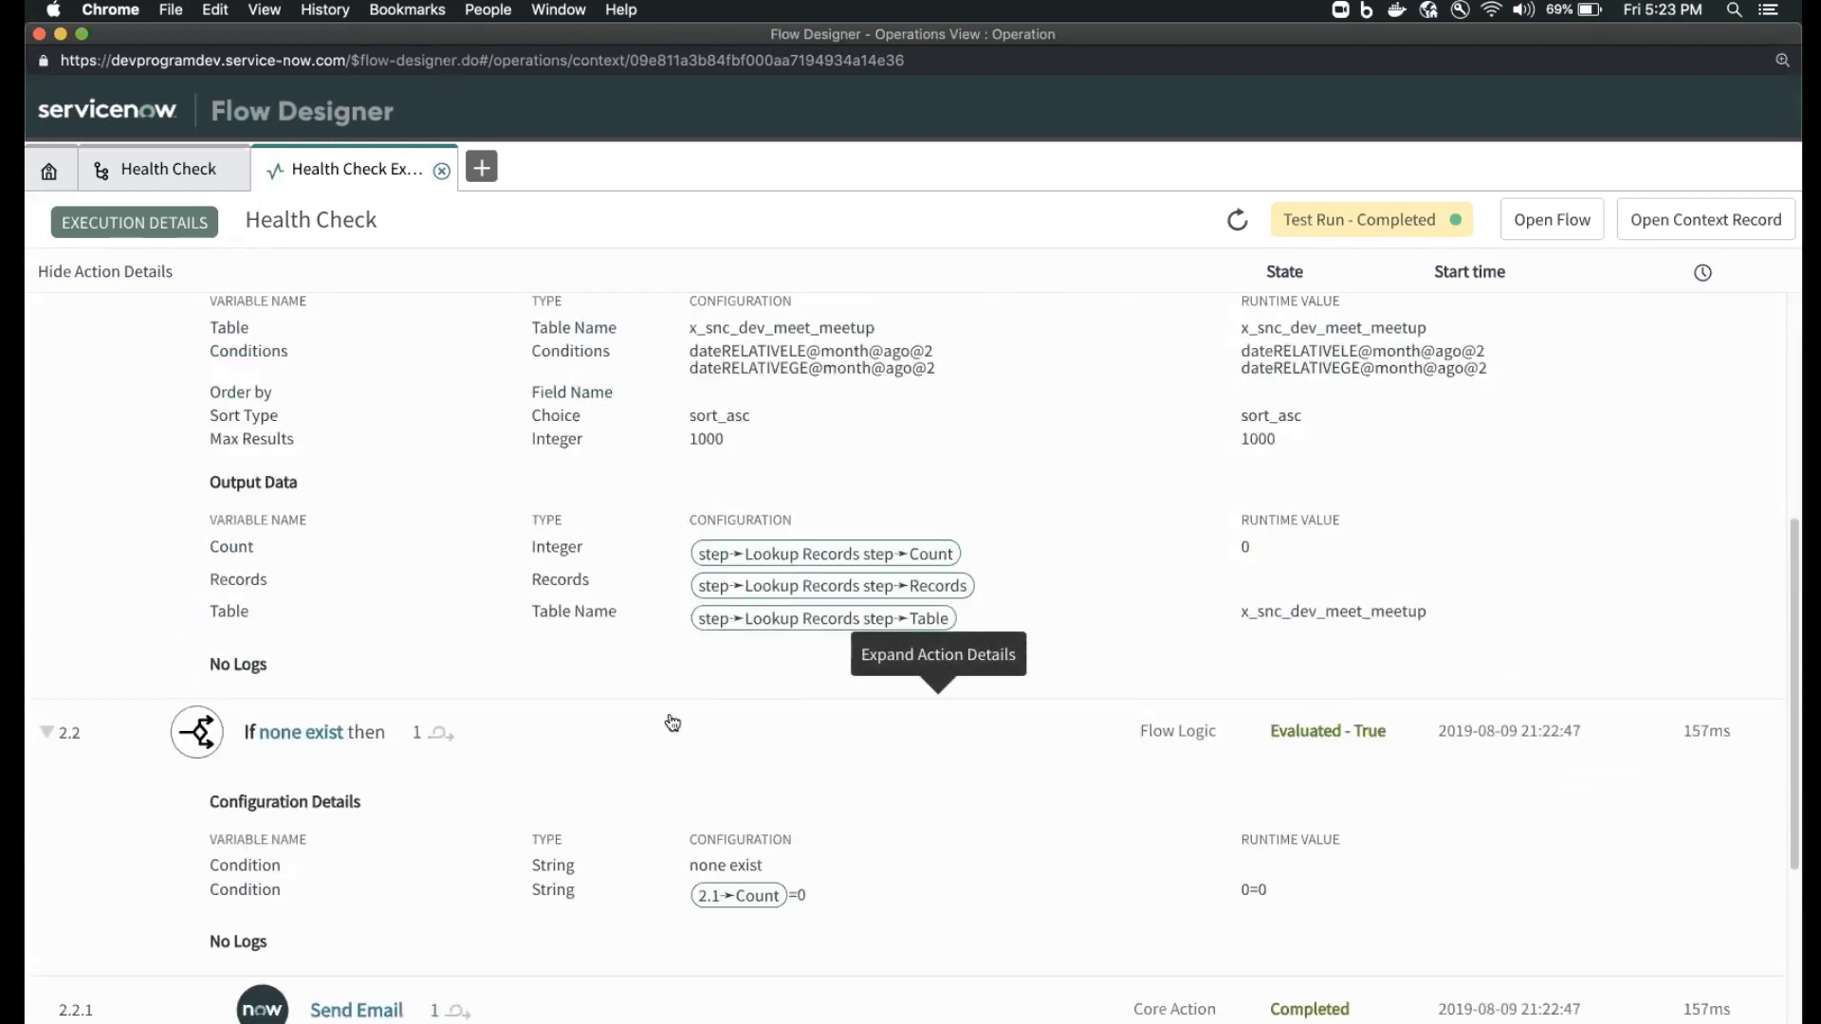
{"action": "scroll", "coordinate": [671, 723], "scroll_direction": "up", "scroll_amount": 2}
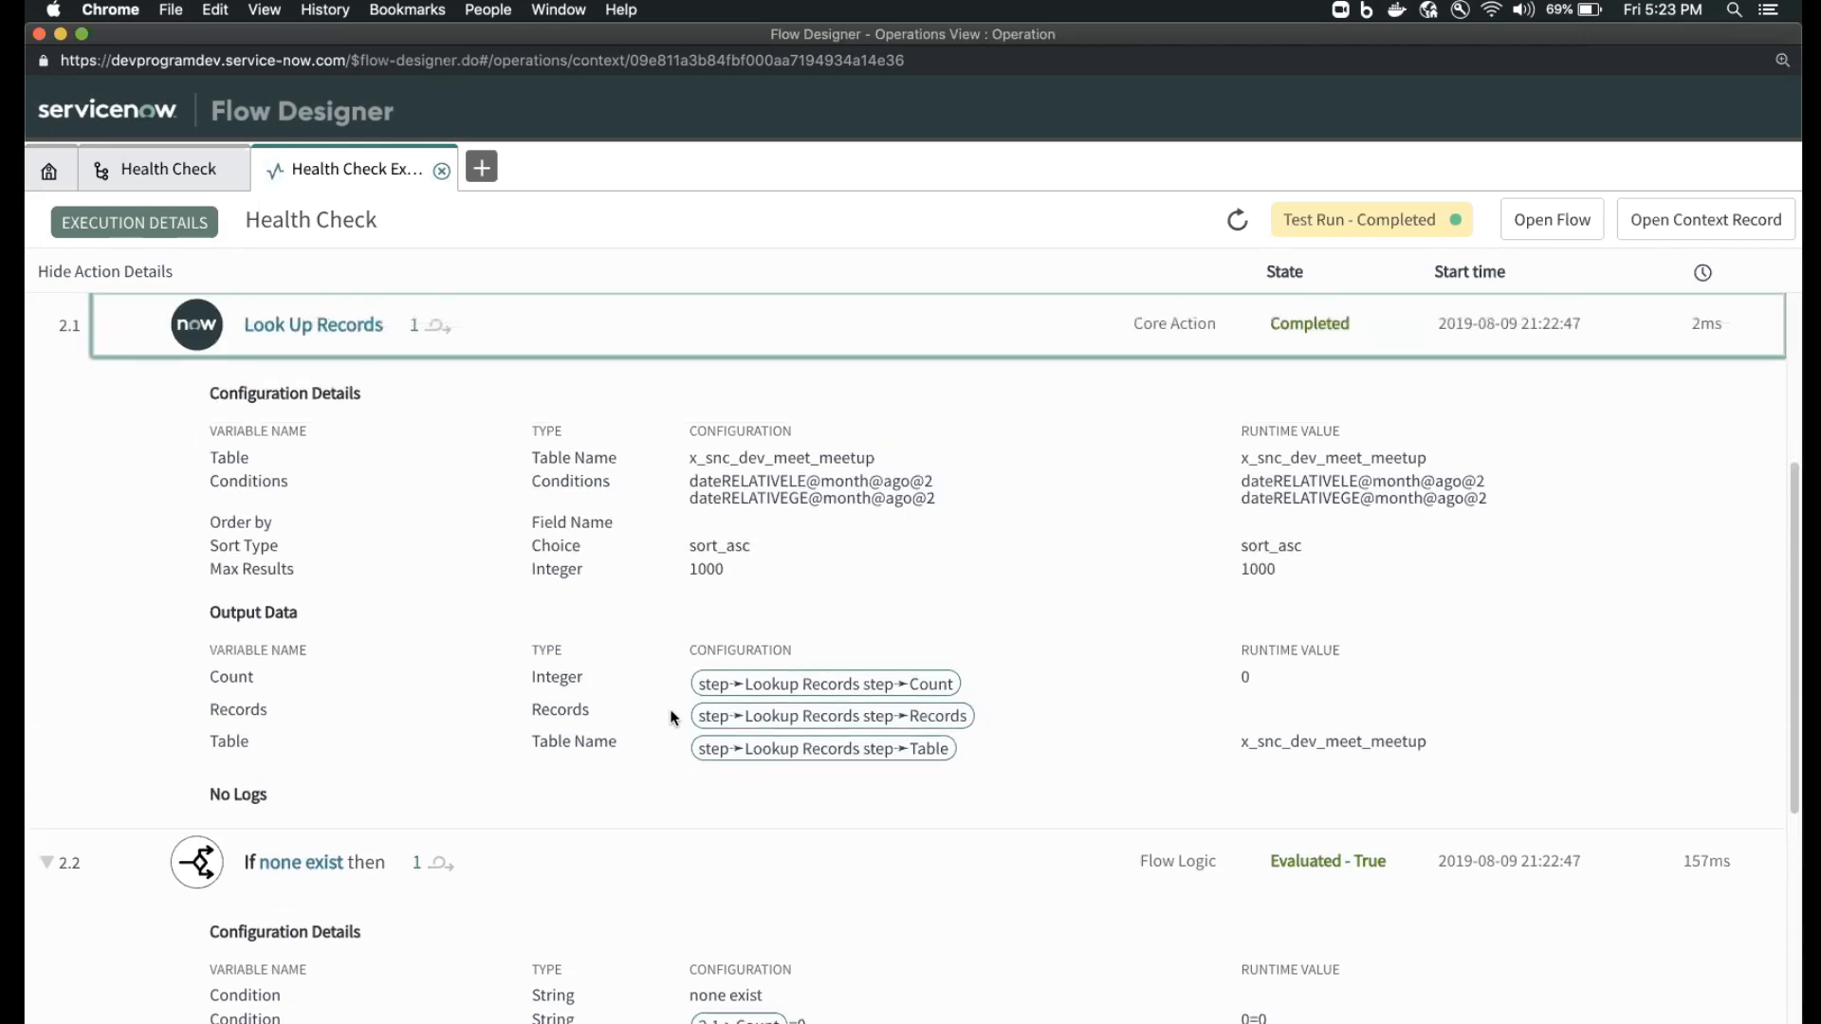
- Switch to the main ServiceNow window, filter the application navigator by "email" and look through the modules
{"action": "key", "text": "super+grave"}
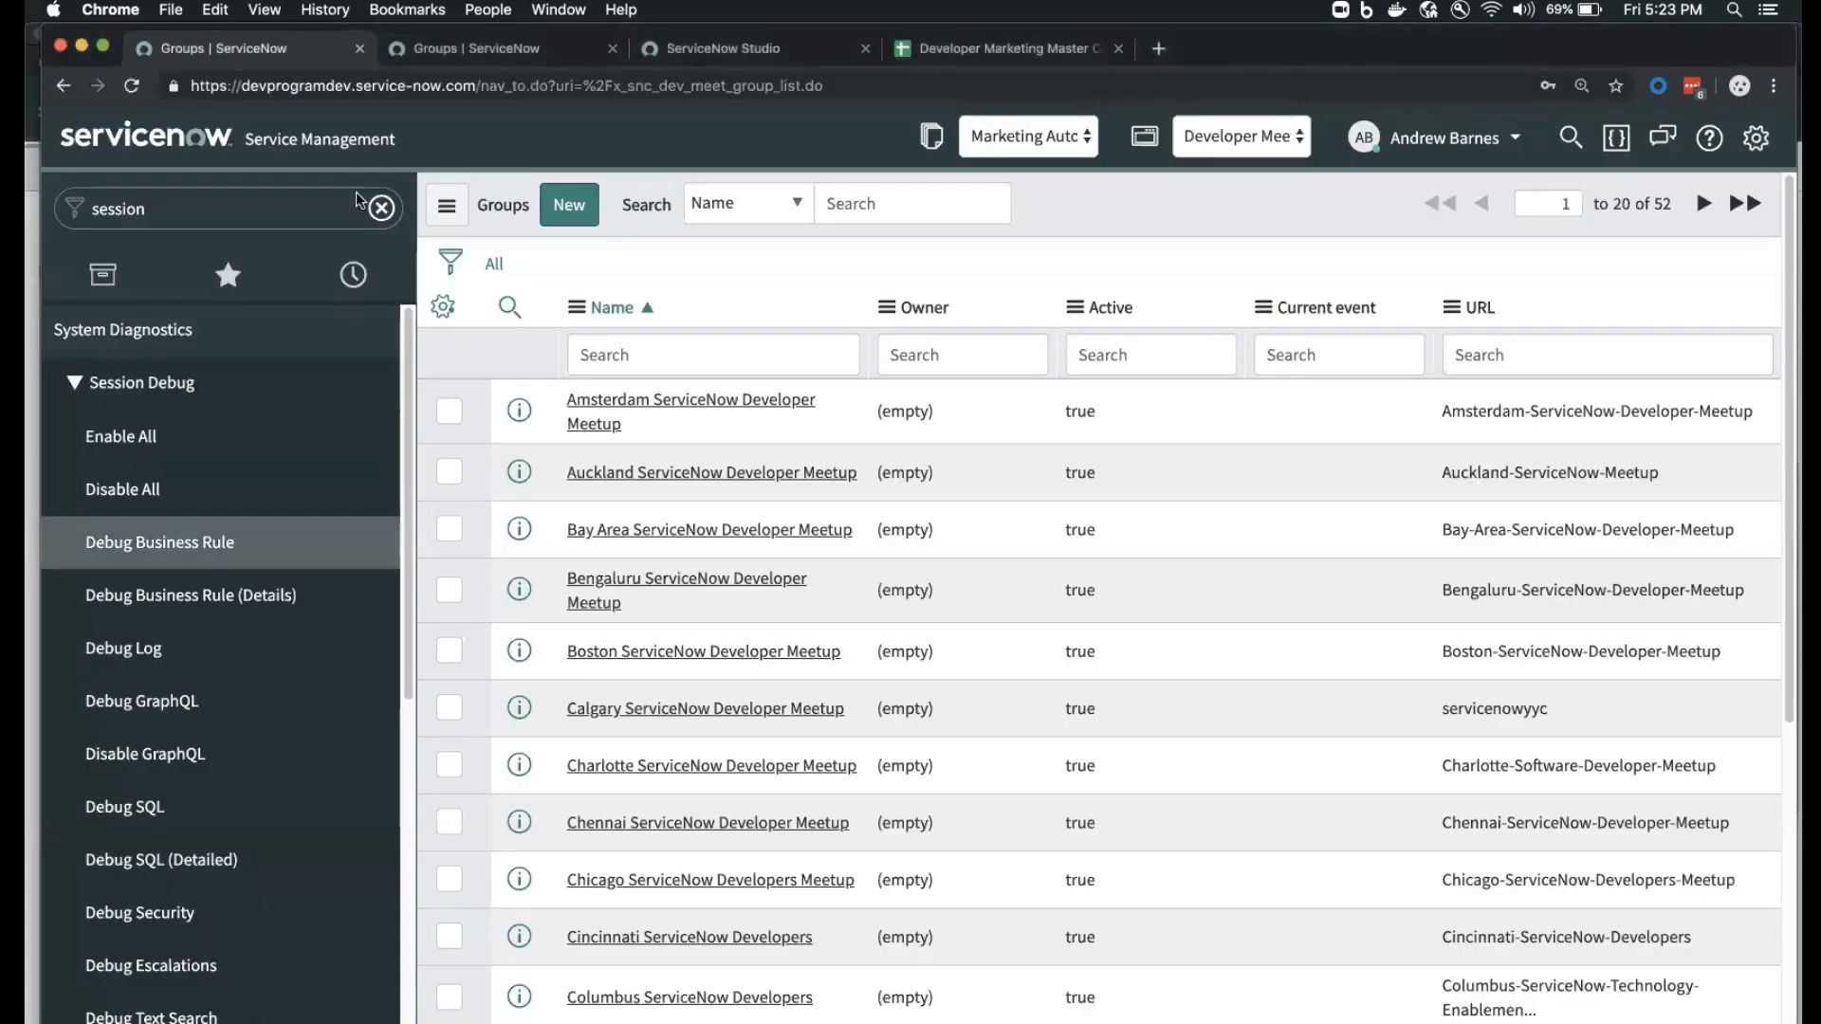
{"action": "left_click", "coordinate": [239, 212]}
{"action": "type", "text": "email"}
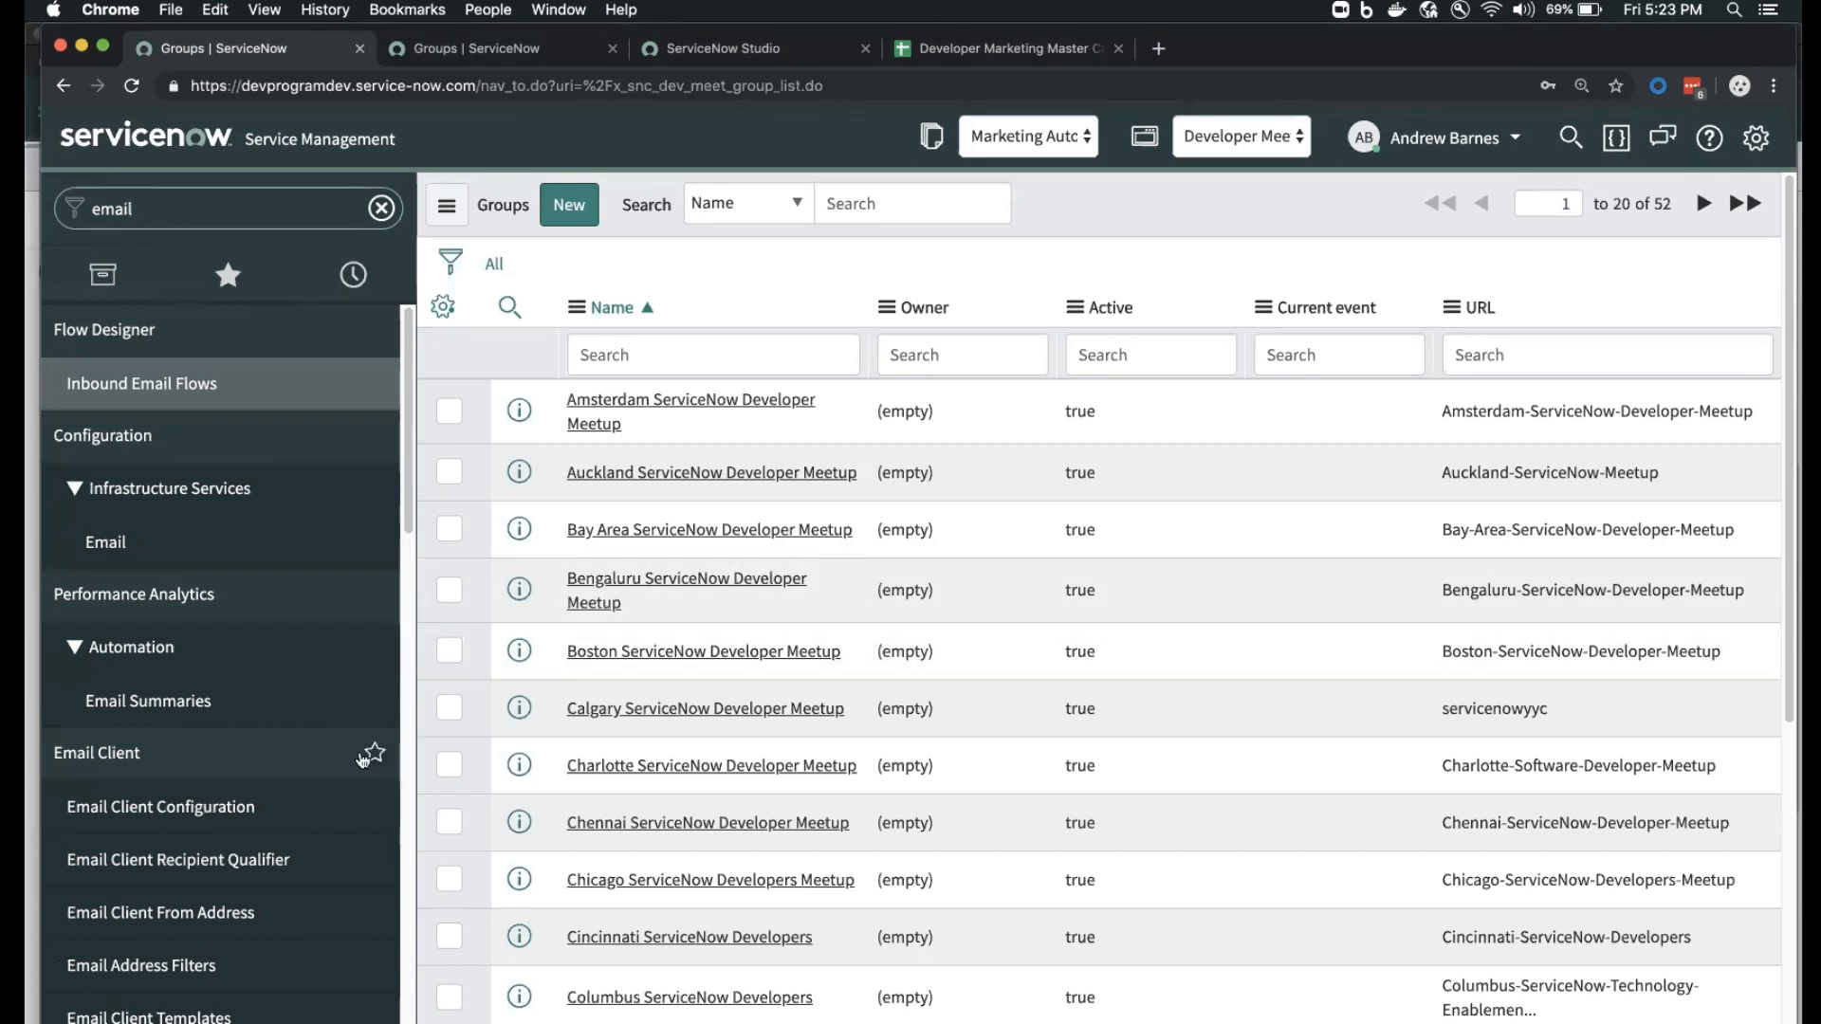
{"action": "scroll", "coordinate": [358, 699], "scroll_direction": "down", "scroll_amount": 10}
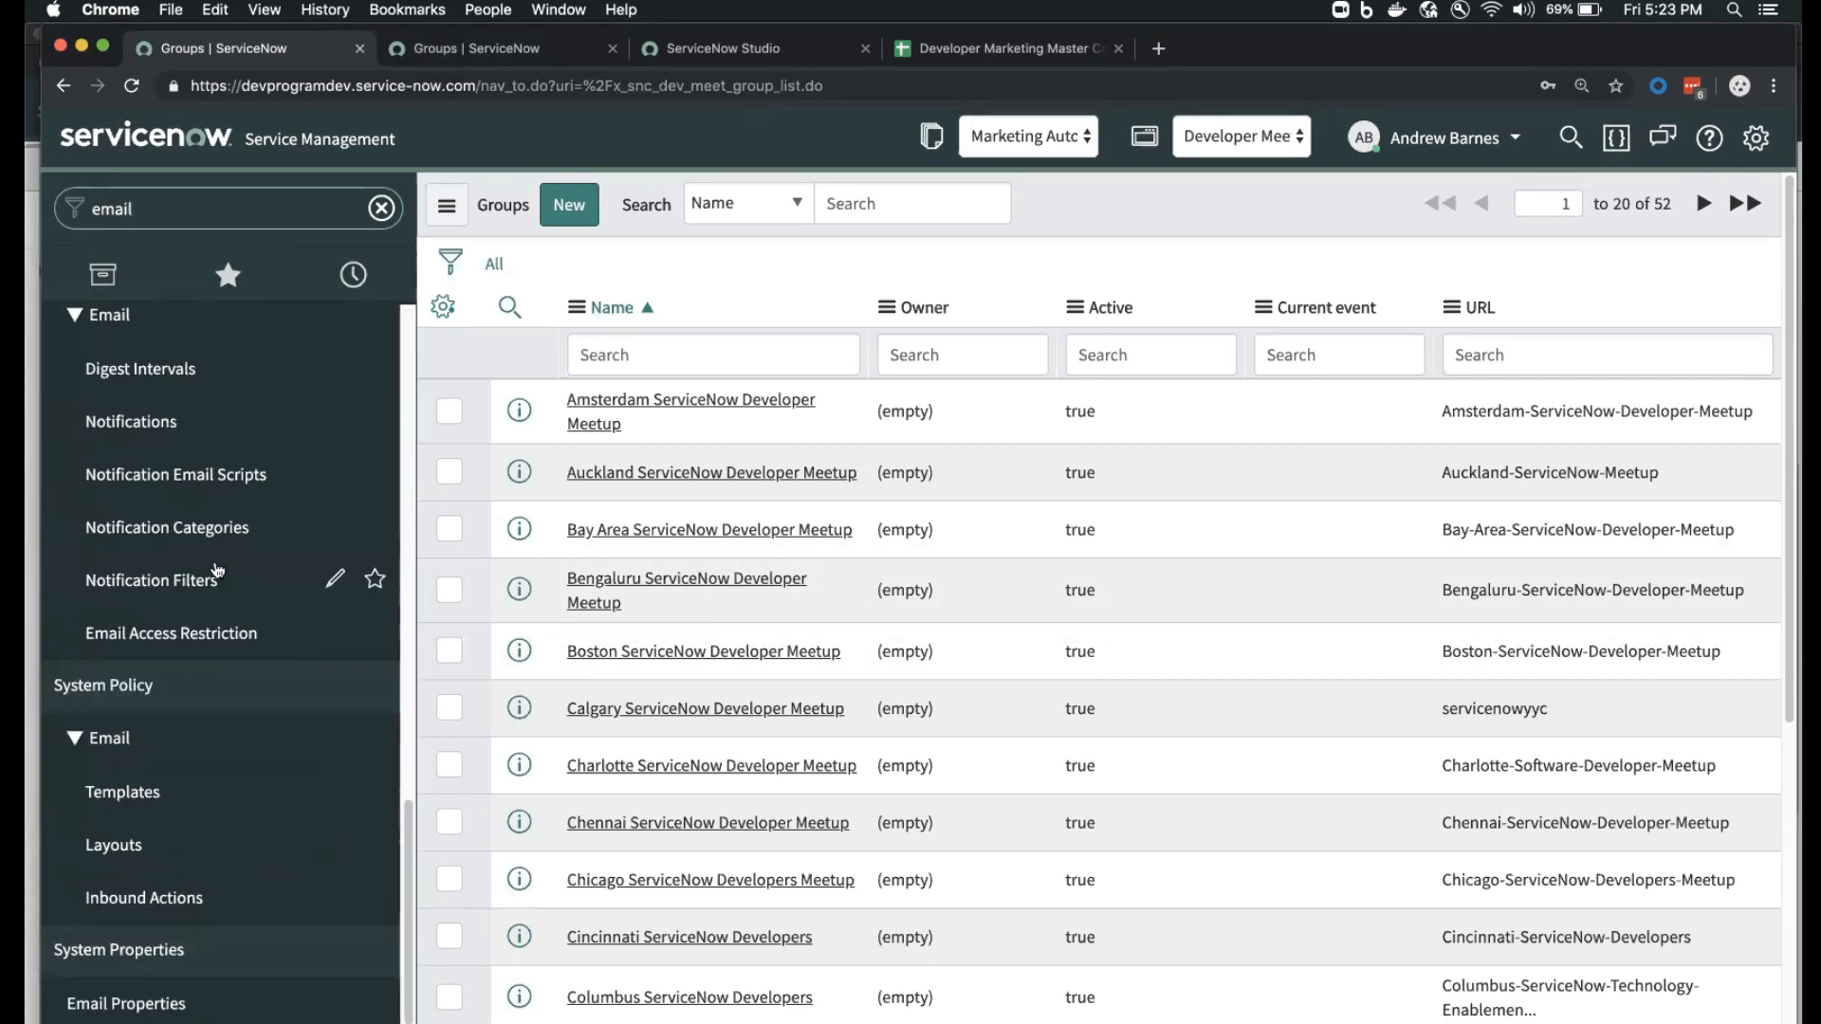
- Filter the application navigator by "outbo", open the Outbox and look over today's outgoing emails
{"action": "key", "text": "super+a"}
{"action": "type", "text": "outbo"}
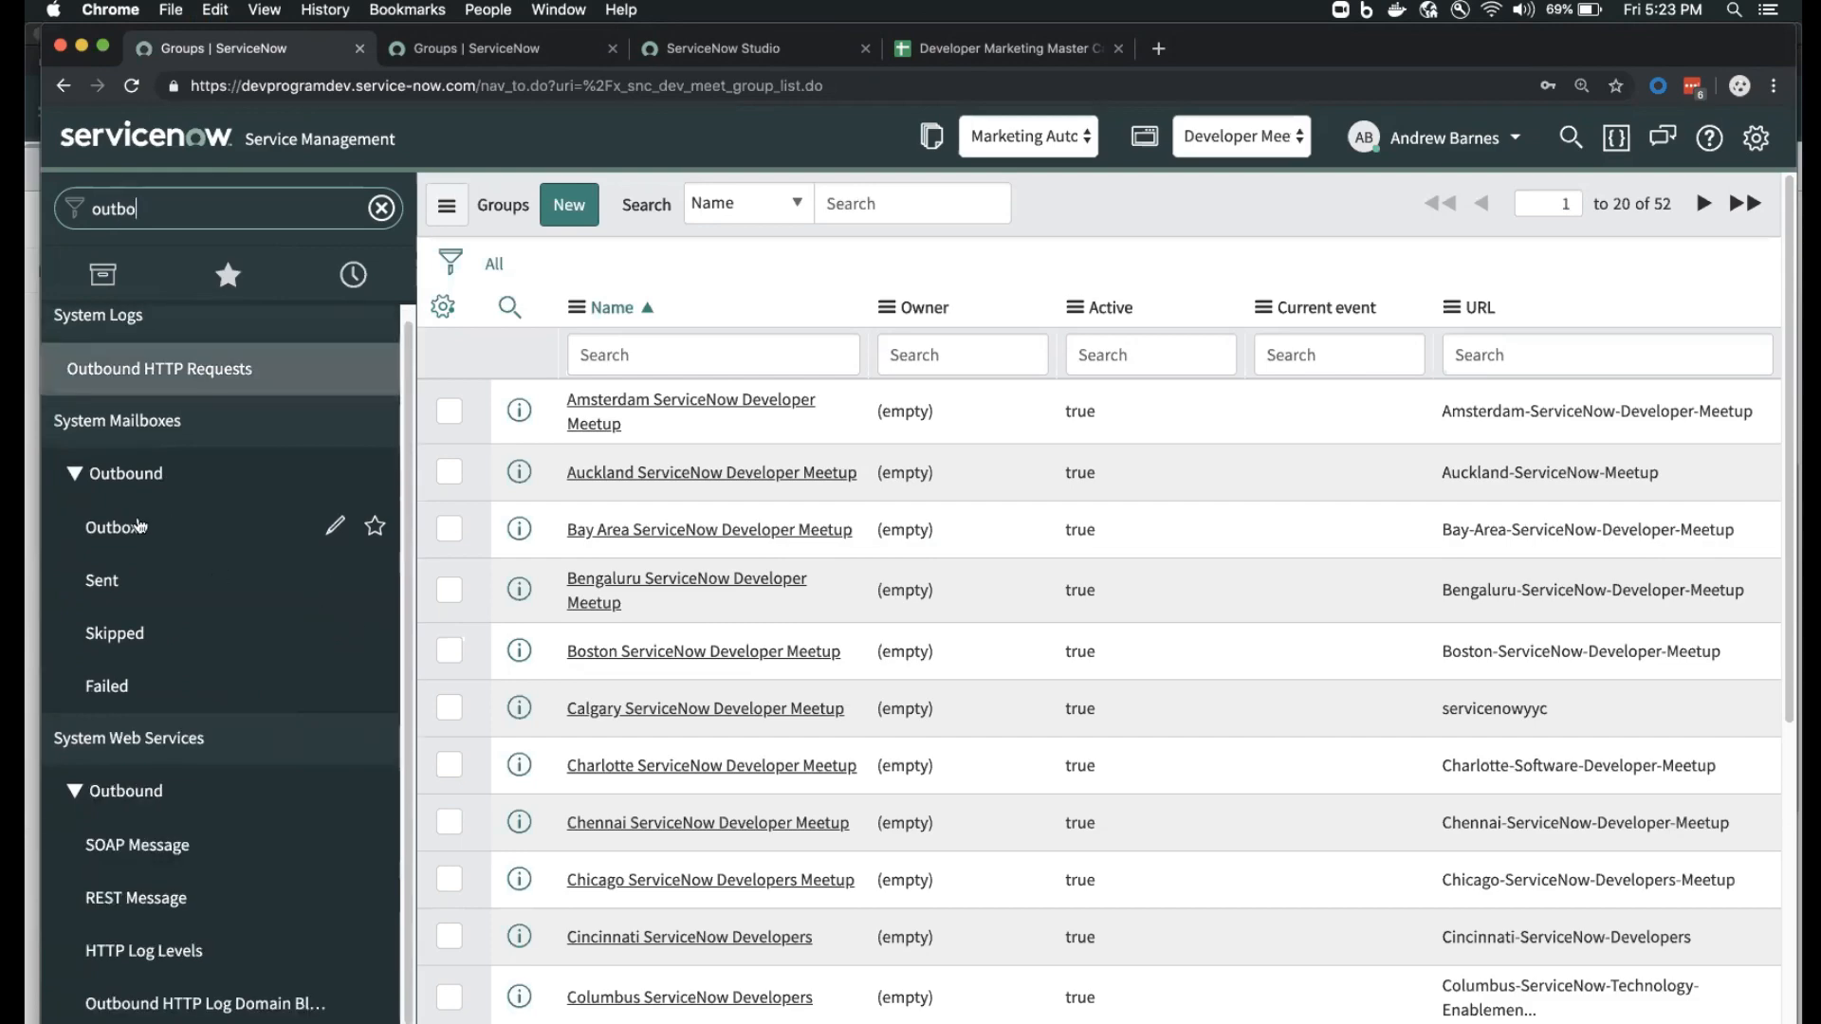
{"action": "left_click", "coordinate": [302, 532]}
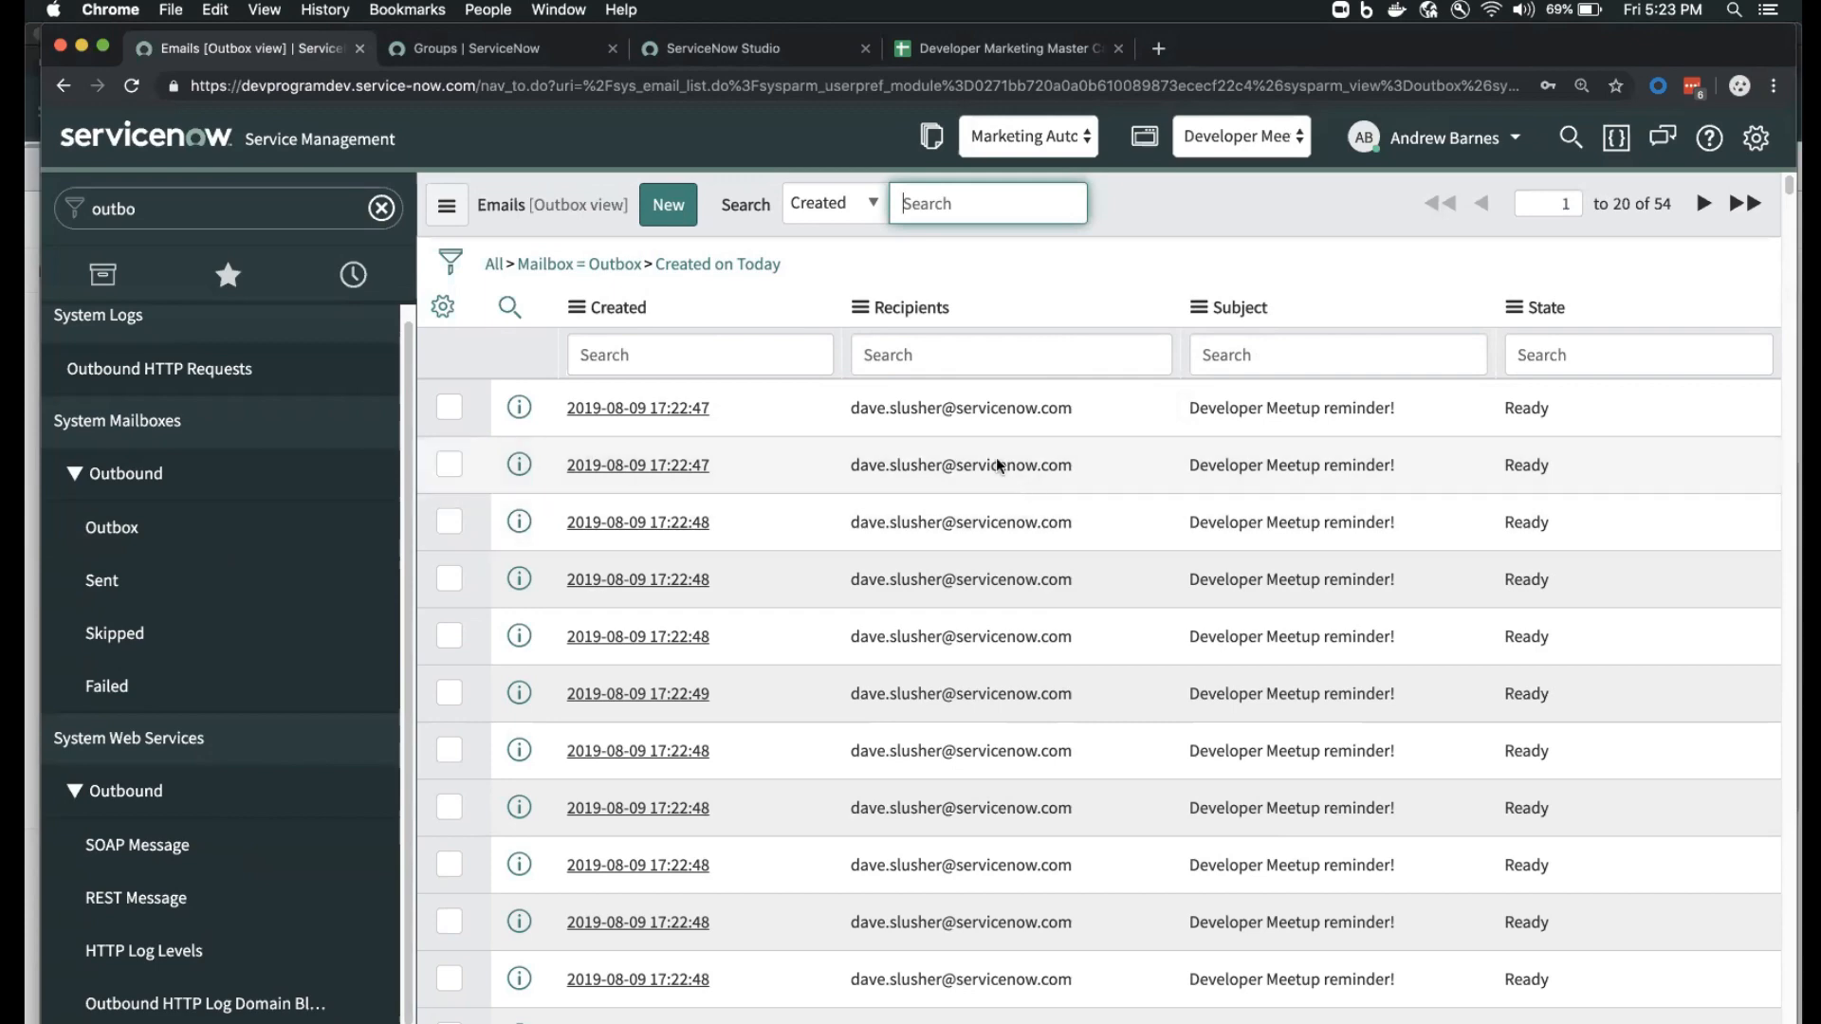
{"action": "scroll", "coordinate": [941, 415], "scroll_direction": "down", "scroll_amount": 10}
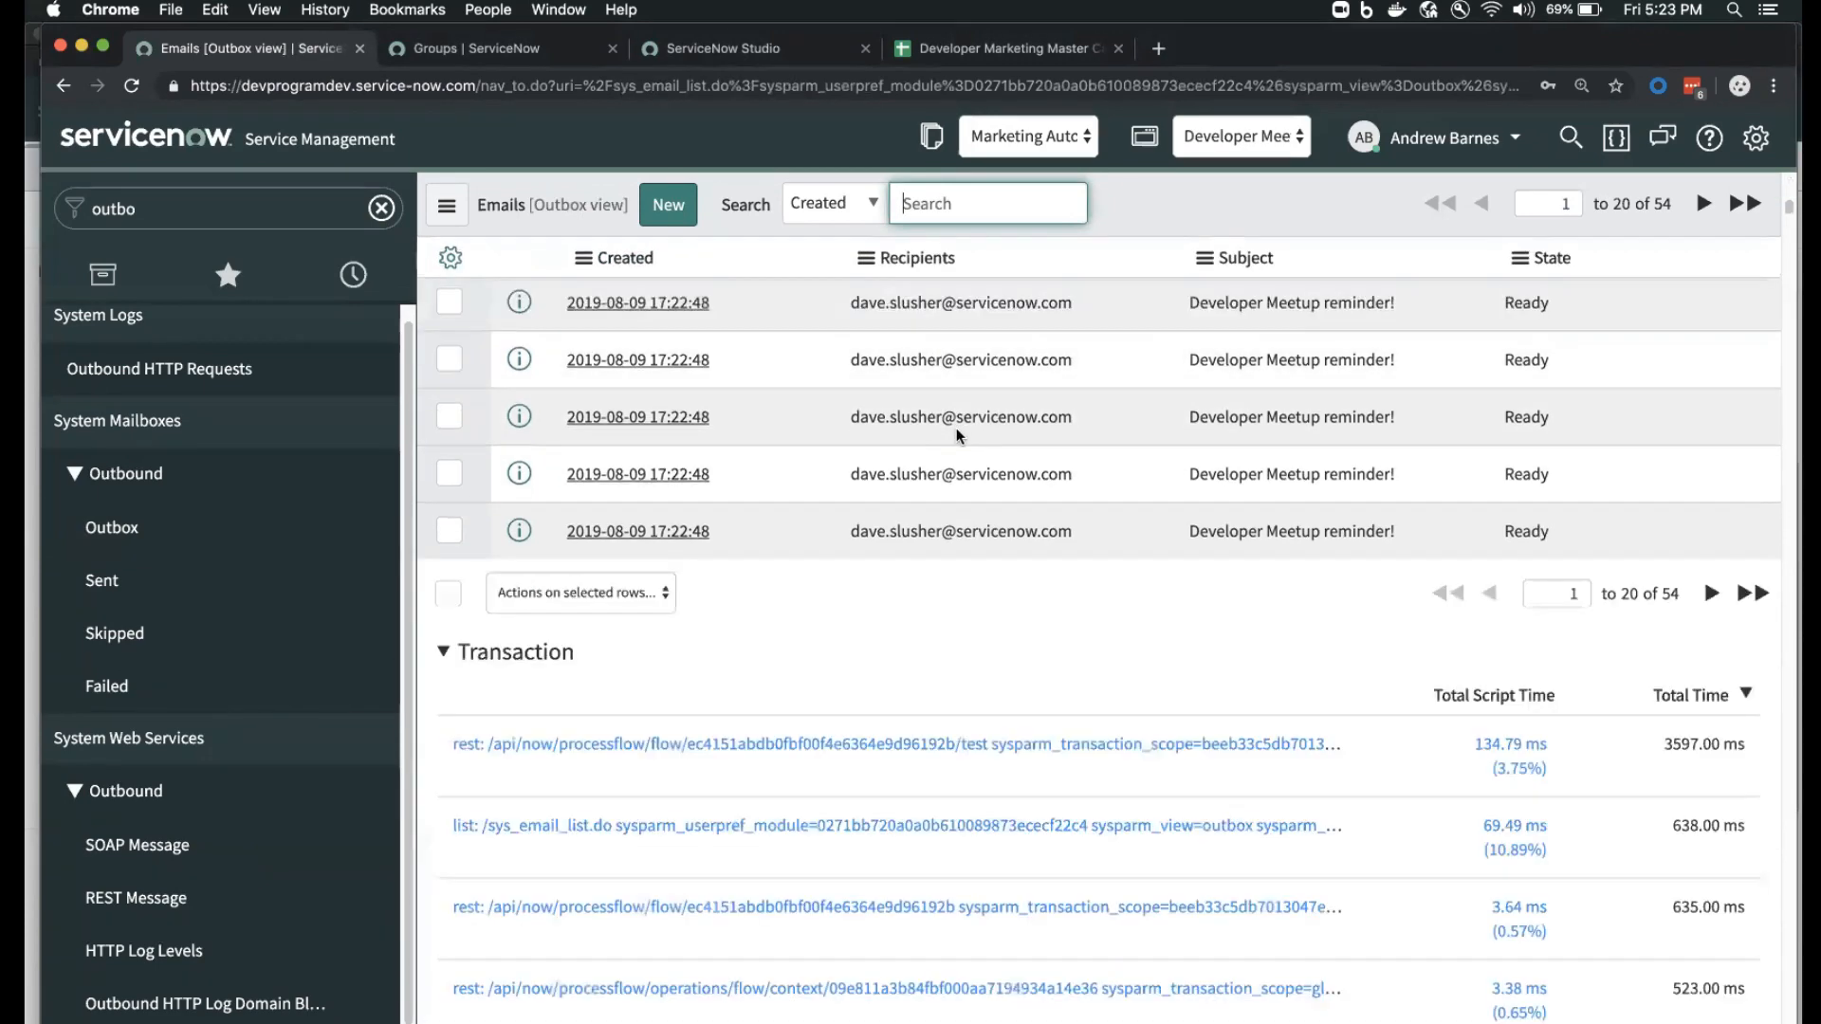
{"action": "scroll", "coordinate": [941, 474], "scroll_direction": "up", "scroll_amount": 10}
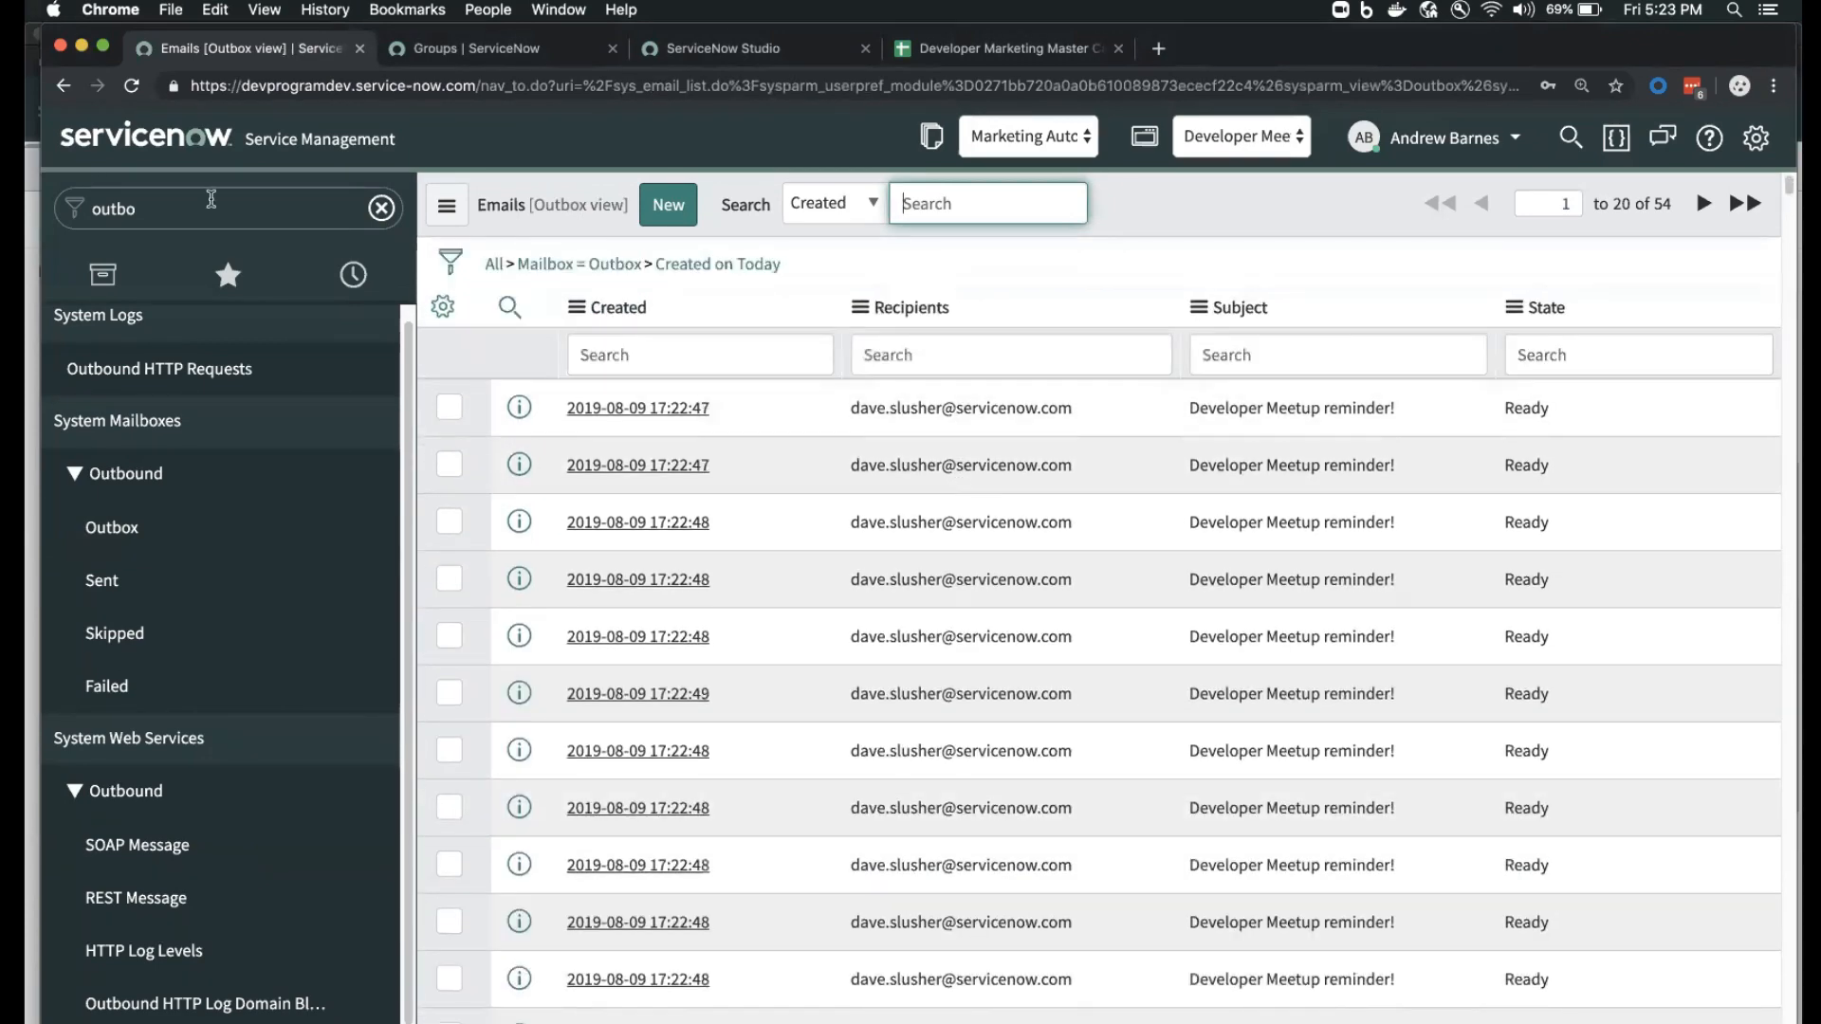
- Filter the application navigator by "debug" and run Disable All to turn off session debugging
{"action": "left_click", "coordinate": [211, 198]}
{"action": "type", "text": "debug"}
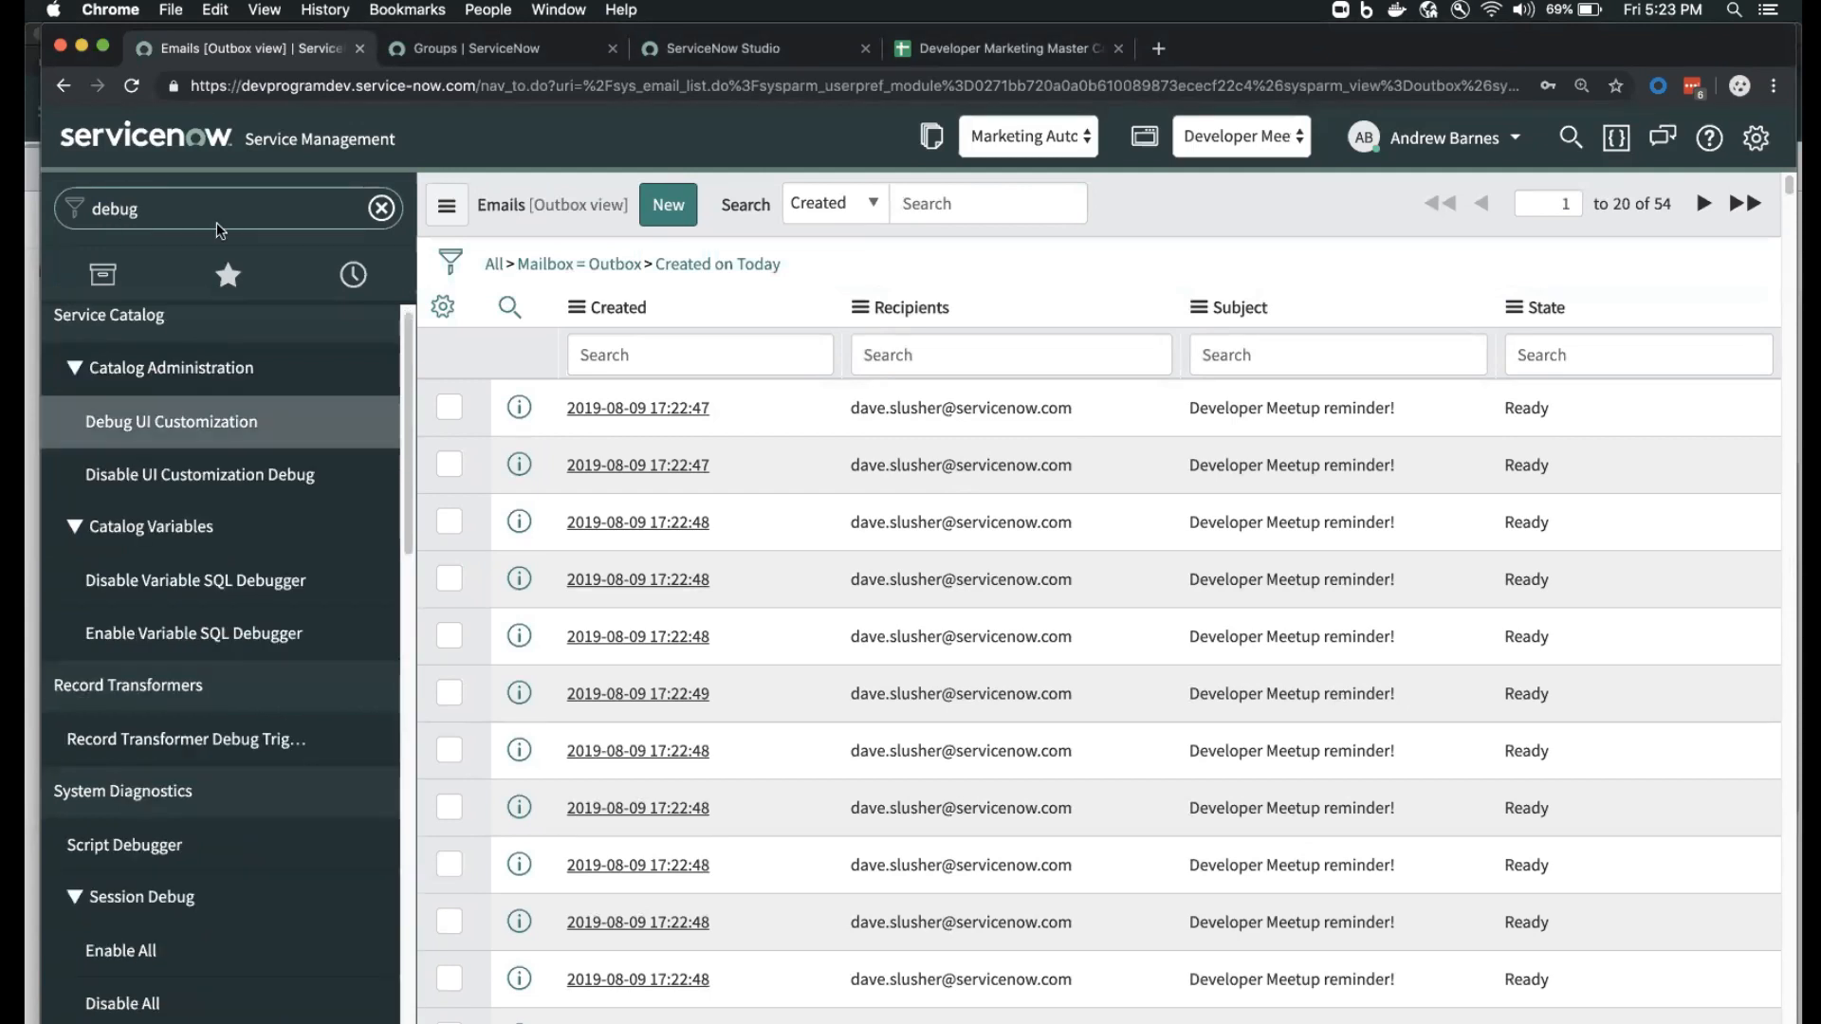
{"action": "left_click", "coordinate": [171, 1005]}
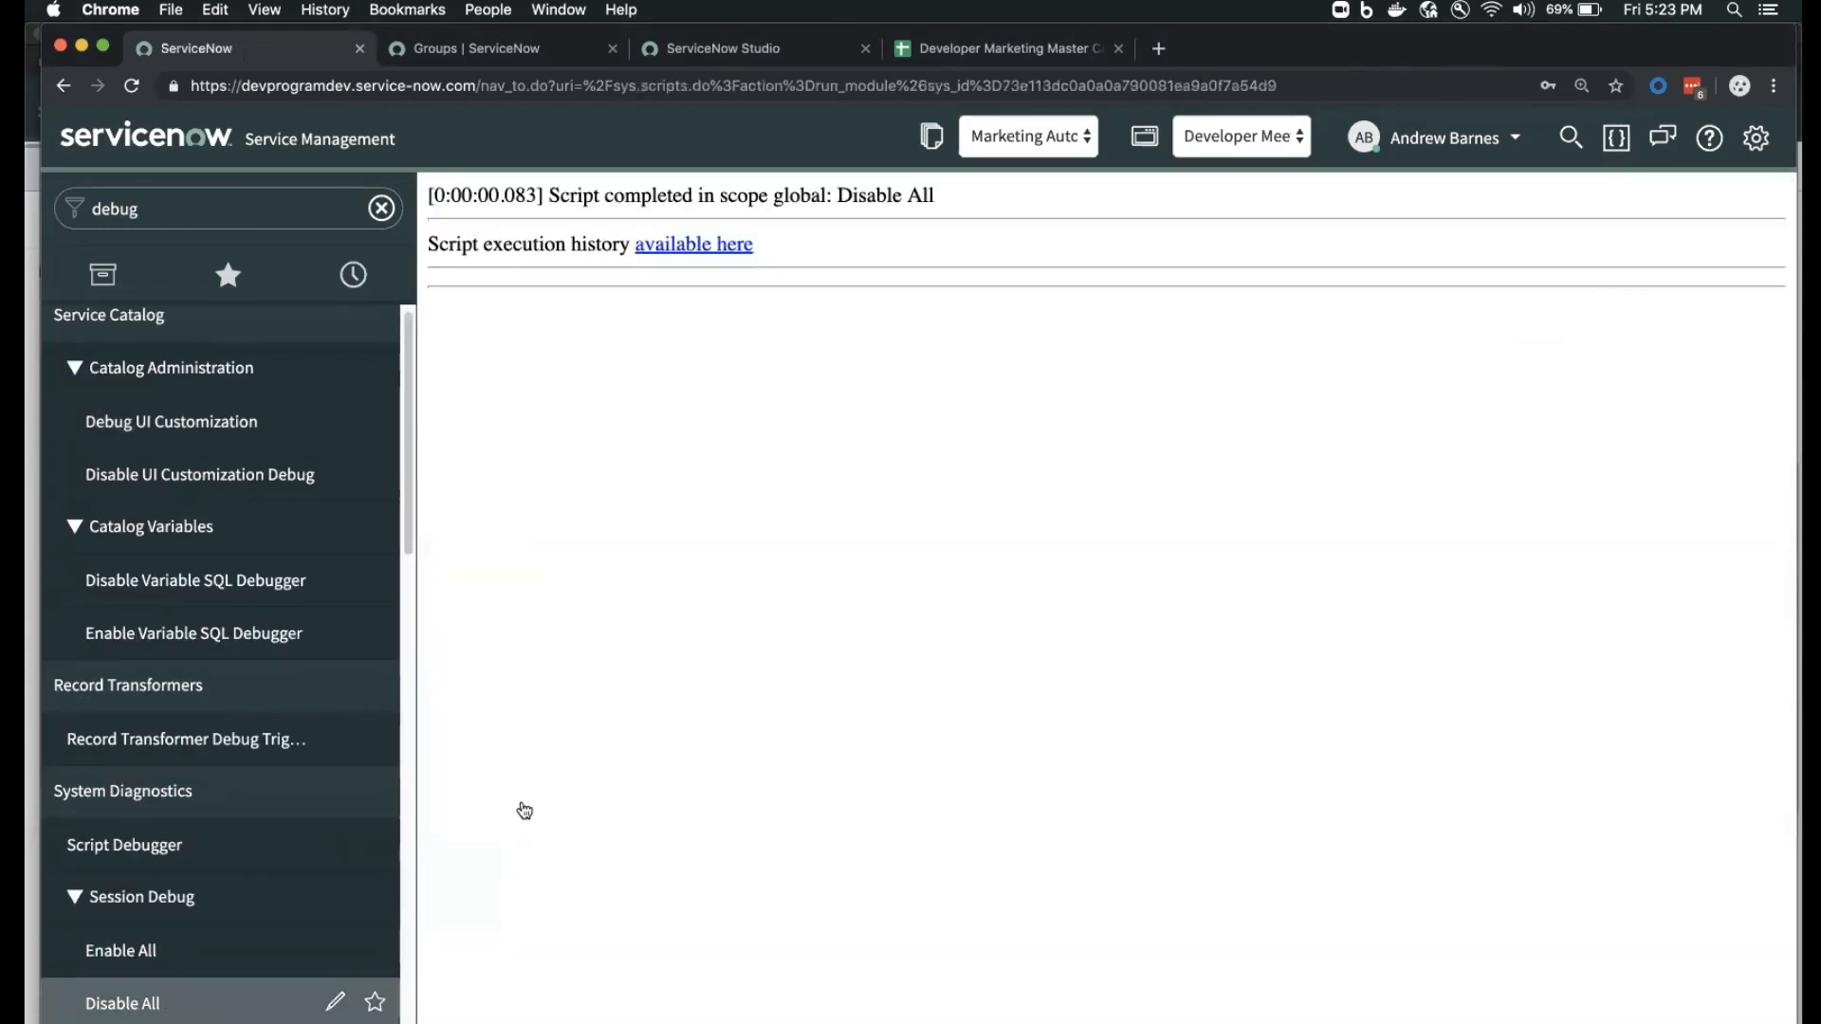
- Reopen today's Outbox email list from the navigation history and look over its first page
{"action": "left_click", "coordinate": [353, 274]}
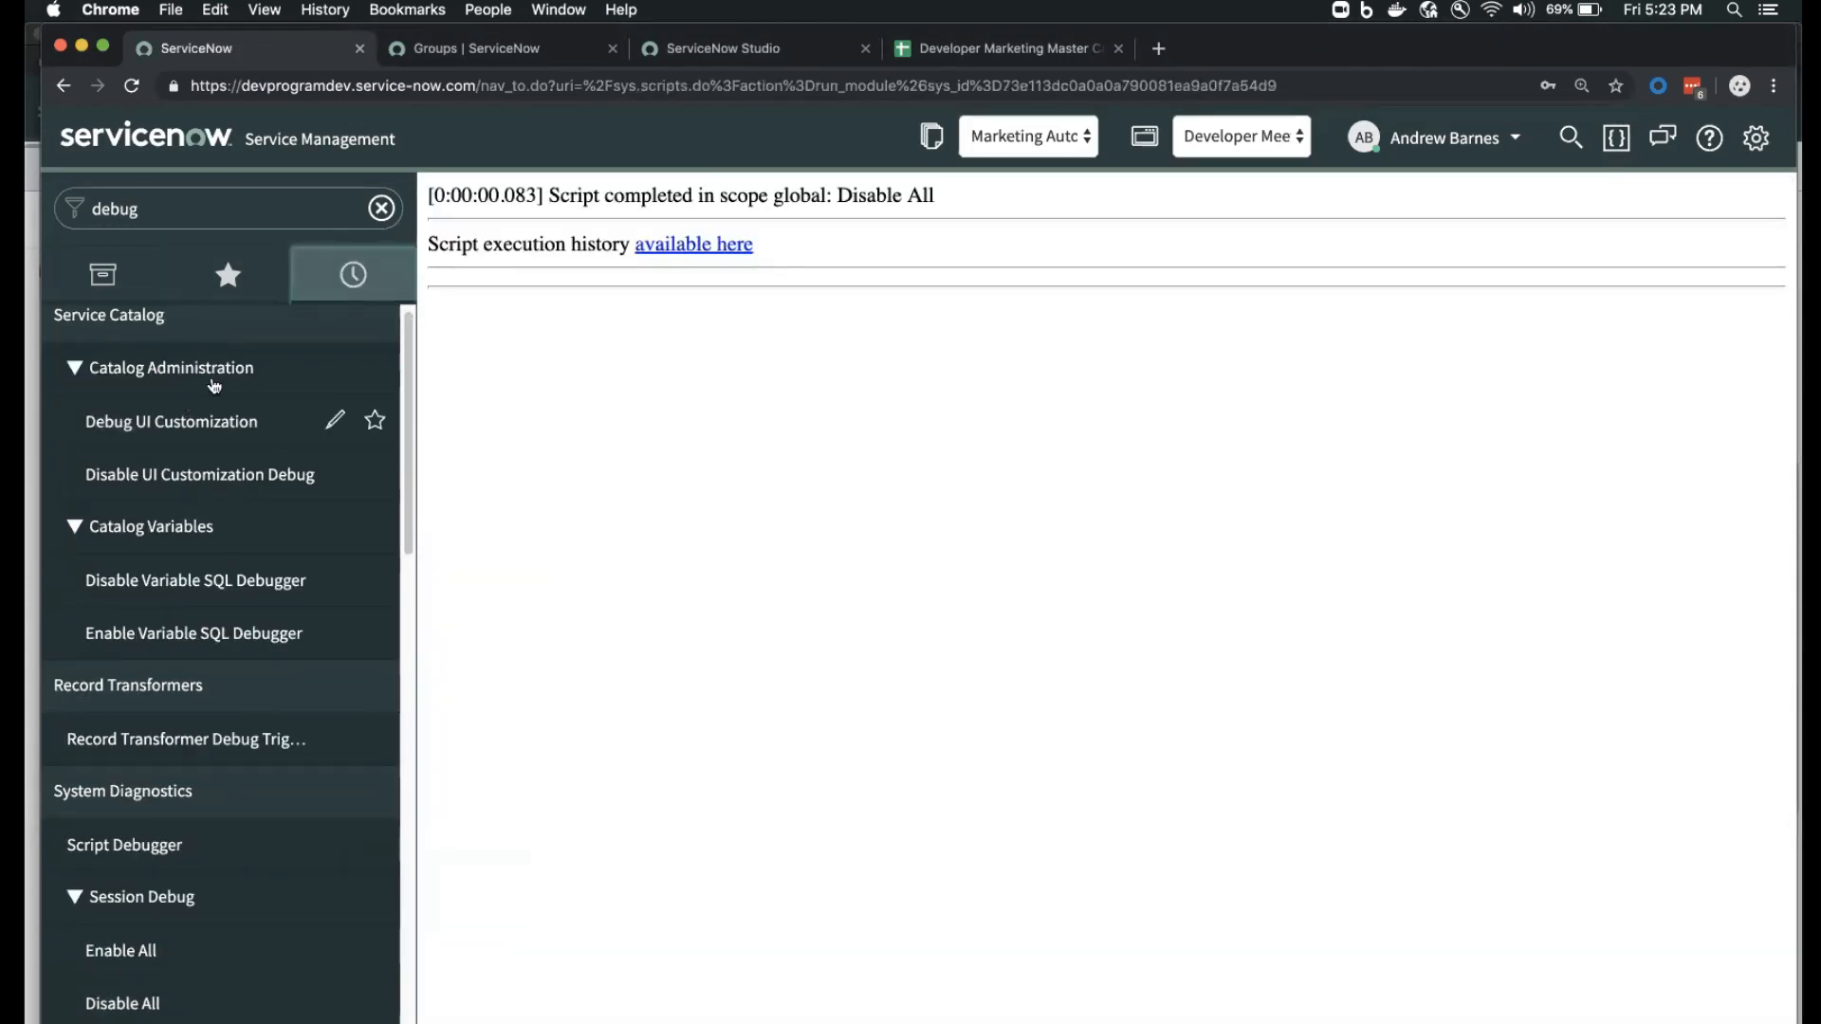
{"action": "left_click", "coordinate": [341, 282]}
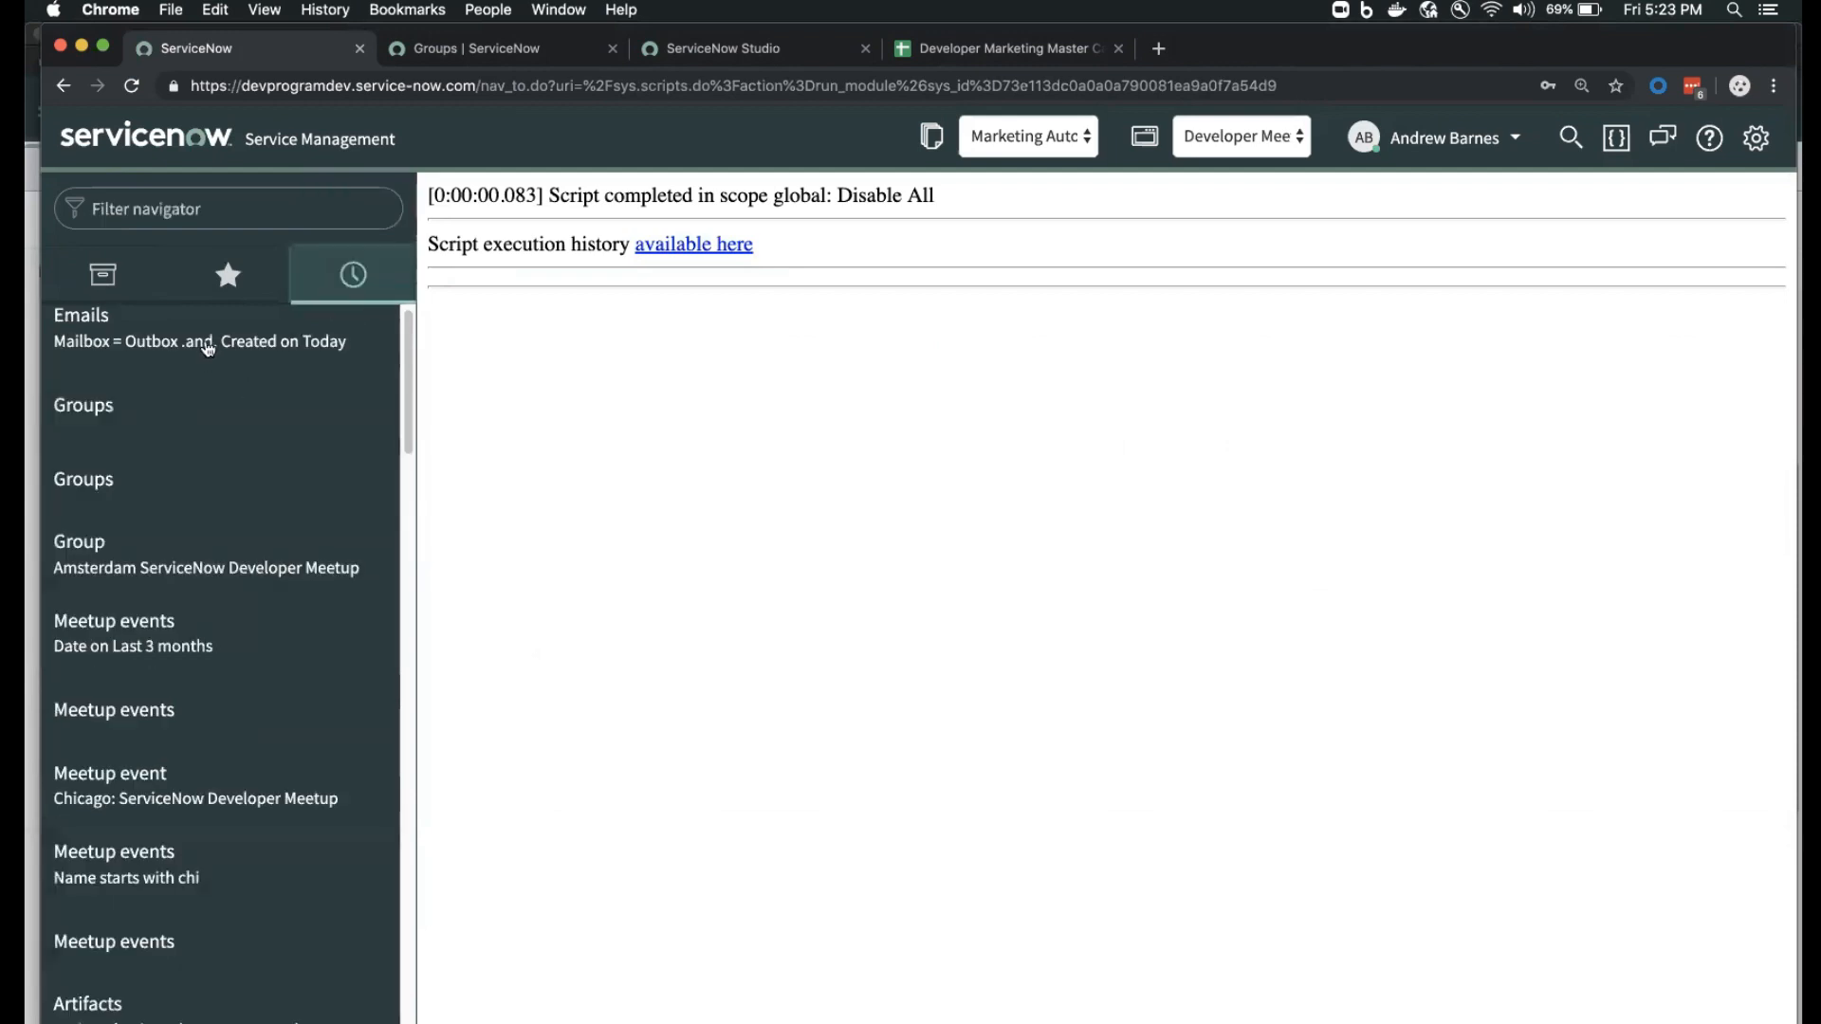
{"action": "left_click", "coordinate": [208, 348]}
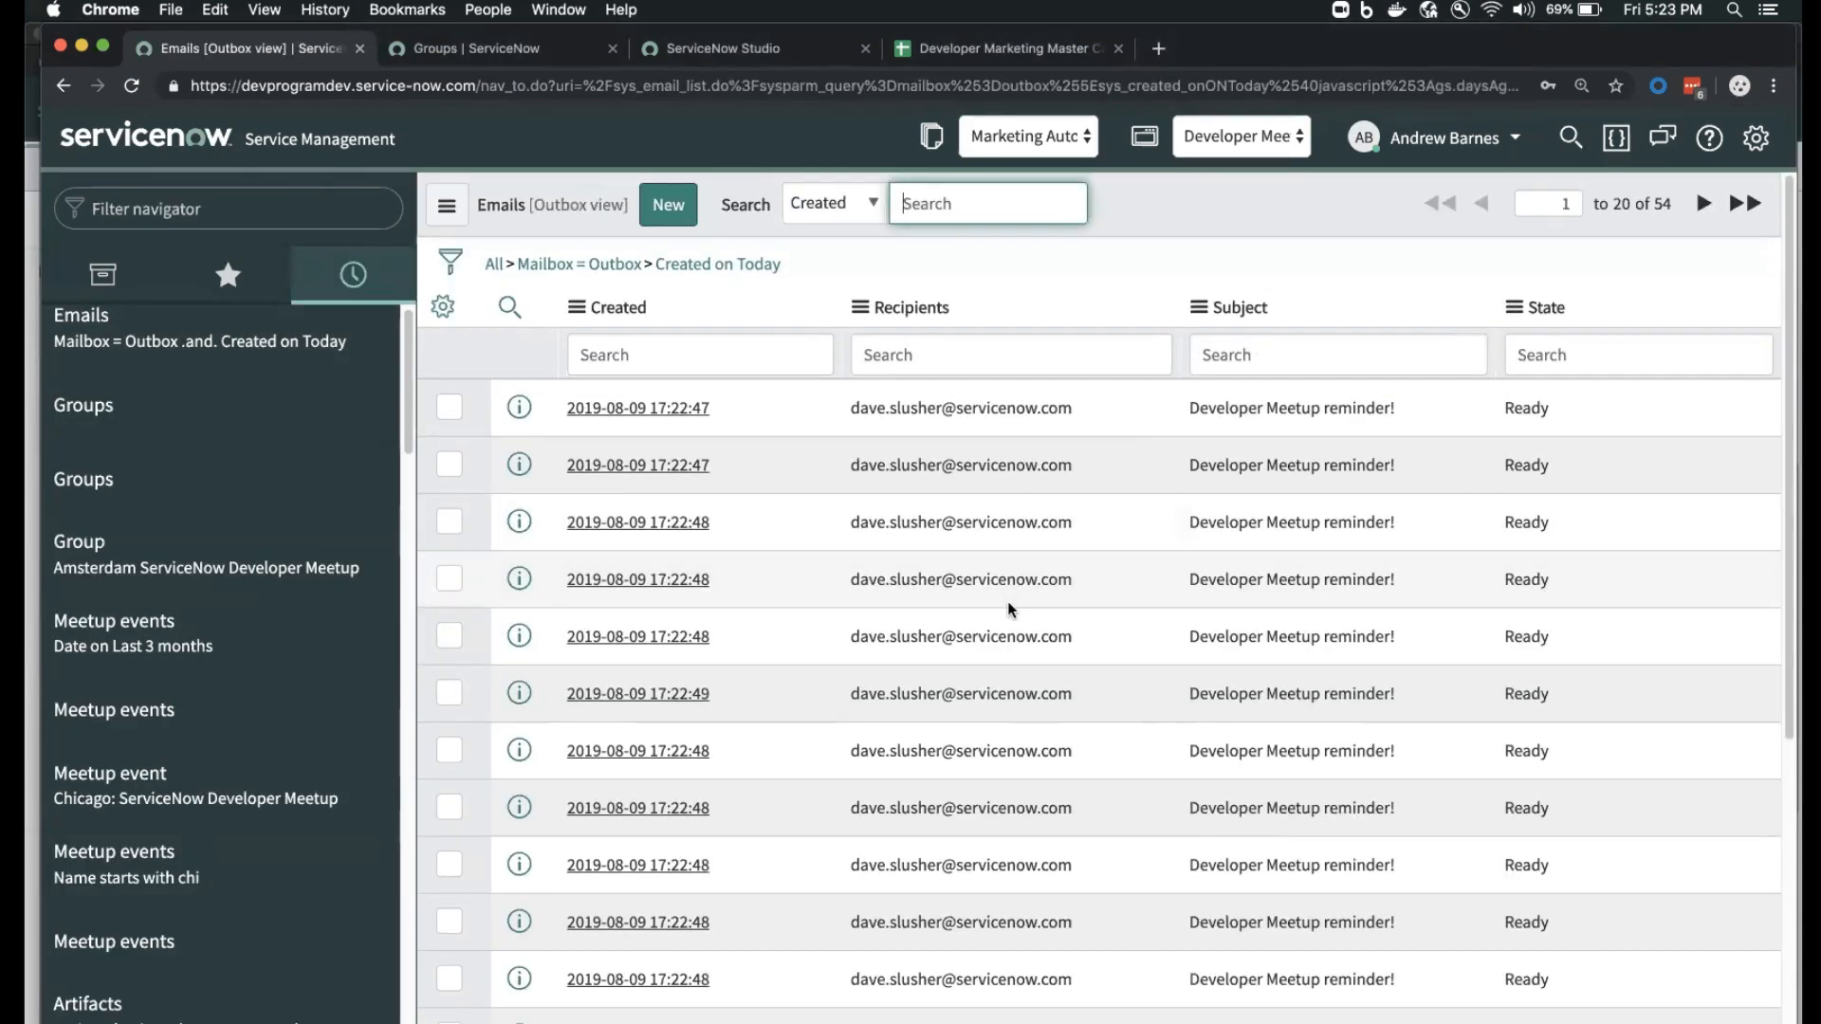
{"action": "scroll", "coordinate": [1011, 608], "scroll_direction": "down", "scroll_amount": 3}
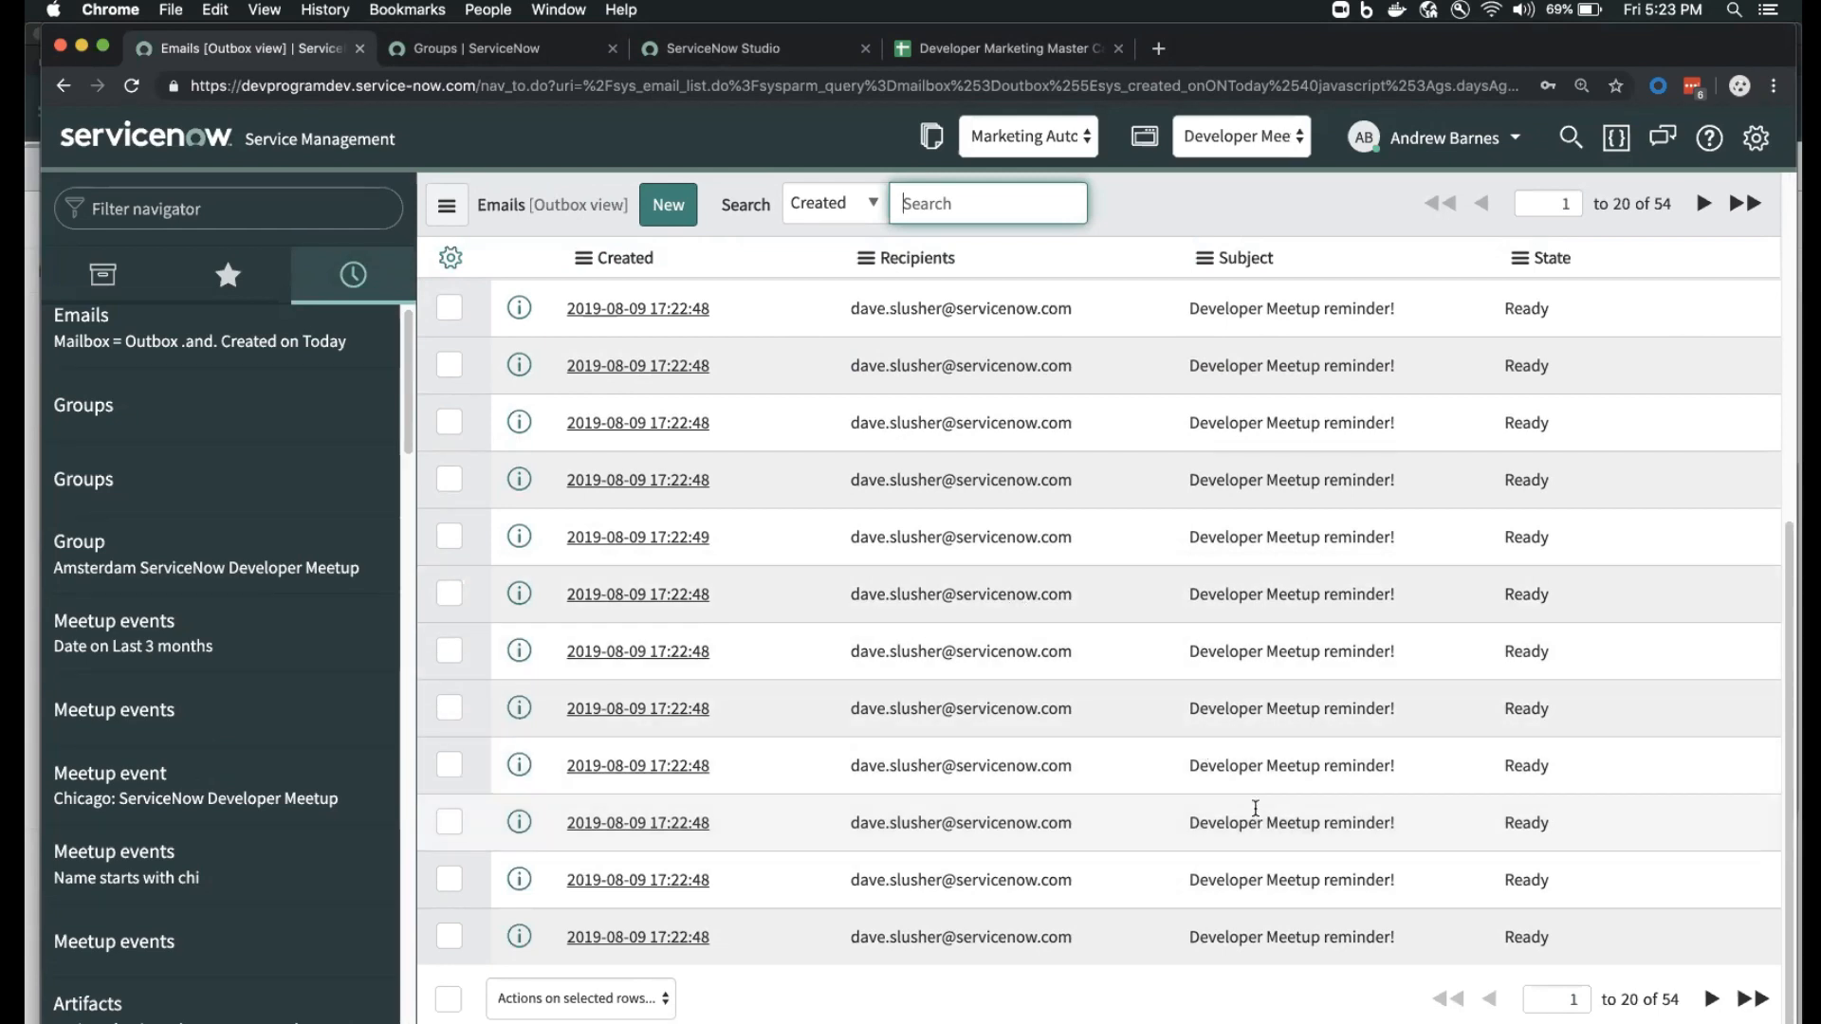
- Go to the second page of Outbox emails and examine the creation times, recipients and subjects
{"action": "left_click", "coordinate": [1712, 999]}
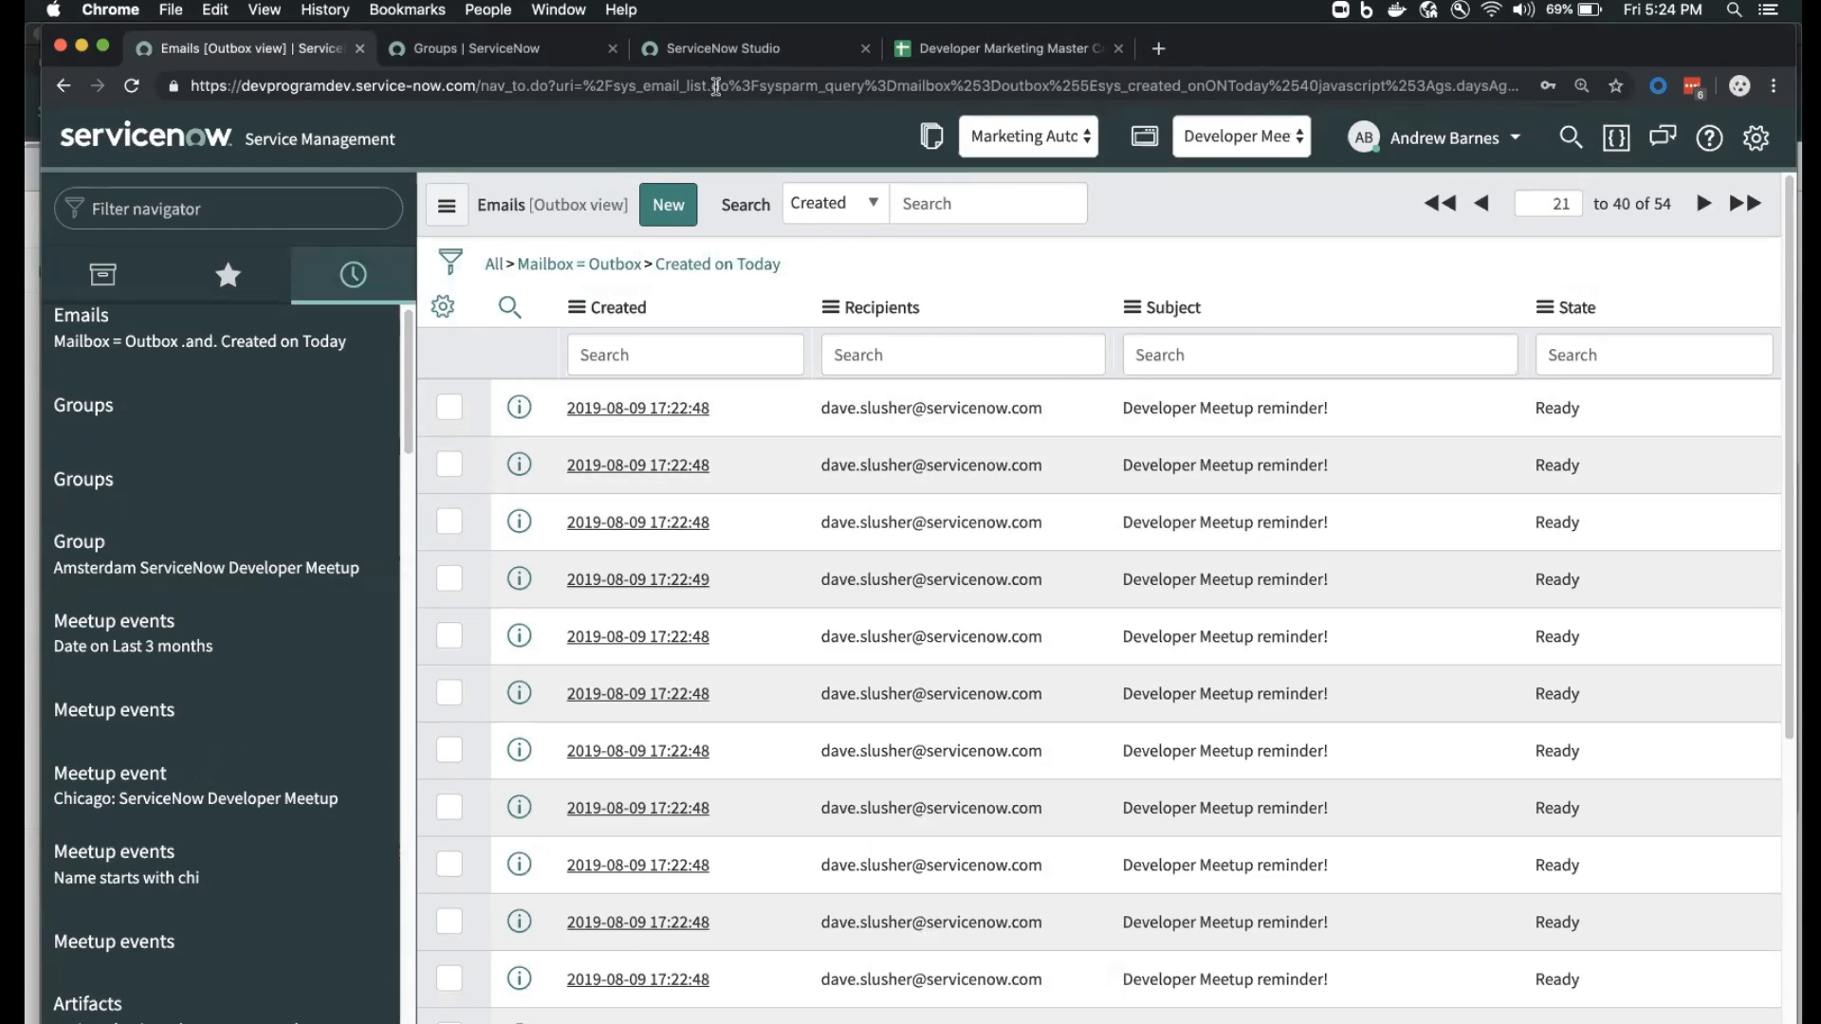
{"action": "scroll", "coordinate": [801, 590], "scroll_direction": "down", "scroll_amount": 5}
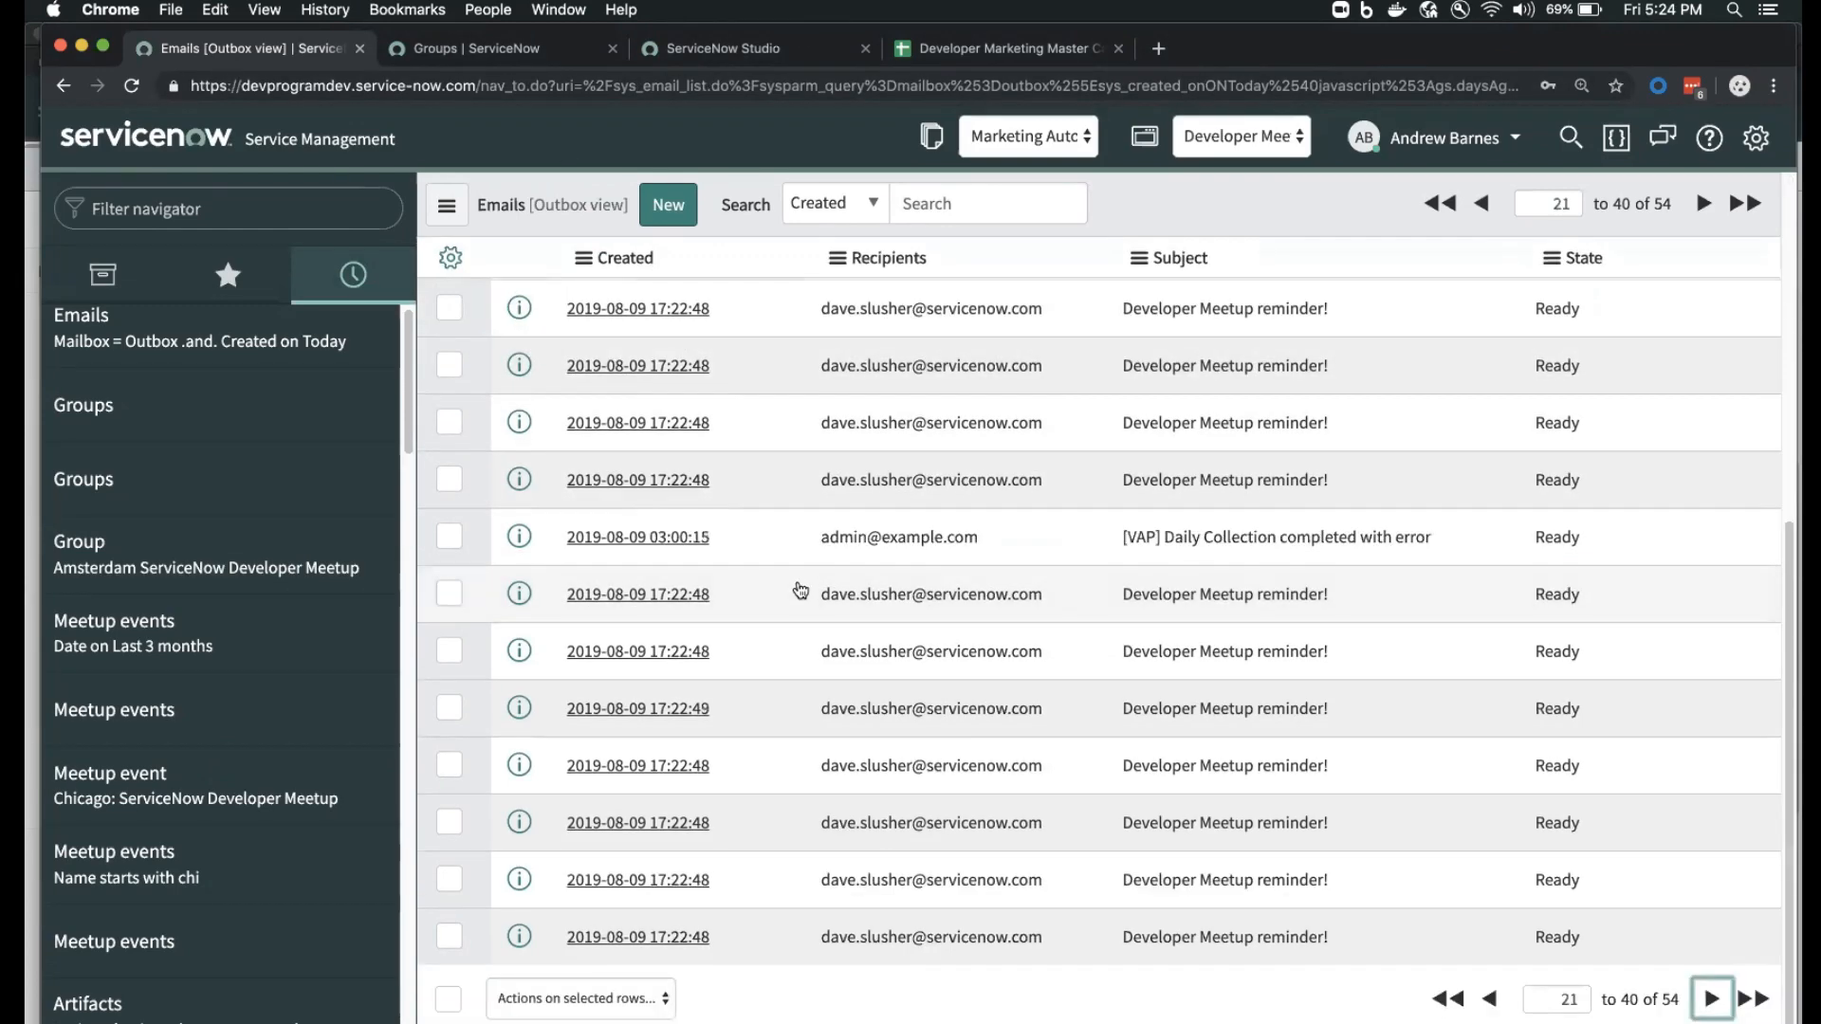
{"action": "scroll", "coordinate": [797, 584], "scroll_direction": "up", "scroll_amount": 5}
{"action": "scroll", "coordinate": [786, 602], "scroll_direction": "down", "scroll_amount": 5}
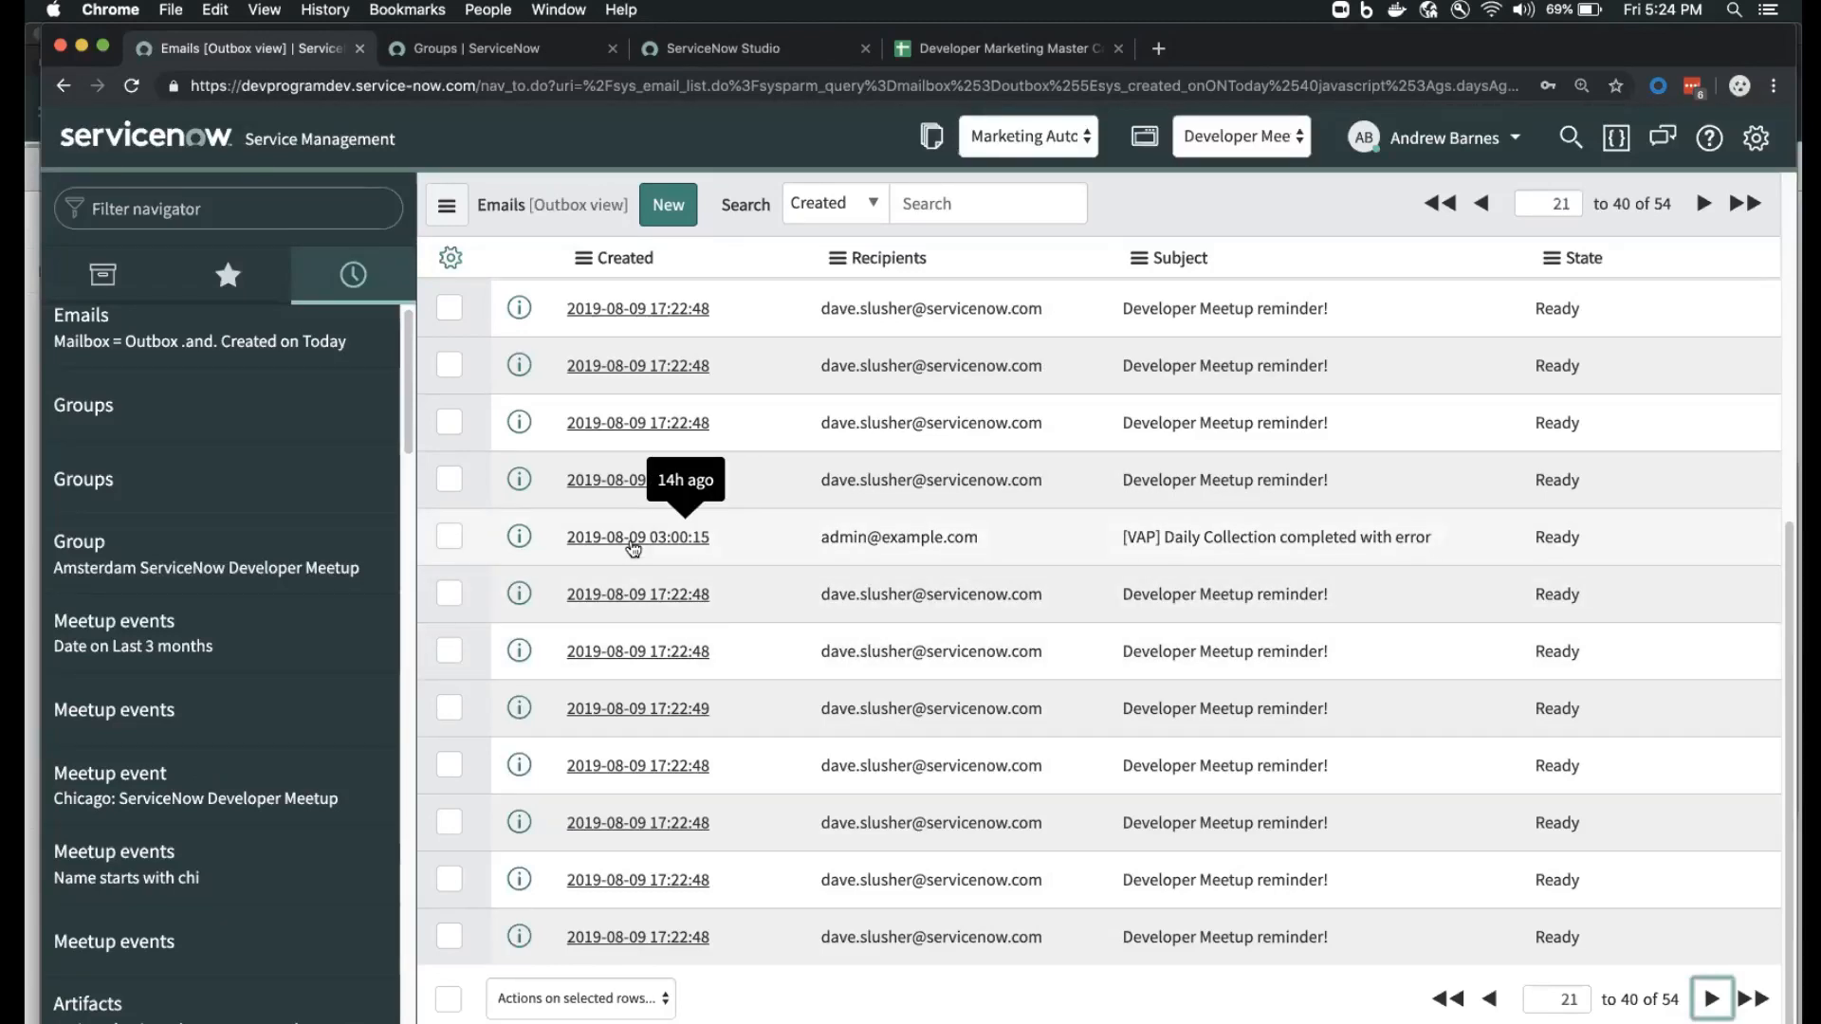
{"action": "scroll", "coordinate": [633, 548], "scroll_direction": "up", "scroll_amount": 3}
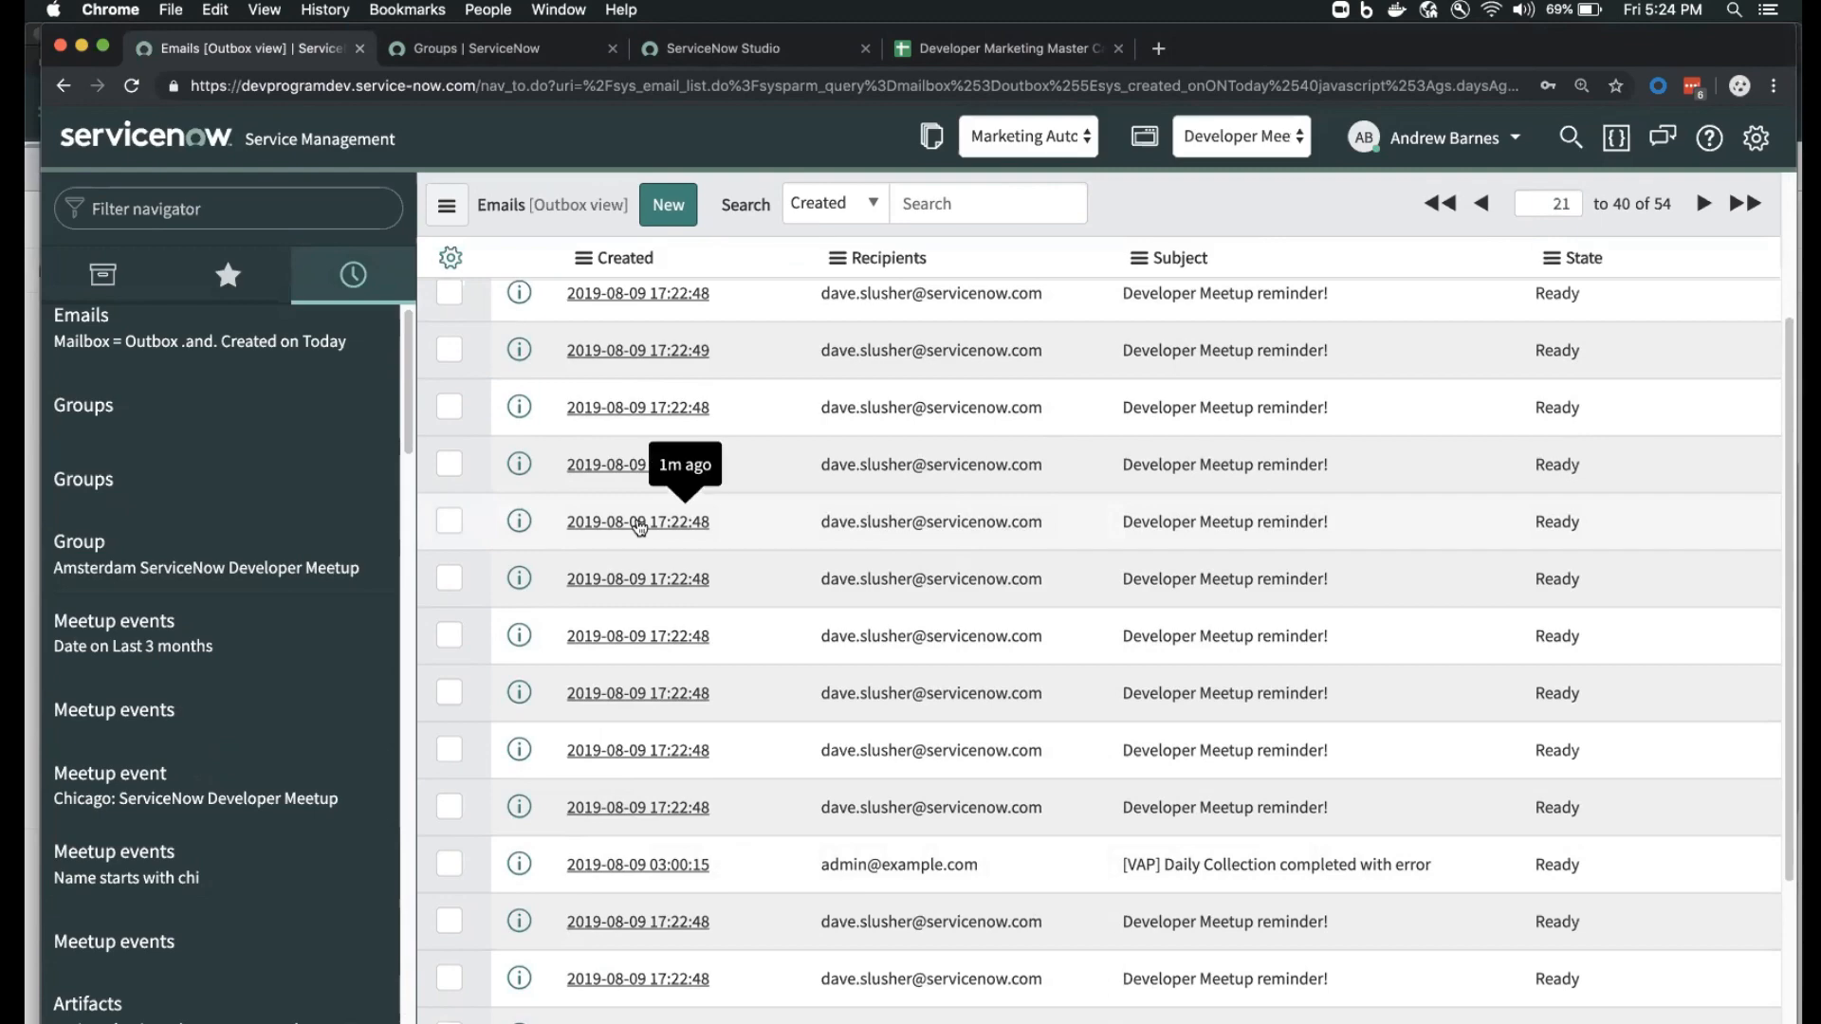
{"action": "scroll", "coordinate": [757, 839], "scroll_direction": "up", "scroll_amount": 3}
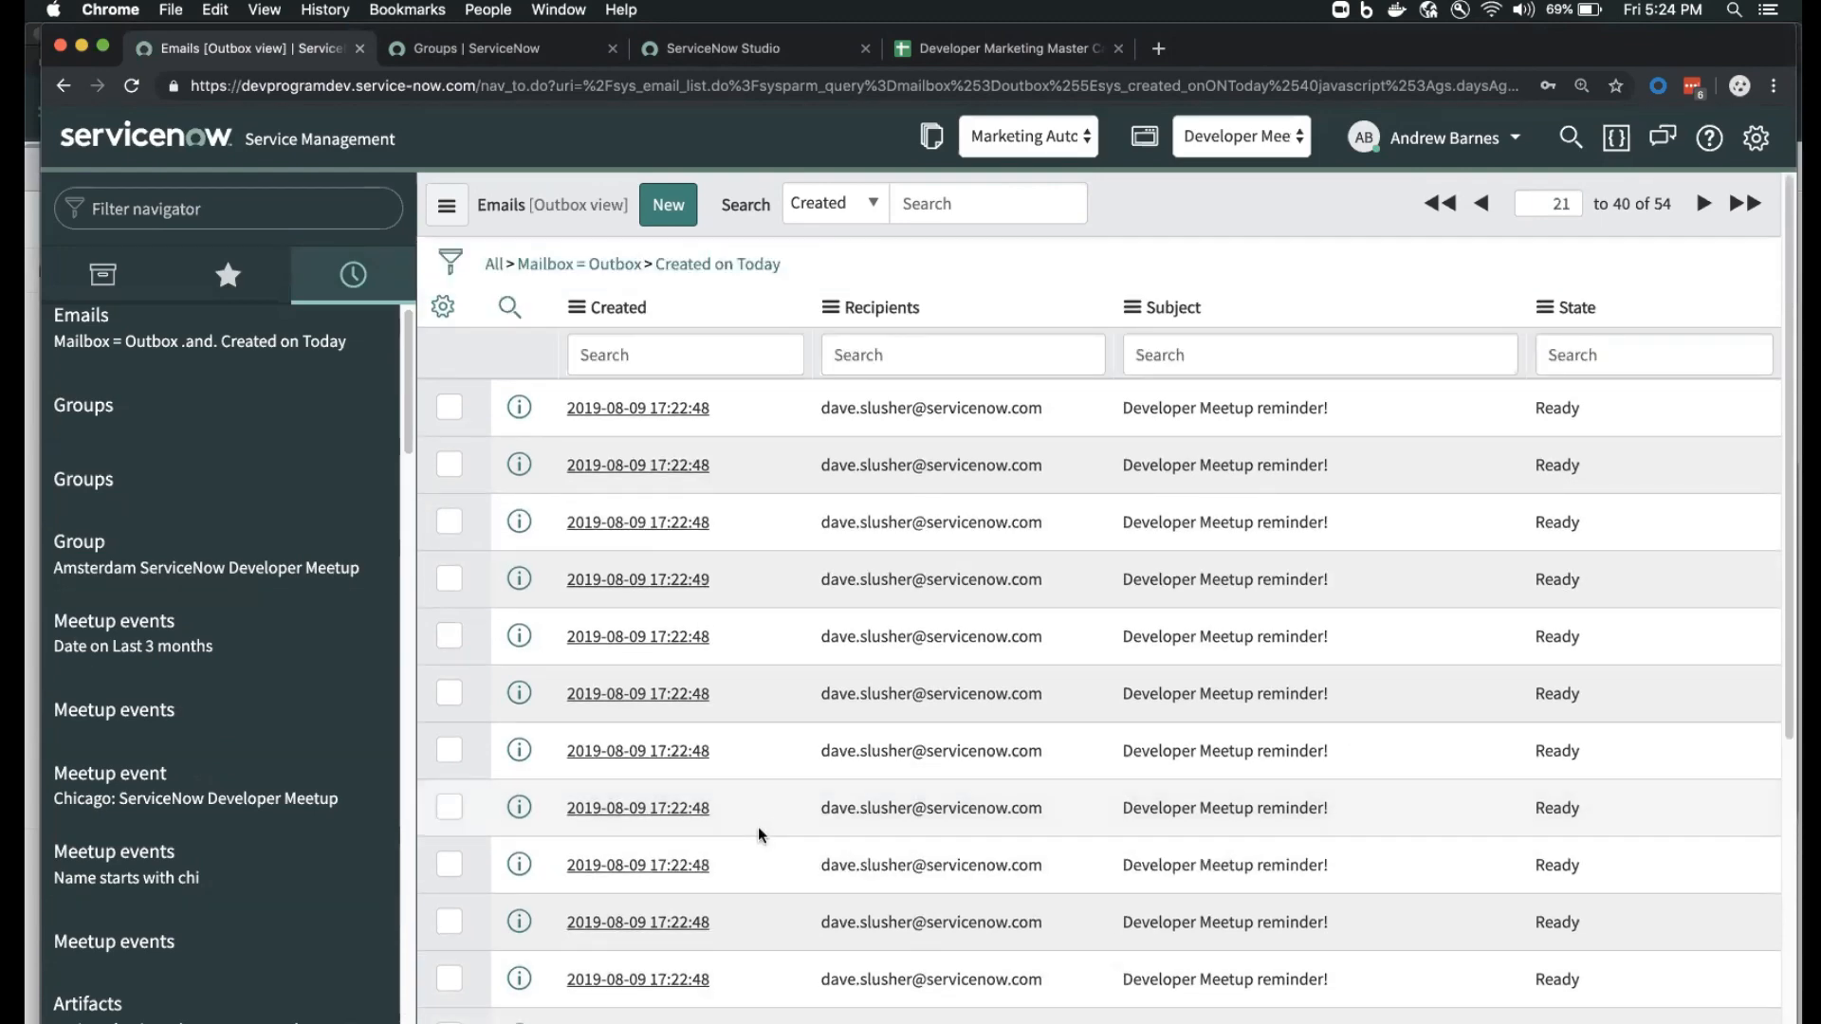
- Show the Outbox filter conditions, sort the emails by Created with the newest first, and advance a page
{"action": "left_click", "coordinate": [451, 266]}
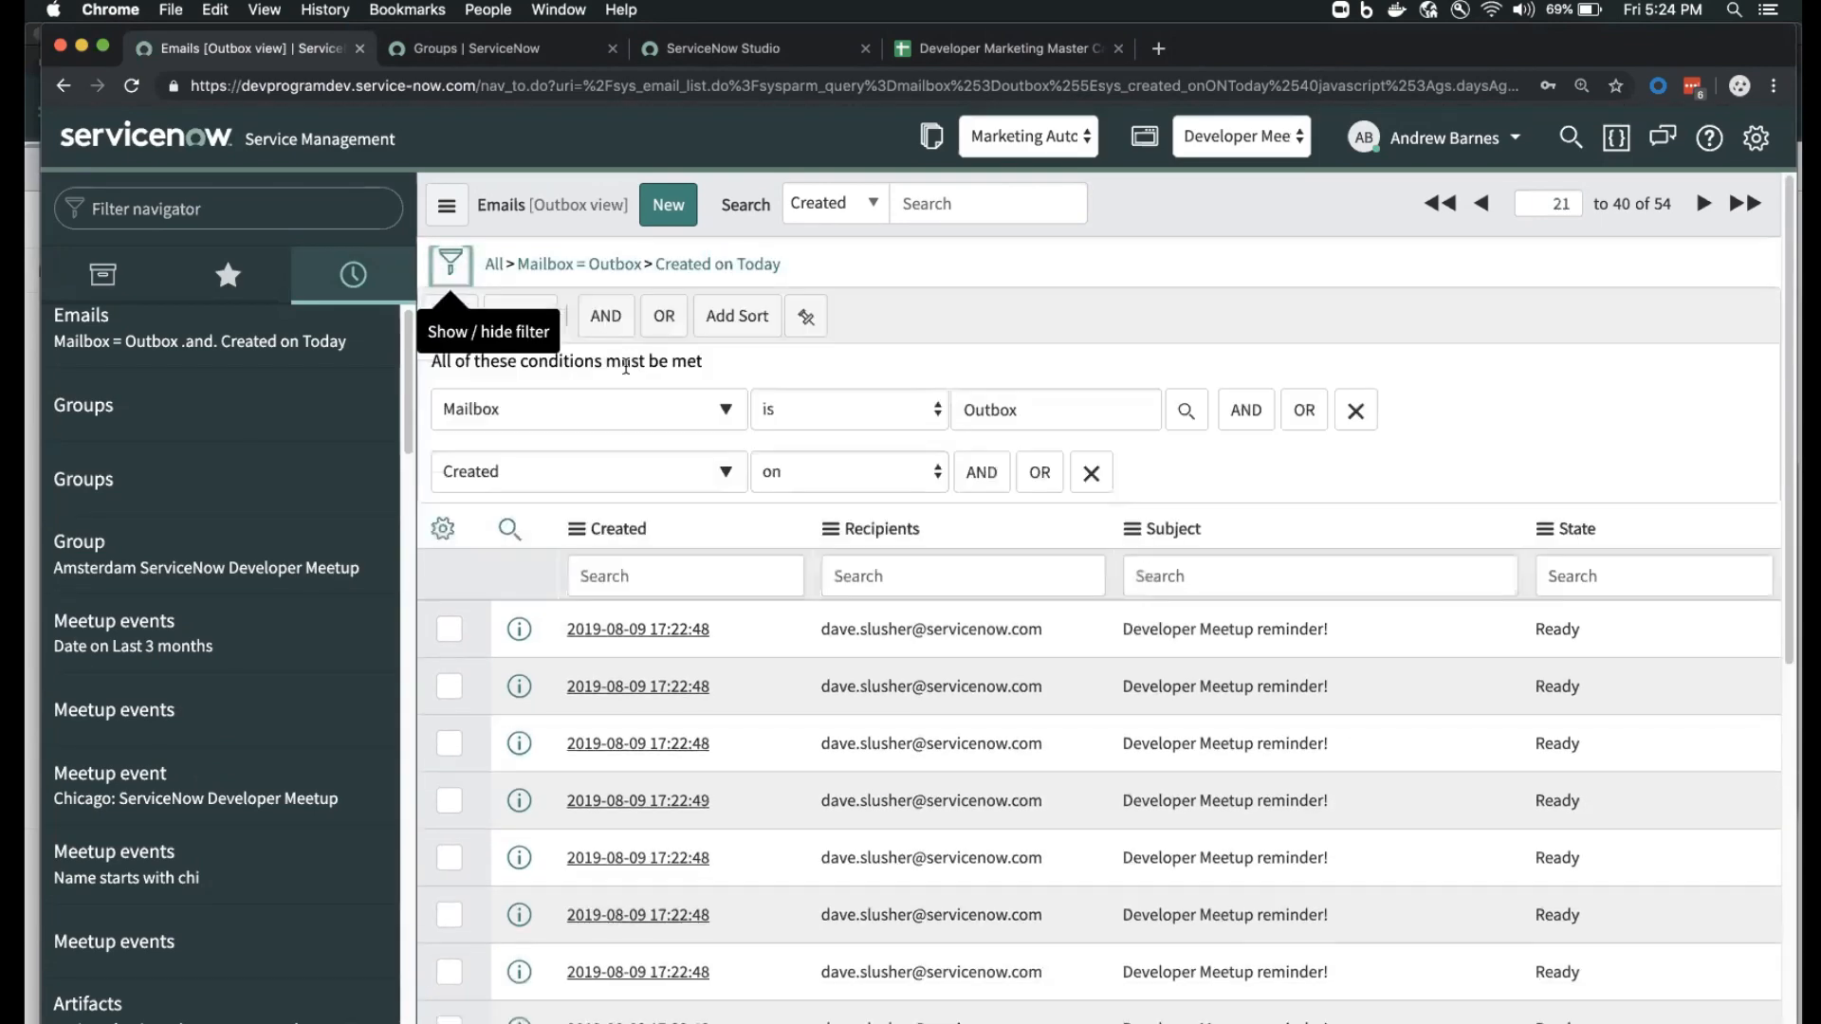
{"action": "left_click", "coordinate": [619, 529]}
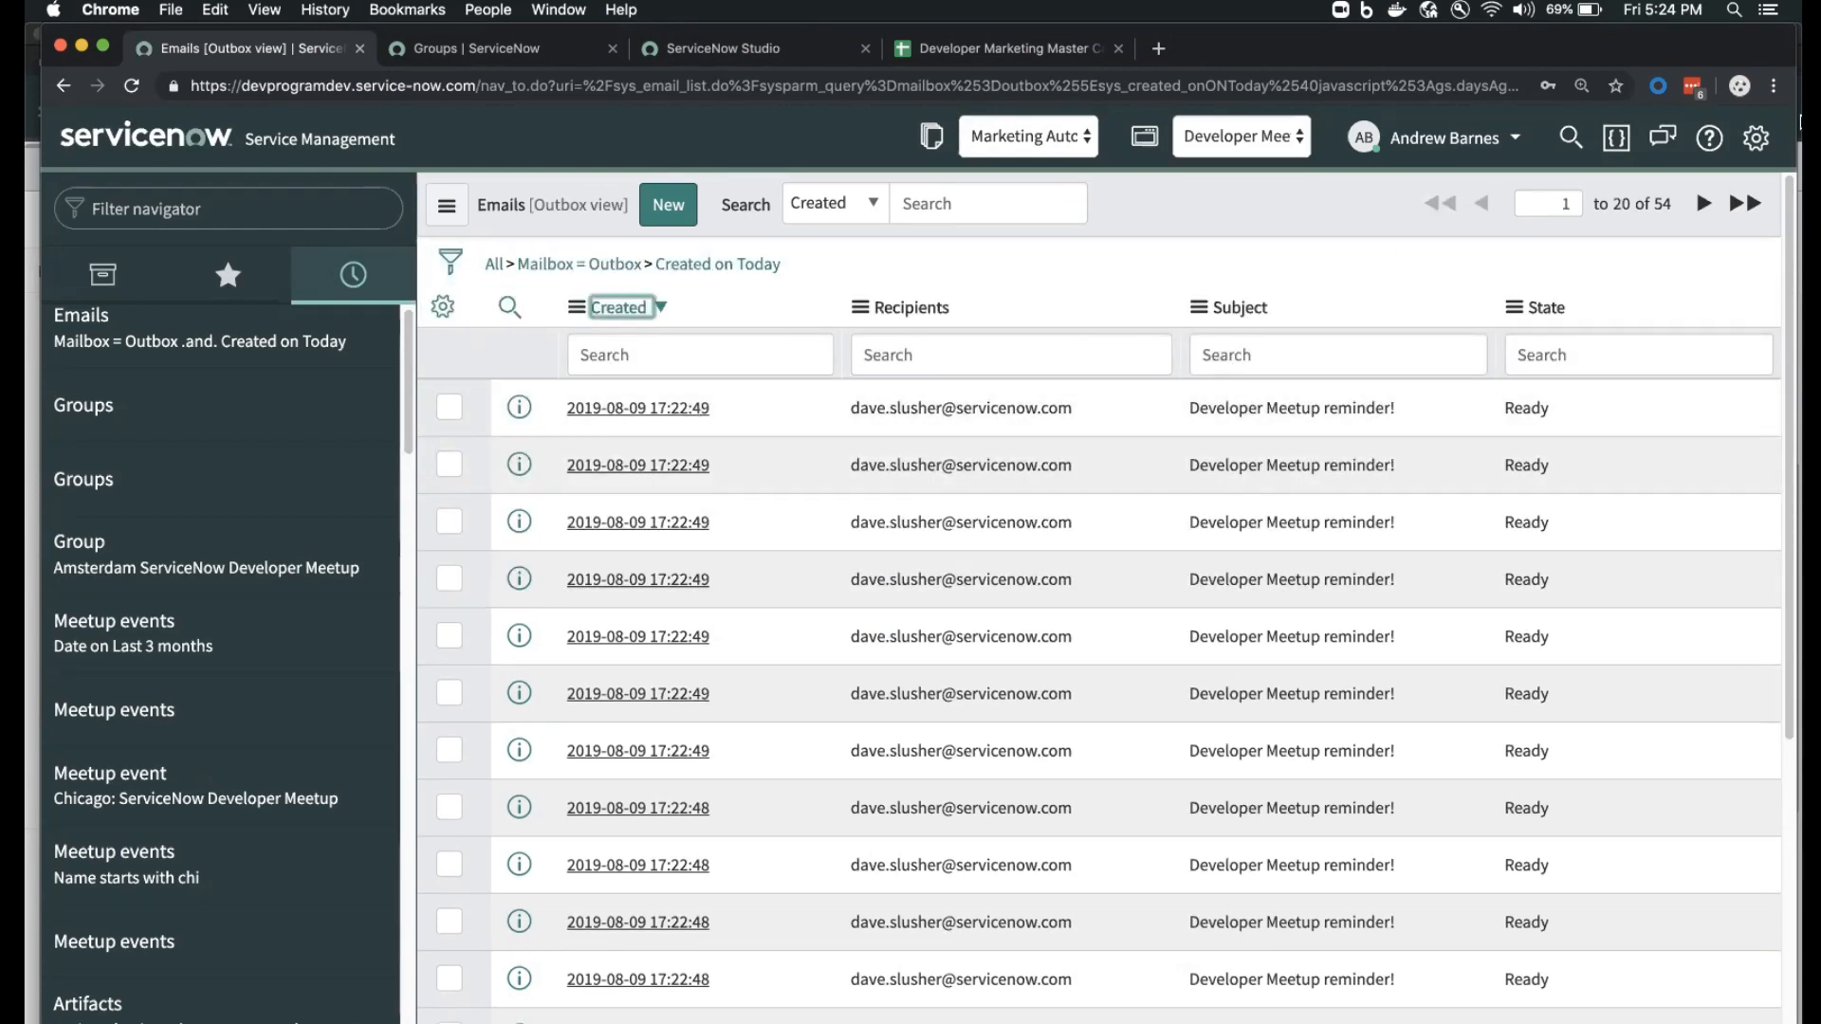
{"action": "left_click", "coordinate": [1706, 204]}
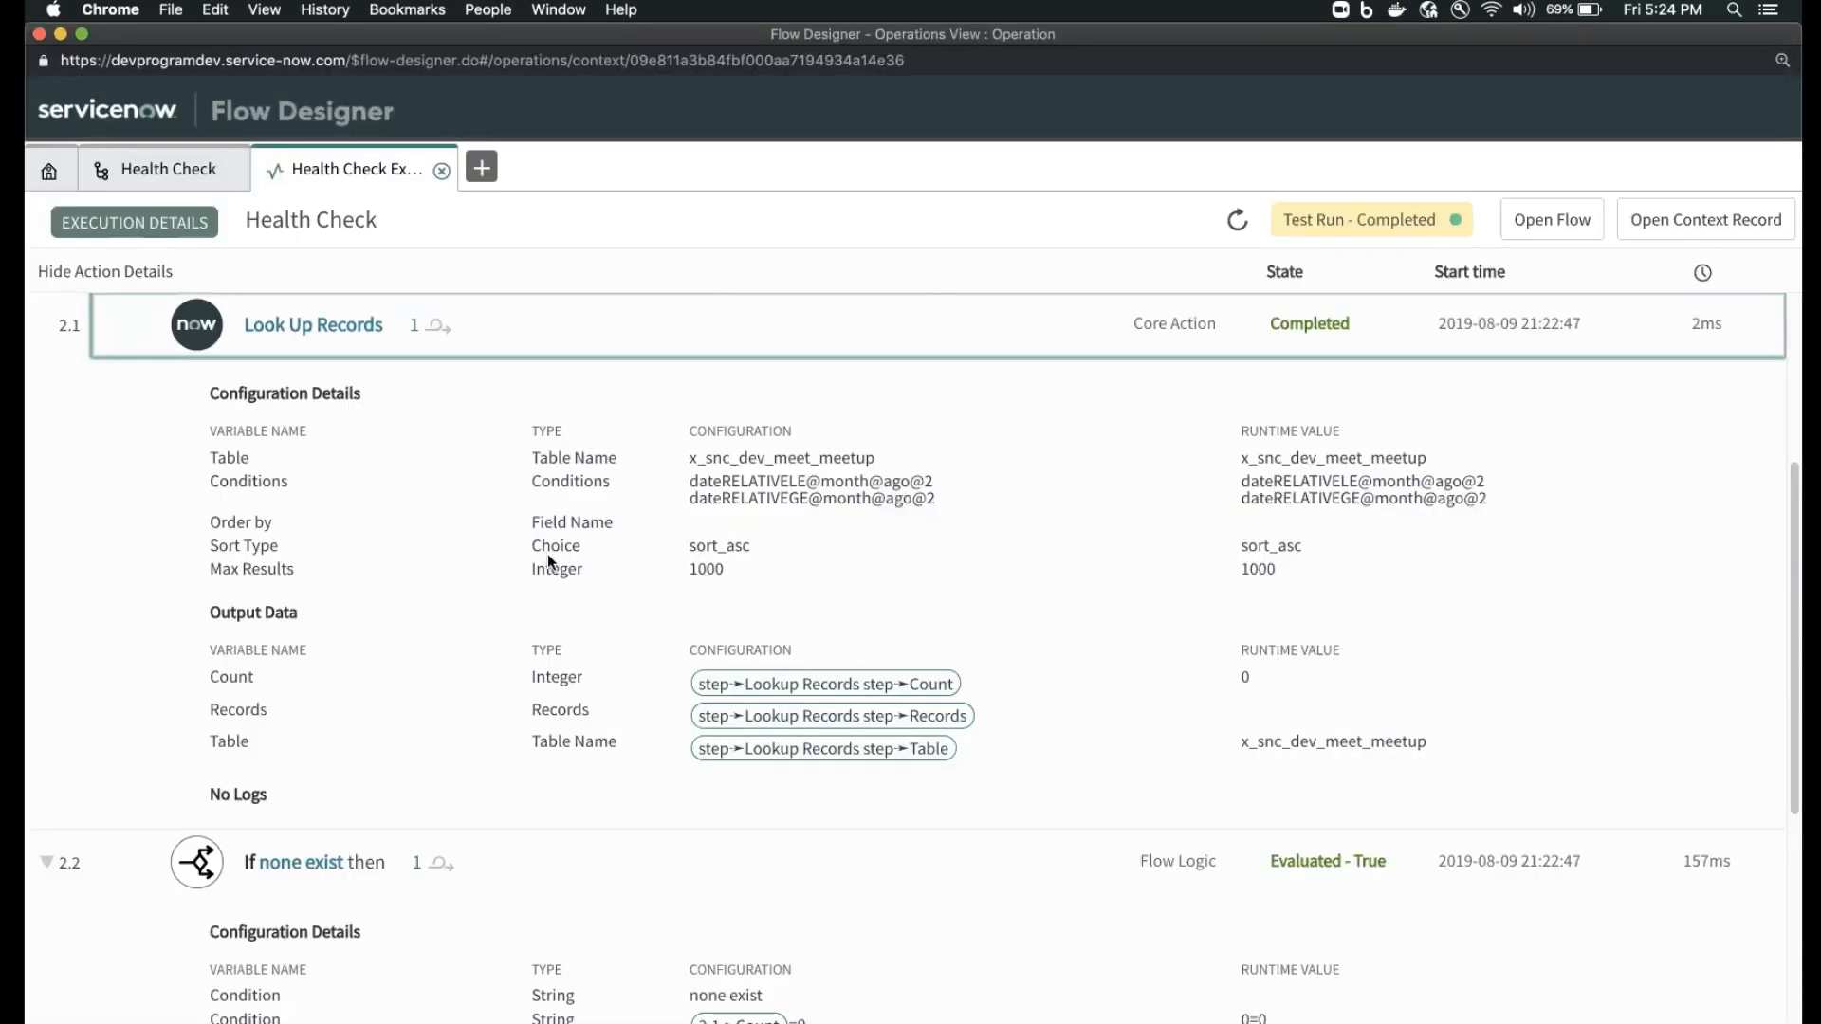
- Return to the Health Check execution details in Flow Designer and recheck the Look Up Records and condition values
{"action": "scroll", "coordinate": [555, 562], "scroll_direction": "down", "scroll_amount": 5}
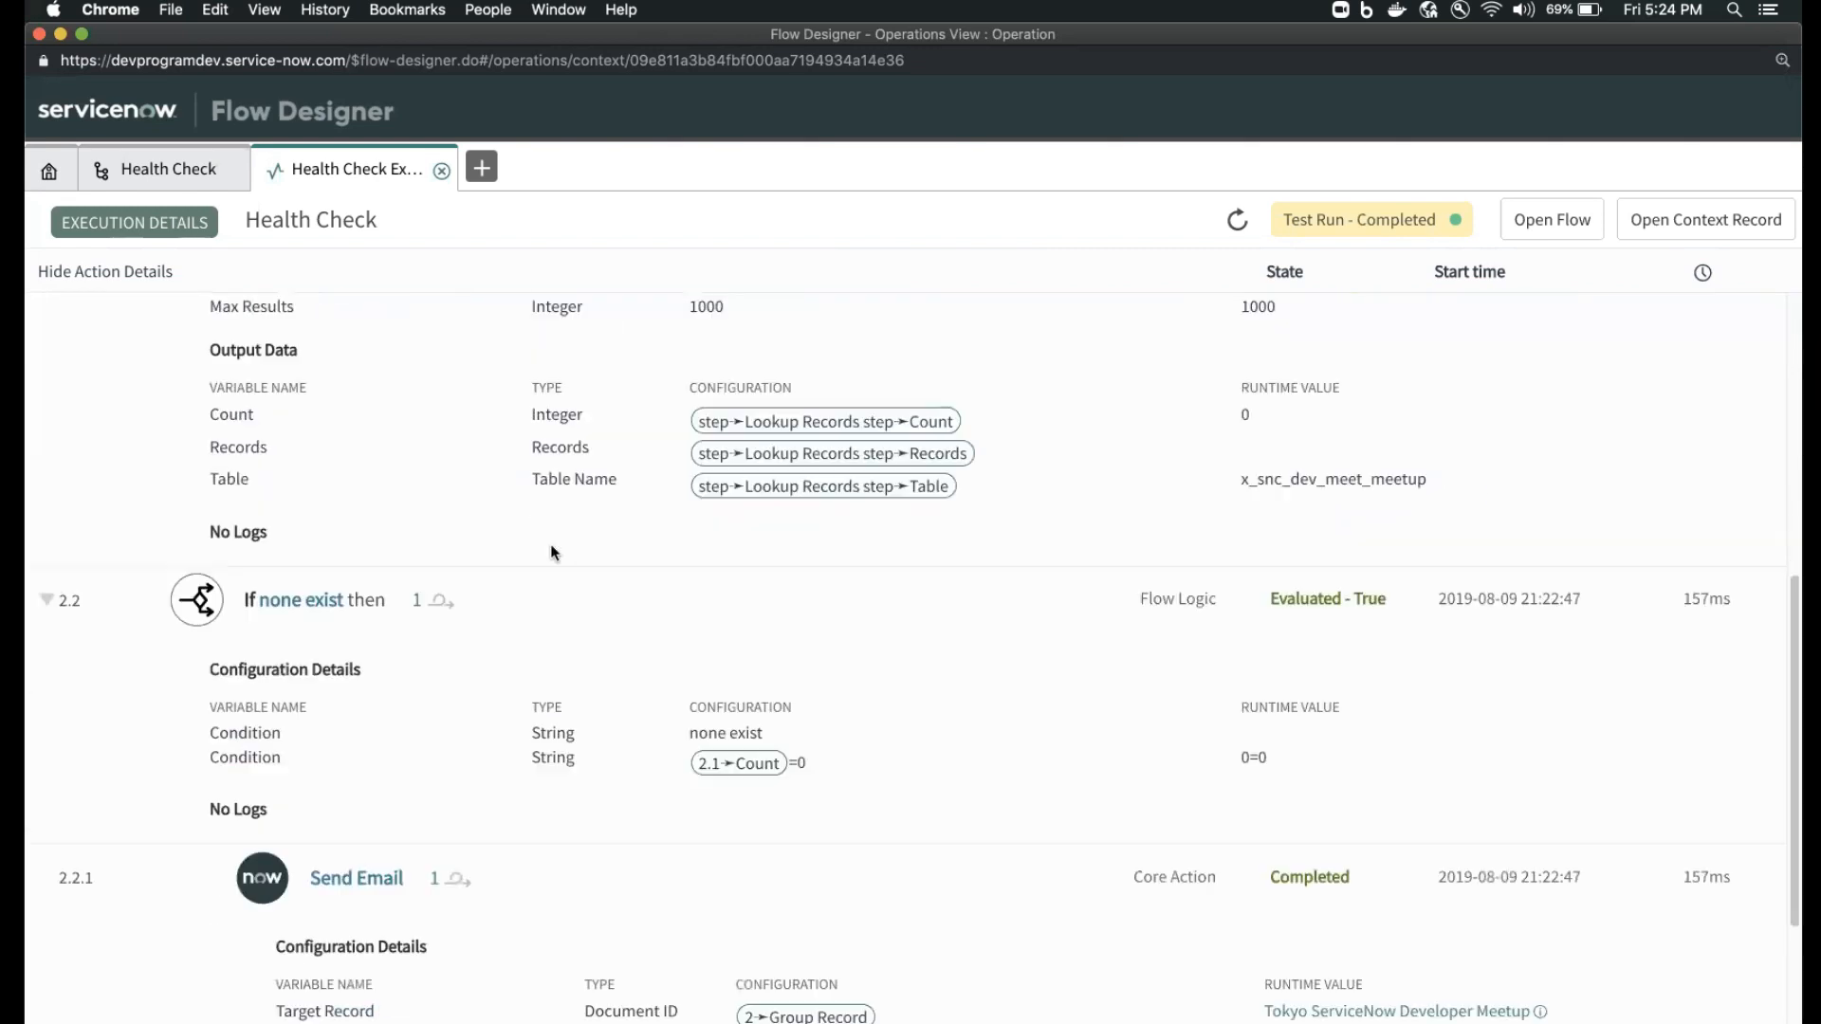
{"action": "scroll", "coordinate": [548, 554], "scroll_direction": "up", "scroll_amount": 6}
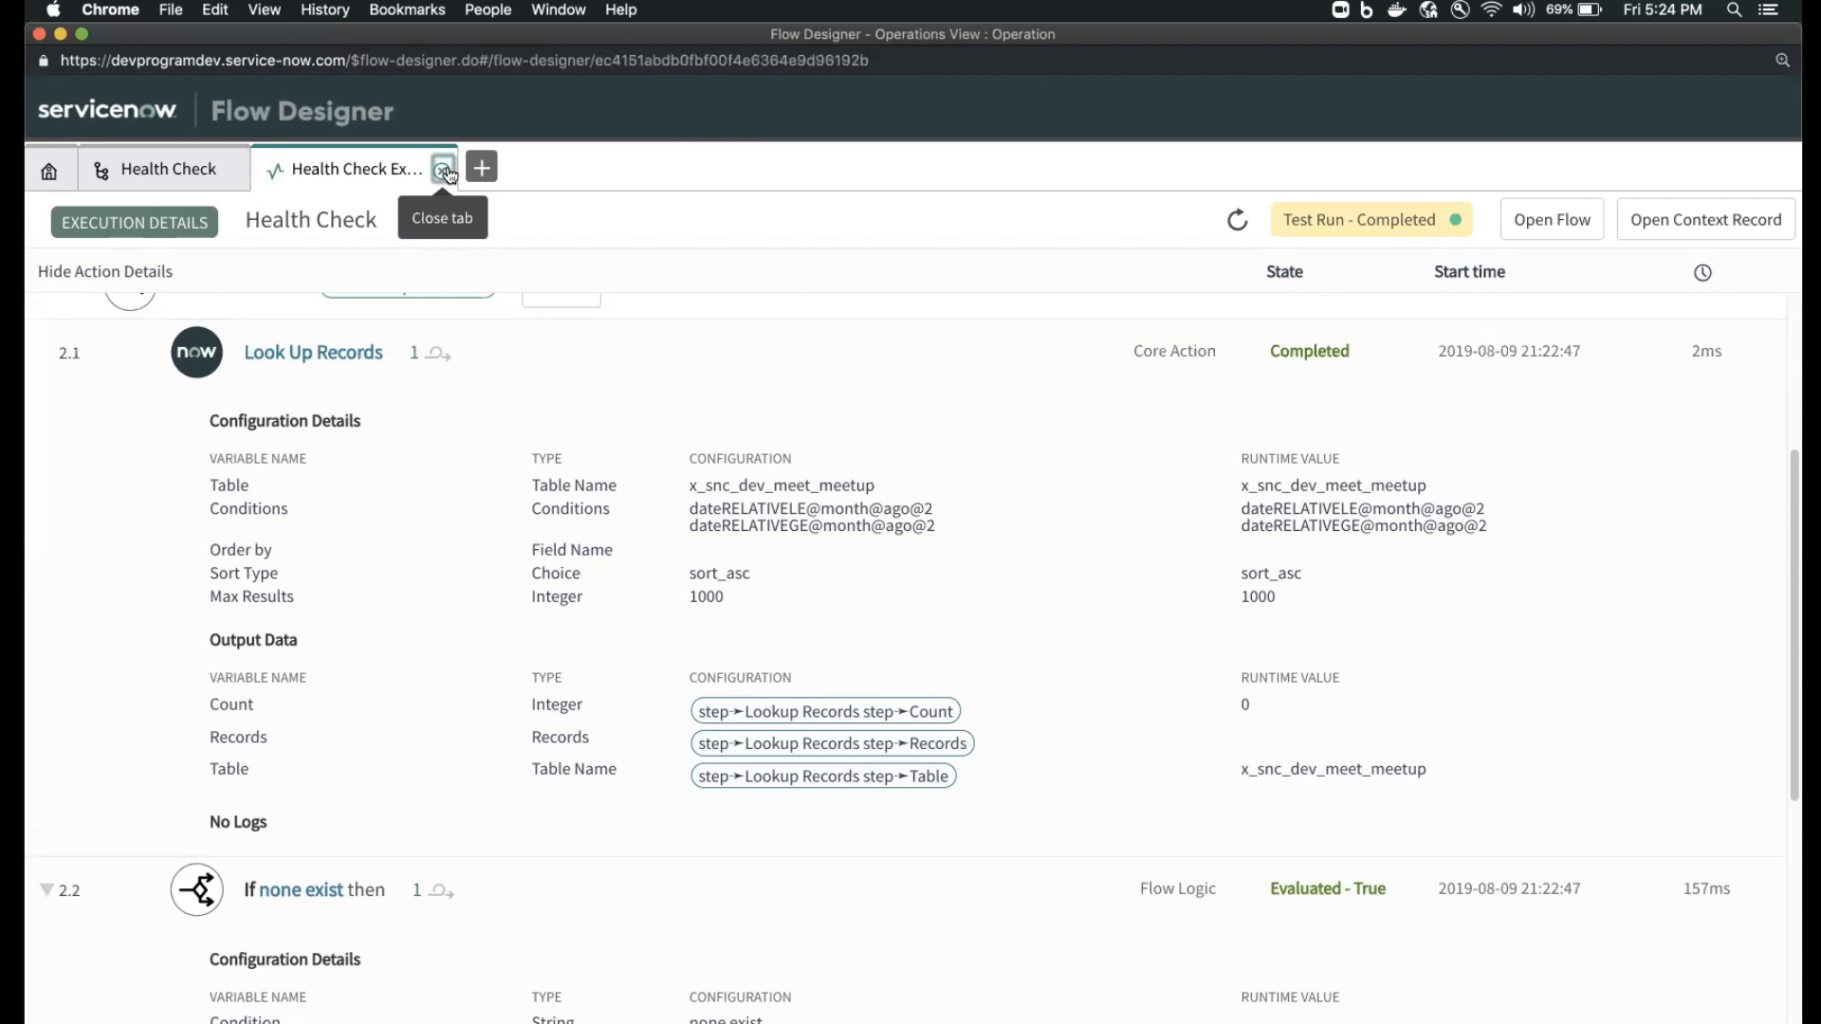
- Close the previous run's execution details and the Test Flow dialog to return to the Health Check flow
{"action": "left_click", "coordinate": [442, 171]}
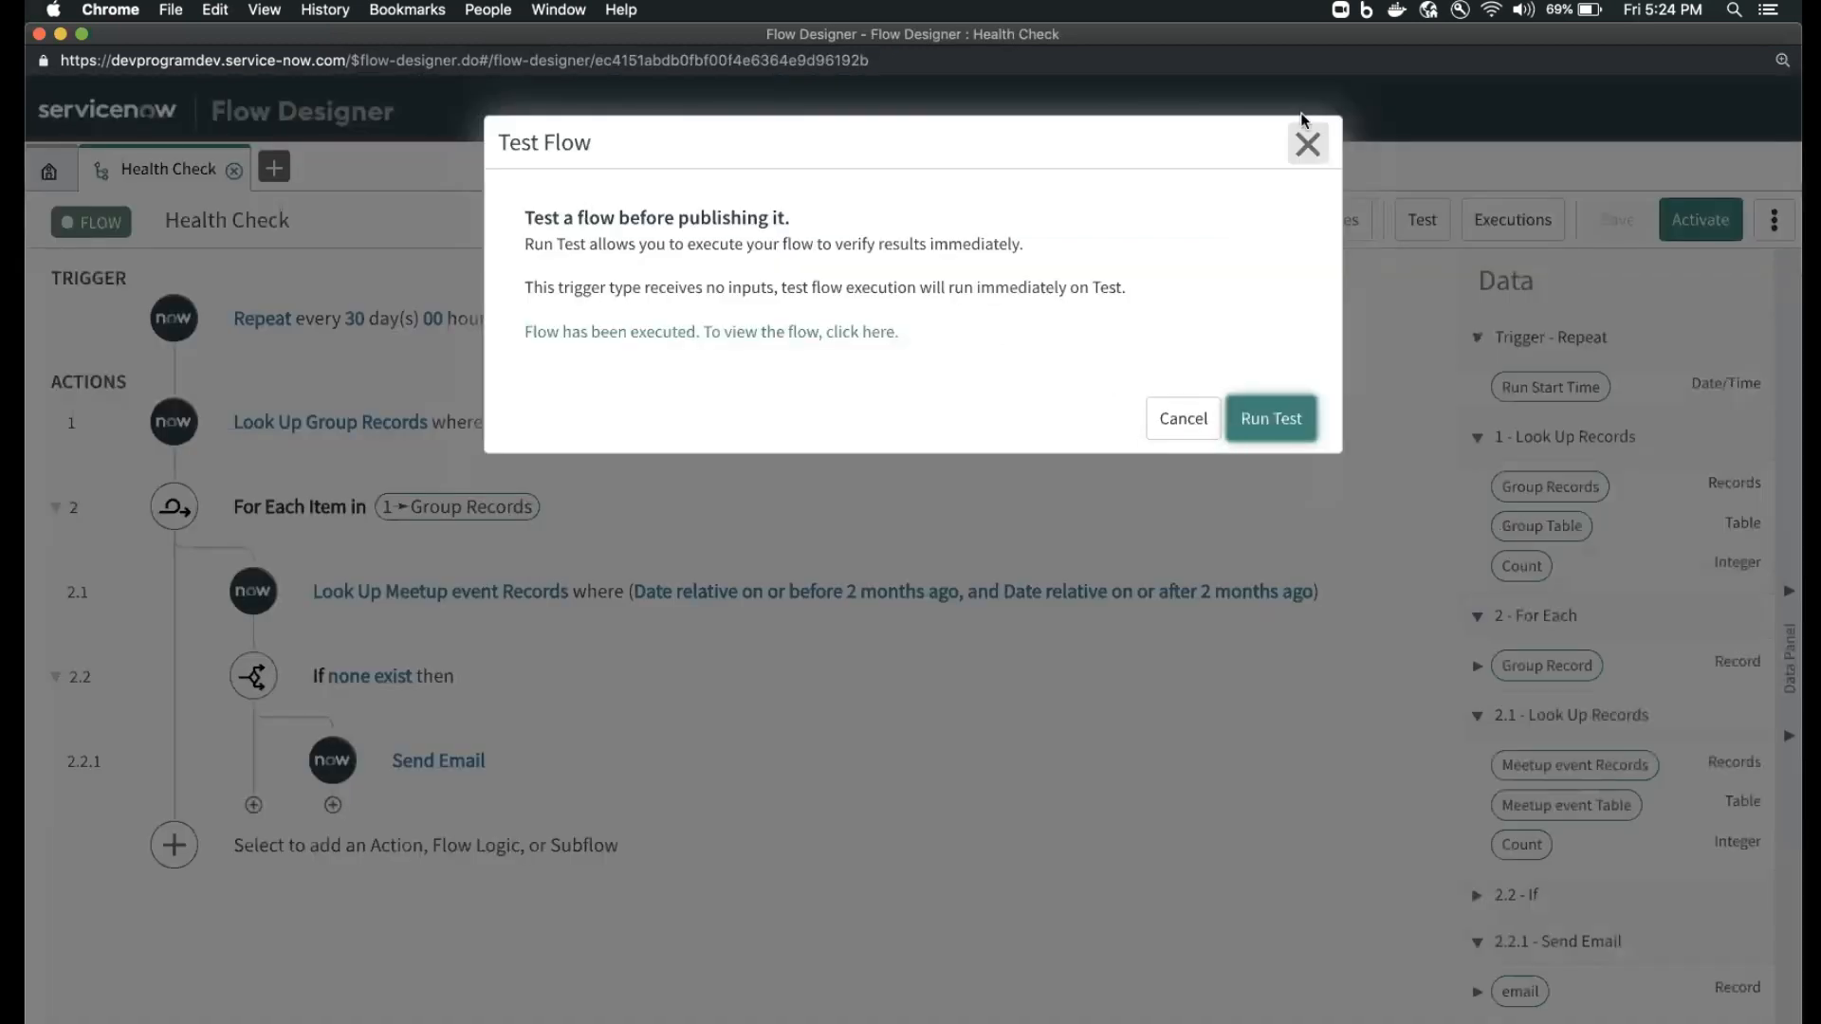
{"action": "key", "text": "Escape"}
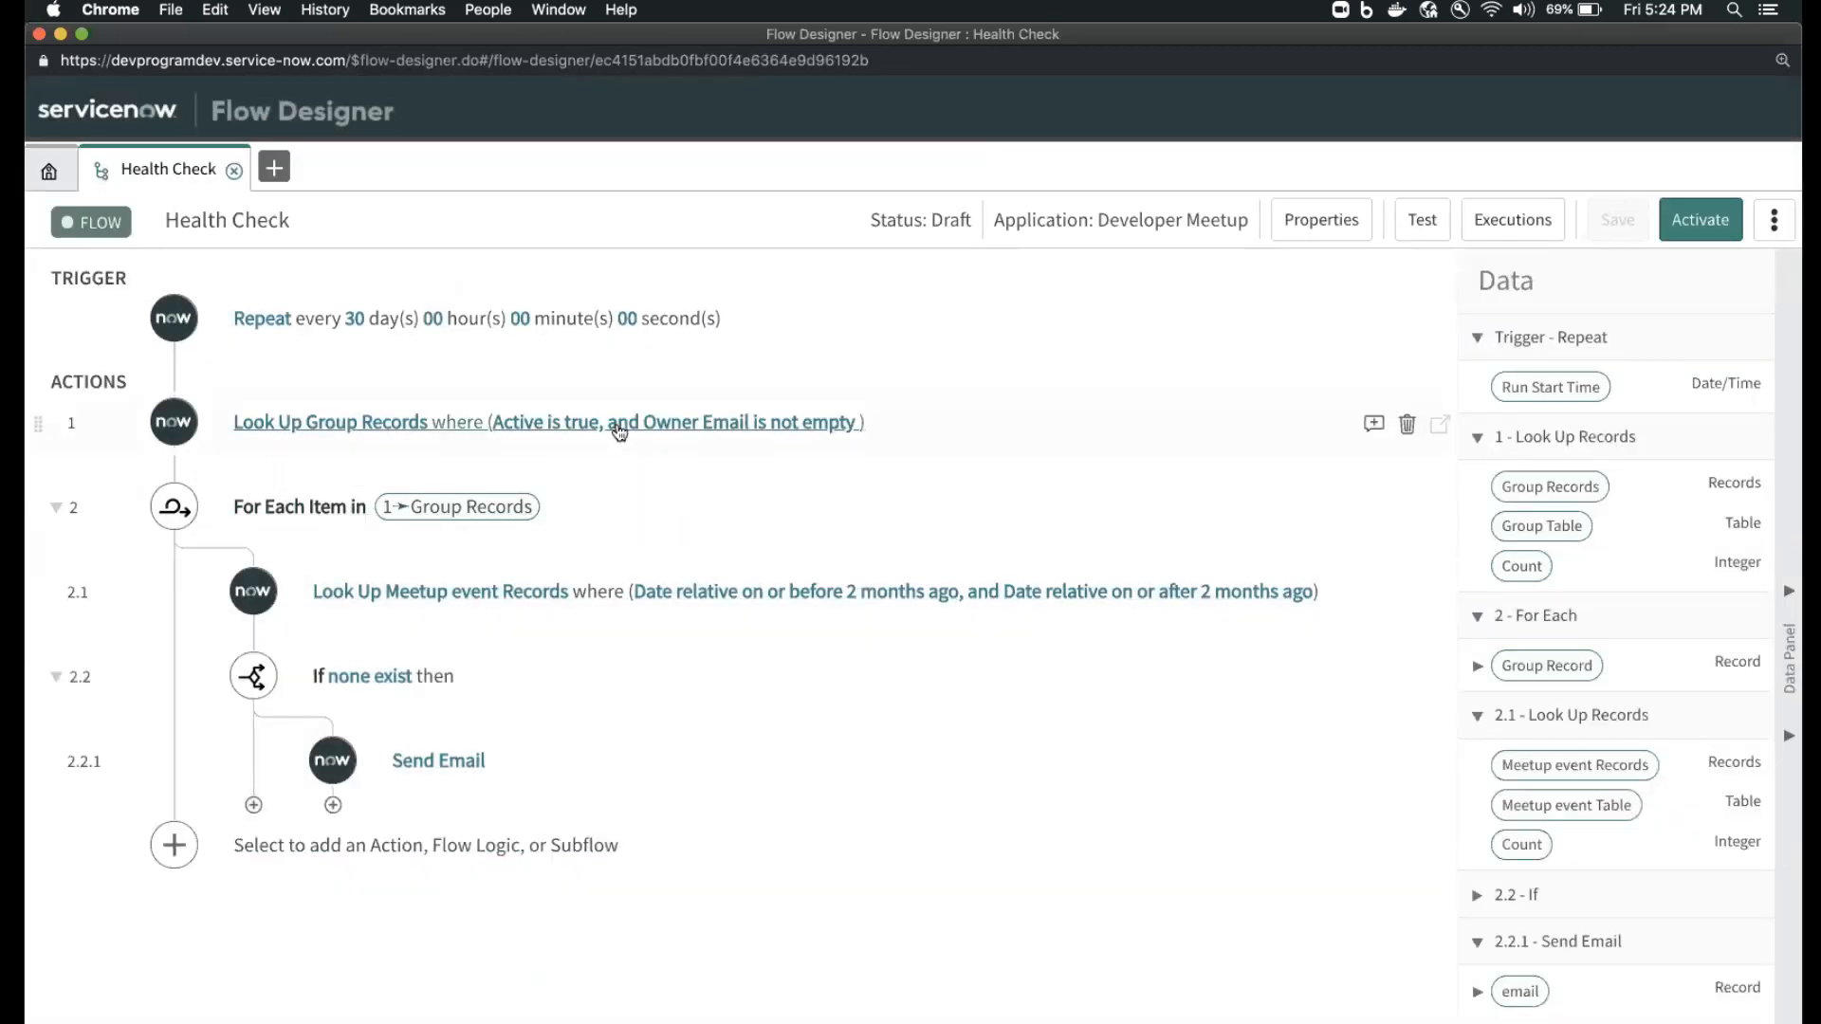
{"action": "key", "text": "super+grave"}
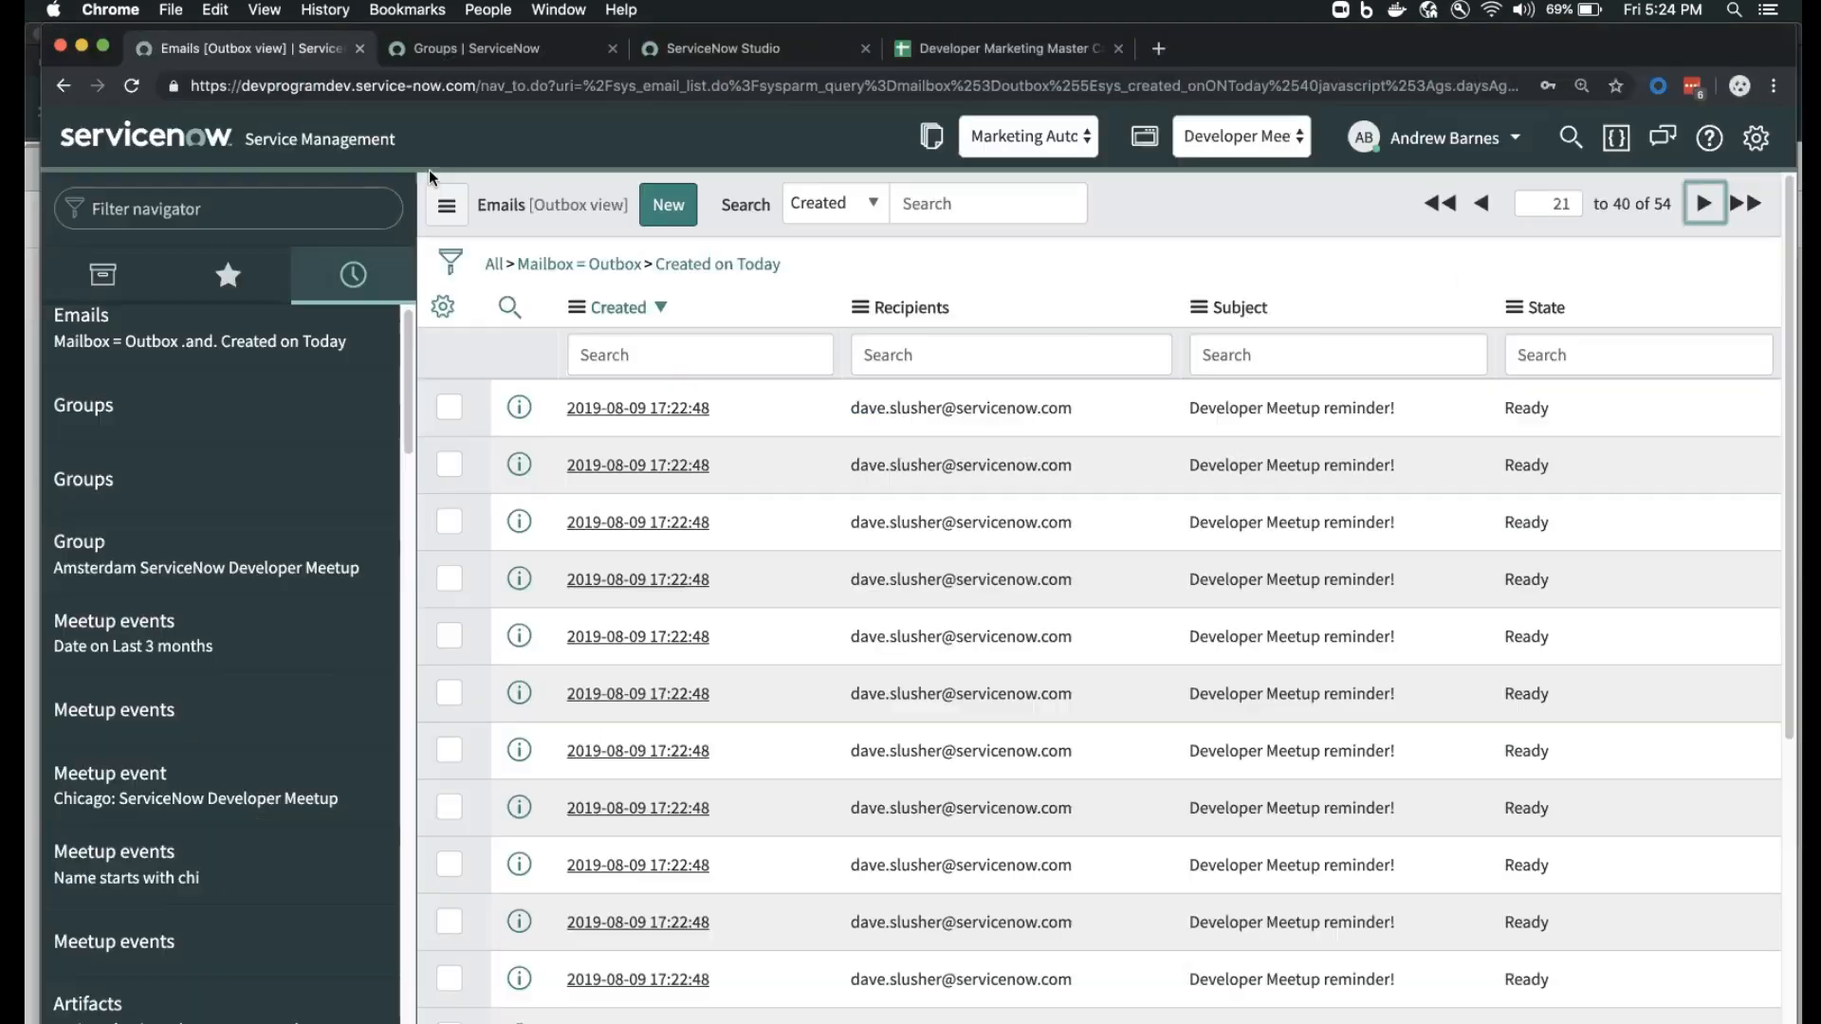
{"action": "key", "text": "super+grave"}
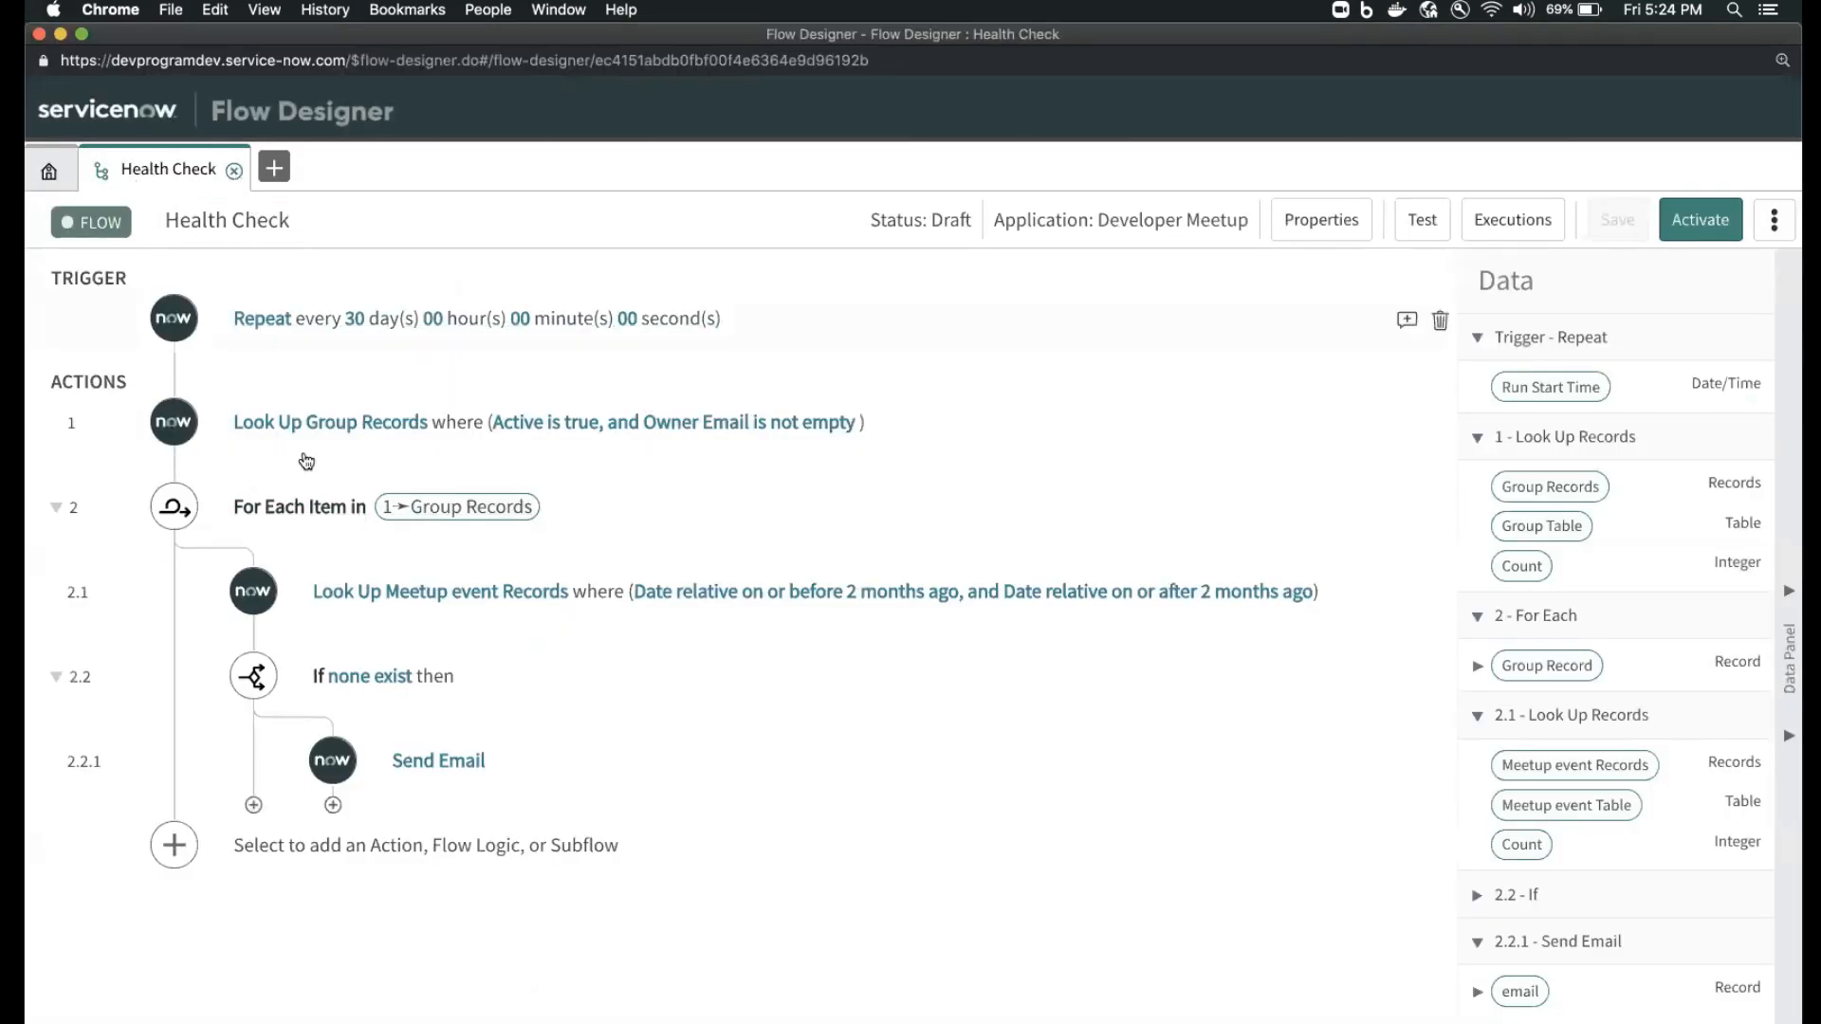
- Insert the For Each group record's Name in front of the subject text of the Send Email action
{"action": "left_click", "coordinate": [590, 762]}
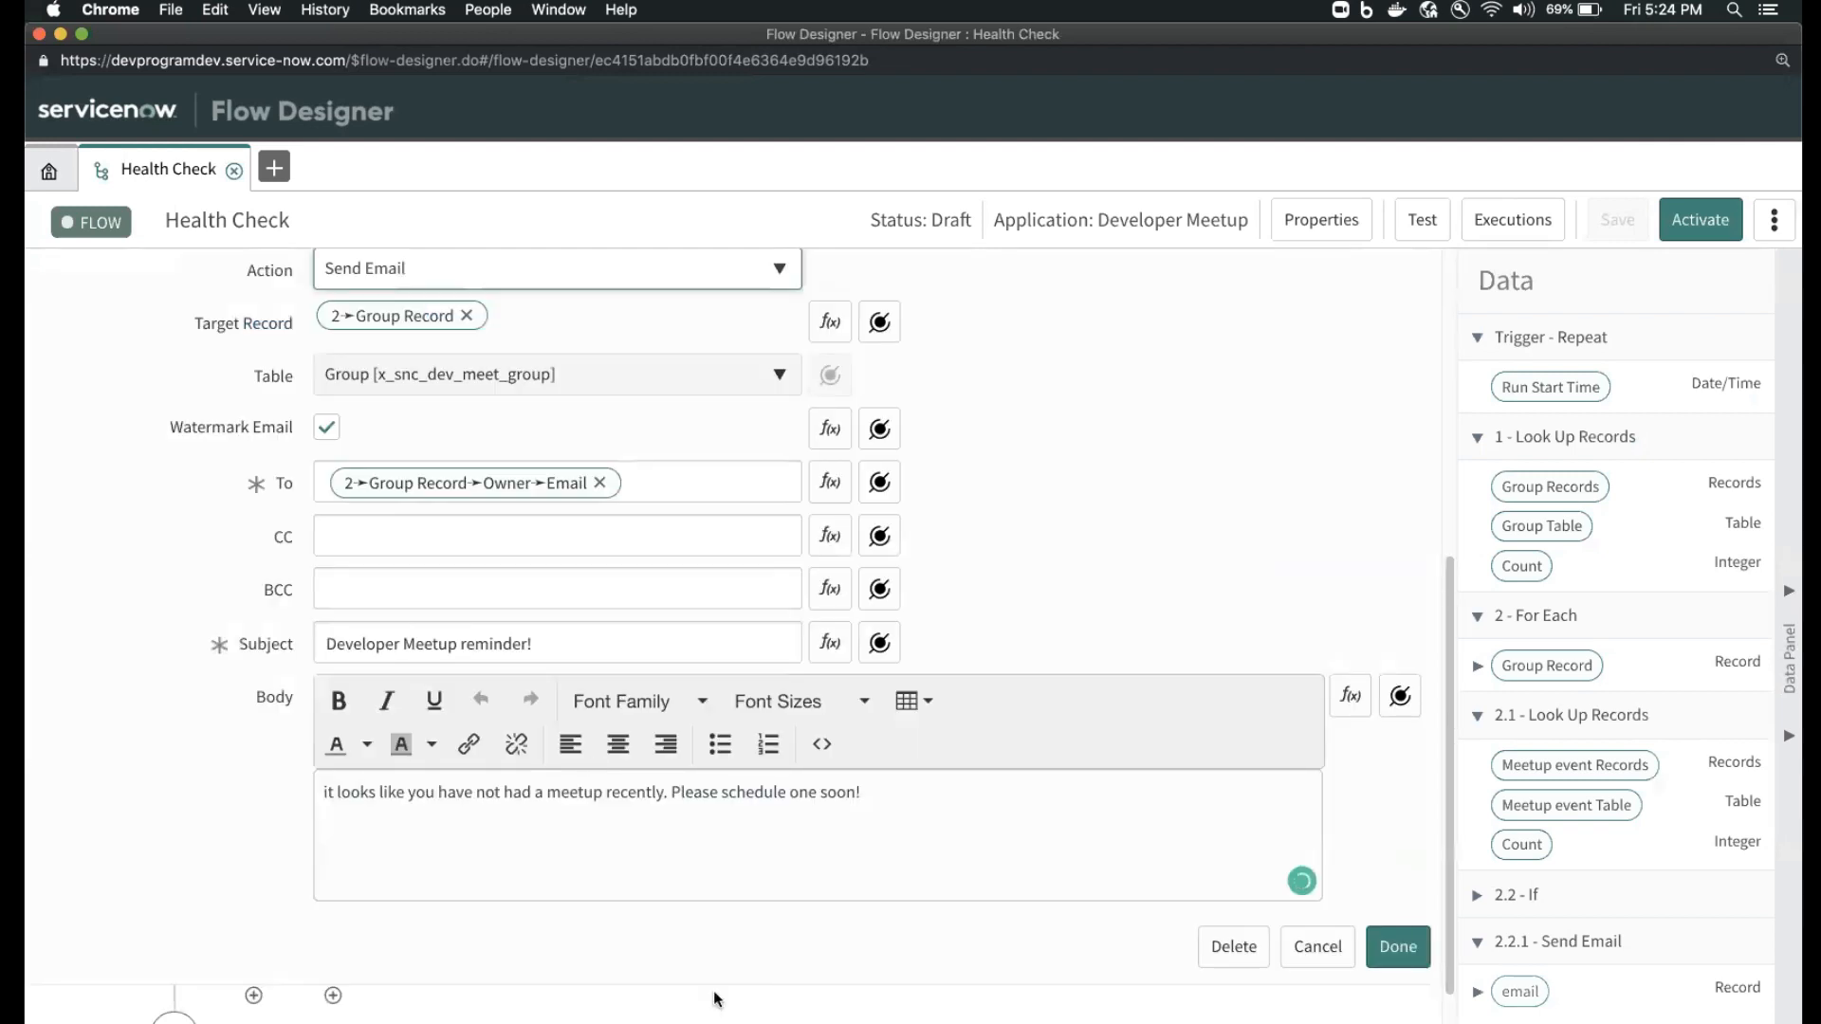
{"action": "left_click", "coordinate": [793, 883]}
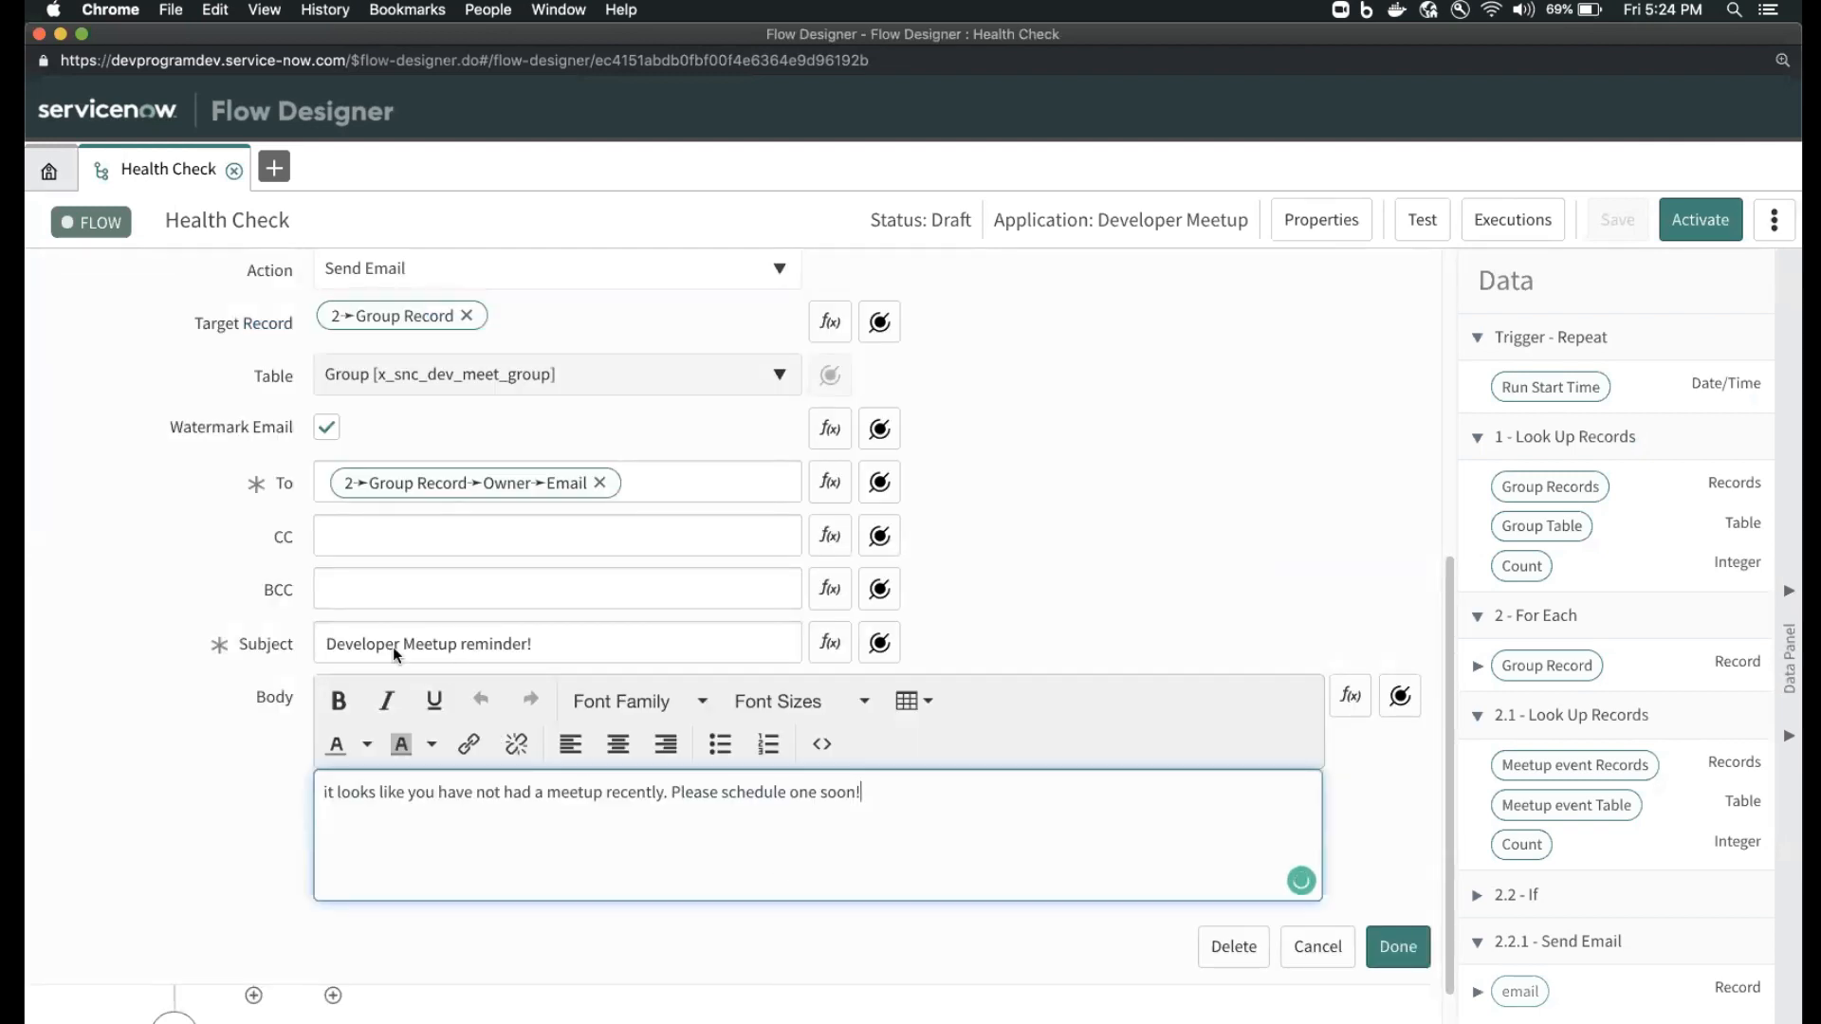
{"action": "left_click", "coordinate": [327, 650]}
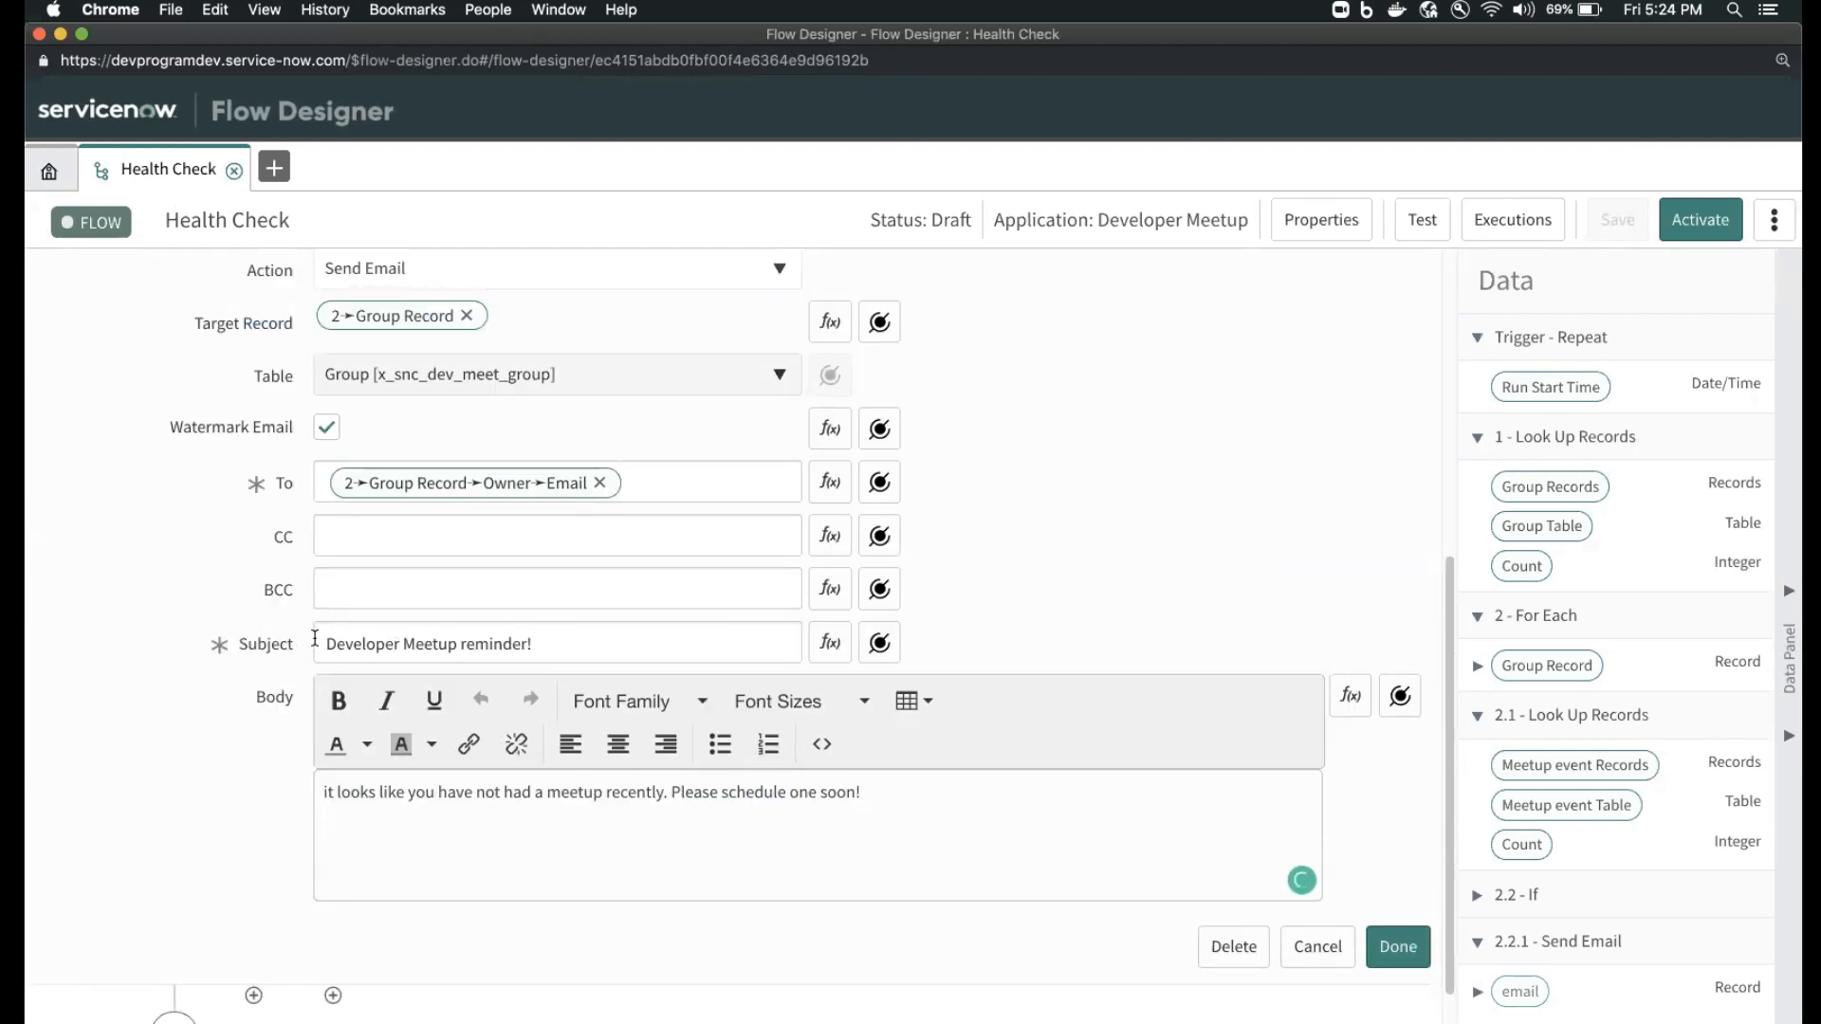
{"action": "left_click", "coordinate": [879, 642]}
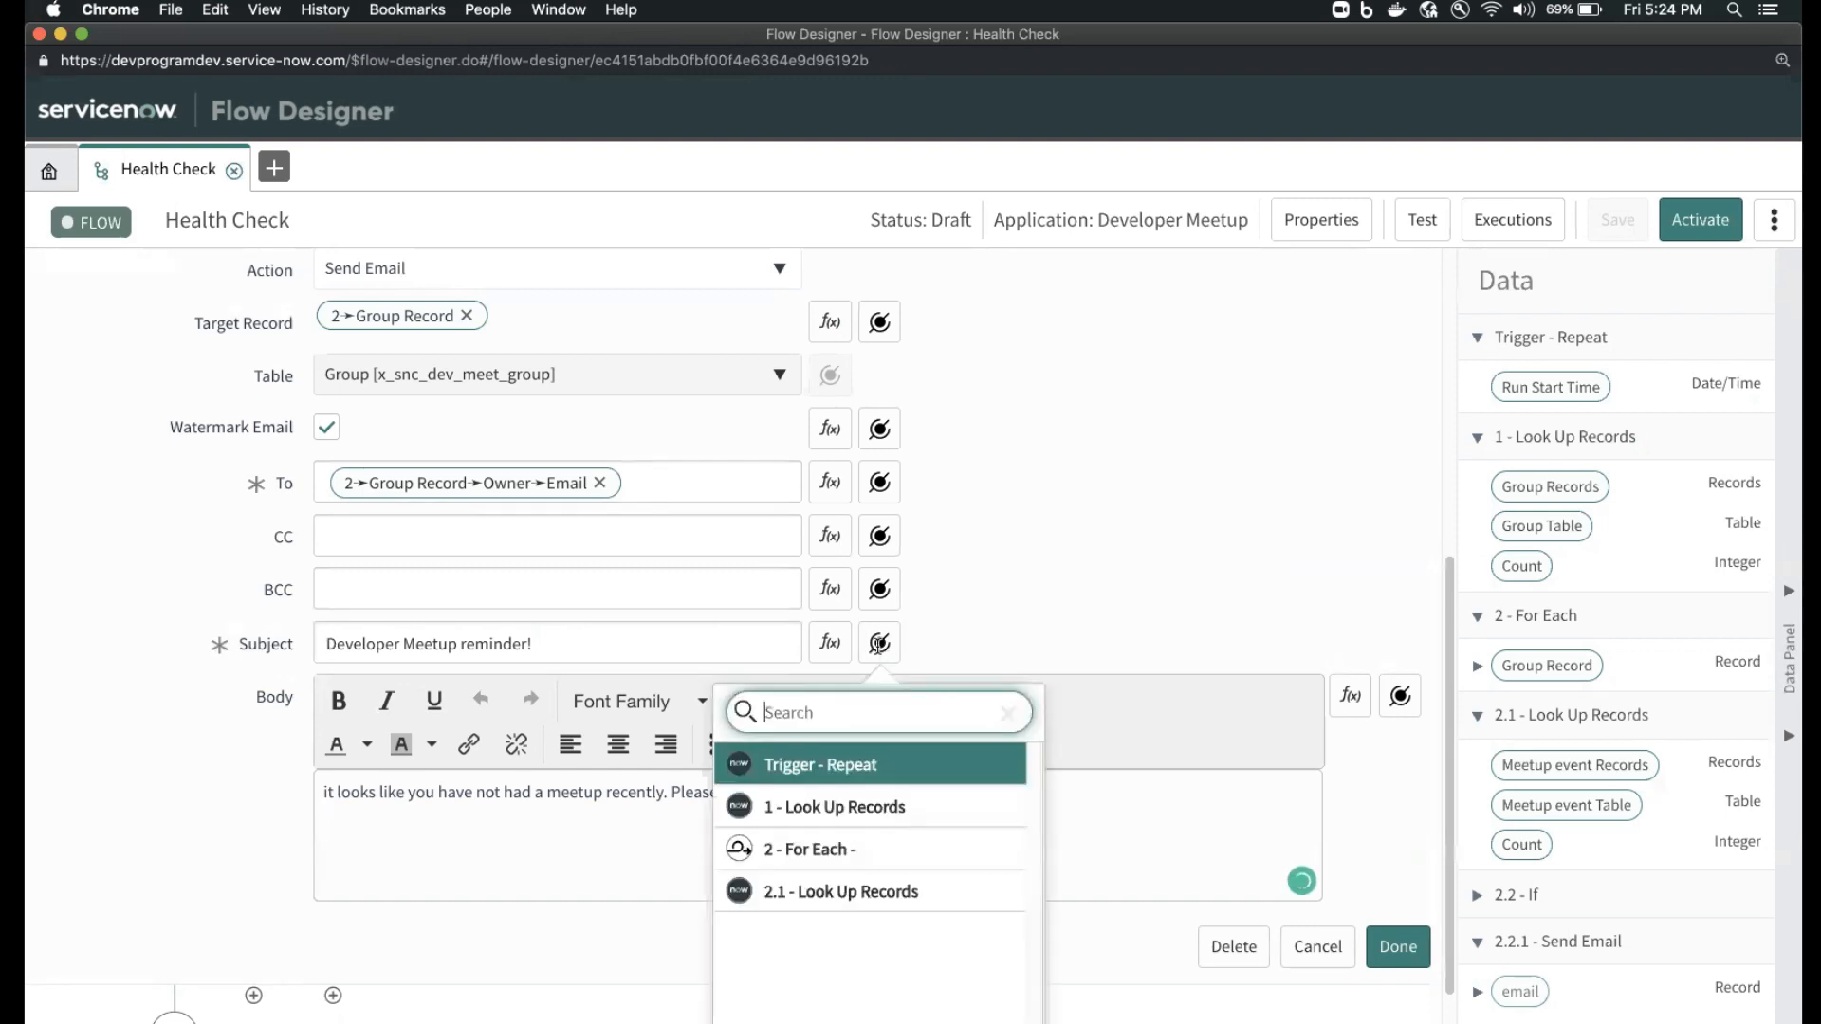
{"action": "left_click", "coordinate": [863, 894]}
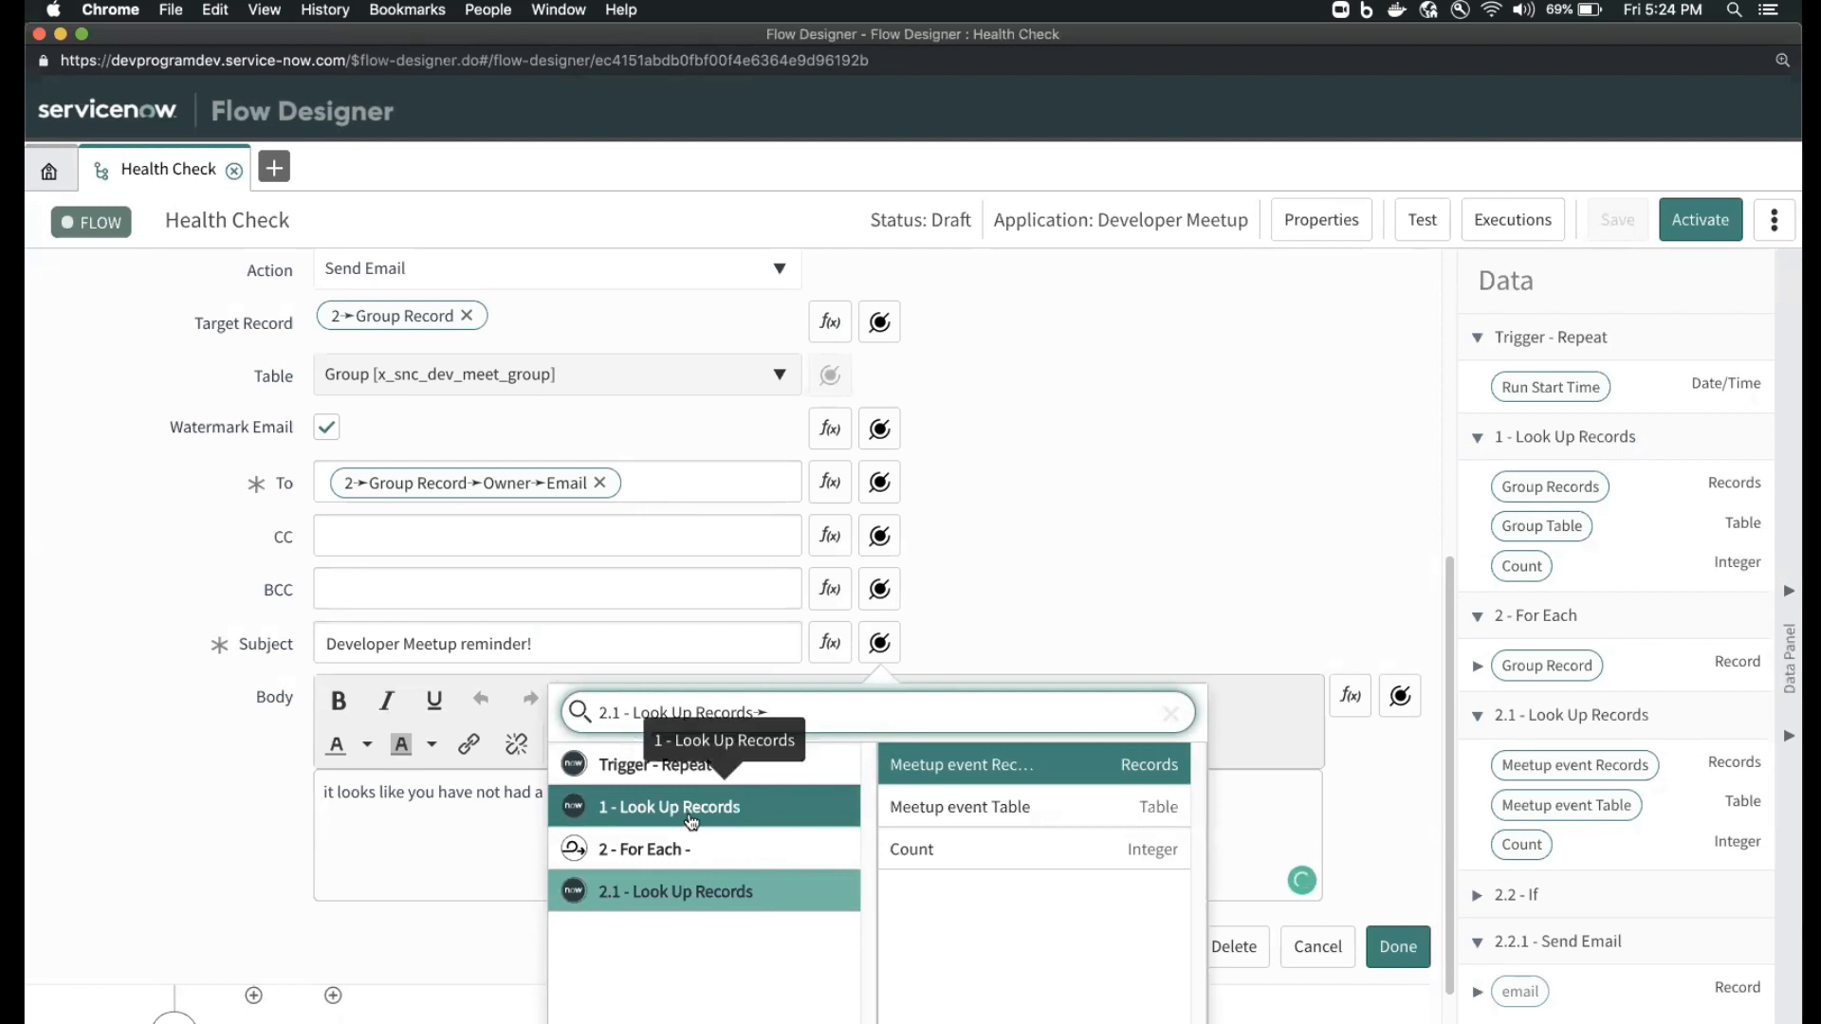
{"action": "left_click", "coordinate": [869, 821]}
{"action": "left_click", "coordinate": [853, 849]}
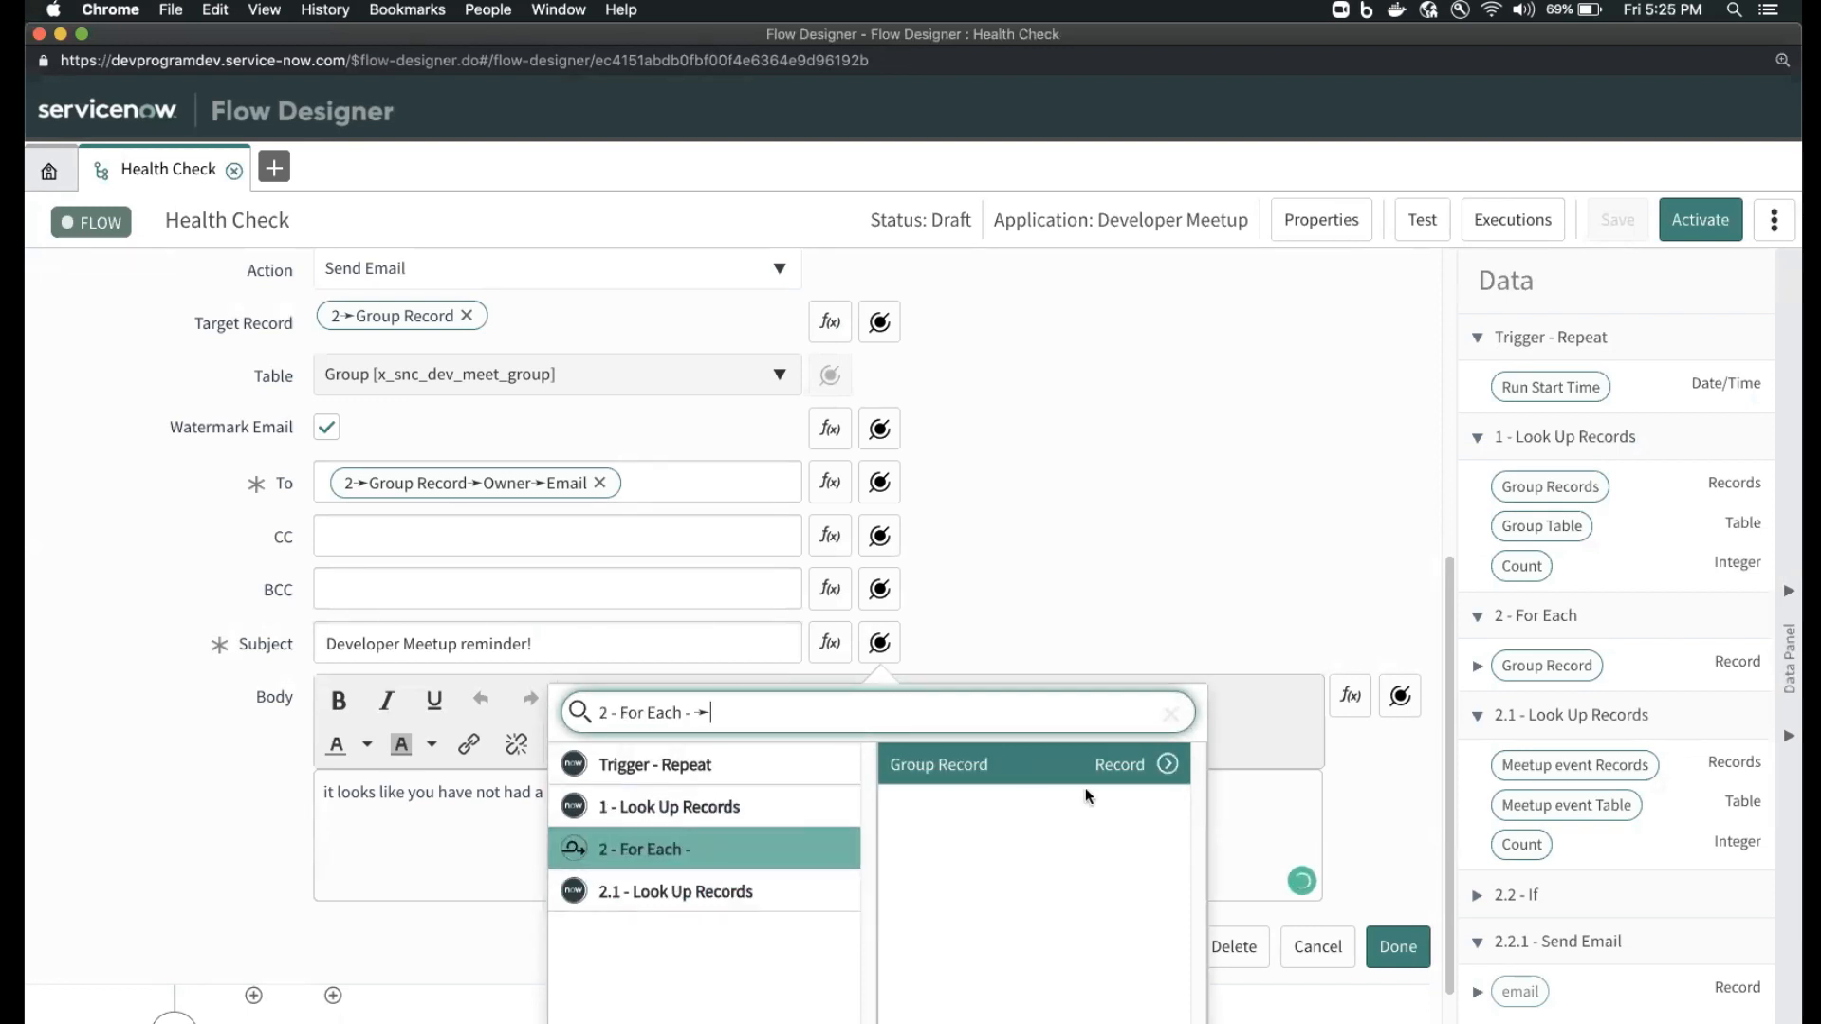
{"action": "left_click", "coordinate": [1166, 766]}
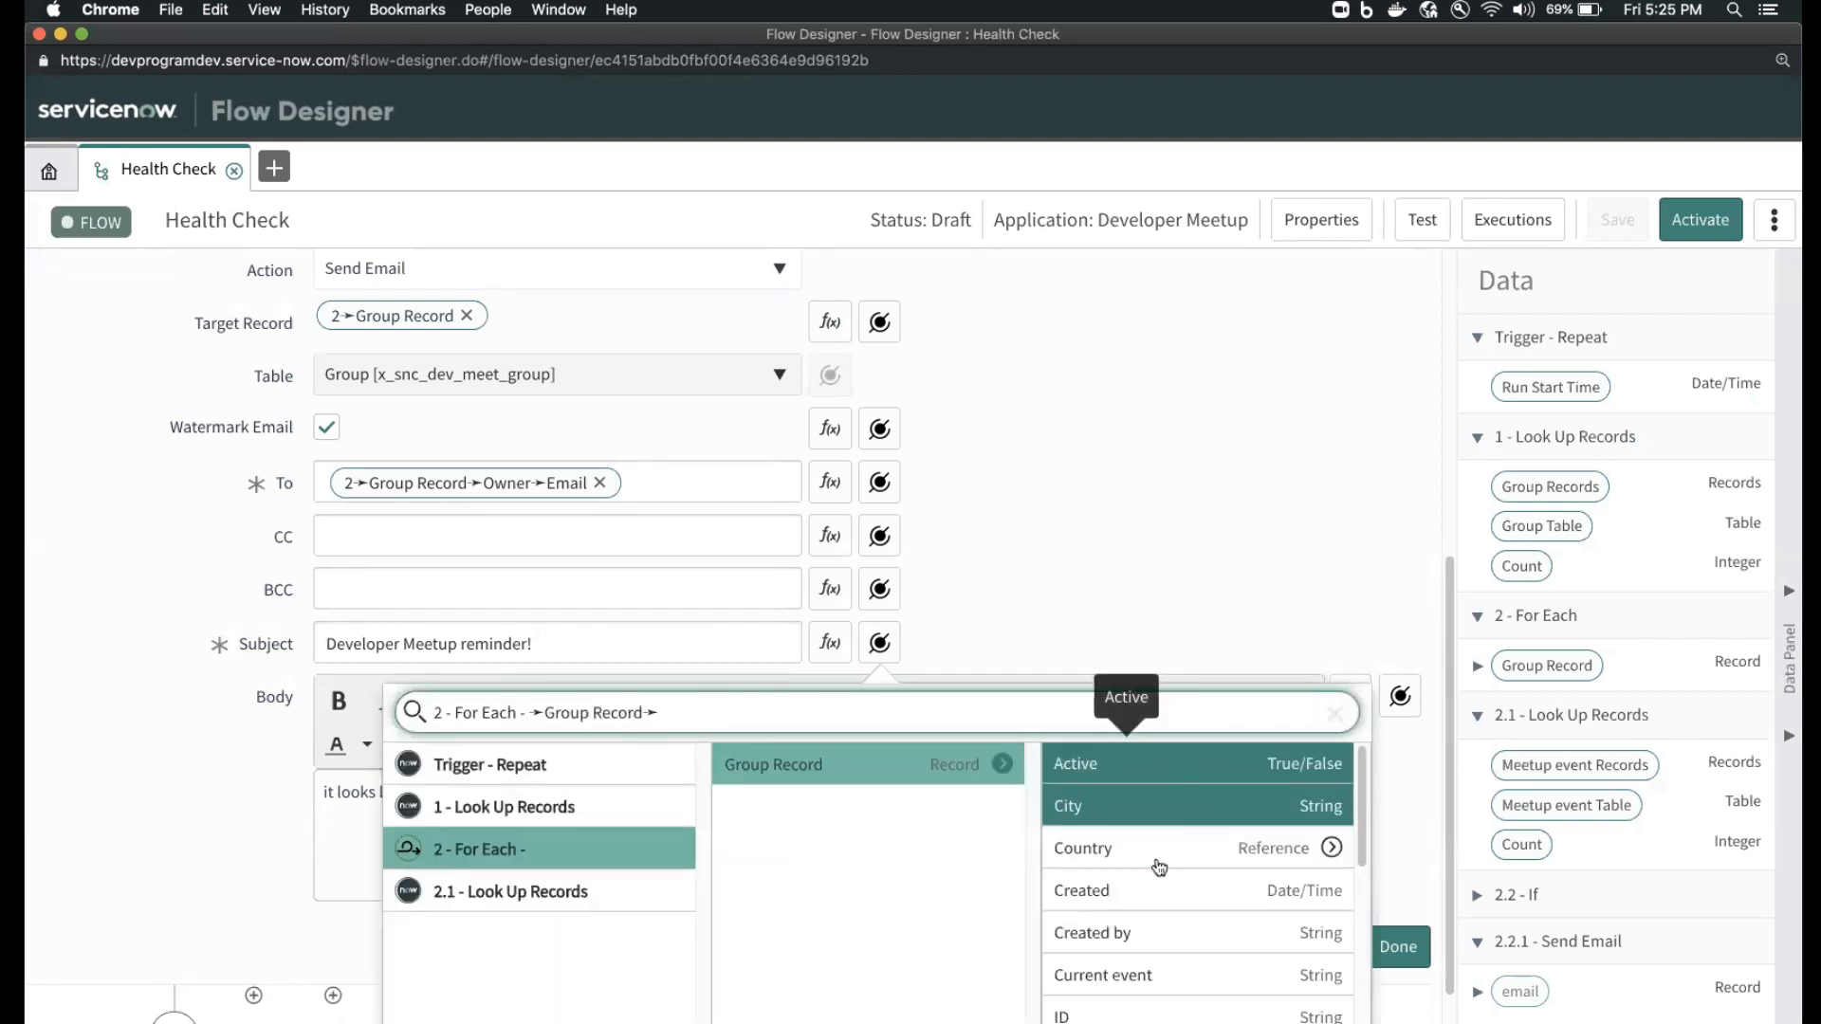
{"action": "scroll", "coordinate": [1158, 865], "scroll_direction": "down", "scroll_amount": 5}
{"action": "left_click", "coordinate": [1163, 819]}
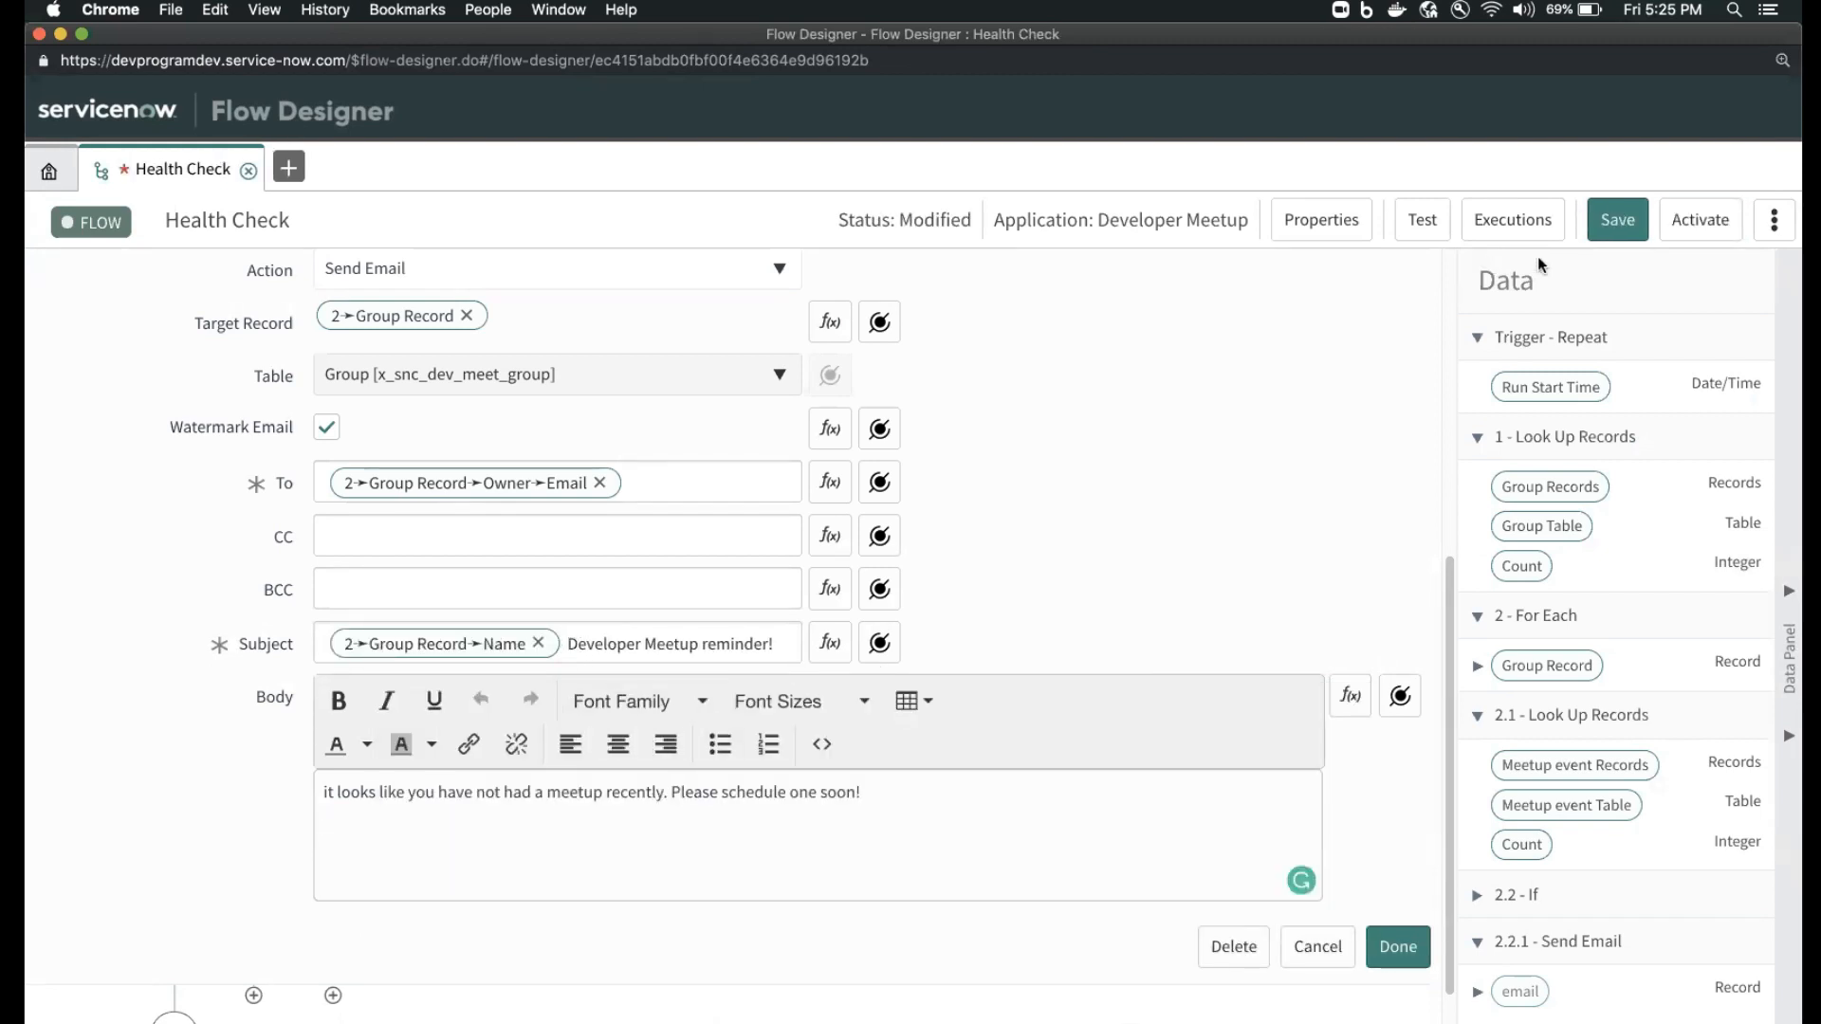
- Save the Health Check flow, run a new test of it, and open the test's execution details
{"action": "left_click", "coordinate": [1619, 222]}
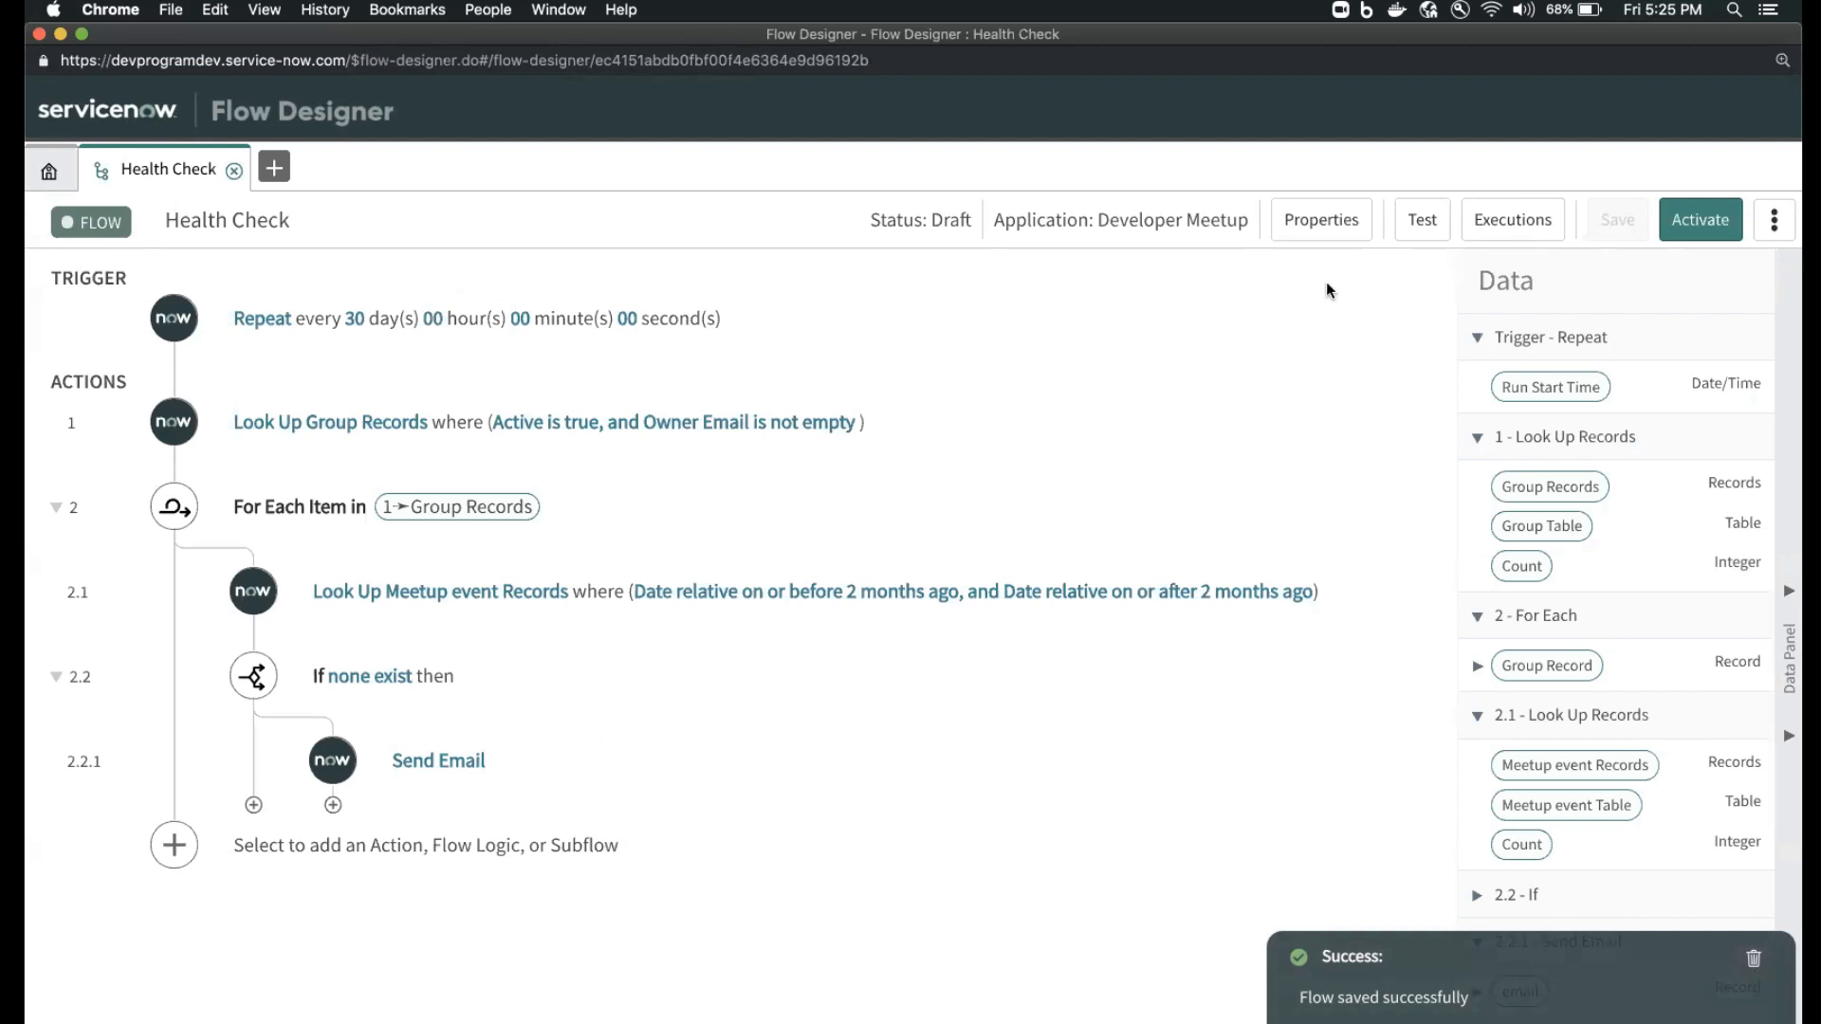
{"action": "left_click", "coordinate": [1423, 221]}
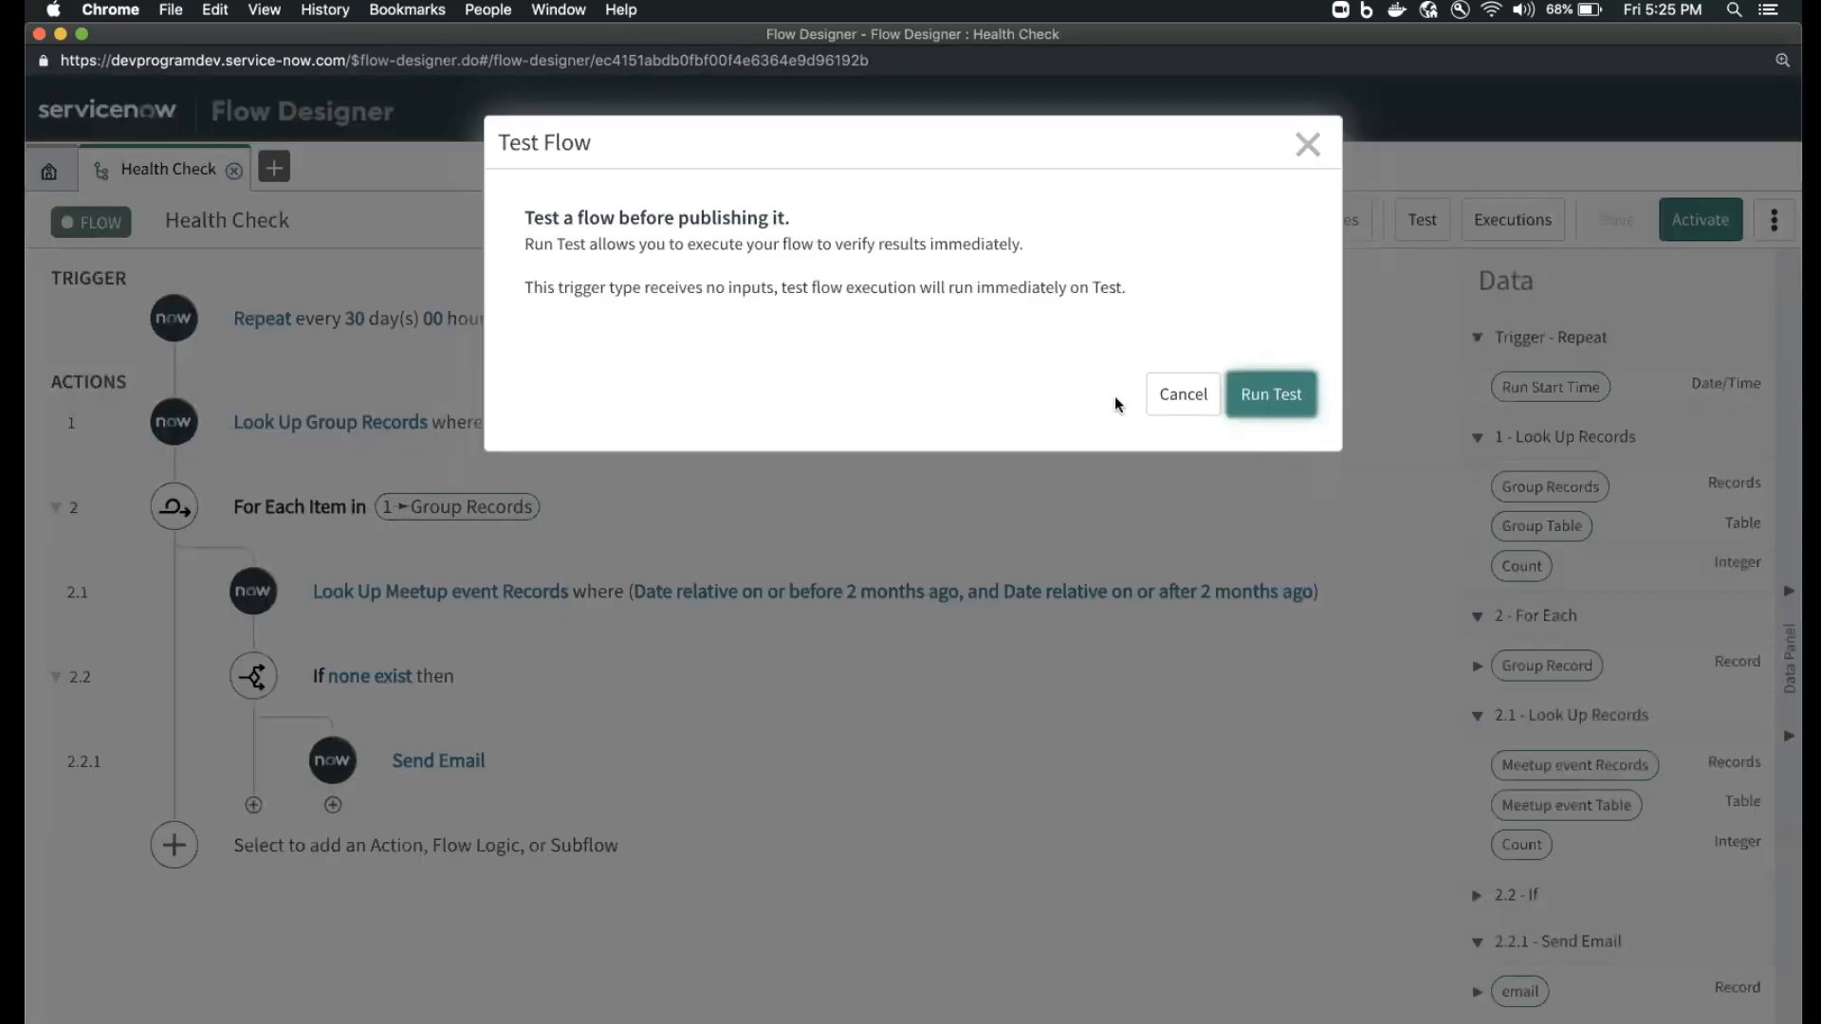
{"action": "left_click", "coordinate": [1271, 421]}
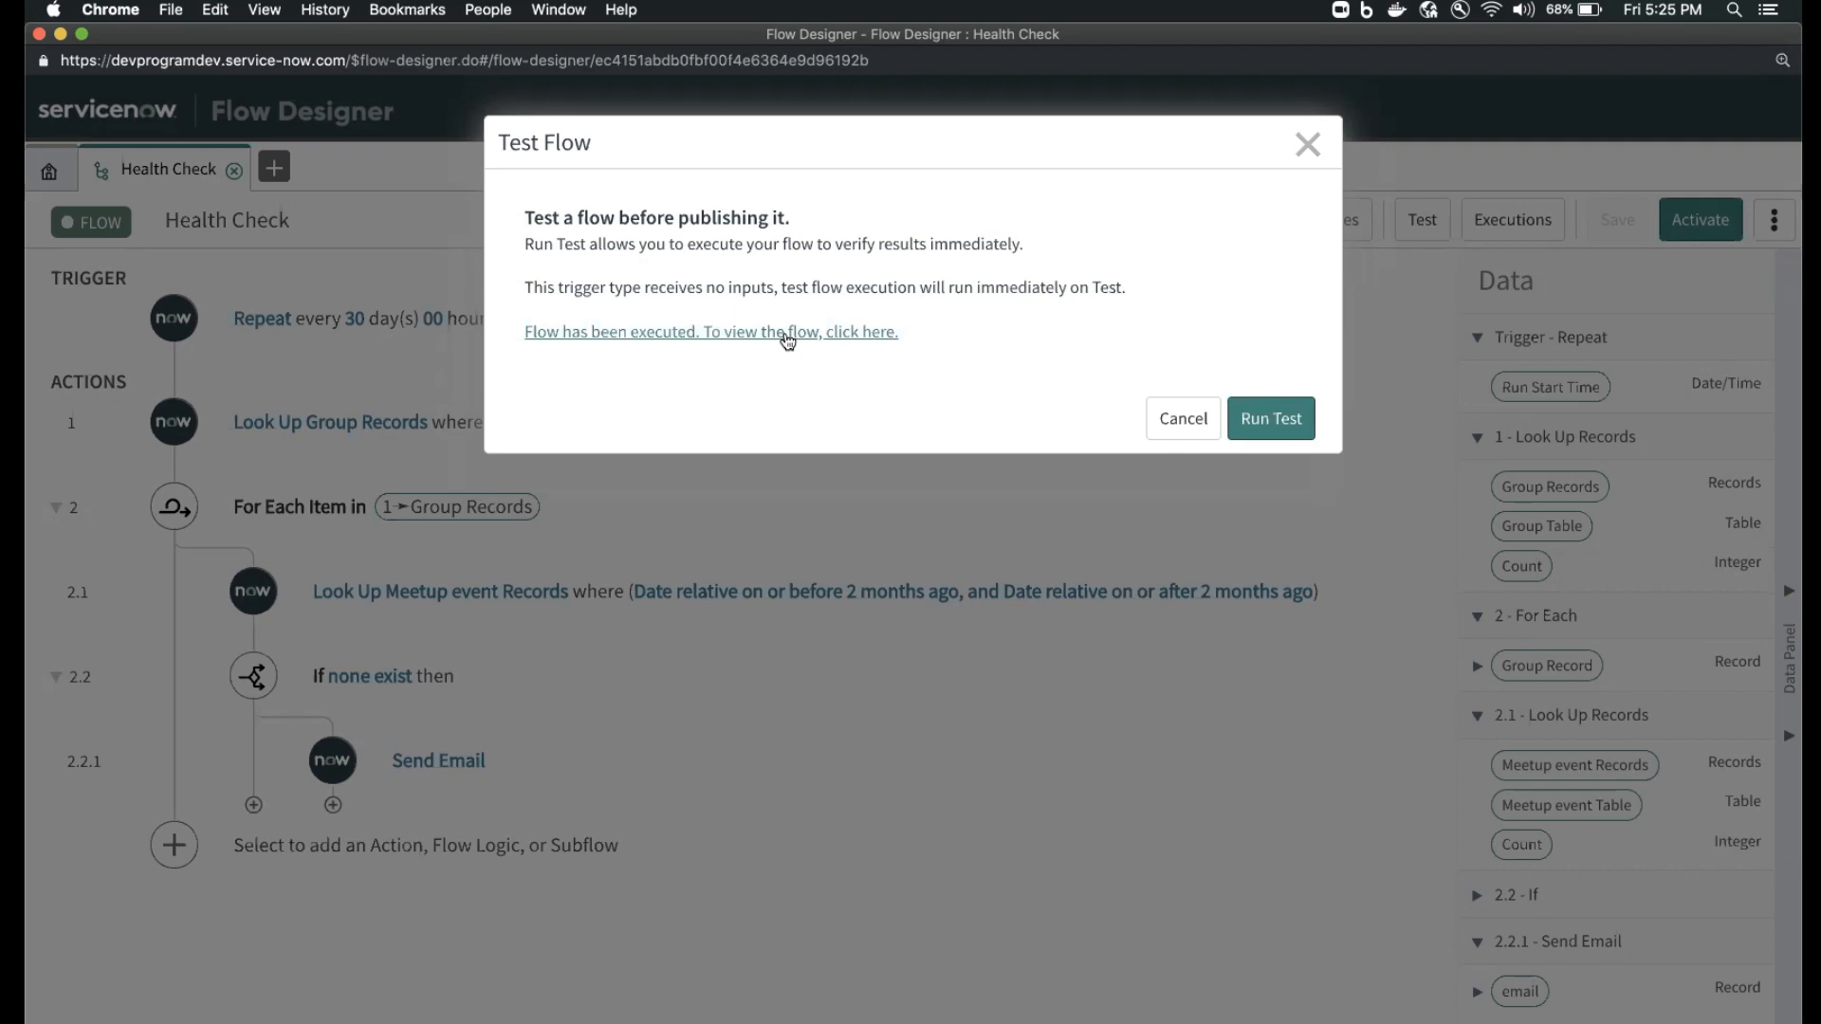
{"action": "left_click", "coordinate": [784, 334]}
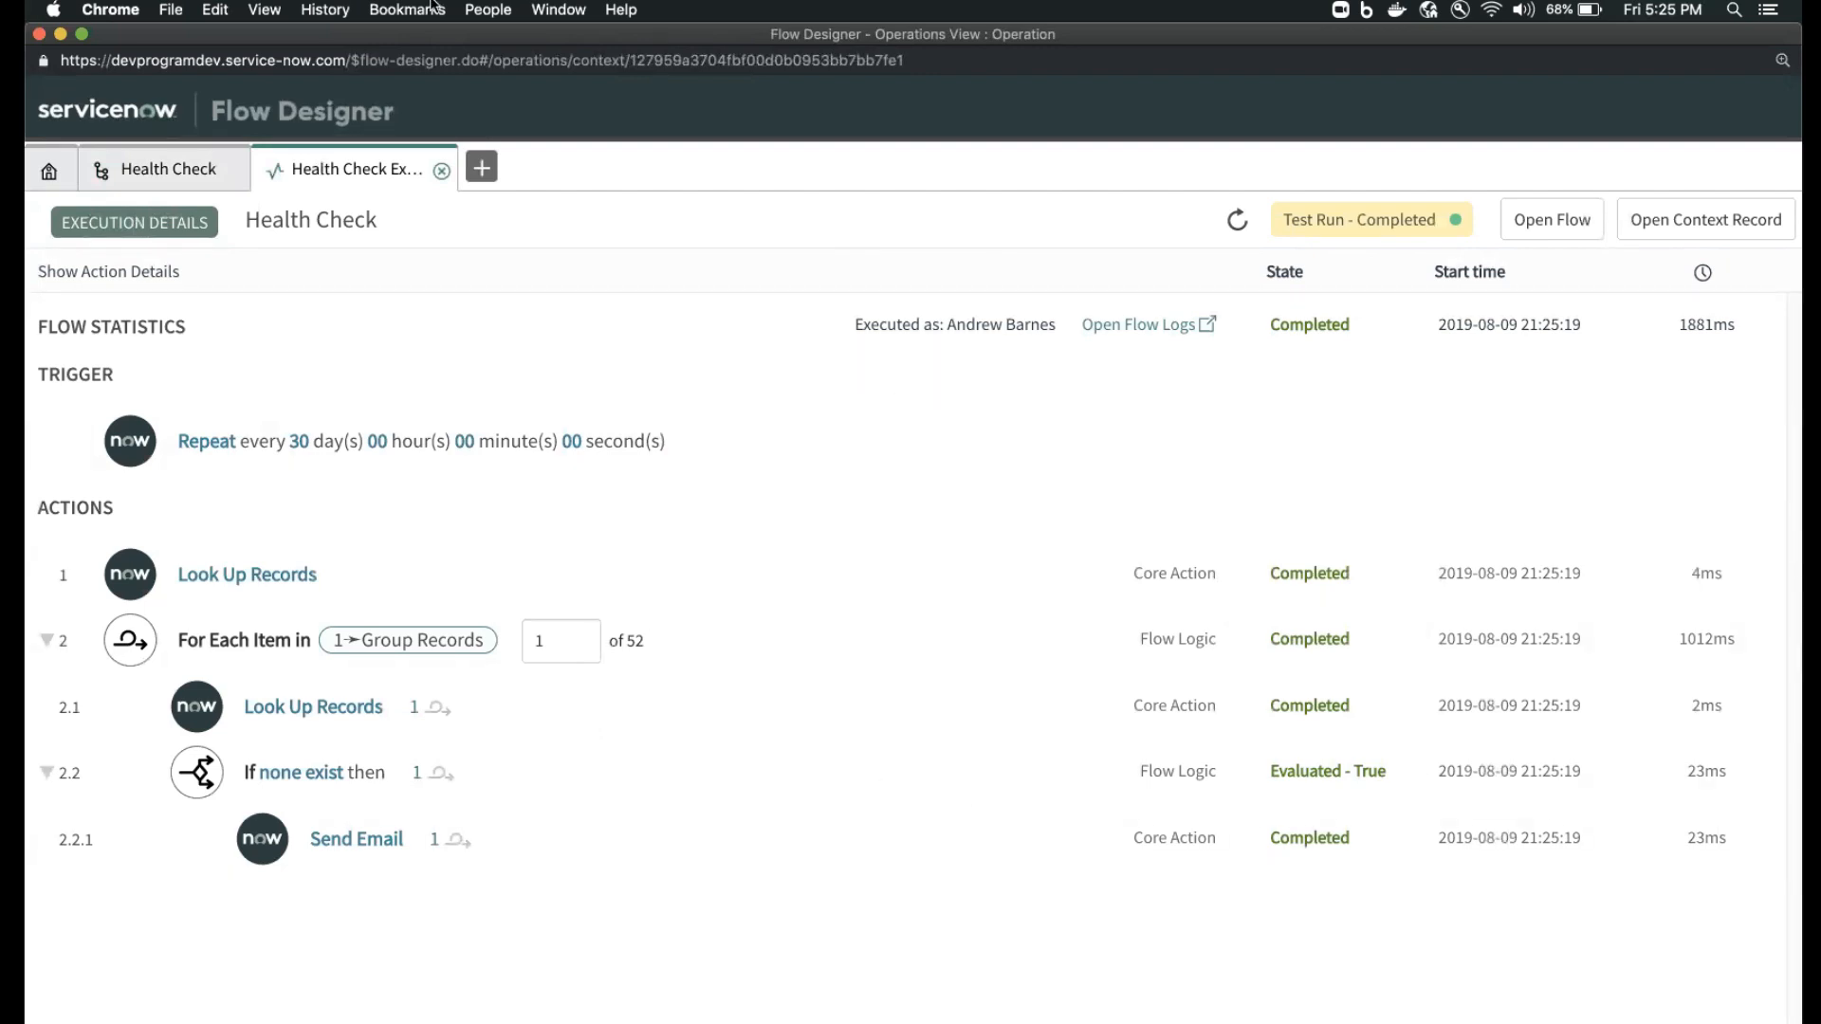
- Refresh today's Outbox email list in the other window and examine the reminder subjects on its first two pages
{"action": "key", "text": "super+grave"}
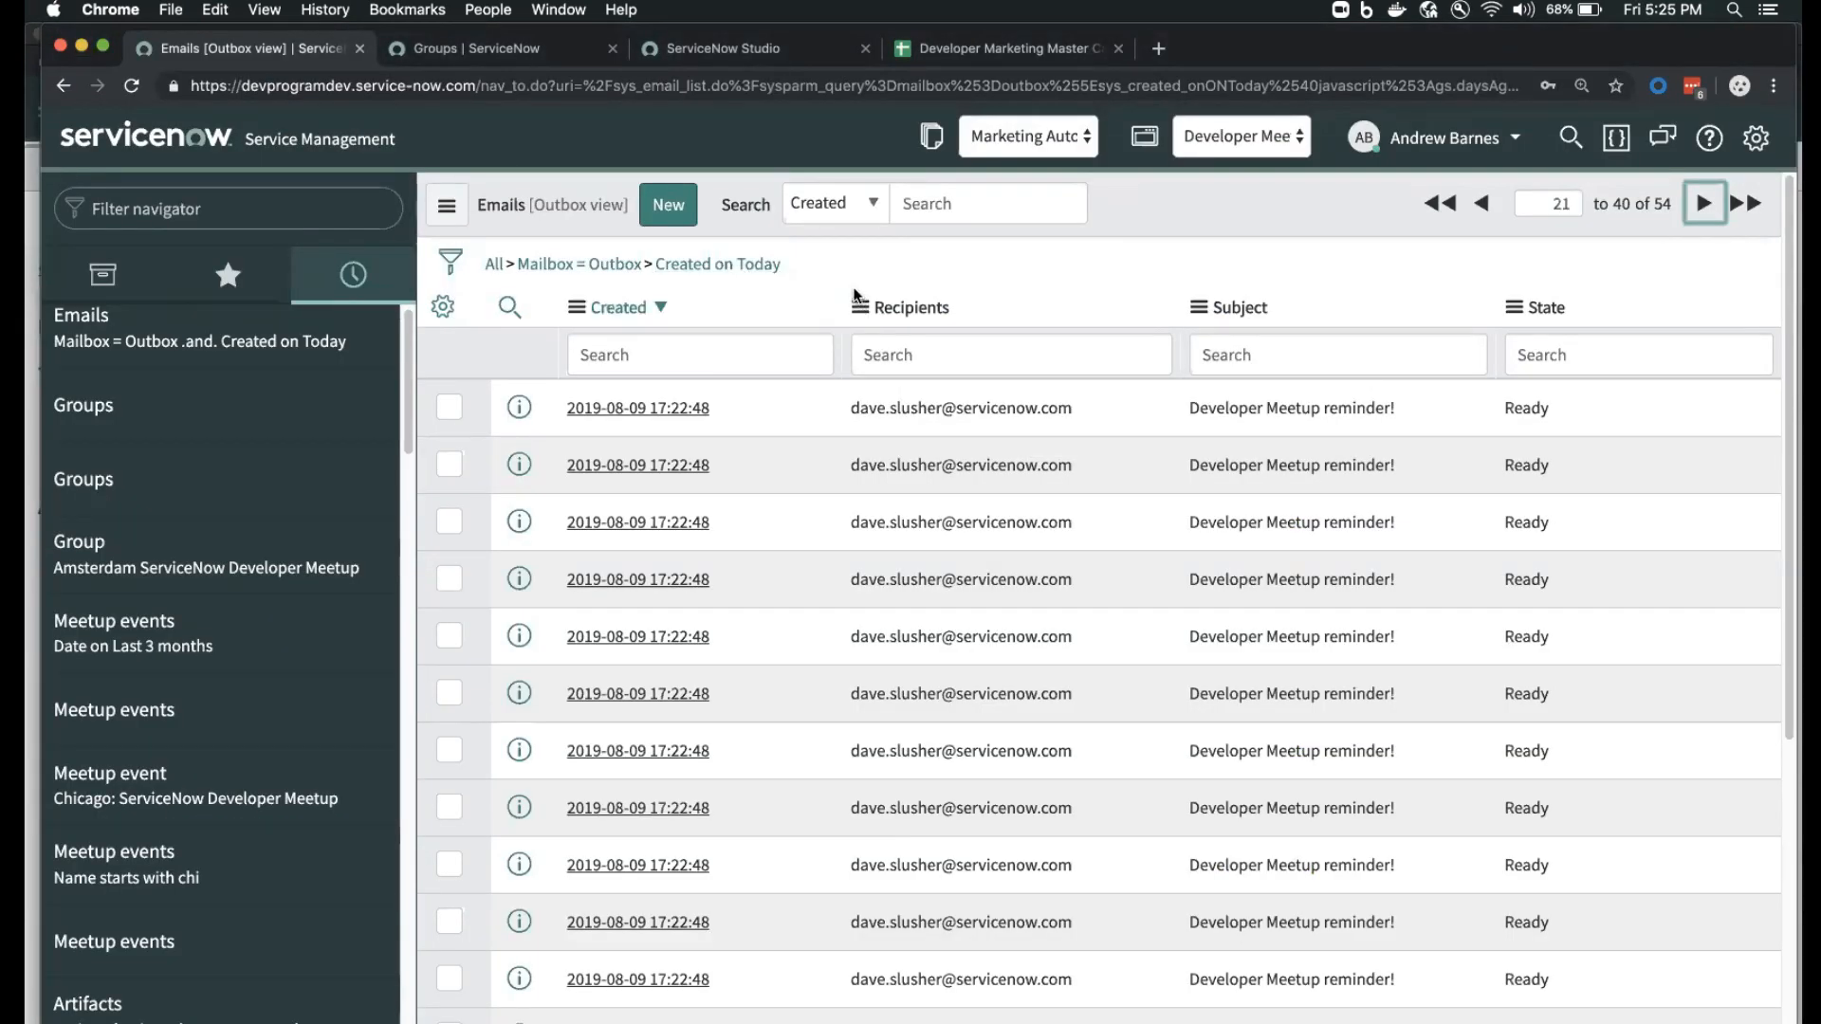
{"action": "left_click", "coordinate": [718, 264]}
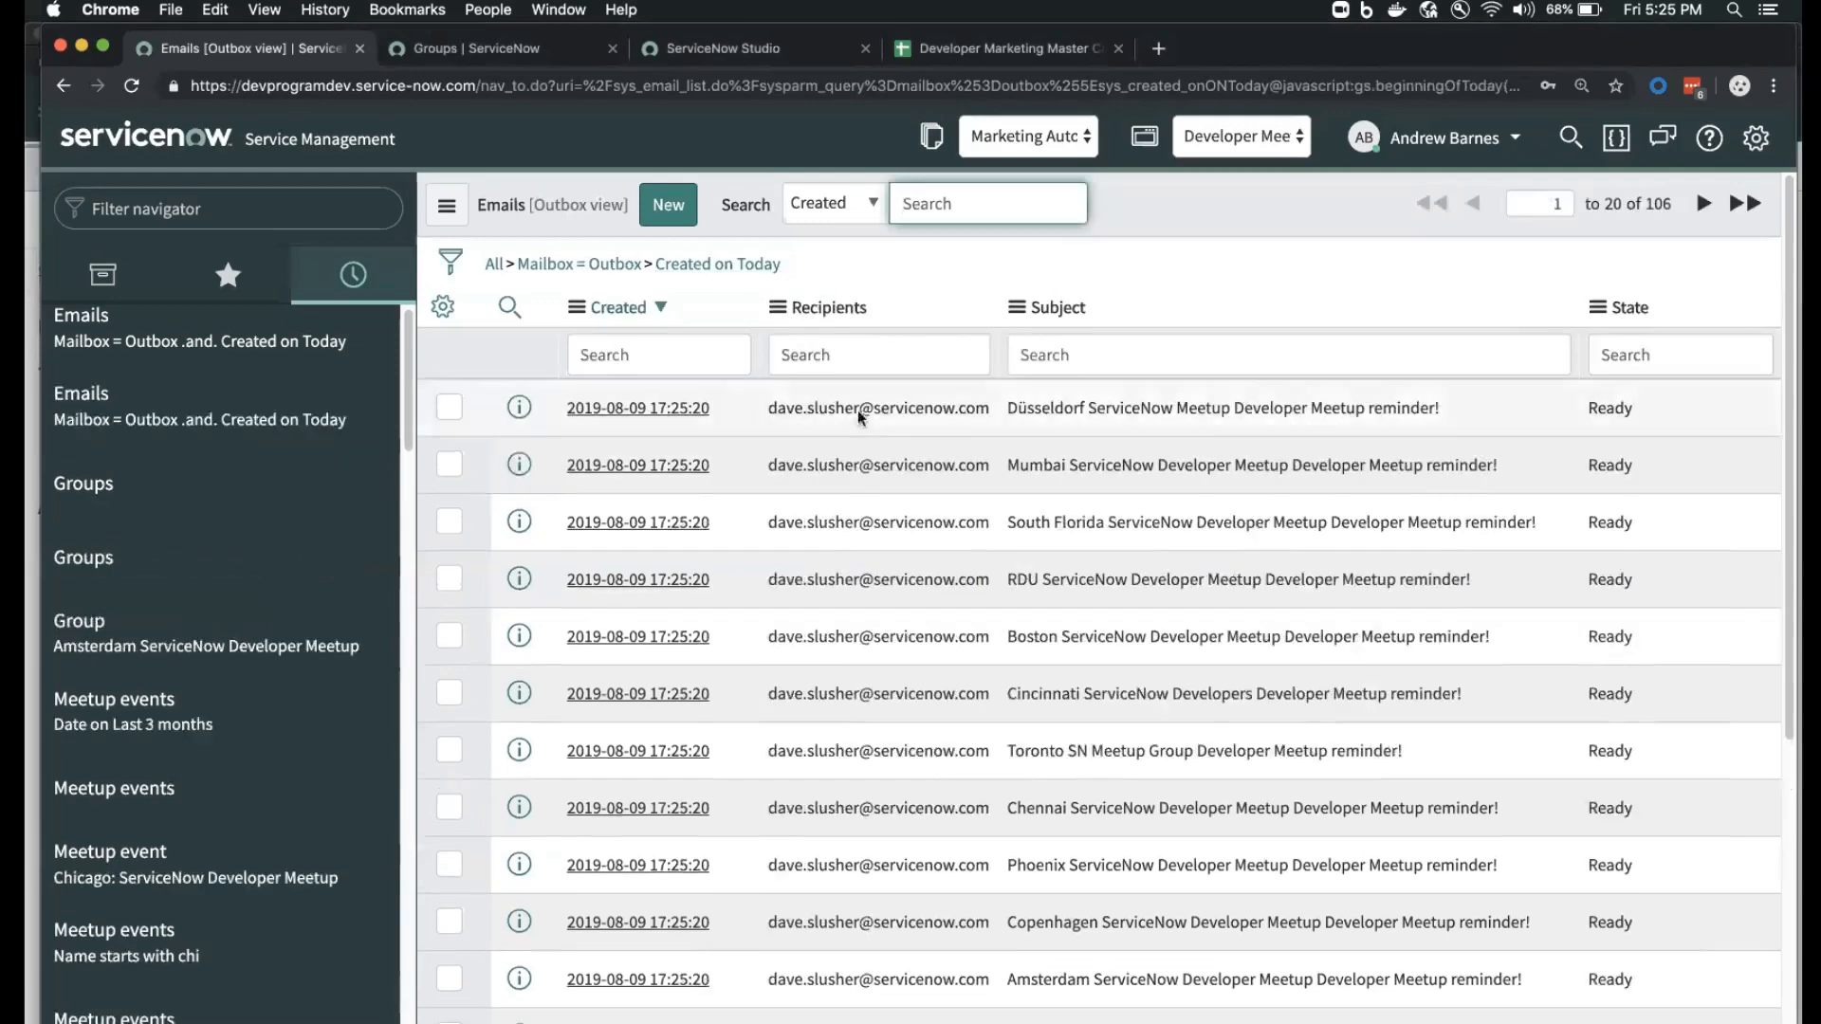
{"action": "scroll", "coordinate": [854, 422], "scroll_direction": "down", "scroll_amount": 4}
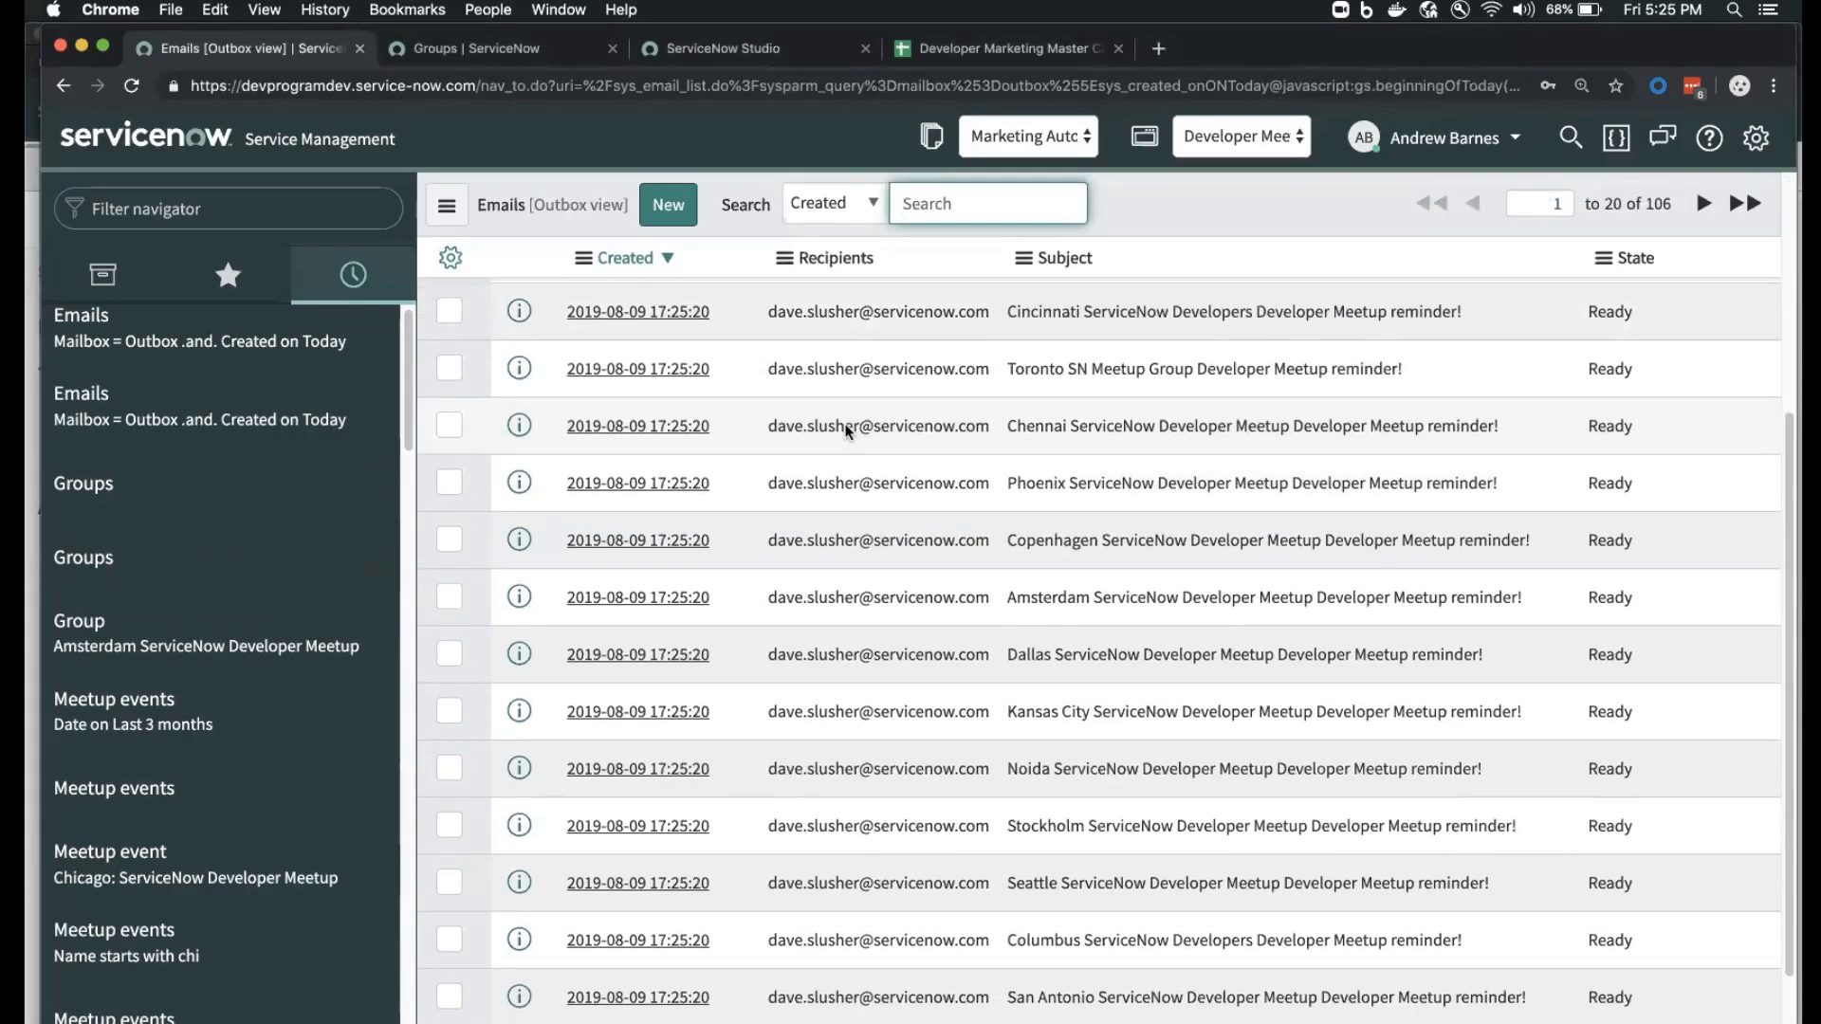
{"action": "scroll", "coordinate": [847, 426], "scroll_direction": "down", "scroll_amount": 1}
{"action": "scroll", "coordinate": [847, 425], "scroll_direction": "down", "scroll_amount": 1}
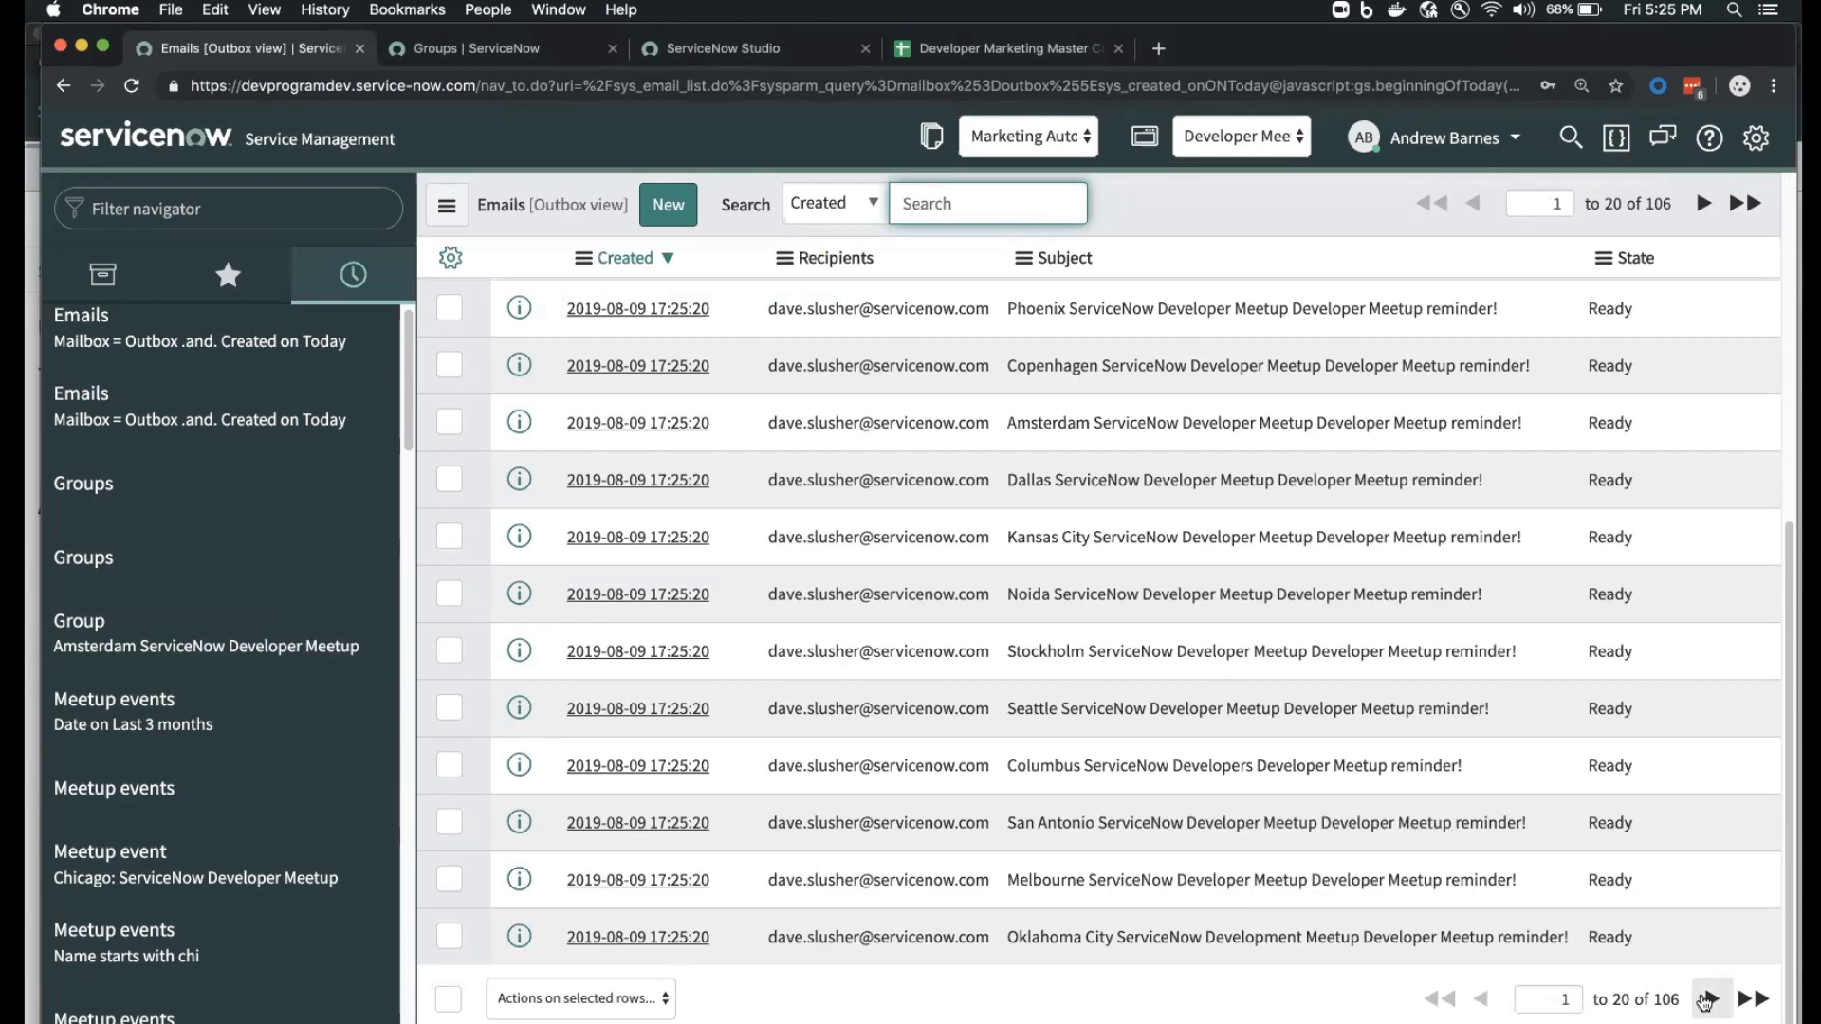
{"action": "left_click", "coordinate": [1713, 999]}
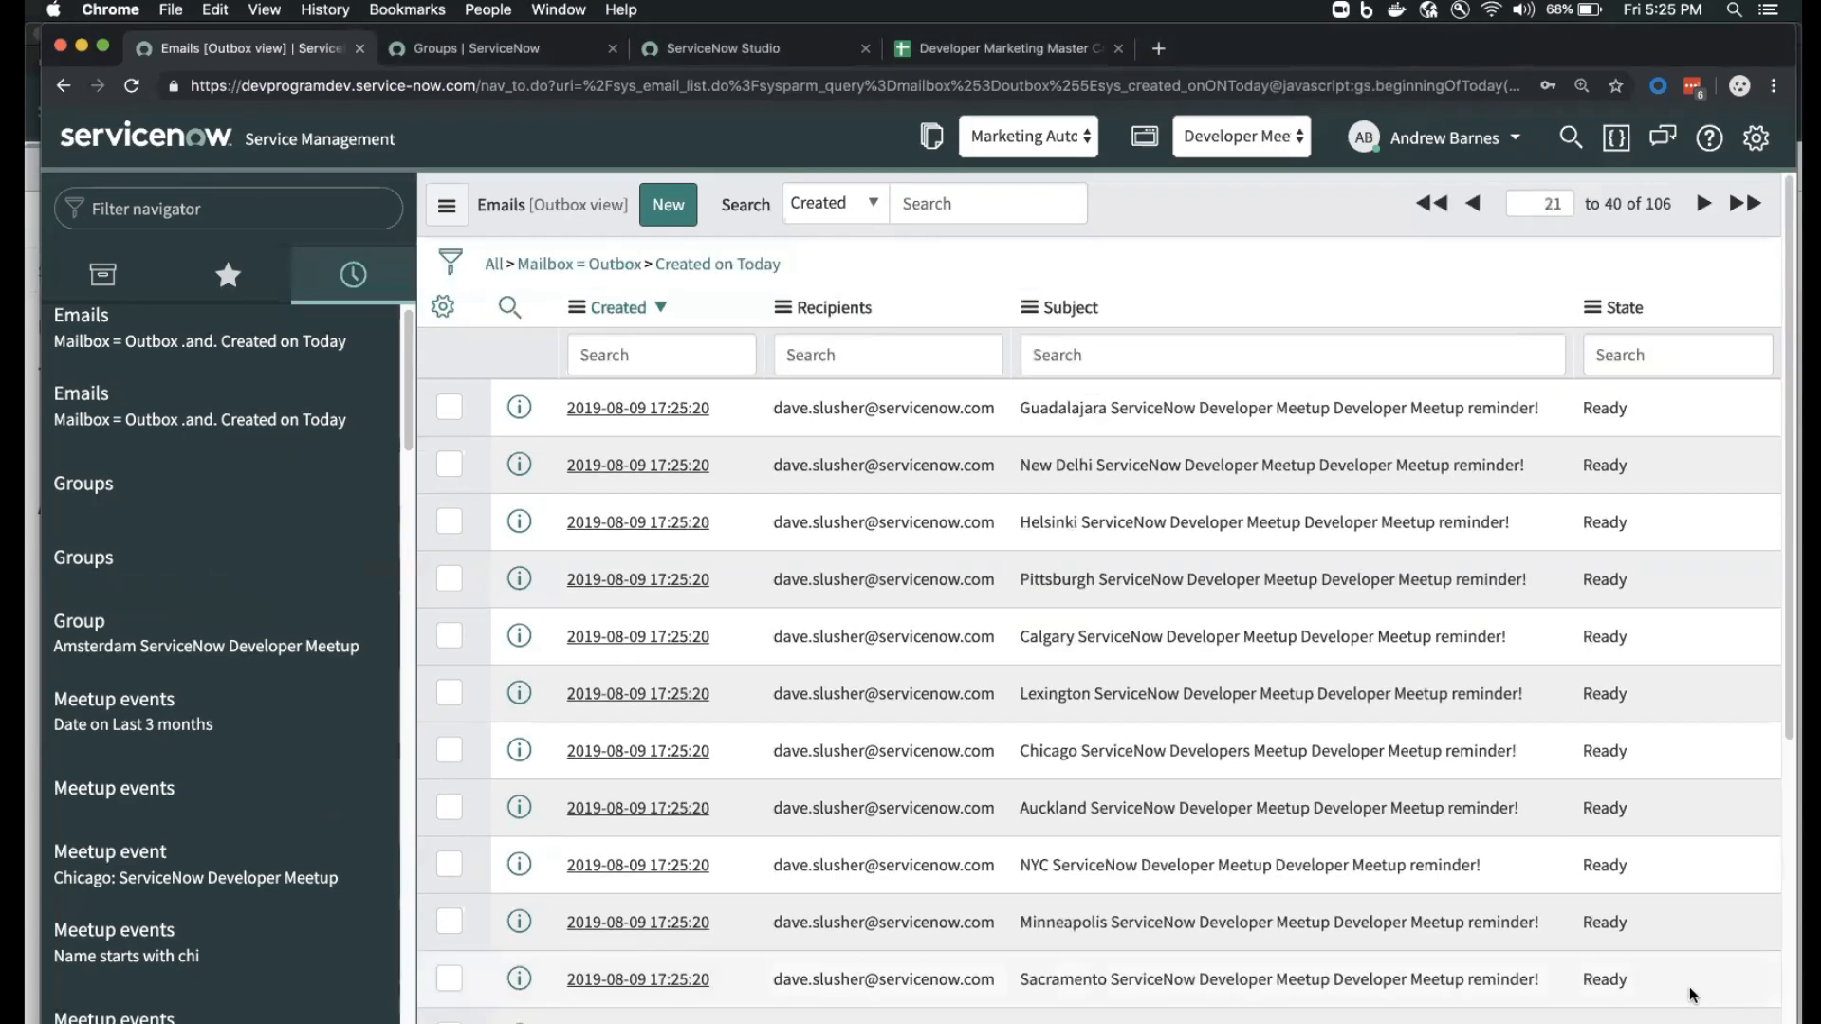
{"action": "scroll", "coordinate": [1693, 994], "scroll_direction": "down", "scroll_amount": 5}
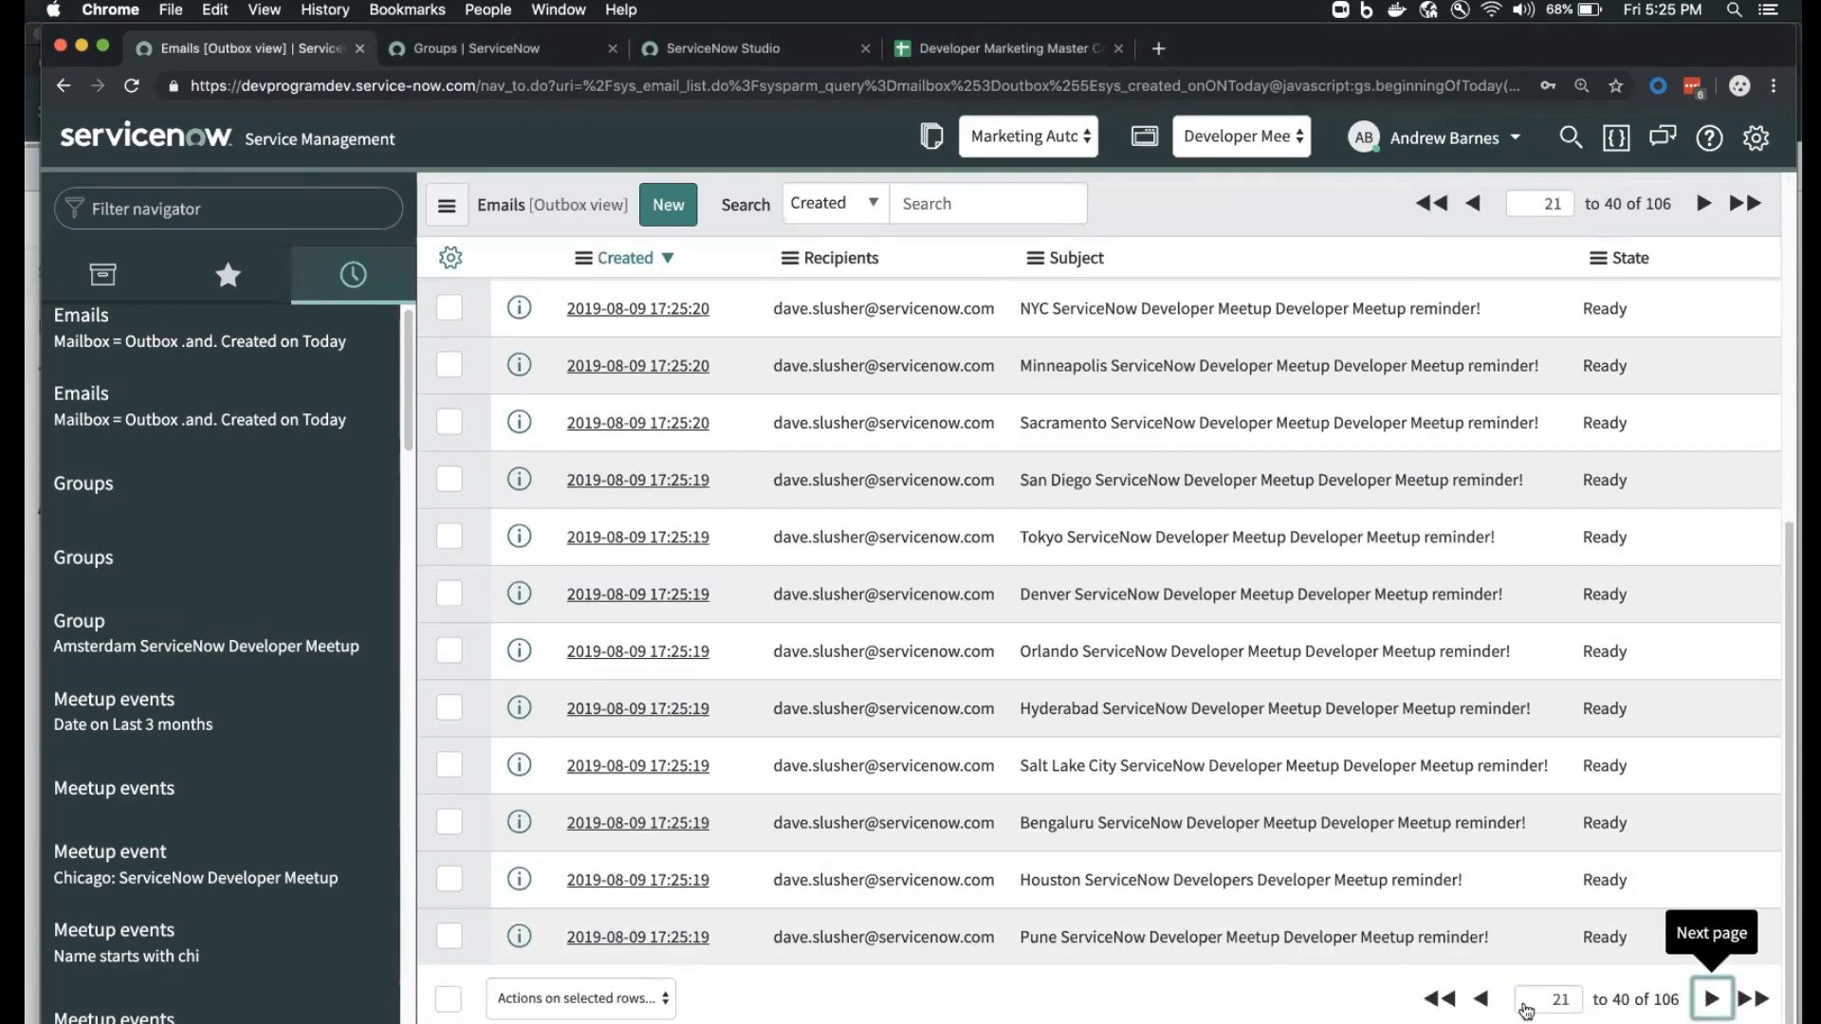
{"action": "left_click", "coordinate": [1482, 998]}
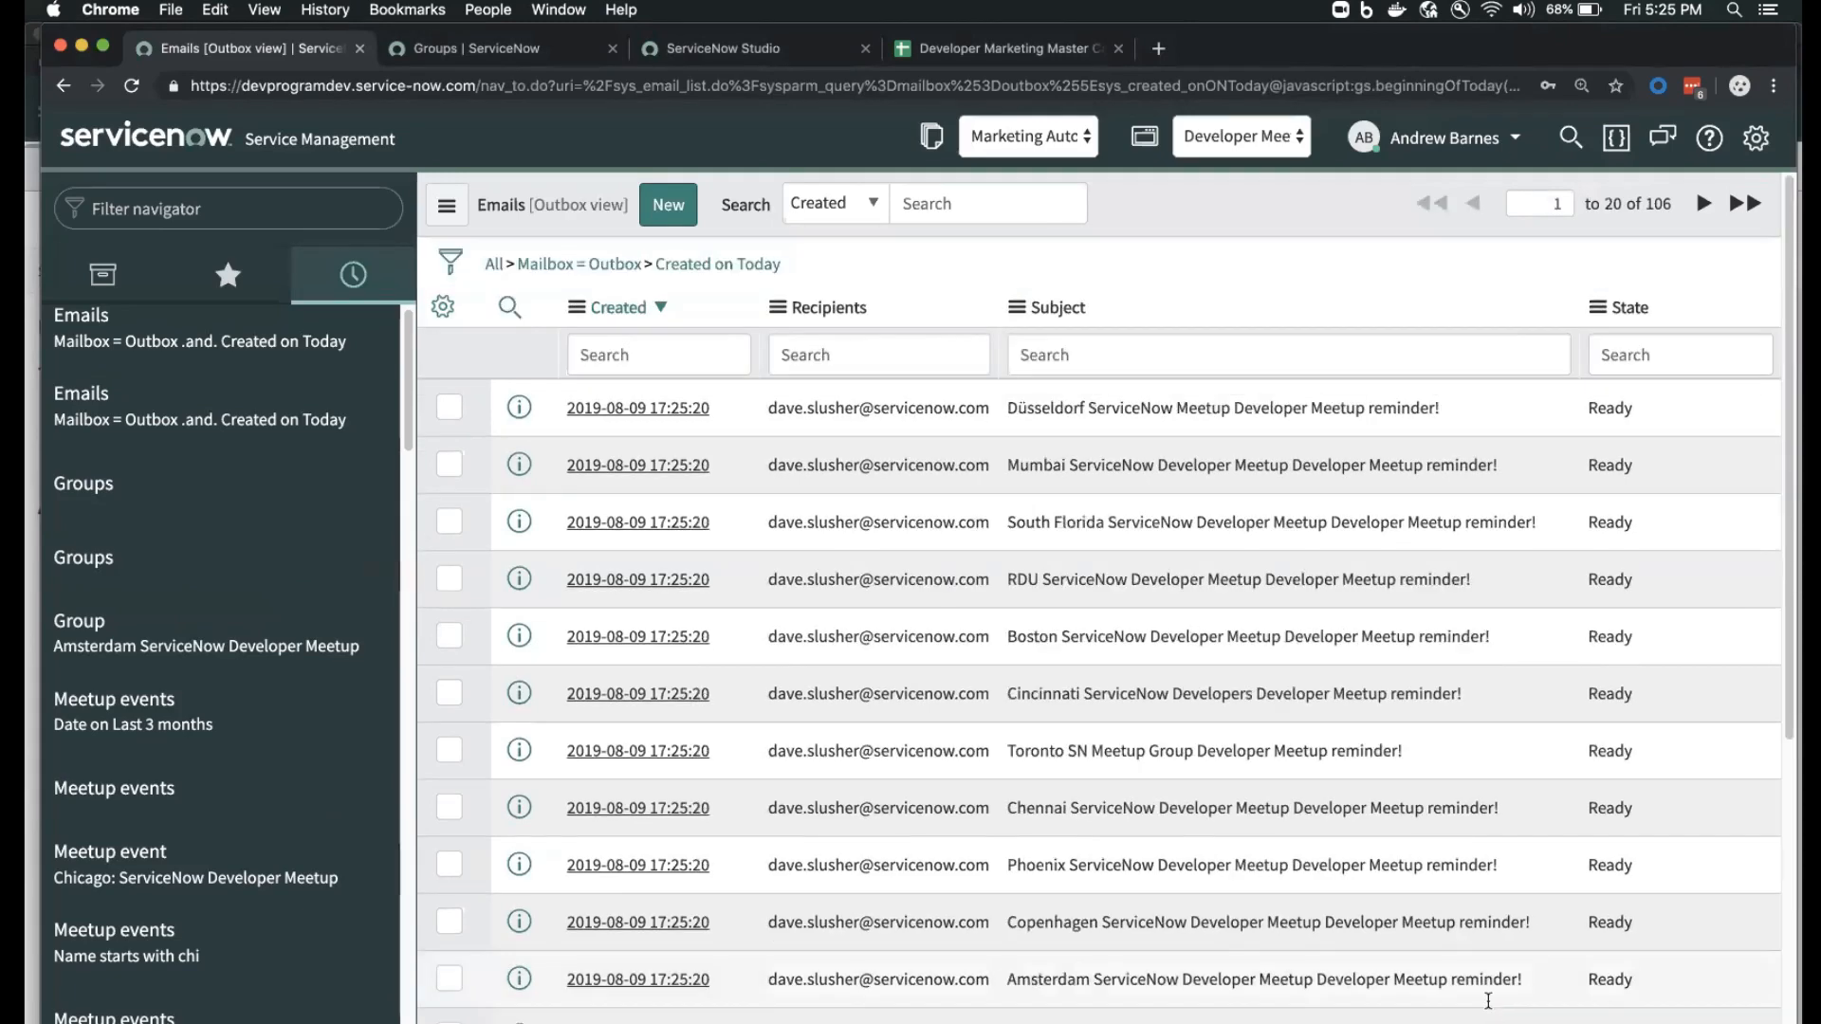
- Filter the Outbox emails by subjects starting with "chi"
{"action": "left_click", "coordinate": [1120, 356]}
{"action": "type", "text": "chi"}
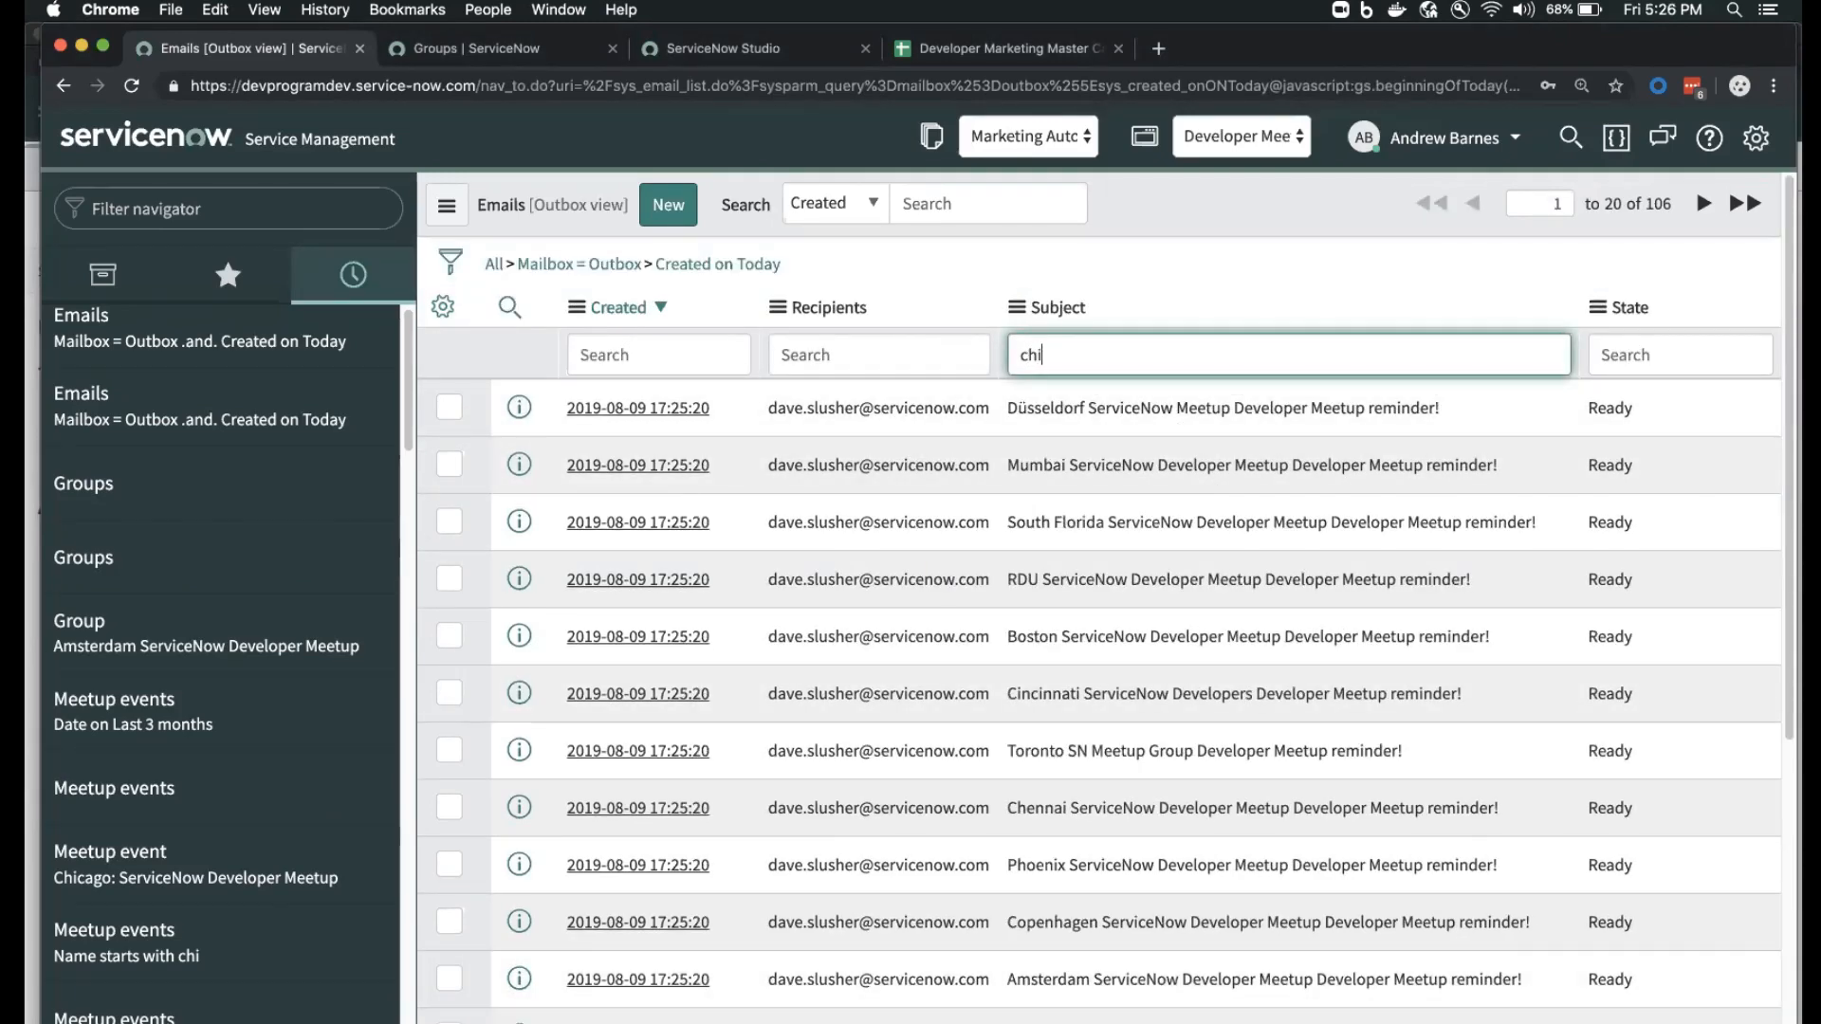
{"action": "key", "text": "Return"}
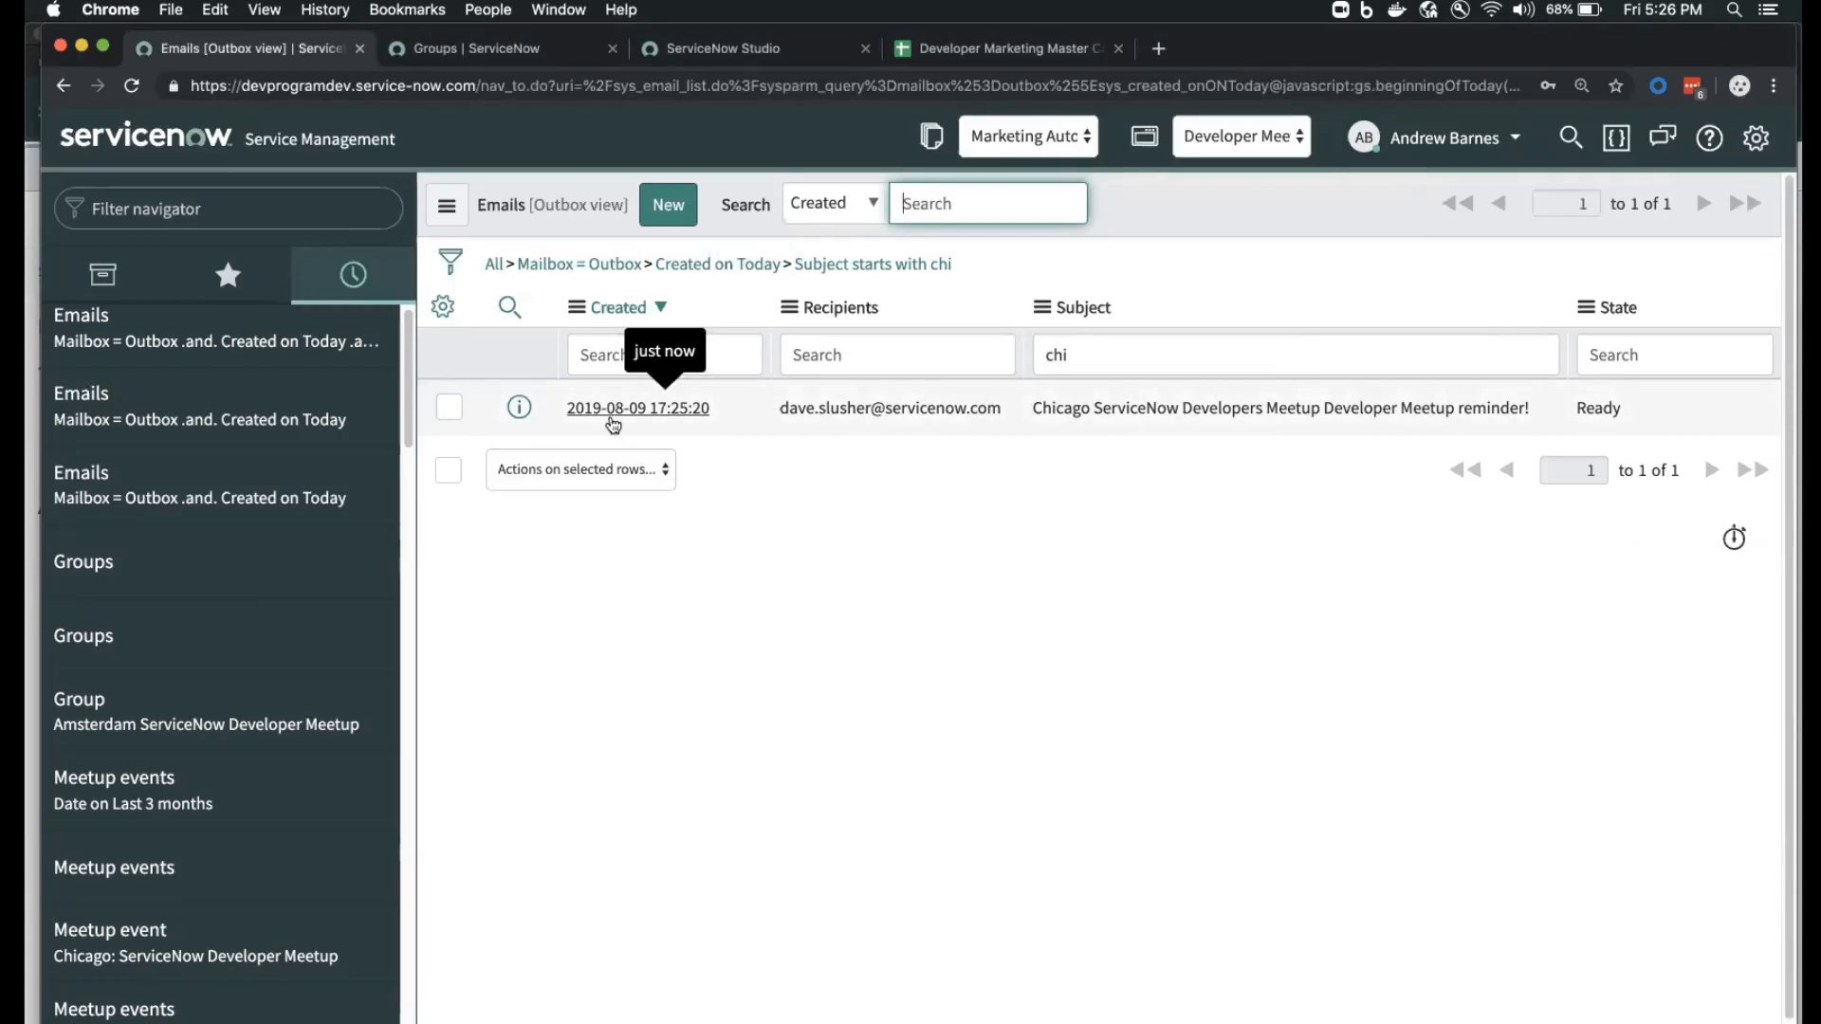
- Return to the flow's execution details and examine the configured and runtime date conditions of Look Up Records action 2.1
{"action": "key", "text": "super+grave"}
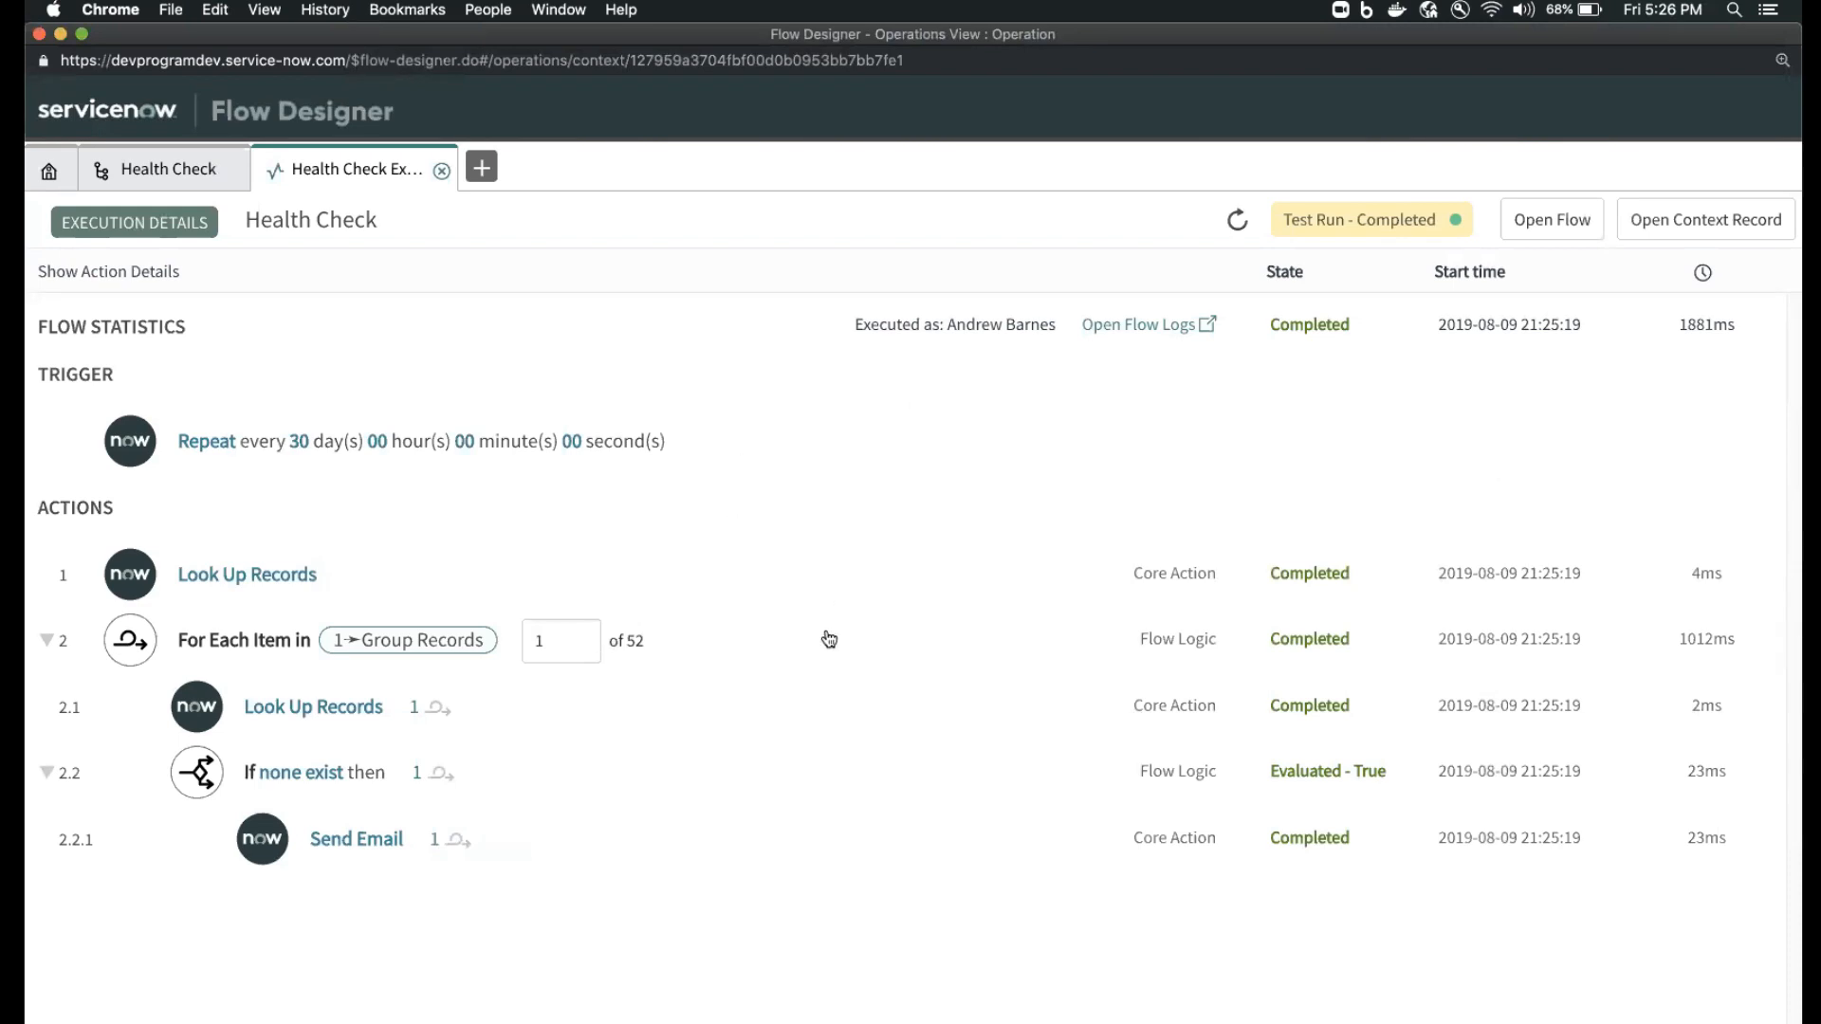
{"action": "left_click", "coordinate": [803, 723]}
{"action": "scroll", "coordinate": [802, 723], "scroll_direction": "down", "scroll_amount": 3}
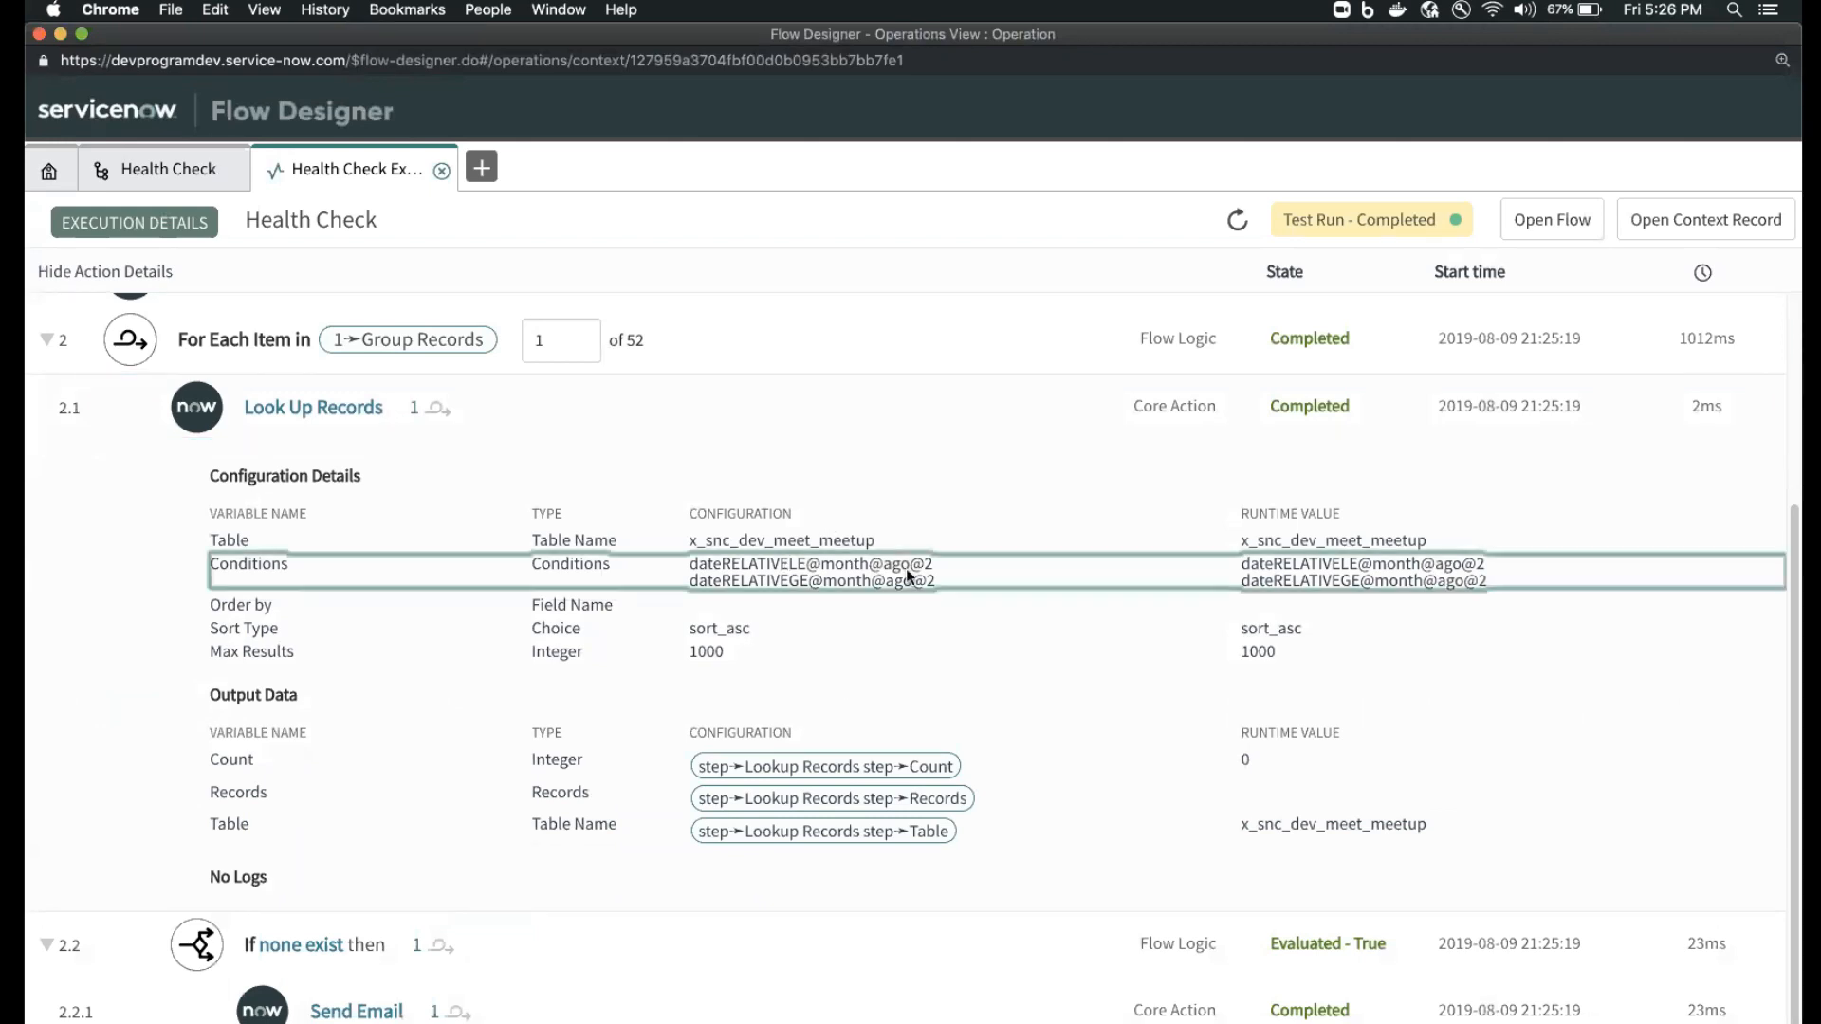
{"action": "left_click_drag", "start_coordinate": [788, 566], "coordinate": [939, 572]}
{"action": "left_click_drag", "start_coordinate": [1395, 567], "coordinate": [1479, 567]}
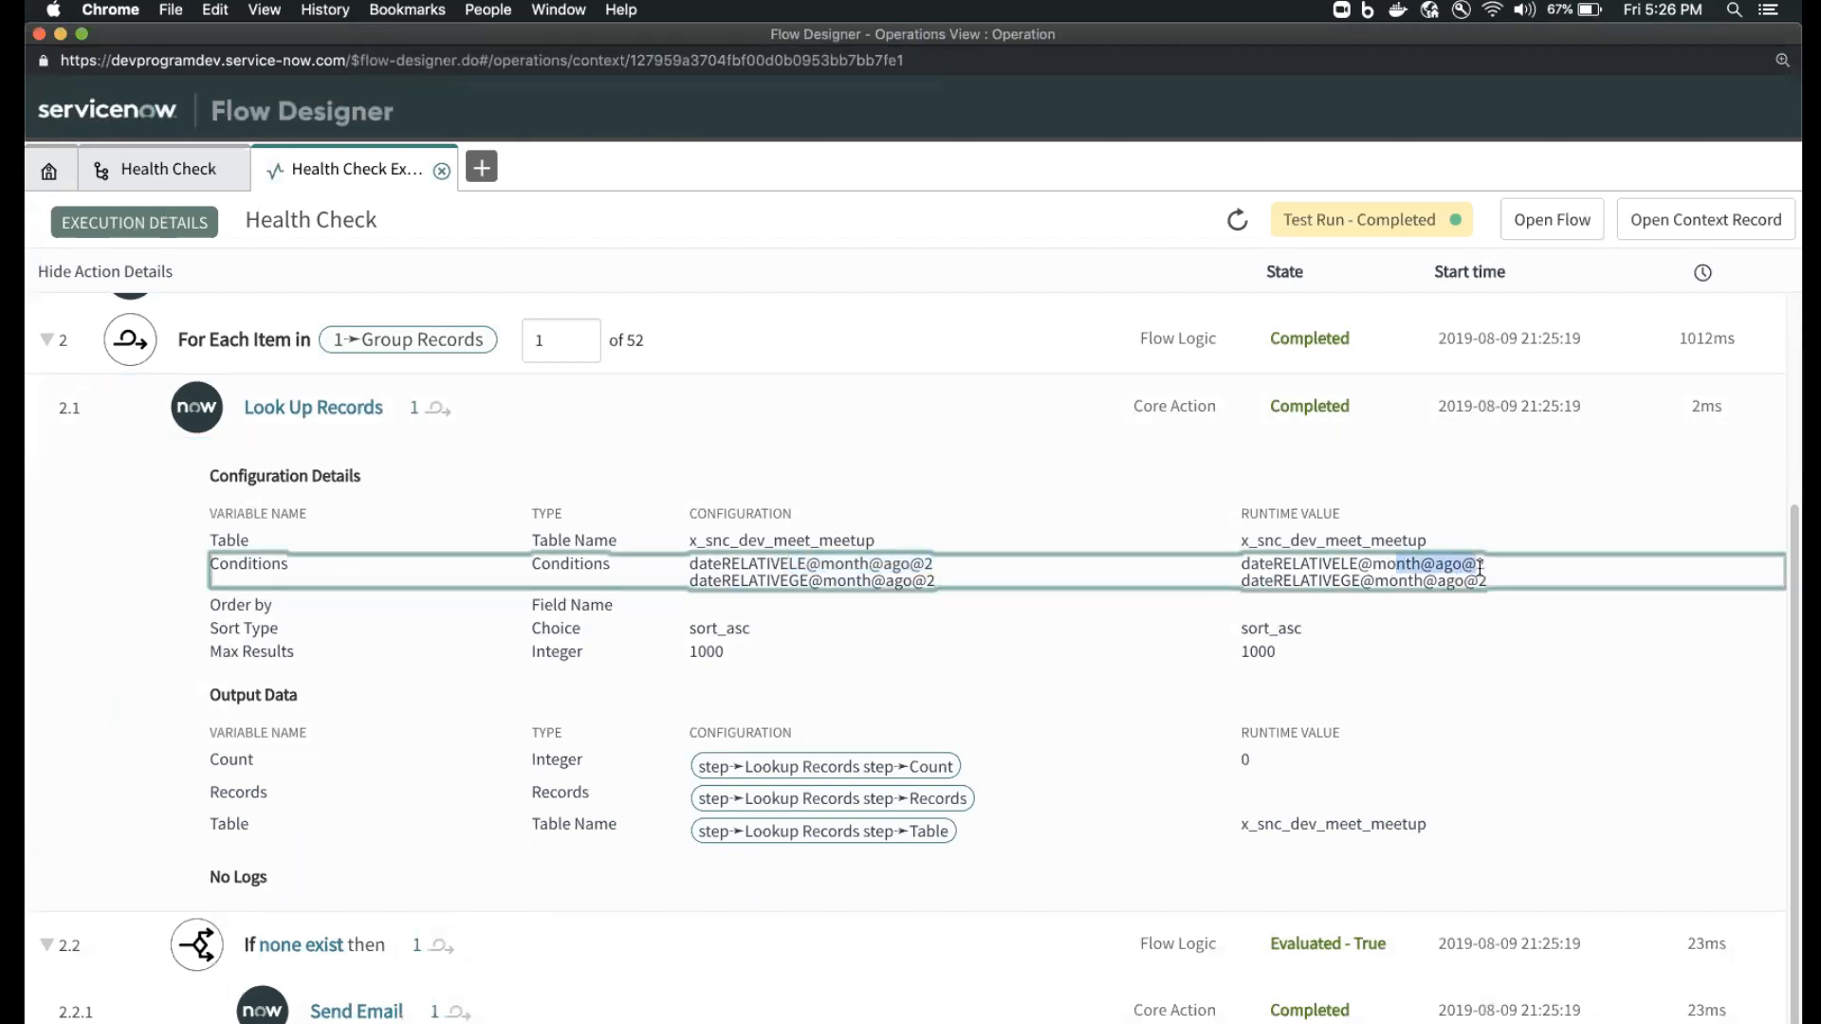
{"action": "left_click", "coordinate": [1432, 584]}
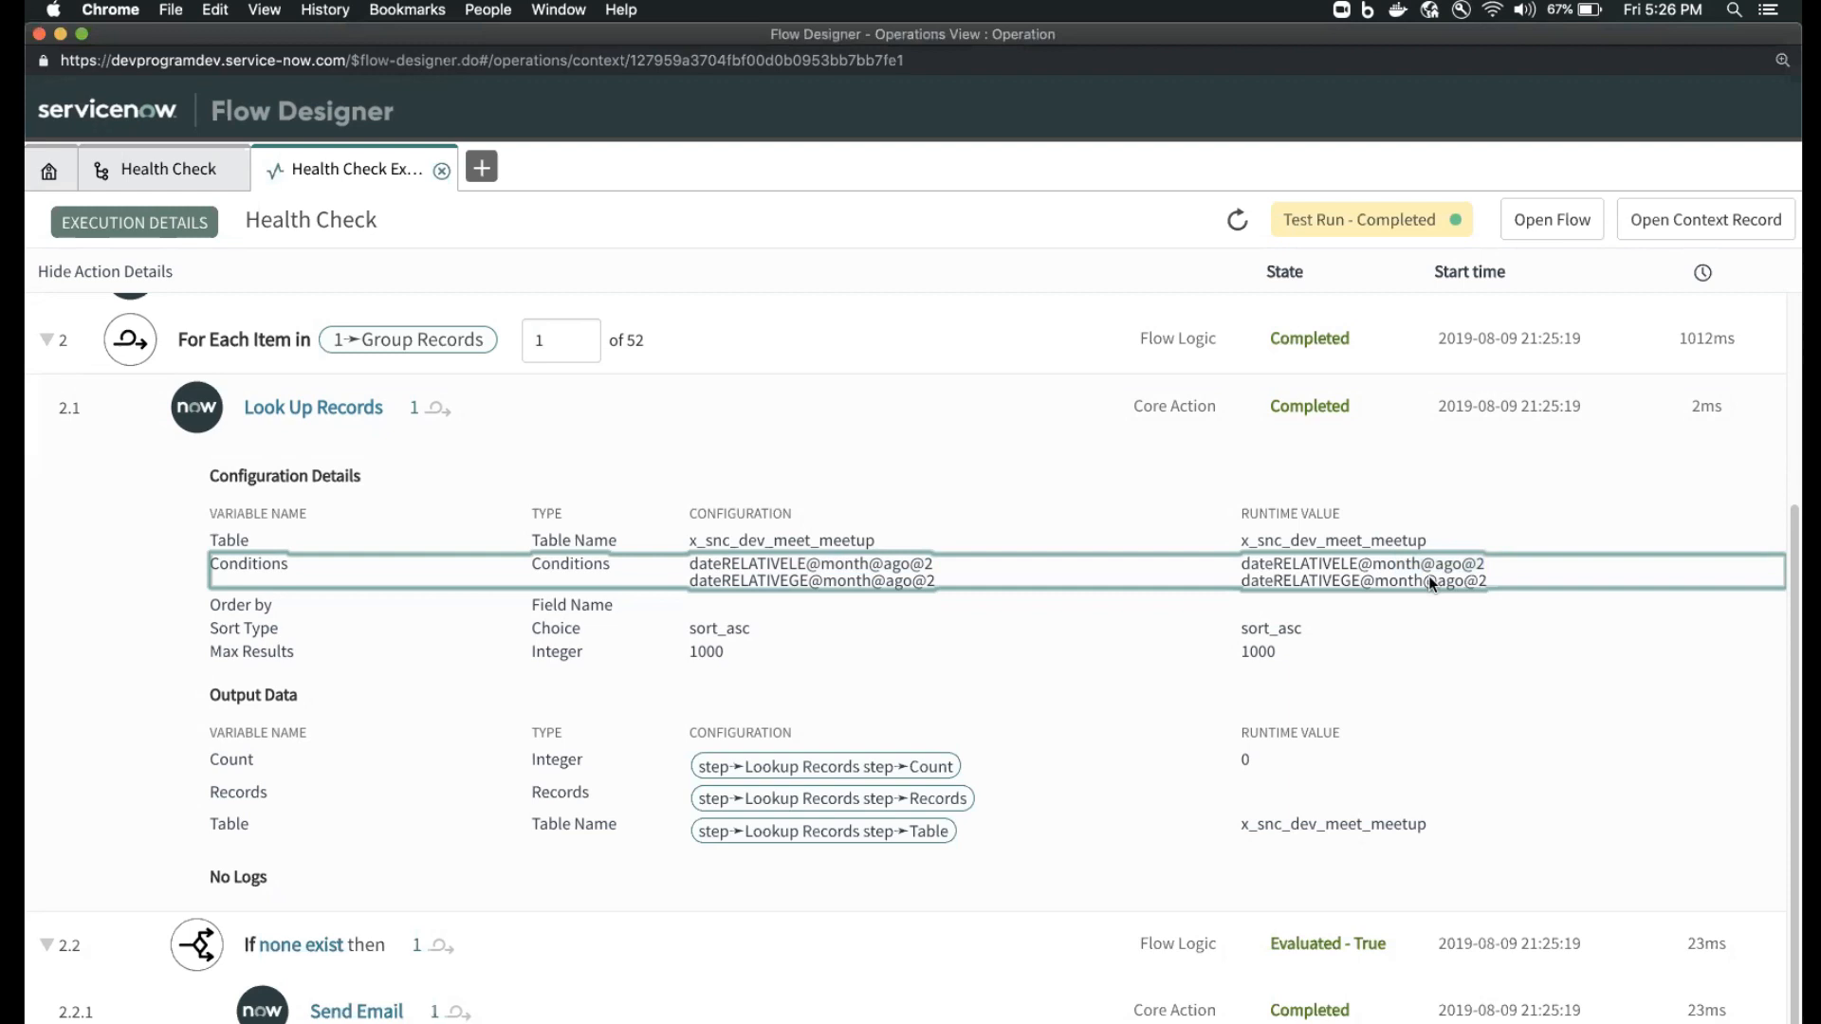
- Set the "on or before" date condition of meetup lookup action 2.1 to 2 months from now and save the Health Check flow
{"action": "left_click", "coordinate": [142, 169]}
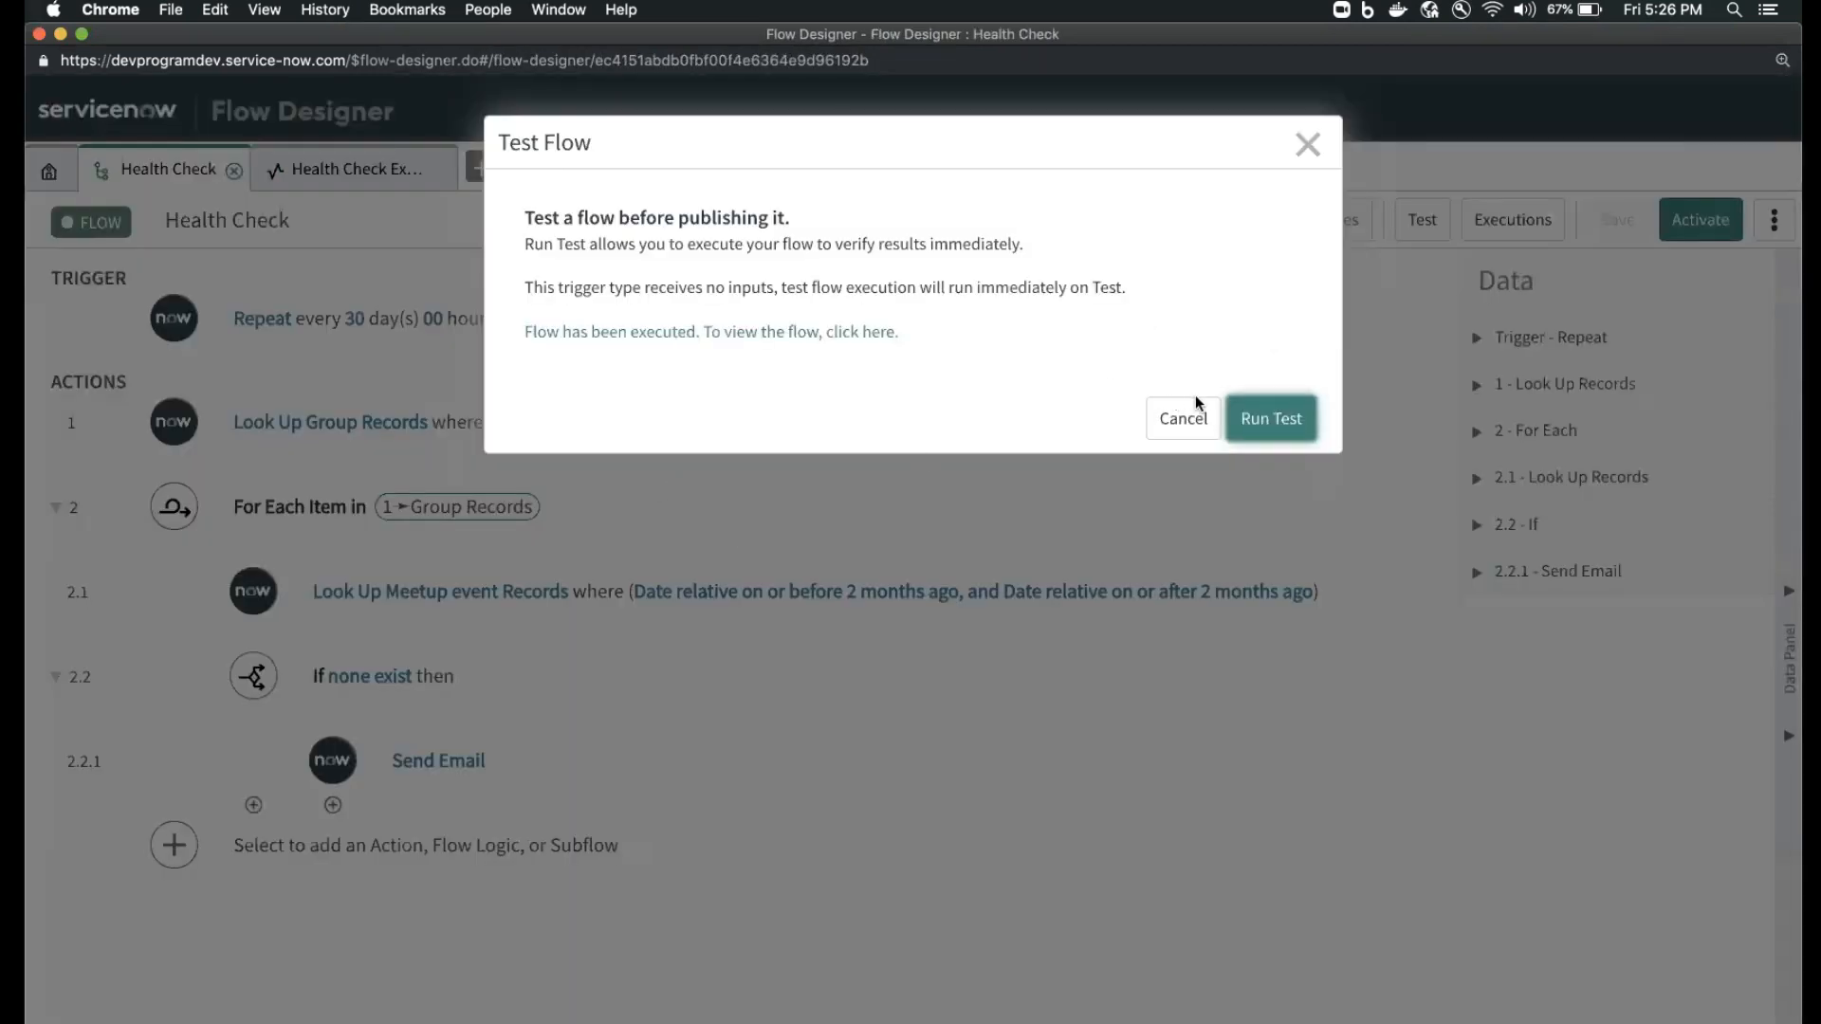
{"action": "left_click", "coordinate": [1183, 417]}
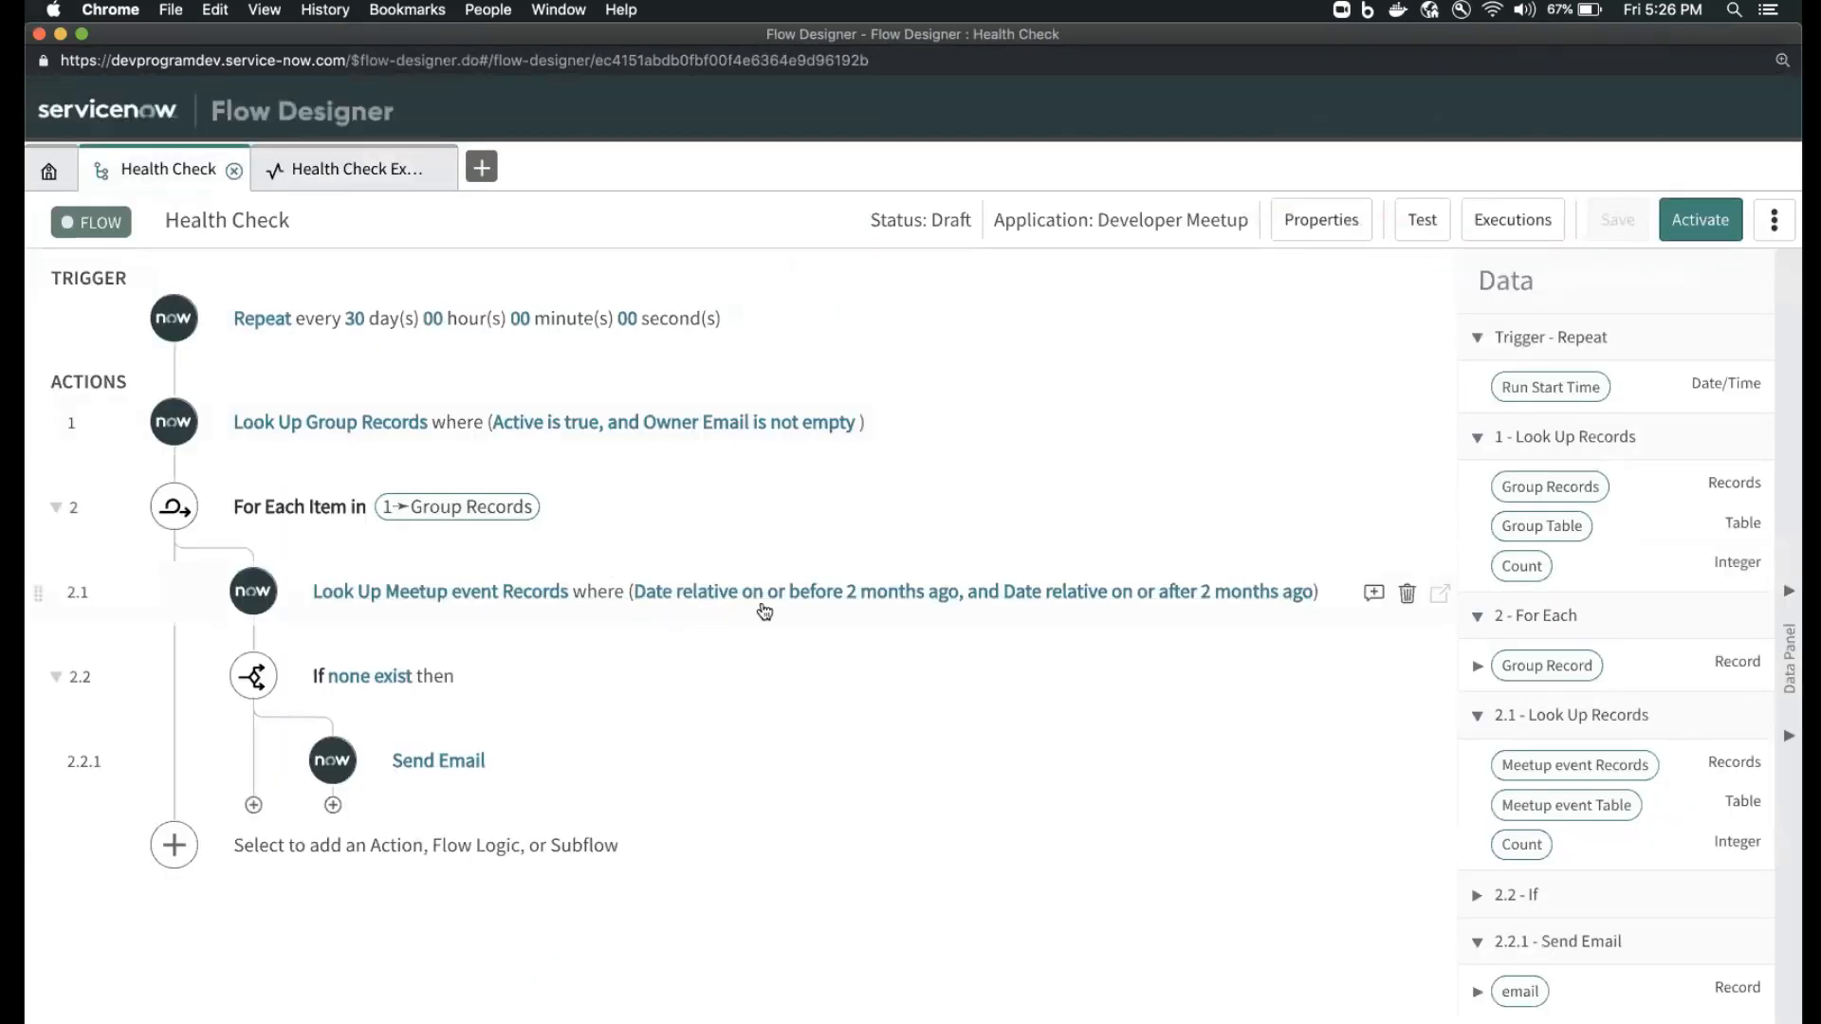
{"action": "left_click", "coordinate": [1304, 589]}
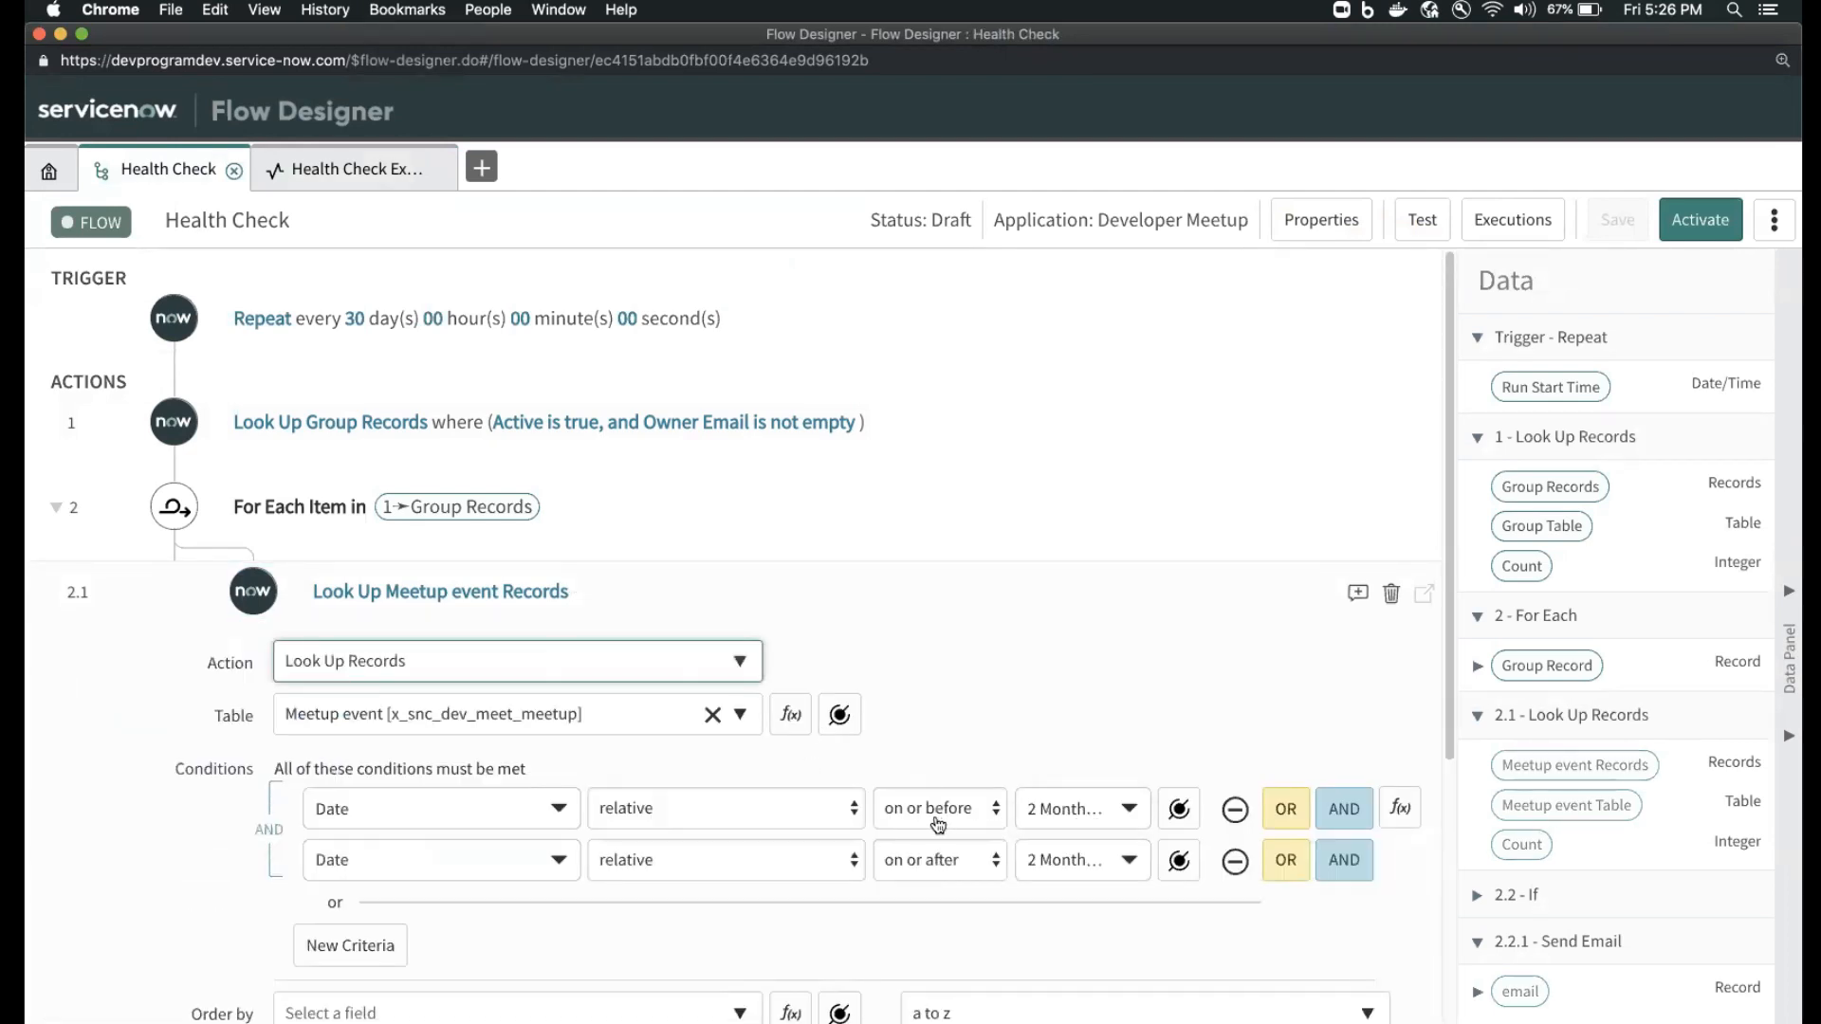
{"action": "left_click", "coordinate": [1108, 819]}
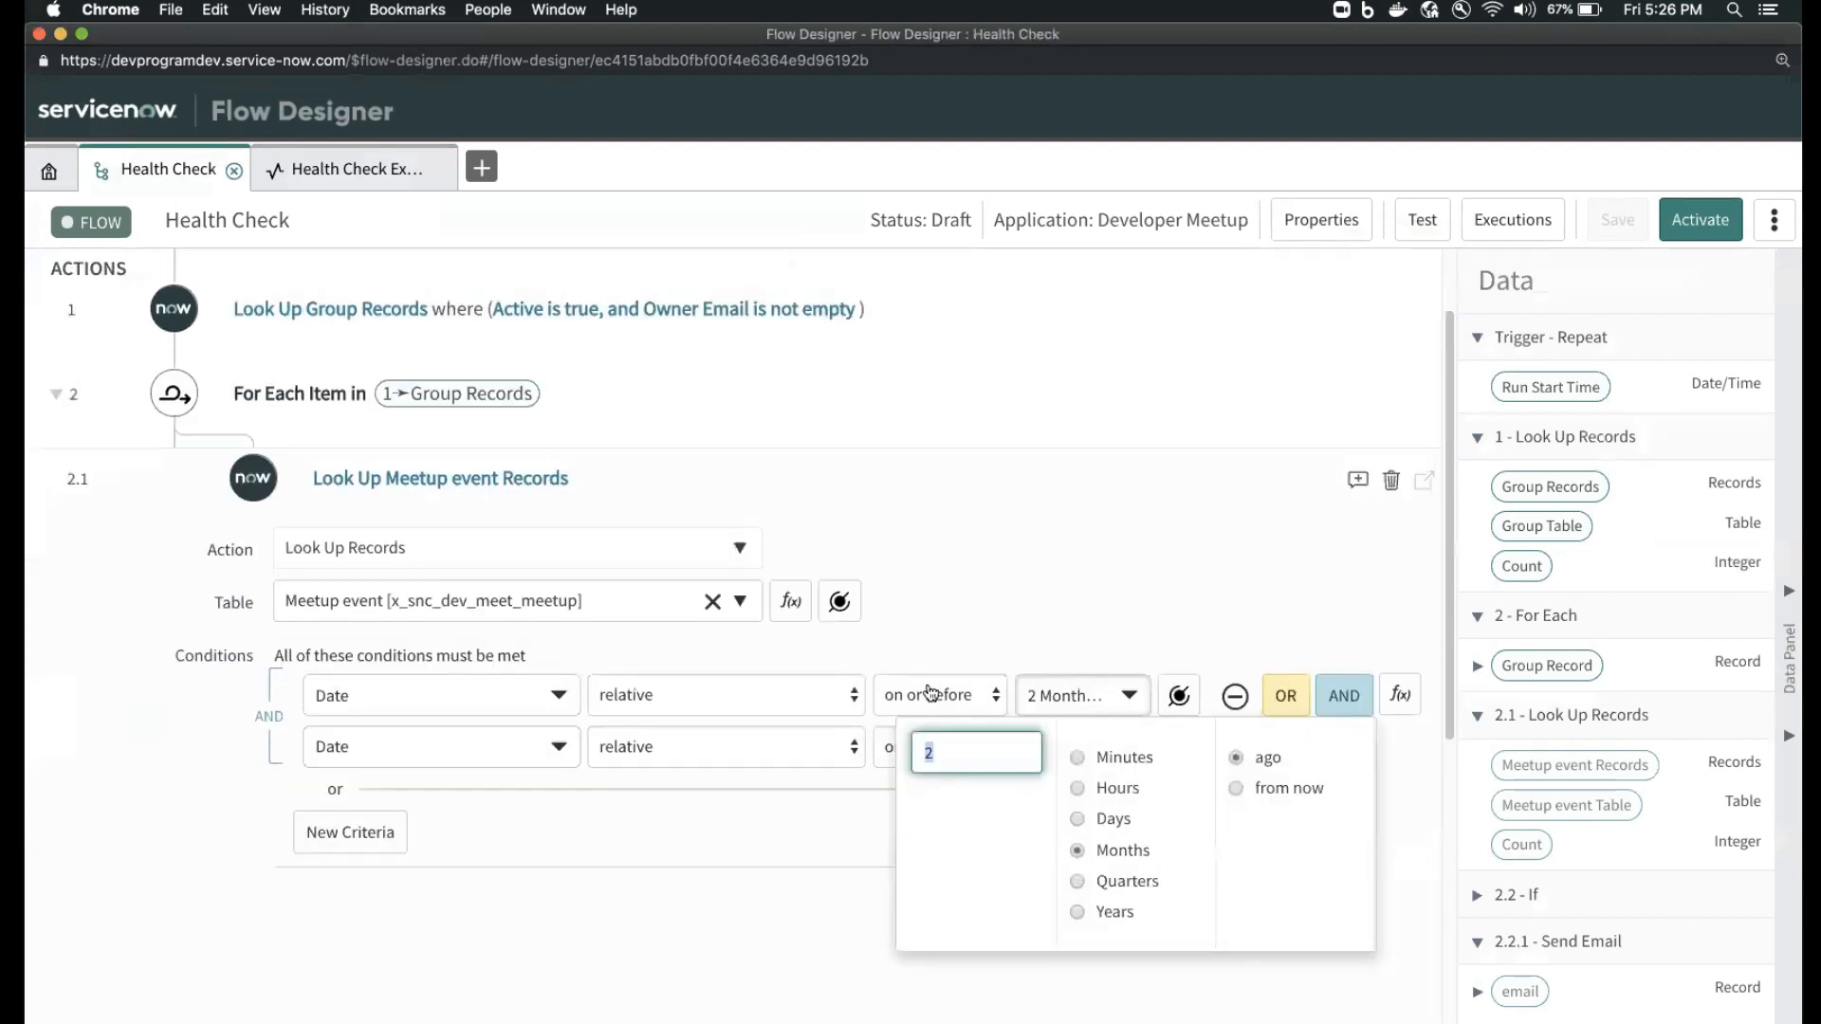
{"action": "left_click", "coordinate": [1237, 789]}
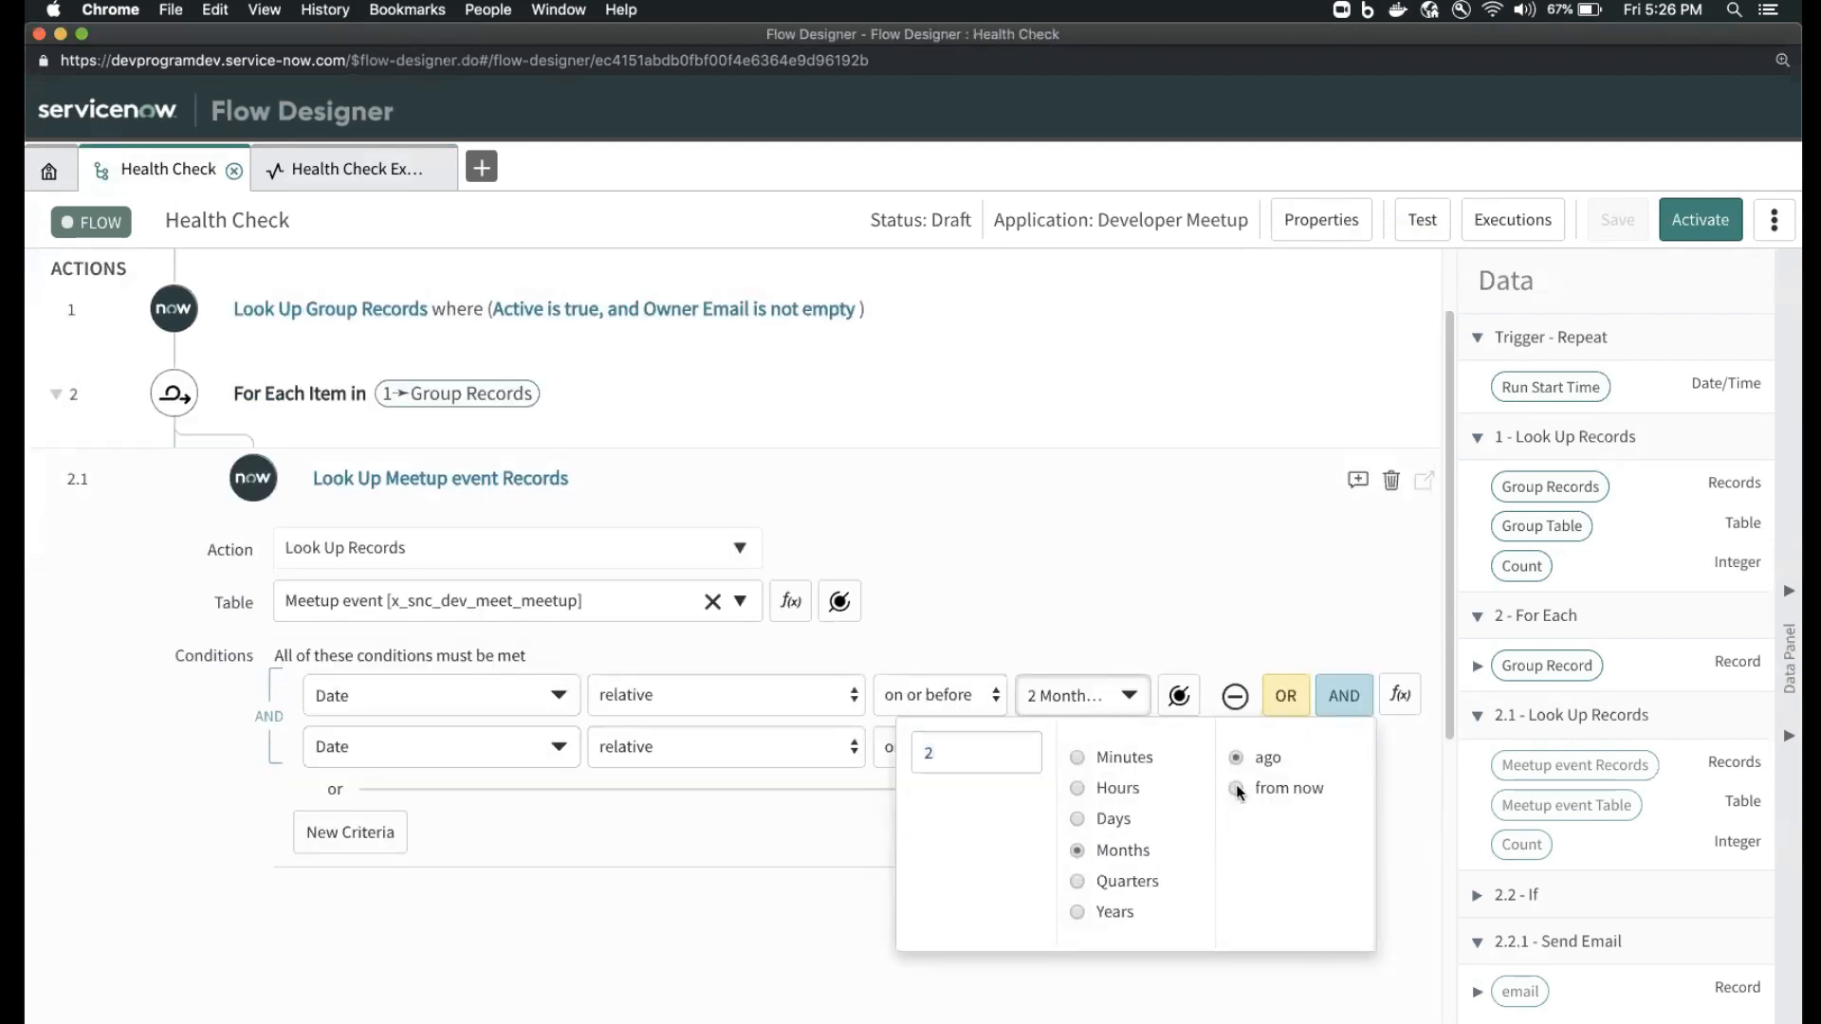
{"action": "left_click", "coordinate": [1070, 698]}
{"action": "left_click", "coordinate": [1087, 750]}
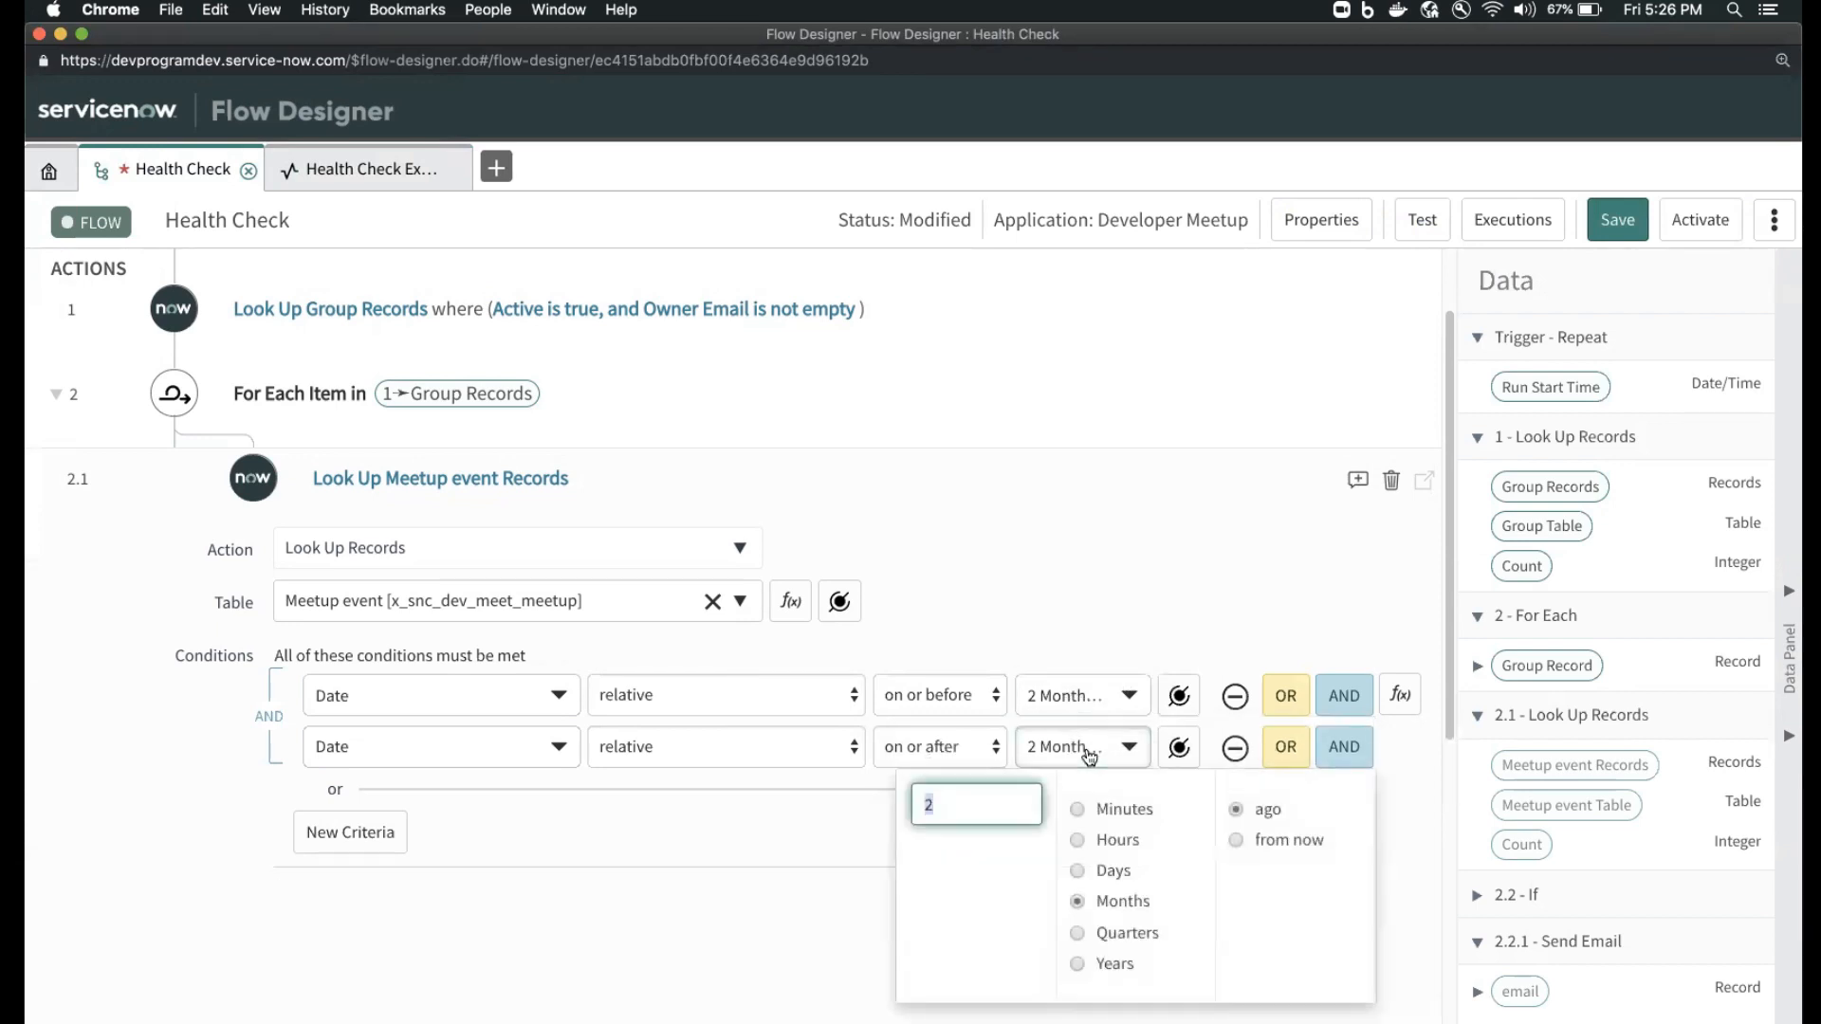
{"action": "left_click", "coordinate": [1086, 757]}
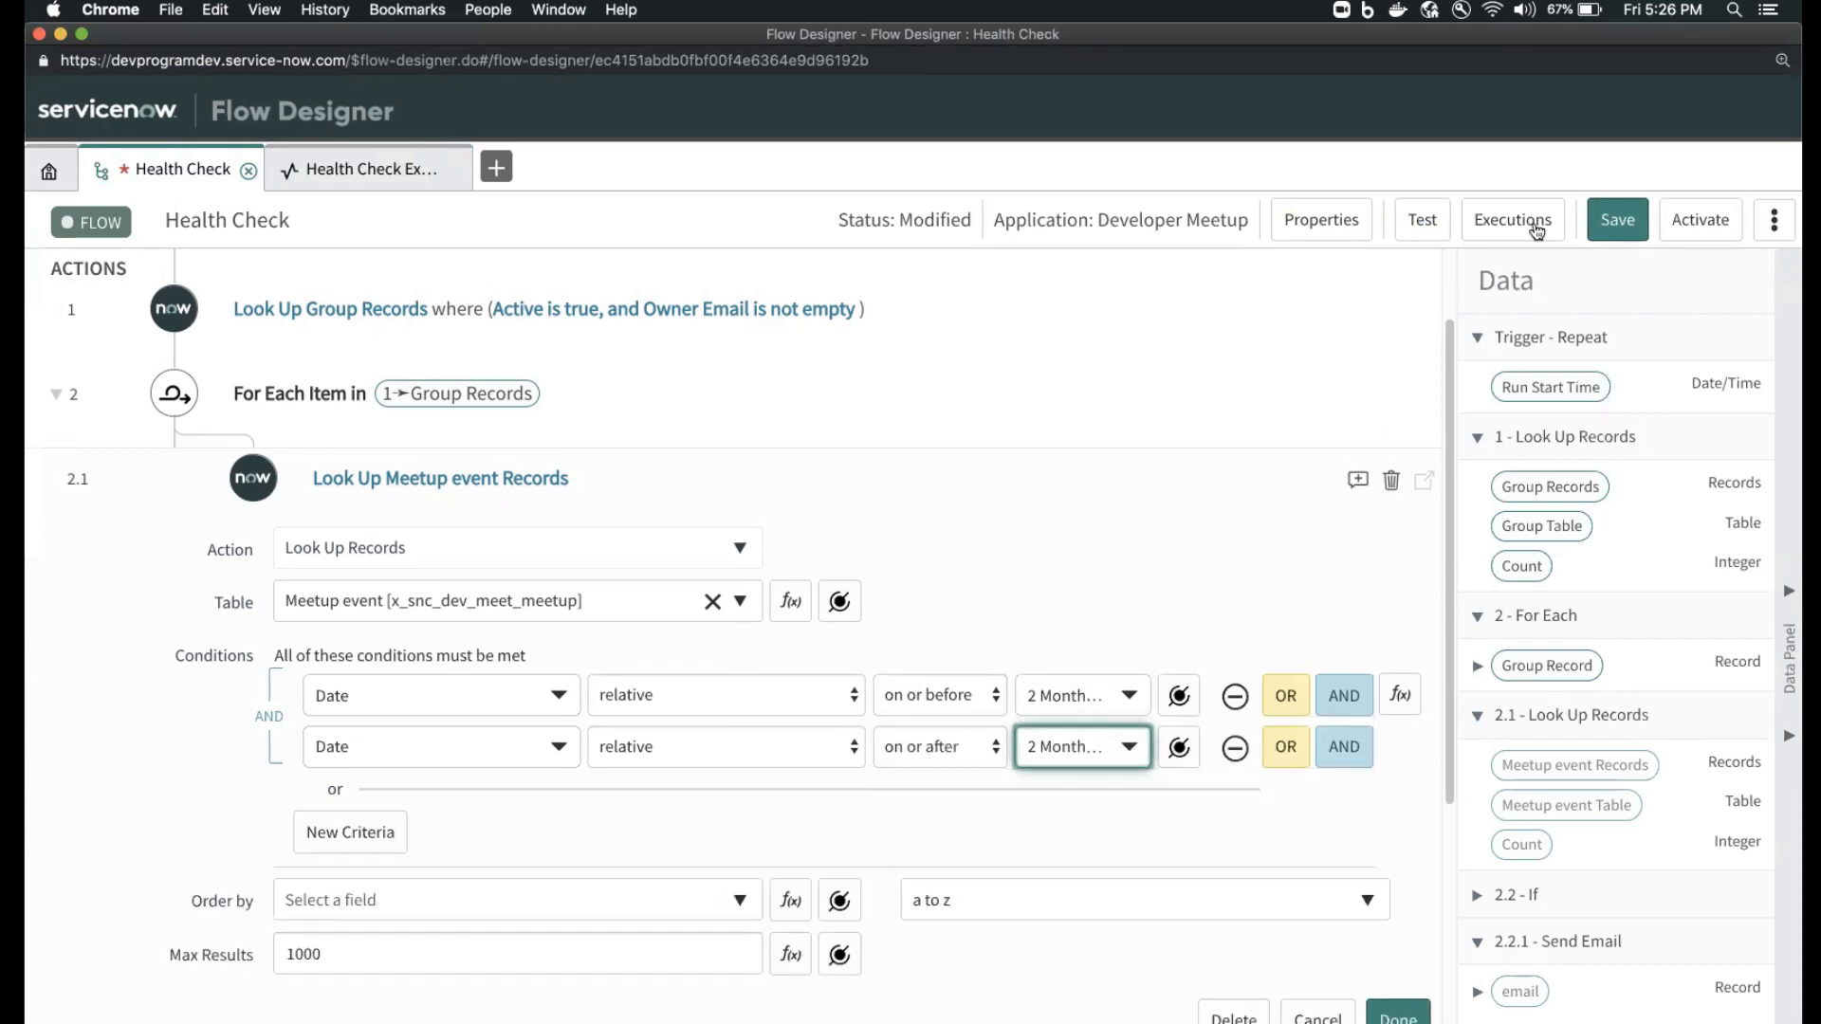
{"action": "left_click", "coordinate": [1599, 224]}
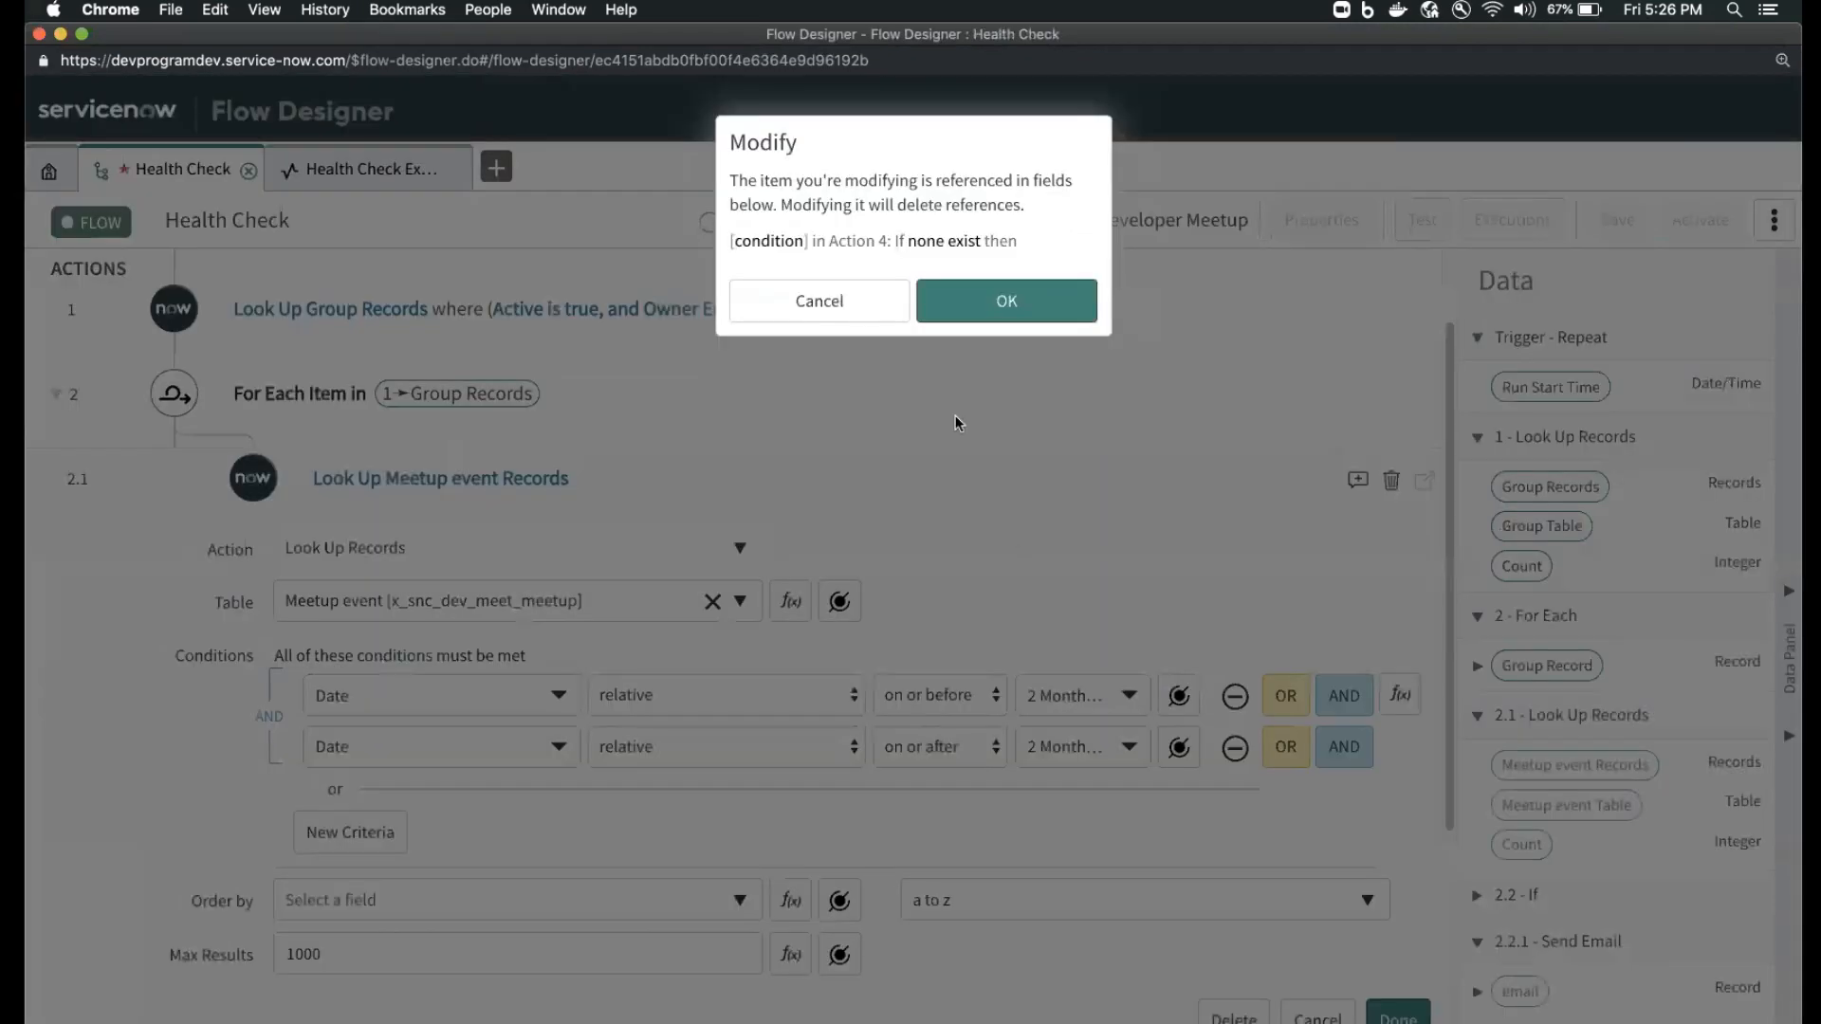
{"action": "left_click", "coordinate": [972, 321]}
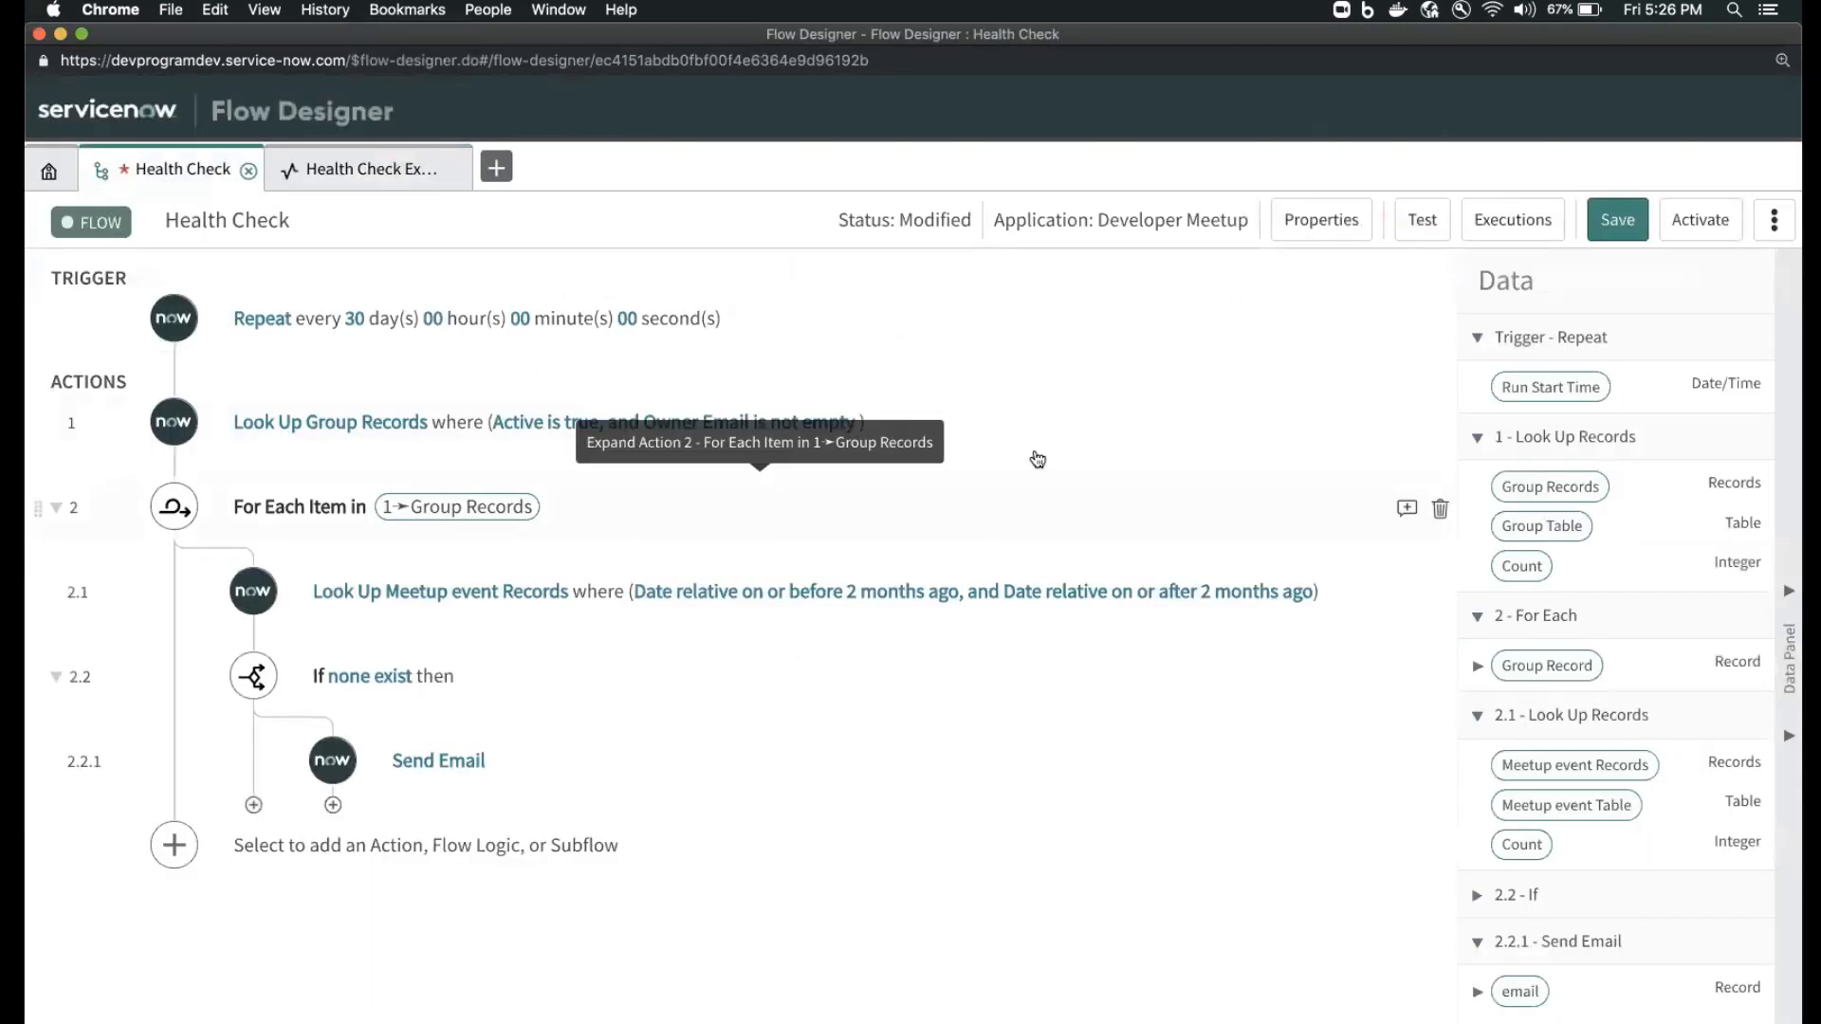
- Run a new test of the Health Check flow and open its execution details
{"action": "left_click", "coordinate": [1422, 220]}
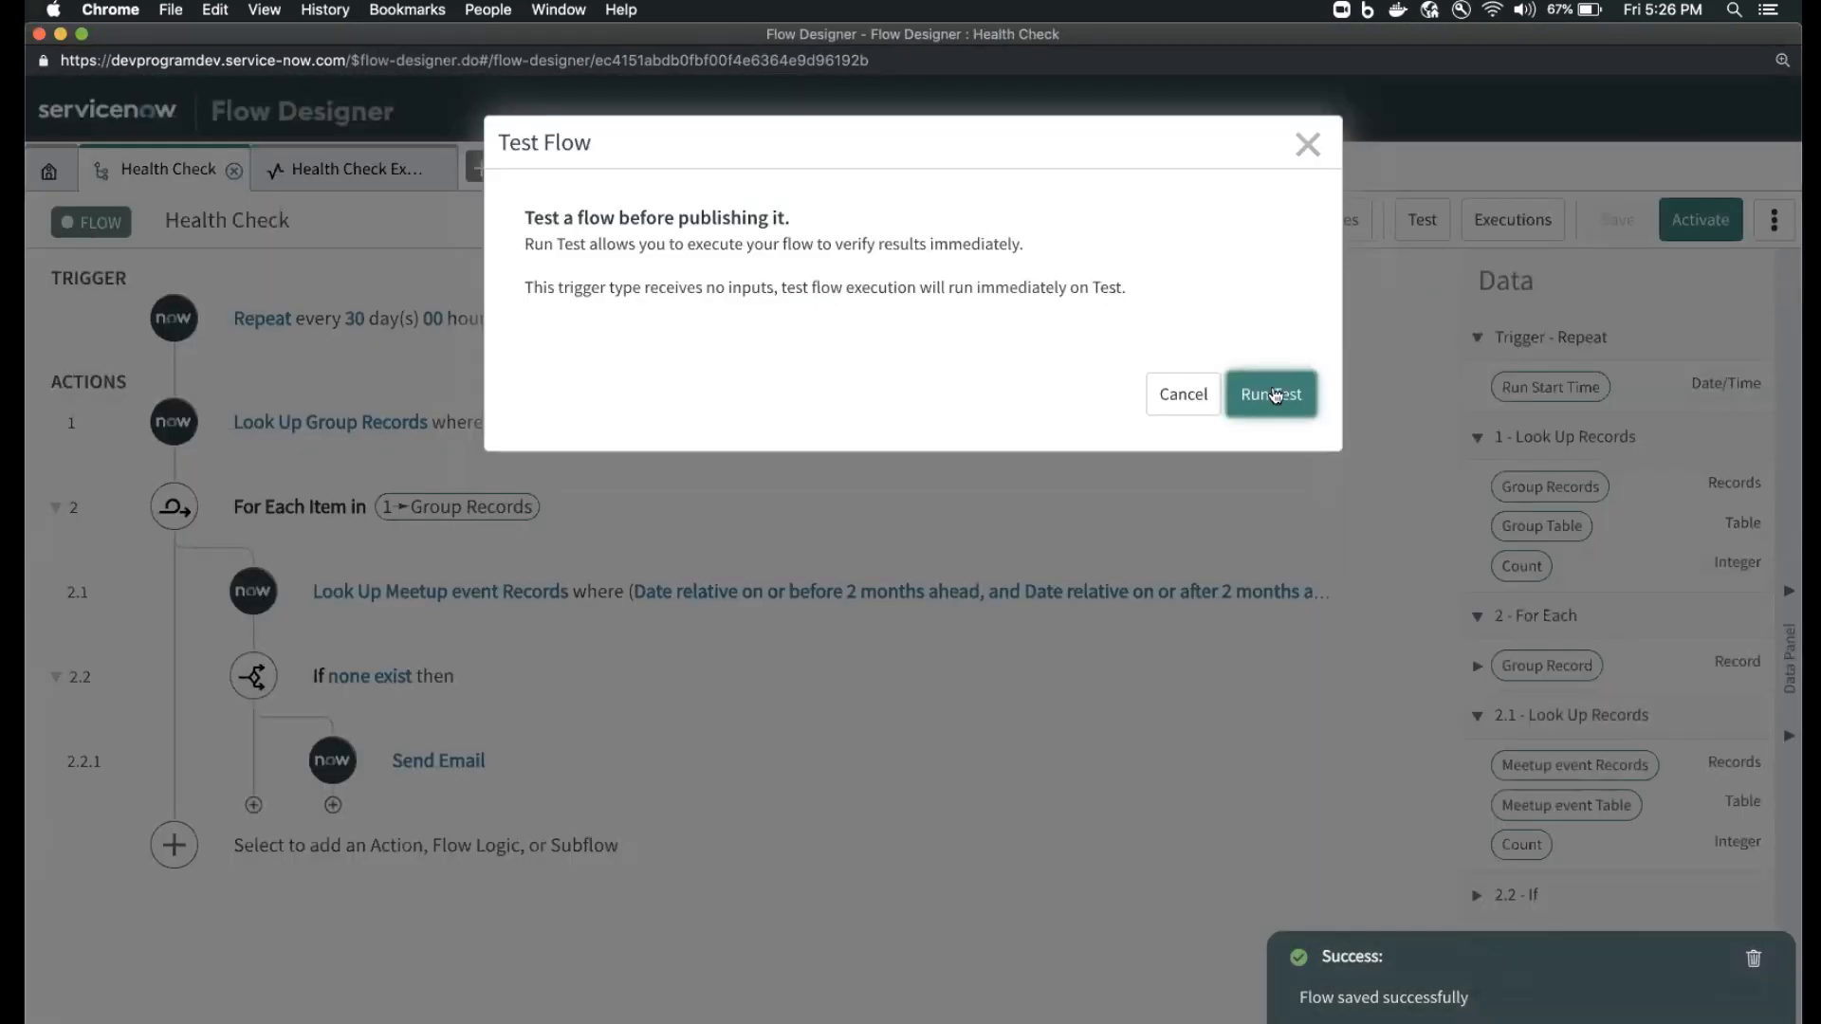
{"action": "left_click", "coordinate": [1271, 393]}
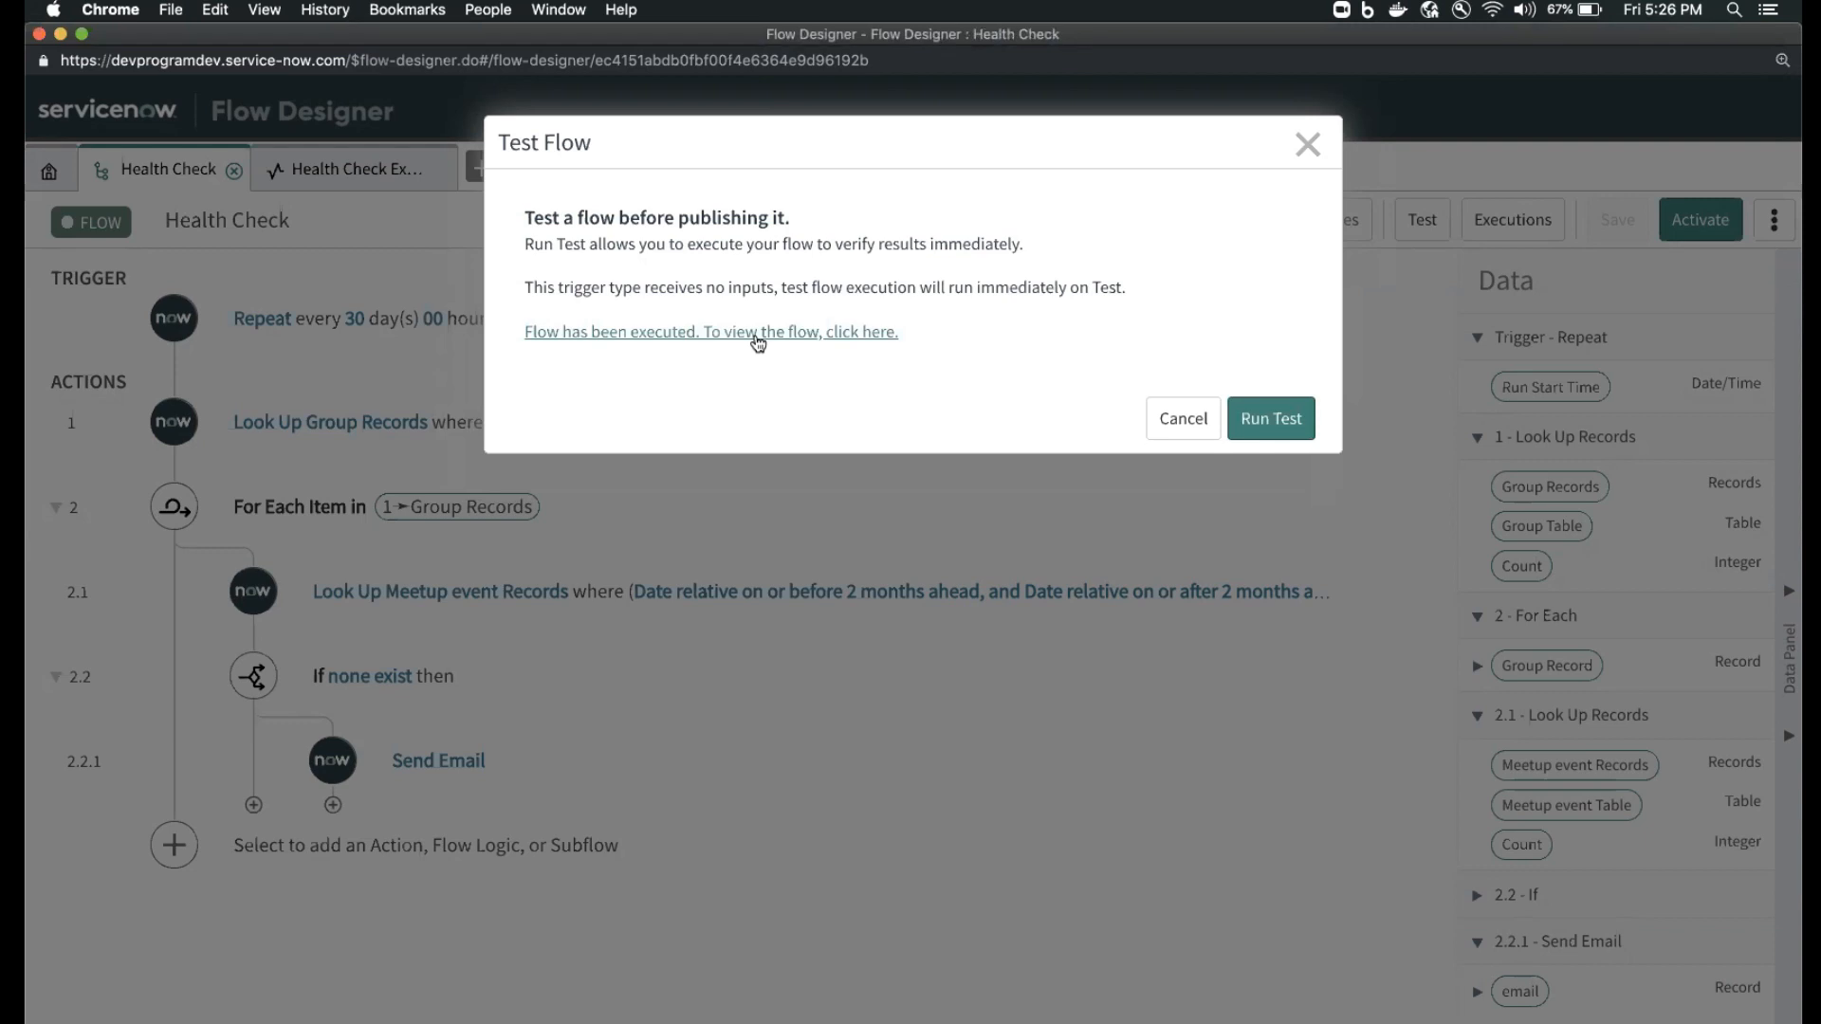
{"action": "left_click", "coordinate": [757, 334]}
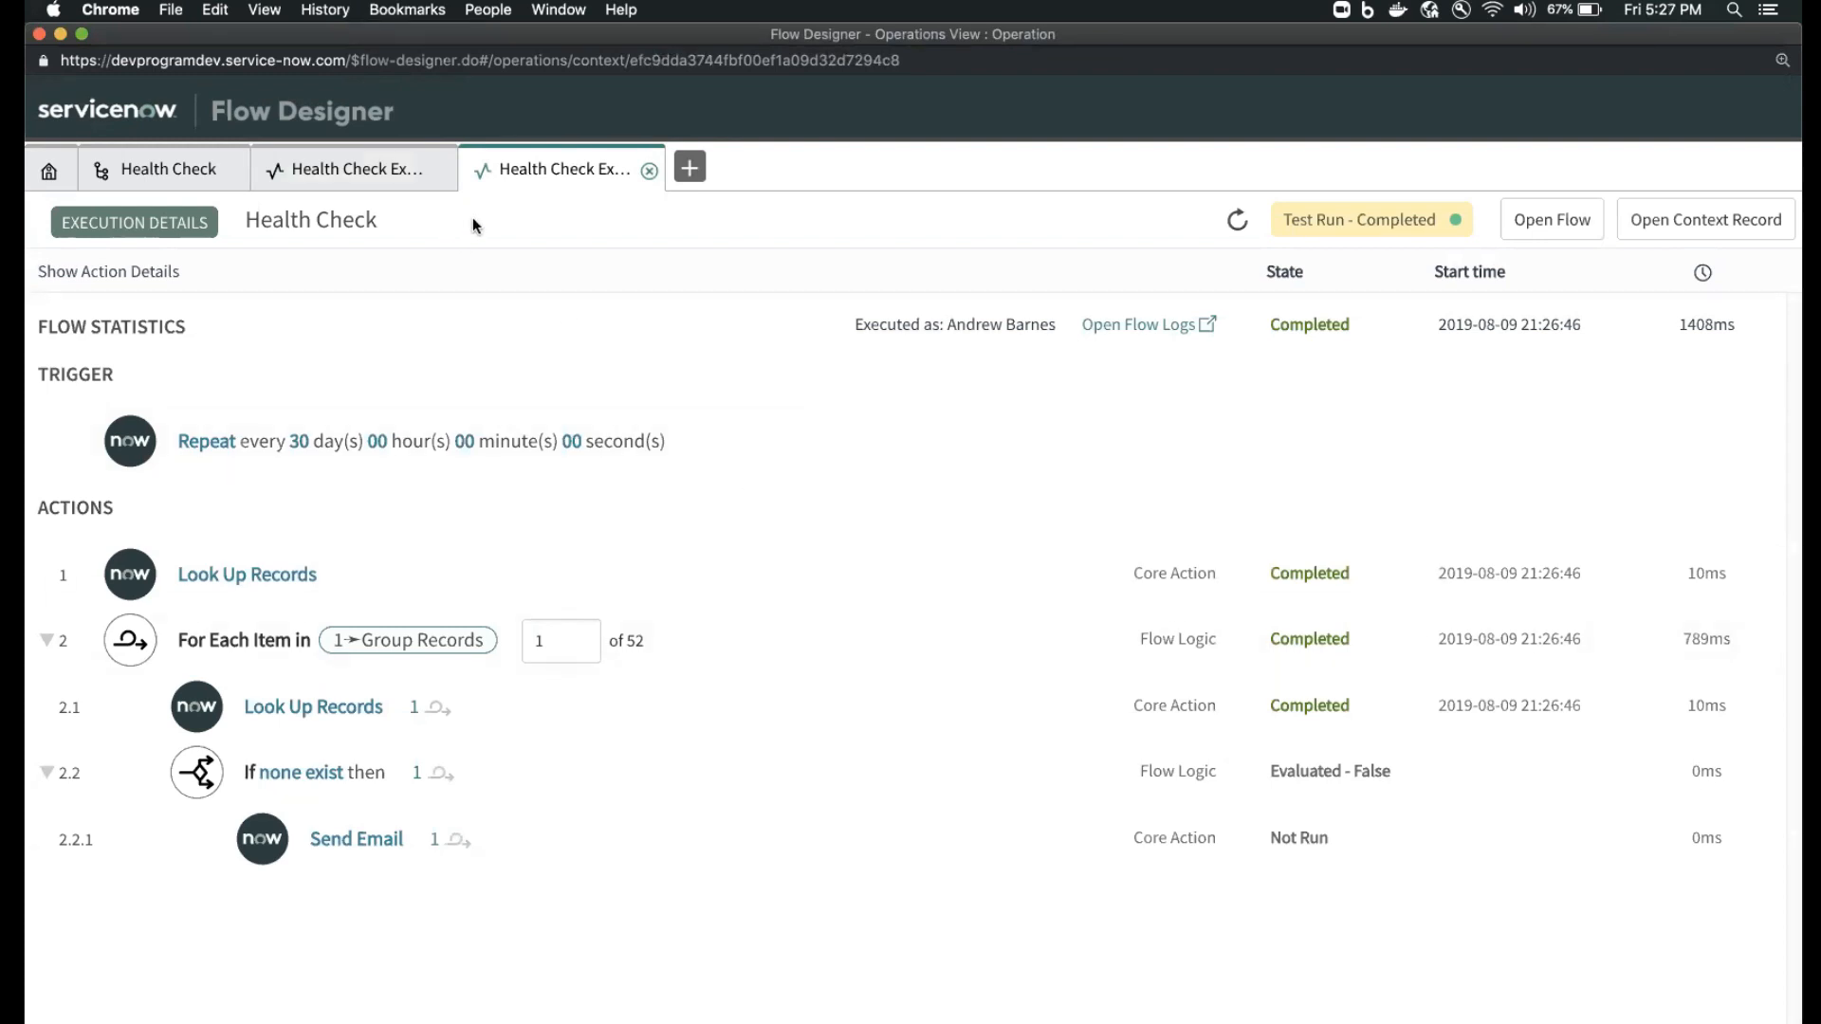
- Return to the Outbox email list in the other window and add a Created condition to its filter
{"action": "key", "text": "super+grave"}
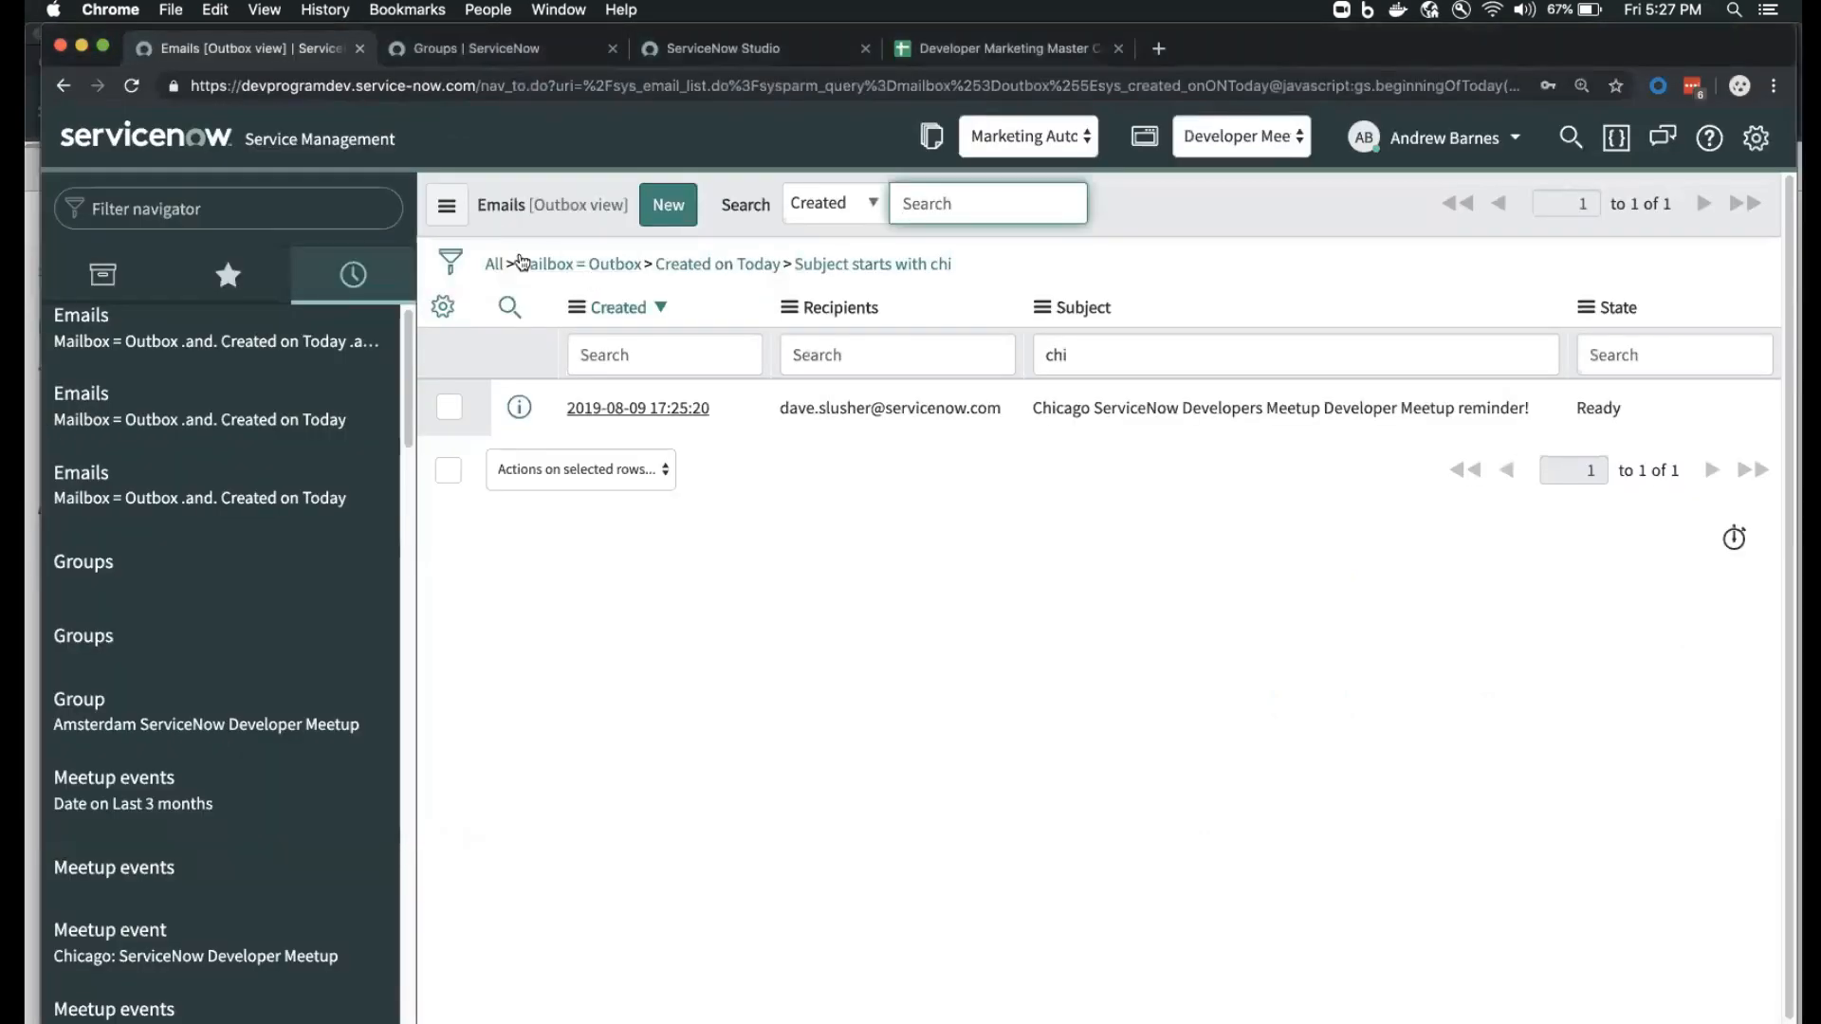
{"action": "left_click", "coordinate": [453, 268]}
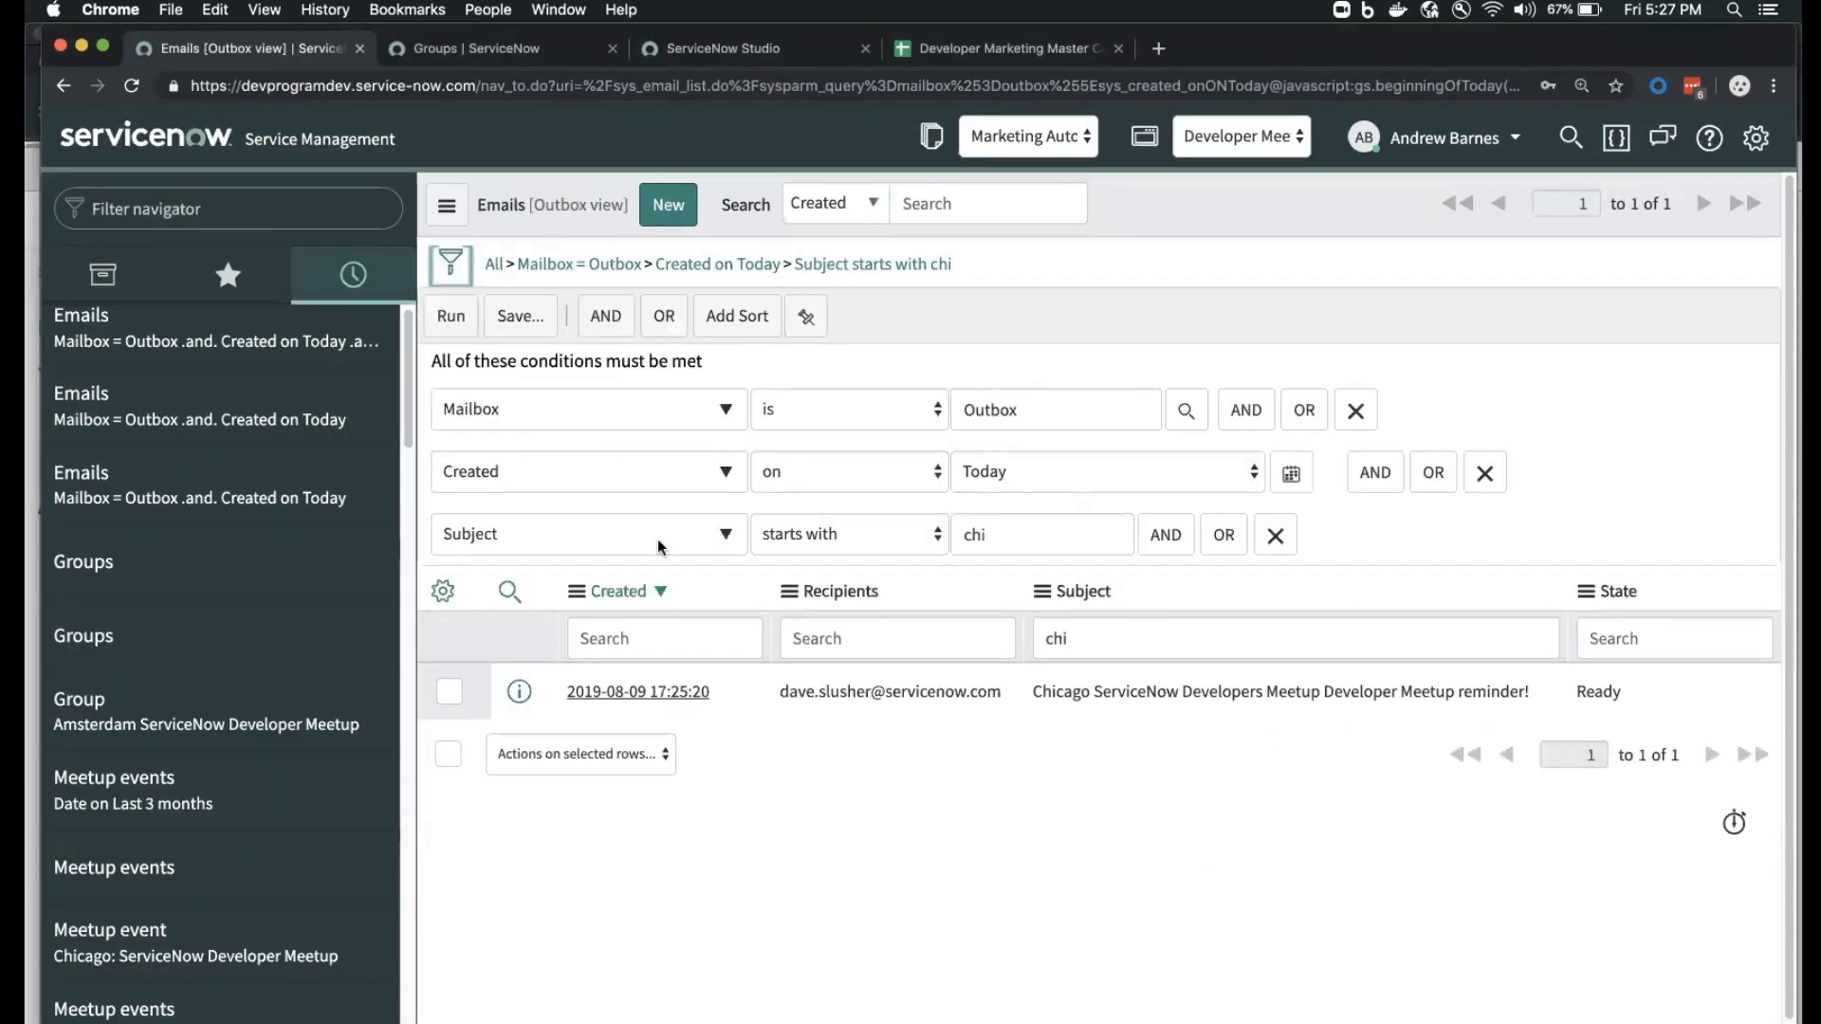
{"action": "left_click", "coordinate": [1166, 534]}
{"action": "left_click", "coordinate": [624, 607]}
{"action": "type", "text": "cr"}
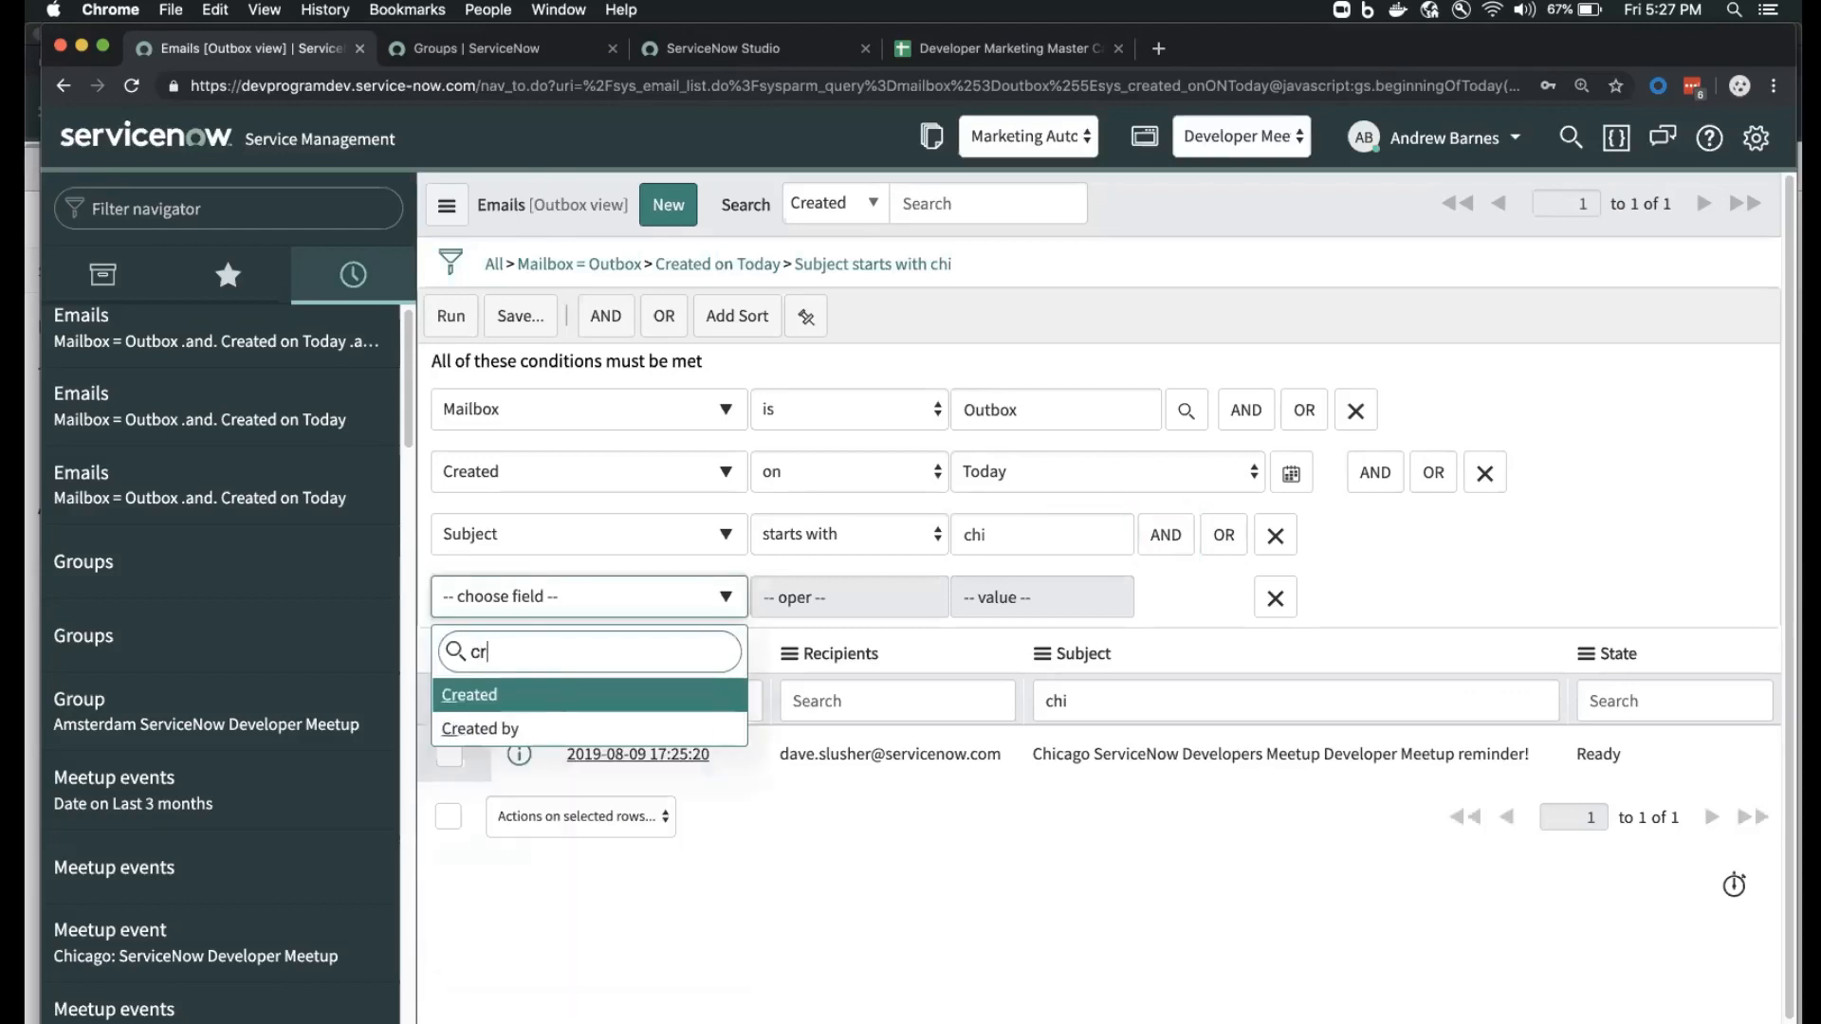
{"action": "type", "text": "e"}
{"action": "key", "text": "Return"}
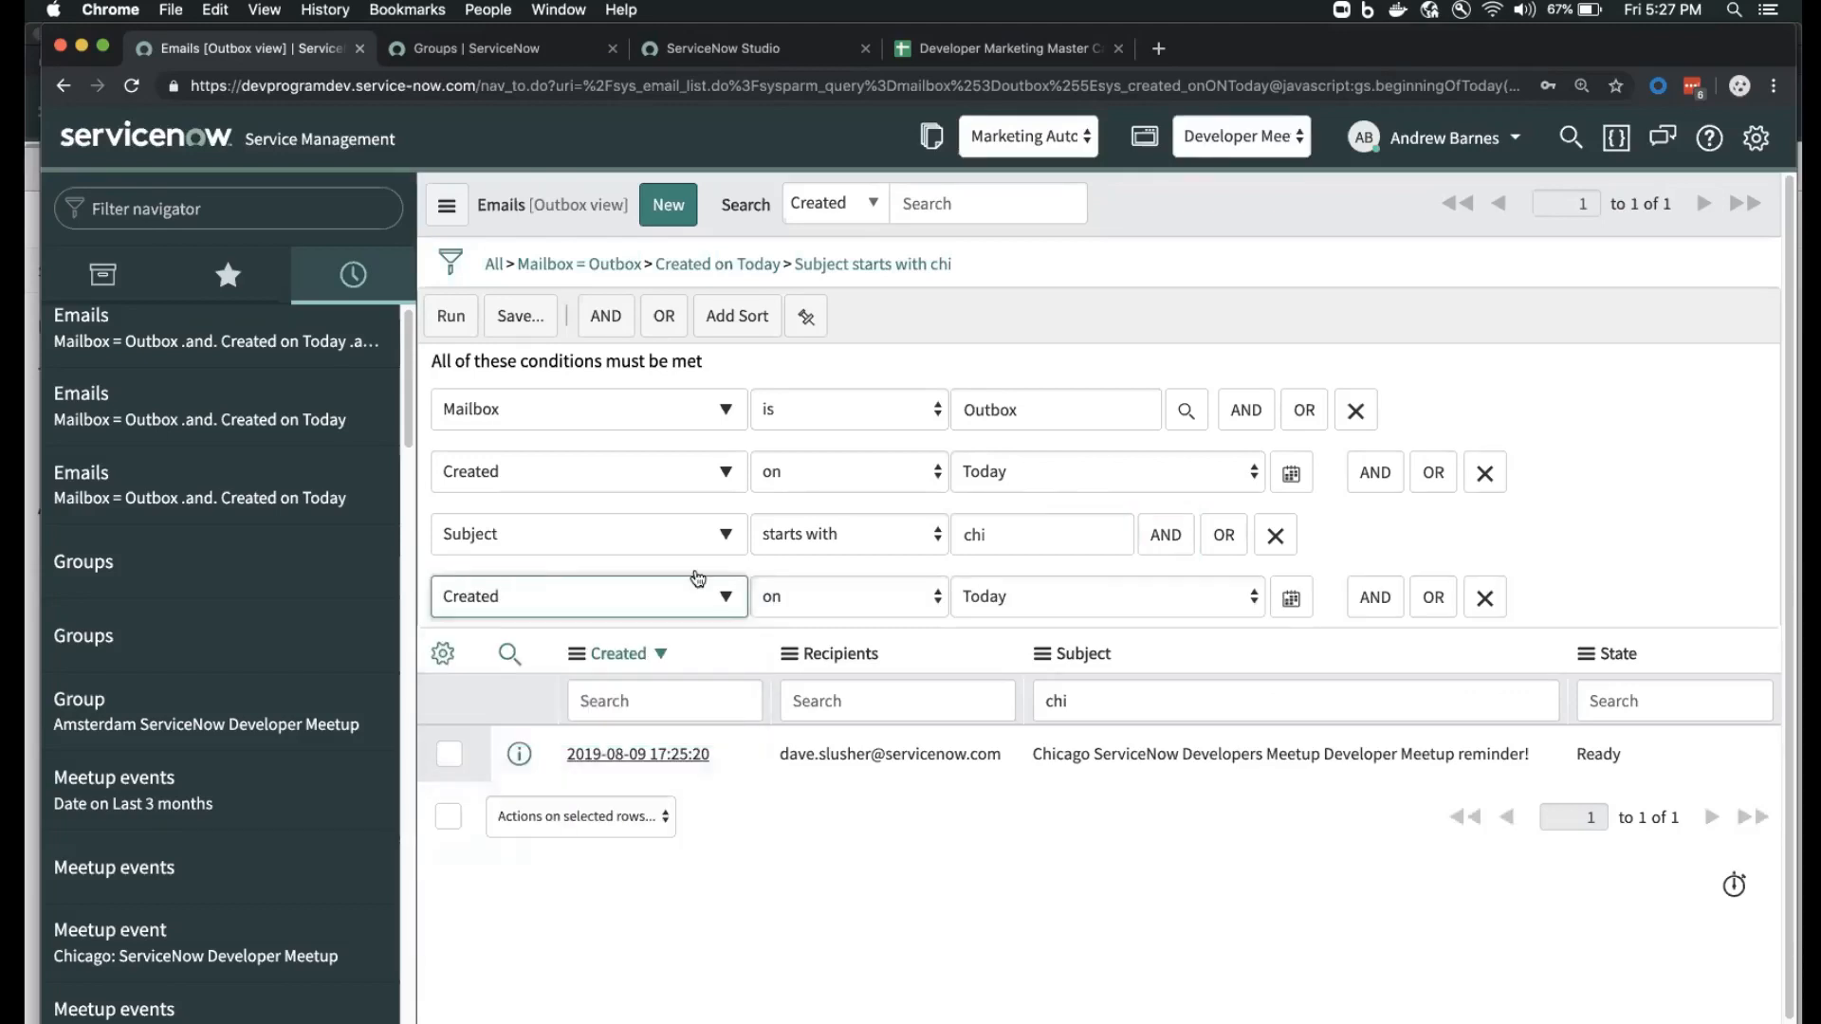
- Set the added Created condition to Last minute and run the Outbox filter
{"action": "left_click", "coordinate": [925, 597]}
{"action": "left_click", "coordinate": [1104, 596]}
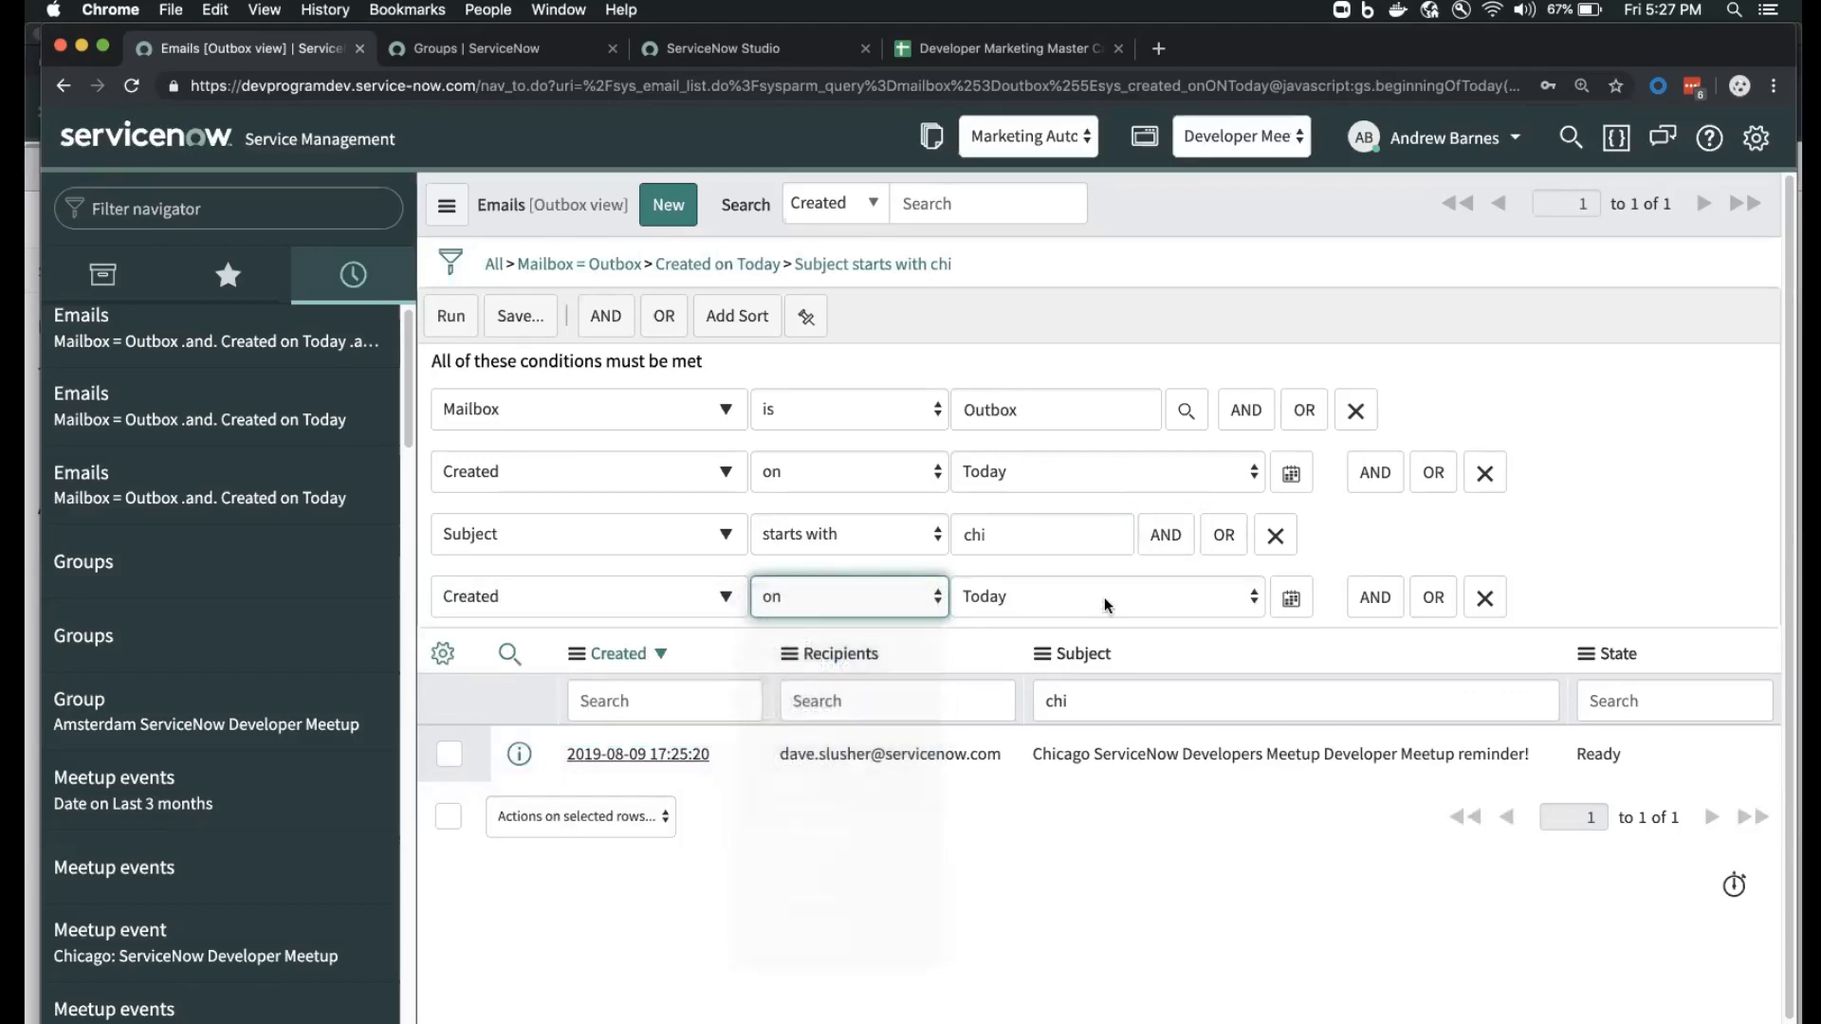
{"action": "left_click", "coordinate": [1104, 596]}
{"action": "key", "text": "Down"}
{"action": "key", "text": "Down"}
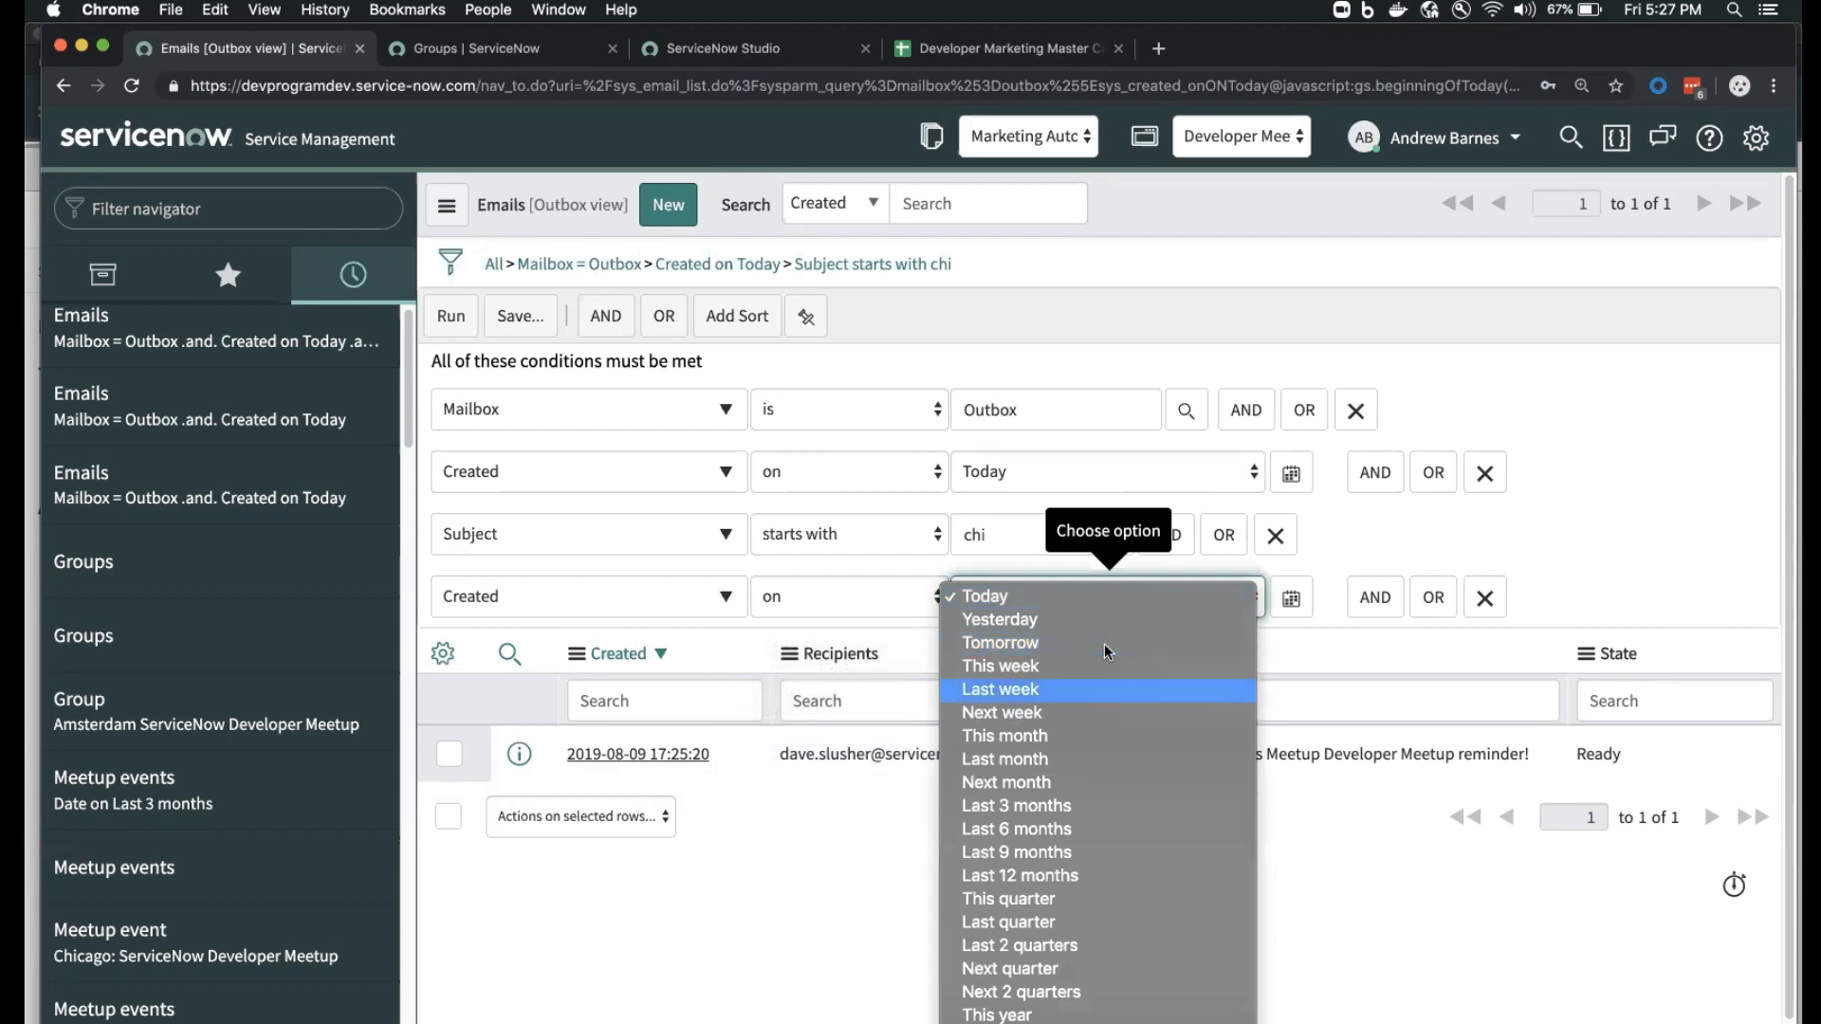
{"action": "scroll", "coordinate": [1109, 664], "scroll_direction": "down", "scroll_amount": 3}
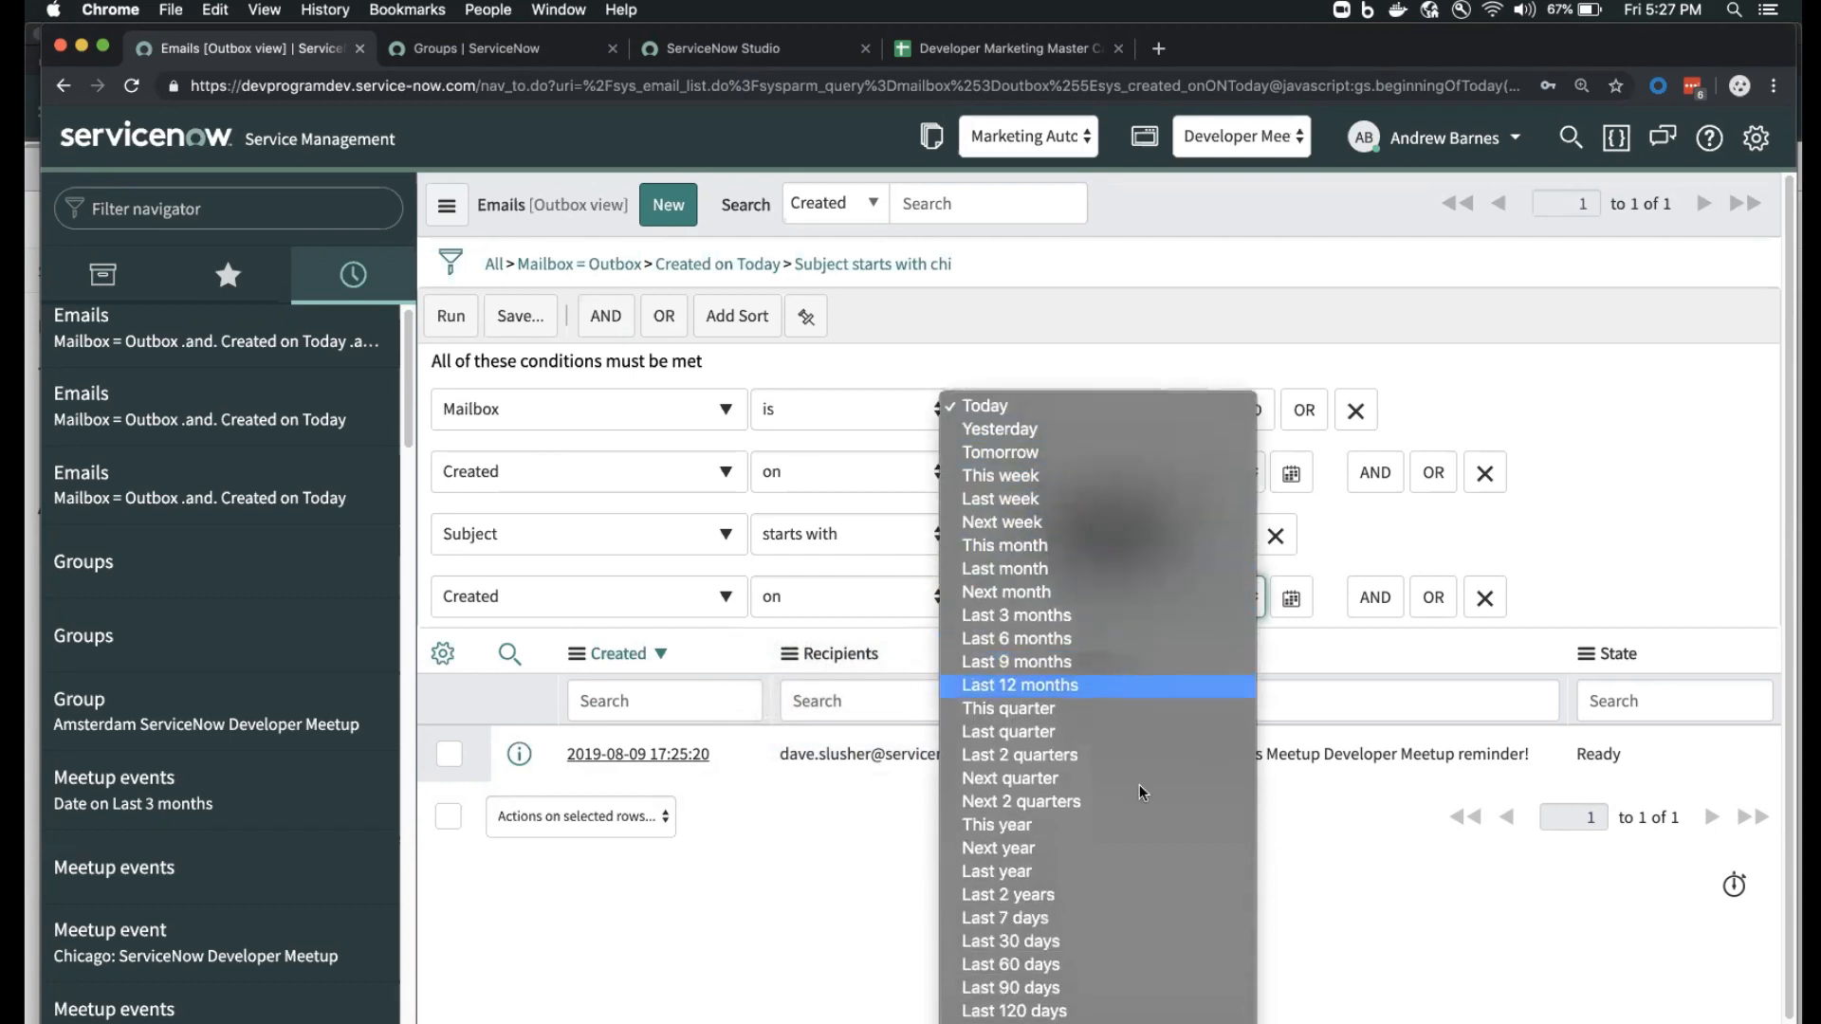
{"action": "scroll", "coordinate": [1151, 915], "scroll_direction": "down", "scroll_amount": 2}
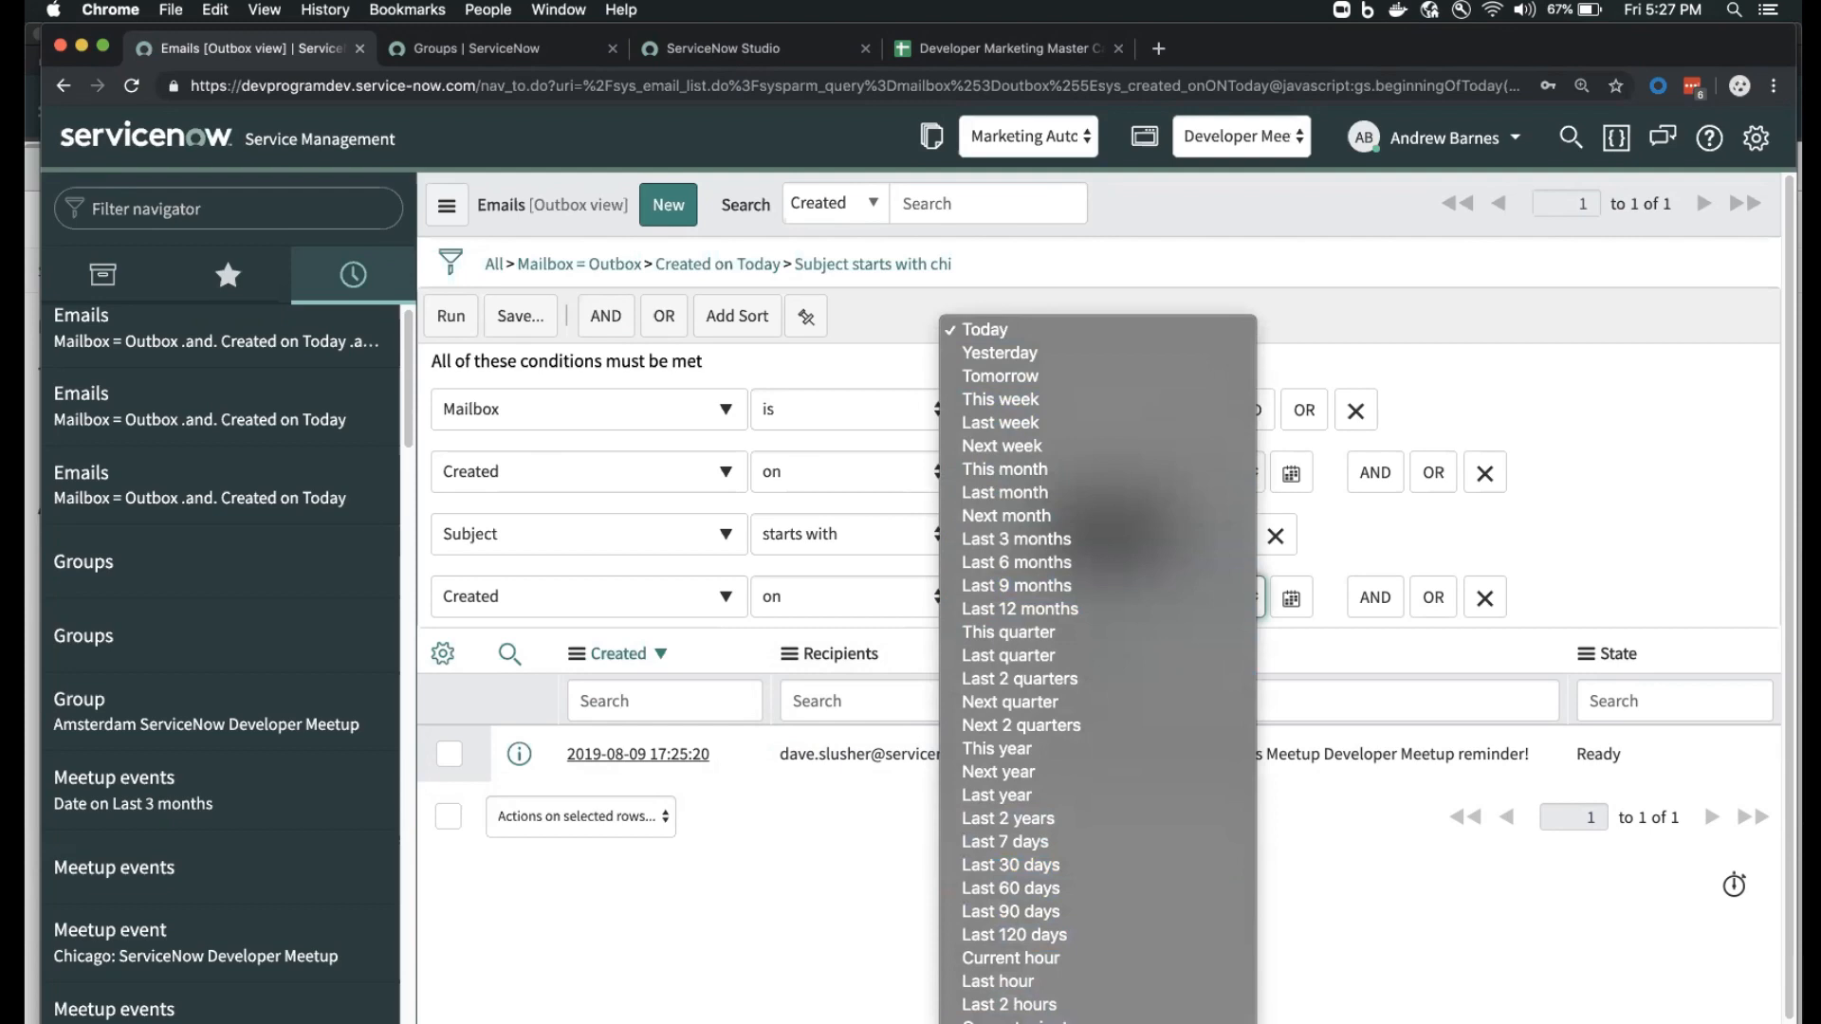
{"action": "left_click", "coordinate": [1110, 1023]}
{"action": "left_click", "coordinate": [475, 327]}
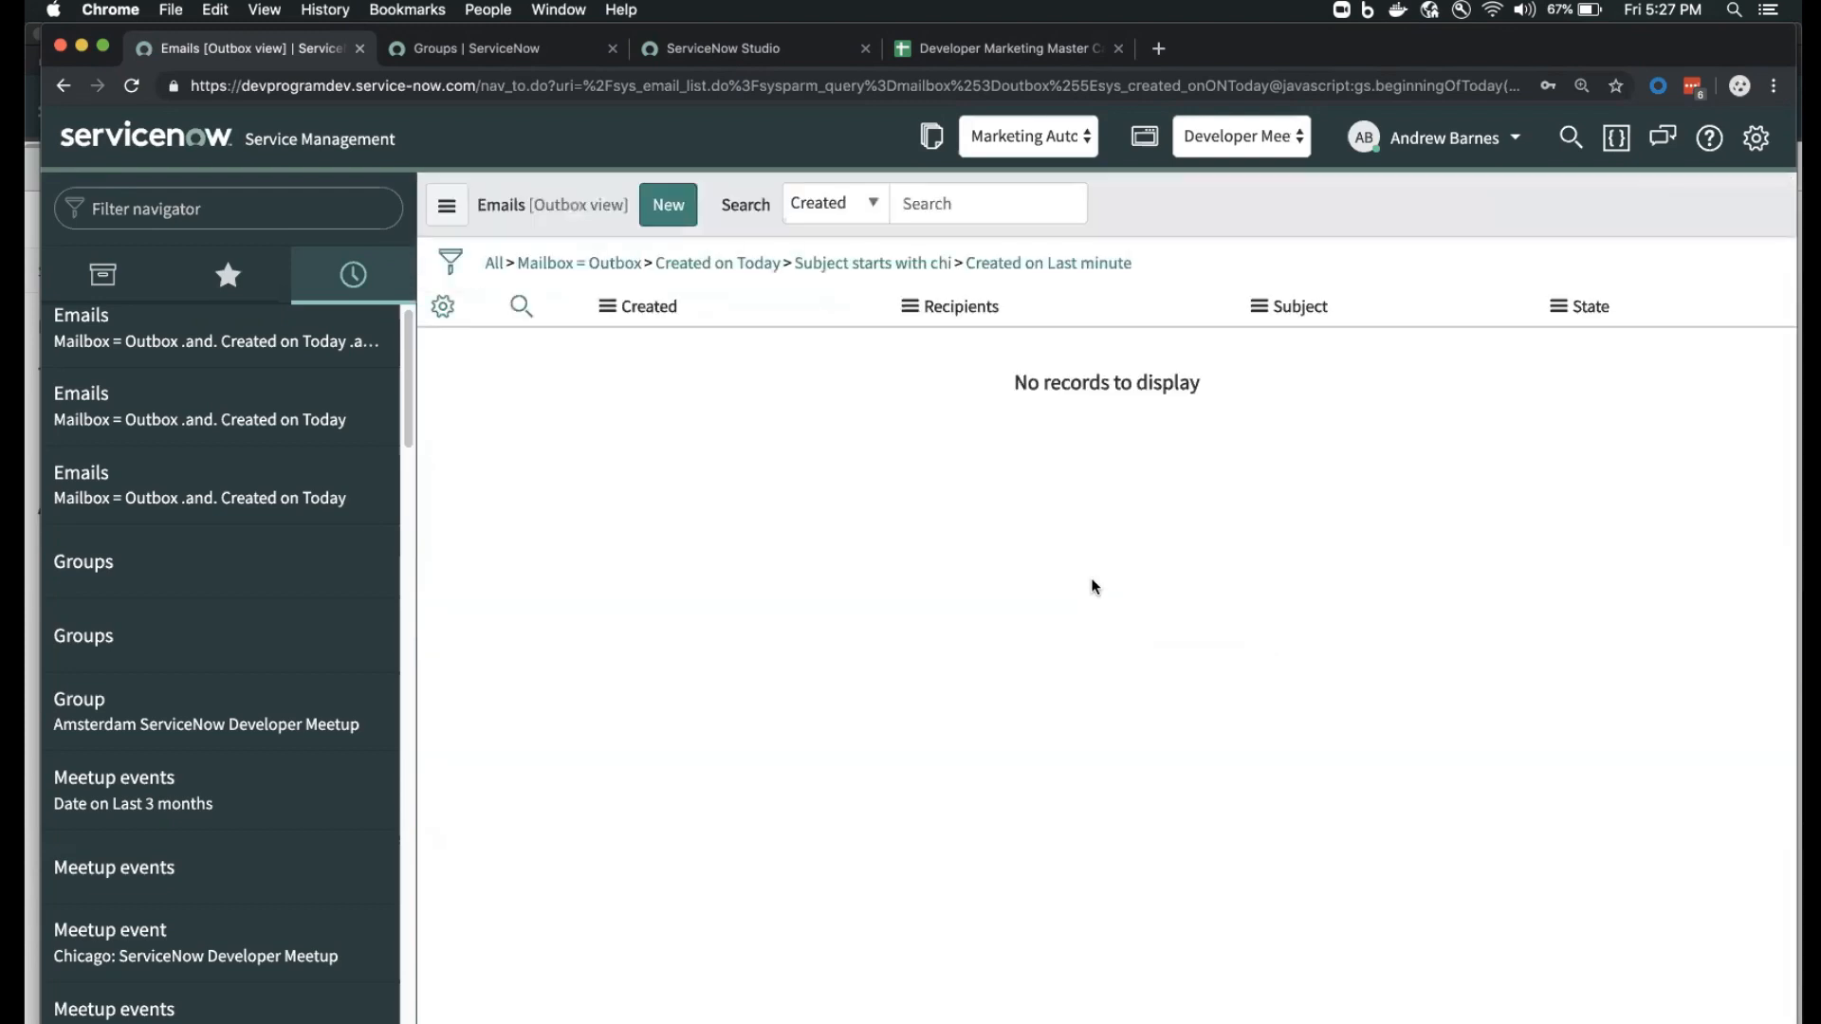
- Remove the "Subject starts with chi" and "Created on Last minute" conditions and rerun the Outbox filter
{"action": "left_click", "coordinate": [934, 266]}
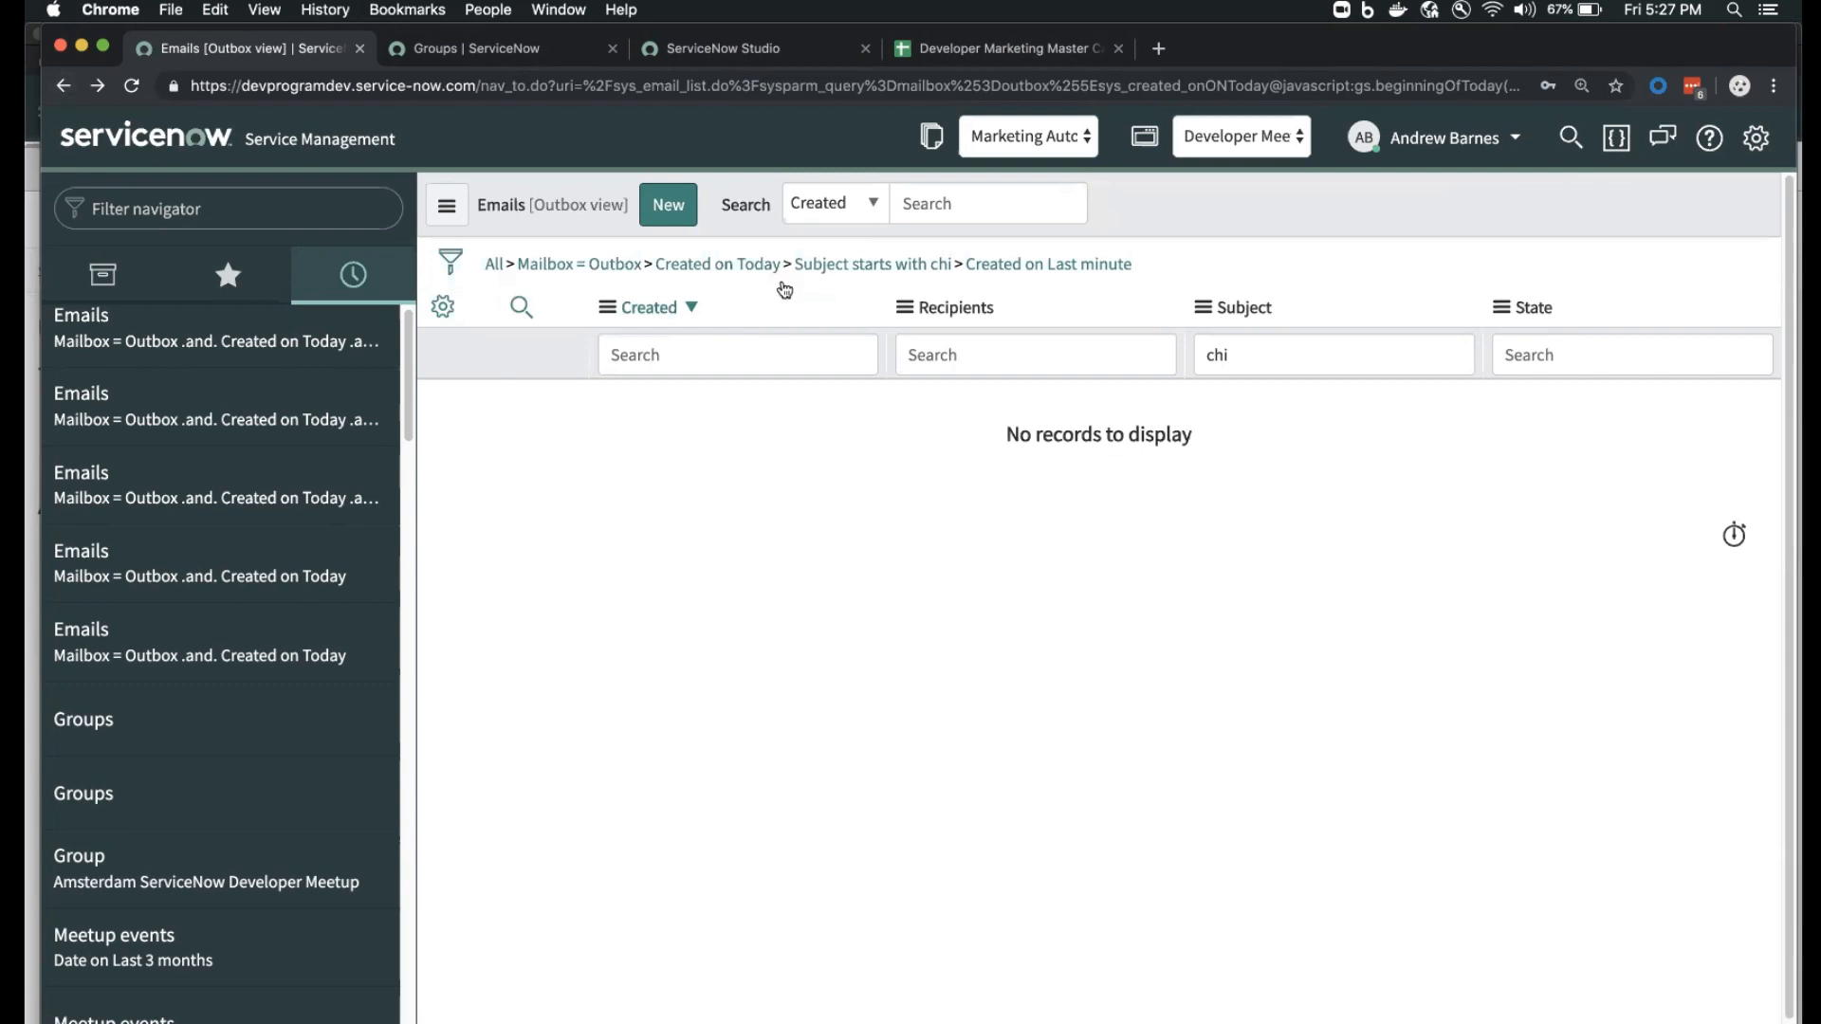
{"action": "left_click", "coordinate": [787, 265]}
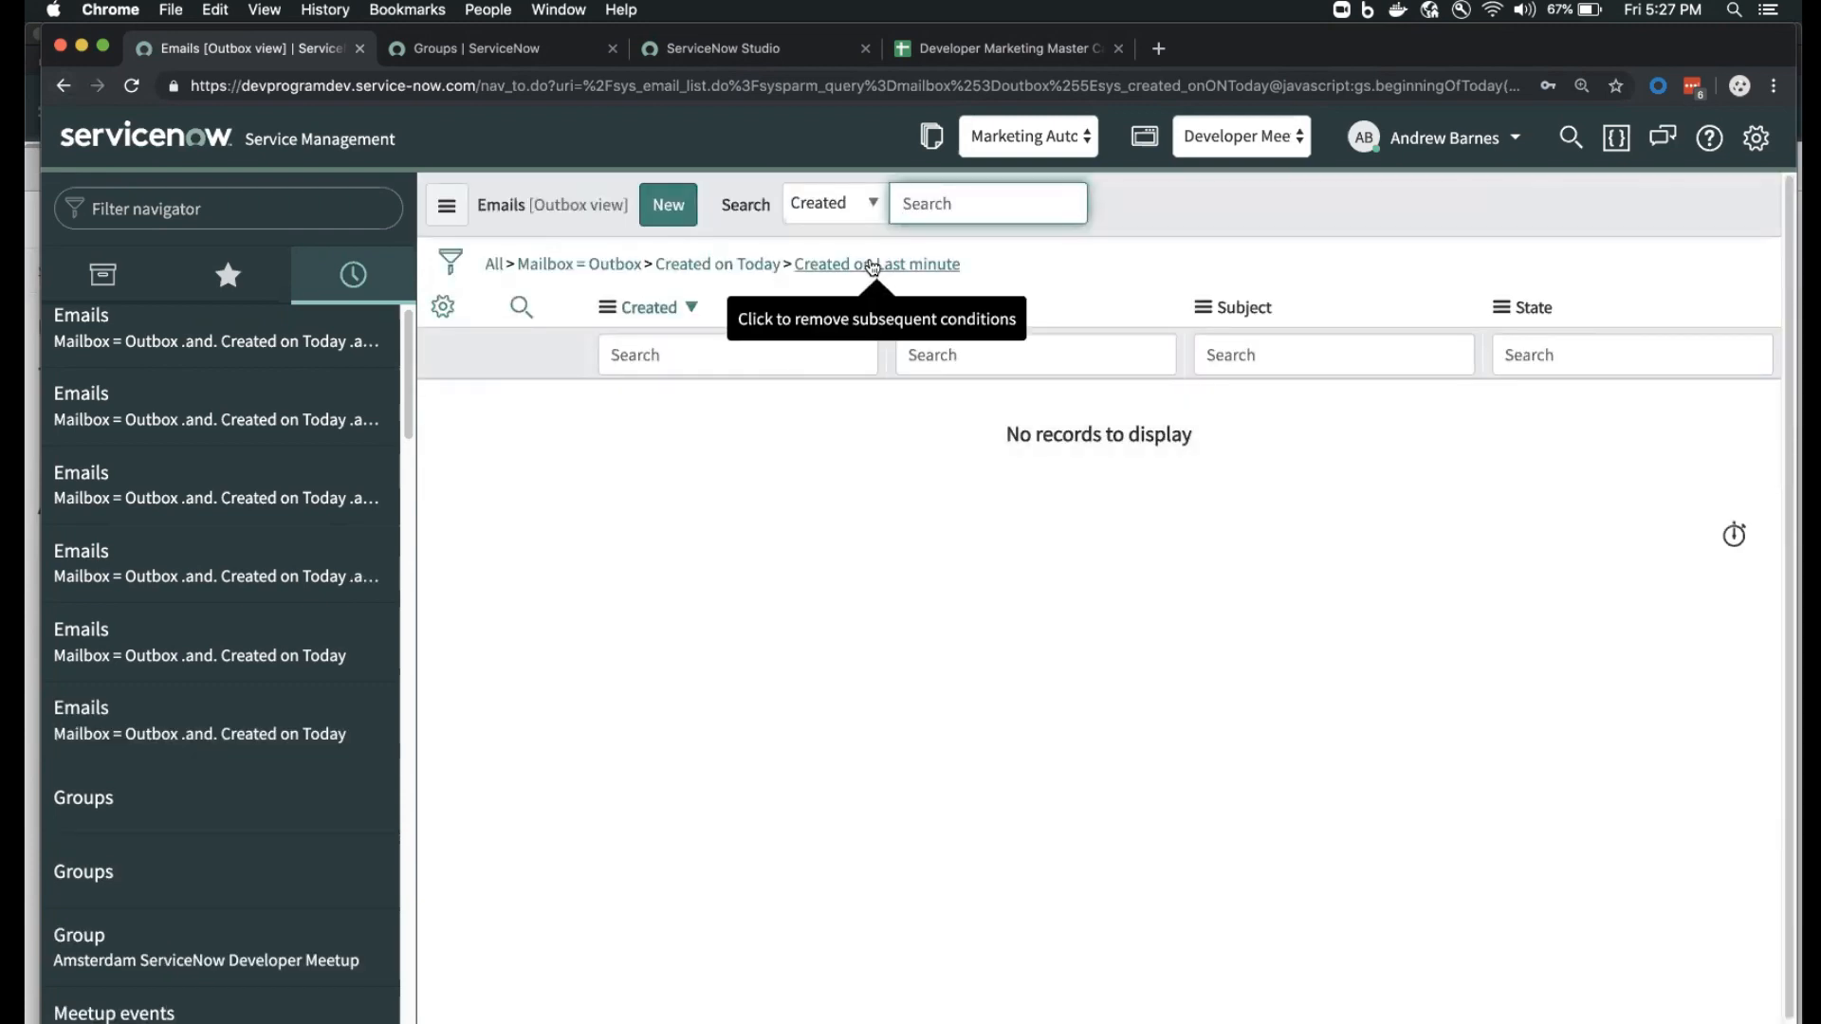
{"action": "left_click", "coordinate": [835, 266]}
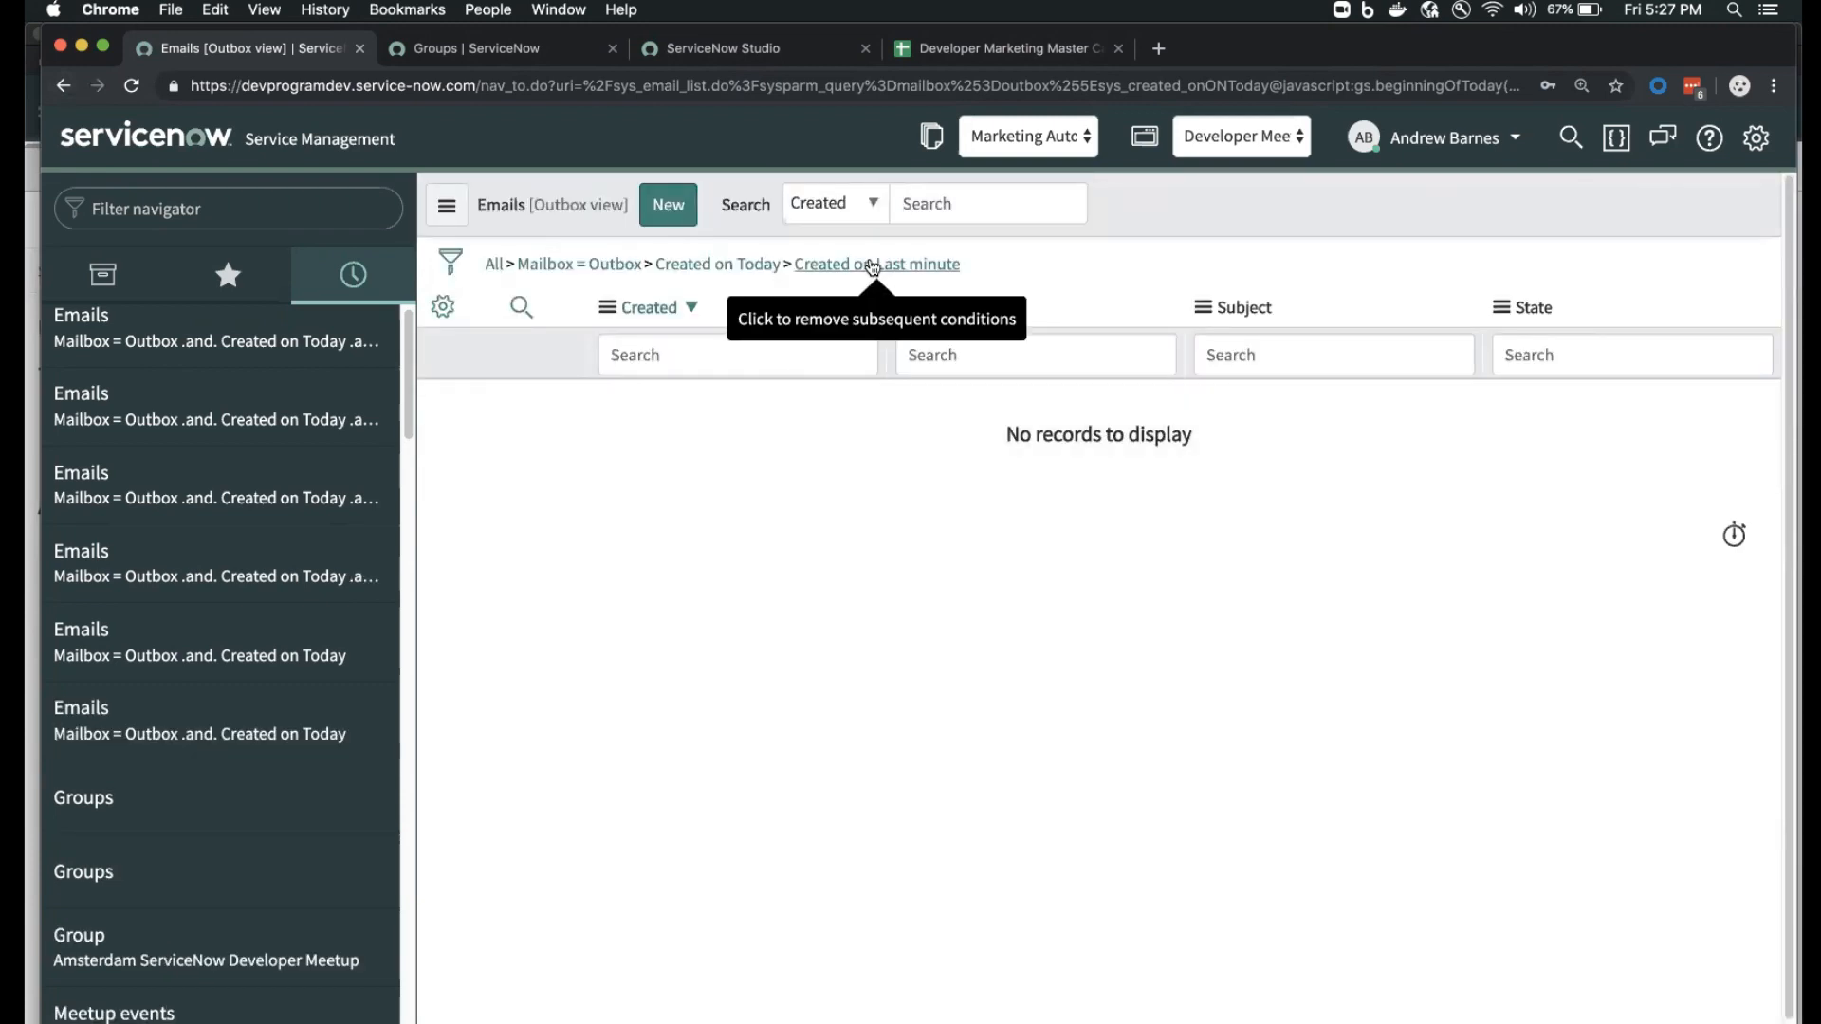
{"action": "left_click", "coordinate": [447, 261]}
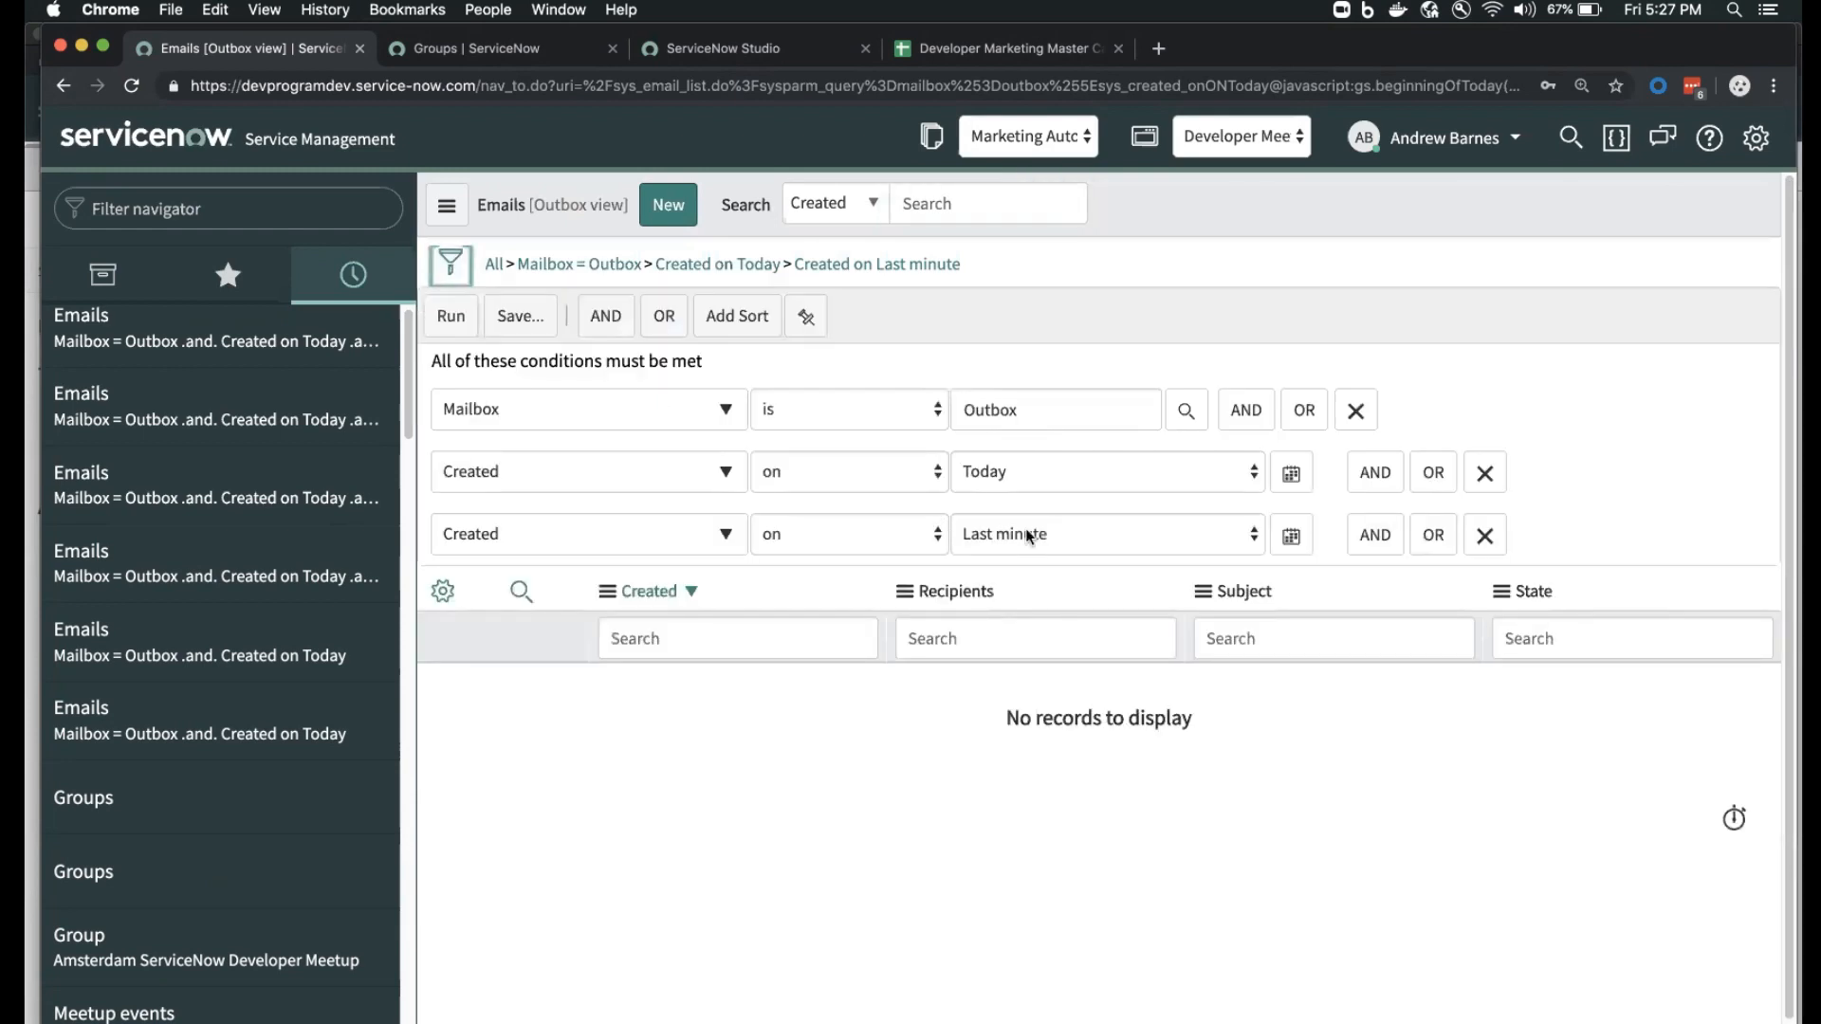
{"action": "left_click", "coordinate": [1485, 536]}
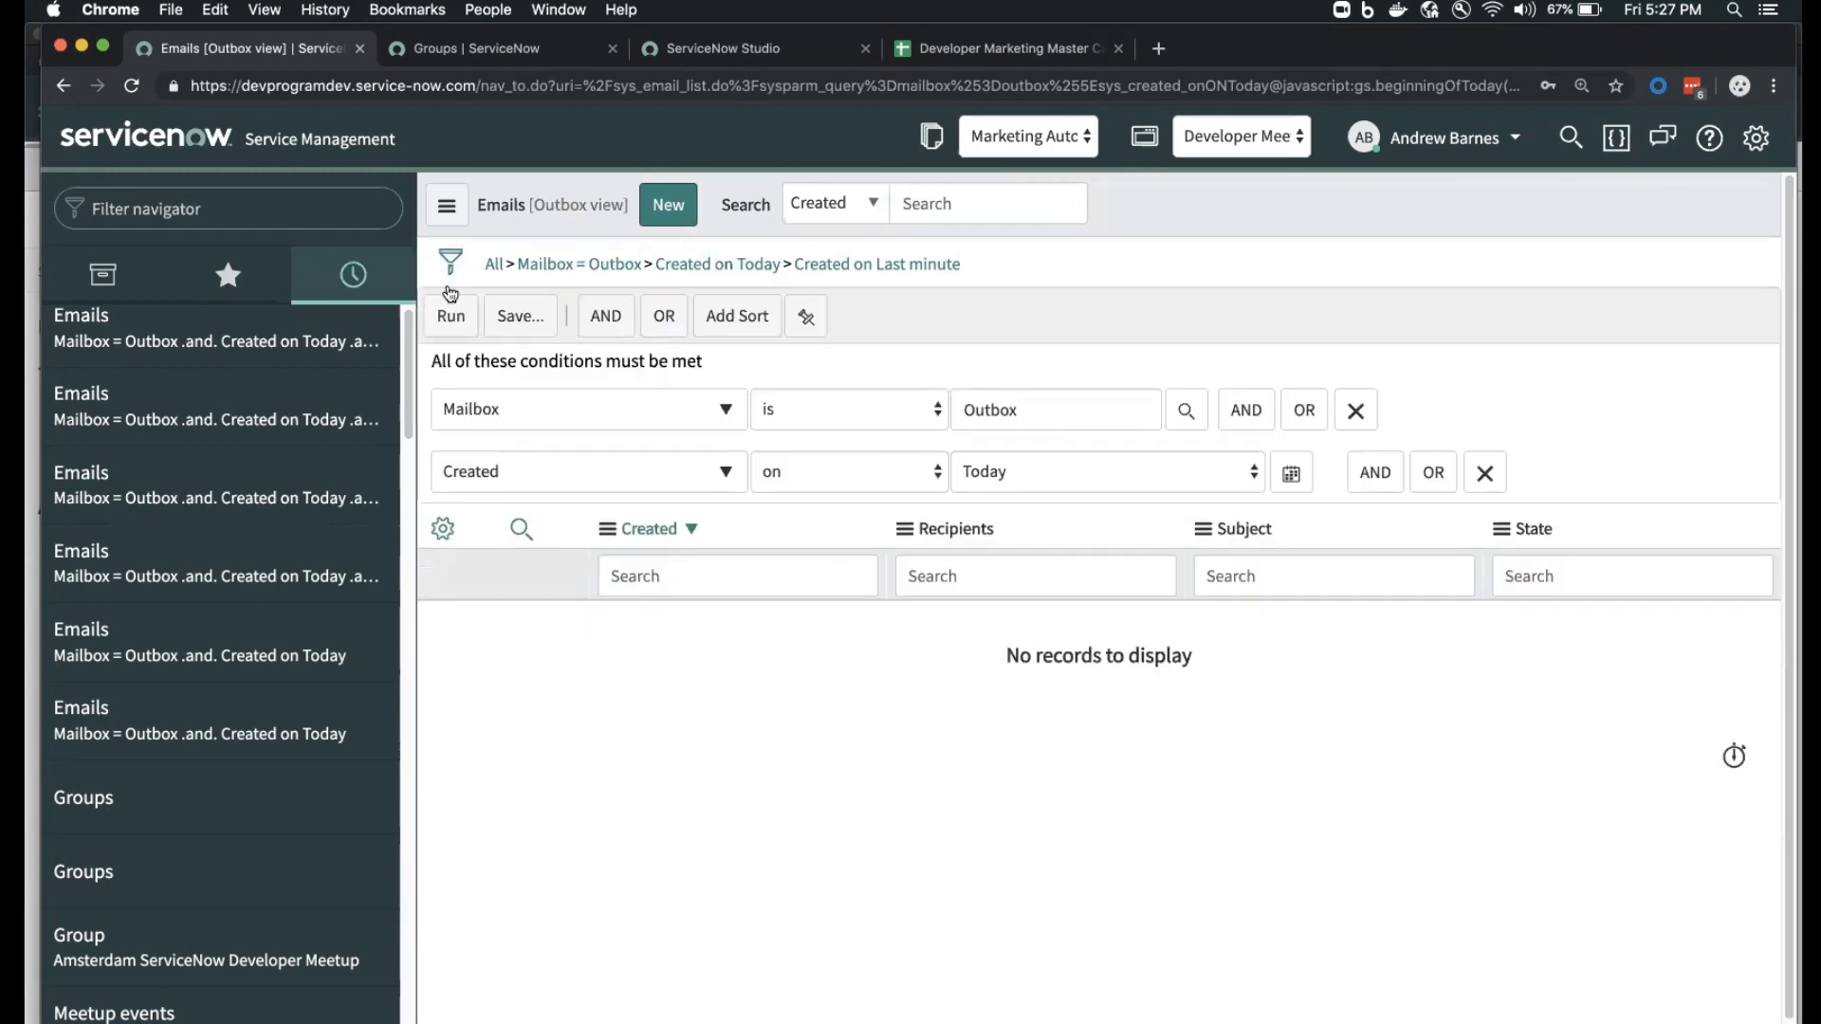
{"action": "left_click", "coordinate": [451, 316]}
- Examine the creation times and subjects of today's Outbox reminders across the first three pages
{"action": "scroll", "coordinate": [866, 569], "scroll_direction": "down", "scroll_amount": 10}
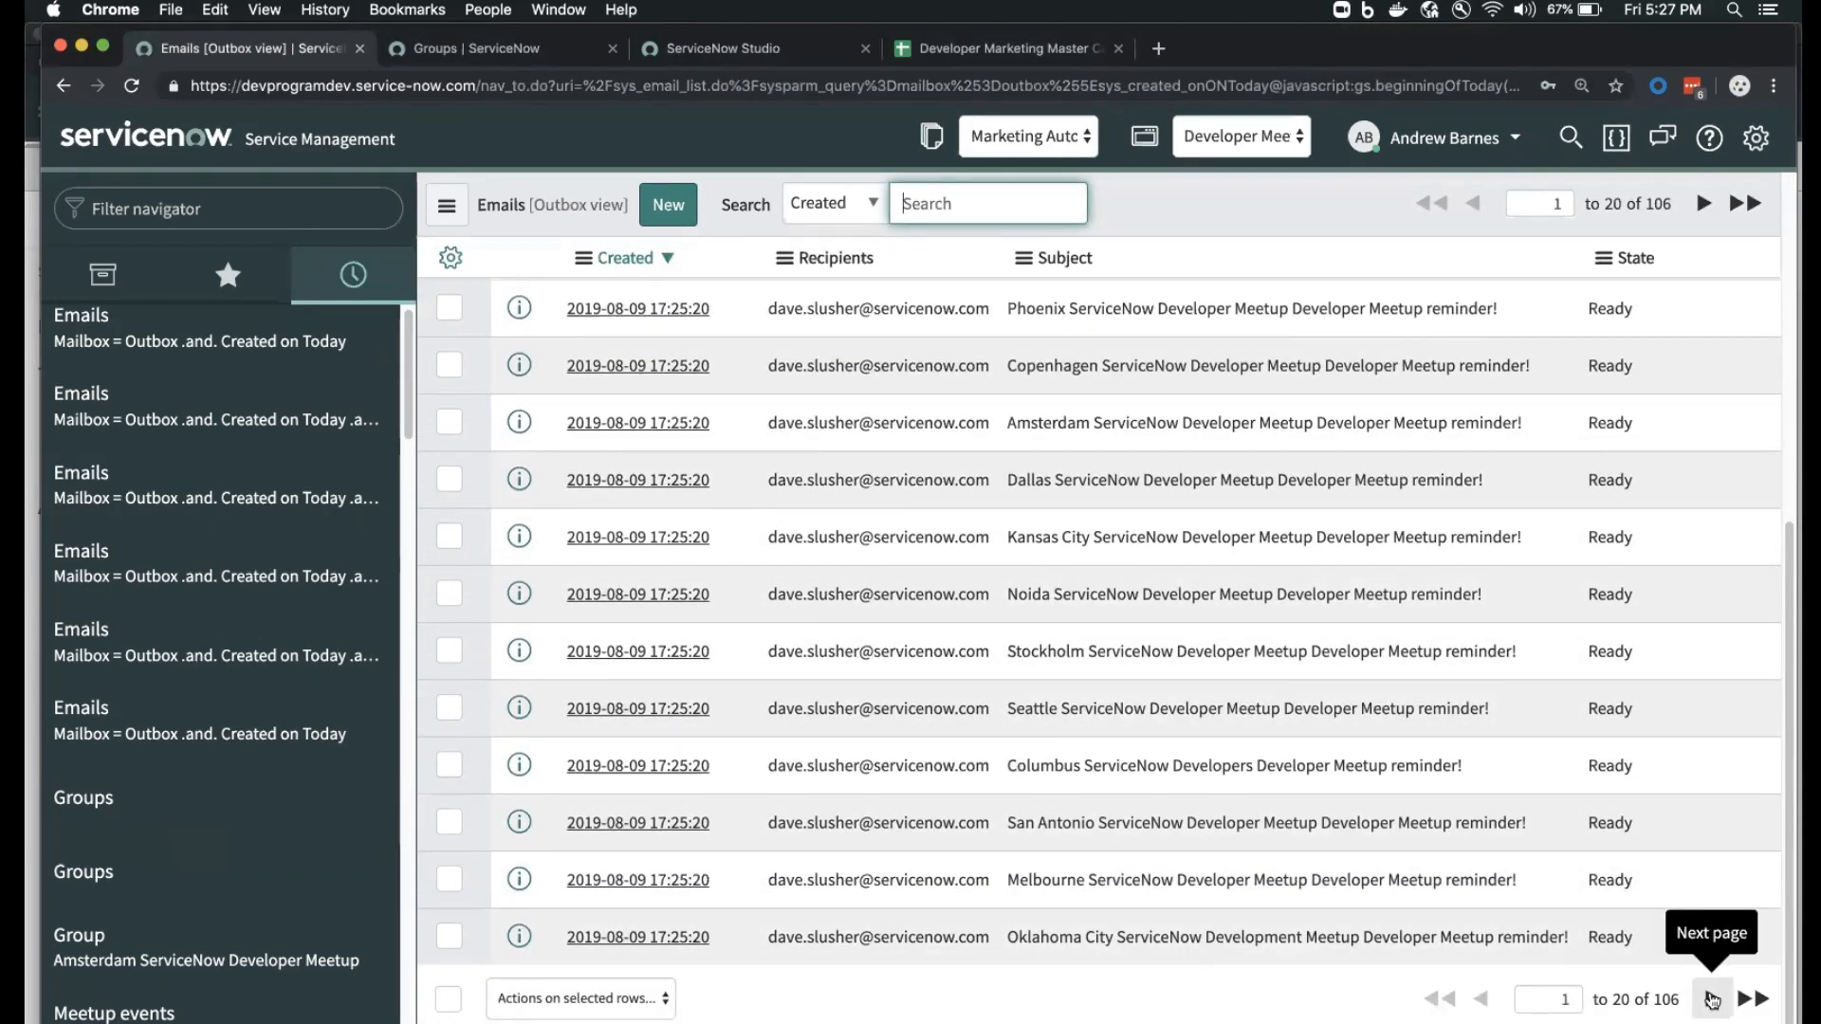
{"action": "left_click", "coordinate": [1713, 999]}
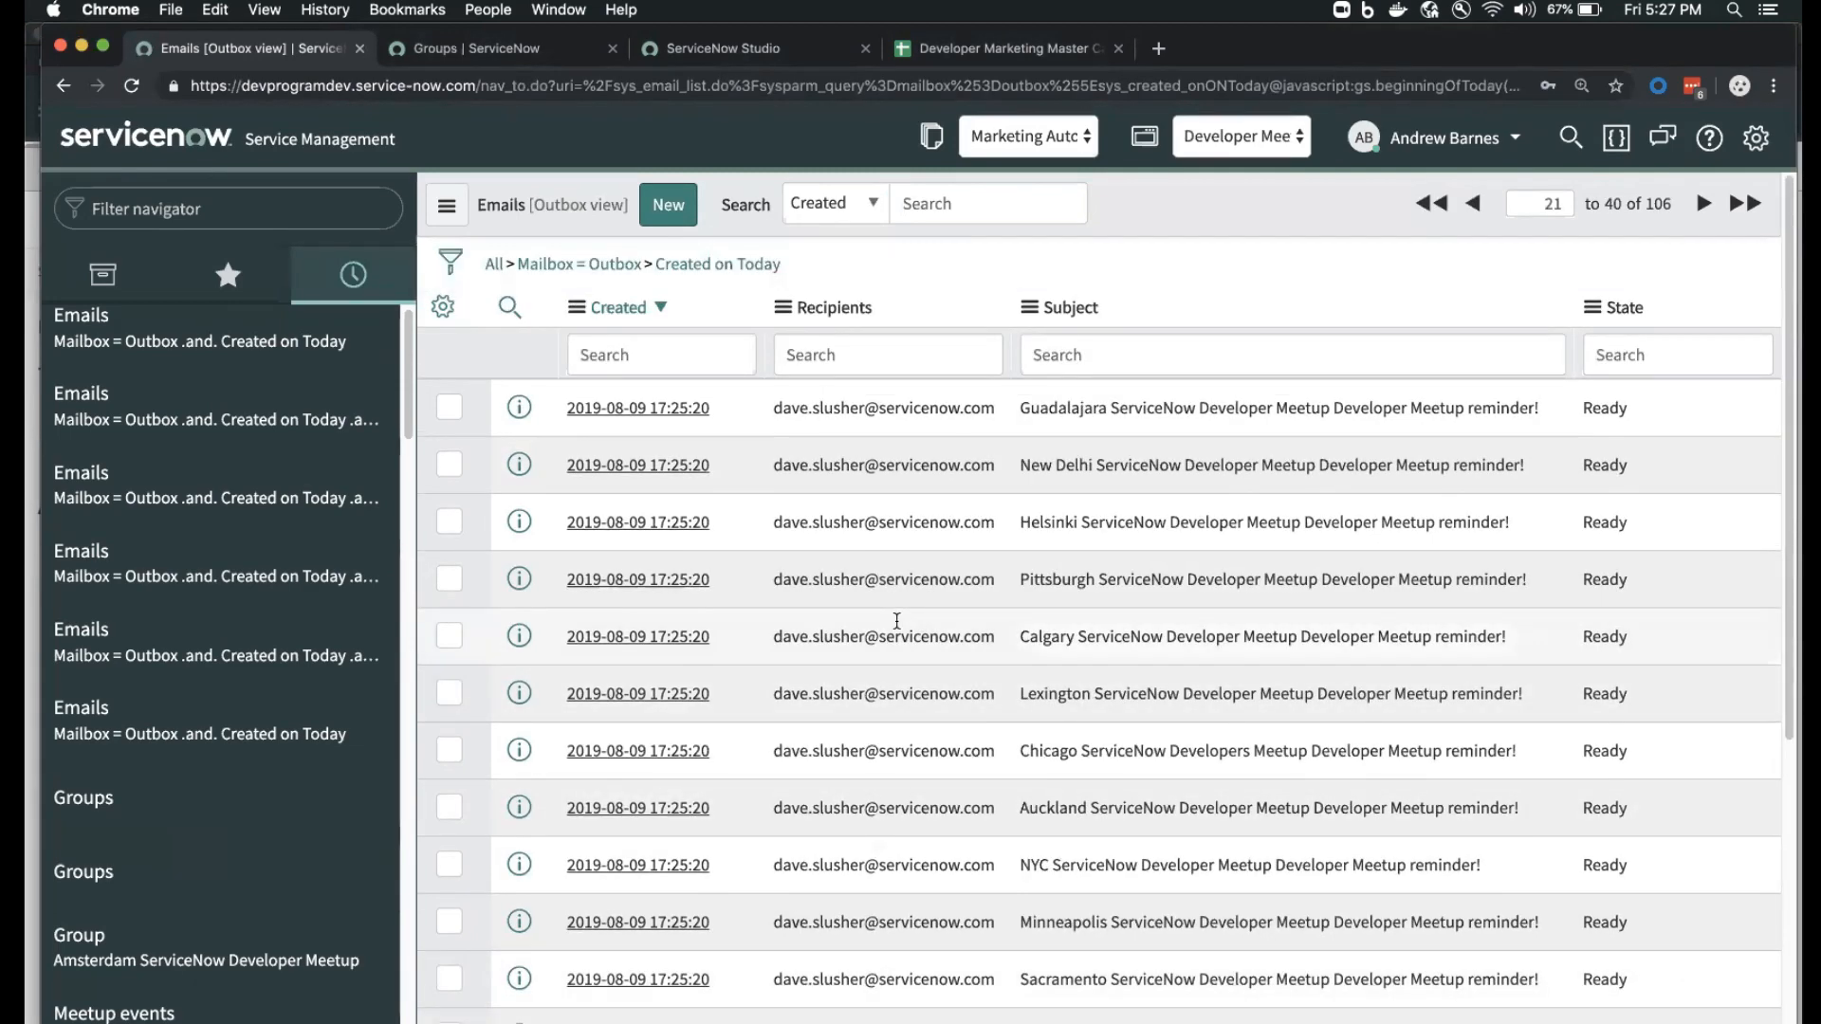
{"action": "scroll", "coordinate": [894, 633], "scroll_direction": "down", "scroll_amount": 2}
{"action": "scroll", "coordinate": [894, 633], "scroll_direction": "down", "scroll_amount": 5}
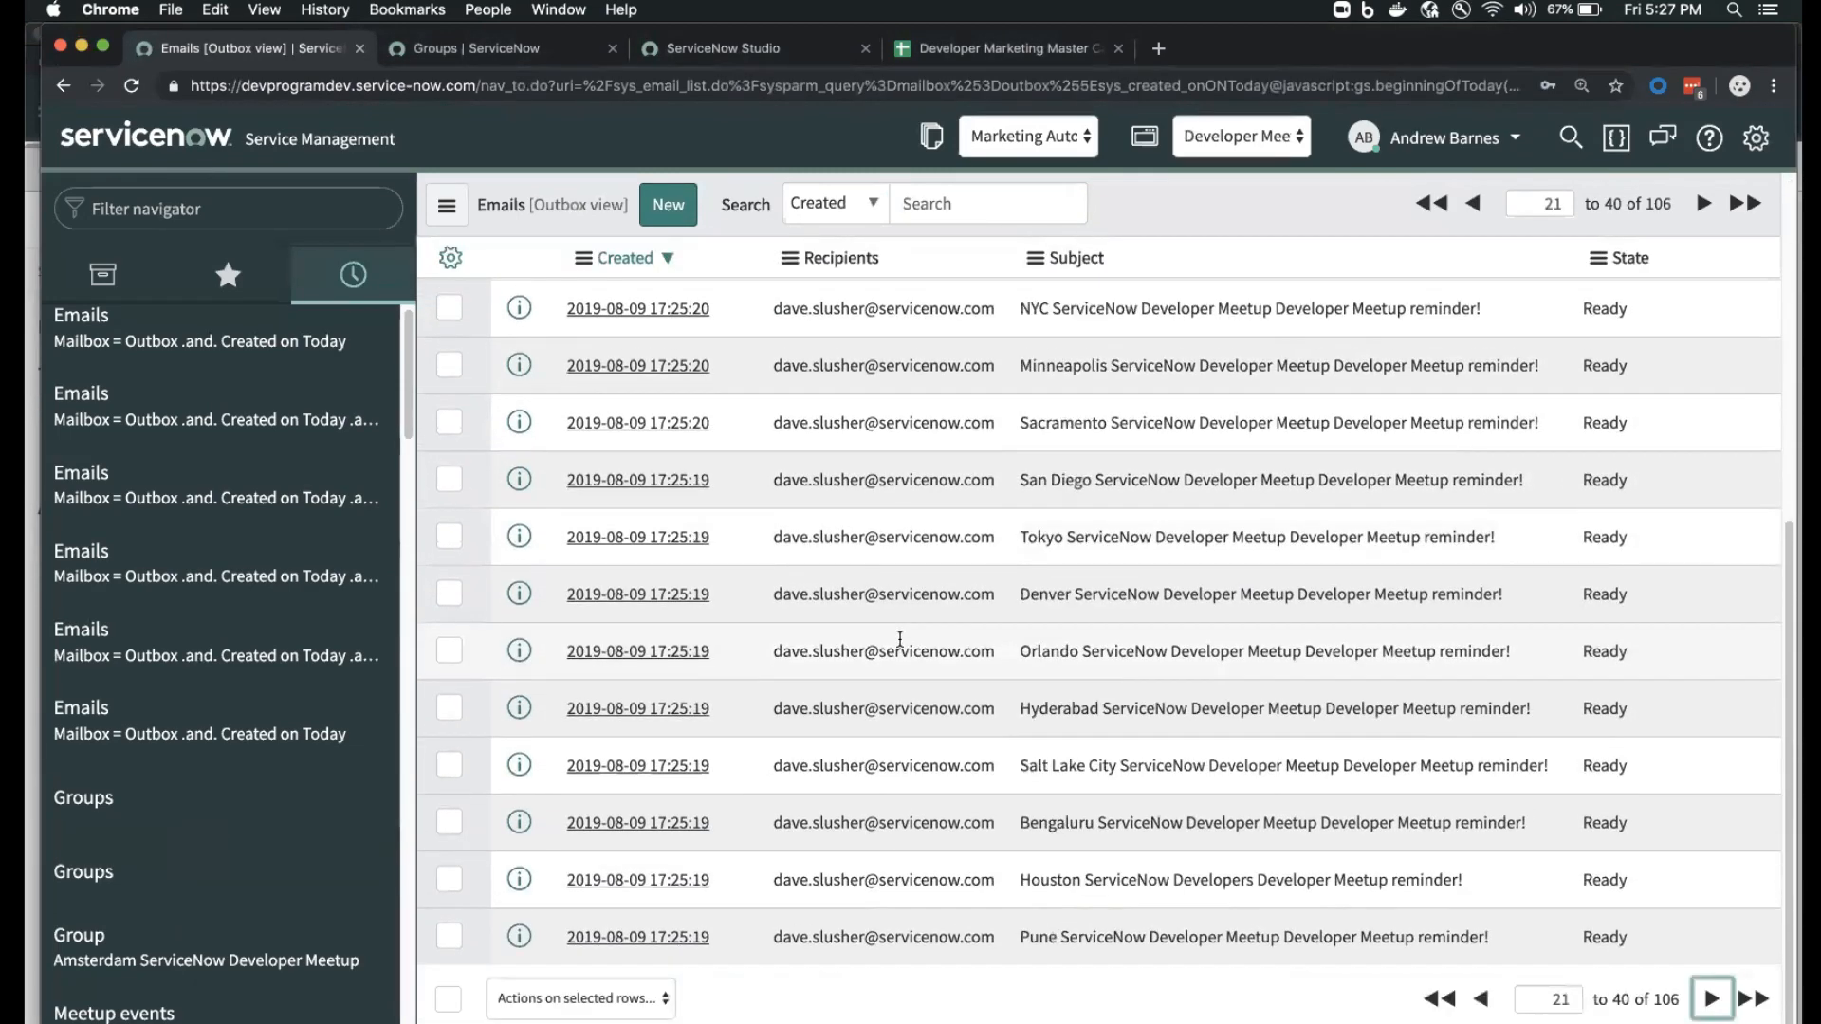
{"action": "left_click", "coordinate": [1712, 999]}
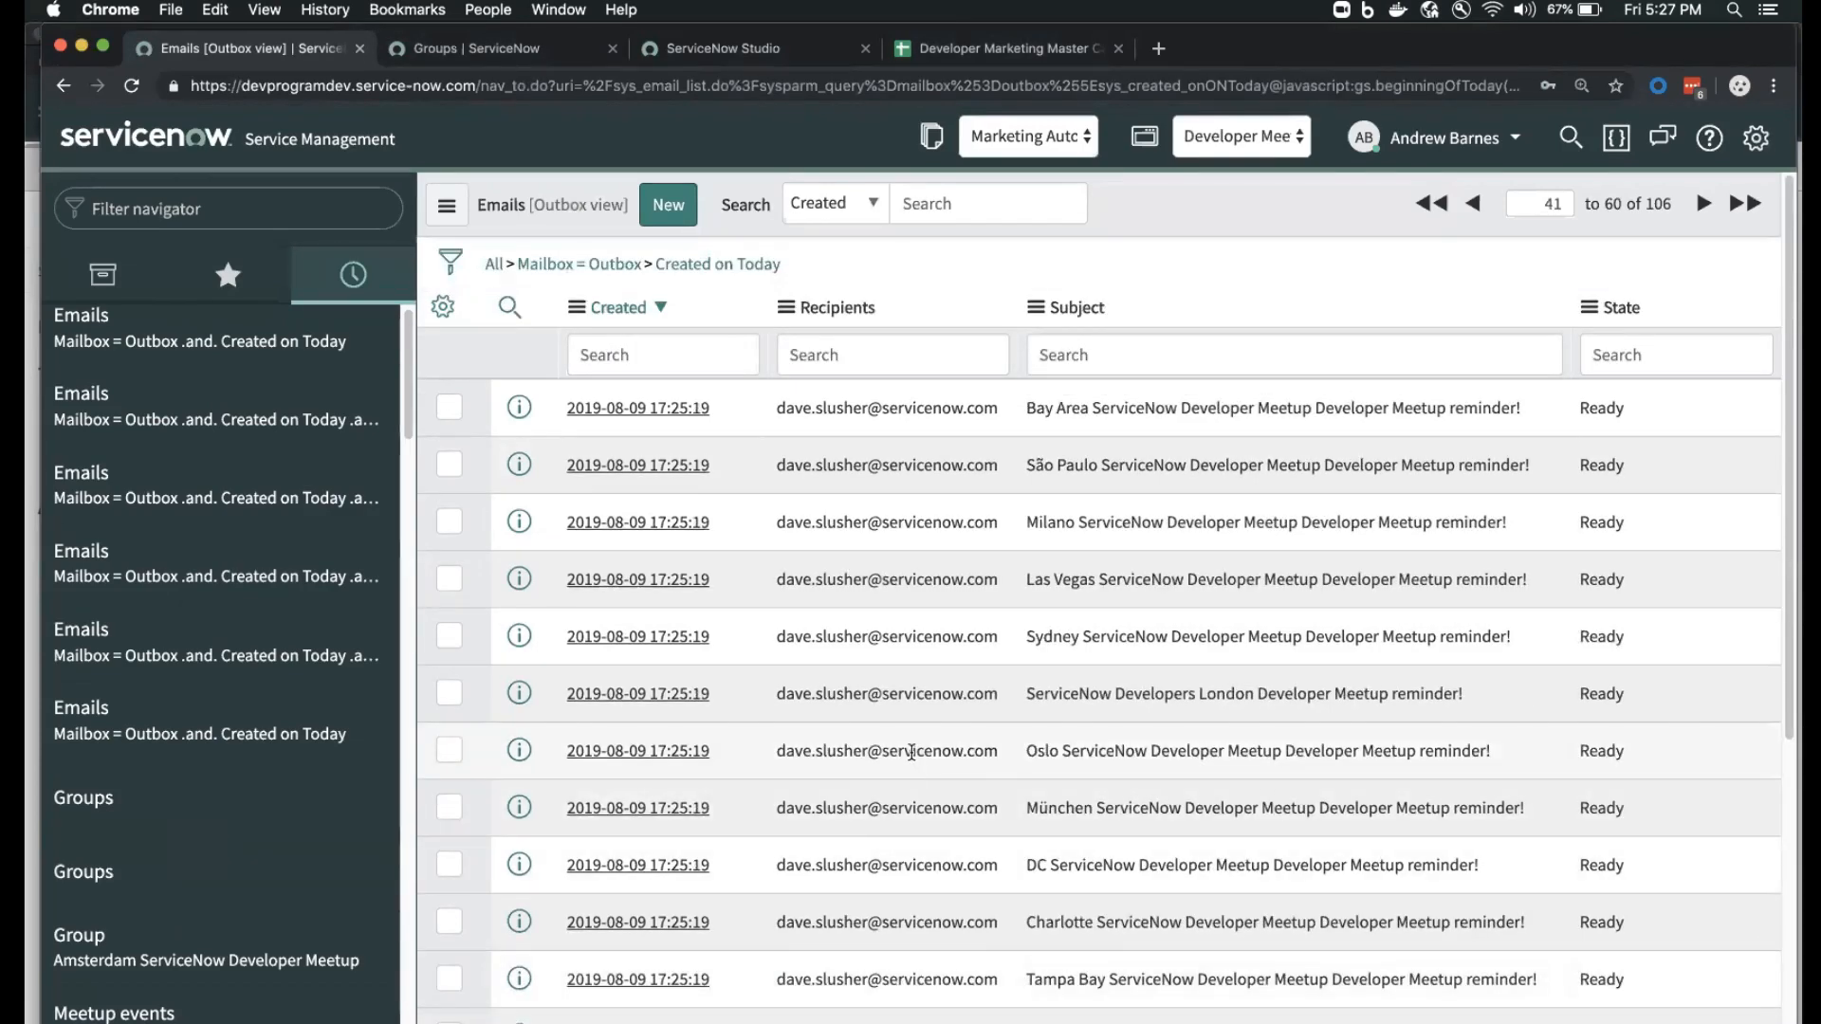
{"action": "scroll", "coordinate": [910, 767], "scroll_direction": "down", "scroll_amount": 3}
{"action": "scroll", "coordinate": [910, 765], "scroll_direction": "up", "scroll_amount": 3}
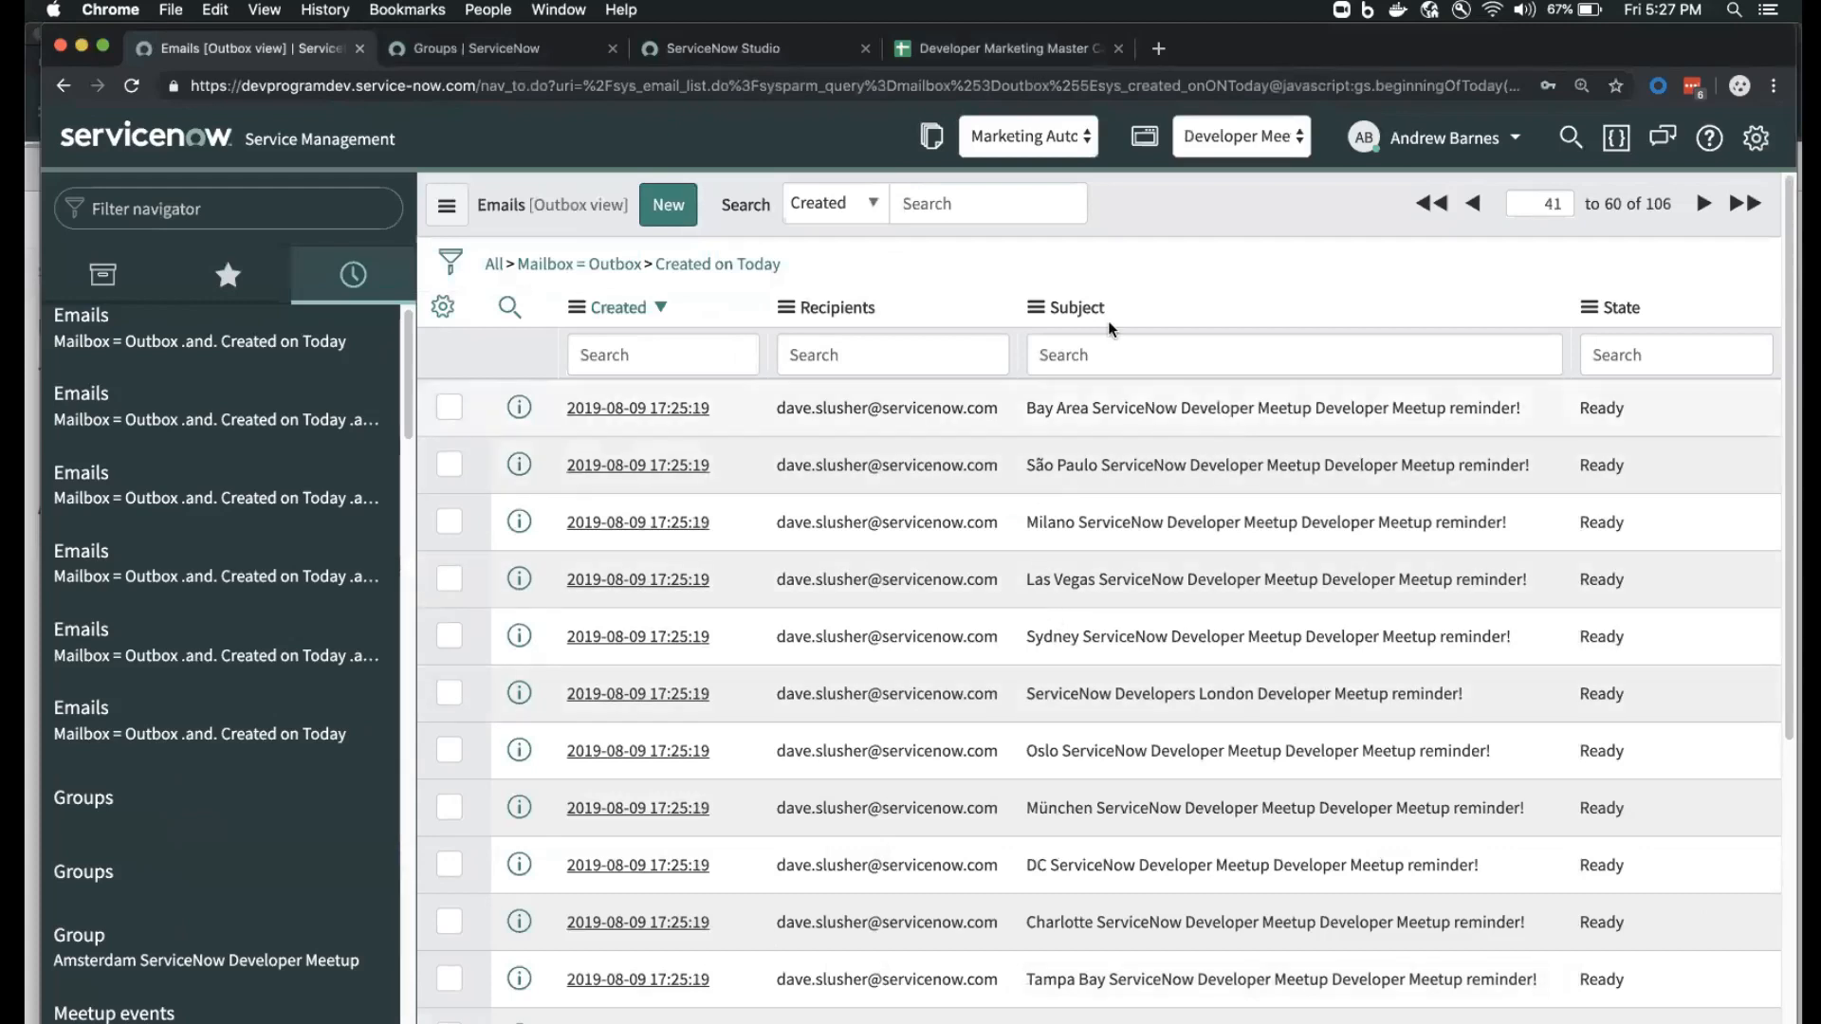
- Filter the Outbox emails by subjects starting with "chi", check the creation time, and clear that subject filter
{"action": "left_click", "coordinate": [1108, 355]}
{"action": "type", "text": "chi"}
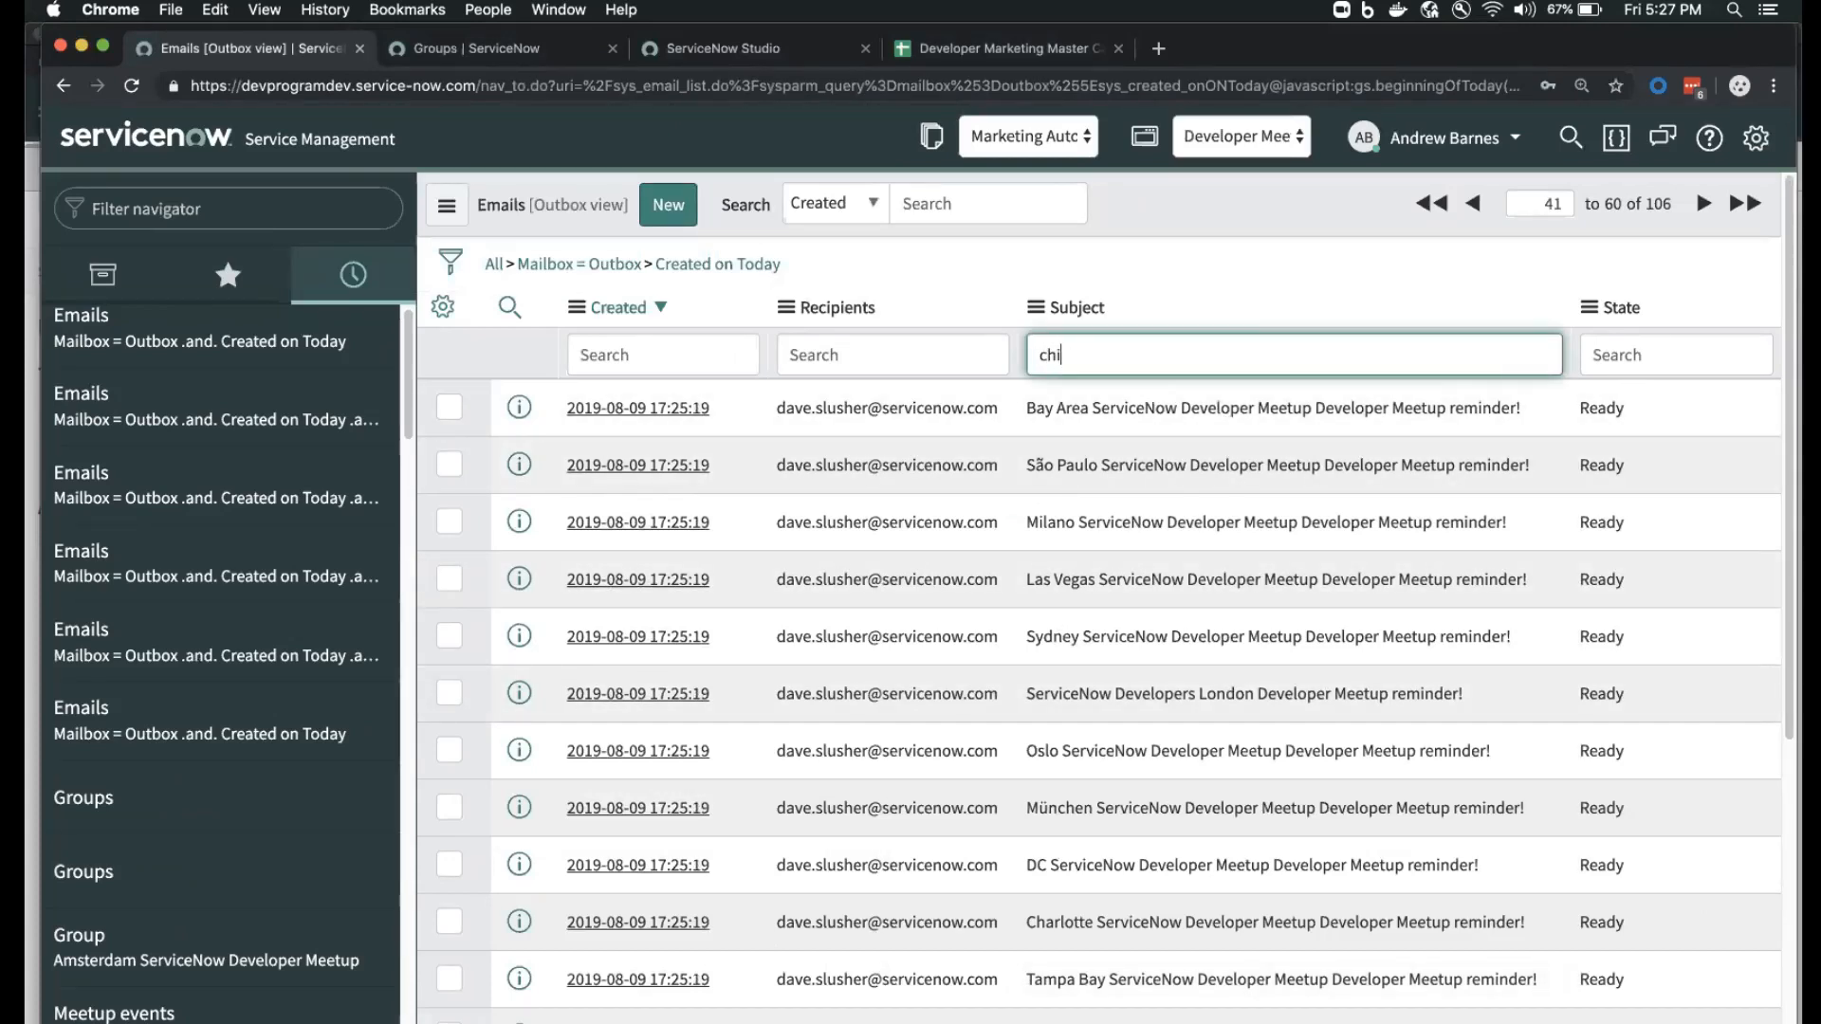
{"action": "key", "text": "Return"}
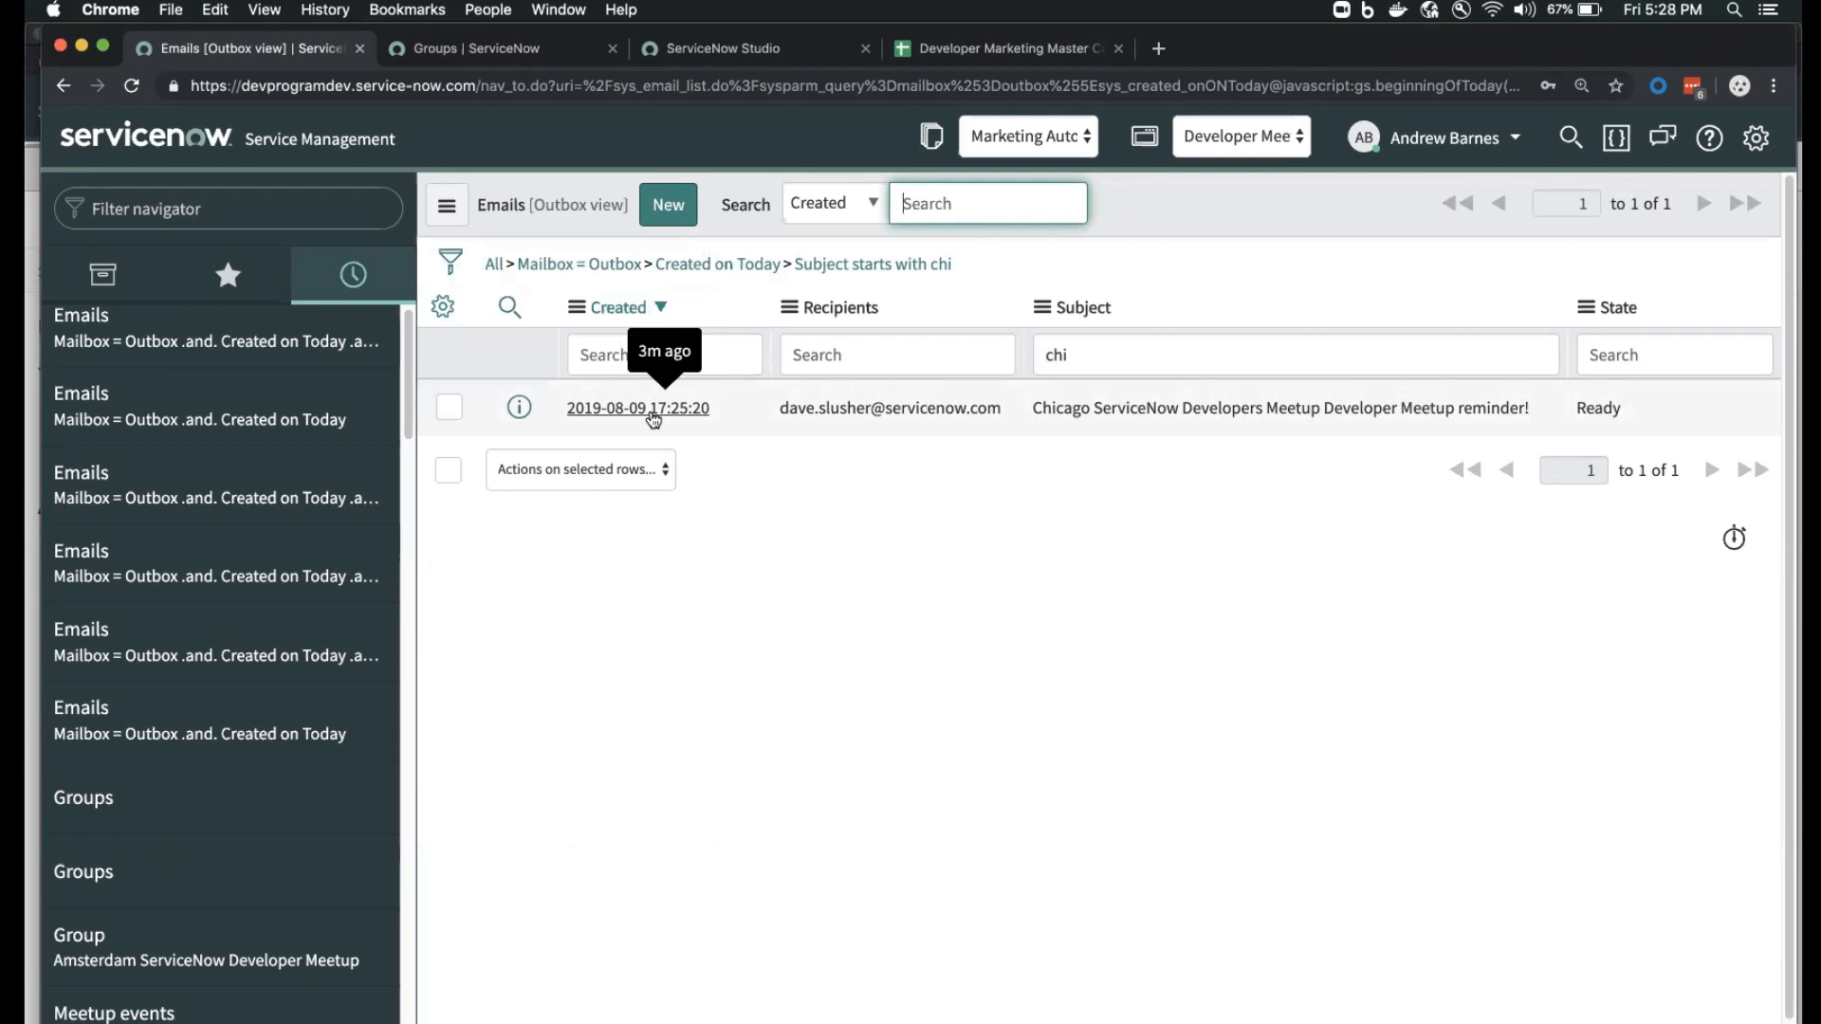
{"action": "left_click", "coordinate": [768, 265]}
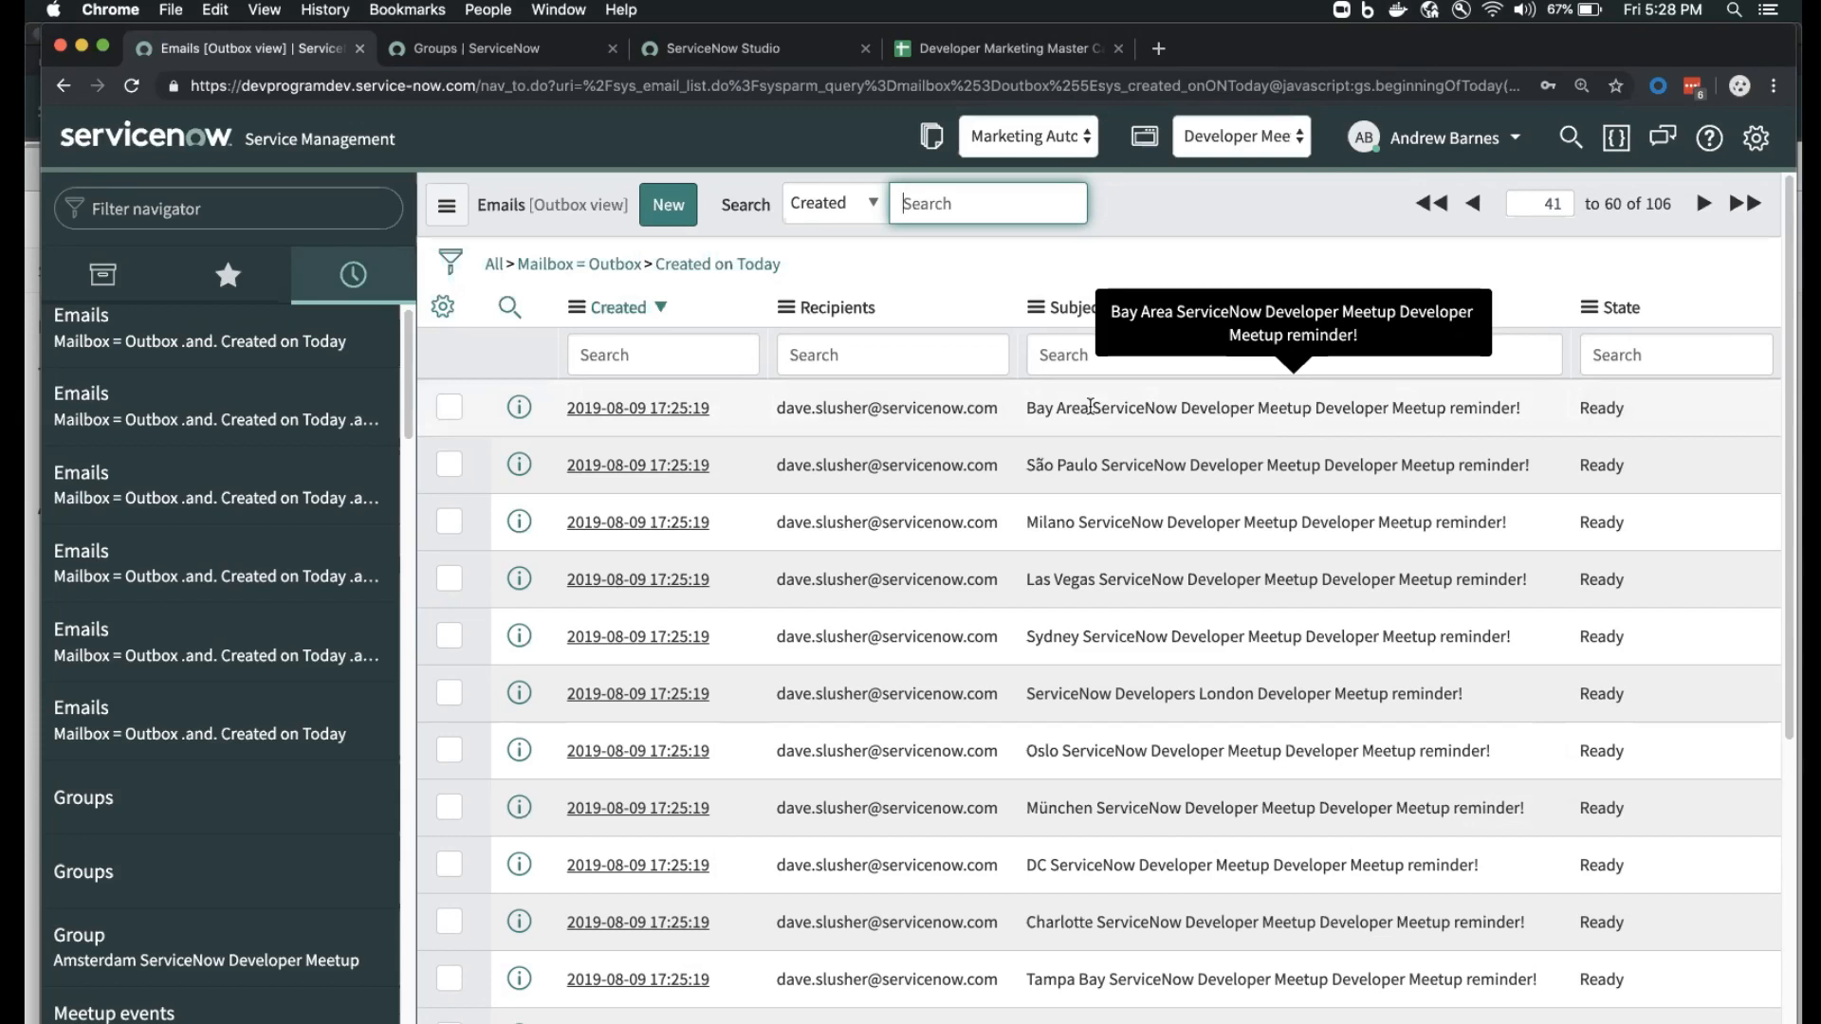
{"action": "scroll", "coordinate": [1091, 408], "scroll_direction": "down", "scroll_amount": 1}
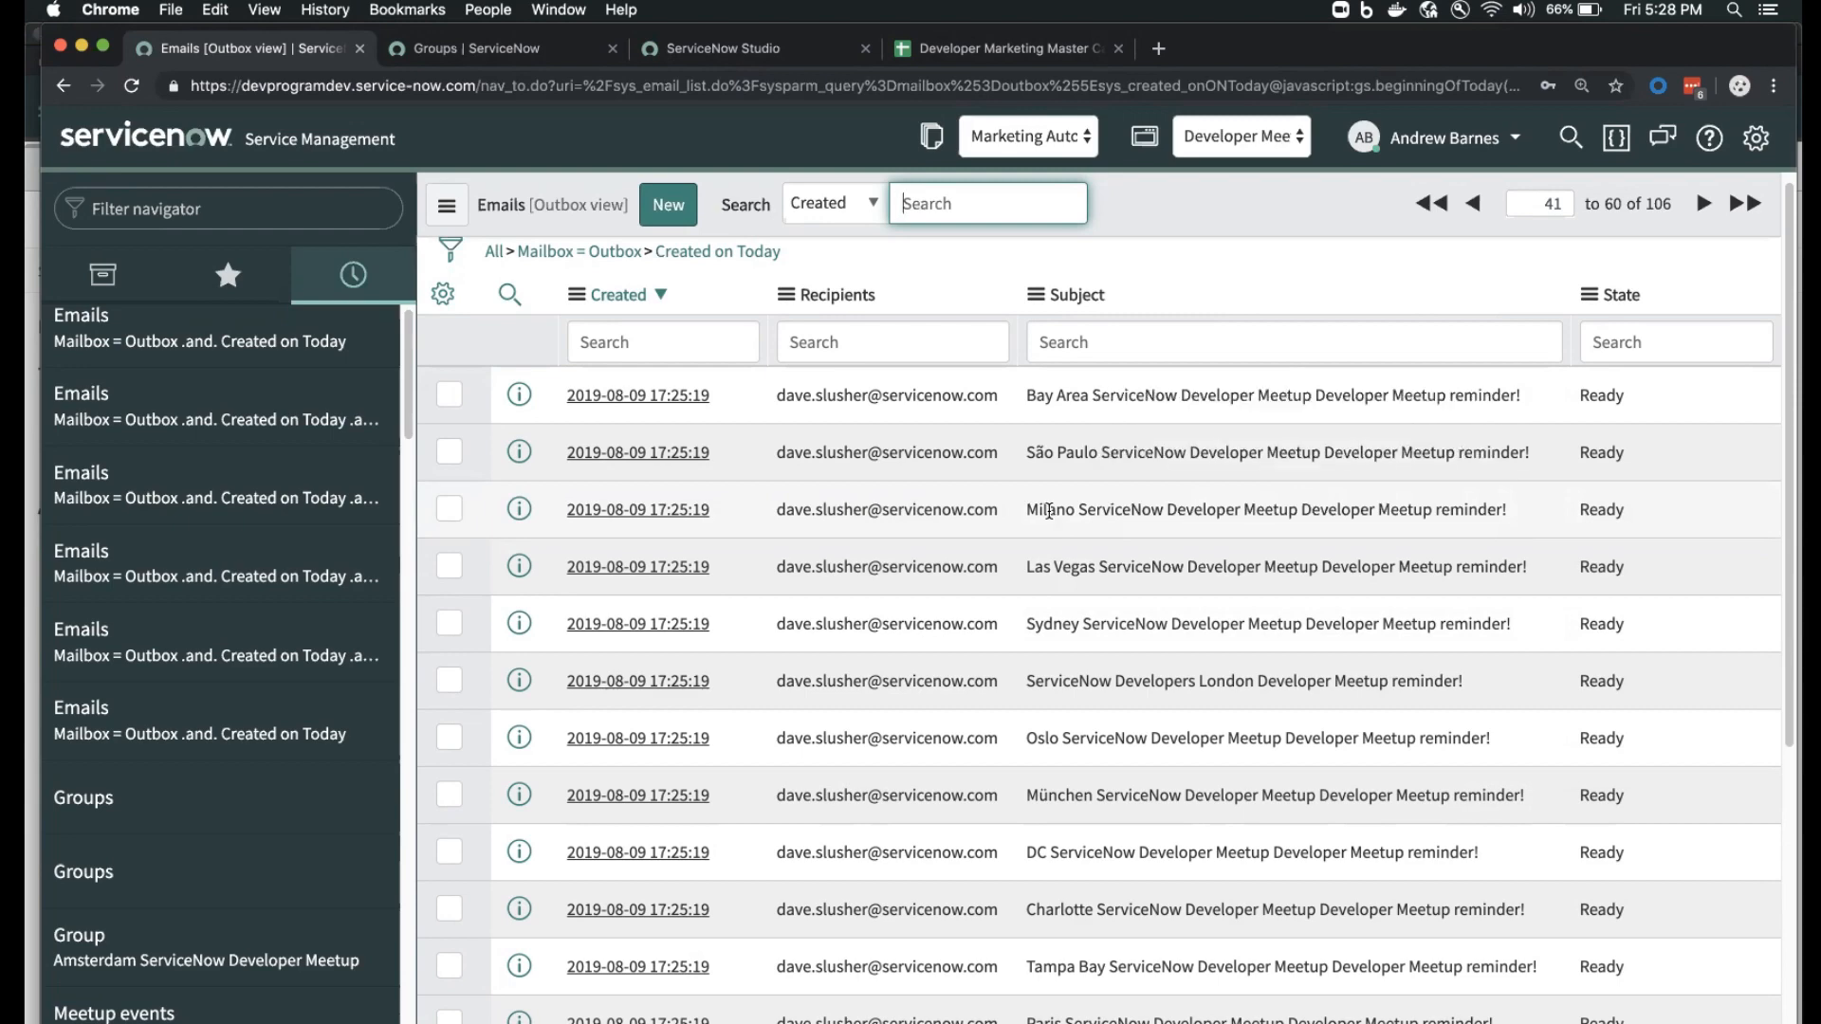
{"action": "key", "text": "super+grave"}
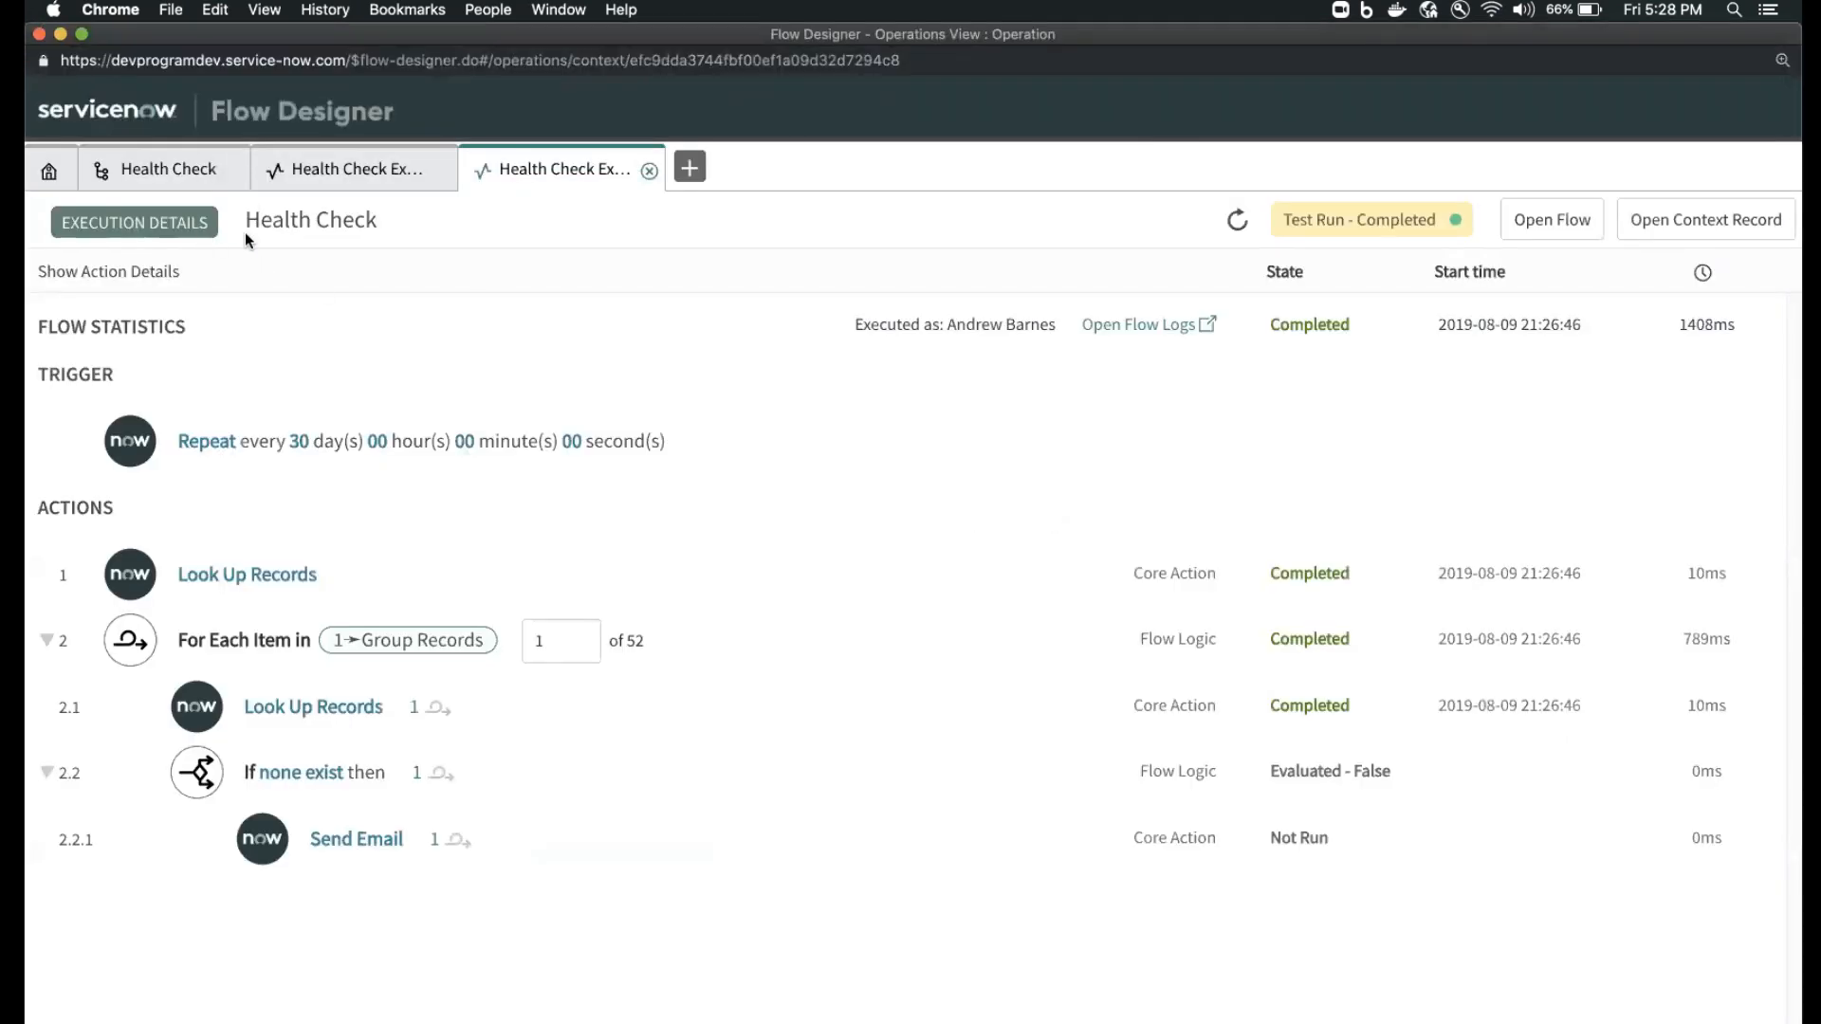
{"action": "key", "text": "super+grave"}
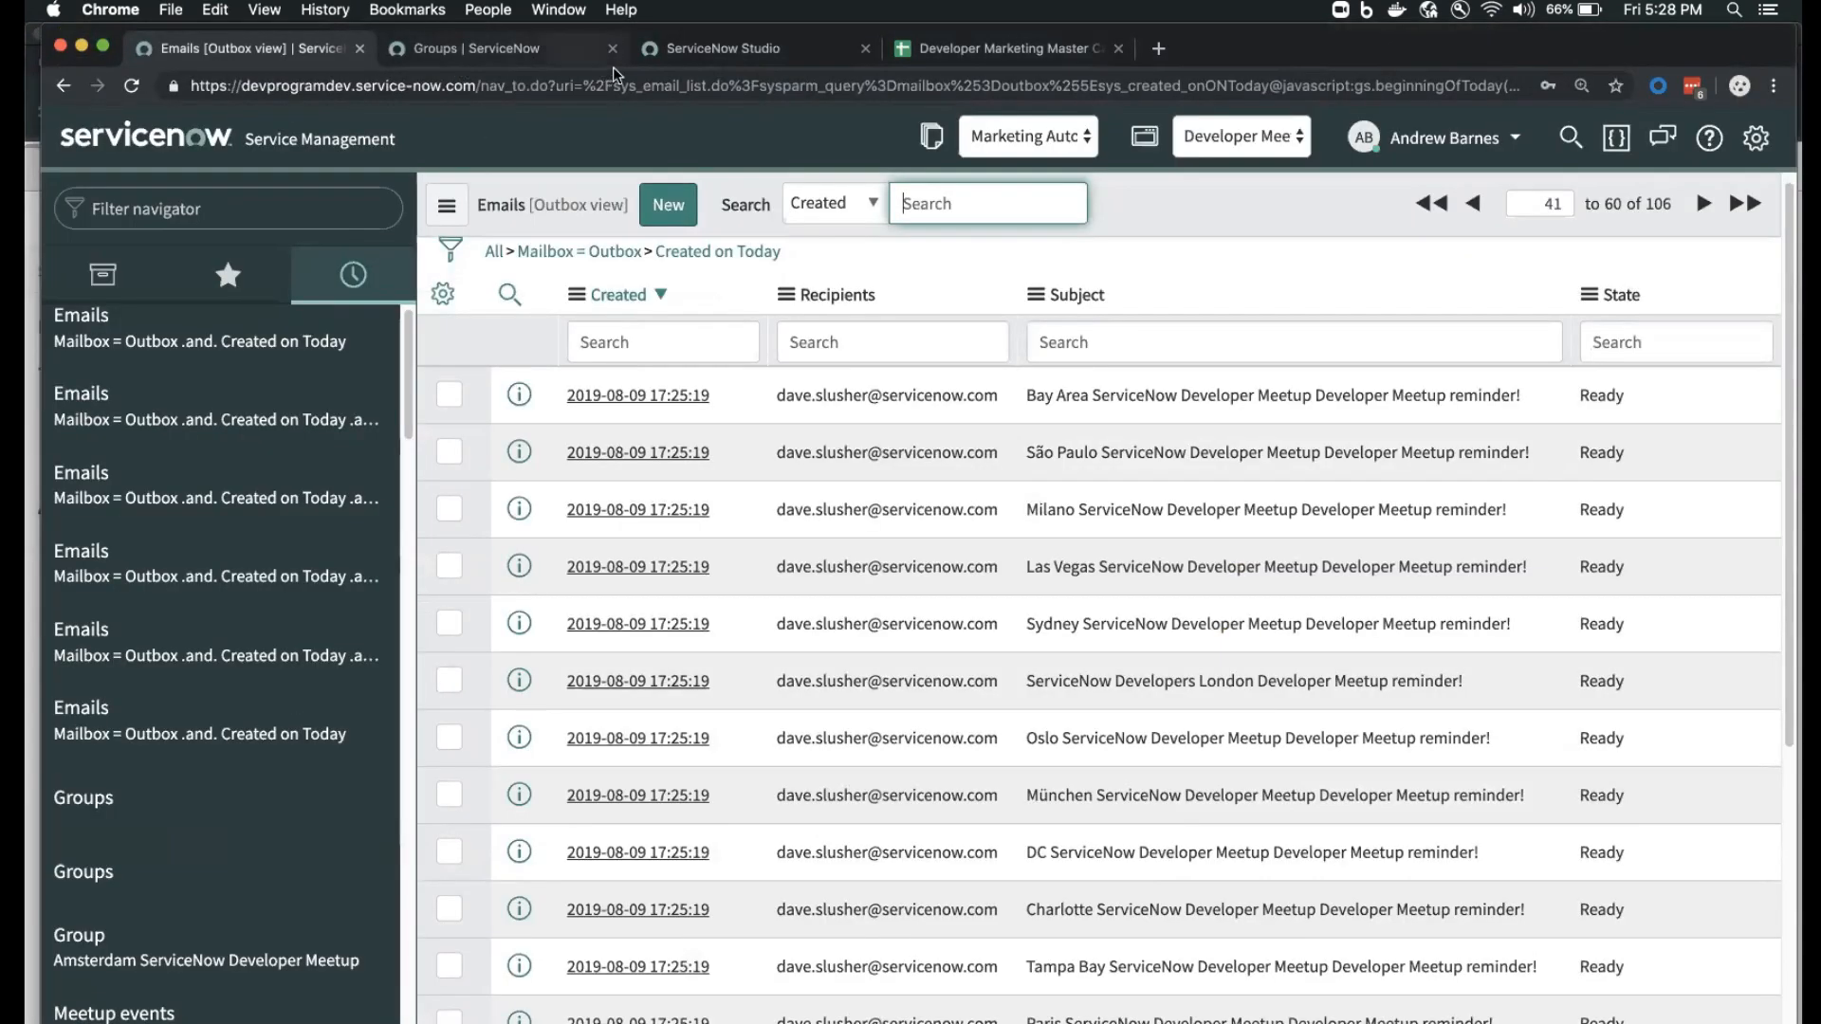
{"action": "left_click", "coordinate": [503, 48]}
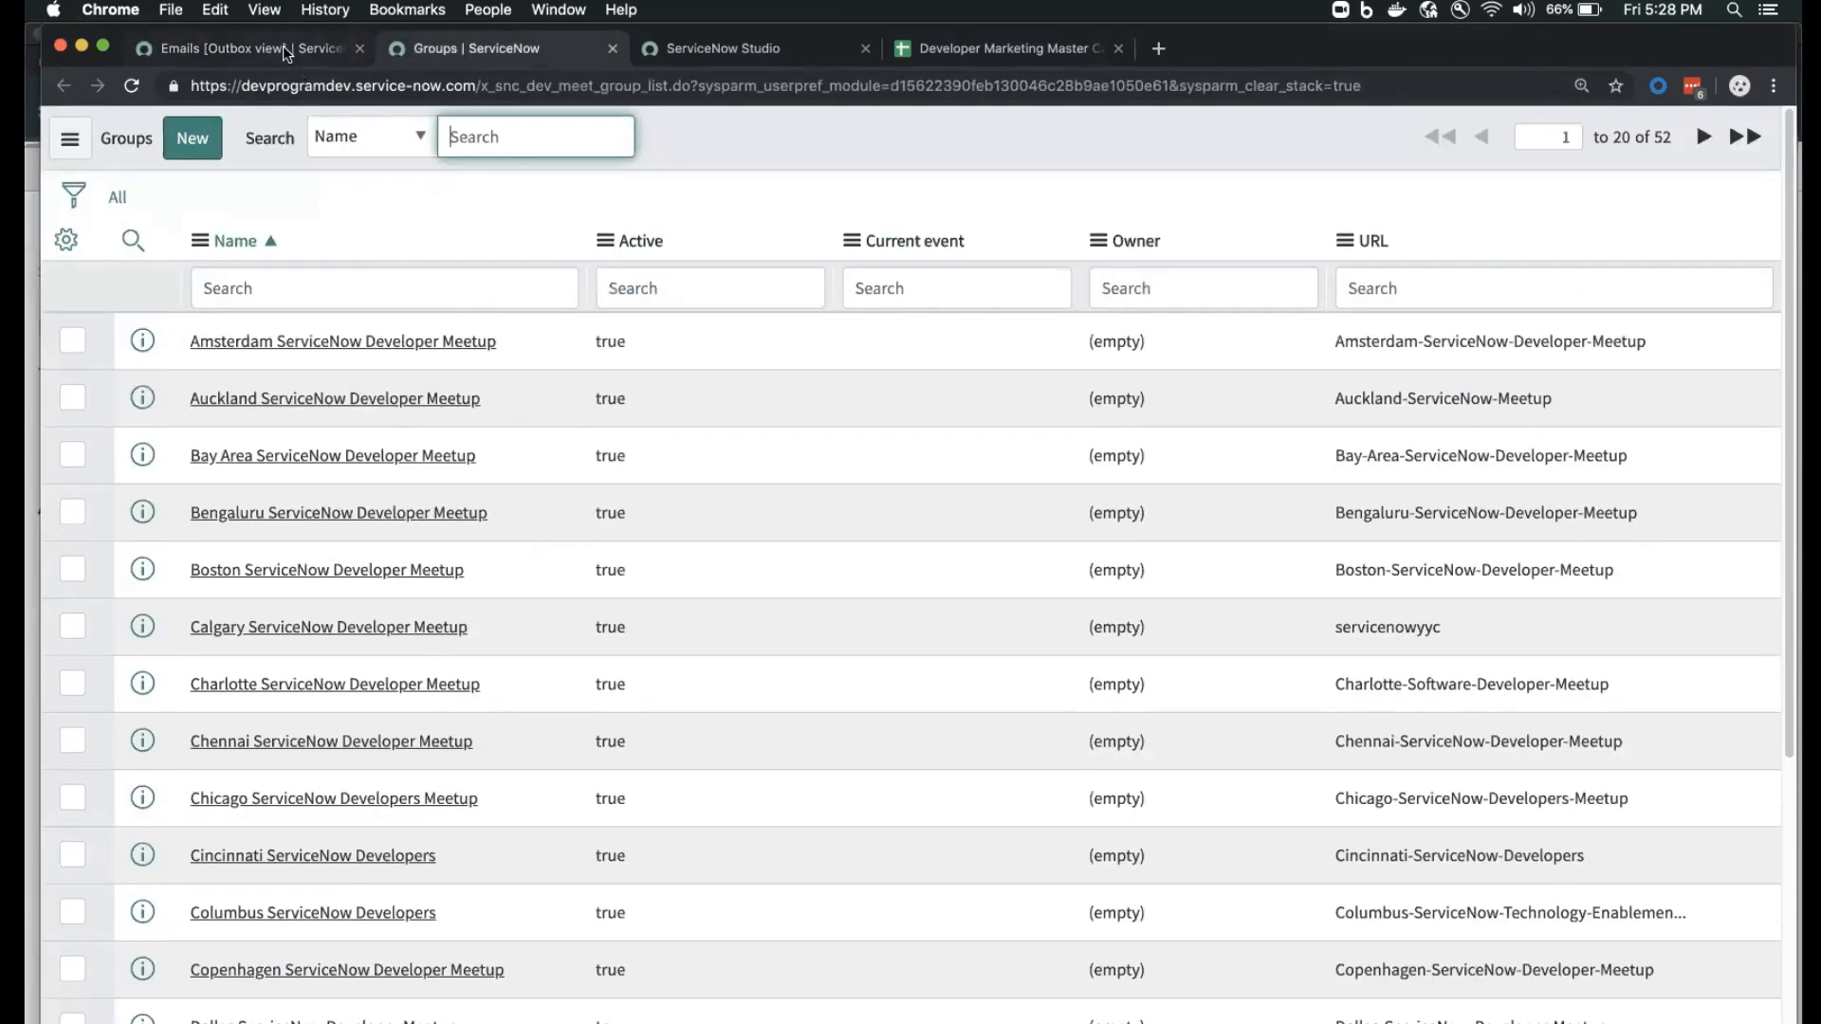
{"action": "left_click", "coordinate": [283, 46]}
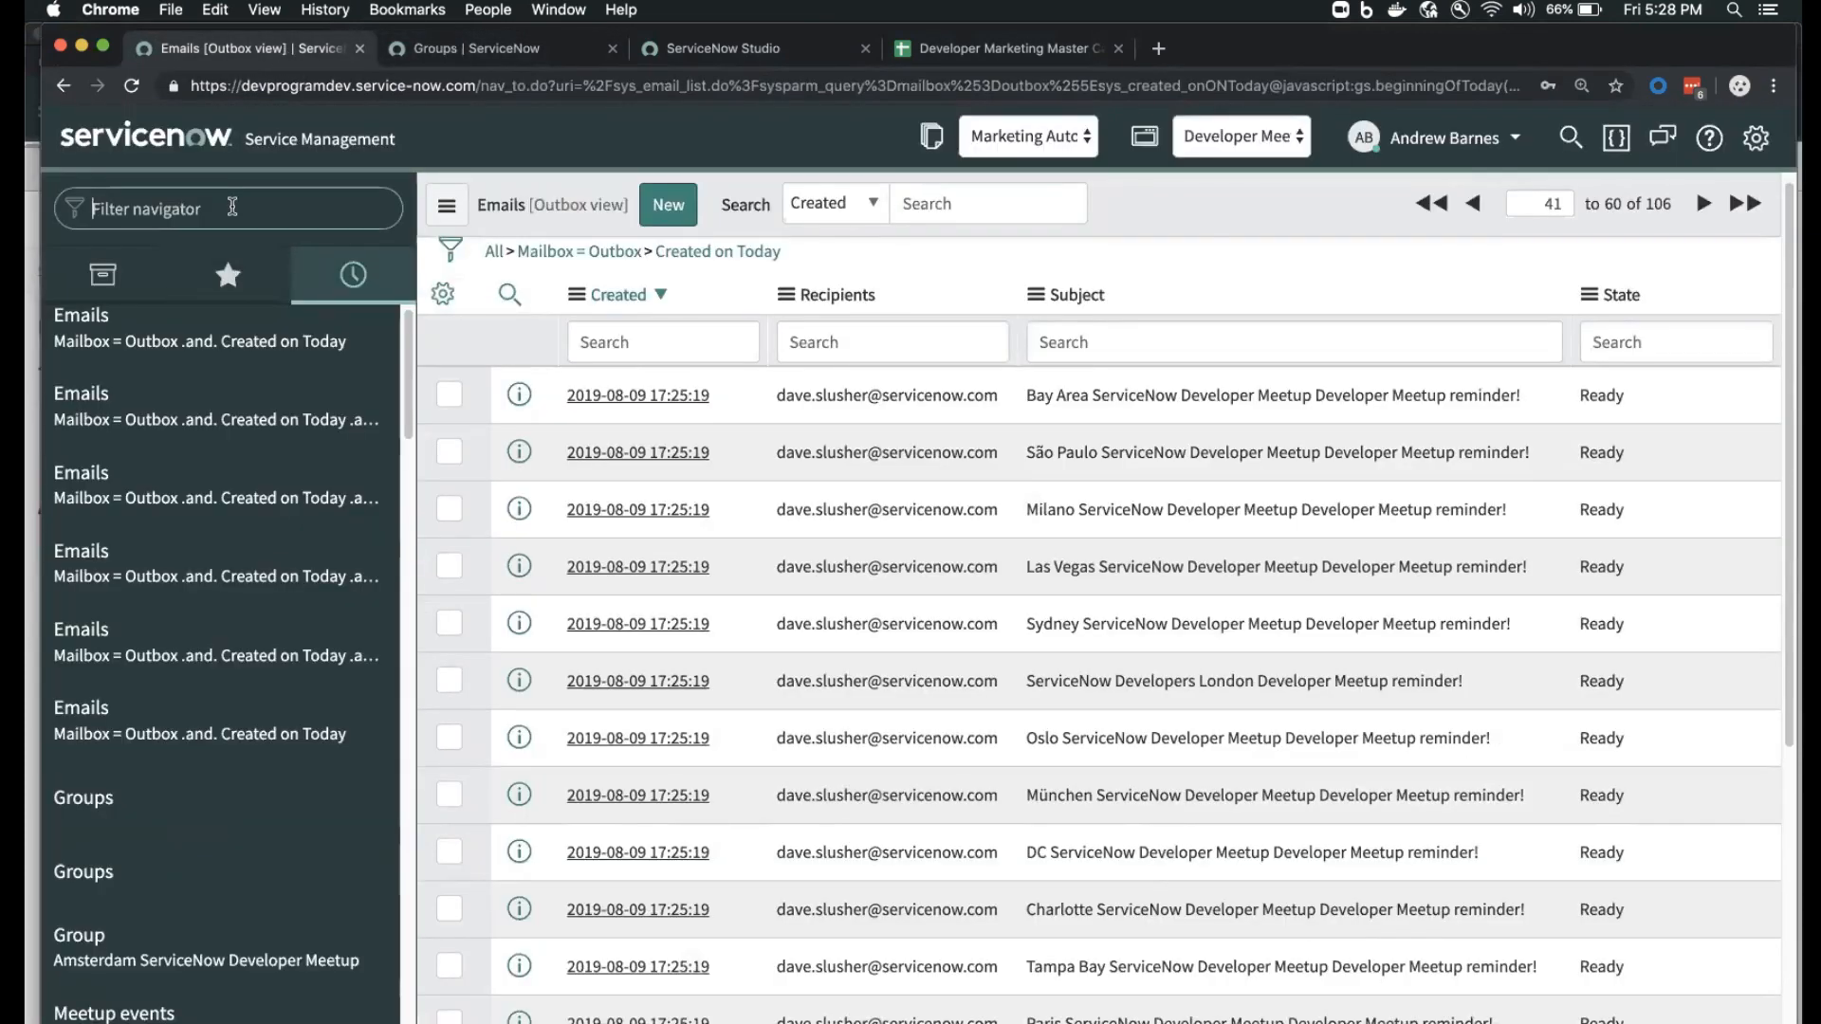
- Find the Developer Meetup modules by filtering the navigator for "meetup" and open the list of all meetup events
{"action": "type", "text": "event"}
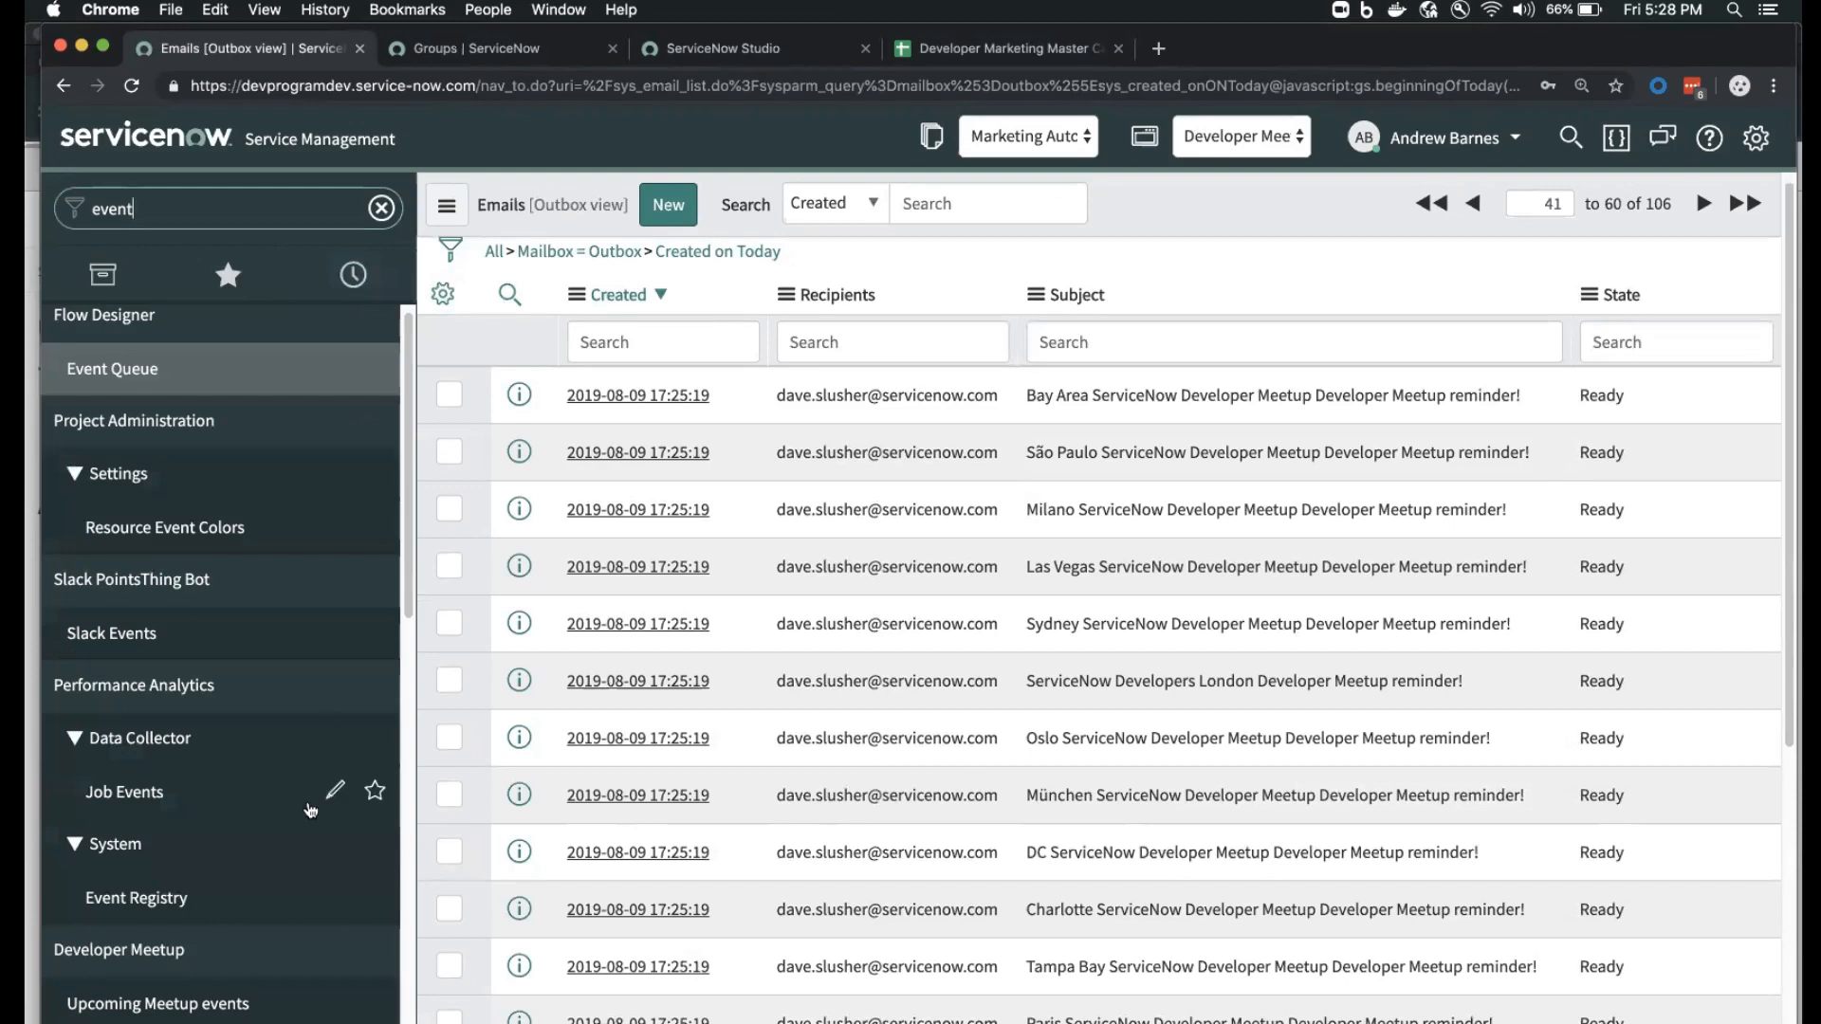
{"action": "scroll", "coordinate": [308, 804], "scroll_direction": "down", "scroll_amount": 5}
{"action": "key", "text": "super+a"}
{"action": "type", "text": "meetup"}
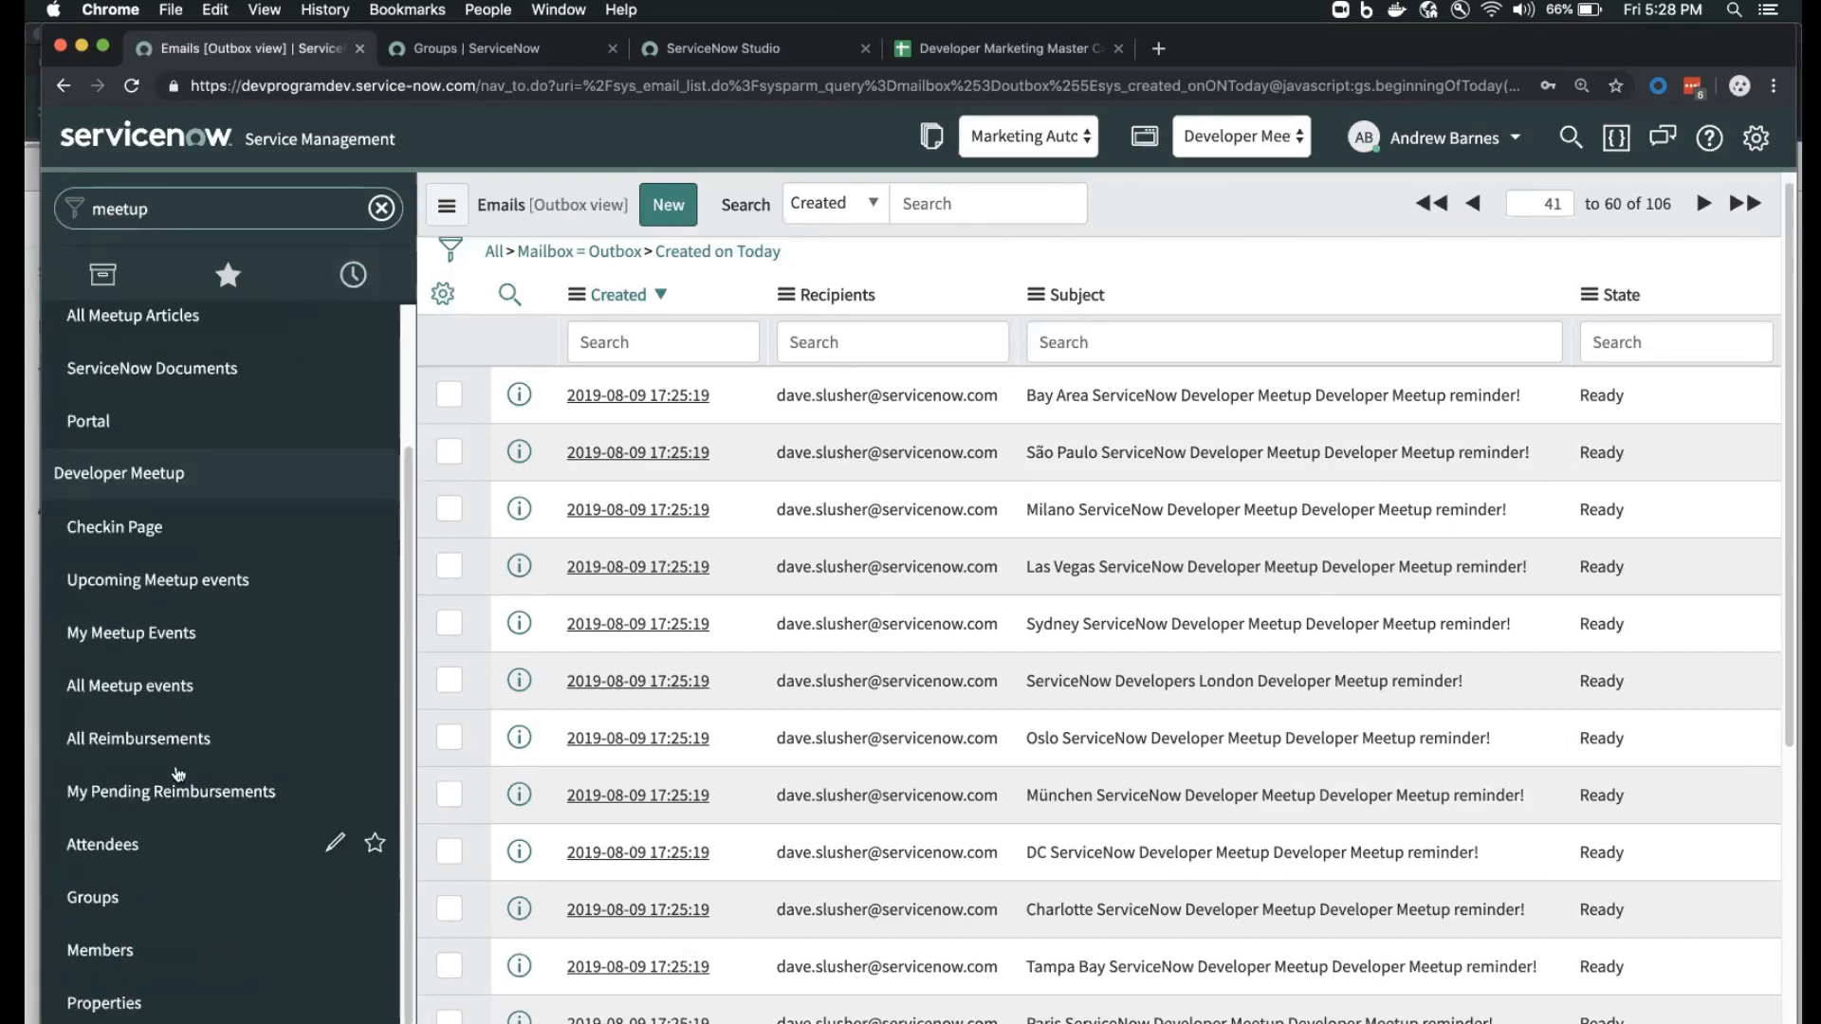
{"action": "left_click", "coordinate": [170, 688]}
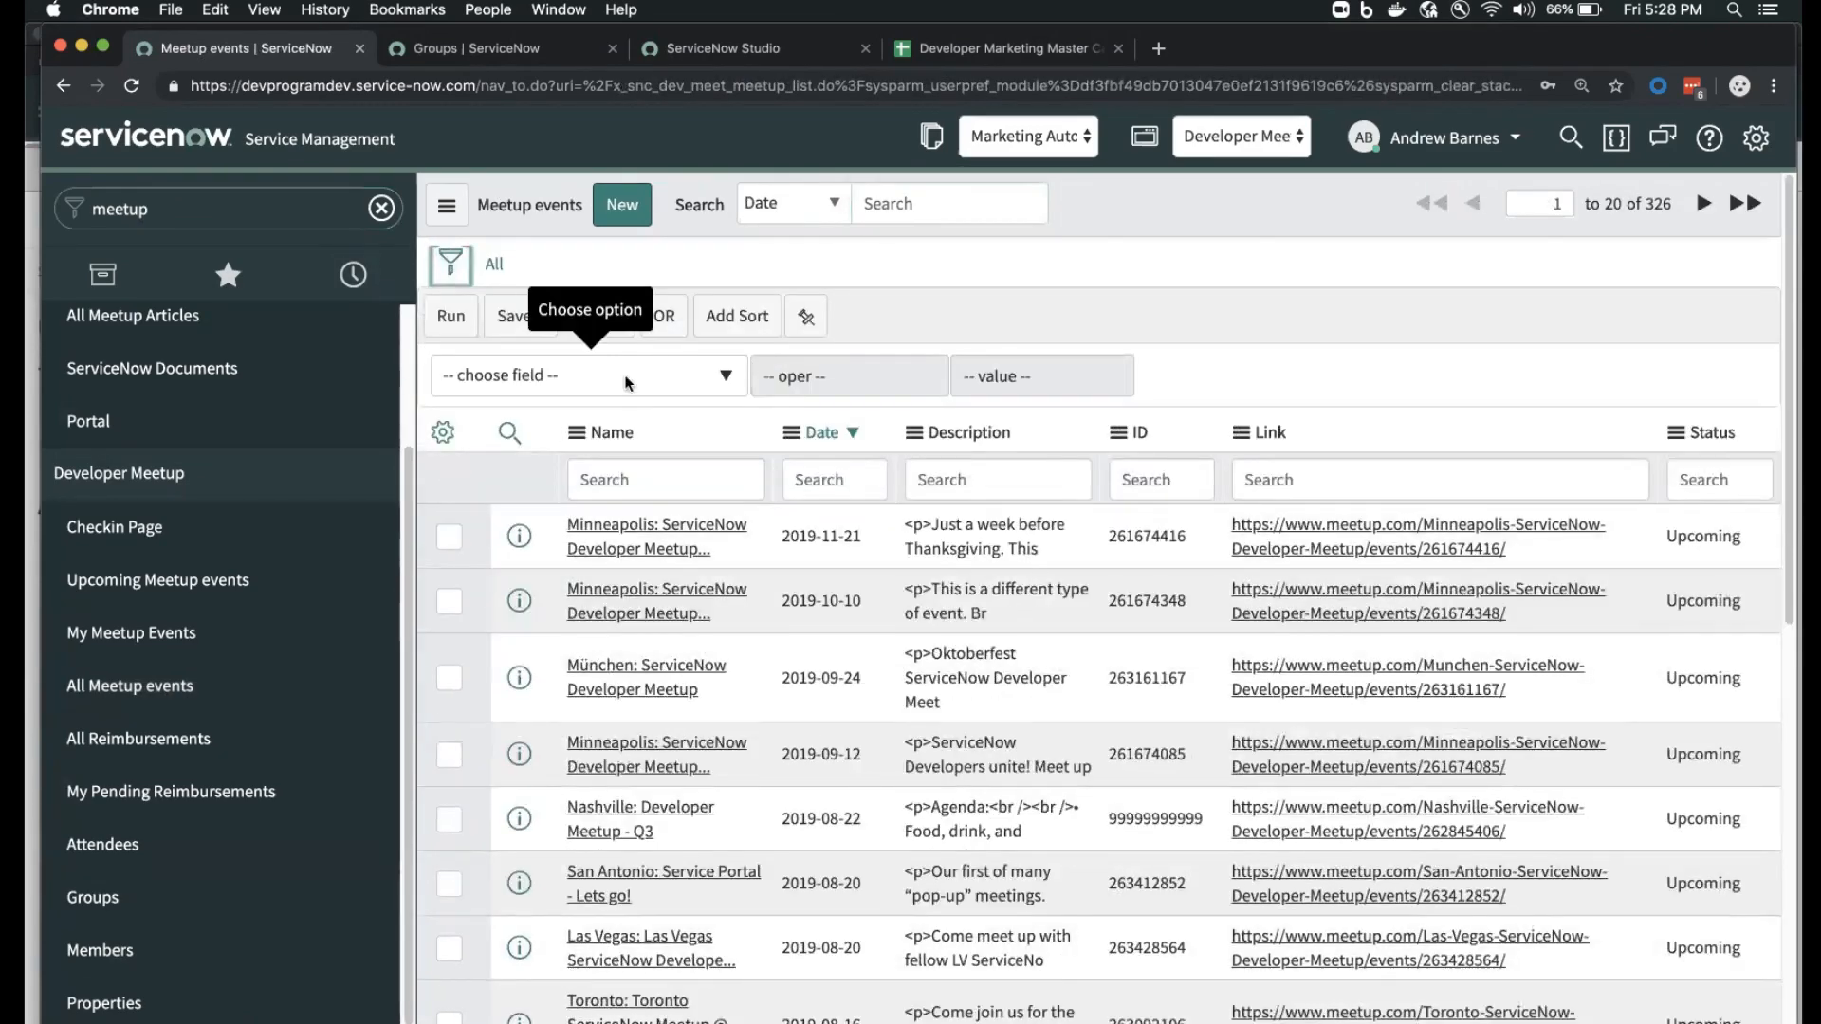
- Add a filter condition to the meetup events requiring Date relative on or after 2 Months ago
{"action": "left_click", "coordinate": [626, 375]}
{"action": "type", "text": "dat"}
{"action": "key", "text": "Return"}
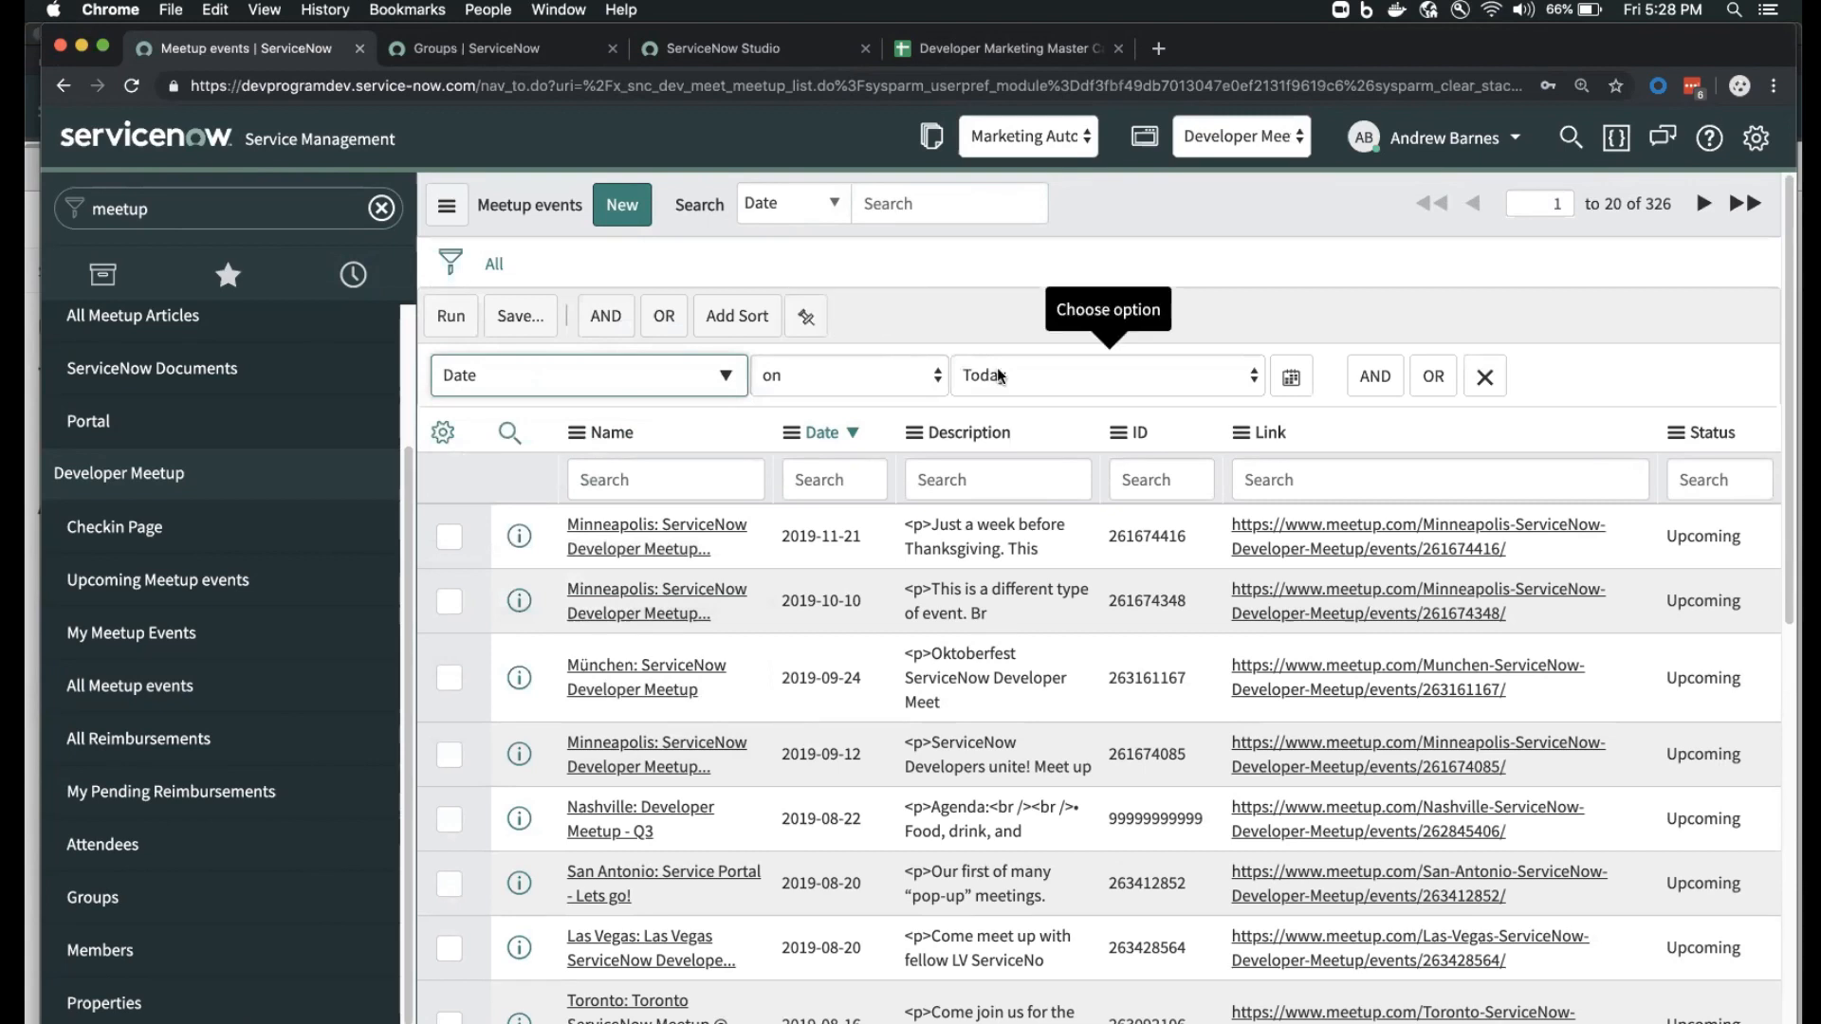
{"action": "left_click", "coordinate": [1001, 377]}
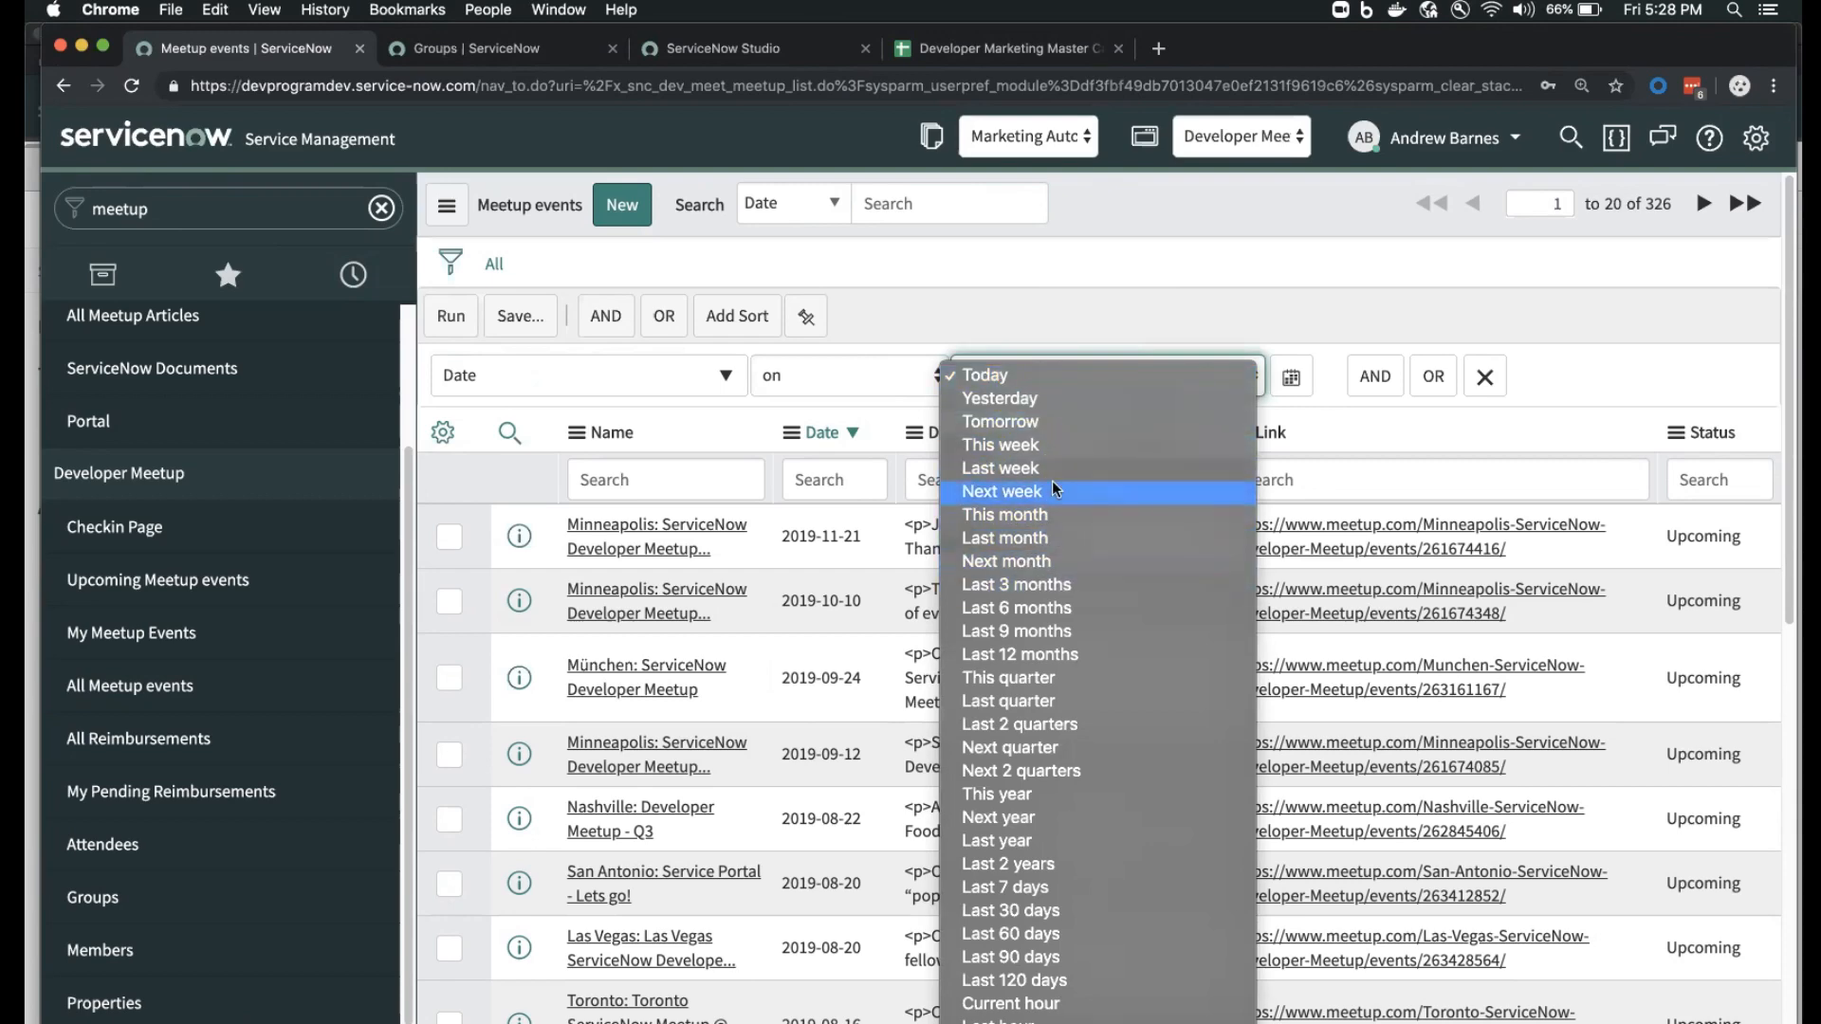
{"action": "left_click", "coordinate": [827, 378]}
{"action": "left_click", "coordinate": [827, 377]}
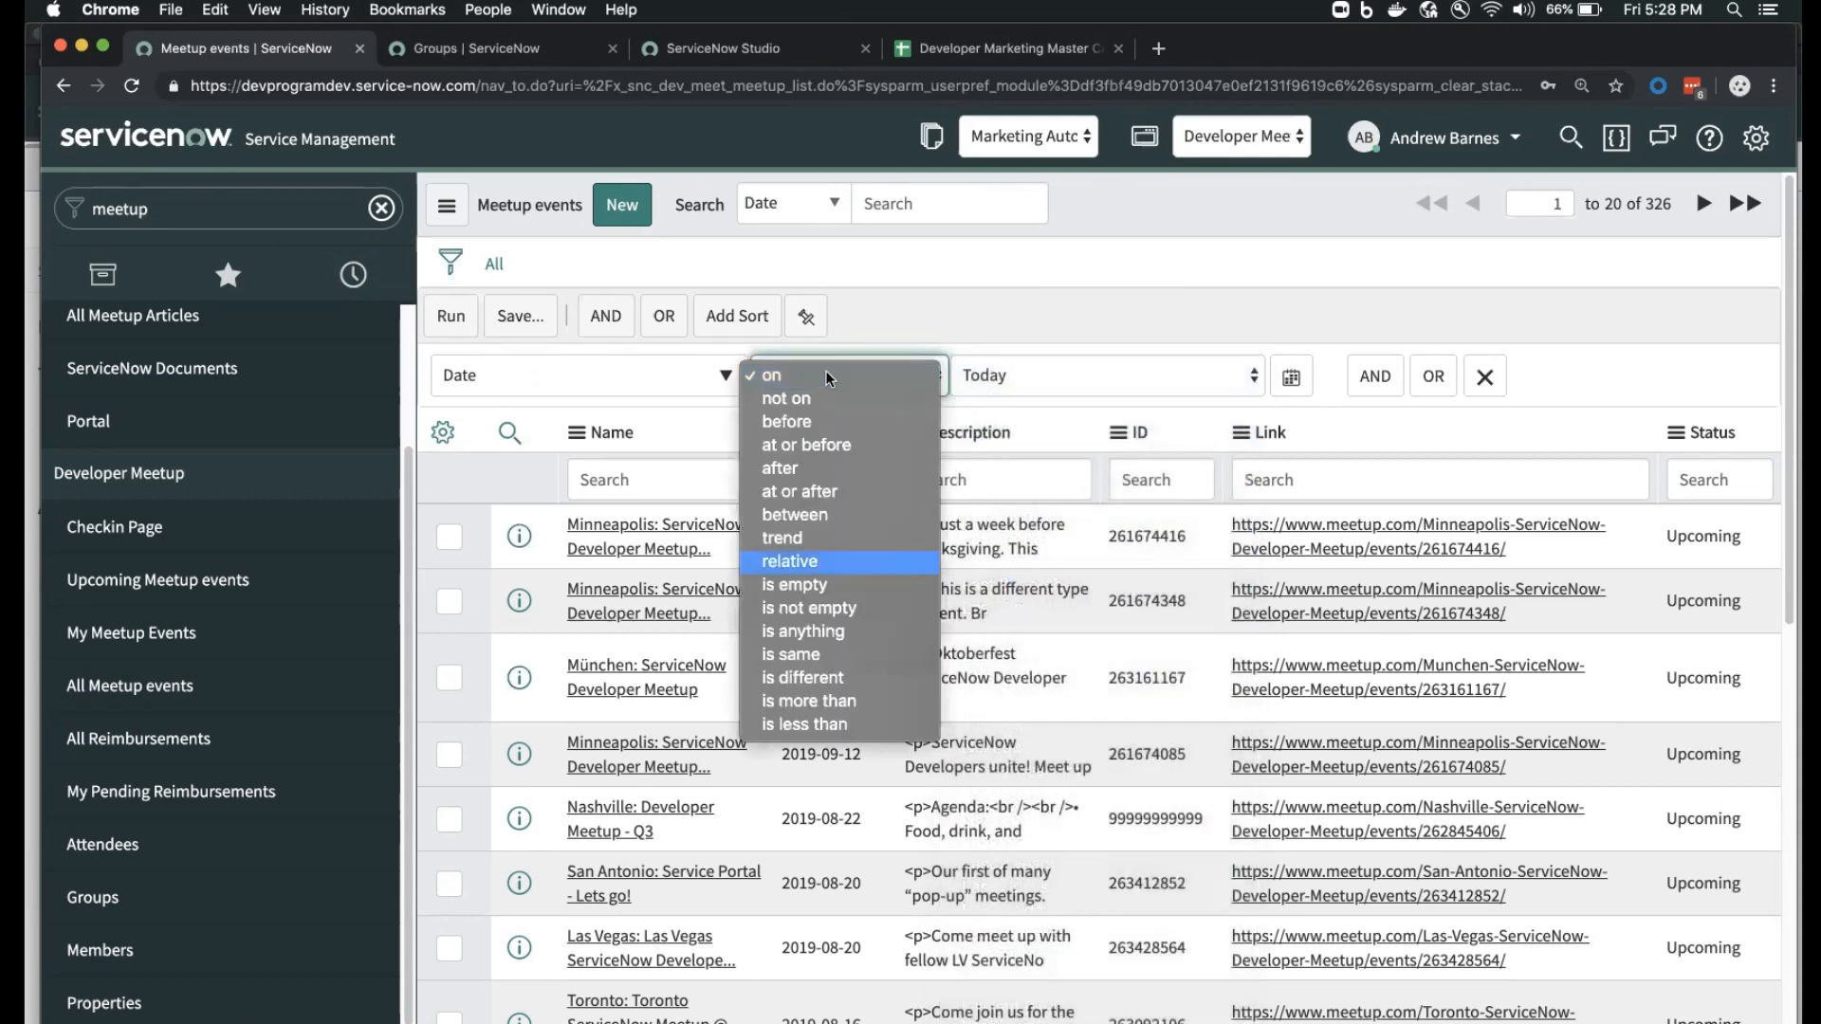
{"action": "left_click", "coordinate": [911, 562]}
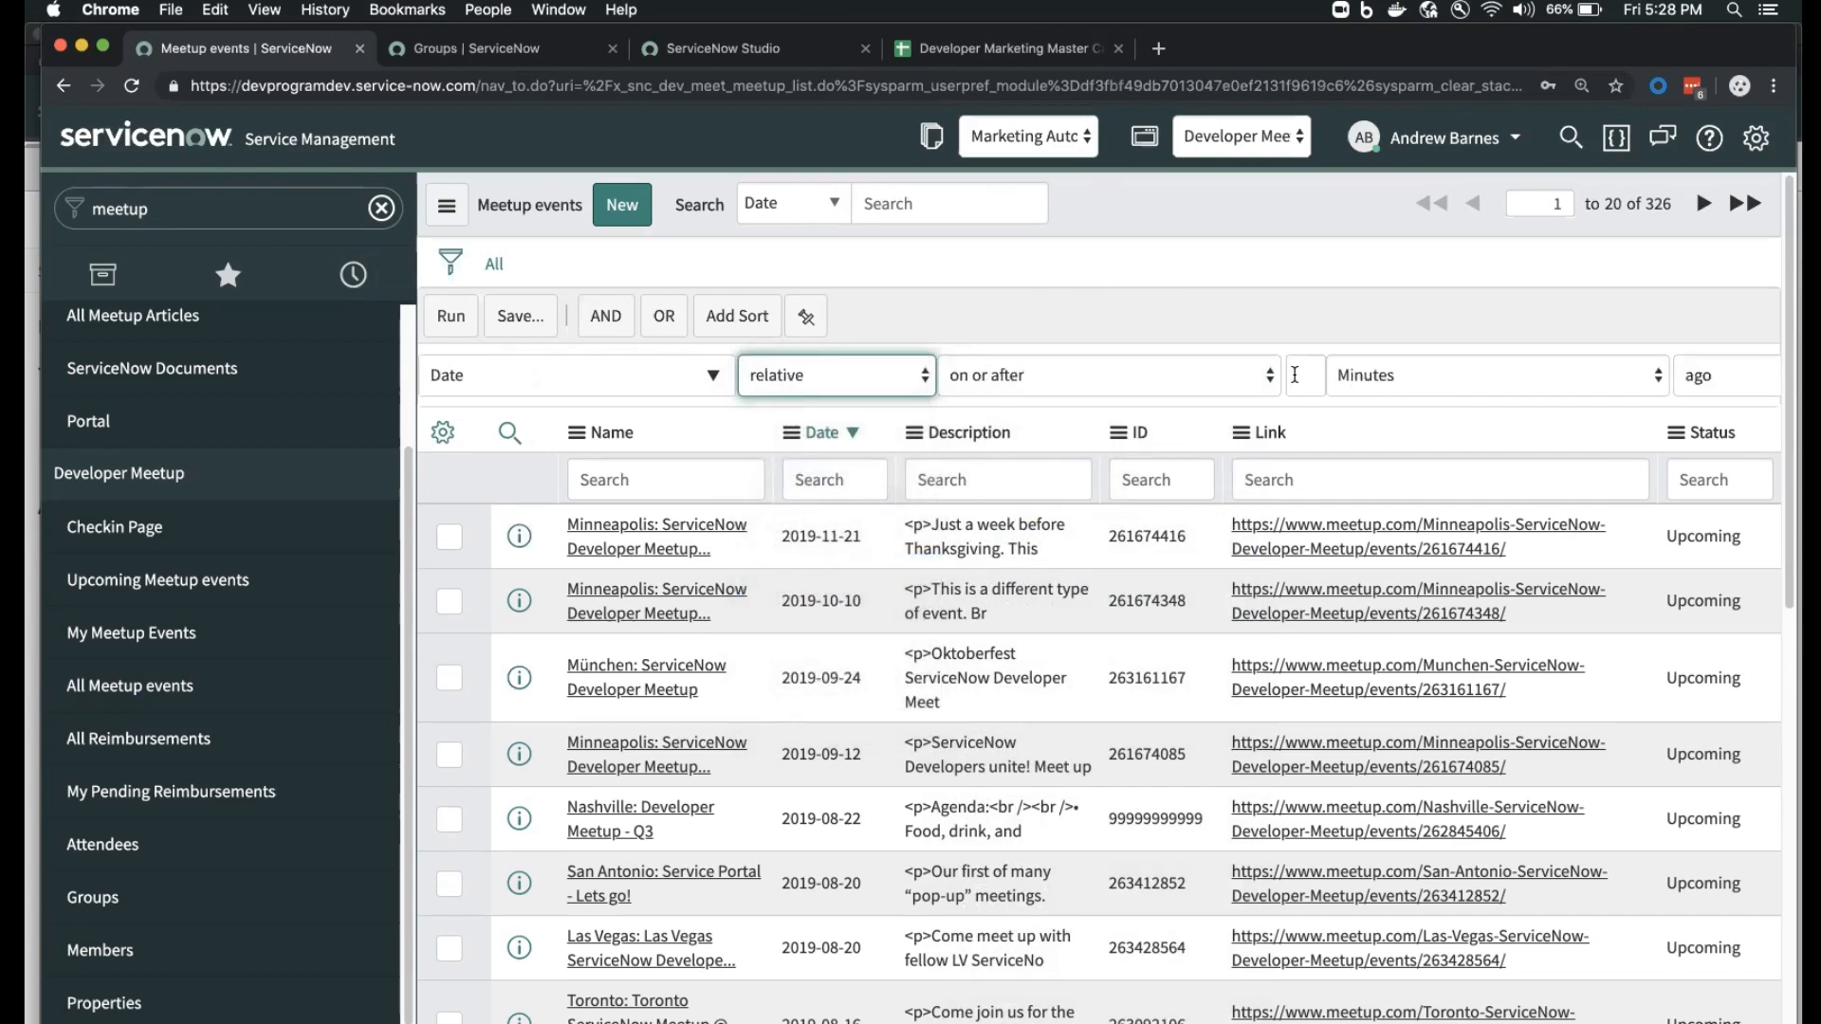
{"action": "left_click", "coordinate": [1296, 375]}
{"action": "type", "text": "2"}
{"action": "left_click", "coordinate": [1458, 379]}
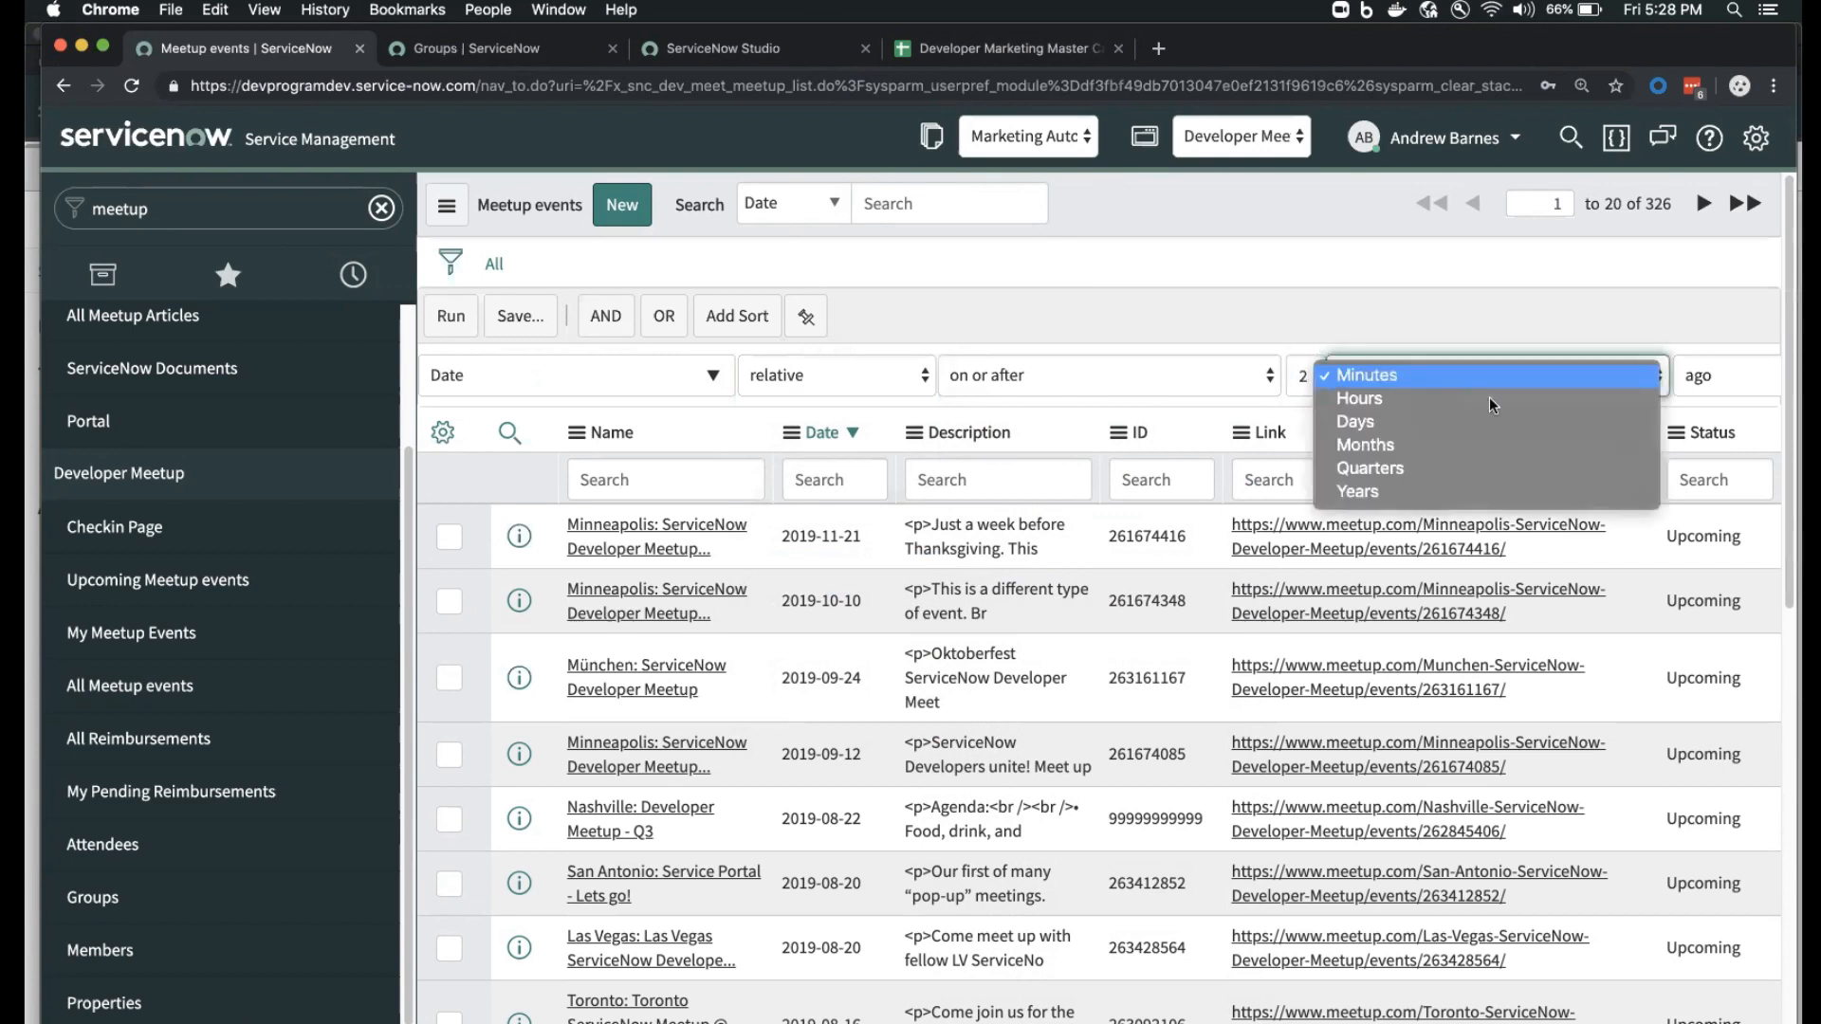
{"action": "left_click", "coordinate": [1495, 446]}
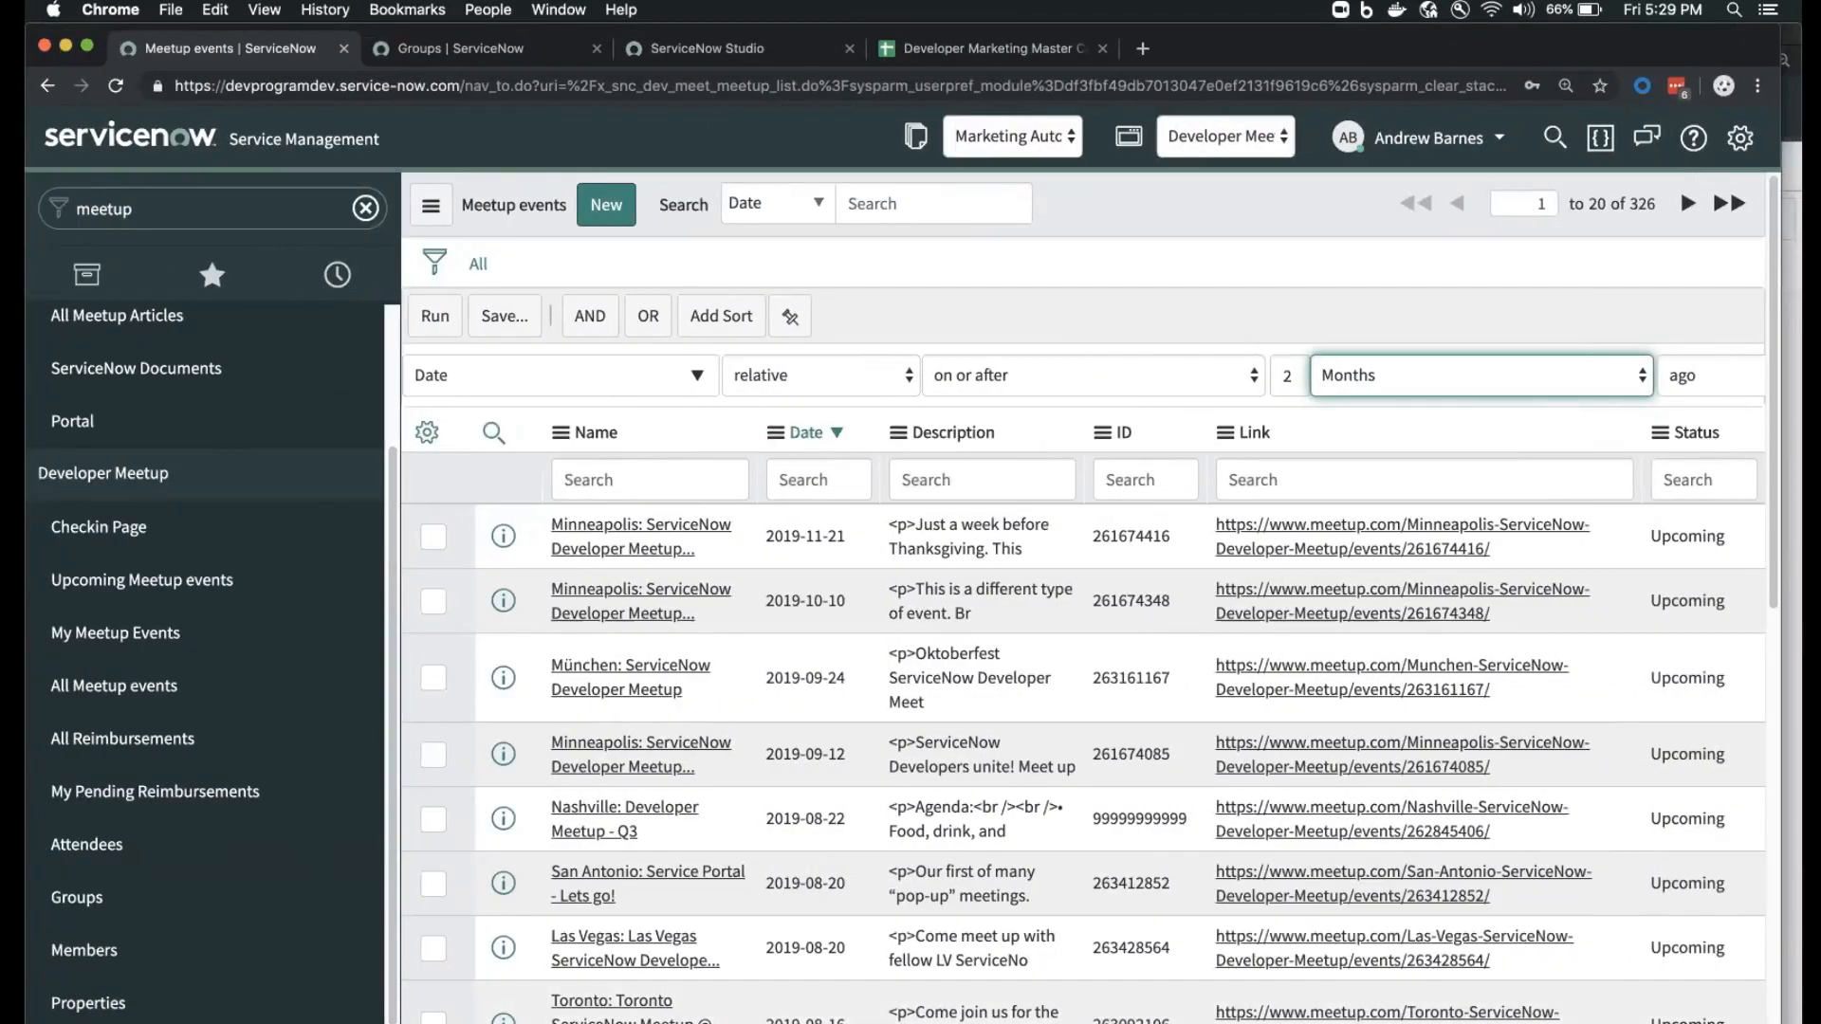
- Add a second AND condition on Date to the meetup events filter, using the relative operator
{"action": "scroll", "coordinate": [1084, 635], "scroll_direction": "right", "scroll_amount": 5}
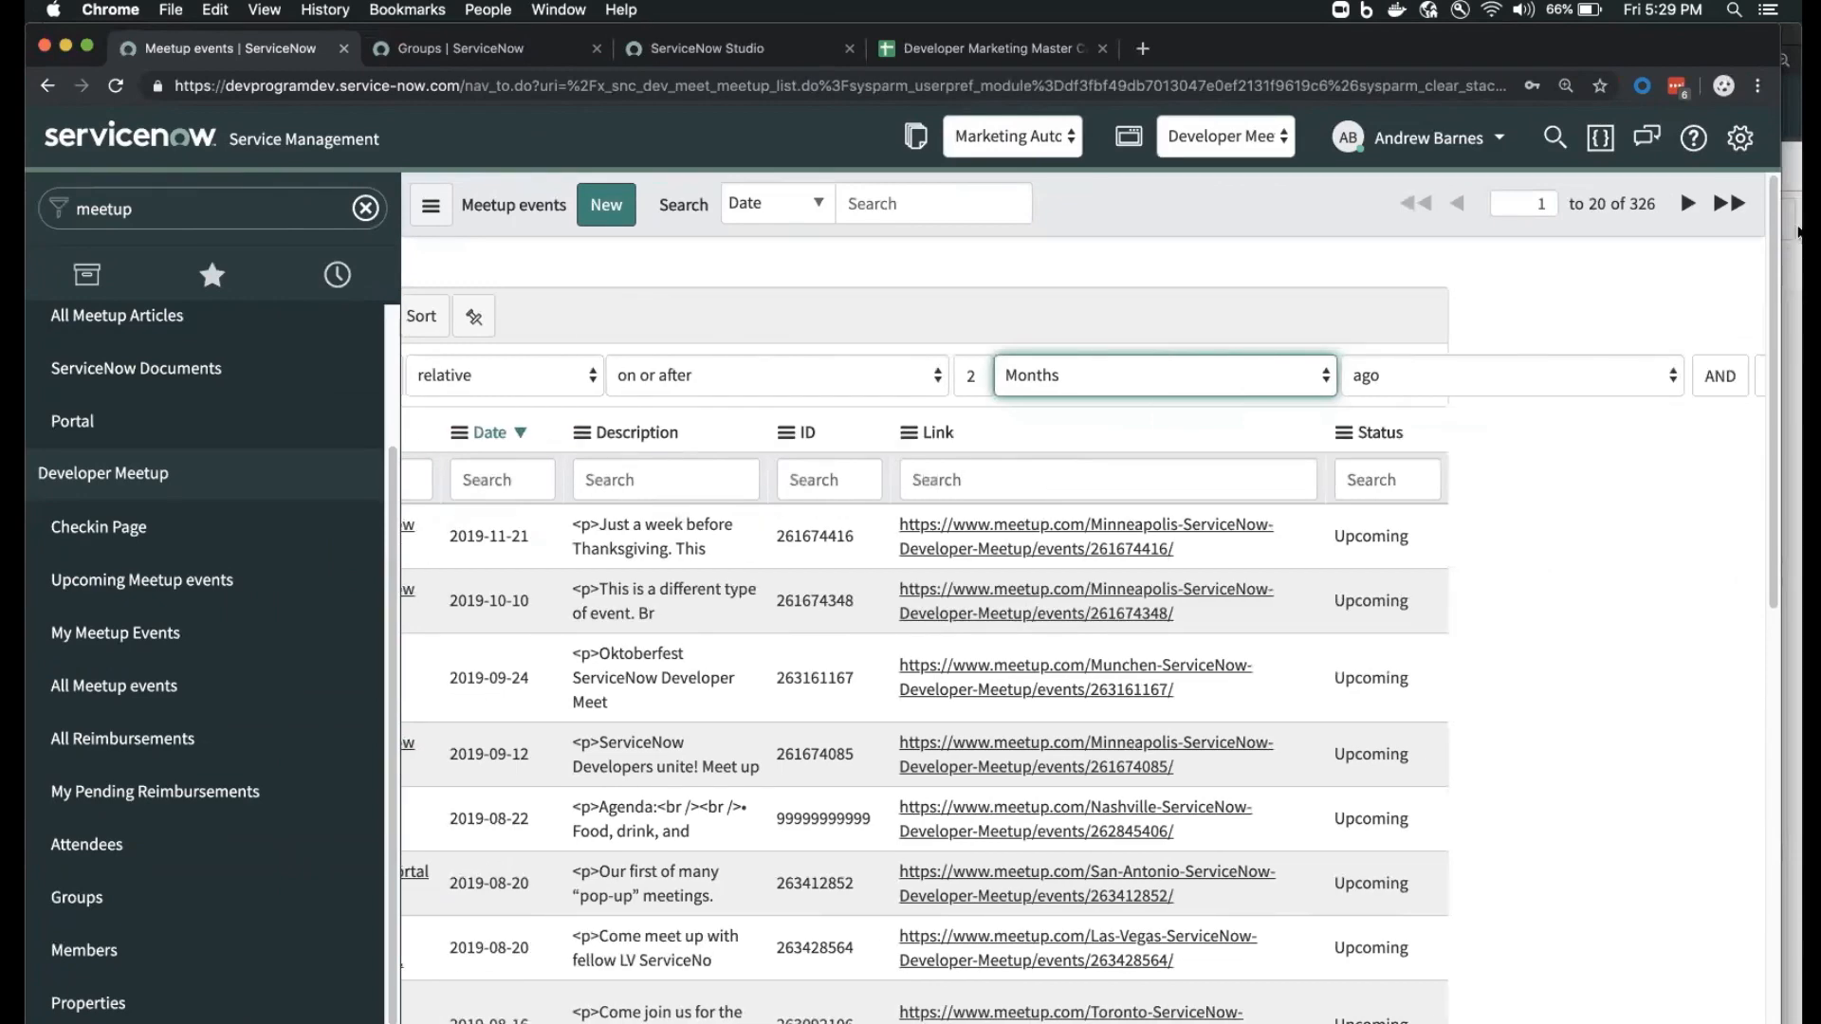
{"action": "left_click", "coordinate": [1719, 376]}
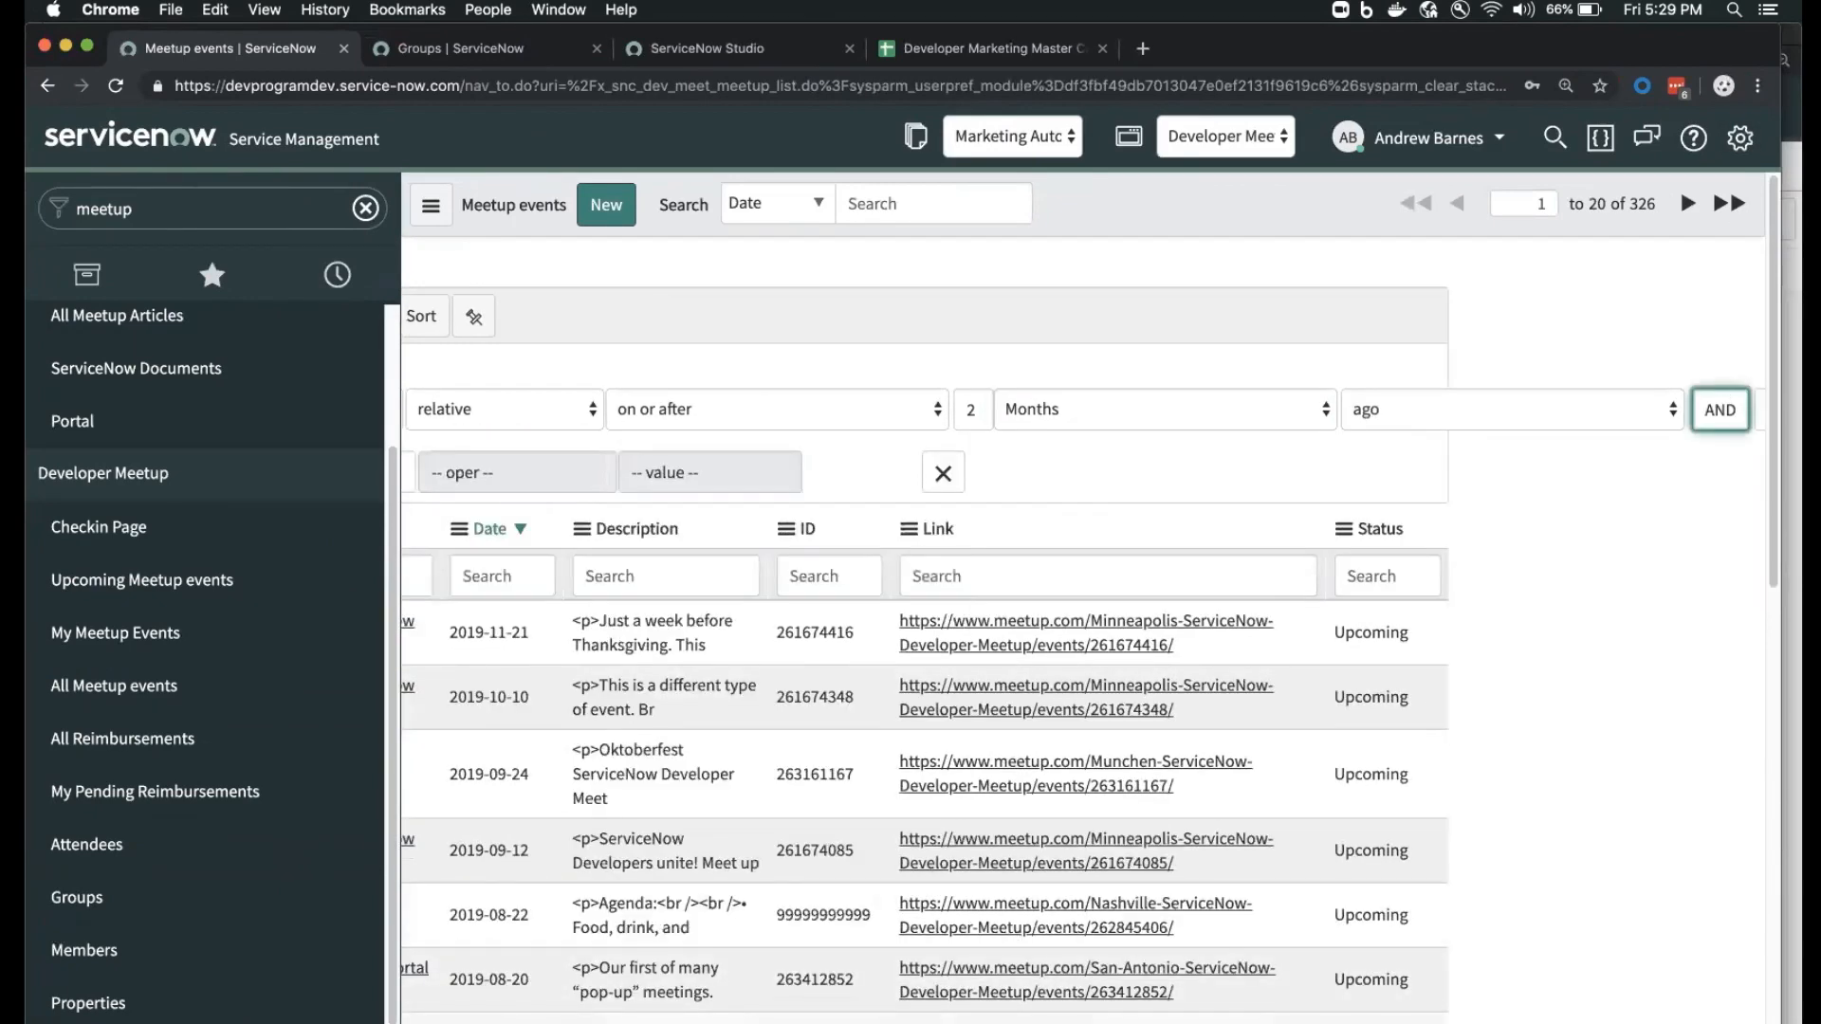
{"action": "scroll", "coordinate": [528, 423], "scroll_direction": "left", "scroll_amount": 5}
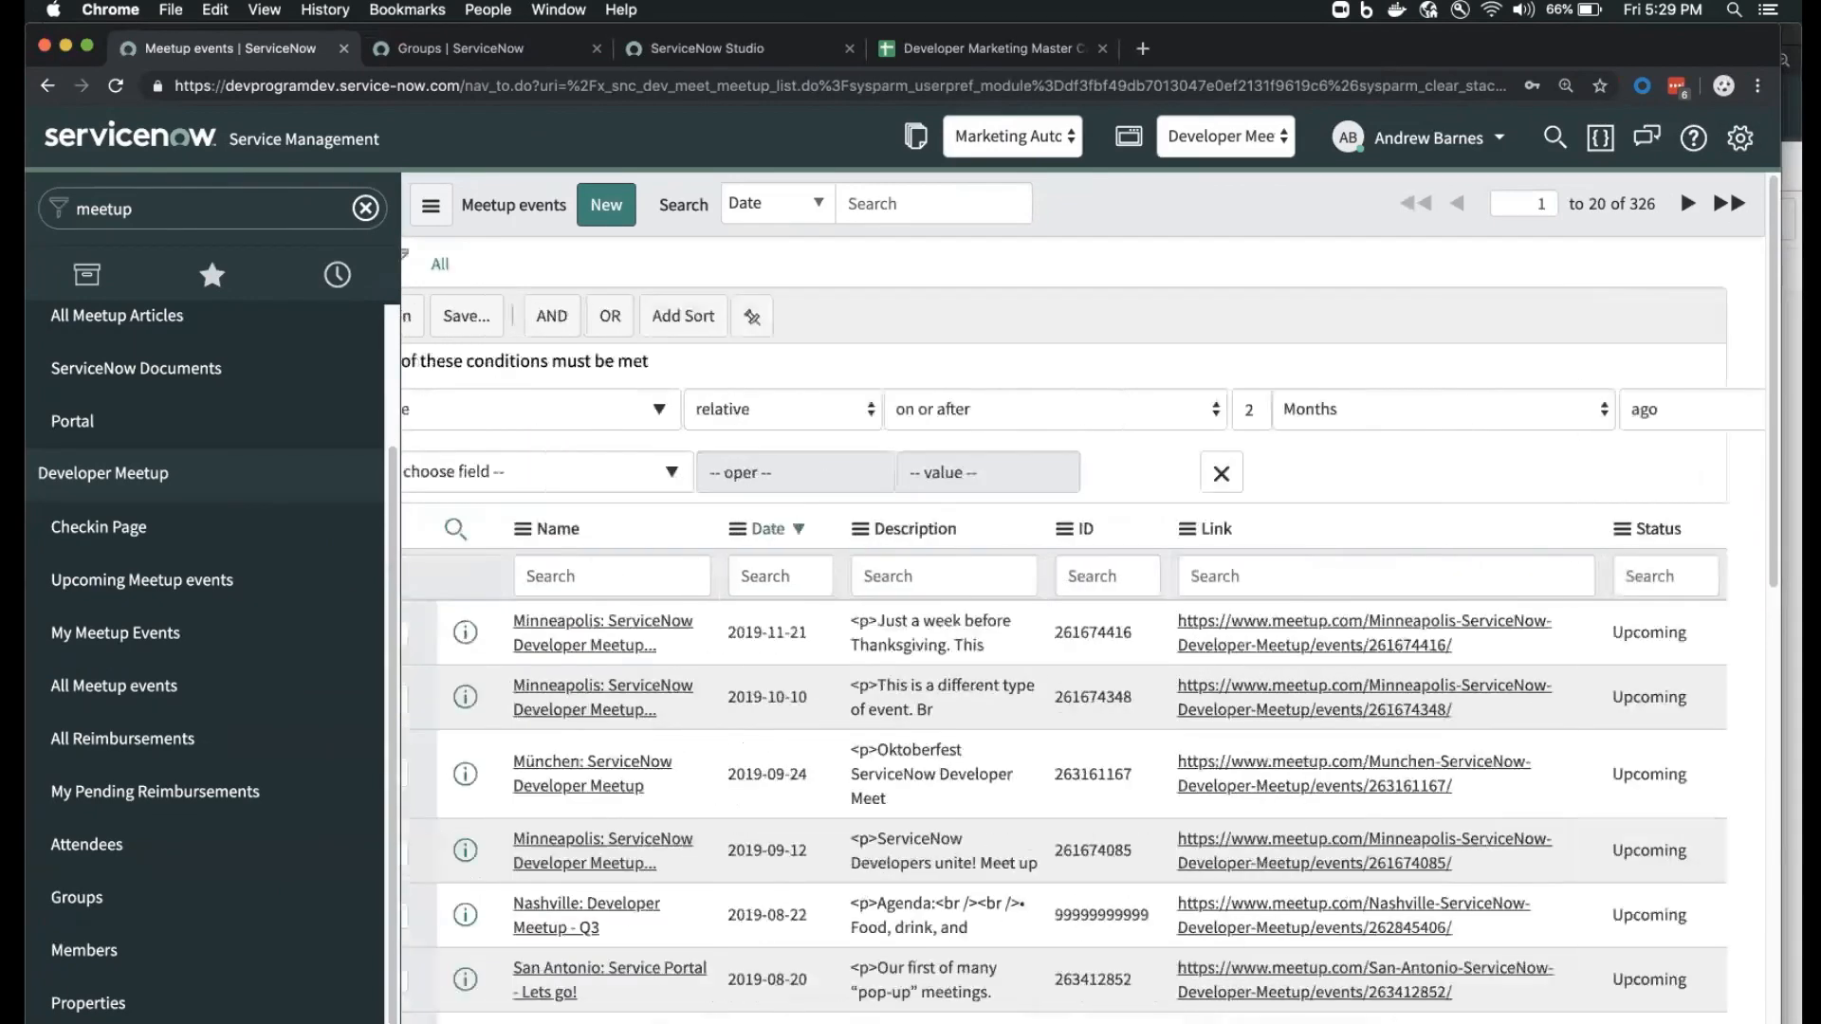
{"action": "left_click", "coordinate": [554, 479]}
{"action": "type", "text": "dat"}
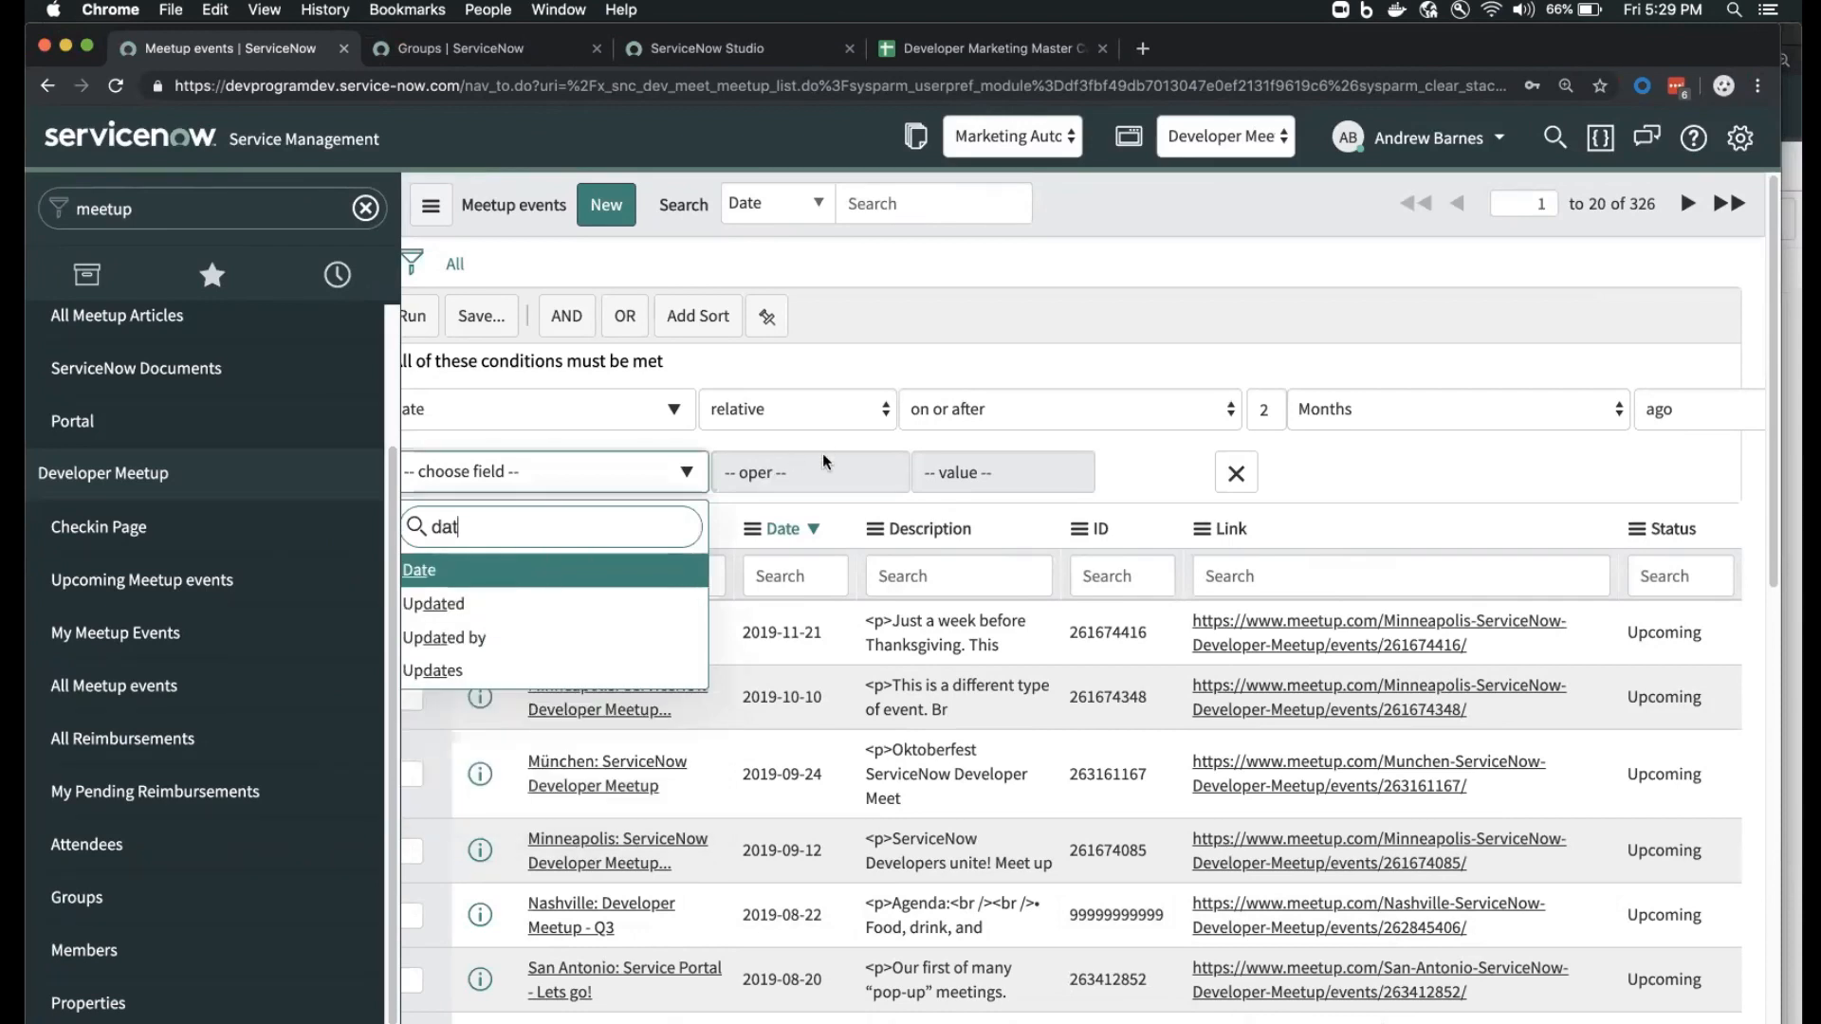
{"action": "left_click", "coordinate": [551, 574]}
{"action": "left_click", "coordinate": [835, 471]}
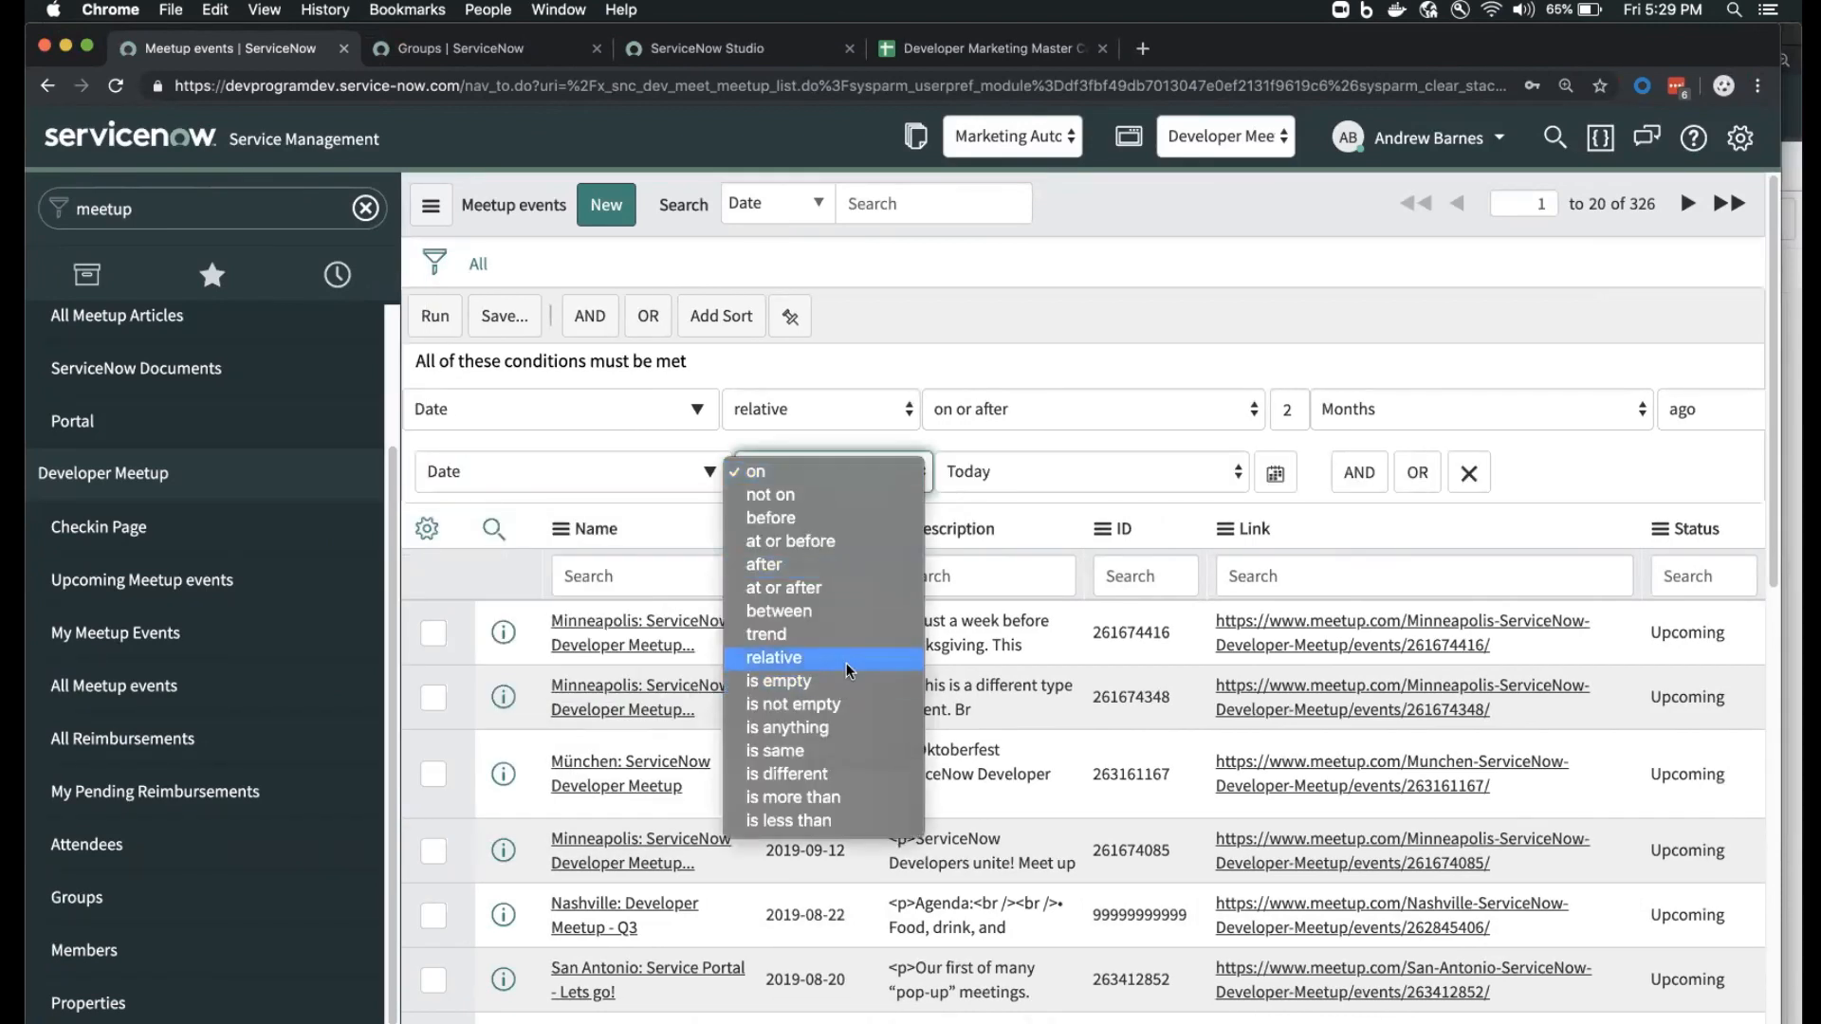
{"action": "left_click", "coordinate": [816, 658]}
- Set the second Date condition to on or before 2 Months from now and run the filter
{"action": "left_click", "coordinate": [1056, 471]}
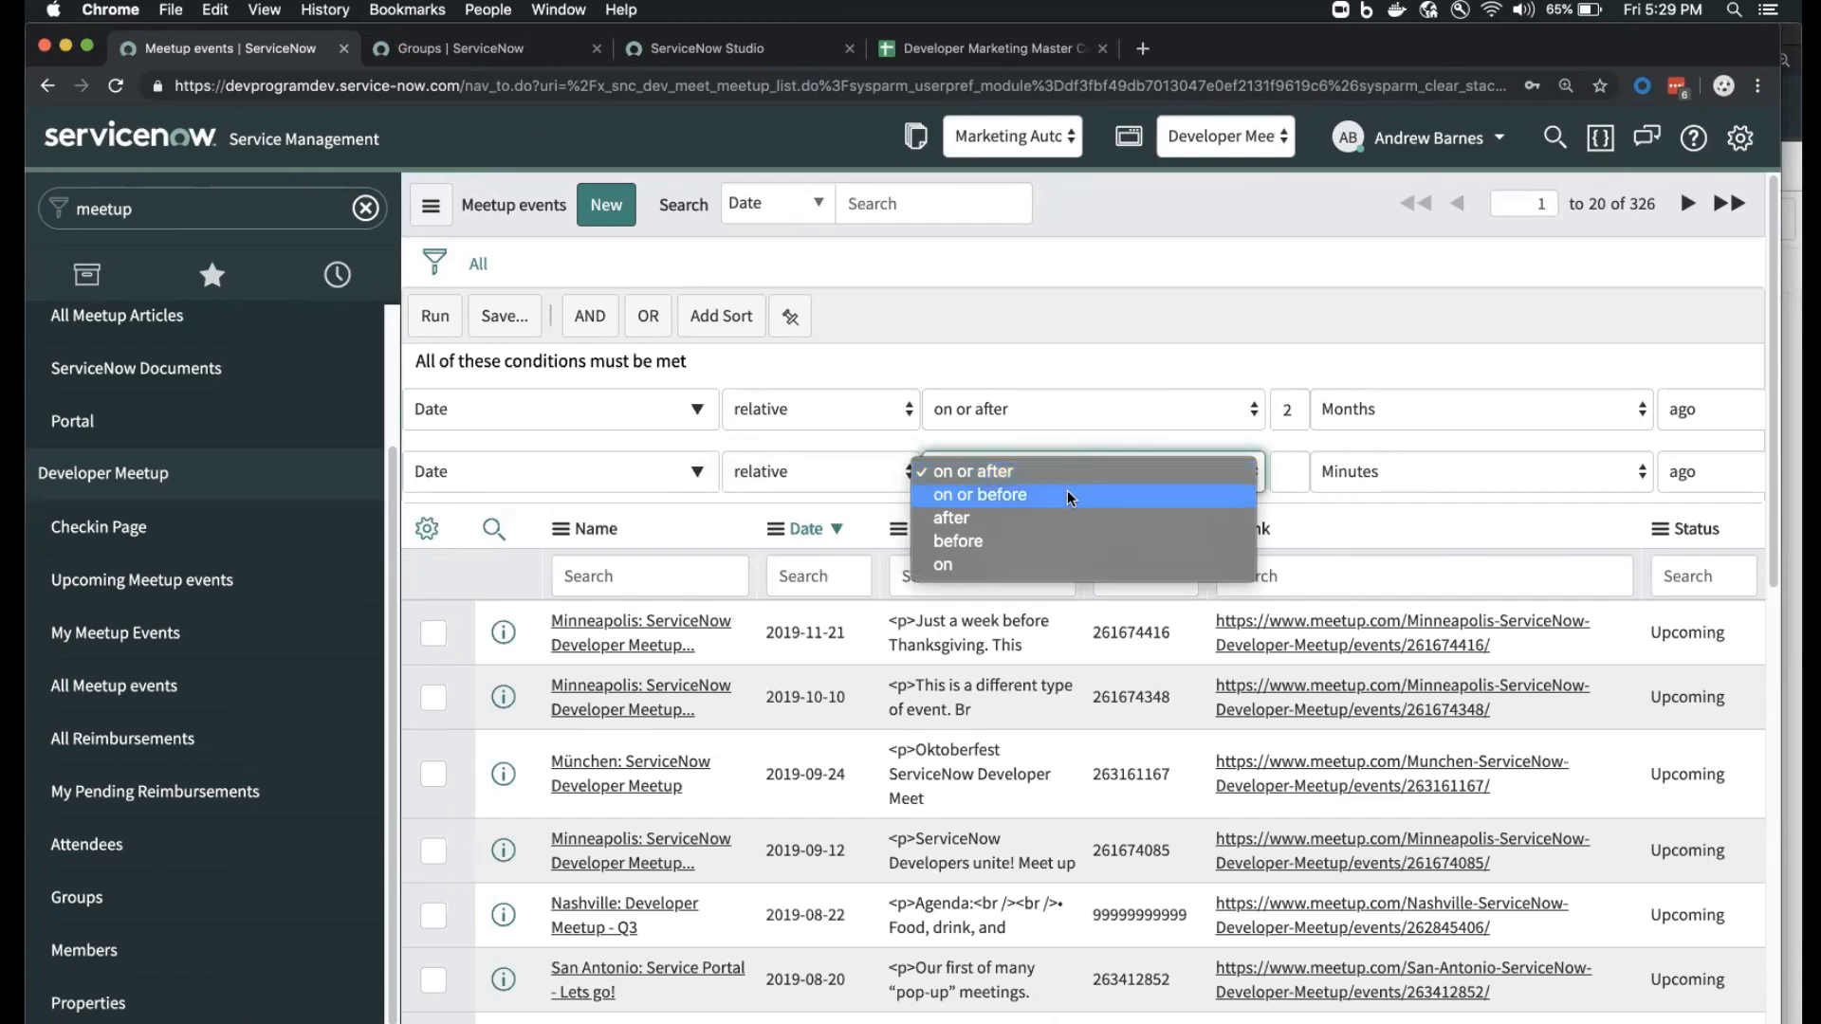
{"action": "left_click", "coordinate": [1055, 494]}
{"action": "left_click", "coordinate": [1288, 473]}
{"action": "type", "text": "2"}
{"action": "left_click", "coordinate": [1413, 473]}
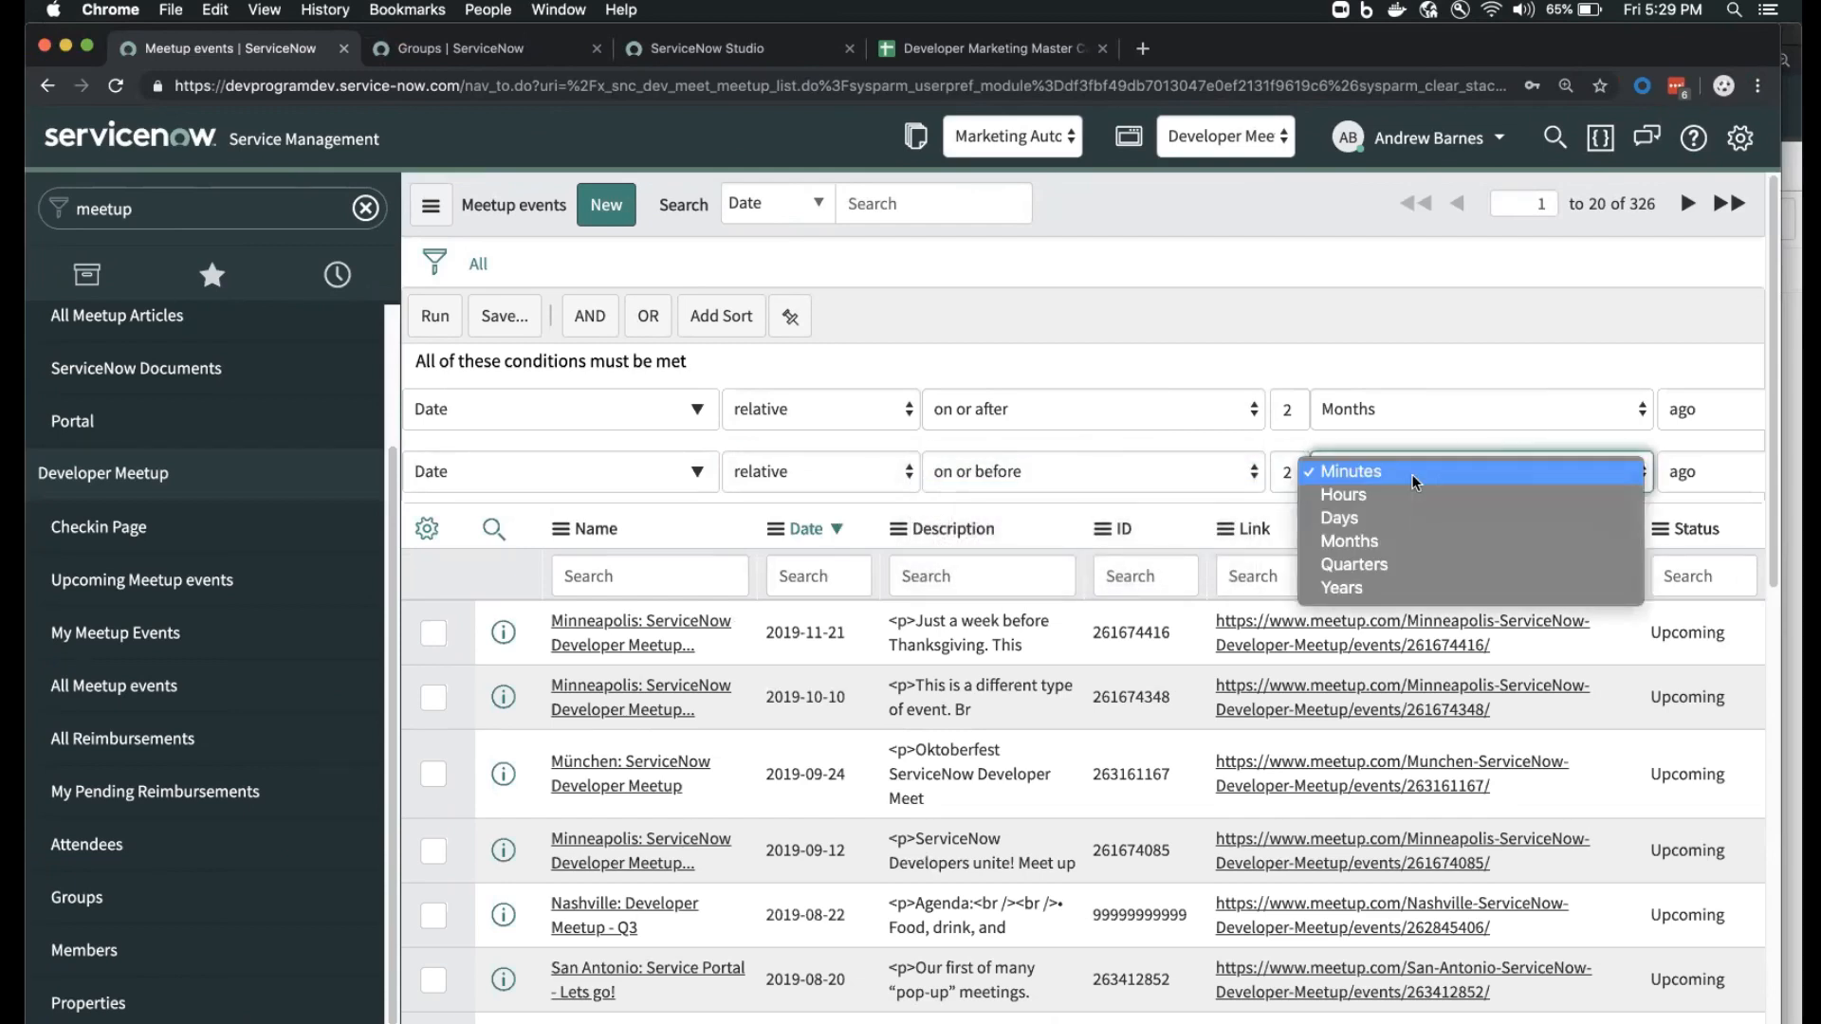
{"action": "left_click", "coordinate": [1413, 541]}
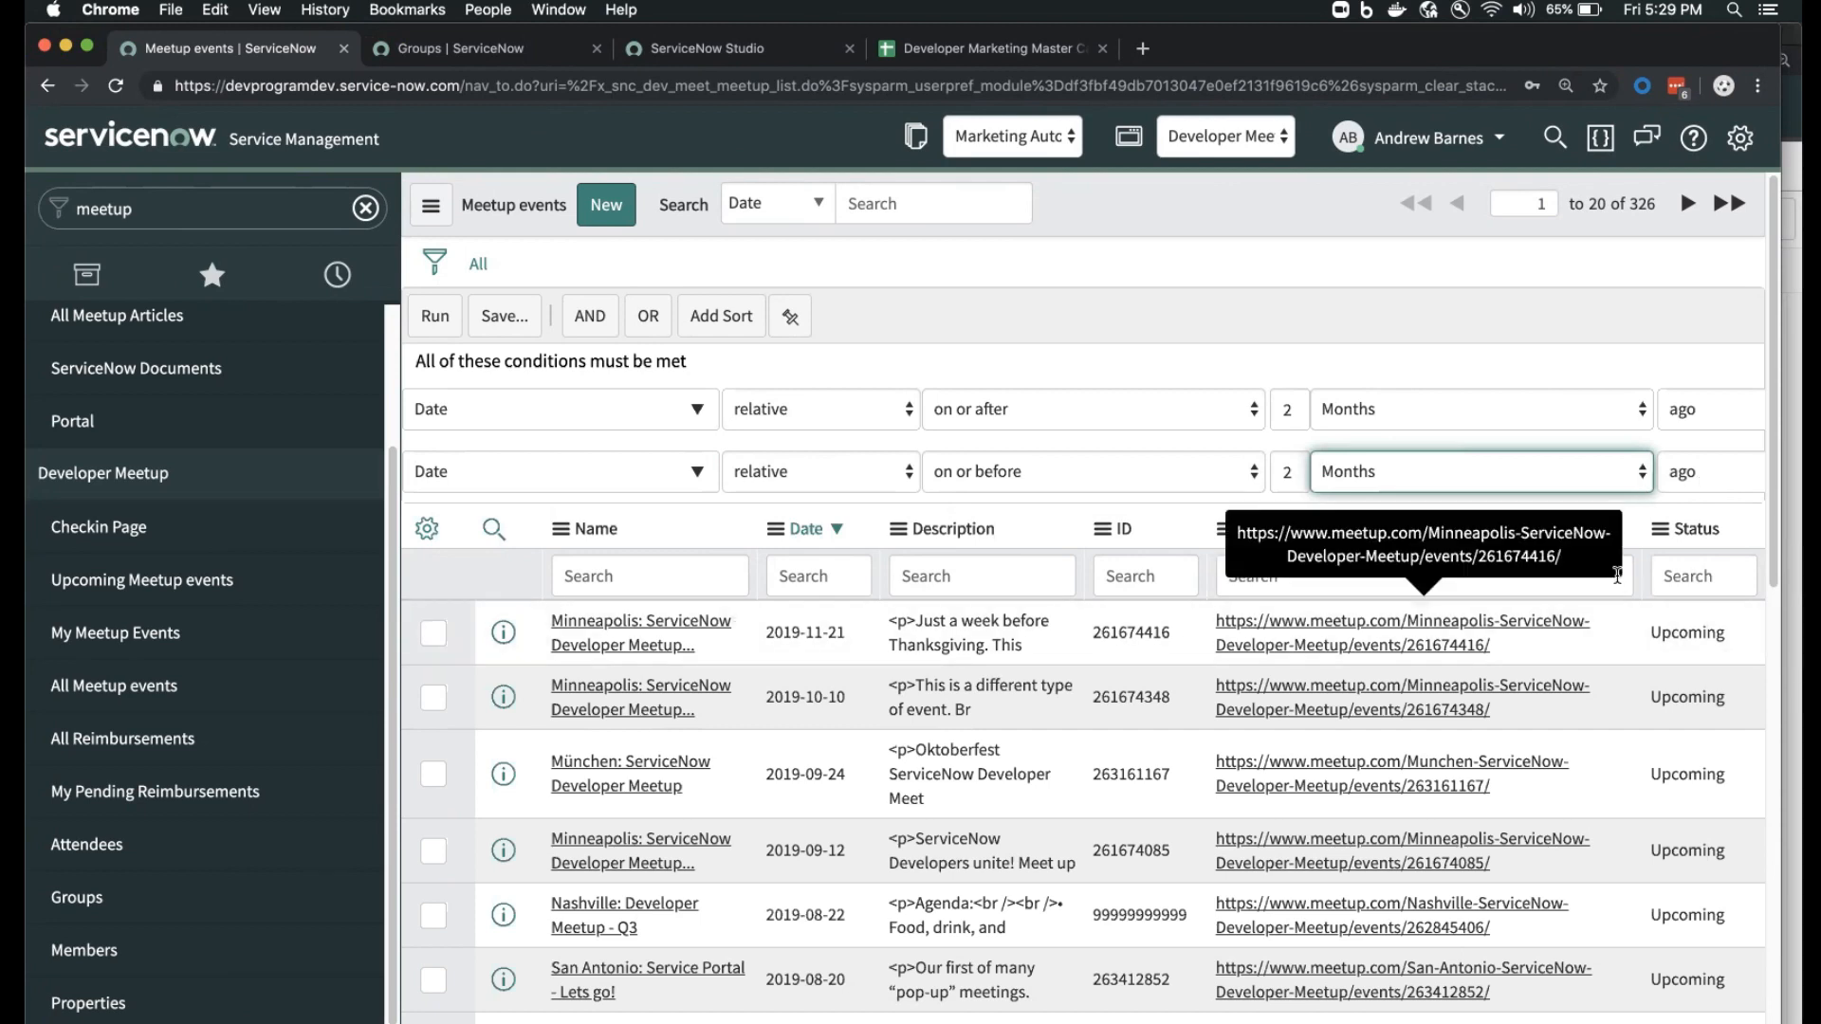
{"action": "left_click", "coordinate": [1687, 478]}
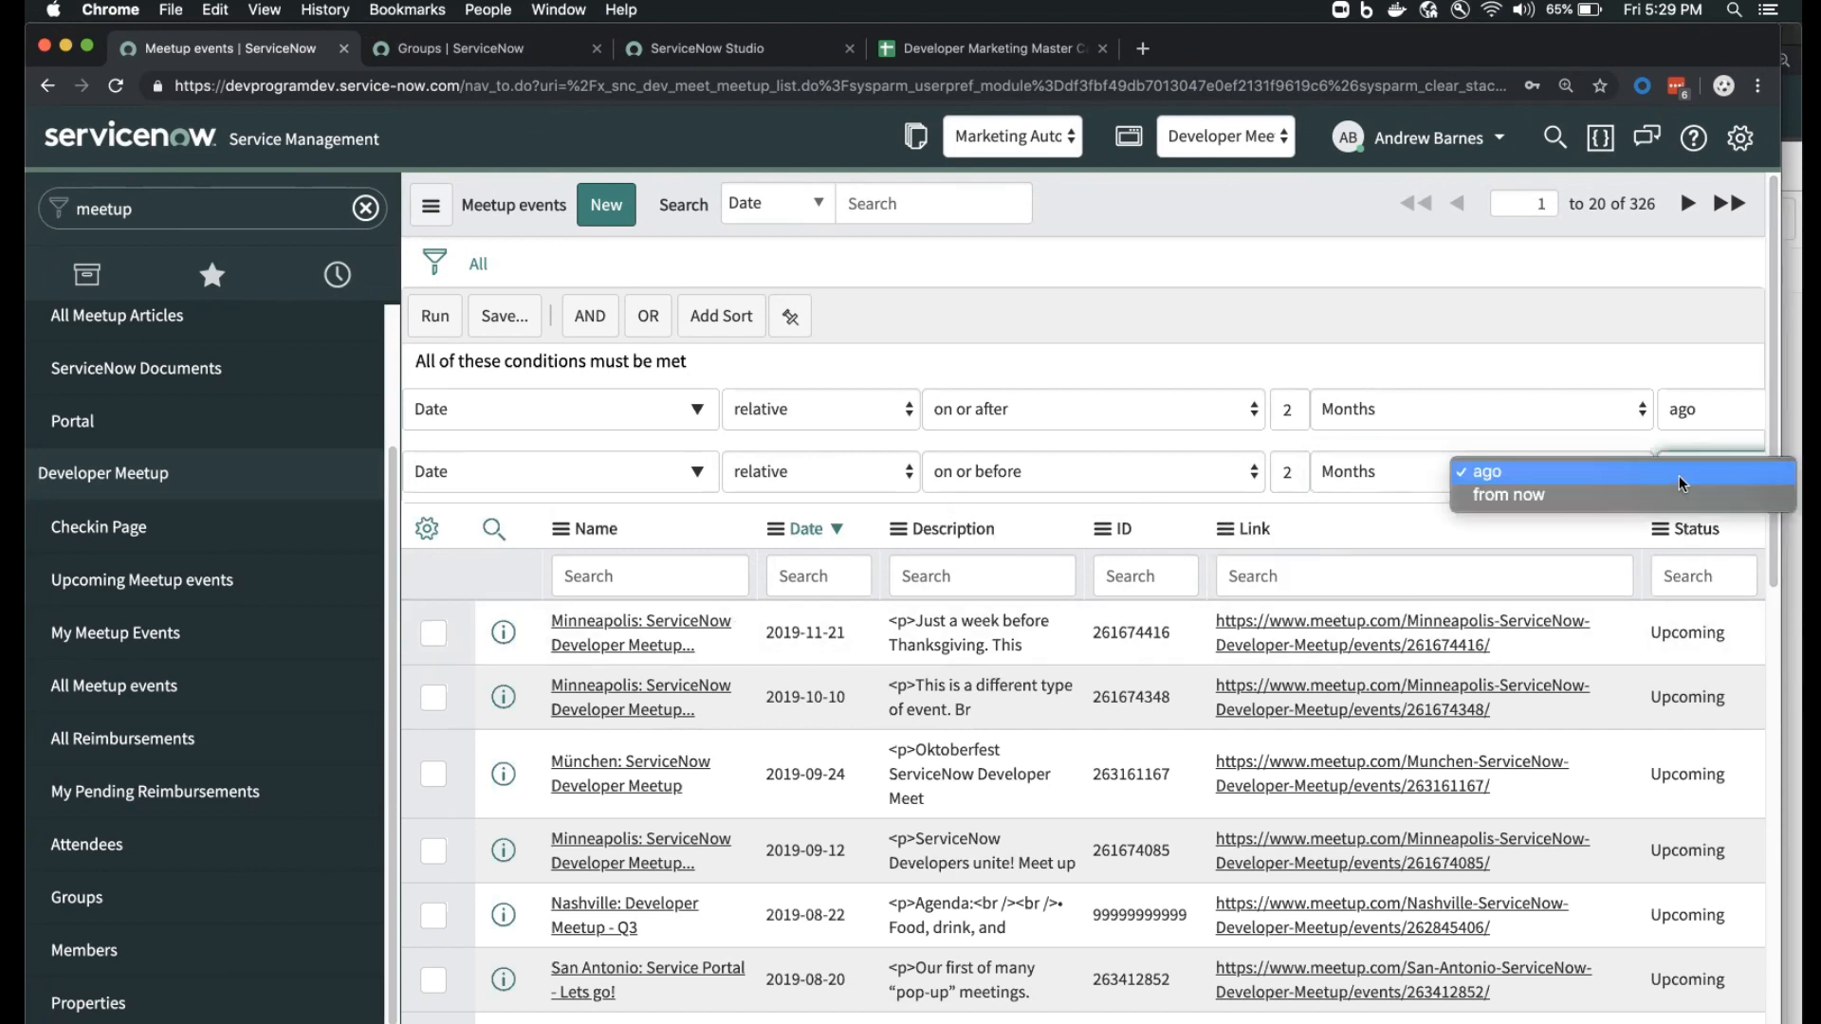
{"action": "left_click", "coordinate": [1668, 500]}
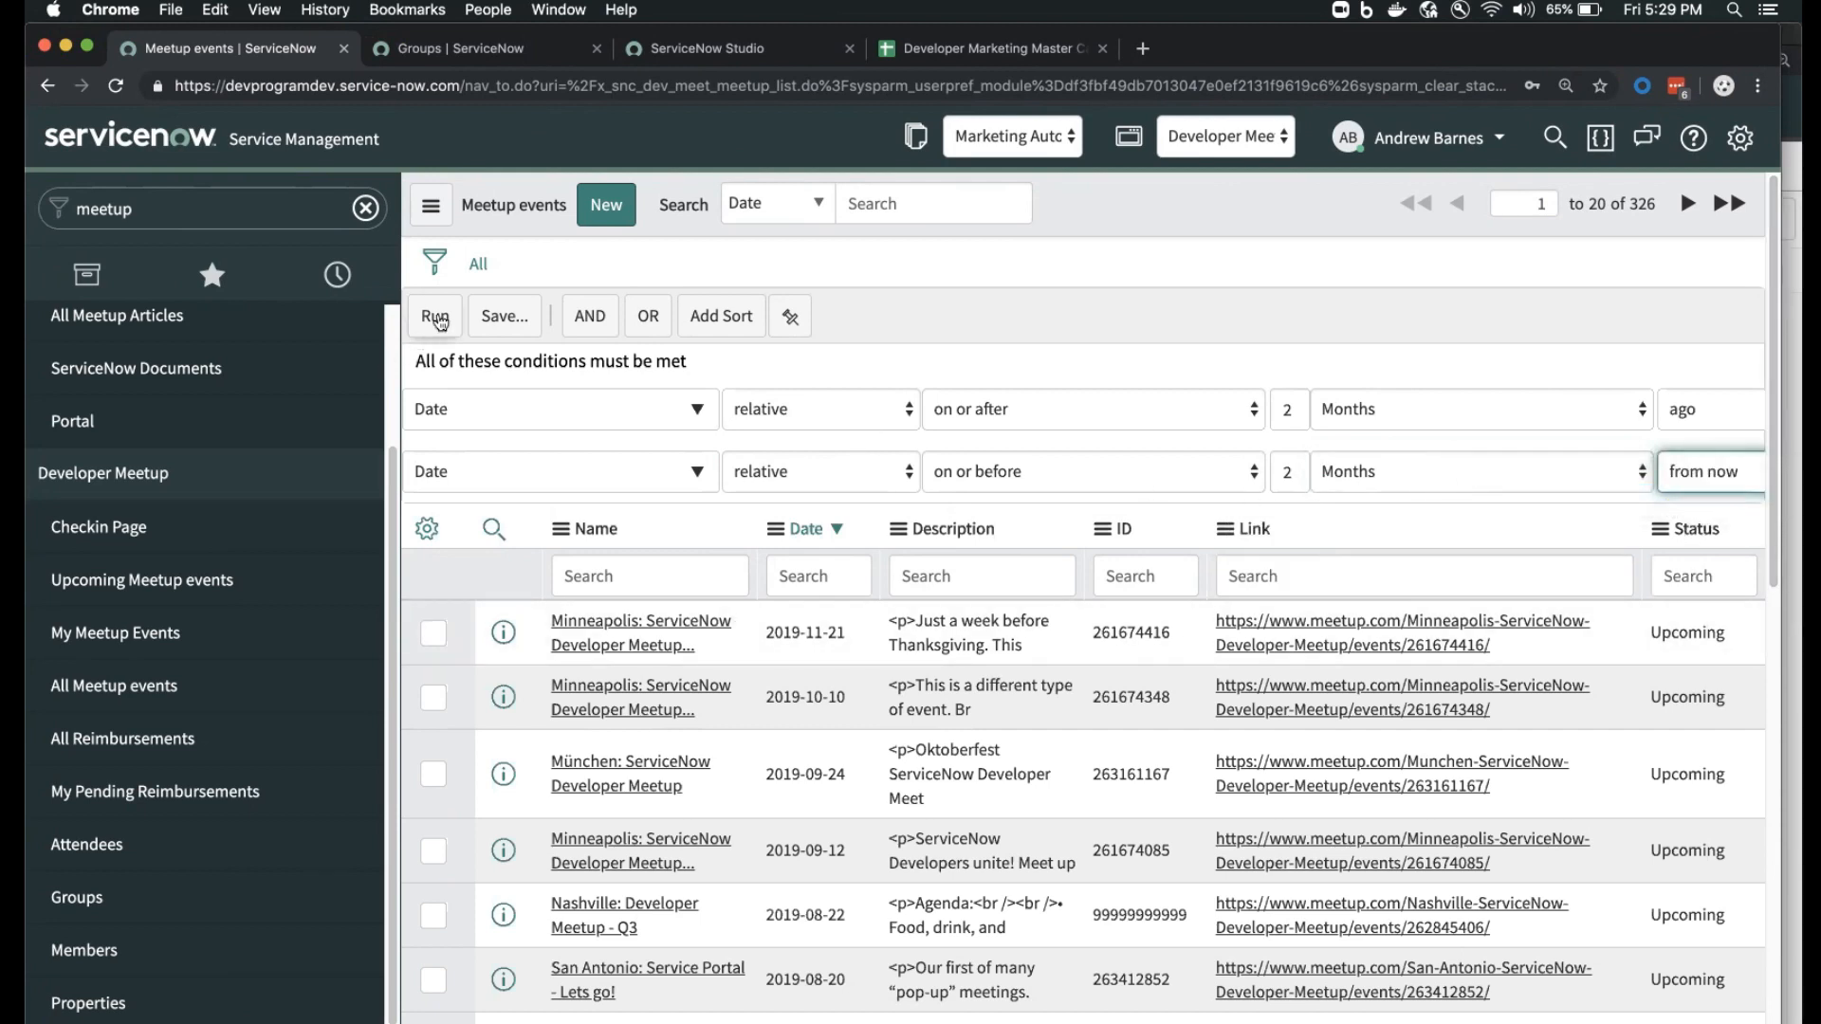
{"action": "left_click", "coordinate": [435, 316]}
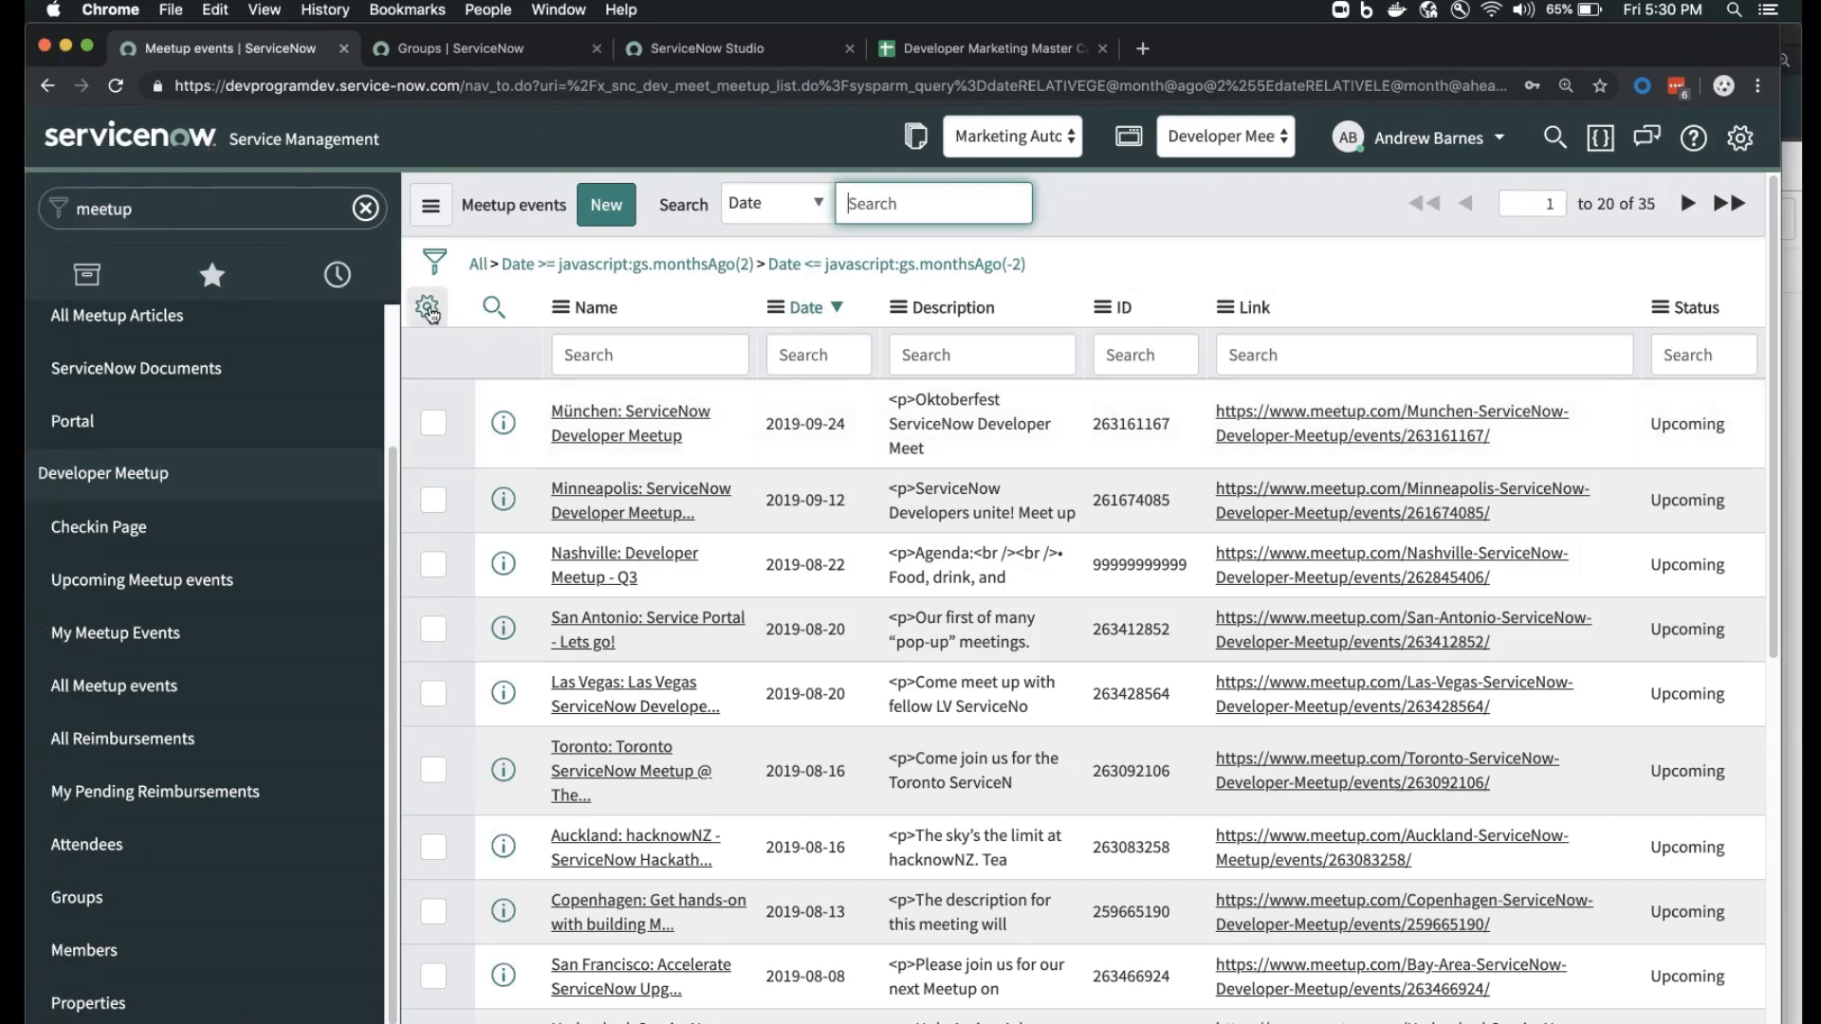
- Add the Group column to the meetup events list and group the filtered records by Group
{"action": "left_click", "coordinate": [427, 306]}
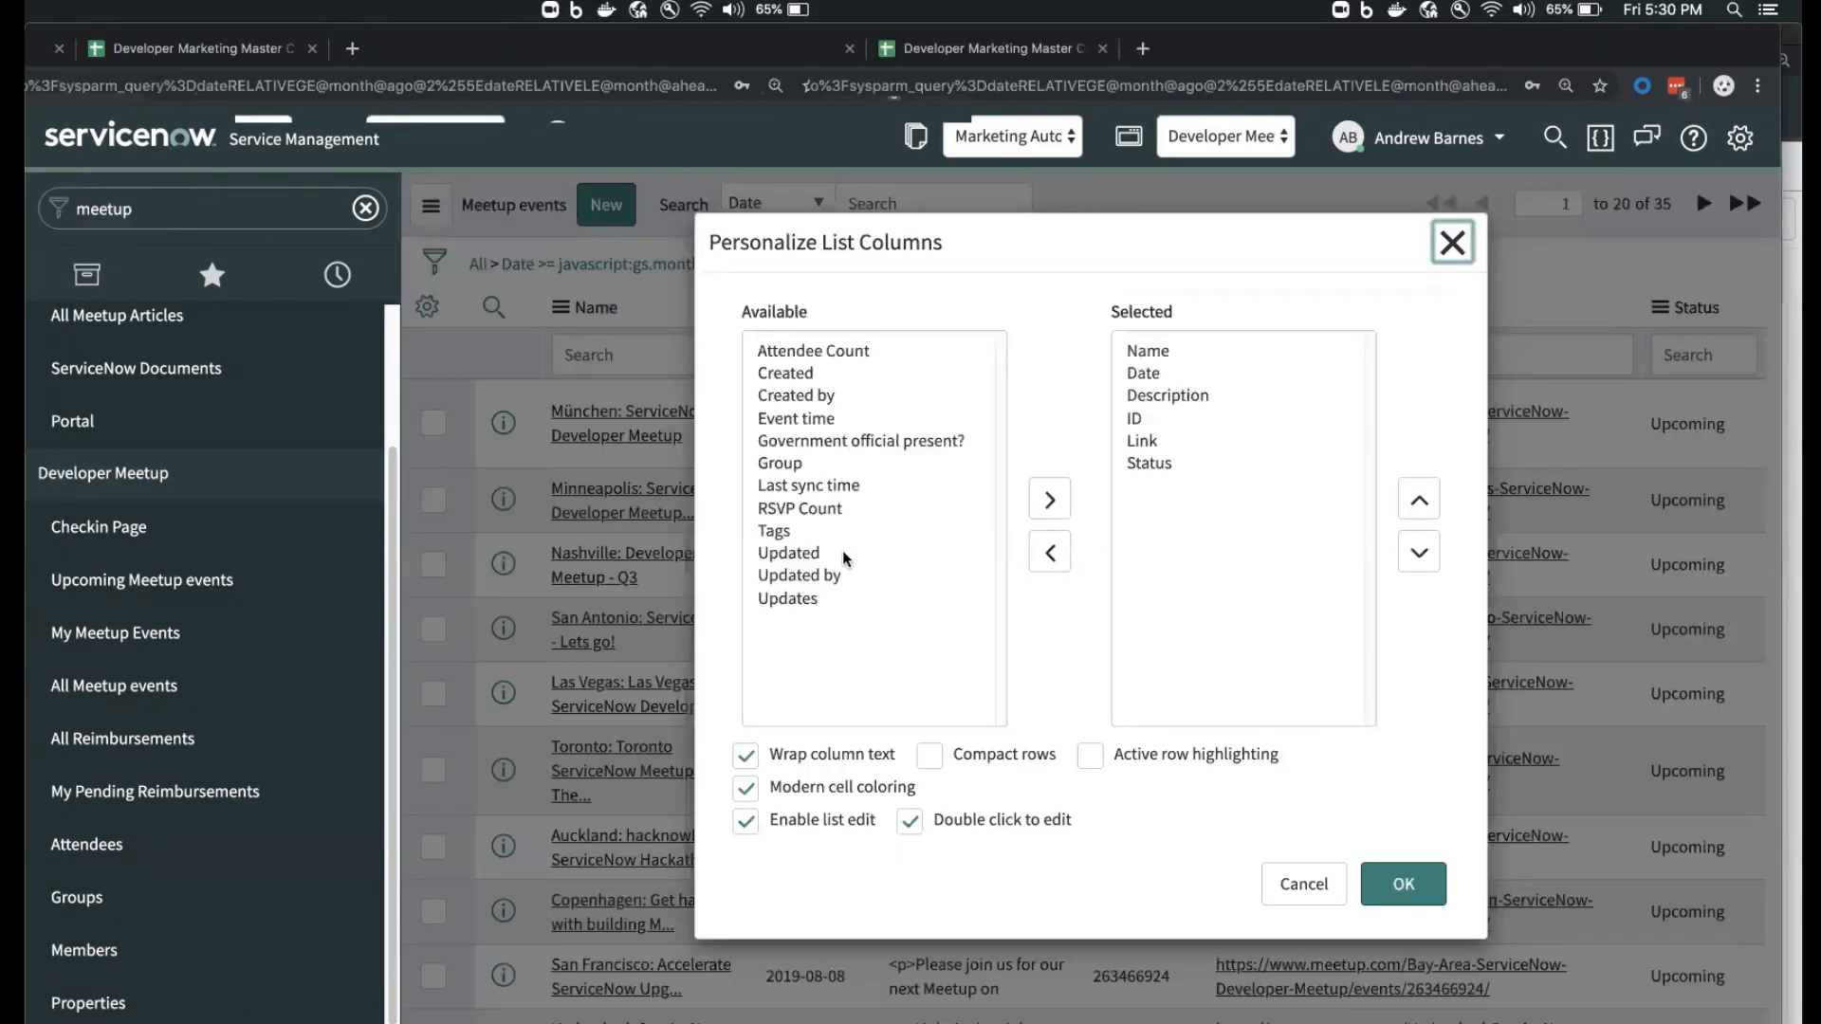
{"action": "double_click", "coordinate": [809, 463]}
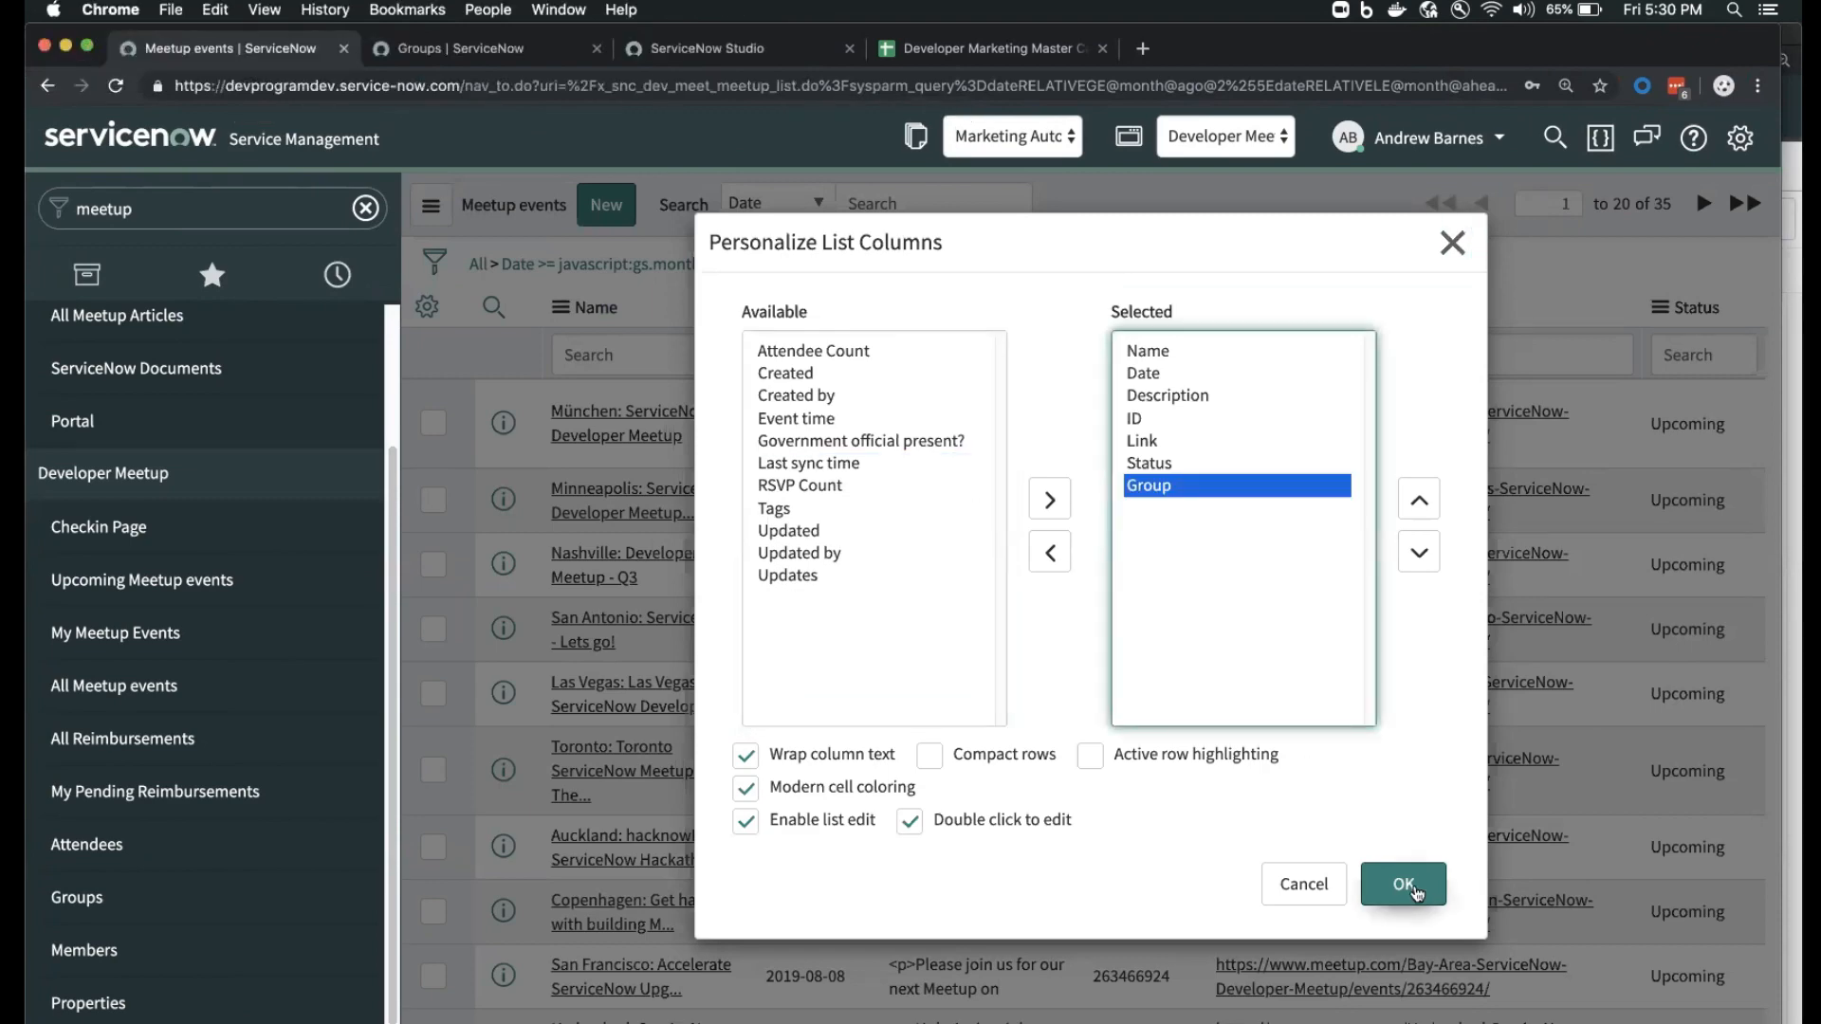
{"action": "left_click", "coordinate": [1404, 884]}
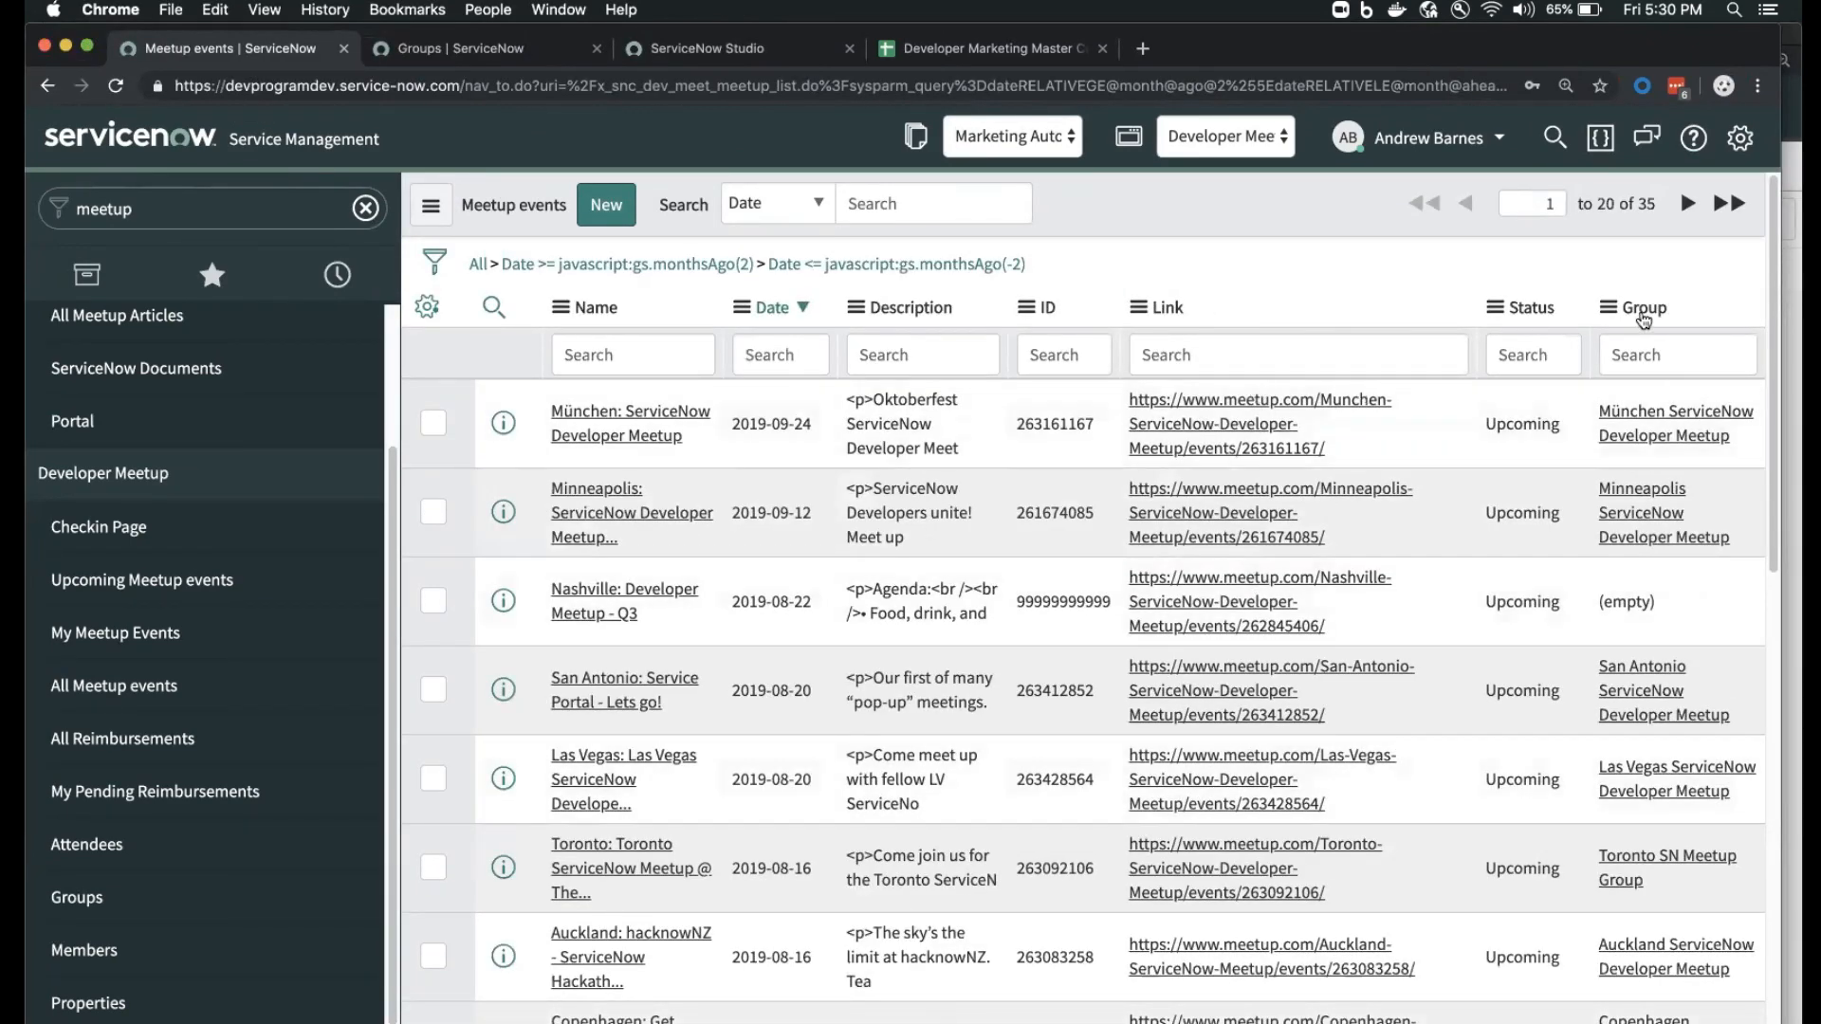
{"action": "right_click", "coordinate": [1642, 313]}
{"action": "left_click", "coordinate": [1585, 439]}
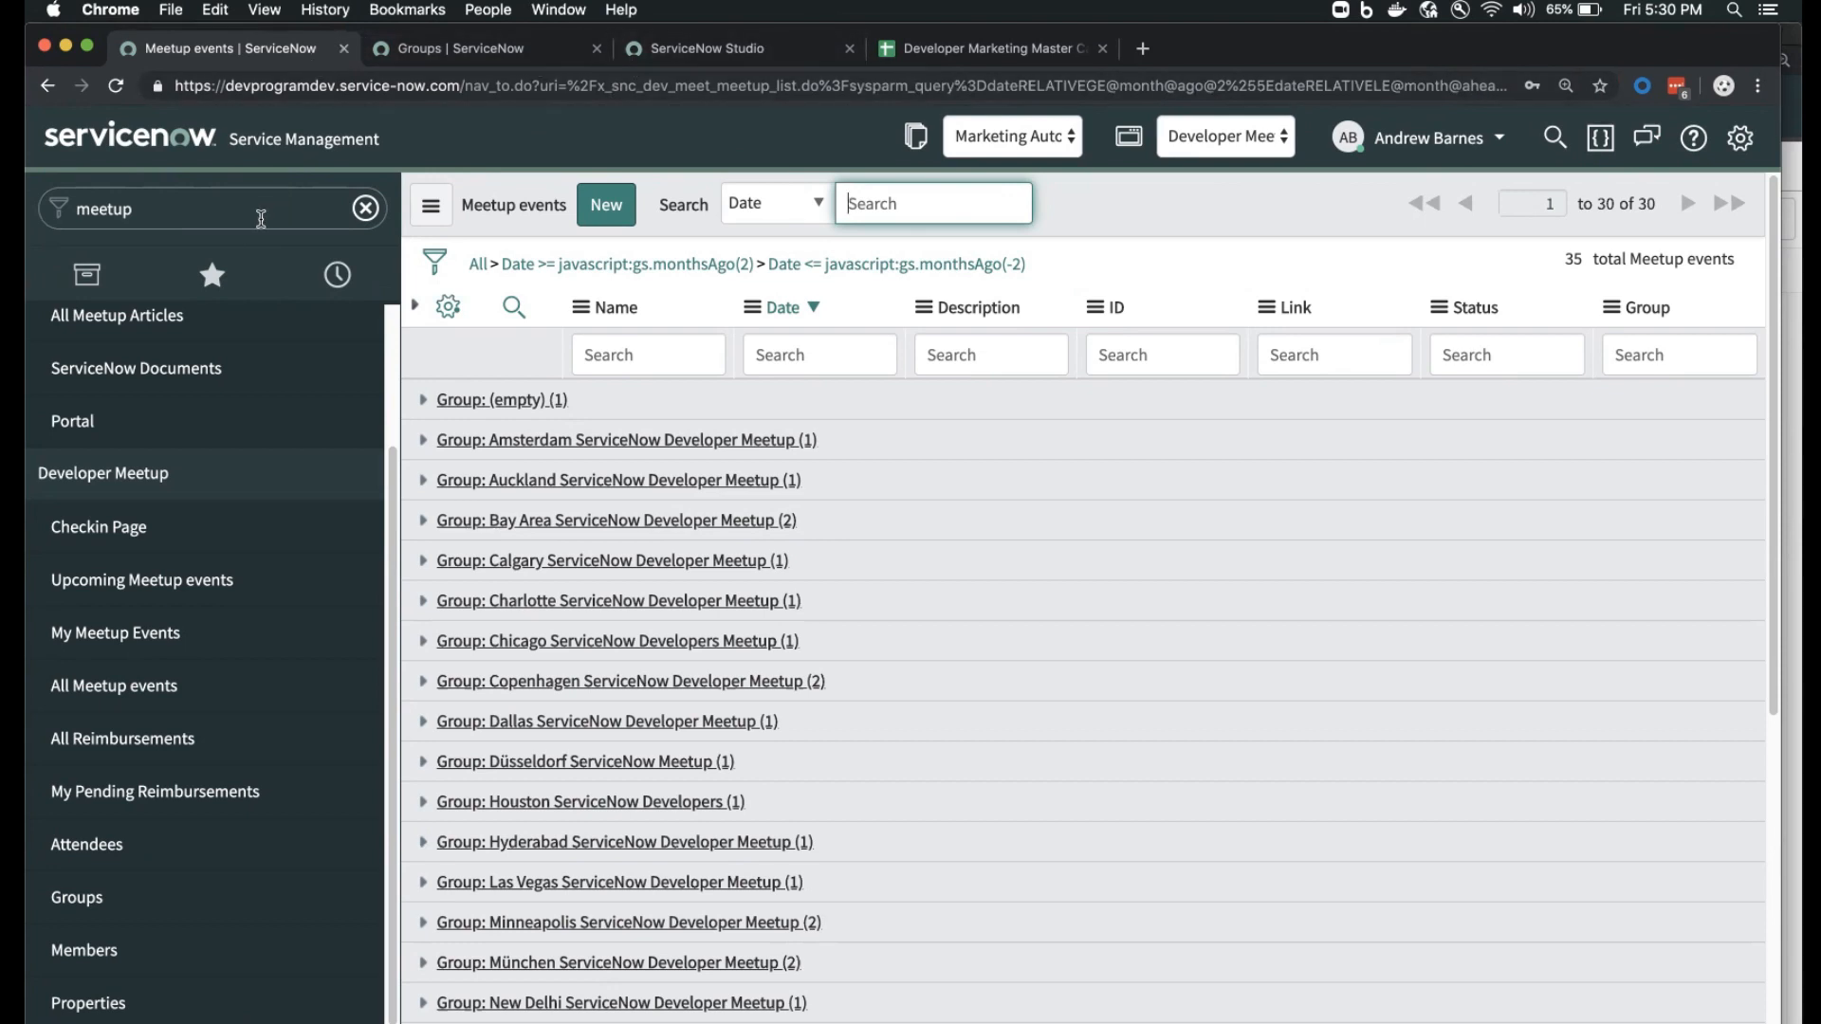
- Close the earlier Health Check execution views and test dialog in Flow Designer, and run the flow test again
{"action": "left_click", "coordinate": [261, 218]}
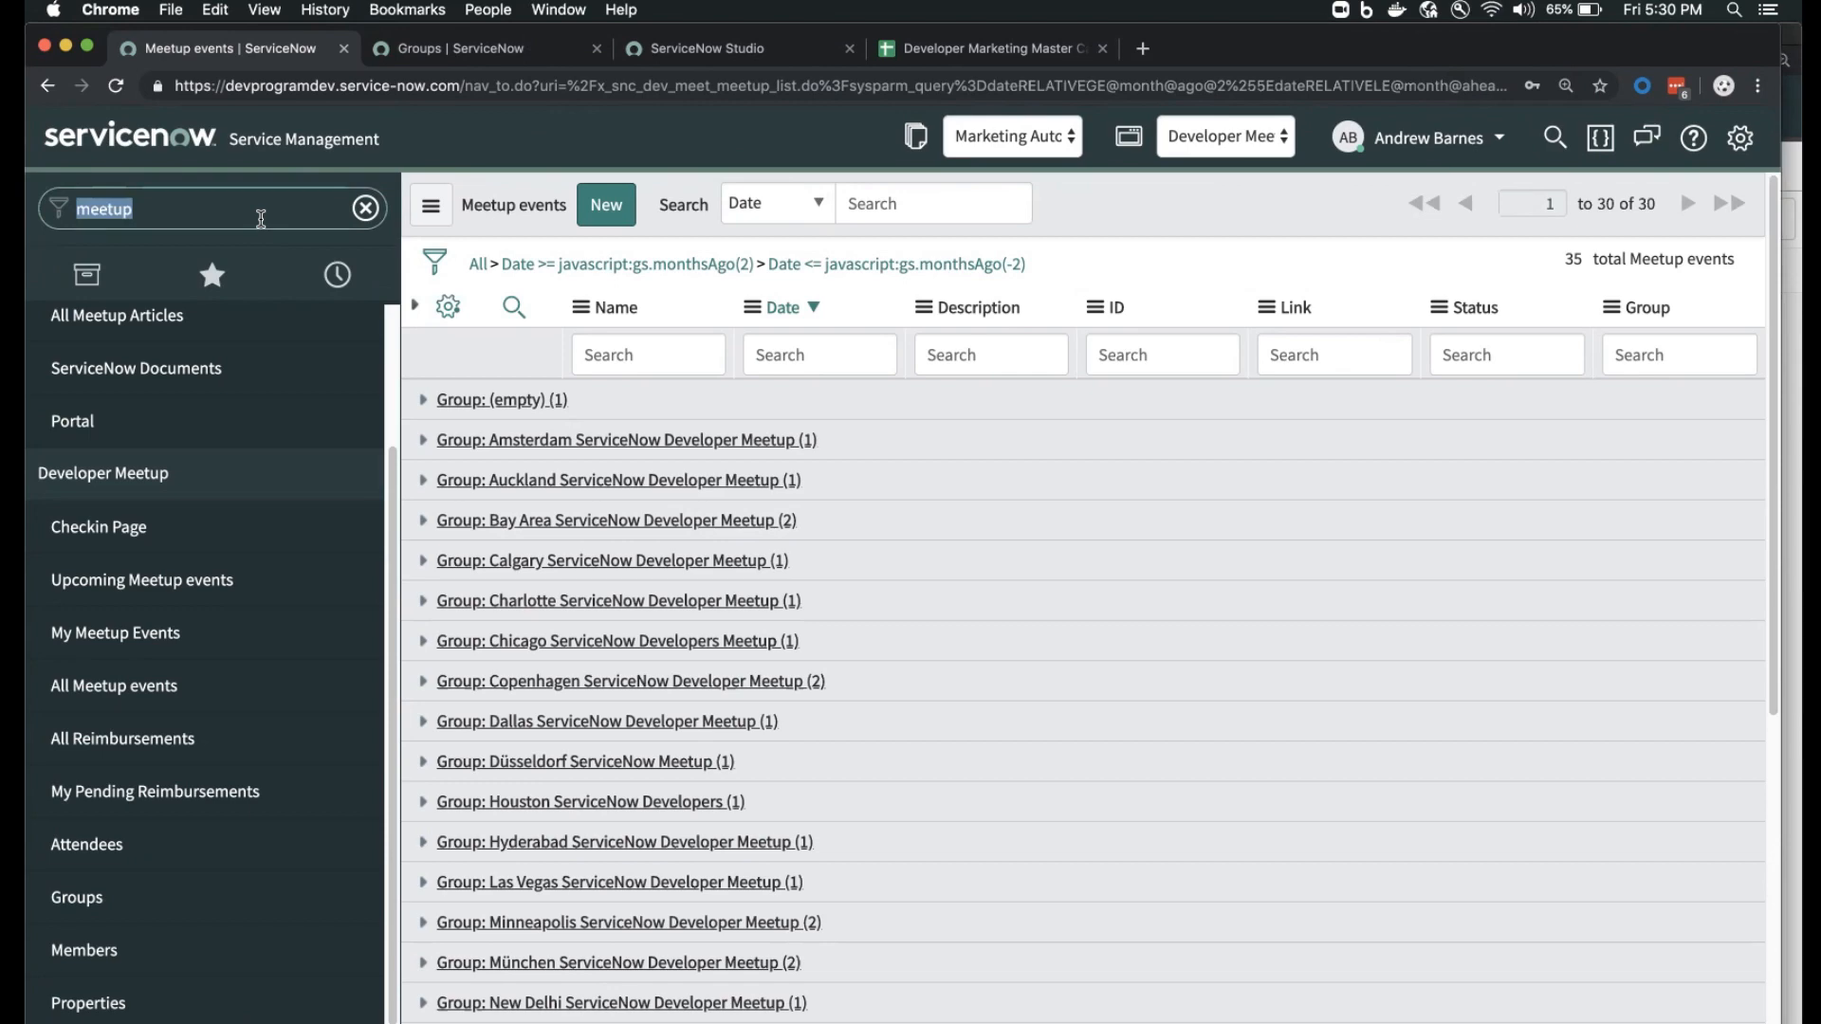
{"action": "left_click", "coordinate": [718, 49]}
{"action": "left_click", "coordinate": [527, 48]}
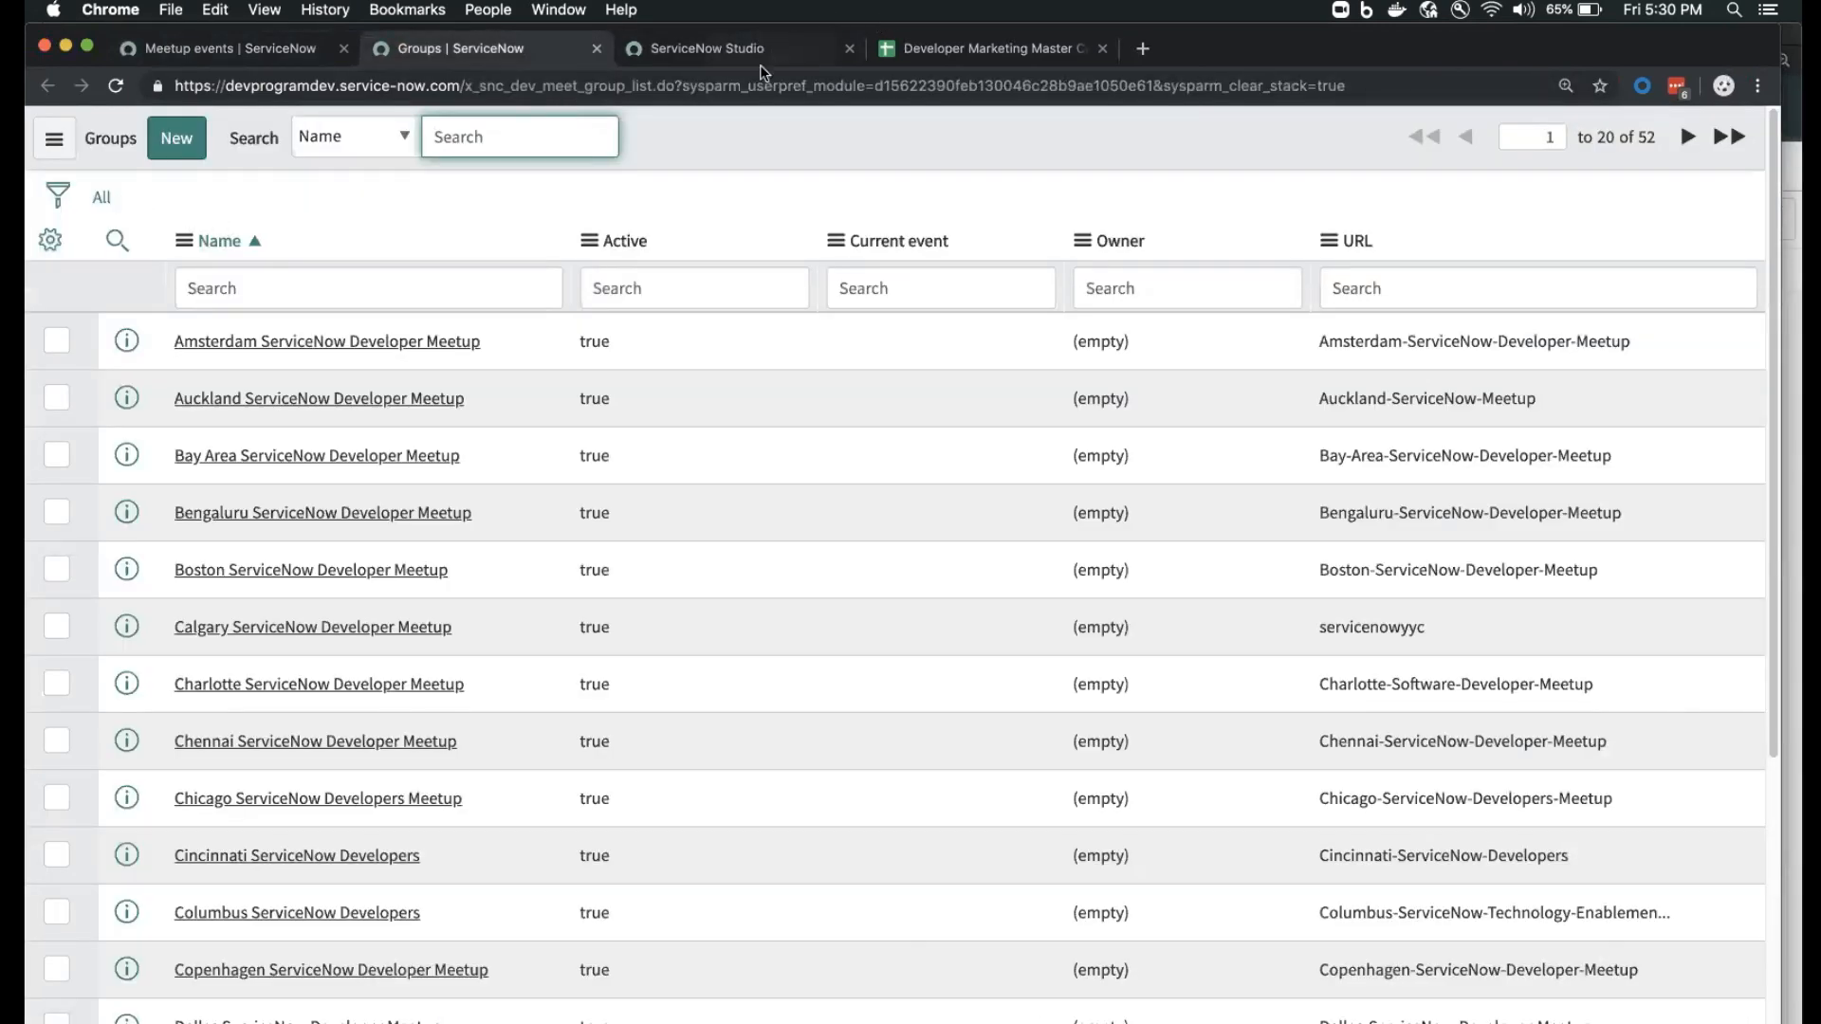
{"action": "key", "text": "super+grave"}
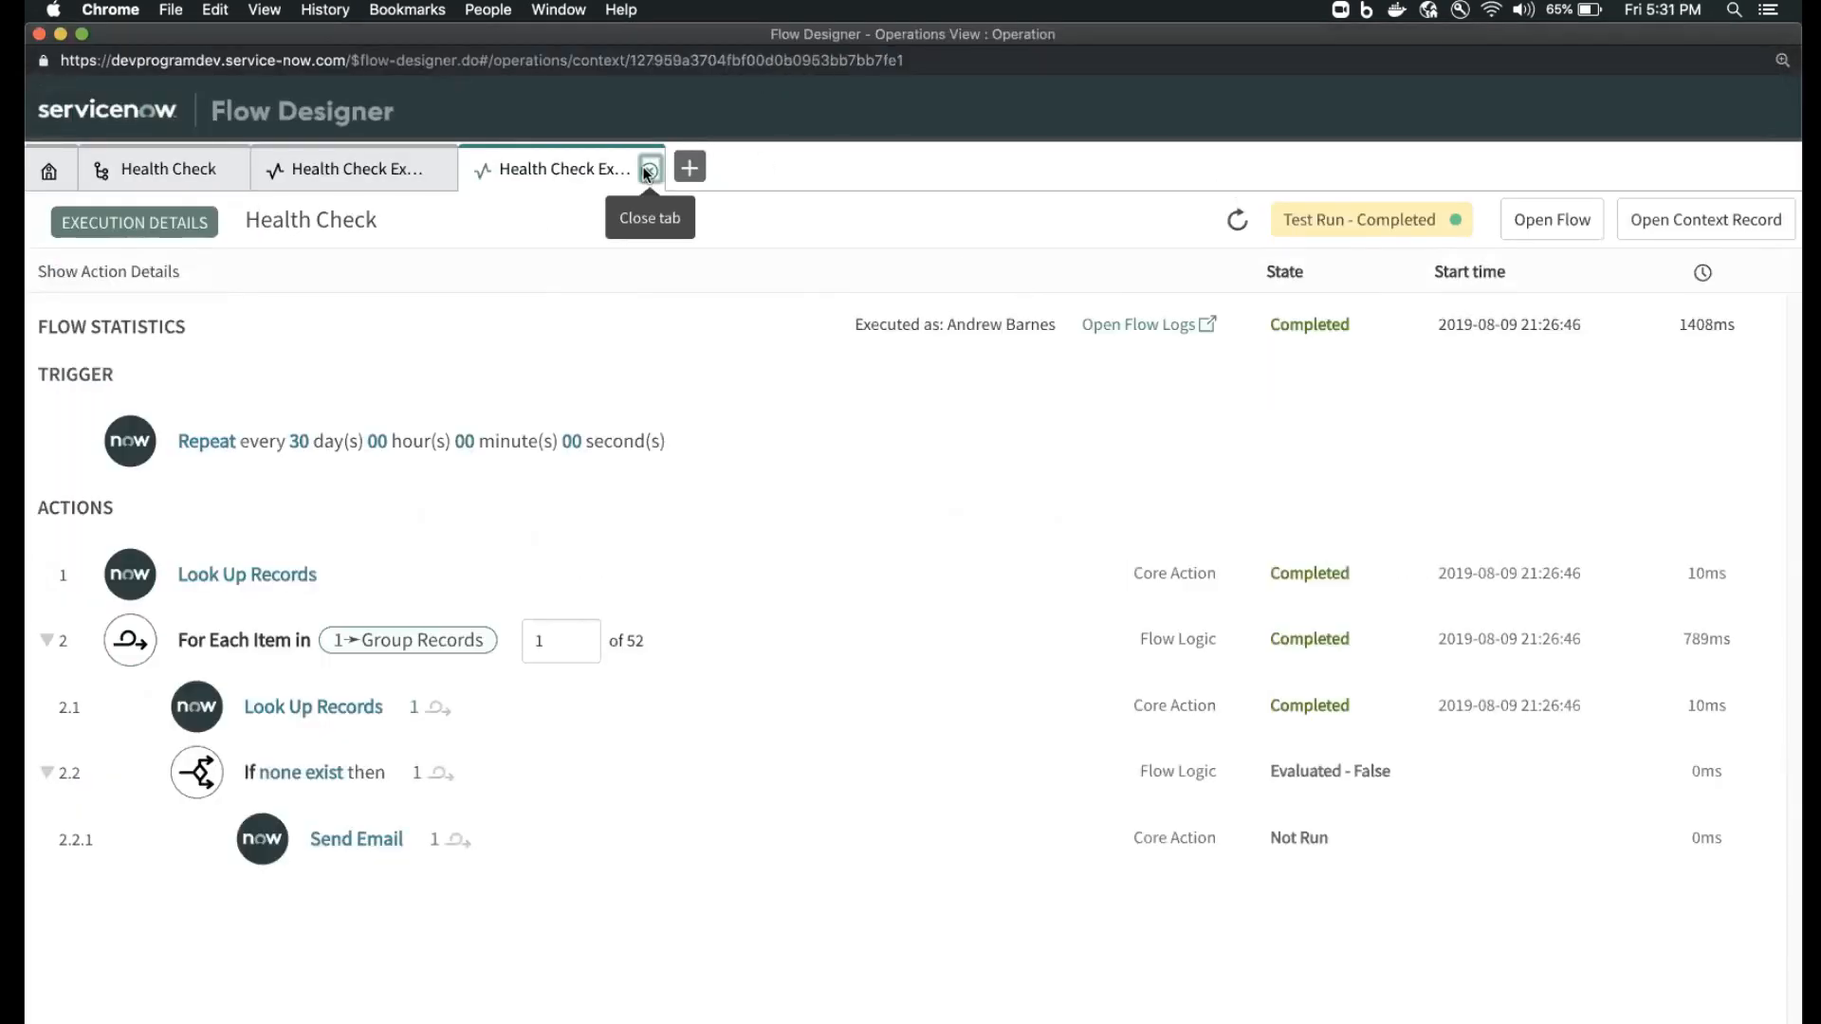
{"action": "left_click", "coordinate": [648, 171]}
{"action": "left_click", "coordinate": [441, 172]}
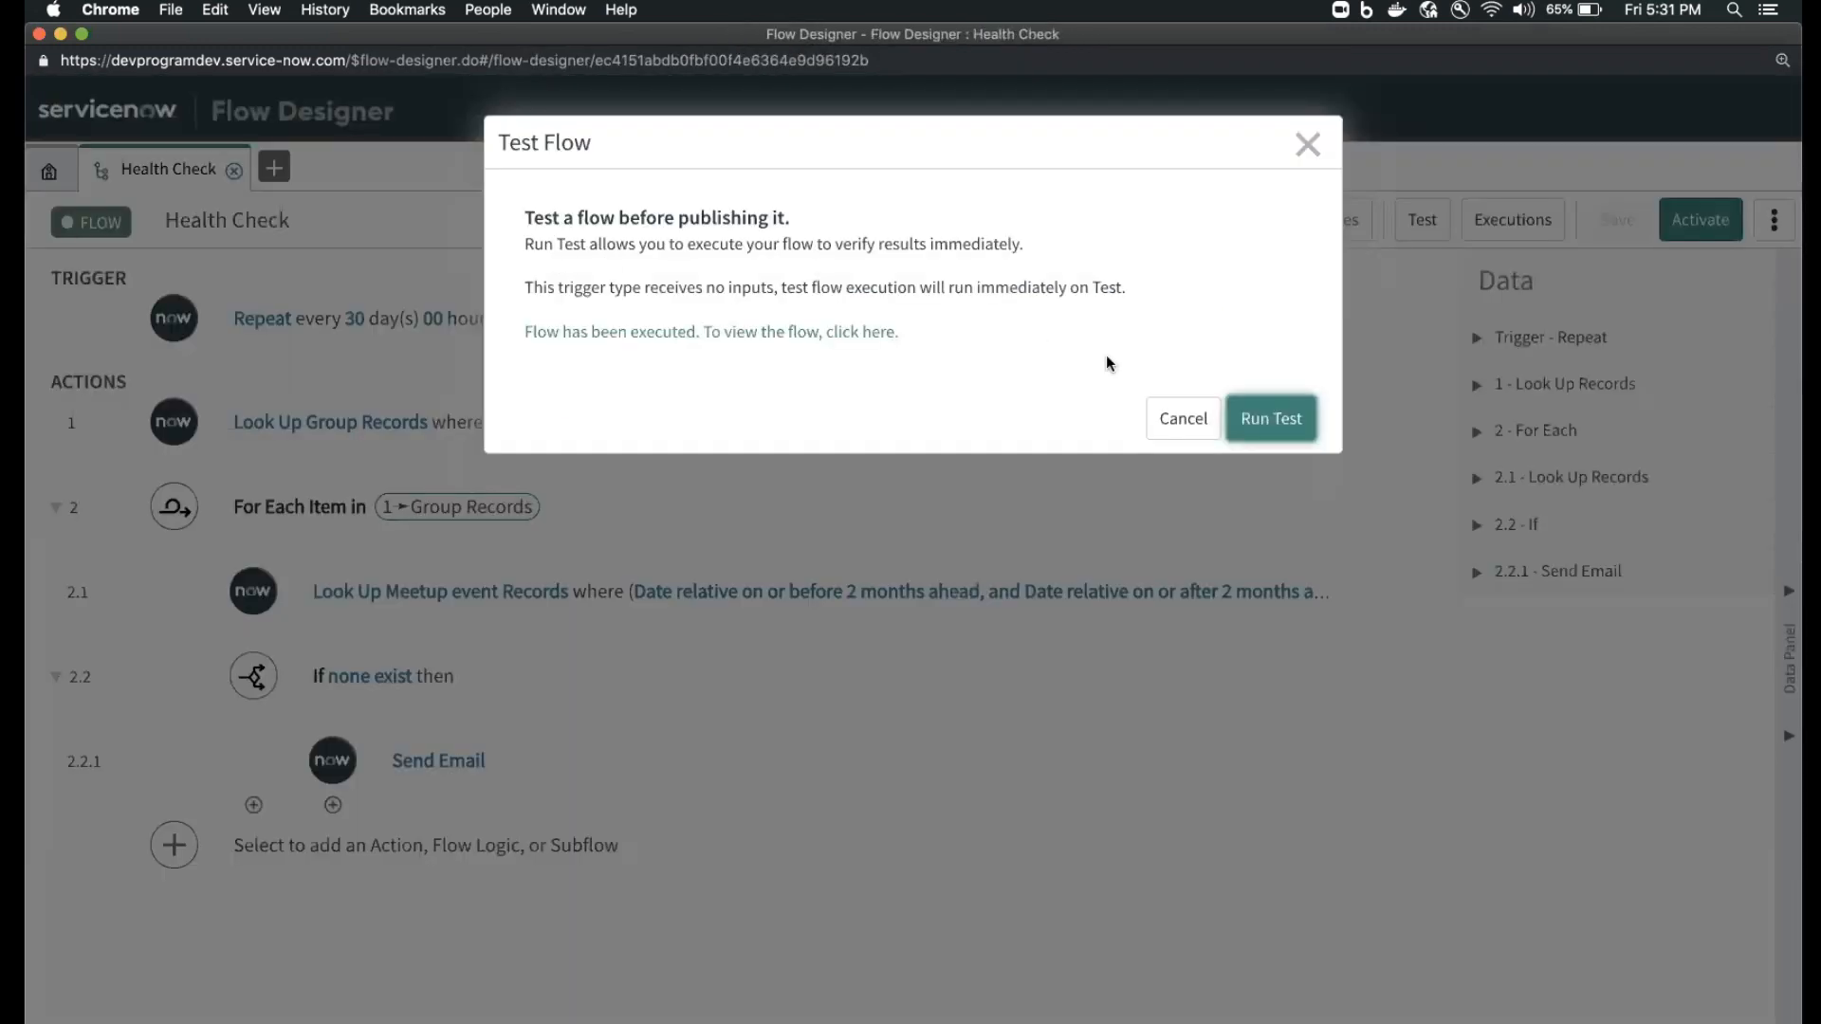
{"action": "left_click", "coordinate": [1165, 428]}
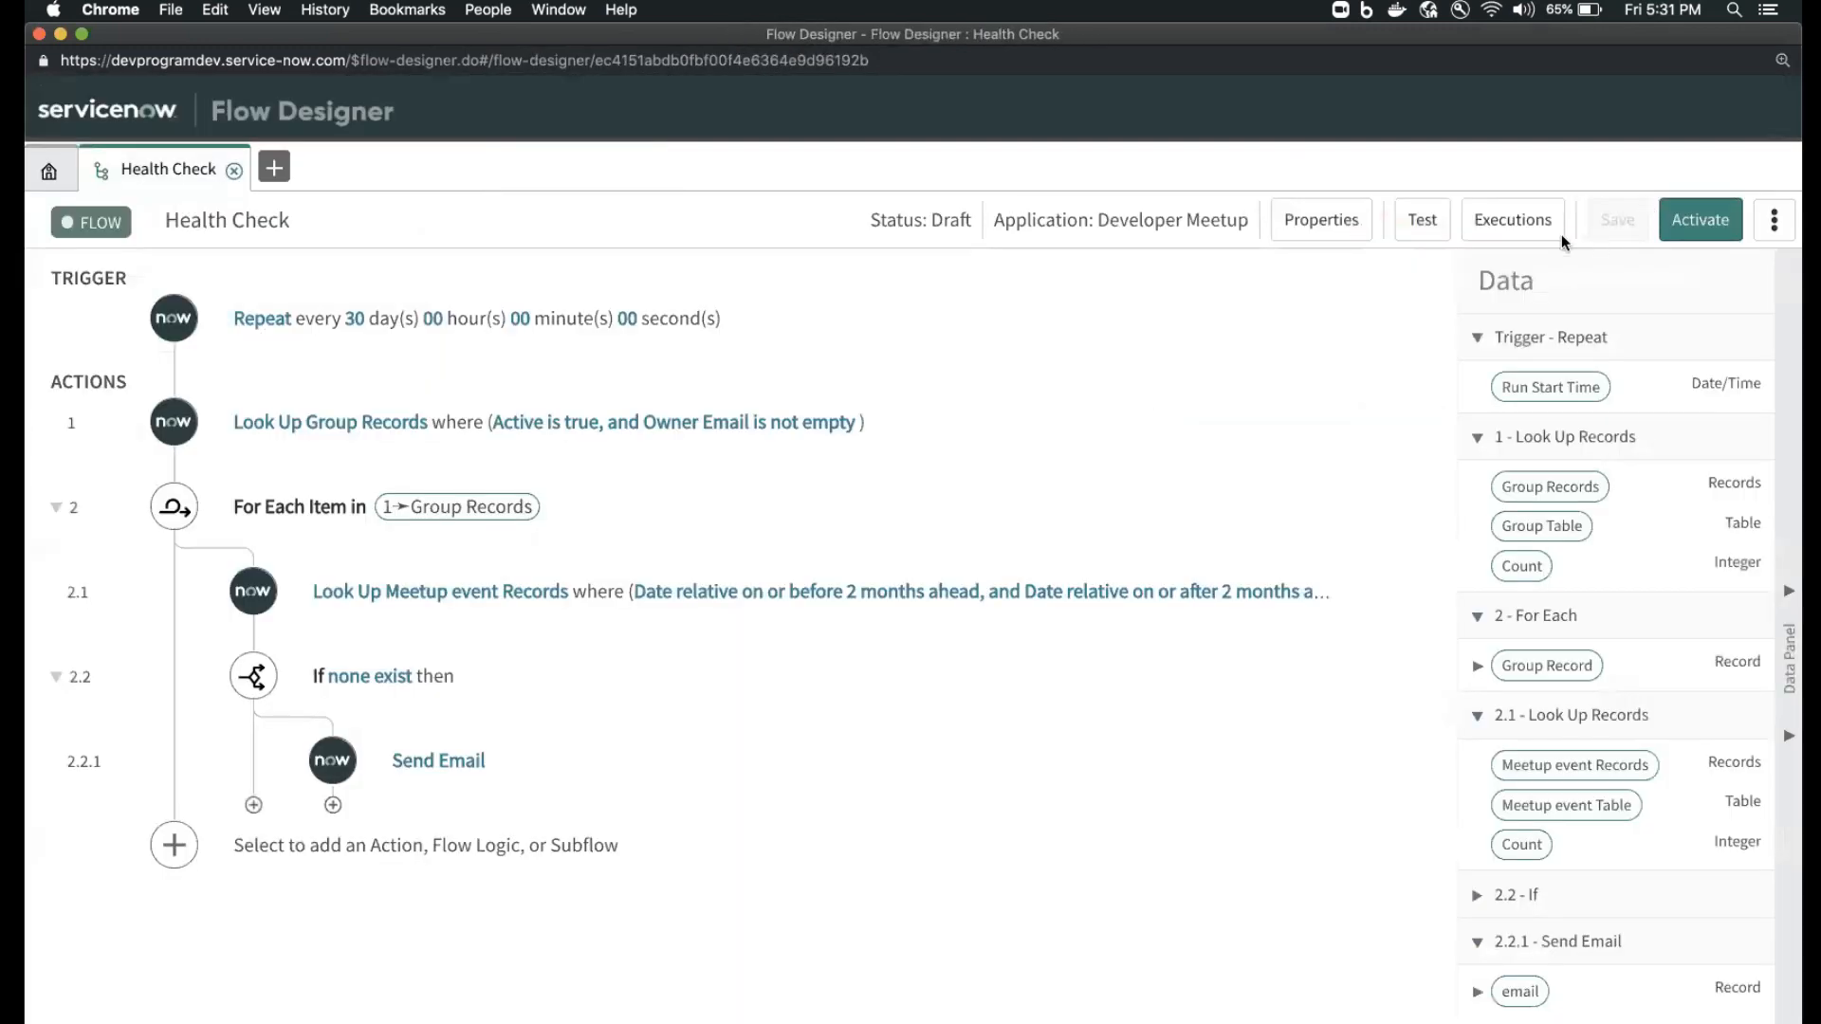
{"action": "left_click", "coordinate": [1423, 220]}
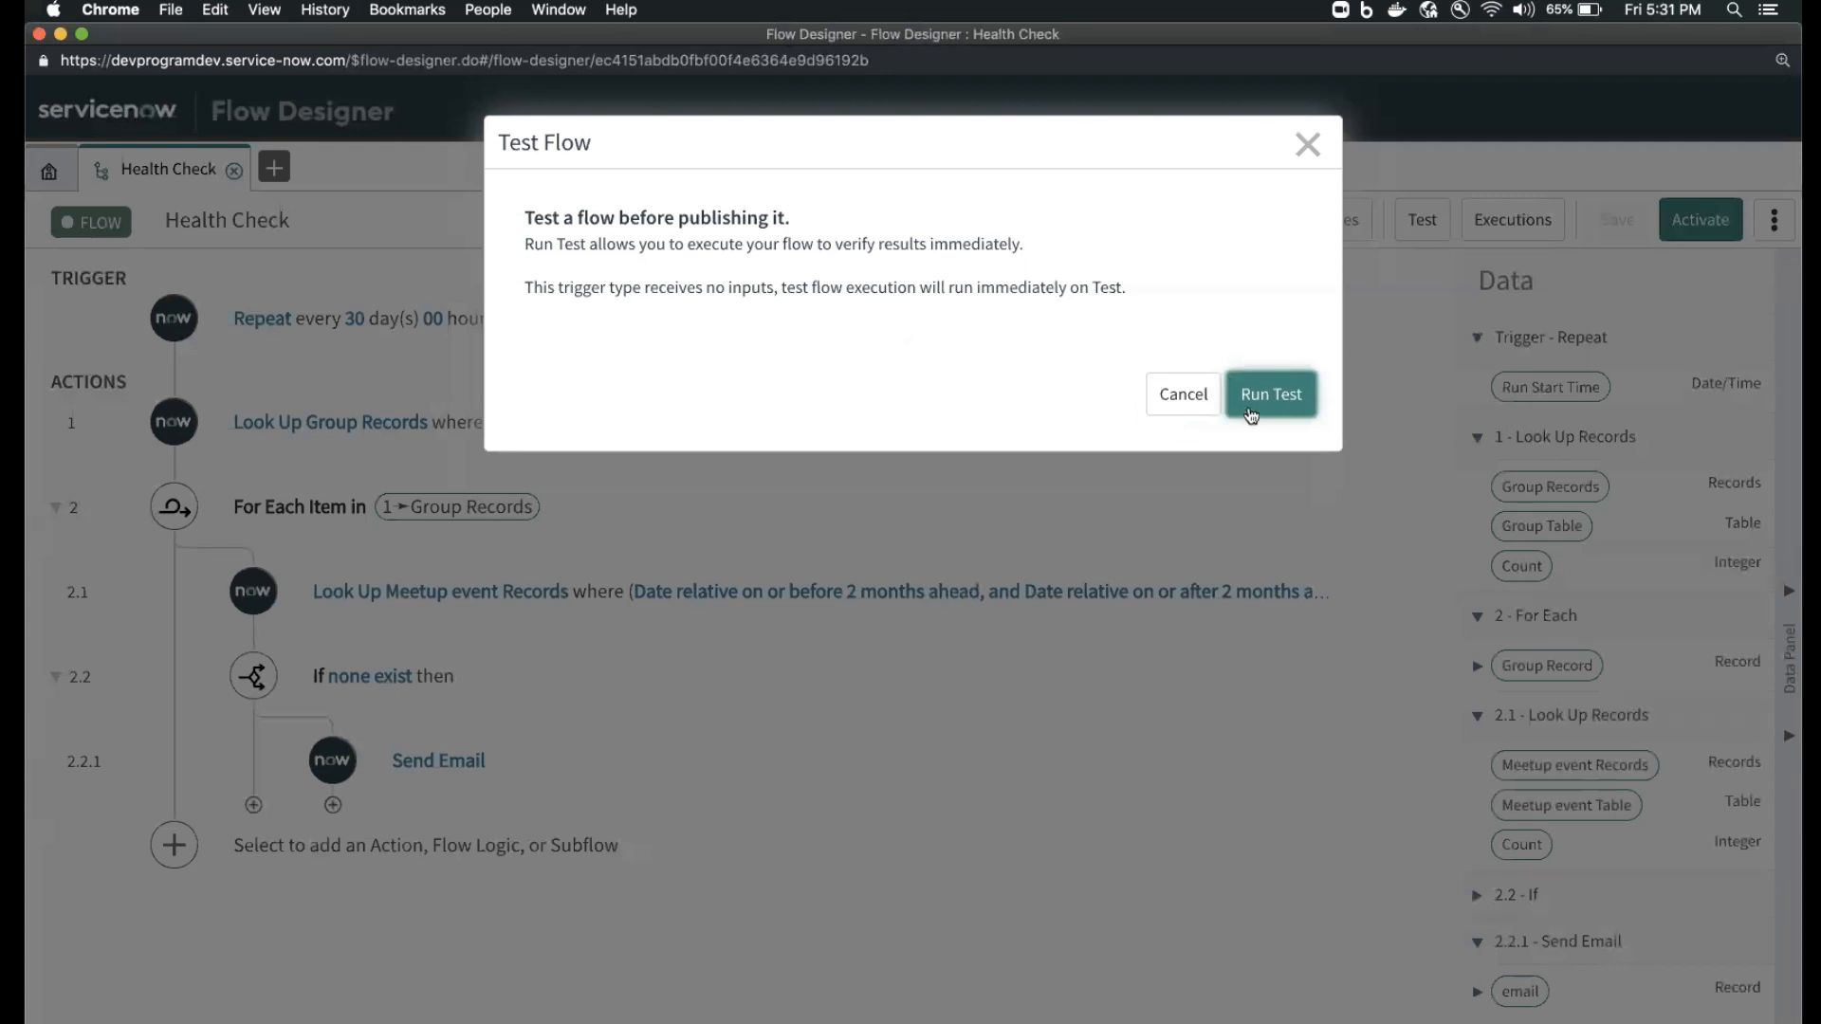
{"action": "left_click", "coordinate": [1276, 394]}
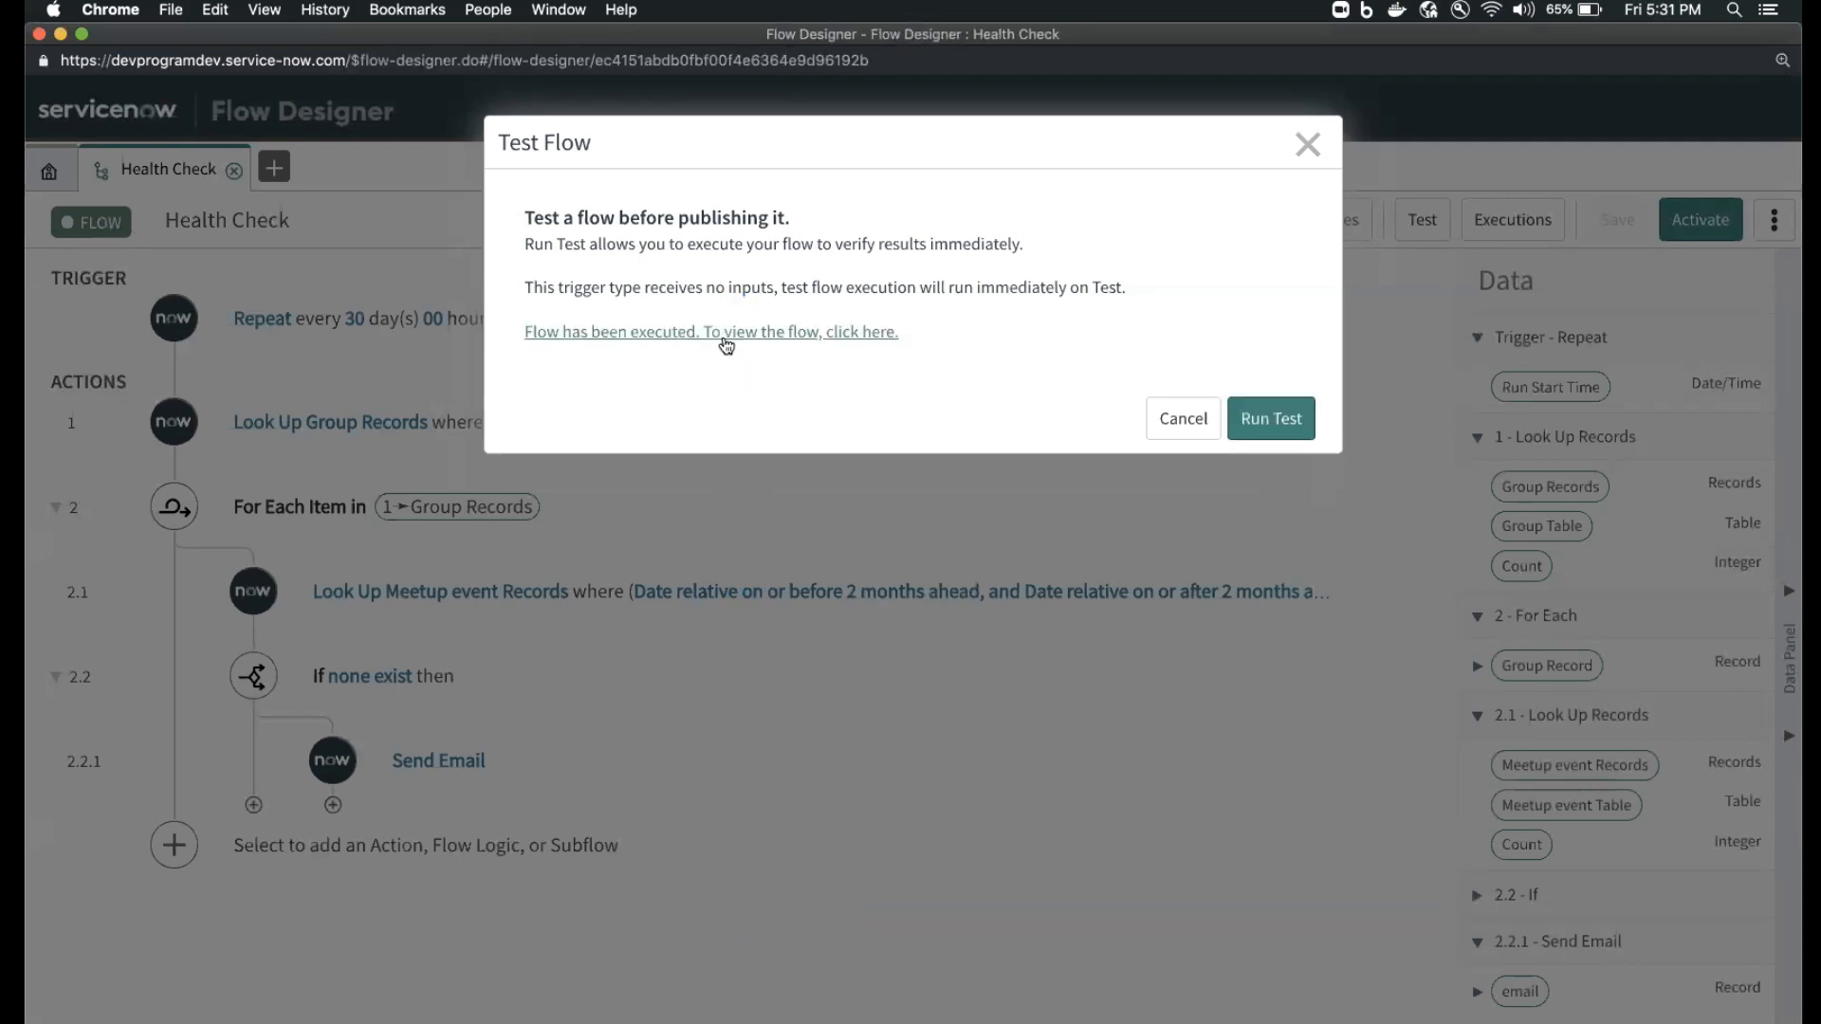
- Open the test run's execution details, and in the other browser window open the Outbox in a new tab to check emails created today
{"action": "left_click", "coordinate": [733, 339]}
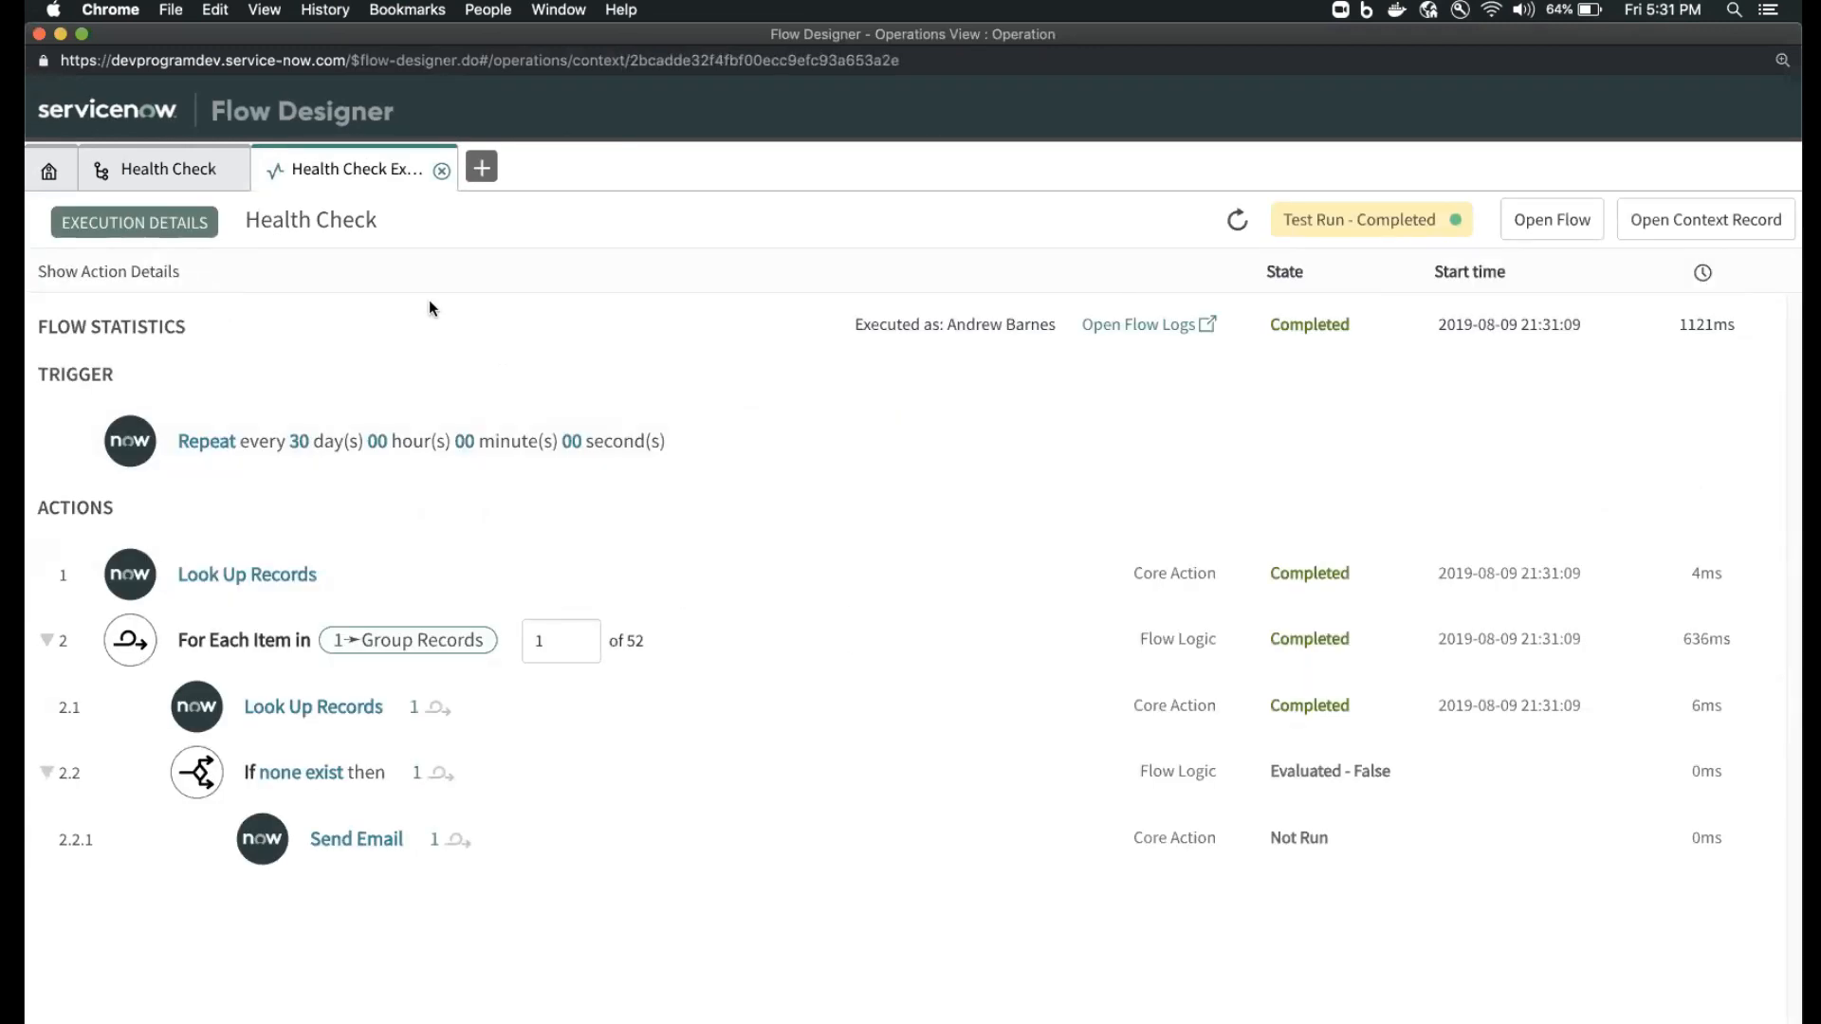
{"action": "key", "text": "super+grave"}
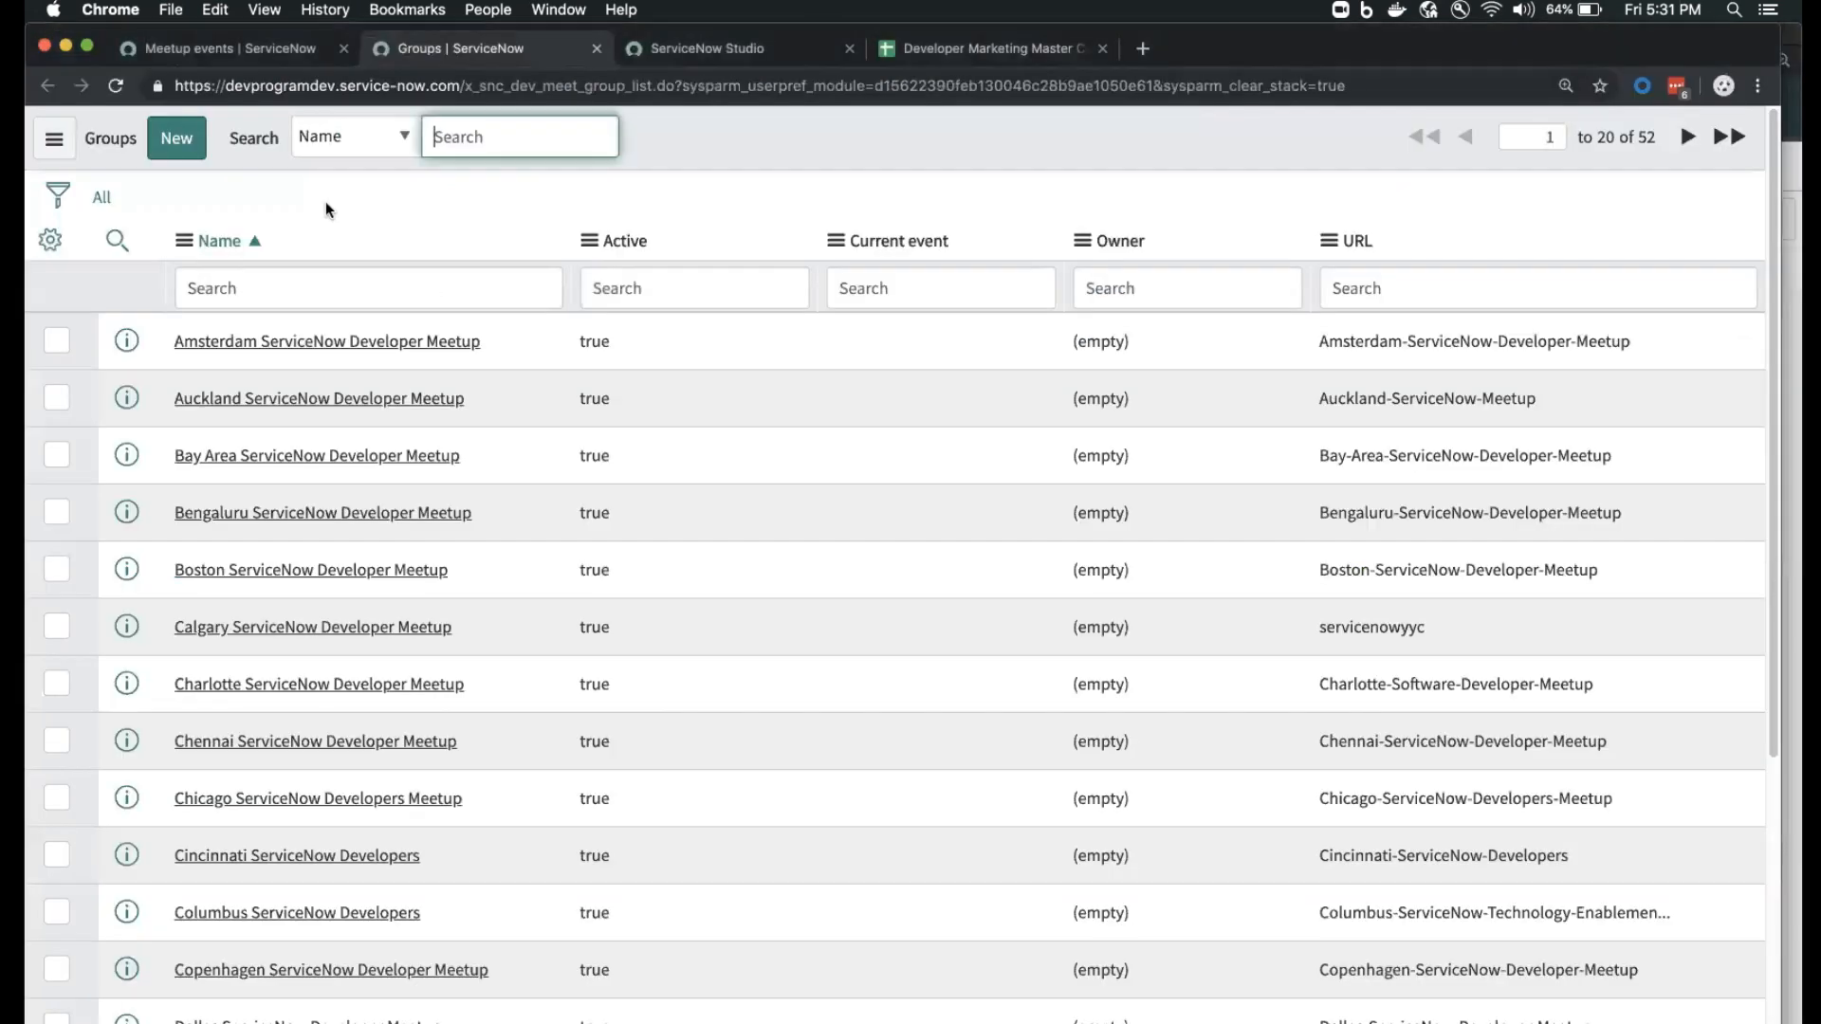
{"action": "left_click", "coordinate": [248, 53]}
{"action": "type", "text": "outb"}
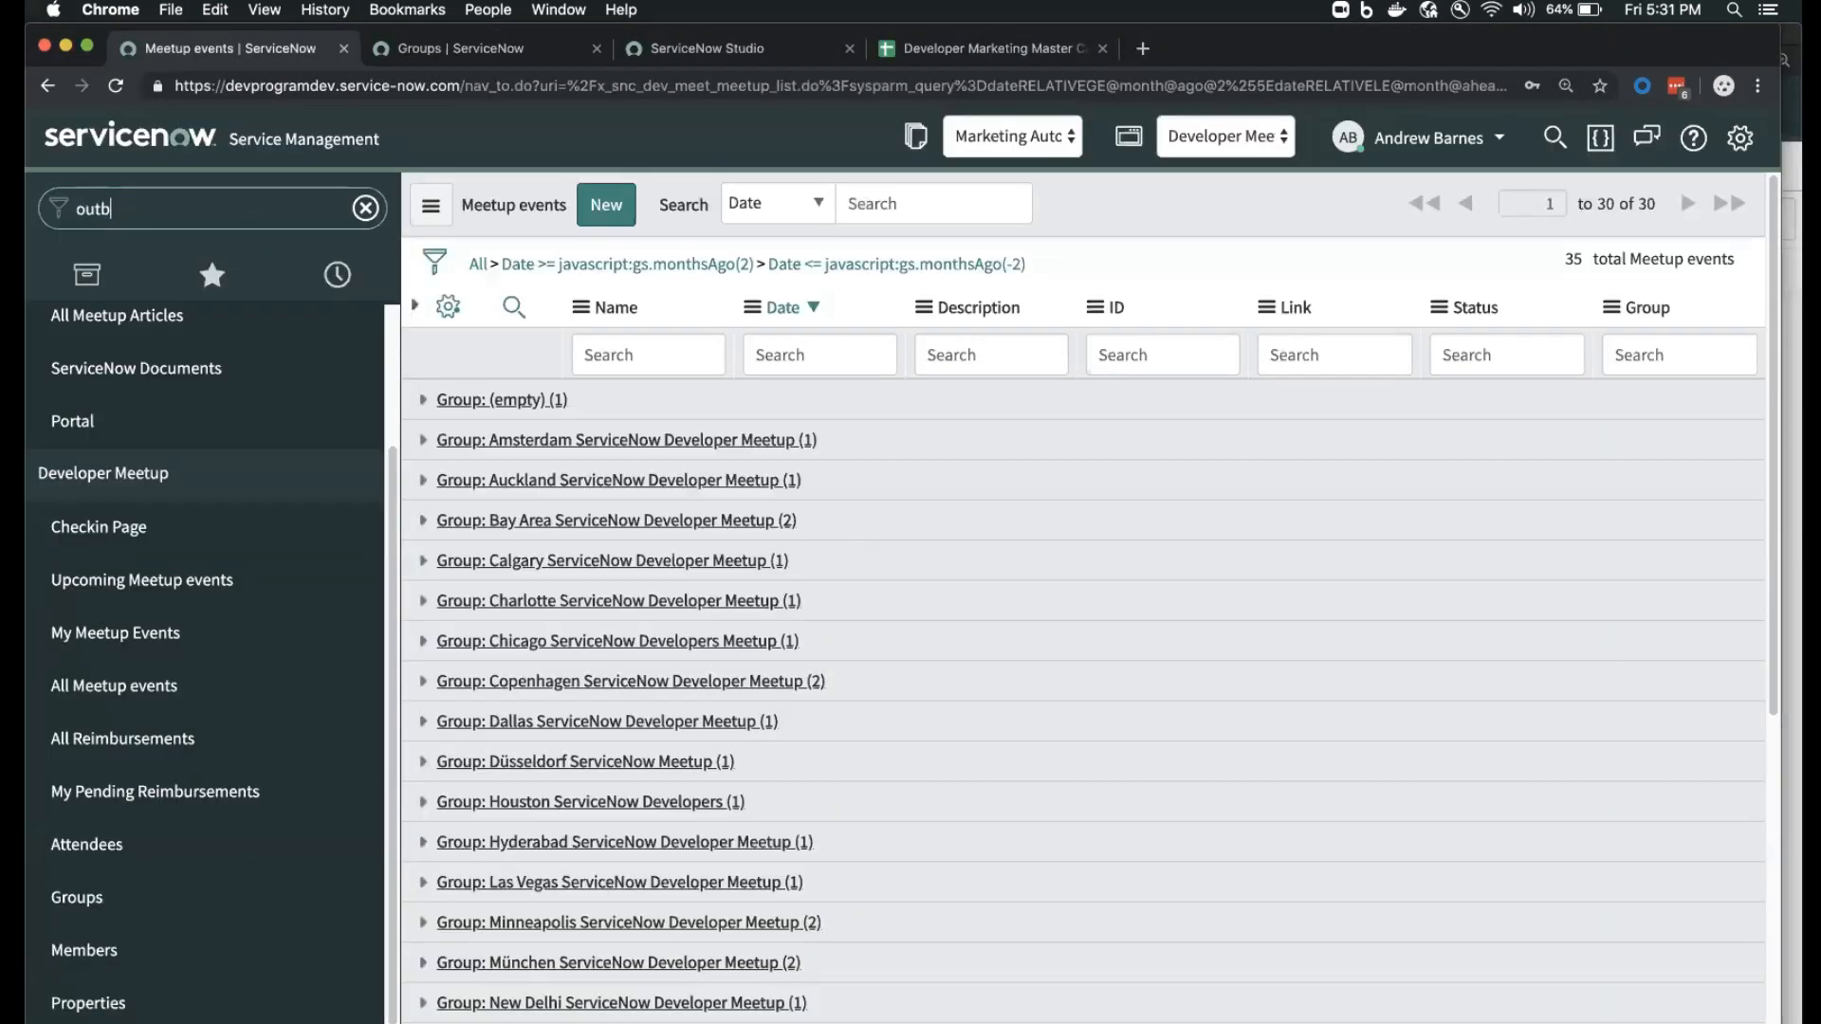
{"action": "left_click", "coordinate": [204, 527], "text": "super"}
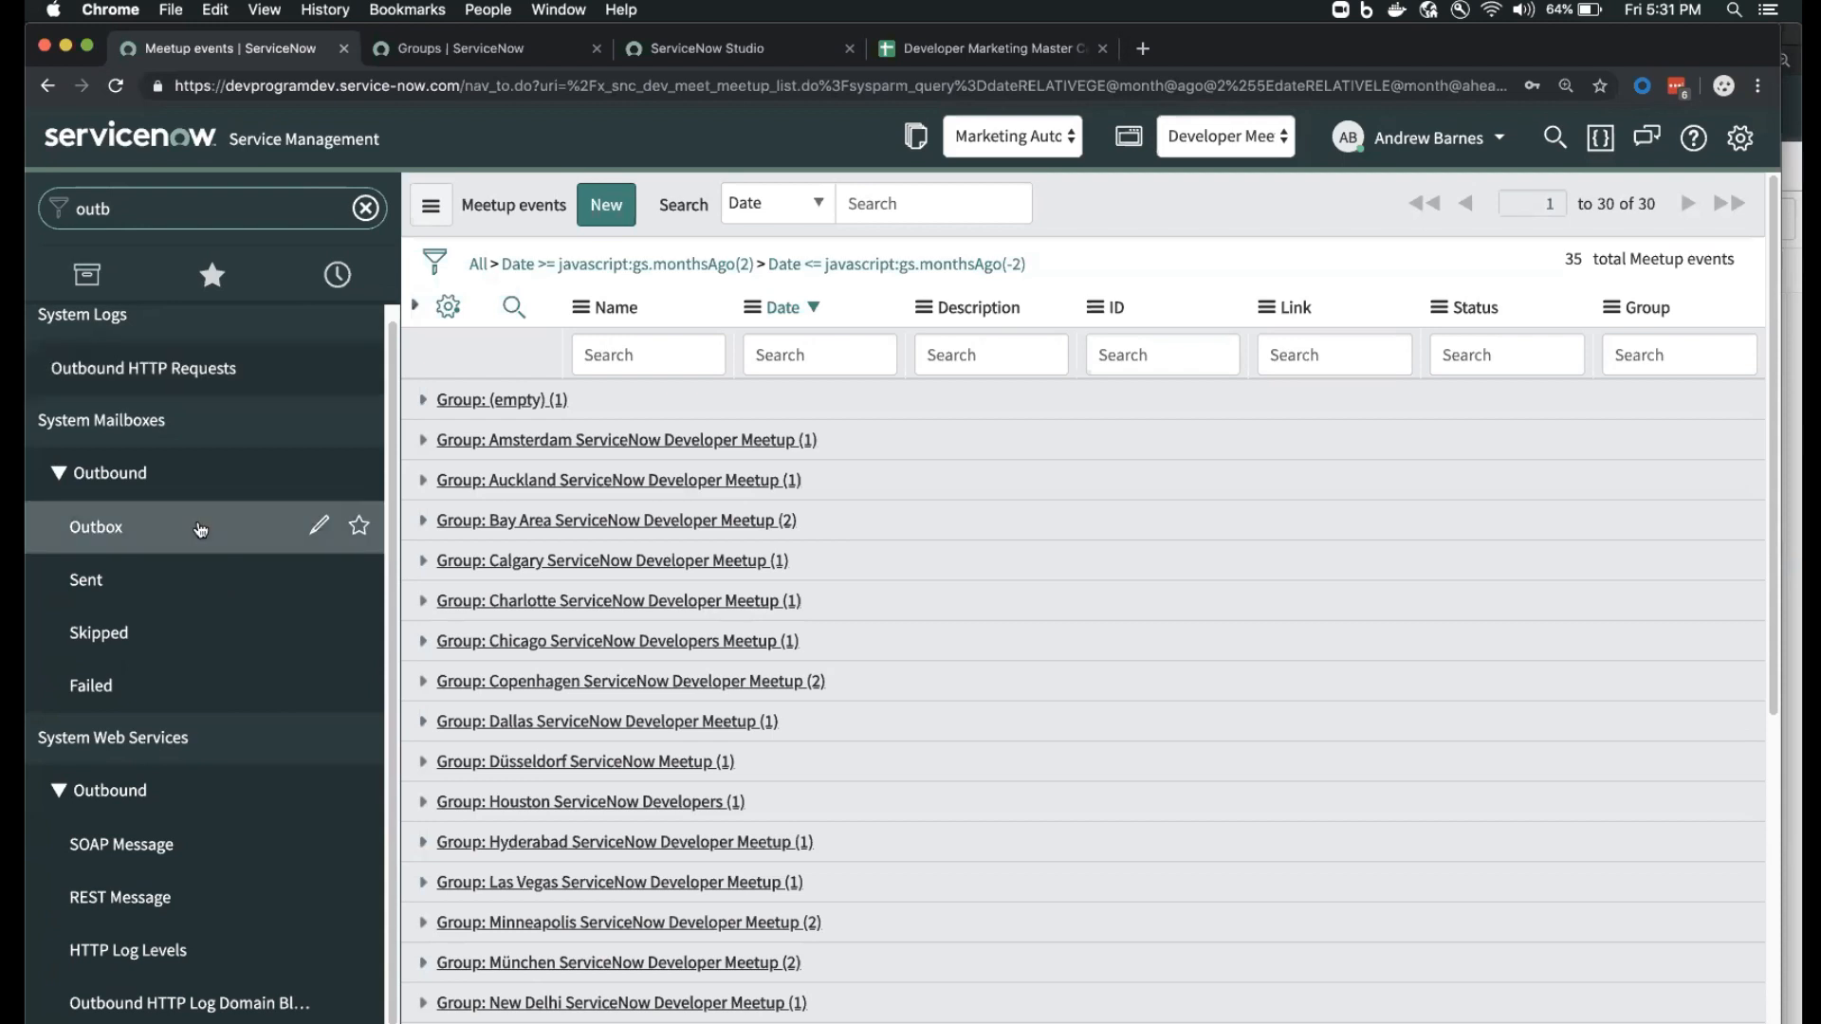
{"action": "left_click", "coordinate": [527, 57]}
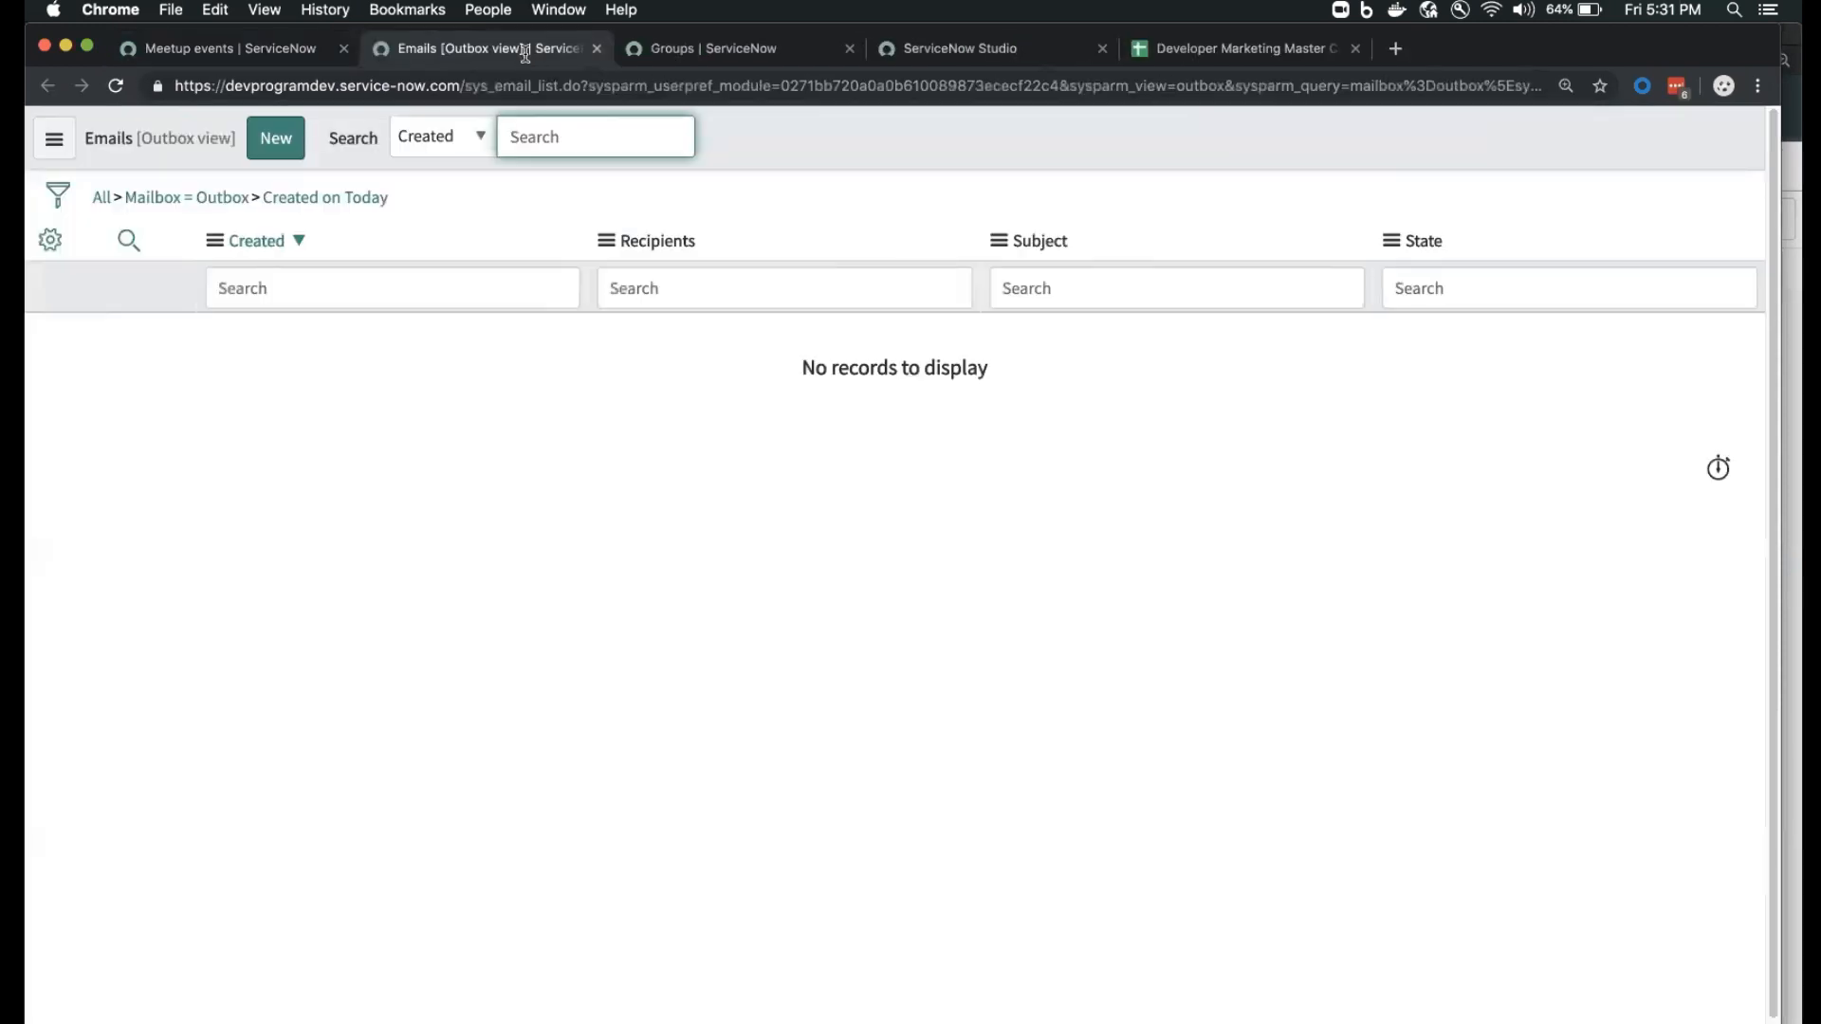
{"action": "left_click", "coordinate": [376, 196]}
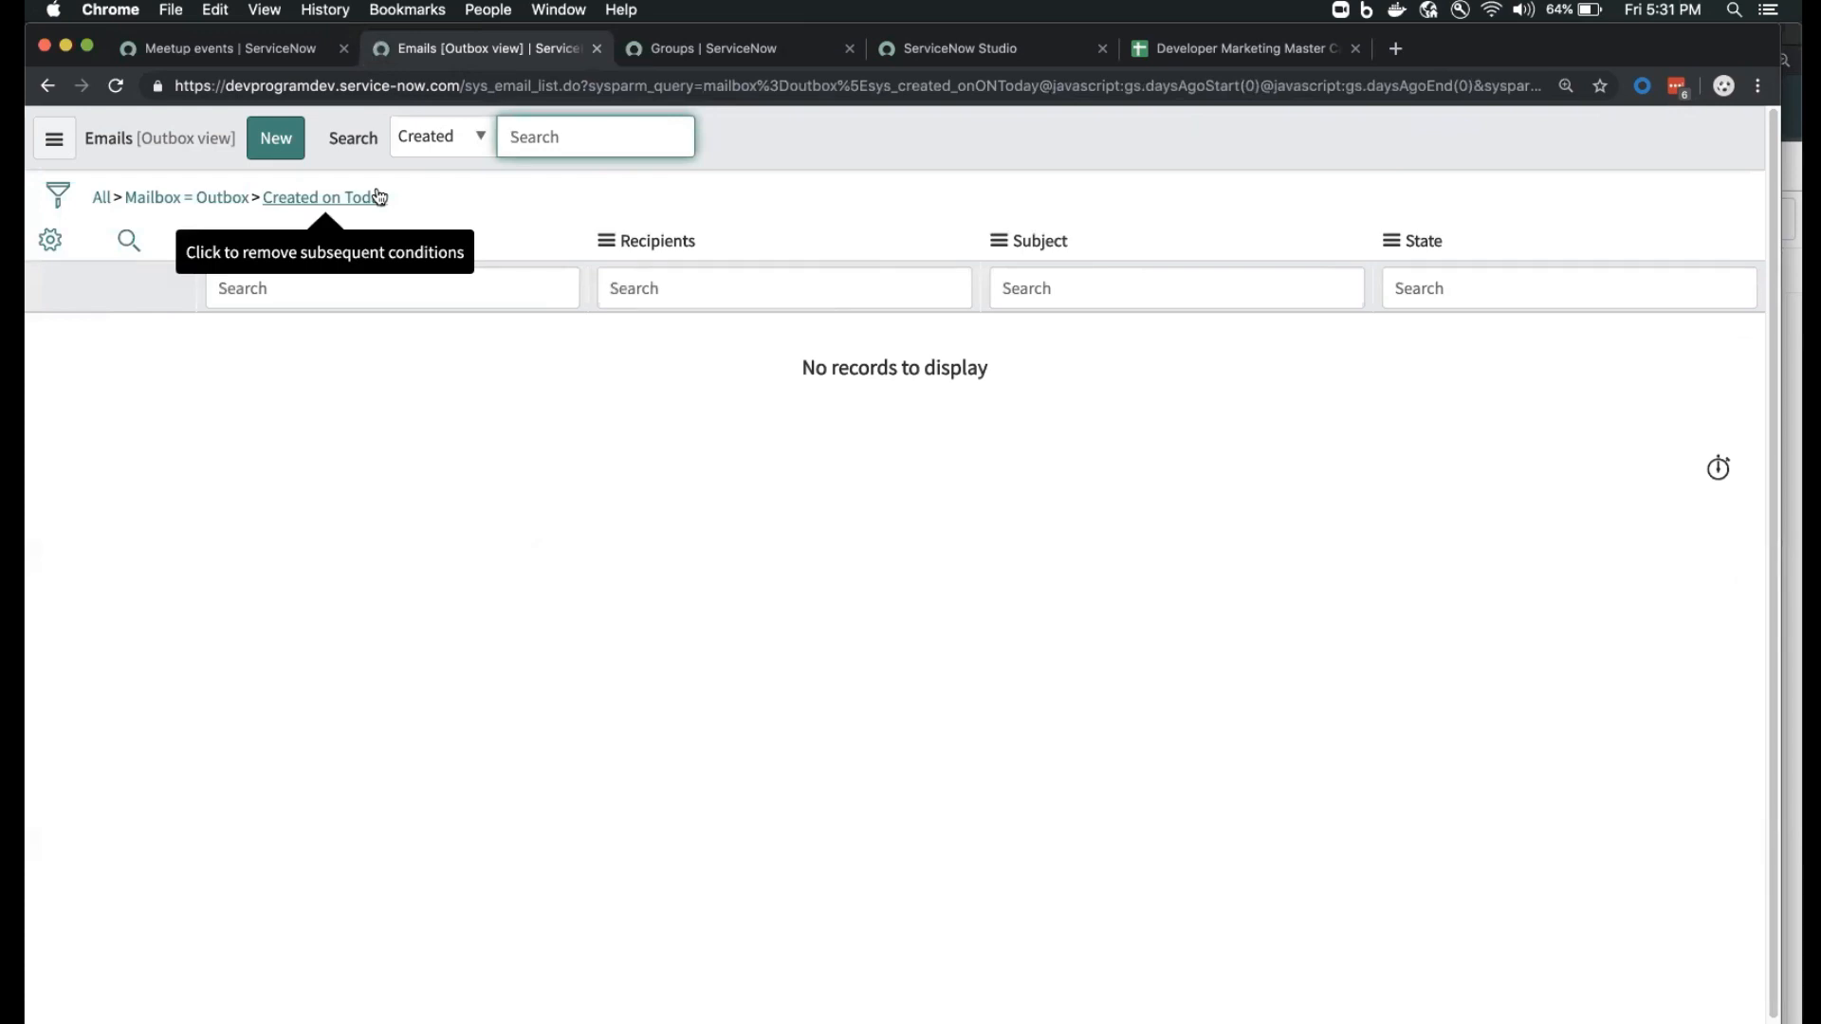
- Return to the Health Check execution details and step through the For Each iterations, checking the lookup, If and Send Email states
{"action": "key", "text": "super+grave"}
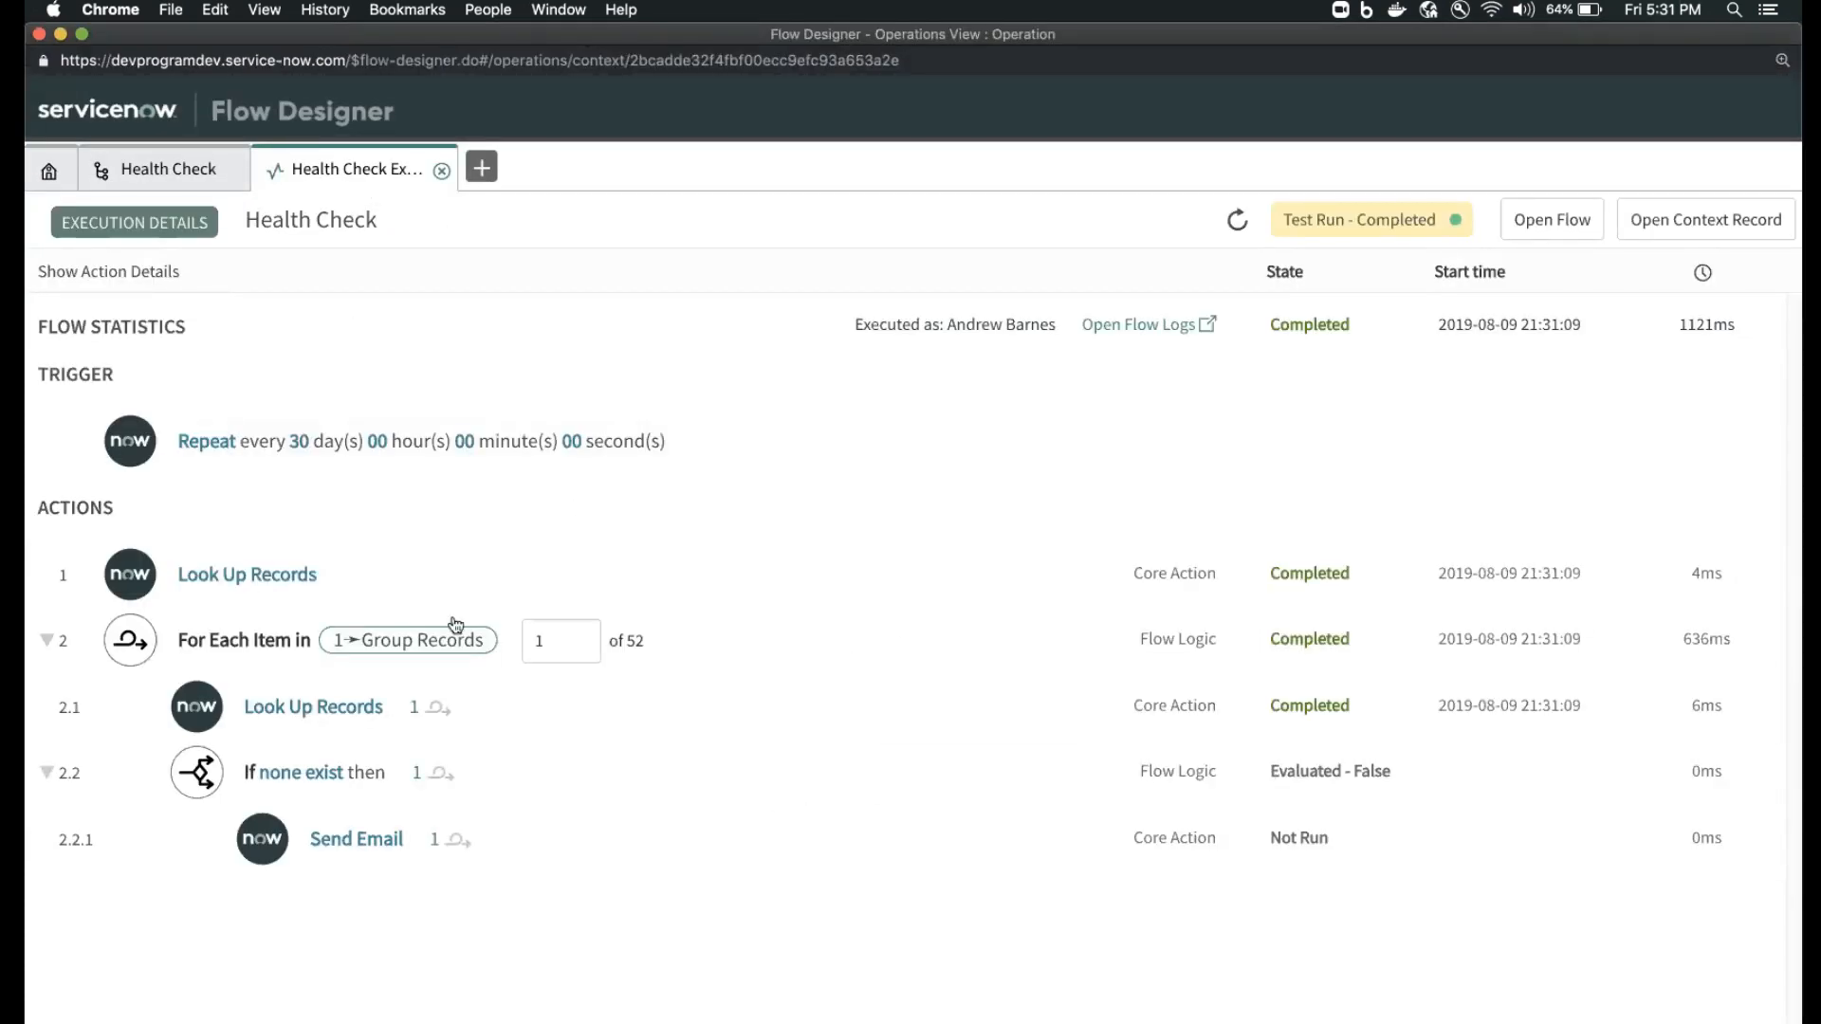
{"action": "left_click", "coordinate": [581, 635]}
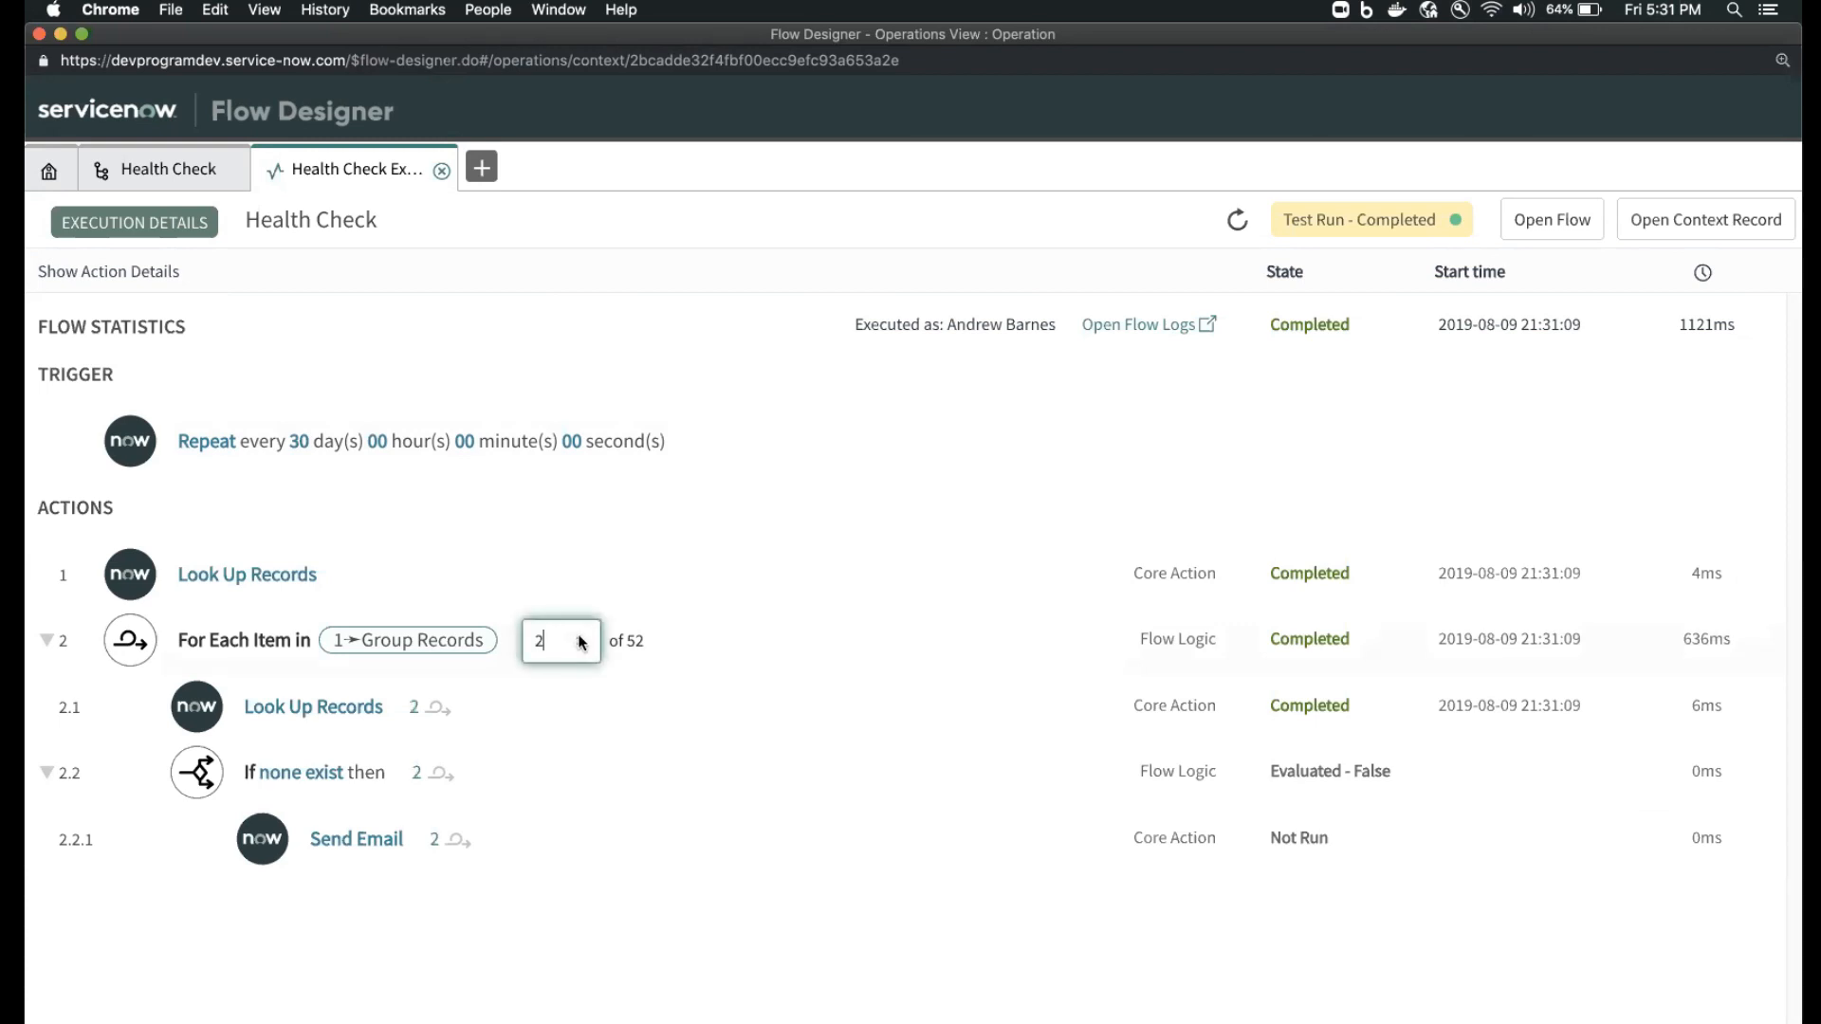
{"action": "left_click", "coordinate": [581, 637]}
{"action": "left_click", "coordinate": [580, 638]}
{"action": "left_click", "coordinate": [580, 637]}
{"action": "left_click", "coordinate": [581, 638]}
{"action": "left_click", "coordinate": [581, 637]}
{"action": "left_click", "coordinate": [581, 637]}
{"action": "left_click", "coordinate": [580, 638]}
{"action": "left_click", "coordinate": [580, 638]}
{"action": "left_click", "coordinate": [581, 637]}
{"action": "left_click", "coordinate": [580, 637]}
{"action": "left_click", "coordinate": [581, 637]}
{"action": "left_click", "coordinate": [581, 637]}
{"action": "left_click", "coordinate": [580, 638]}
{"action": "left_click", "coordinate": [581, 638]}
{"action": "left_click", "coordinate": [580, 637]}
{"action": "left_click", "coordinate": [580, 638]}
{"action": "left_click", "coordinate": [581, 638]}
{"action": "left_click", "coordinate": [580, 638]}
{"action": "left_click", "coordinate": [580, 637]}
{"action": "left_click", "coordinate": [580, 637]}
{"action": "left_click", "coordinate": [581, 638]}
{"action": "left_click", "coordinate": [581, 637]}
{"action": "left_click", "coordinate": [580, 637]}
{"action": "left_click", "coordinate": [580, 638]}
{"action": "left_click", "coordinate": [581, 637]}
{"action": "left_click", "coordinate": [580, 637]}
{"action": "left_click", "coordinate": [580, 637]}
{"action": "left_click", "coordinate": [581, 637]}
{"action": "left_click", "coordinate": [581, 637]}
- Return to the Health Check flow, close the test dialog, and review the settings of the If none exist and Send Email steps
{"action": "left_click", "coordinate": [102, 171]}
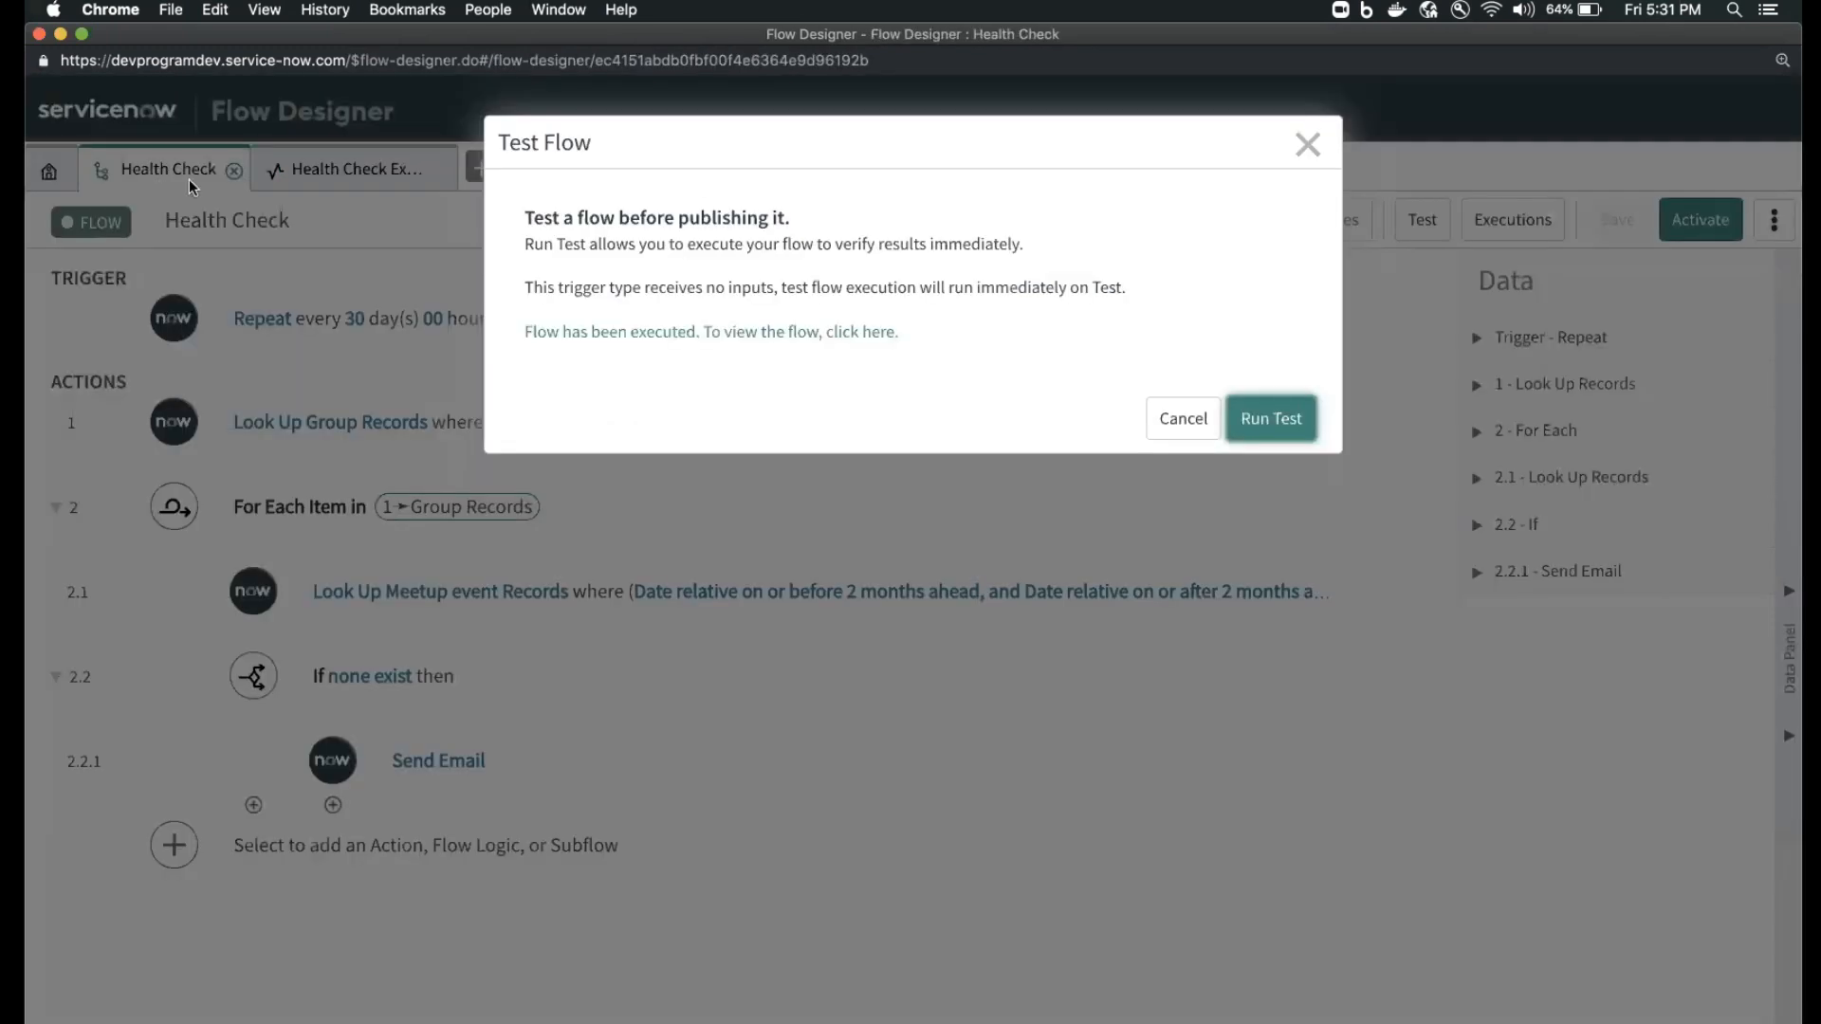
{"action": "left_click", "coordinate": [1159, 418]}
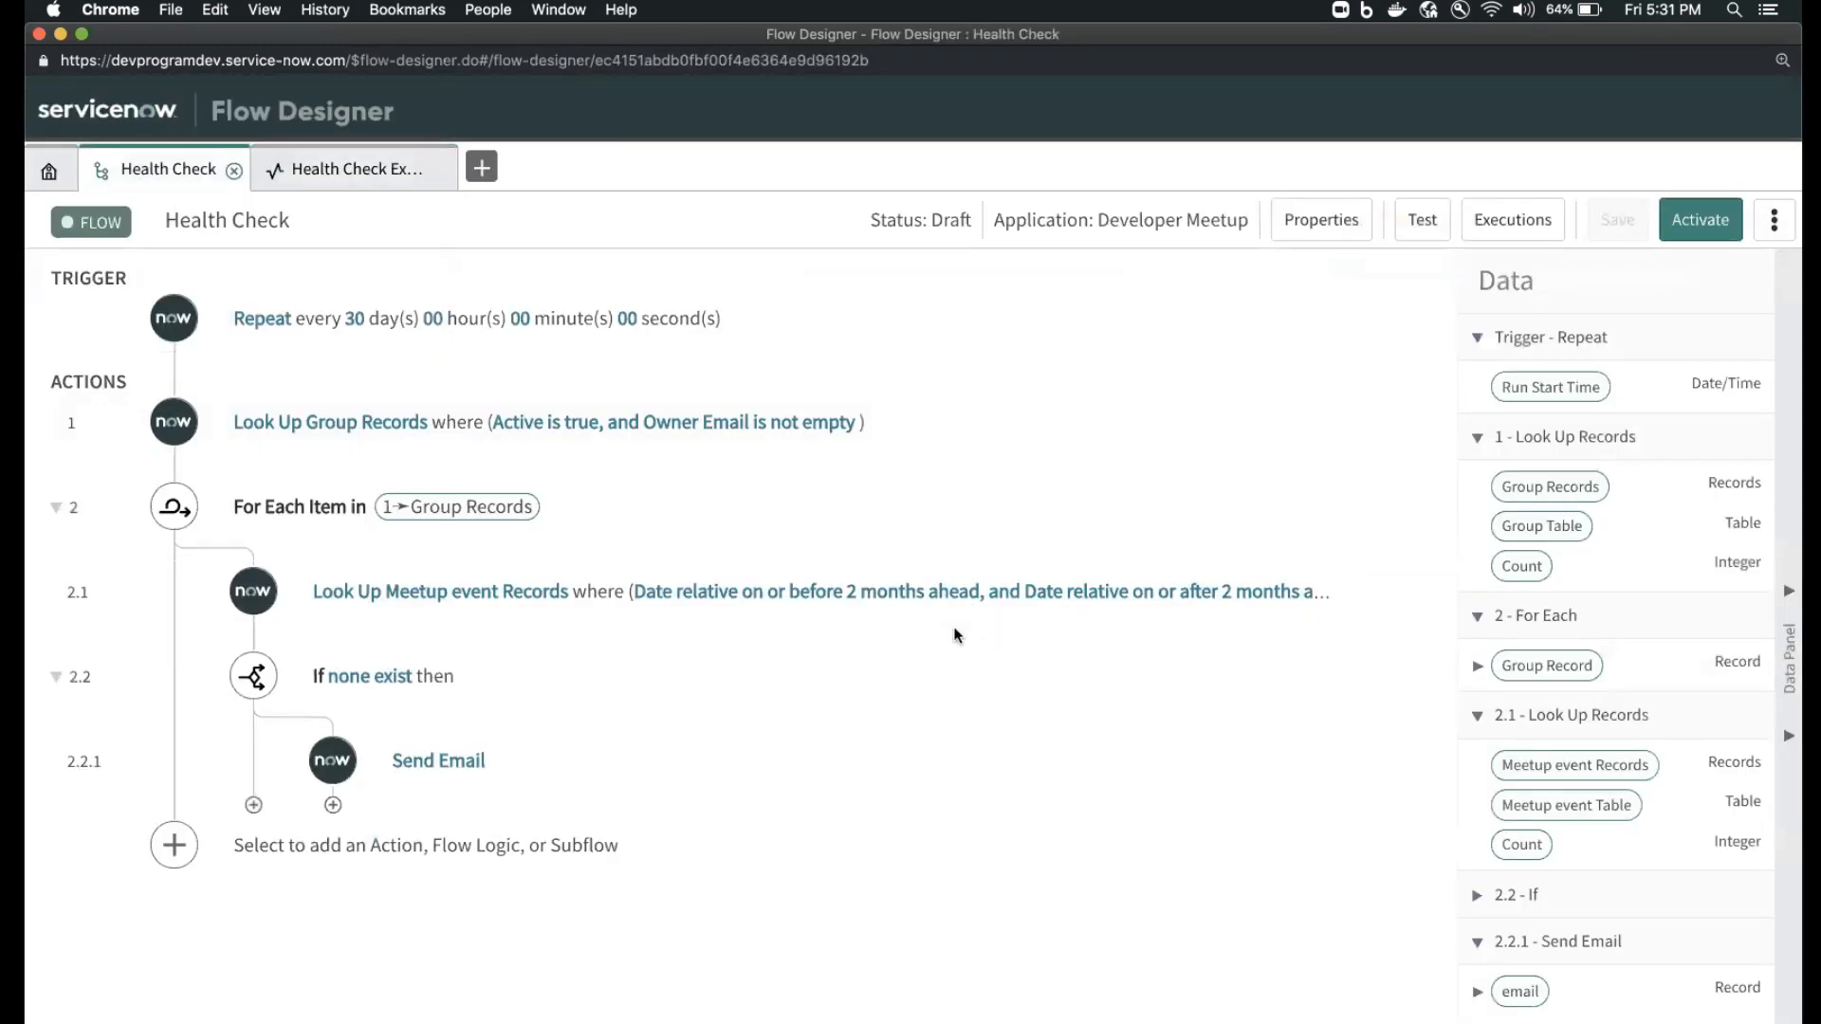
{"action": "left_click", "coordinate": [639, 661]}
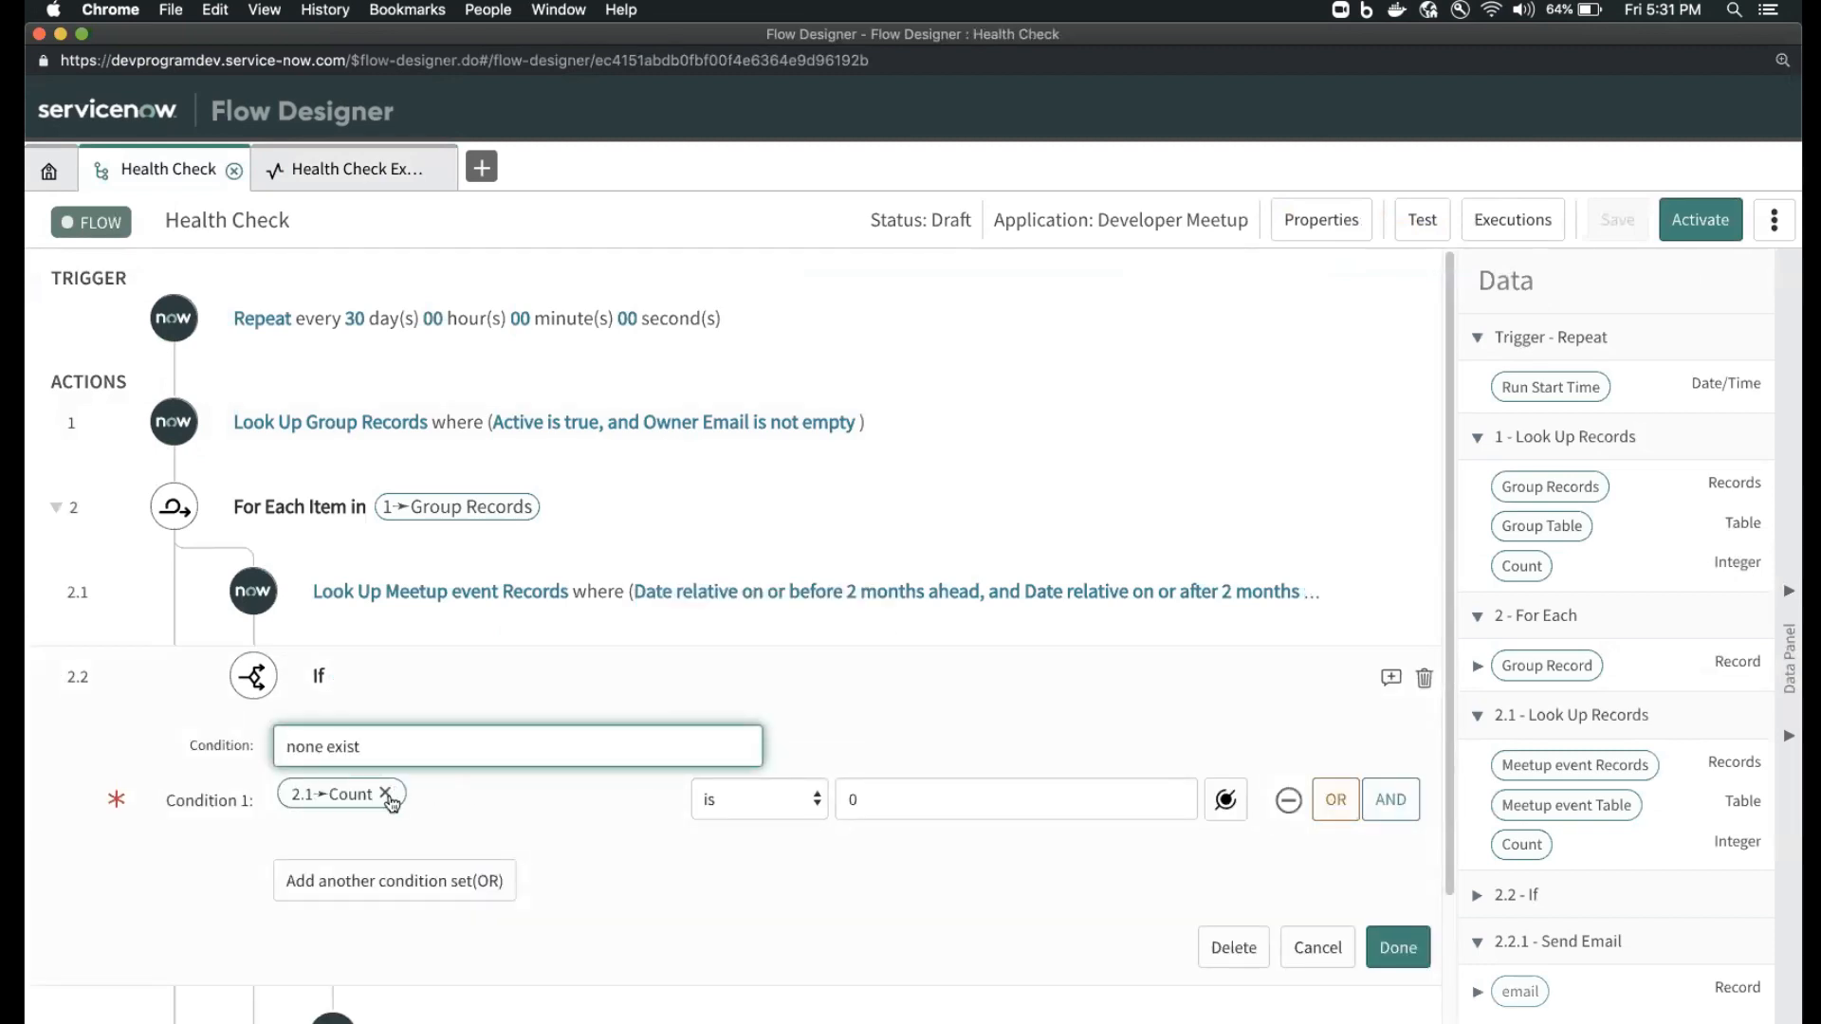
{"action": "left_click", "coordinate": [529, 674]}
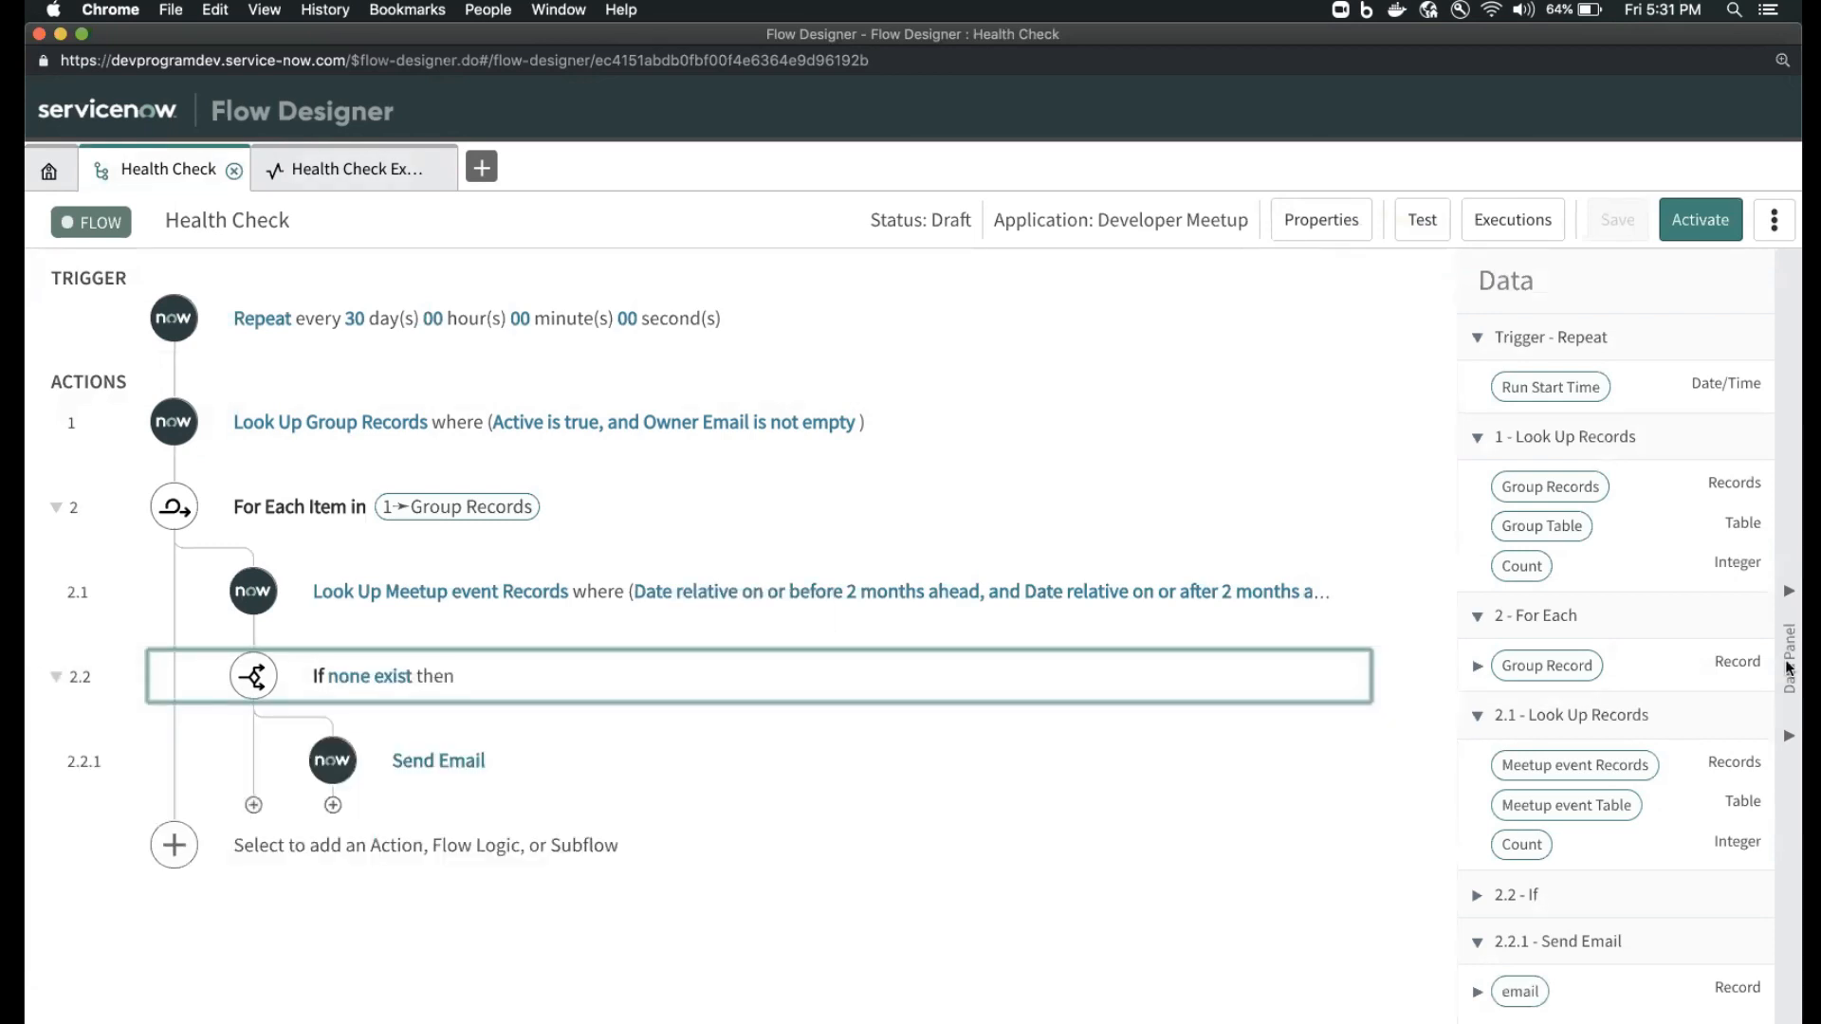
{"action": "left_click", "coordinate": [698, 776]}
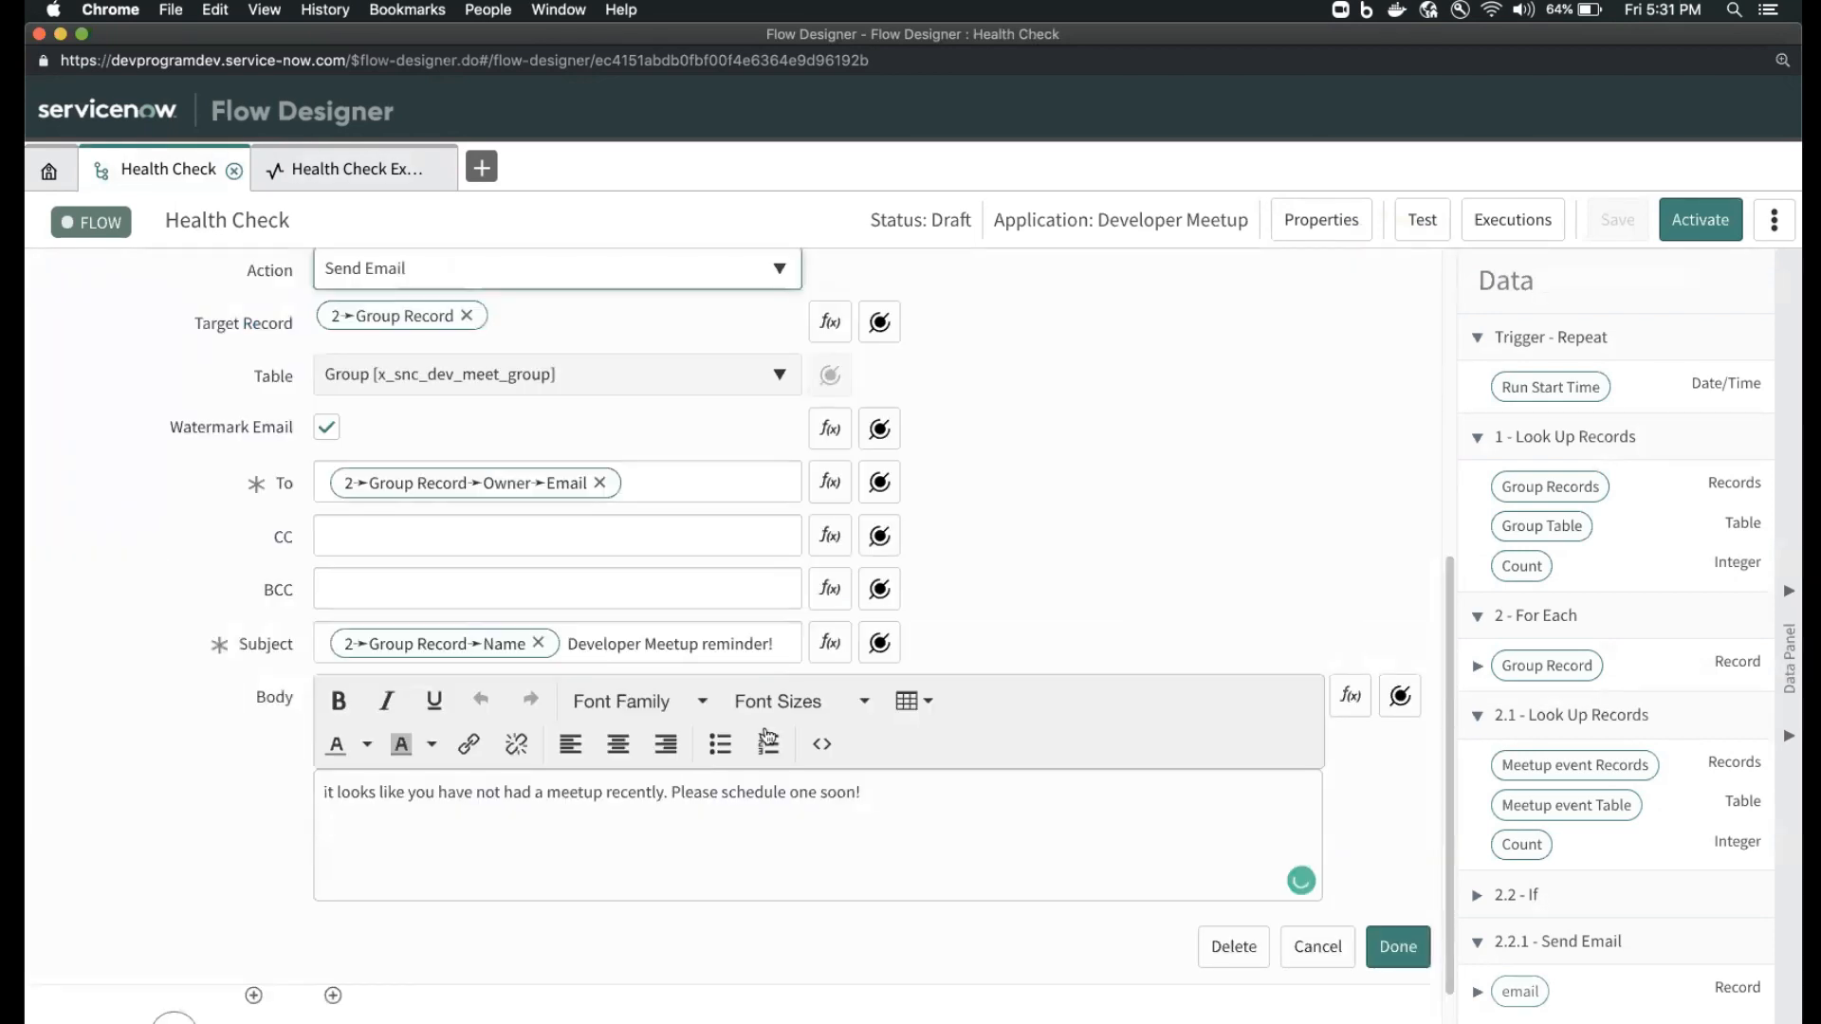
{"action": "scroll", "coordinate": [821, 744], "scroll_direction": "up", "scroll_amount": 5}
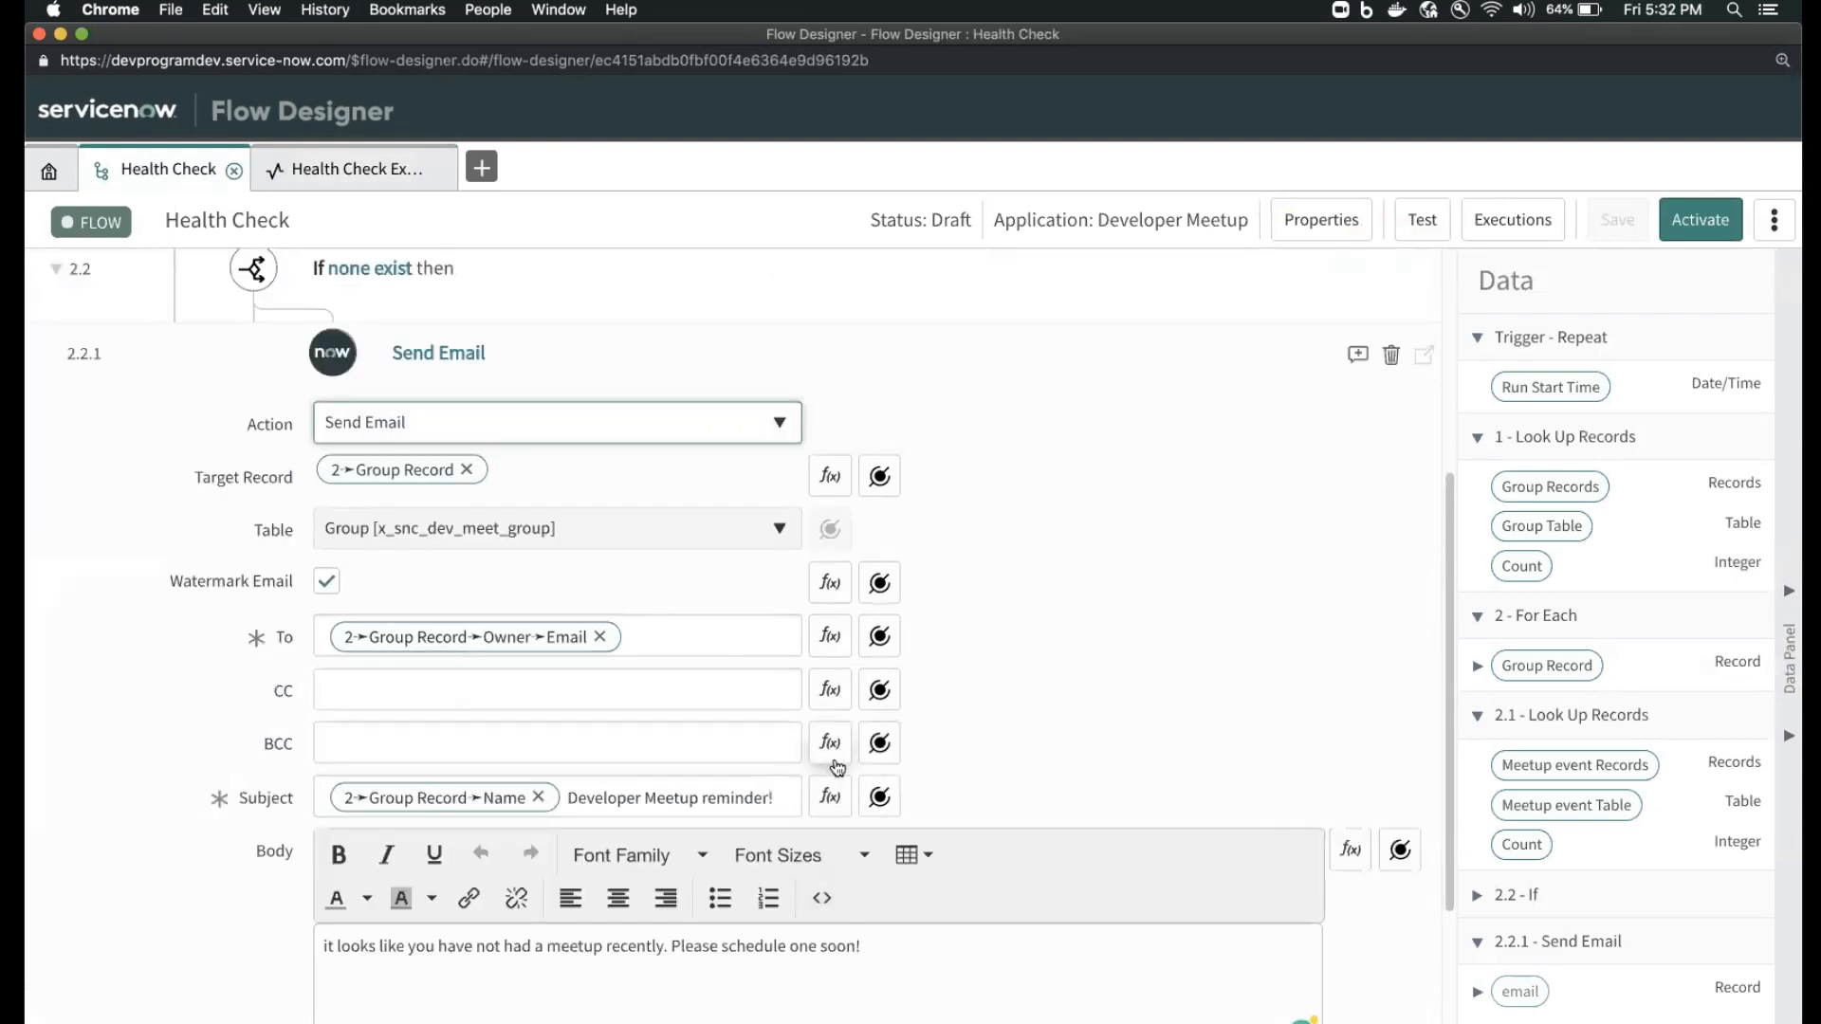
{"action": "left_click", "coordinate": [676, 600]}
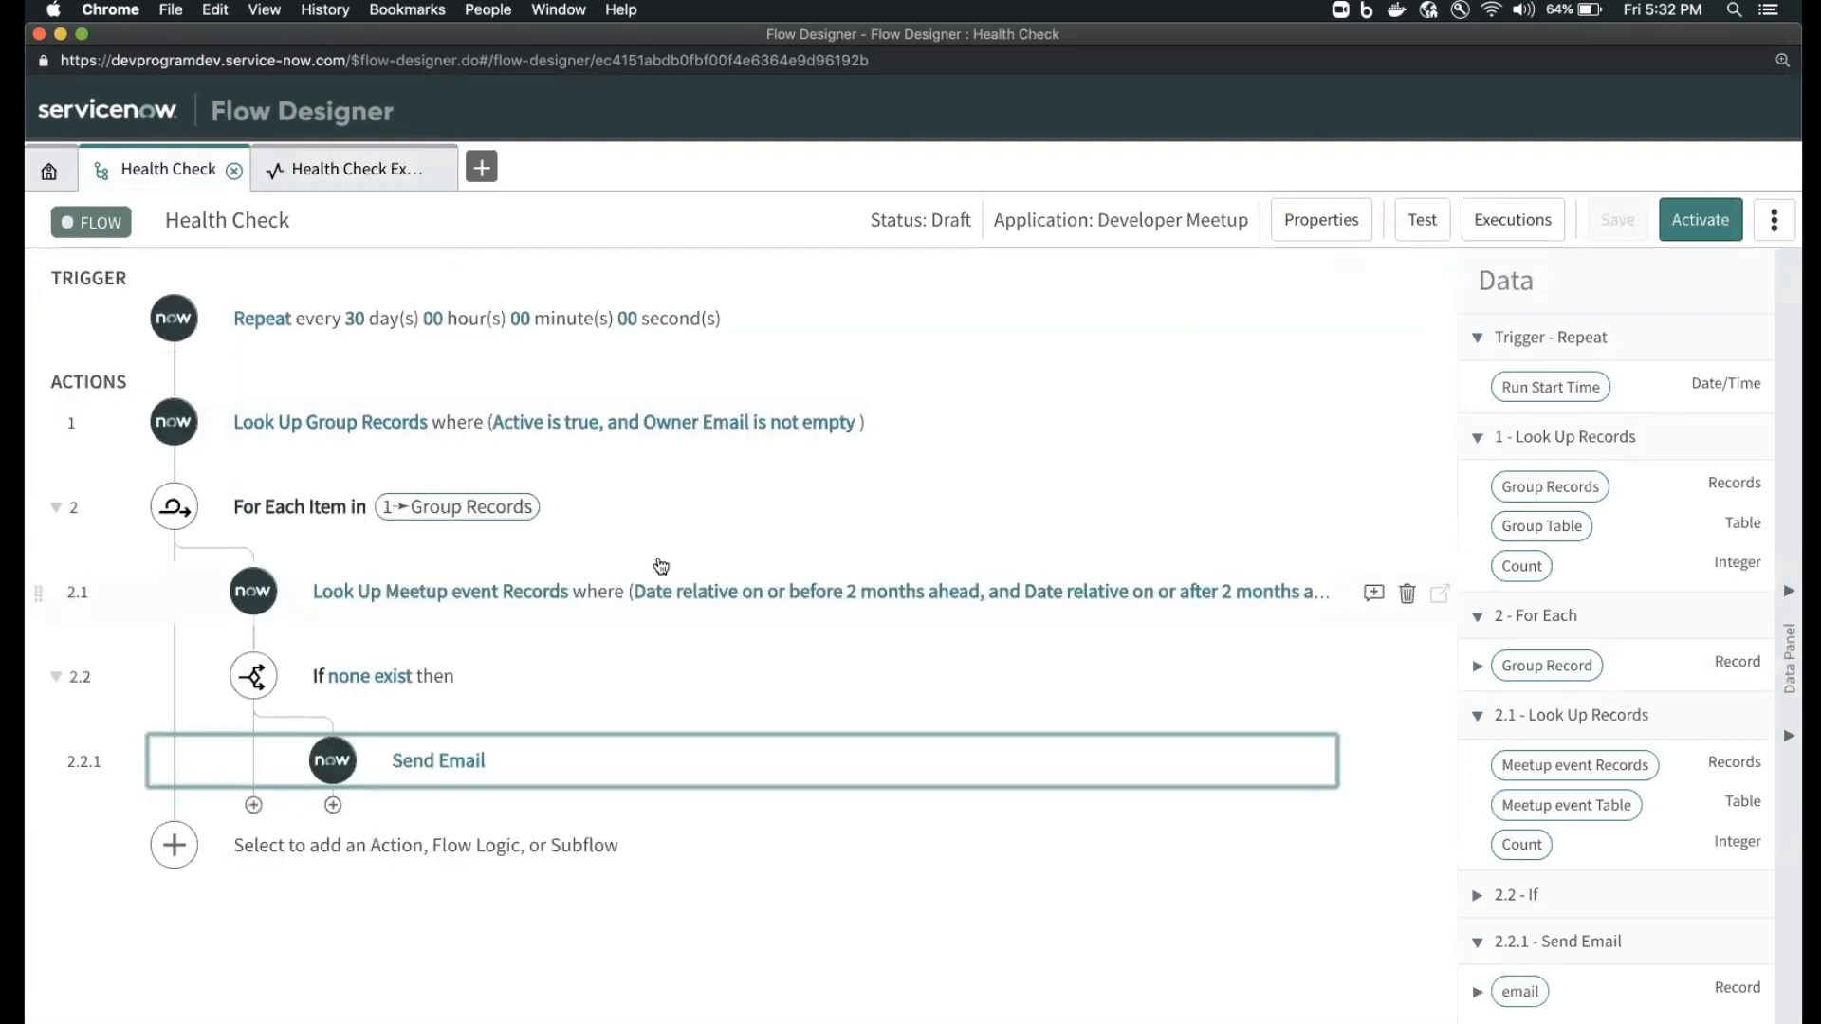
{"action": "left_click", "coordinate": [640, 700]}
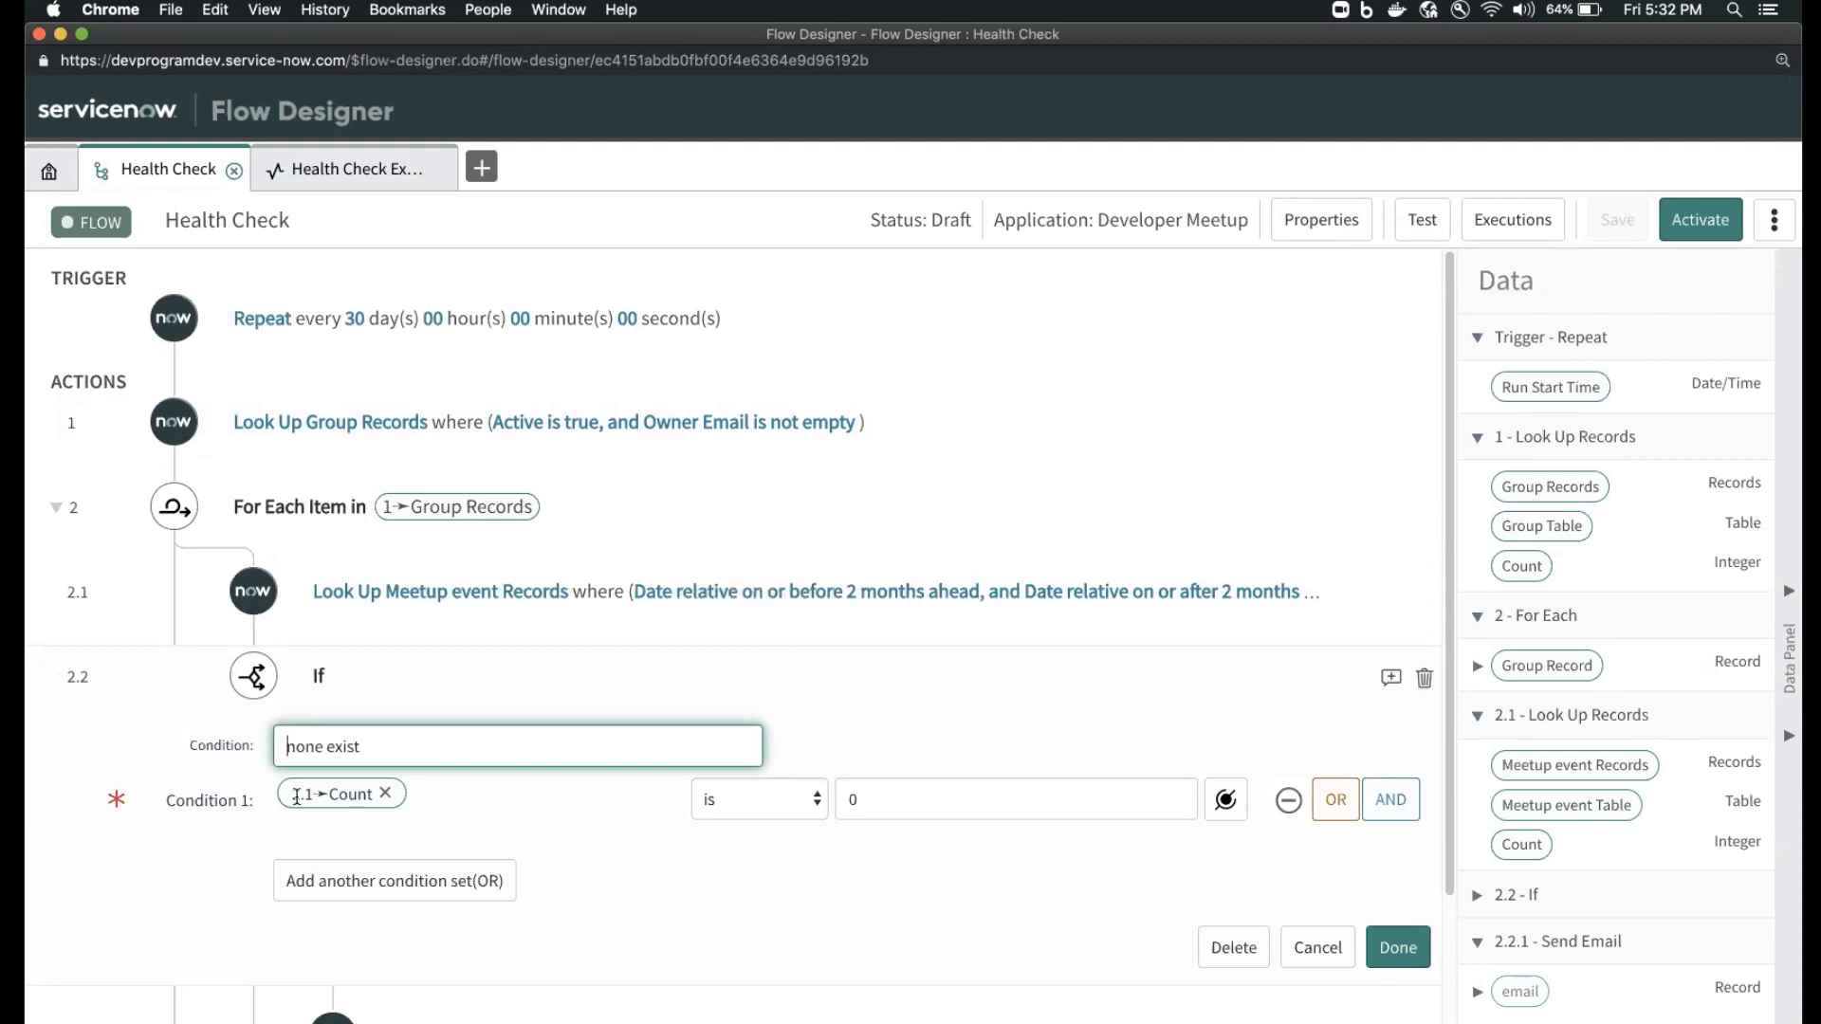
{"action": "left_click", "coordinate": [860, 670]}
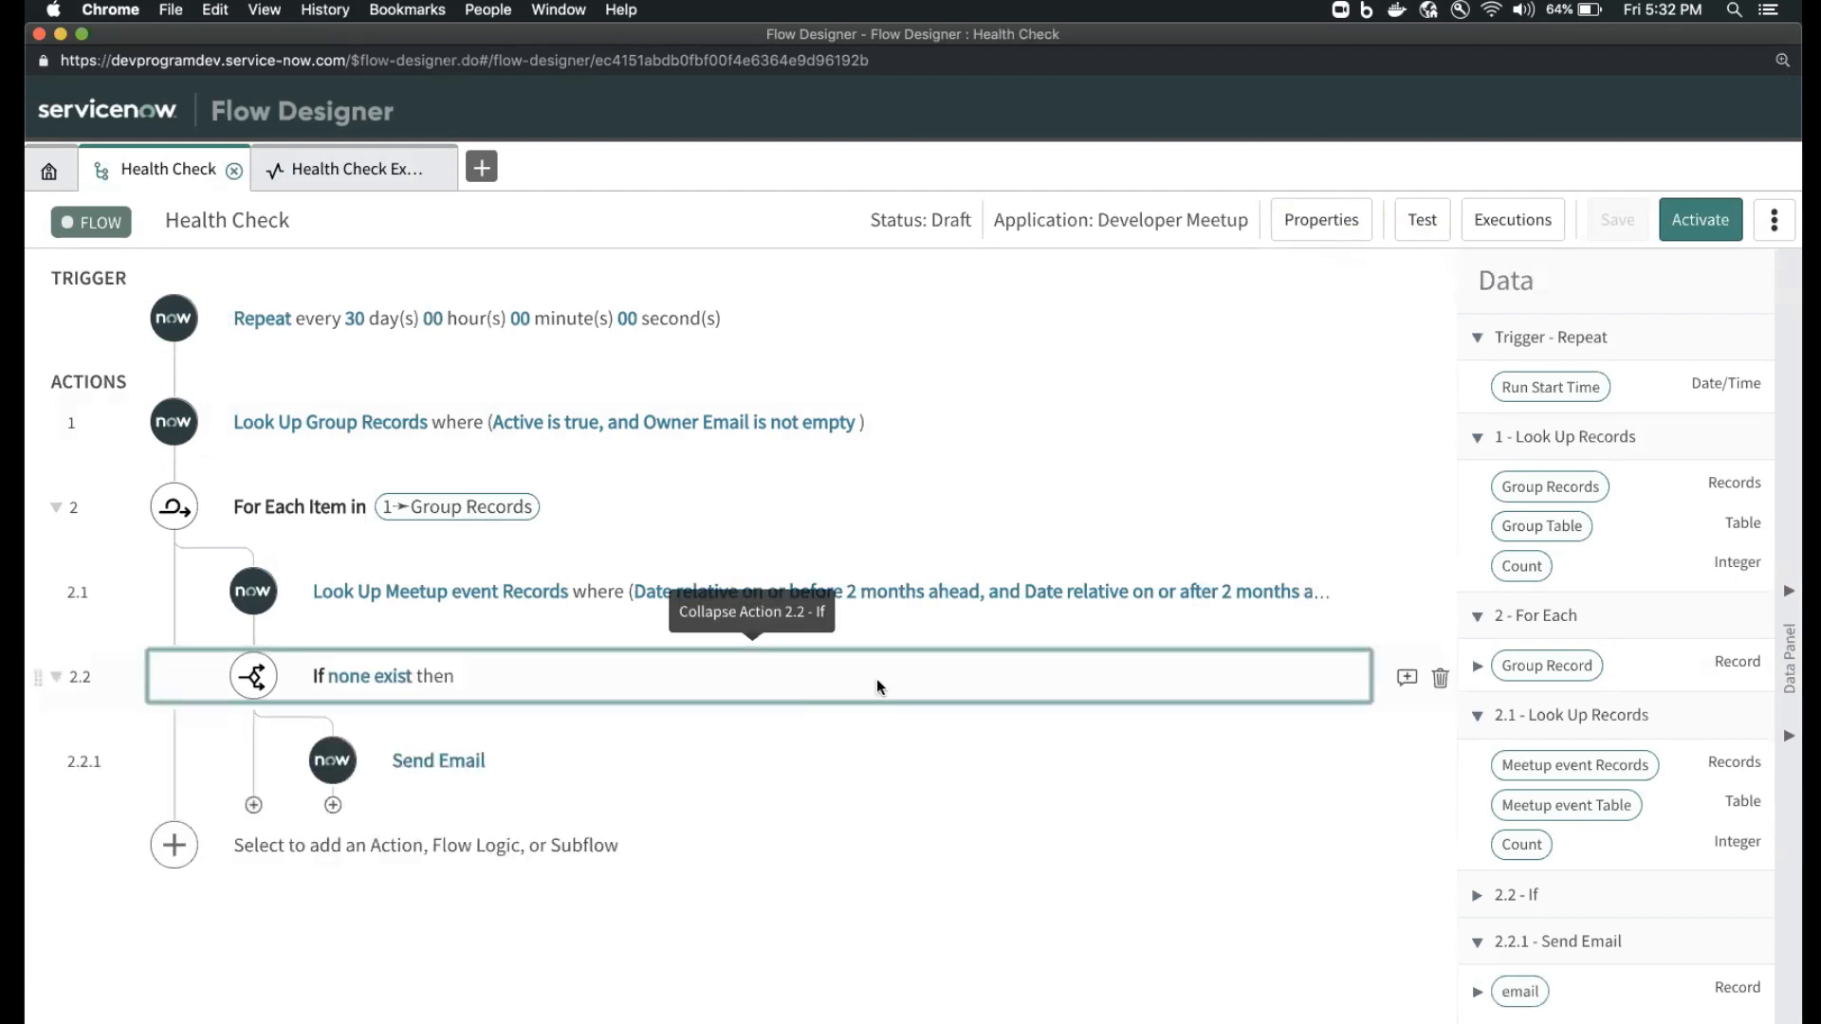
- Open the Look Up Meetup event Records action and inspect the relative period of its on or before Date condition
{"action": "left_click", "coordinate": [1138, 591]}
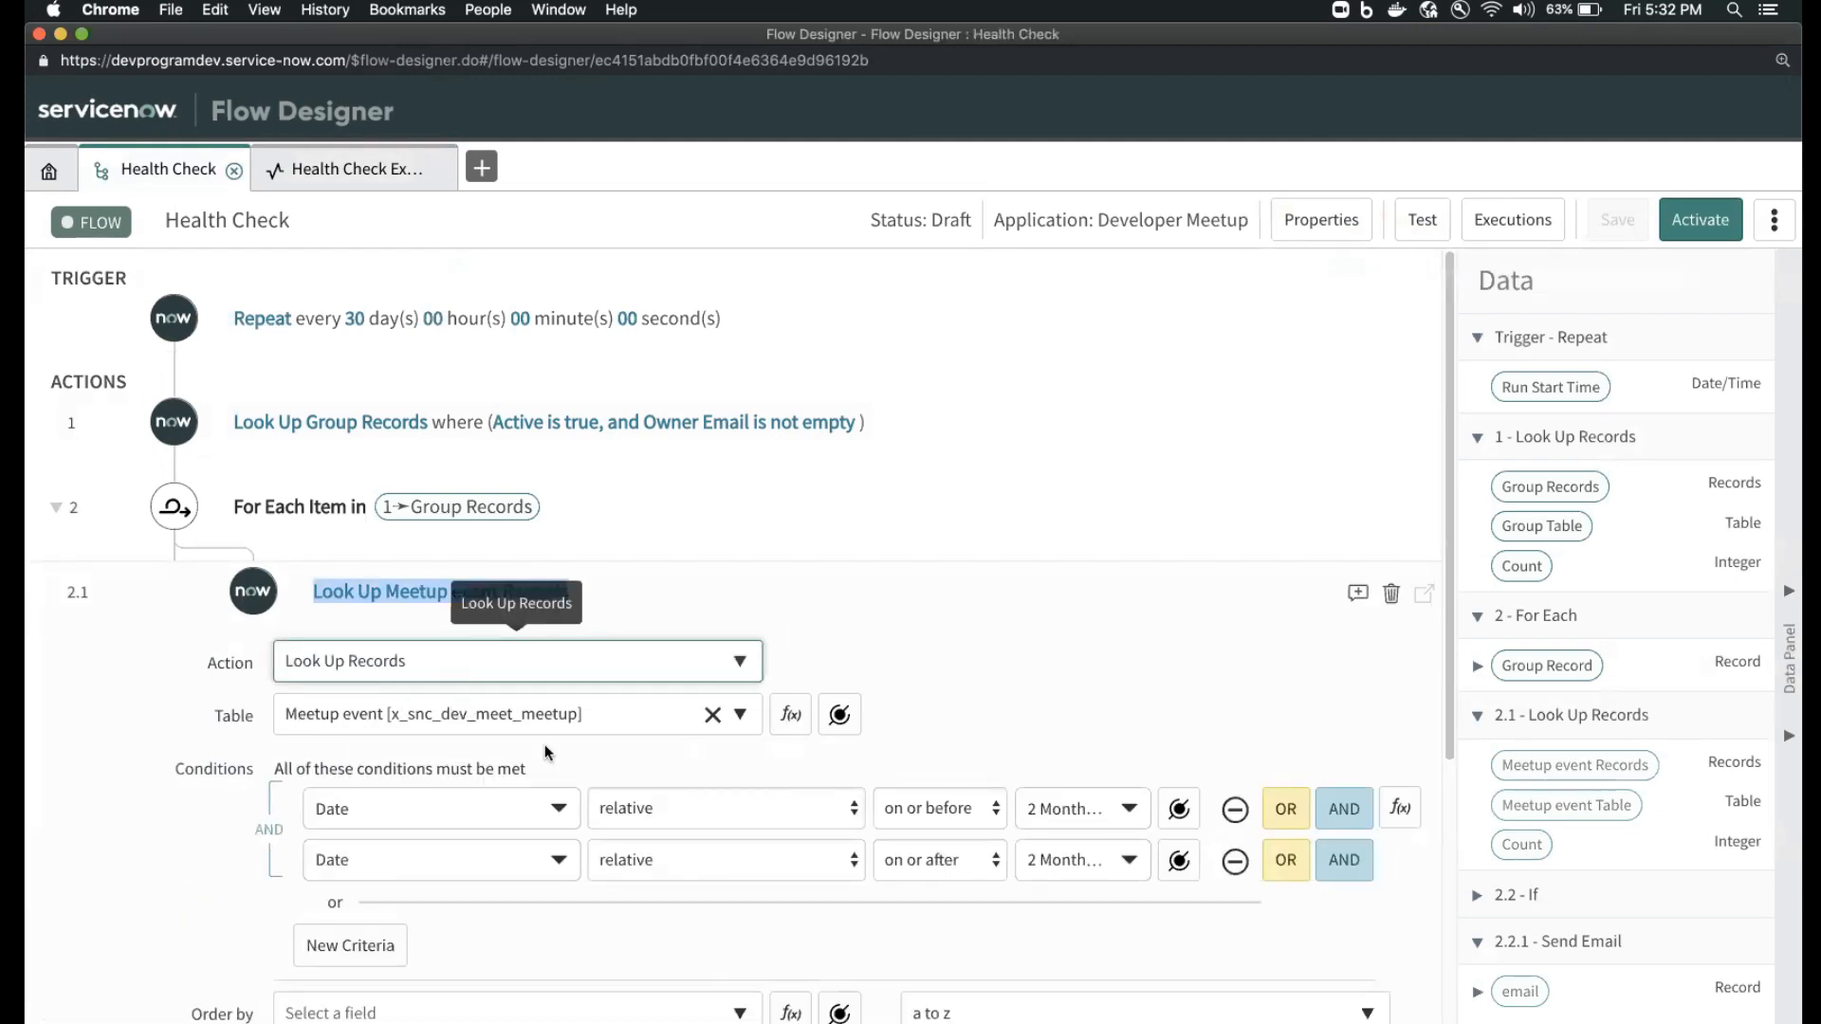
{"action": "scroll", "coordinate": [703, 751], "scroll_direction": "down", "scroll_amount": 1}
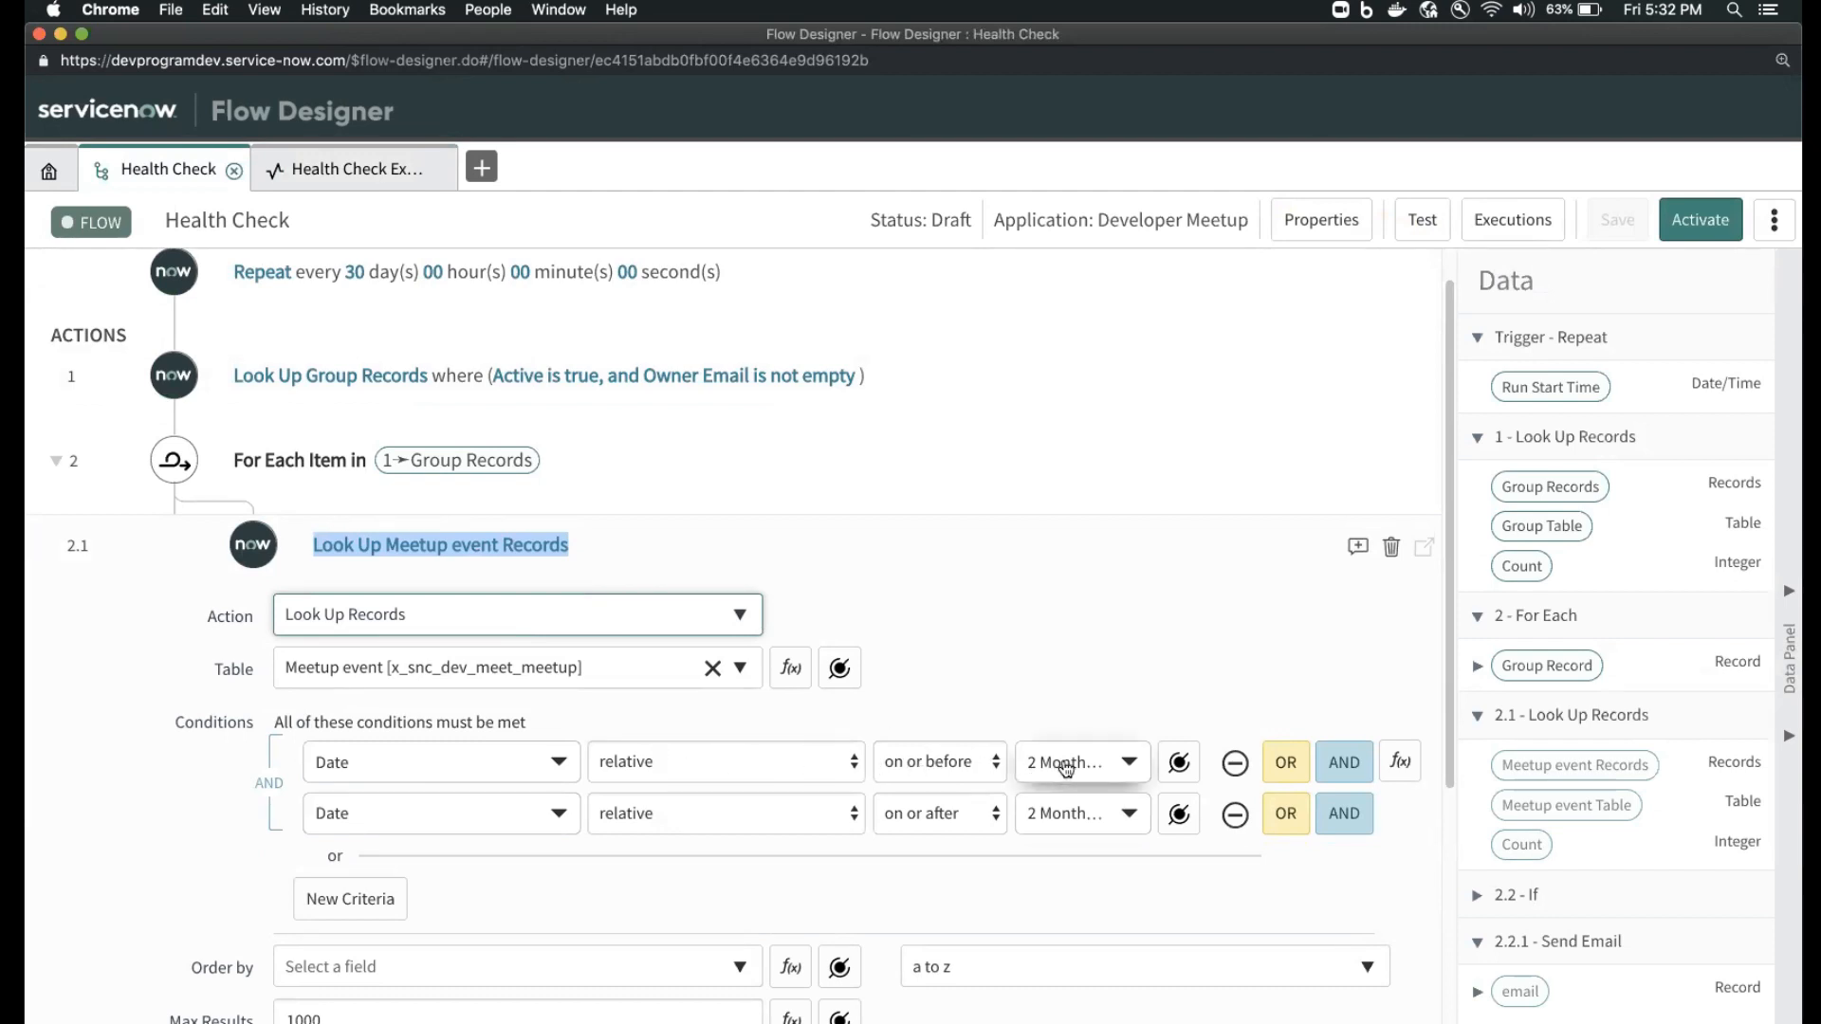
{"action": "left_click", "coordinate": [1066, 765]}
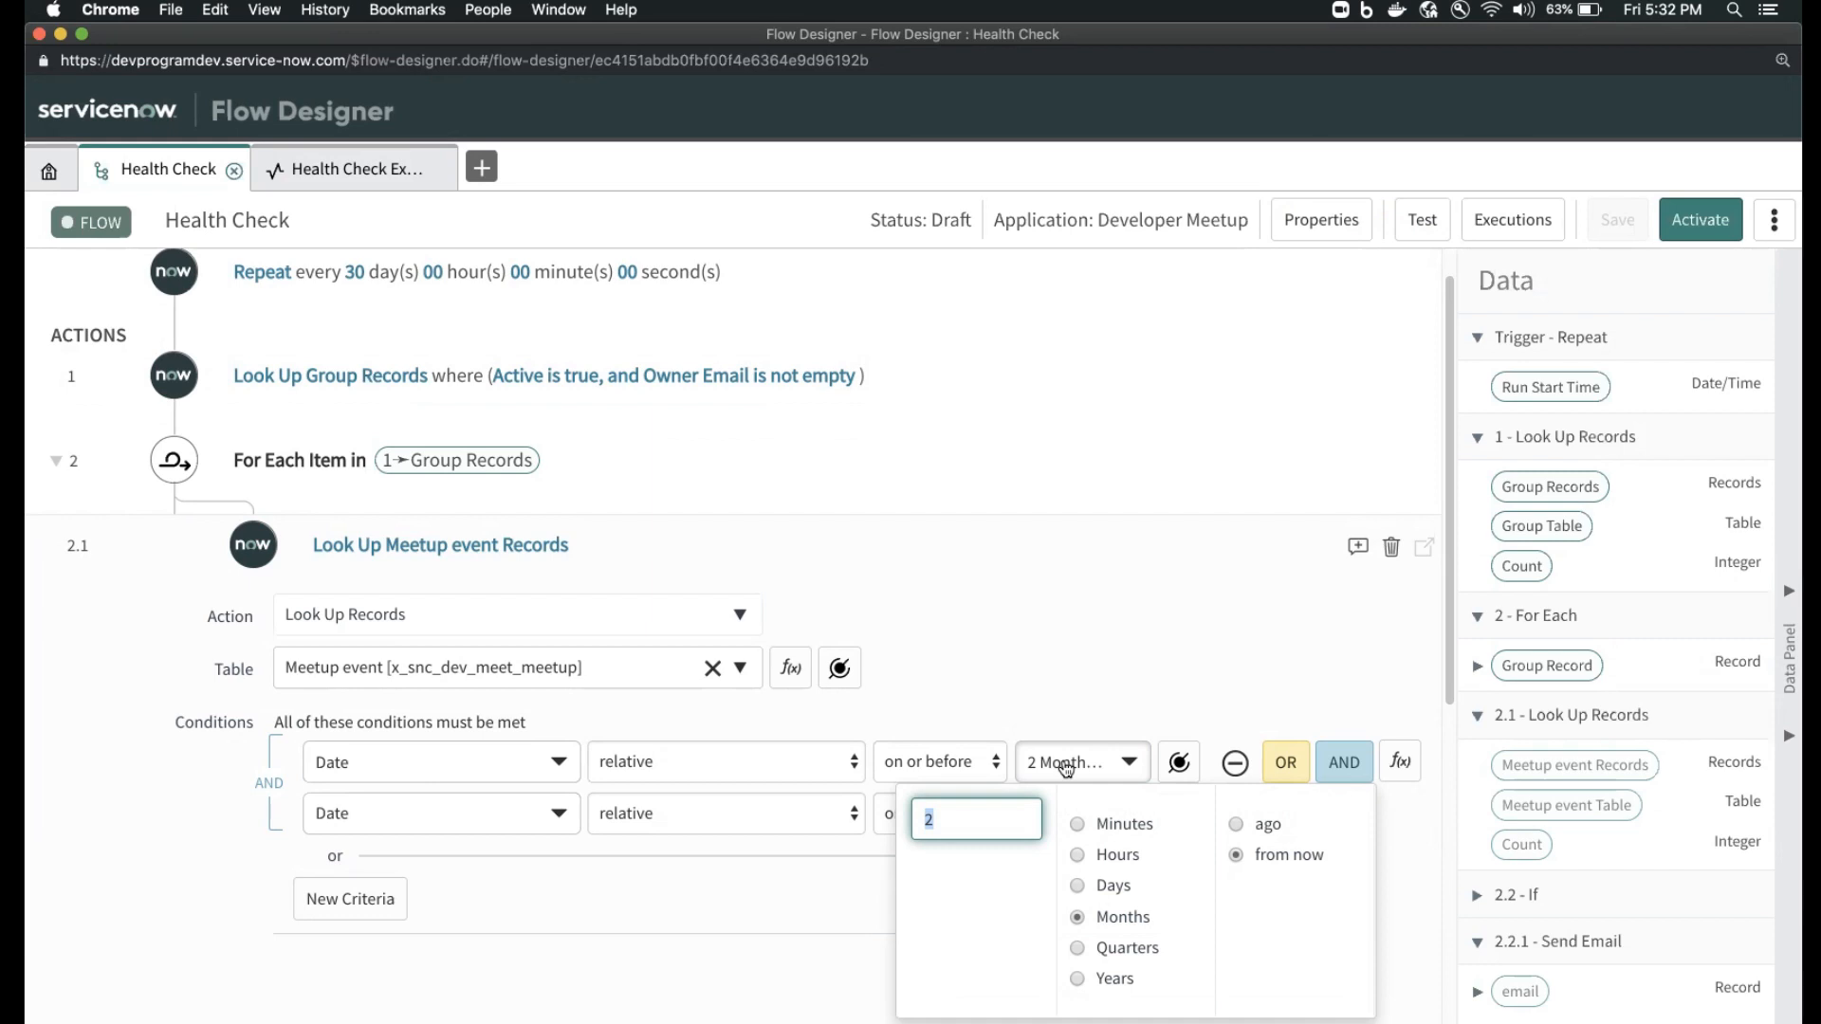
{"action": "left_click", "coordinate": [1066, 765]}
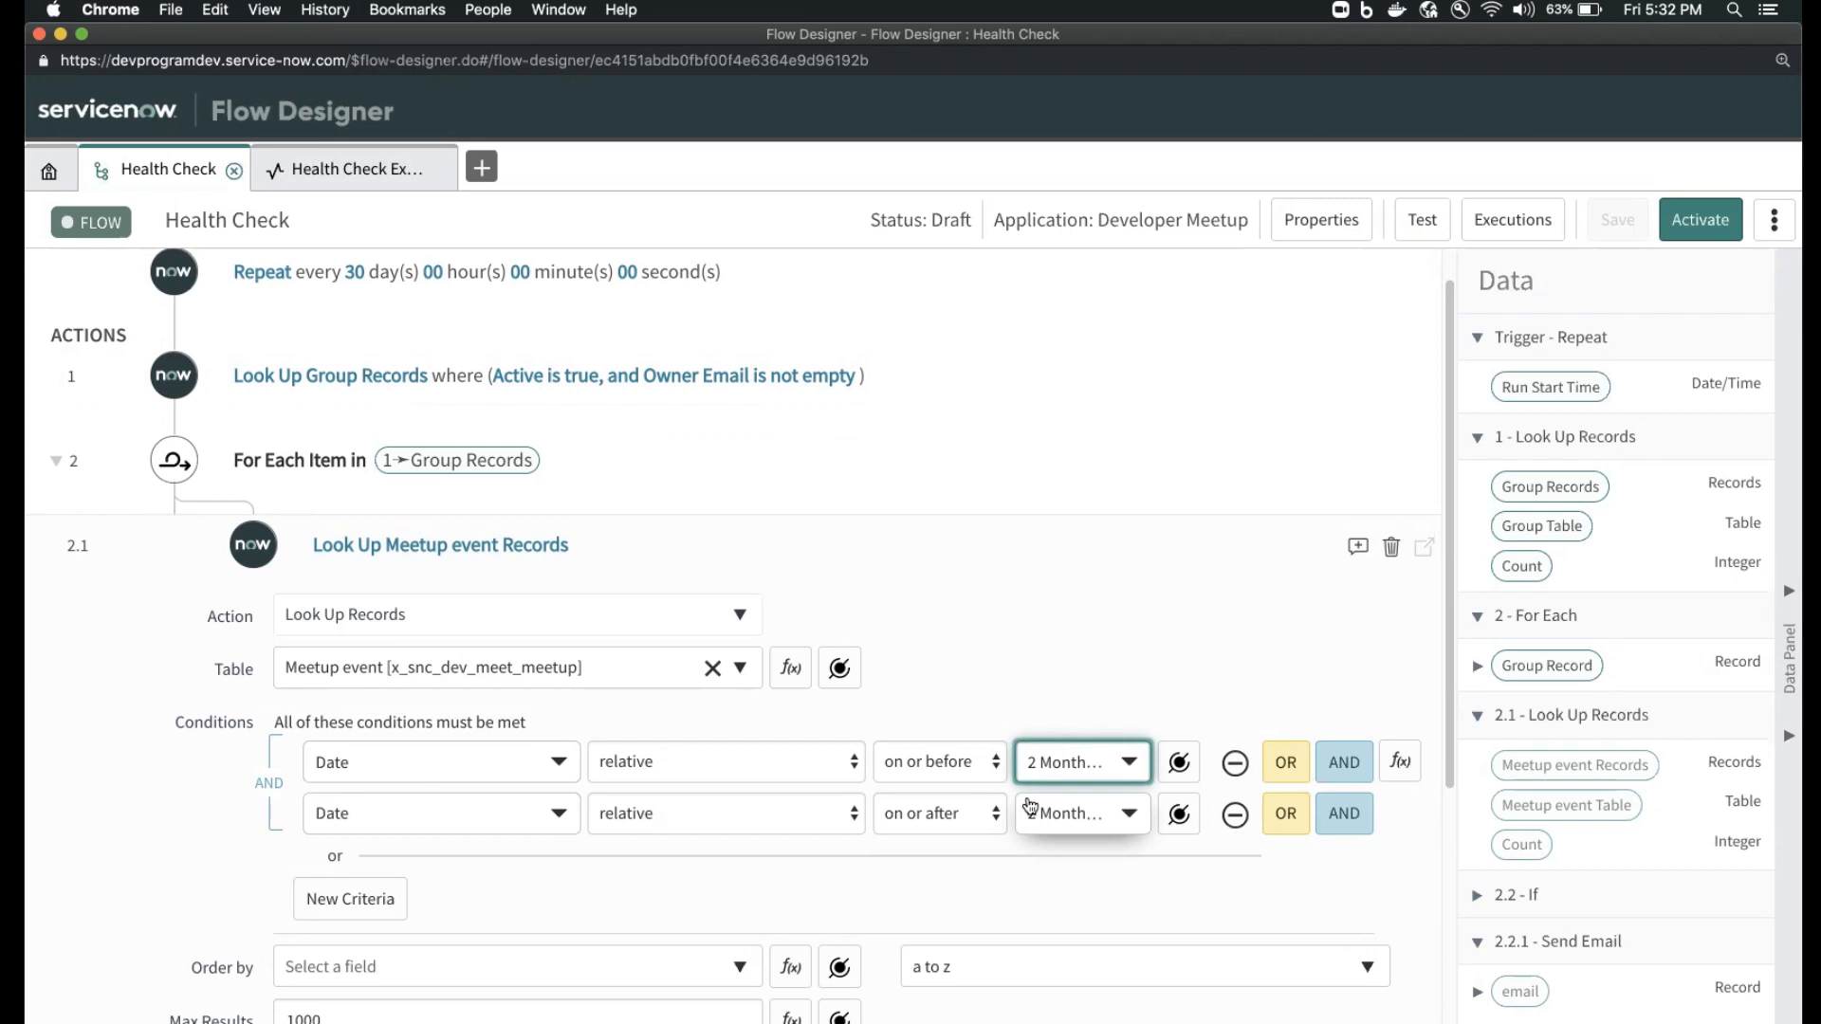
- Add an AND condition to the meetup event lookup so that Group is the Group Record from the For Each loop
{"action": "left_click", "coordinate": [1335, 813]}
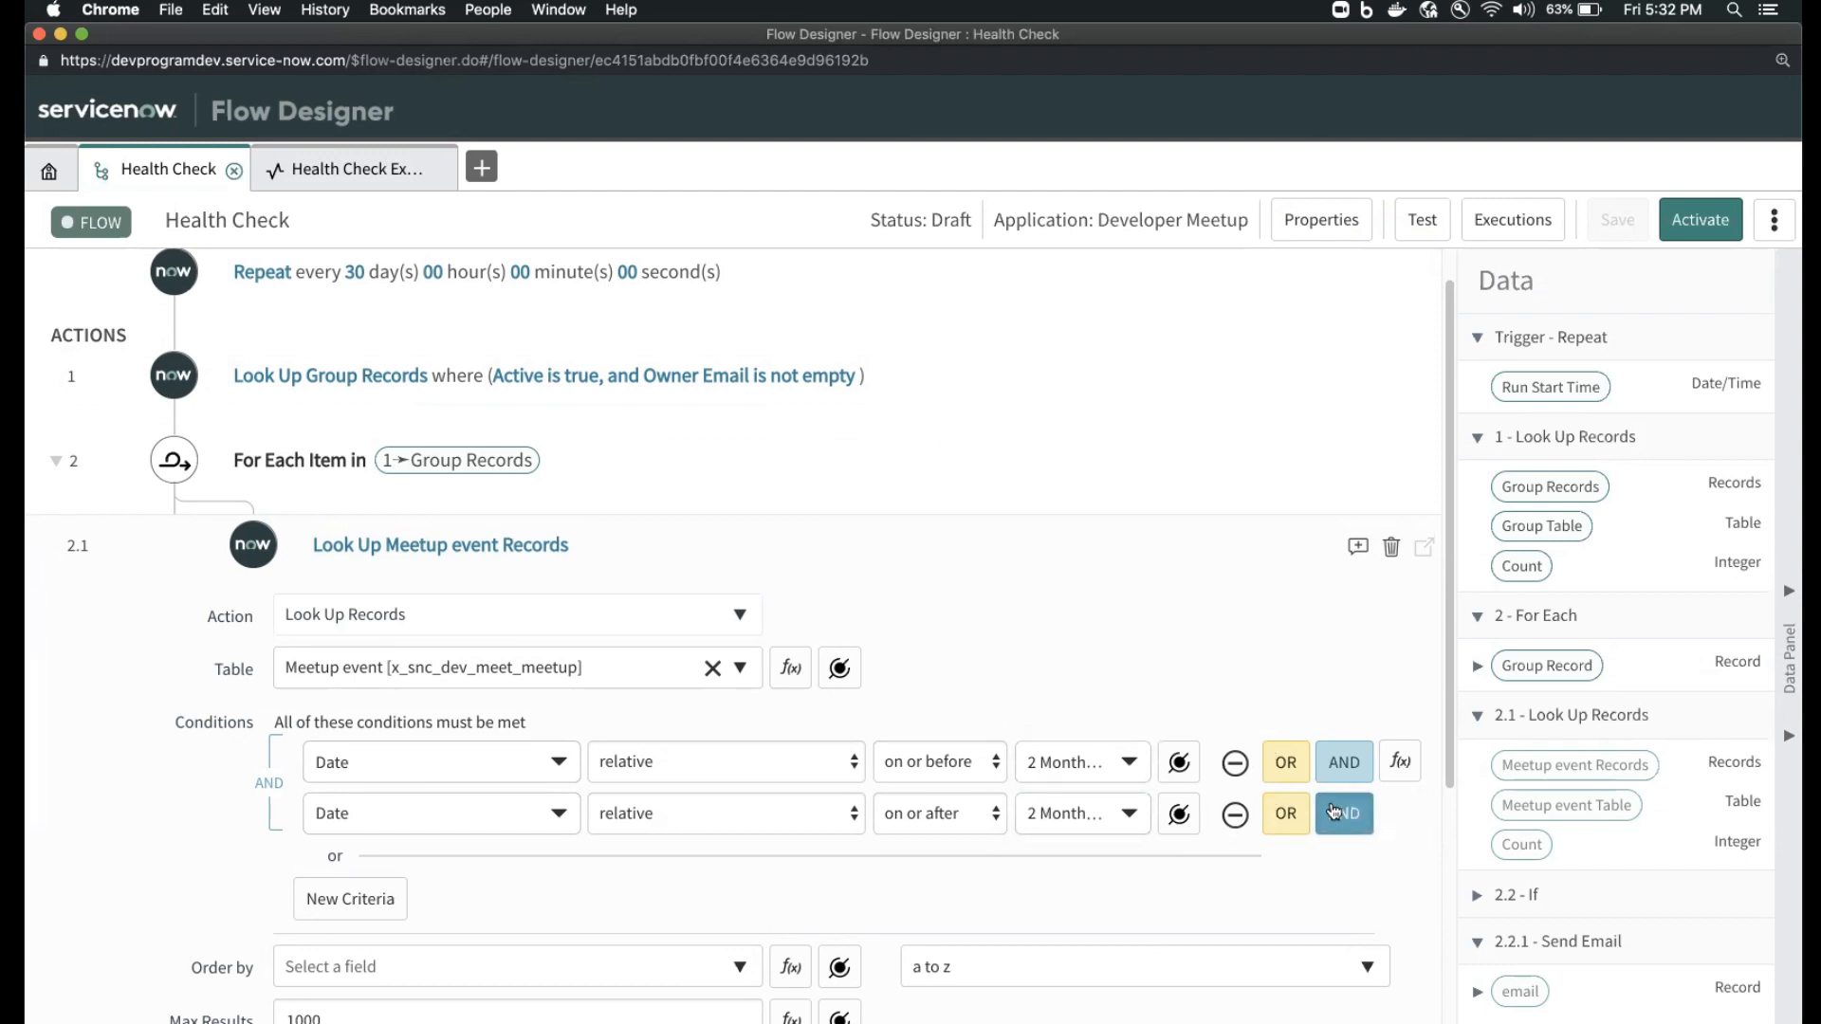
{"action": "left_click", "coordinate": [504, 865]}
{"action": "type", "text": "g"}
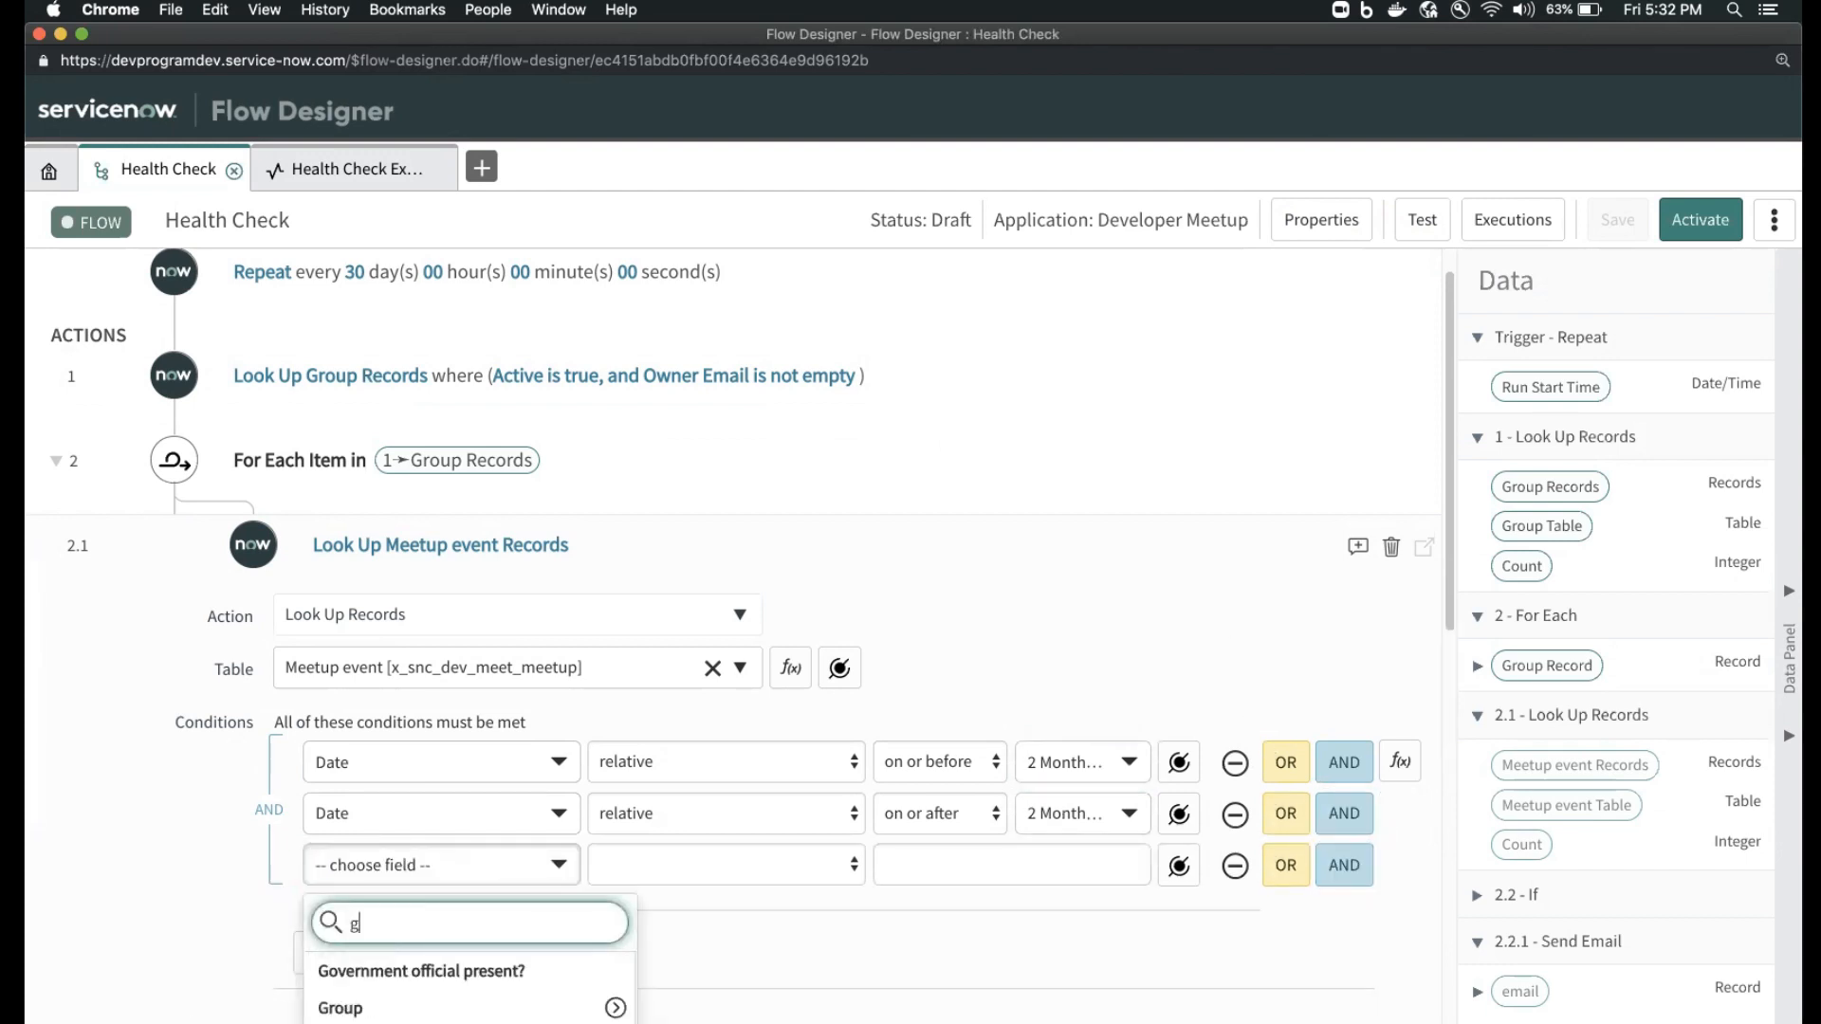
{"action": "type", "text": "roup"}
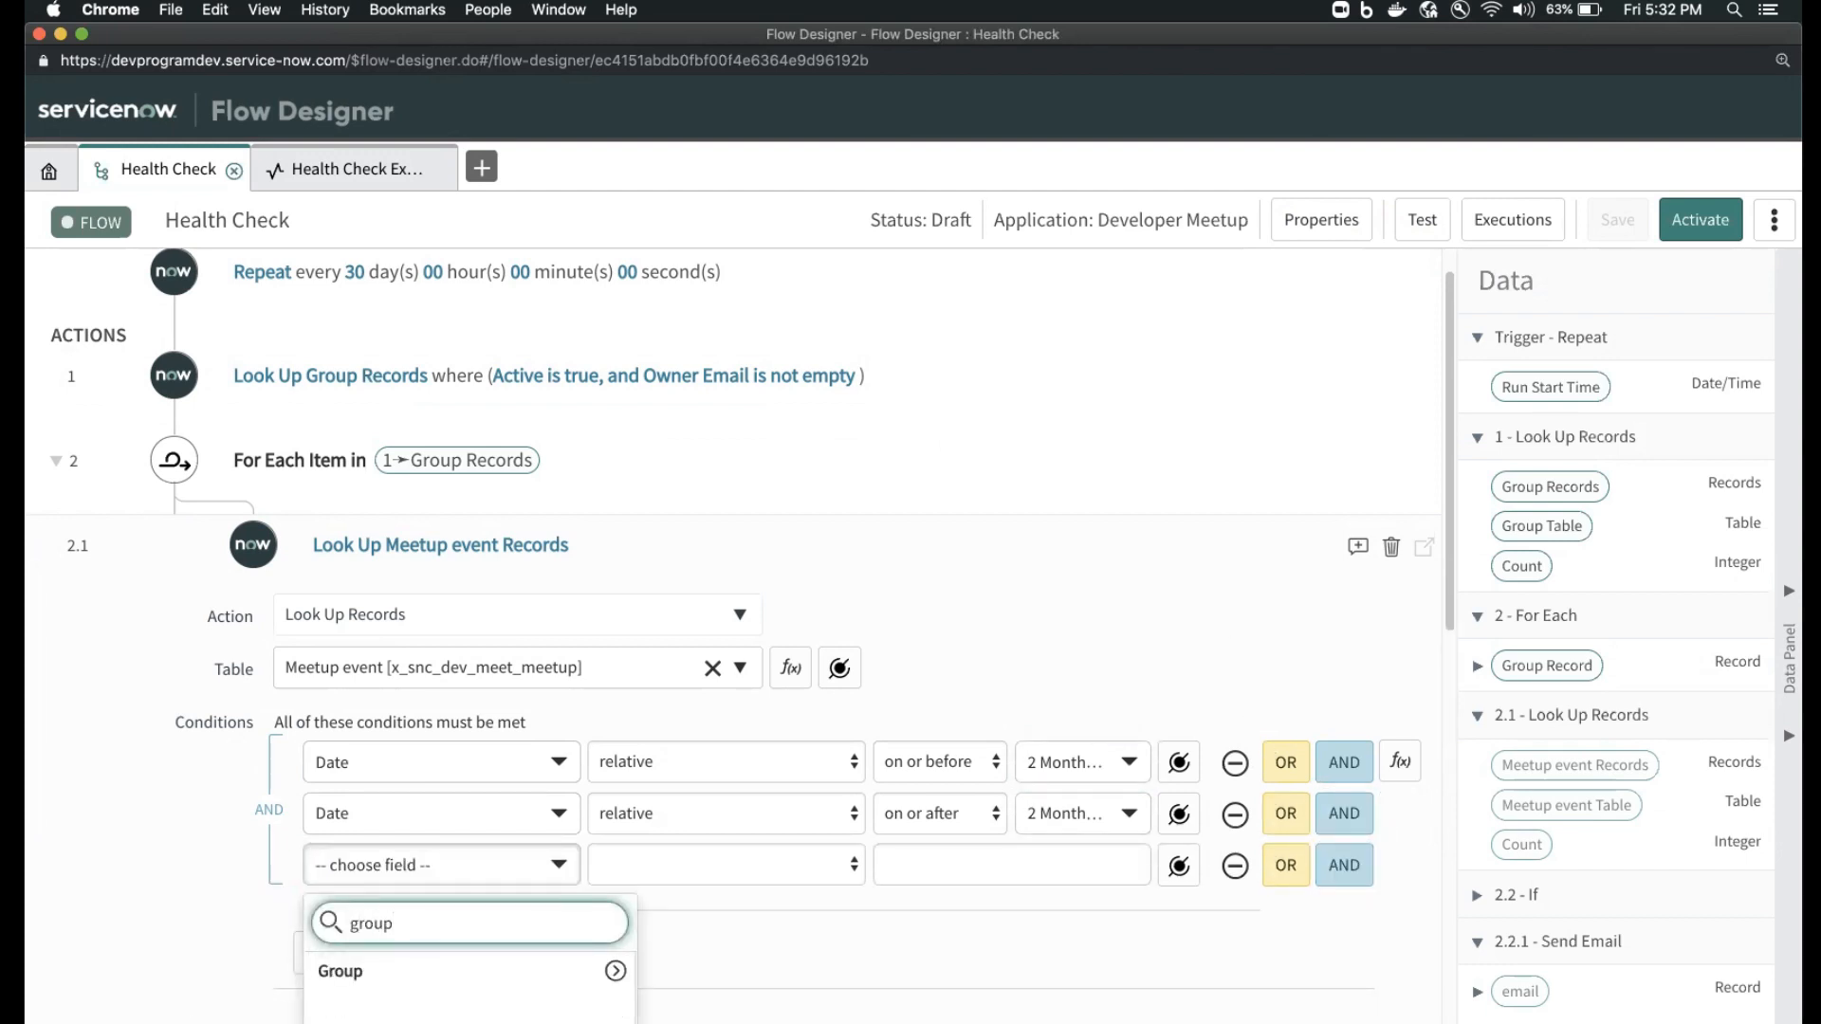
{"action": "left_click", "coordinate": [432, 982]}
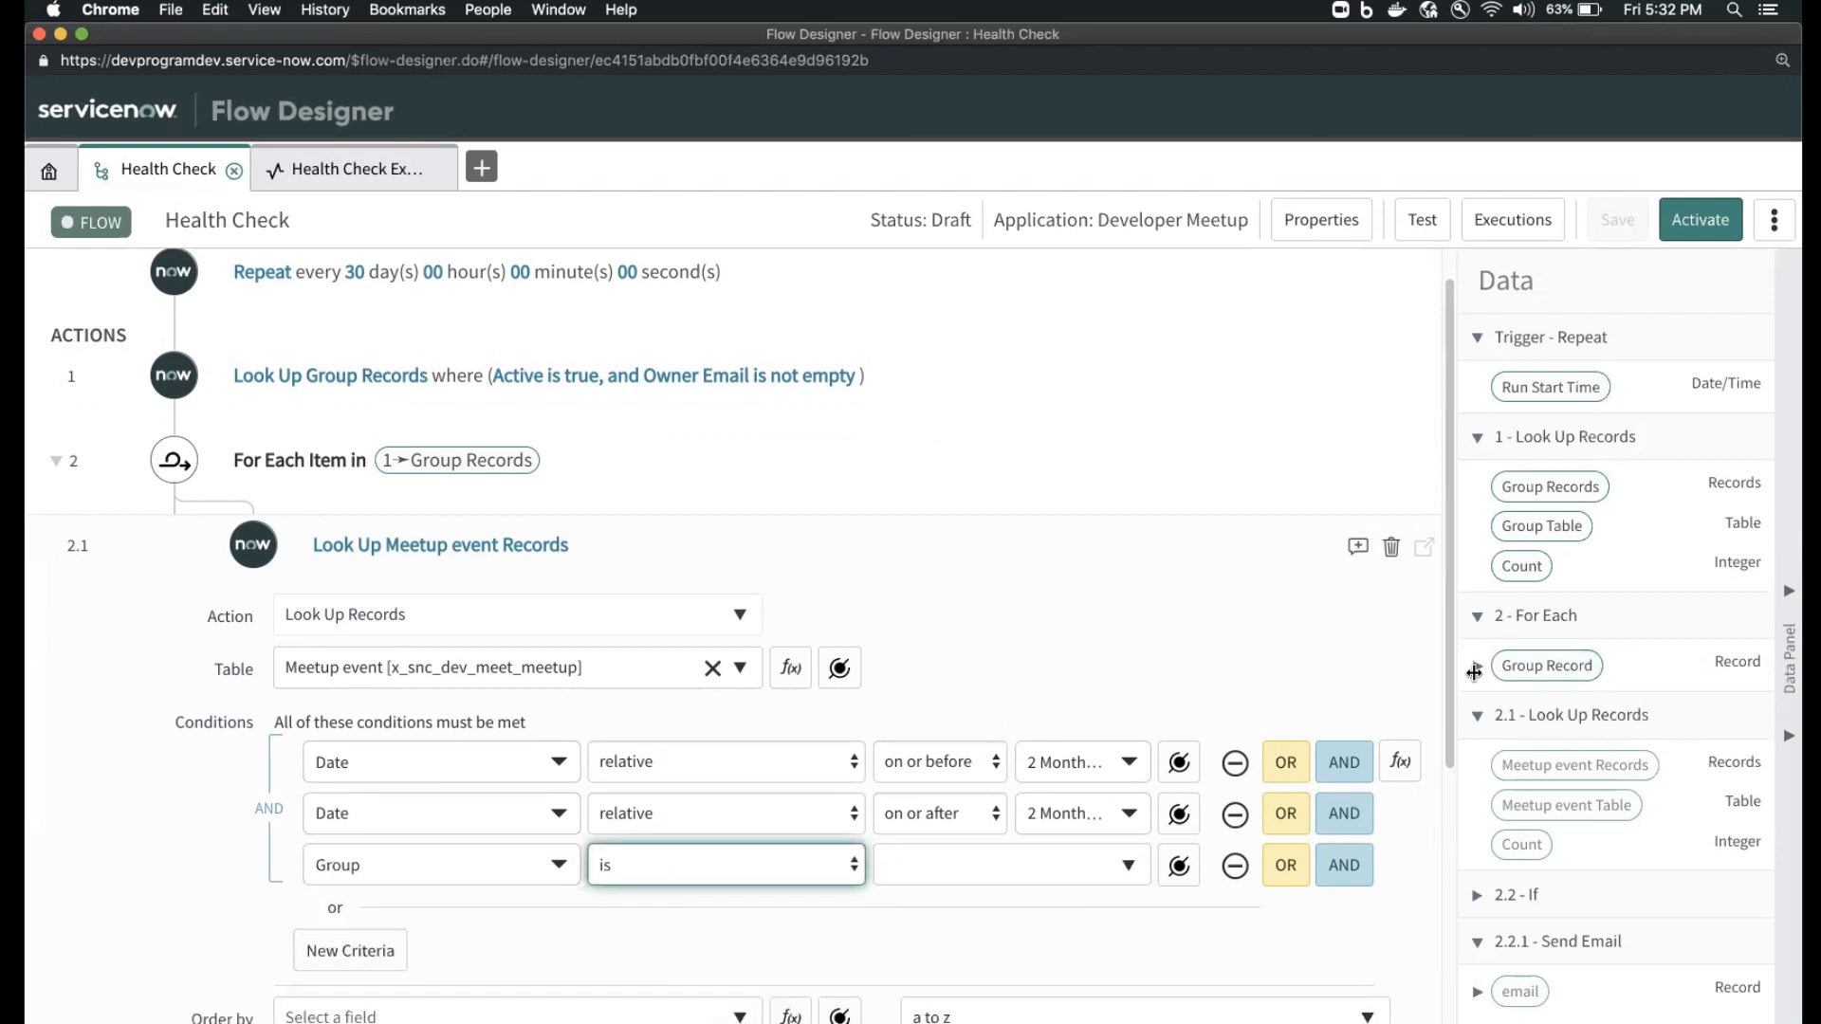
{"action": "left_click", "coordinate": [1179, 865]}
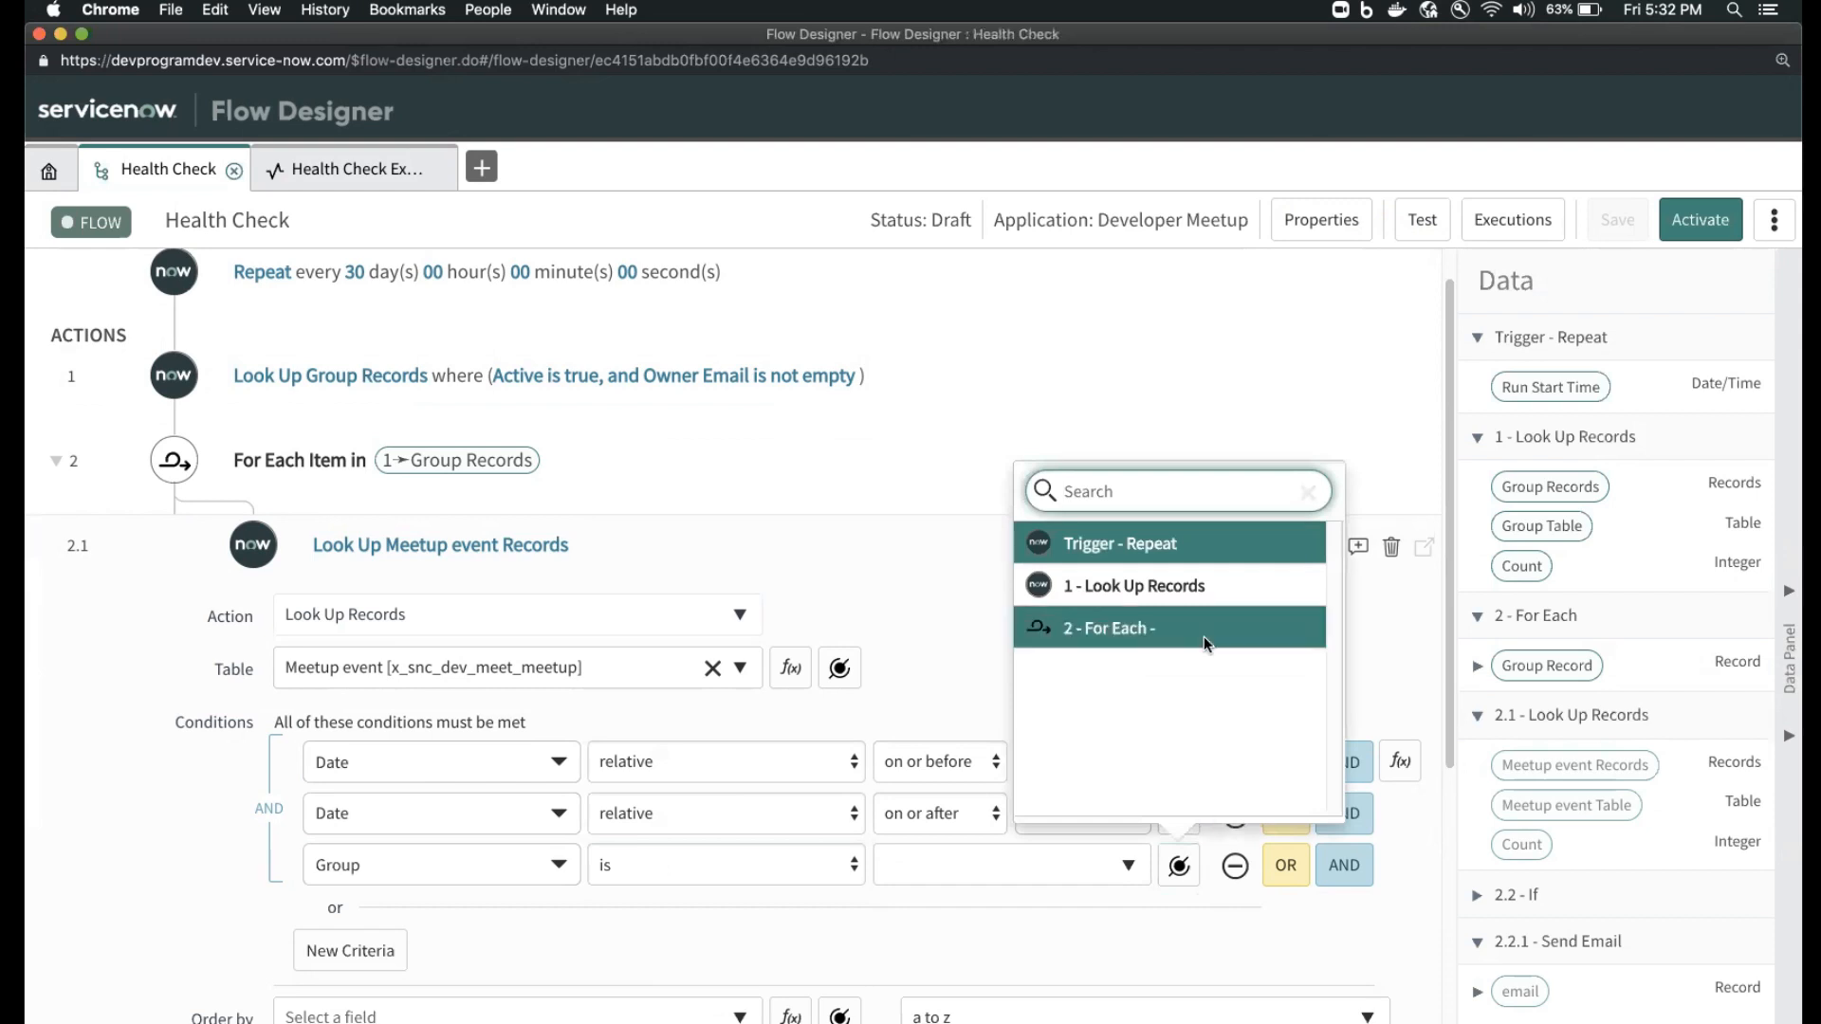
{"action": "left_click", "coordinate": [1148, 630]}
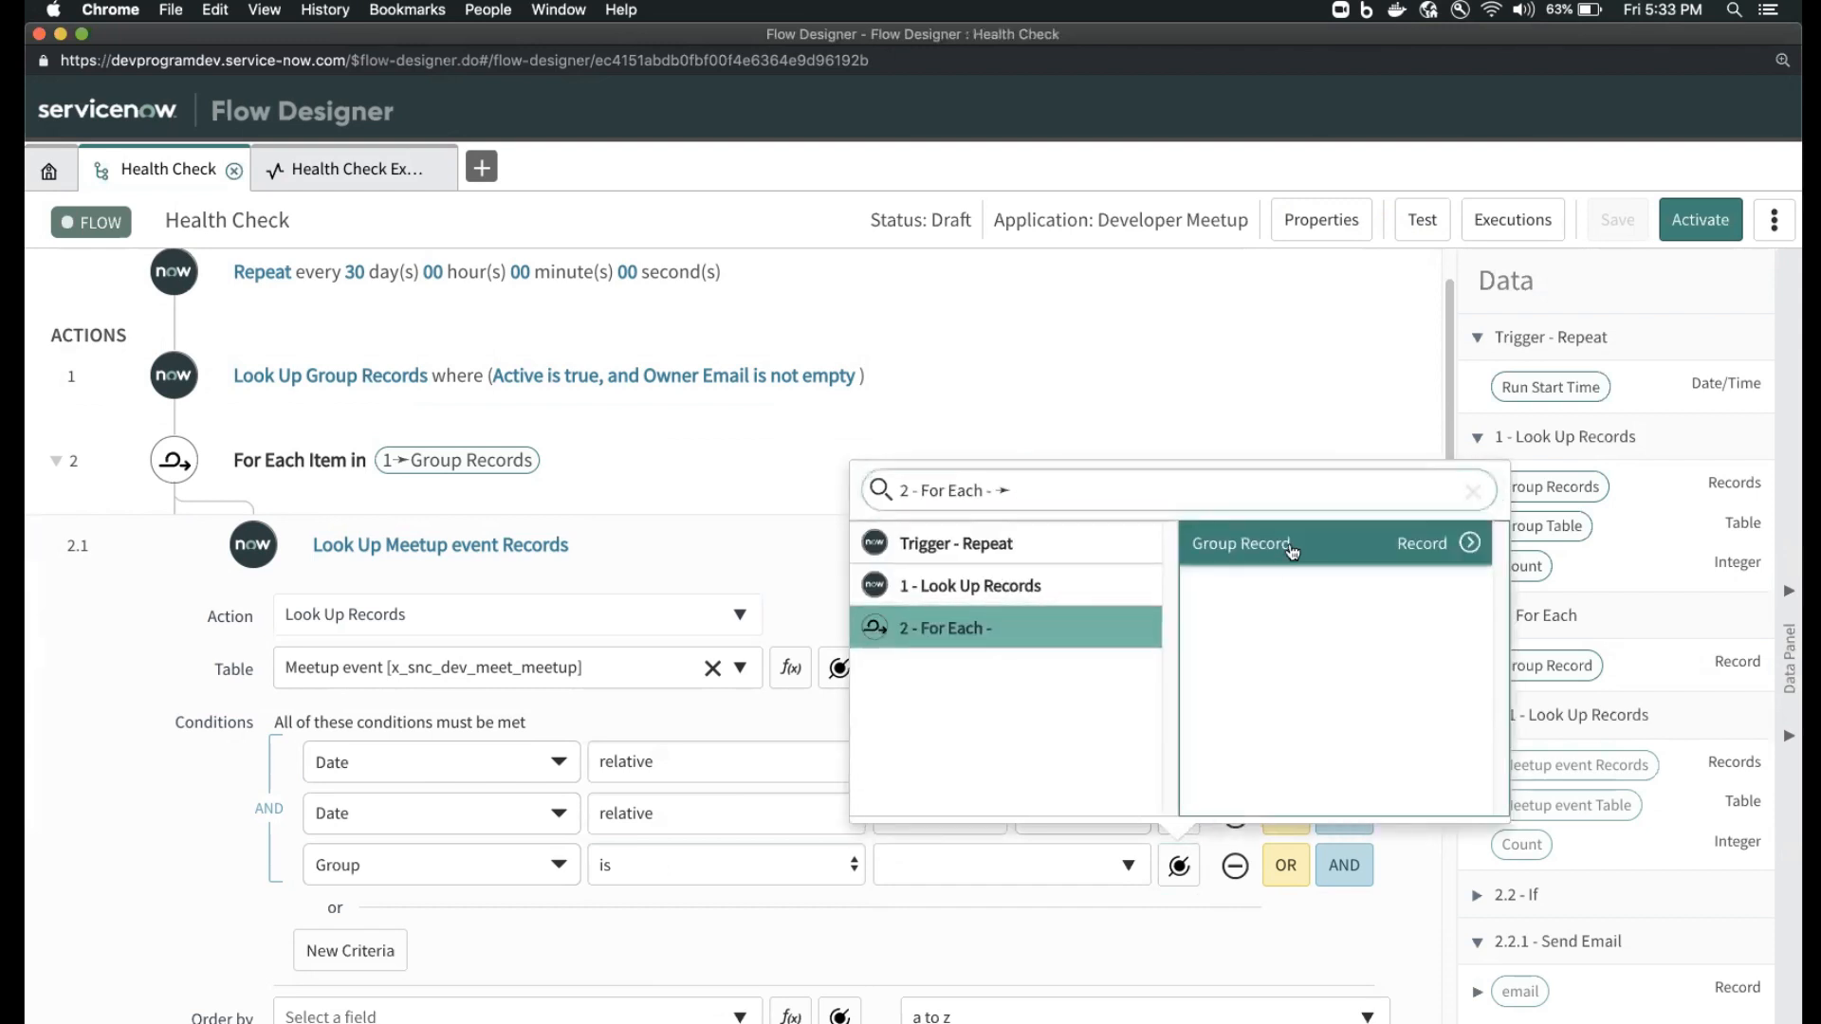
{"action": "left_click", "coordinate": [1292, 546]}
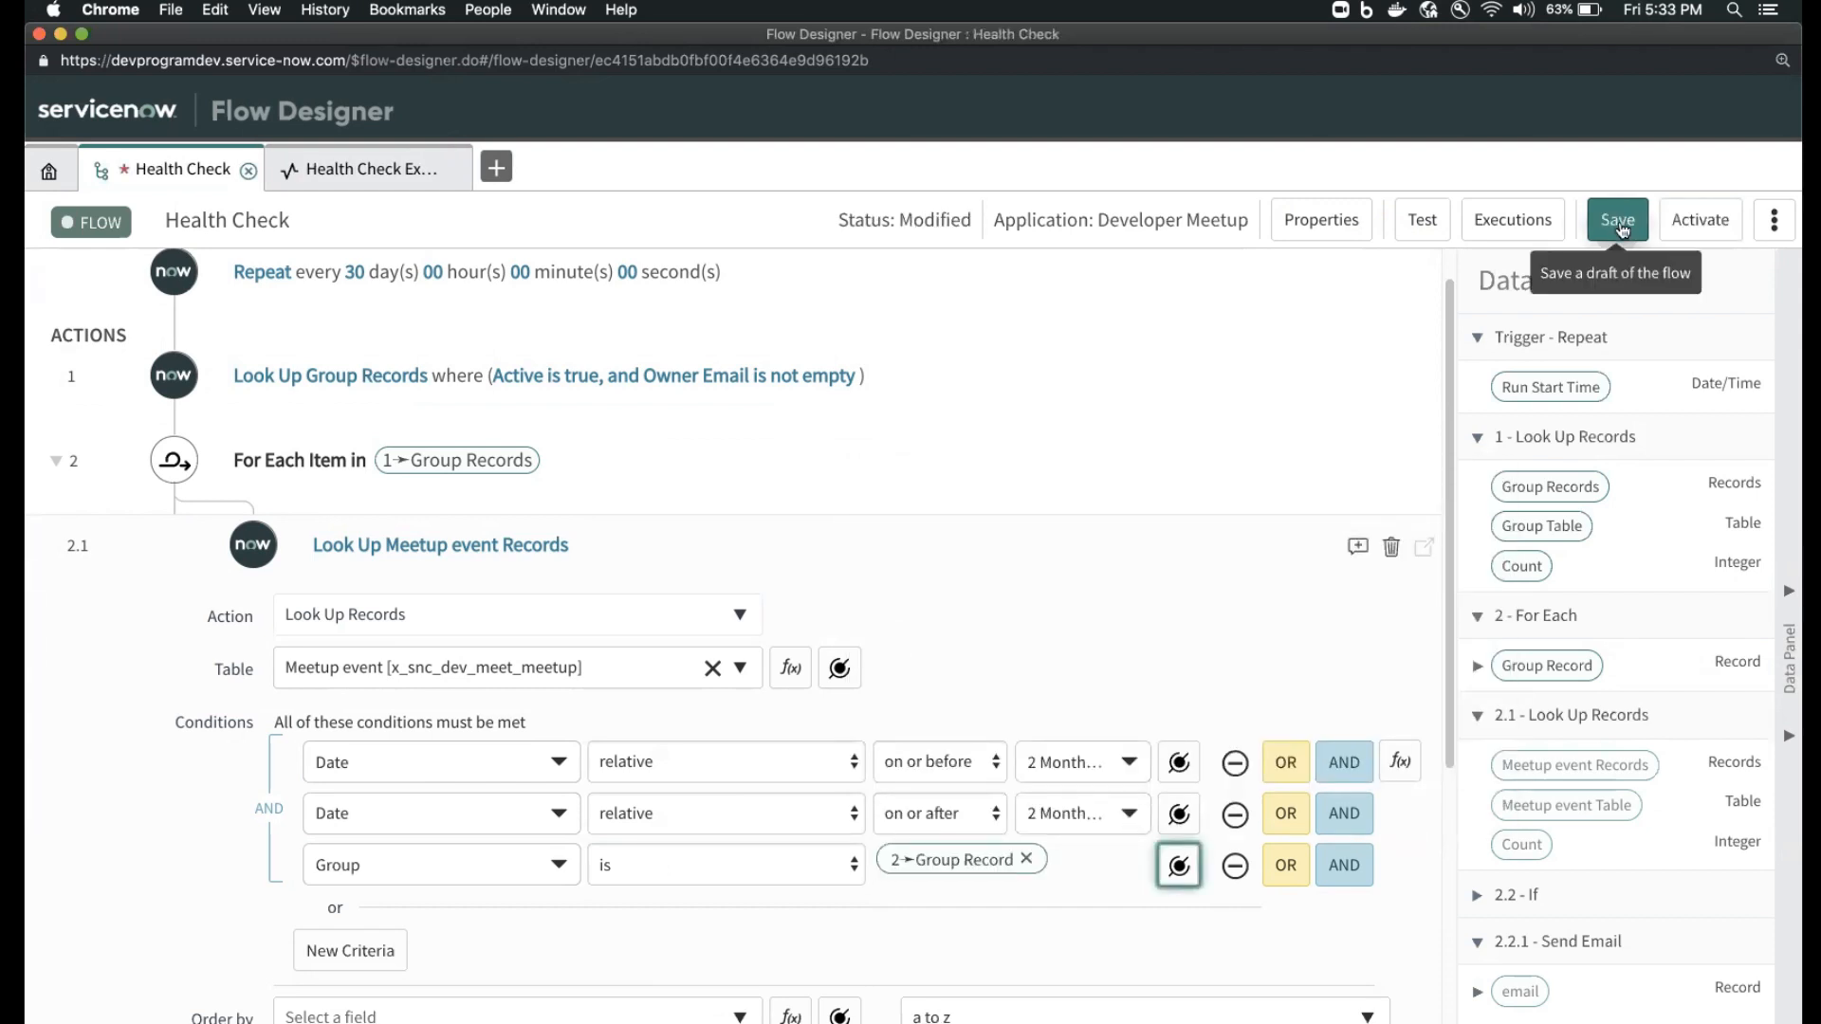
- Save the flow, accept the reference modification, and check the count condition of the If none exist step
{"action": "left_click", "coordinate": [1620, 224]}
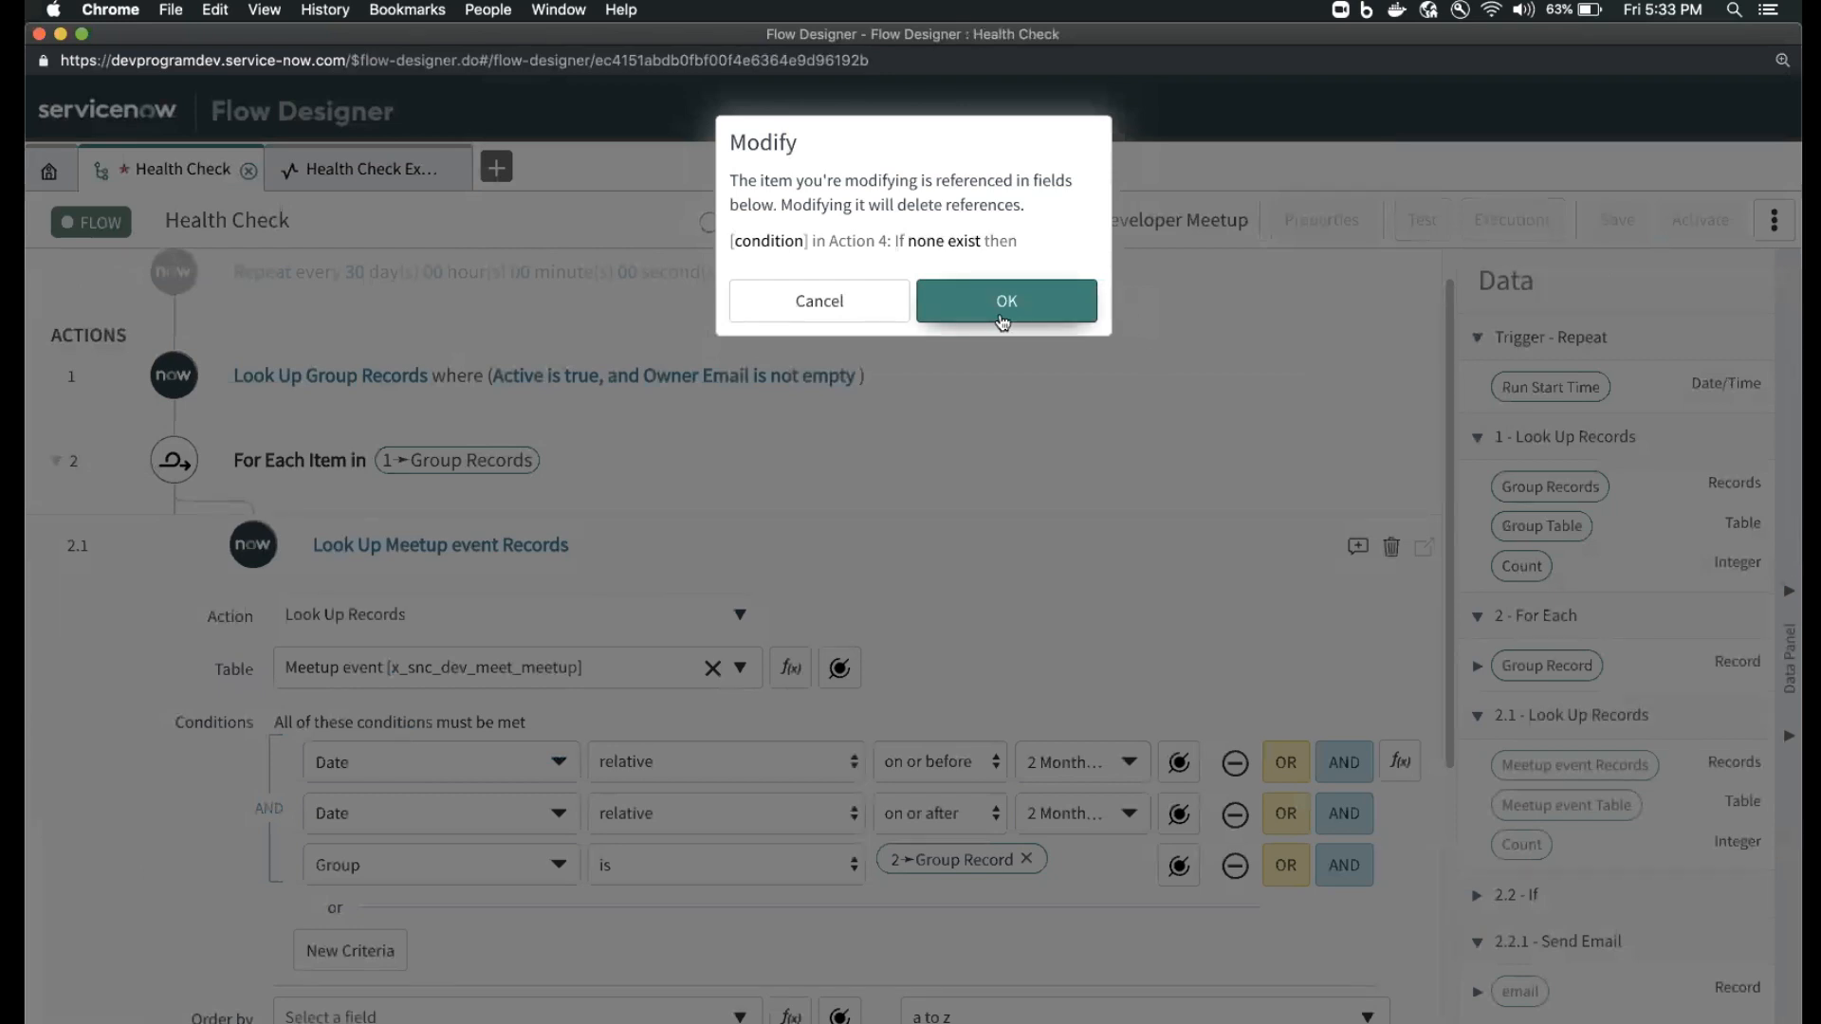
{"action": "left_click", "coordinate": [1003, 321]}
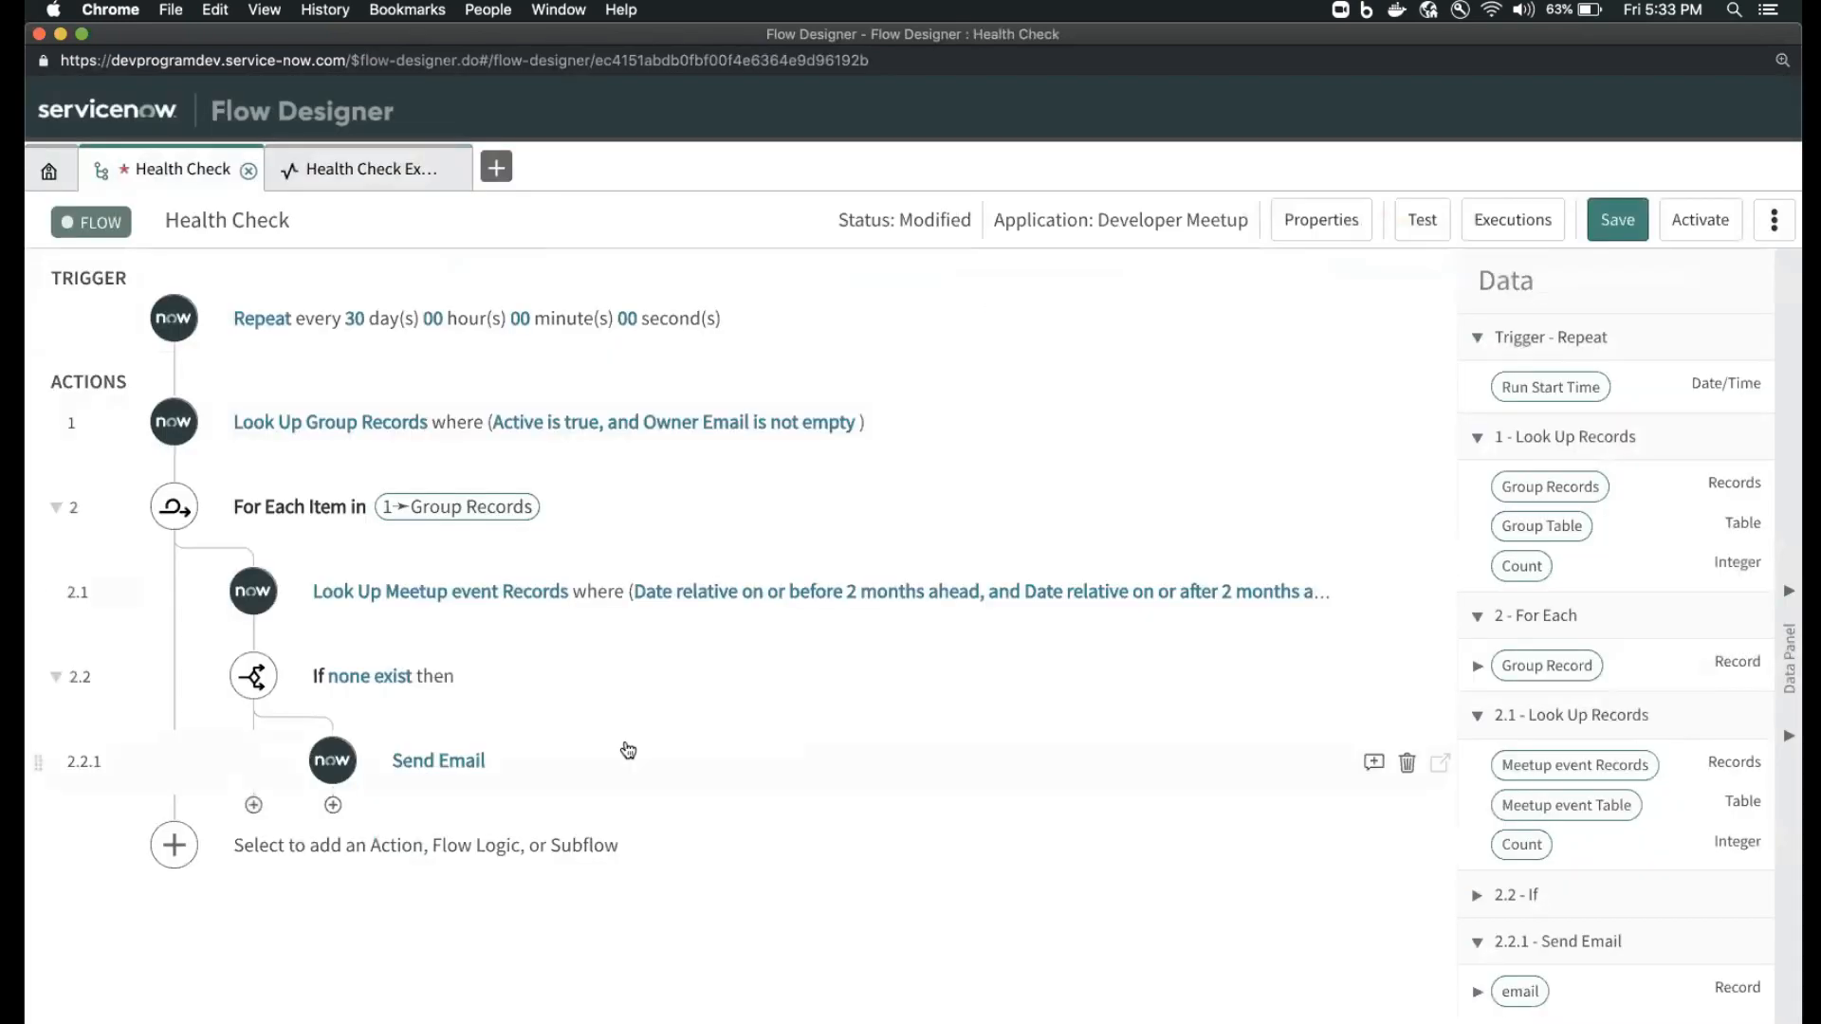
{"action": "left_click", "coordinate": [919, 654]}
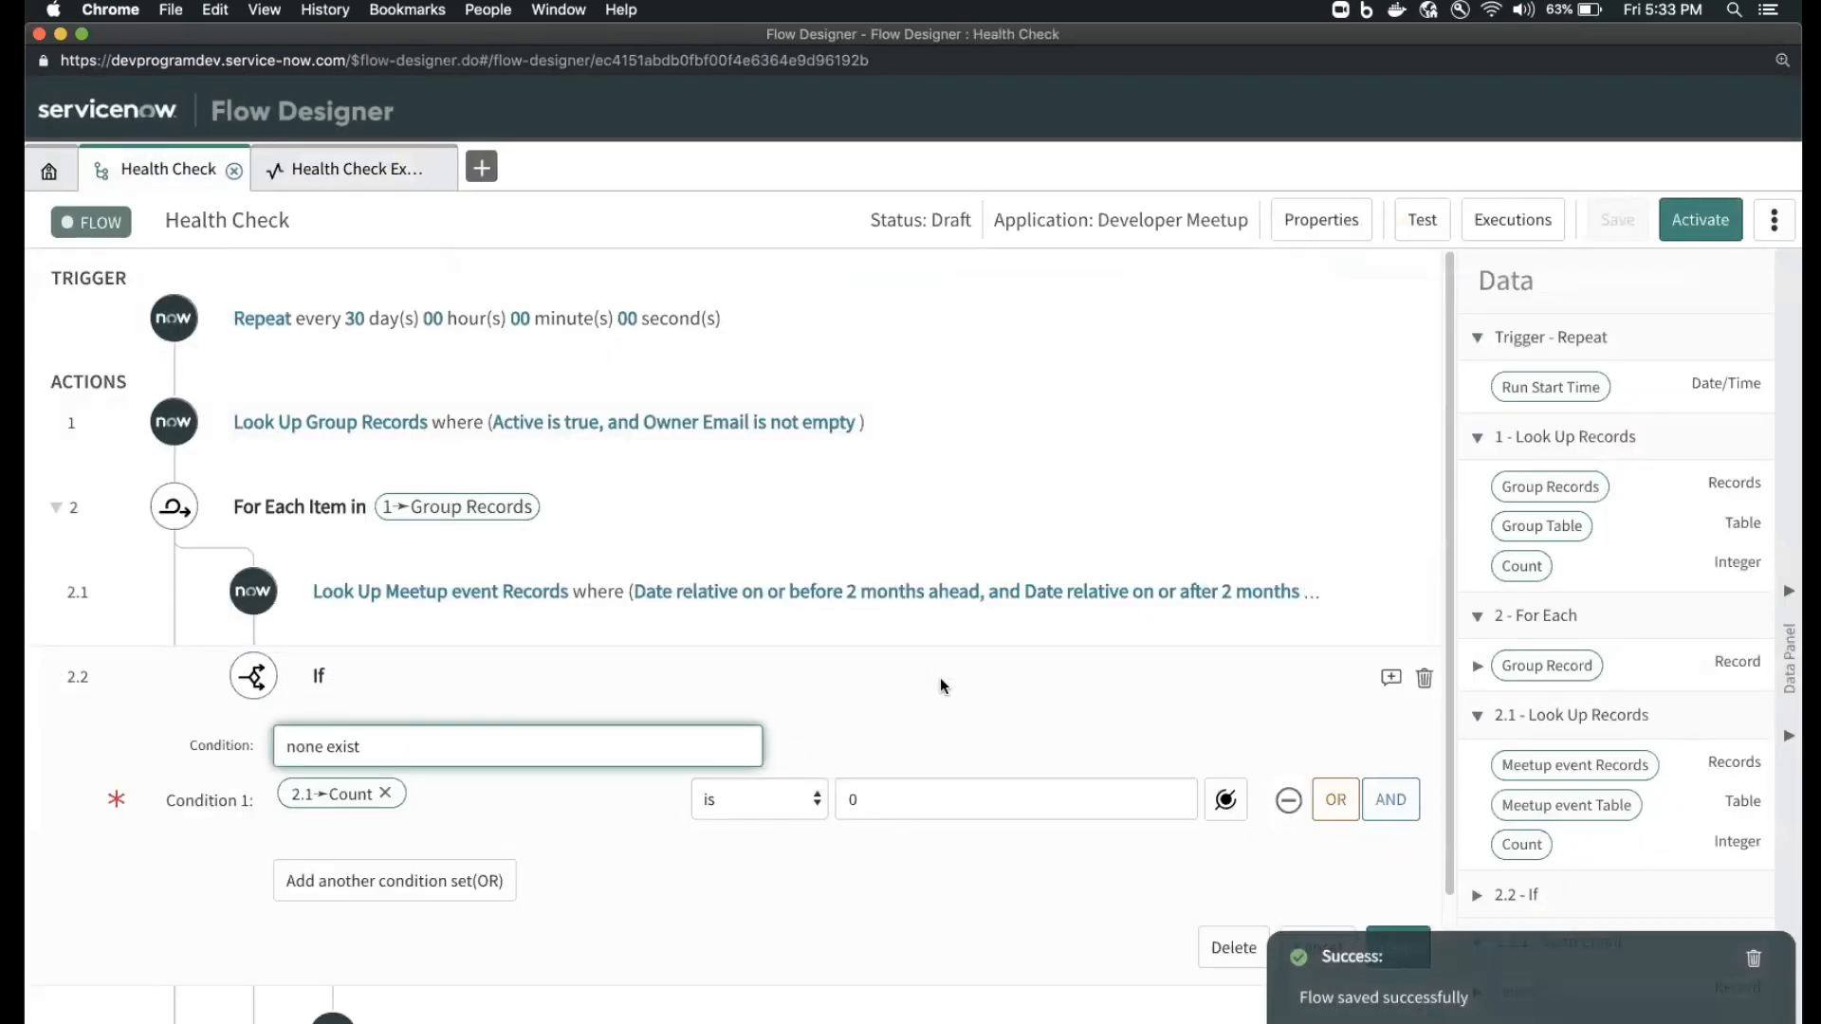
{"action": "left_click", "coordinate": [941, 677]}
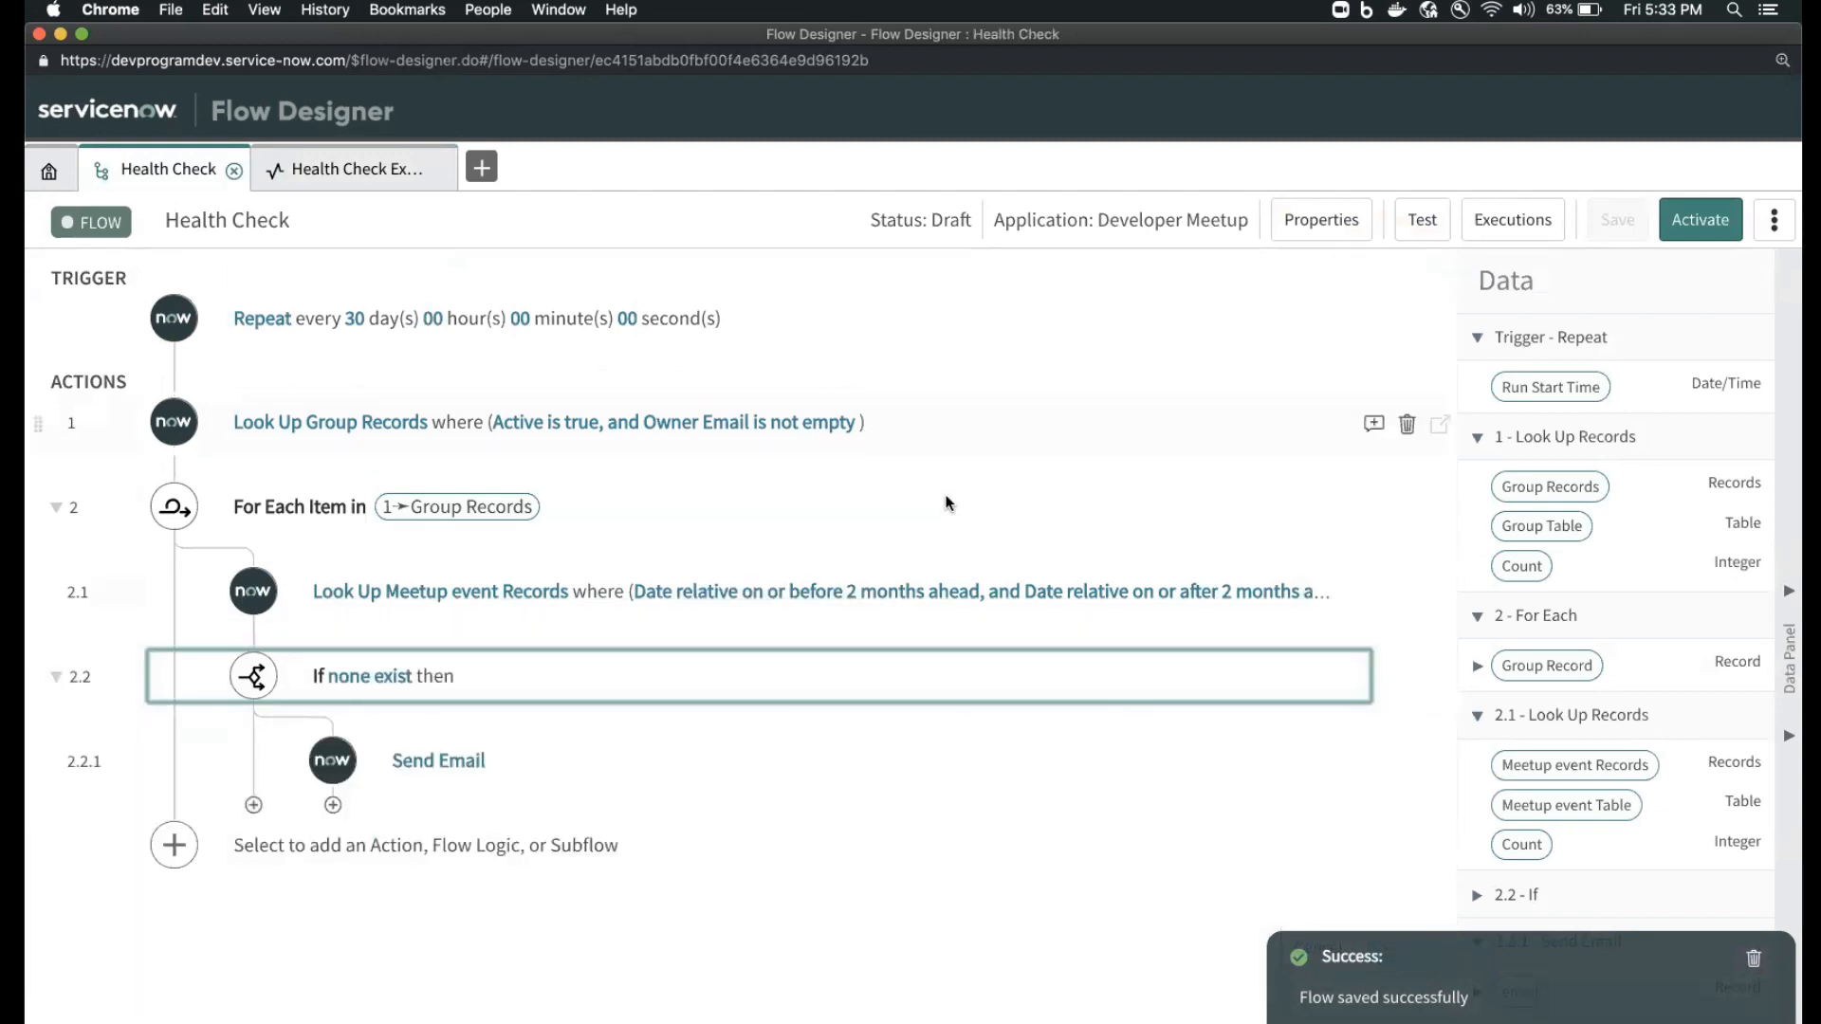
- Close the old Health Check execution view and run the flow test again
{"action": "left_click", "coordinate": [441, 172]}
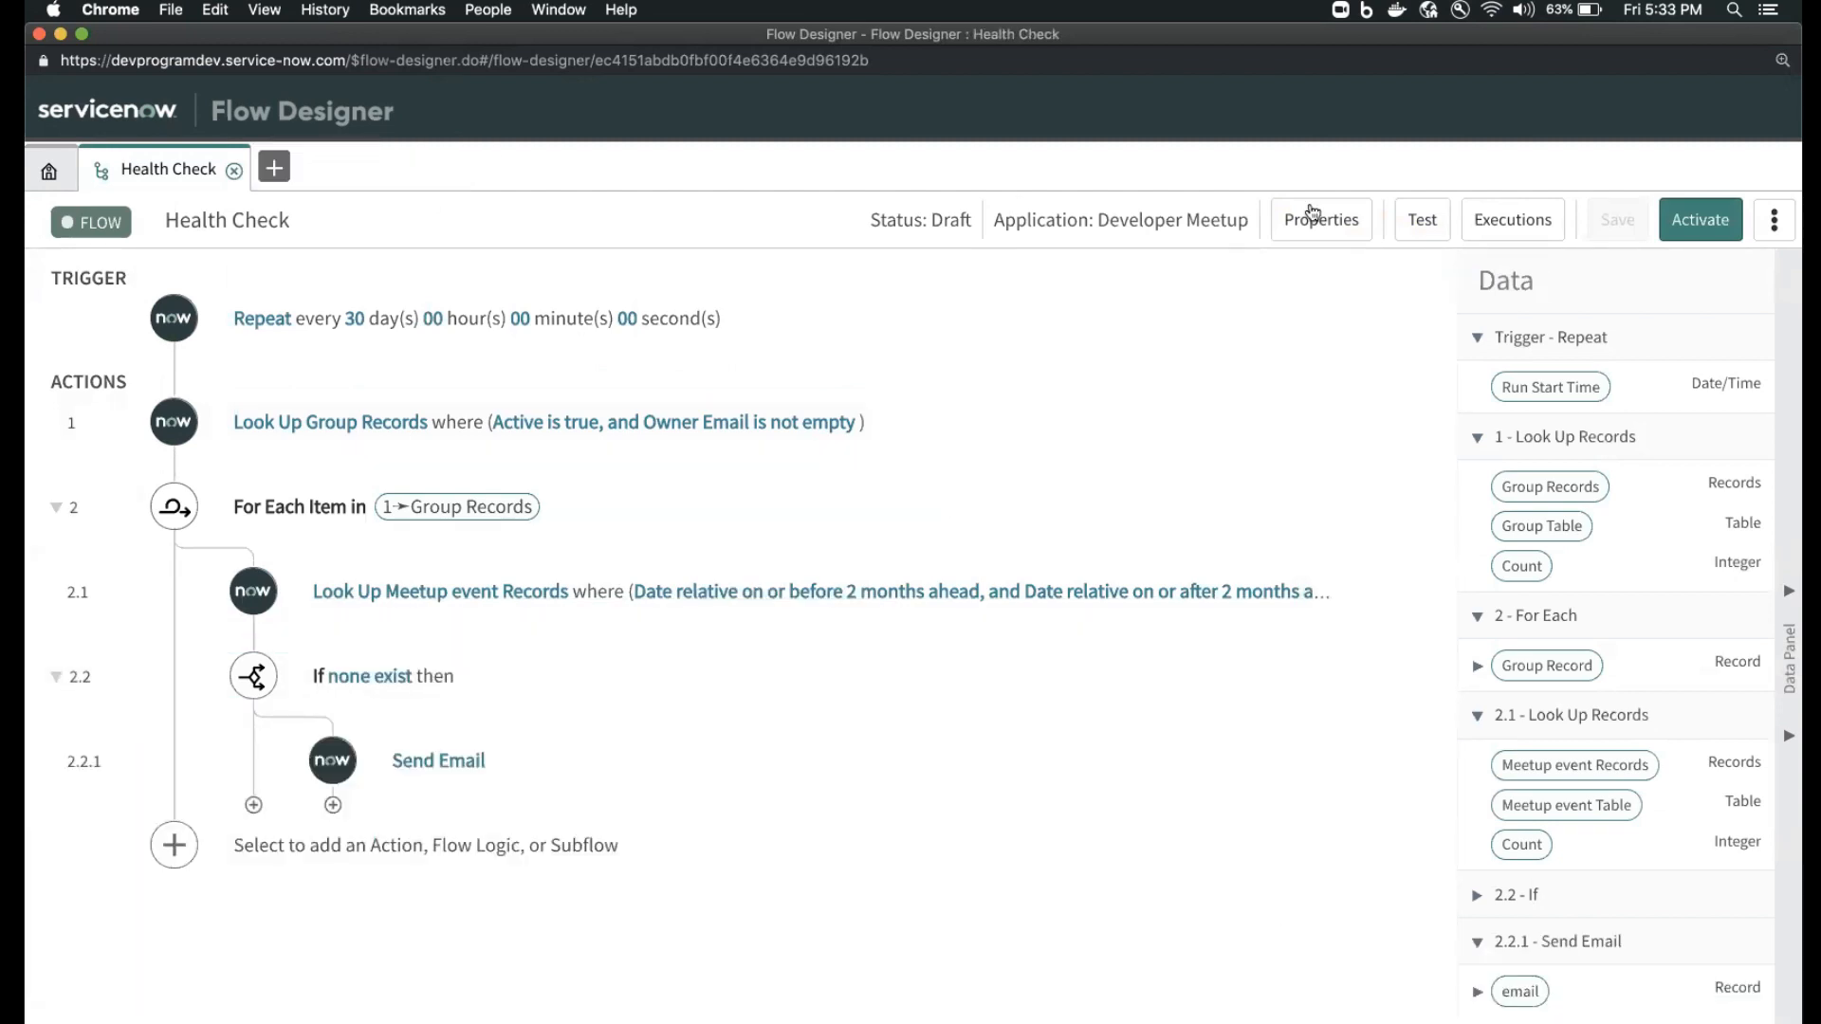
{"action": "left_click", "coordinate": [1422, 220]}
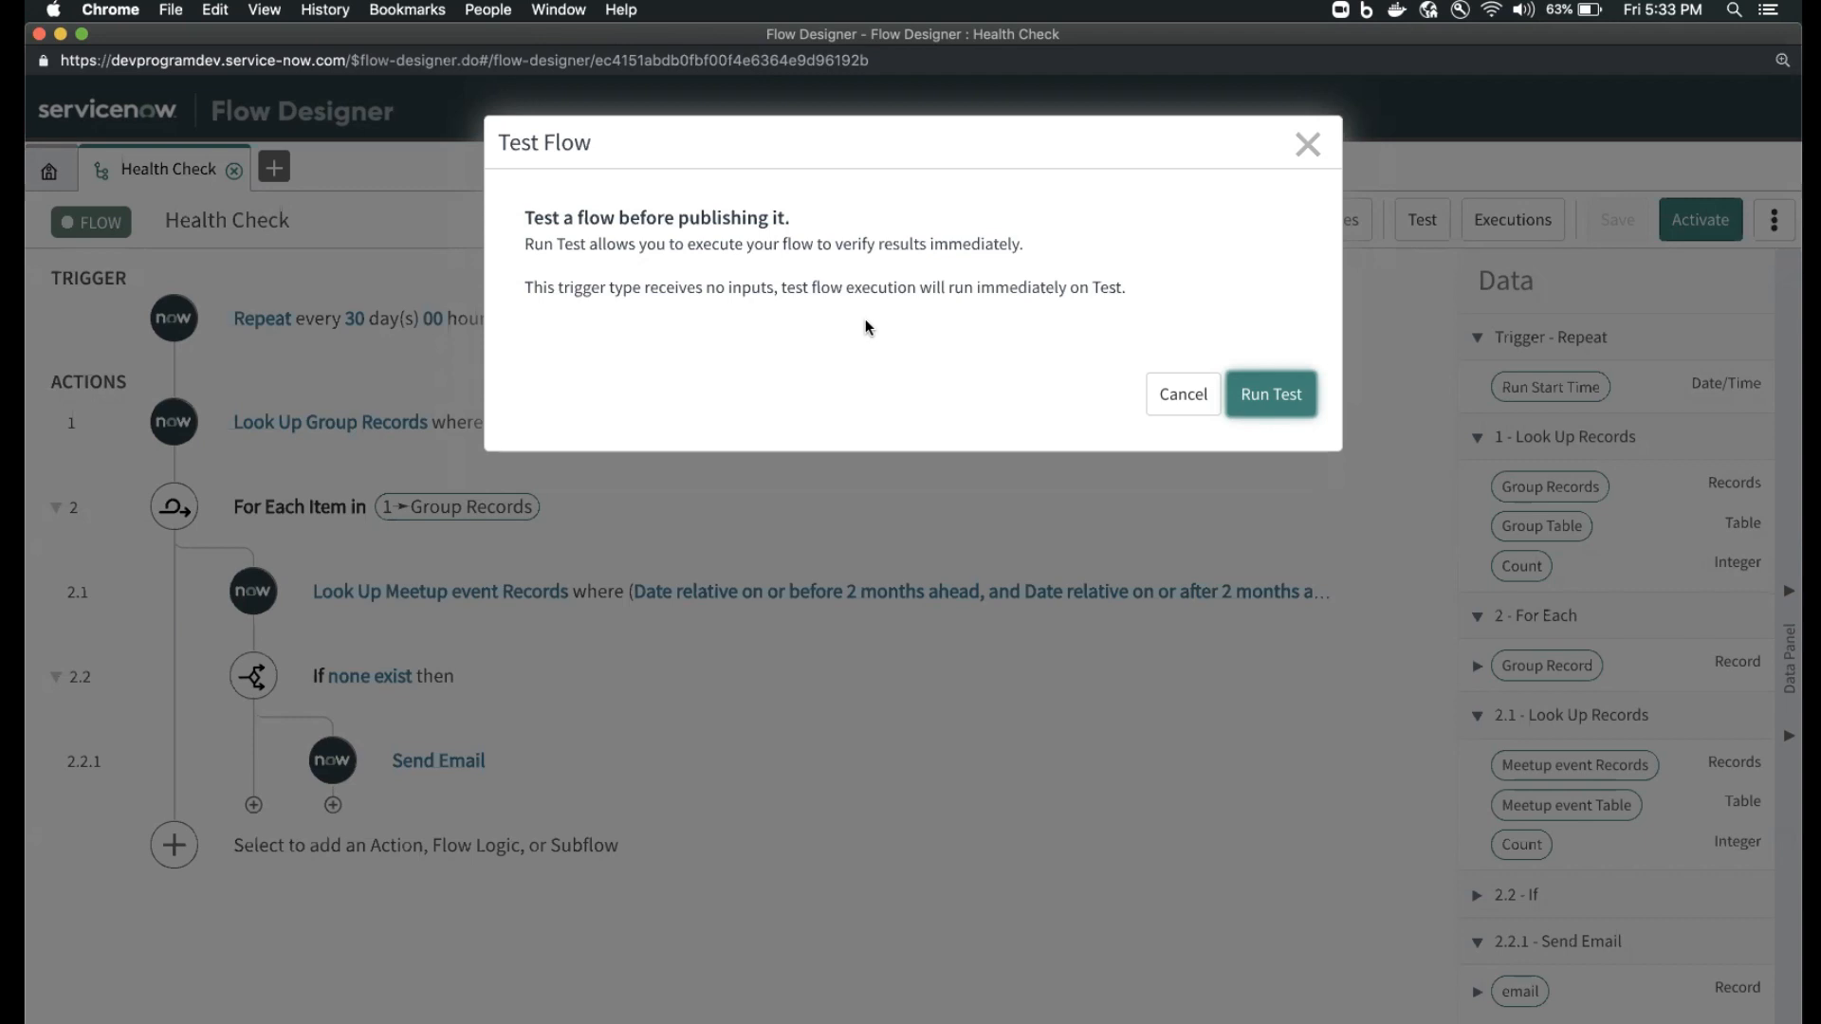
{"action": "left_click", "coordinate": [1272, 399]}
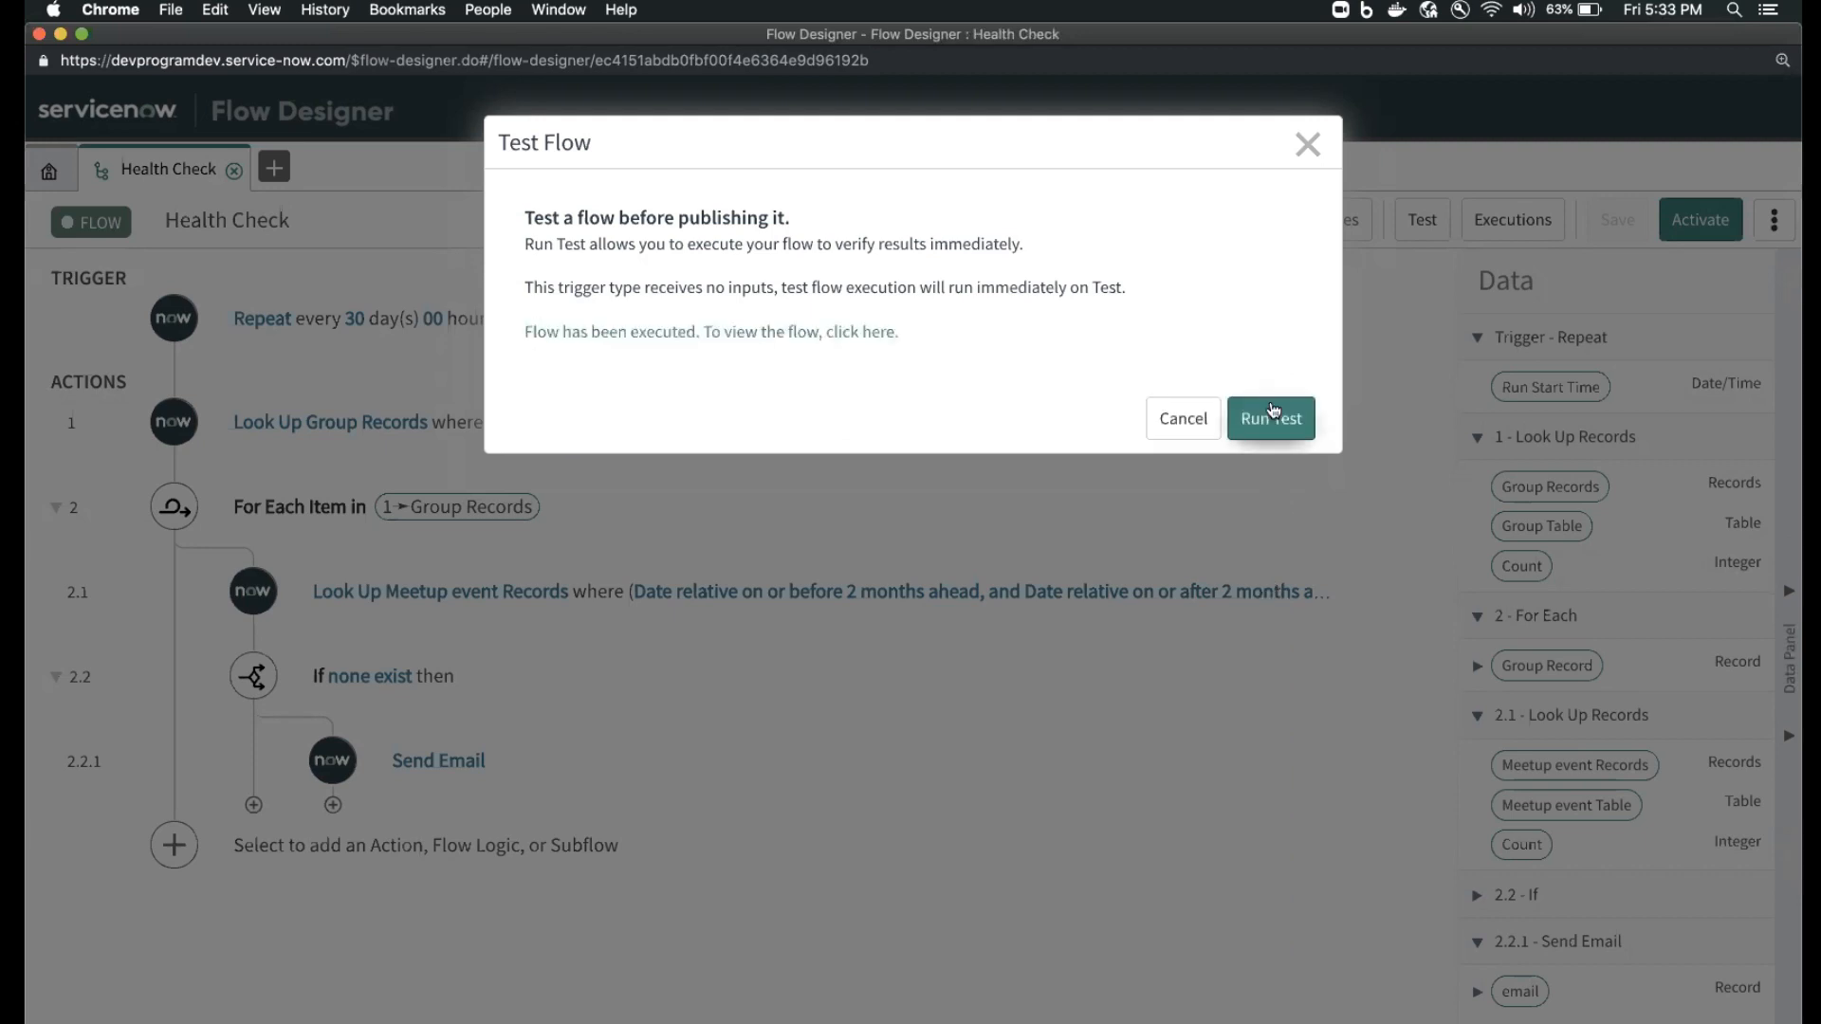
- Open the test run's execution details, refresh the outbox list of emails created today, and review which groups received meetup reminders
{"action": "left_click", "coordinate": [823, 334]}
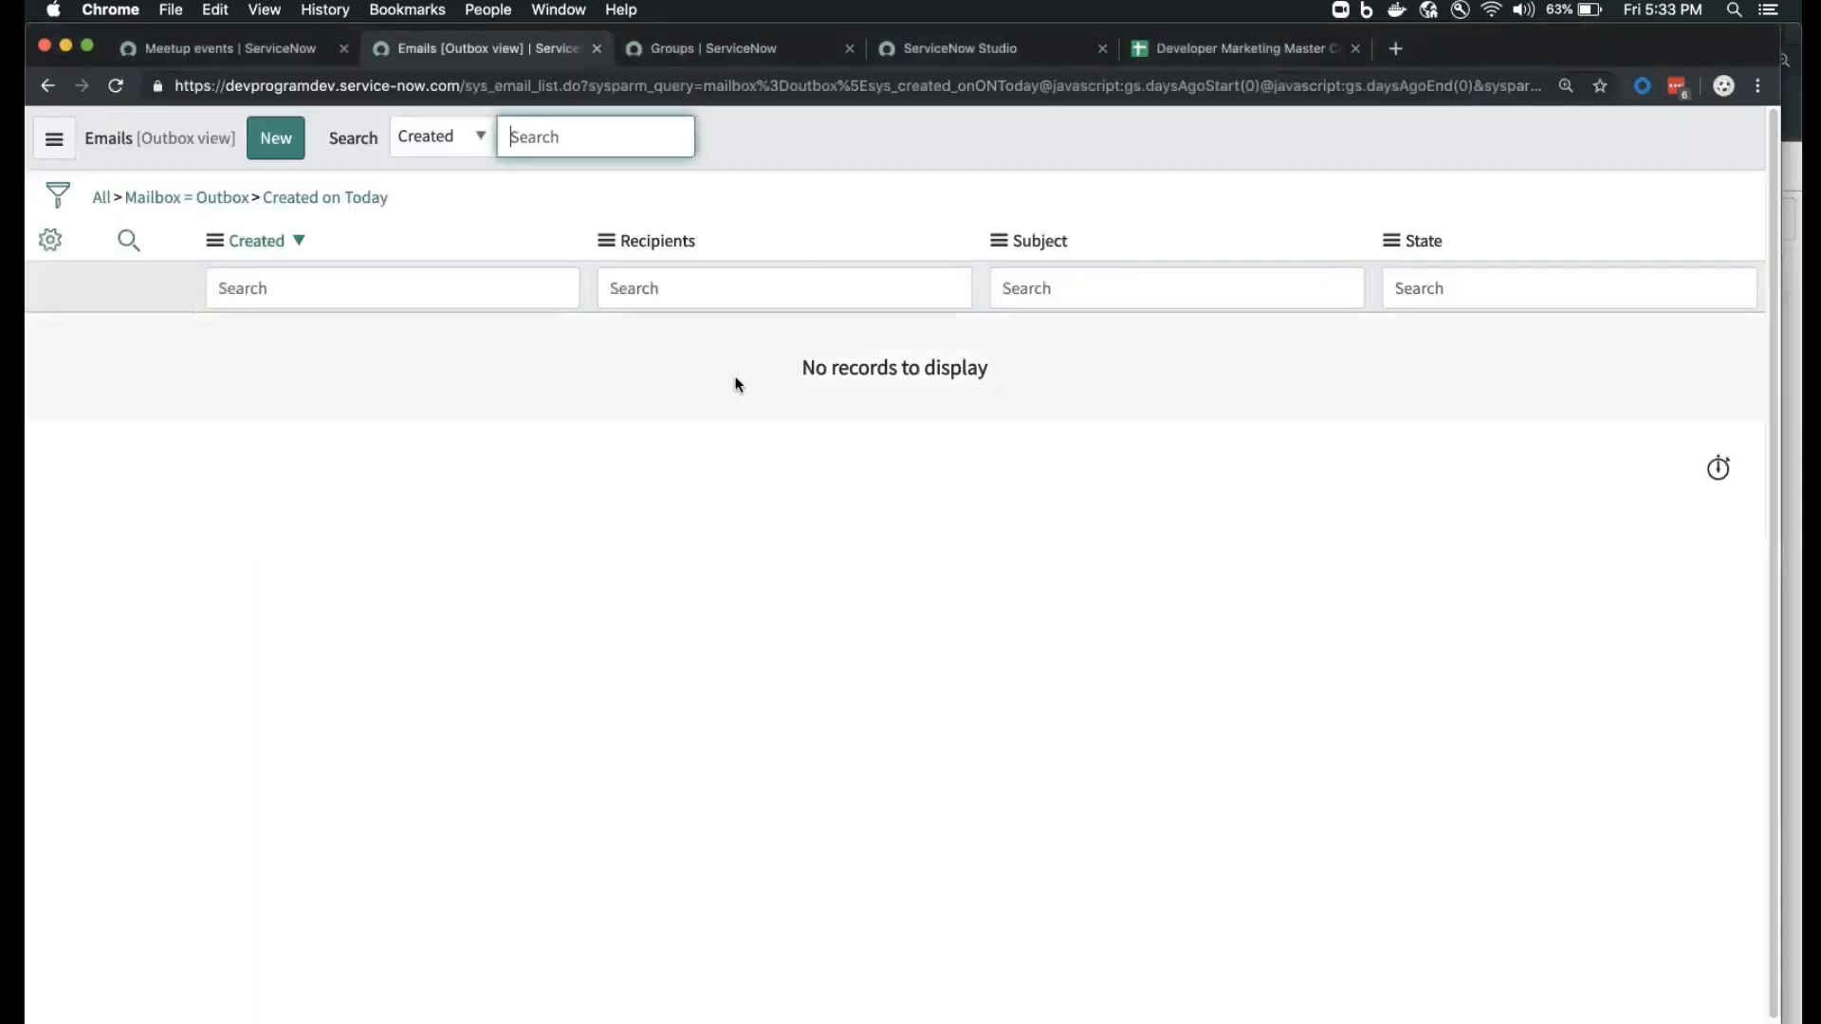
{"action": "left_click", "coordinate": [357, 197]}
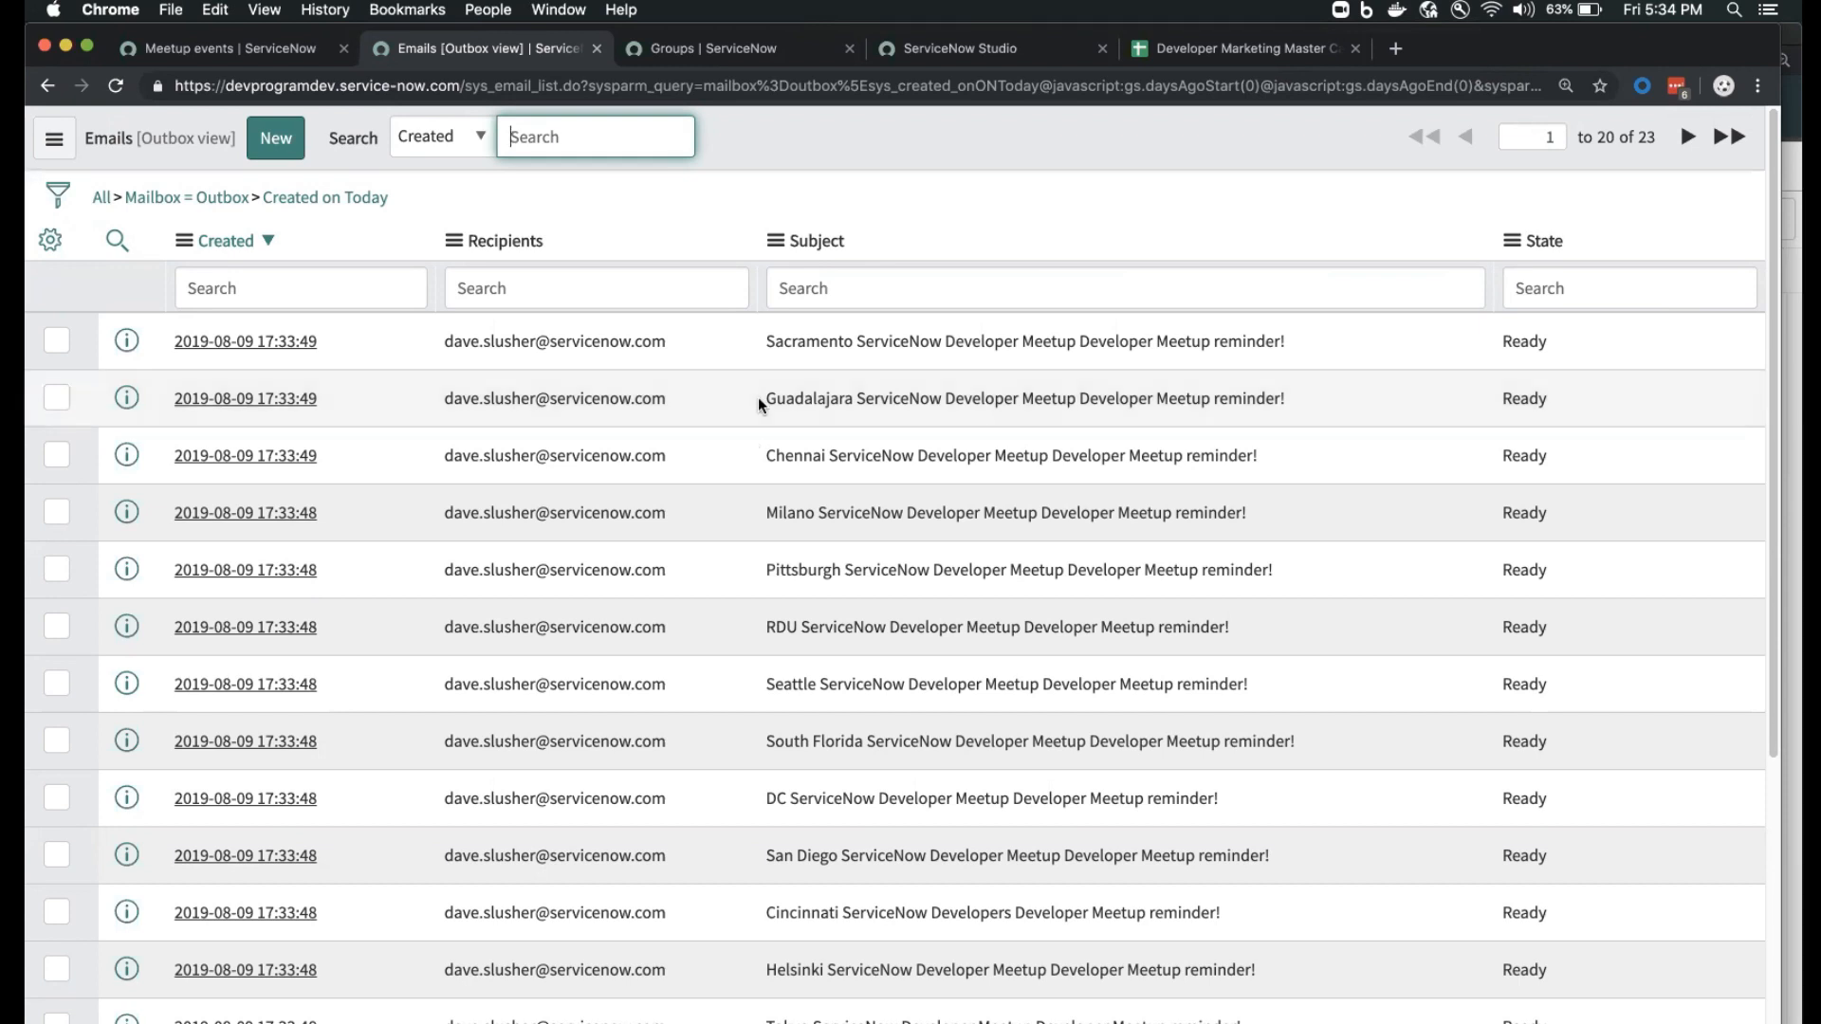
{"action": "scroll", "coordinate": [893, 370], "scroll_direction": "down", "scroll_amount": 1}
{"action": "scroll", "coordinate": [896, 373], "scroll_direction": "down", "scroll_amount": 5}
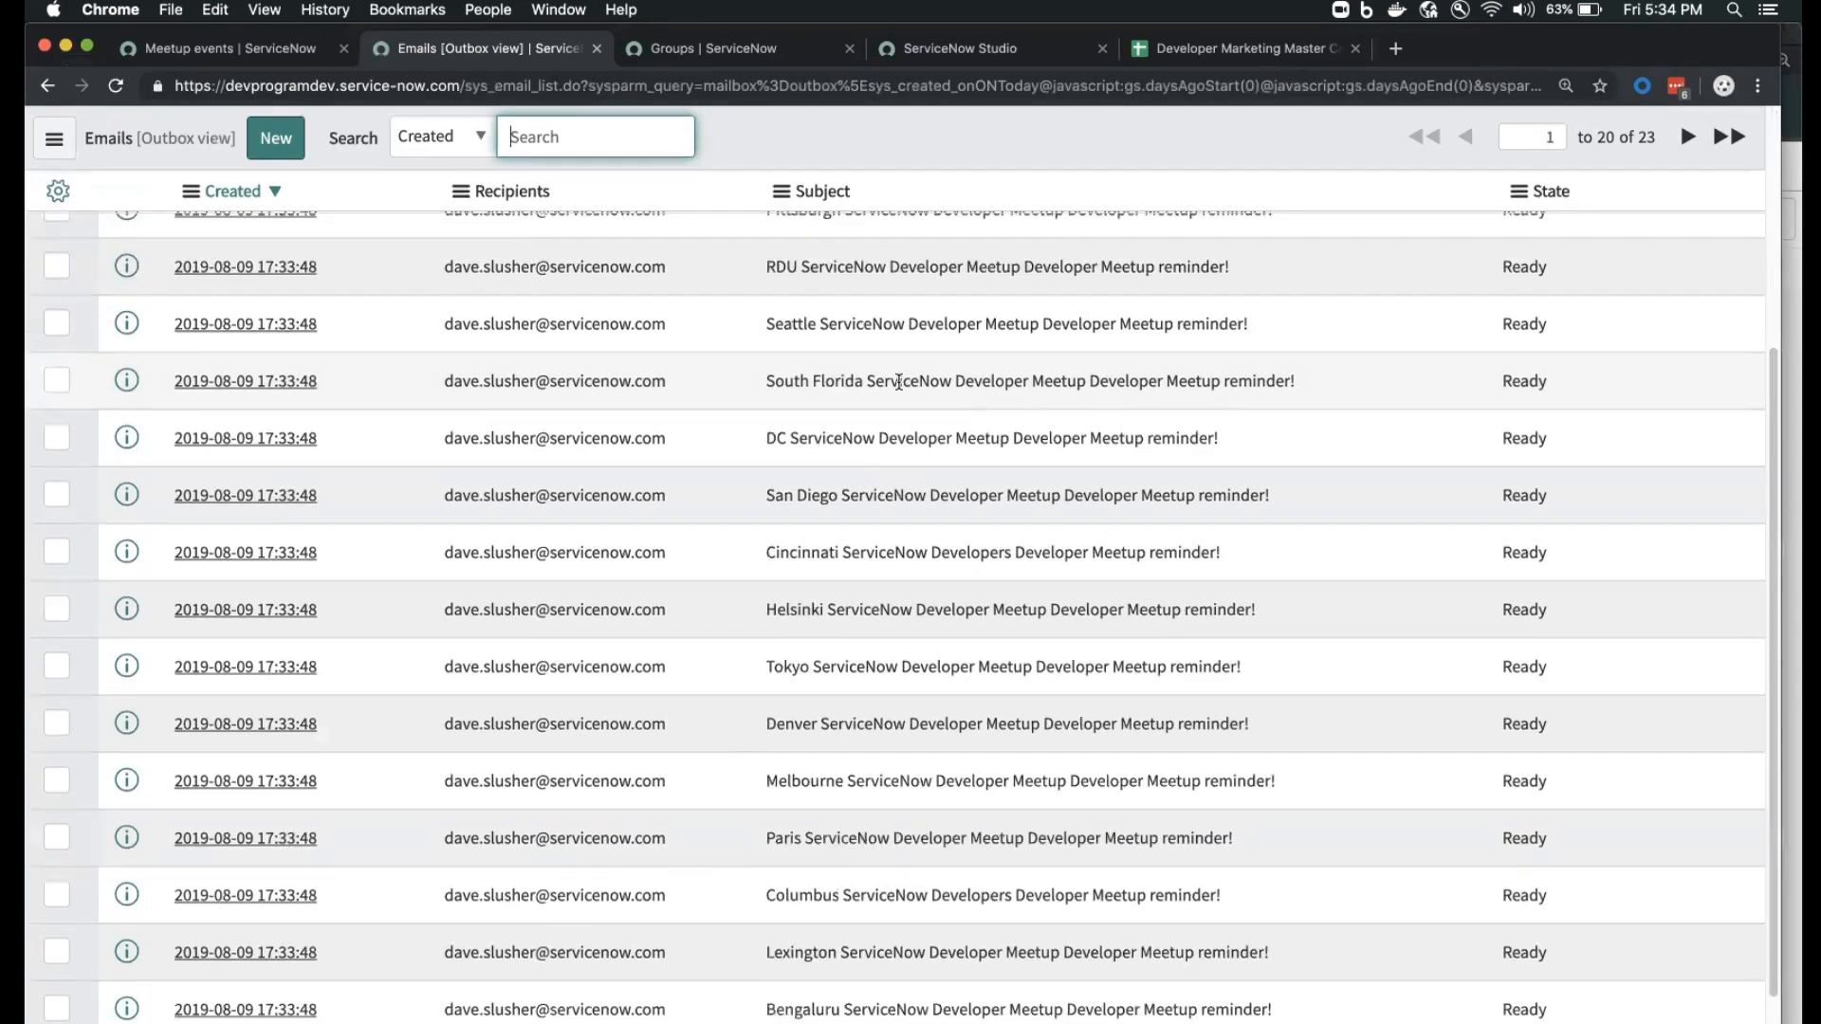
{"action": "scroll", "coordinate": [896, 384], "scroll_direction": "down", "scroll_amount": 5}
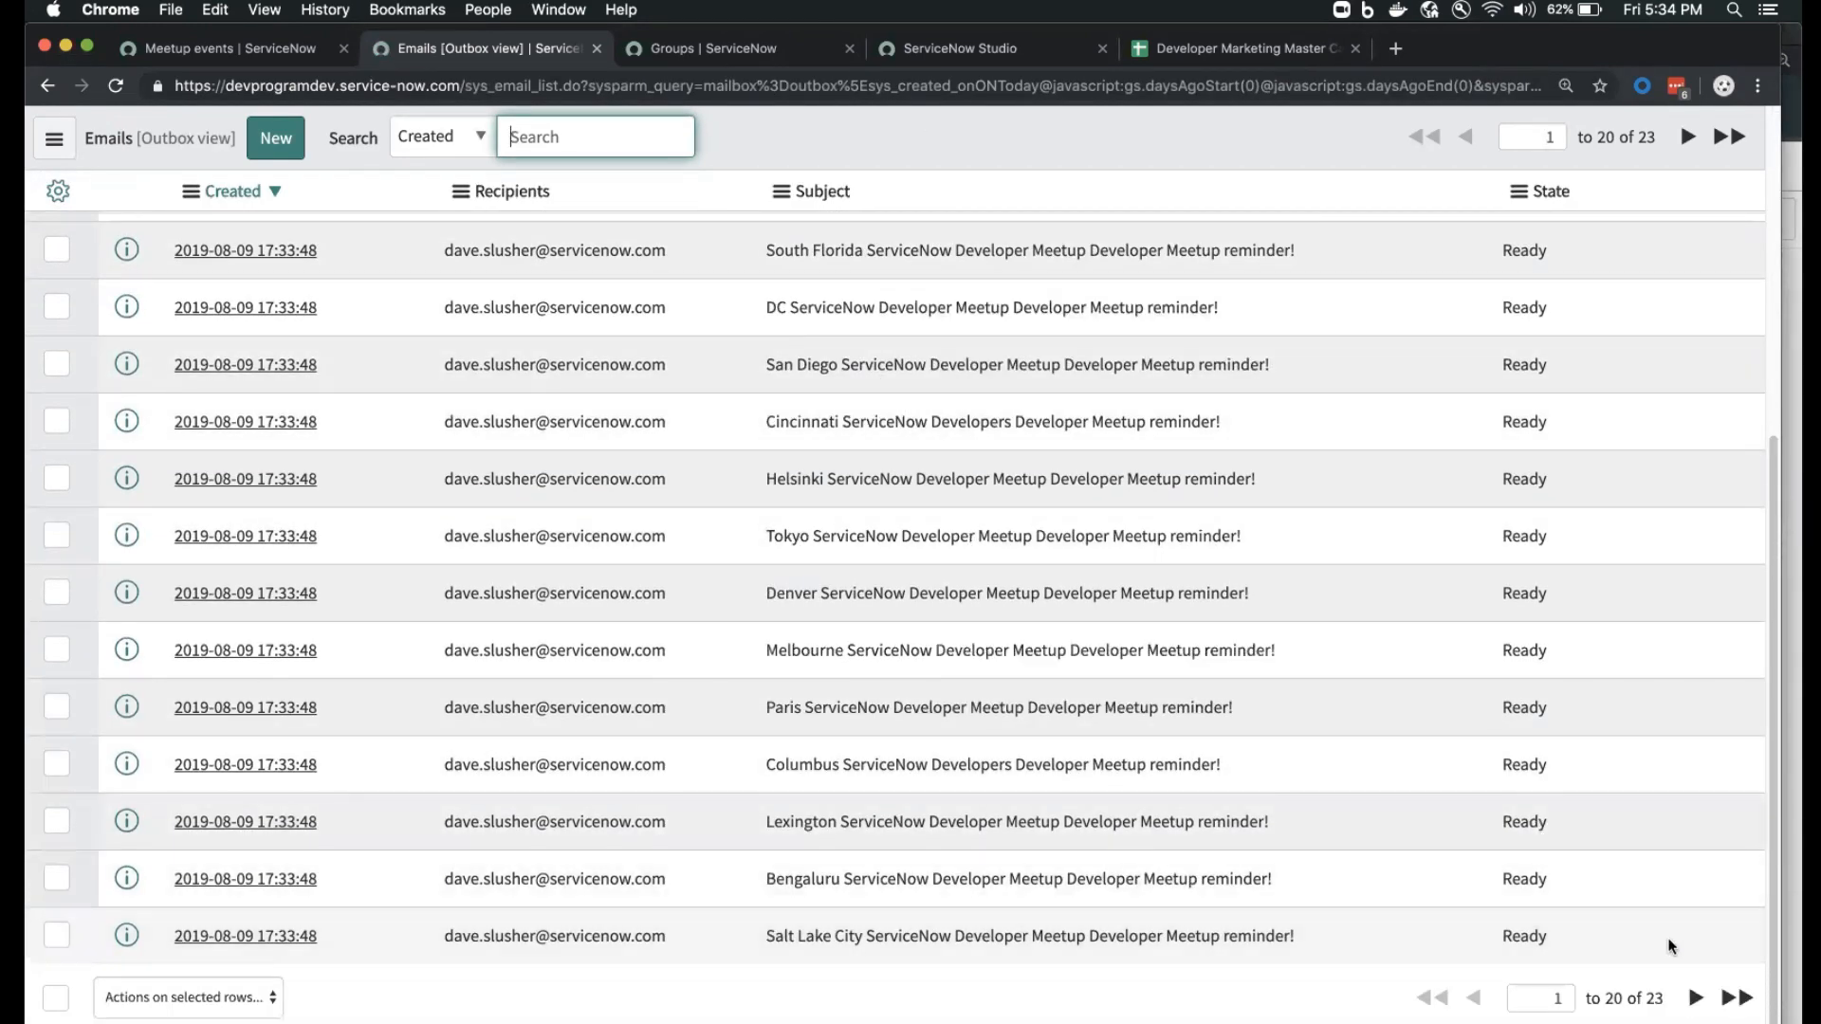
{"action": "scroll", "coordinate": [981, 677], "scroll_direction": "up", "scroll_amount": 3}
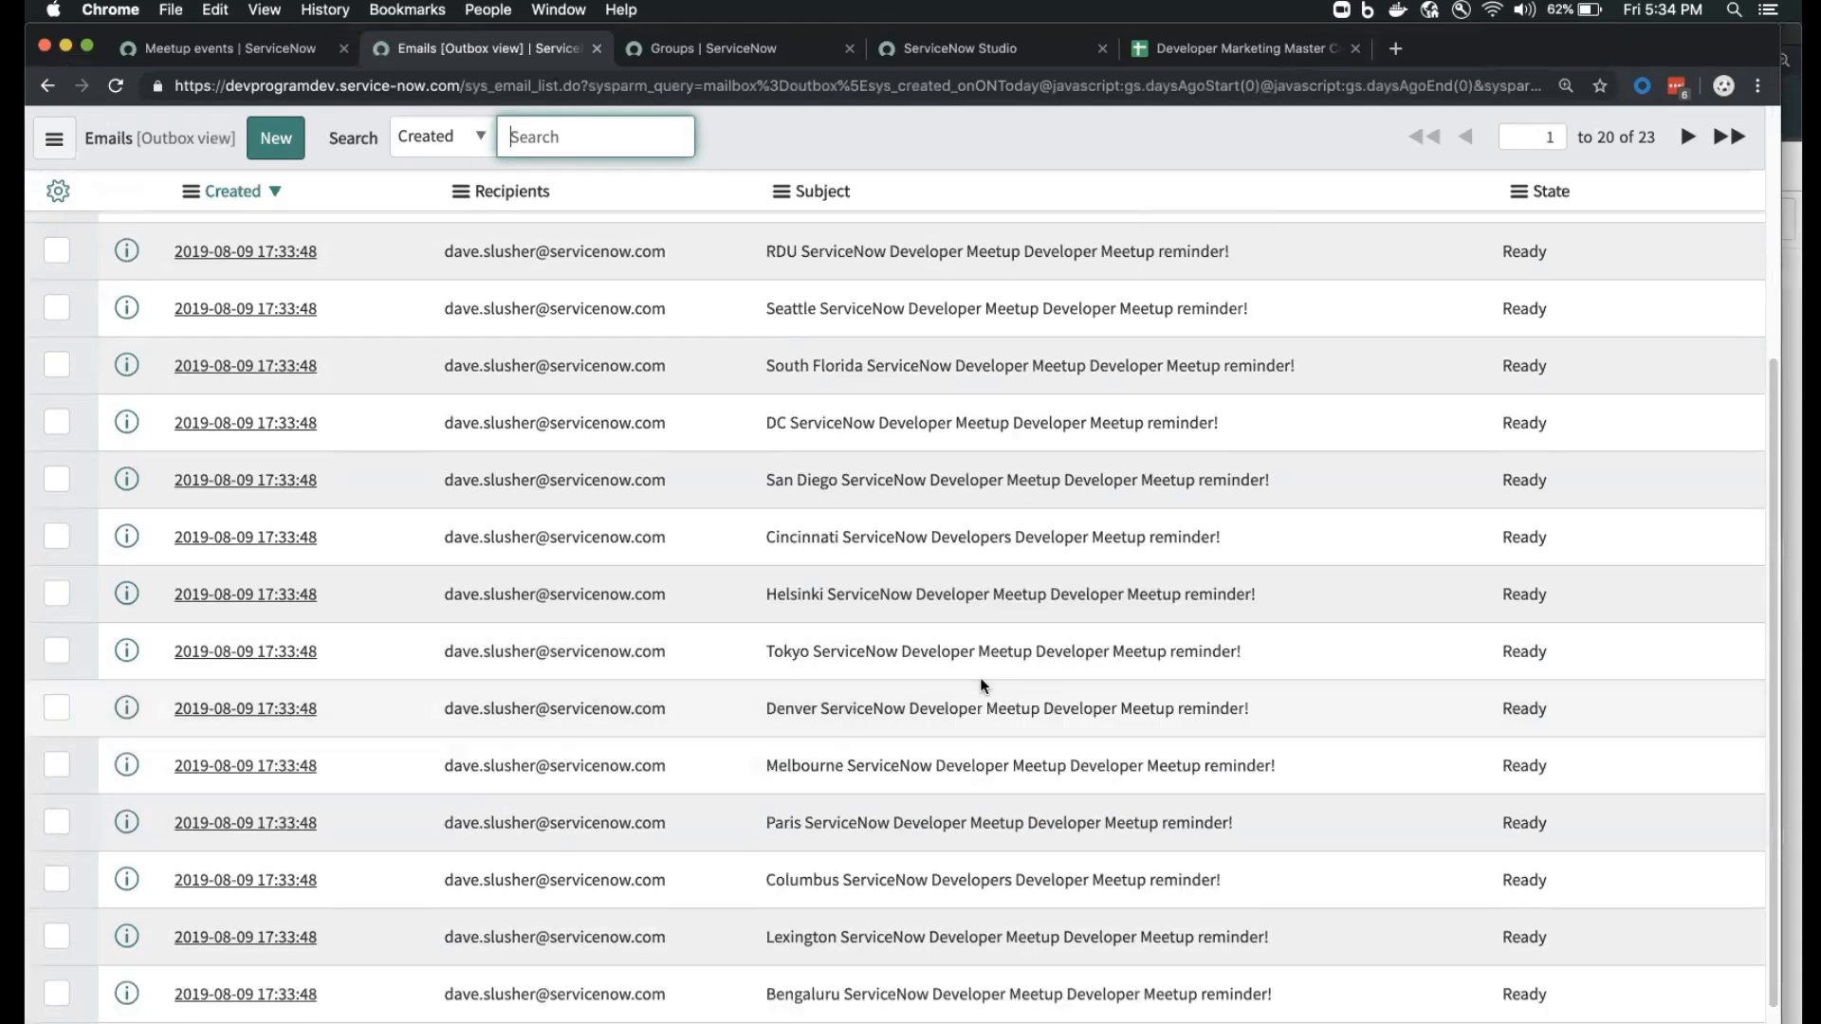
{"action": "scroll", "coordinate": [981, 677], "scroll_direction": "up", "scroll_amount": 1}
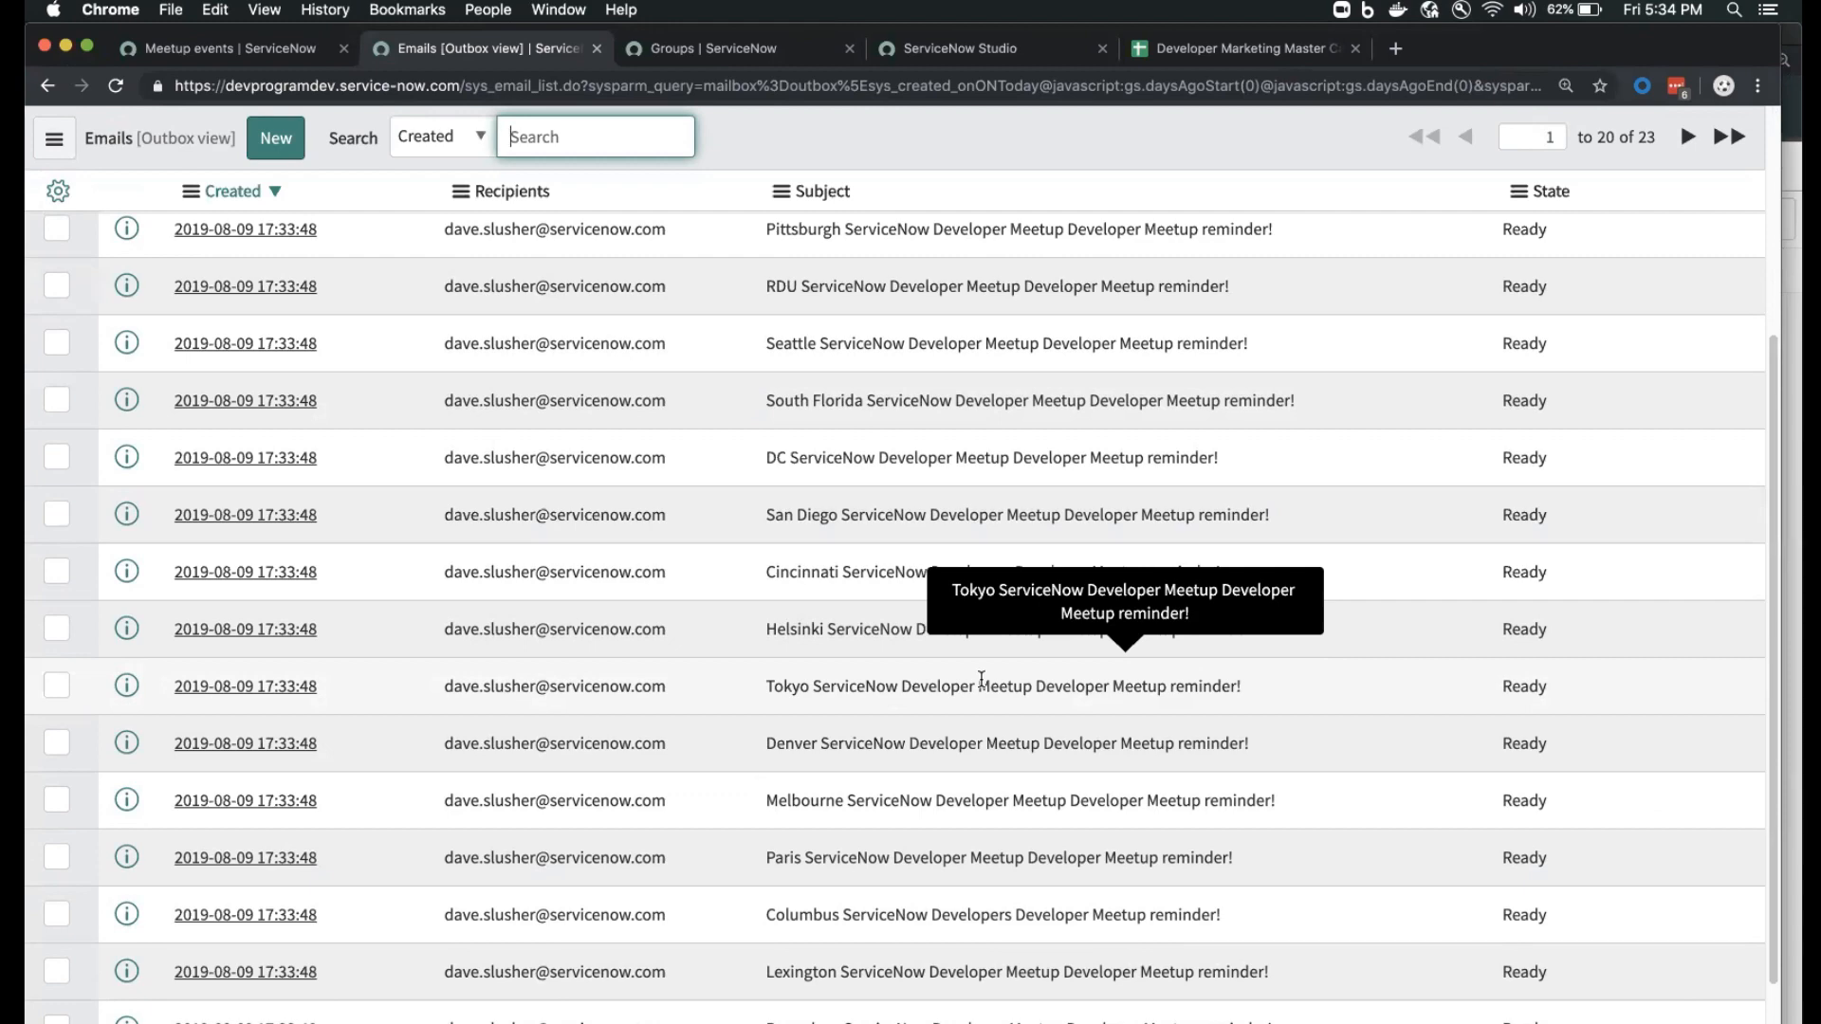
{"action": "scroll", "coordinate": [981, 677], "scroll_direction": "up", "scroll_amount": 2}
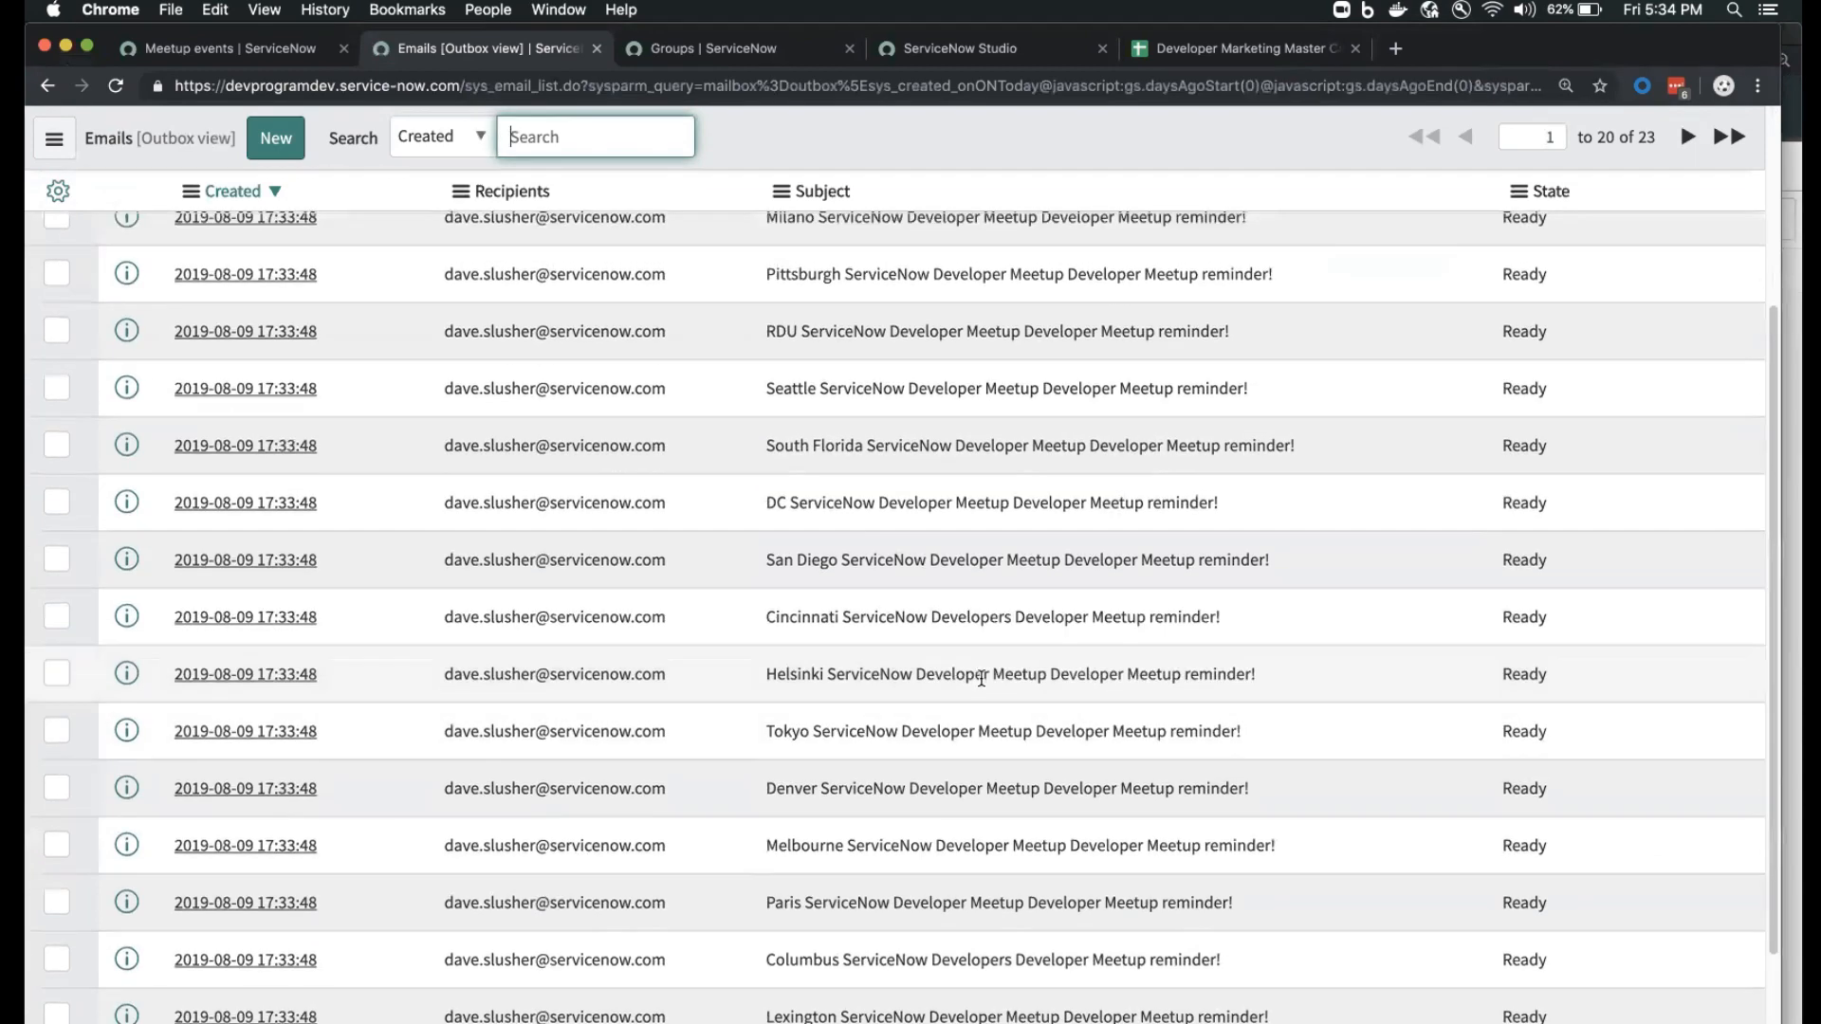
{"action": "scroll", "coordinate": [979, 668], "scroll_direction": "up", "scroll_amount": 4}
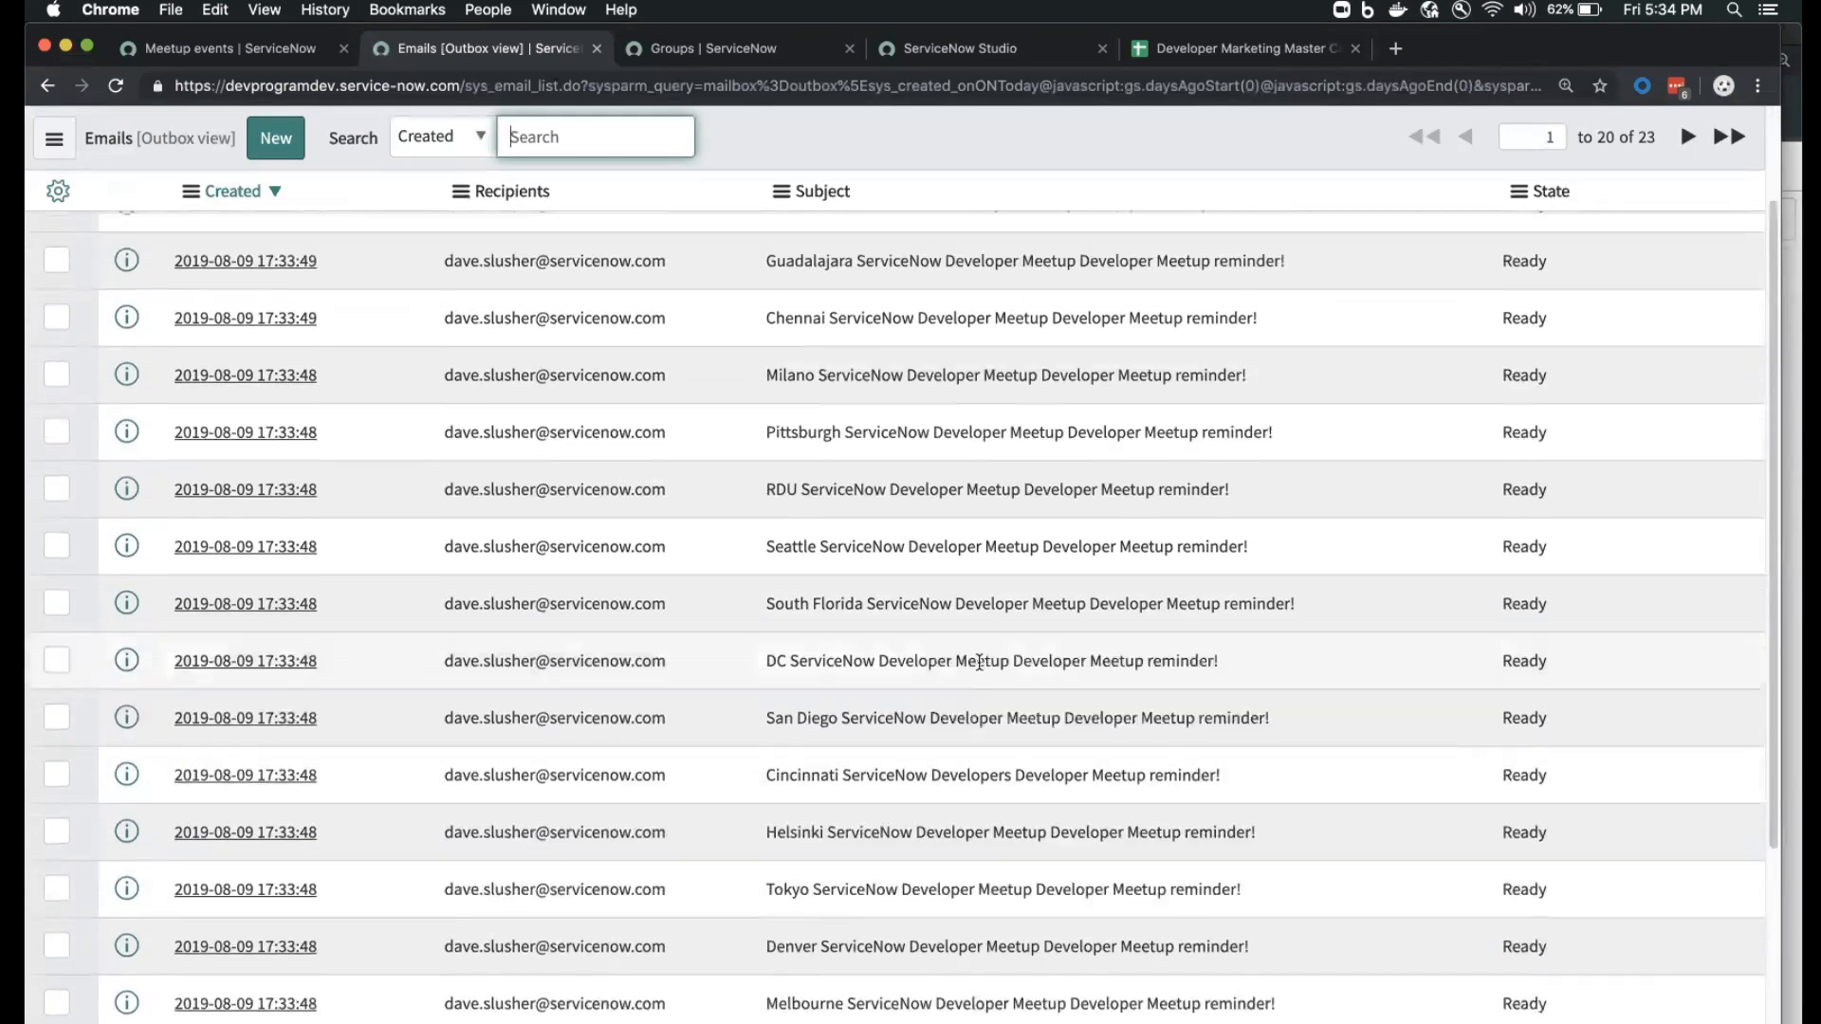
{"action": "scroll", "coordinate": [977, 658], "scroll_direction": "up", "scroll_amount": 1}
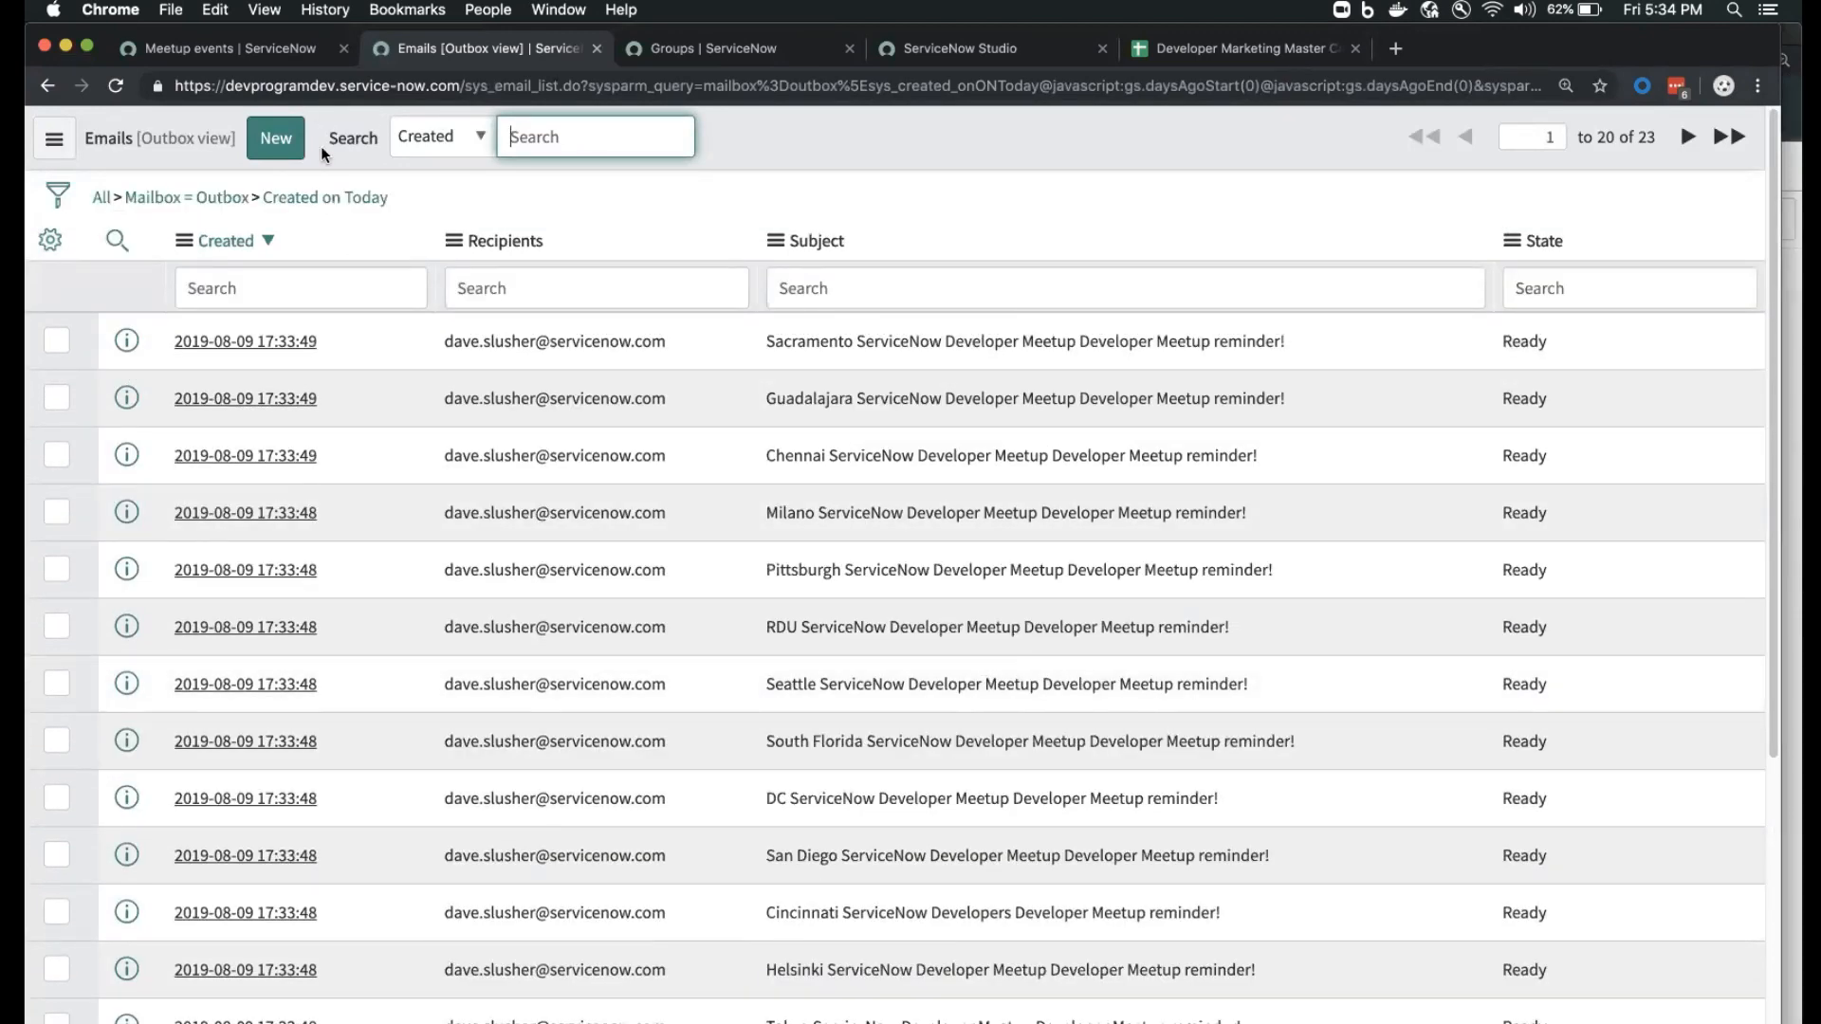
- Return to Flow Designer, close the Health Check execution view, and dismiss the Test Flow dialog without running another test
{"action": "key", "text": "super+grave"}
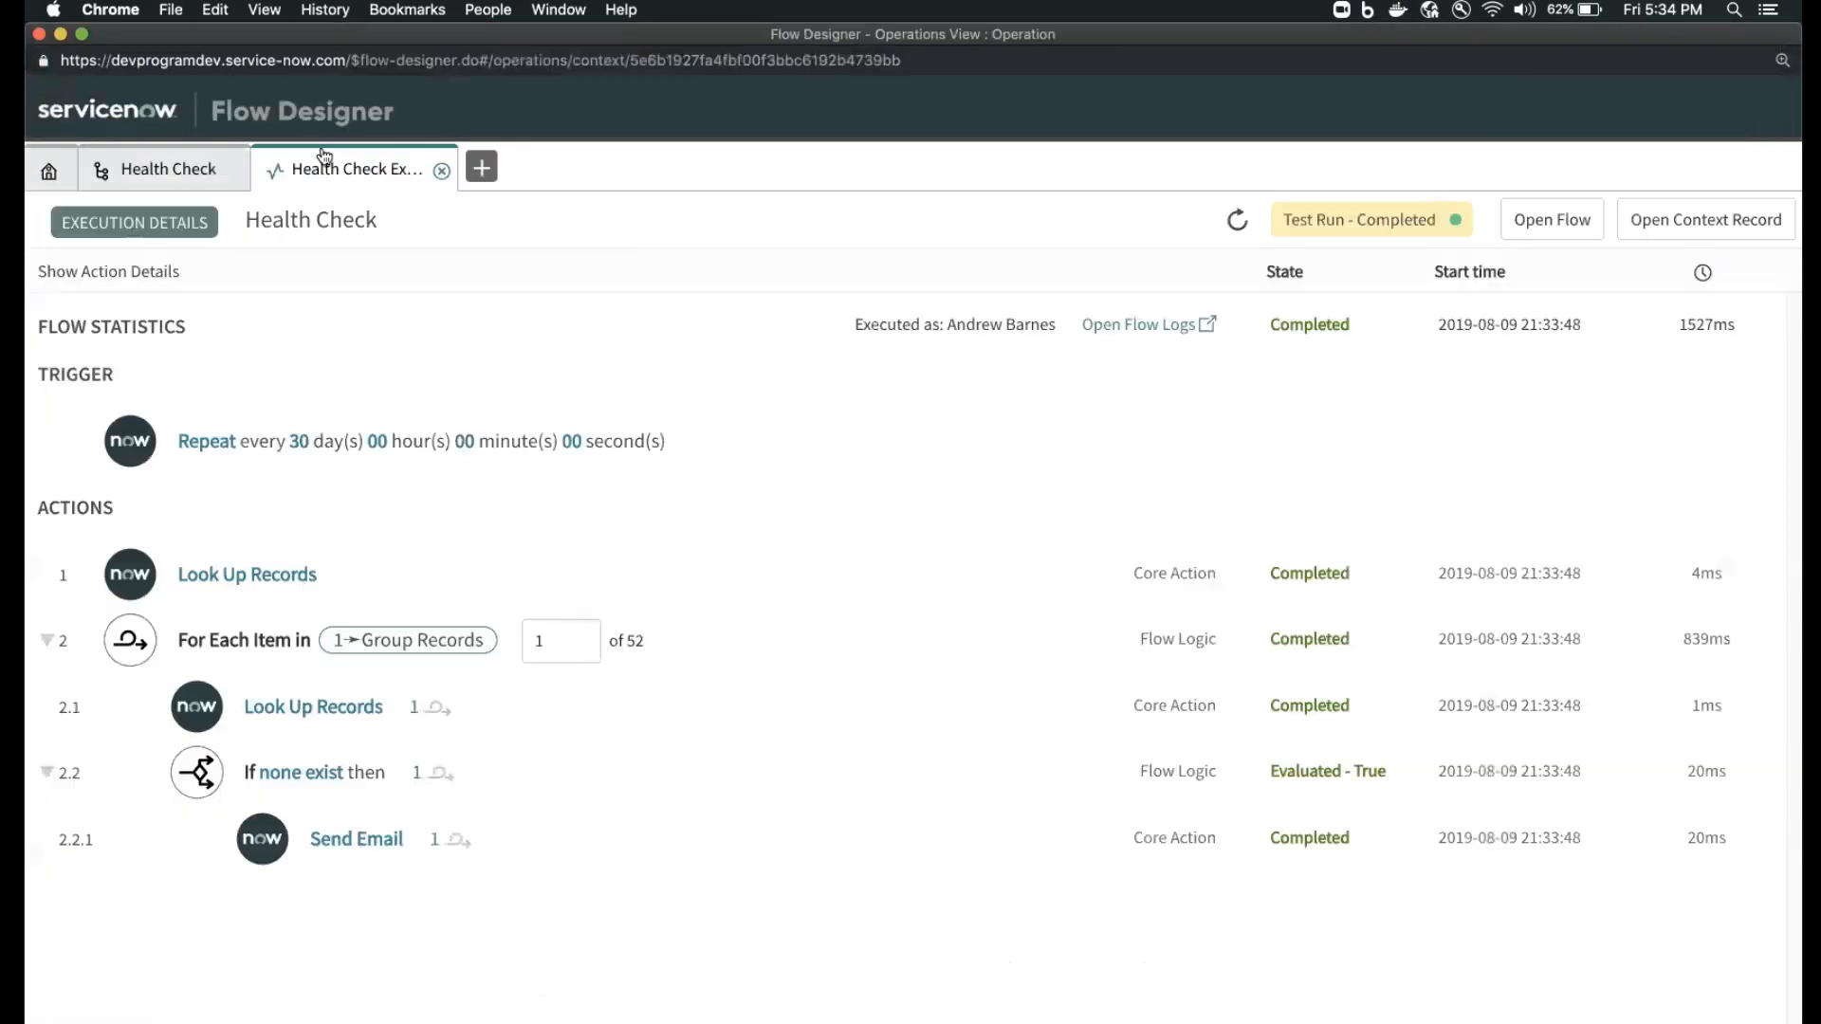
{"action": "left_click", "coordinate": [441, 172]}
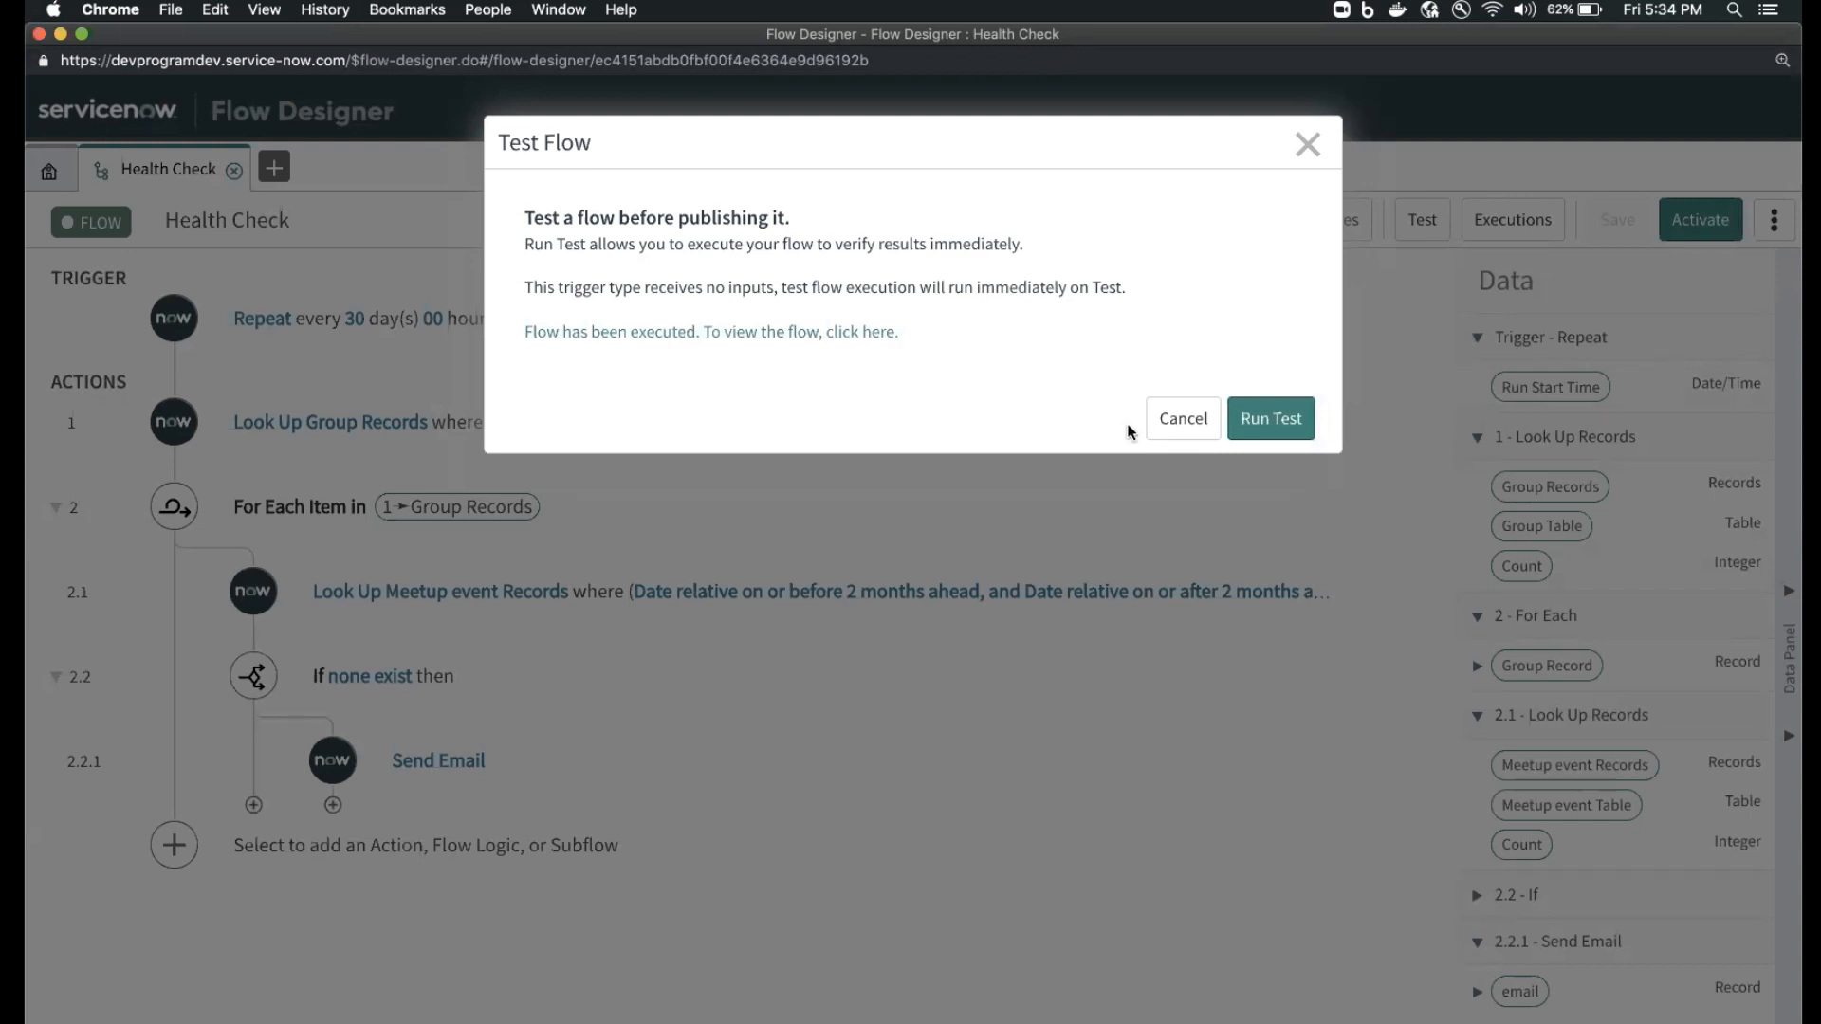
{"action": "left_click", "coordinate": [1181, 420]}
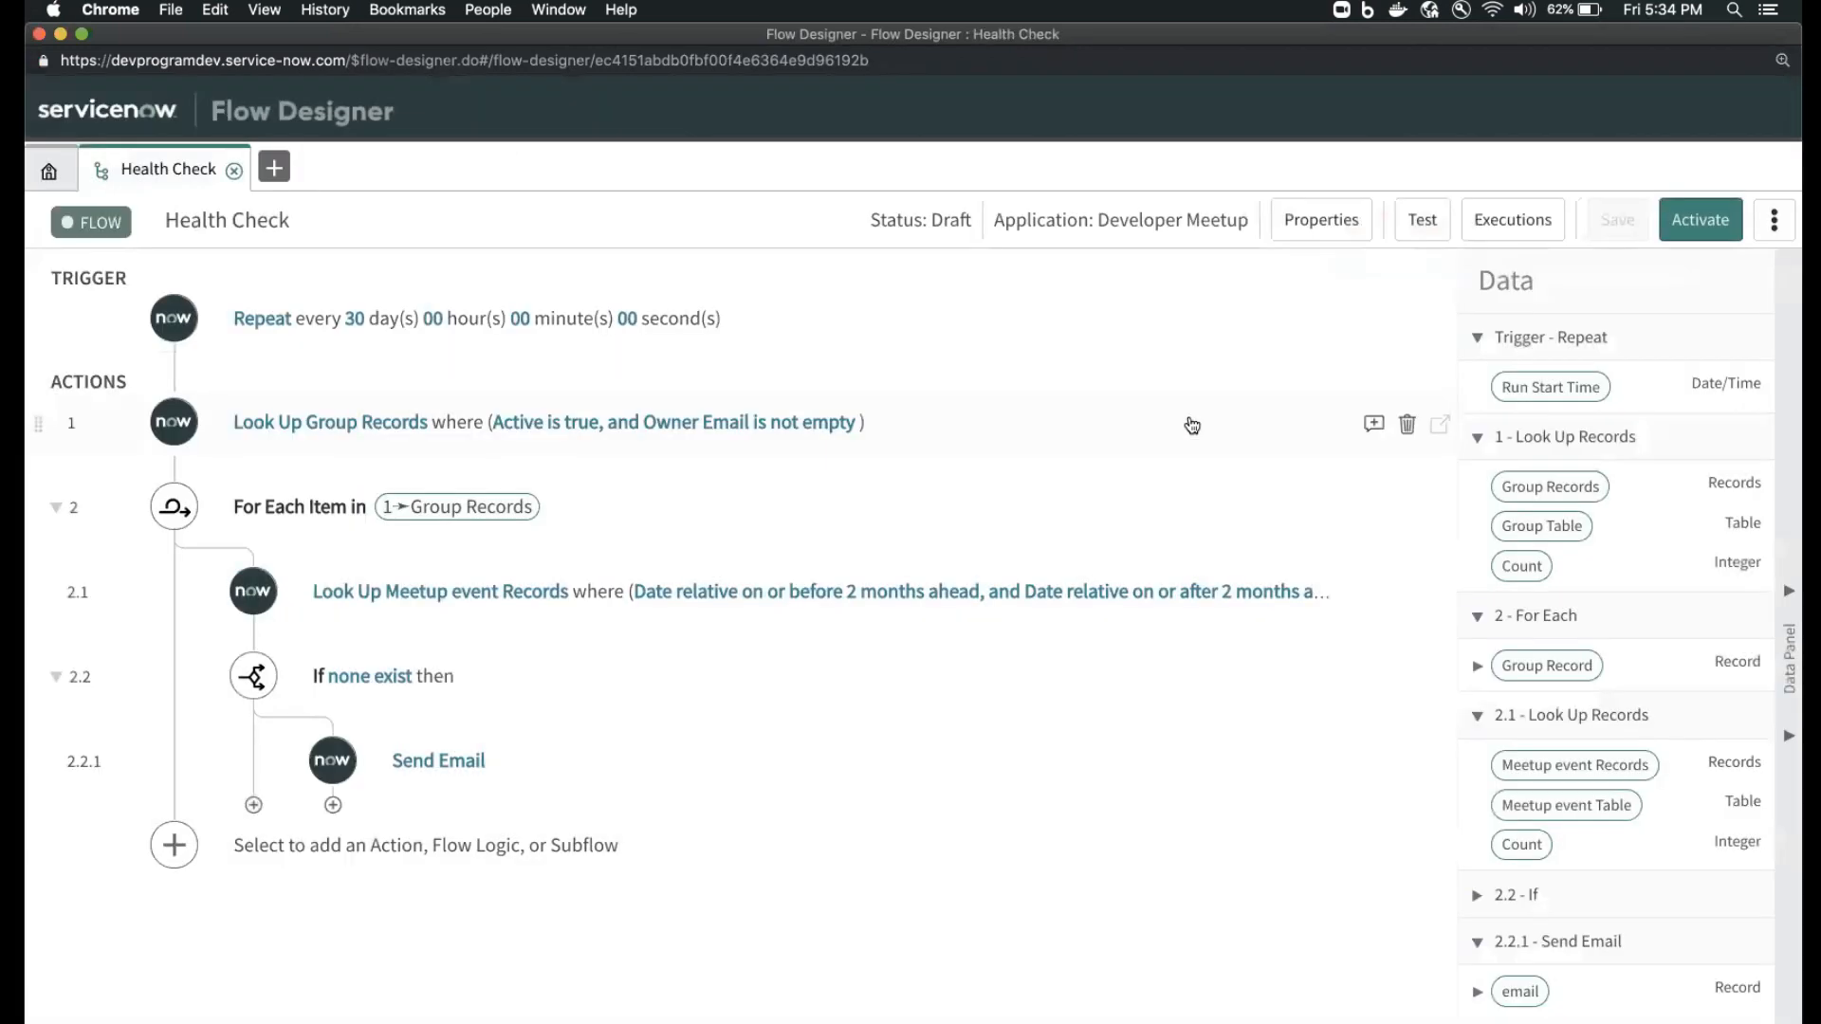